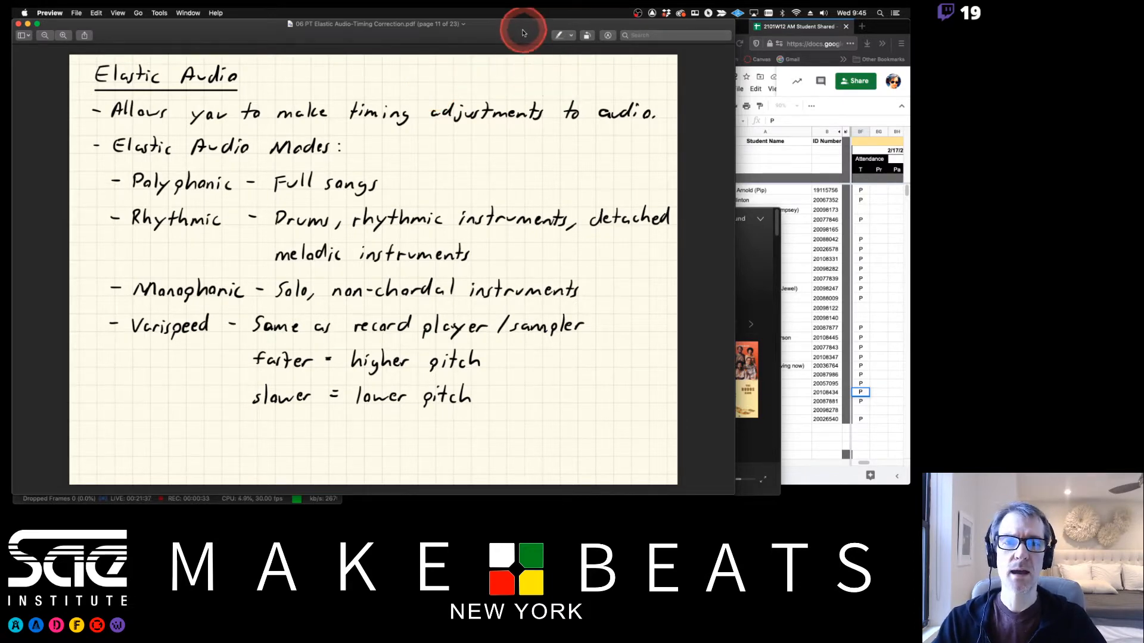
Switch to the Pro Tools Dashboard and name the new session "Elastic Audio 2101W12-A1"
key("ctrl+Up")
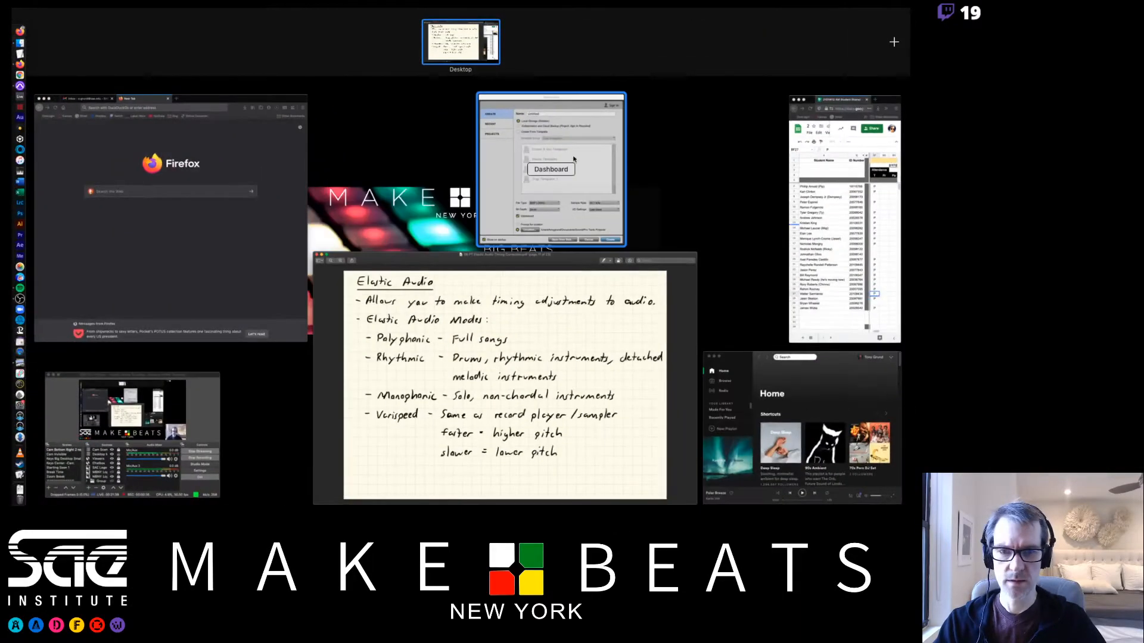
left_click(565, 147)
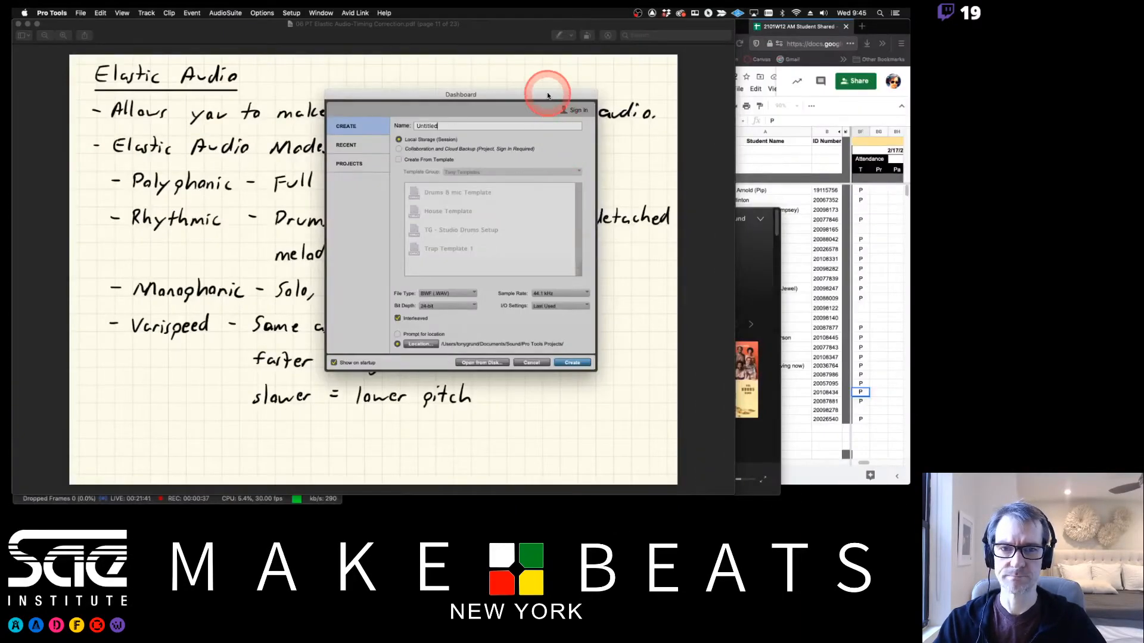
double_click(435, 122)
type("Elastic Audio 2101W12-A")
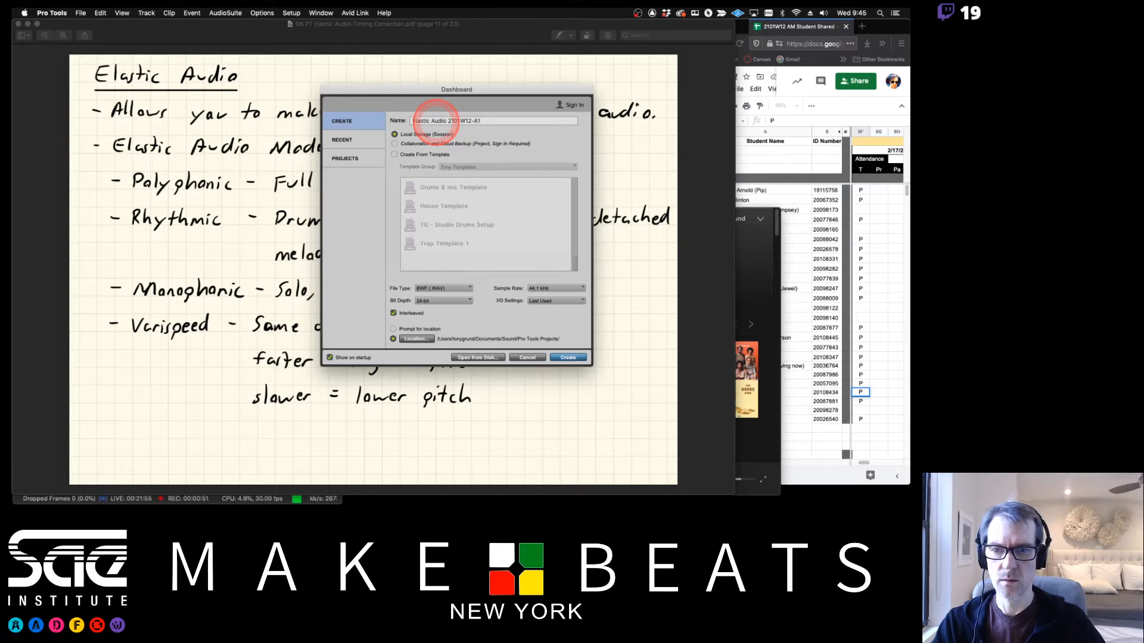
type("1")
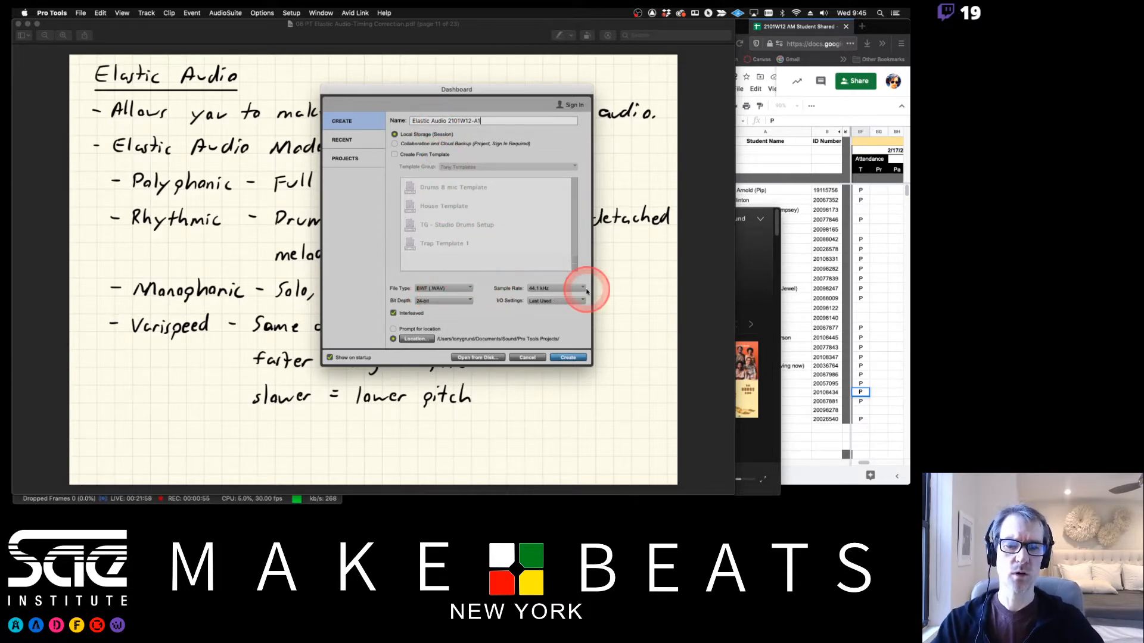
Set the new session's I/O settings to Stereo Mix and create the session
left_click(547, 300)
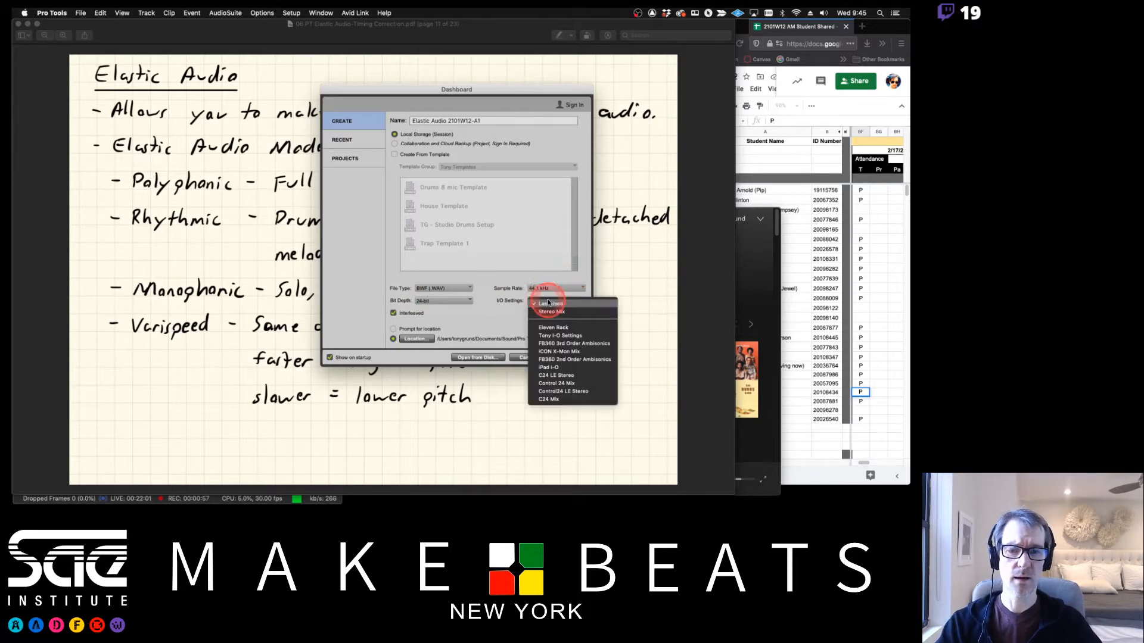
left_click(550, 313)
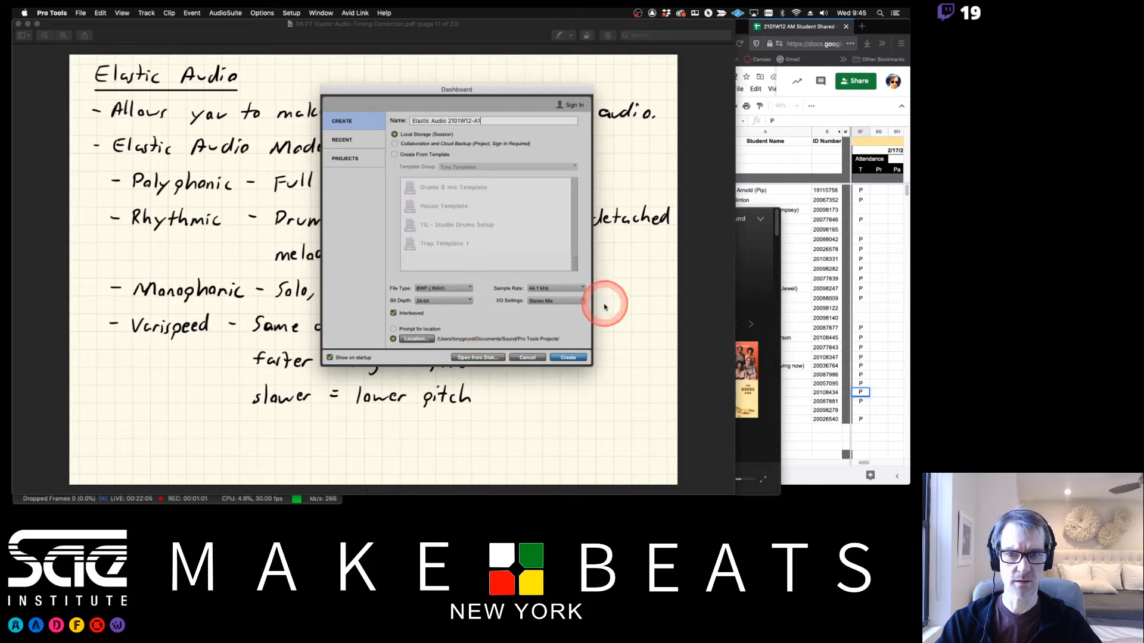
left_click(569, 357)
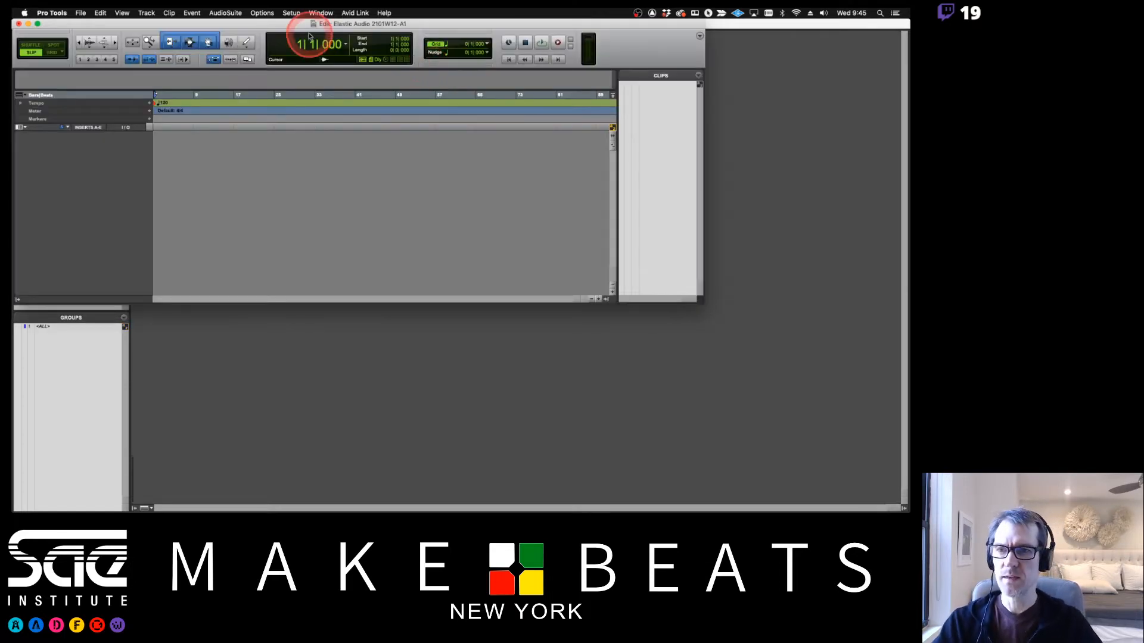
Enlarge the Edit window and create one stereo, tick-based instrument track named Sampler
double_click(291, 24)
key("super+shift+n")
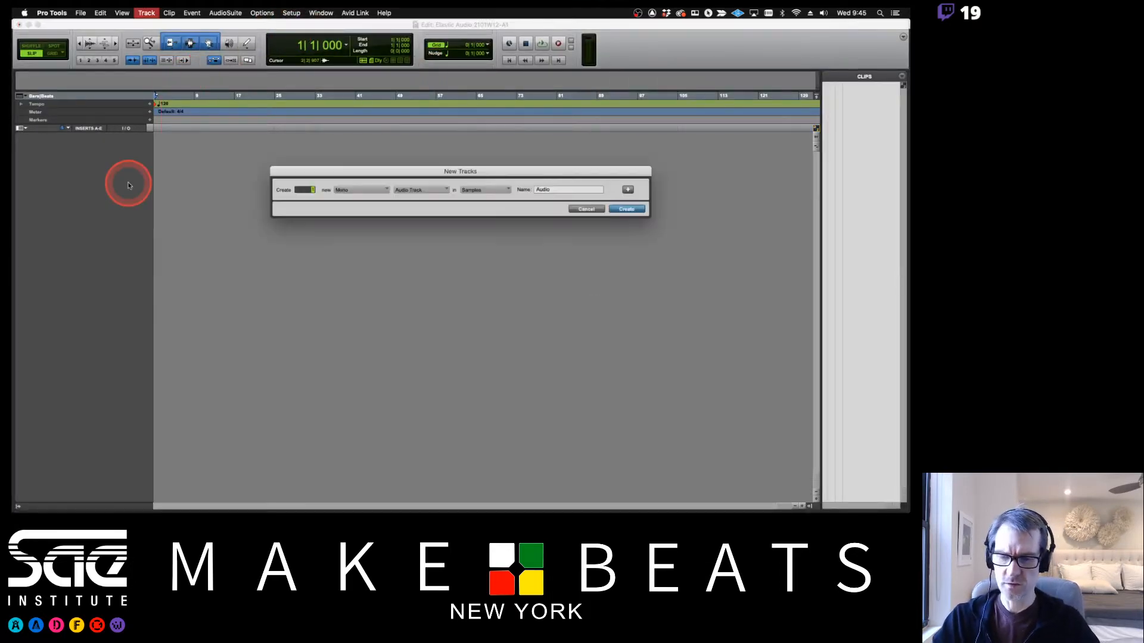
key("super+Down")
key("super+Down")
key("super+Down")
key("super+Down")
key("super+Down")
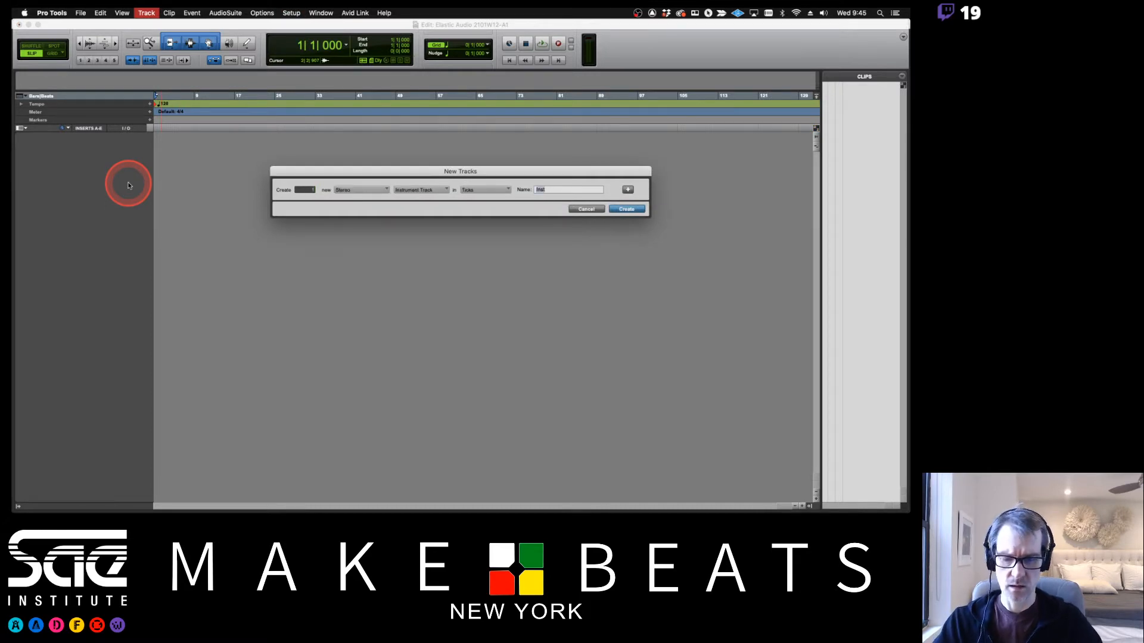
key("Return")
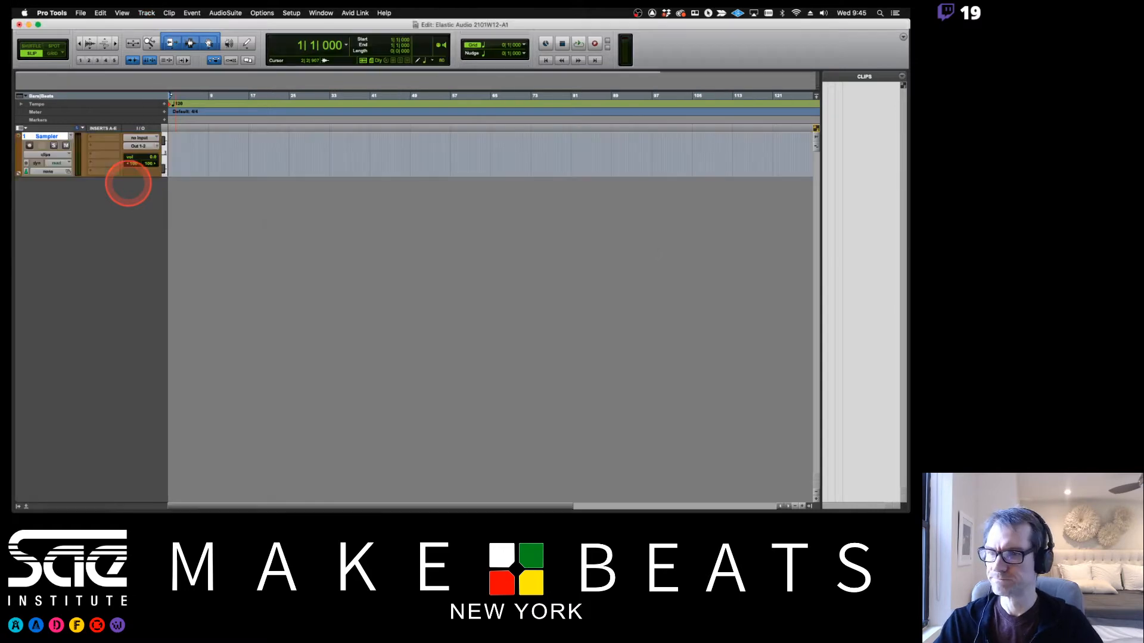
Insert the stereo Kontakt multichannel instrument plug-in in the Sampler track's first insert slot
left_click(94, 136)
mouse_move(125, 139)
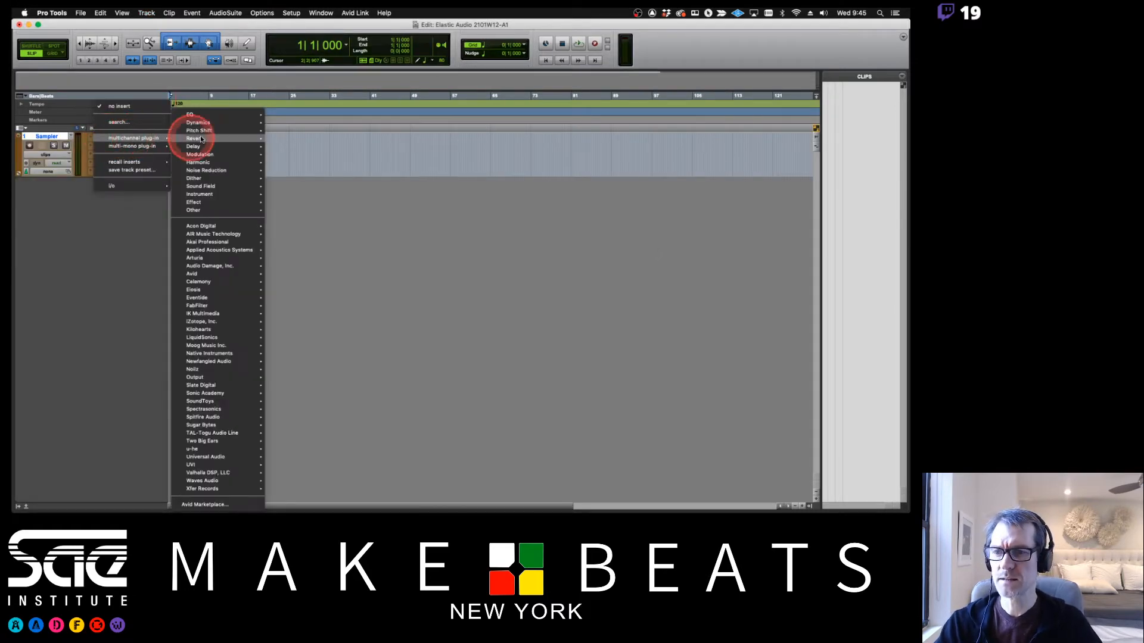
mouse_move(205, 139)
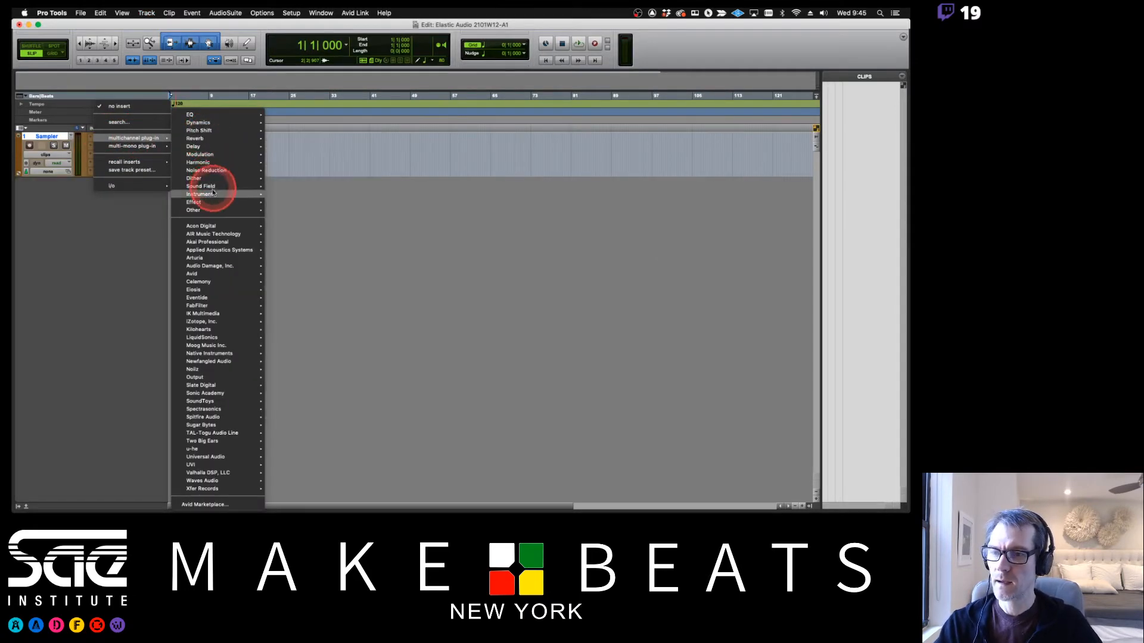
mouse_move(226, 194)
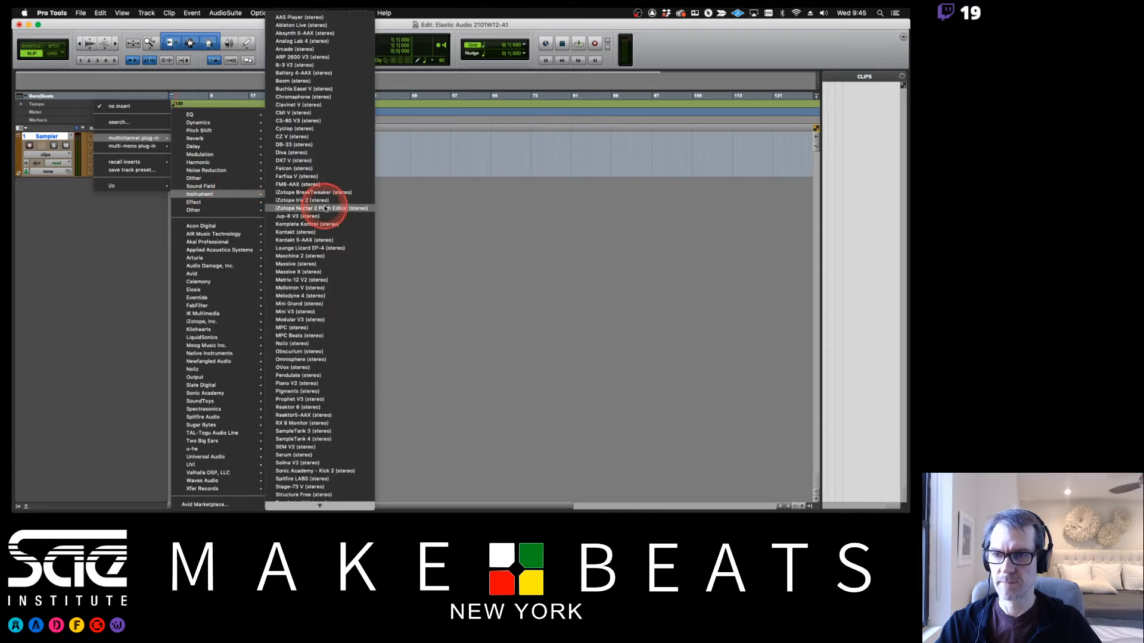
left_click(306, 236)
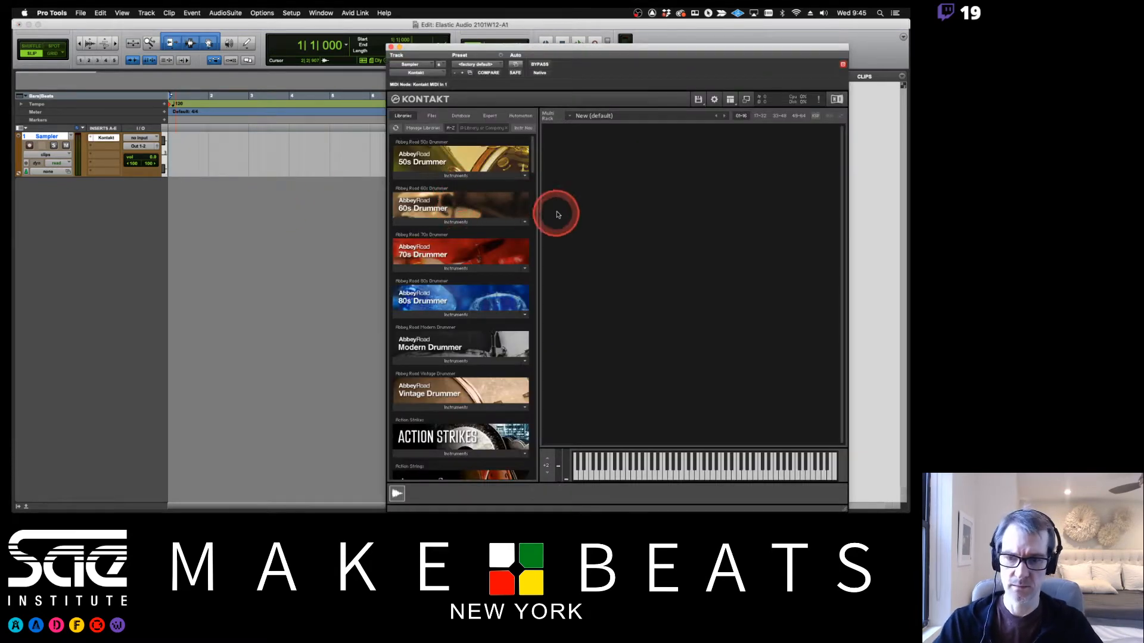
Browse the files in Kontakt and open the Sample Libraries folder on the Olafur drive
scroll(436, 275, "down", 4)
scroll(441, 279, "up", 4)
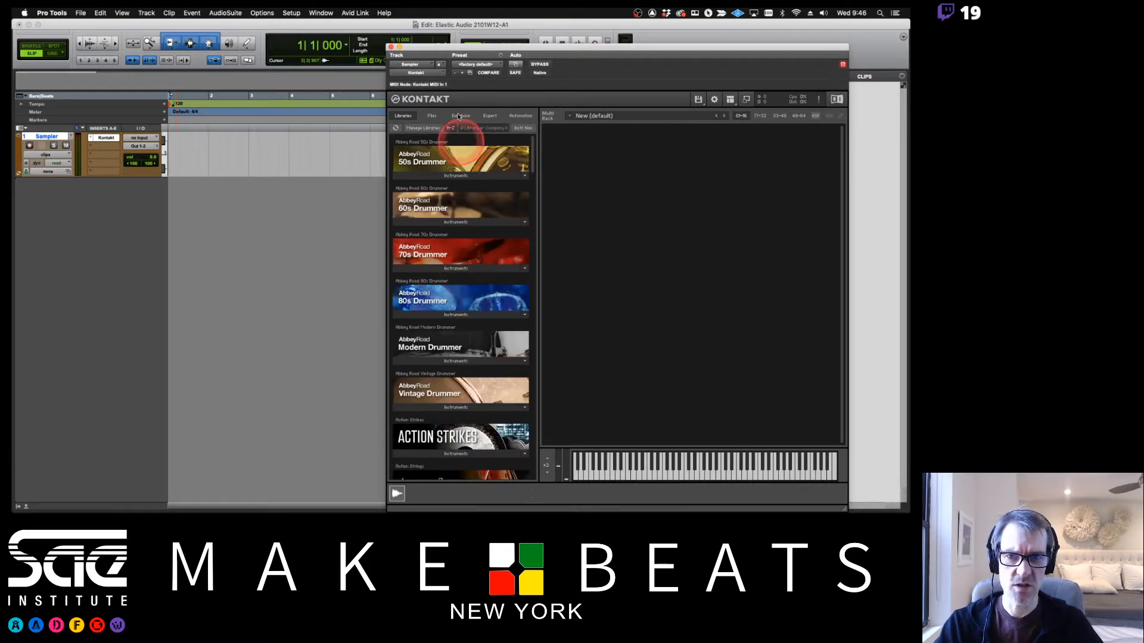
left_click(431, 115)
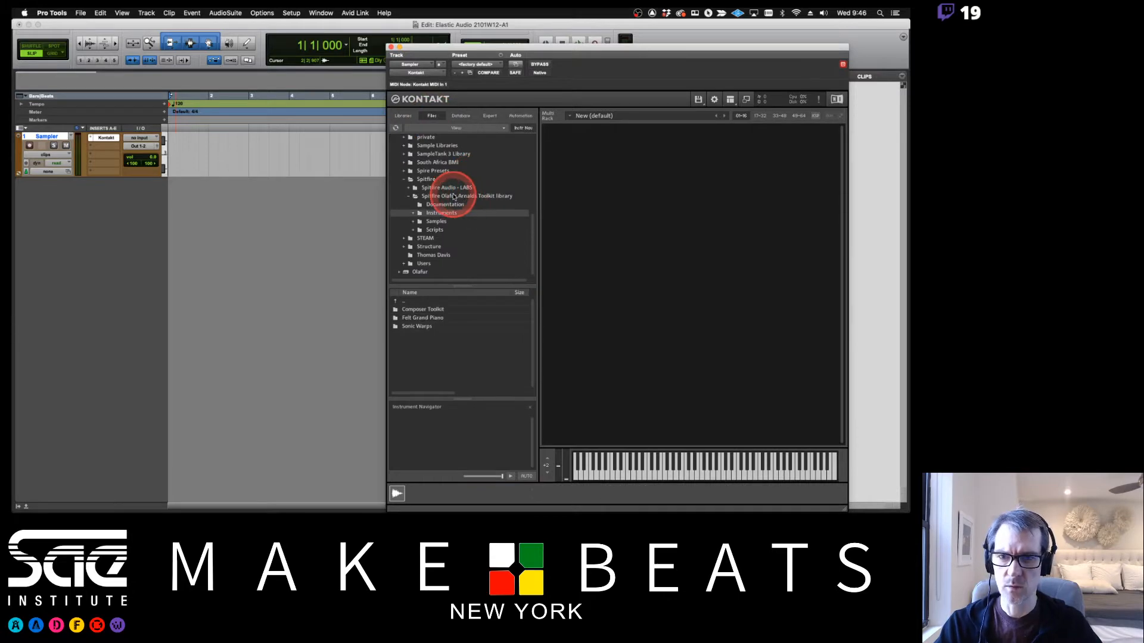
scroll(453, 197, "up", 10)
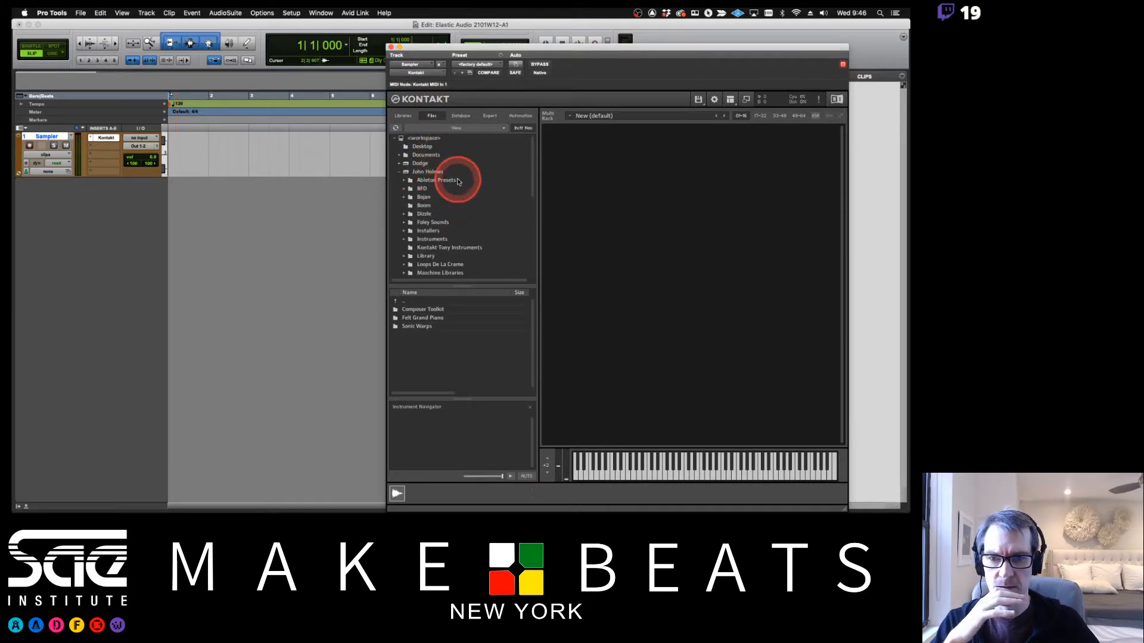
scroll(457, 182, "down", 10)
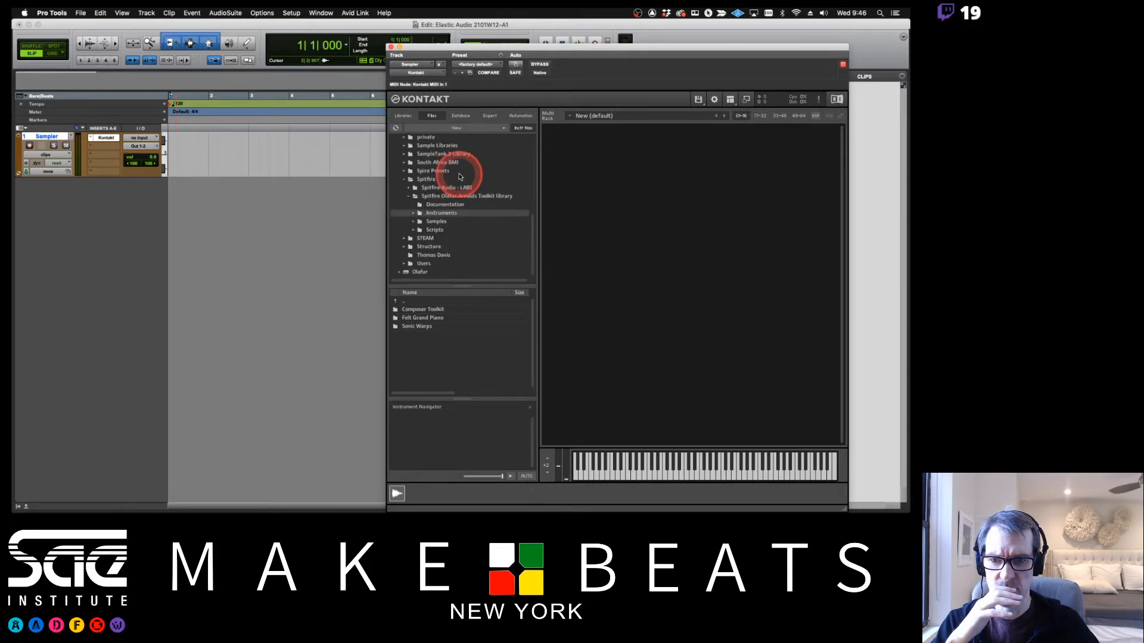
left_click(414, 271)
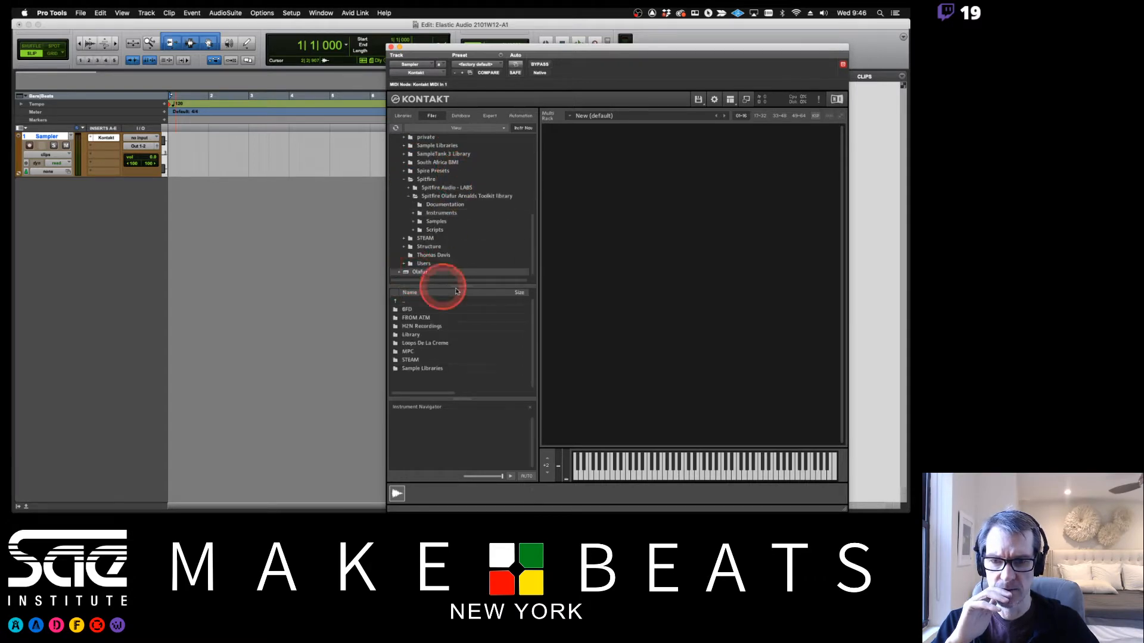
double_click(427, 369)
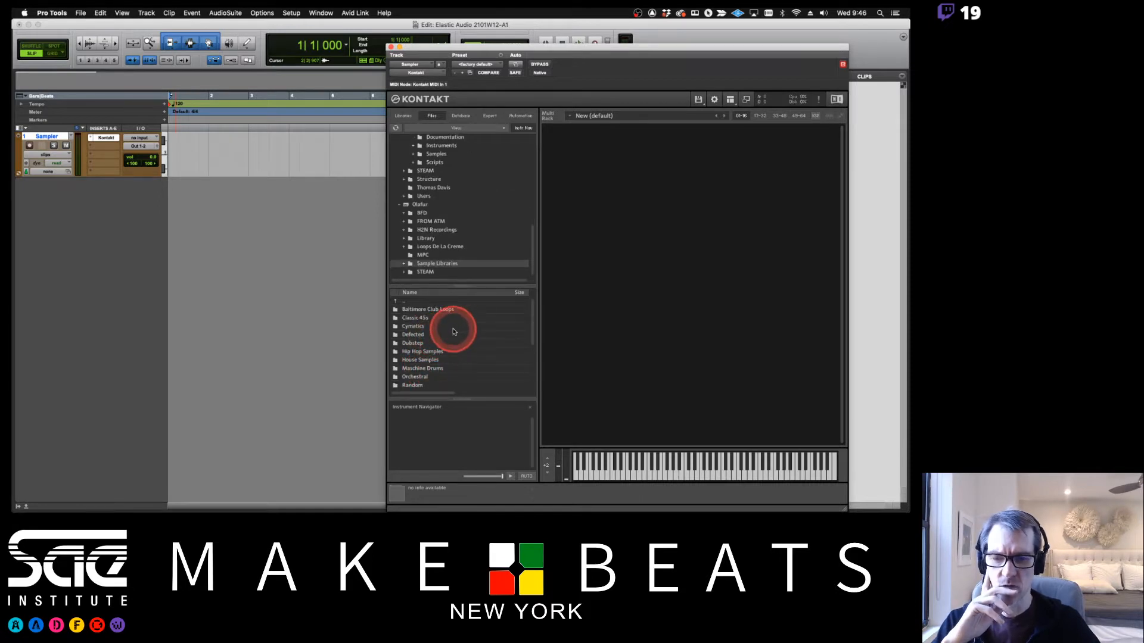
Open the Electronic Beats folder of PyjamaBeats_Noiz inside the Samplephonics library
scroll(453, 332, "down", 3)
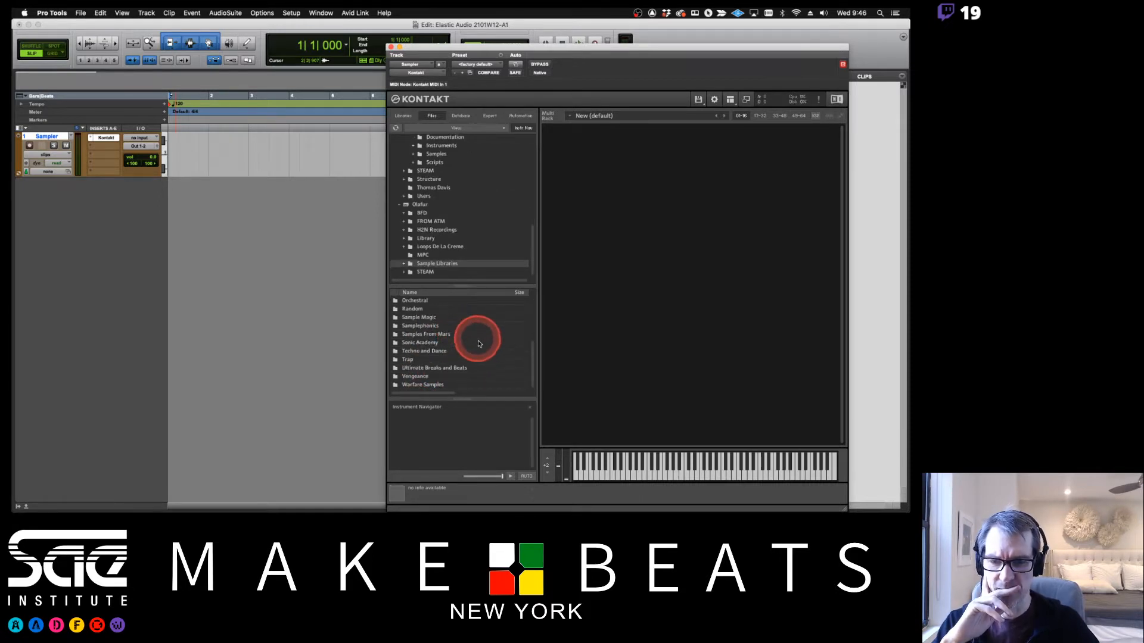
double_click(421, 326)
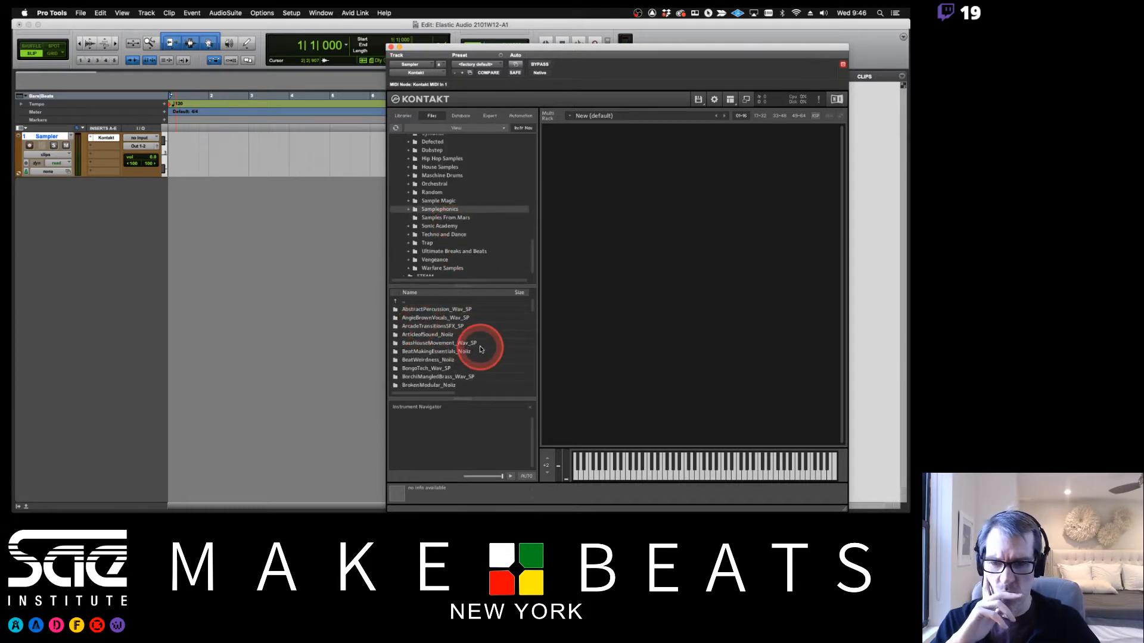
scroll(480, 349, "down", 3)
scroll(480, 349, "down", 10)
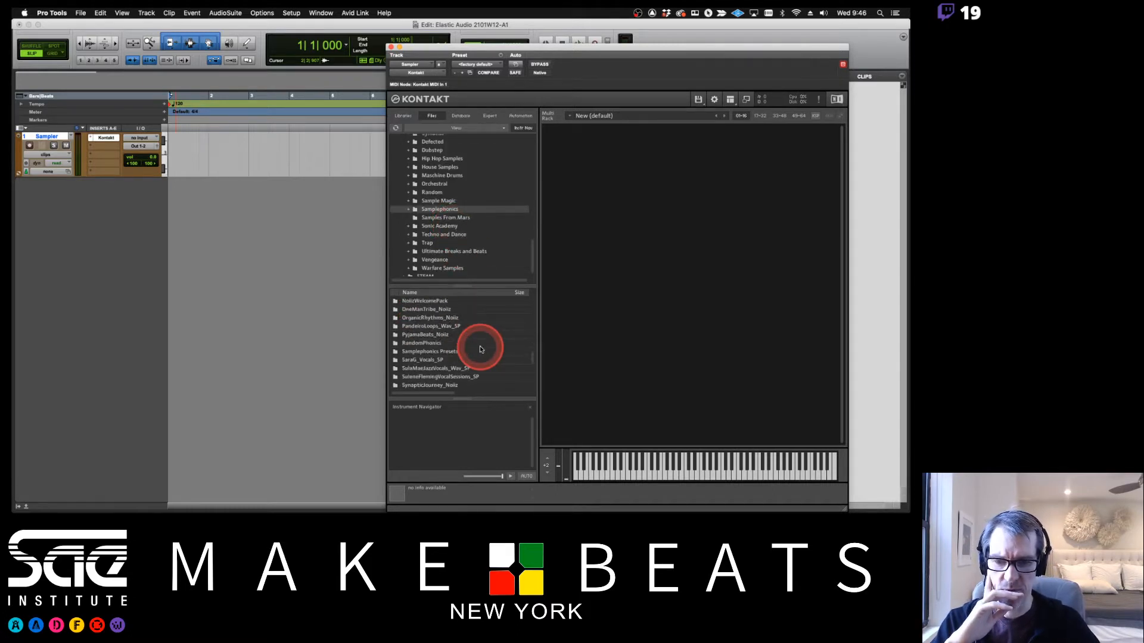
double_click(430, 334)
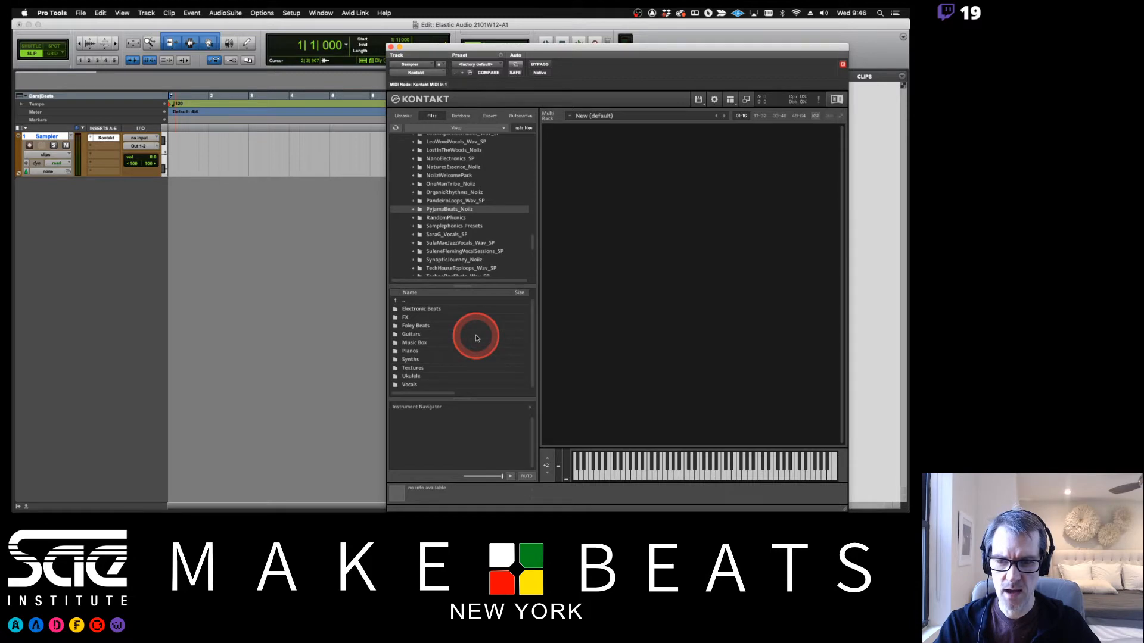
double_click(422, 309)
Audition the electronic beat samples, including FallingBeat 01 and 03, VCRBeat 01 and the DAmourBeat loops
left_click(435, 311)
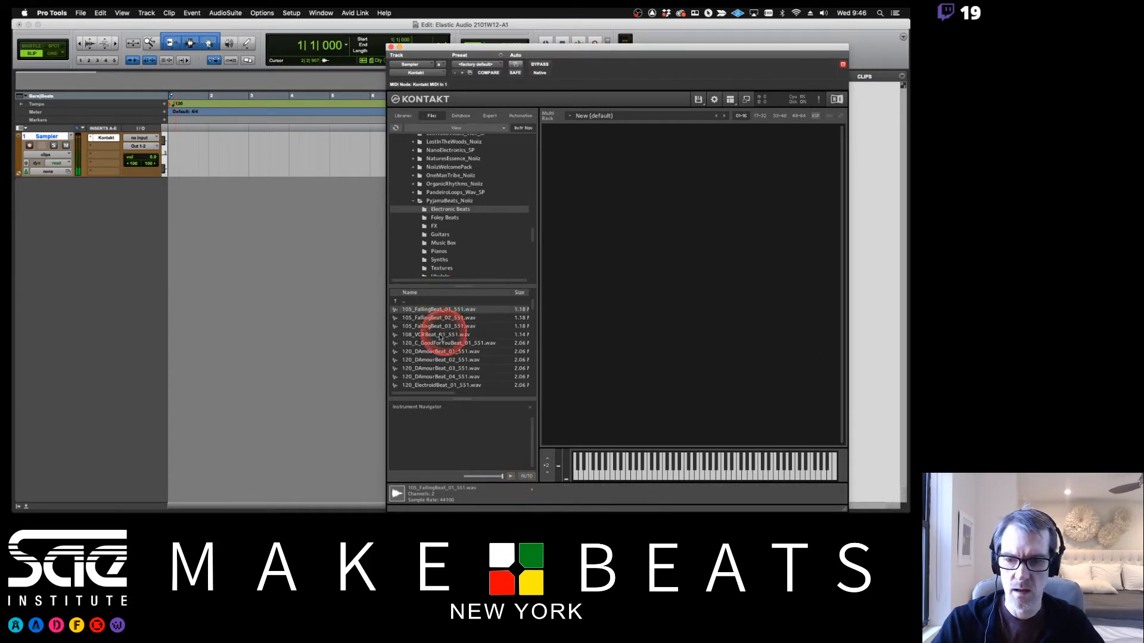
left_click(427, 335)
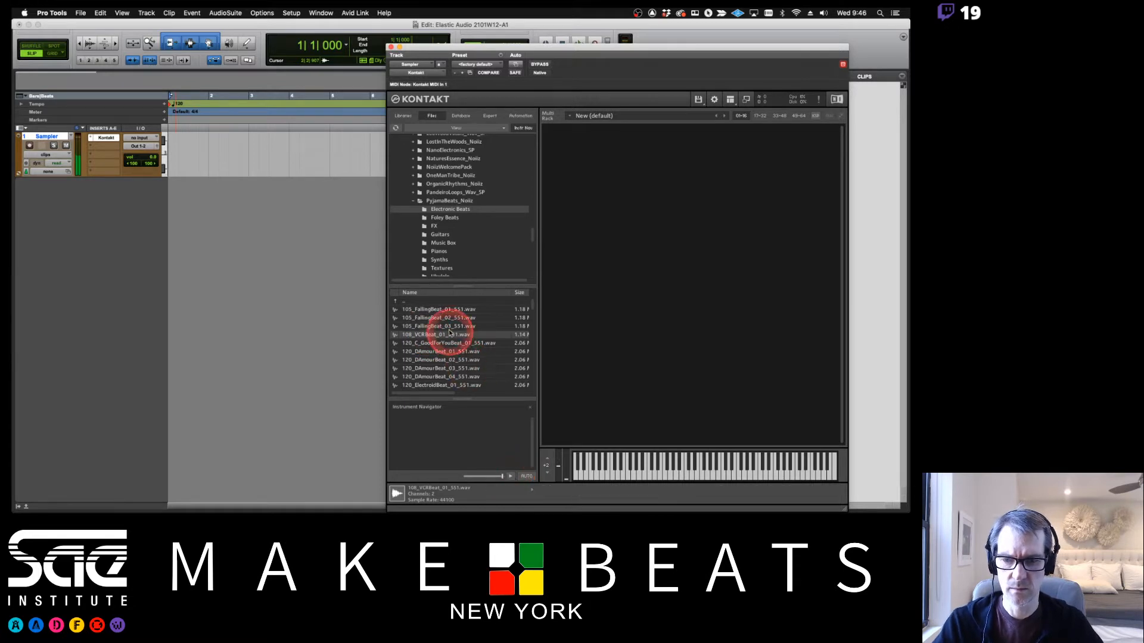
left_click(443, 327)
left_click(510, 477)
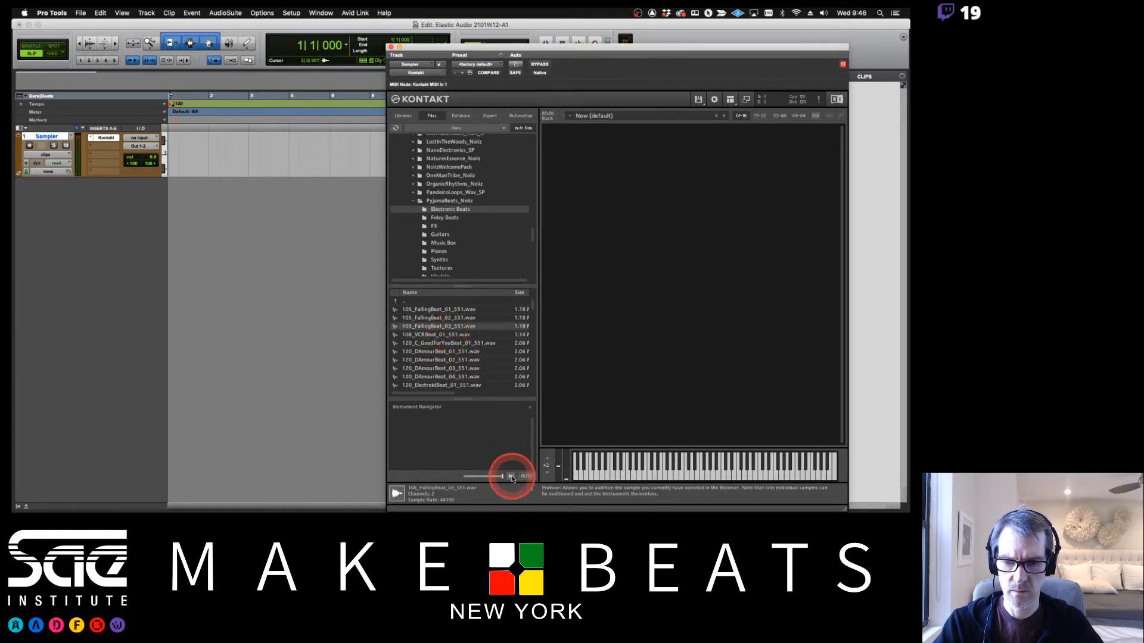
left_click(439, 352)
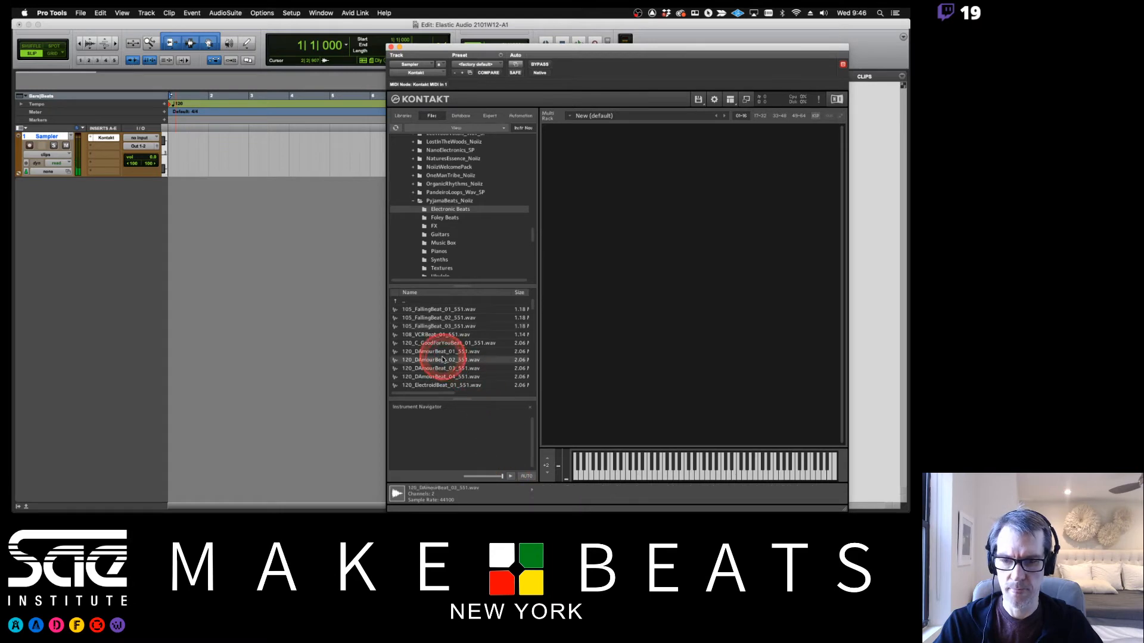
left_click(510, 477)
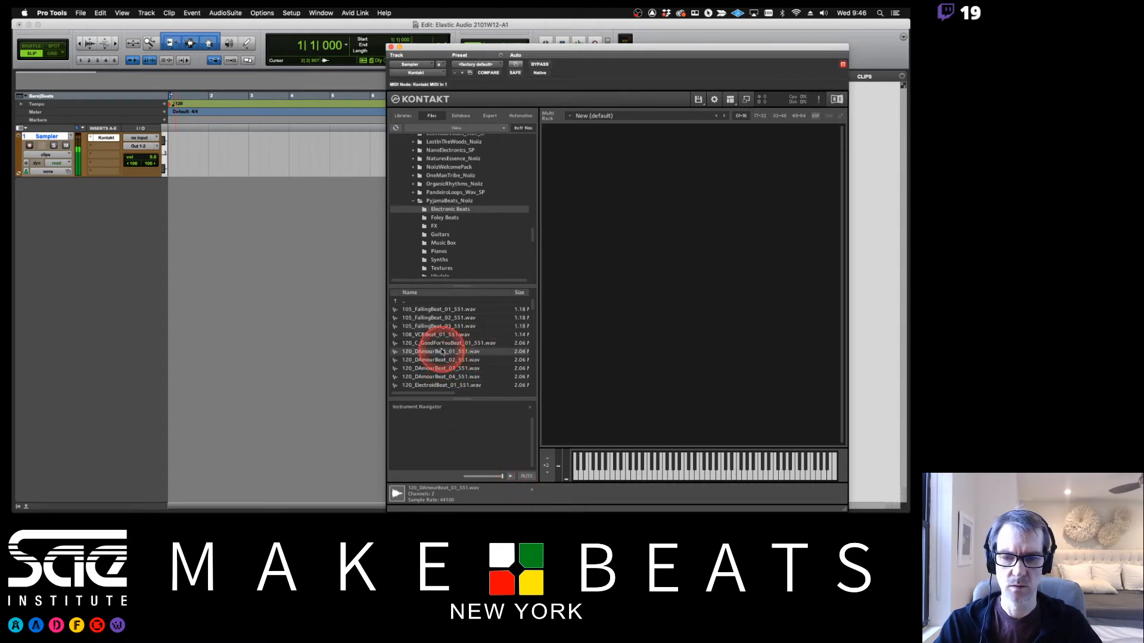
Load 120_DAmourBeat_01_SS1.wav into Kontakt's rack as an instrument and record-enable the Sampler track
left_click_drag(439, 352, 703, 255)
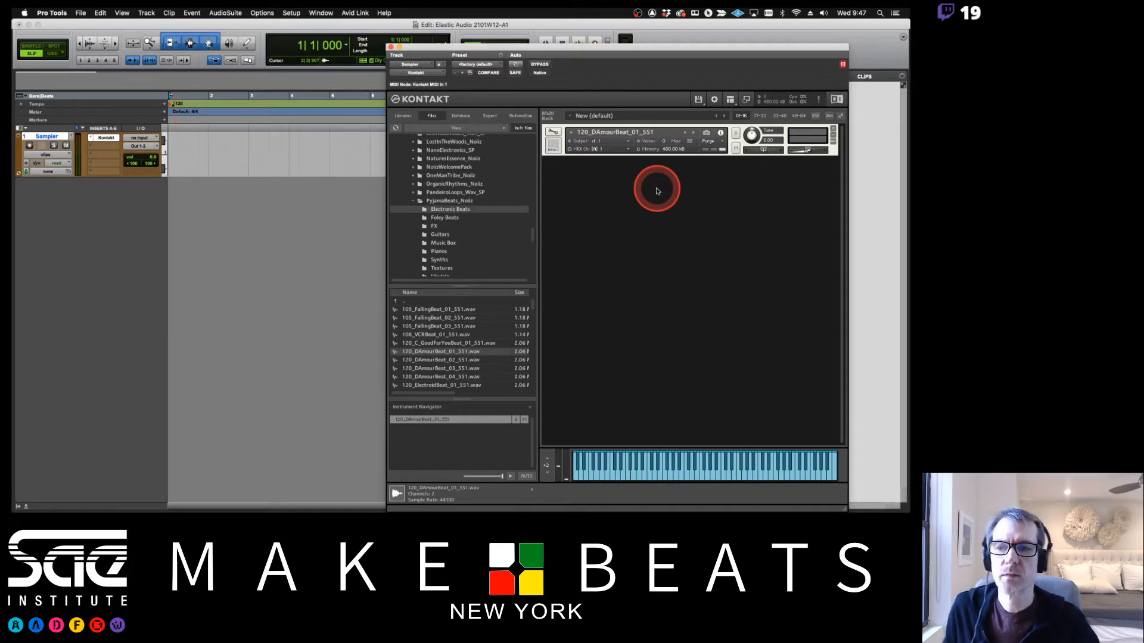
left_click(29, 146)
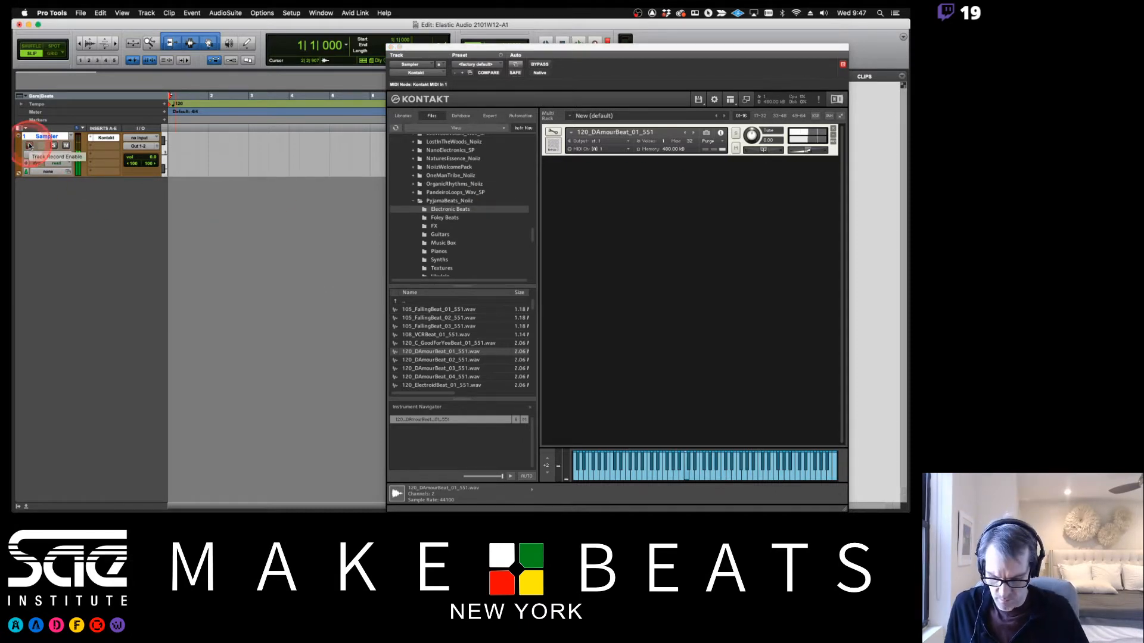
left_click(282, 266)
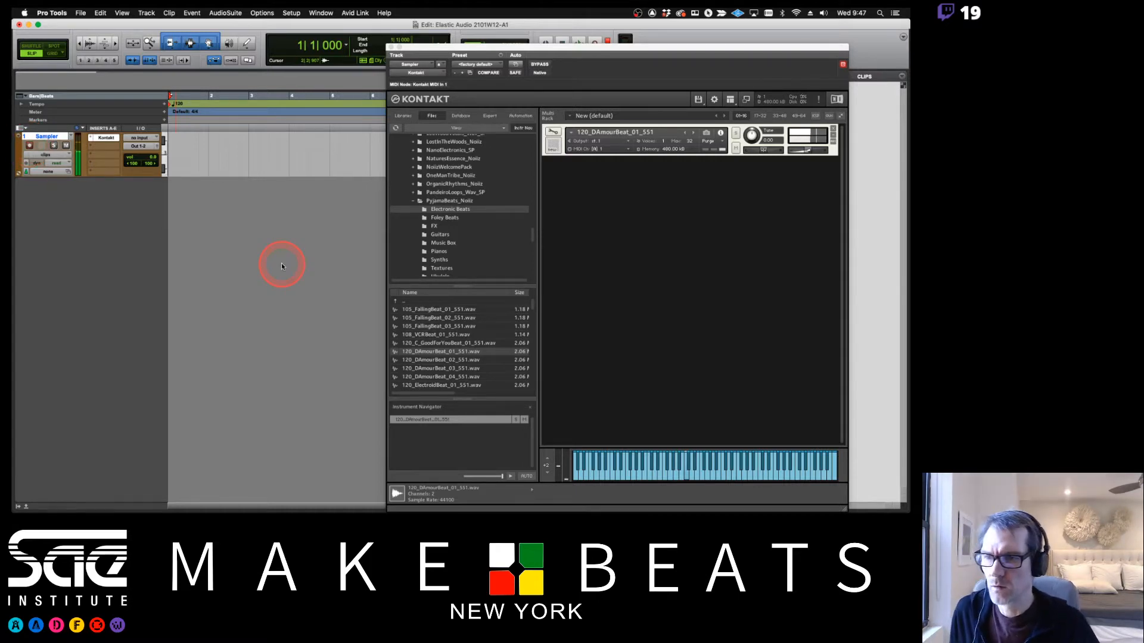
Raise the Sampler track's volume slightly, check the audio mixer levels in OBS, and return to Pro Tools
left_click_drag(153, 158, 153, 155)
key("super+Tab")
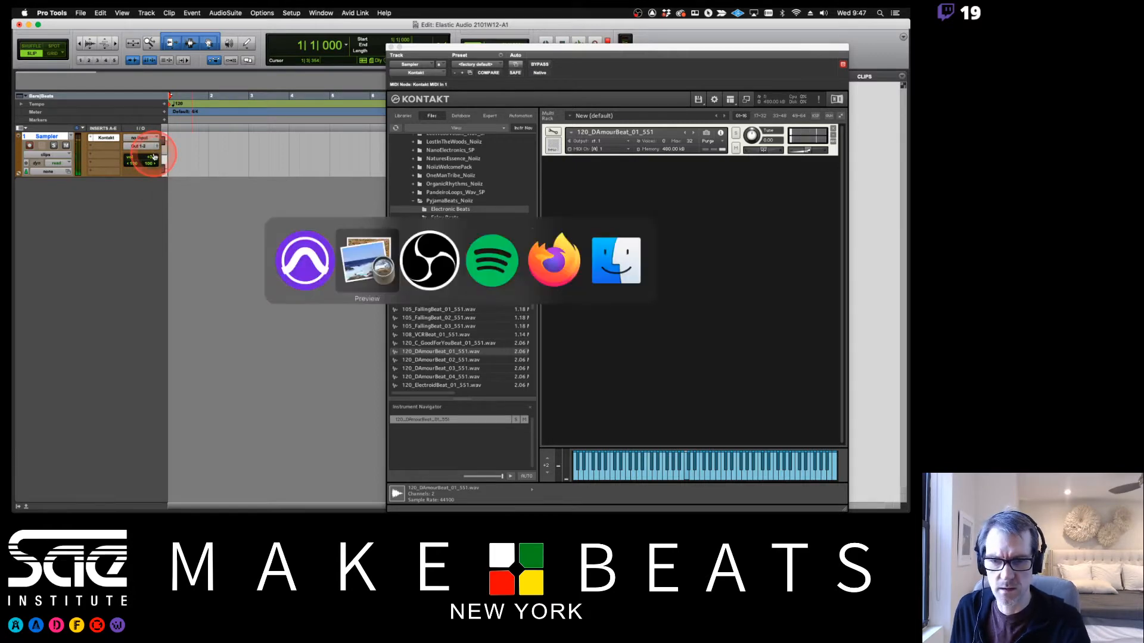
key("super+Tab")
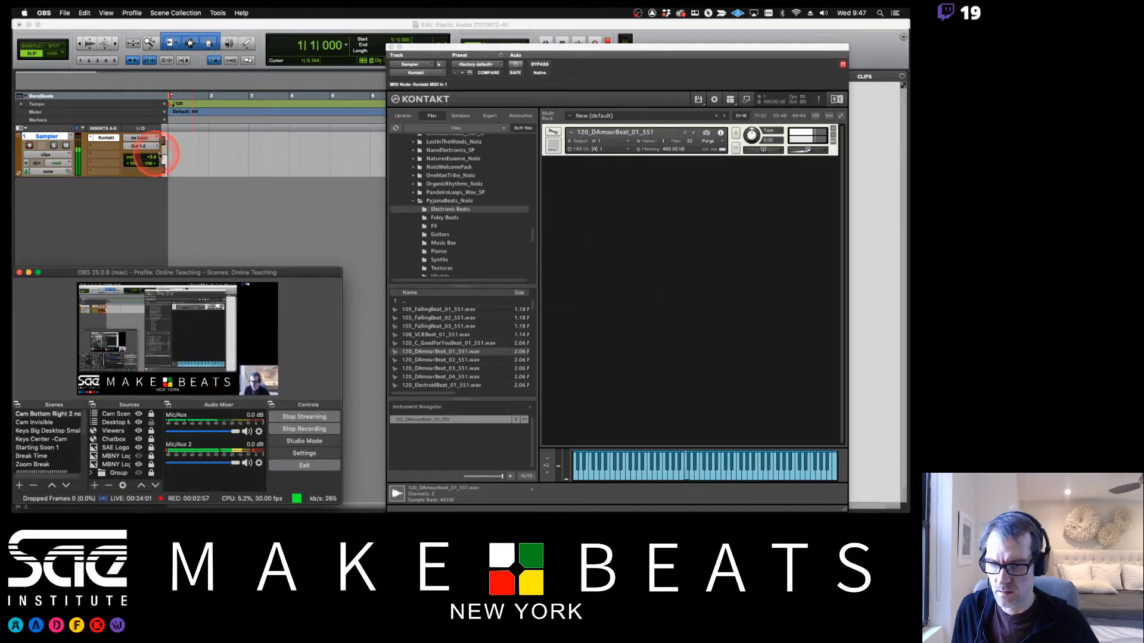
left_click(242, 190)
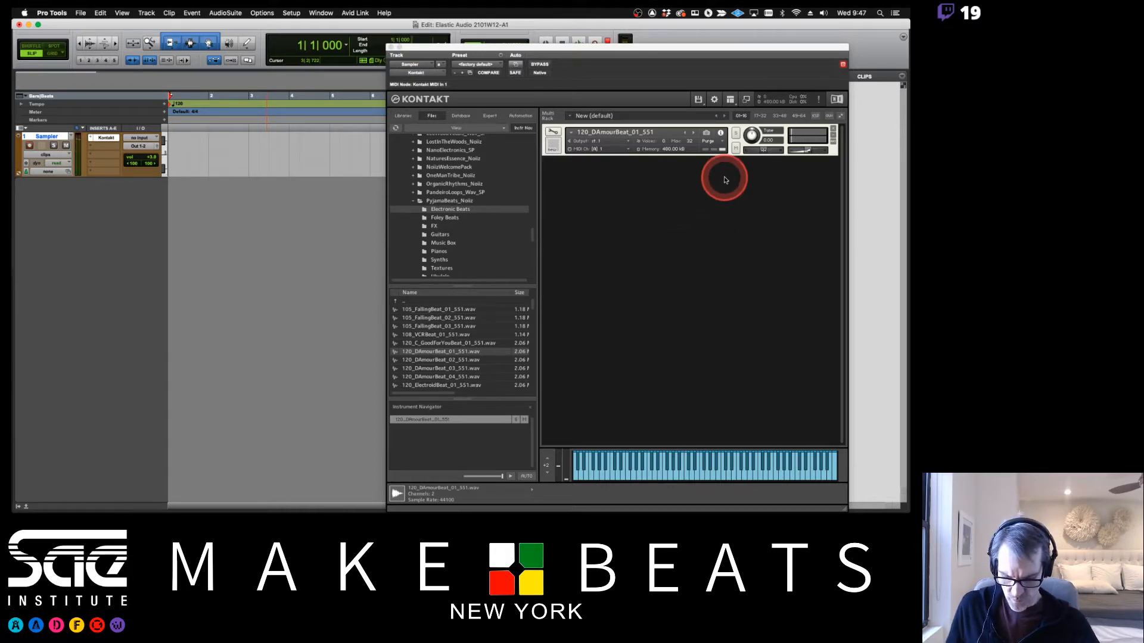
Open the 120_DAmourBeat_01_SS1 instrument for editing and show its Mapping Editor with the sample's full key range in view
left_click(553, 132)
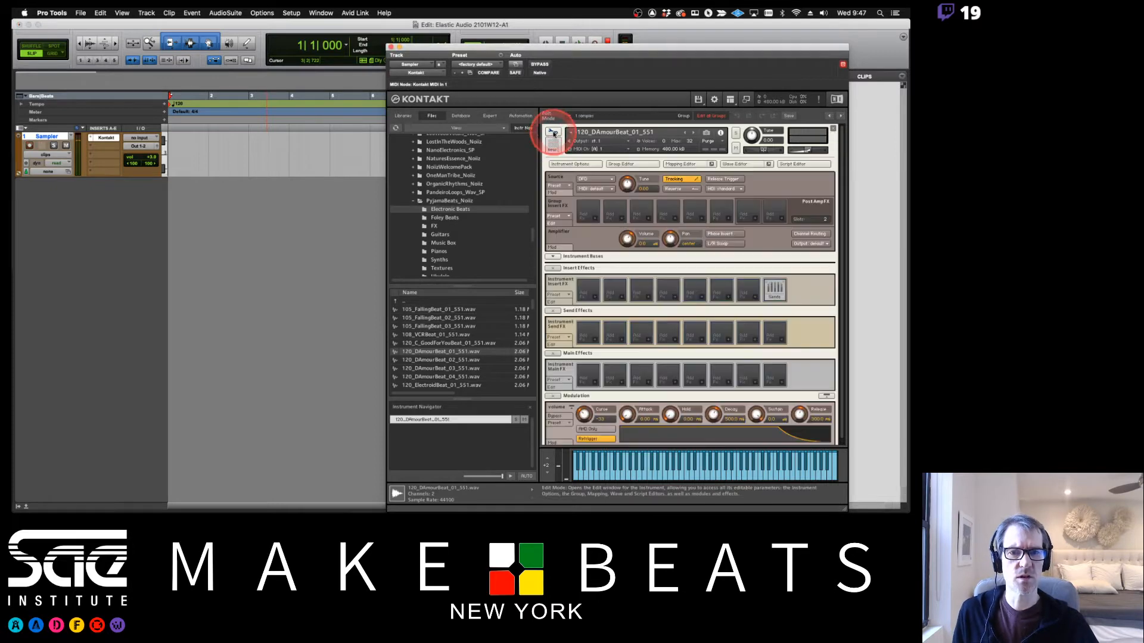
left_click_drag(503, 54, 487, 32)
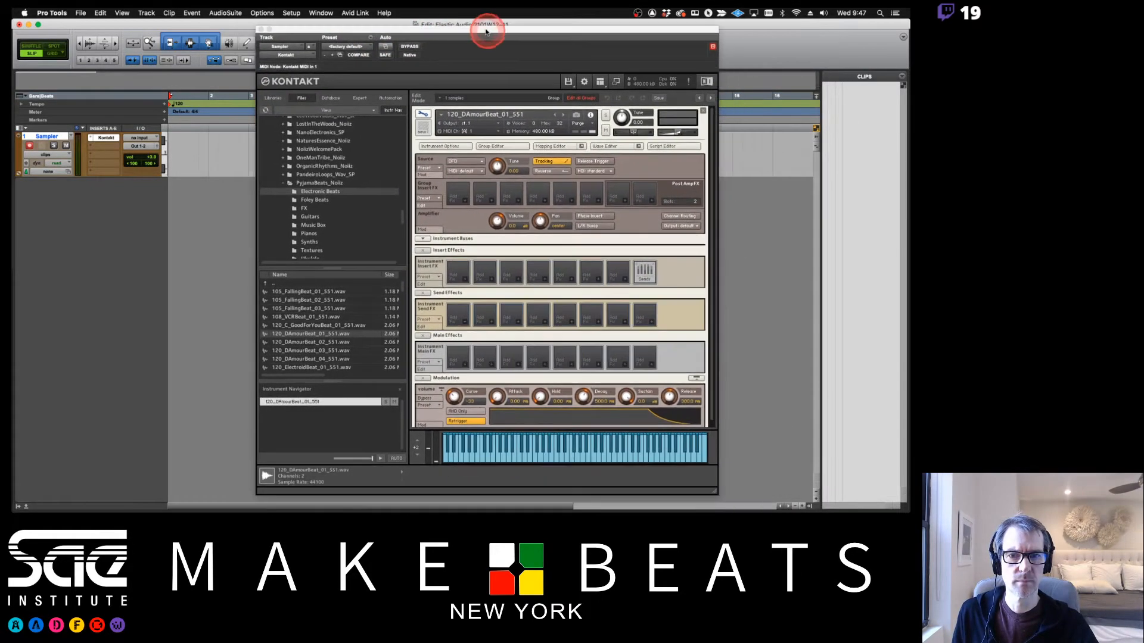
left_click(551, 146)
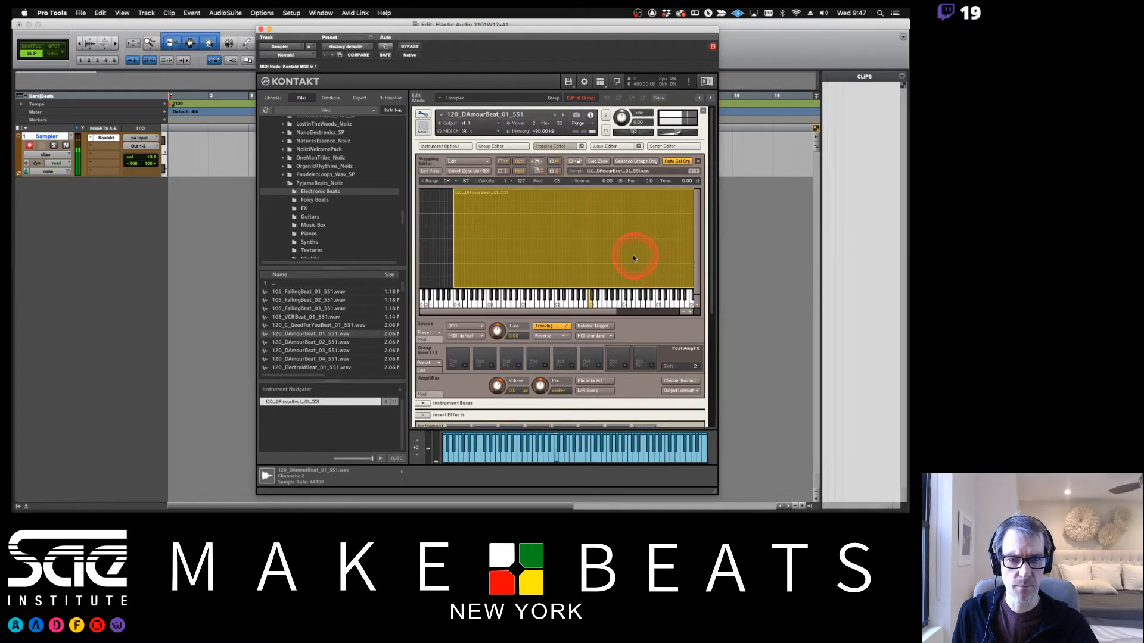
left_click_drag(613, 313, 638, 315)
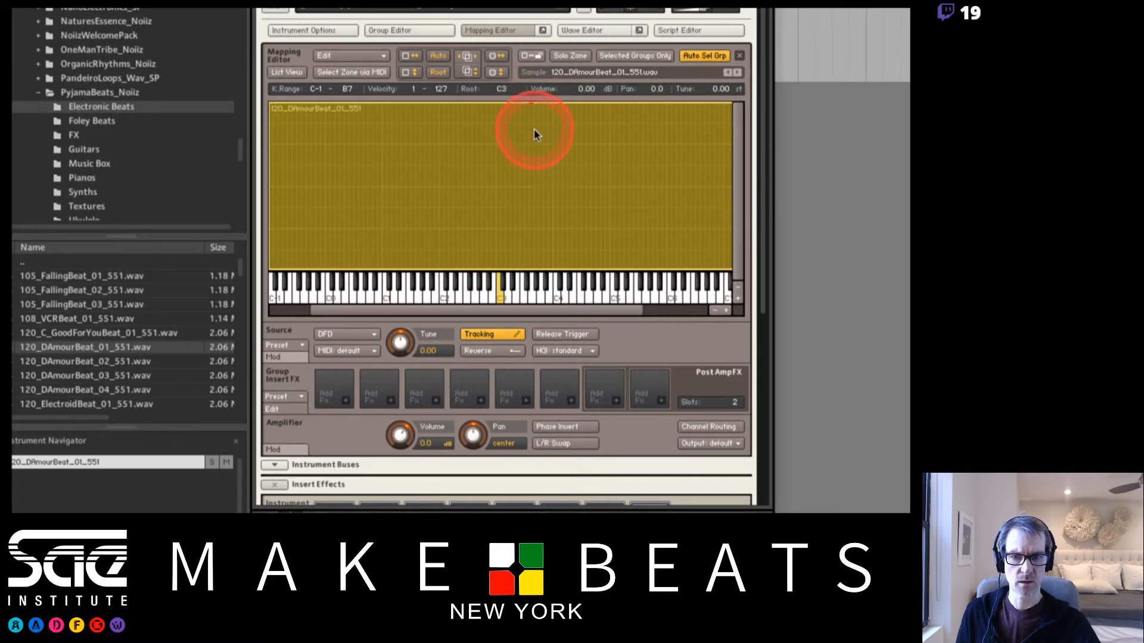
Audition the mapped loop on several keys above C3 and examine the sample zone in the Mapping Editor
left_click(531, 301)
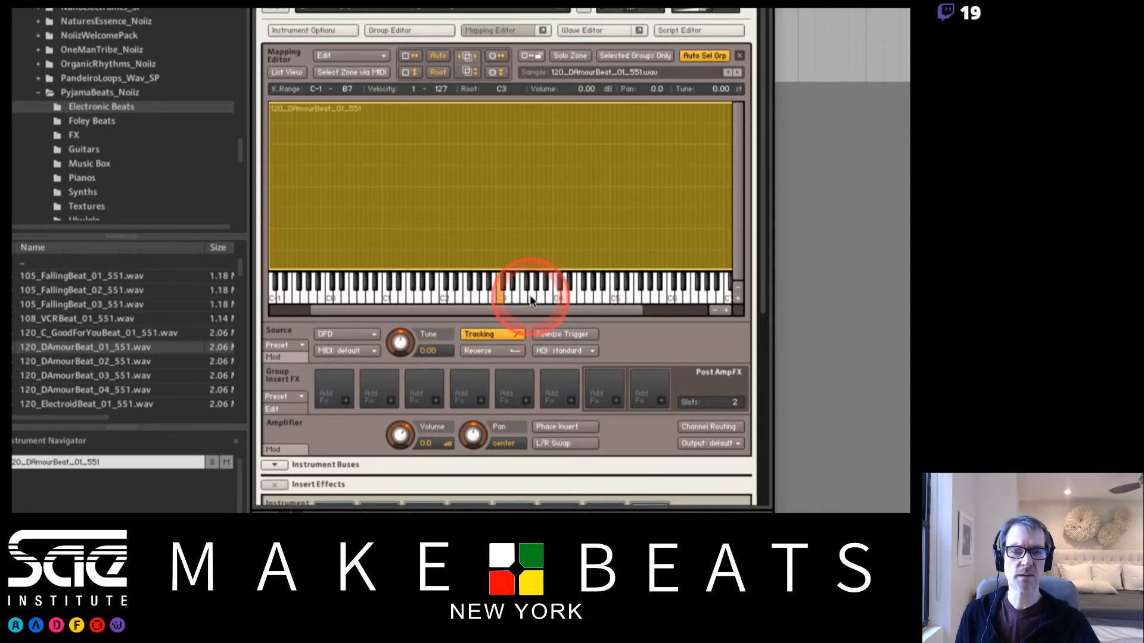
left_click(536, 302)
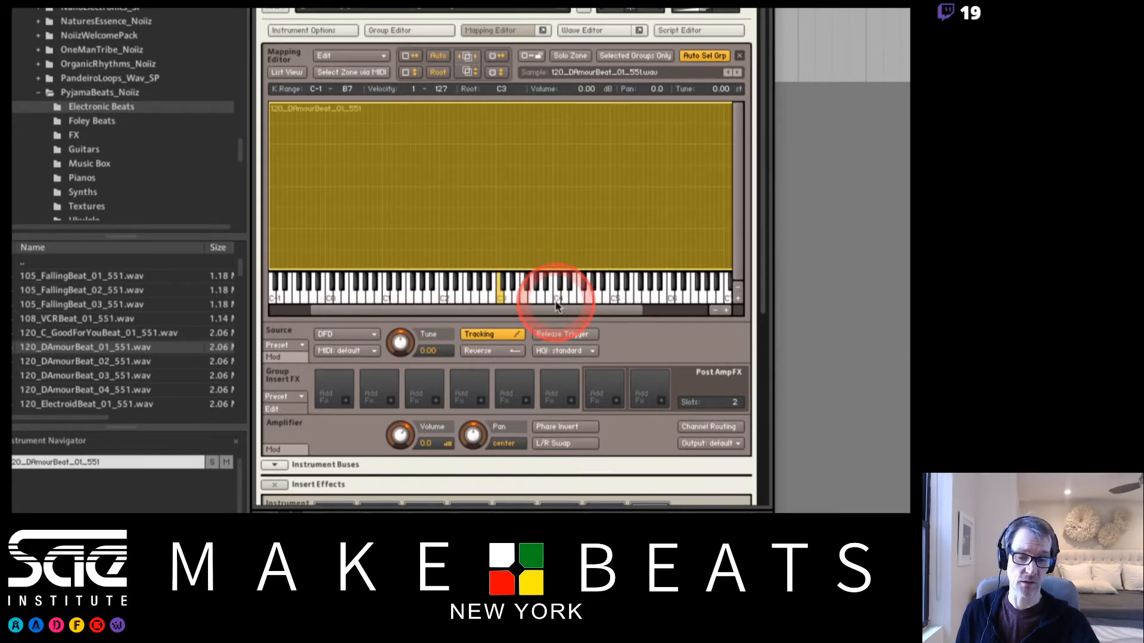
left_click(556, 301)
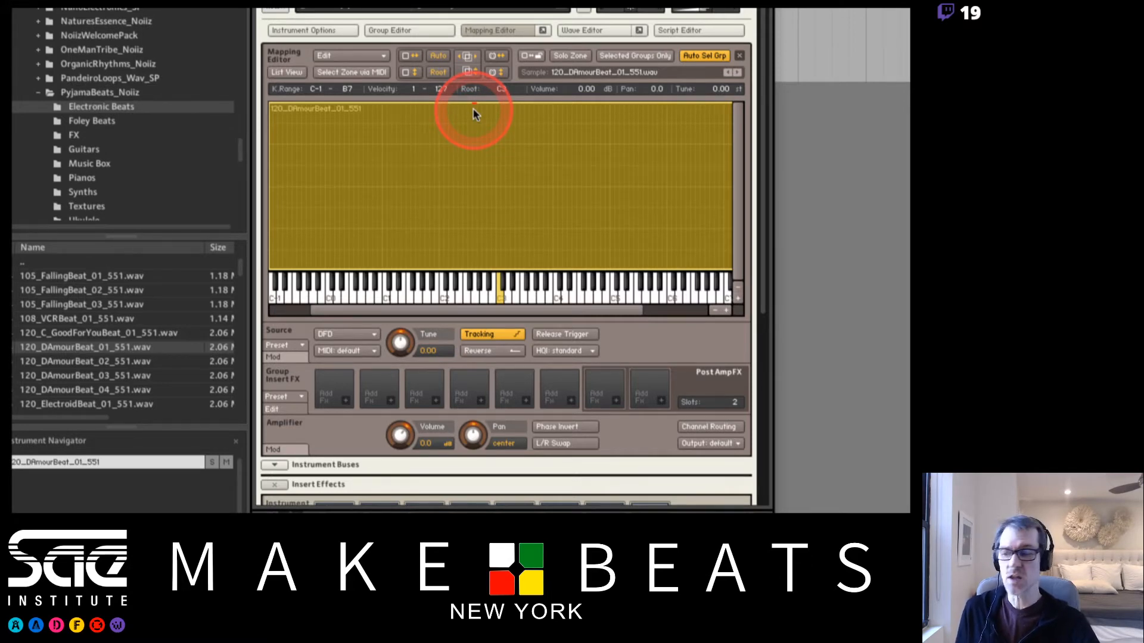
left_click_drag(475, 114, 446, 115)
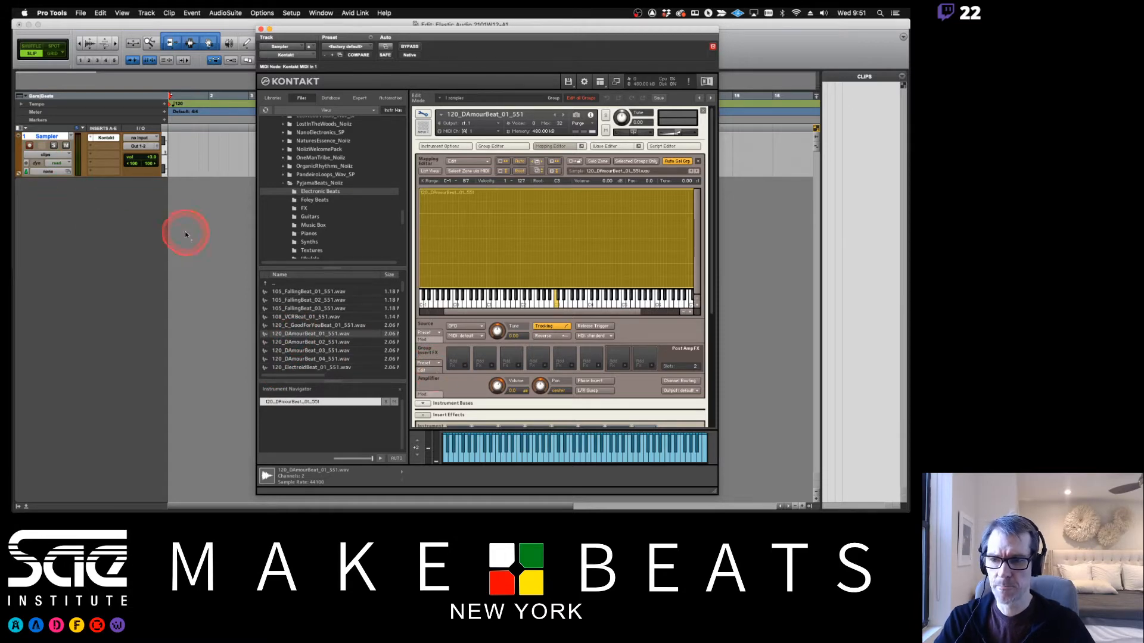
Switch to Finder, sort the Samplephonics folder by name, and open PyjamaBeats_Noiz and its Electronic Beats folder
mouse_move(909, 8)
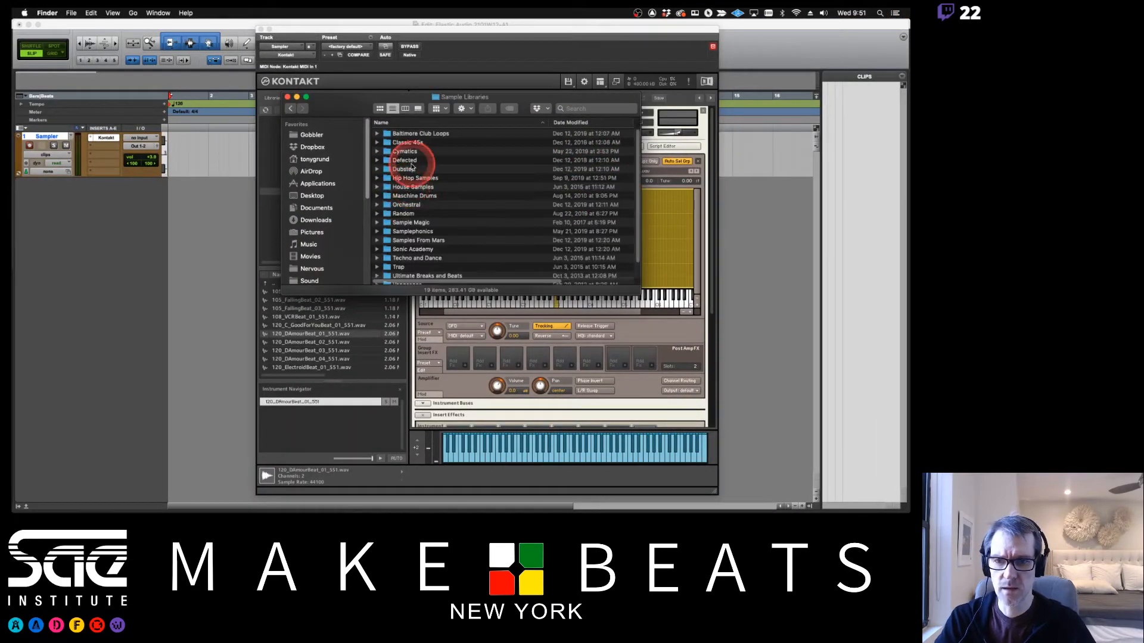
double_click(405, 230)
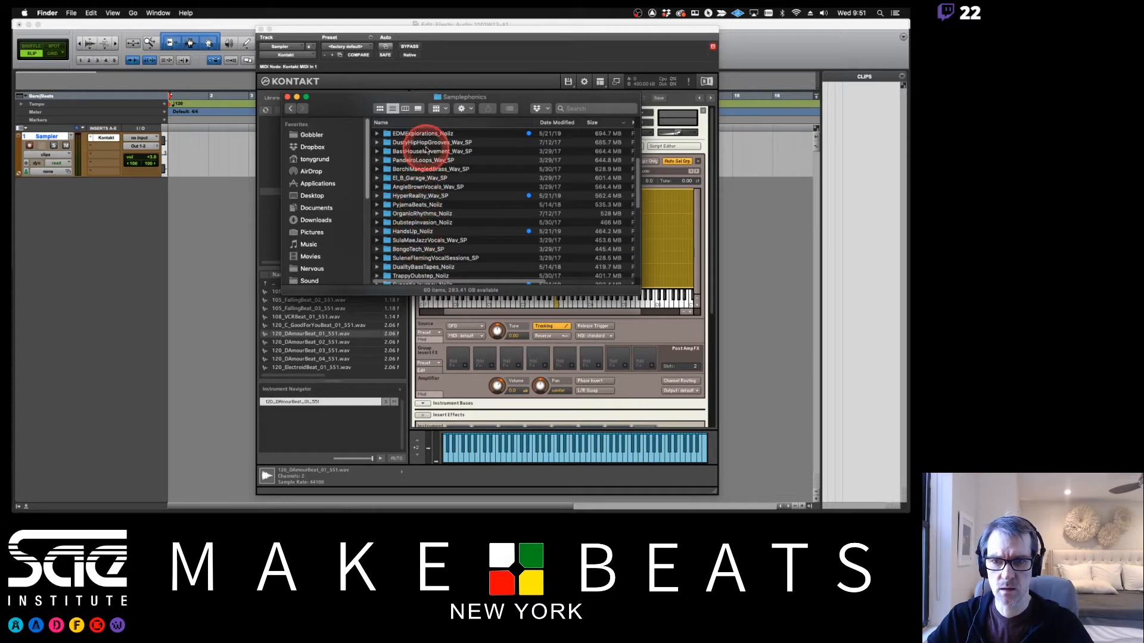
left_click(435, 122)
scroll(436, 215, "down", 8)
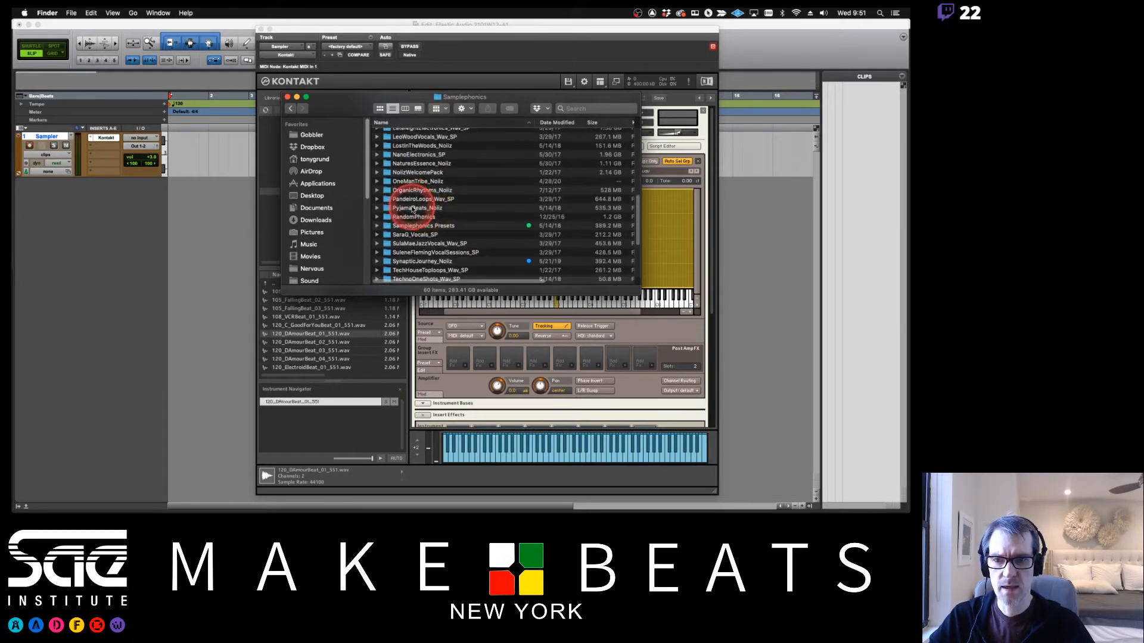
double_click(412, 208)
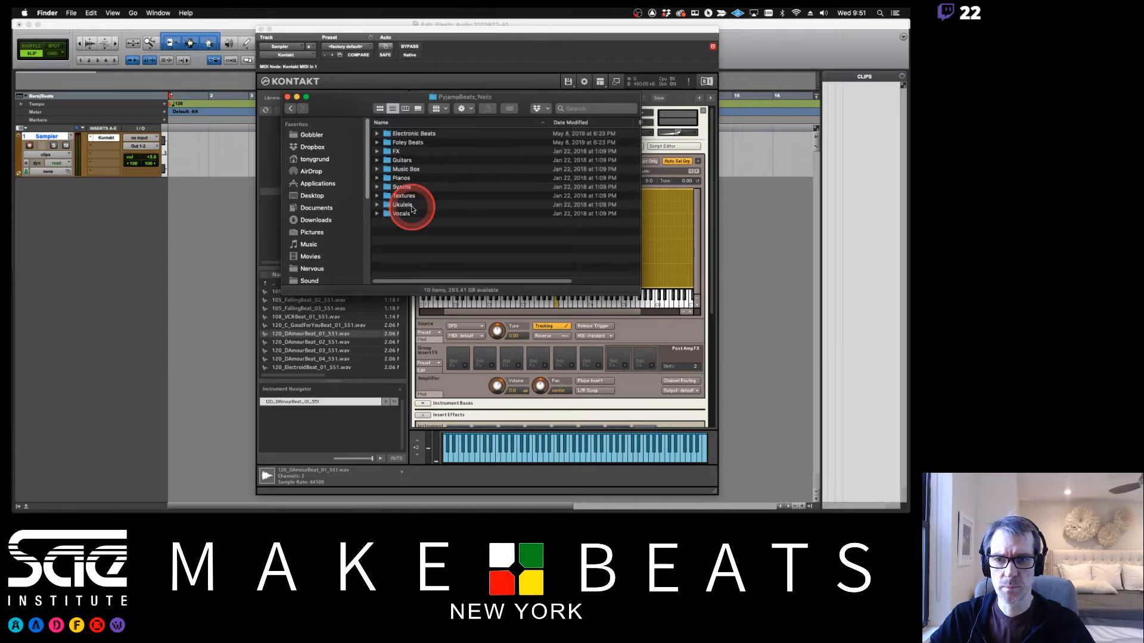
left_click(409, 133)
double_click(409, 132)
Import 120_DAmourBeat_01_SS1.wav from Finder into the Pro Tools session as a new audio track, with the clip starting at bar 1
scroll(465, 200, "down", 10)
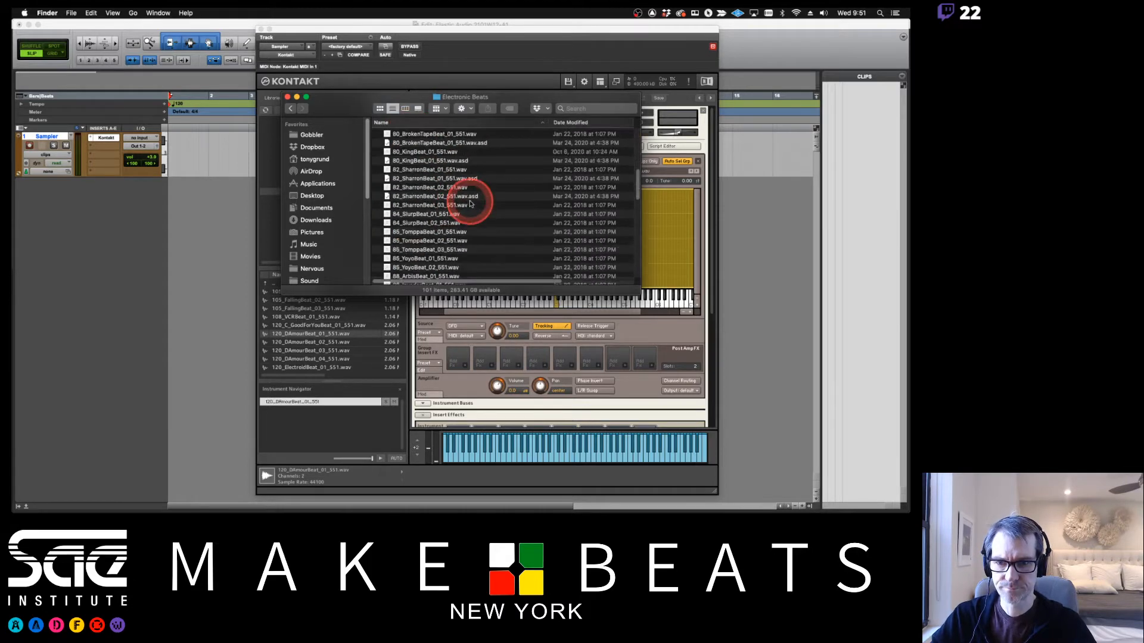
scroll(470, 203, "down", 8)
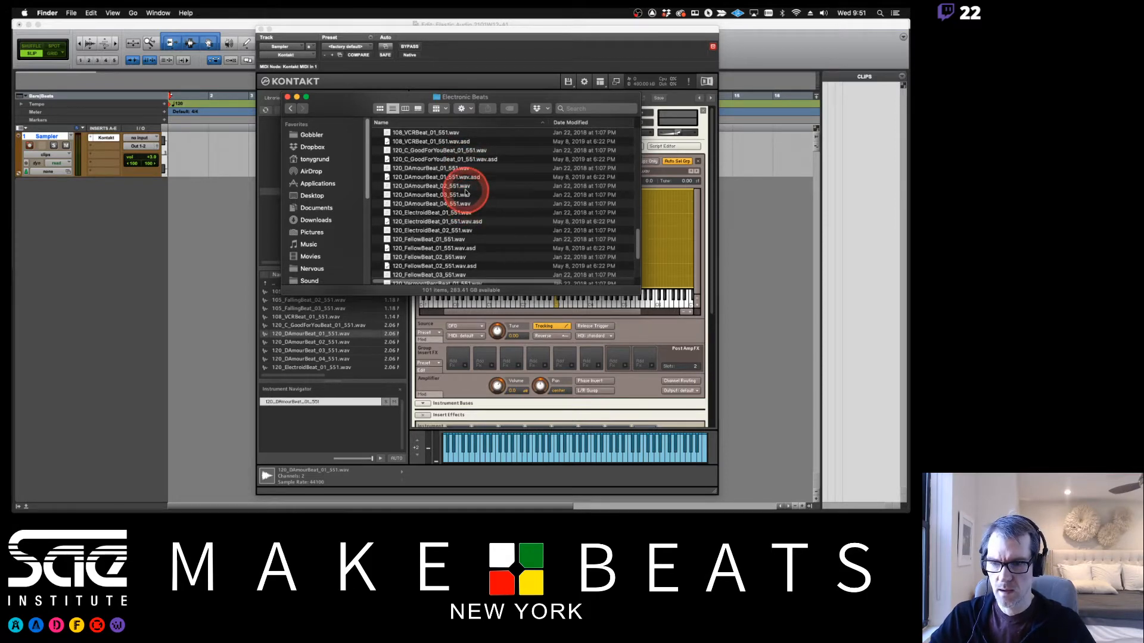
left_click(422, 168)
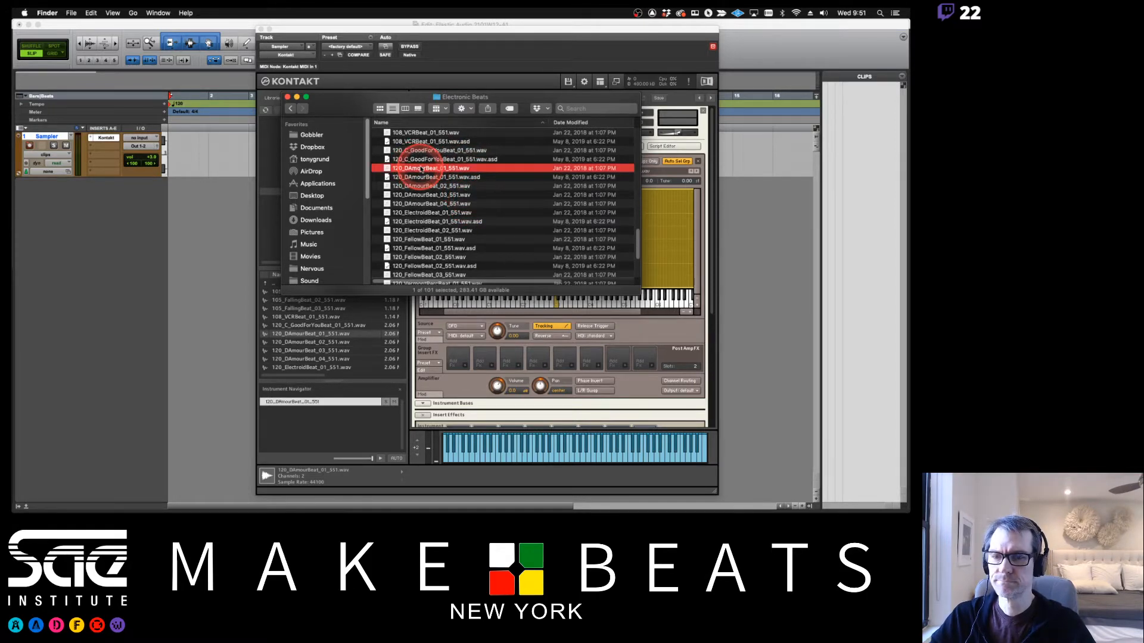
left_click_drag(422, 169, 179, 199)
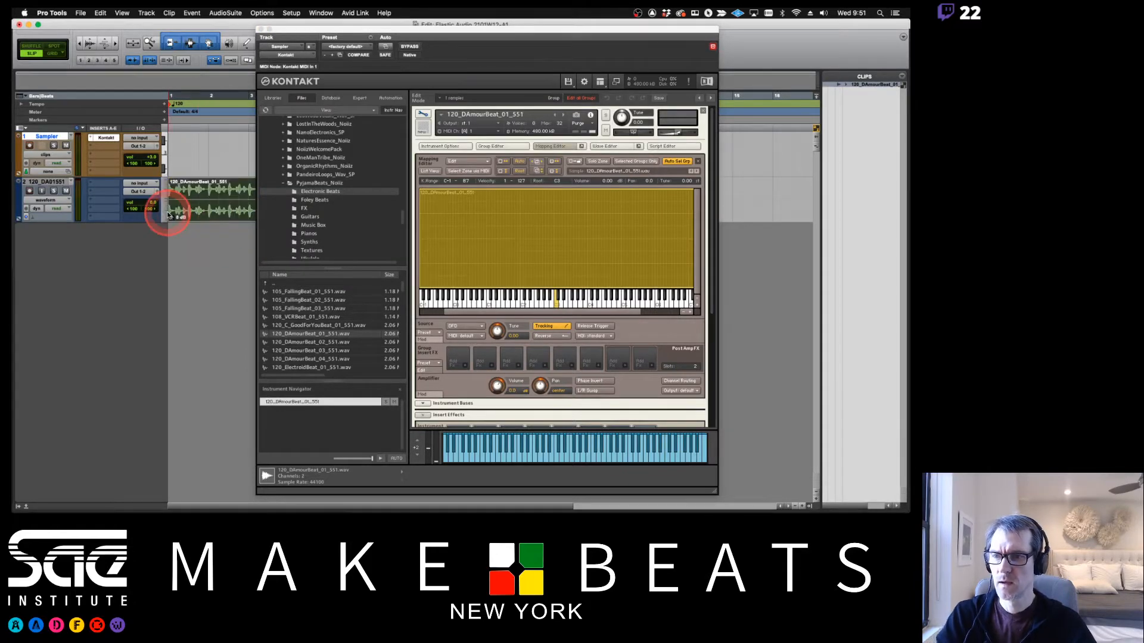
Move the Kontakt window clear of the imported clip and play the four-bar loop
left_click_drag(280, 30, 436, 178)
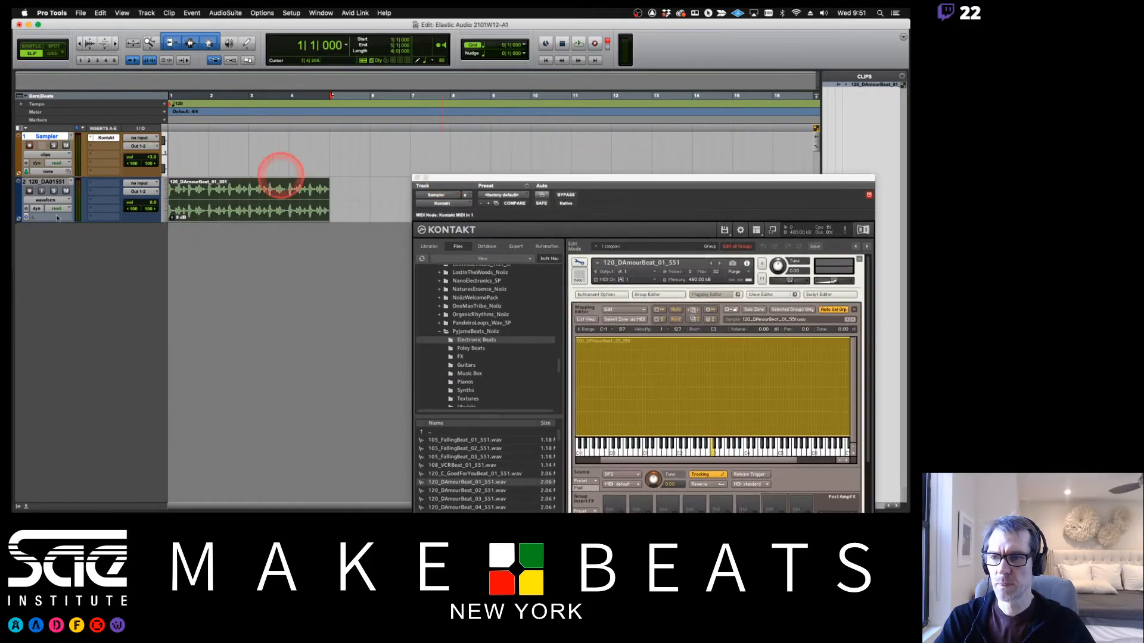
key("space")
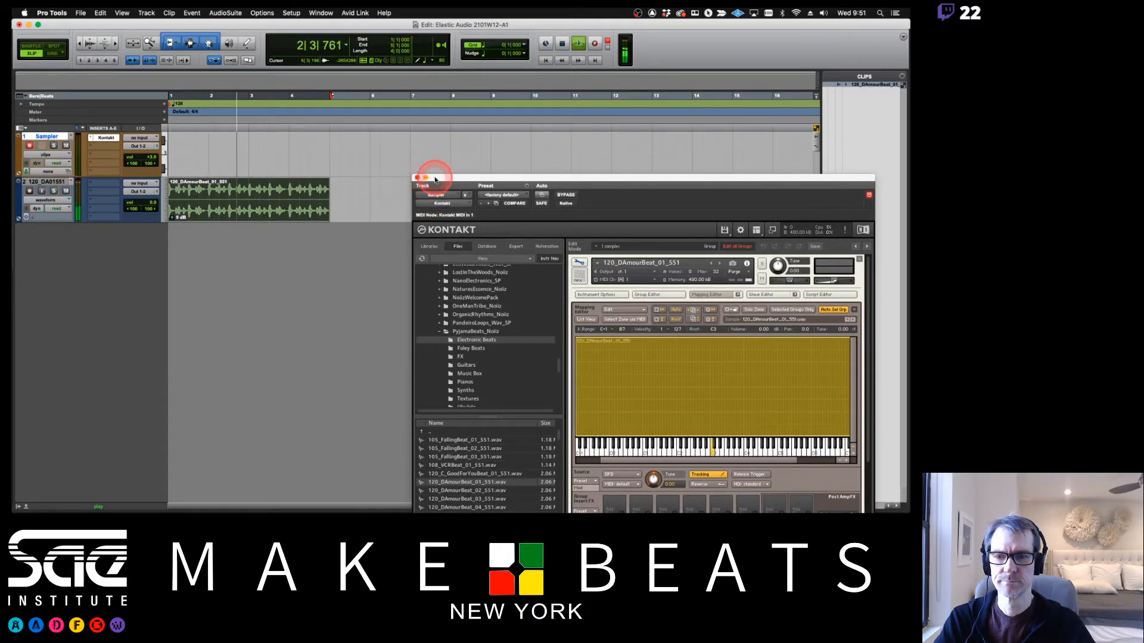
left_click_drag(435, 179, 363, 81)
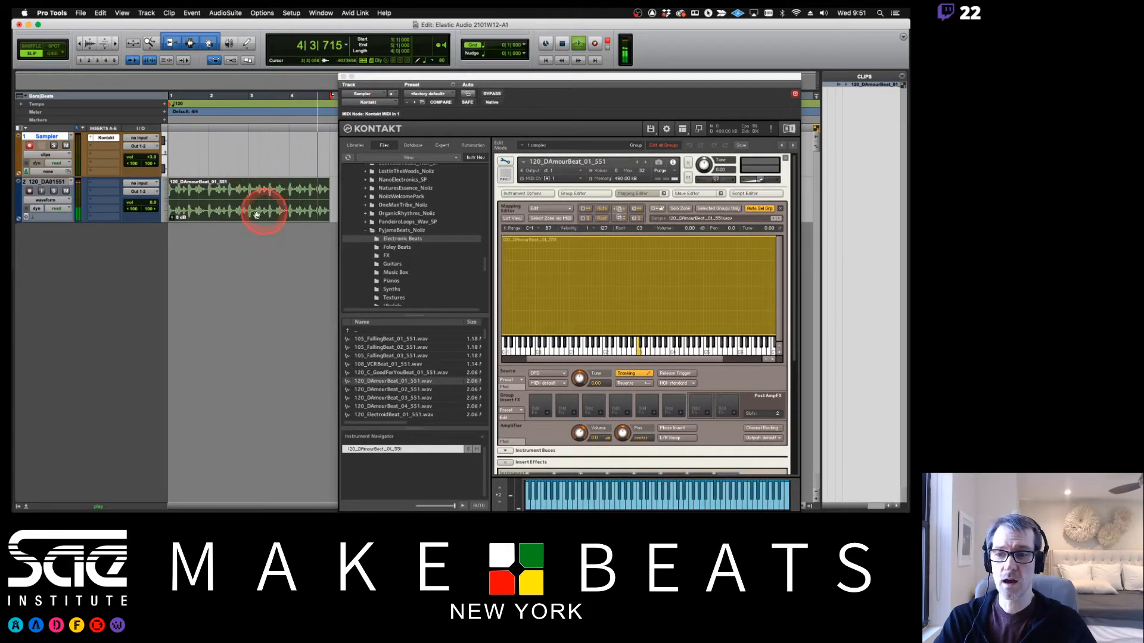
key("space")
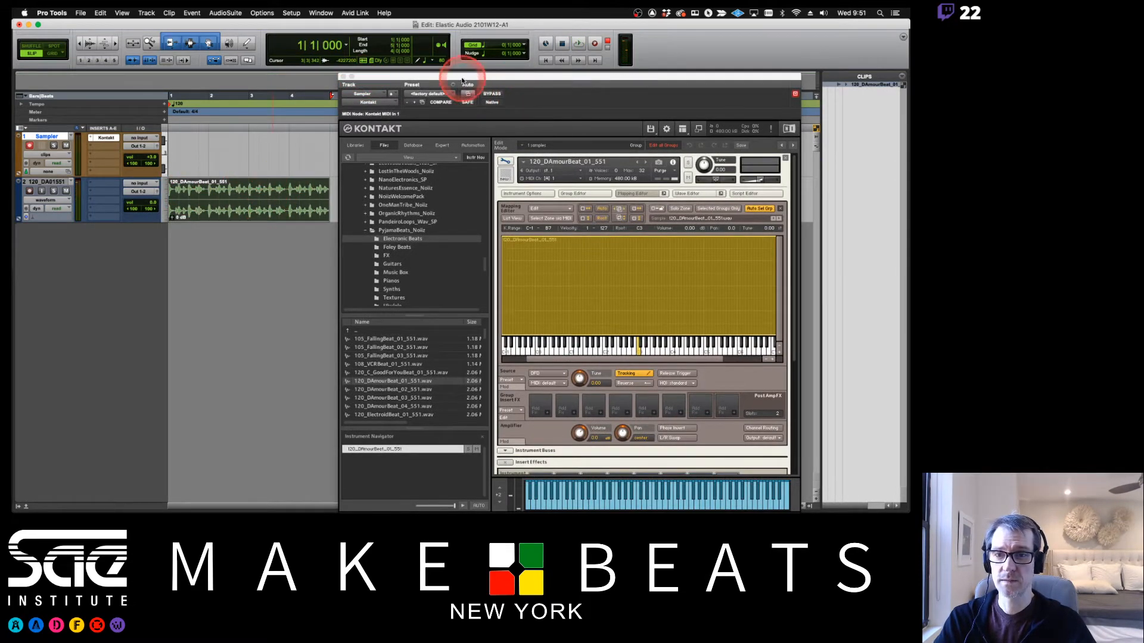
left_click_drag(460, 78, 599, 94)
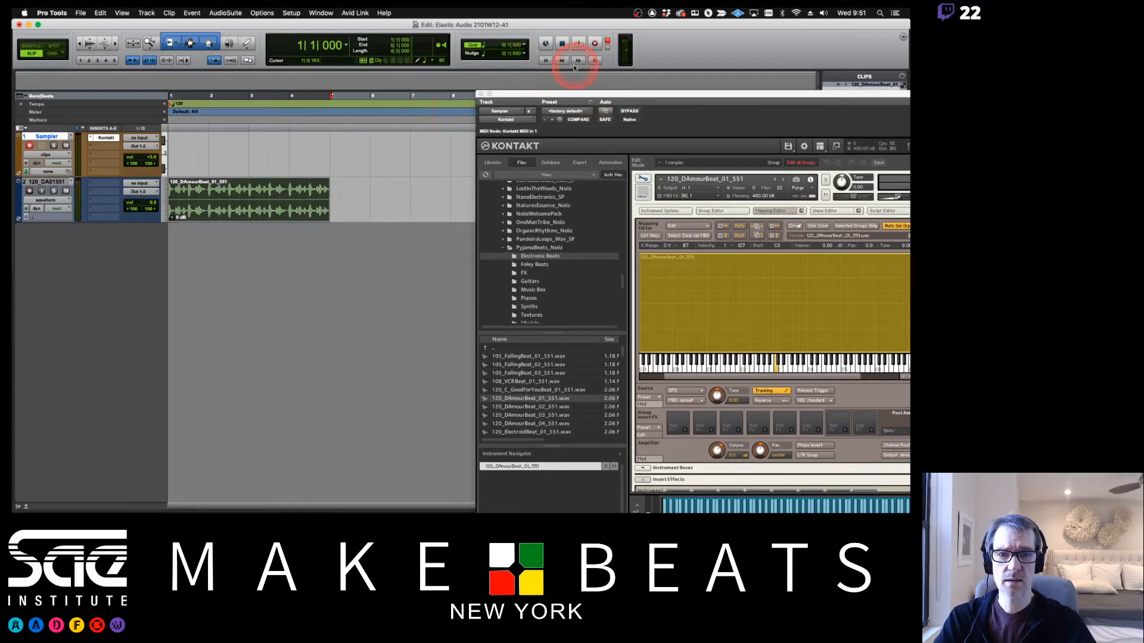
Set the transport's record mode to Loop and play the session briefly from bar 1
left_click(411, 143)
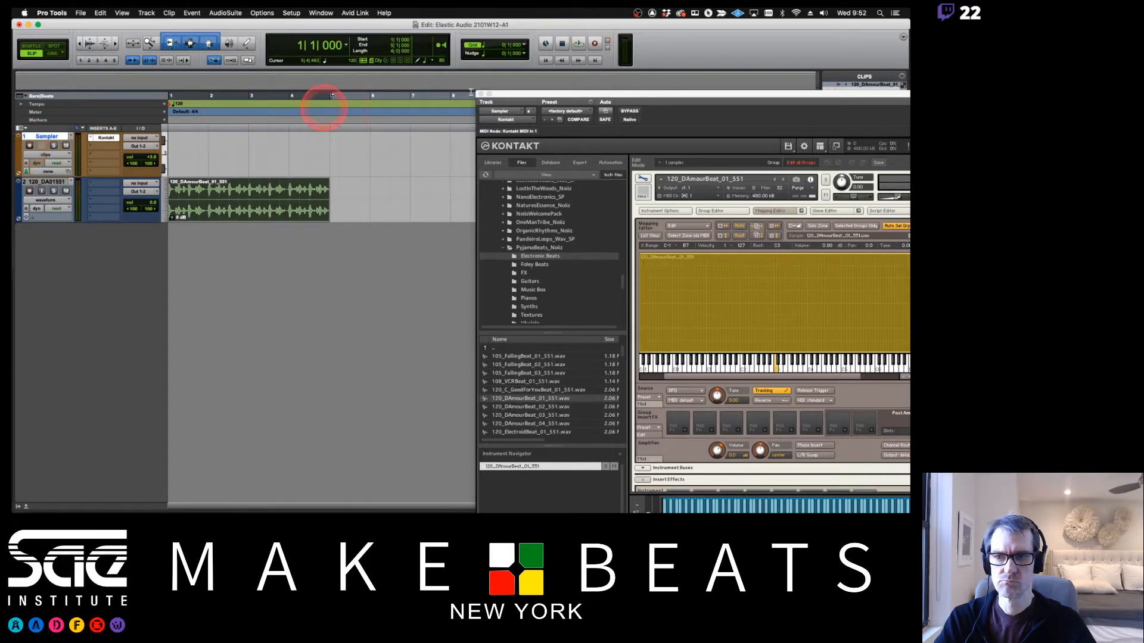
right_click(594, 44)
left_click(613, 65)
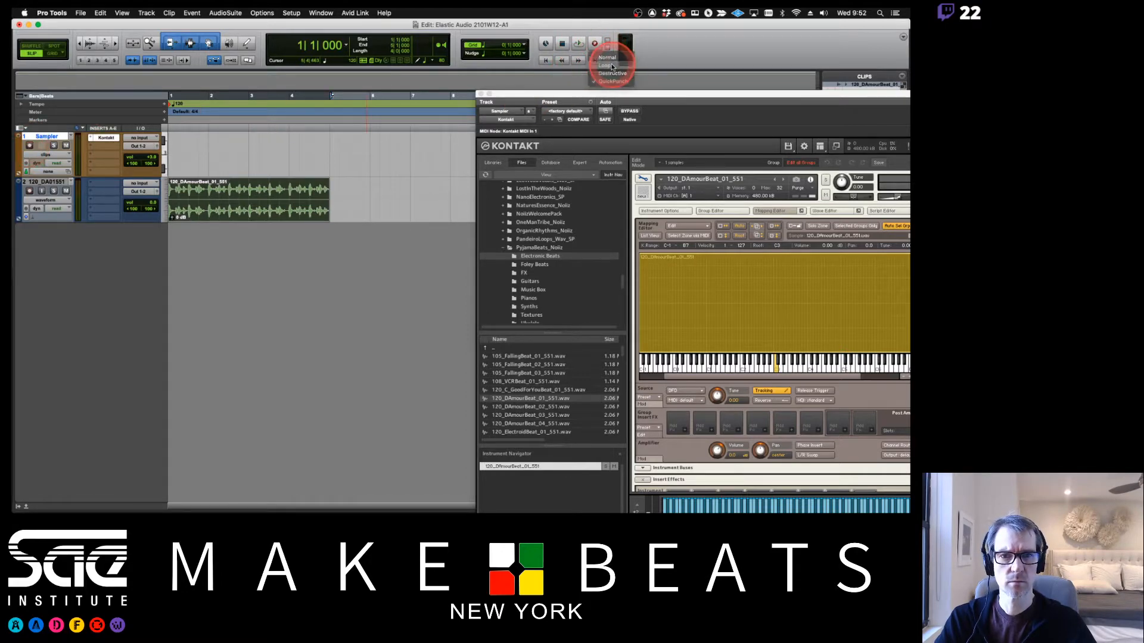
key("space")
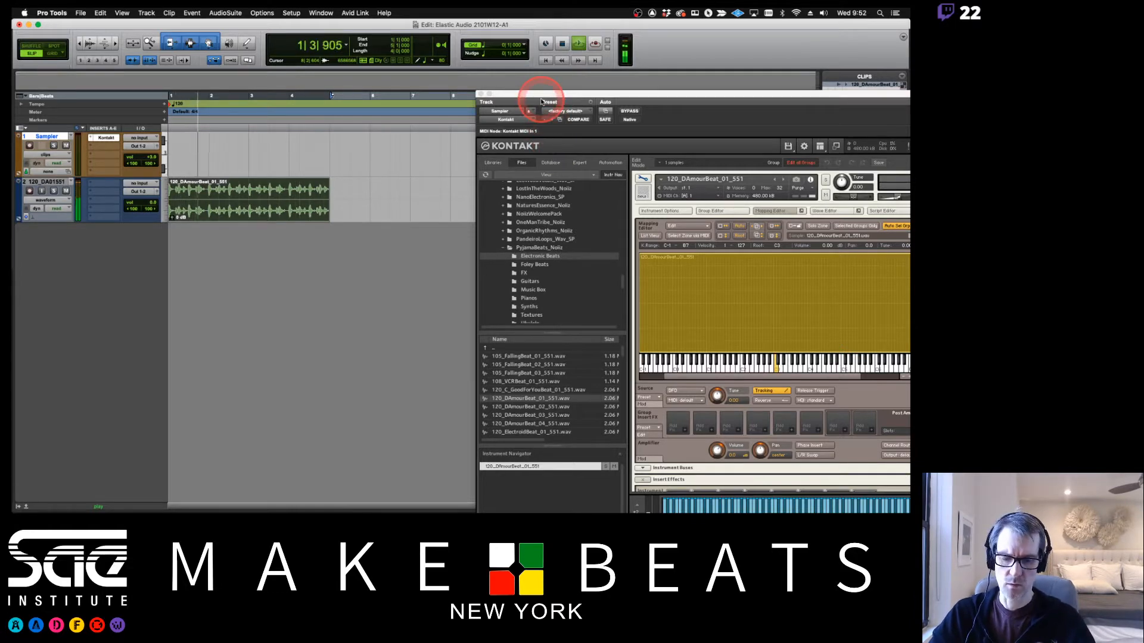
key("space")
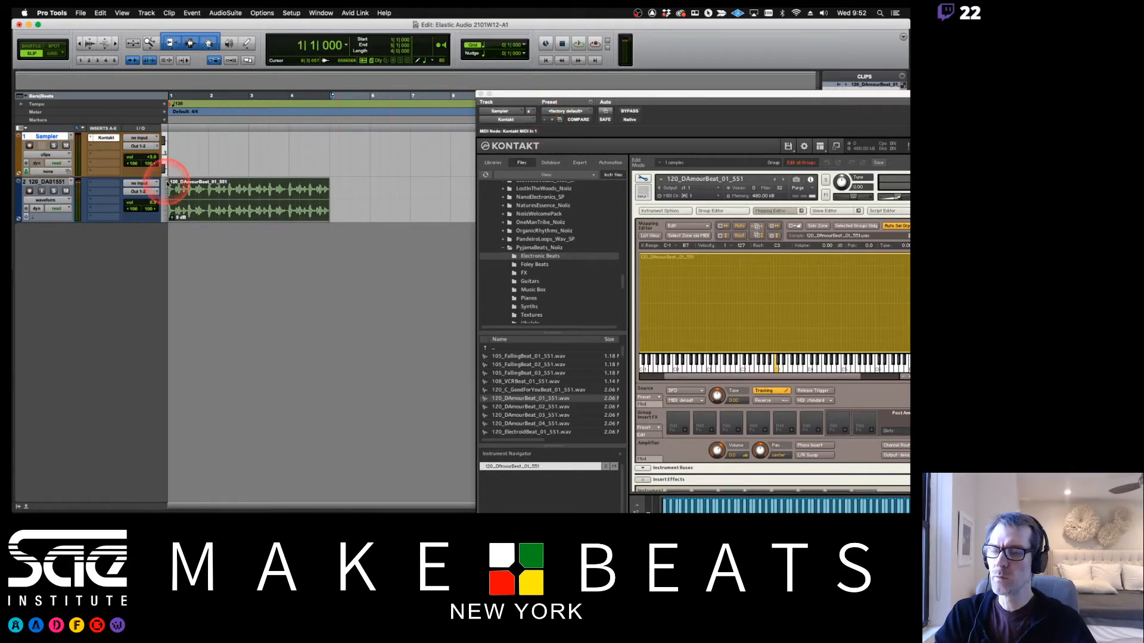
Enlarge the drum loop audio track's height and create a click track placed above the Sampler track
left_click(166, 201)
left_click(169, 210)
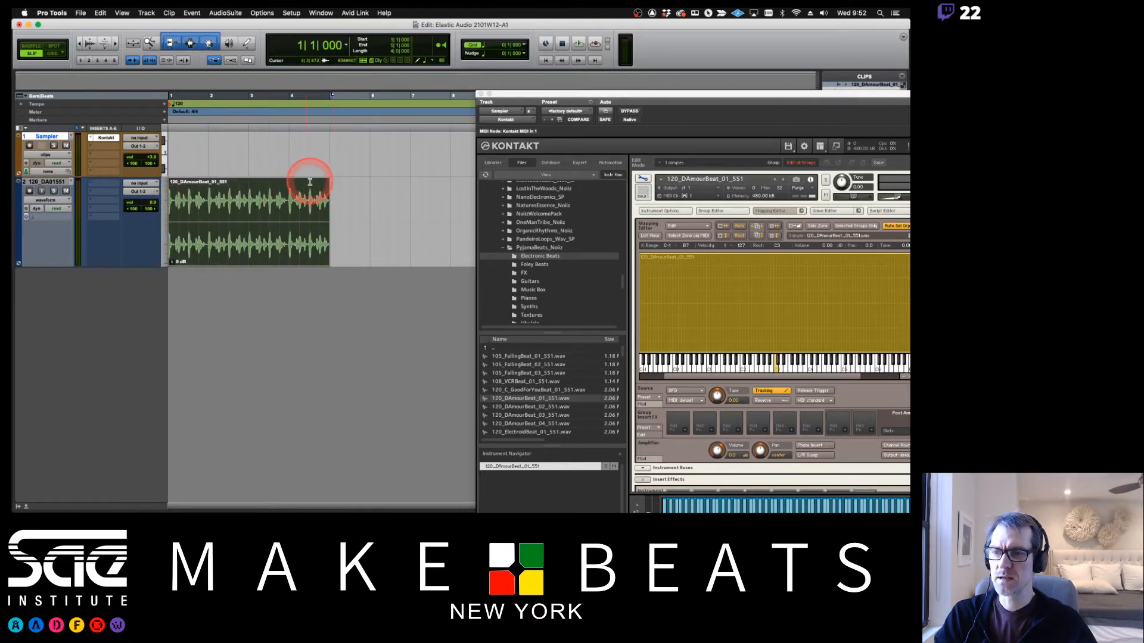
left_click(143, 9)
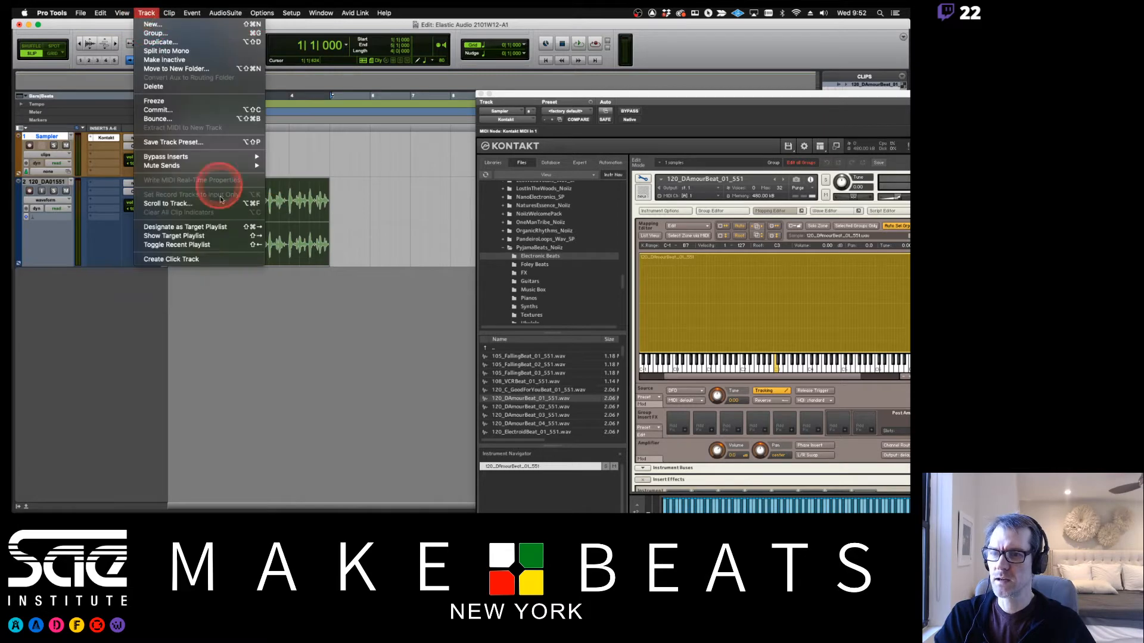
left_click(191, 263)
left_click(287, 153)
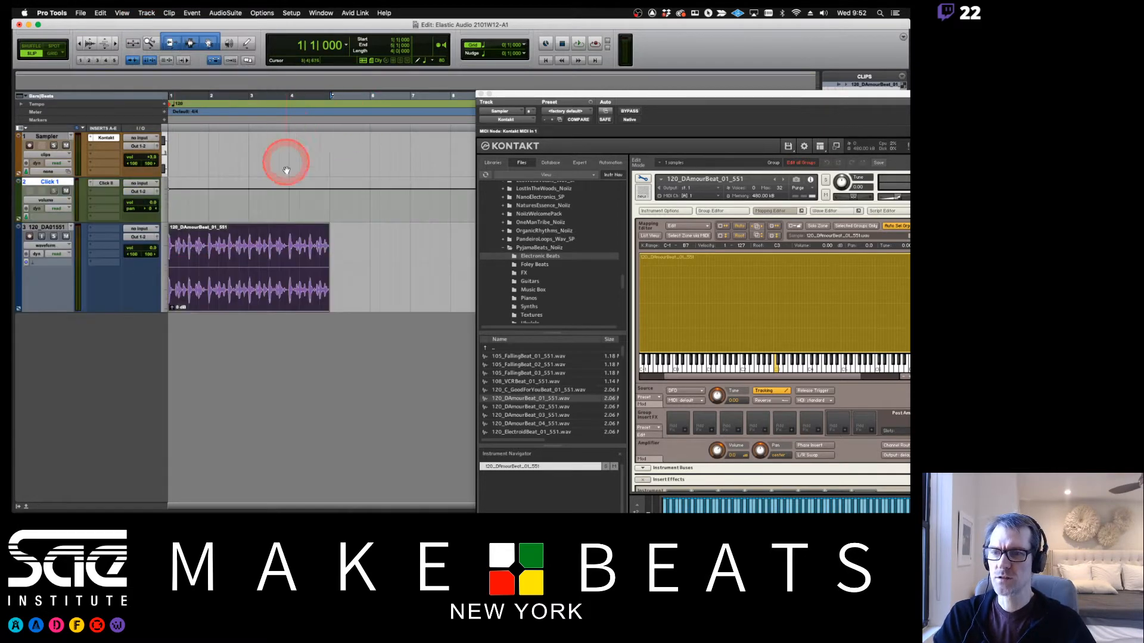
left_click_drag(60, 184, 56, 135)
Play the audio loop against the click, and compare it with the Kontakt version while the audio track is muted
key("space")
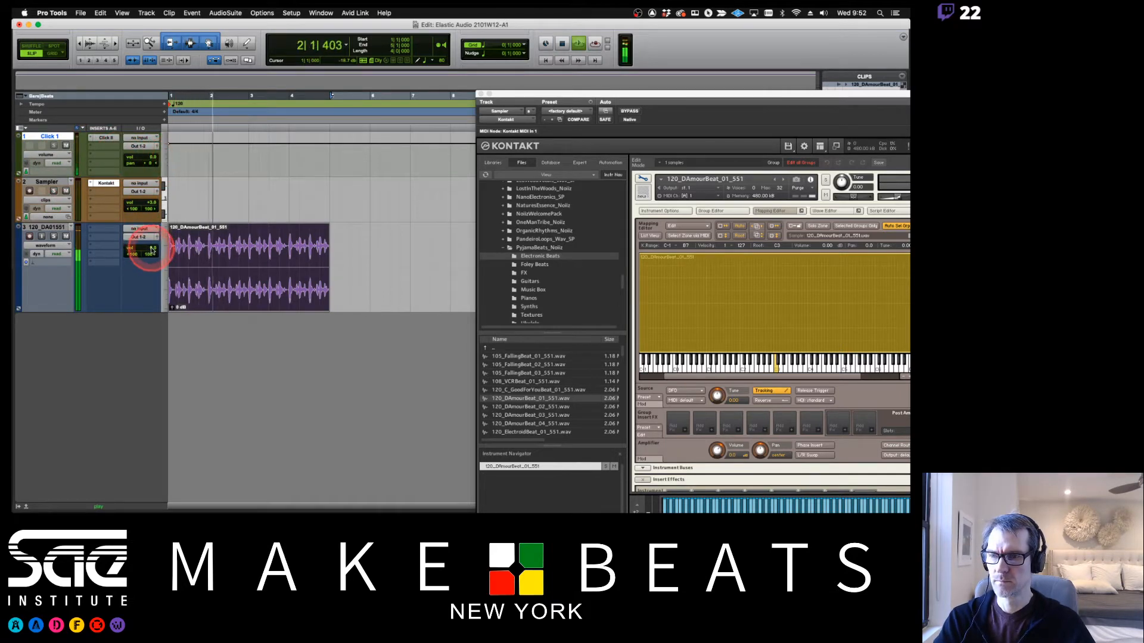
left_click_drag(148, 250, 150, 249)
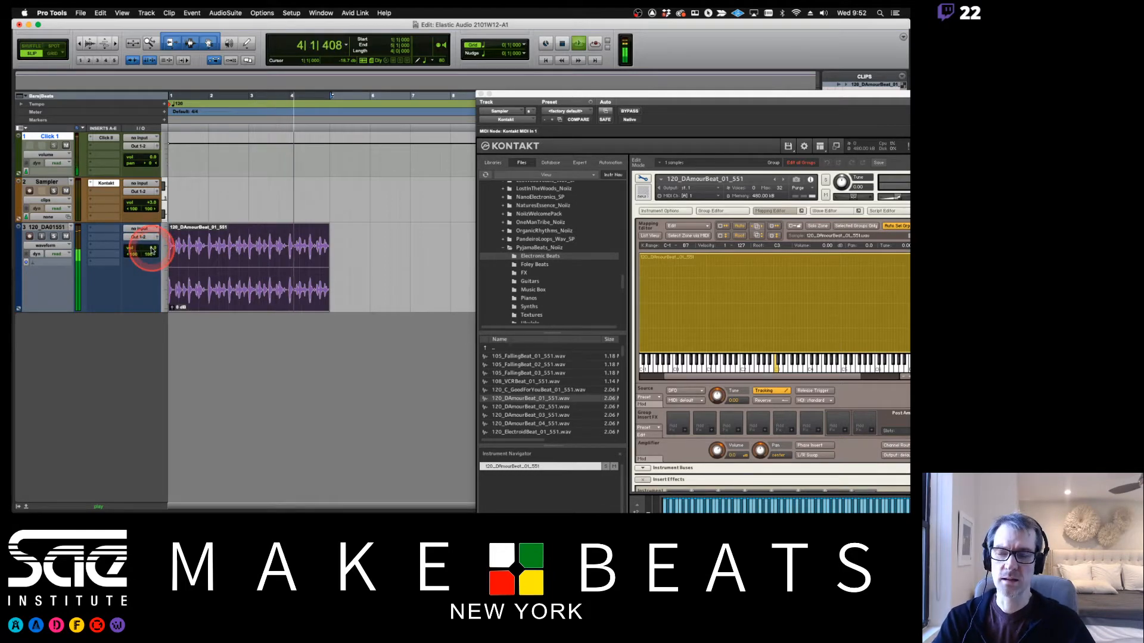
key("space")
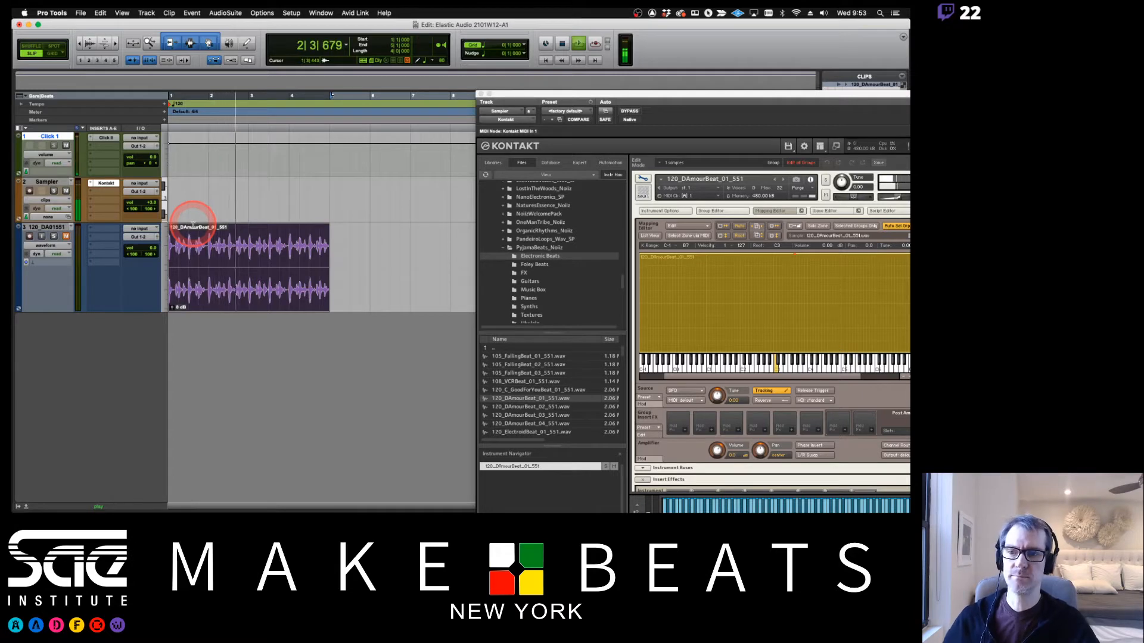
key("space")
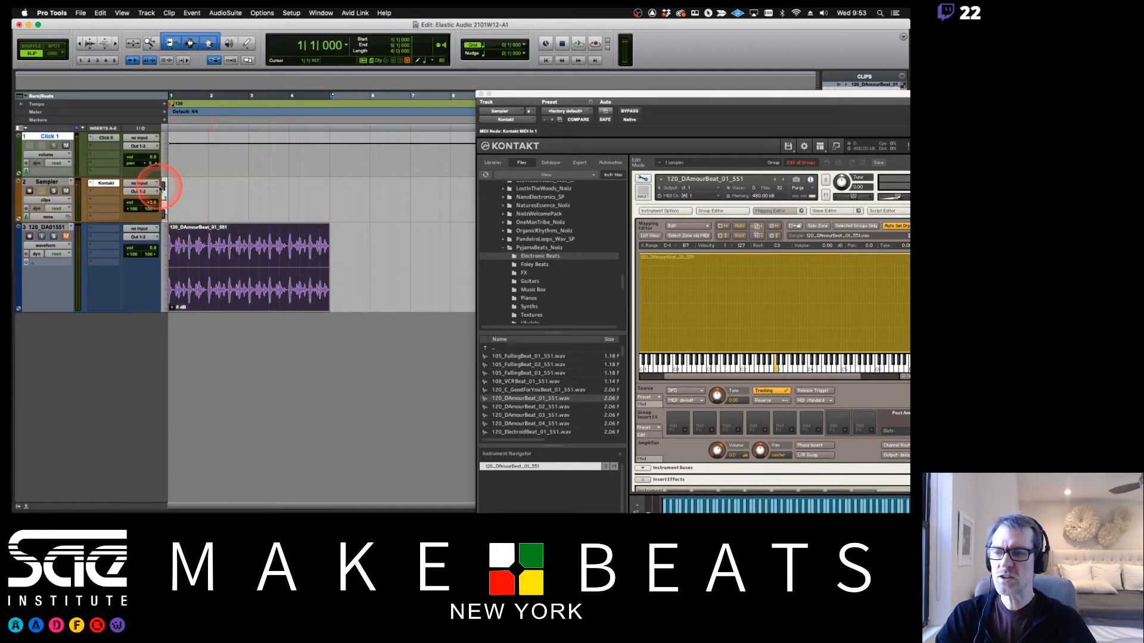
Set the session's starting tempo to 110 BPM and place the edit cursor just past the loop clip's end
double_click(171, 106)
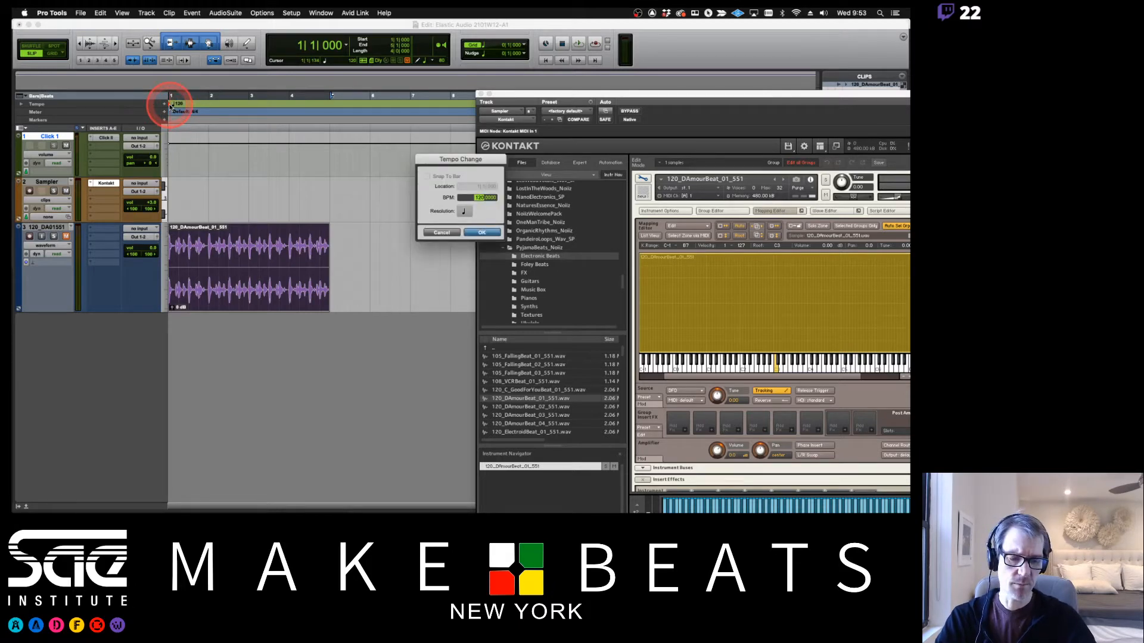
type("110")
key("Return")
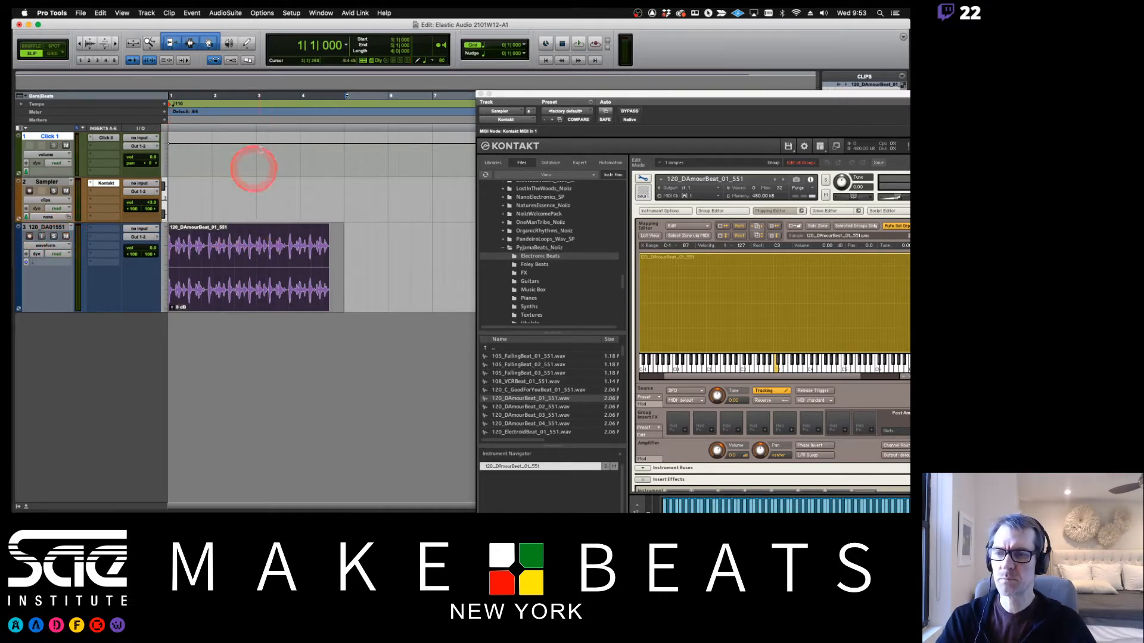
left_click(343, 263)
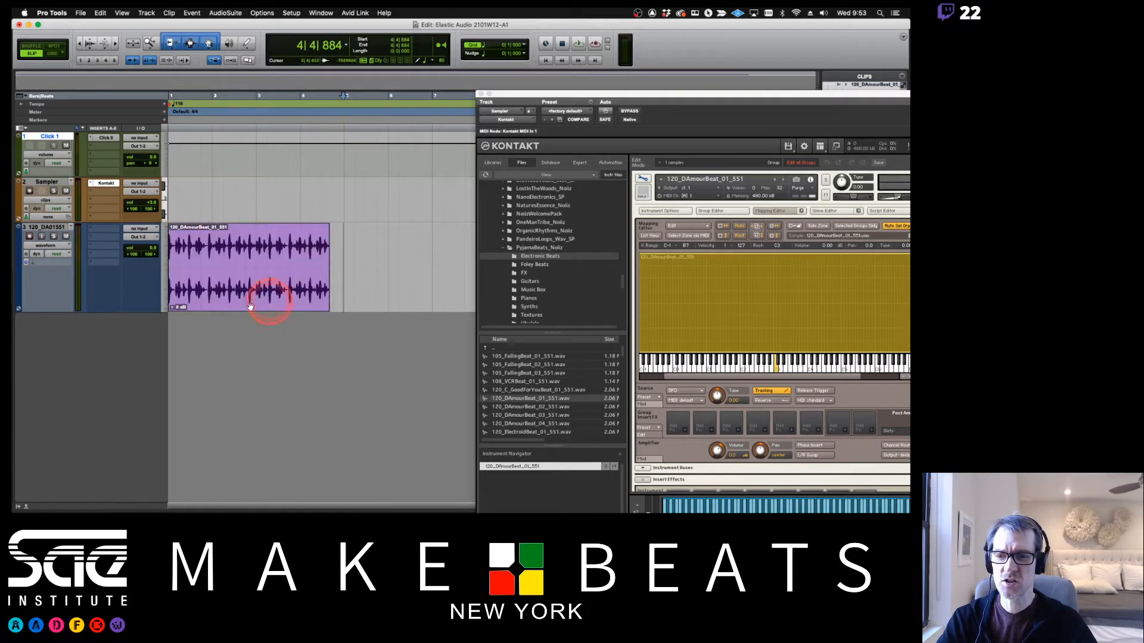
Select the loop region from bar 1 to bar 5 across the tracks and play the audio loop against the click
left_click(236, 298)
left_click_drag(348, 98, 347, 97)
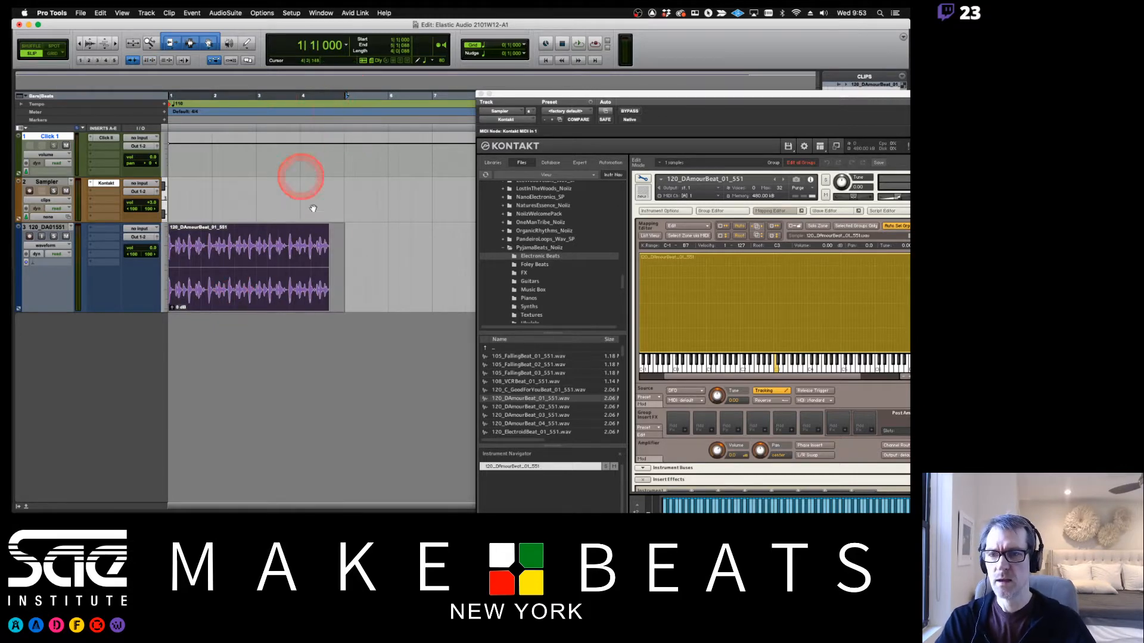
key("space")
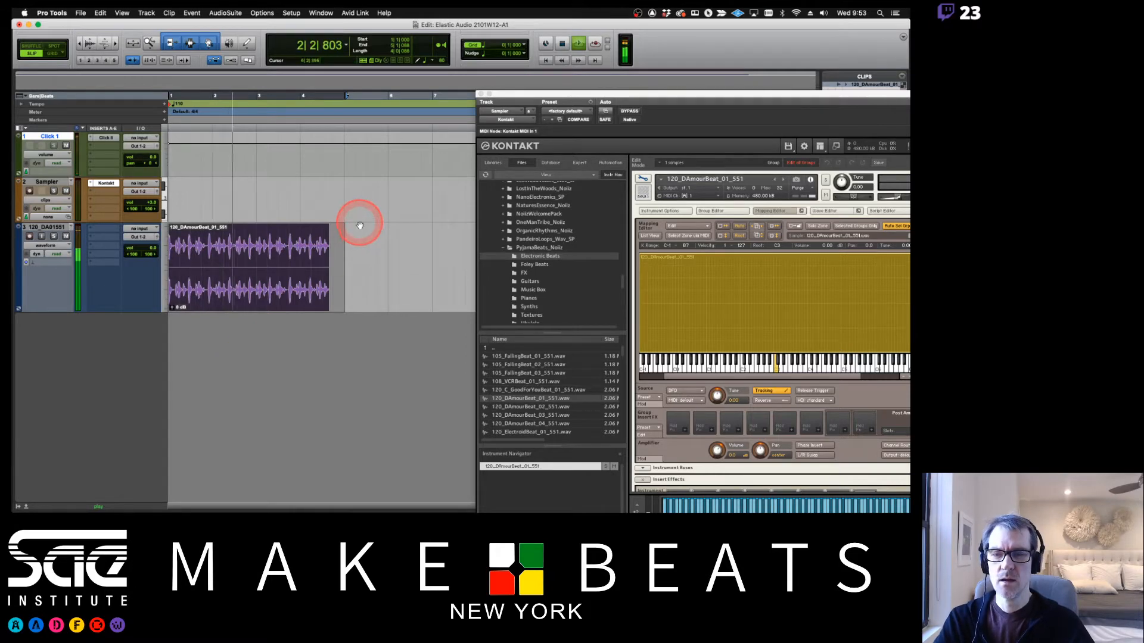
key("space")
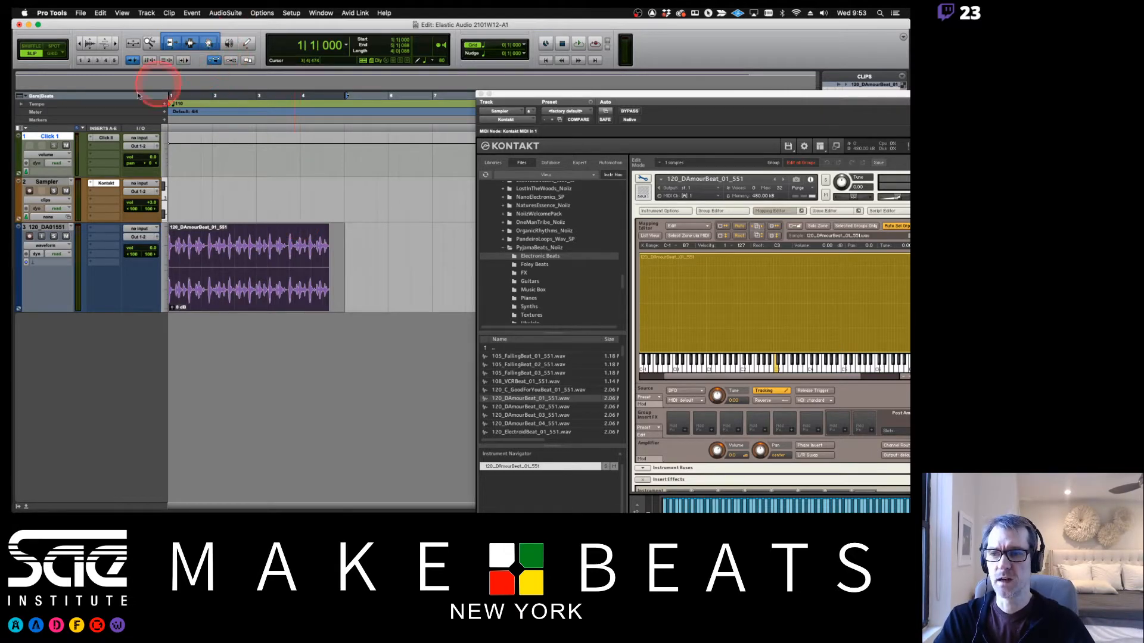
Set the session's starting tempo to 120 BPM and play the loop region against the click
double_click(170, 106)
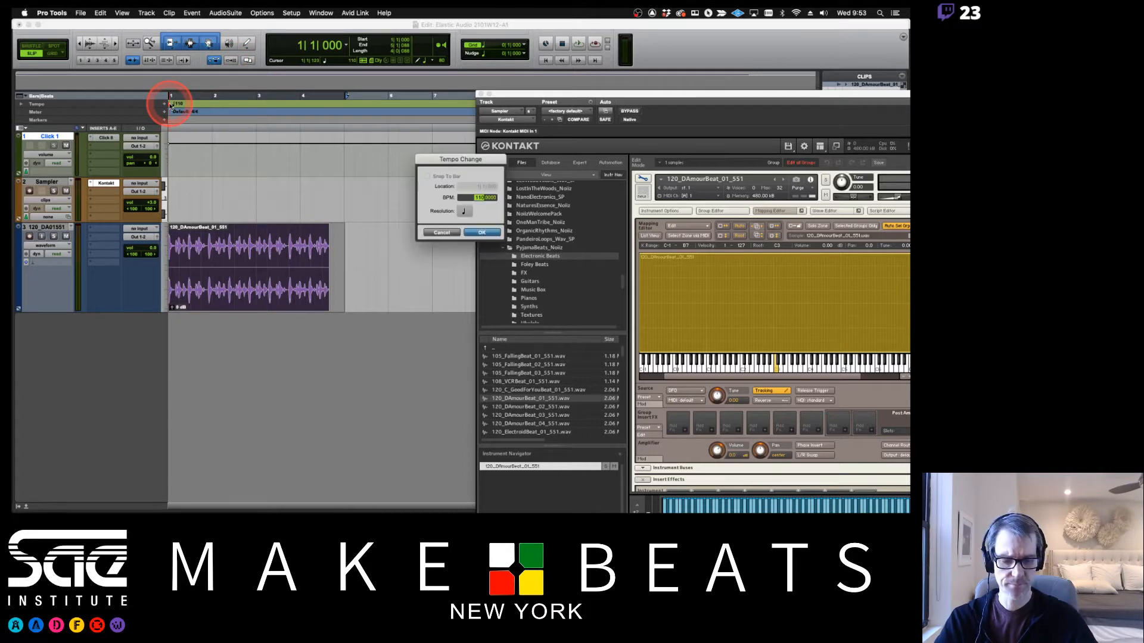
key("Return")
key("space")
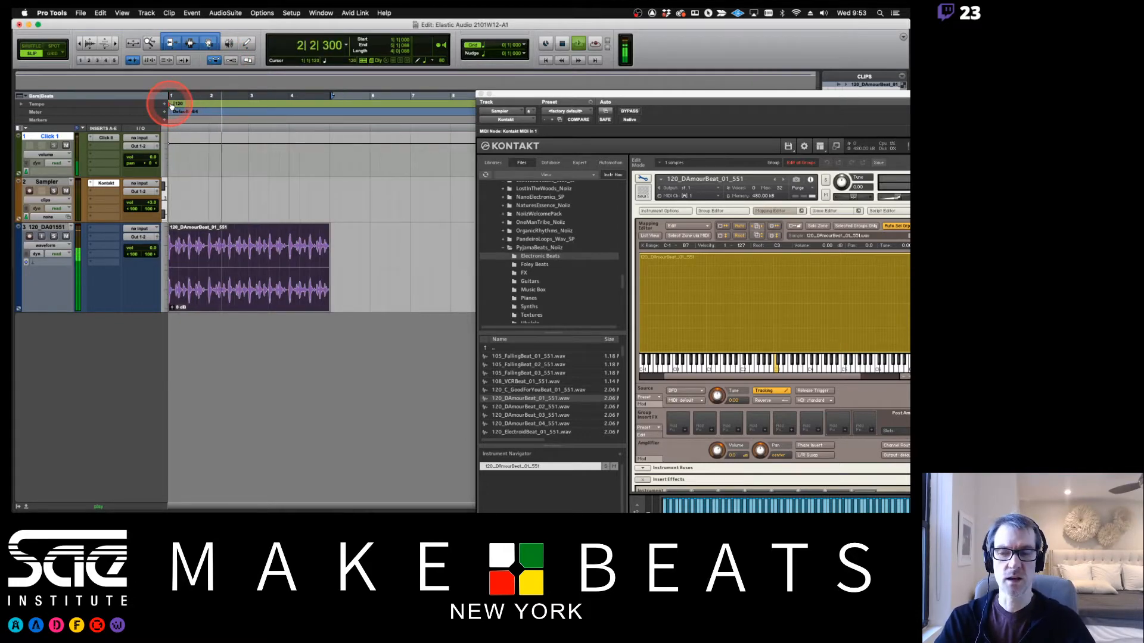
key("space")
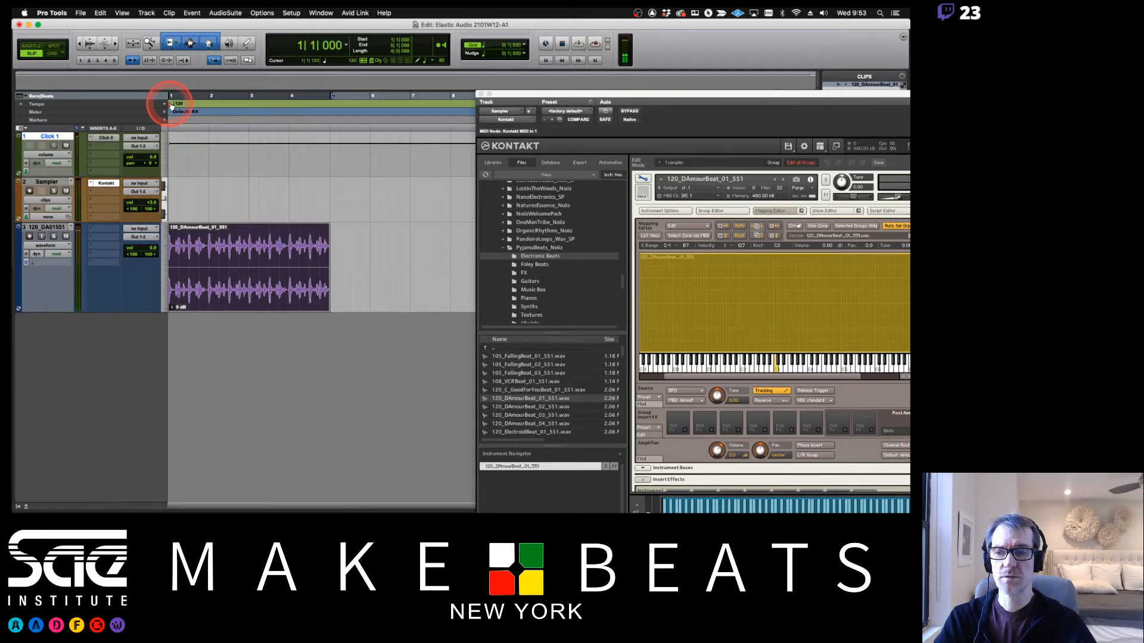
Set the starting tempo to 110 BPM and compare the audio loop with the Kontakt version, muting the audio track for the latter
double_click(170, 106)
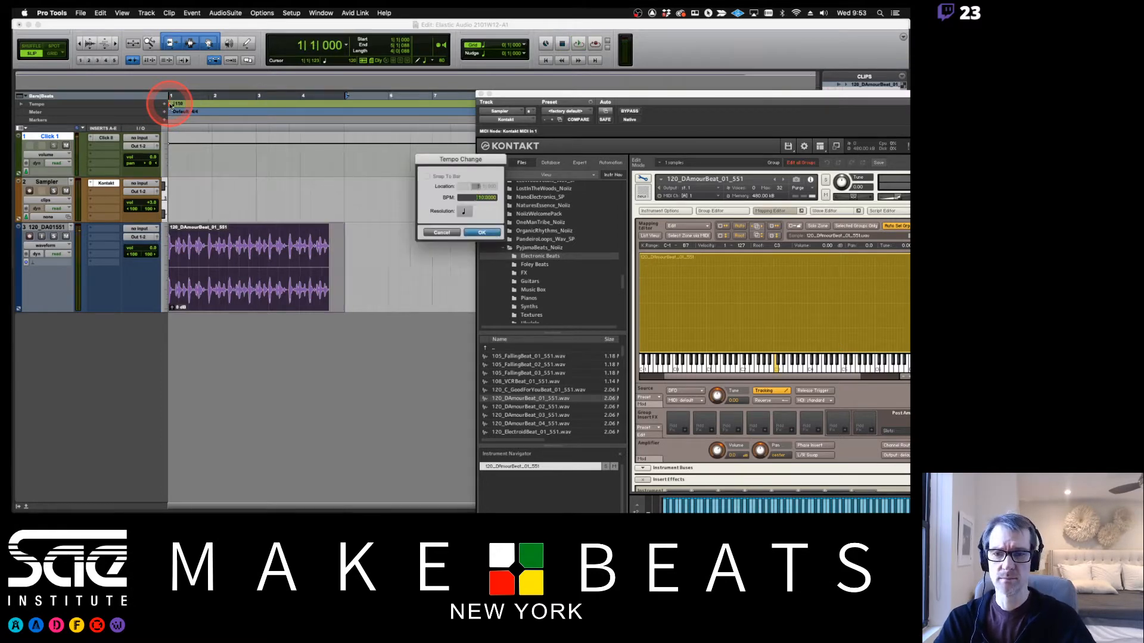
key("Return")
key("space")
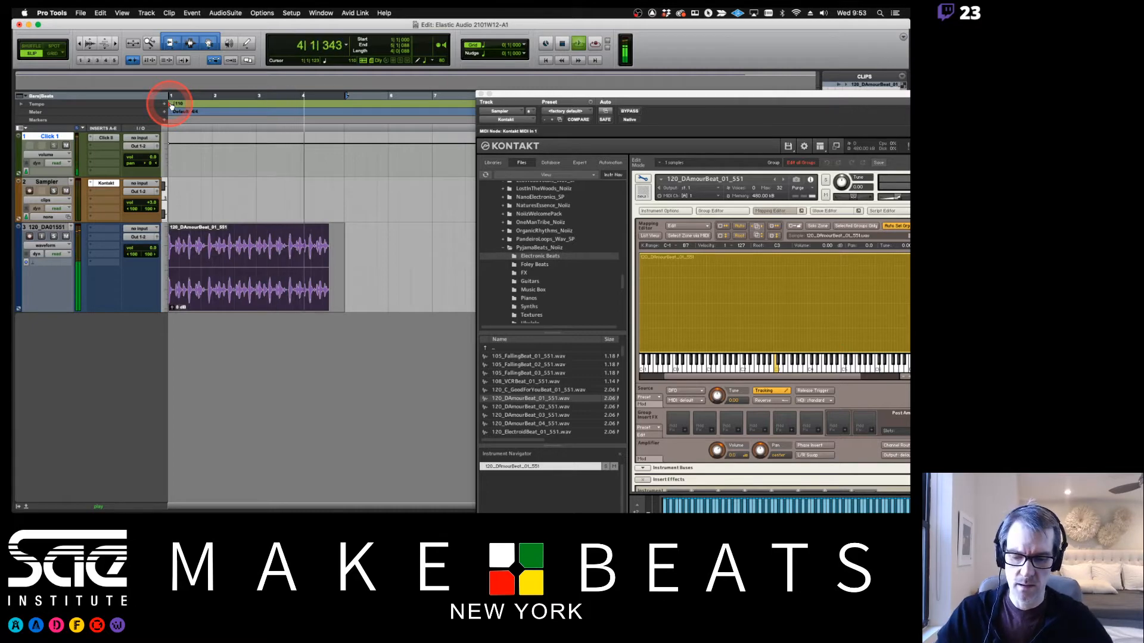
key("space")
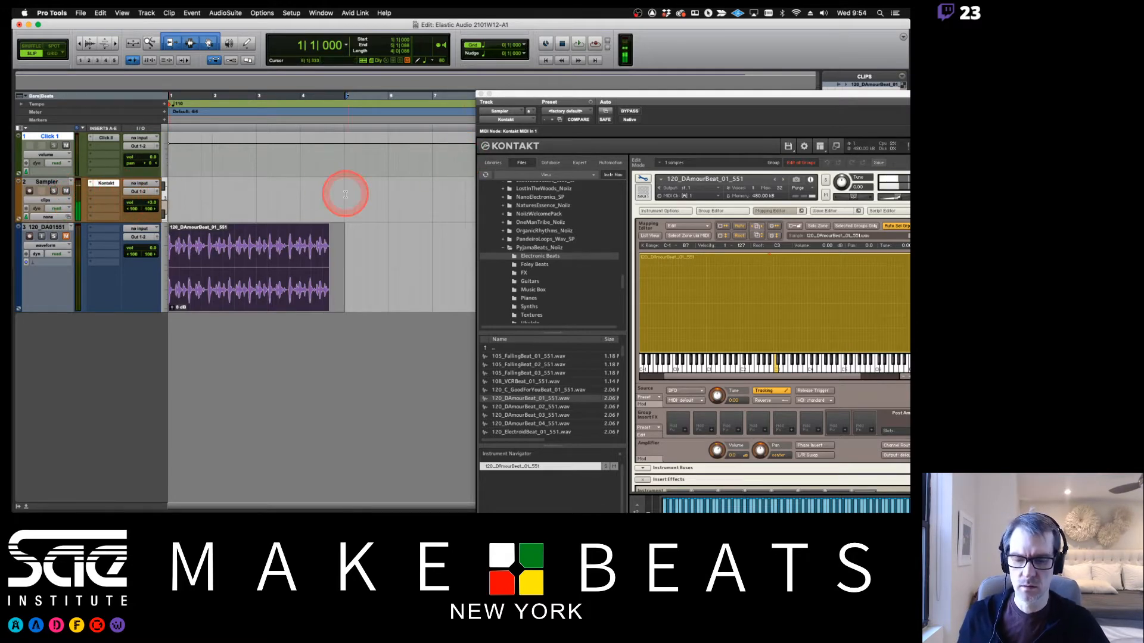
key("space")
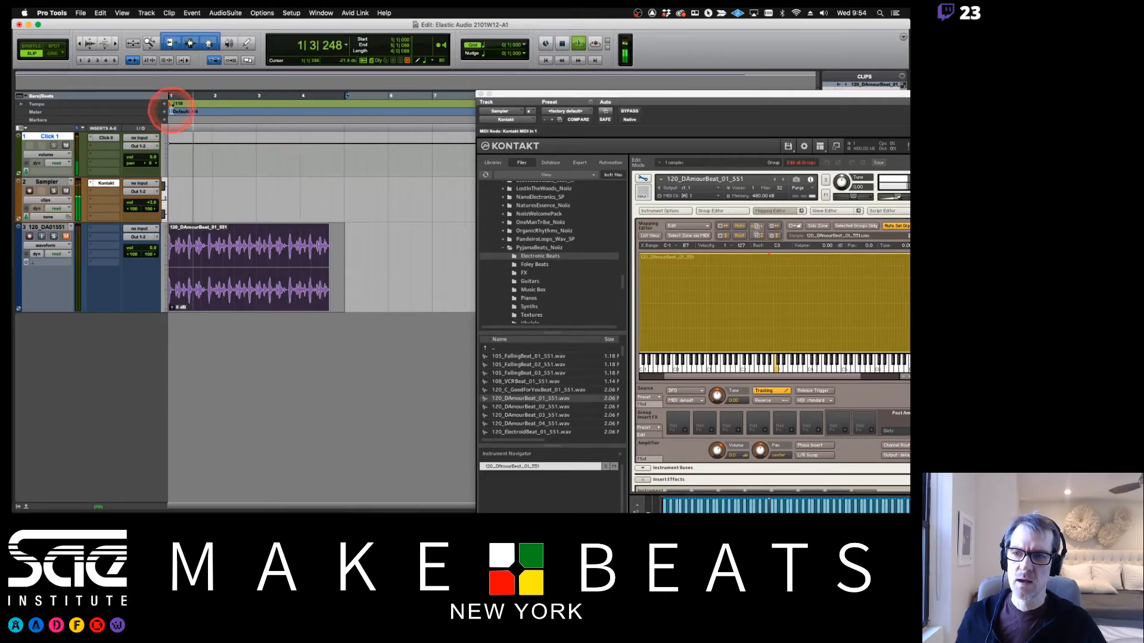
key("space")
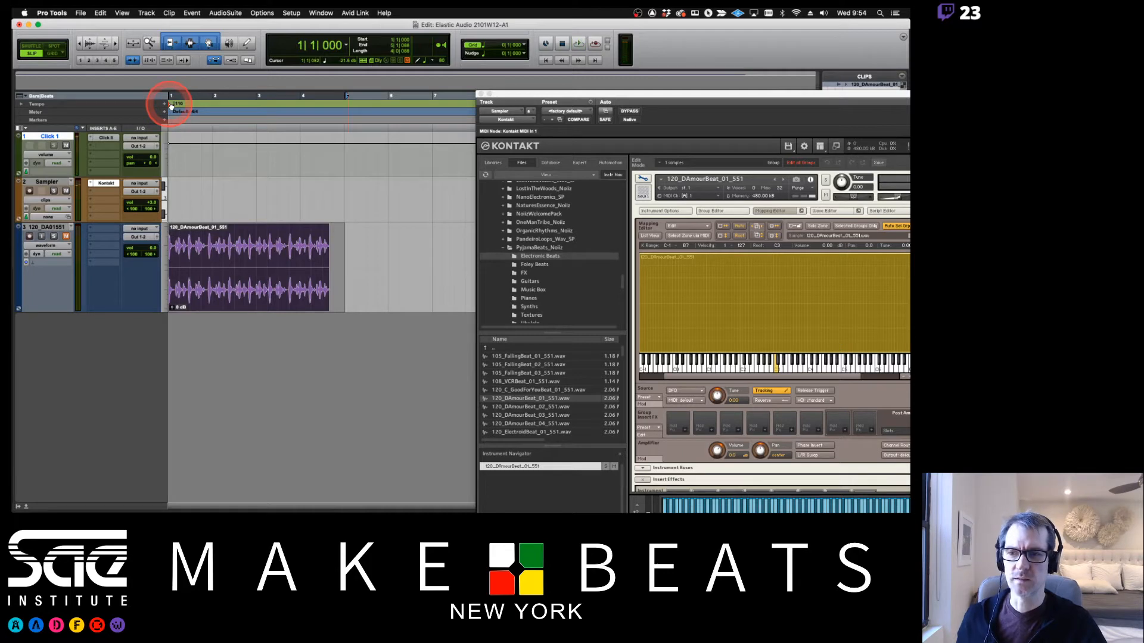
Set the starting tempo to 108 BPM and play the Kontakt loop against the click
double_click(171, 105)
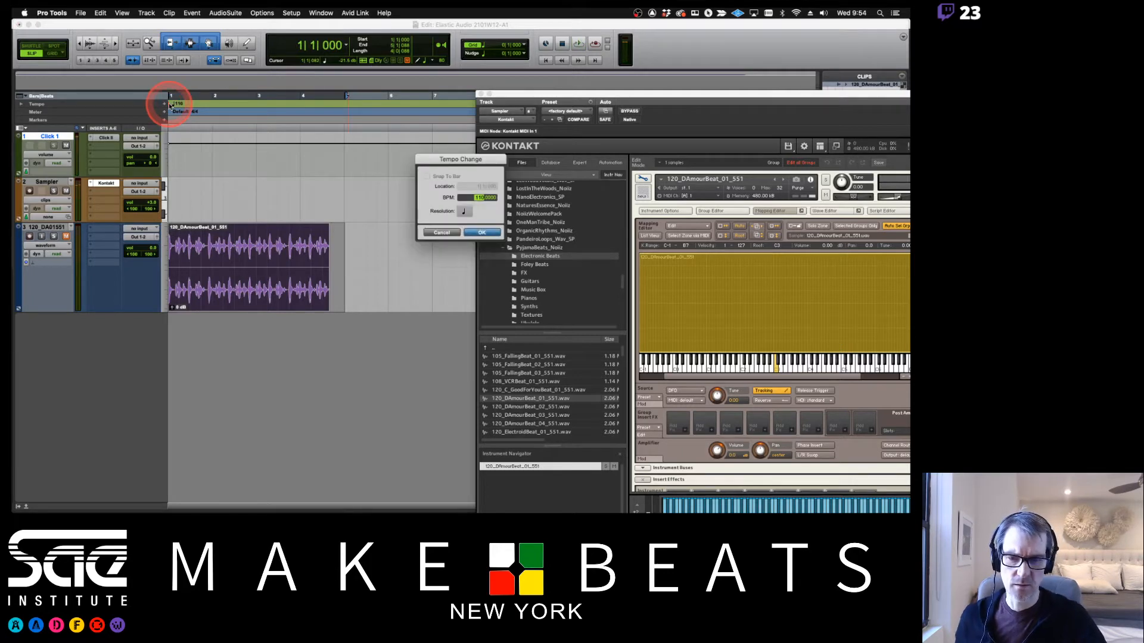
key("Return")
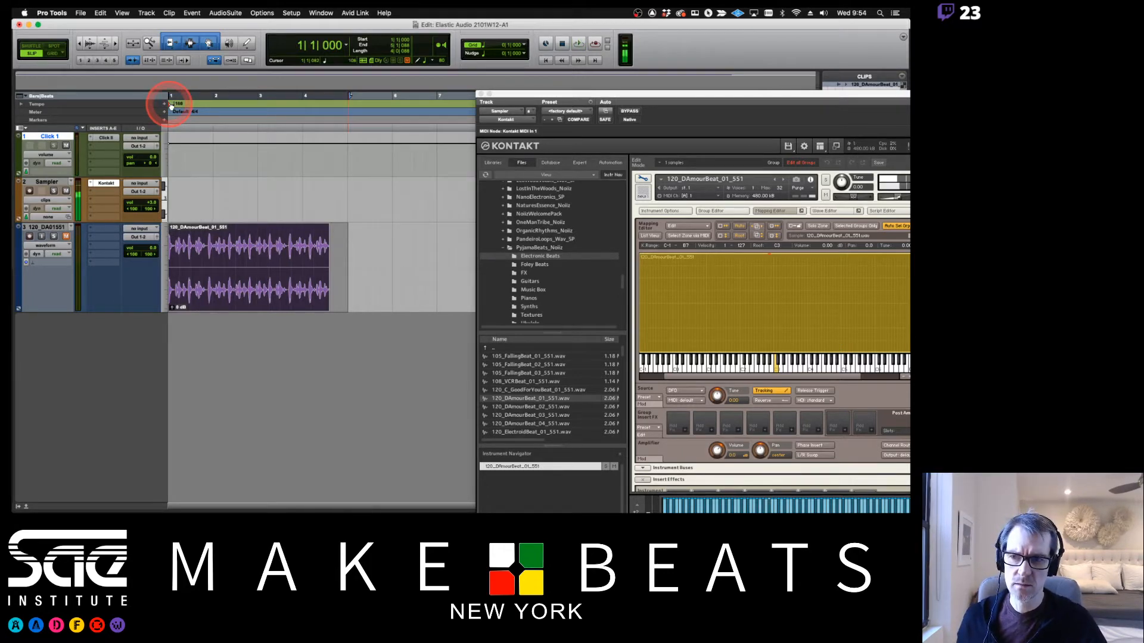
key("space")
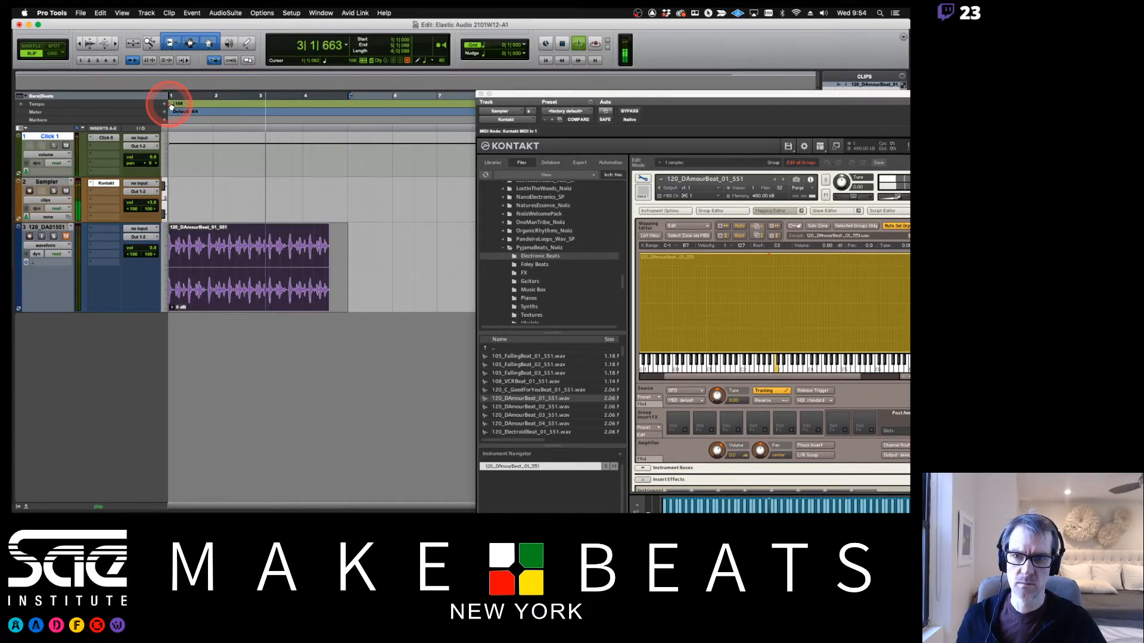
Lower the starting tempo to 106 BPM and a little further while the Kontakt loop plays, and stop playback
double_click(171, 105)
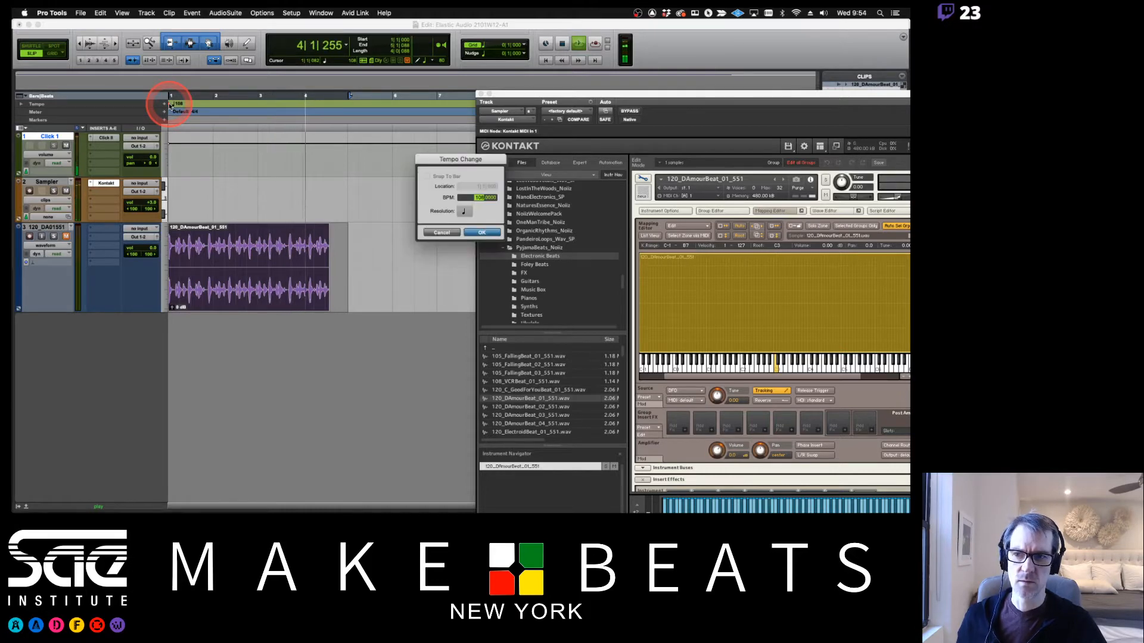
type("10")
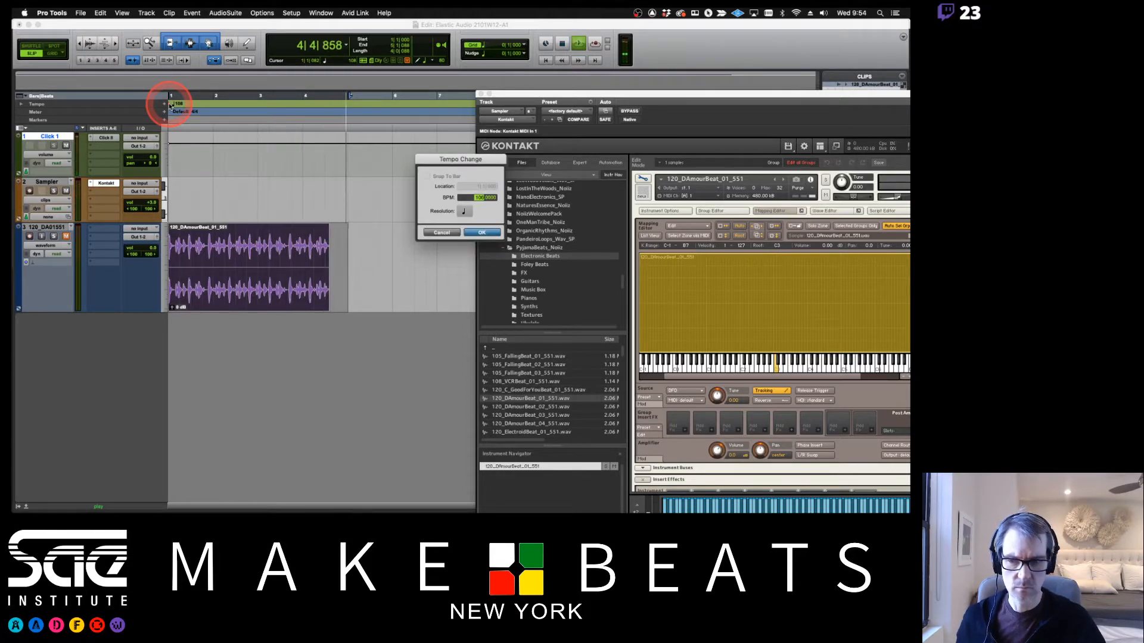
key("Return")
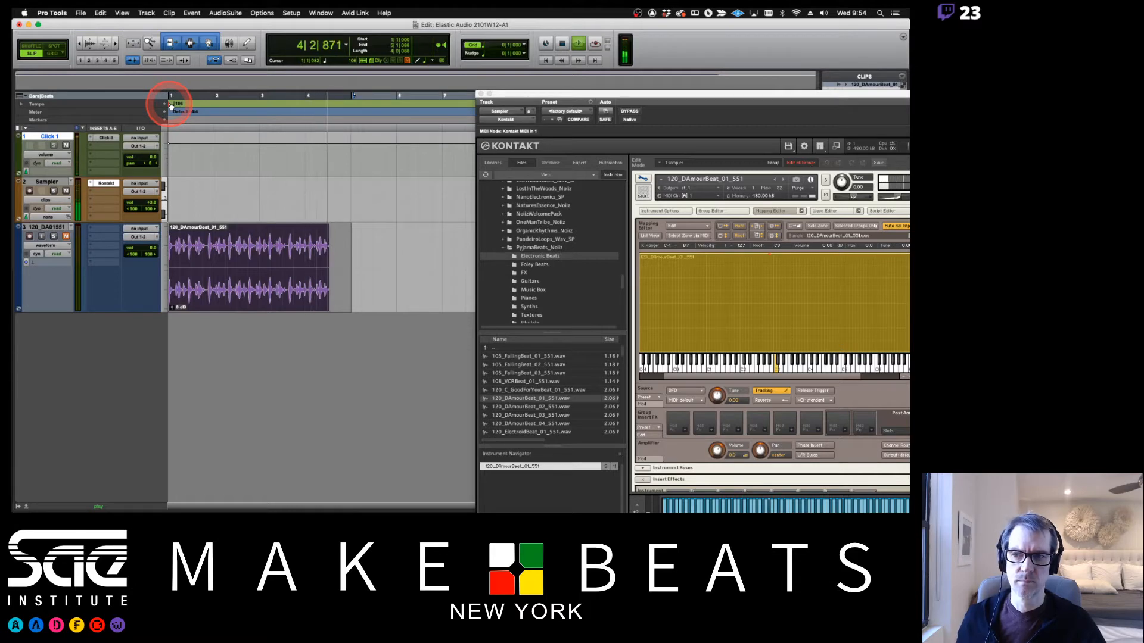
double_click(171, 105)
type("106")
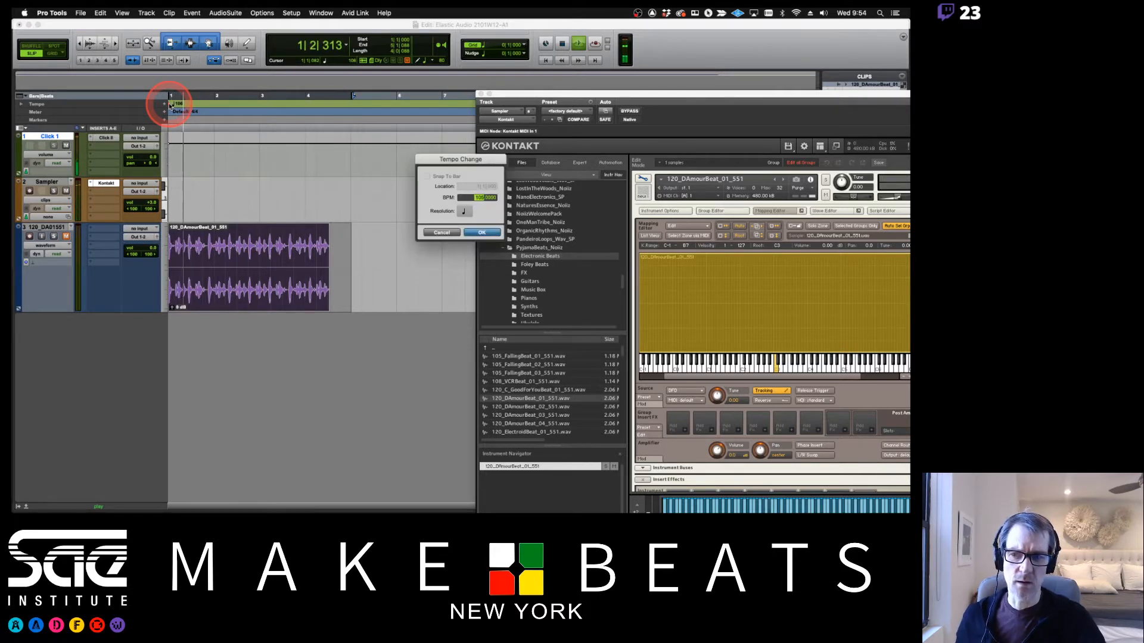
key("Return")
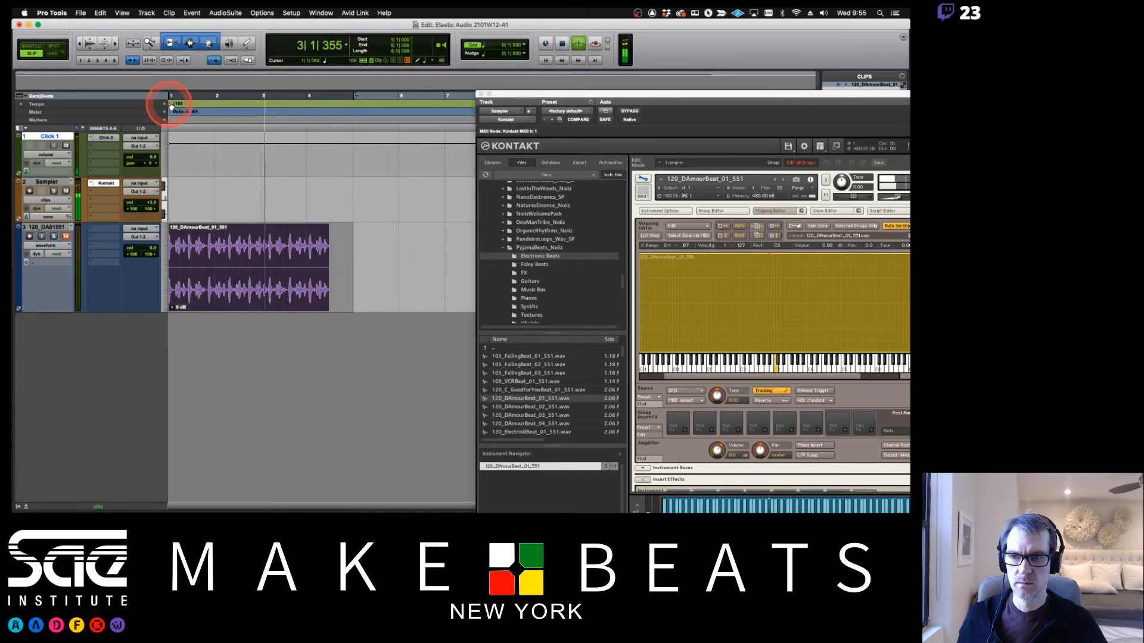
key("space")
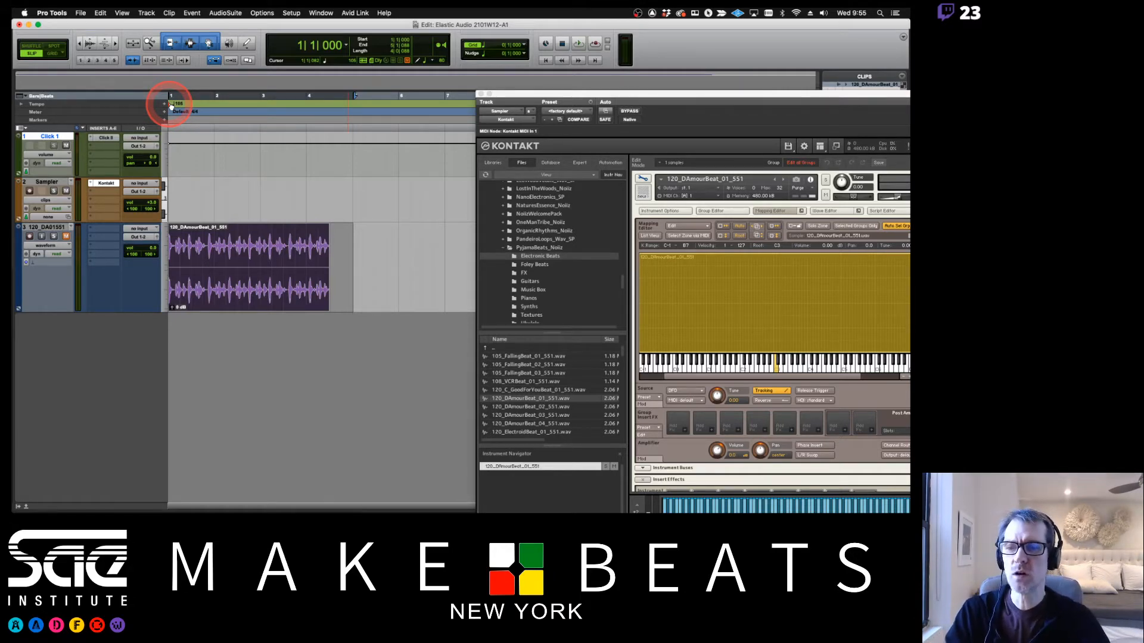
Set the session's starting tempo to 120 BPM
double_click(171, 106)
type("12")
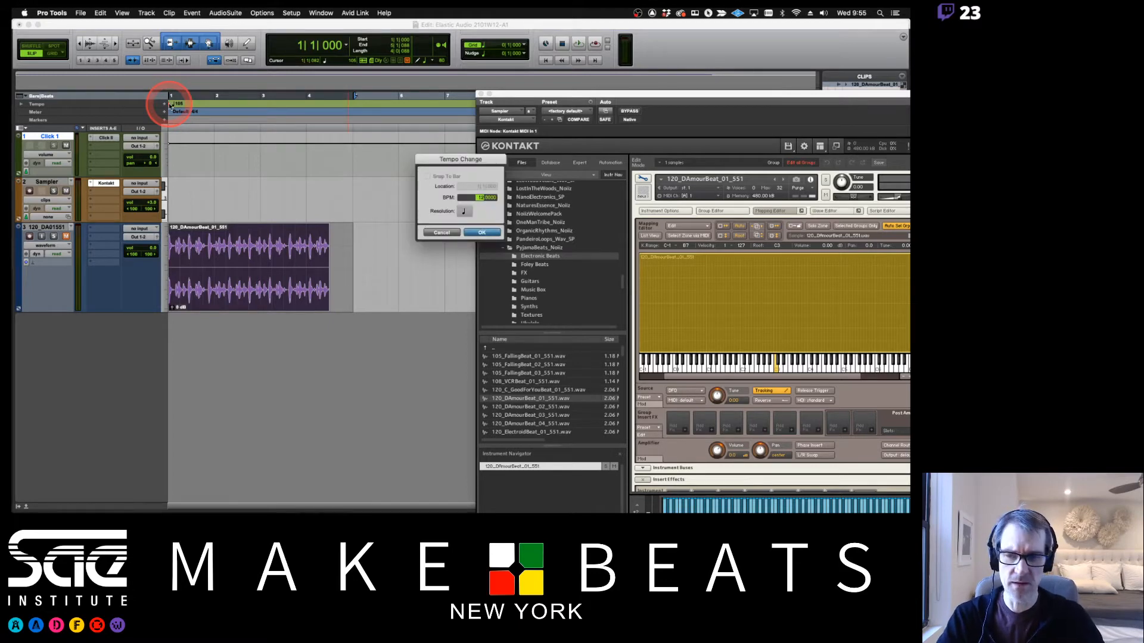
type("0")
key("Return")
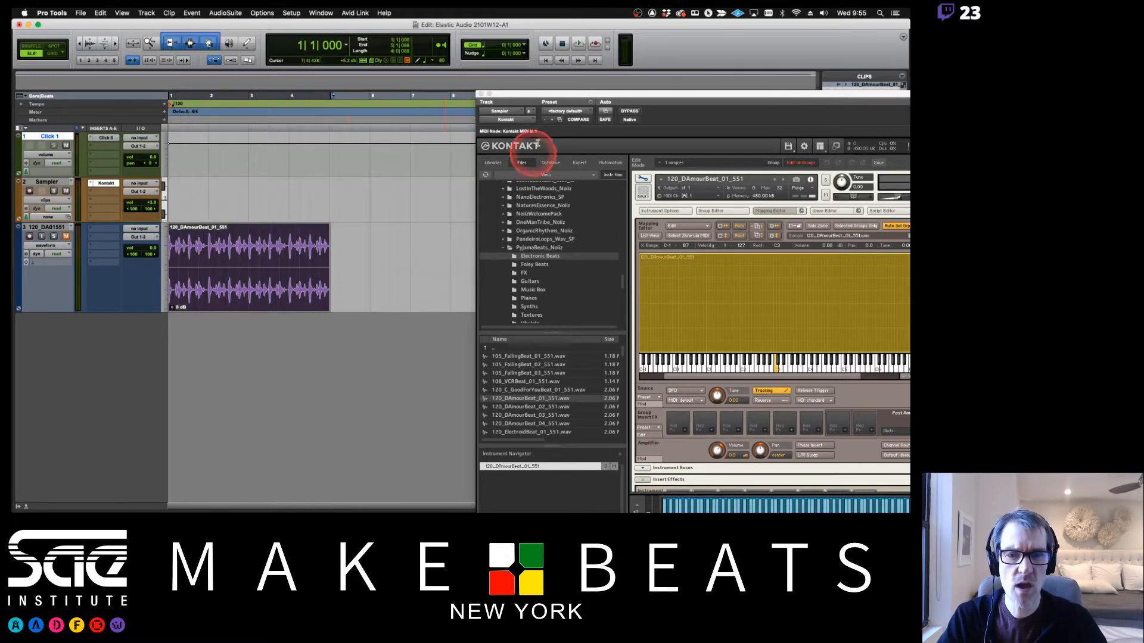
Move the Kontakt plug-in window clear of the tracks and close it
left_click_drag(546, 94, 417, 57)
left_click(216, 231)
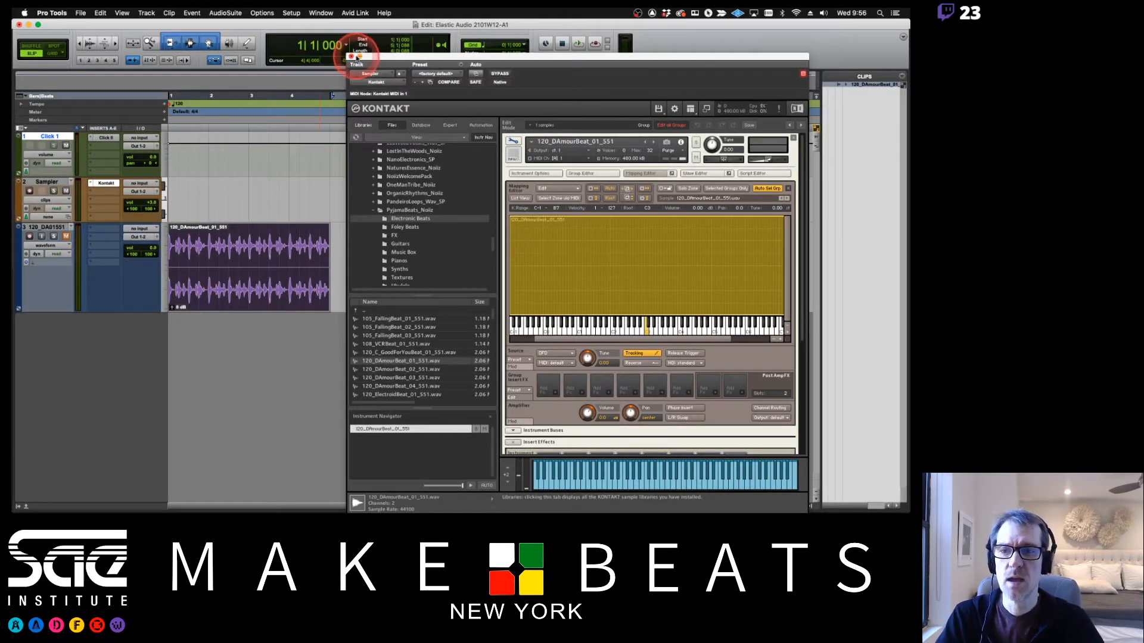
left_click(351, 59)
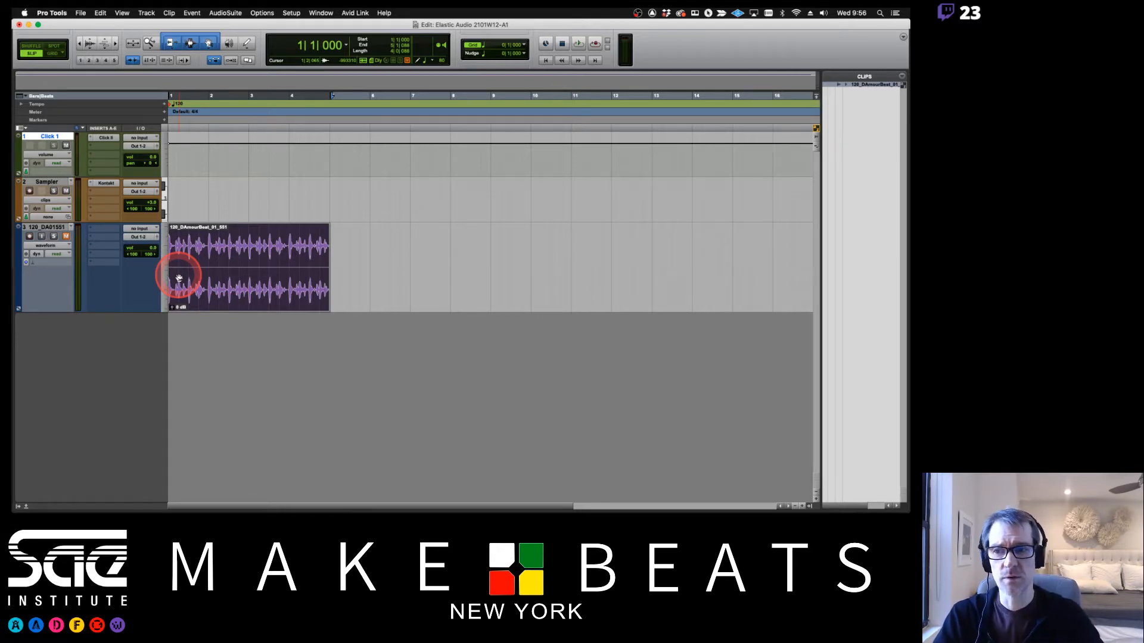
Unmute the drum loop audio track and play it against the click at 120 BPM
key("space")
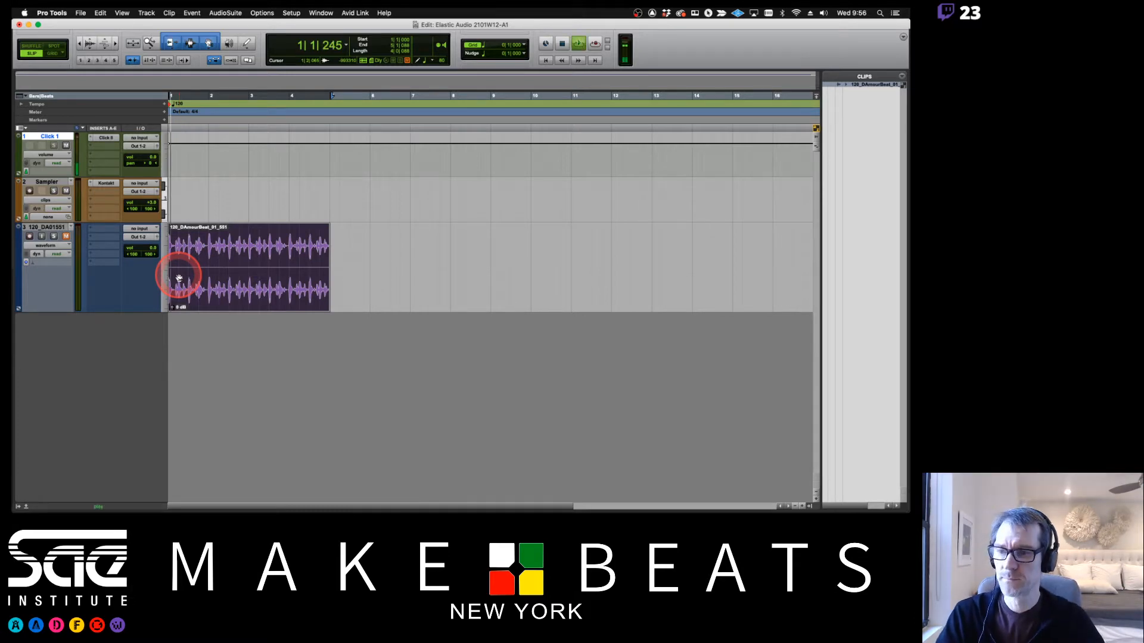
key("space")
left_click(65, 236)
key("space")
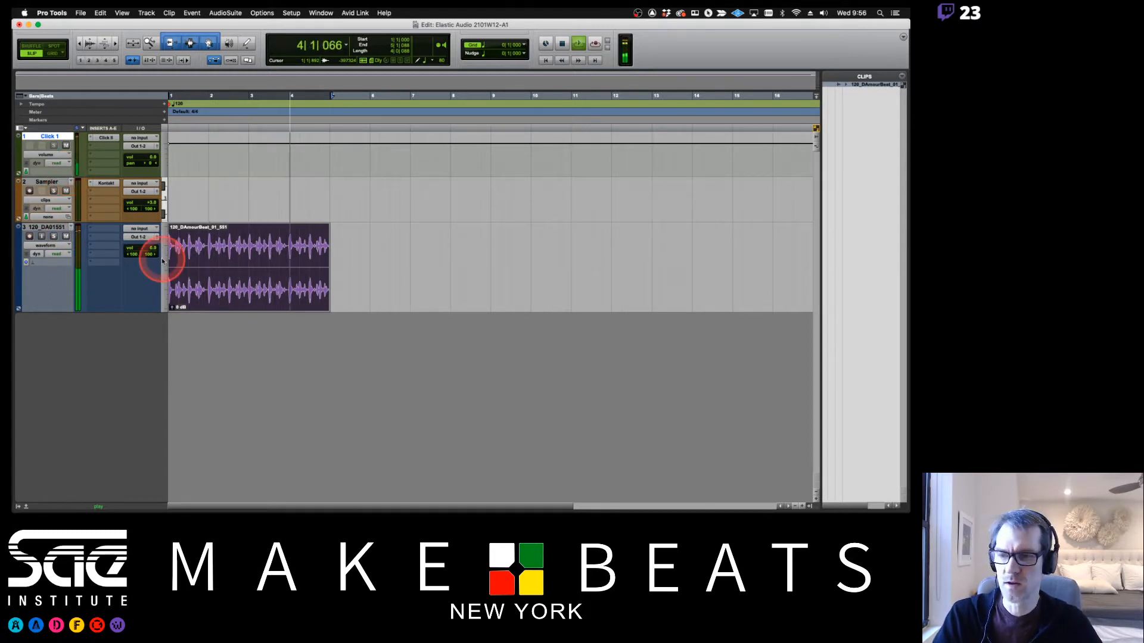
key("space")
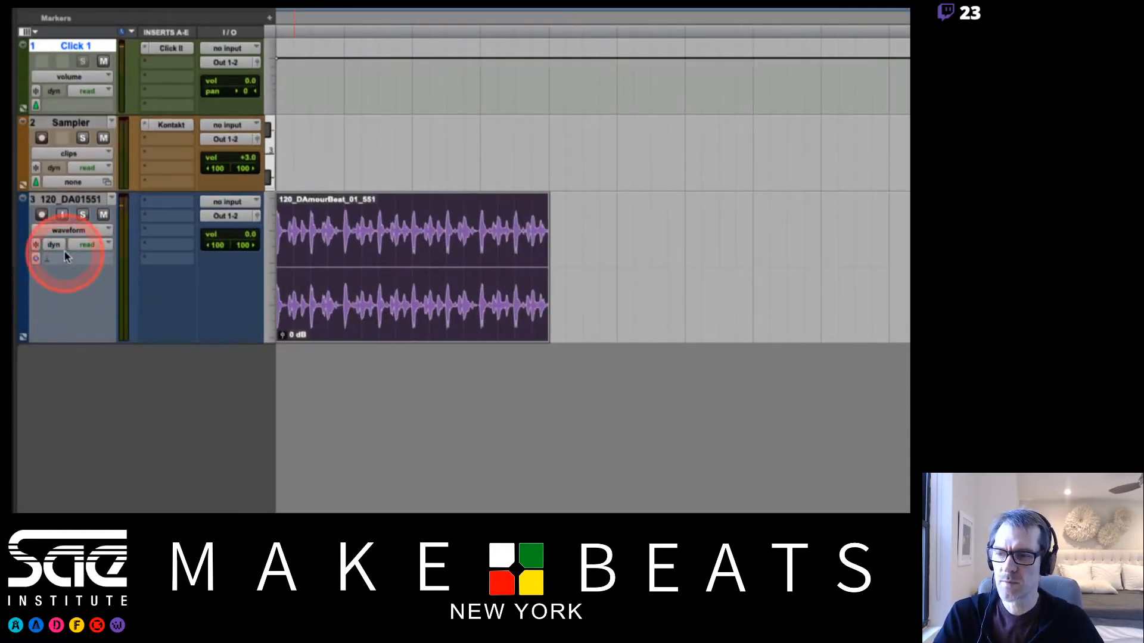
Enable Rhythmic Elastic Audio with a Ticks timebase on the drum loop audio track, and audition the loop
left_click(80, 260)
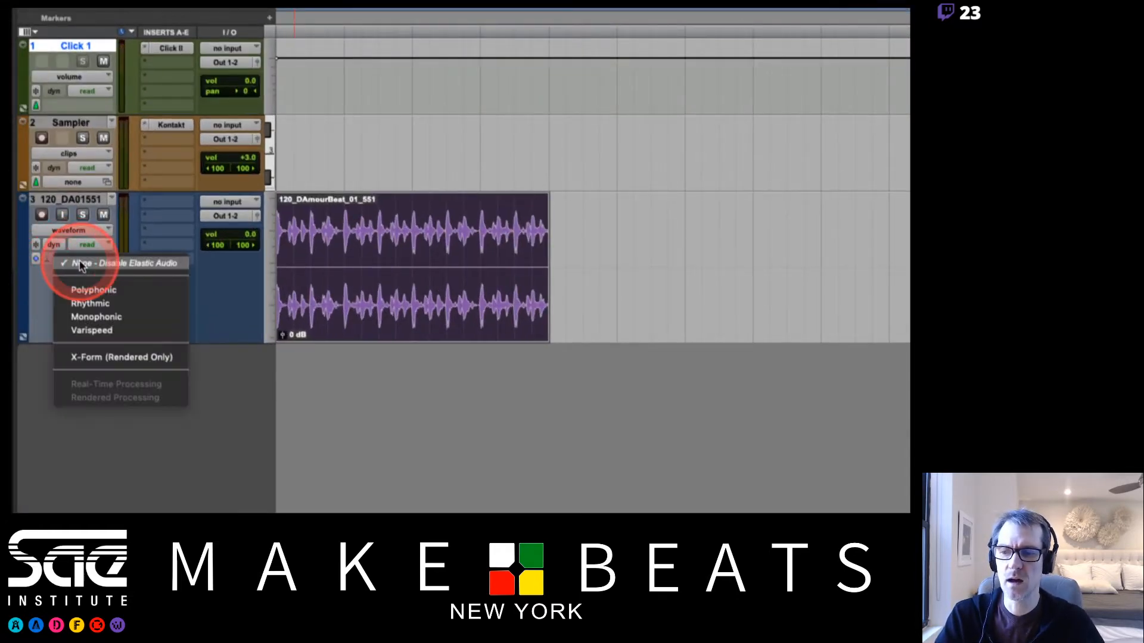
left_click(86, 305)
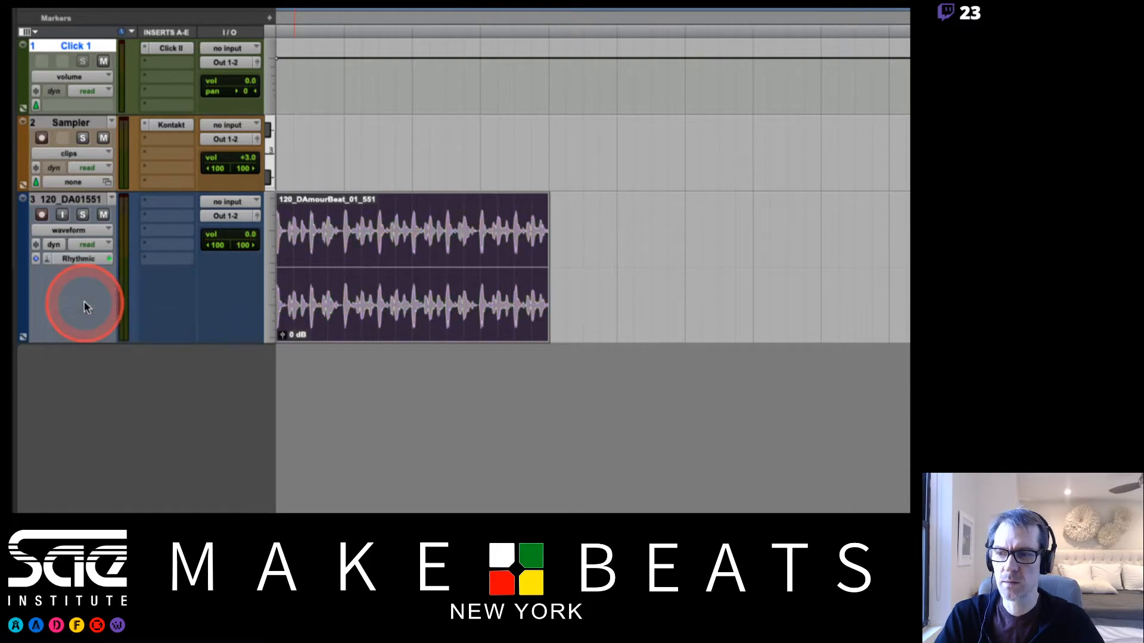
left_click(36, 258)
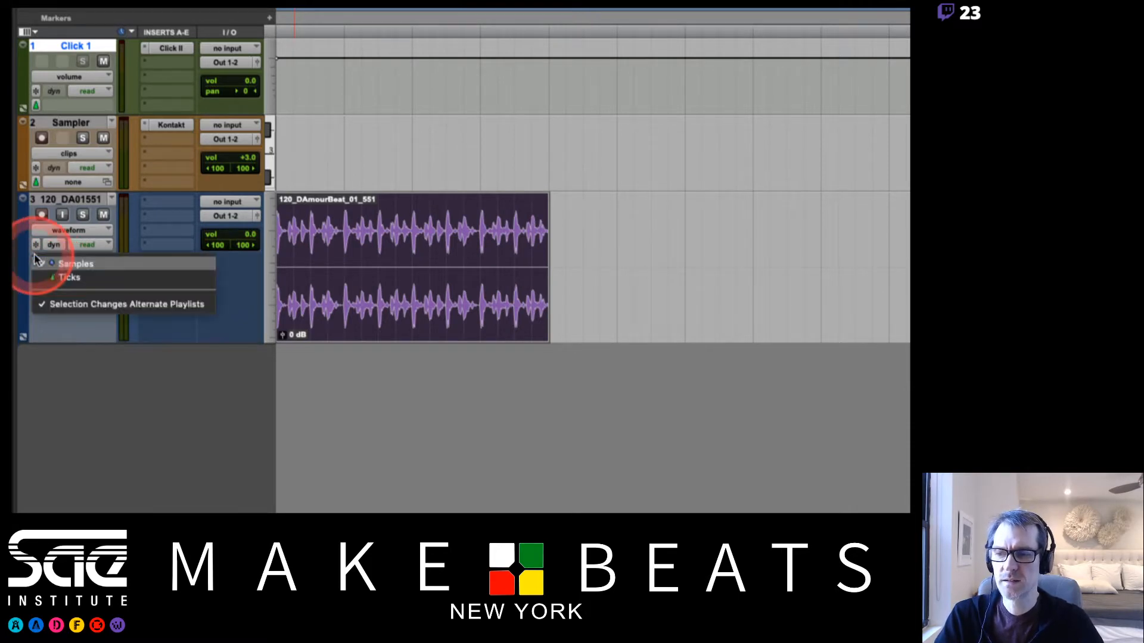
left_click(64, 278)
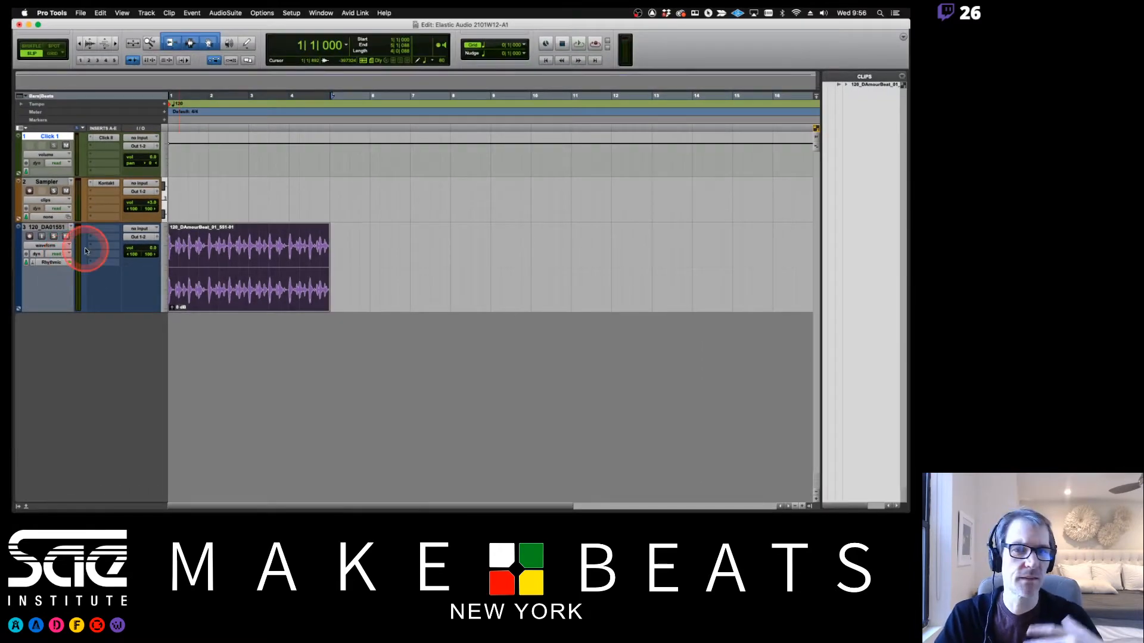
key("space")
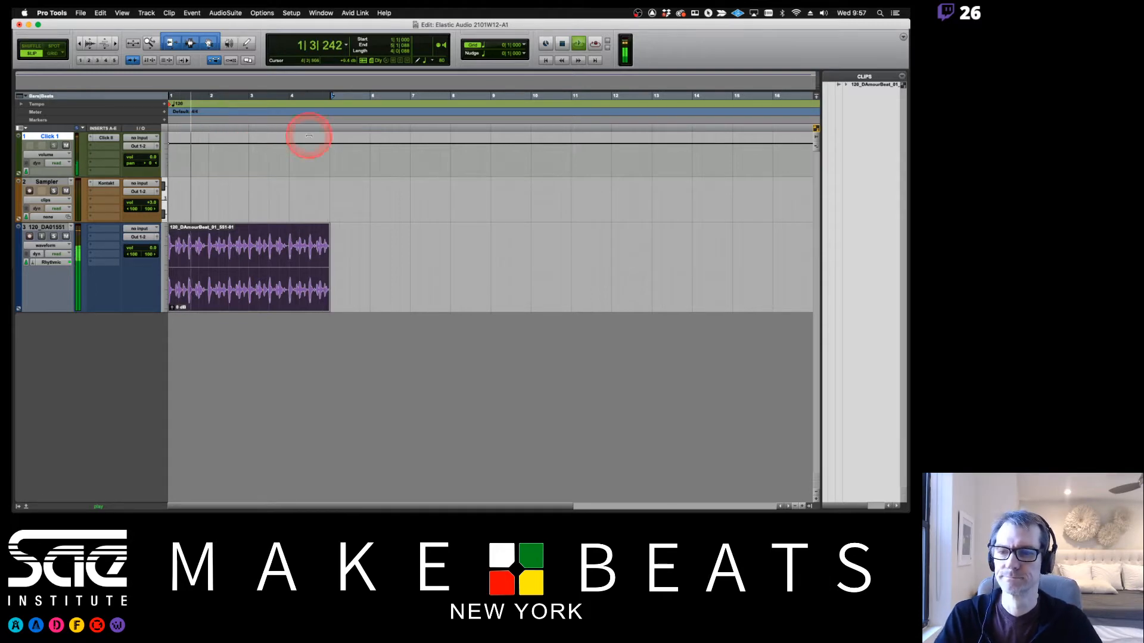
key("space")
Place the edit cursor beyond the loop clip's end on the audio track and switch the edit mode to Grid
key("t")
key("t")
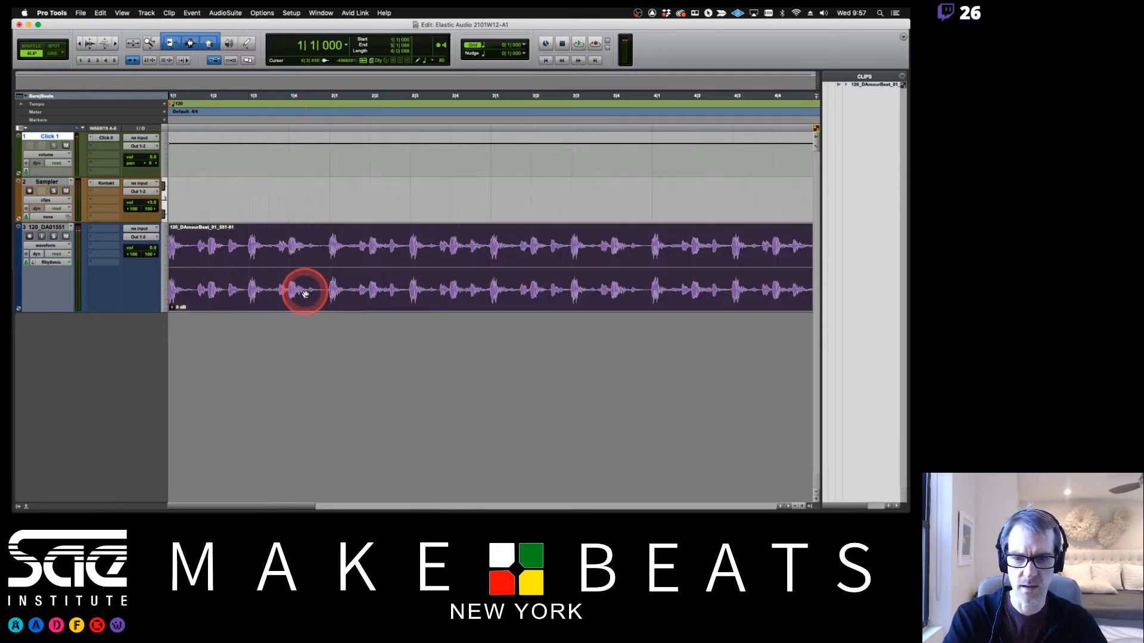
key("r")
left_click(538, 255)
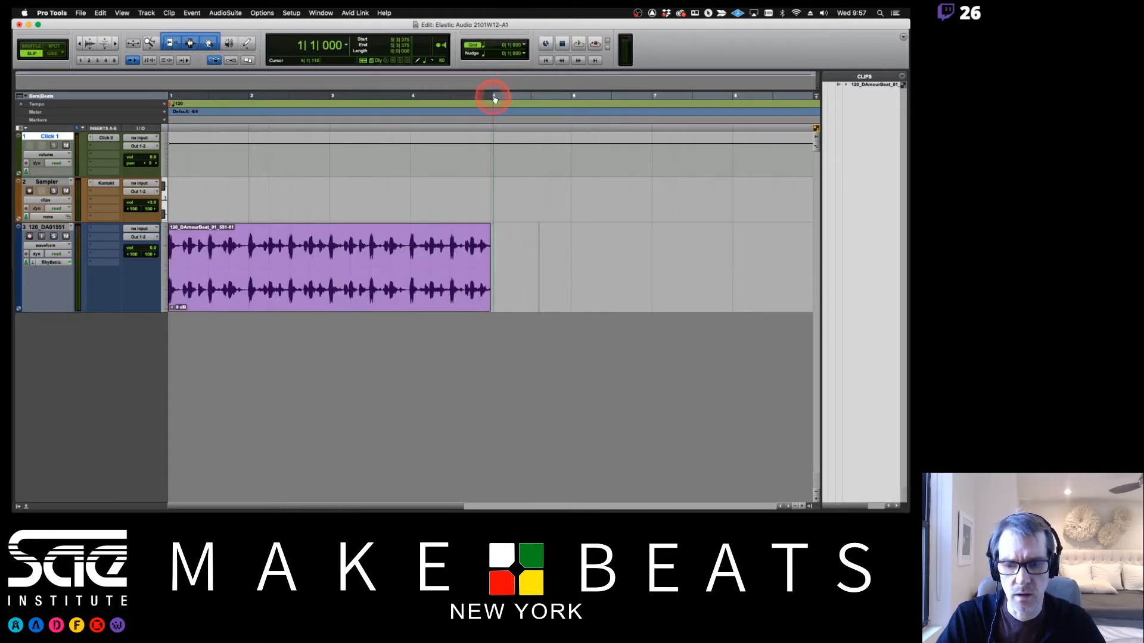
key("F4")
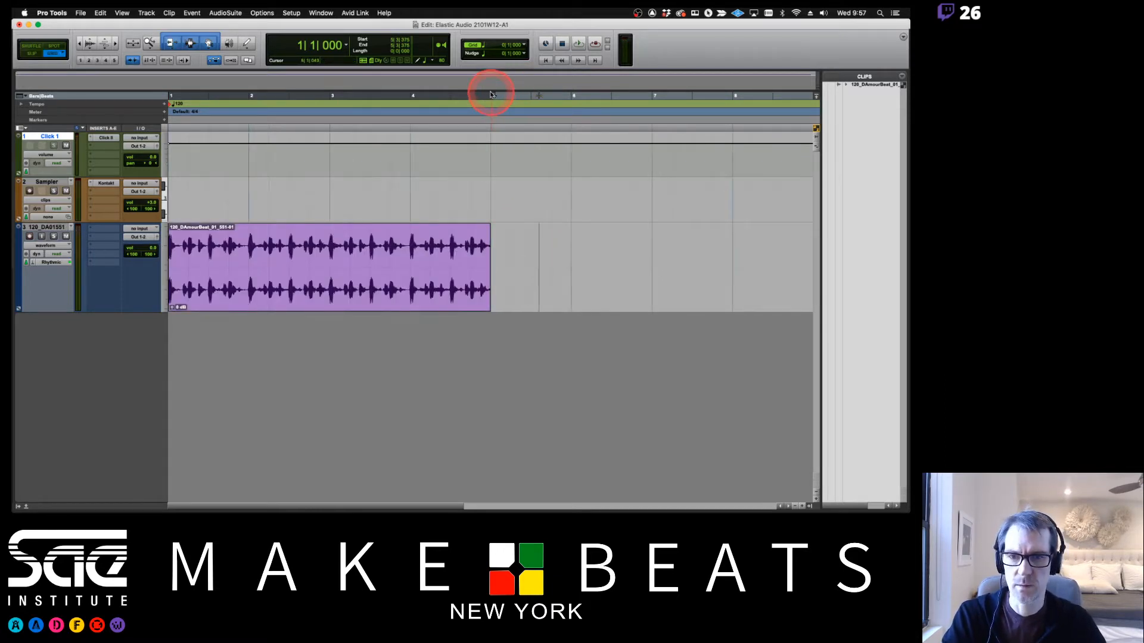
Switch the edit mode to Slip
key("F1")
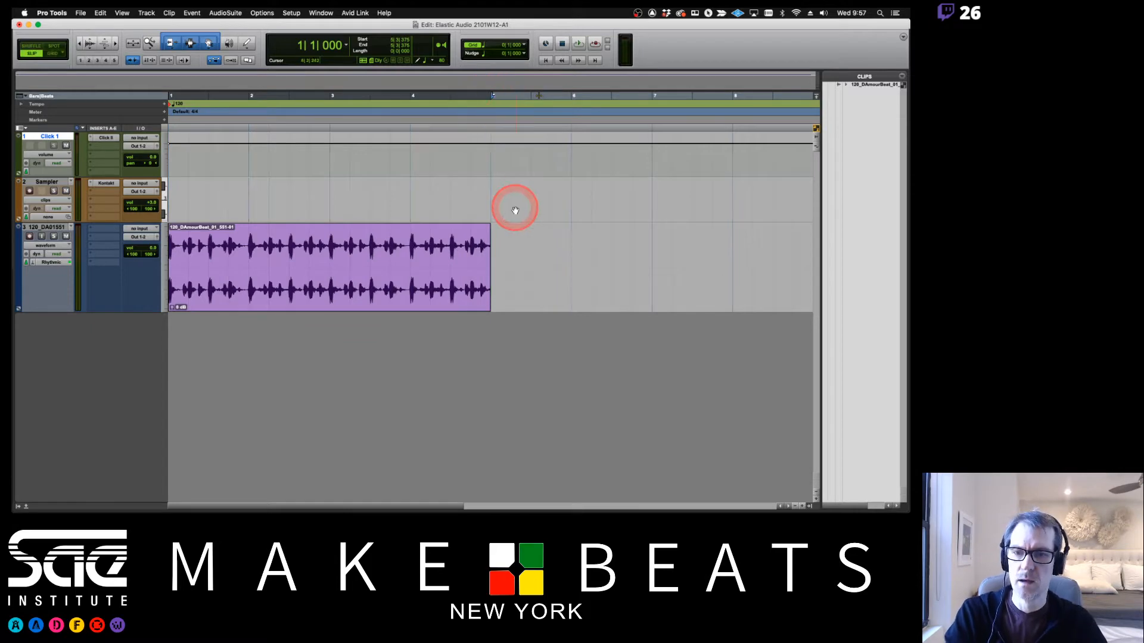
key("r")
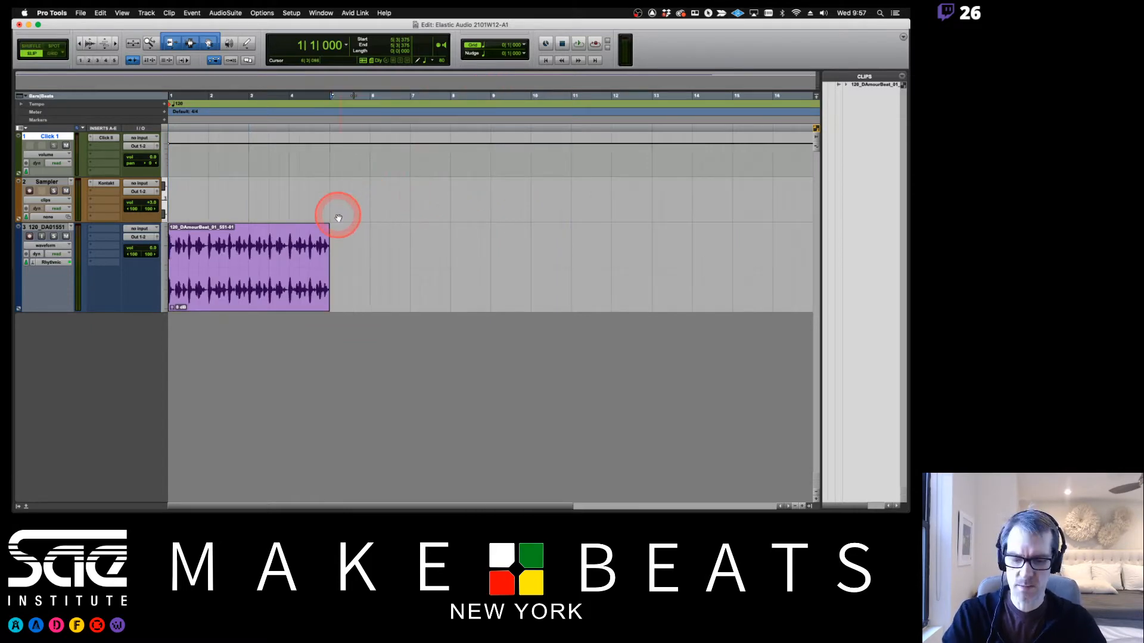
key("t")
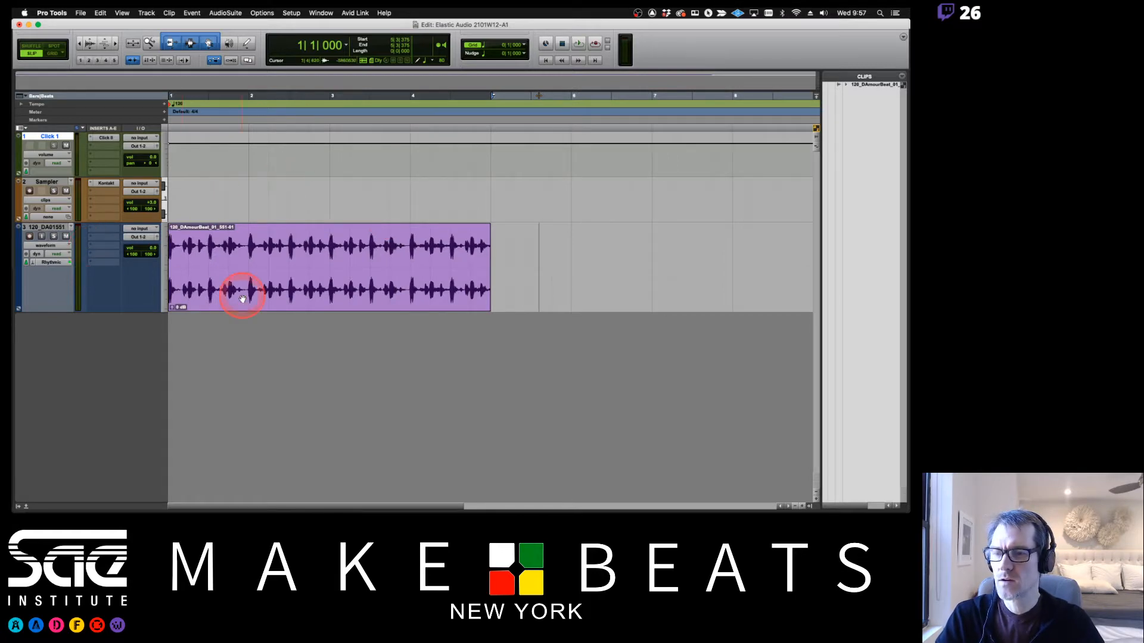
Set the session tempo to 100 BPM and play the drum loop from the start
double_click(171, 103)
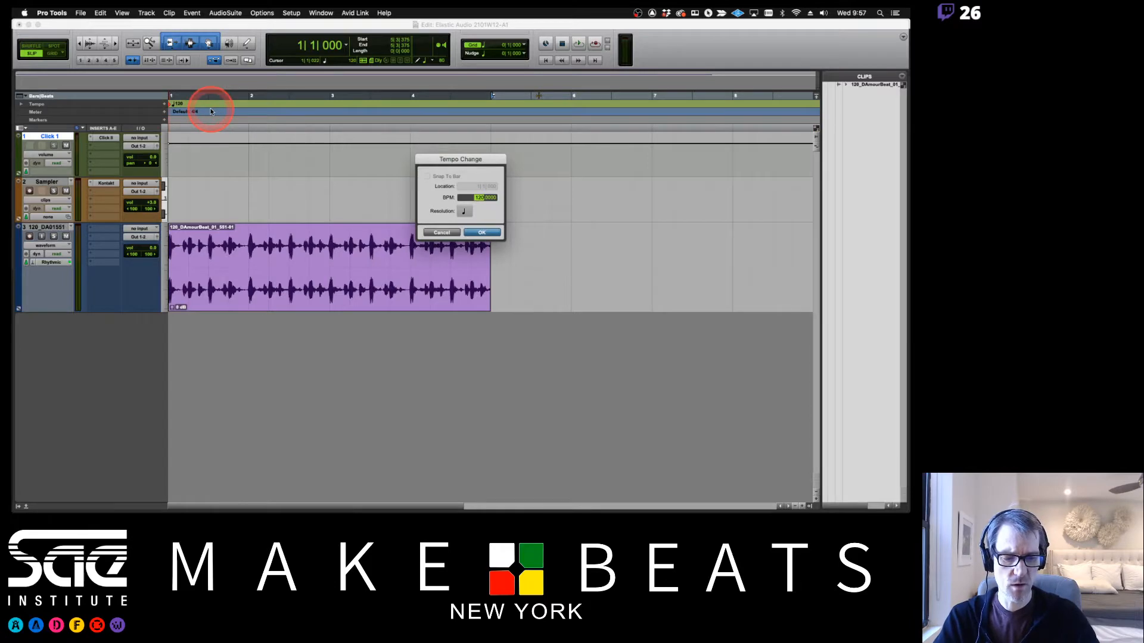
type("100")
key("Return")
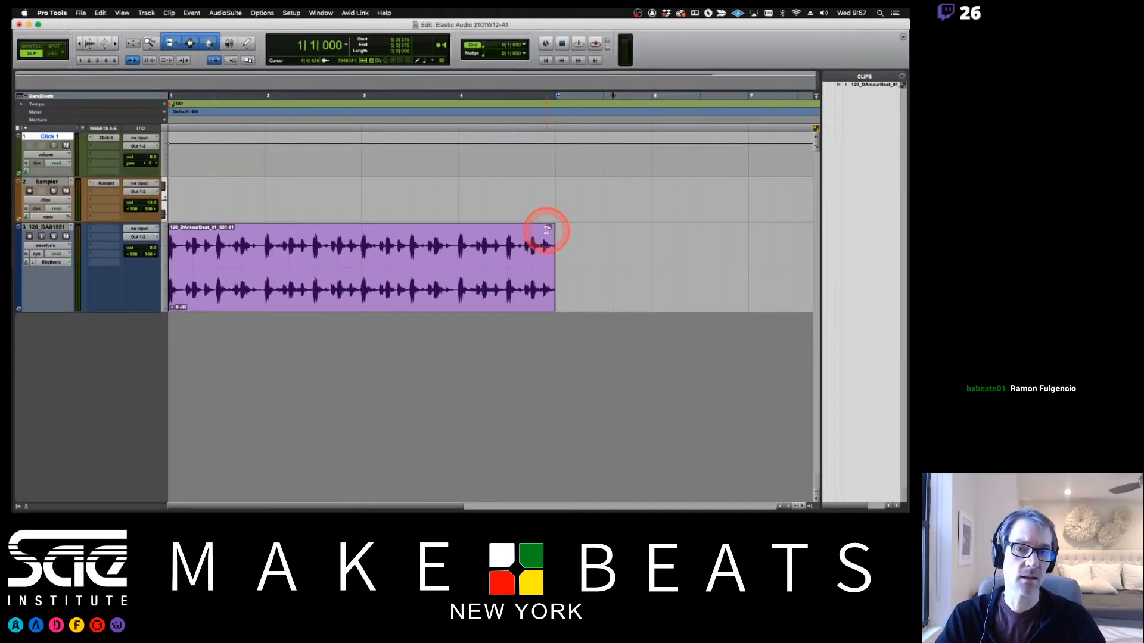
key("space")
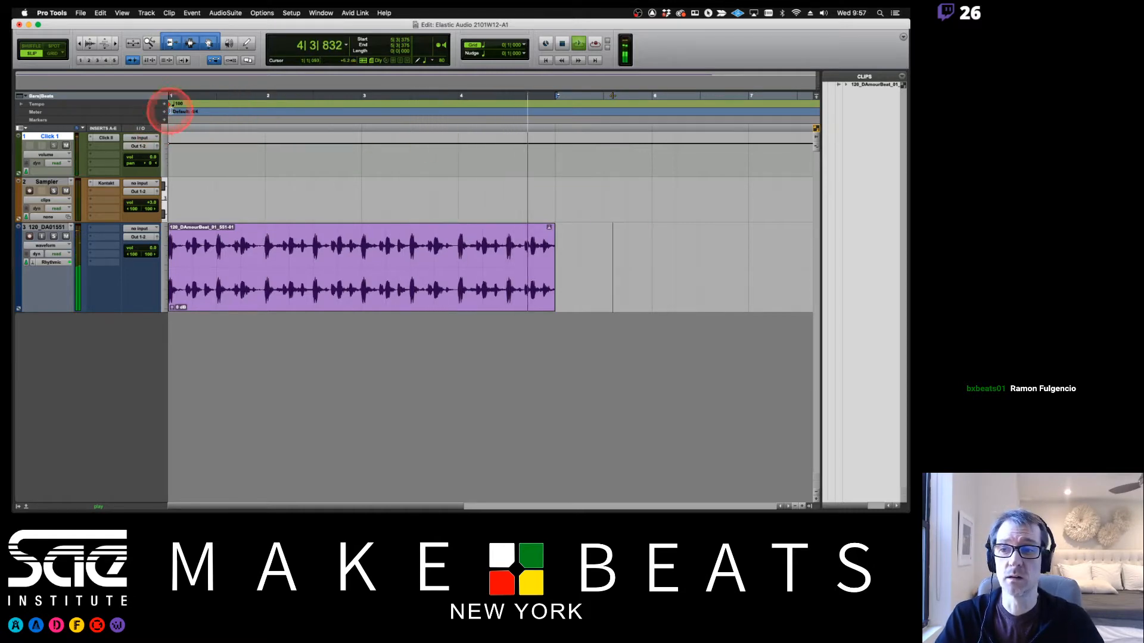
key("space")
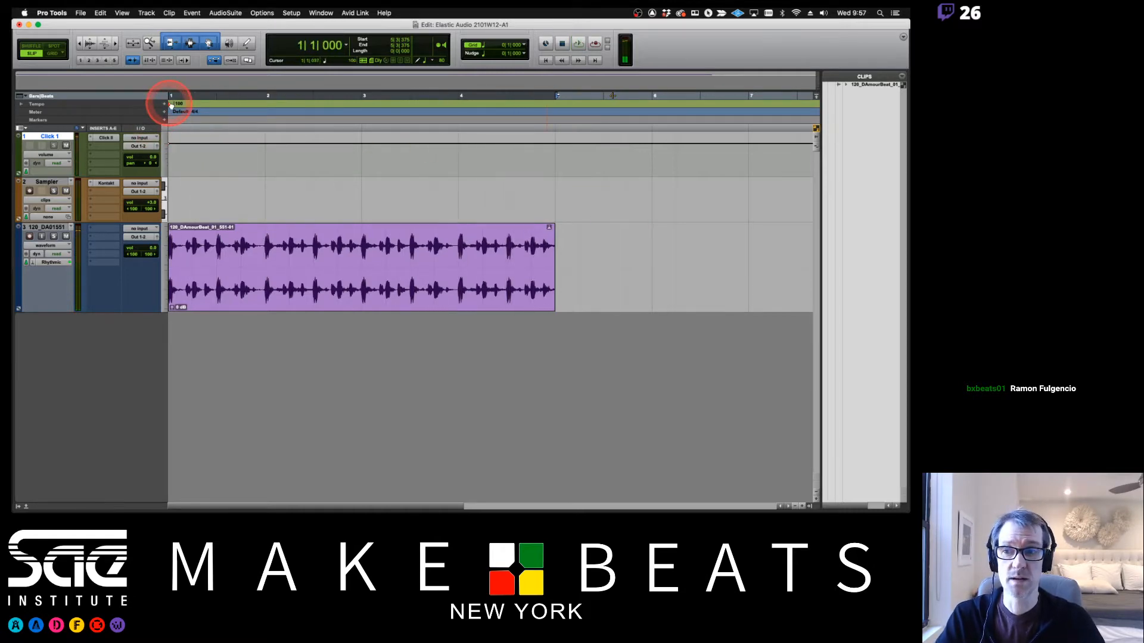
Set the session tempo to 90 BPM and audition the drum loop
double_click(170, 105)
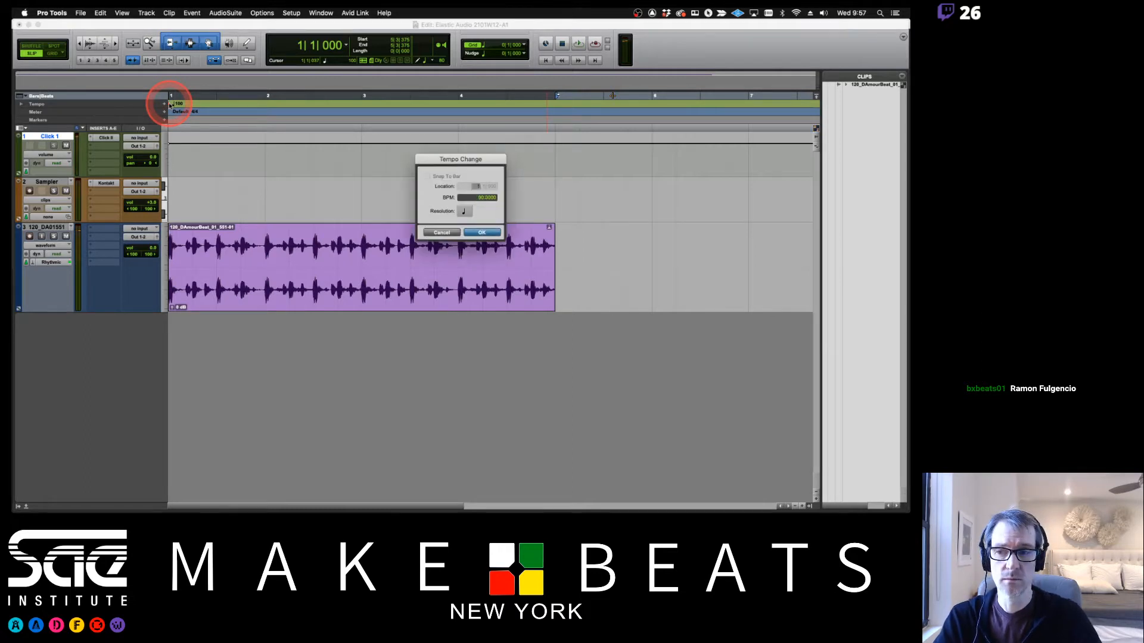
type("90")
key("Return")
key("space")
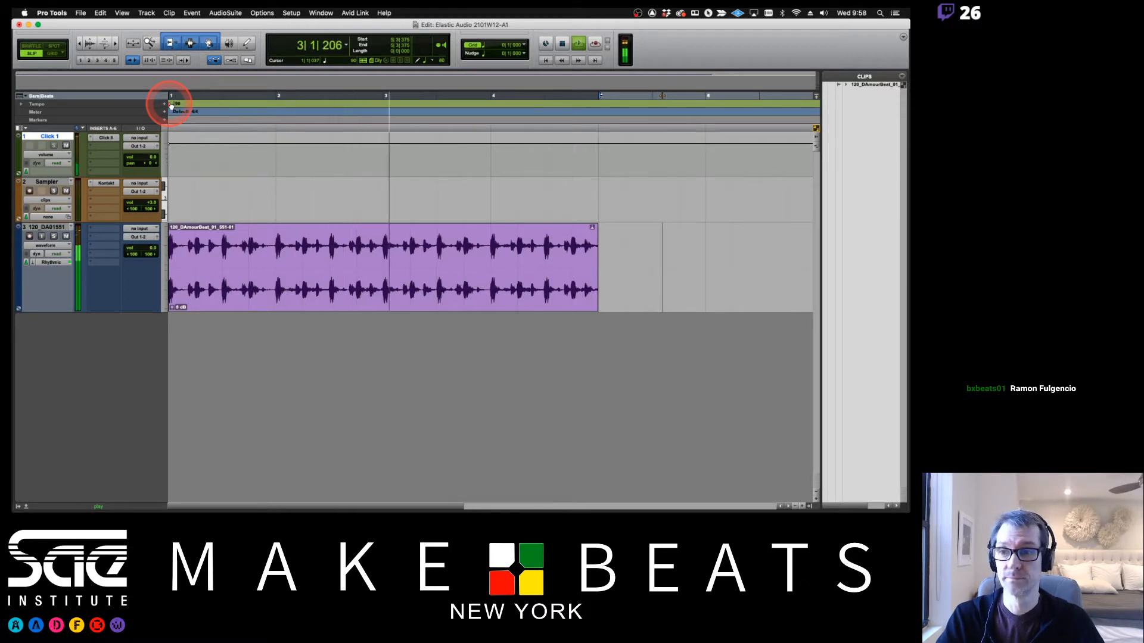
key("space")
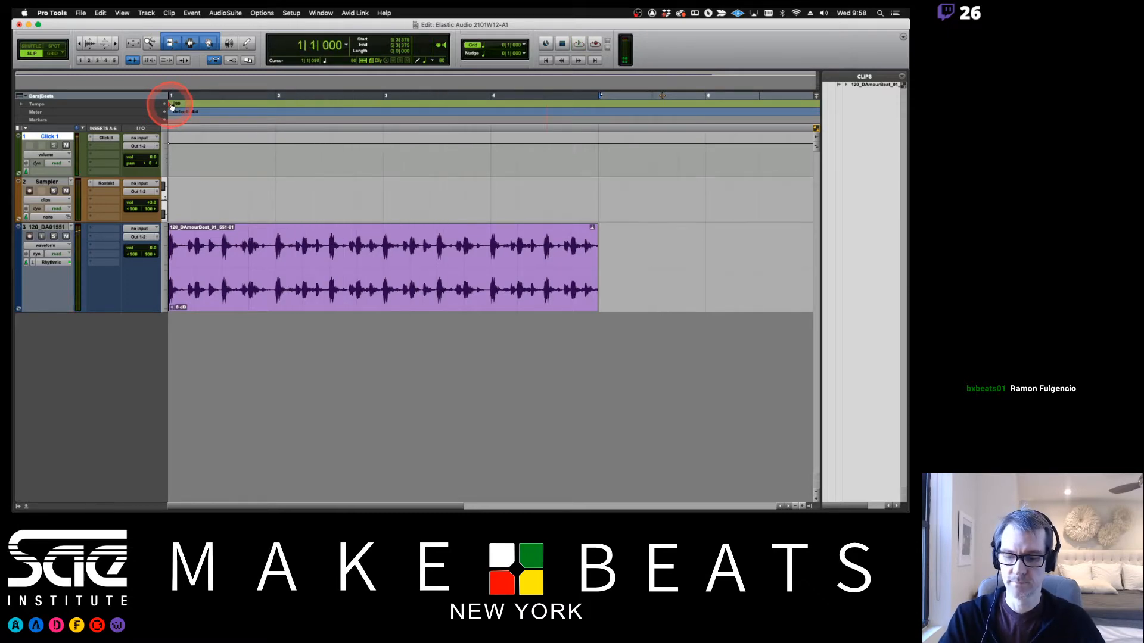
Check OBS briefly, return to Pro Tools, and audition the drum loop with the session tempo set to 110 BPM
key("super+Tab")
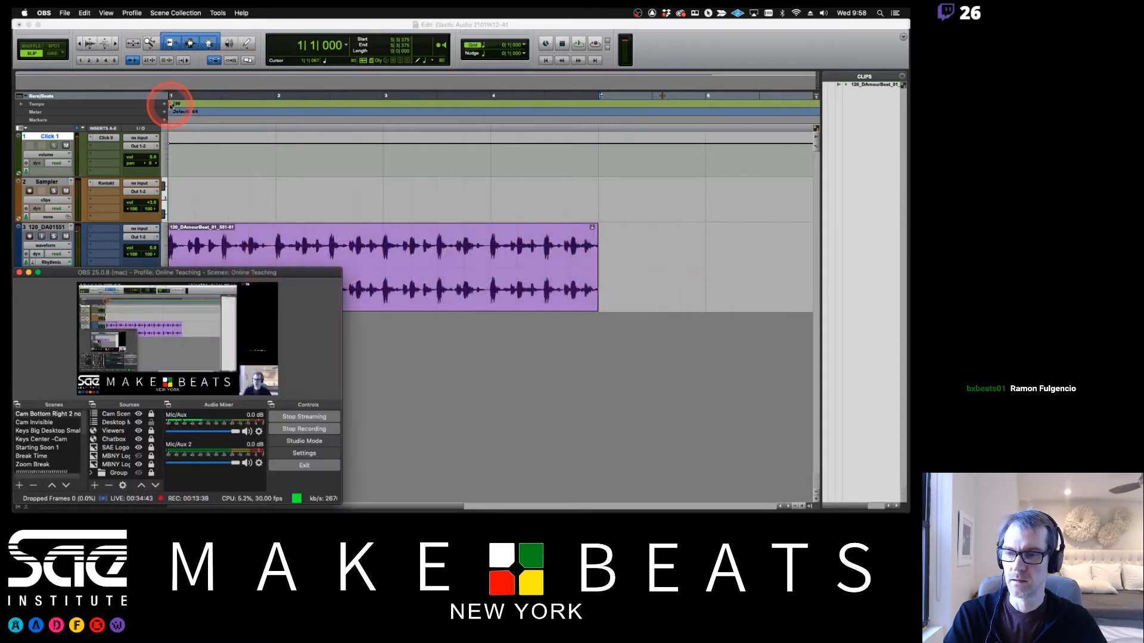
key("super+Tab")
double_click(172, 104)
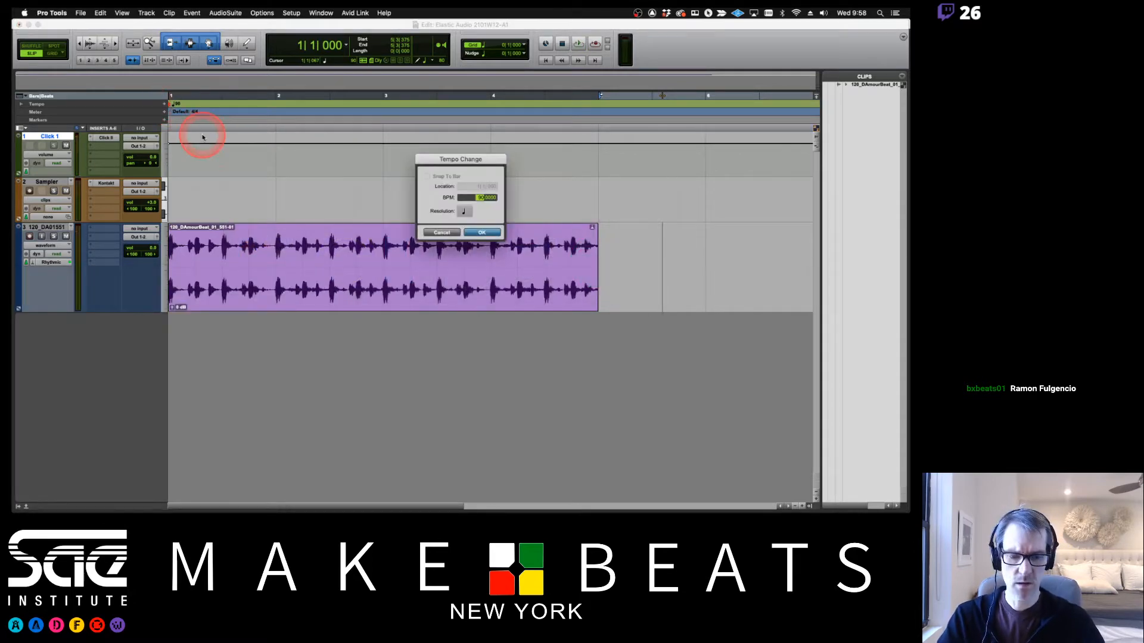
type("110")
key("Return")
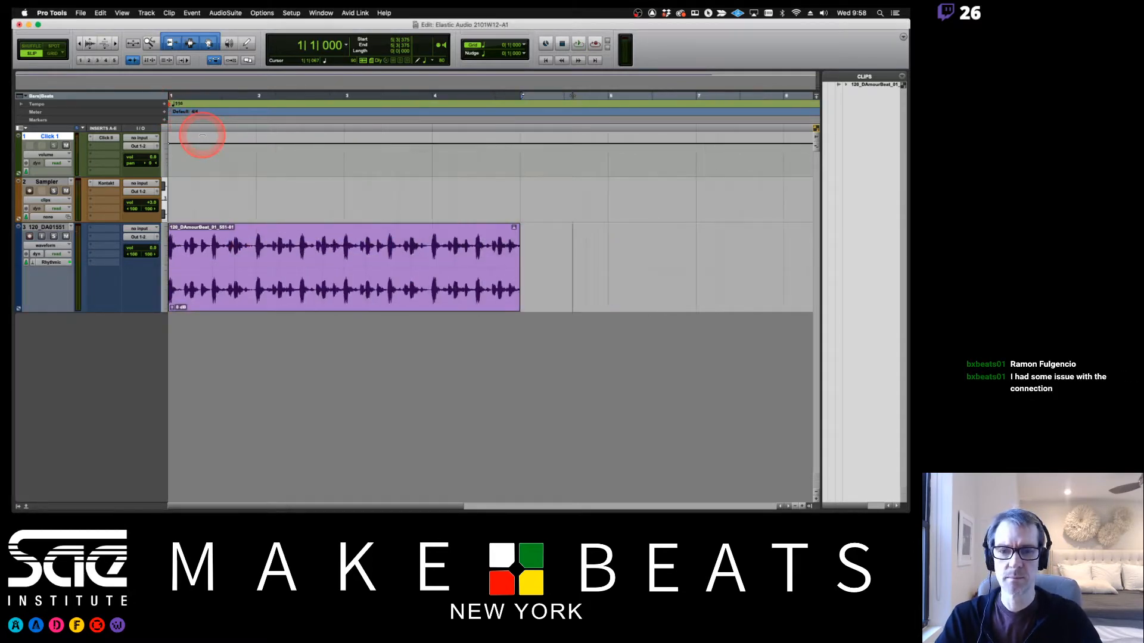
key("space")
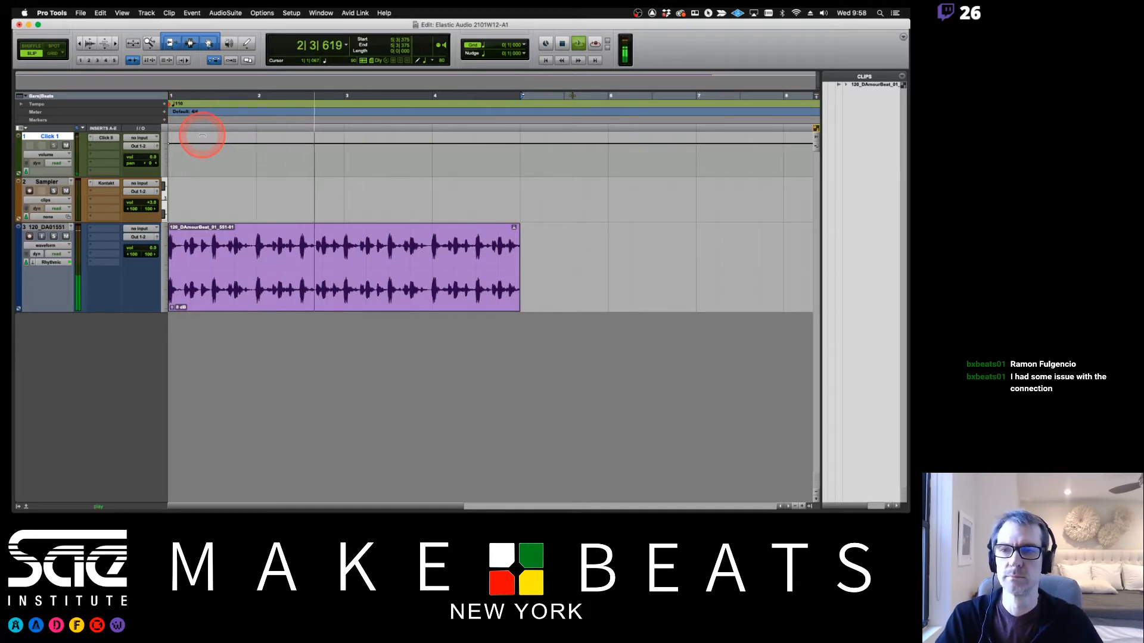
key("space")
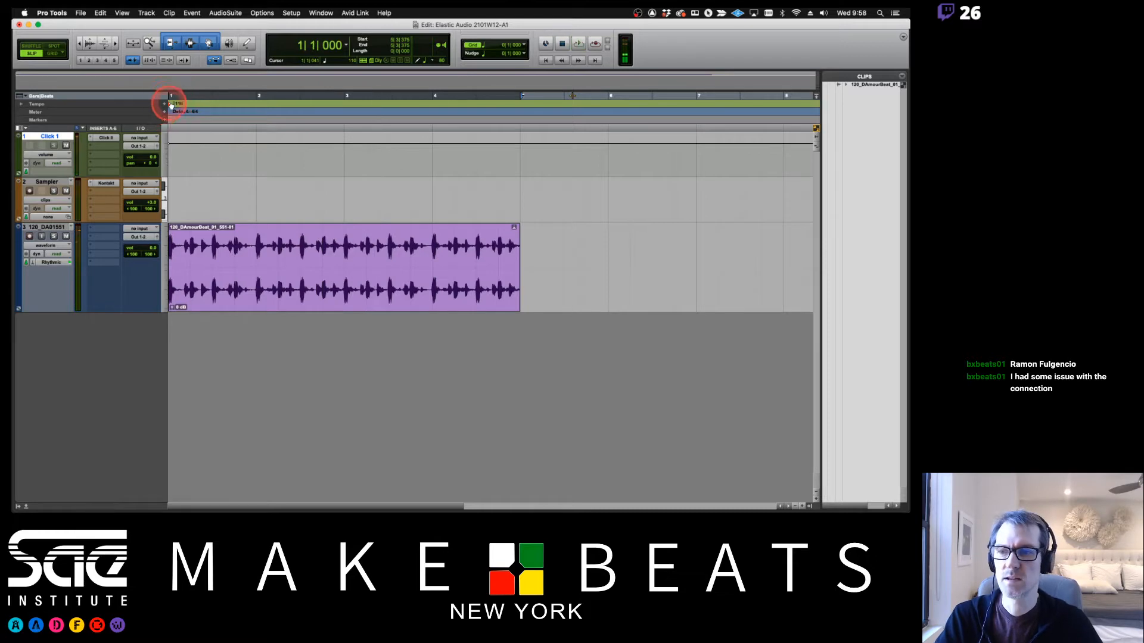
Audition the drum loop with the session tempo set to 120 BPM and again at 130 BPM
double_click(171, 104)
key("Return")
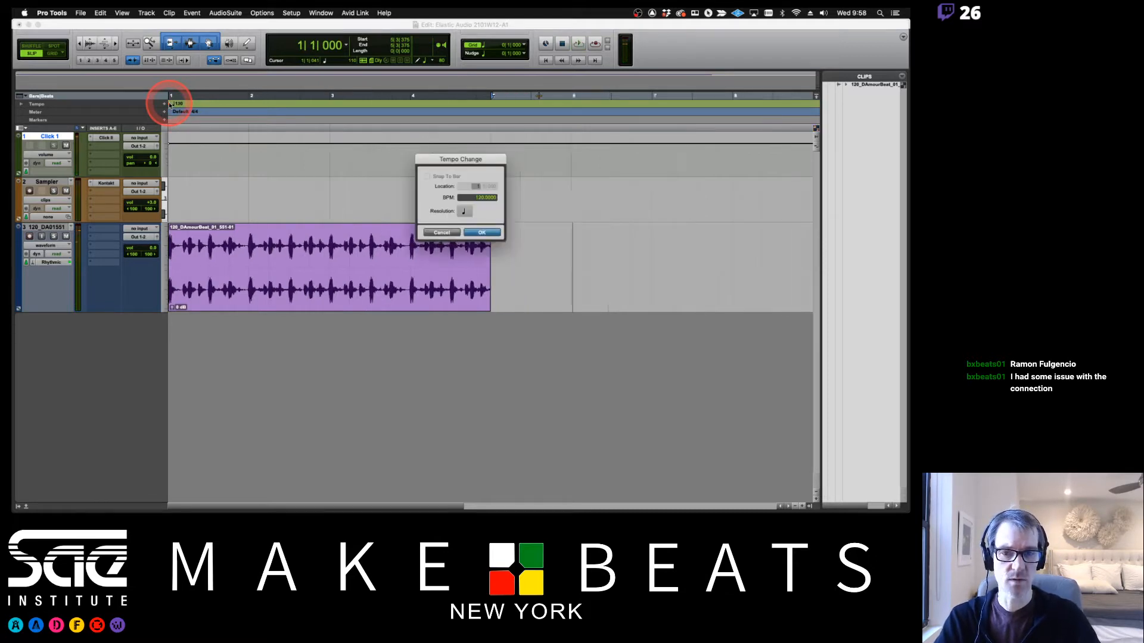
key("space")
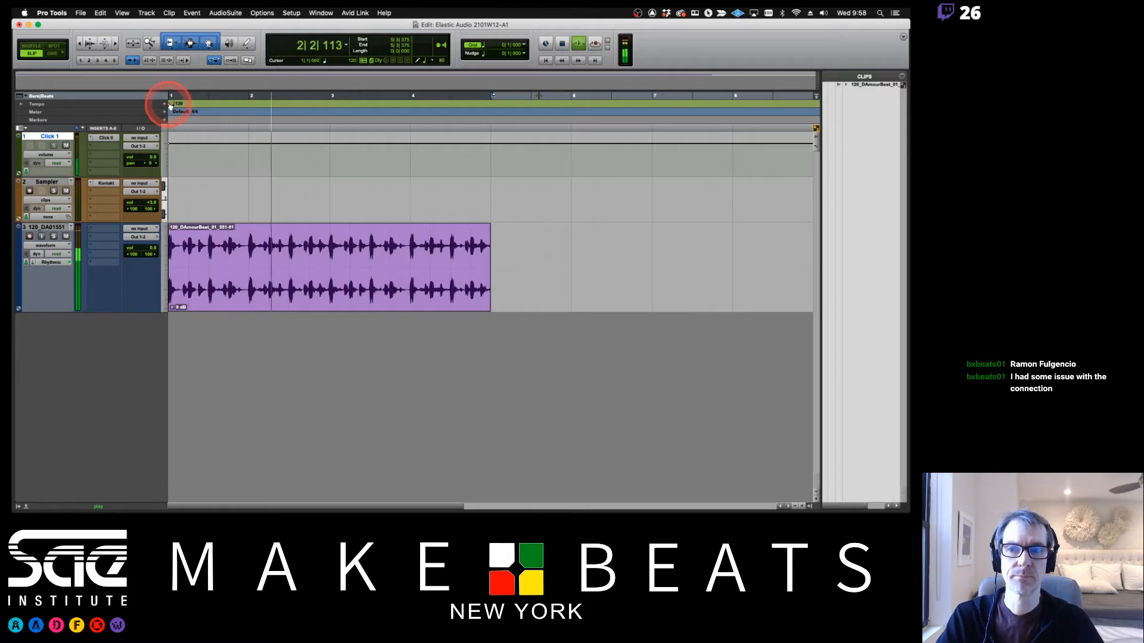
double_click(170, 105)
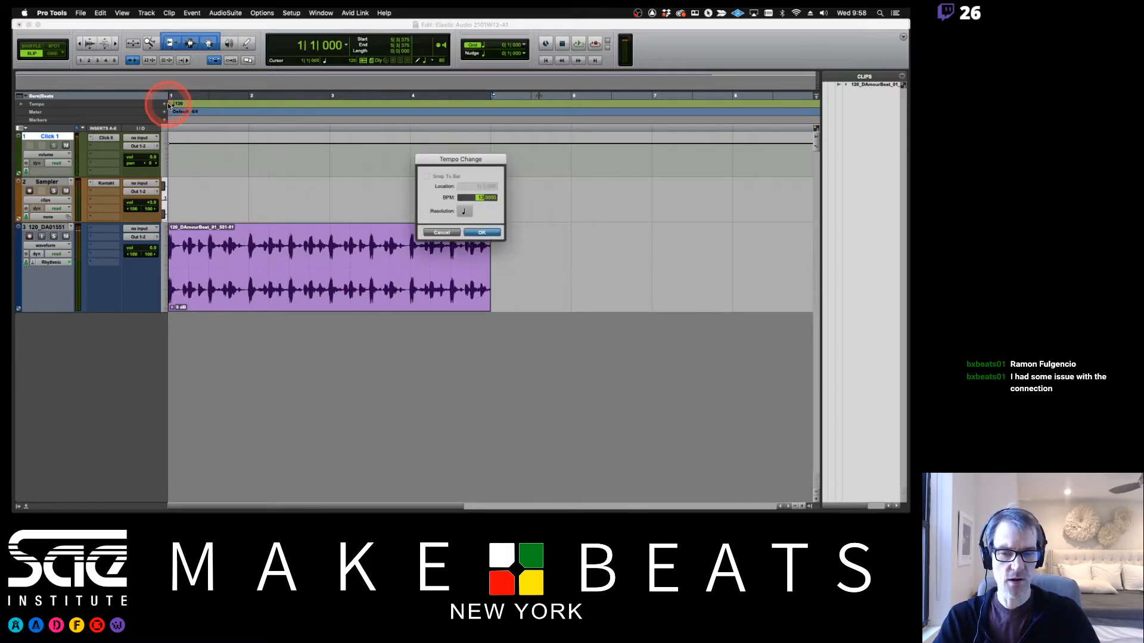
key("Return")
key("space")
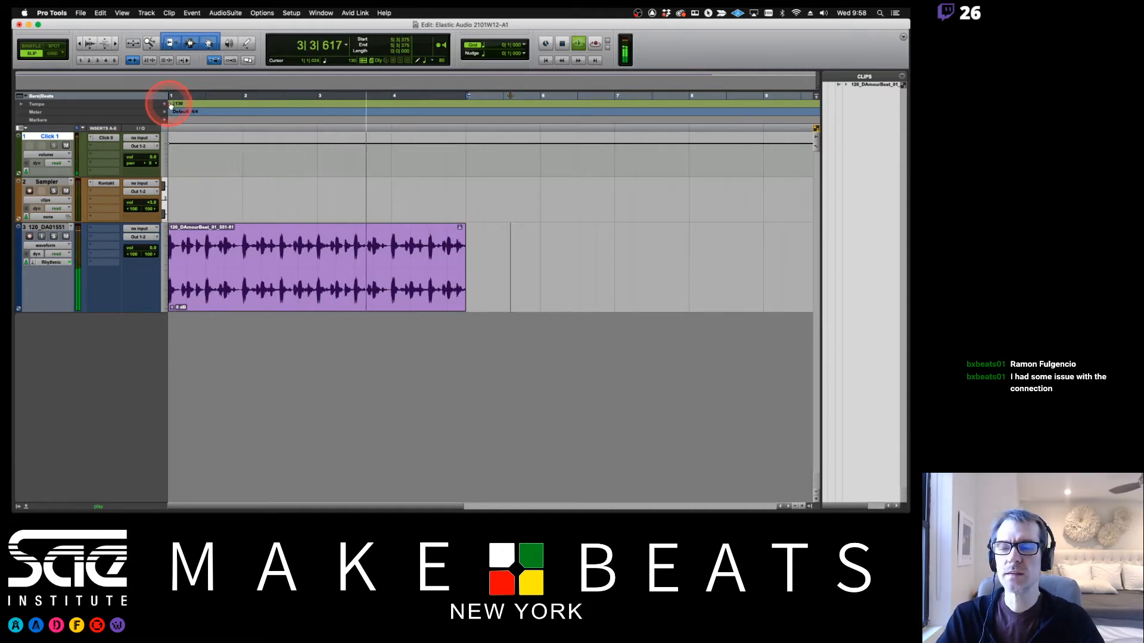
Change the session tempo during playback to 110 BPM and after that to 90 BPM, and stop playback
double_click(170, 104)
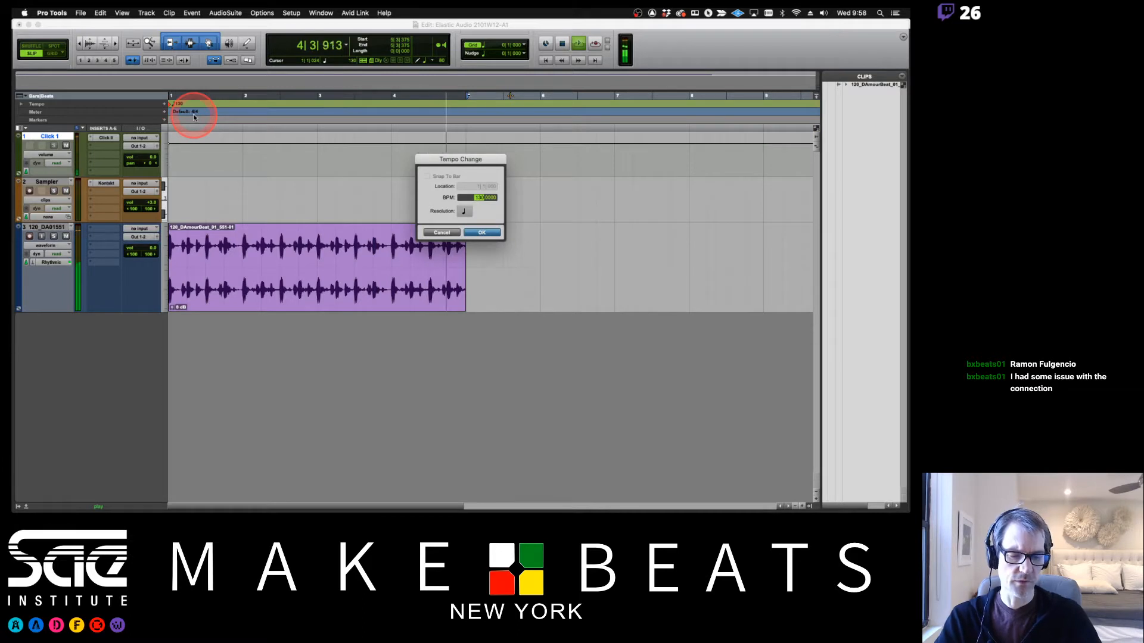
key("Return")
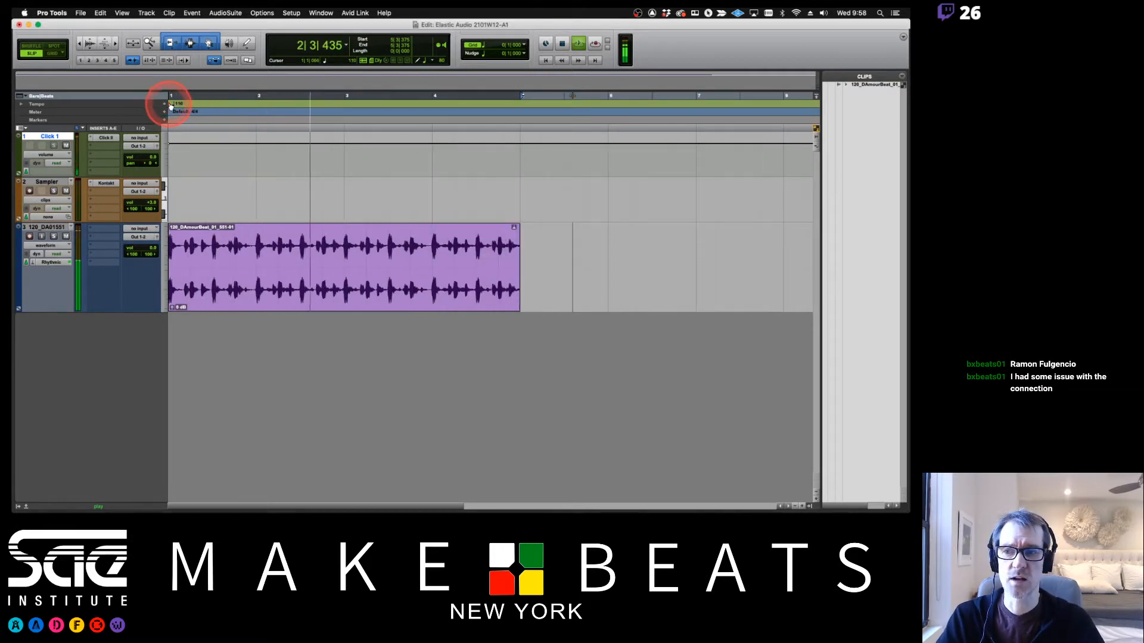
double_click(170, 105)
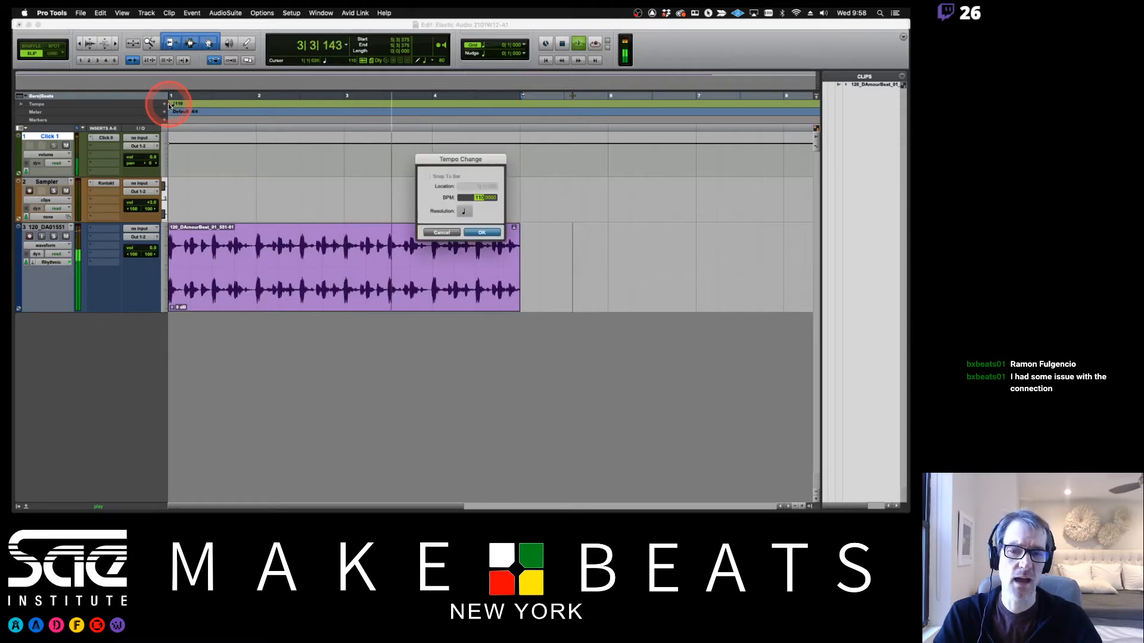
type("90")
key("Return")
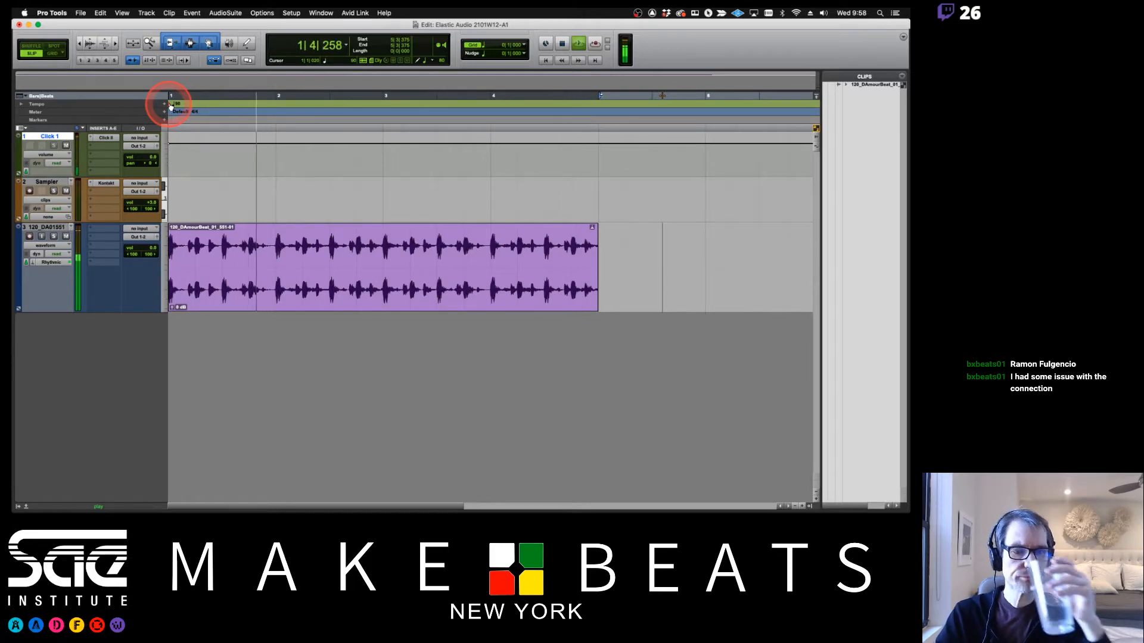
key("space")
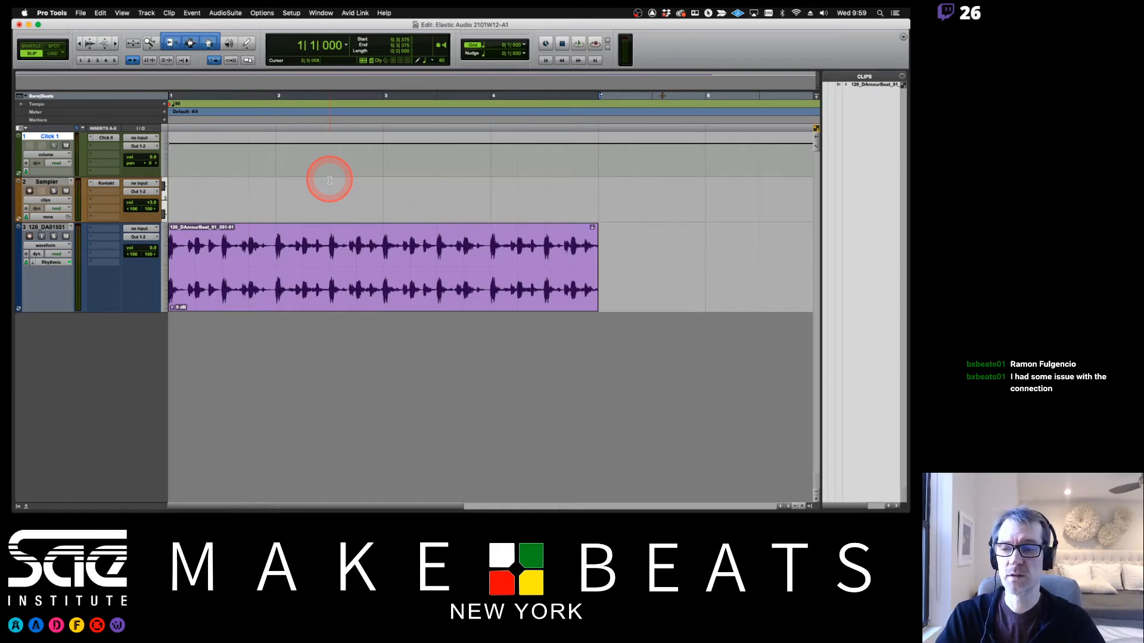
Set the session tempo to 110 BPM
double_click(169, 105)
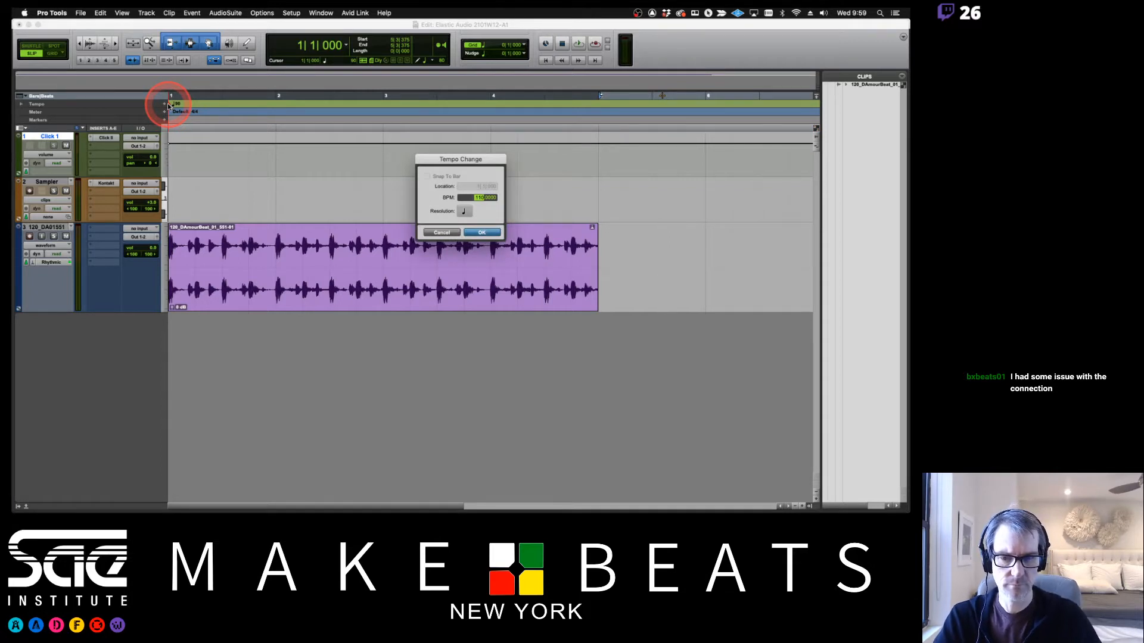
type("110")
key("Return")
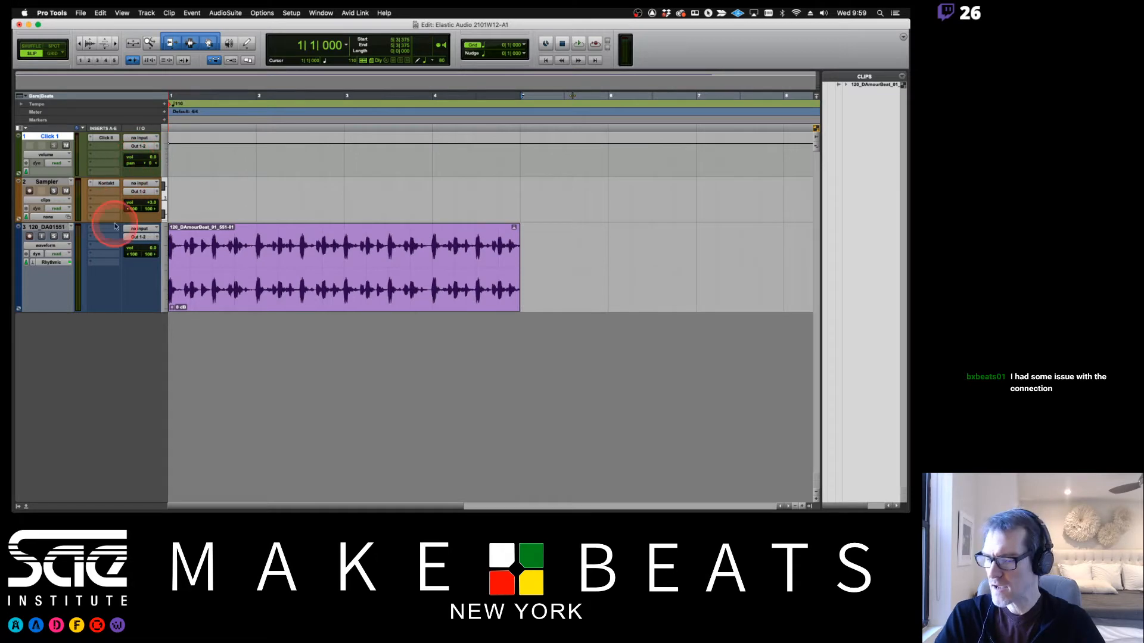
Switch to Finder, move its window clear of the track list, and open the Pianos sample folder
key("super+Tab")
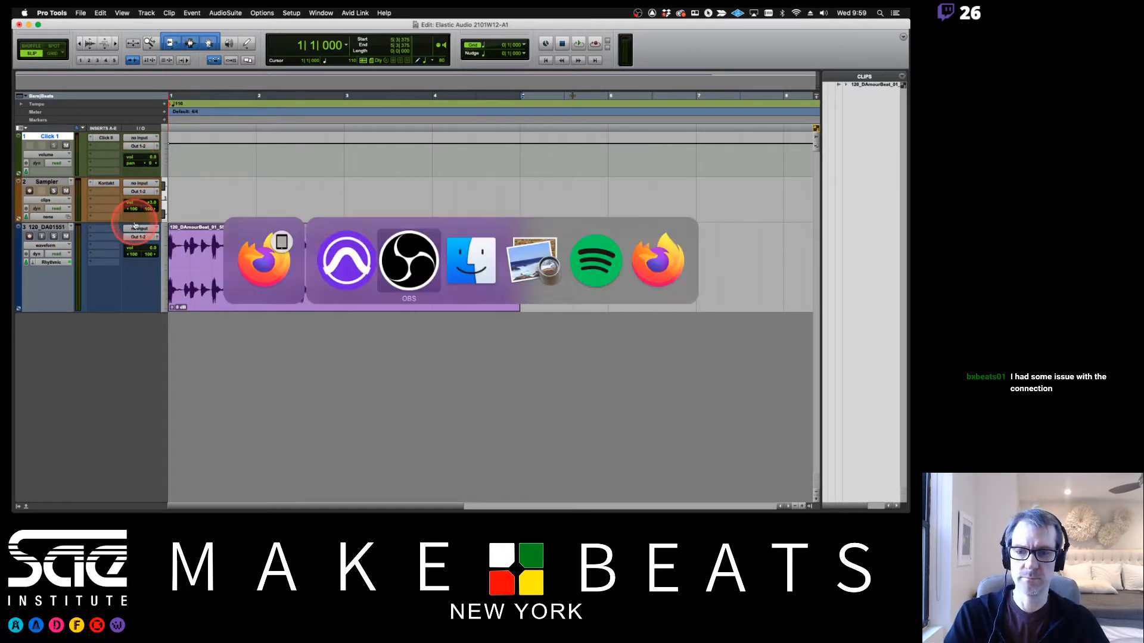
key("super+Tab")
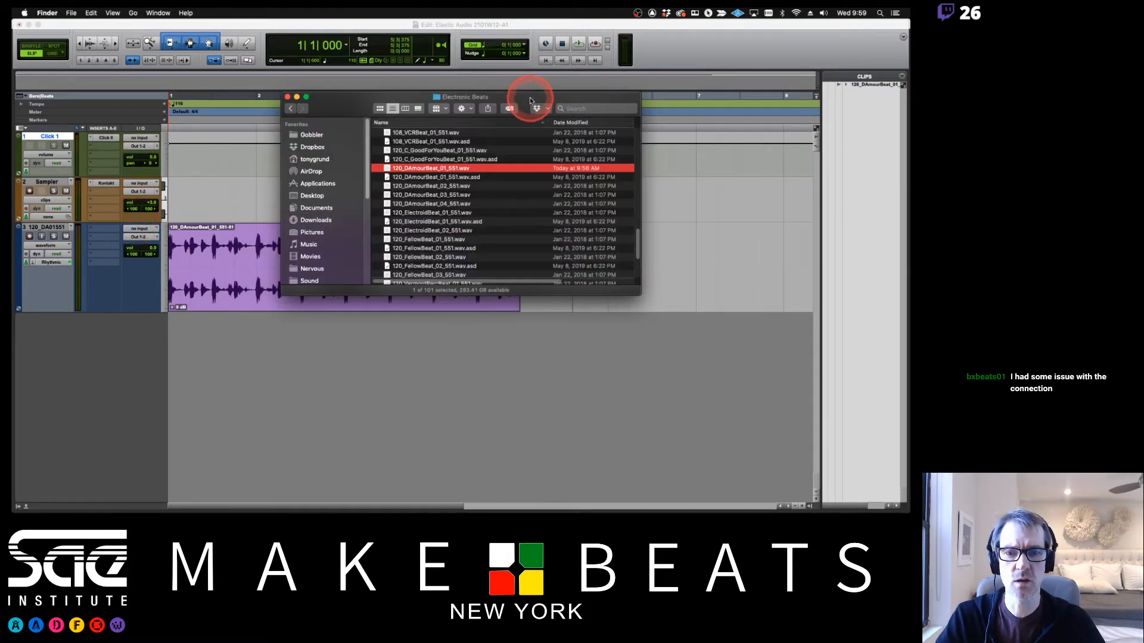
left_click_drag(530, 100, 758, 187)
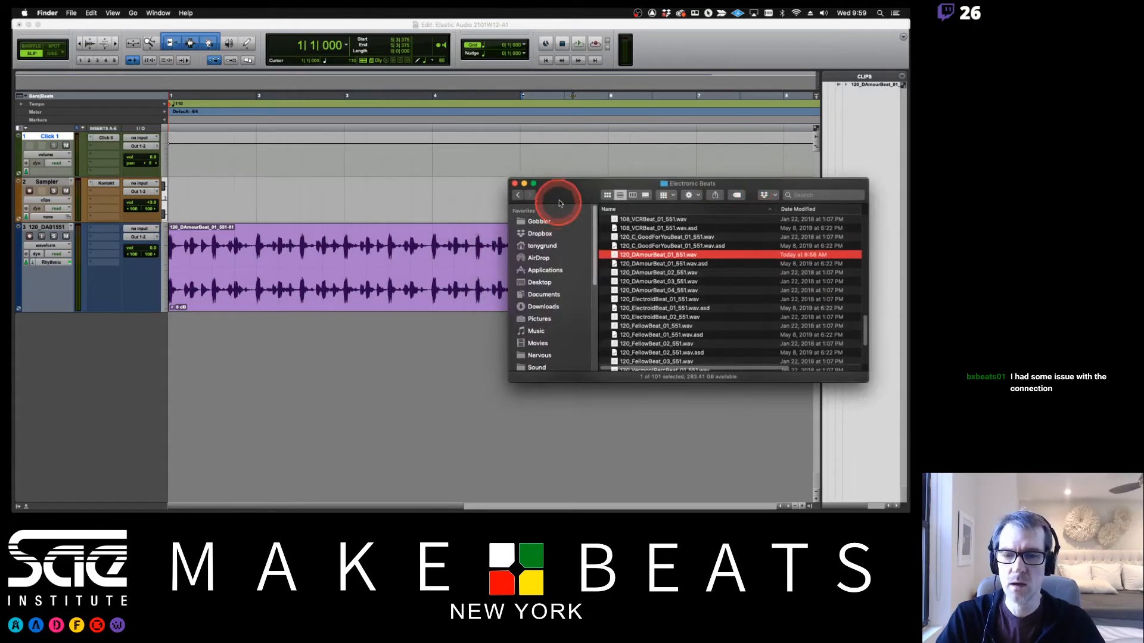
scroll(663, 302, "up", 5)
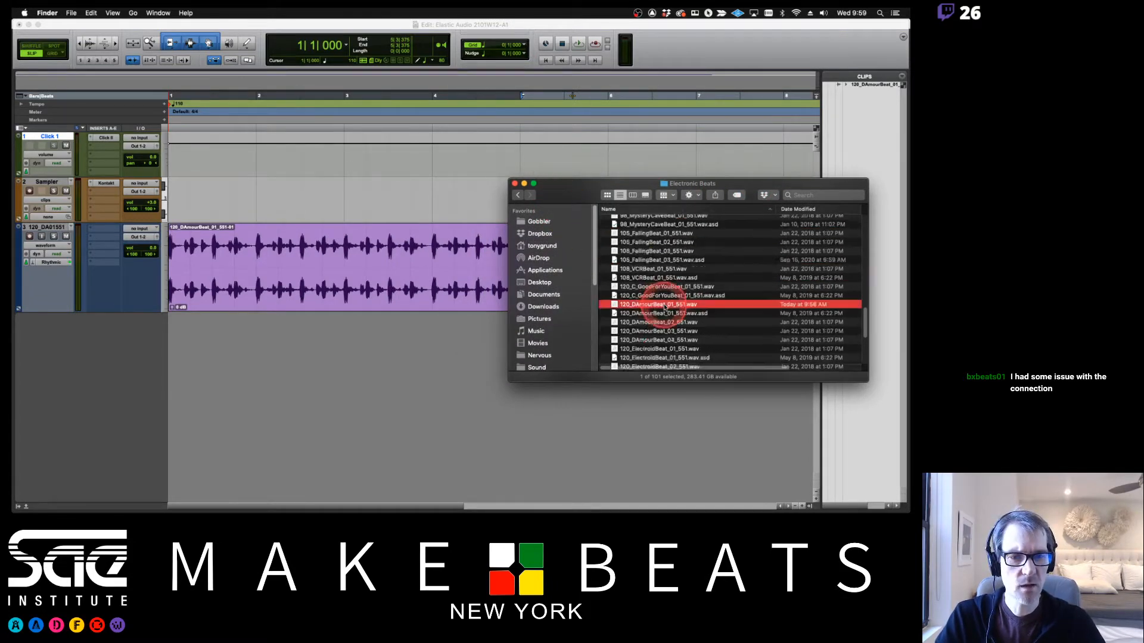
left_click(518, 195)
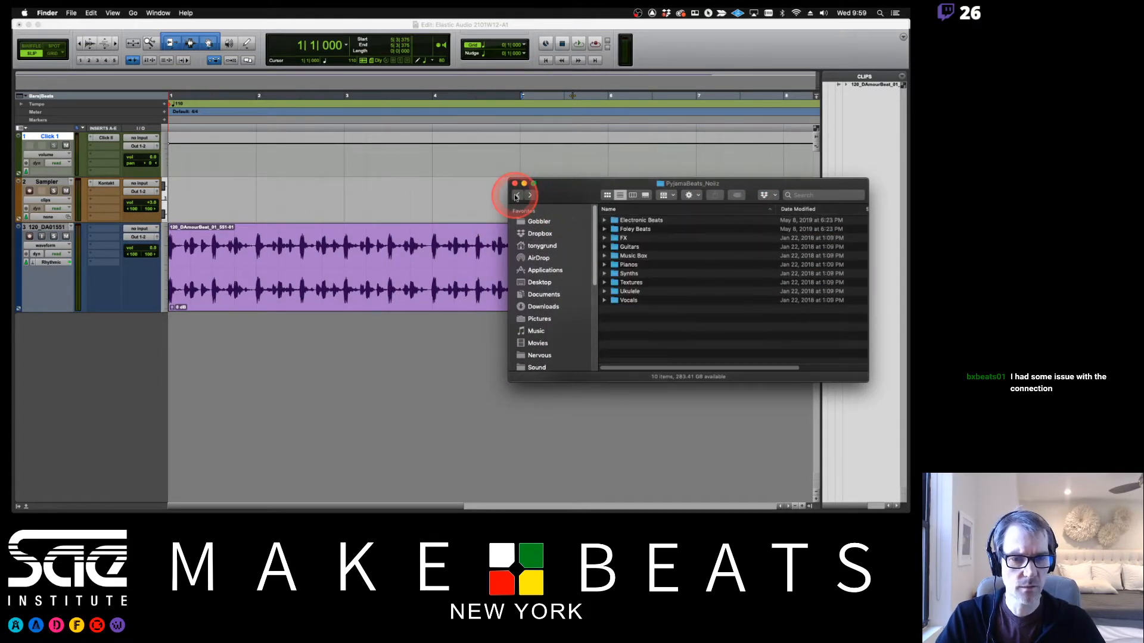
double_click(613, 264)
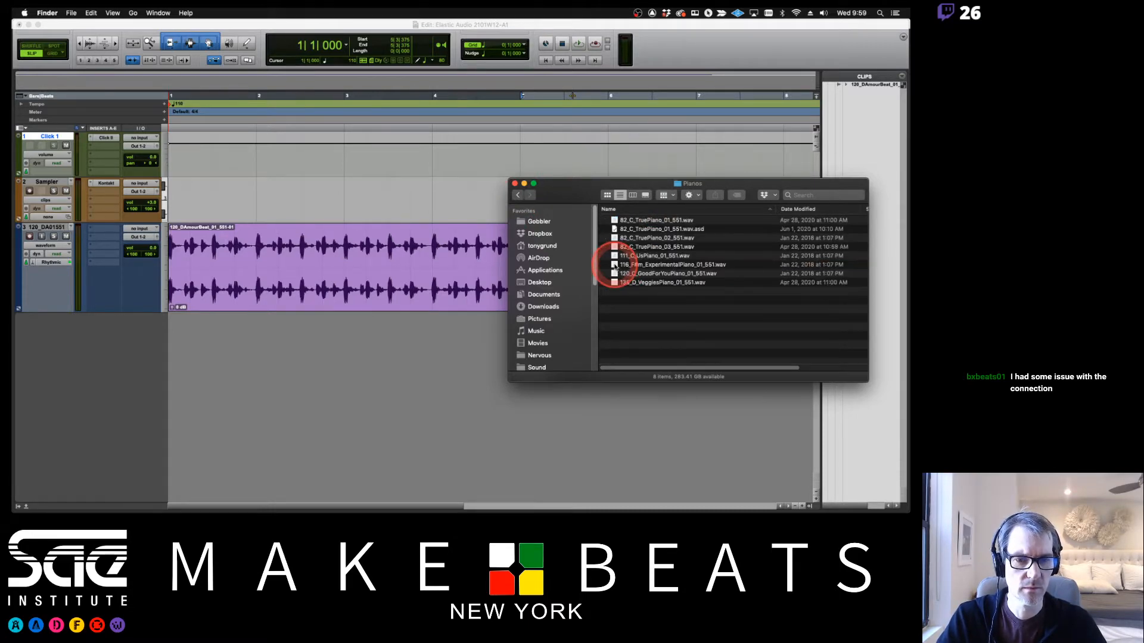
Import 82_C_TruePiano_01_551.wav onto a new audio track and move its clip to the session start
left_click(624, 221)
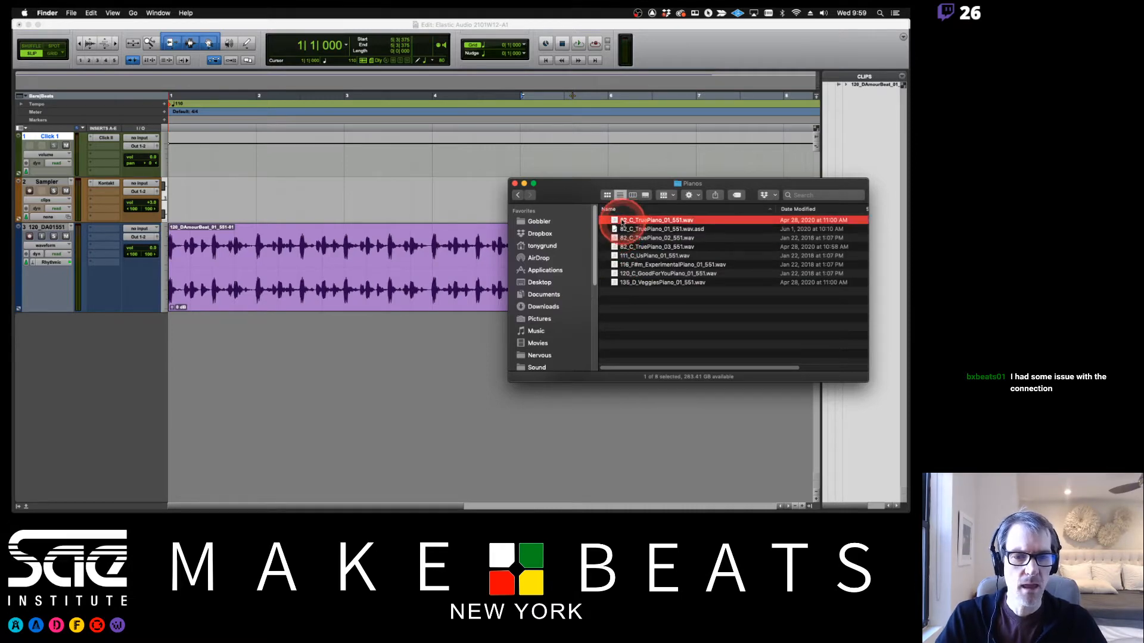
left_click_drag(622, 222, 351, 386)
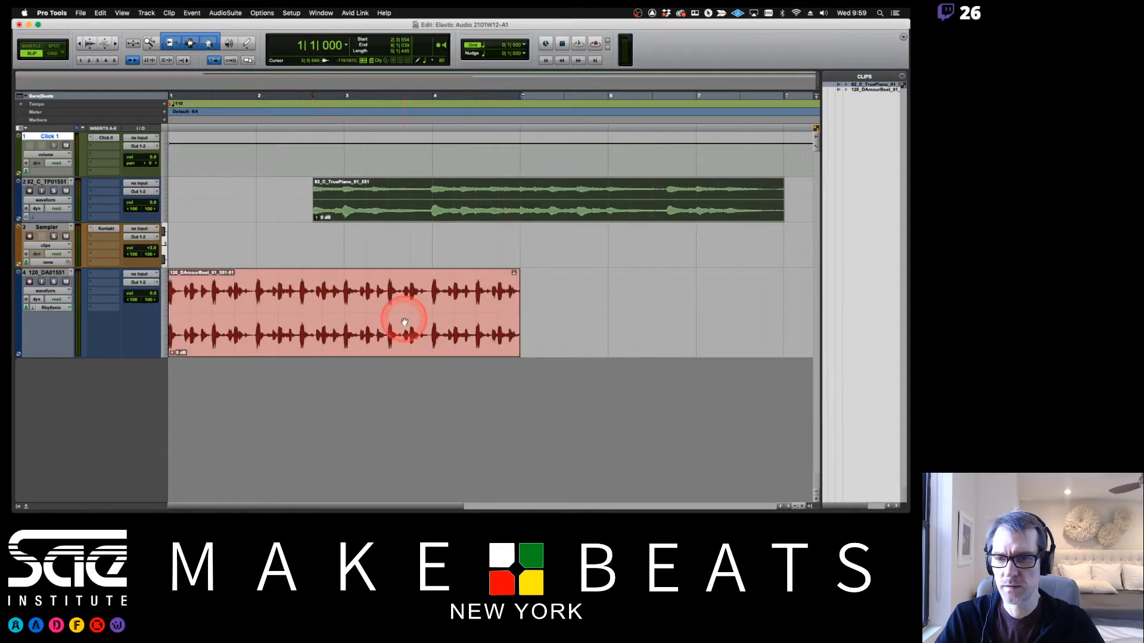
left_click_drag(424, 209, 246, 213)
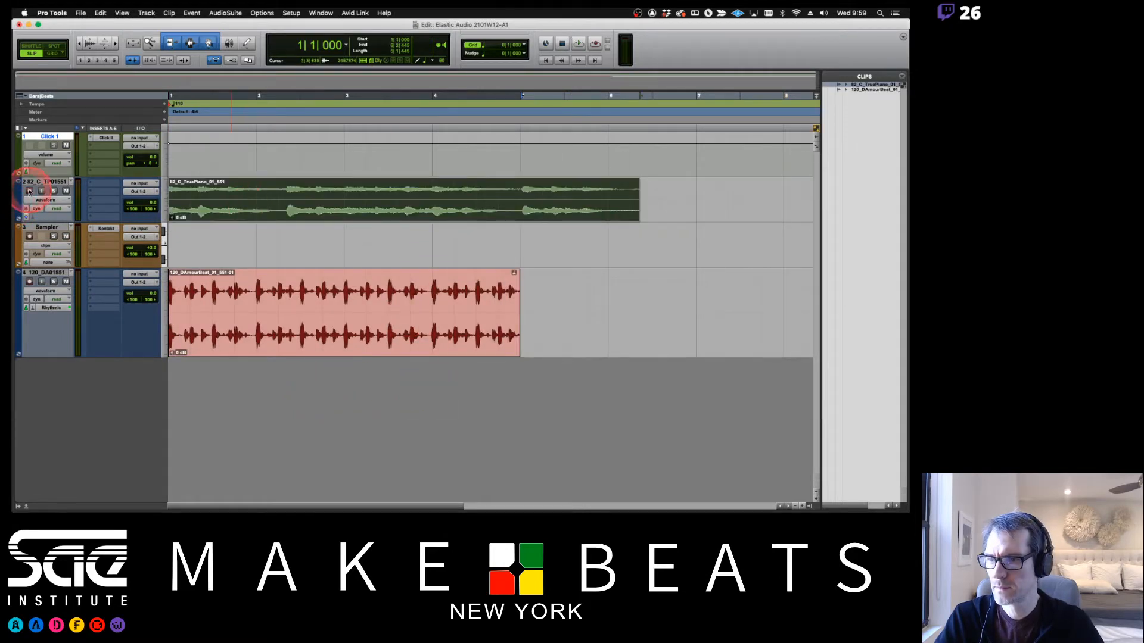
Move the piano track below the drum loop track and lower its volume to -9.2 dB while playing both loops
left_click_drag(28, 182, 22, 405)
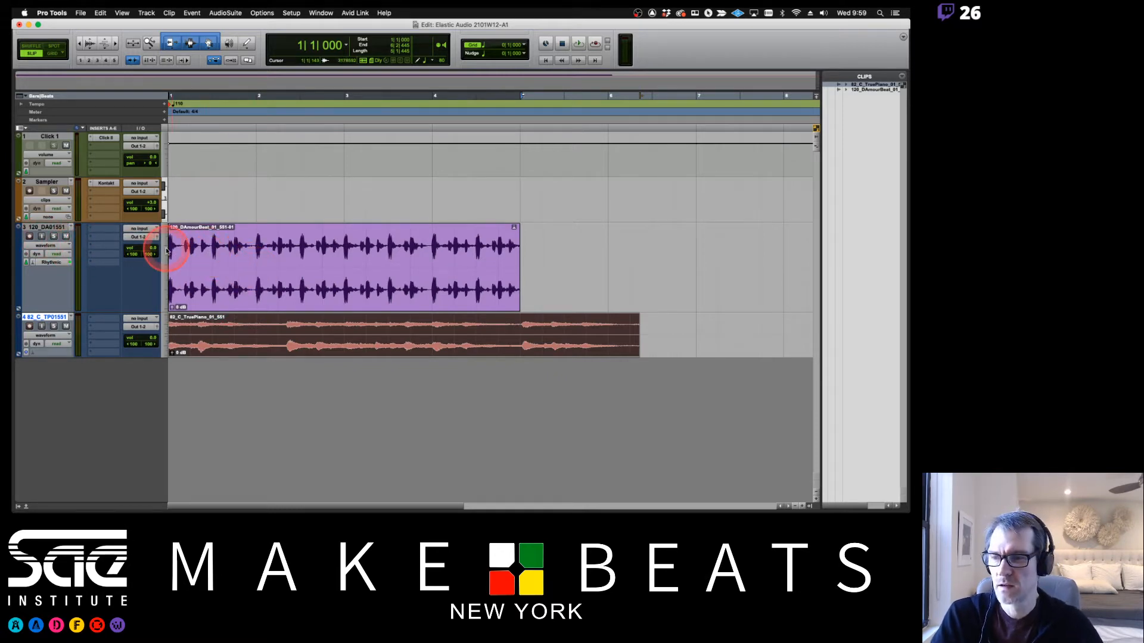
left_click(230, 249)
key("space")
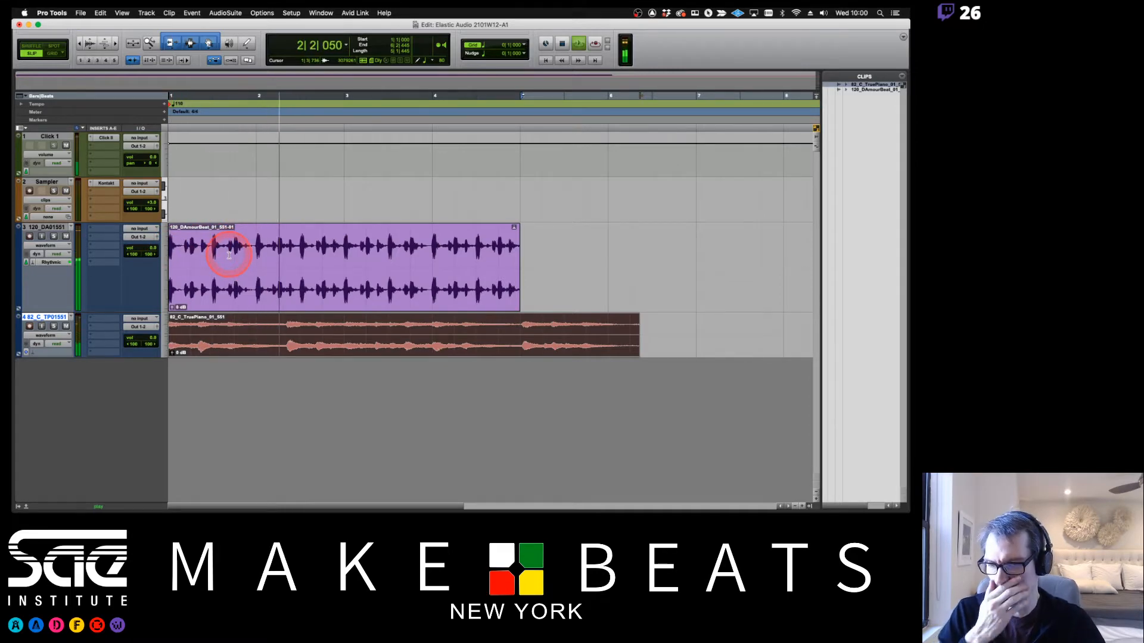
left_click_drag(153, 338, 152, 347)
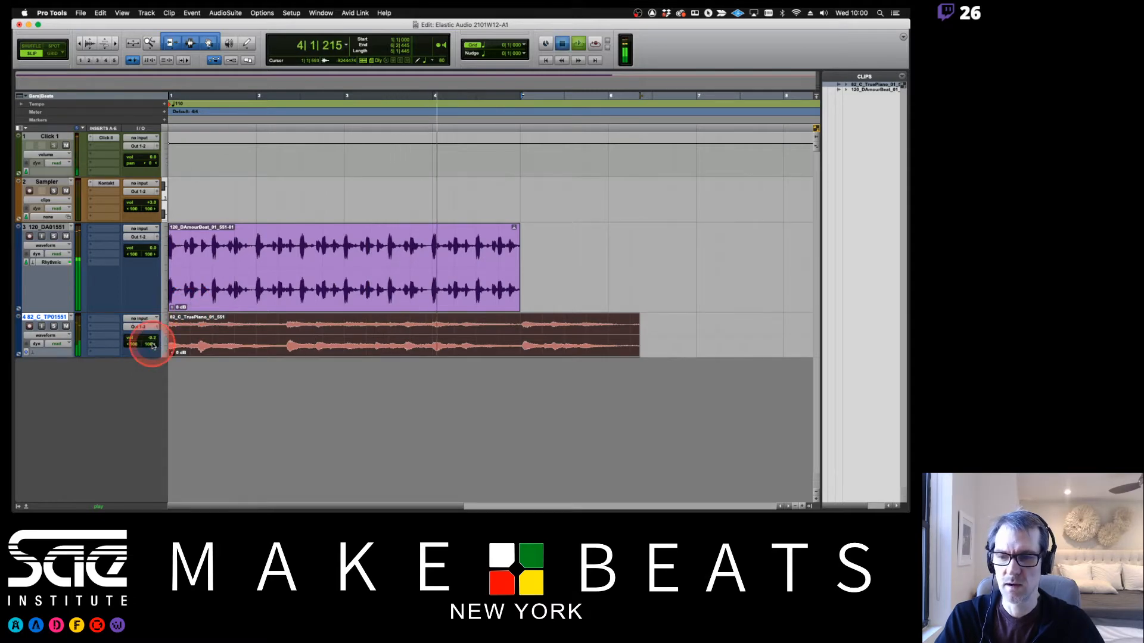
key("space")
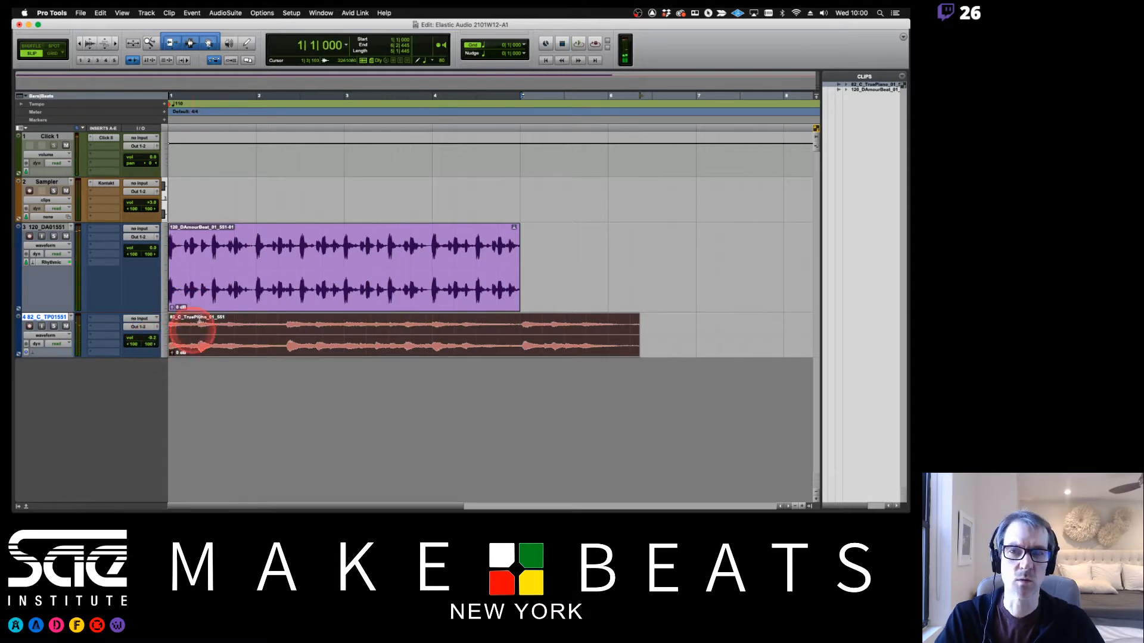
Enlarge the piano track to the drum track's height and give it Polyphonic Elastic Audio with a ticks timebase
left_click(166, 335)
left_click(179, 356)
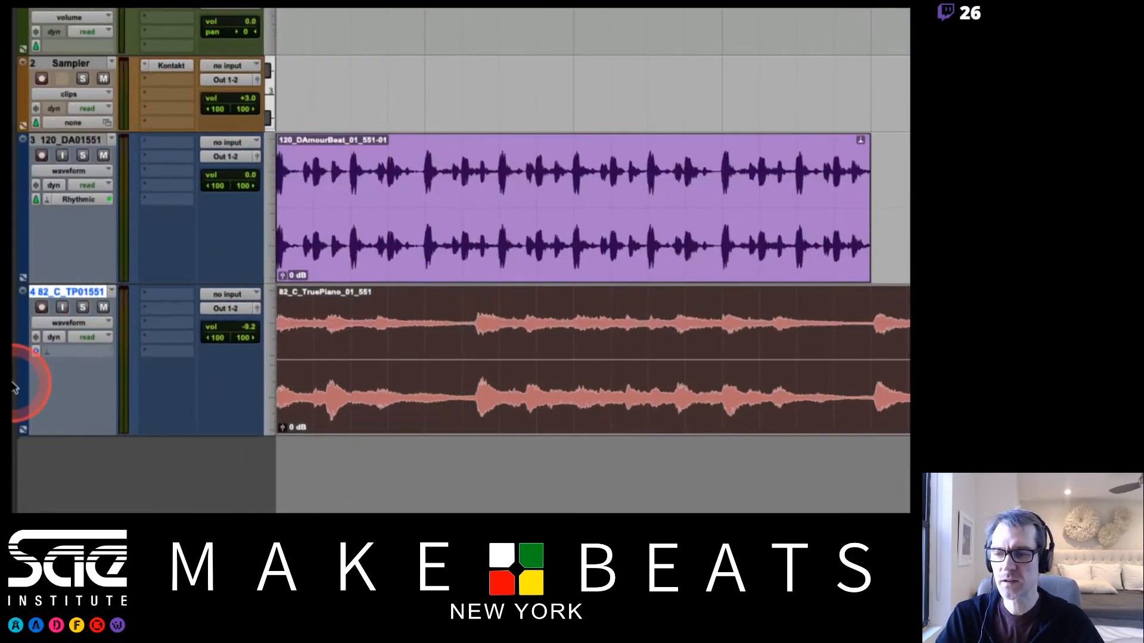
left_click(45, 354)
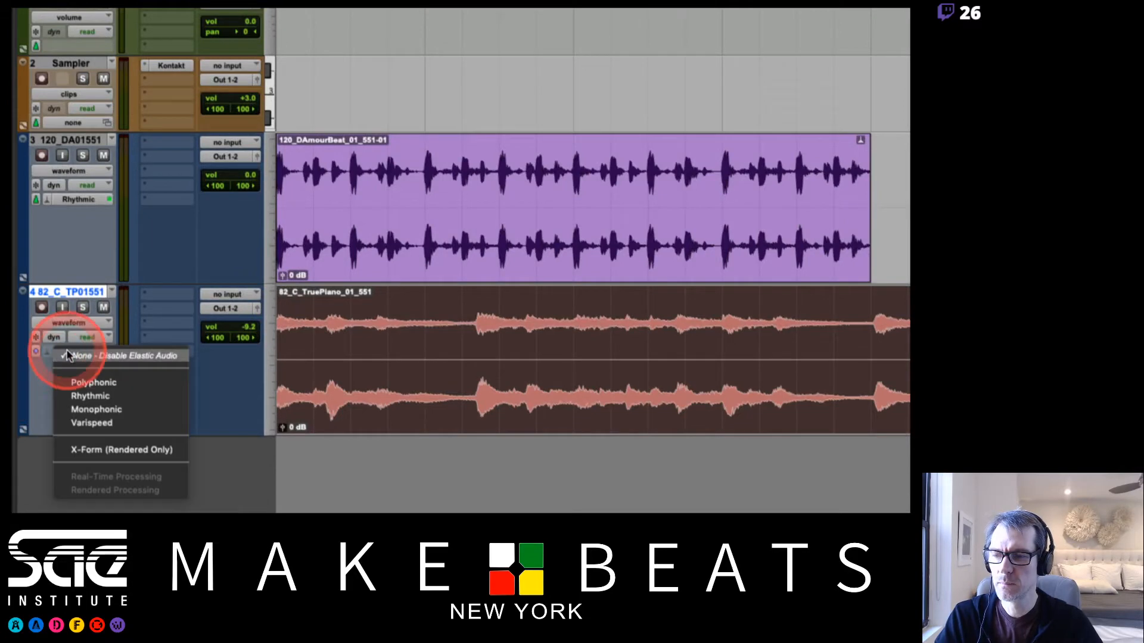
left_click(92, 382)
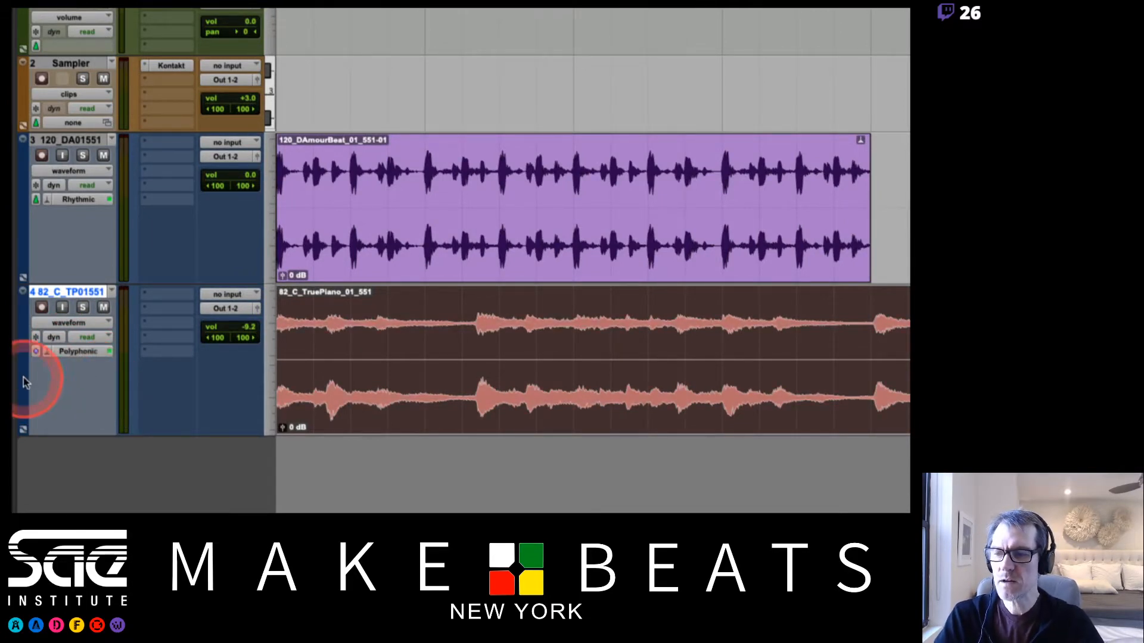
left_click(36, 351)
left_click(55, 369)
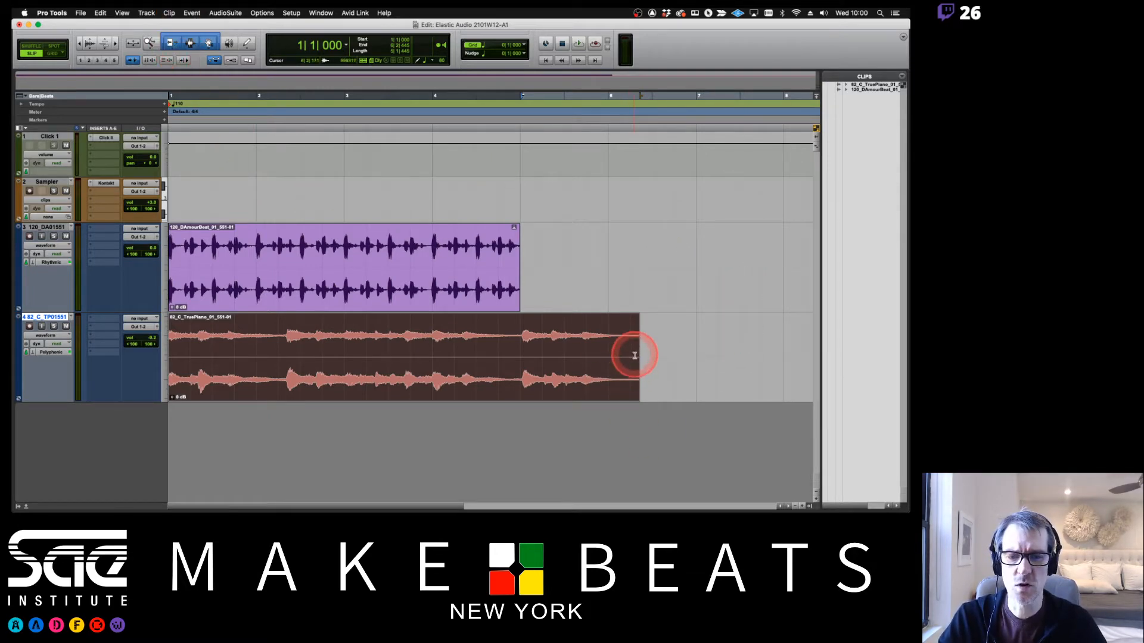
Trim the piano clip's end to bar 5, play both loops, and restore the clip's full length
left_click_drag(637, 362, 519, 370)
key("space")
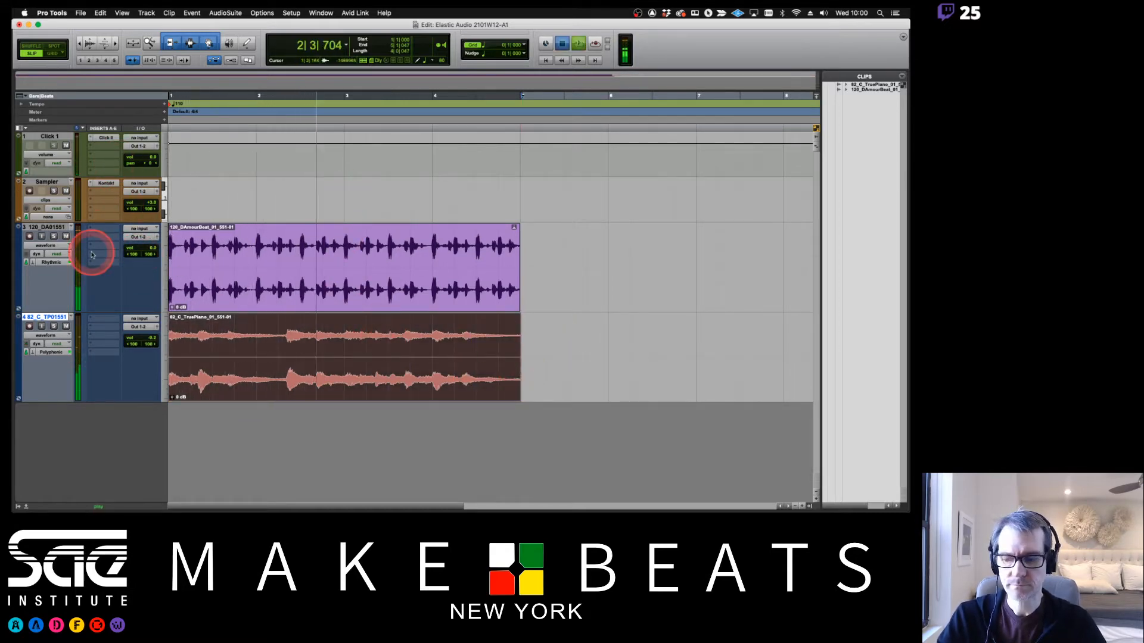
key("space")
left_click_drag(516, 350, 691, 346)
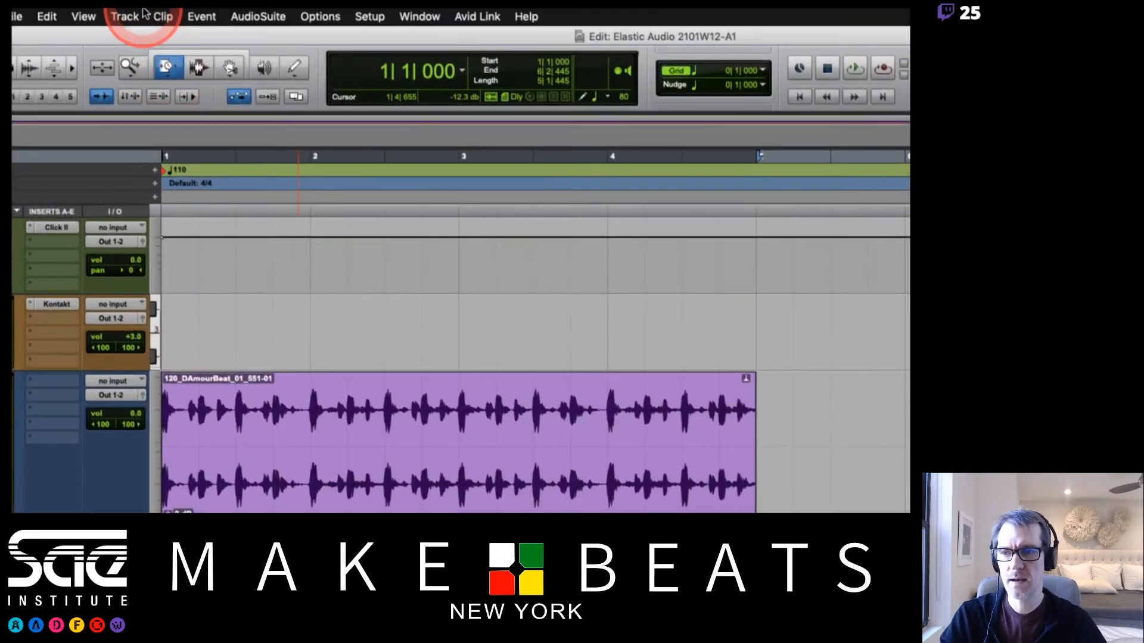
Set the Trim tool to Standard mode and try it on the end of the drum clip
left_click(166, 75)
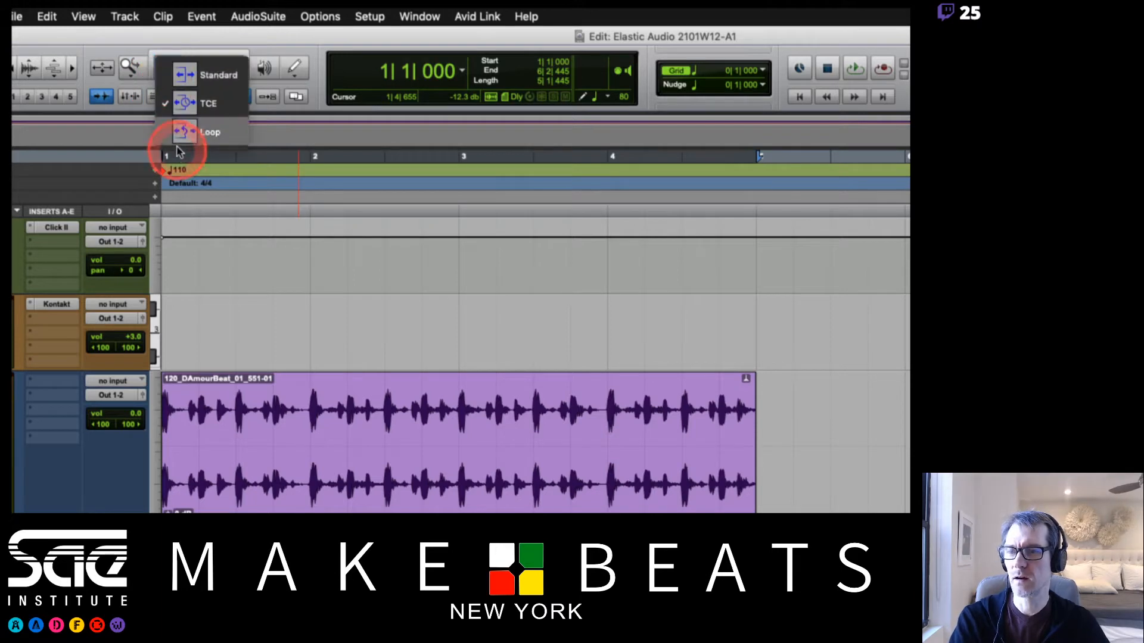
left_click(179, 72)
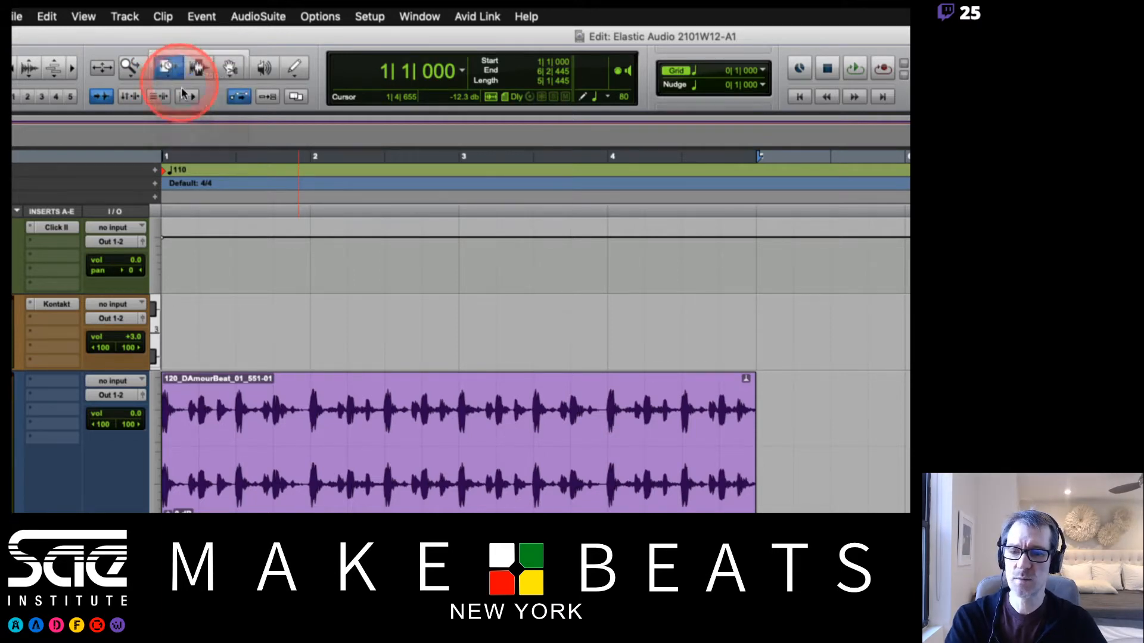
mouse_move(749, 424)
left_mouse_down()
mouse_move(510, 447)
mouse_move(766, 429)
left_mouse_up()
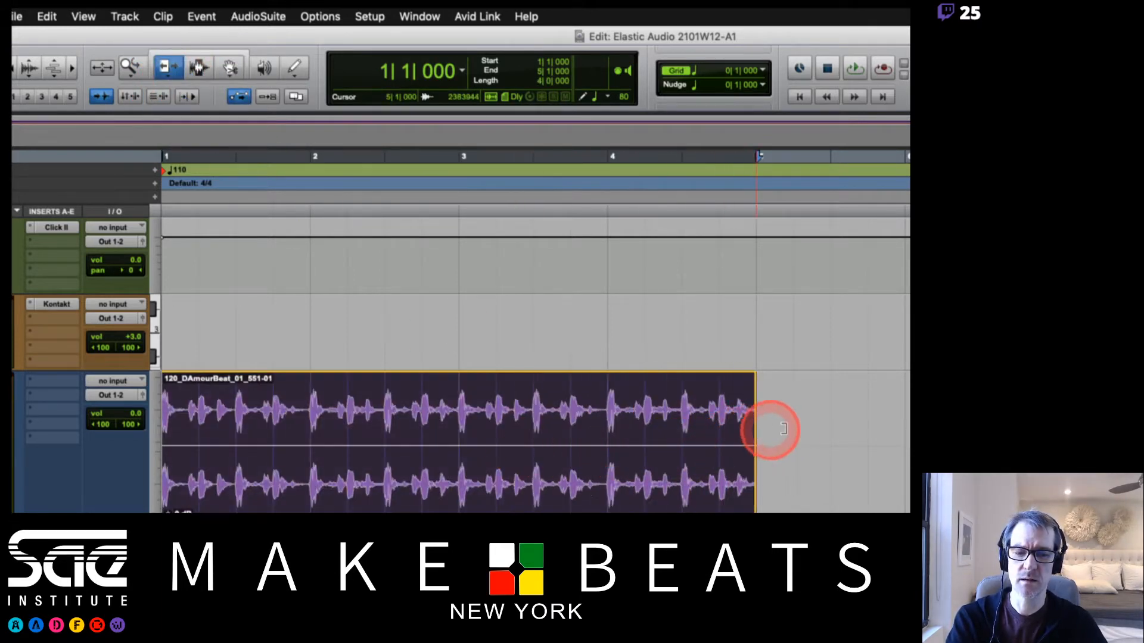
Set the Trim tool to TCE mode and time-compress the piano clip to end at bar 5
left_click(181, 79)
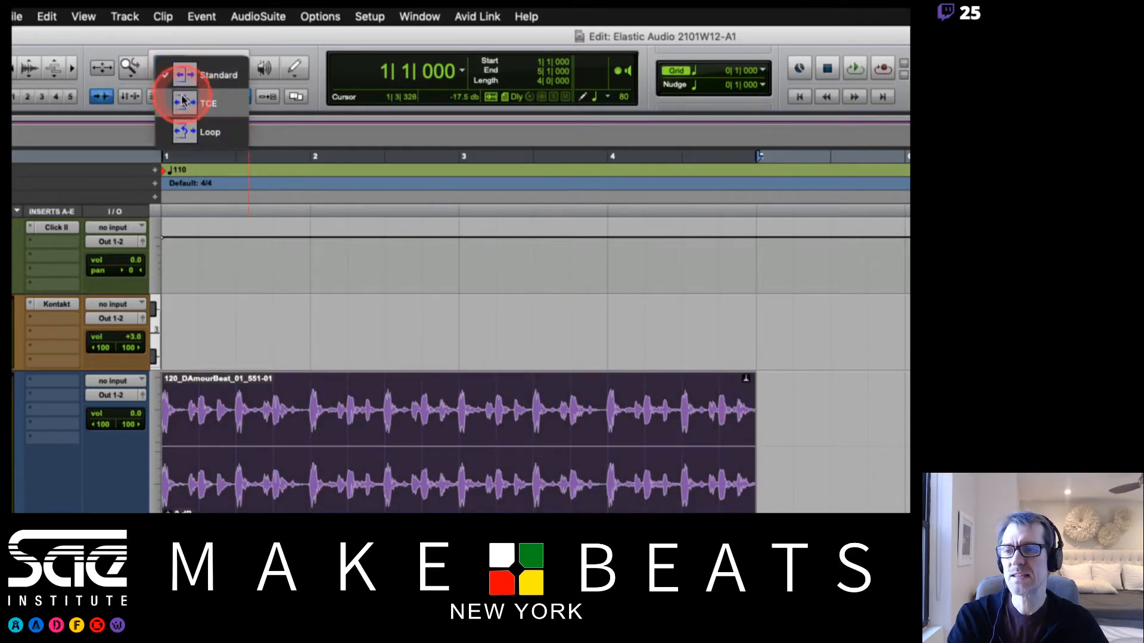
left_click(179, 106)
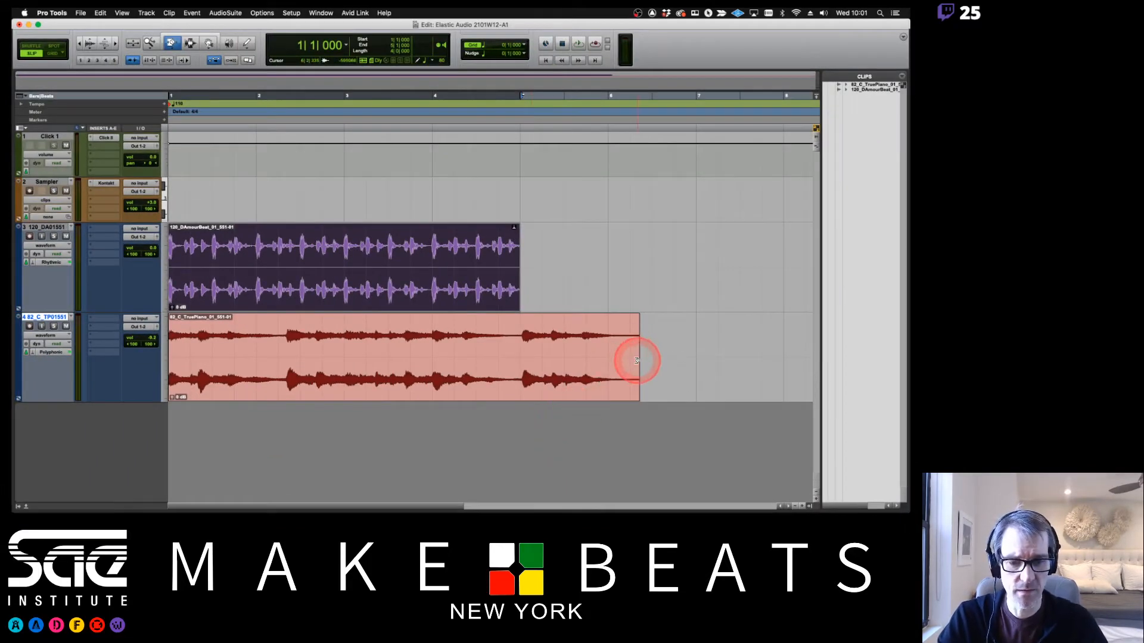
left_click_drag(636, 360, 525, 349)
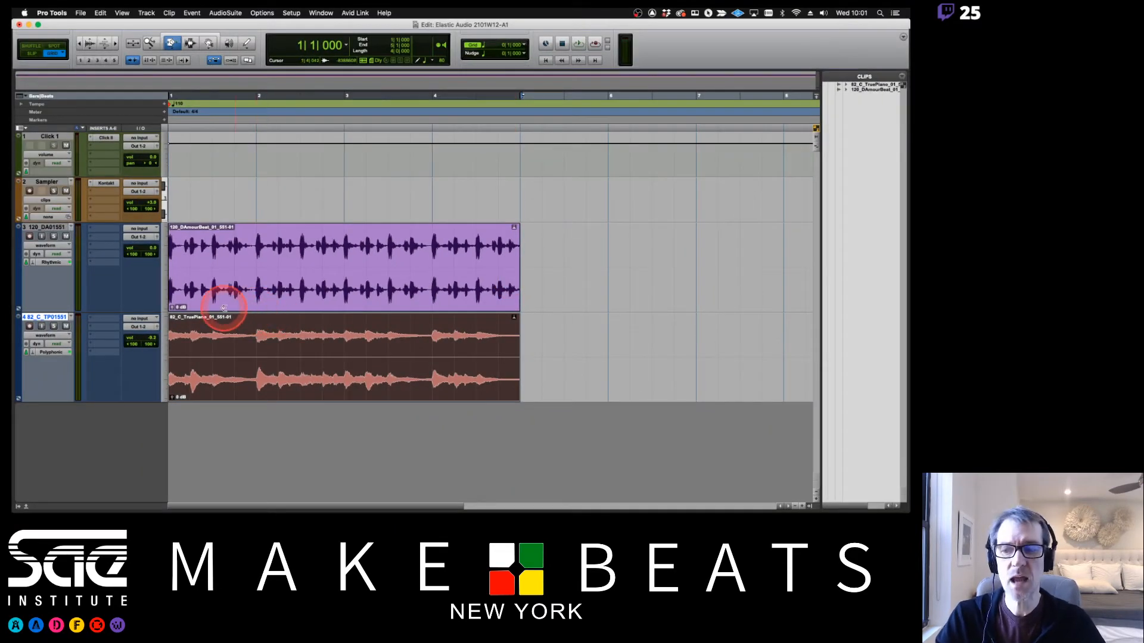
Play the time-compressed piano clip with the drum loop, adjust the piano track's volume, and stop playback
key("space")
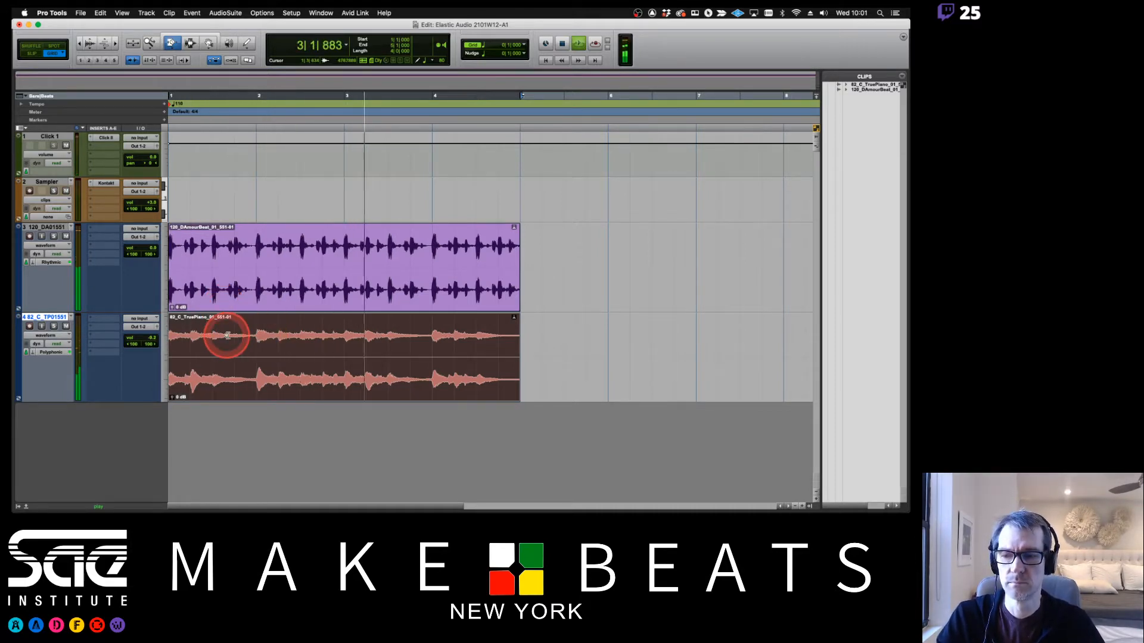
left_click_drag(142, 336, 149, 338)
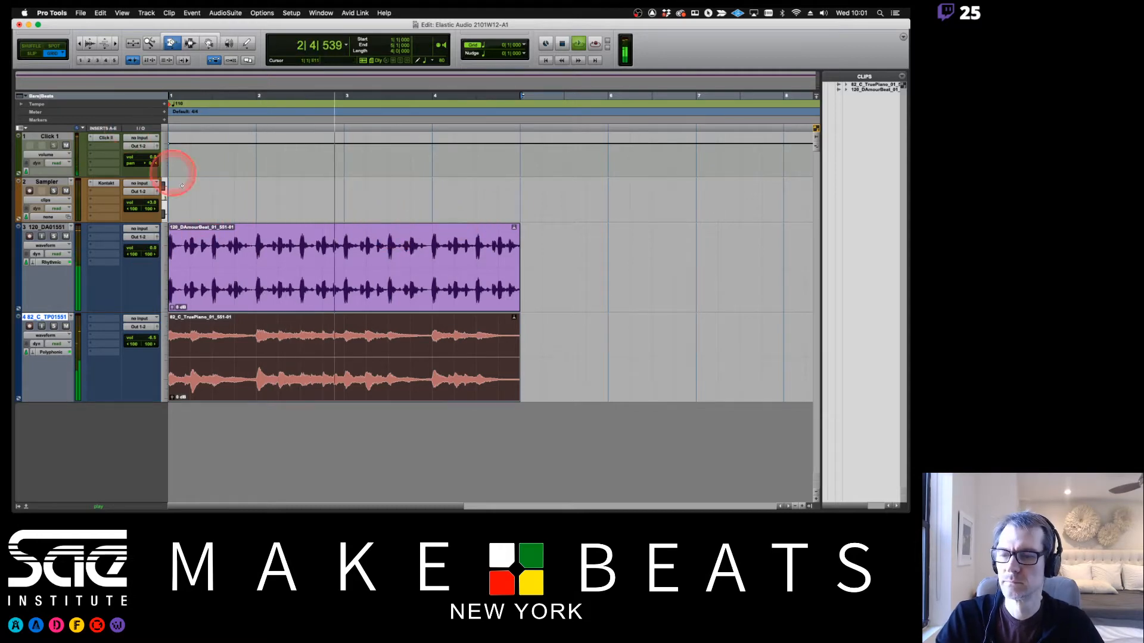
key("space")
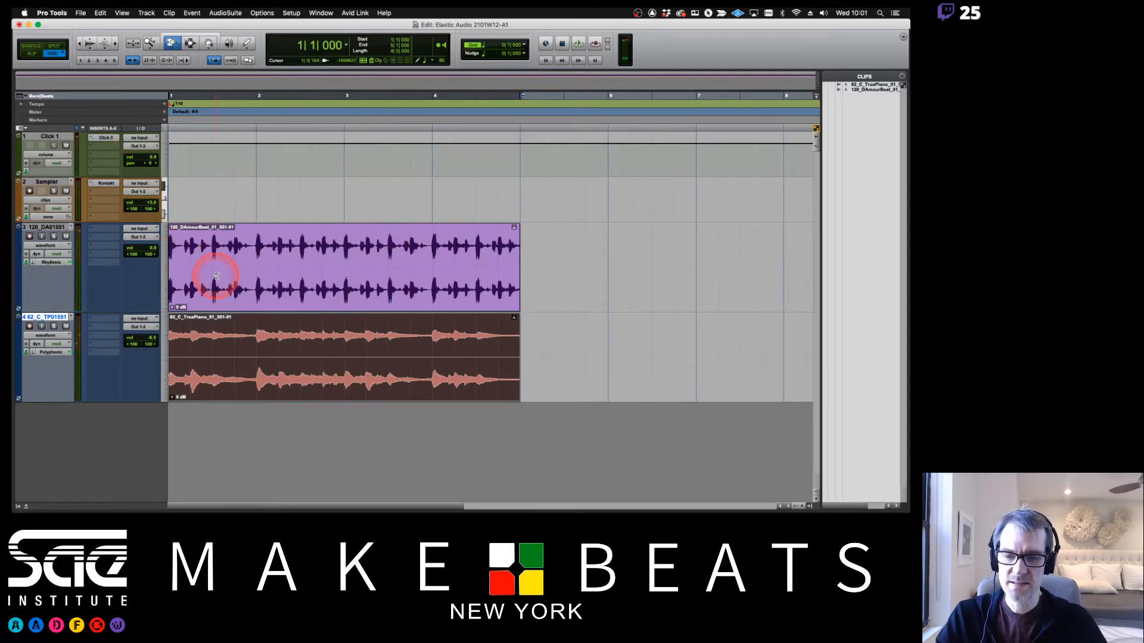
Undo the piano clip's time compression and play both loops for comparison
key("super+z")
key("space")
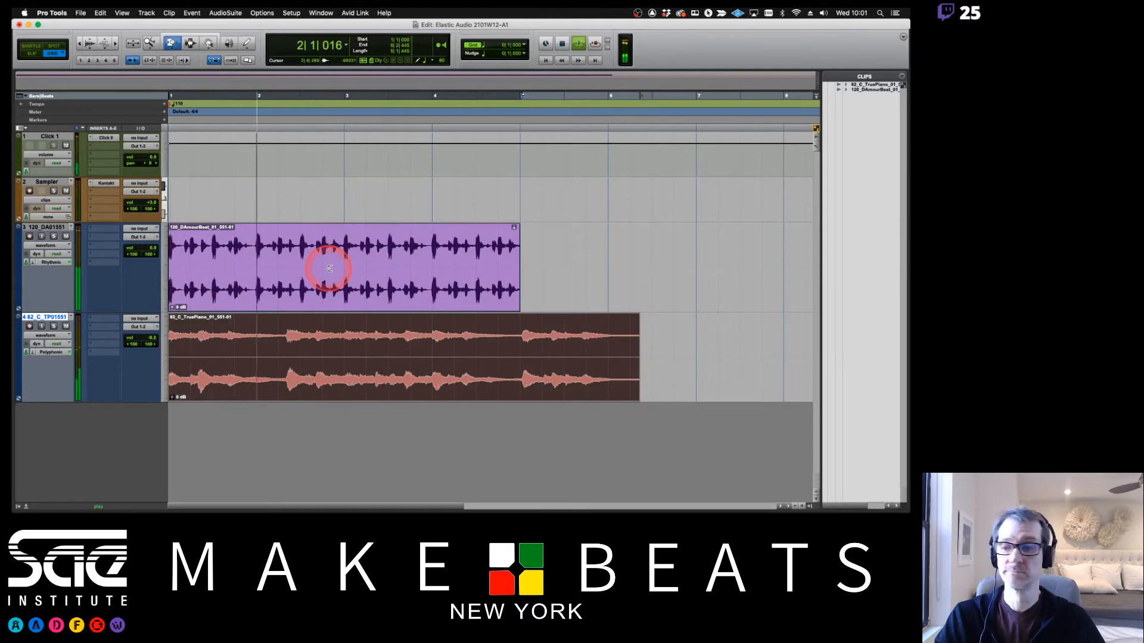
key("space")
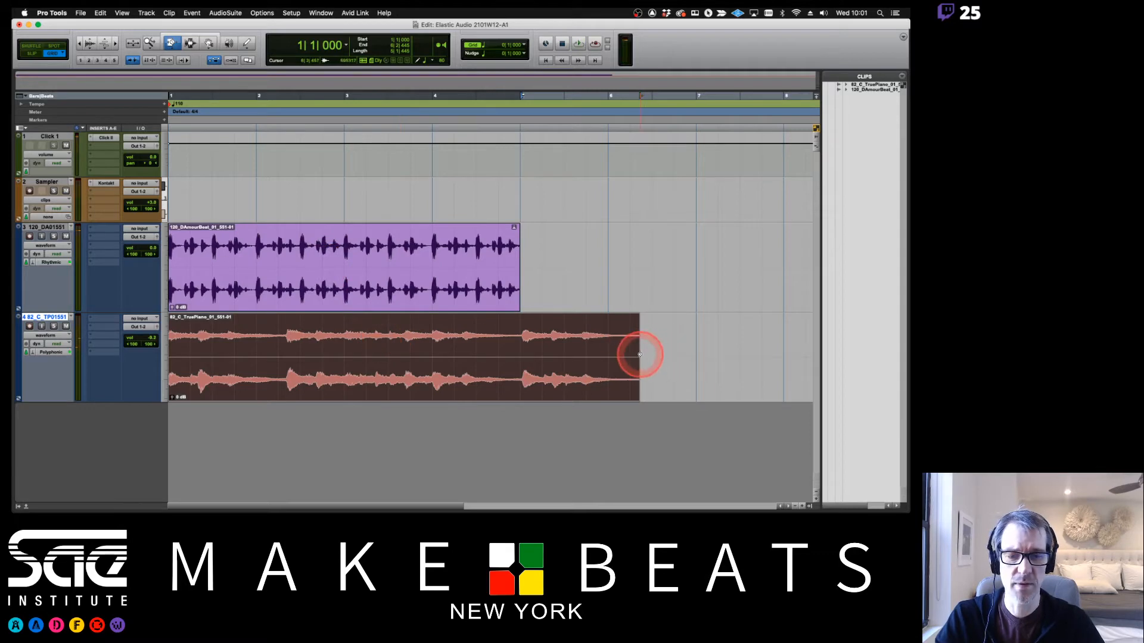
Time-compress the piano clip again so it ends with the drum clip at bar 5, and activate the Smart Tool
left_click_drag(636, 358, 523, 366)
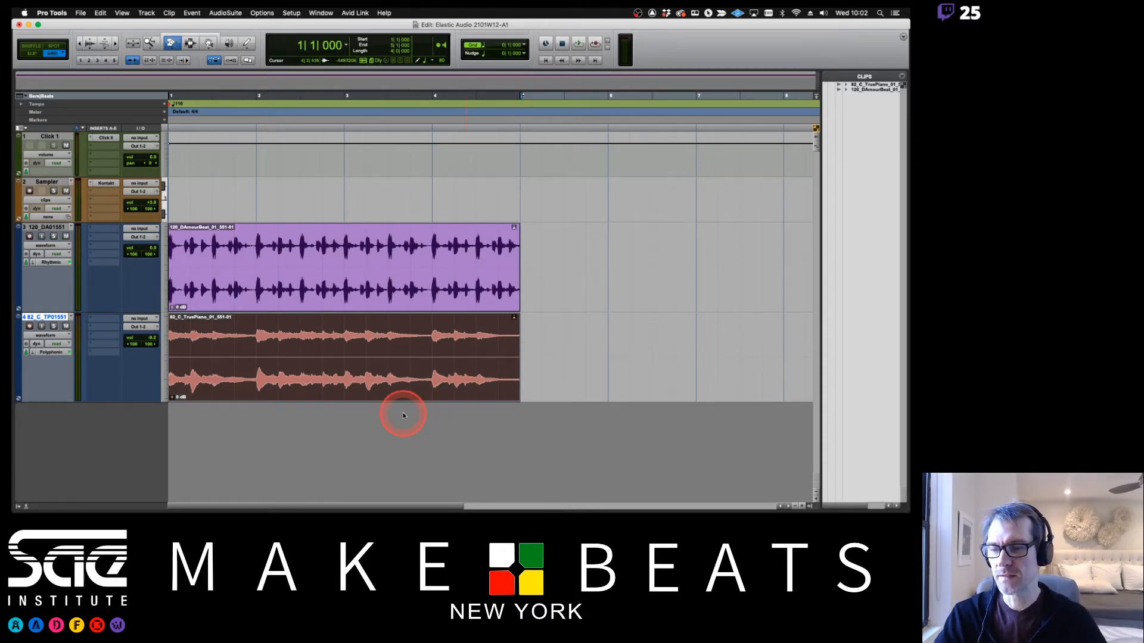
key("super+7")
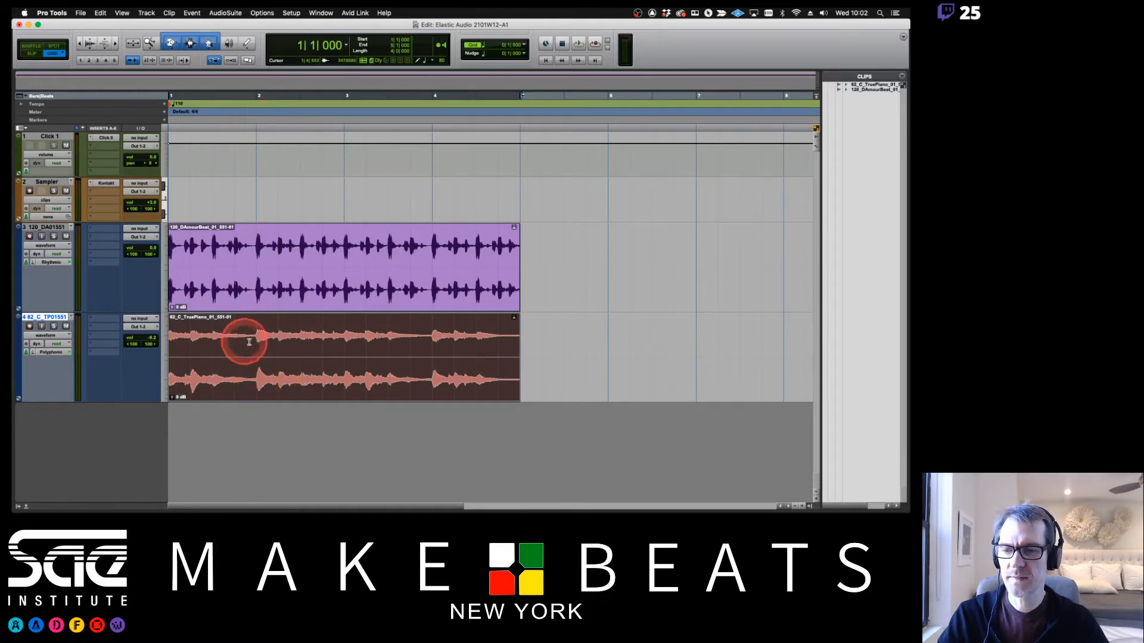
Open the piano clip's Elastic Properties and set its pitch shift to +7 semitones
right_click(232, 377)
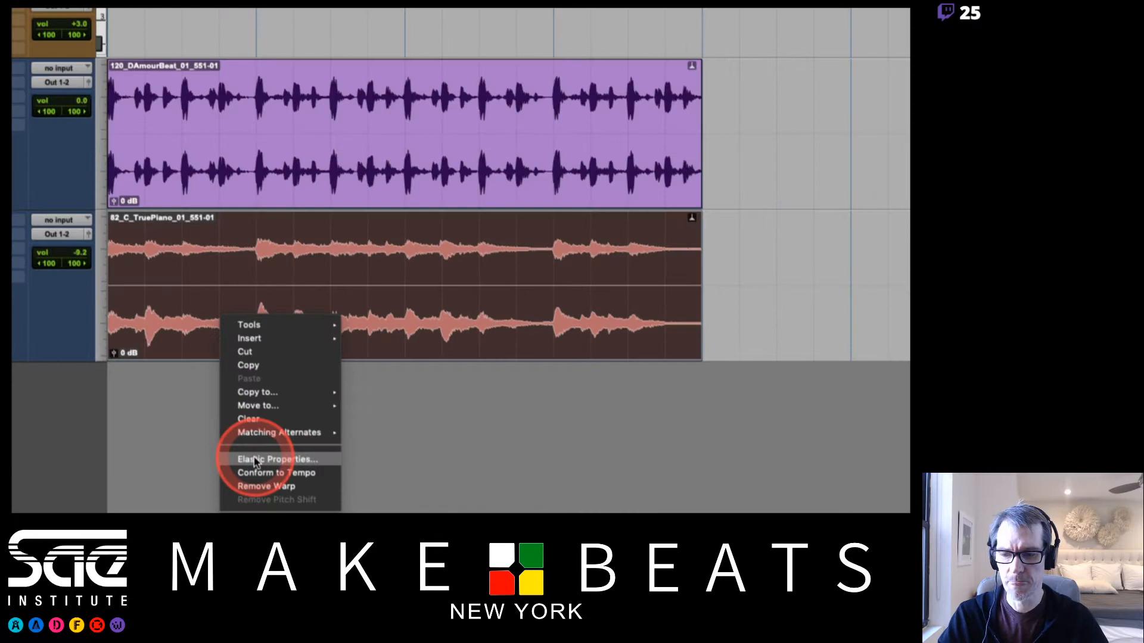
left_click(254, 459)
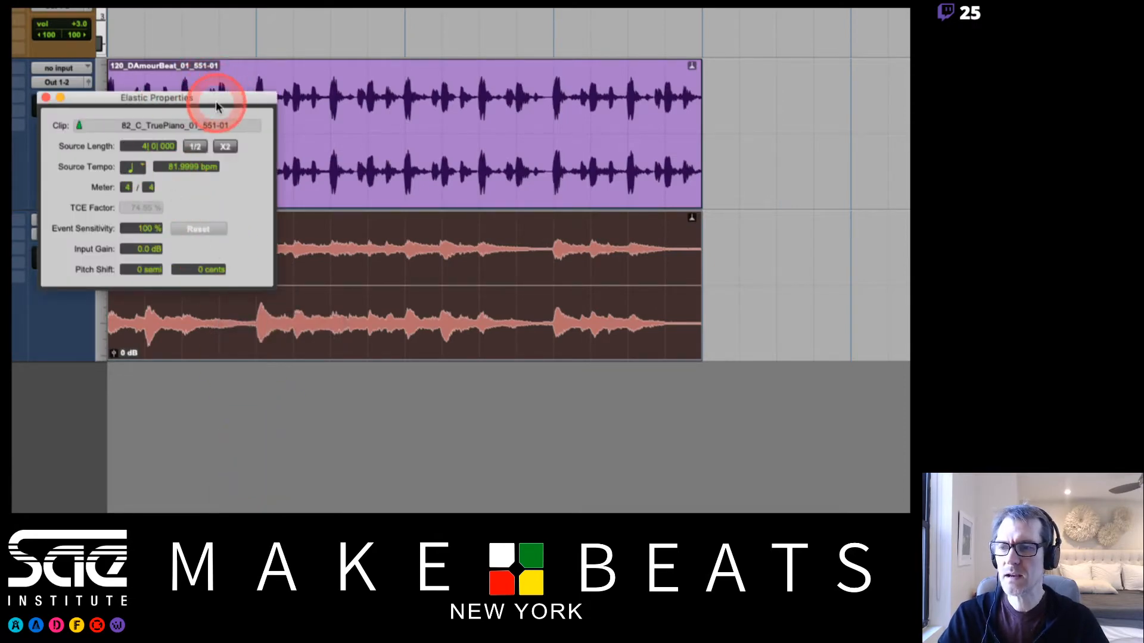
left_click_drag(214, 90, 504, 62)
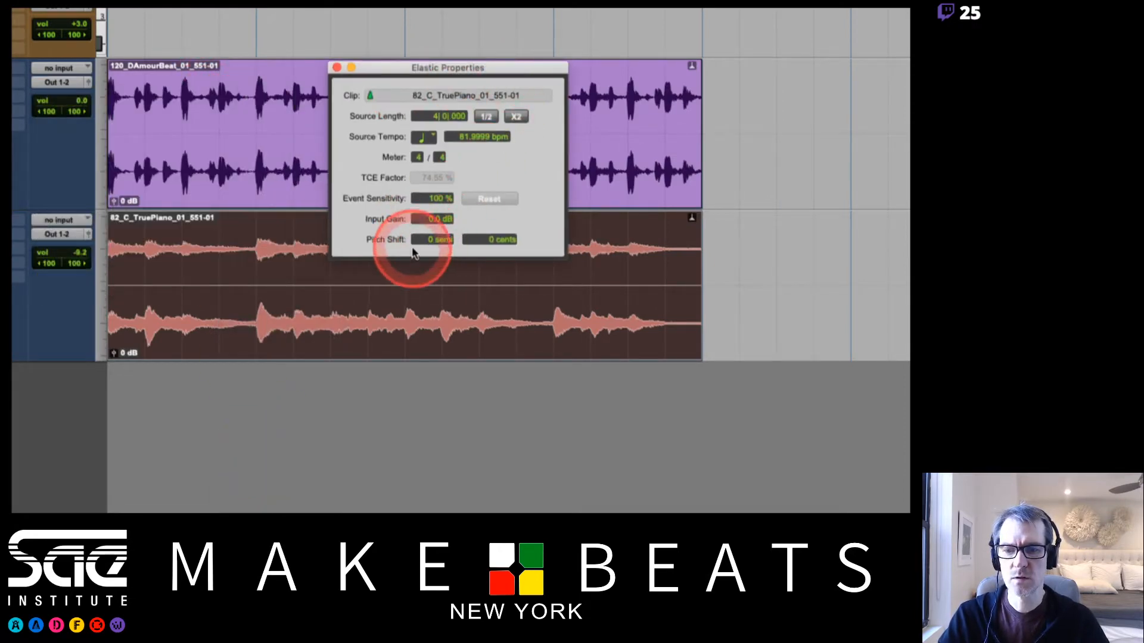
left_click(429, 238)
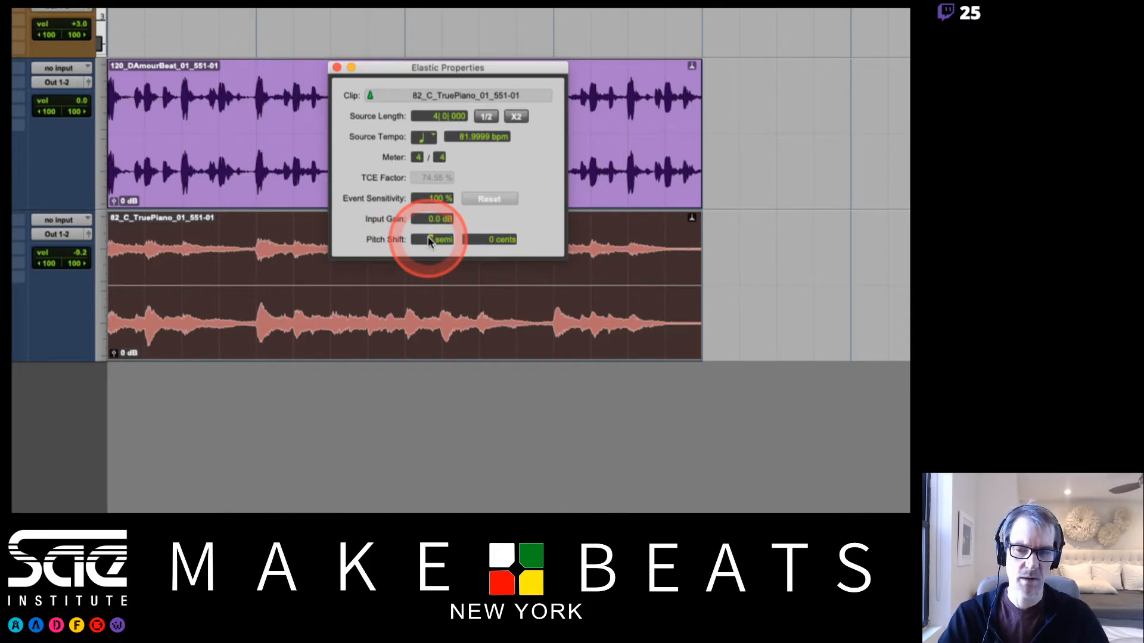
key("Up")
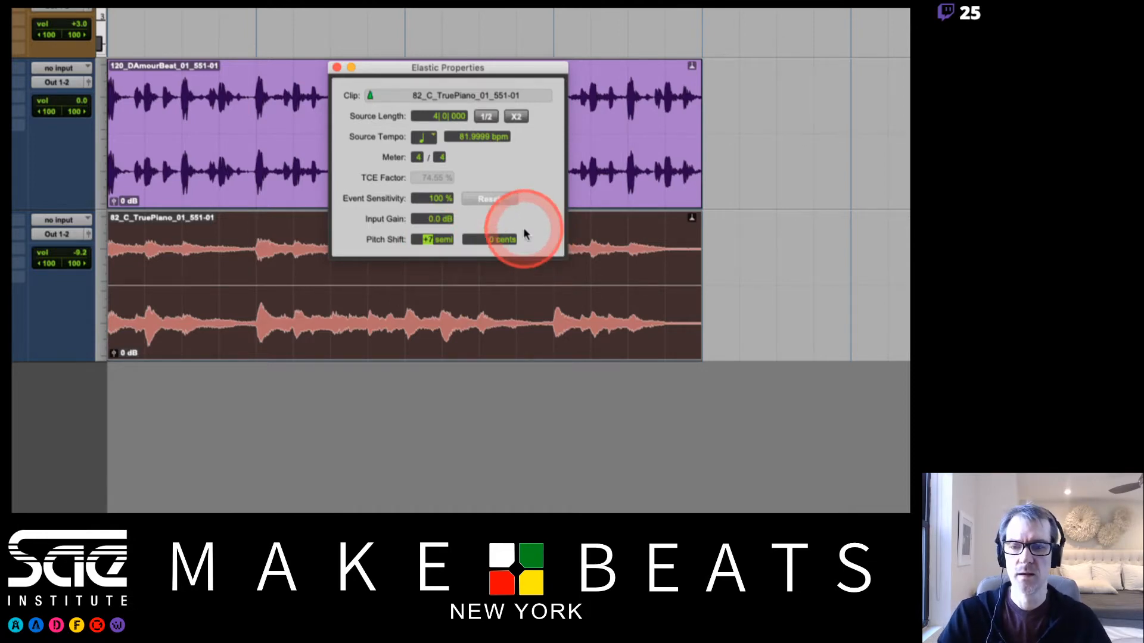
key("Return")
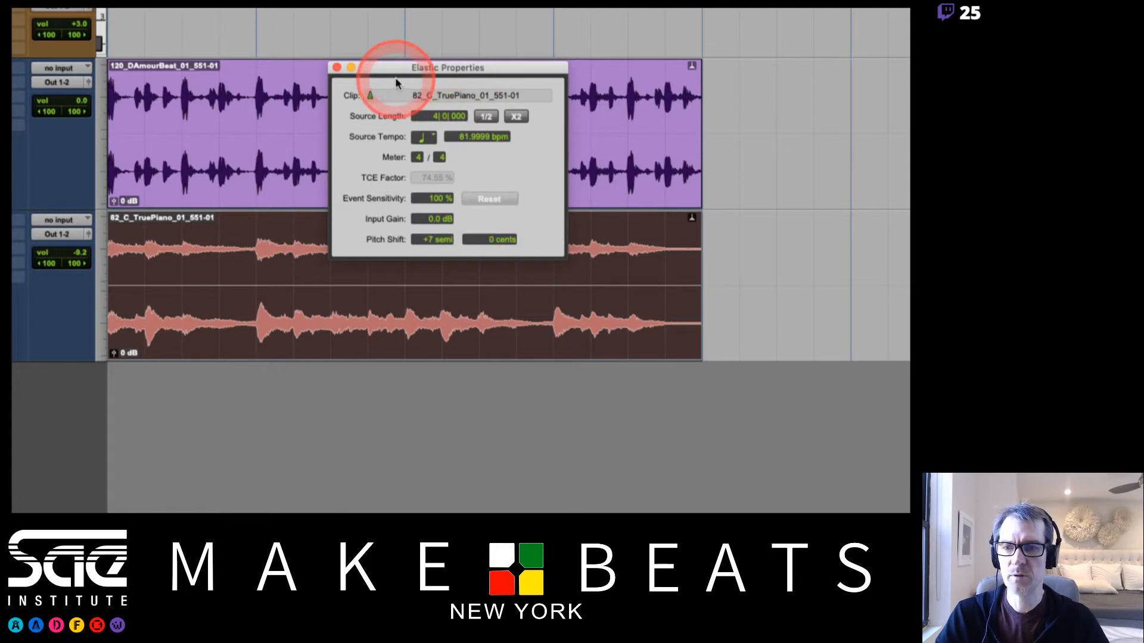
Play the pitch-shifted piano clip, mute the drum loop track during playback, and stop
key("space")
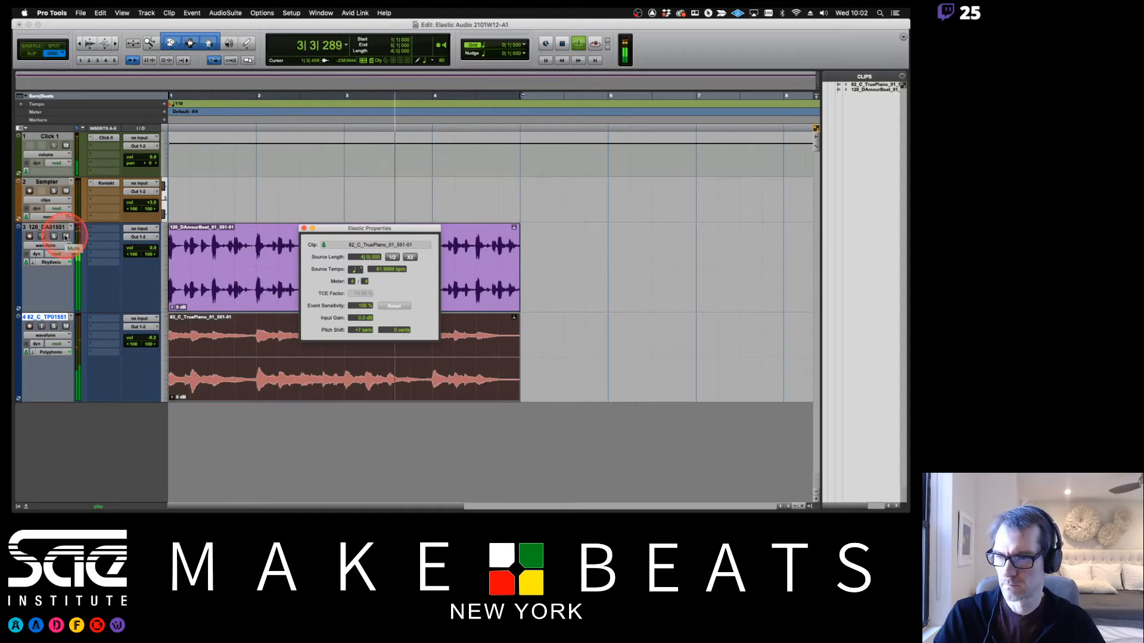
left_click(65, 236)
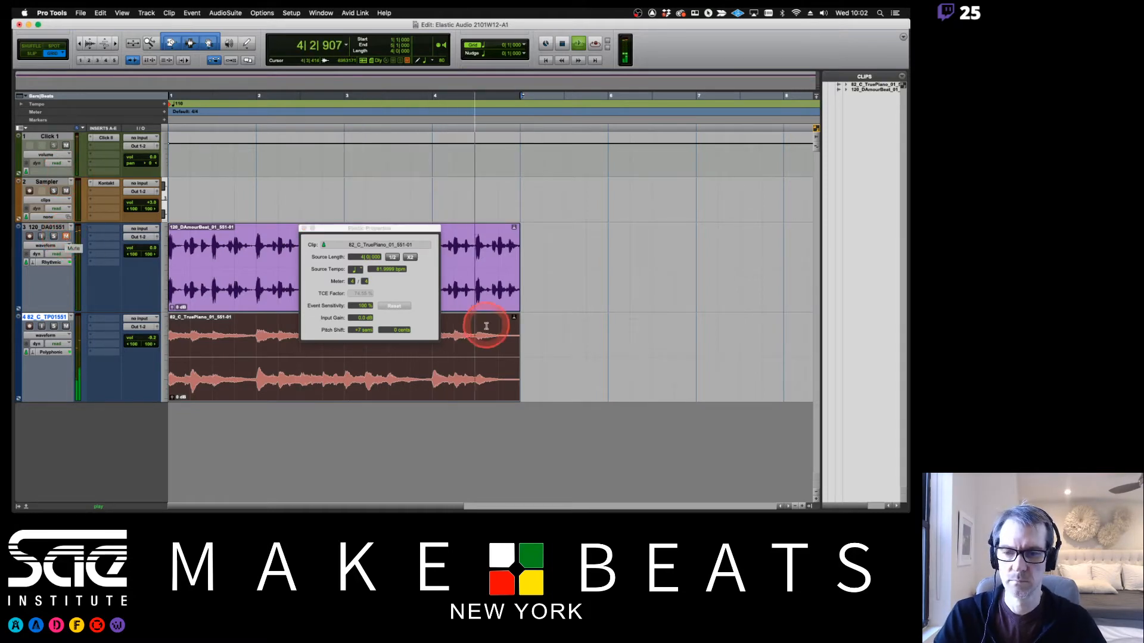
key("space")
Set the piano clip's pitch shift to +12 semitones and play it
left_click(358, 331)
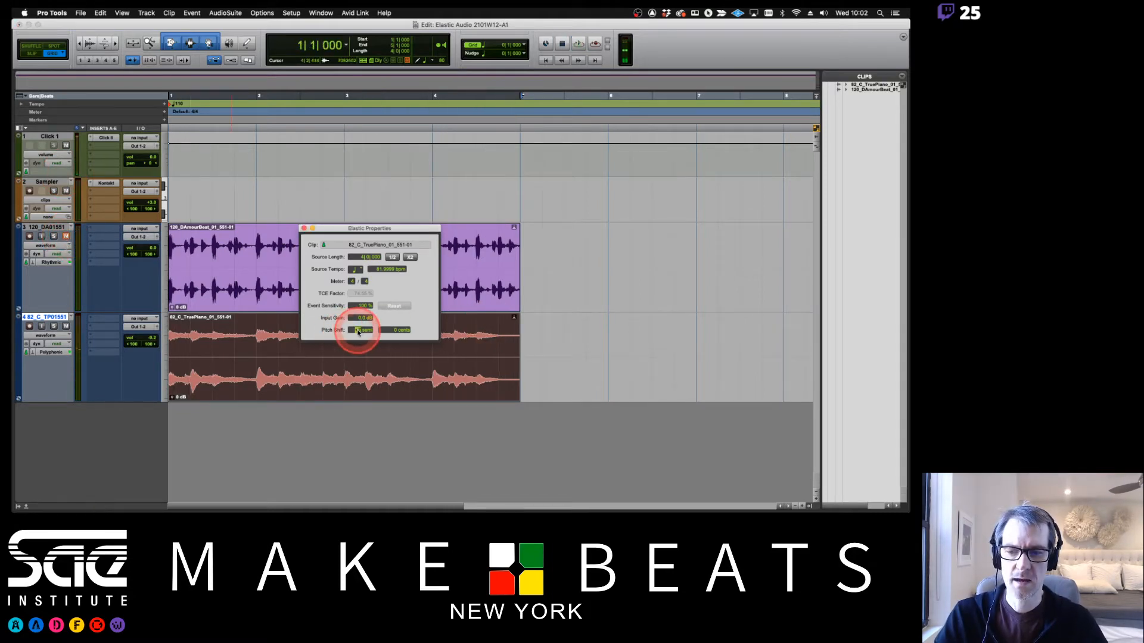
key("Return")
key("space")
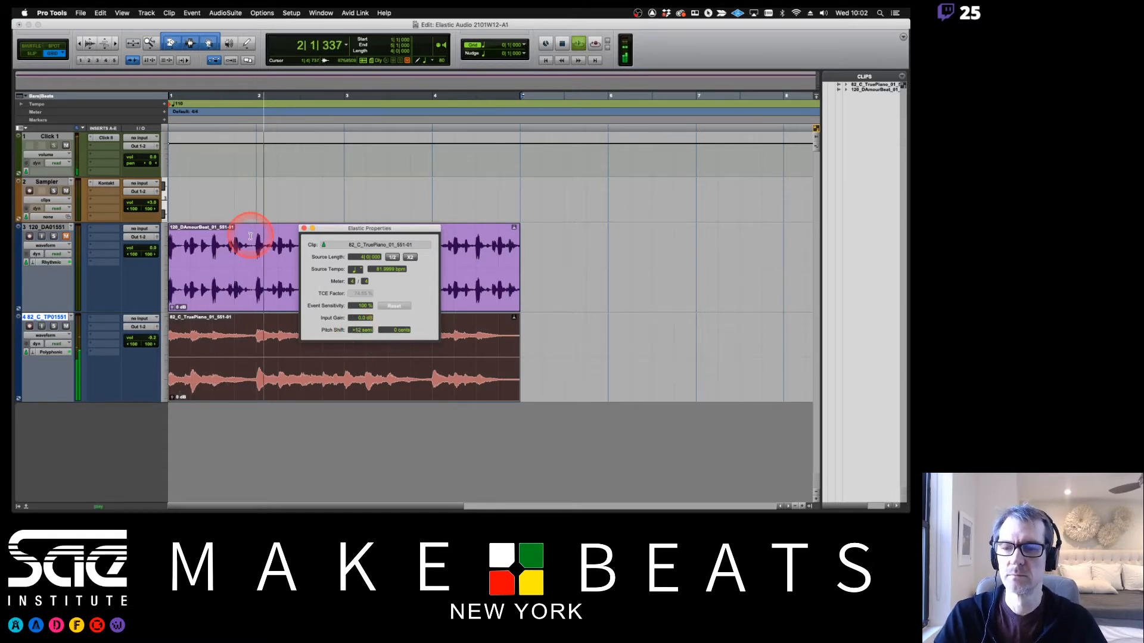
Move the Elastic Properties window aside and unmute the drum loop track during playback
left_click_drag(327, 230, 500, 217)
left_click(66, 237)
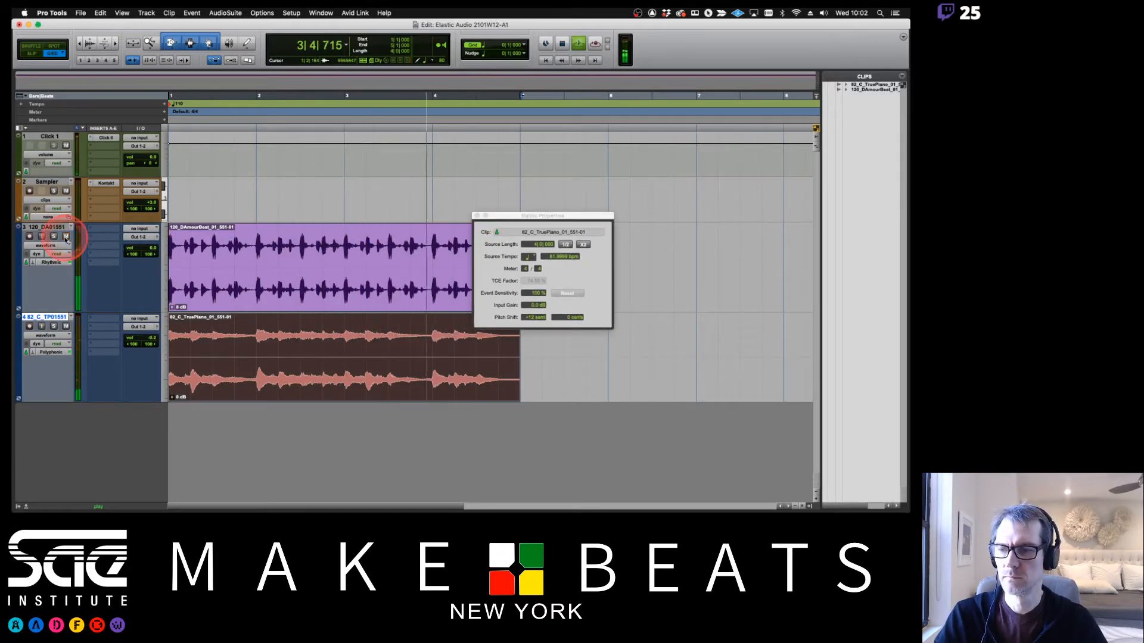
left_click(271, 386)
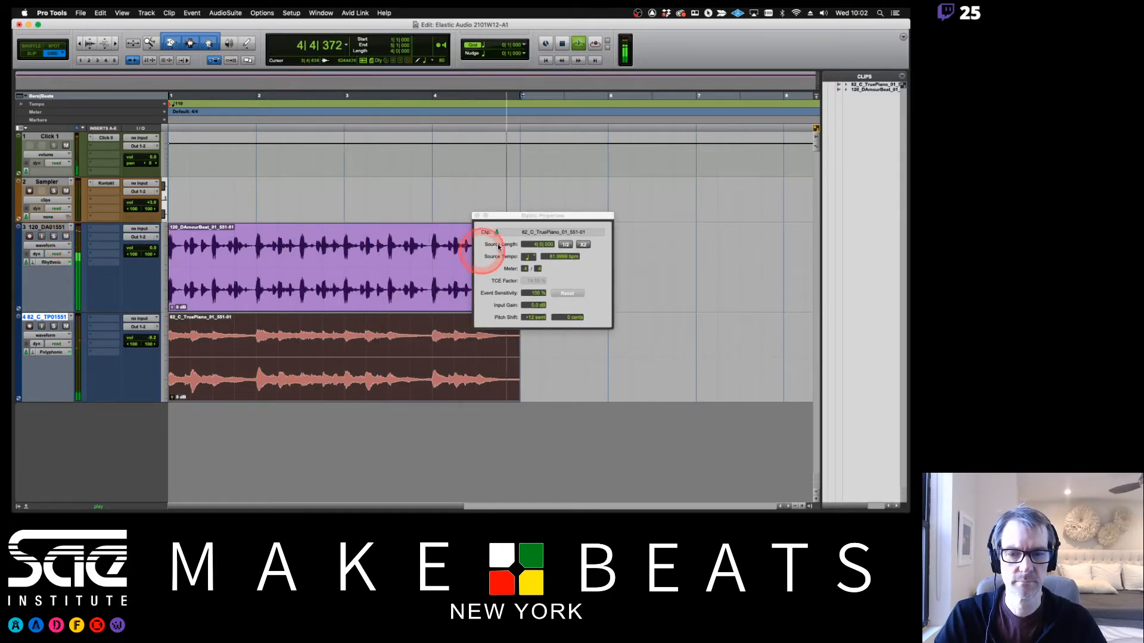
Set the piano clip's pitch shift to a negative semitone value and restart playback from the beginning
left_click(528, 318)
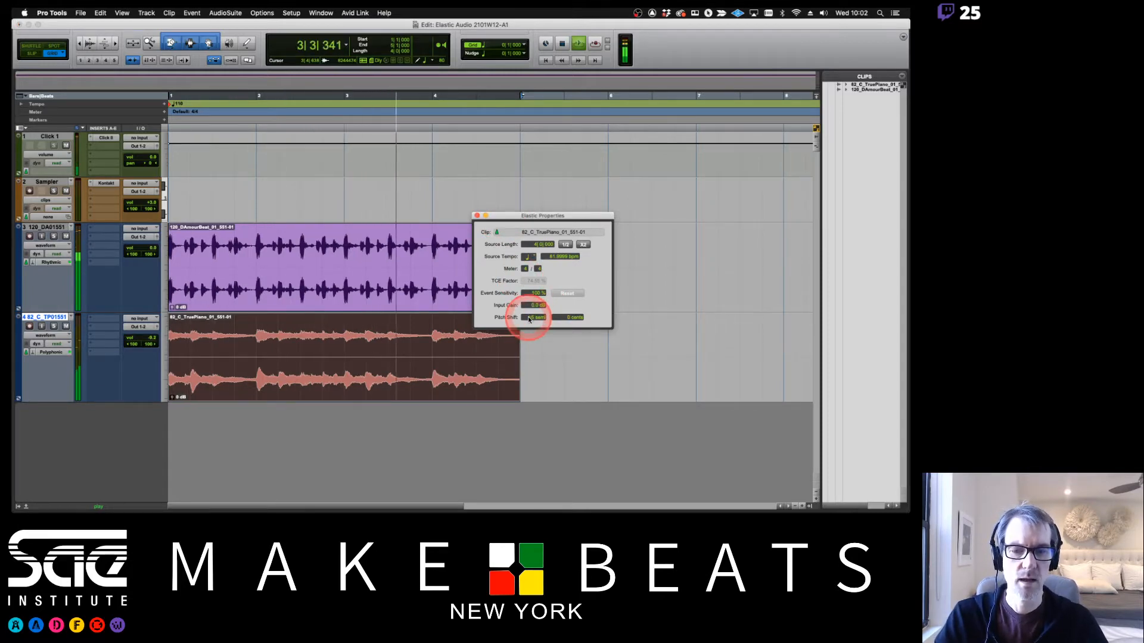
key("space")
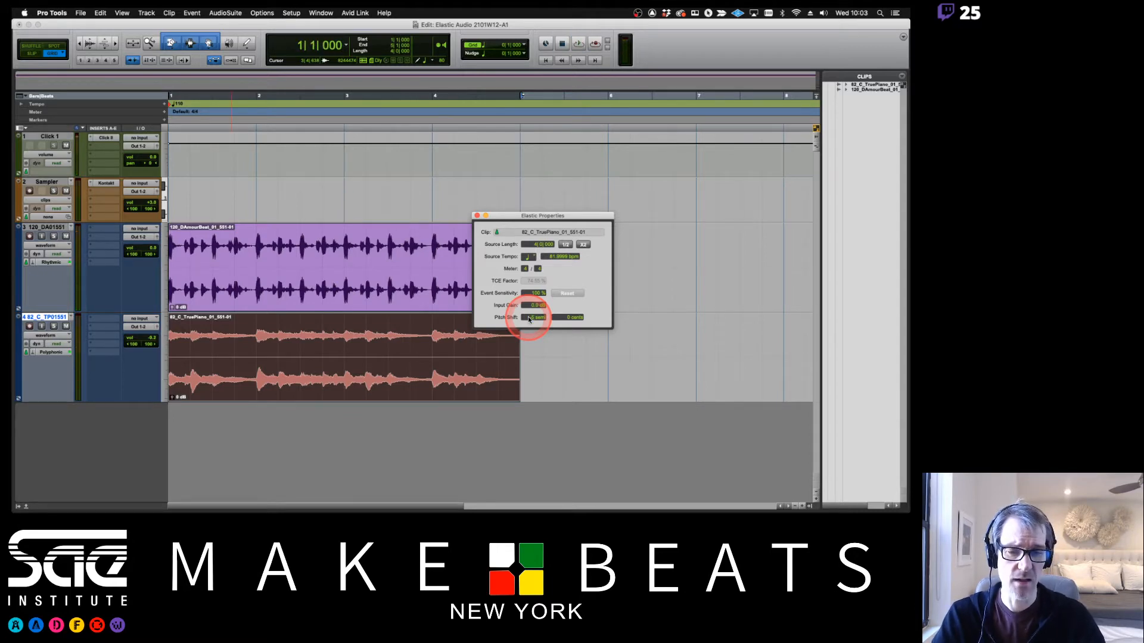
key("space")
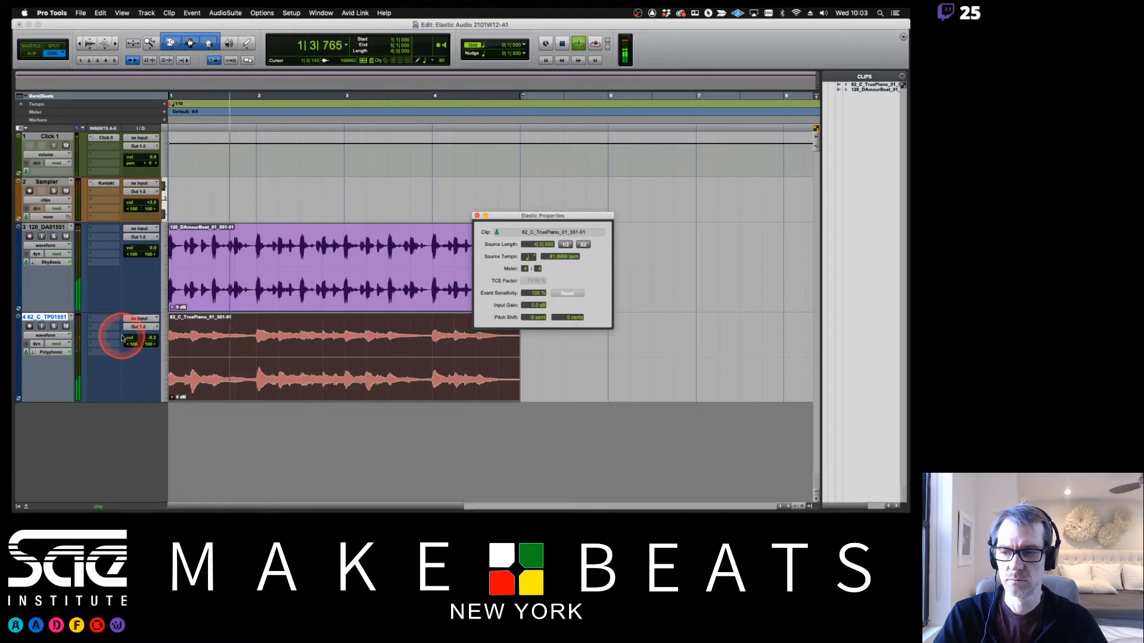
Raise the piano track's volume to -4.6 dB during playback and mute the drum loop track
left_click(150, 339)
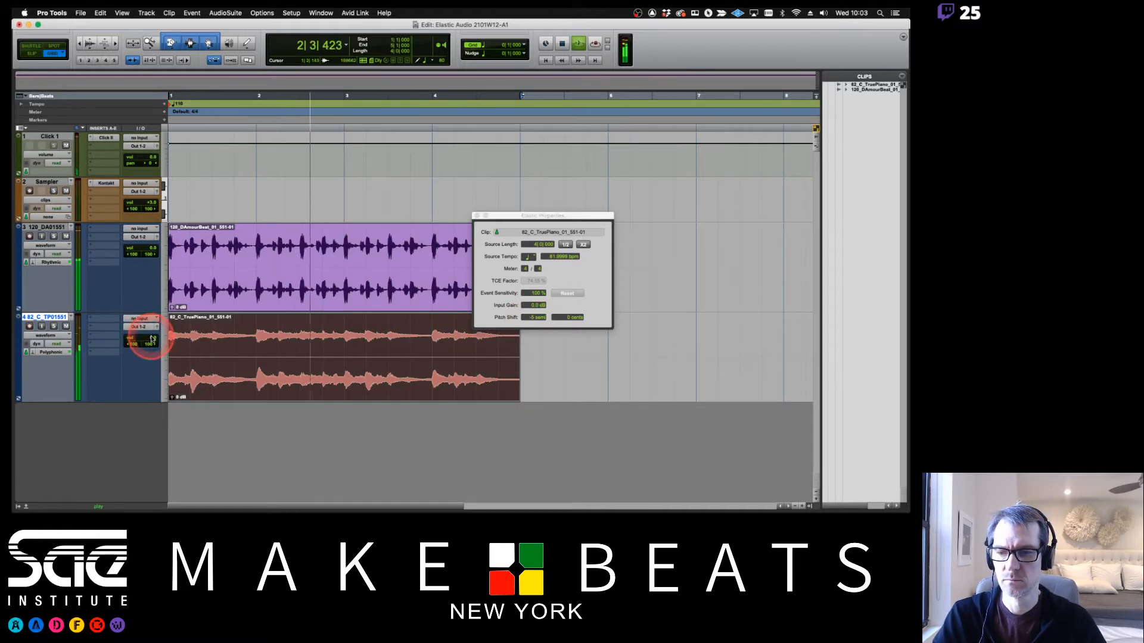
left_click_drag(151, 339, 151, 348)
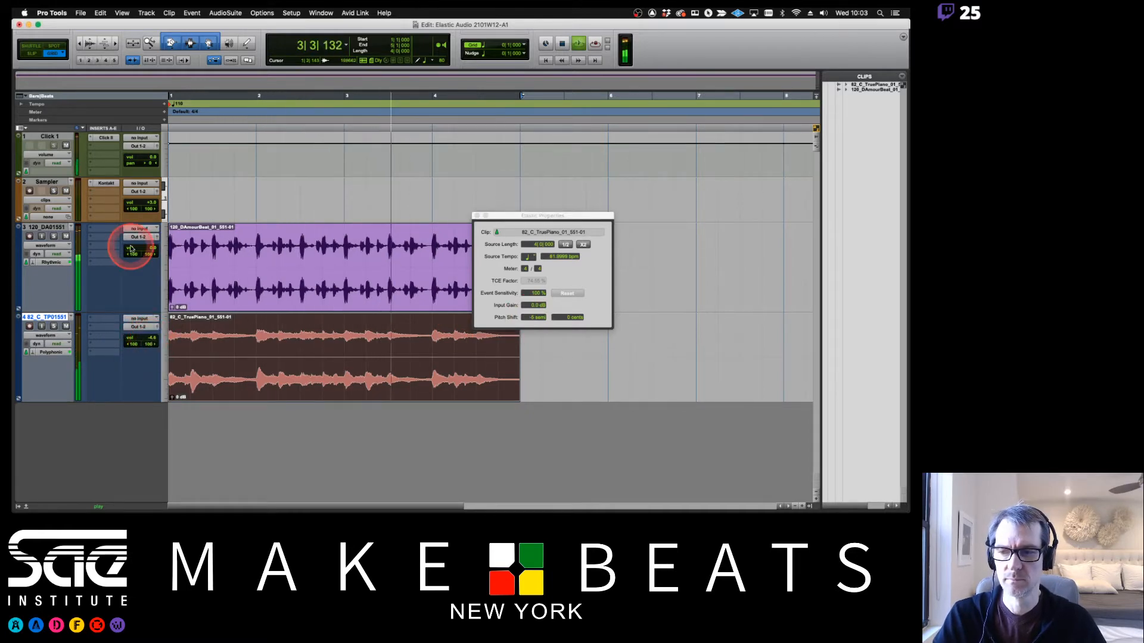
left_click(66, 237)
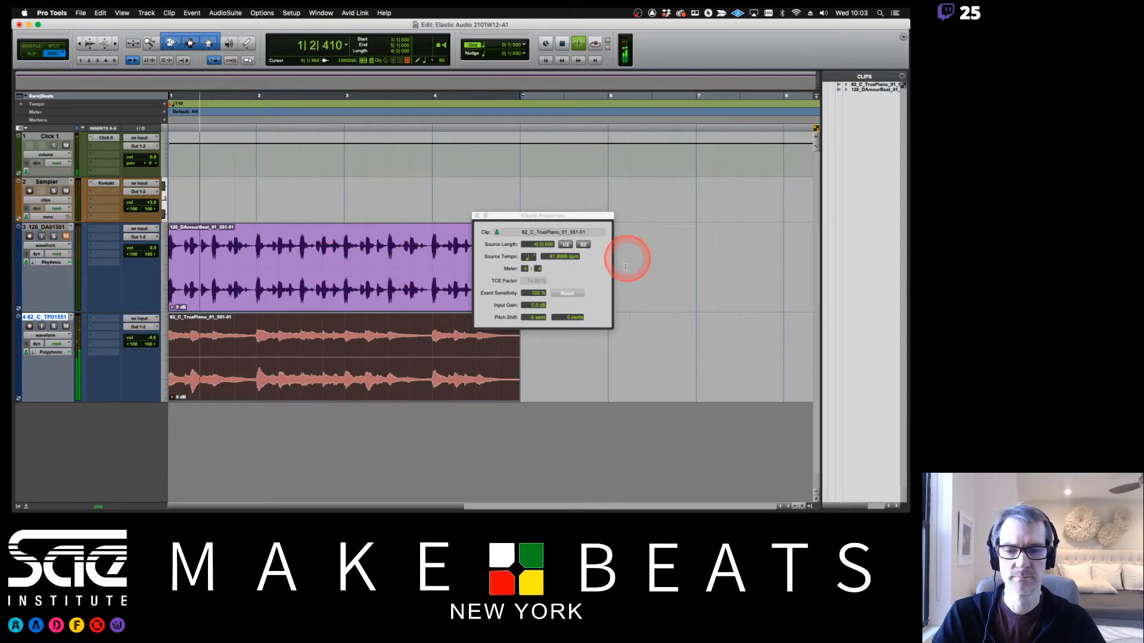
Set the piano clip's pitch shift to 0 semitones and stop playback
left_click(528, 319)
type("0")
key("Return")
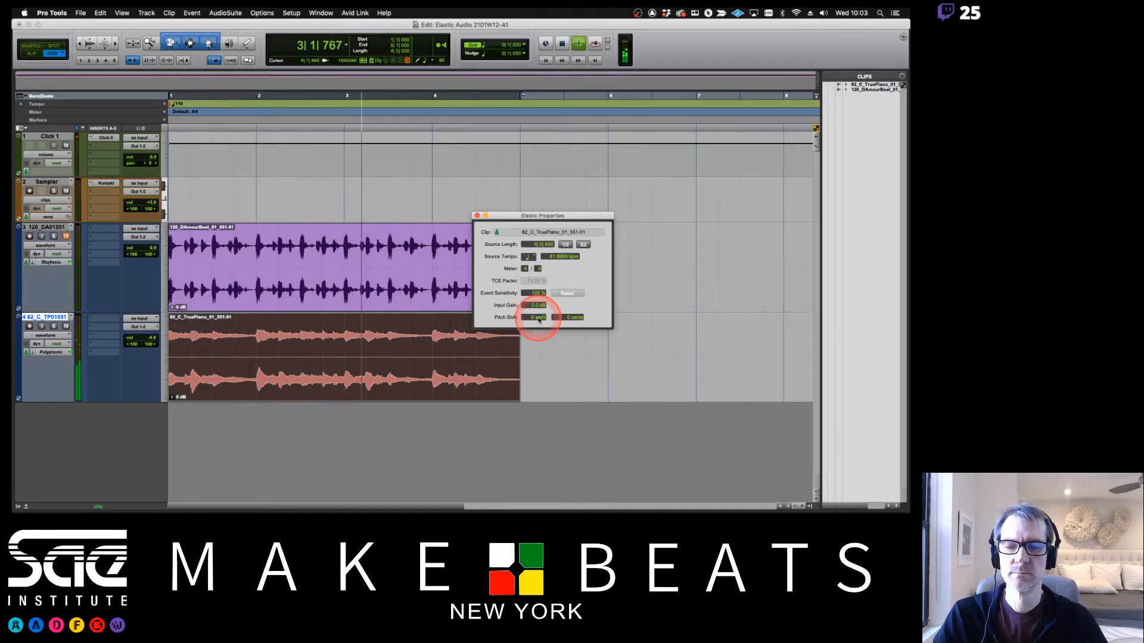
key("space")
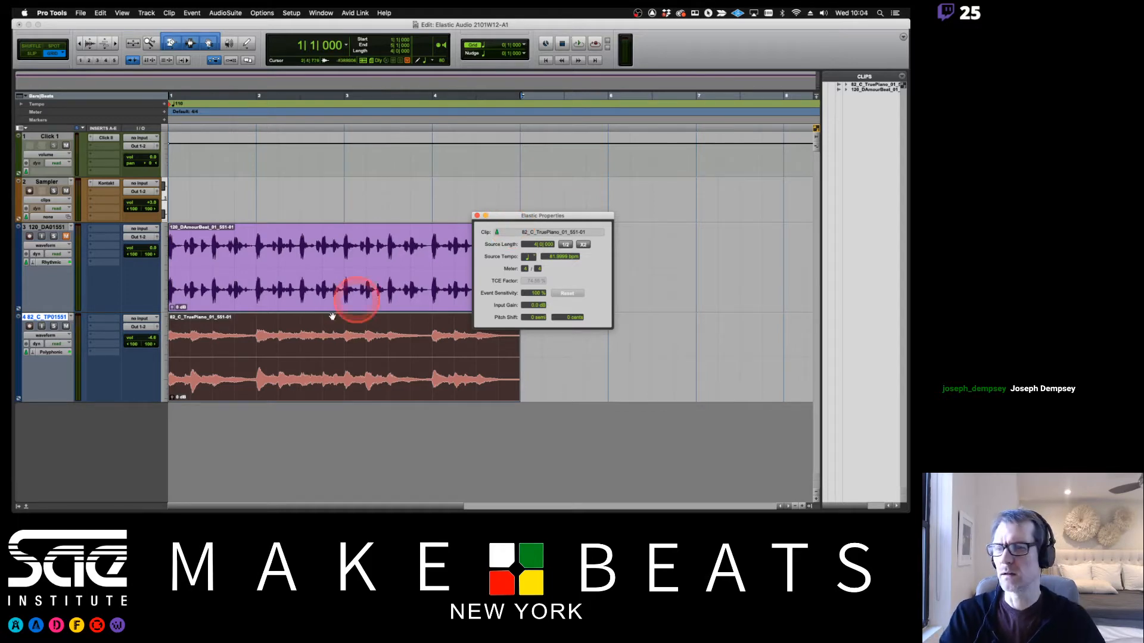
Examine the source playback modes of the drum loop instrument in the Sampler track's Kontakt plug-in, and close the plug-in
left_click(102, 183)
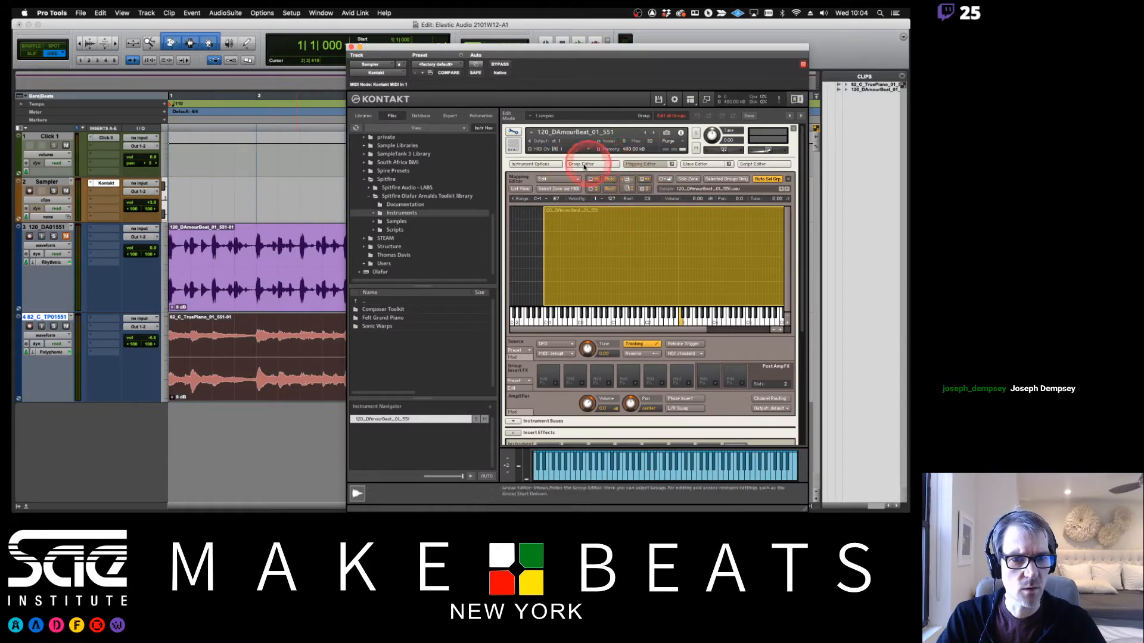
left_click(641, 164)
left_click(559, 180)
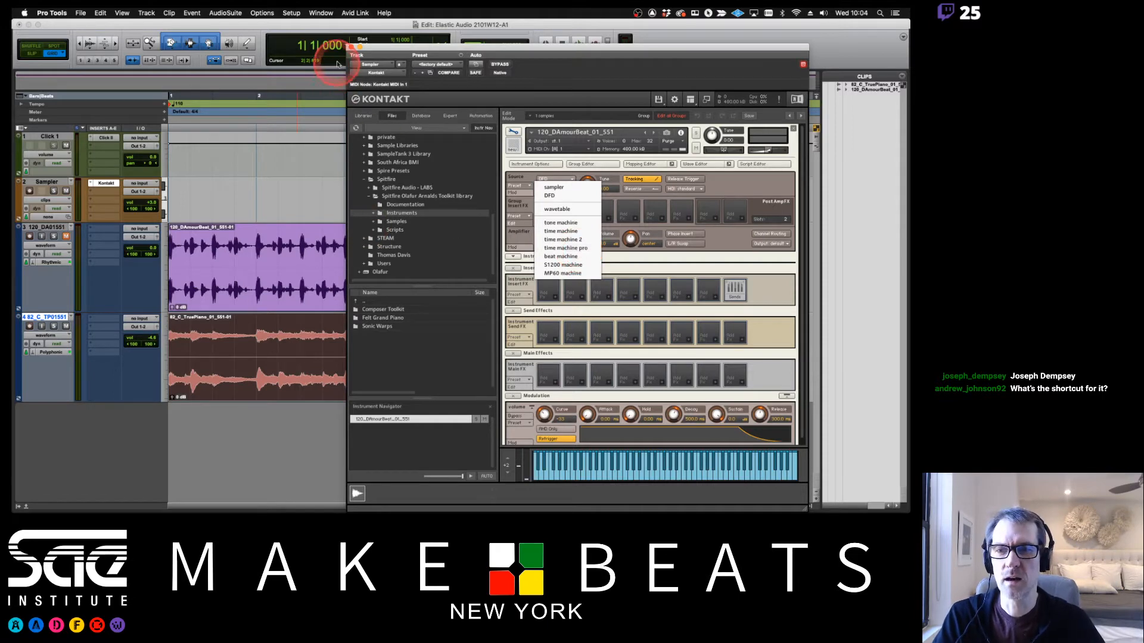
left_click(352, 47)
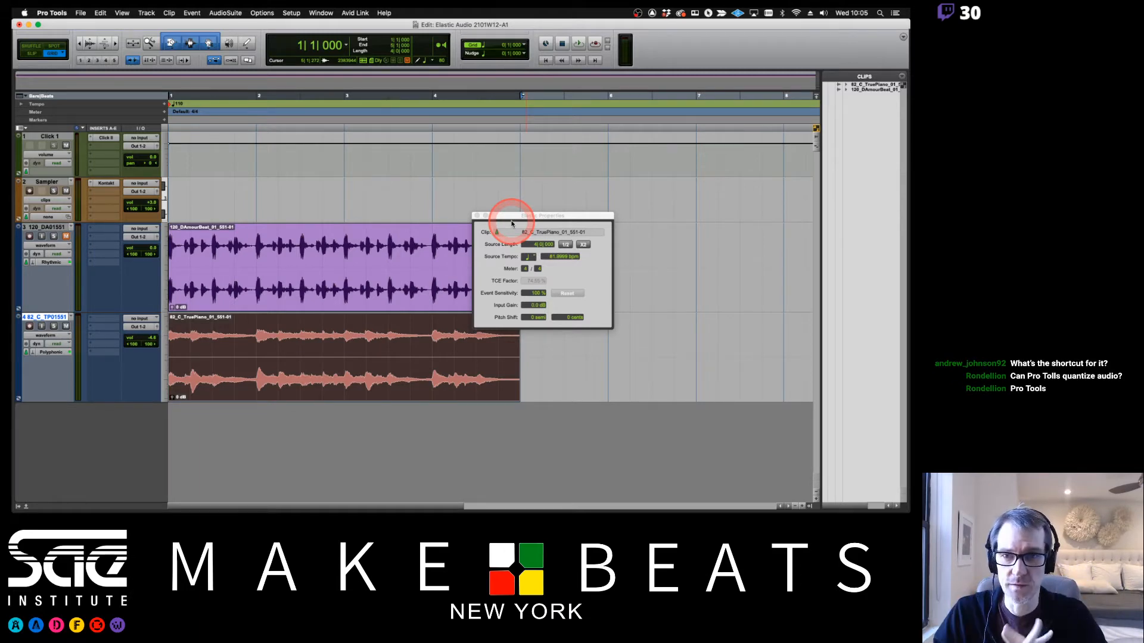
Switch to the Elastic Audio PDF notes in Preview and go back to the Timebase Selector page
key("super+Tab")
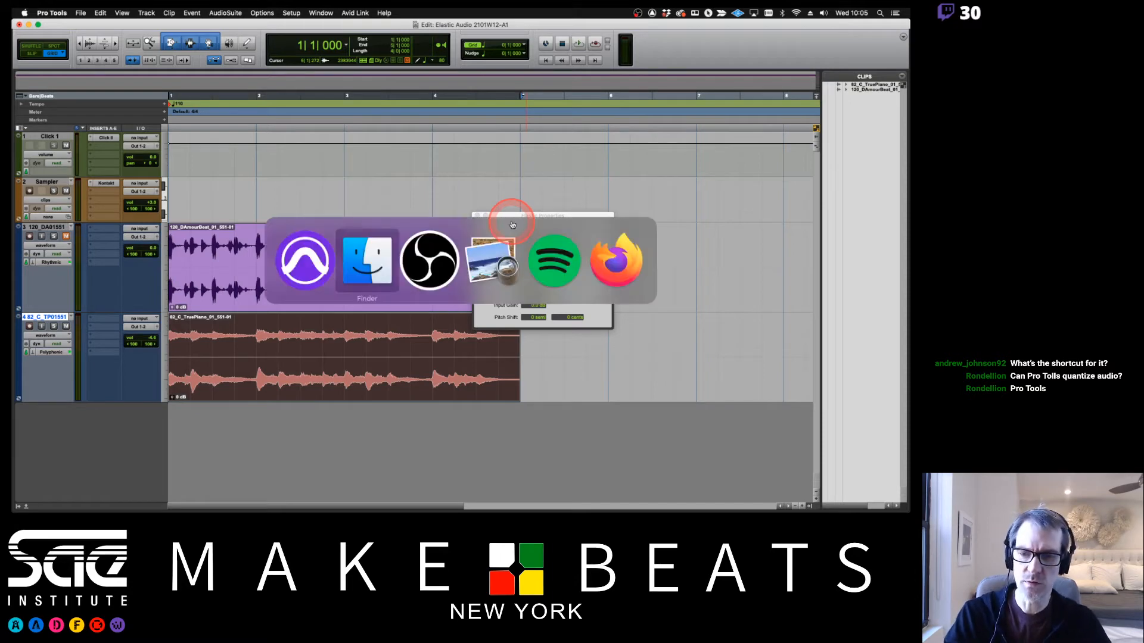
key("super+Tab")
key("super+Tab")
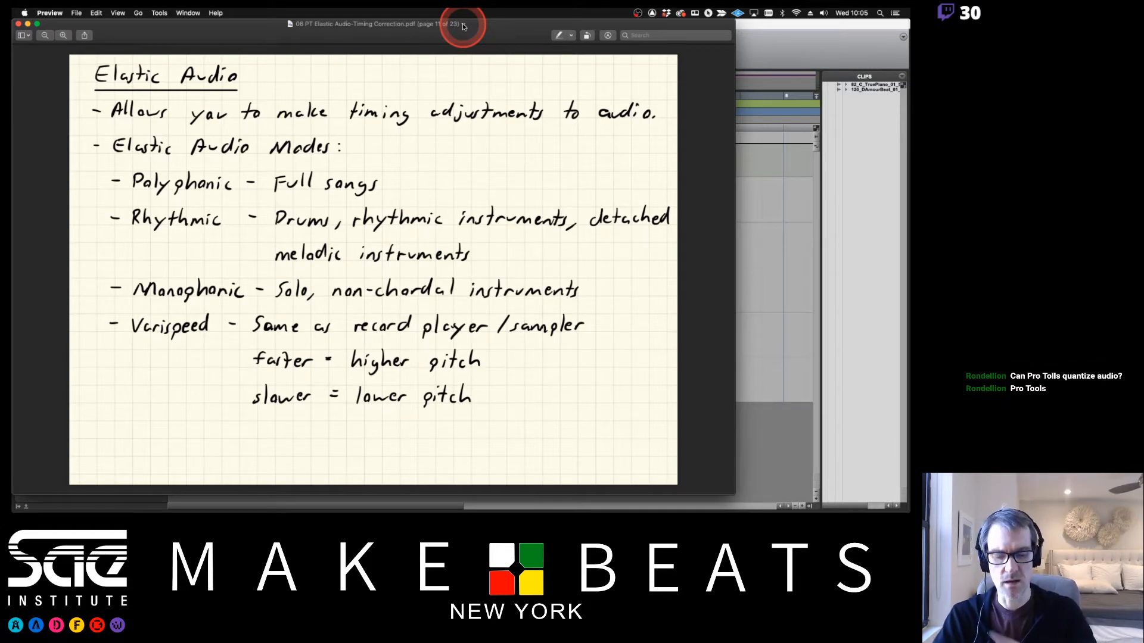
key("Left")
key("Left")
key("Left")
key("Left")
key("Left")
key("Left")
key("Left")
key("Left")
key("Left")
key("Left")
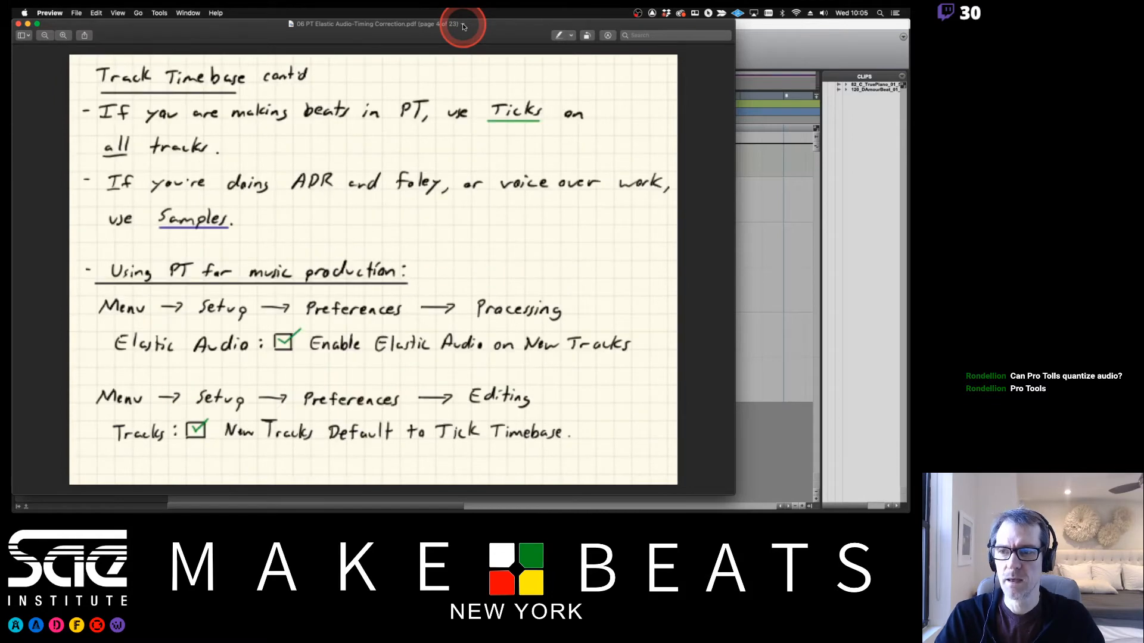
key("Right")
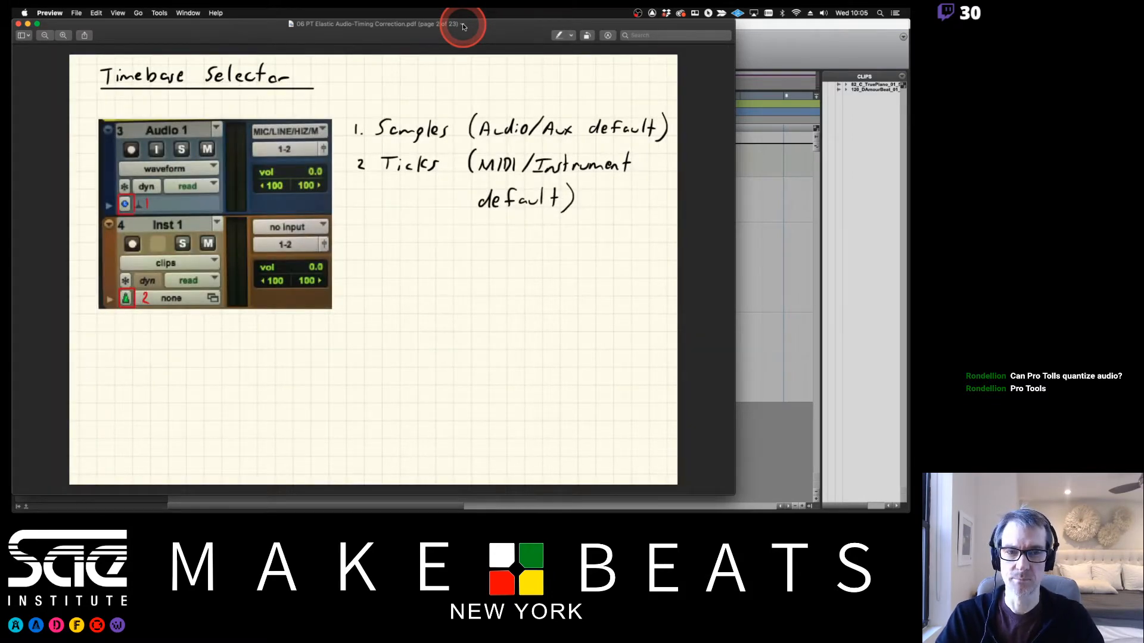
Switch back to Pro Tools, set the piano track's timebase to Samples, and close the Elastic Properties window
left_click(805, 46)
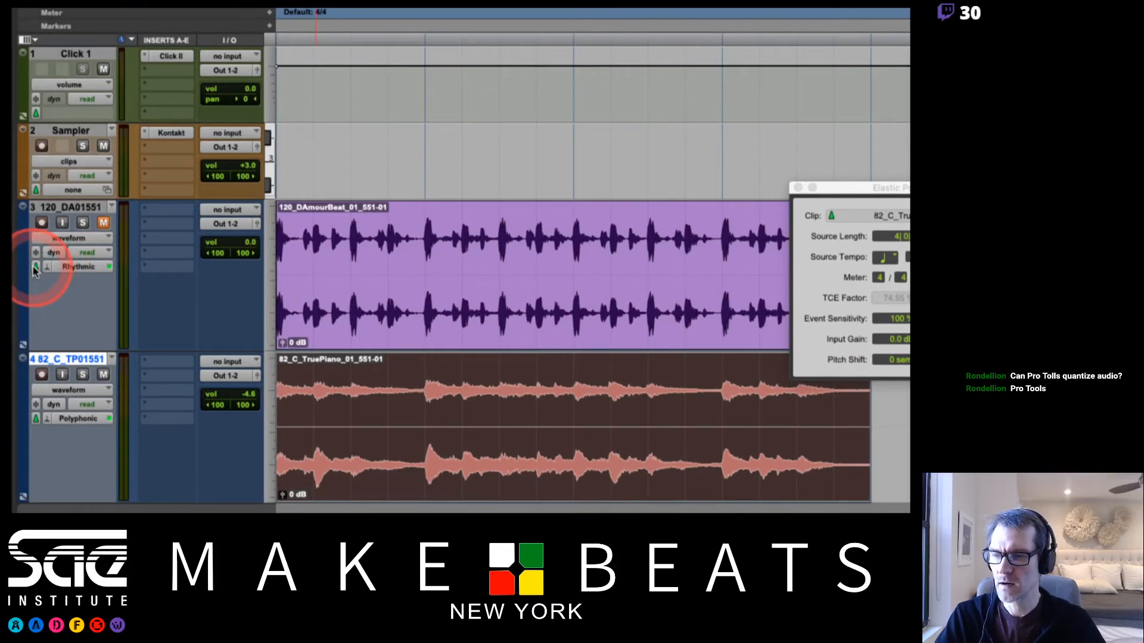
left_click(36, 419)
left_click(66, 406)
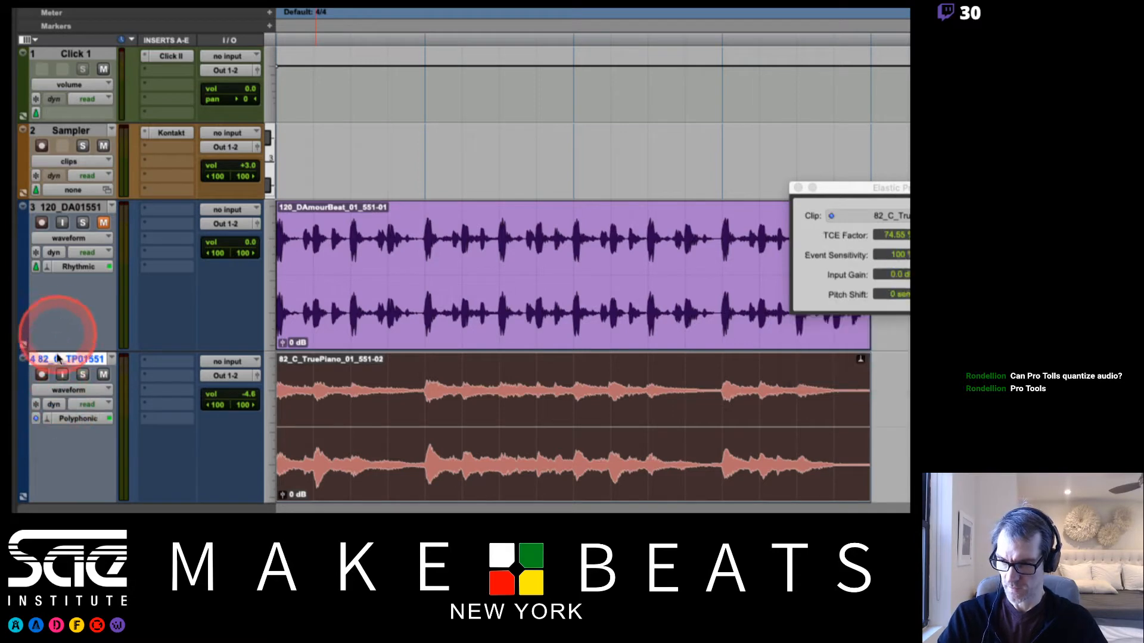
left_click(35, 420)
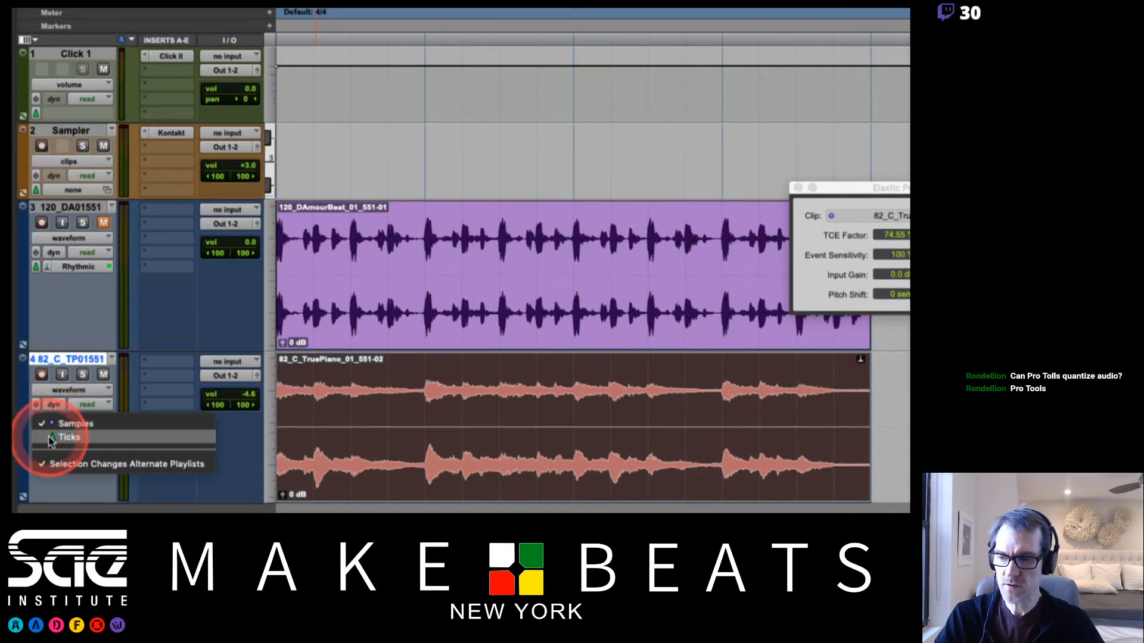
left_click(66, 340)
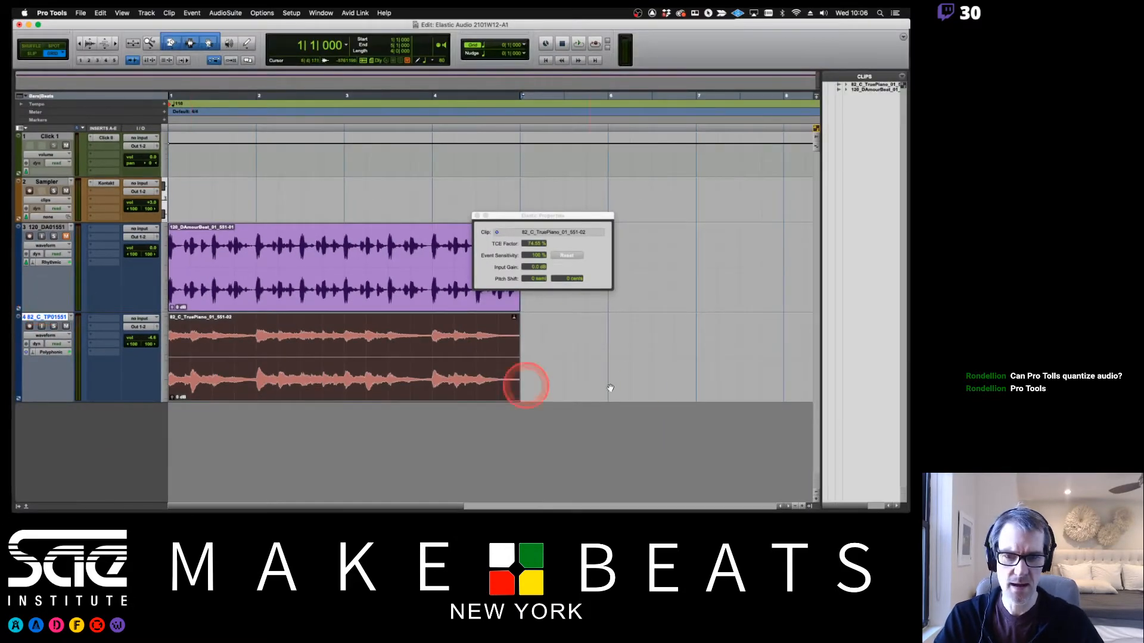
left_click(477, 215)
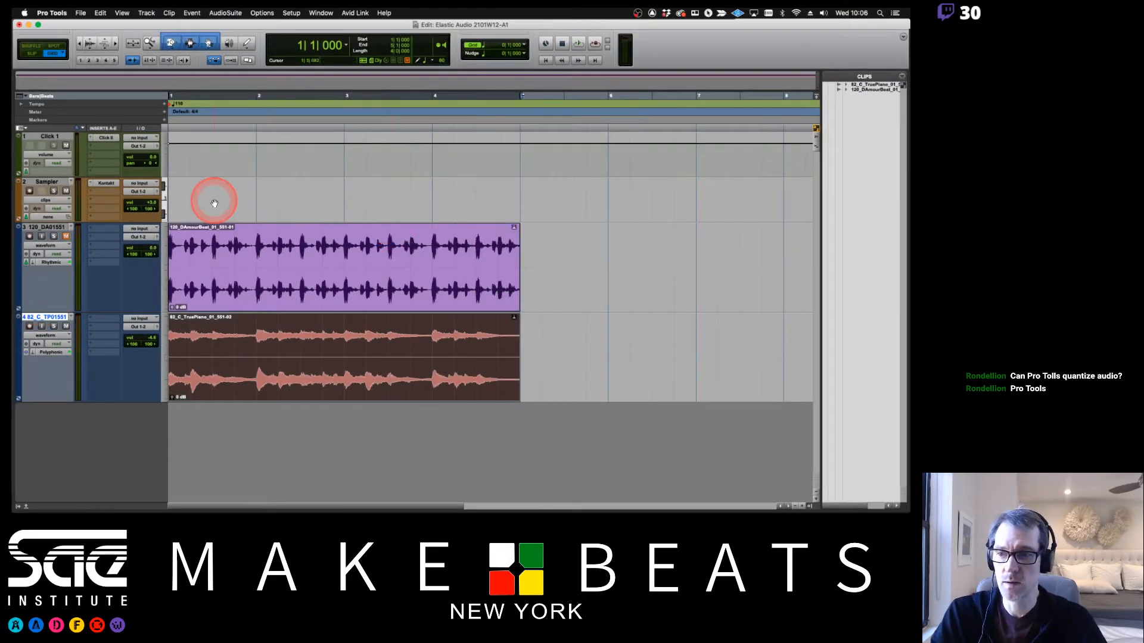
Set up two new tracks: a stereo Audio Track in Samples and a stereo Instrument Track in Ticks
key("super+shift+n")
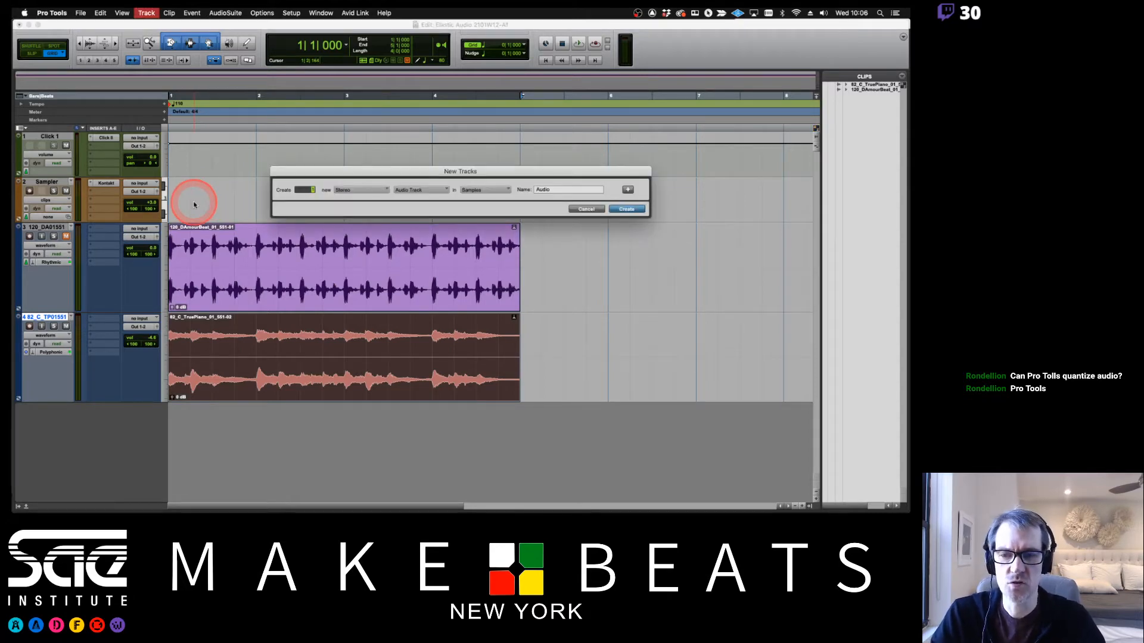
key("super+shift+Down")
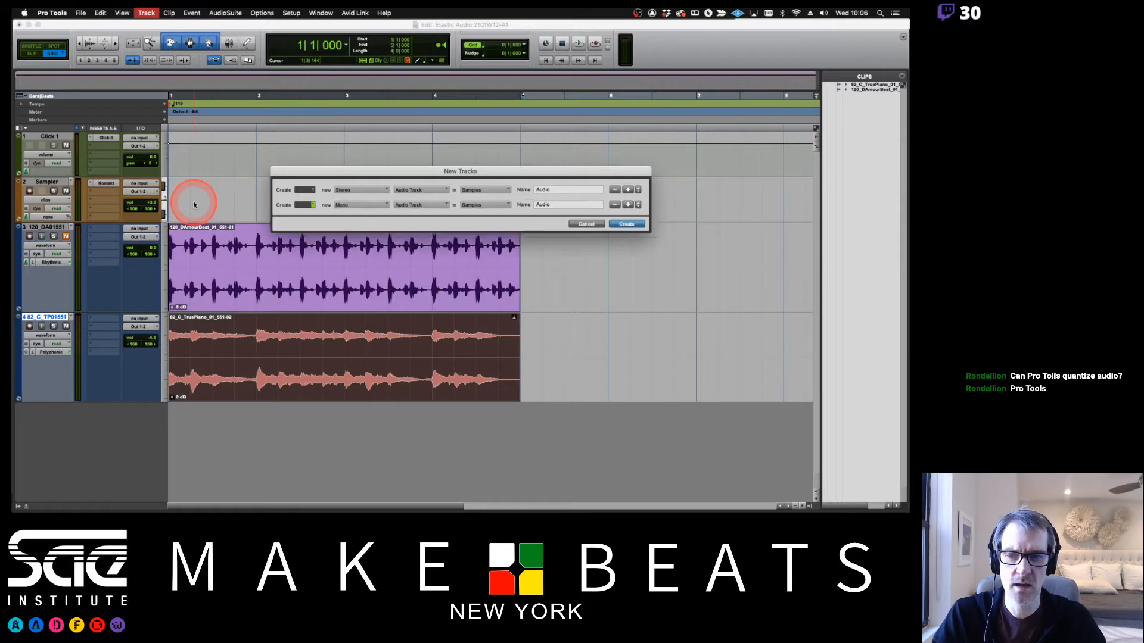
key("super+Right")
key("super+Right")
key("super+Right")
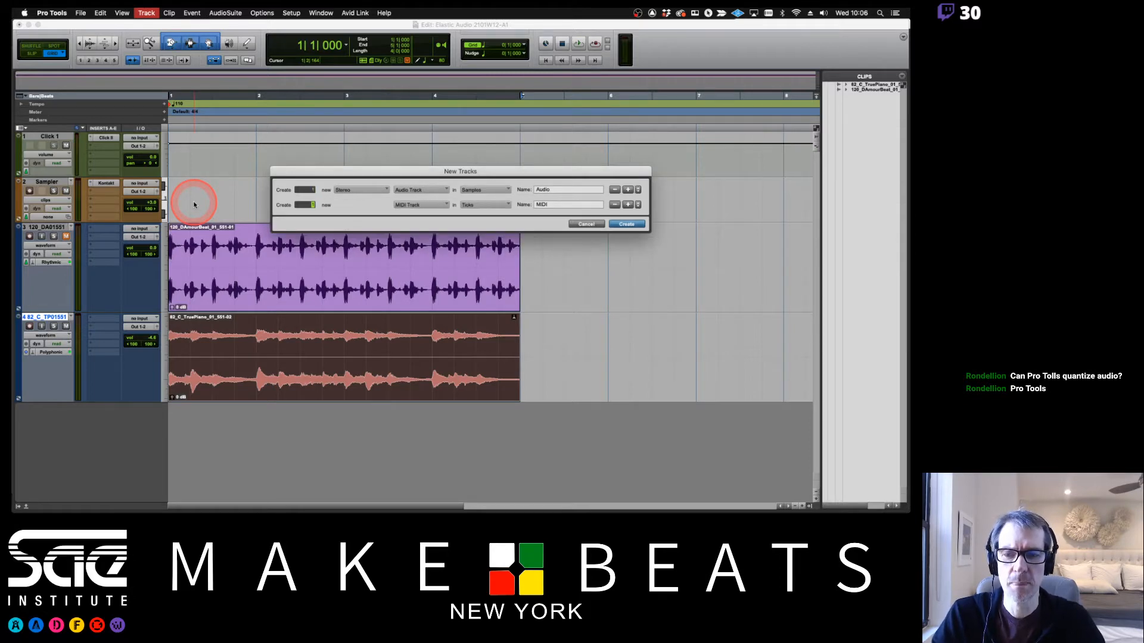
key("super+Right")
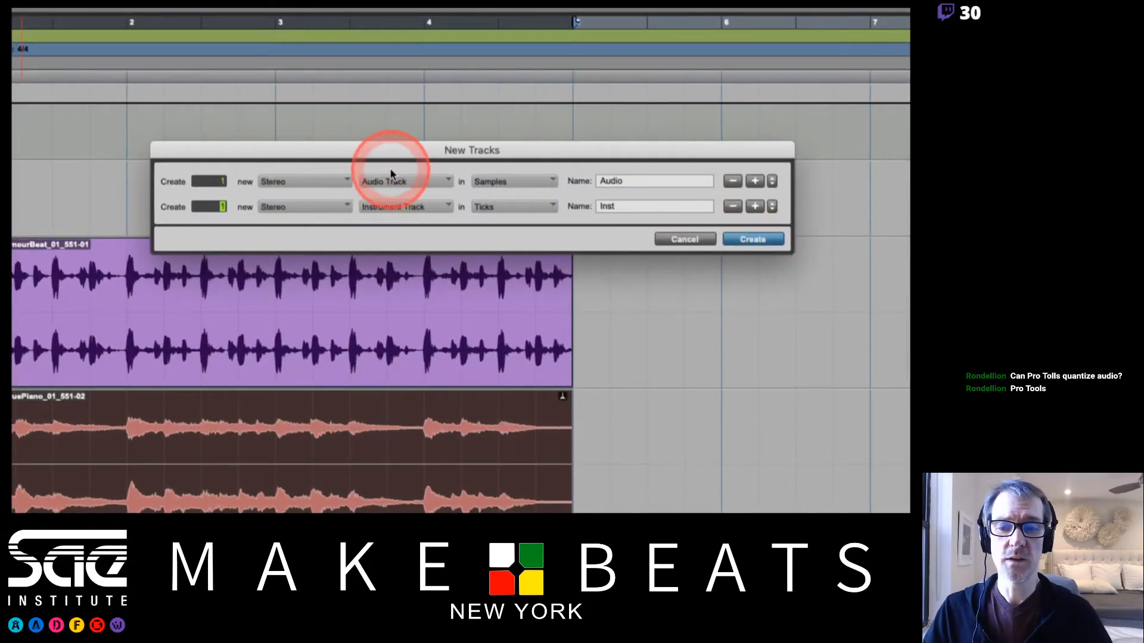
Check the new audio track's timebase and channel format options, keep Samples and Stereo, and create both tracks
left_click(502, 183)
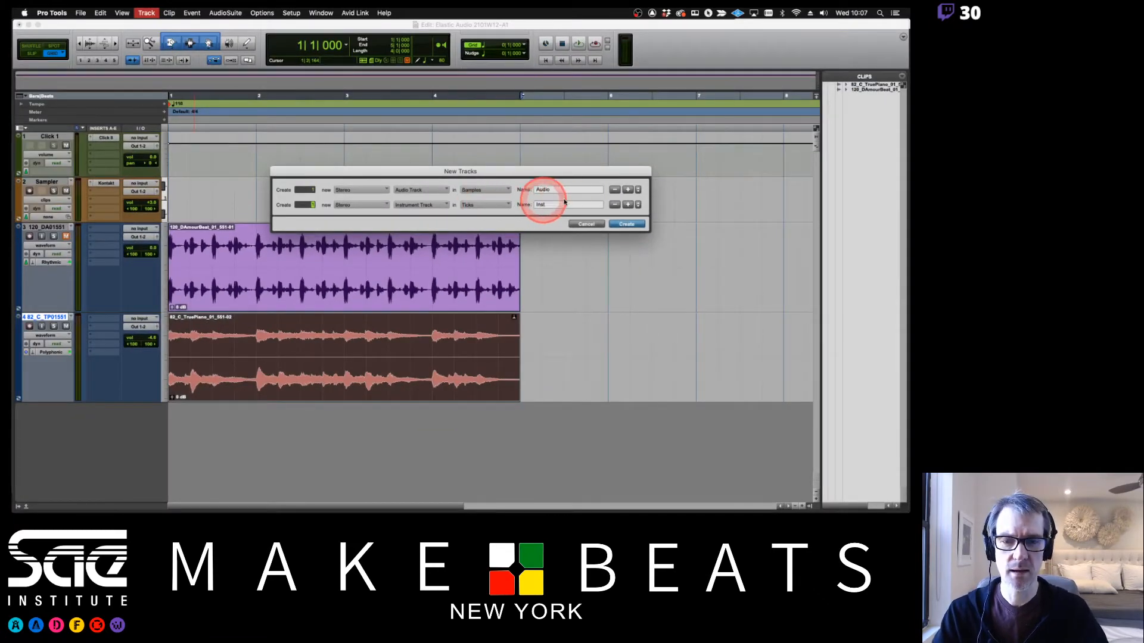
left_click(349, 192)
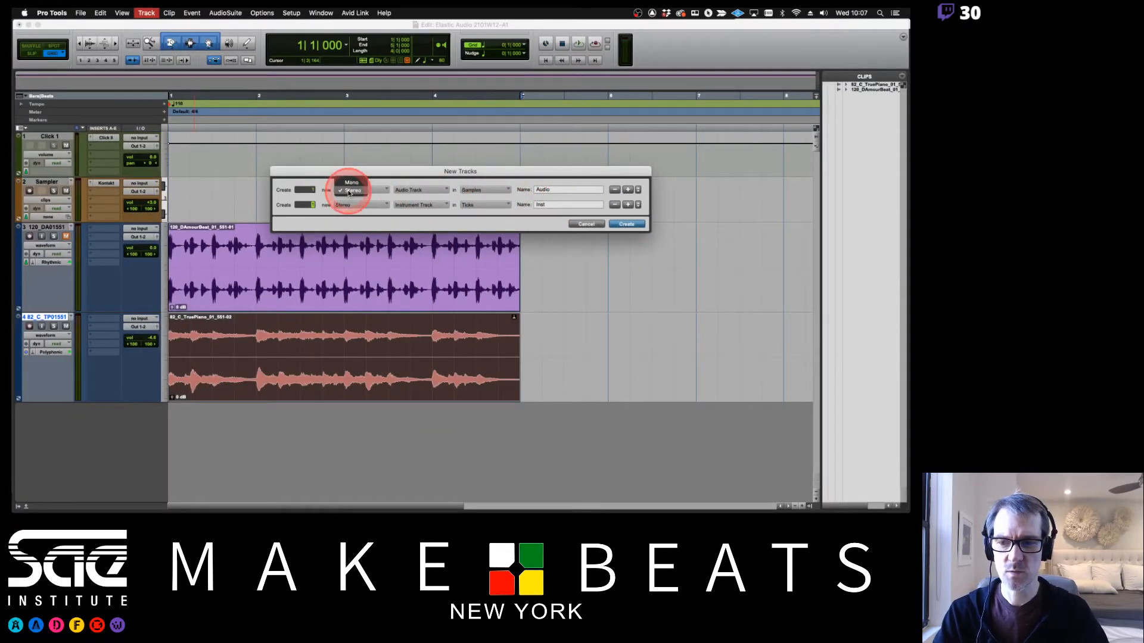
left_click(425, 183)
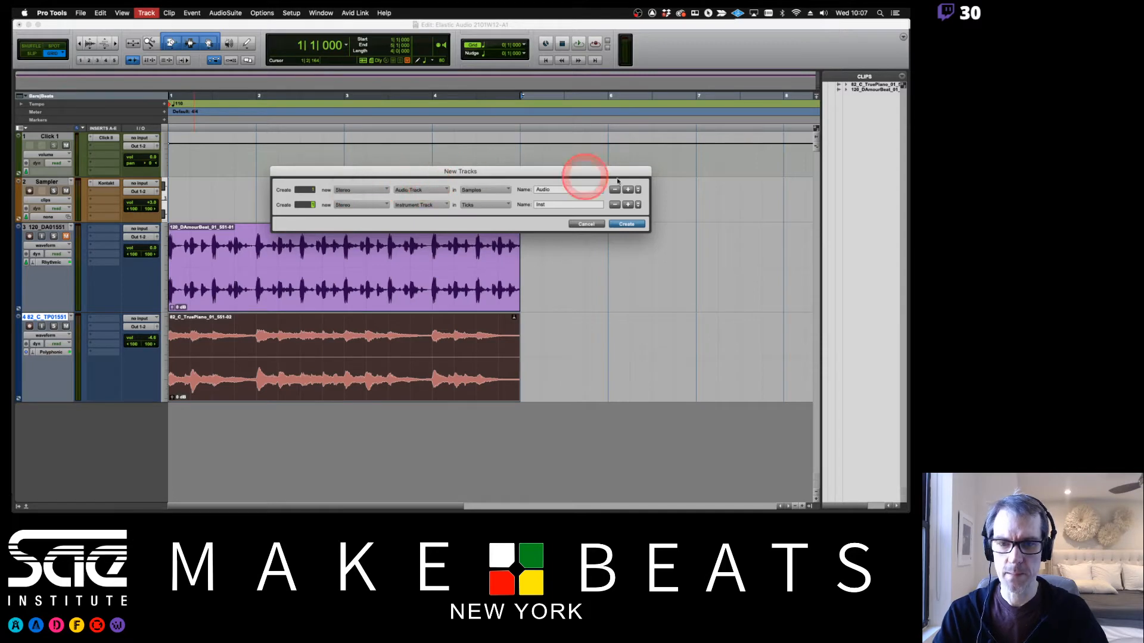
left_click(626, 224)
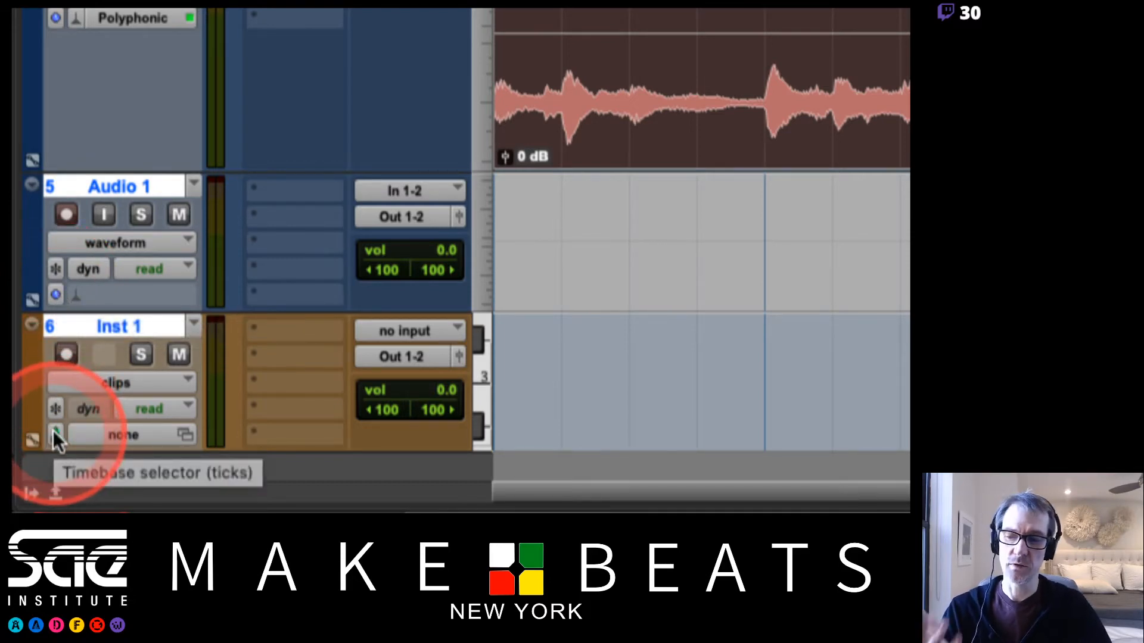
Check the timebase options of the Audio 1 track without changing them, and delete that track
left_click(56, 295)
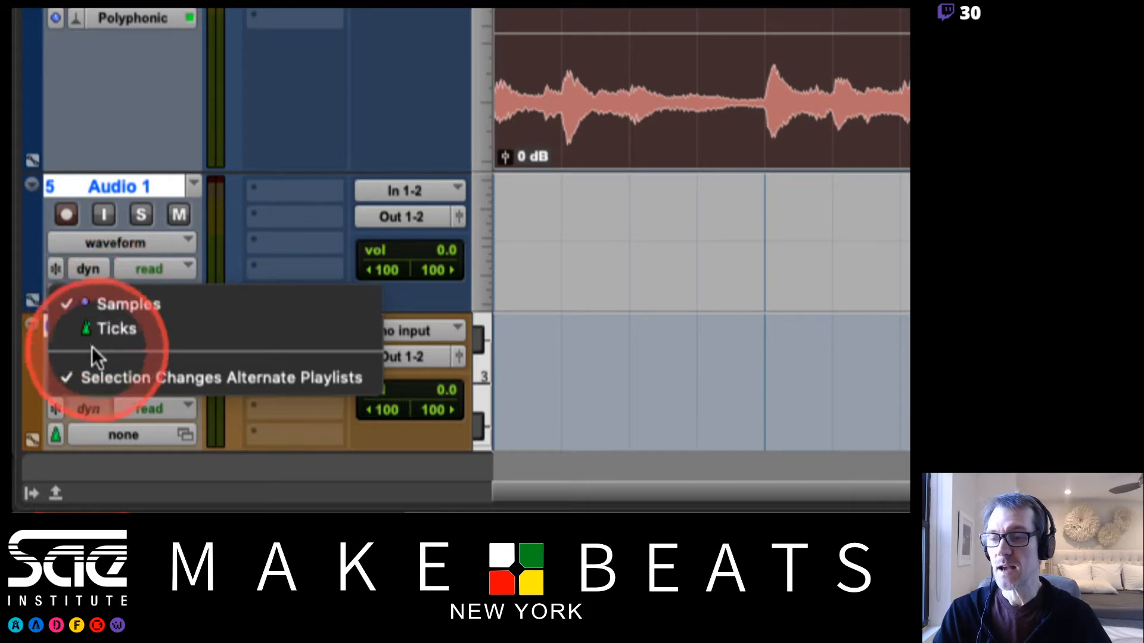
left_click(153, 264)
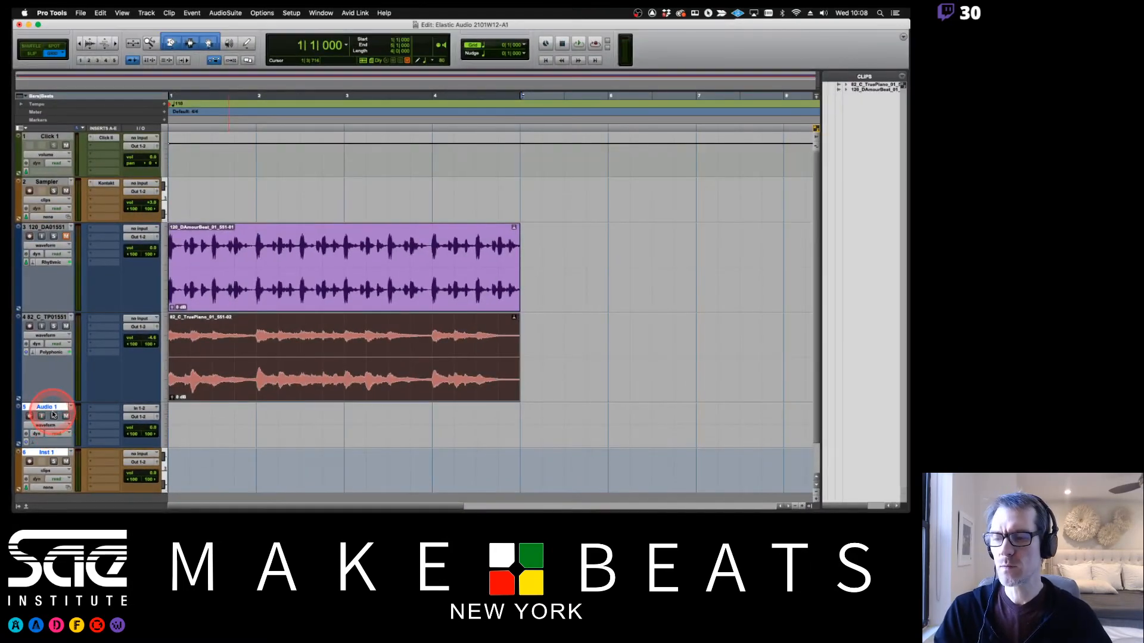
left_click(54, 408)
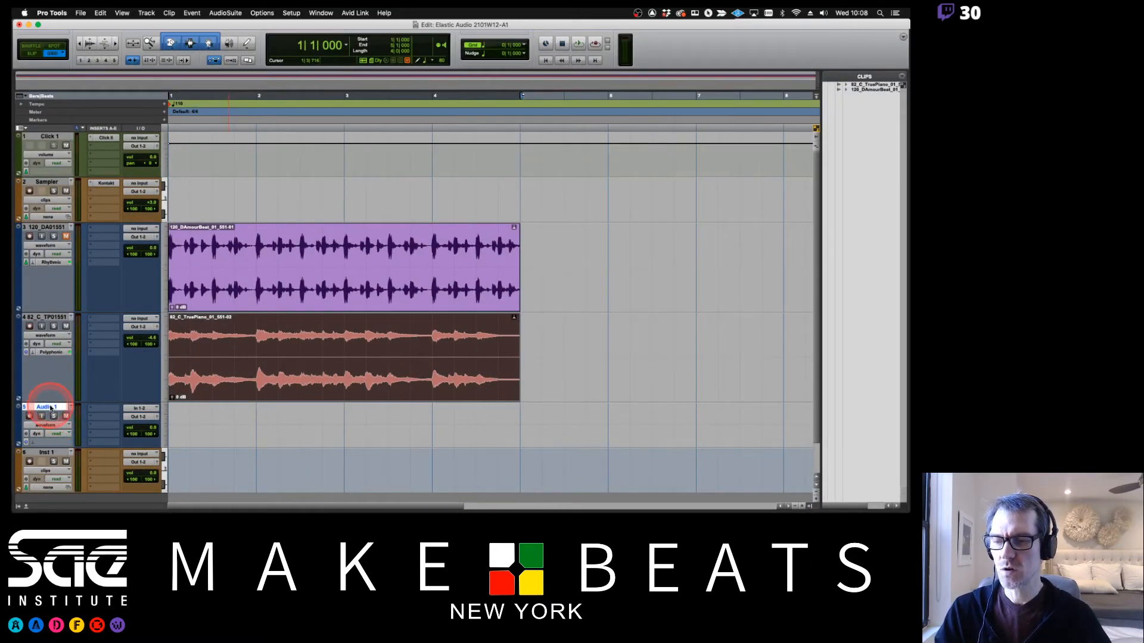
right_click(51, 408)
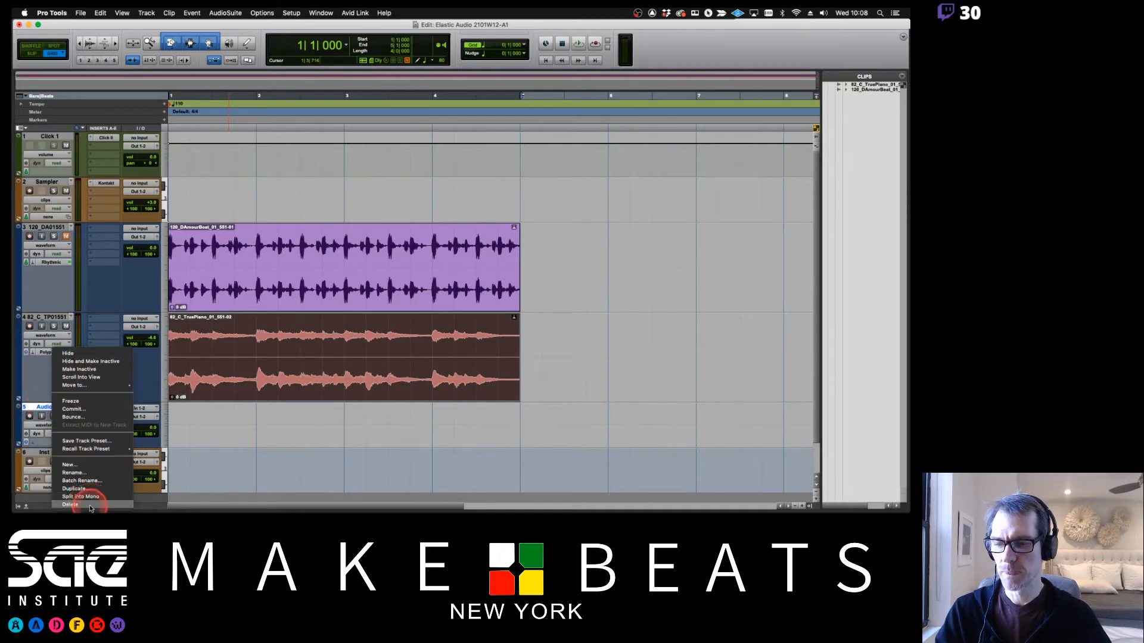
left_click(90, 505)
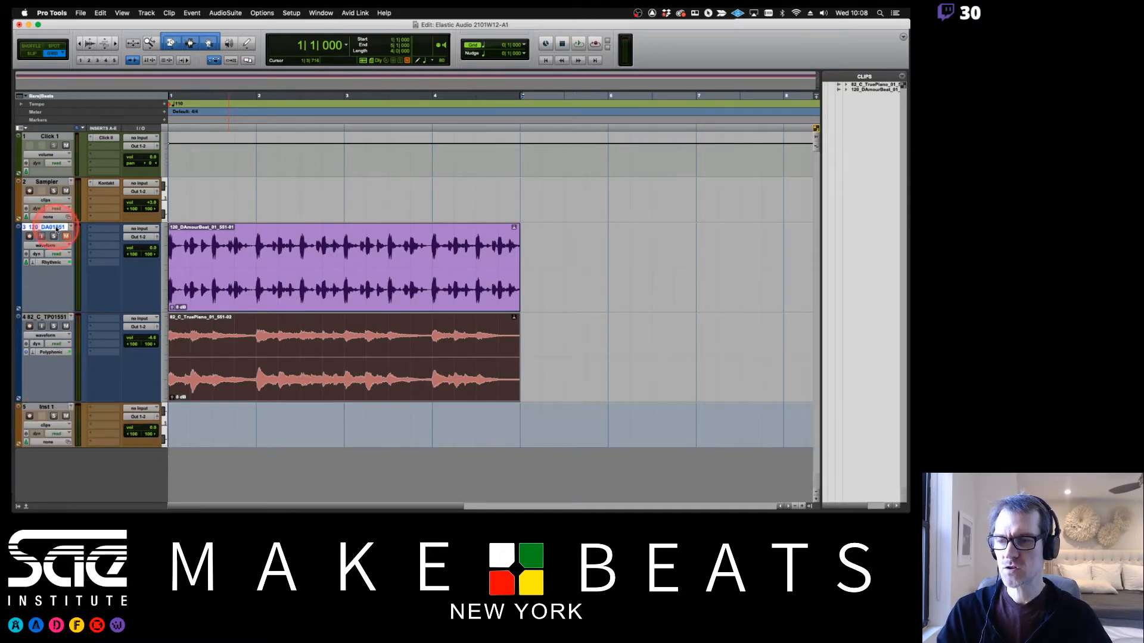
Select the drum loop and piano tracks and reduce the height of all tracks in the session
left_click(53, 326)
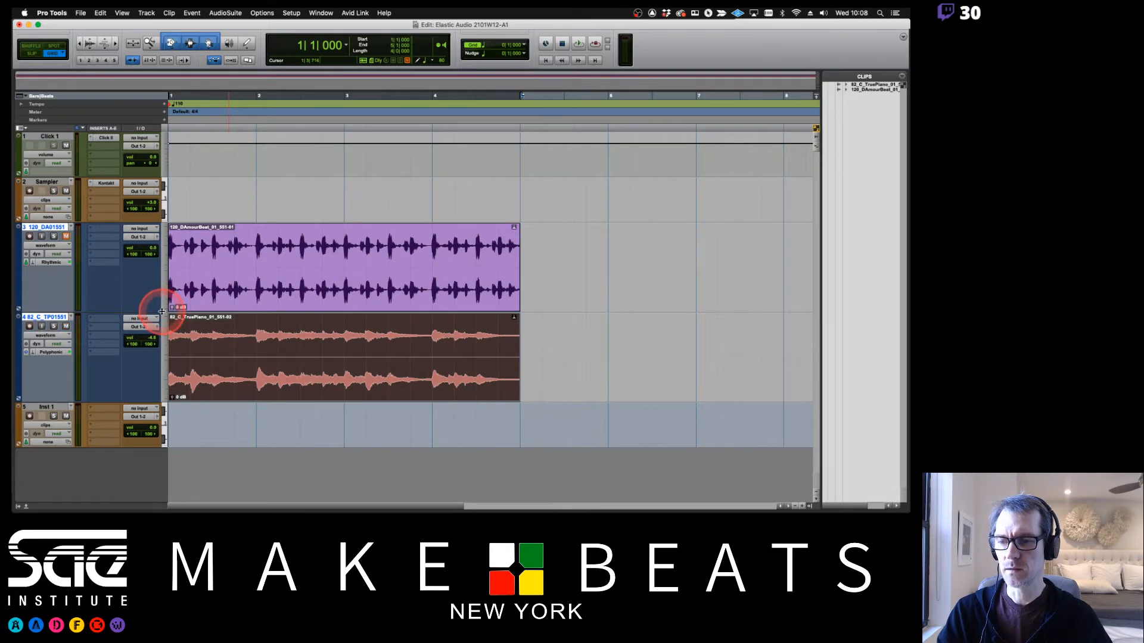
left_click_drag(160, 312, 159, 226)
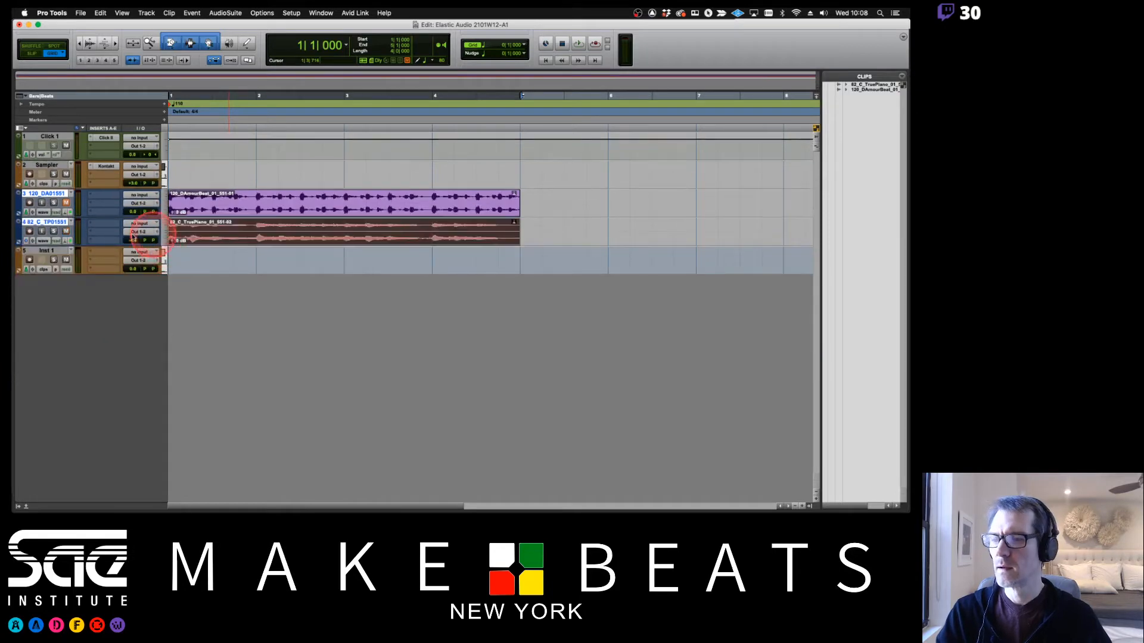
Select the Inst 1 track and add one more stereo Instrument Track in Ticks below it
left_click(69, 252)
left_click(73, 231)
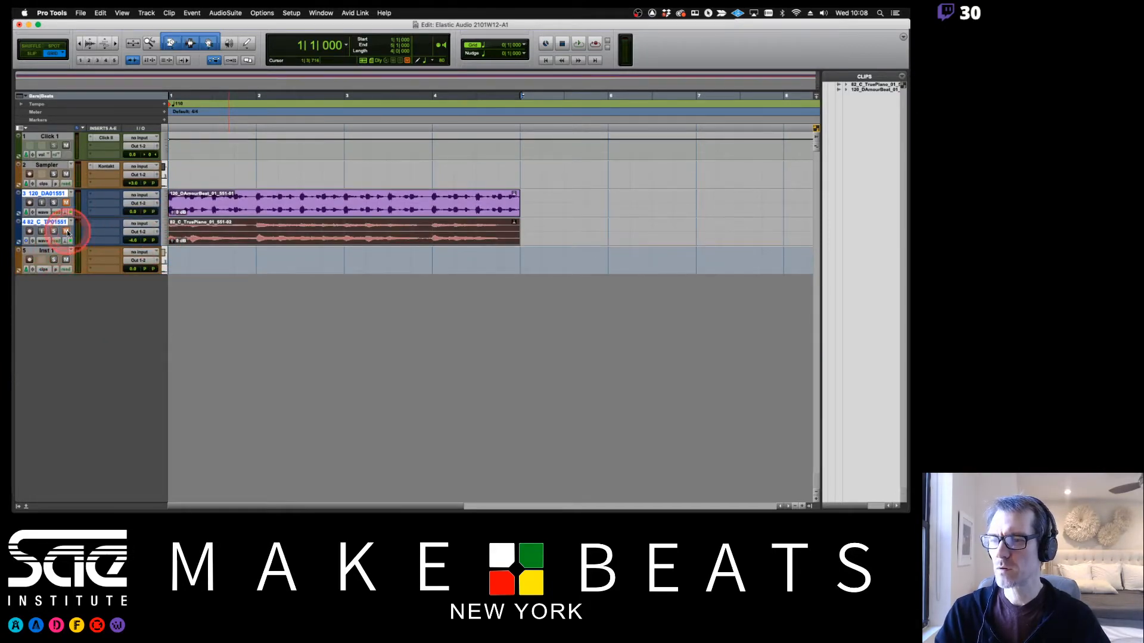
left_click(60, 251)
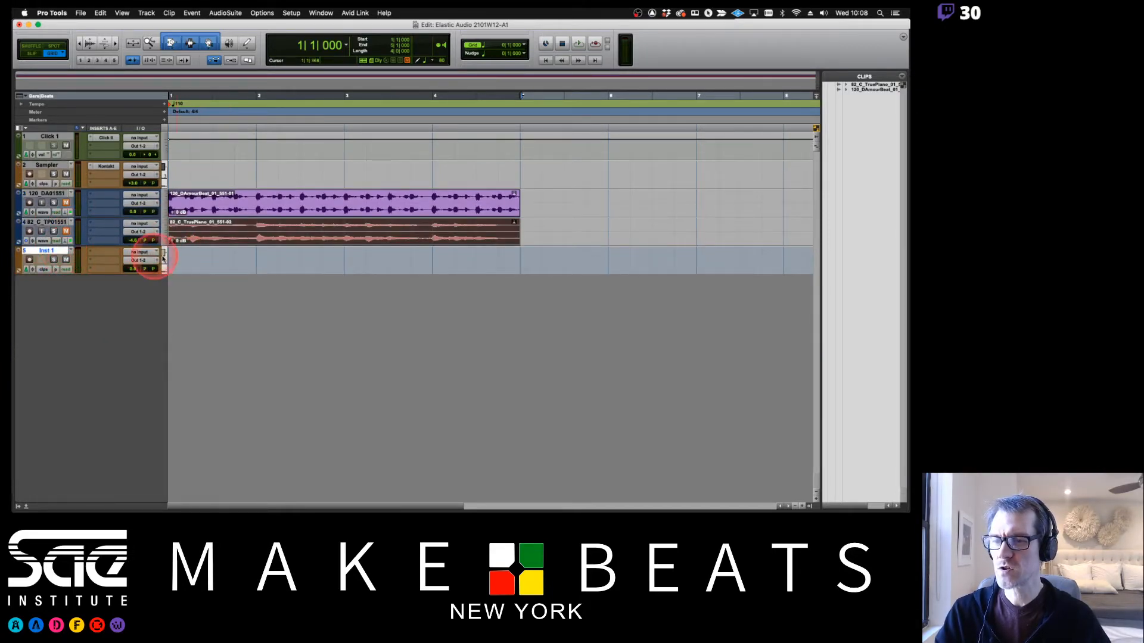
left_click(64, 251)
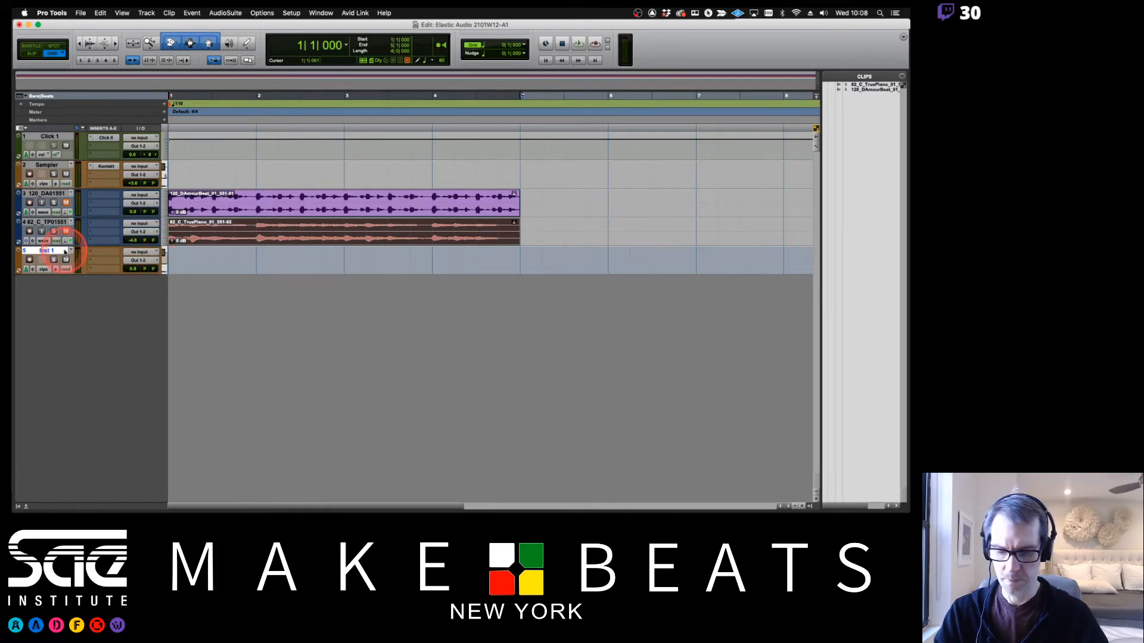
key("shift+super+n")
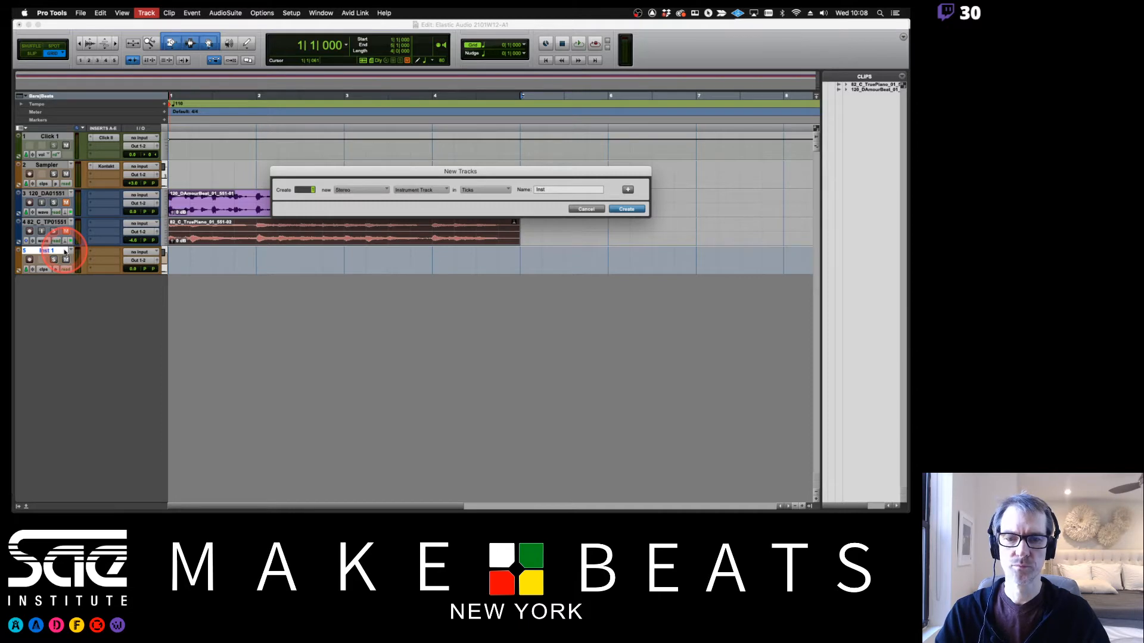
key("Return")
Rename the two instrument tracks Drum Bt 1 and Drum Bt 2
double_click(52, 252)
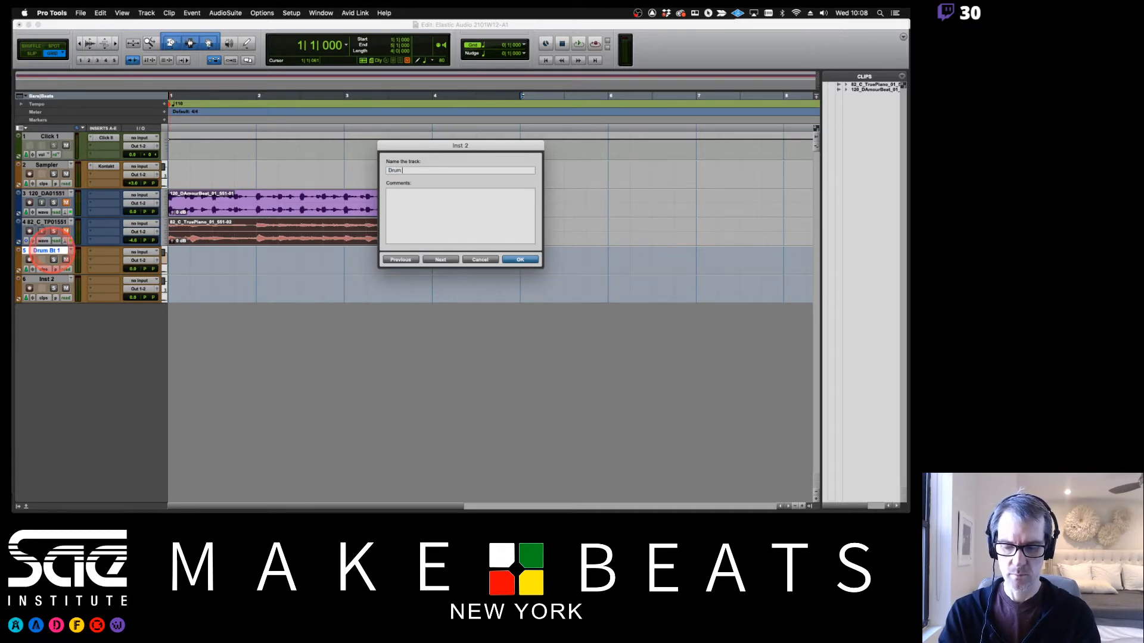
type("Drum Bt 2")
key("Return")
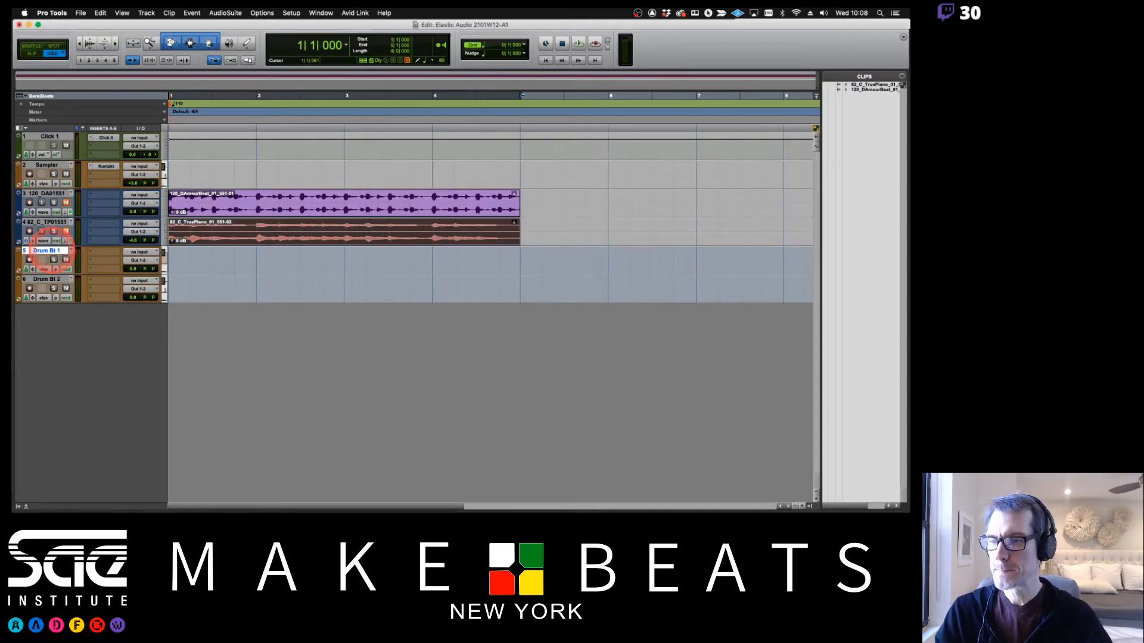
Select both drum beat tracks and increase their track height
left_click(46, 279, "shift")
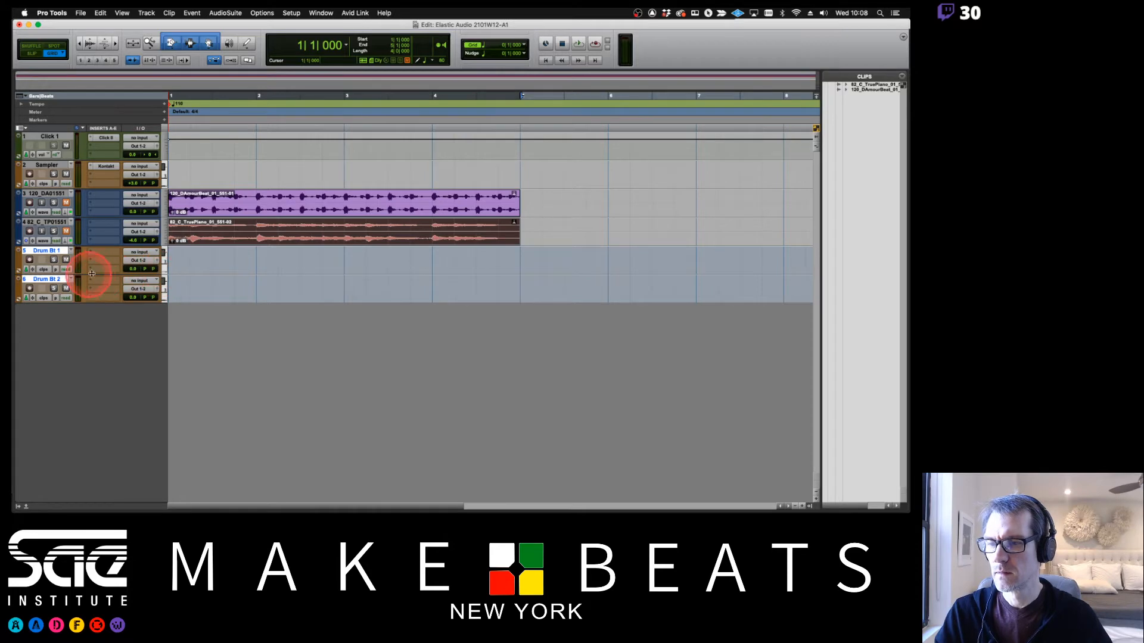
left_click(163, 273)
left_click(170, 274)
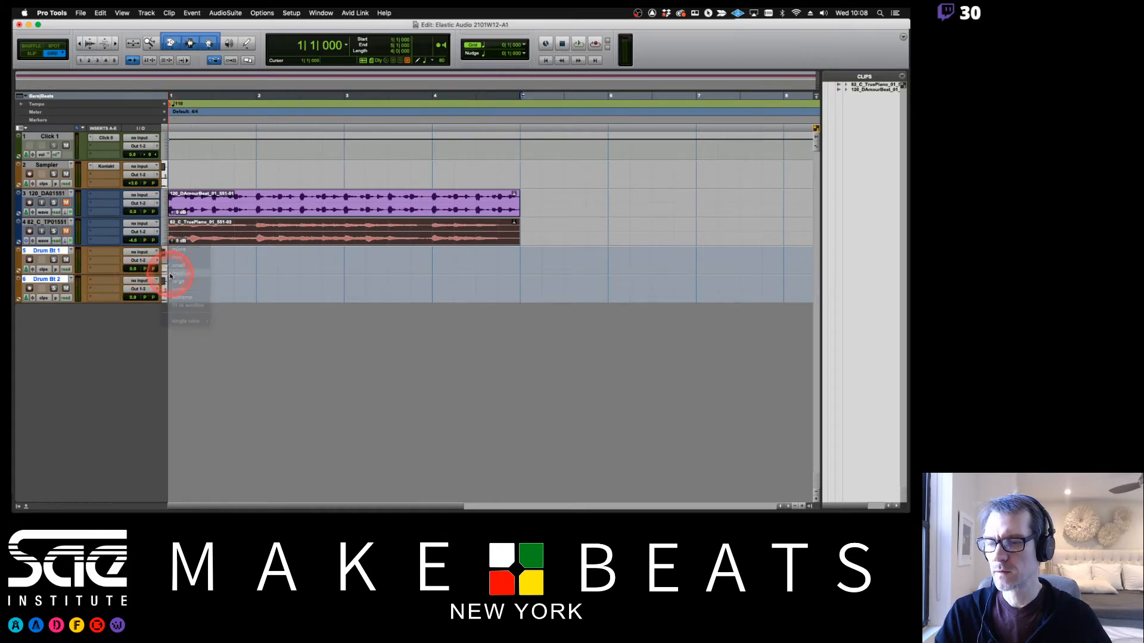
Insert the stereo Boom instrument on Drum Bt 1, copy it to Drum Bt 2, and close the plug-in window
left_click(113, 251)
mouse_move(130, 255)
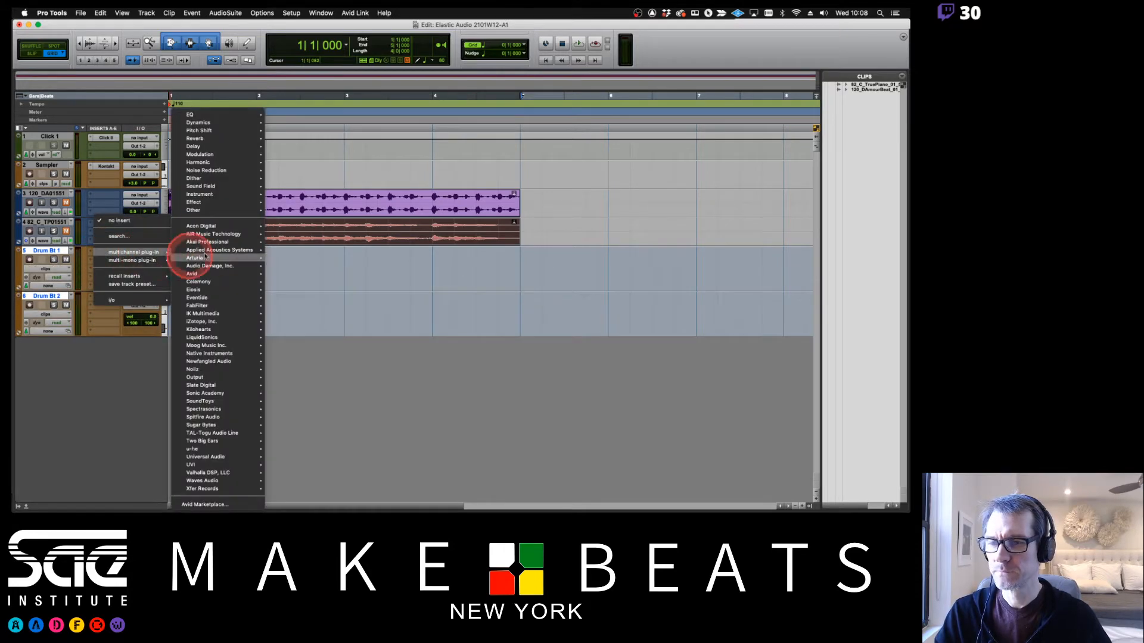
left_click(196, 115)
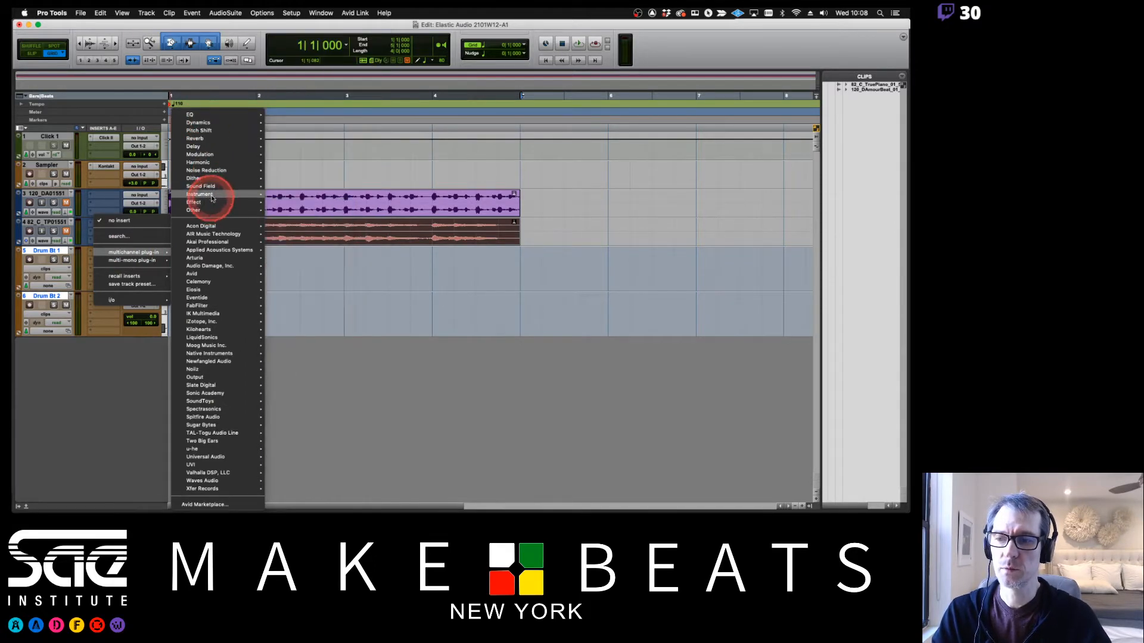
mouse_move(213, 196)
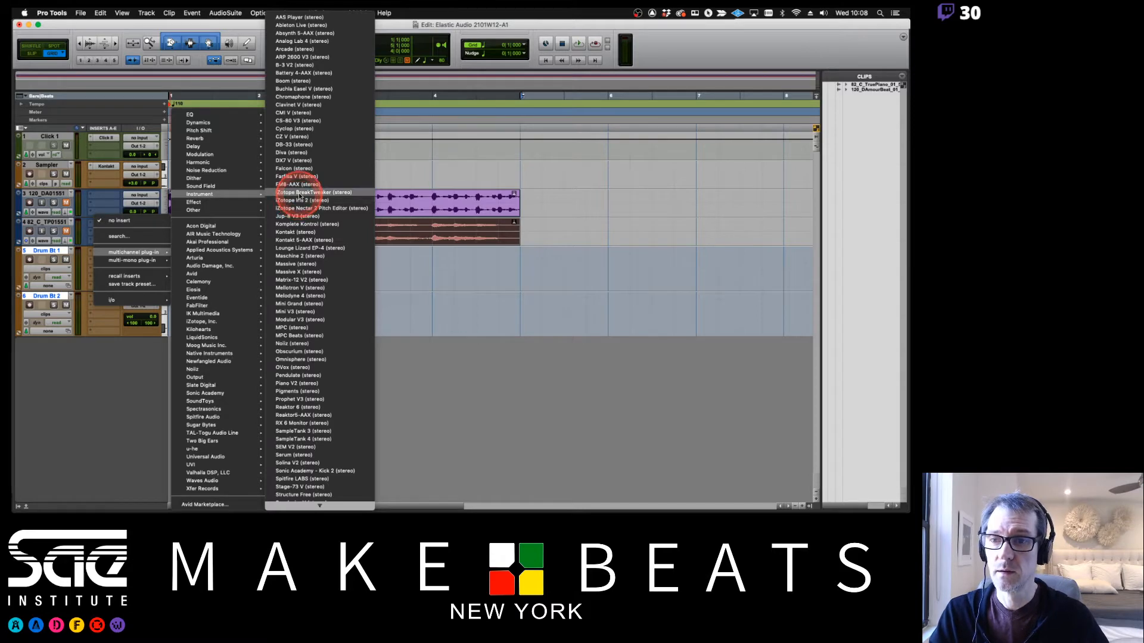
left_click(309, 81)
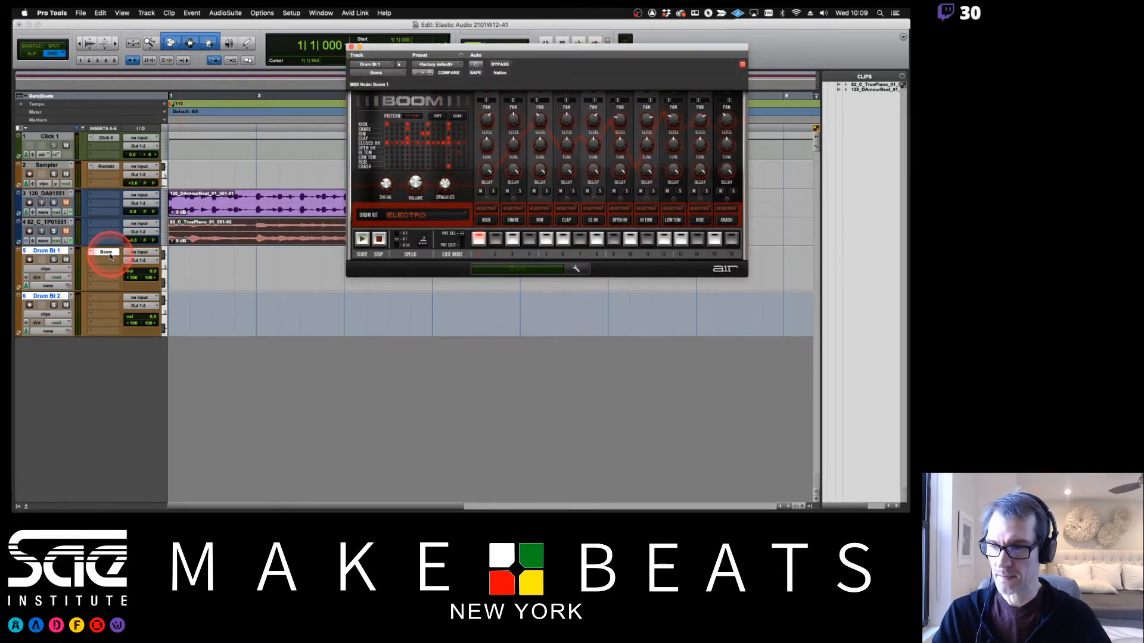
left_click_drag(110, 254, 110, 303)
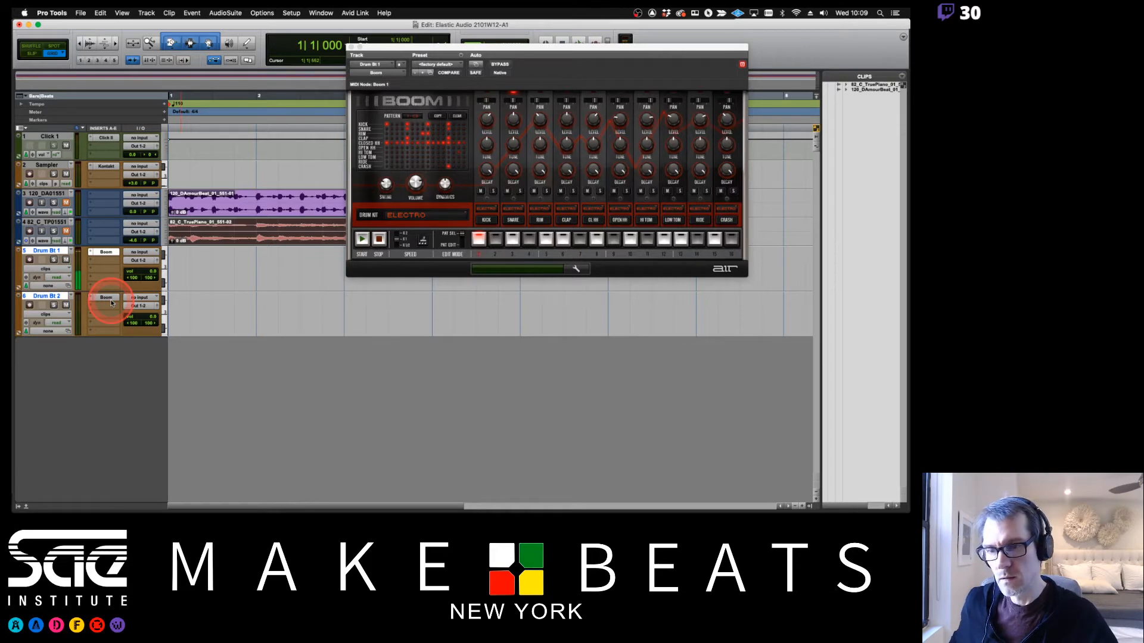
left_click(351, 47)
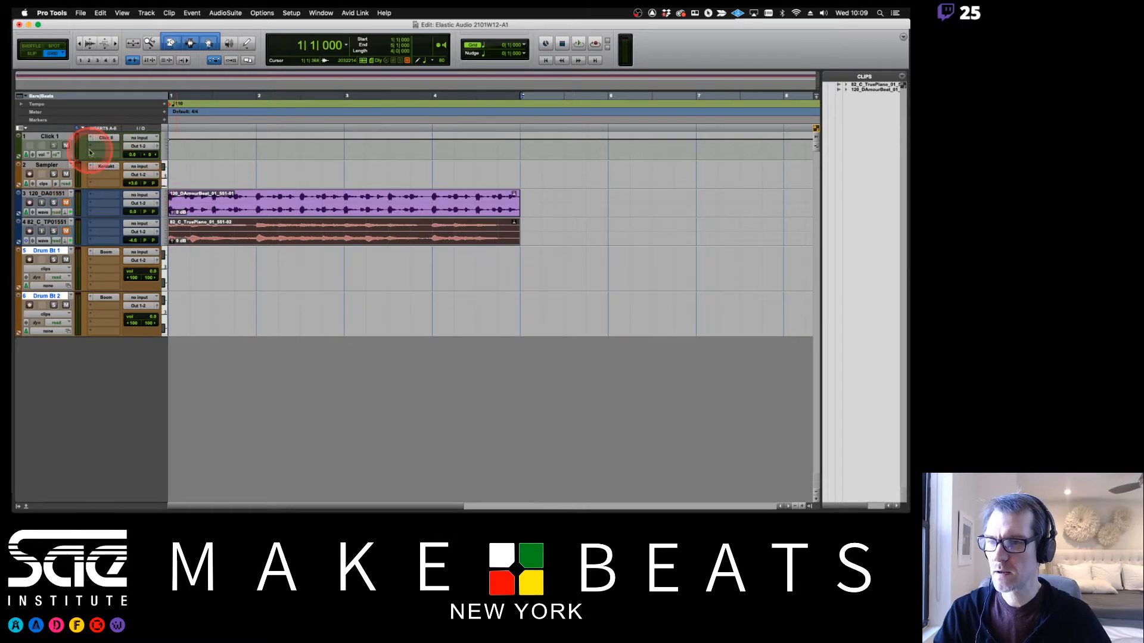
Play the session briefly, try a session tempo of 85 BPM, and undo the tempo change
key("space")
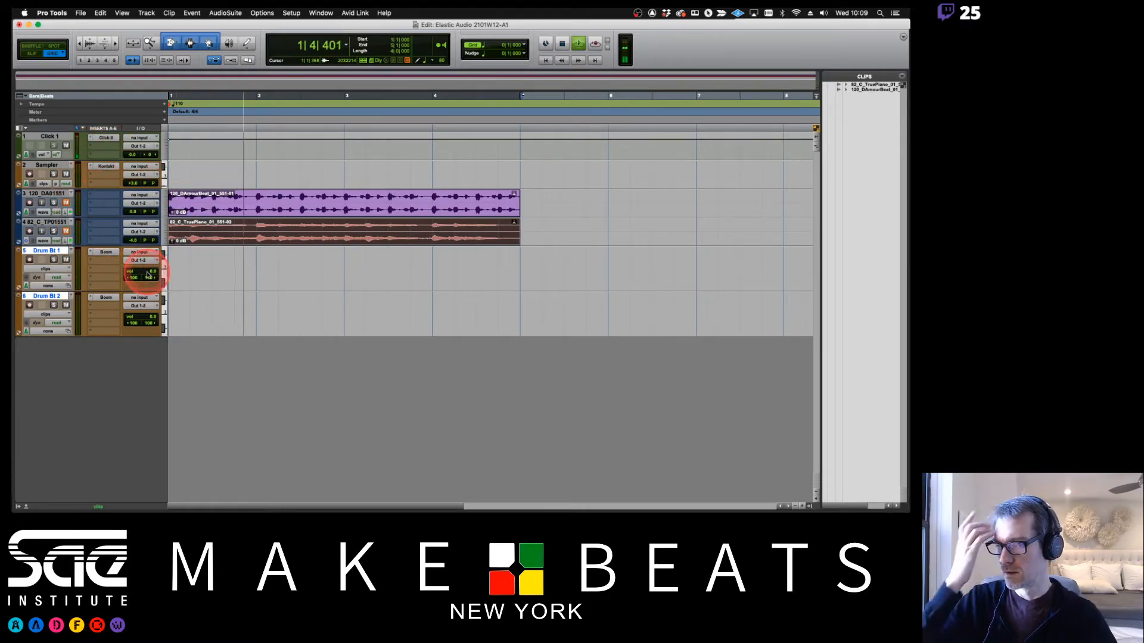
key("space")
double_click(170, 104)
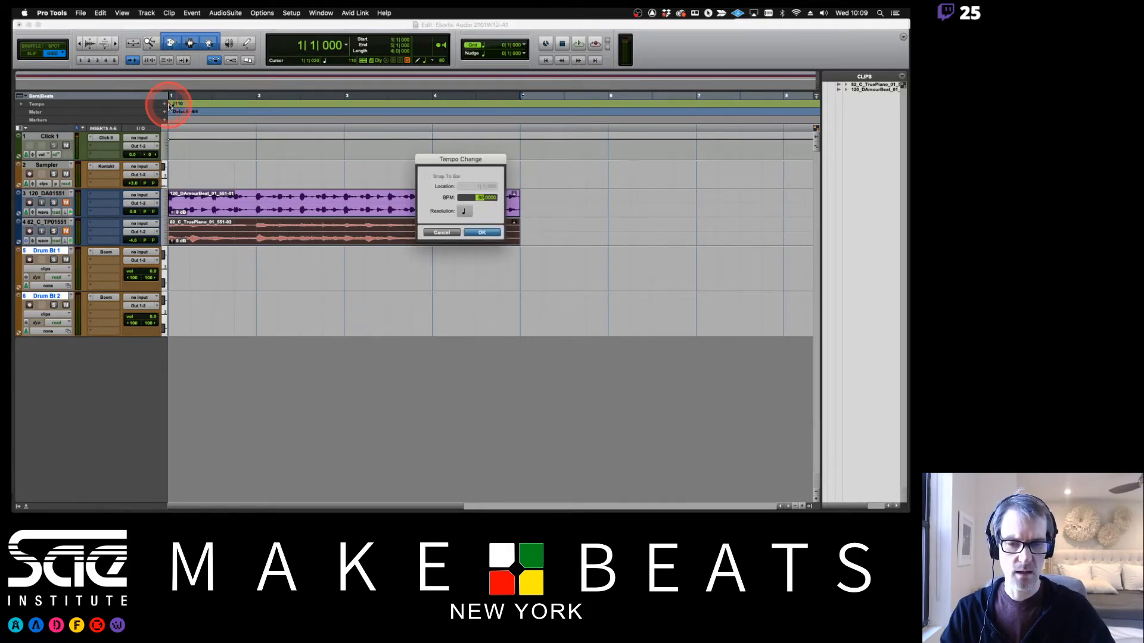
key("Return")
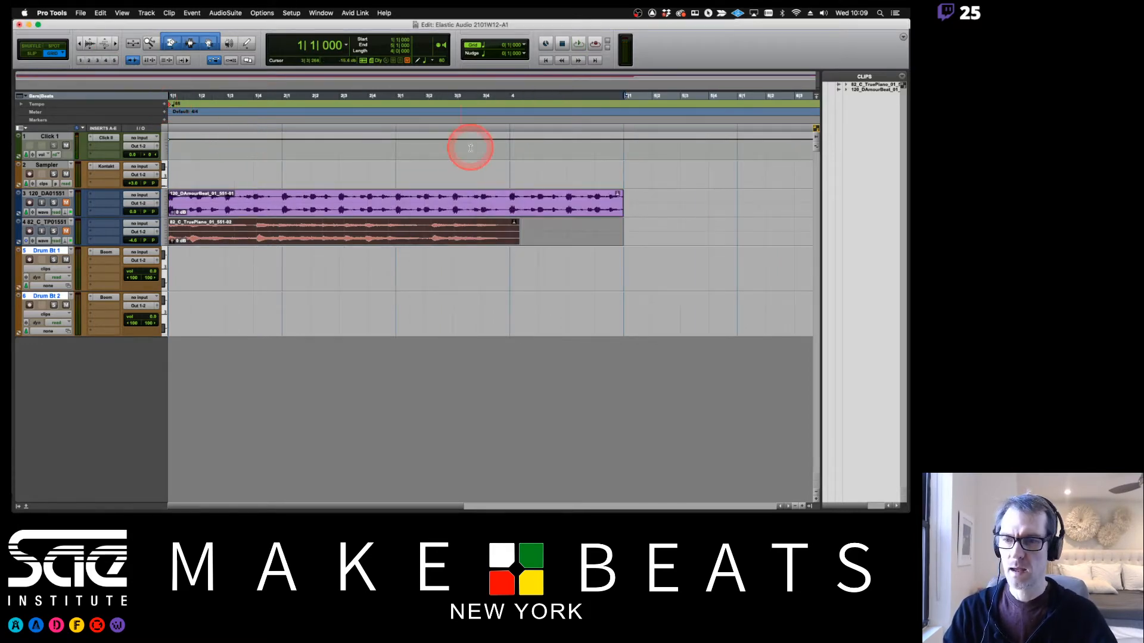
key("super+z")
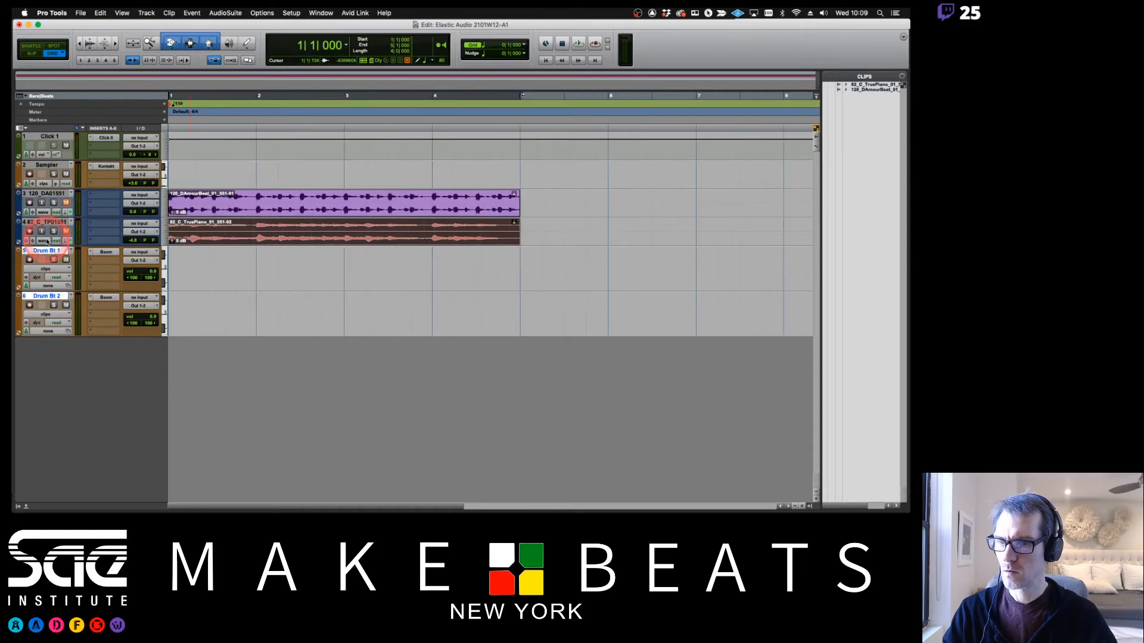
Set the piano track's timebase to Ticks and the session tempo to 85 BPM
left_click(25, 241)
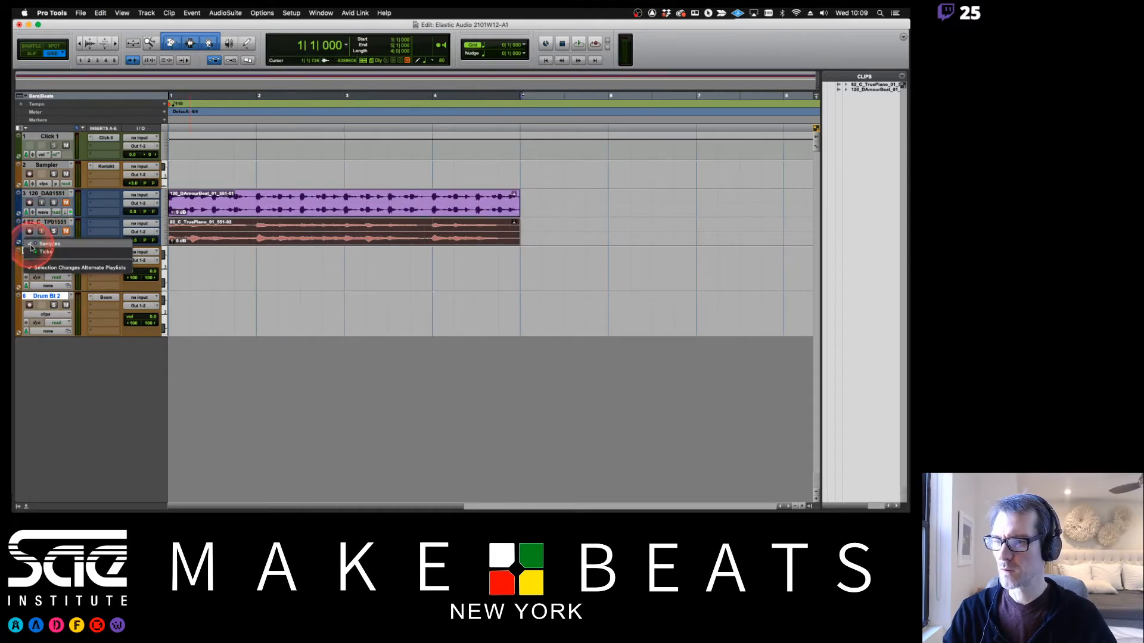
left_click(33, 249)
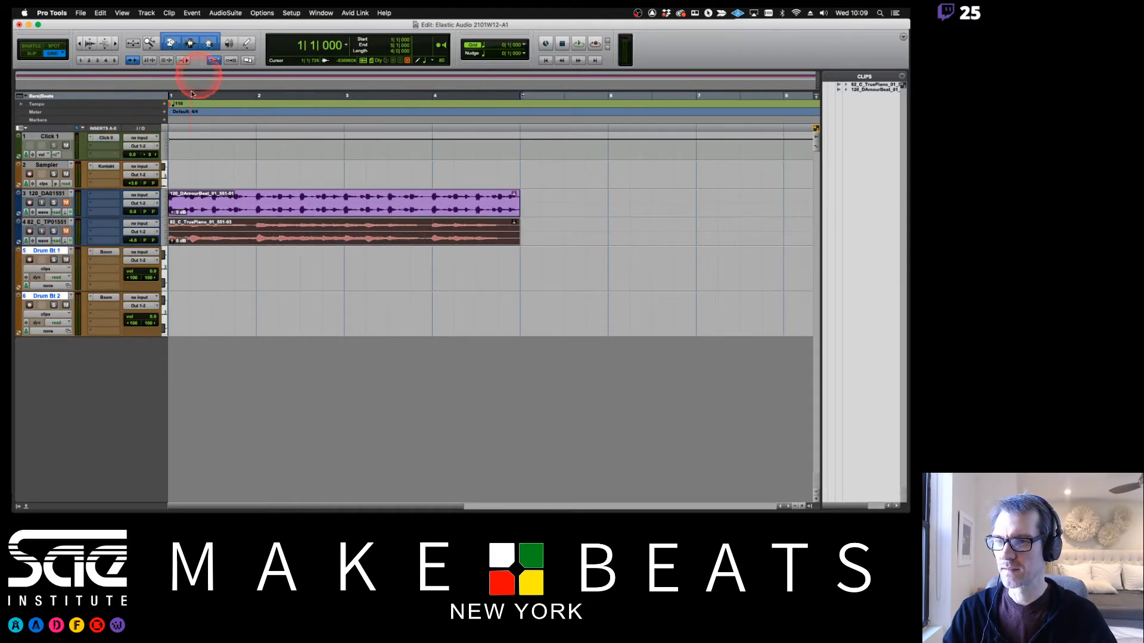
left_click(171, 104)
double_click(171, 104)
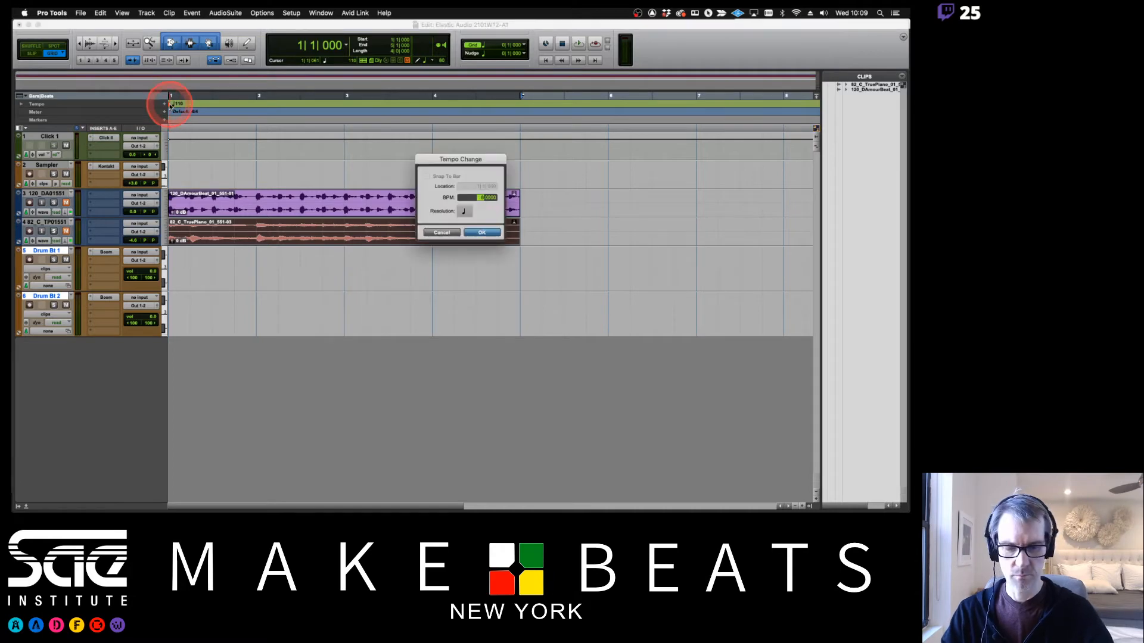
type("85")
key("Return")
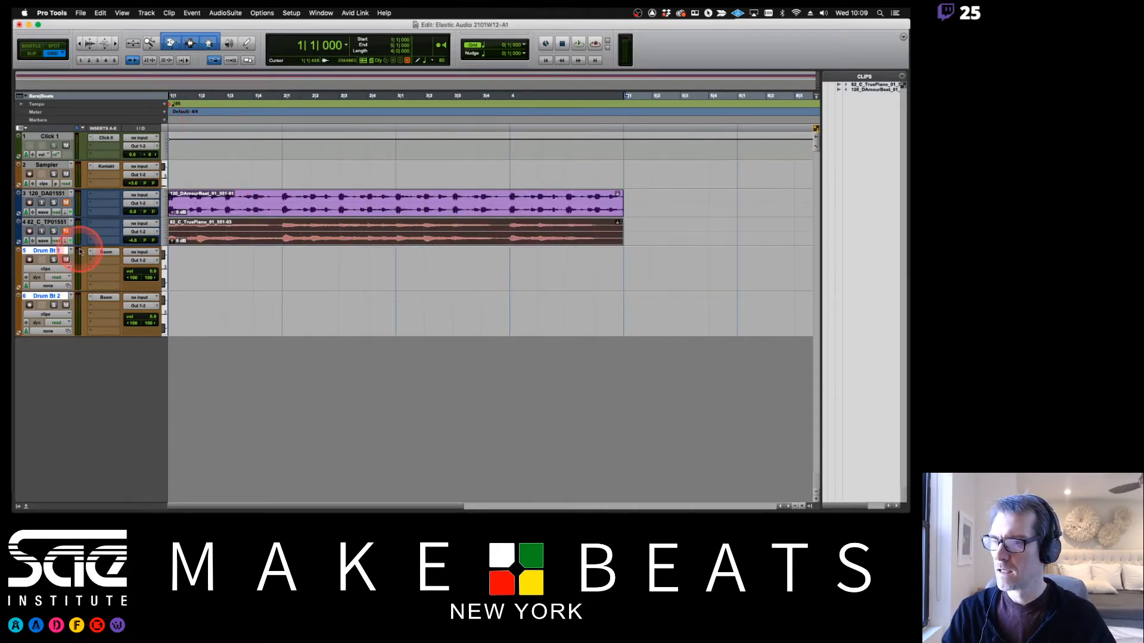
Record-enable Drum Bt 1 and record a MIDI kick and snare pattern over the four-bar selection
left_click(30, 261)
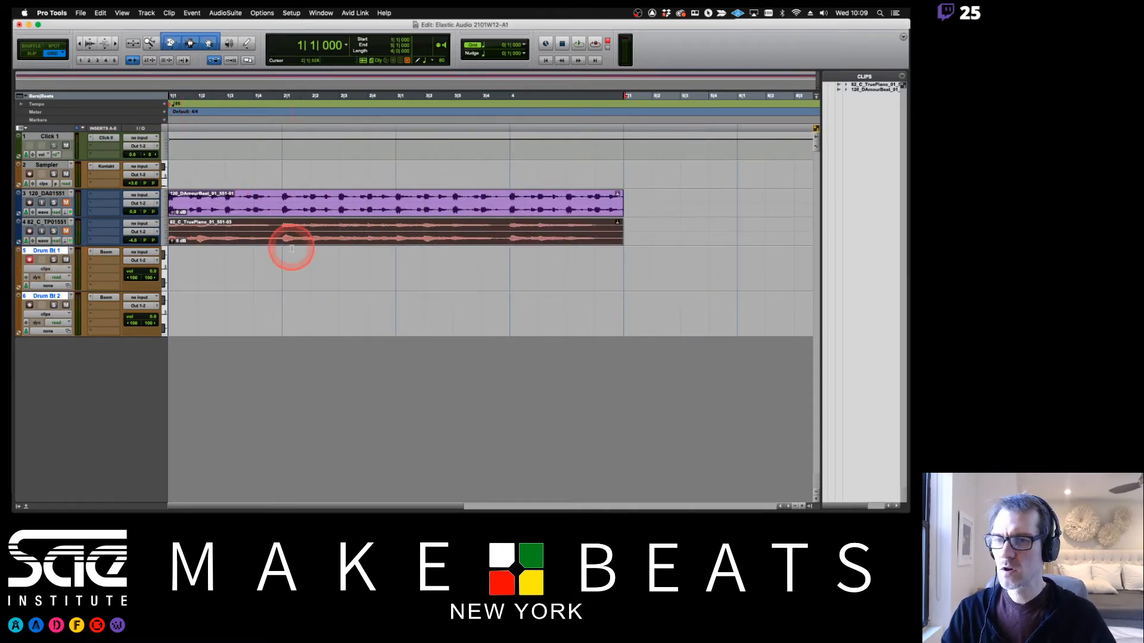
left_click(594, 45)
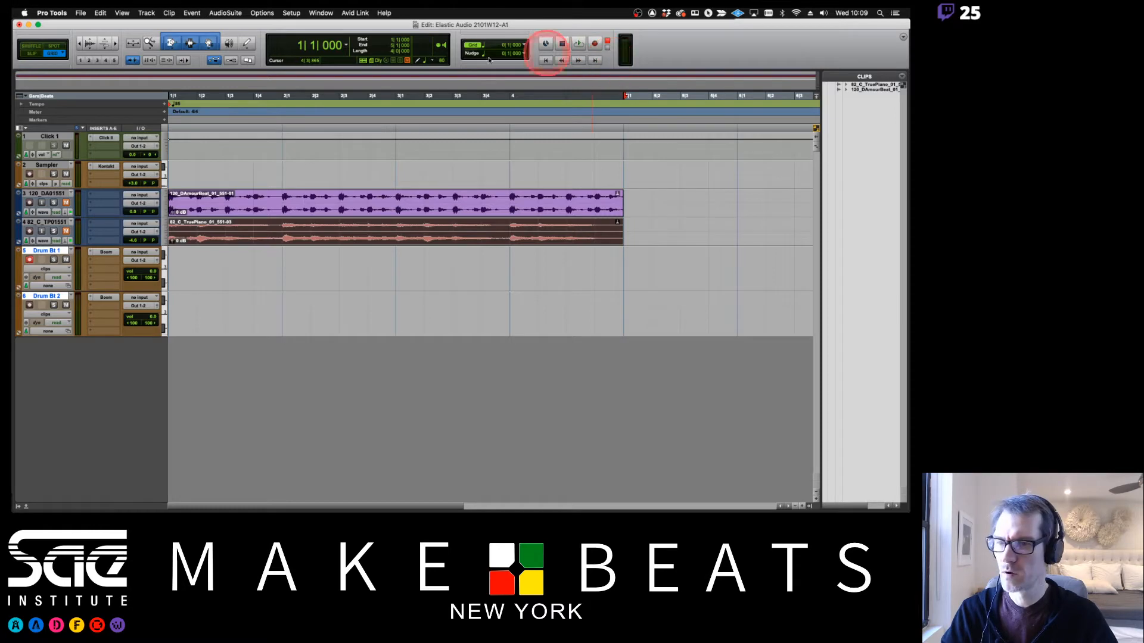
key("space")
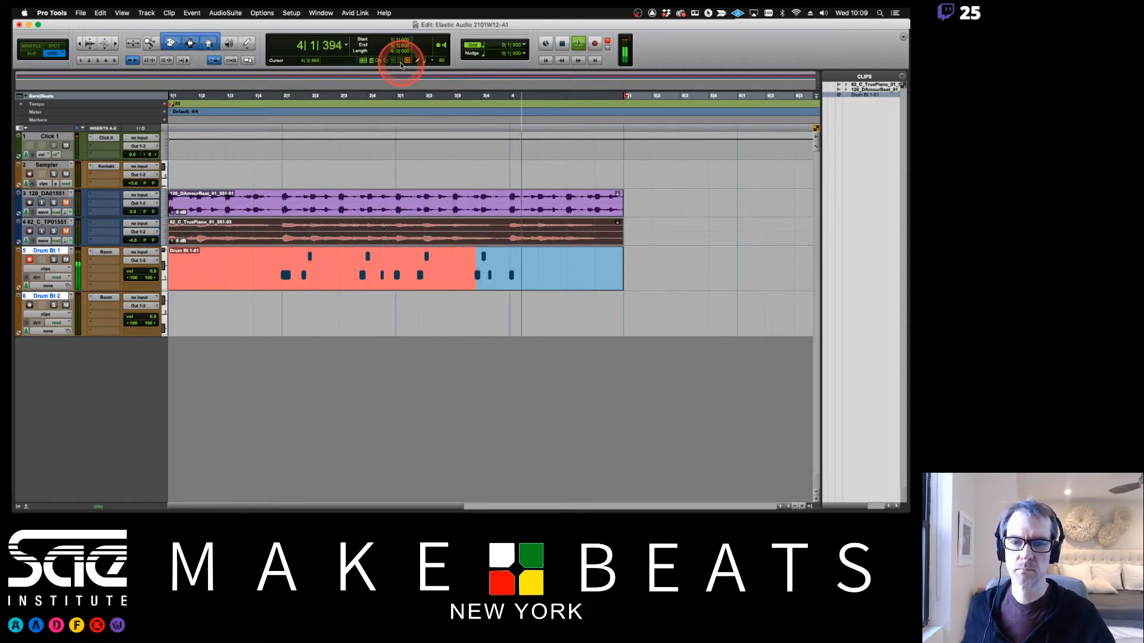
key("space")
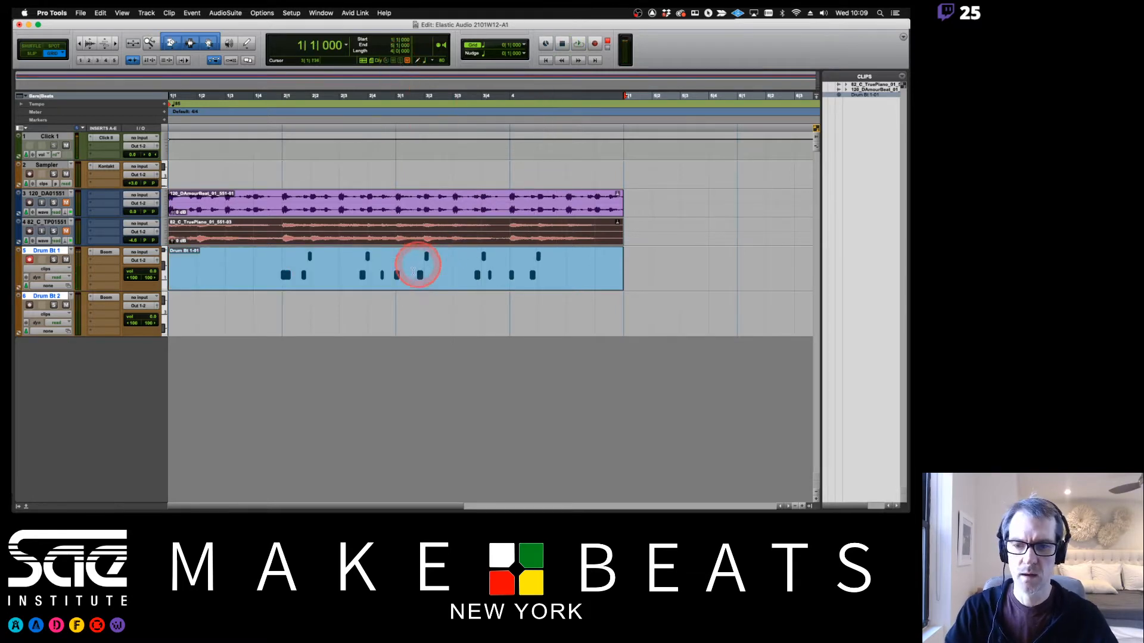
Quantize the recorded Drum Bt 1 clip's note starts to a 1/16 note grid
left_click(409, 280)
key("alt+0")
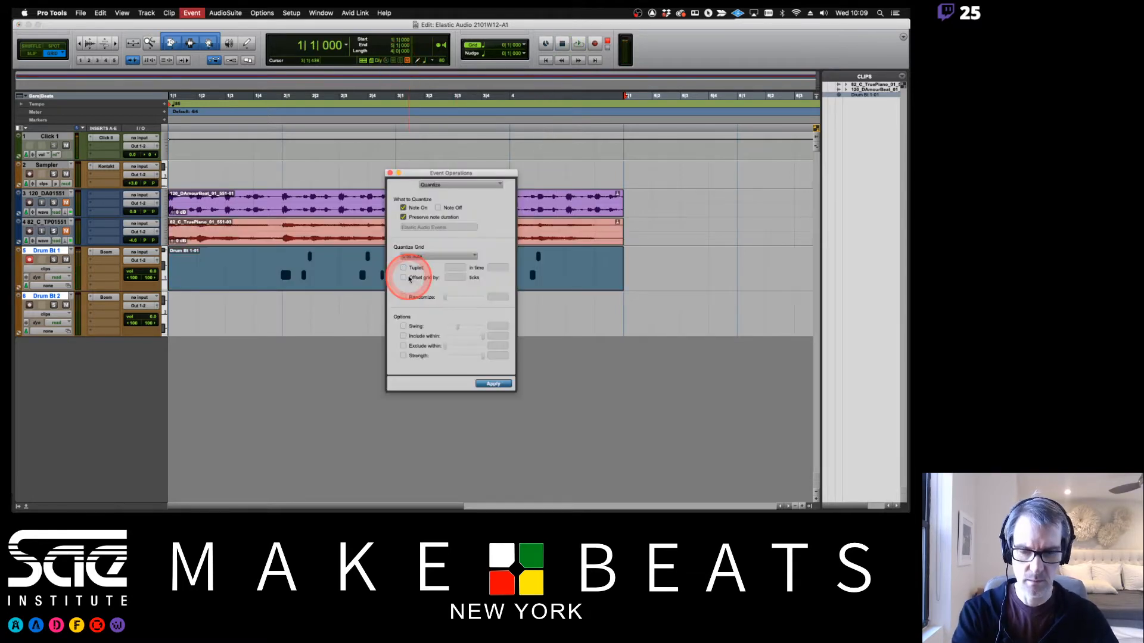
left_click(486, 384)
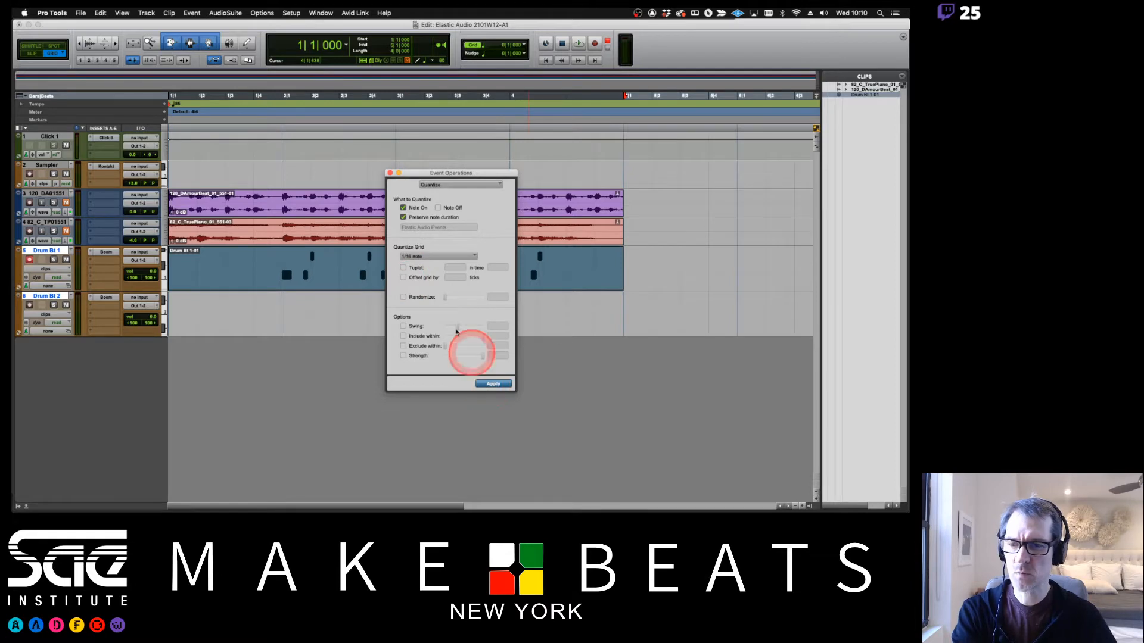
left_click(390, 173)
Switch from TCE to standard trimming and cut the Drum Bt 1 clip to two bars starting at bar 1
left_click(187, 273)
left_click(173, 266)
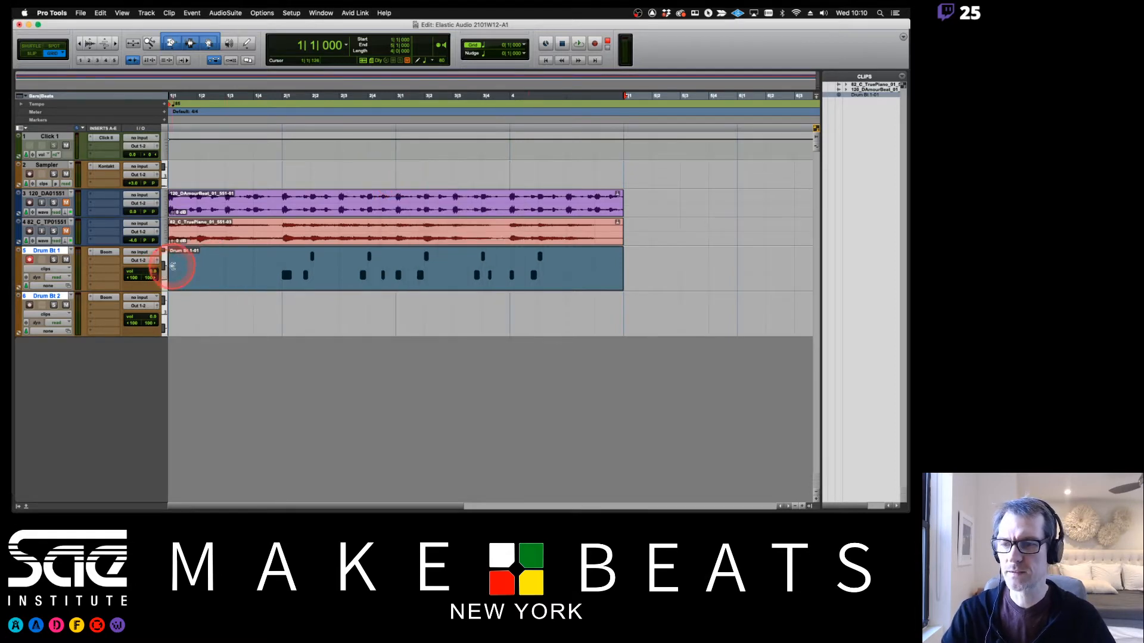
key("F5")
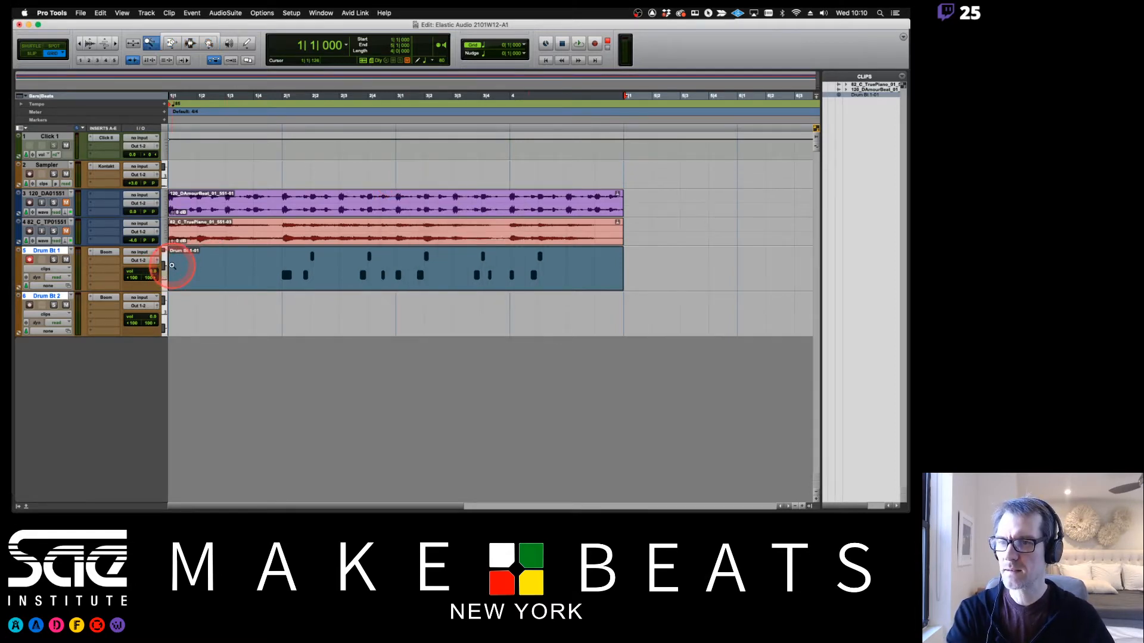
key("F6+F7")
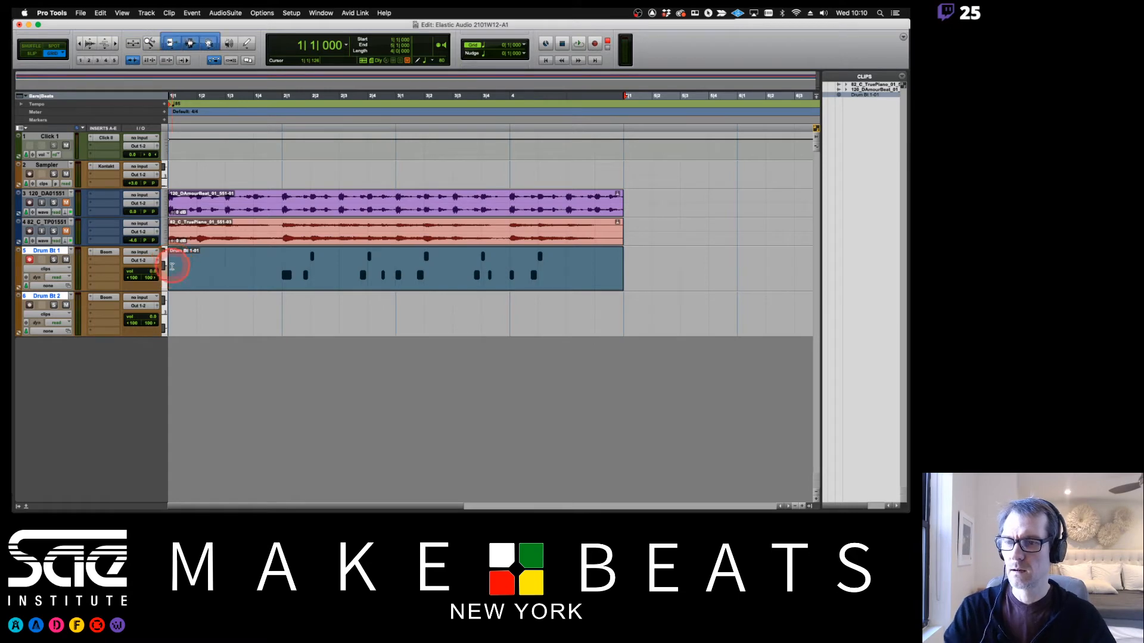
left_click(168, 273)
left_click_drag(174, 267, 217, 280)
left_click_drag(509, 259, 402, 261)
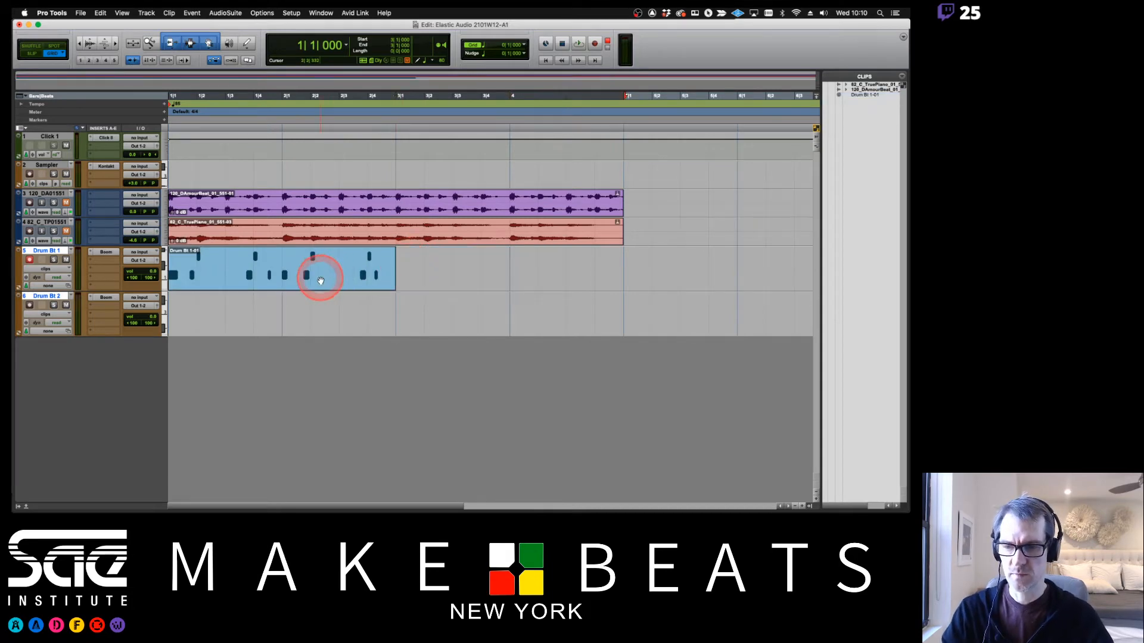
Duplicate the two-bar Drum Bt 1 clip to fill four bars, select both clips, and briefly start another recording pass
left_click(311, 283)
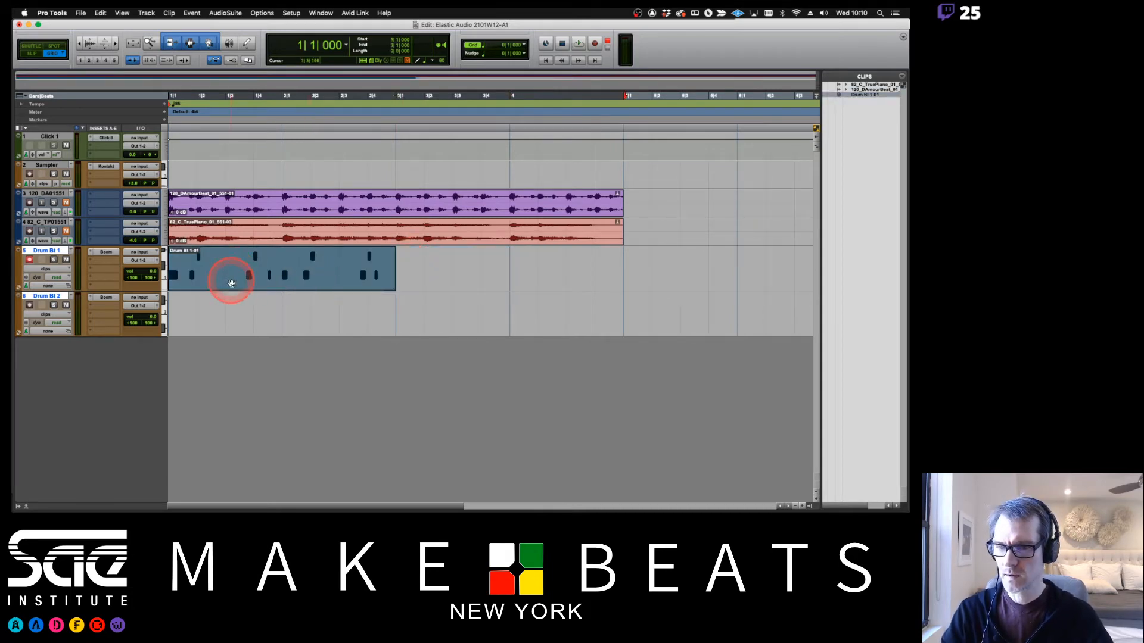
key("super+d")
left_click(257, 282, "shift")
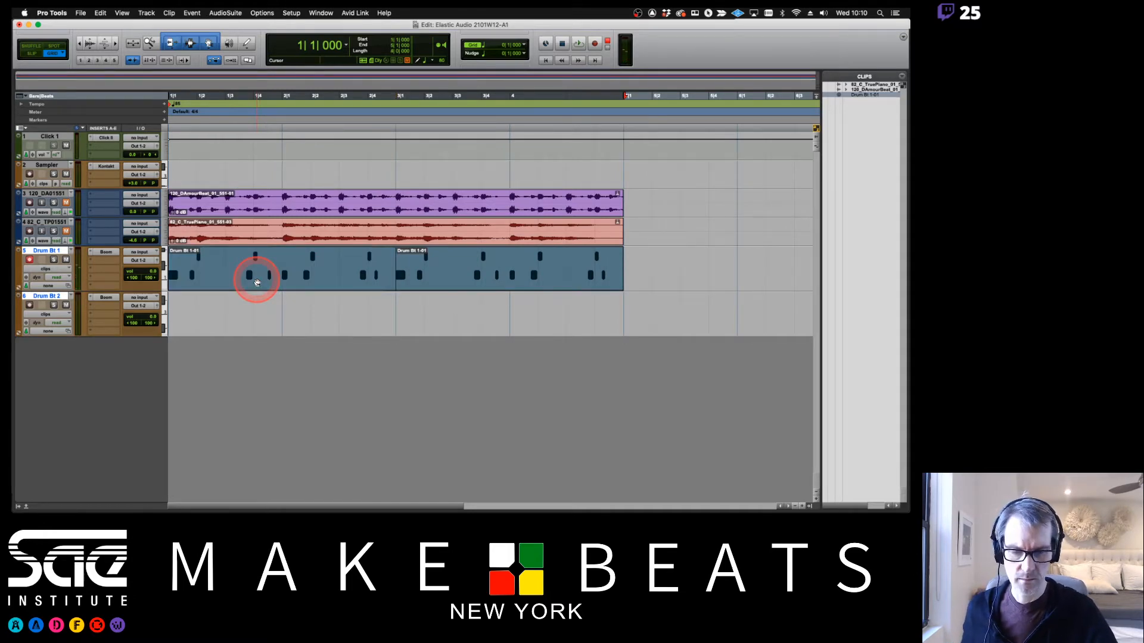
key("super+space")
key("space")
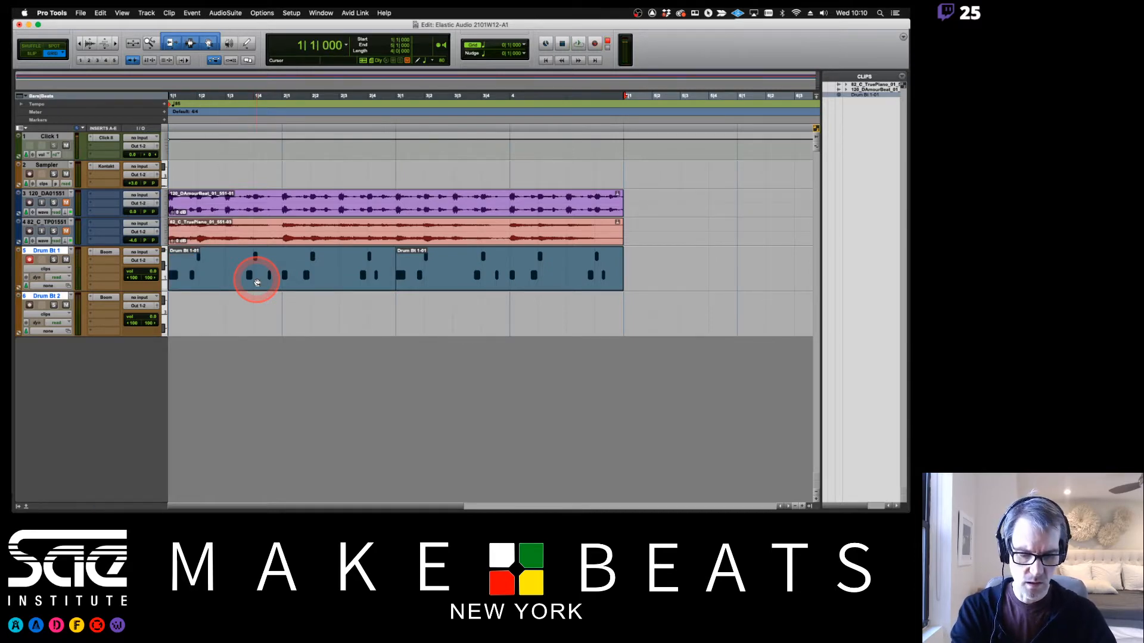
Overdub a steady upper-note drum part onto the Drum Bt 1 clips and quantize the note starts to 1/16 notes
key("super+KP_1")
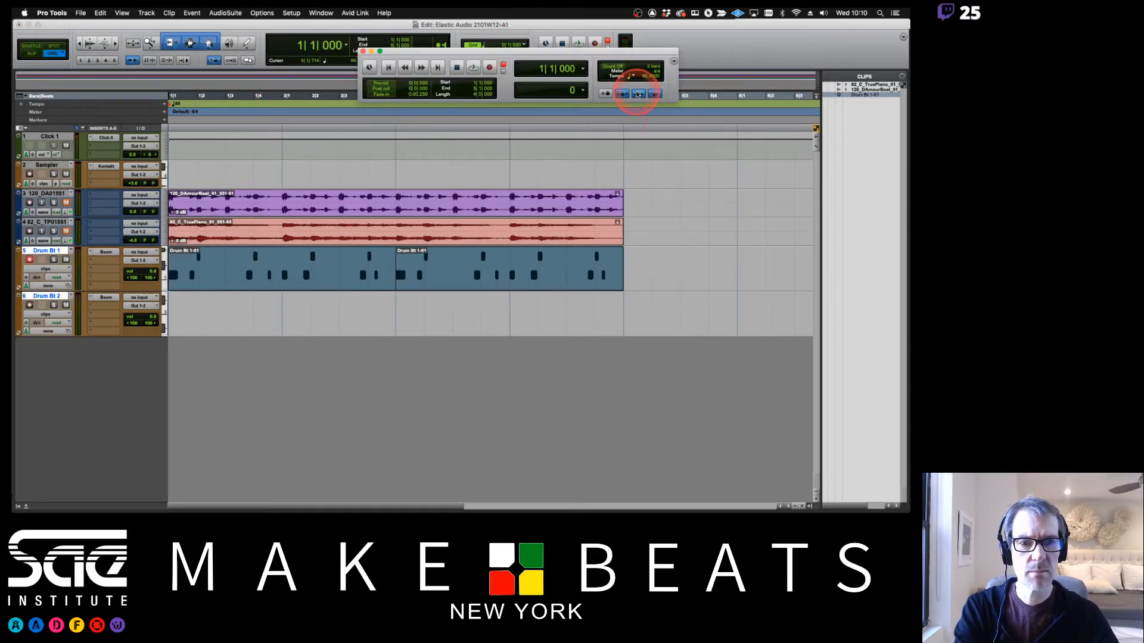
key("super+space")
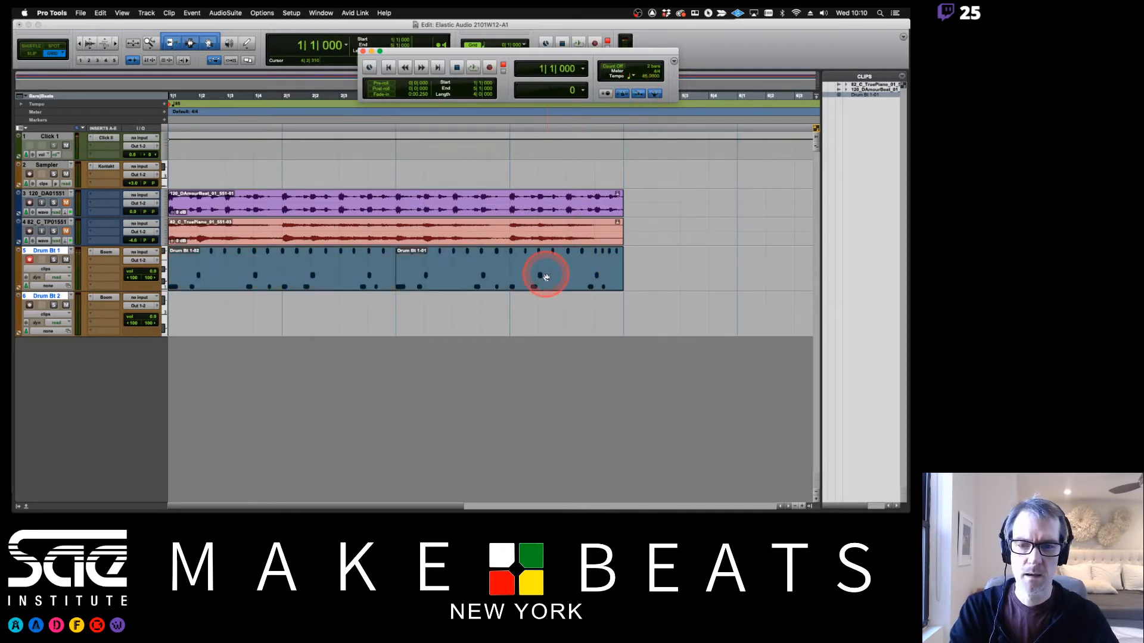
key("space")
key("alt+0")
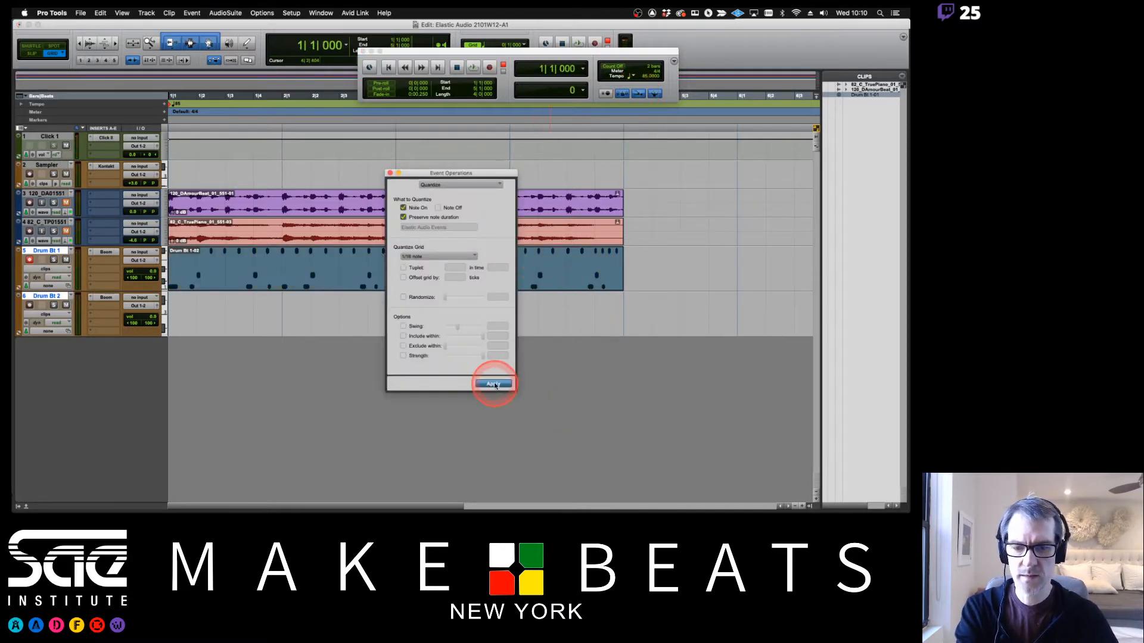
left_click(390, 173)
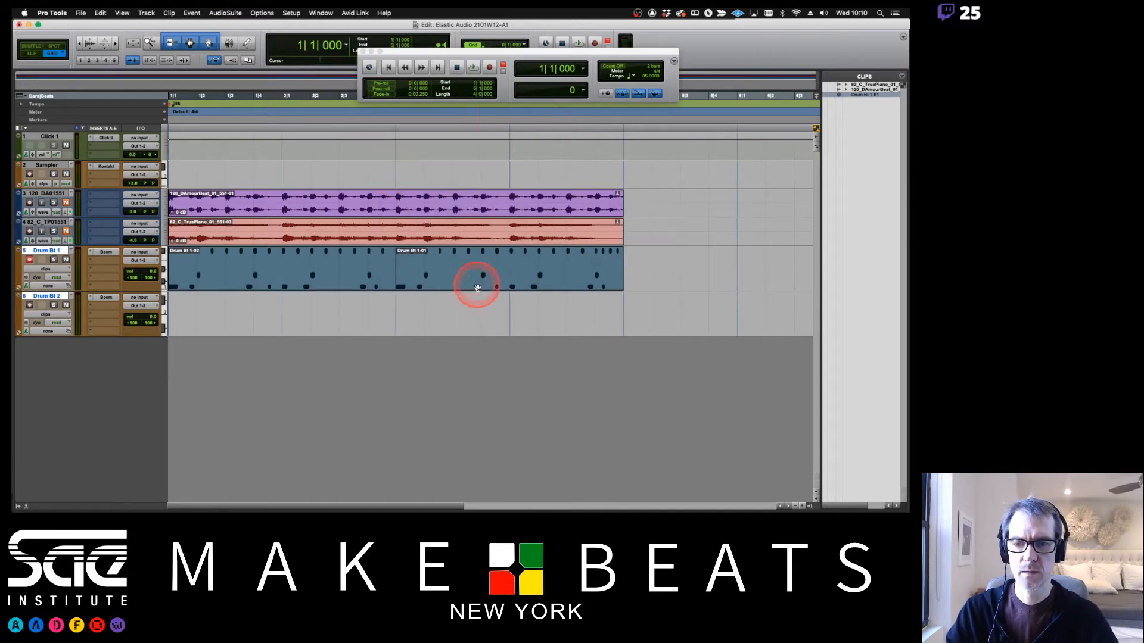
Replace the first Drum Bt 1 clip with a copy of the second, and copy both clips to Drum Bt 2 at bar 1
left_click(664, 258)
left_click(531, 284)
left_click_drag(534, 285, 332, 308)
left_click(407, 281, "shift")
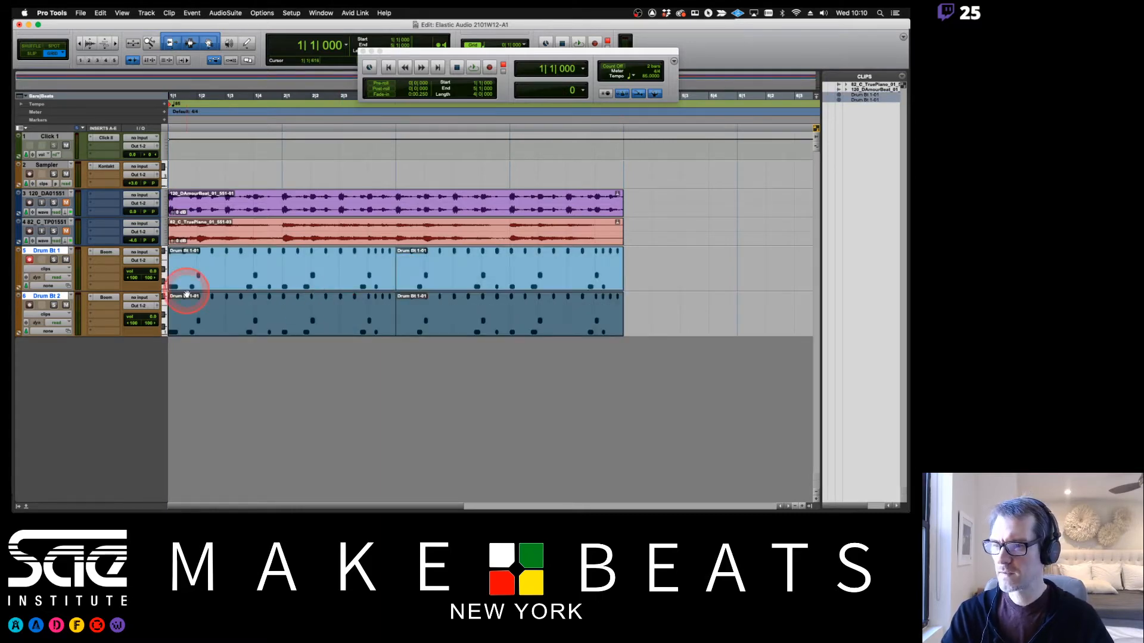
Audition the session with Drum Bt 1 muted and unmuted, and close the floating Transport window
left_click(66, 259)
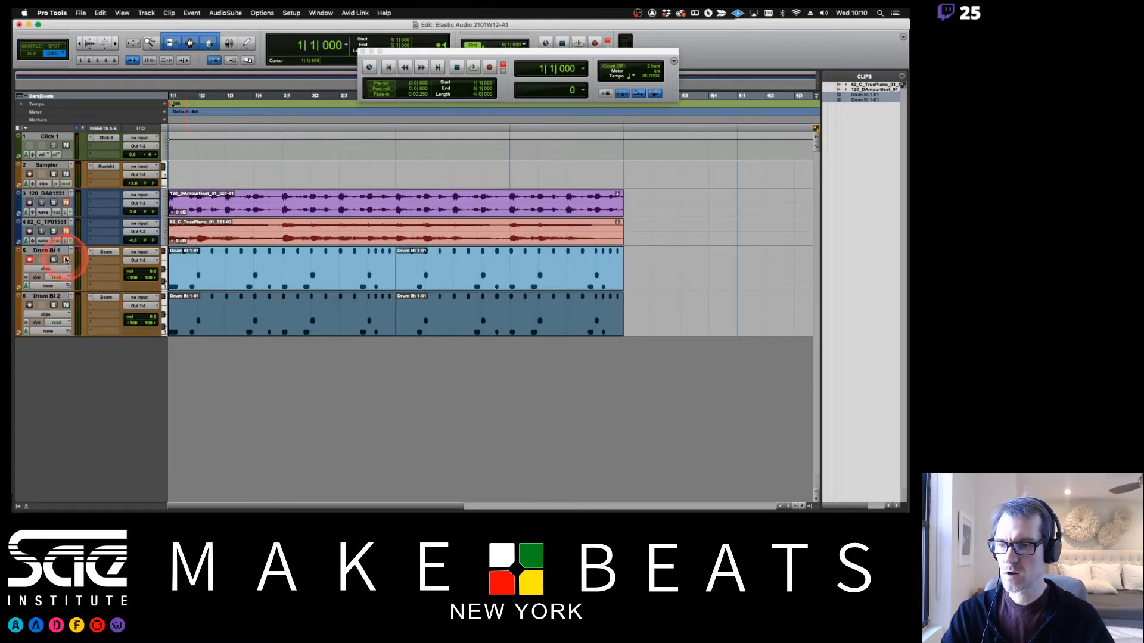
key("space")
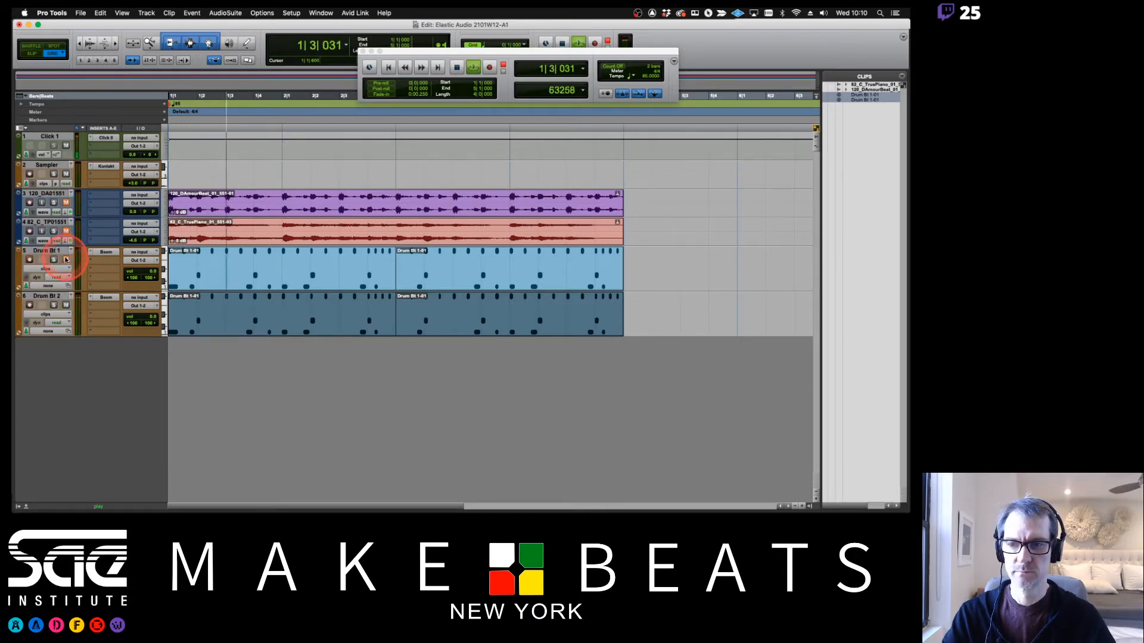
key("space")
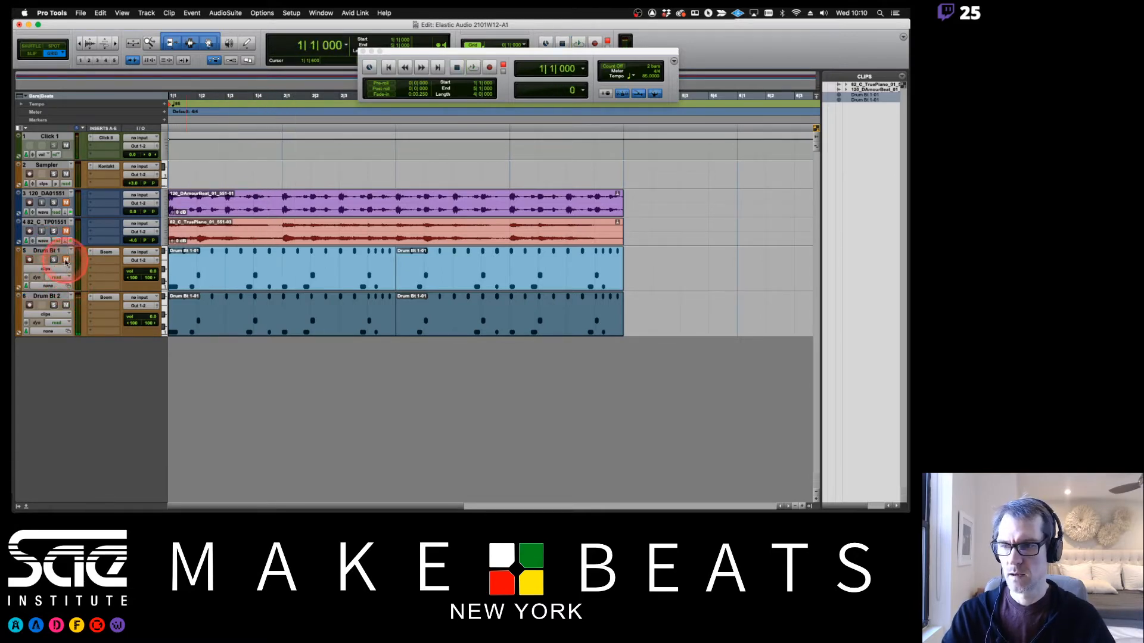
left_click(66, 261)
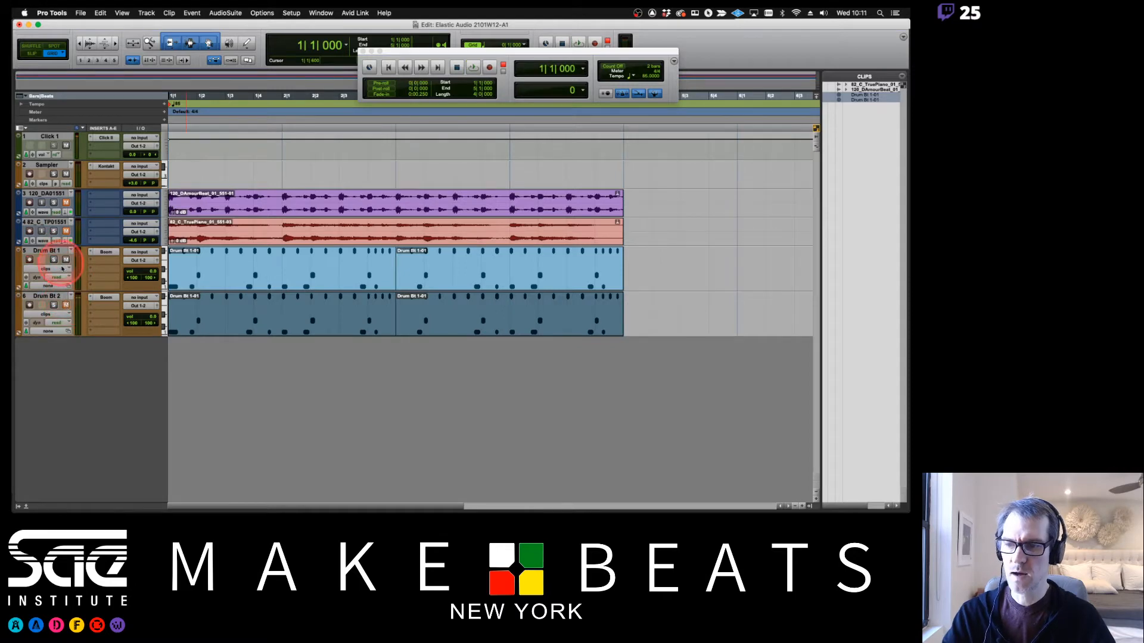
key("space")
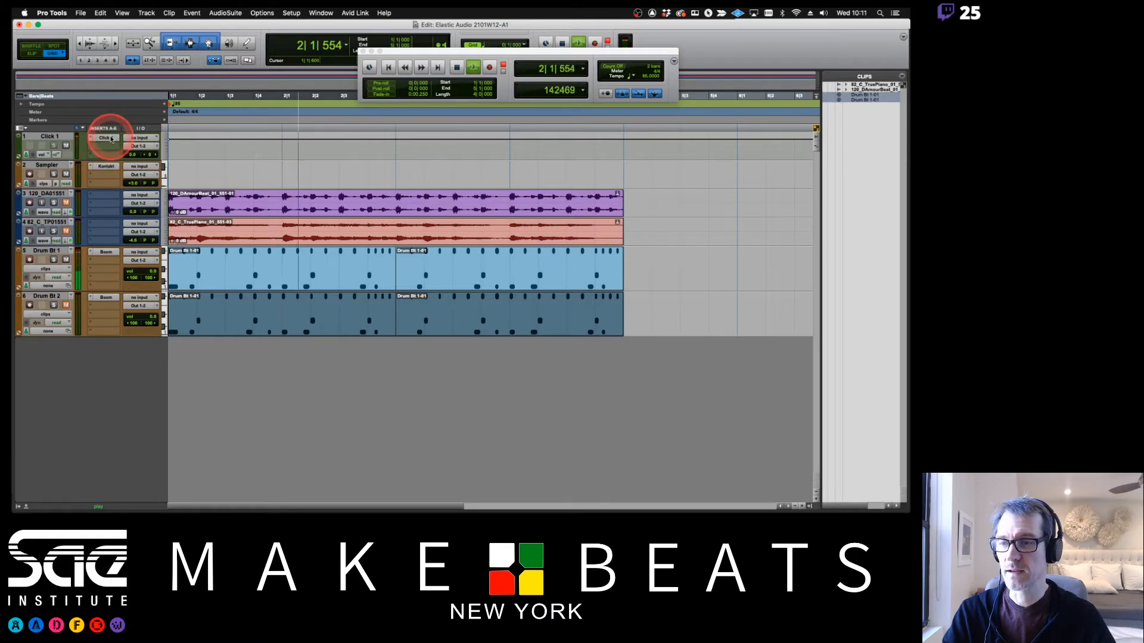
key("space")
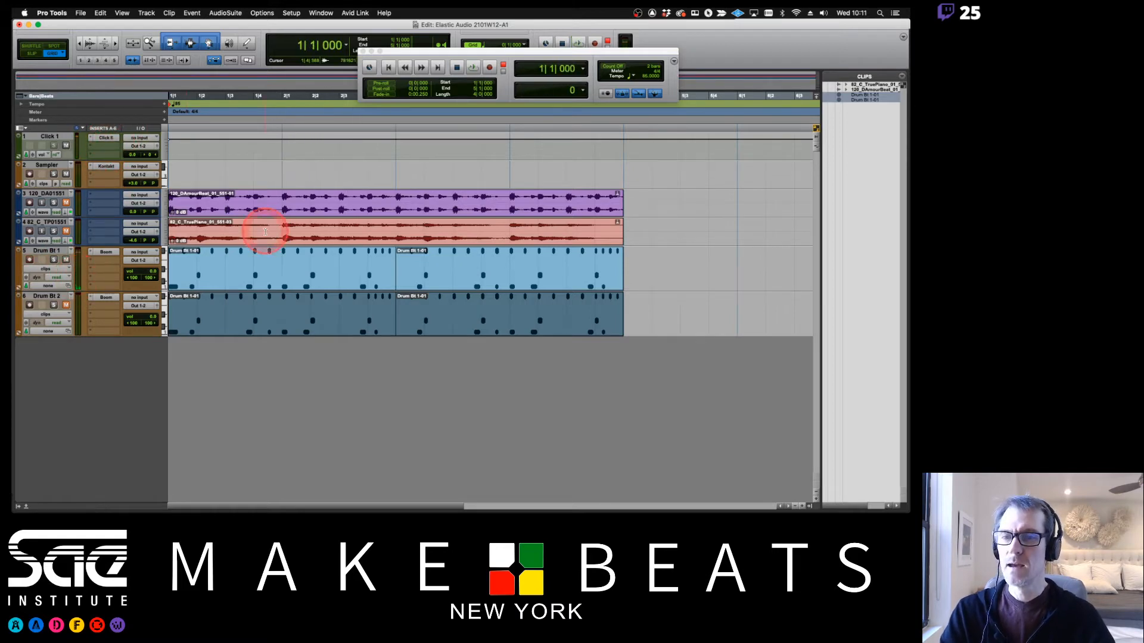
left_click(363, 51)
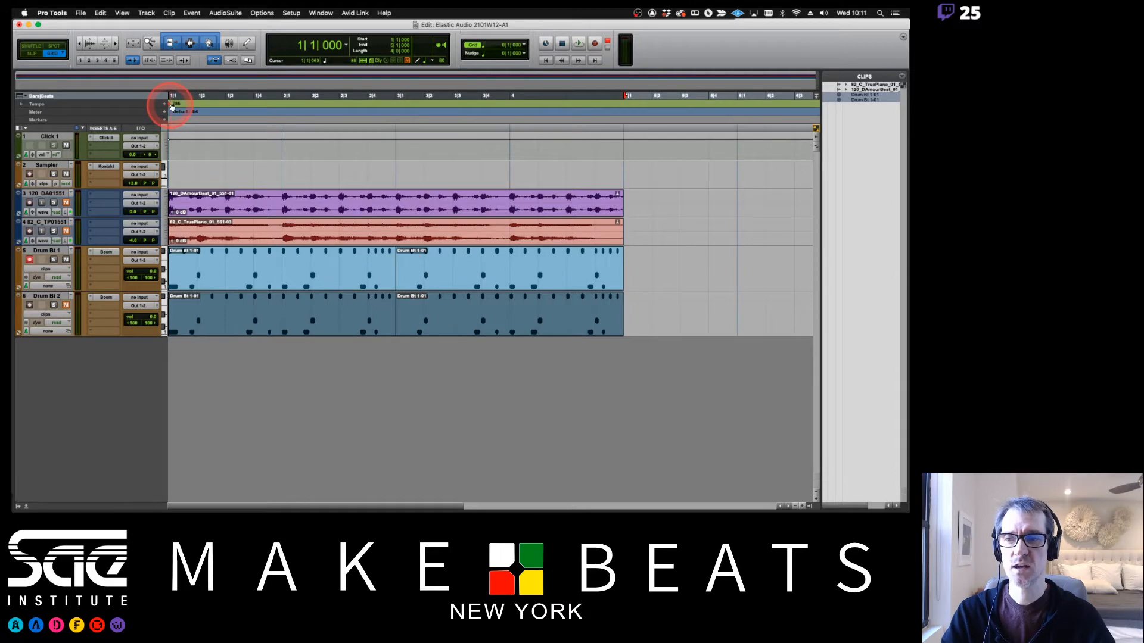
Try a tempo of 100 BPM at bar 1, audition the drum beat, and undo the tempo change
double_click(171, 106)
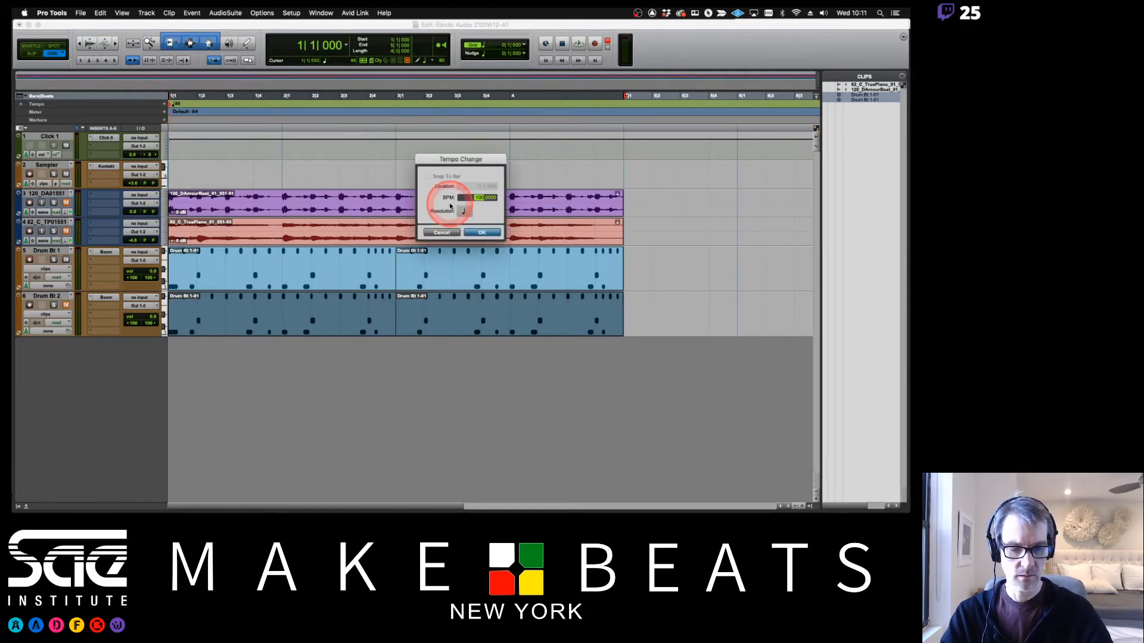
key("Return")
key("space")
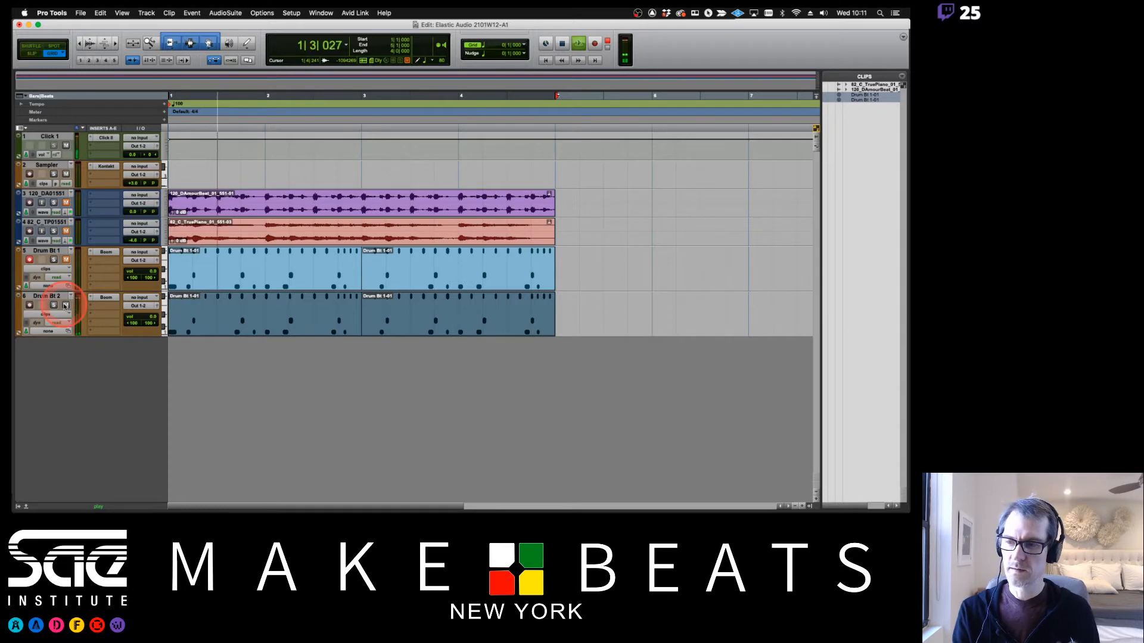
left_click(66, 260)
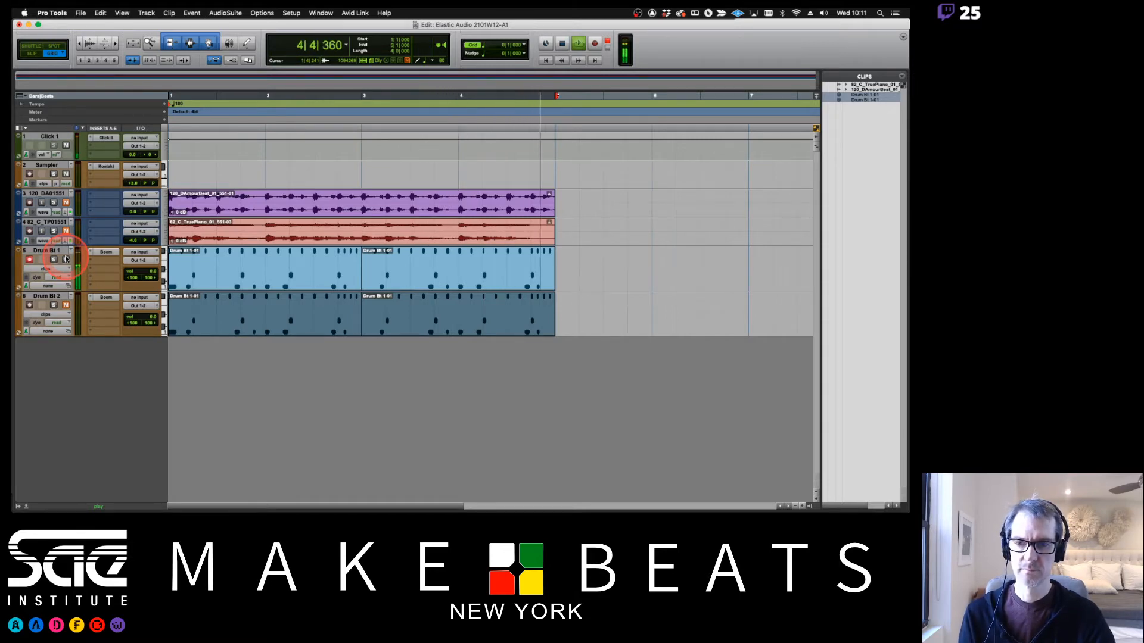
key("space")
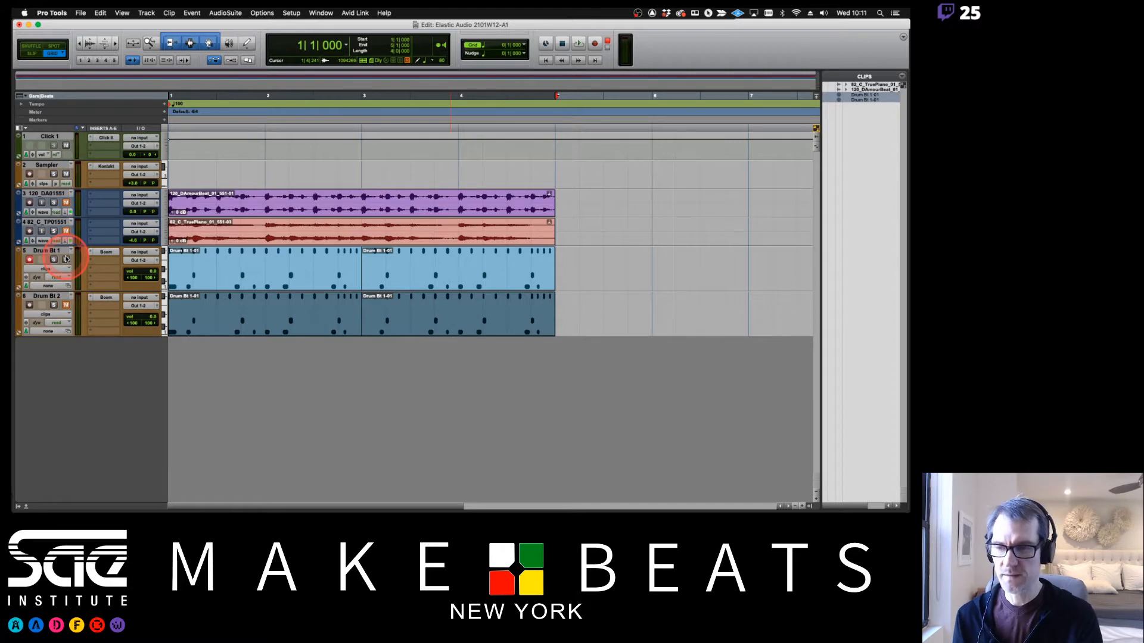
key("super+z")
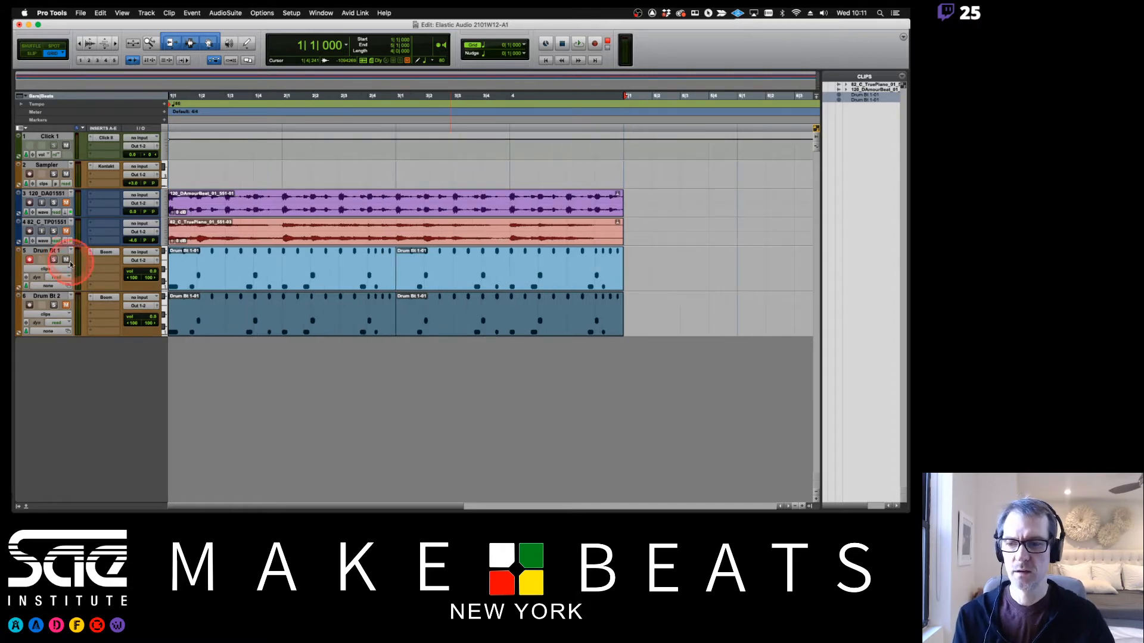
Duplicate the first two-bar clip on both Drum Bt 1 and Drum Bt 2 so that the copies occupy bars 3 and 4
left_click(272, 289)
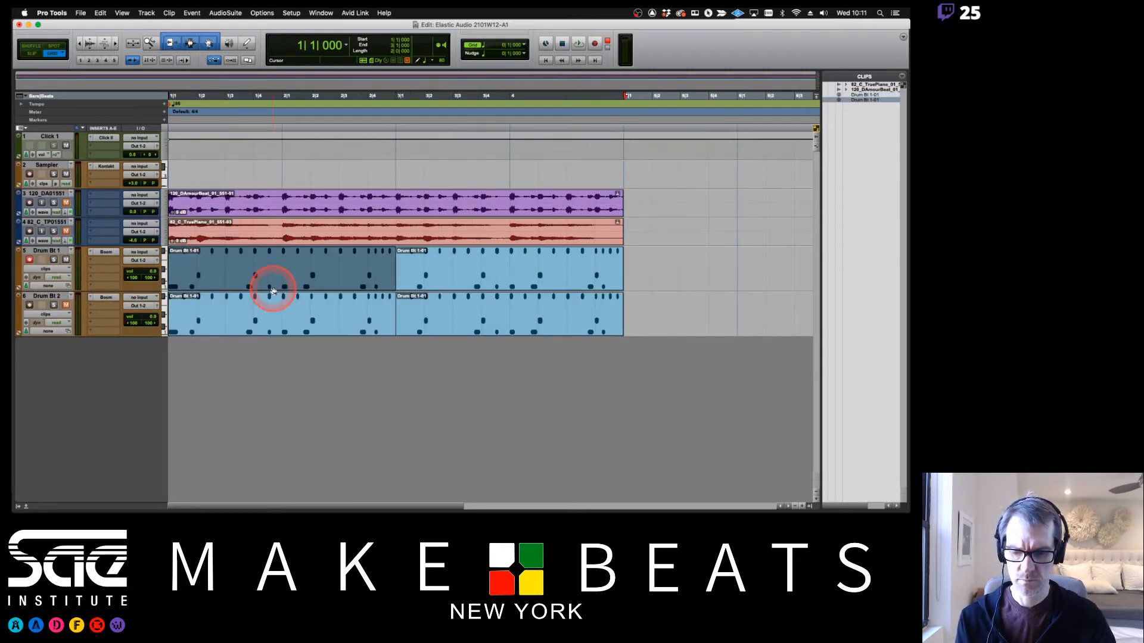
key("super+d")
left_click(279, 328)
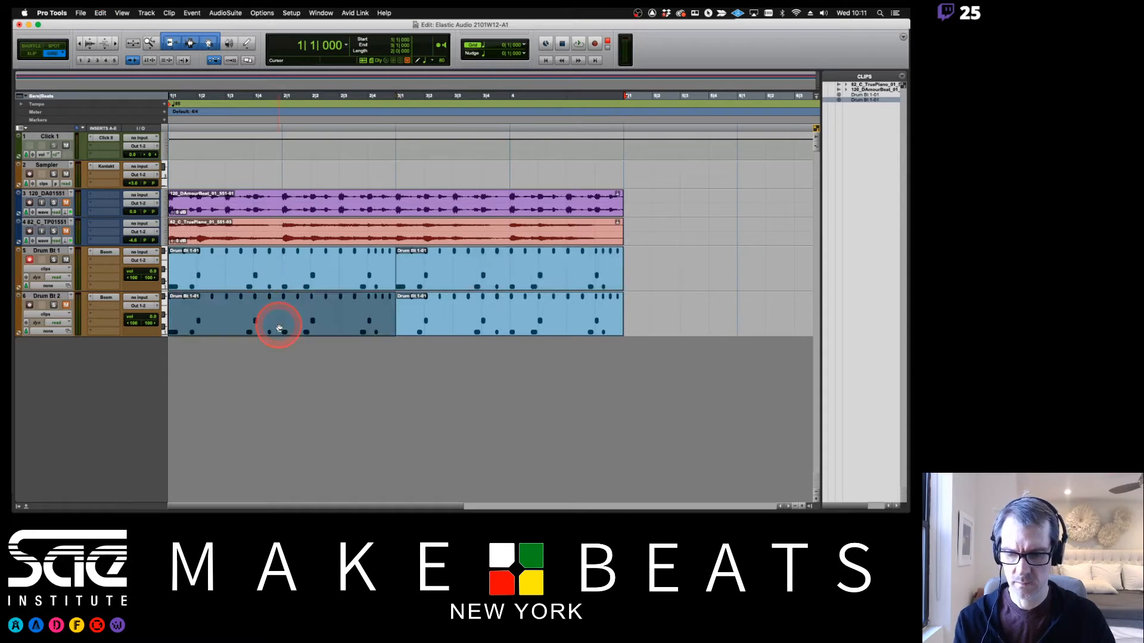
key("super+d")
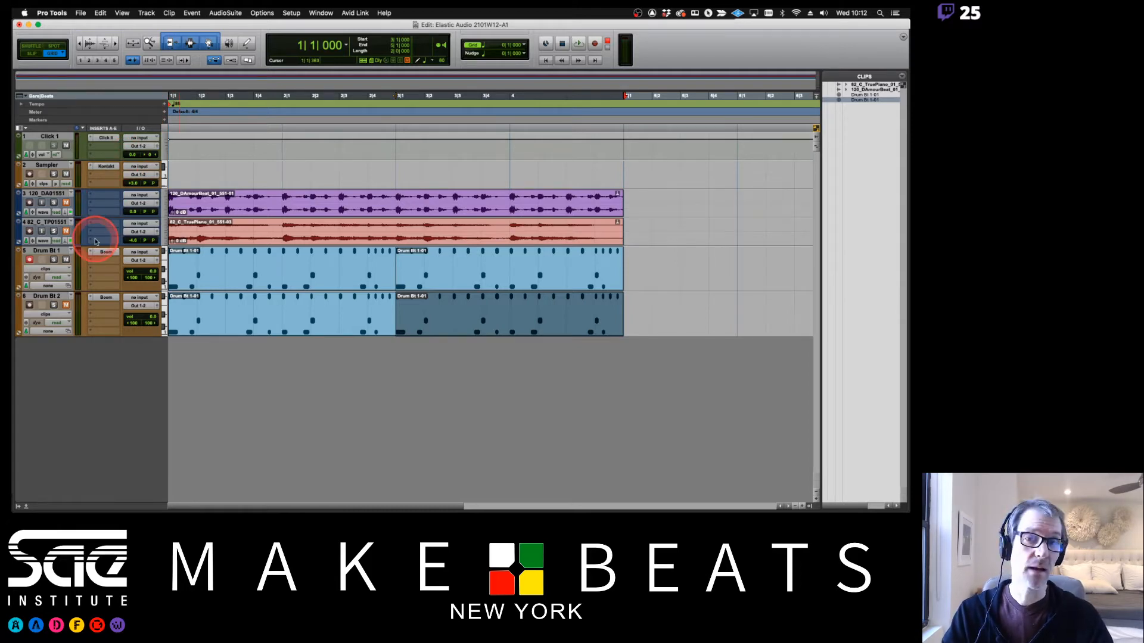
Audition the drum beat and switch the Drum Bt 2 track's timebase to Samples
key("space")
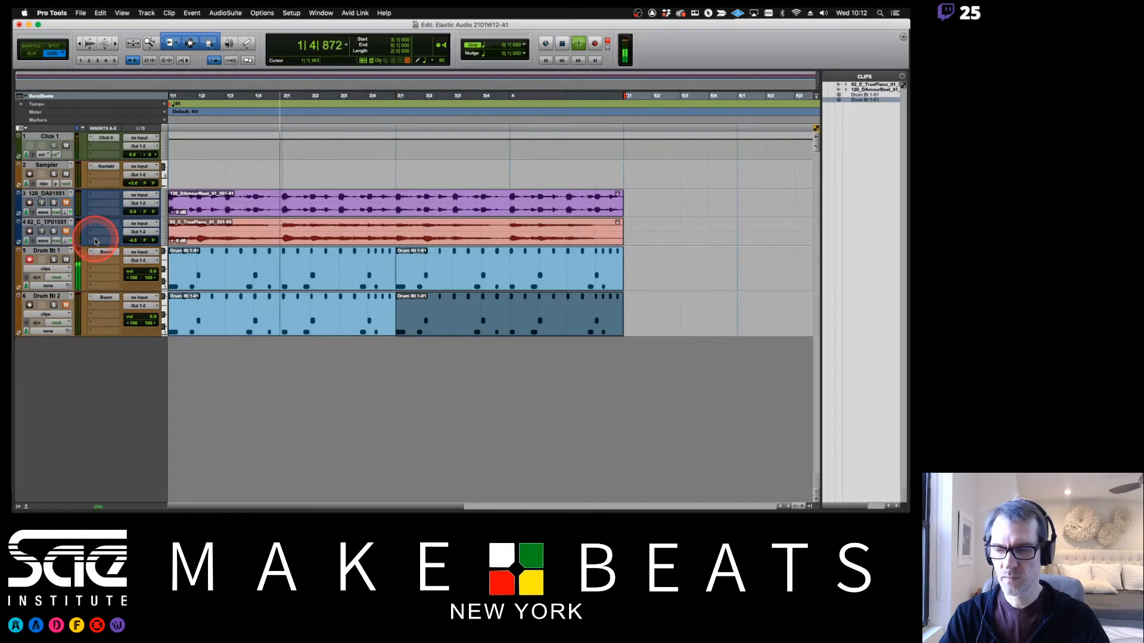
key("space")
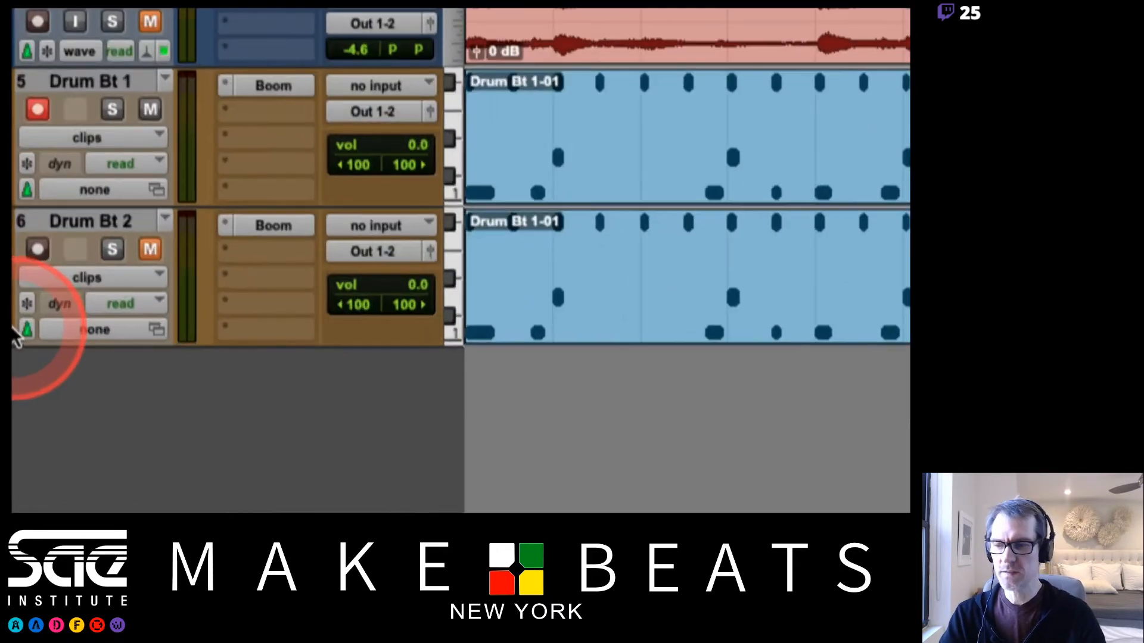
left_click(25, 333)
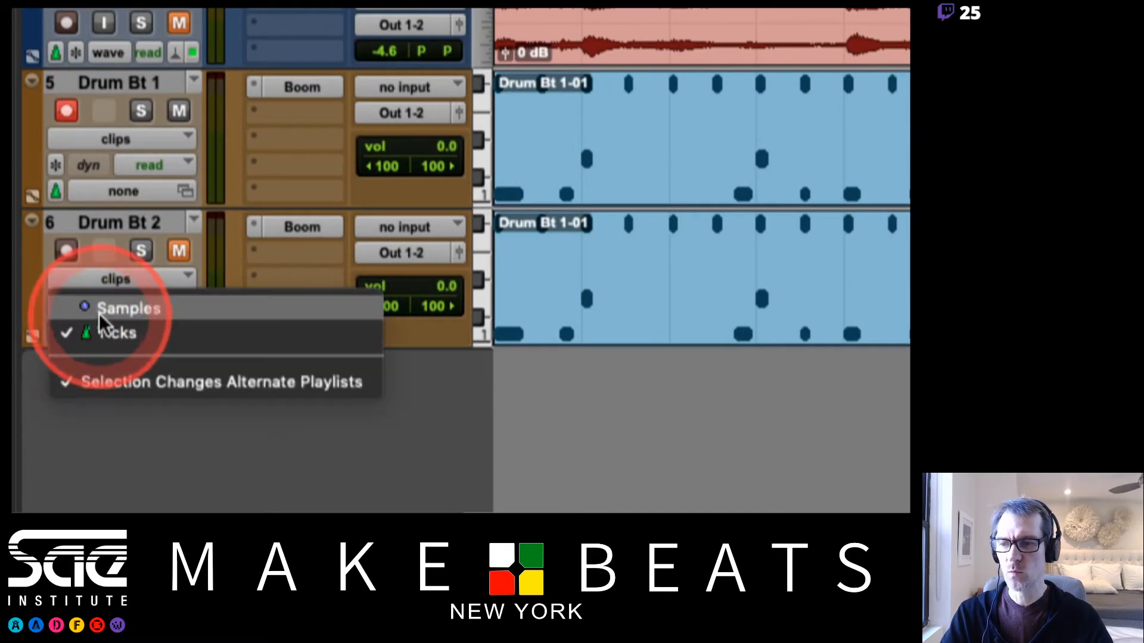
left_click(102, 309)
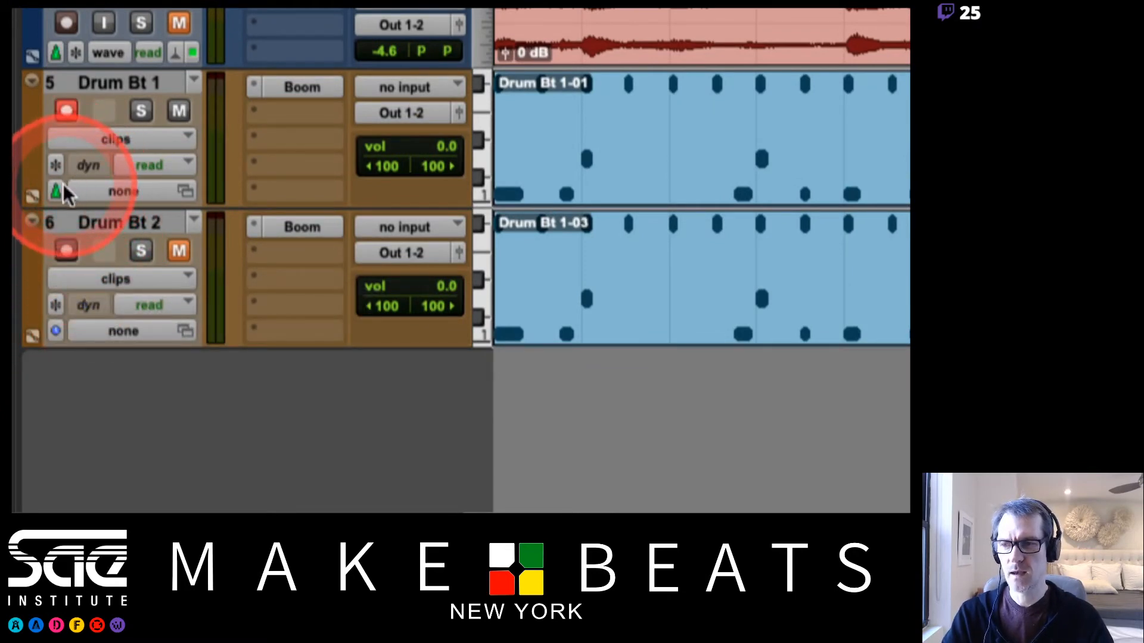
Rename the Drum Bt 1 track as Drum Bt Ticks and the Drum Bt 2 track as Drum Bt Samples
left_click(155, 80)
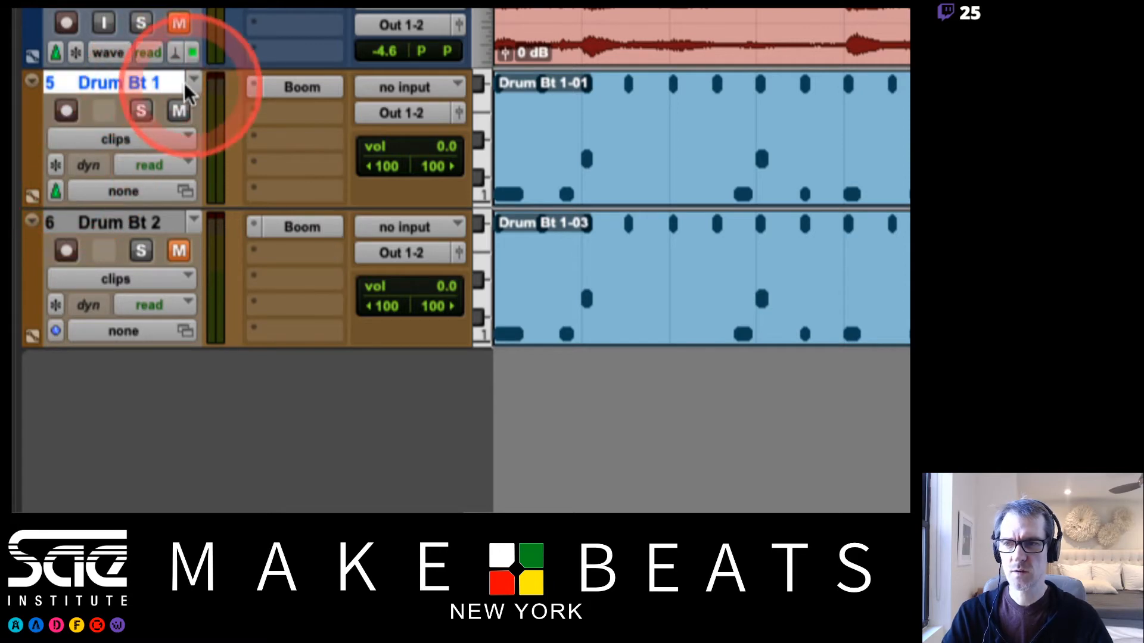
double_click(130, 81)
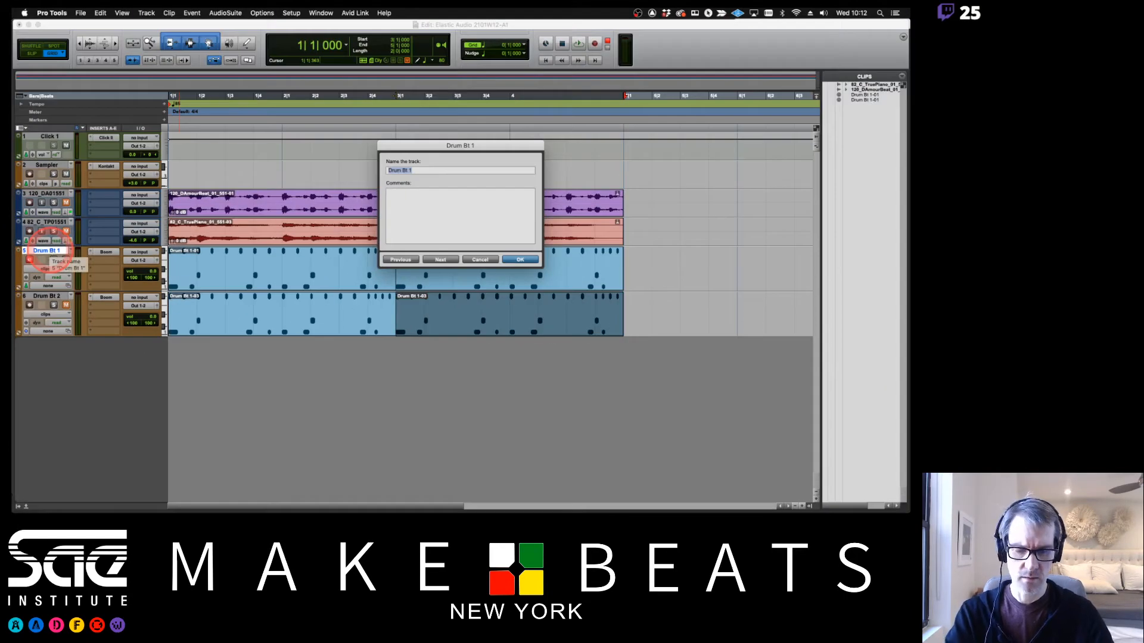
key("Right")
key("BackSpace")
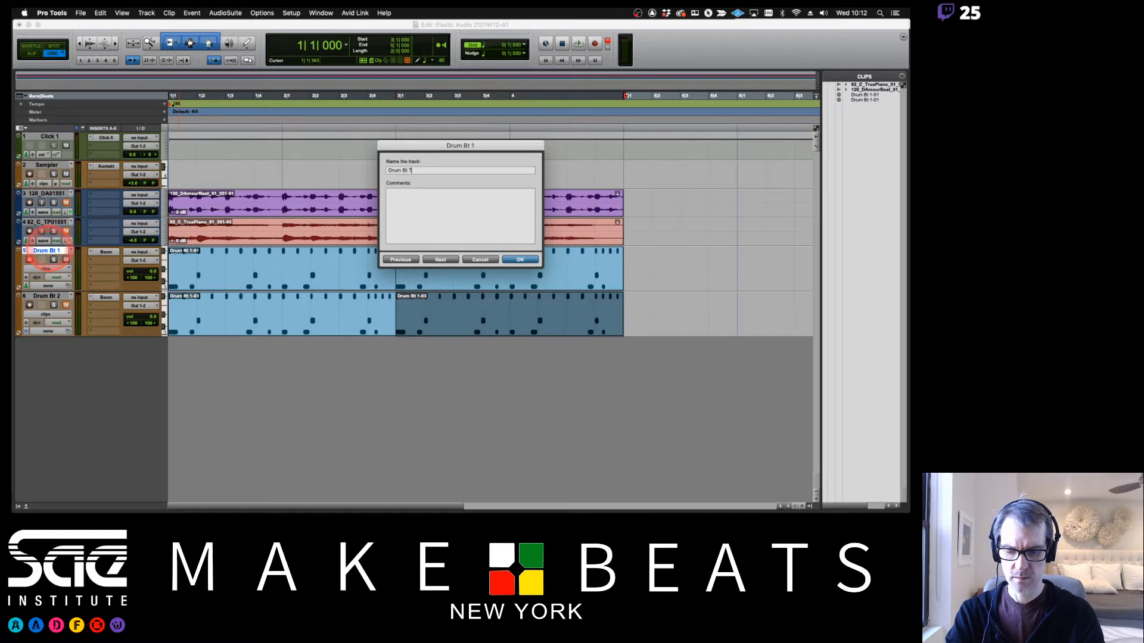
key("Return")
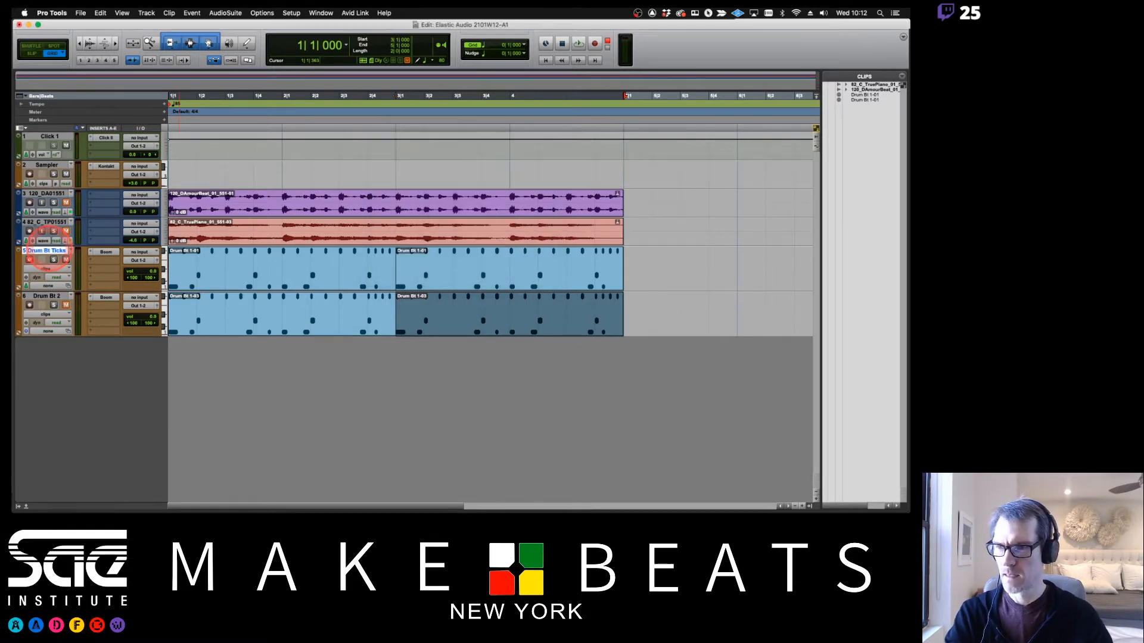
double_click(46, 296)
key("Right")
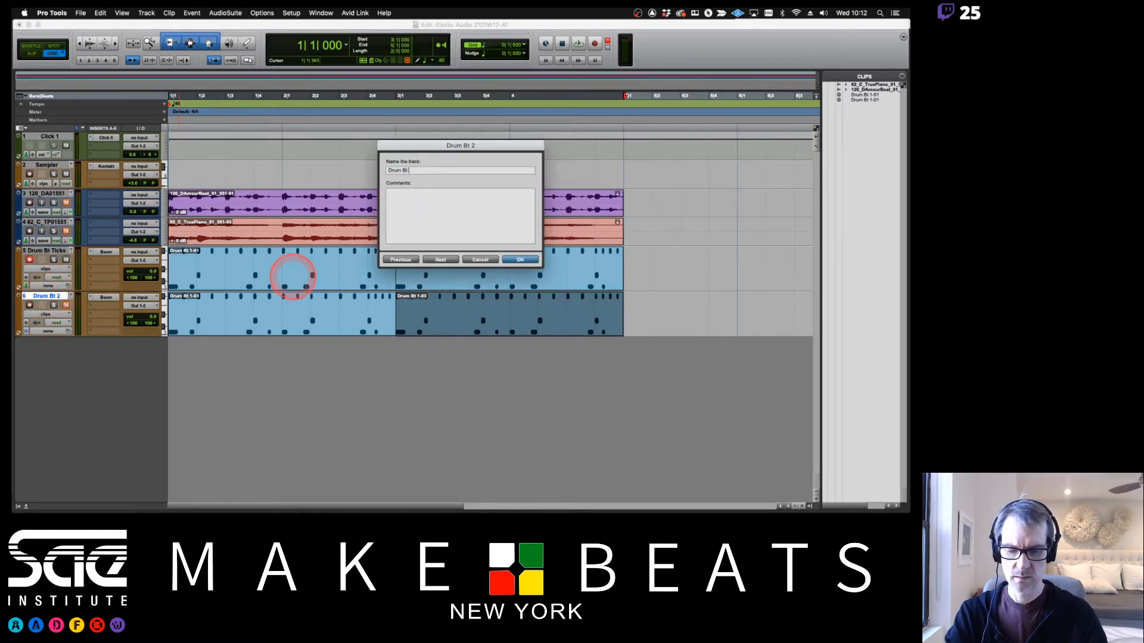
type("Samples")
key("Return")
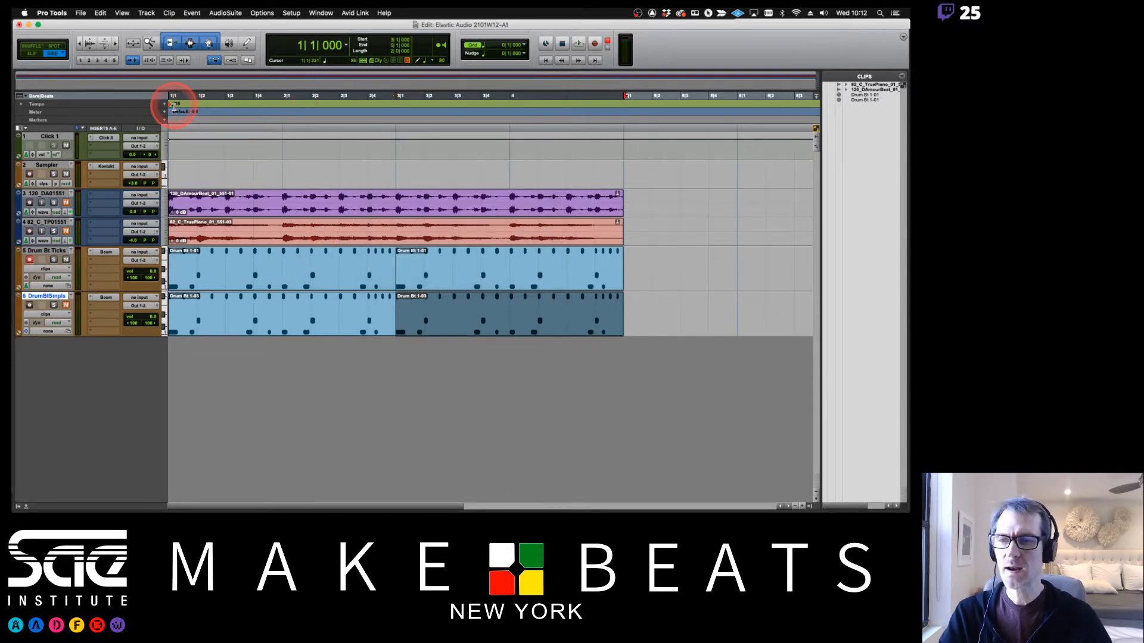
Set the tempo at bar 1 to 100 BPM and play the session from the start
double_click(172, 105)
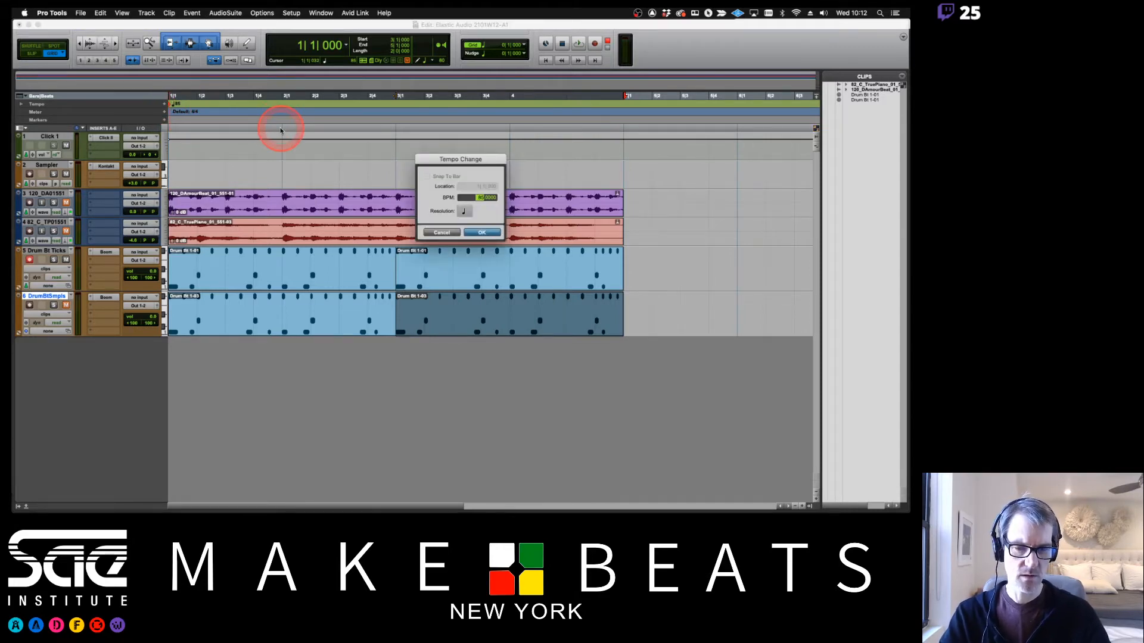
type("100")
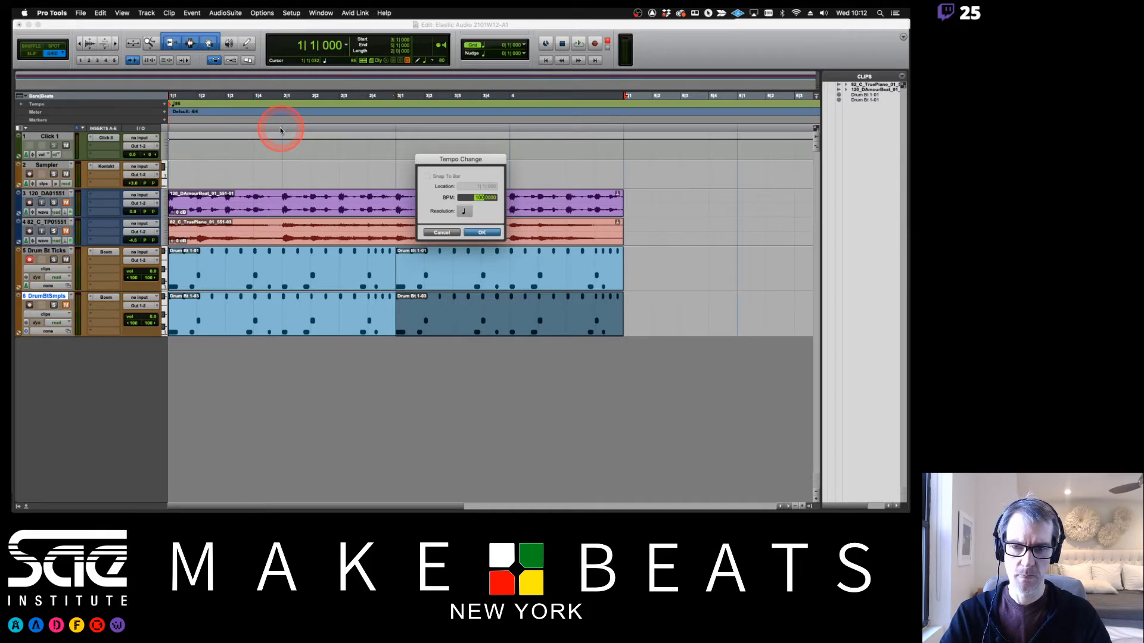
key("Return")
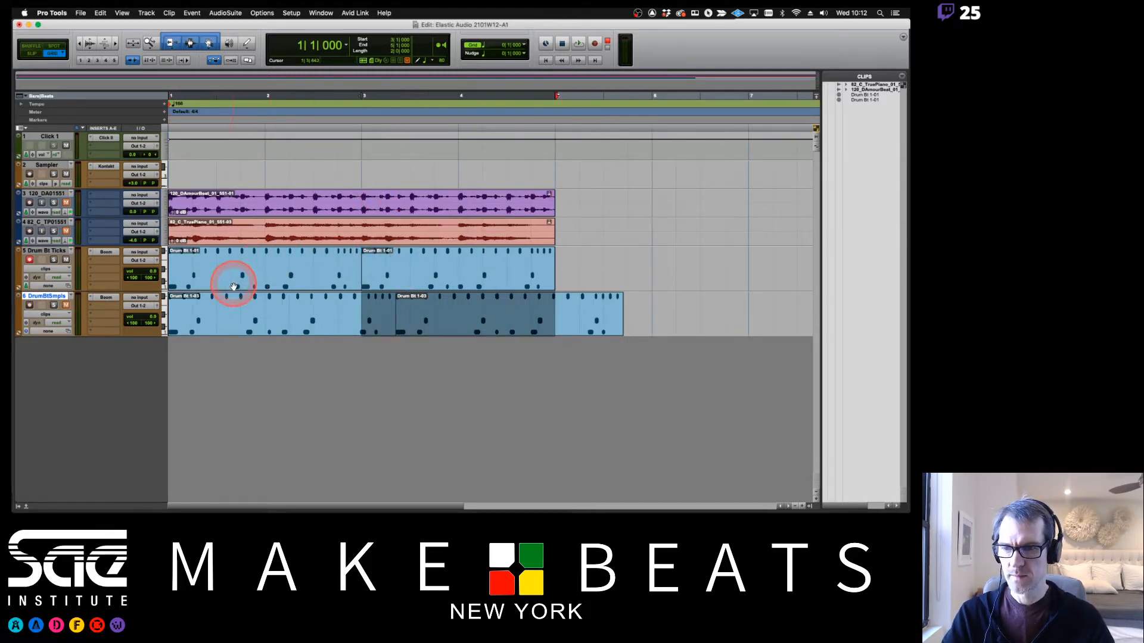
left_click(313, 259)
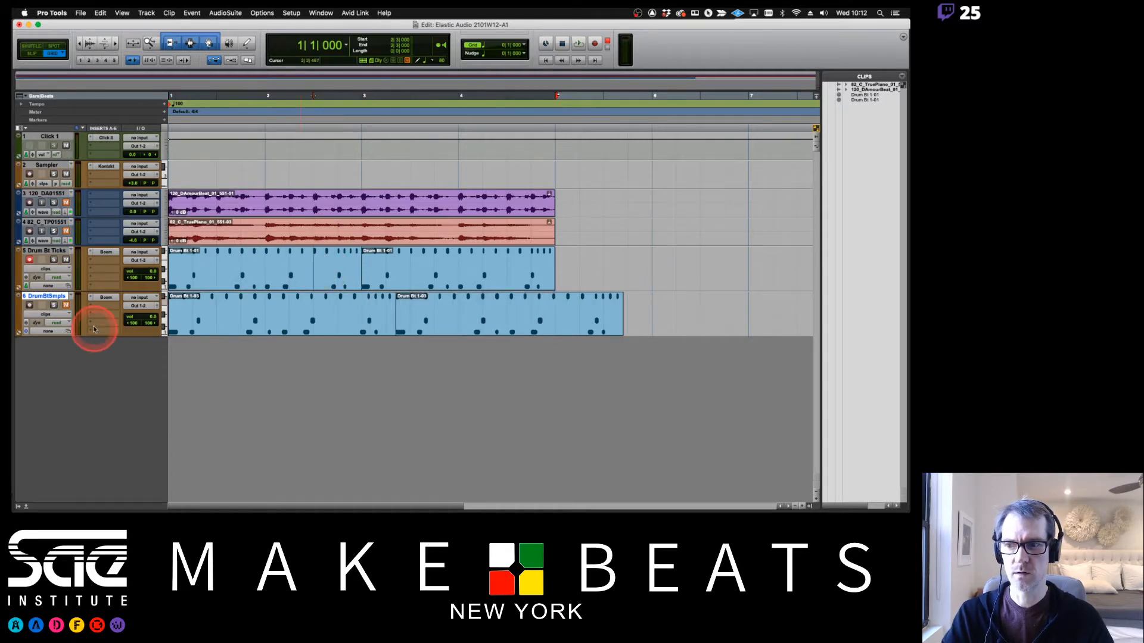
key("space")
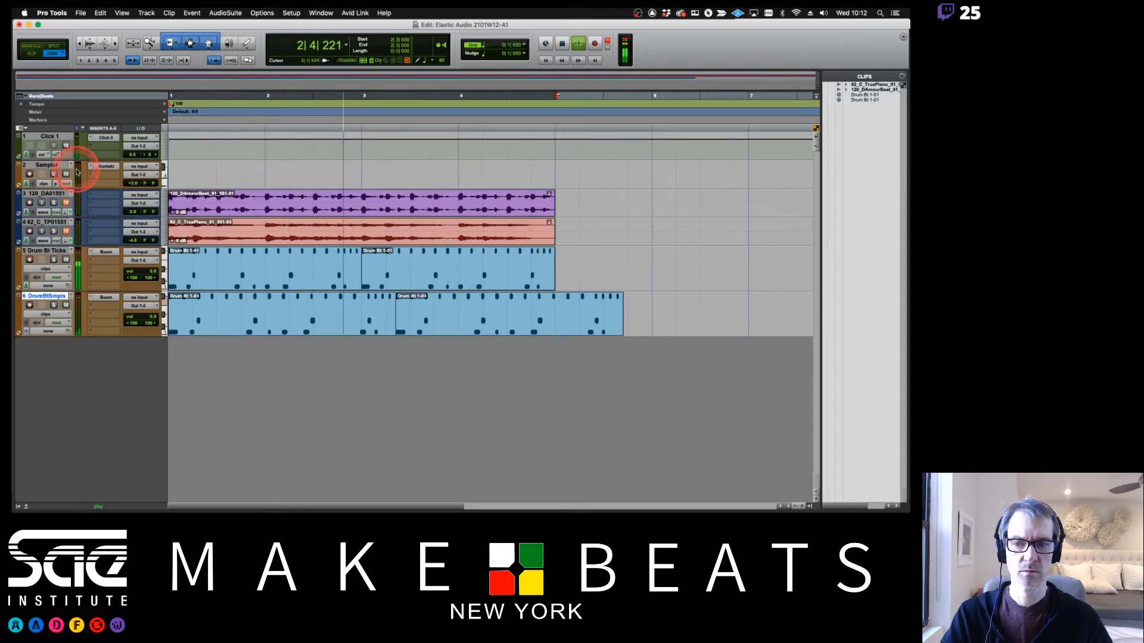
Stop playback, mute the Click 1 track and audition the Drum Bt Samples track from the start
key("space")
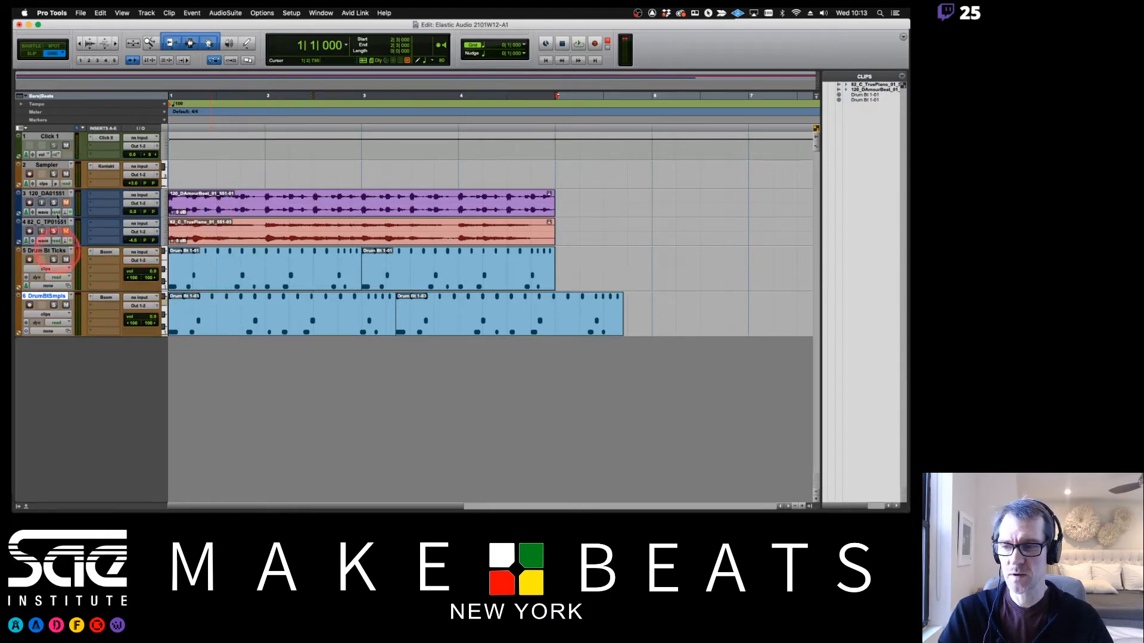
left_click(66, 145)
left_click(66, 305)
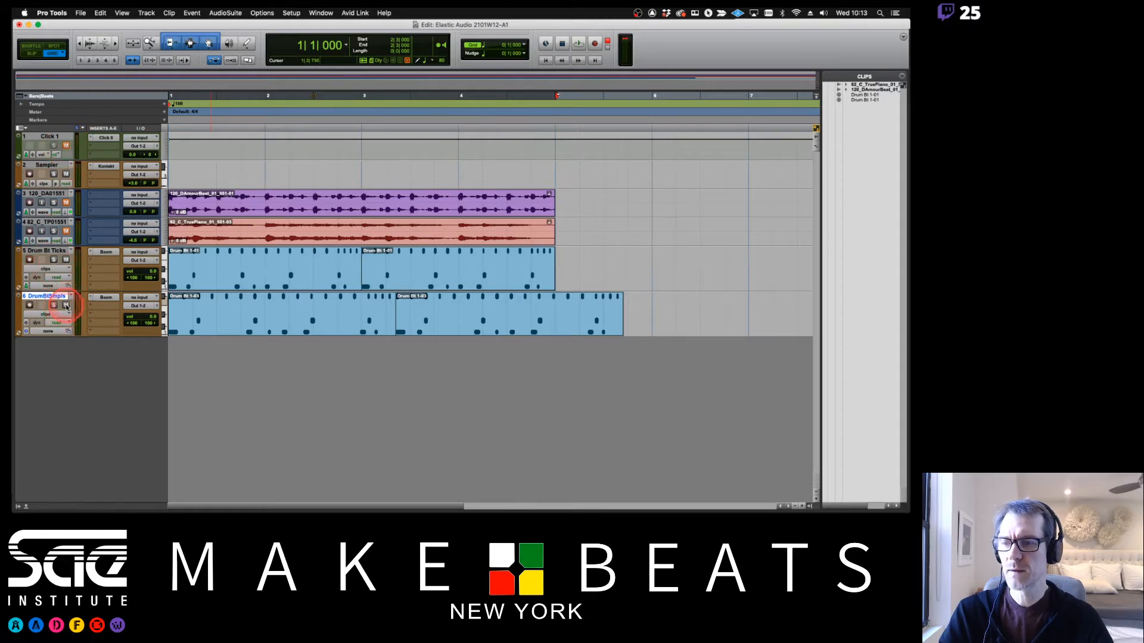
left_click(68, 305)
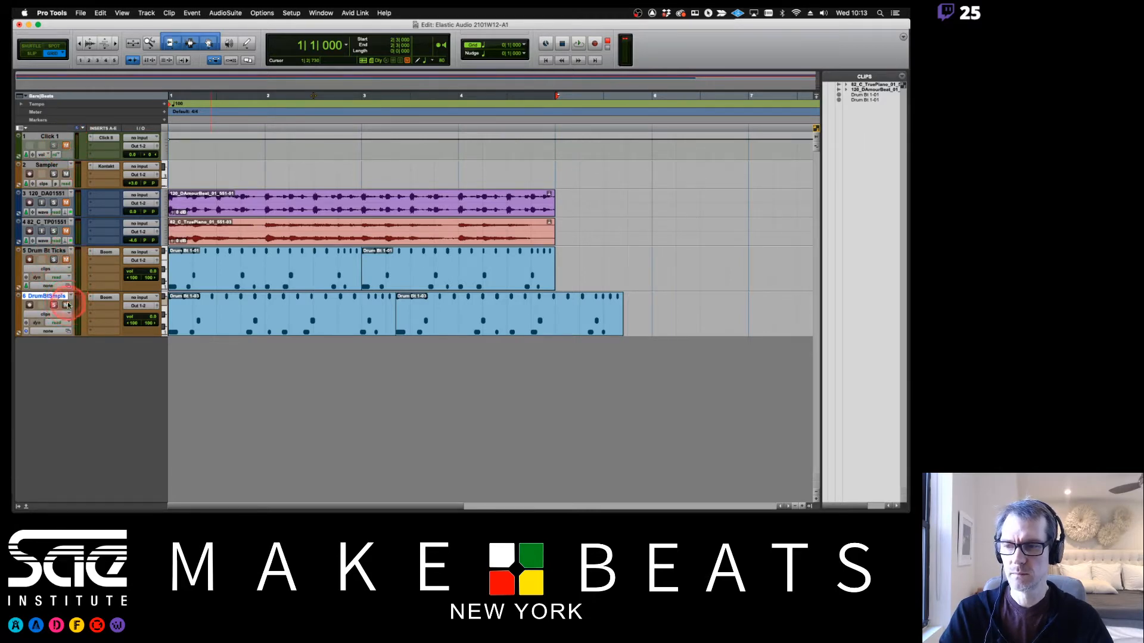
key("space")
key("space")
key("space")
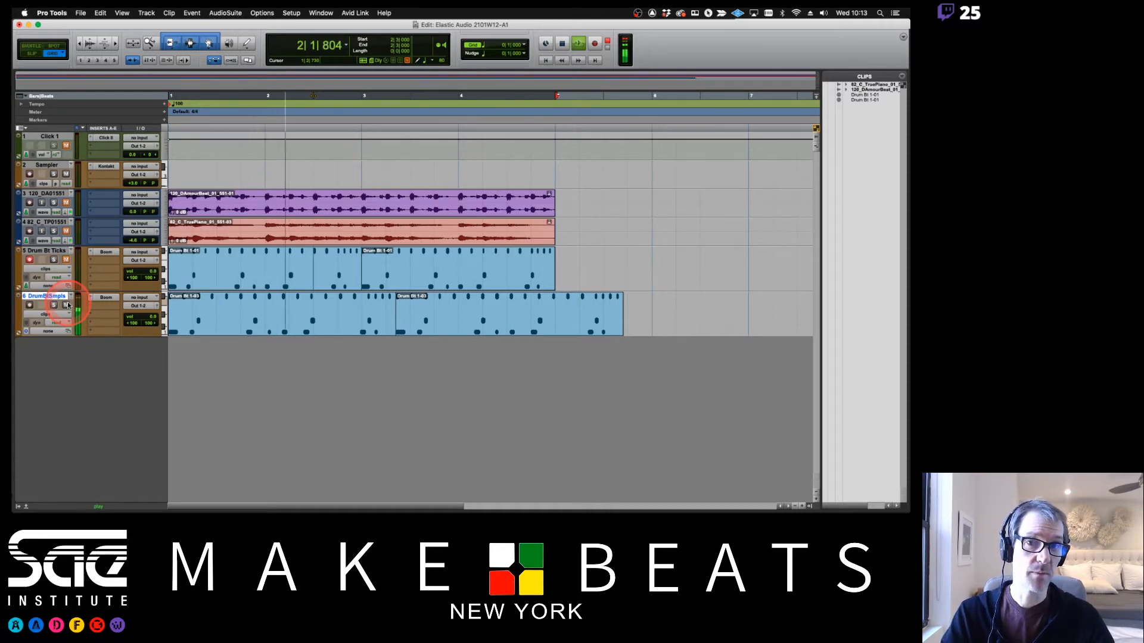
key("space")
Toggle the mute for the drum comparison and audition the Drum Bt Ticks track from the start
left_click(70, 261)
left_click(69, 260)
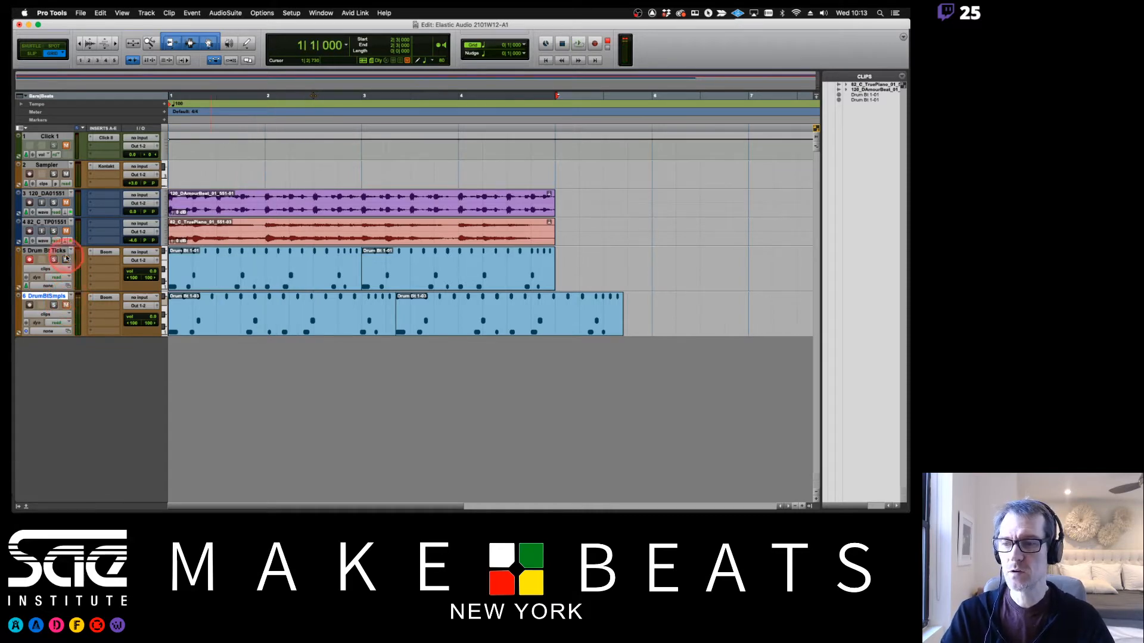
key("space")
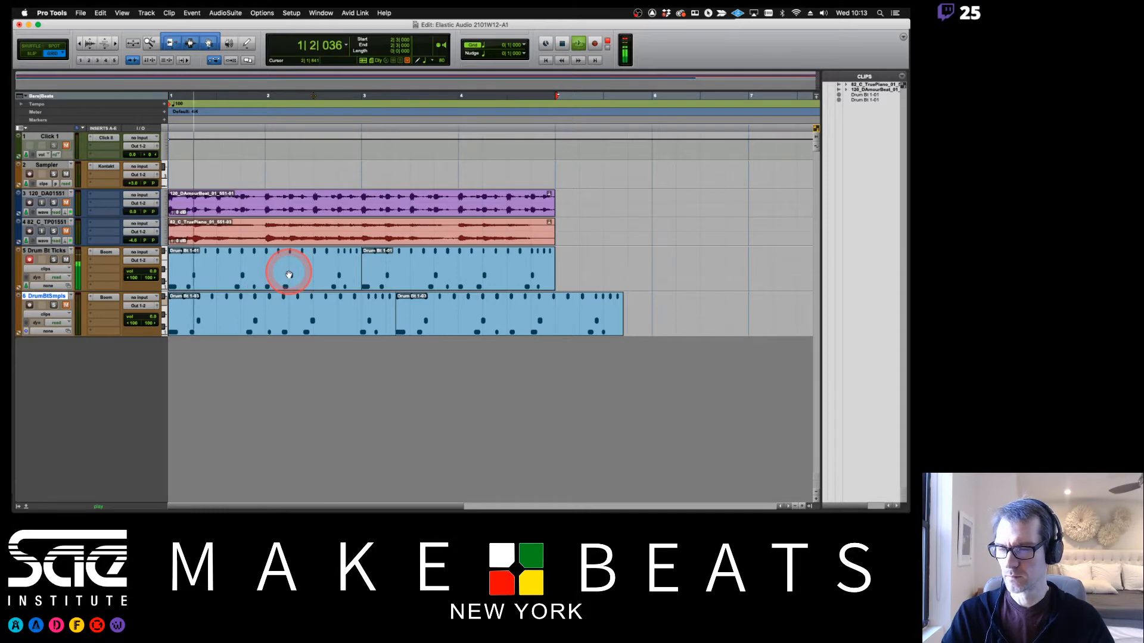
key("space")
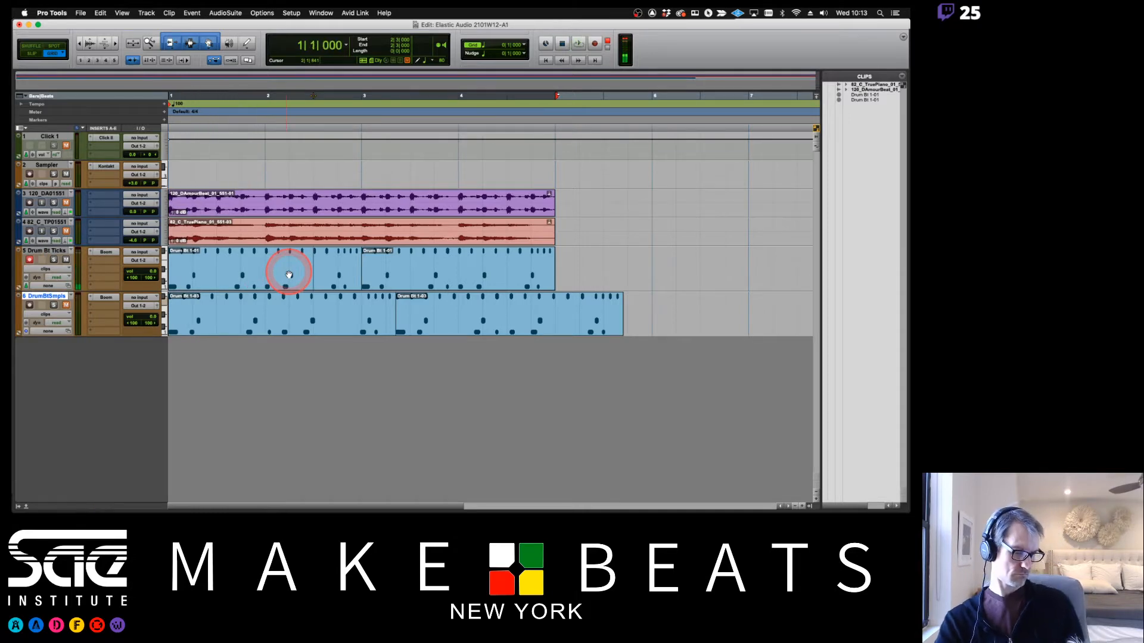
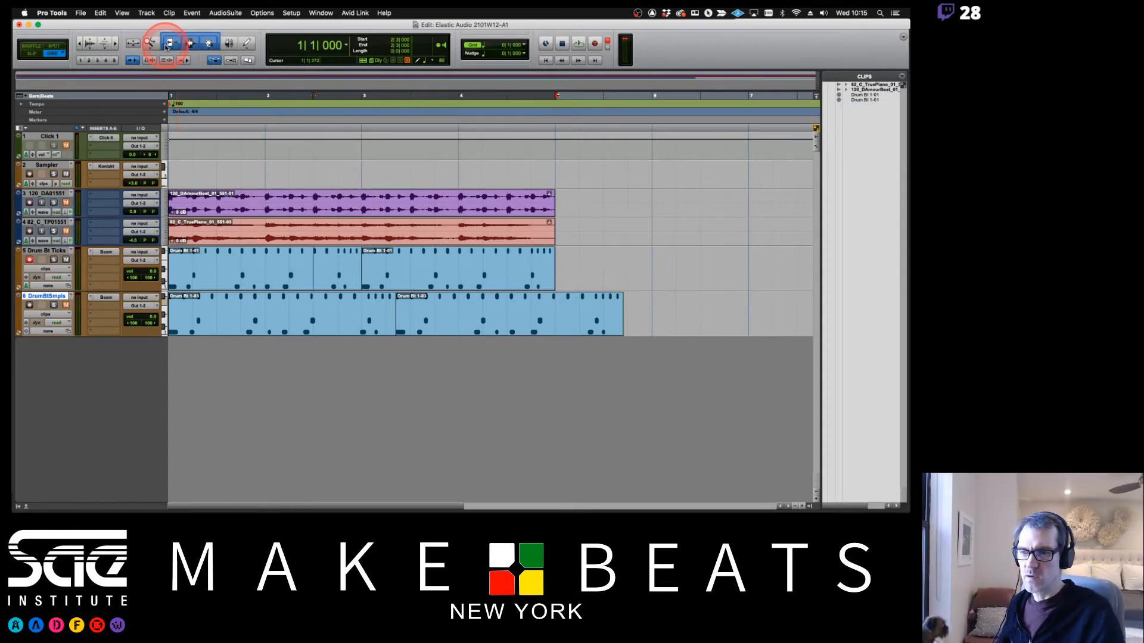
Switch the New Tracks Default to Tick Timebase editing preference on and back off, and accept the preferences
mouse_move(14, 288)
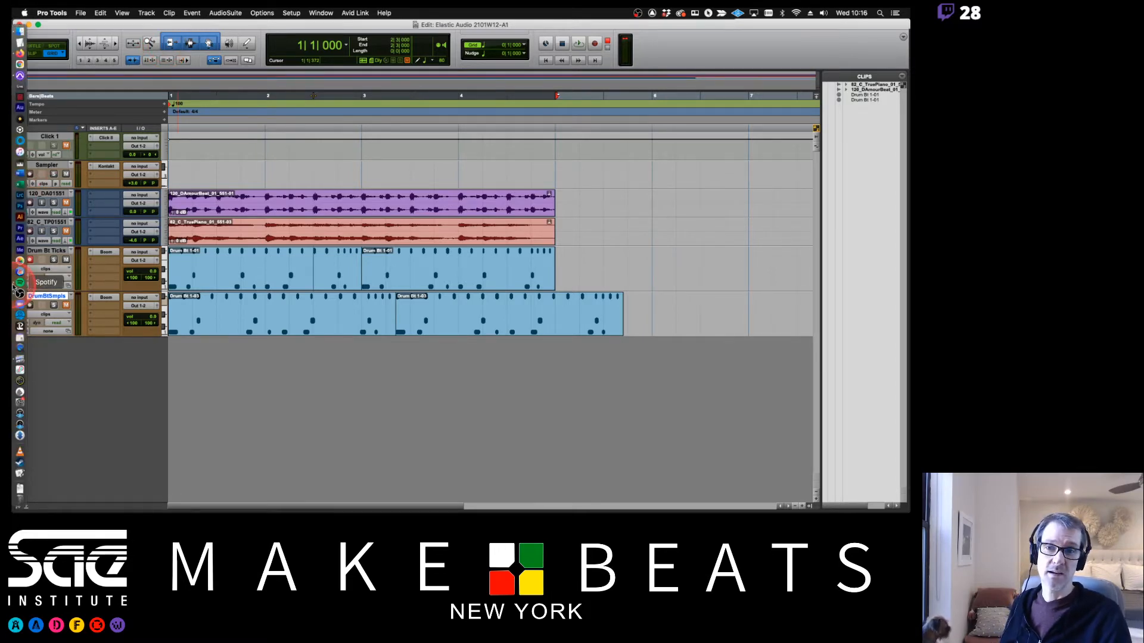
left_click(292, 12)
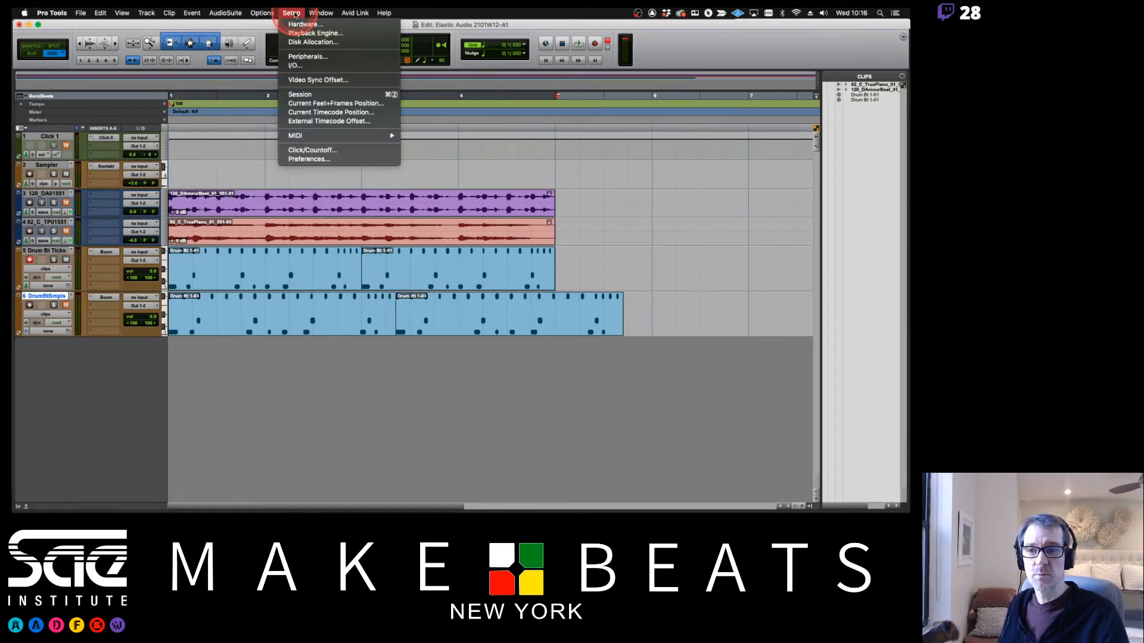
left_click(309, 159)
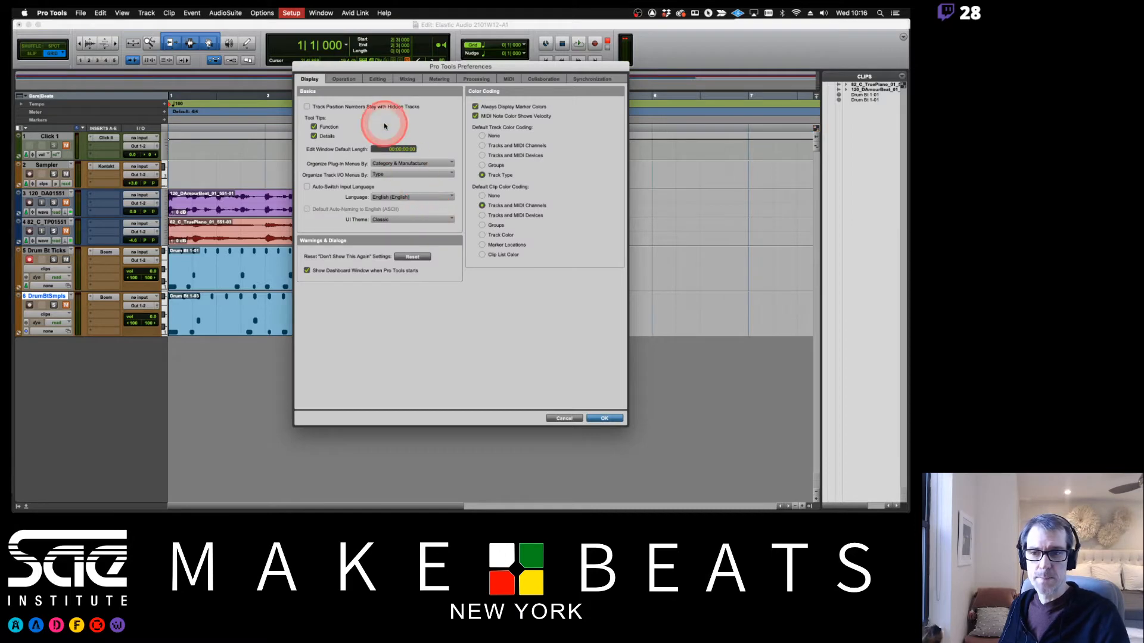
left_click(344, 82)
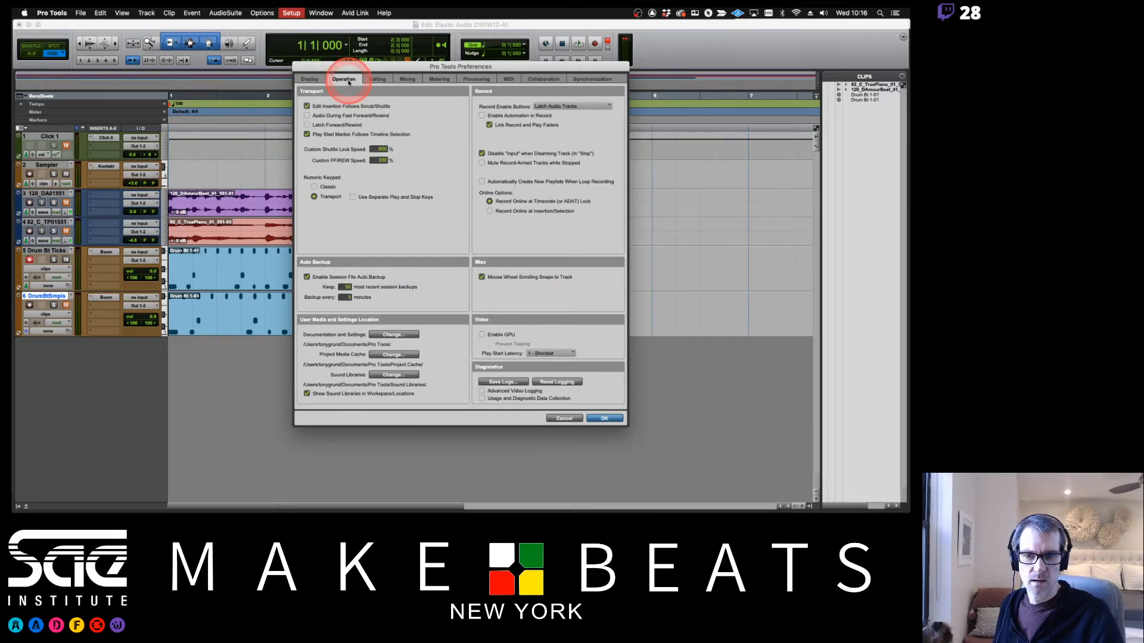
left_click(408, 80)
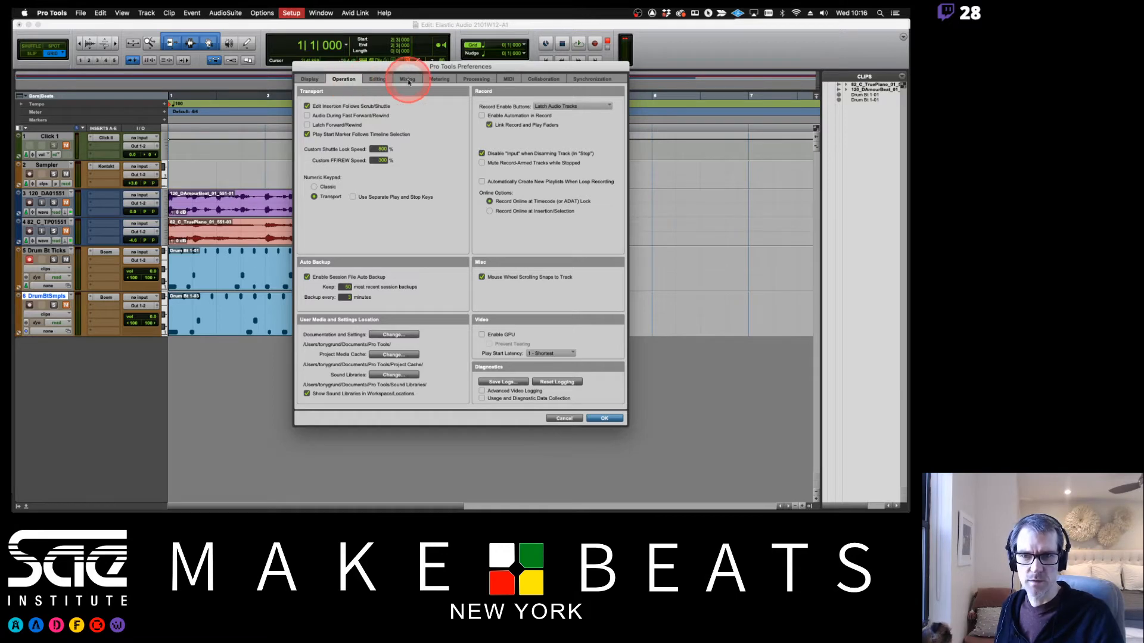
left_click(378, 81)
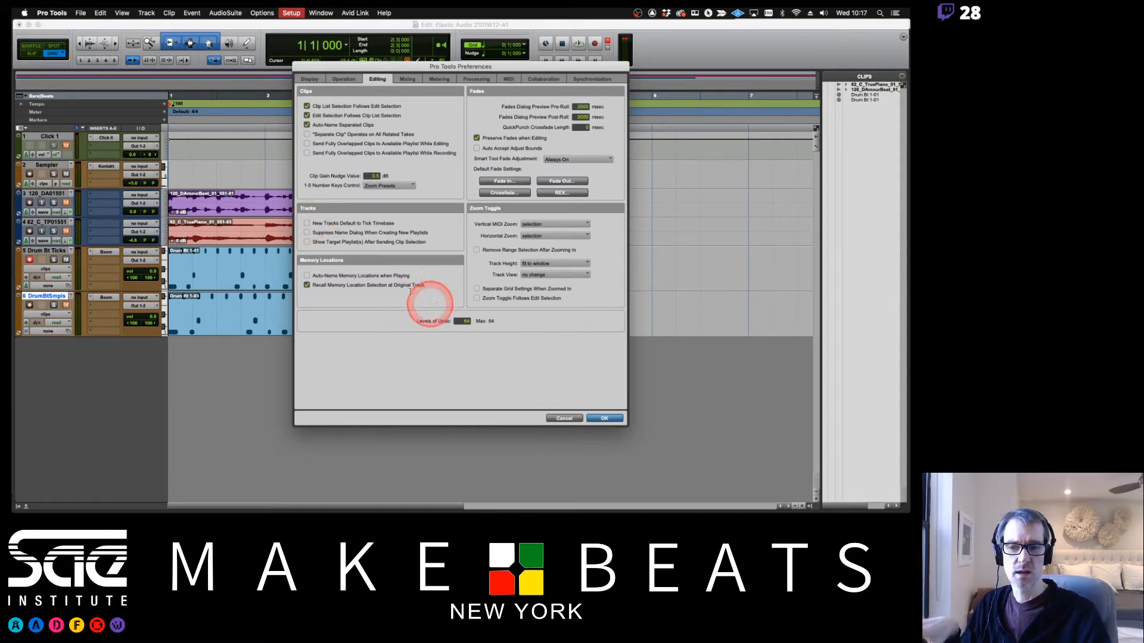
left_click(307, 224)
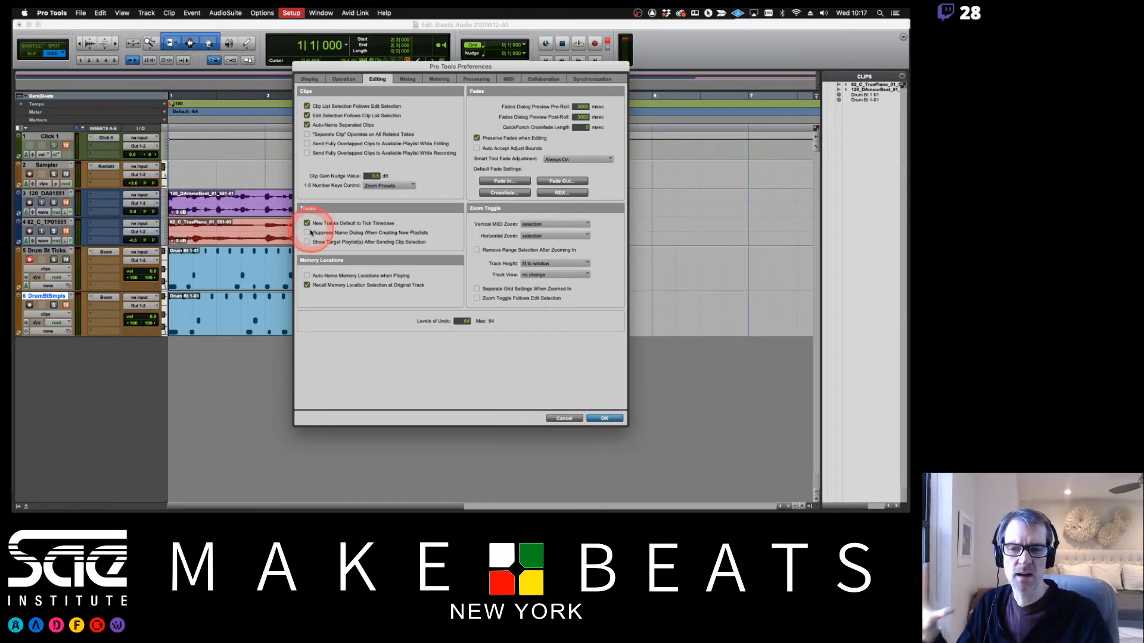
left_click(307, 223)
left_click(604, 419)
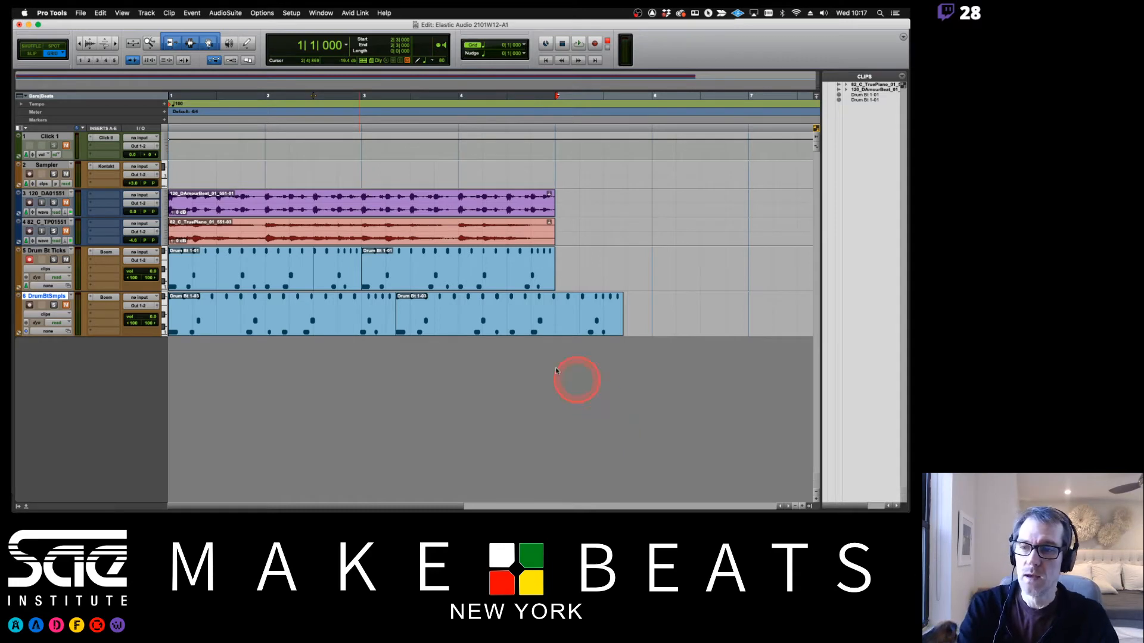
Set the tempo at bar 1 to 85 BPM
double_click(169, 105)
type("85")
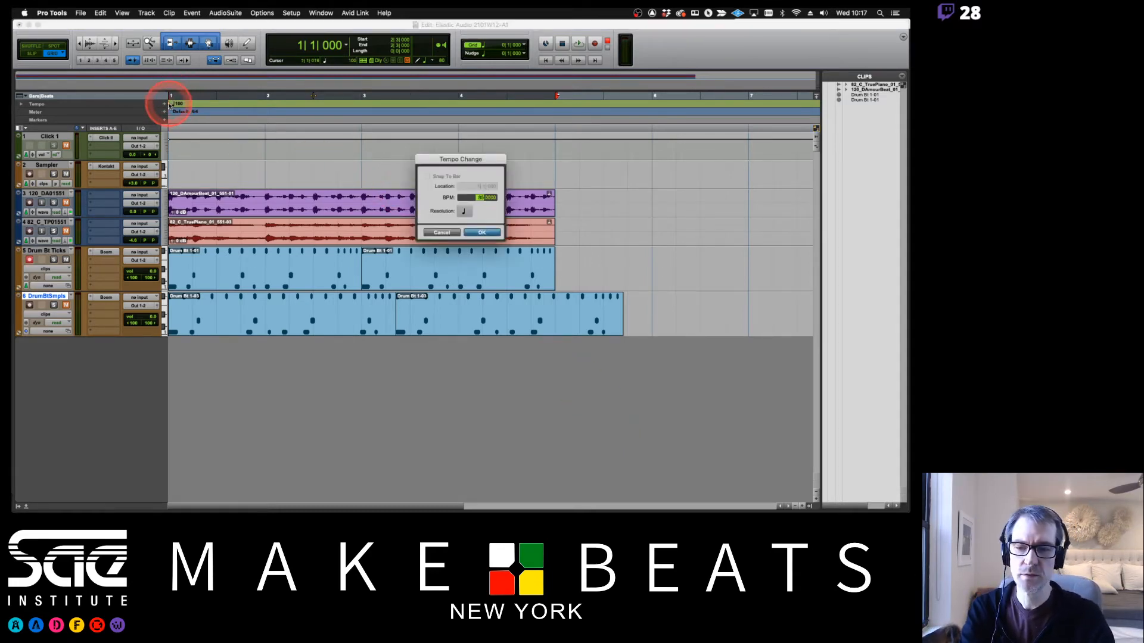
key("Return")
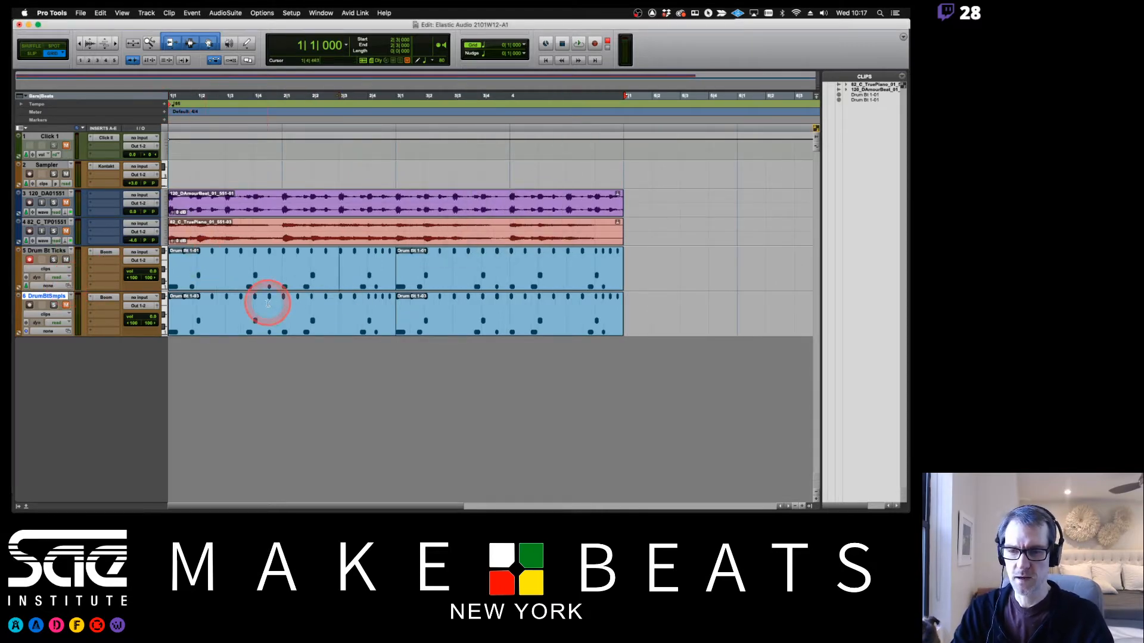
Delete the Drum Bt Samples track together with its clips
right_click(57, 295)
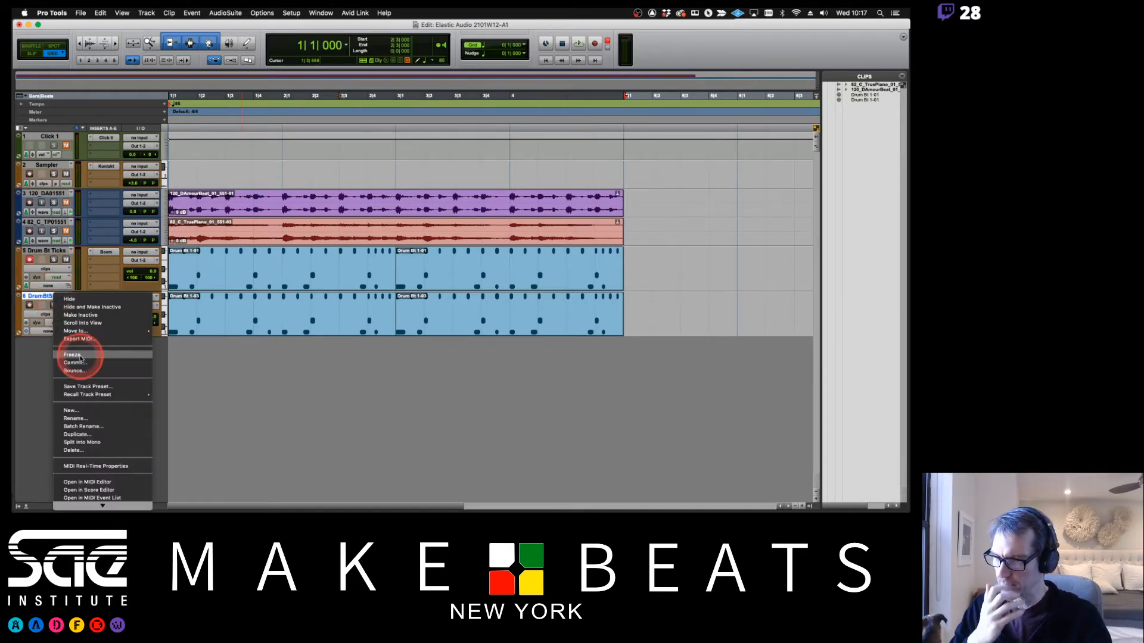
left_click(74, 449)
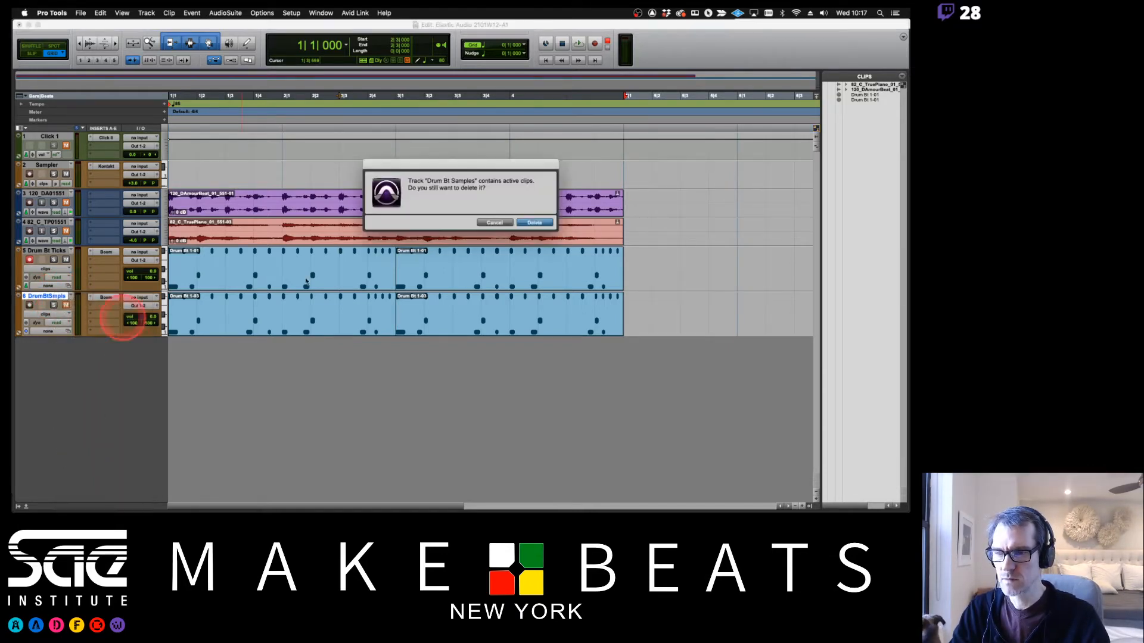
left_click(534, 222)
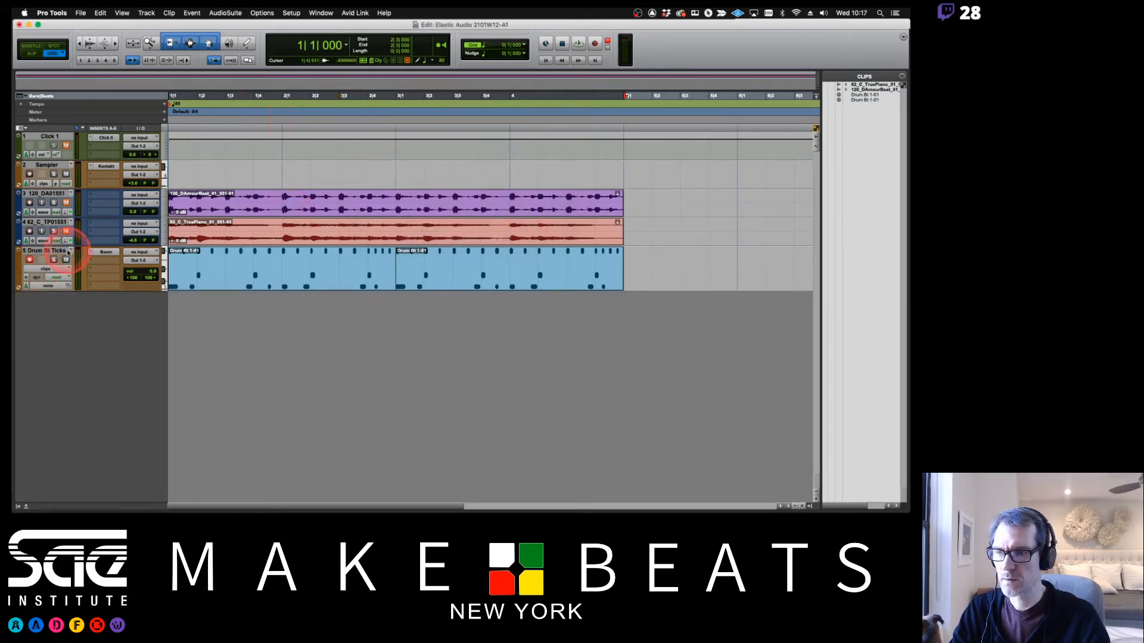
Open the Drum Bt Ticks track's name for editing
double_click(57, 250)
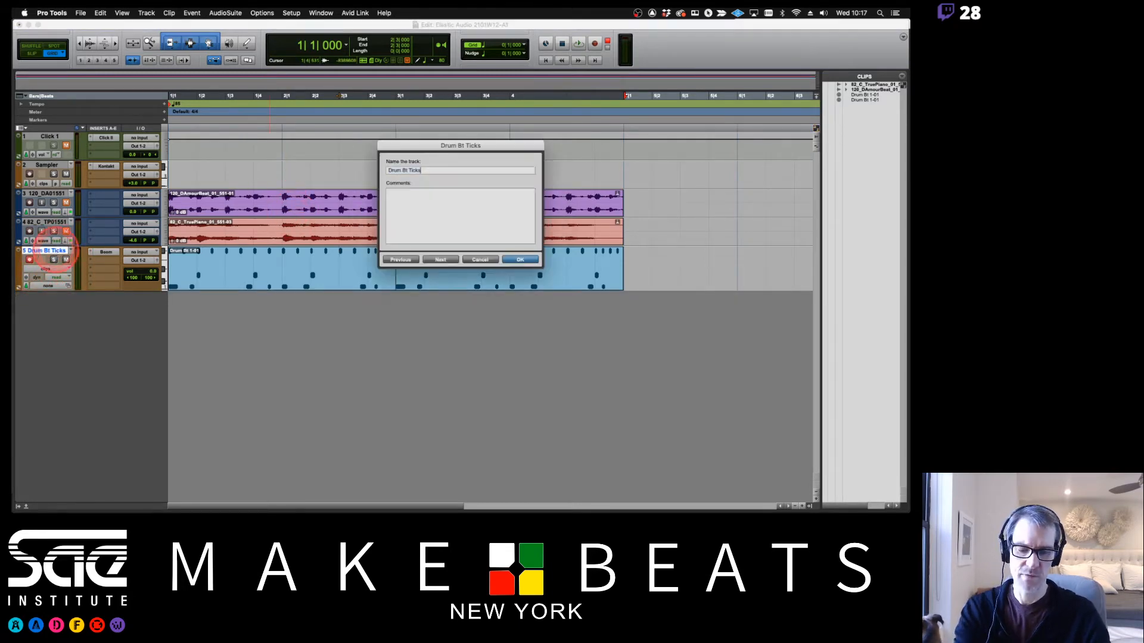
Rename the drum MIDI track to "Drum Bt"
key("BackSpace")
key("BackSpace")
key("BackSpace")
key("BackSpace")
key("BackSpace")
key("BackSpace")
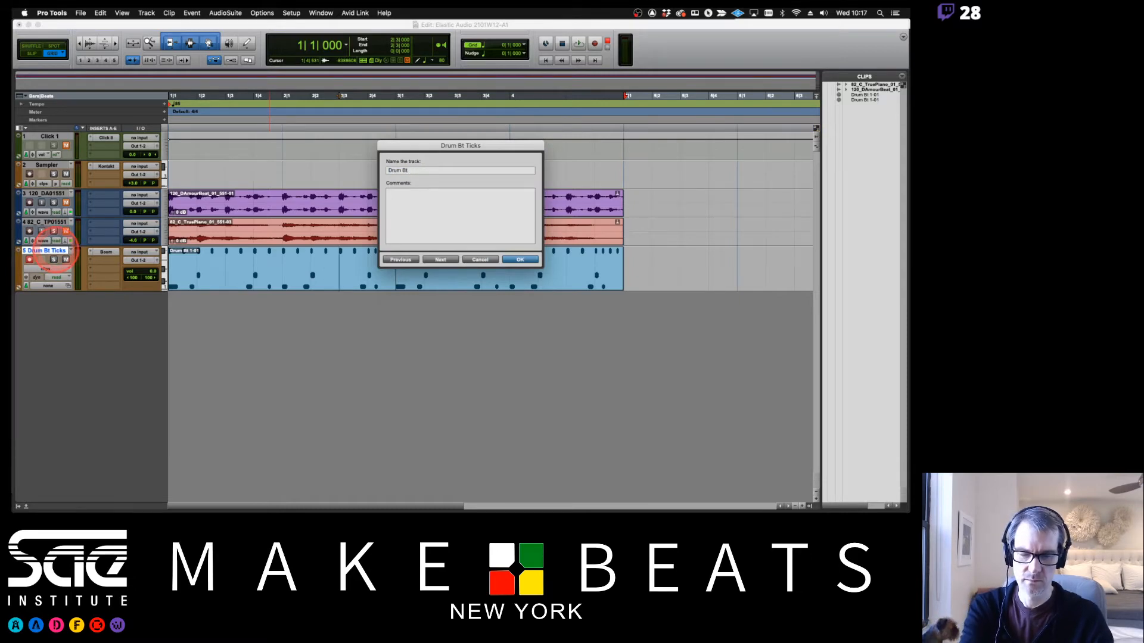
key("Return")
Play the session and unmute the 120_DA01551 track to audition it with the drum beat from the start
key("space")
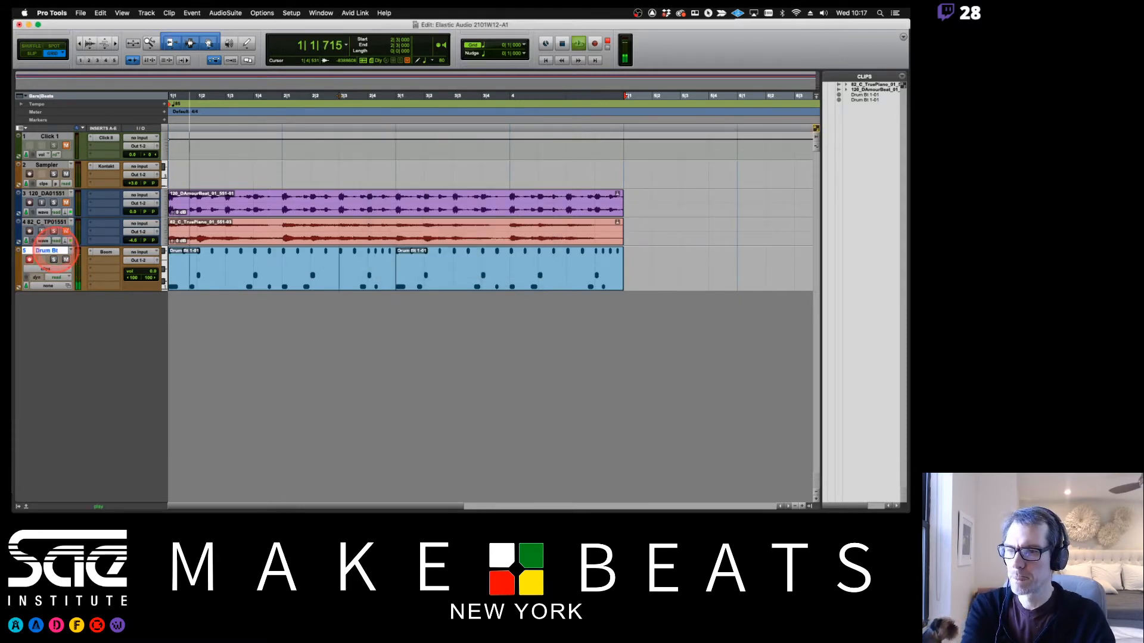
left_click(66, 203)
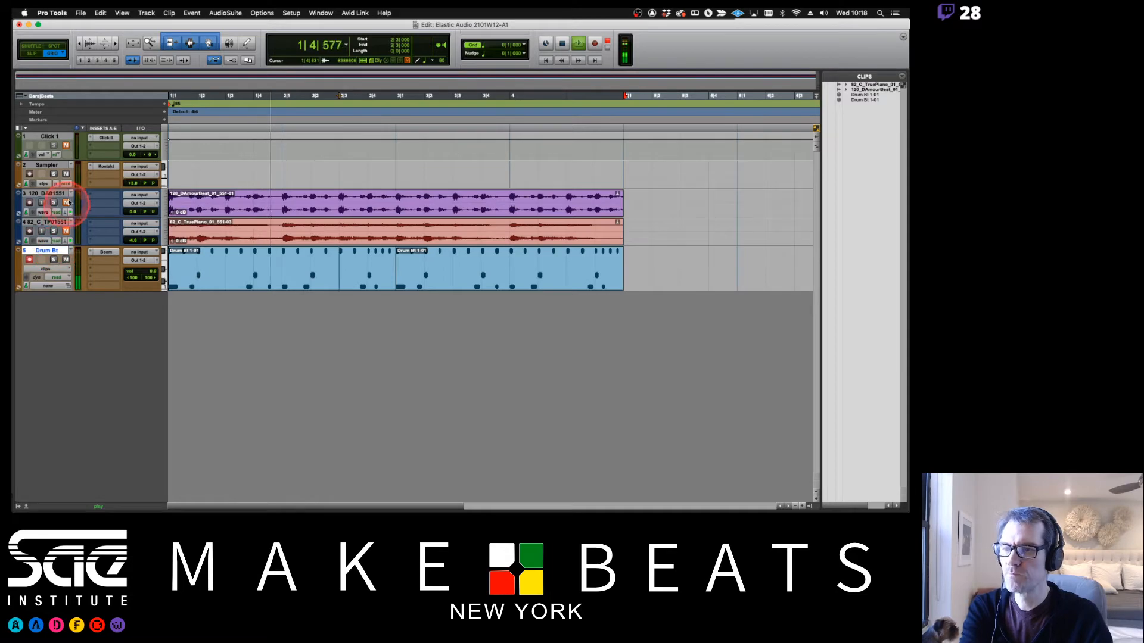
key("space")
left_click(236, 203)
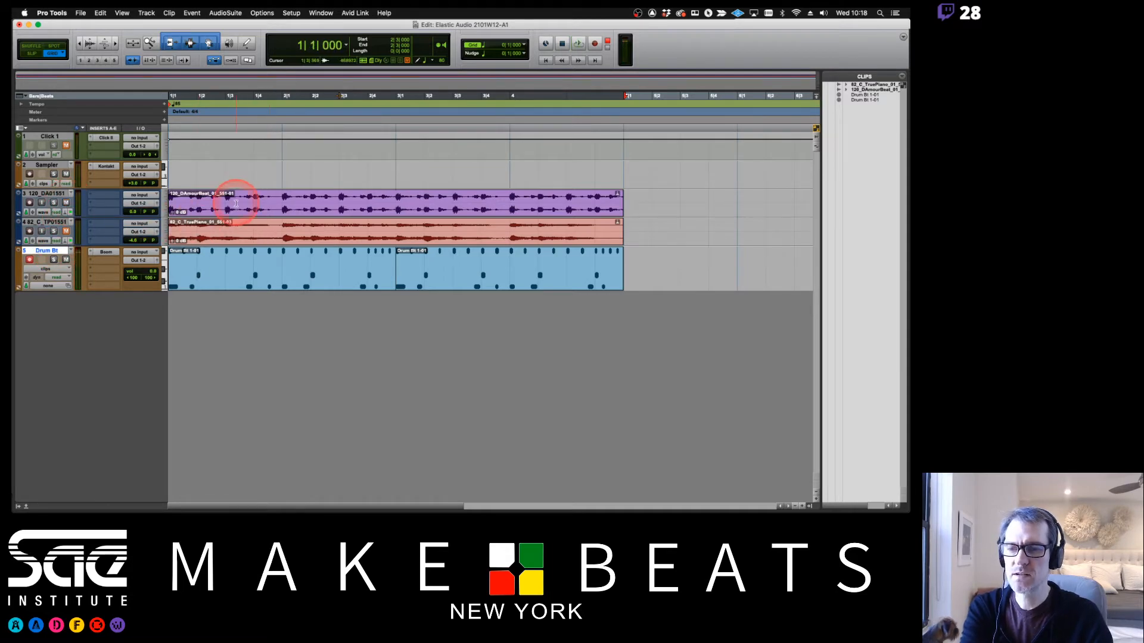
key("space")
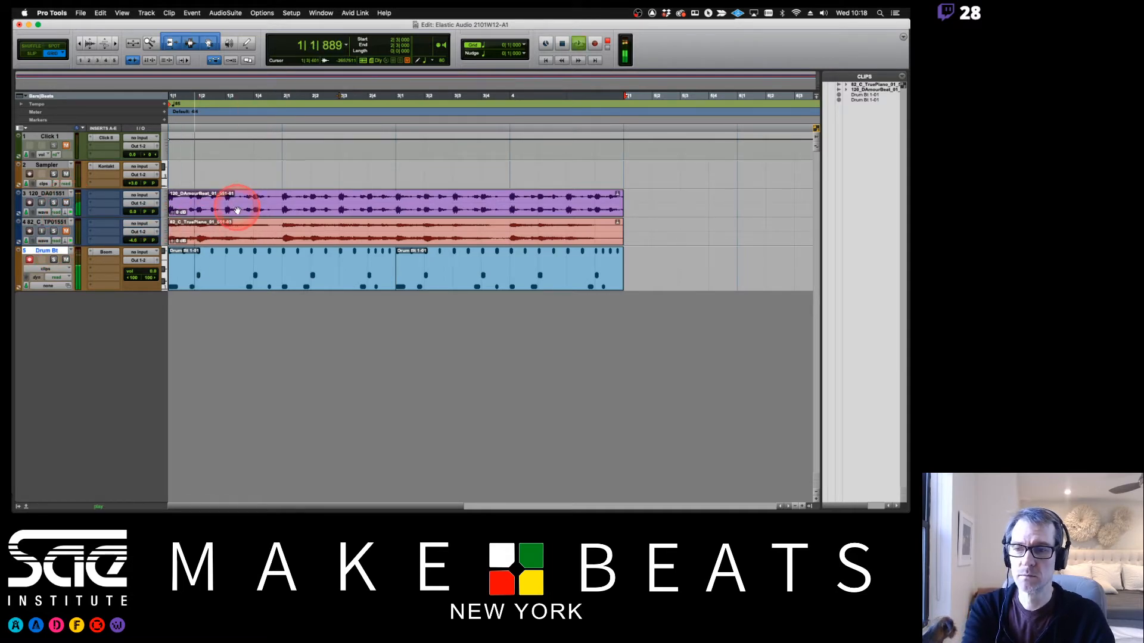
Enlarge the 120_DA01551 track's height and insert a stereo EQ3 1-Band plug-in on it
left_click(134, 212)
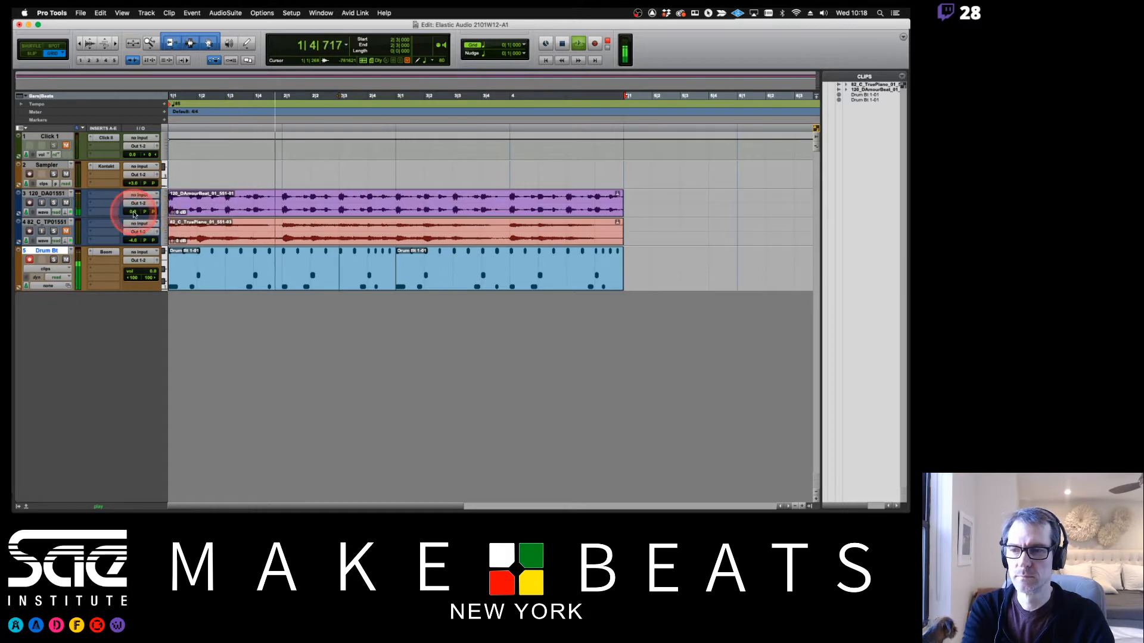
left_click(164, 202)
left_click(171, 210)
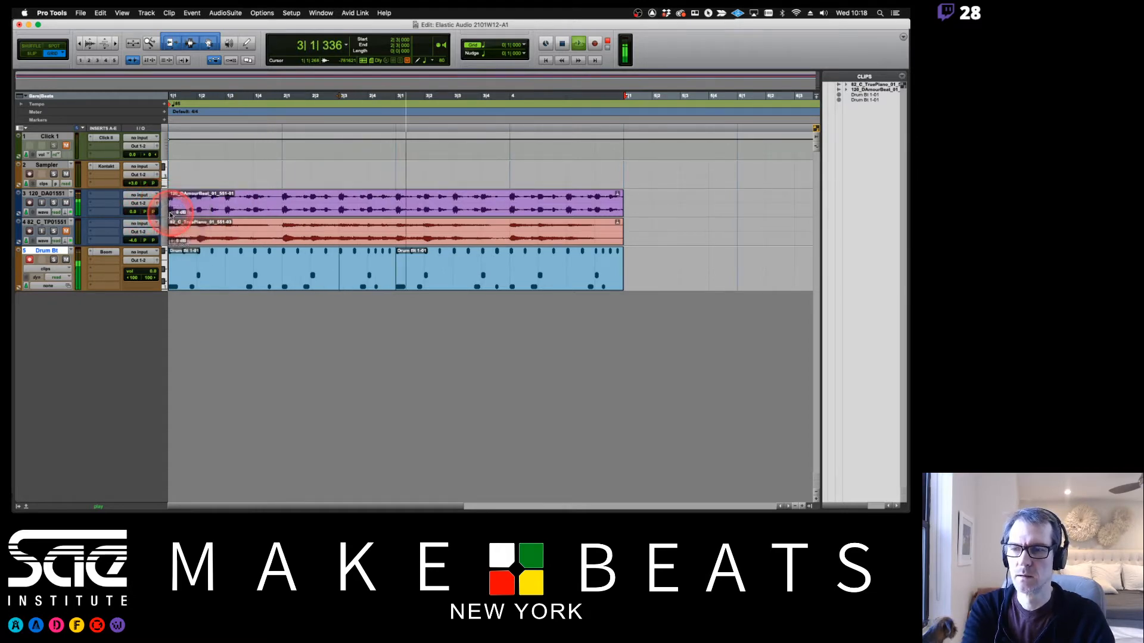
left_click(89, 195)
mouse_move(137, 195)
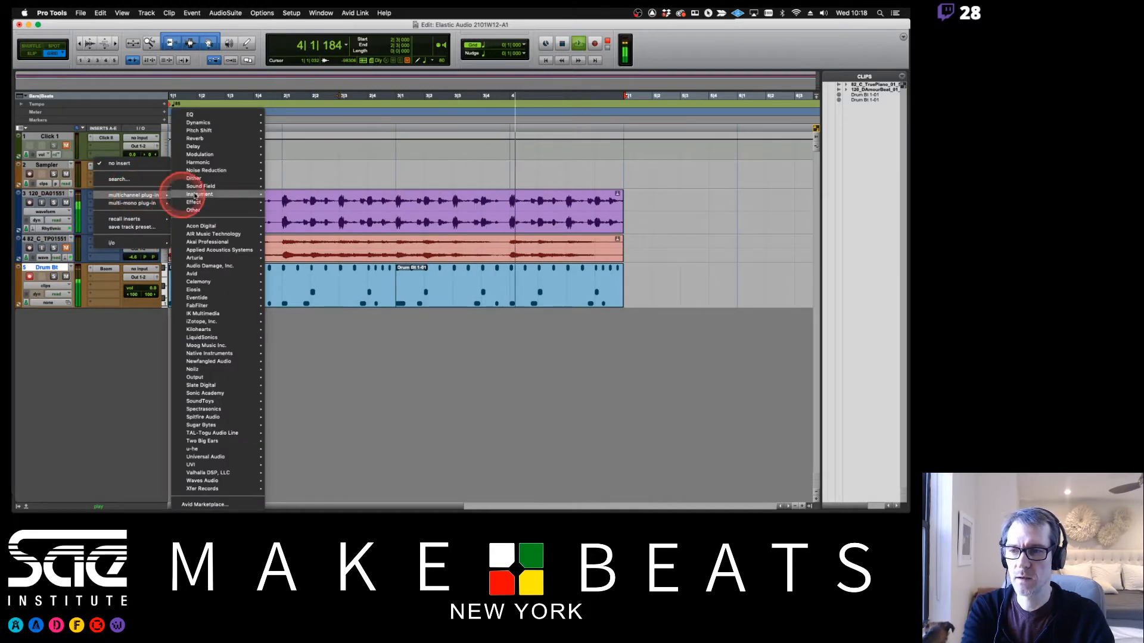
mouse_move(202, 114)
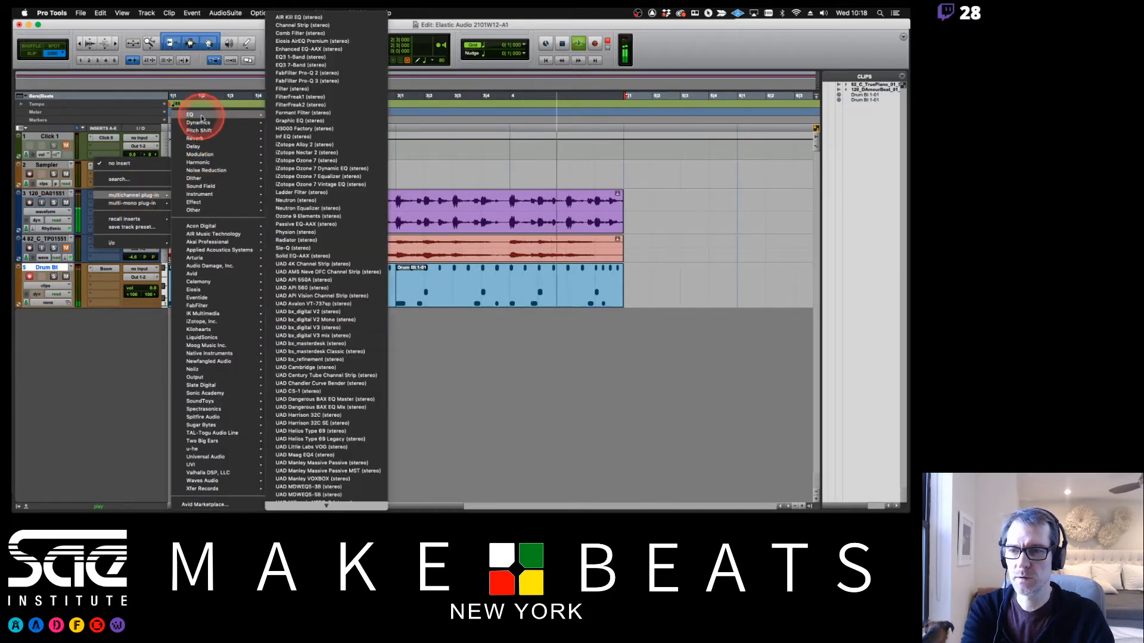
left_click(301, 56)
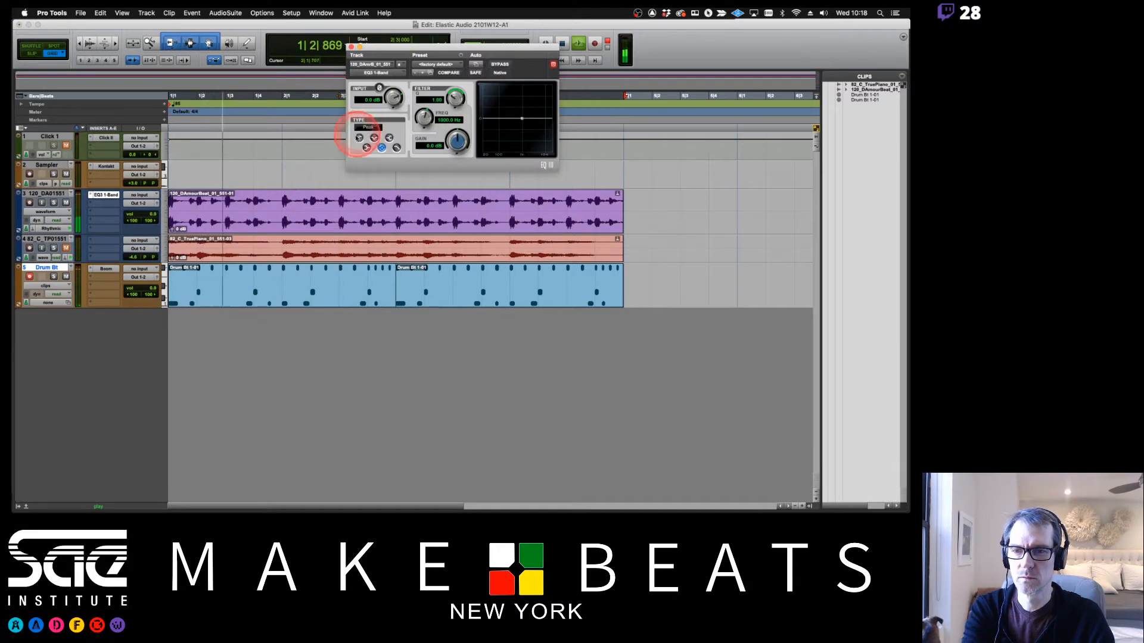
Set the EQ to High-Pass, lower its cutoff frequency into the bass range, and close the plug-in window
left_click(359, 137)
left_click_drag(424, 117, 430, 165)
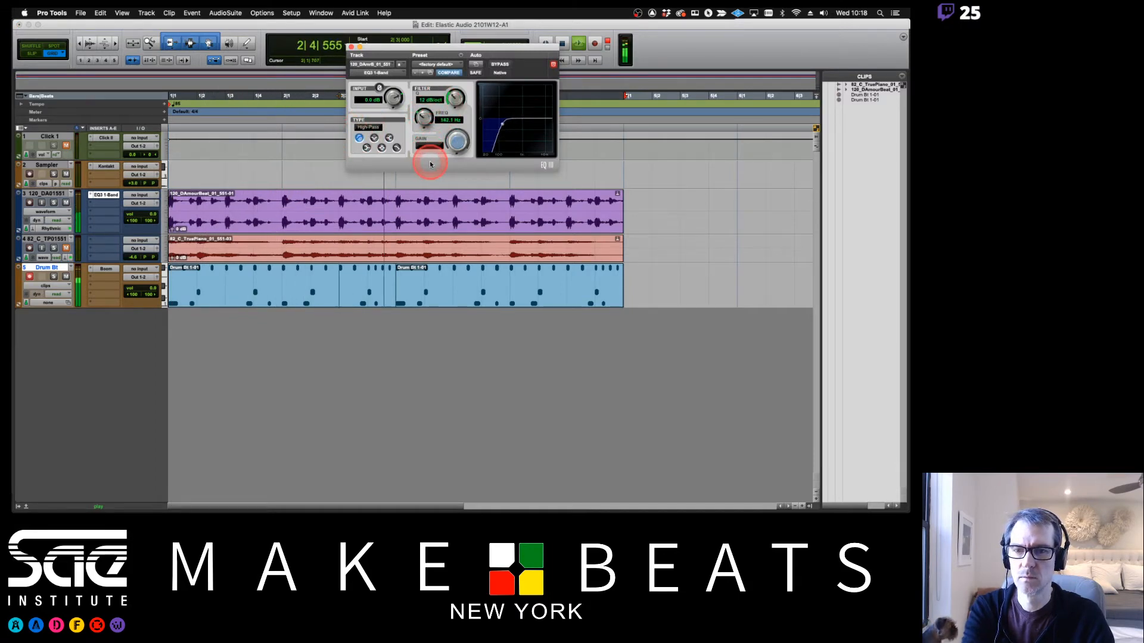
left_click_drag(424, 123, 425, 117)
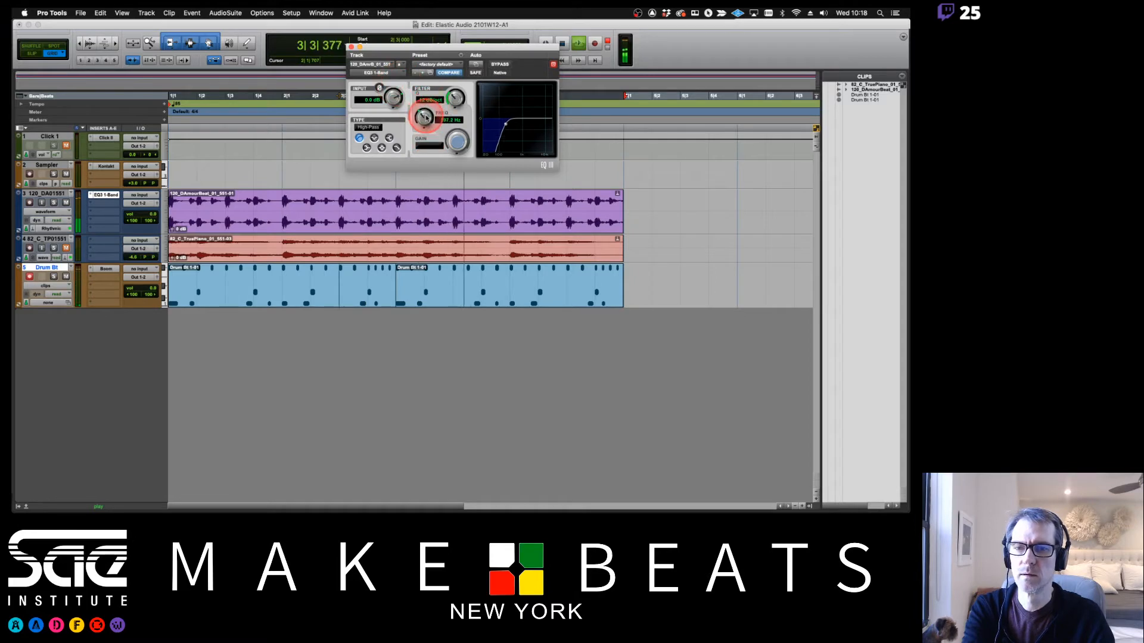
left_click(351, 46)
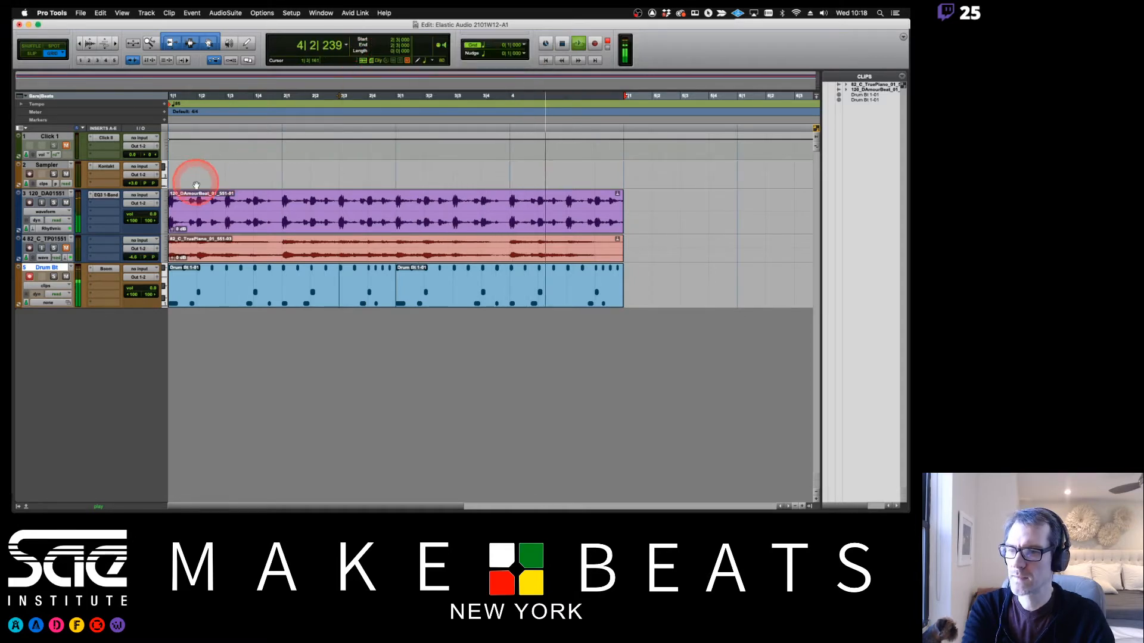
Unmute the 82_C_TP01551 piano track, listen to it with the other tracks, and stop playback
left_click(66, 248)
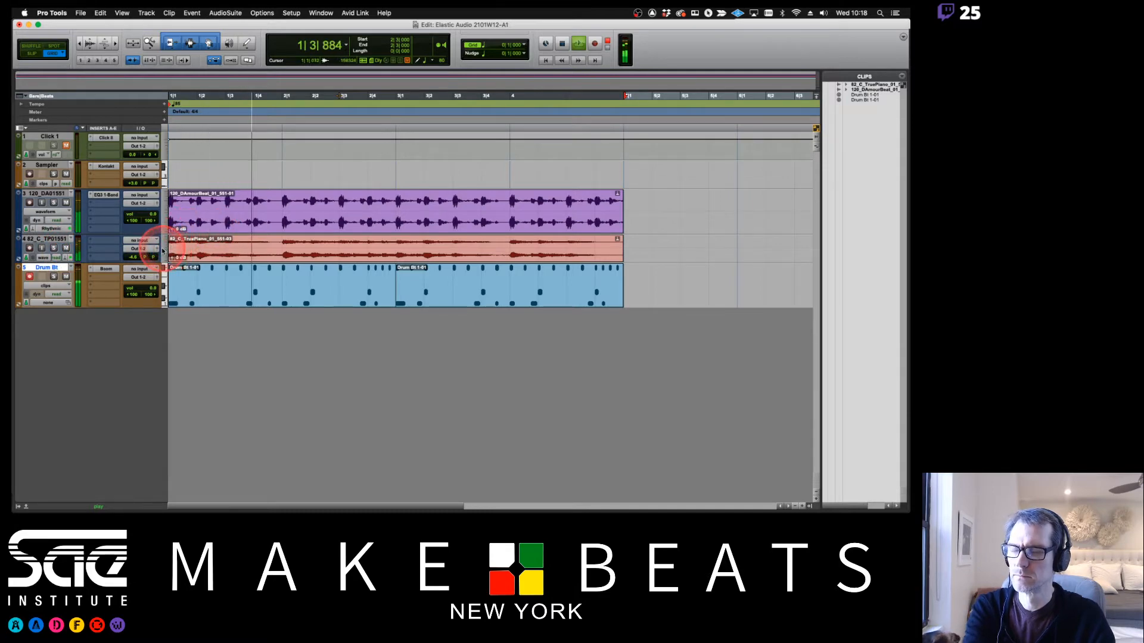
key("space")
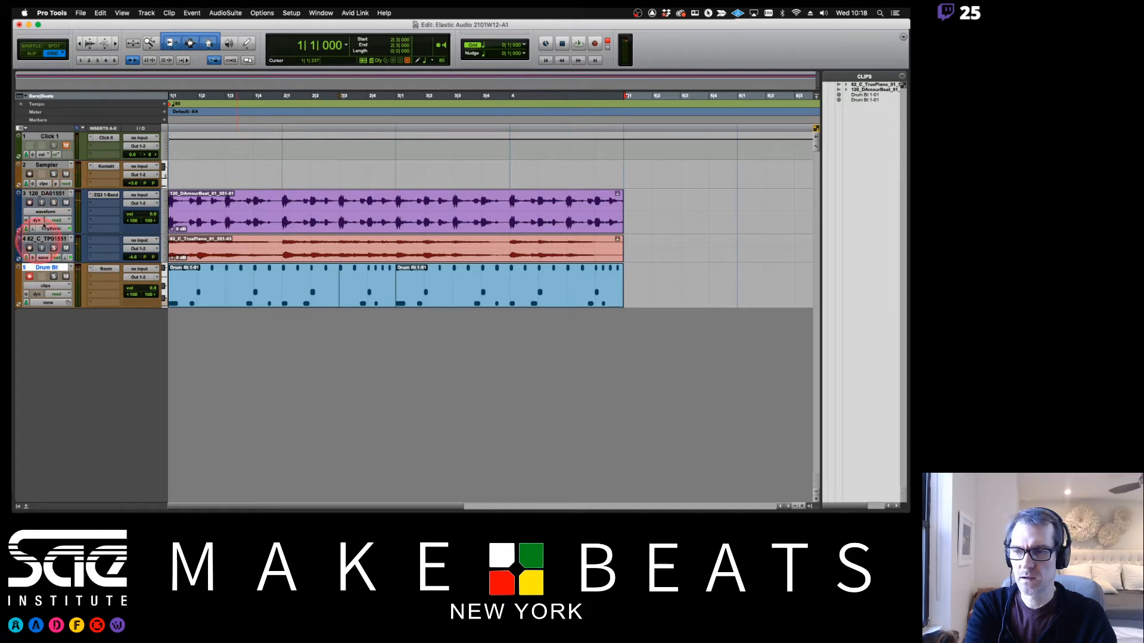
Set the session's starting tempo to 100 BPM and play the tracks at that tempo
double_click(170, 104)
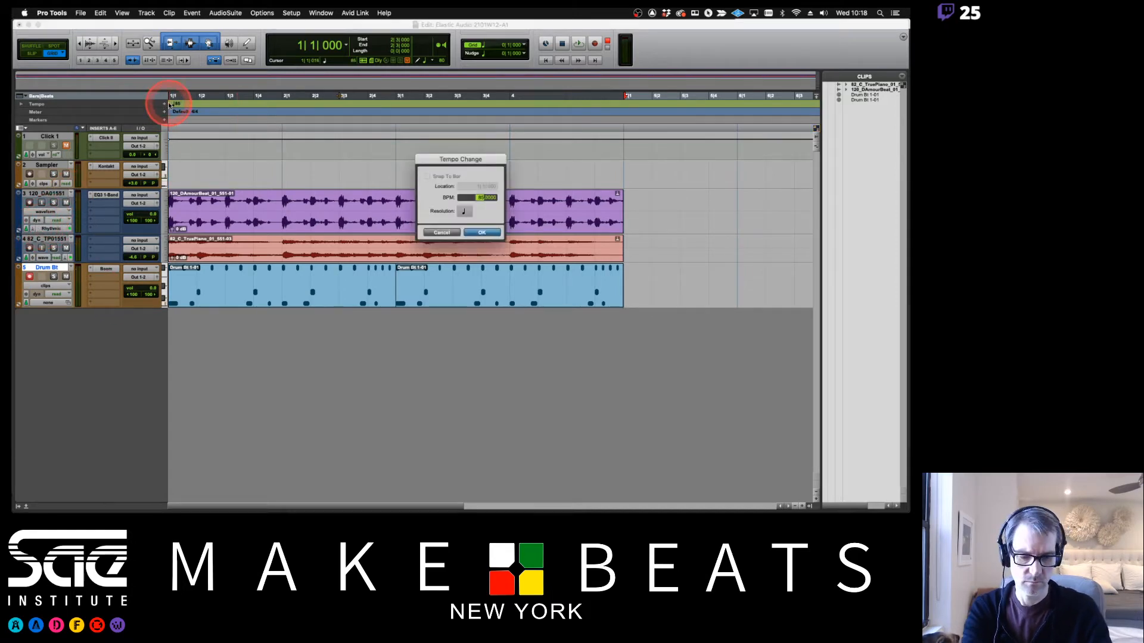
key("Return")
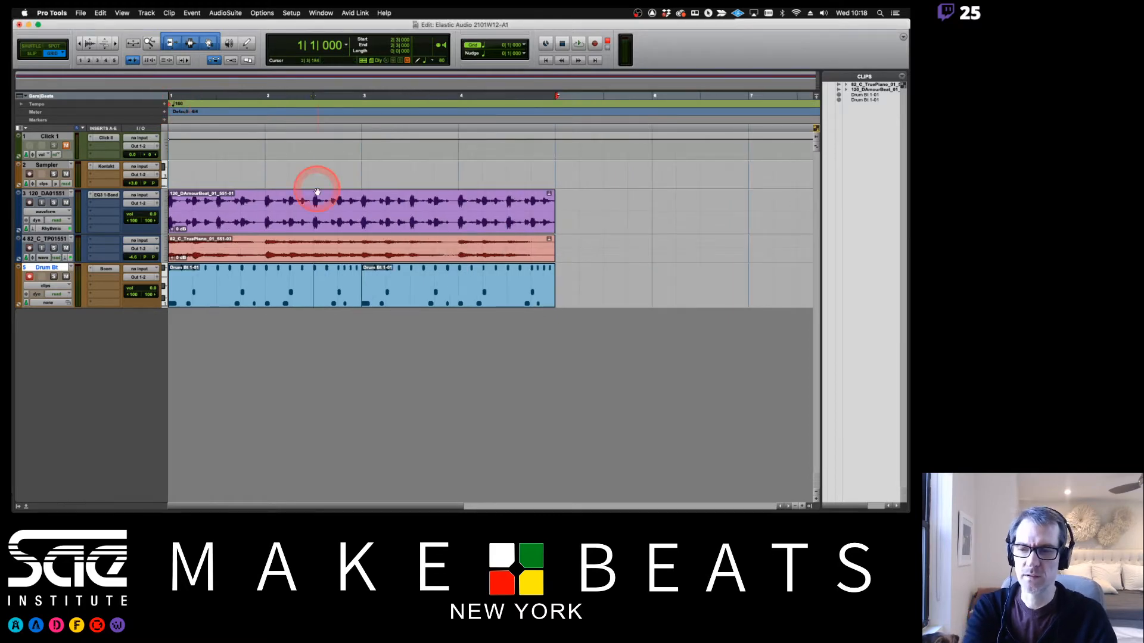
key("space")
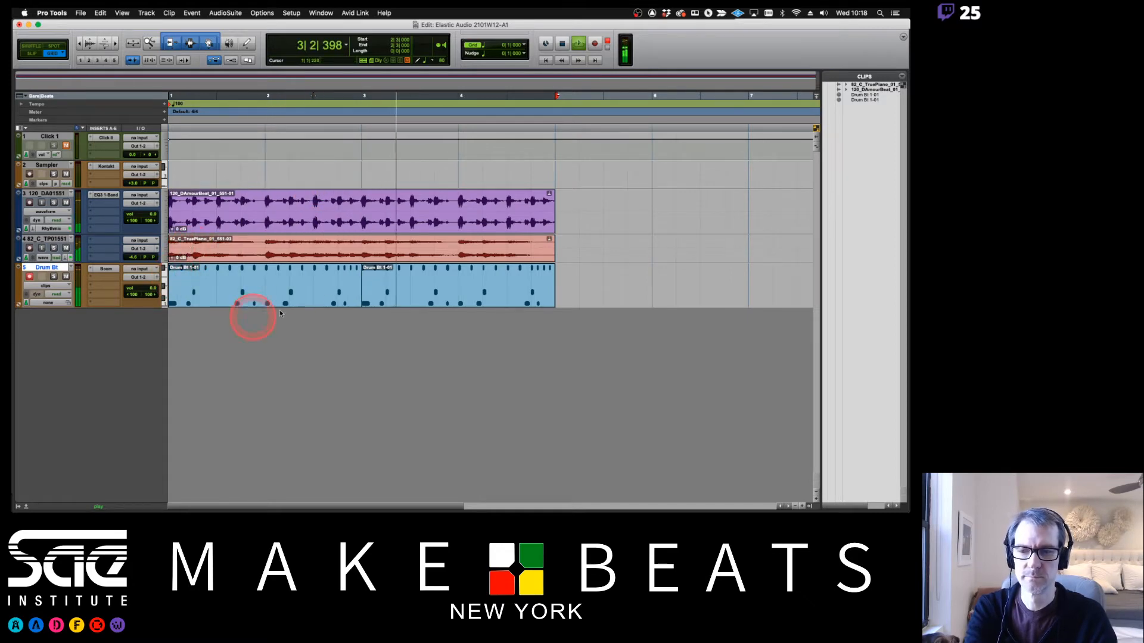
left_click(428, 239)
key("space")
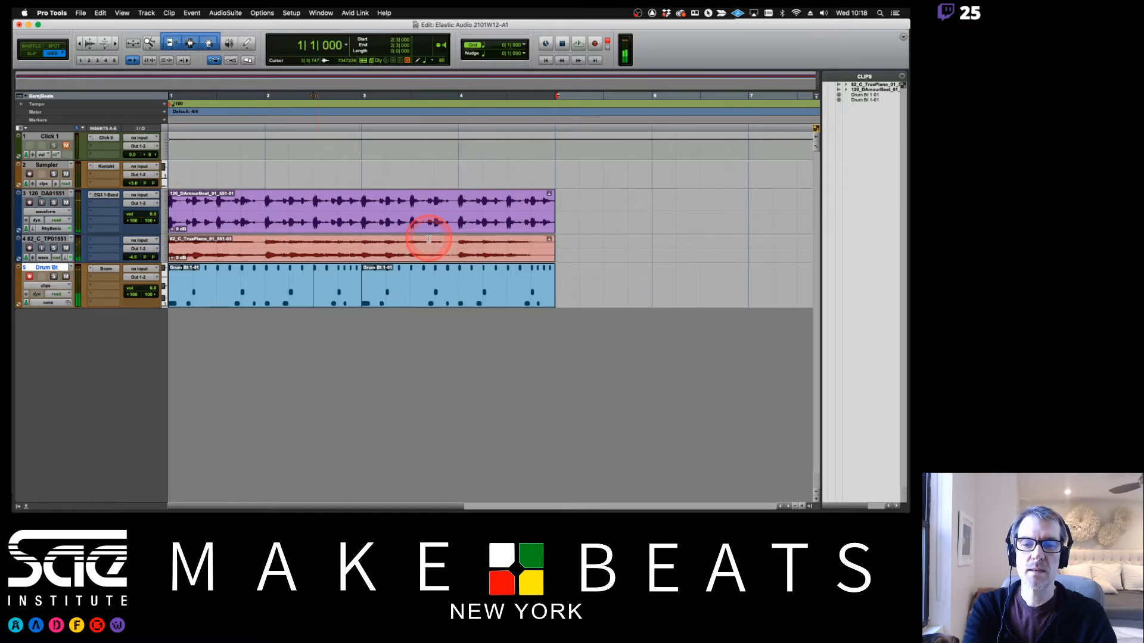
key("shift+r")
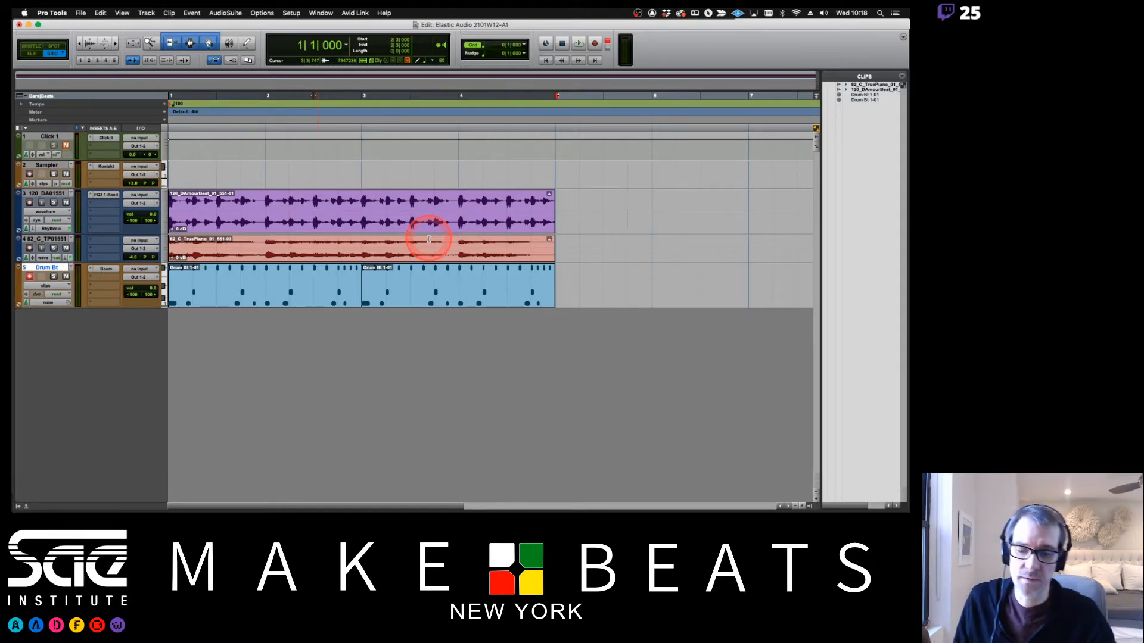
key("super+e")
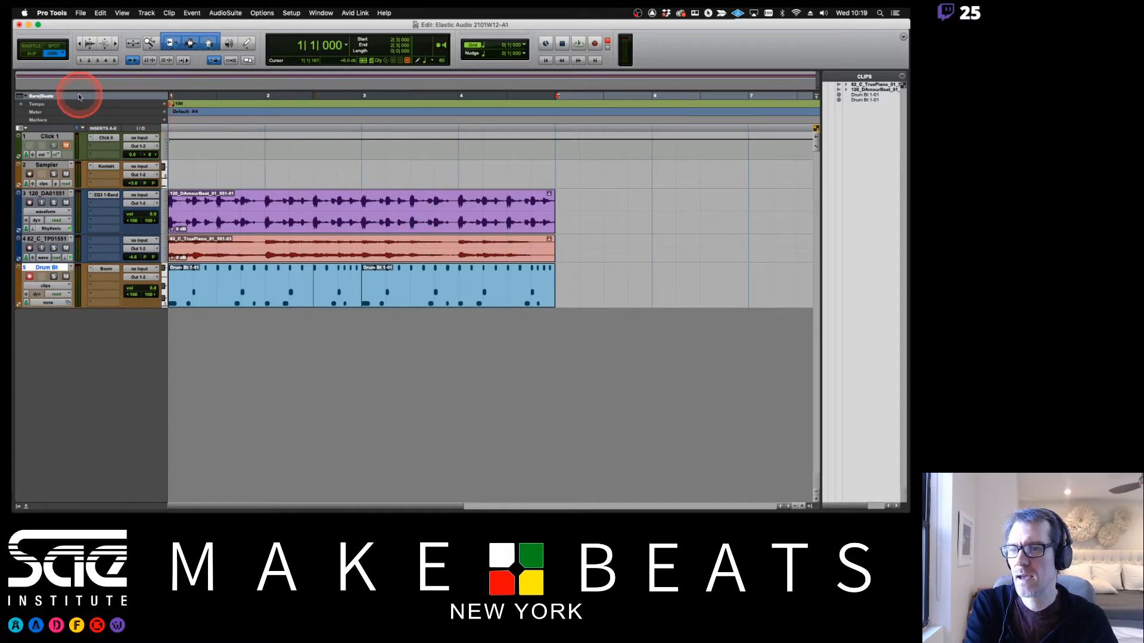
Expand the tempo ruler, select bar 3 to bar 5, and apply a Linear tempo slowdown from 100 BPM, preserving the tempo after the selection
left_click(21, 105)
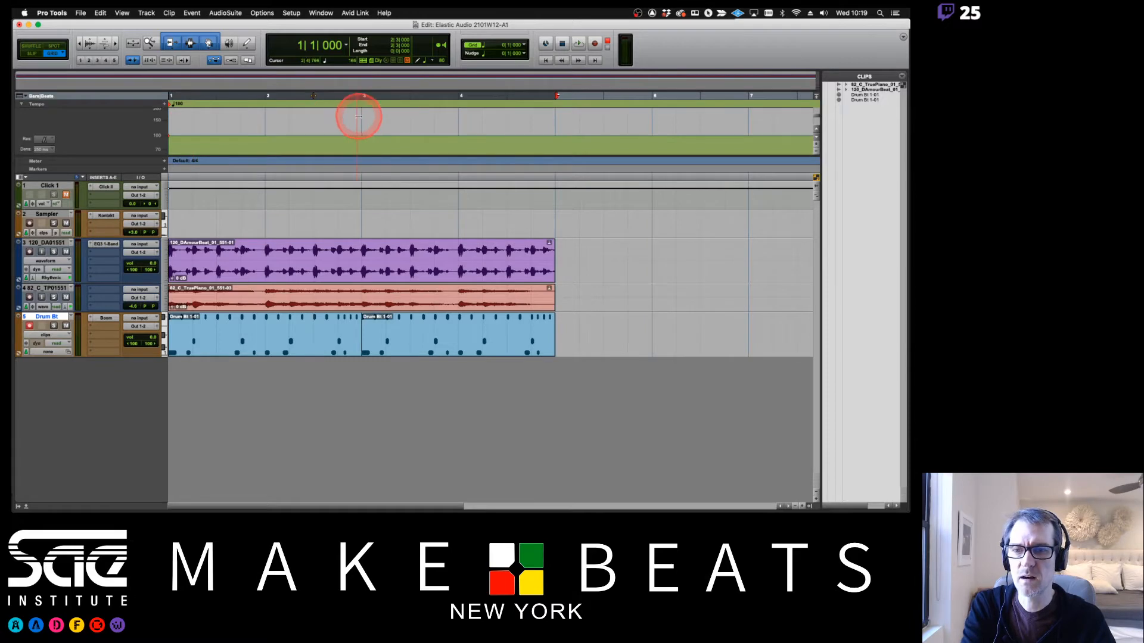
left_click_drag(362, 135, 566, 138)
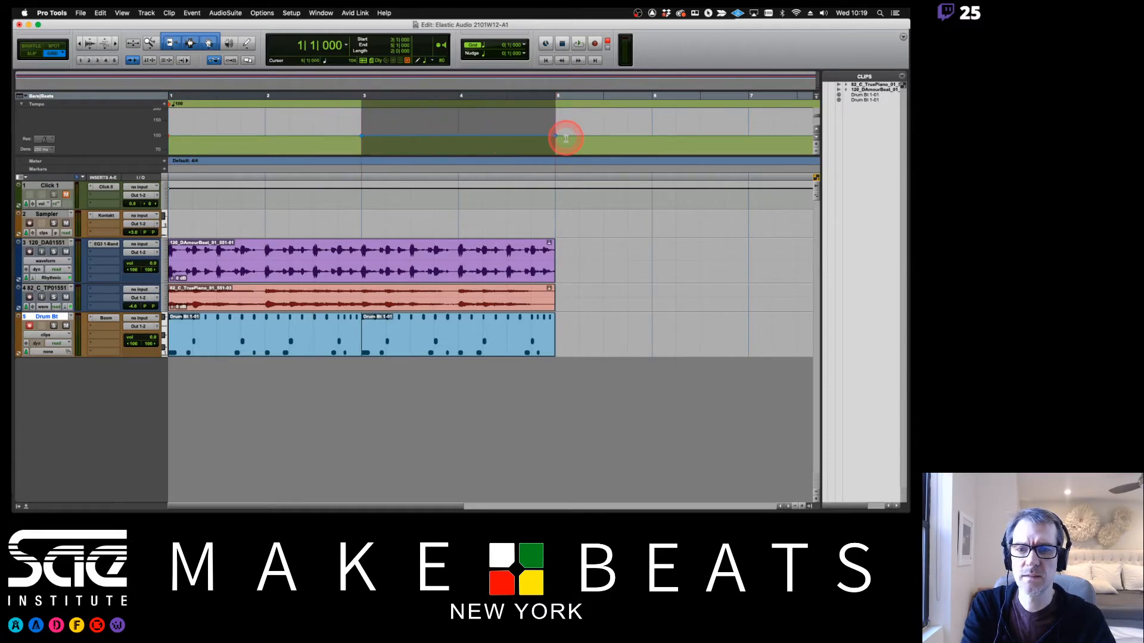
left_click(191, 13)
mouse_move(239, 34)
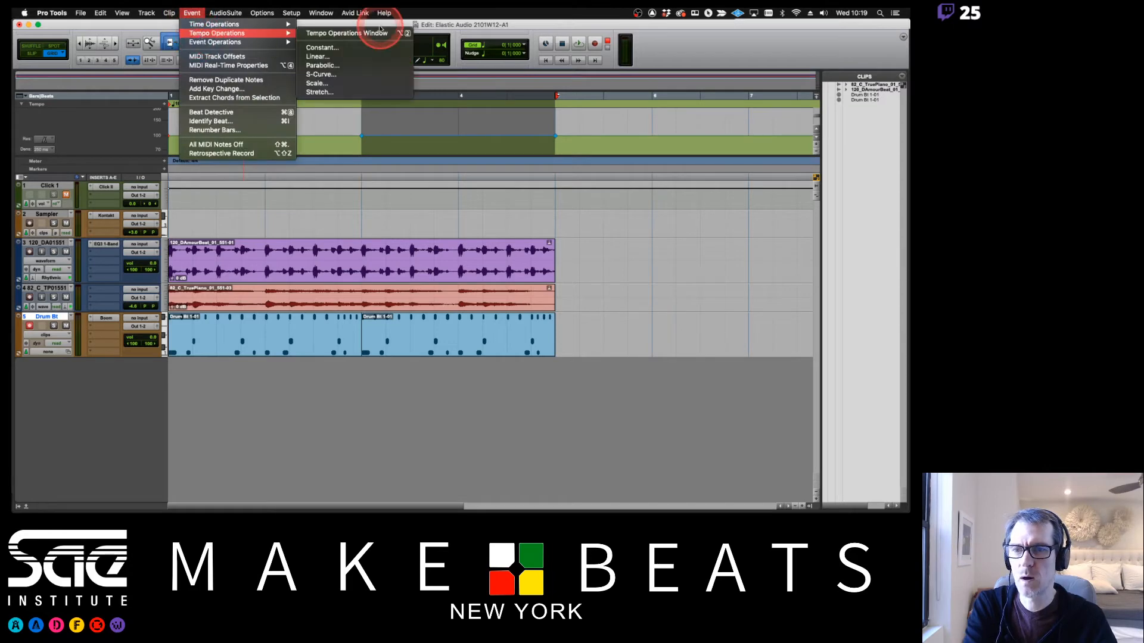
left_click(333, 55)
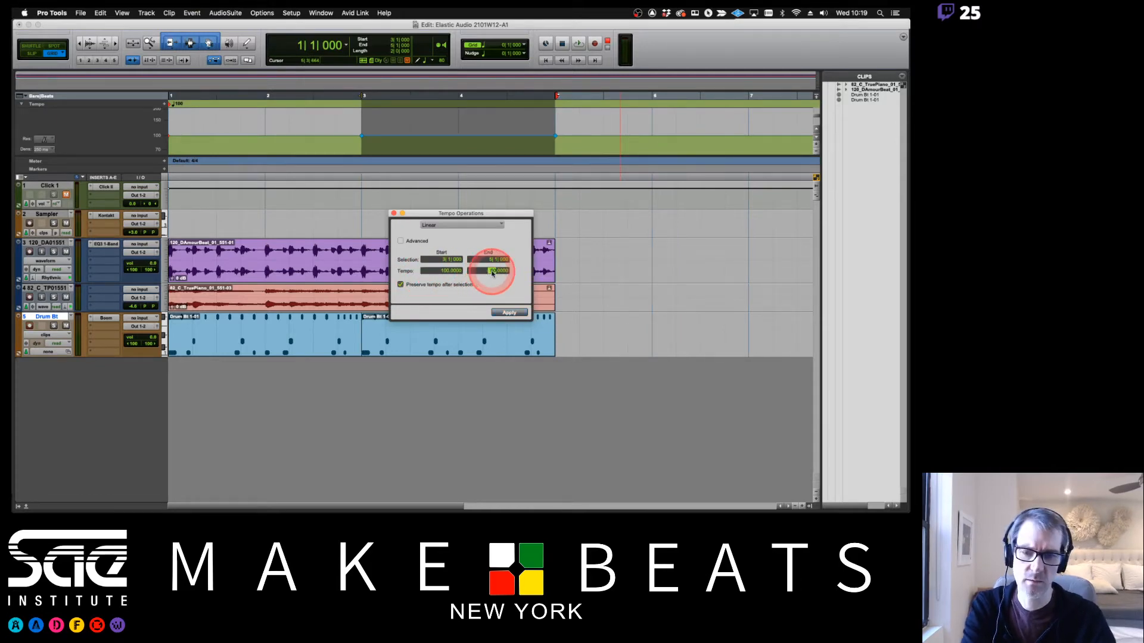
left_click(509, 312)
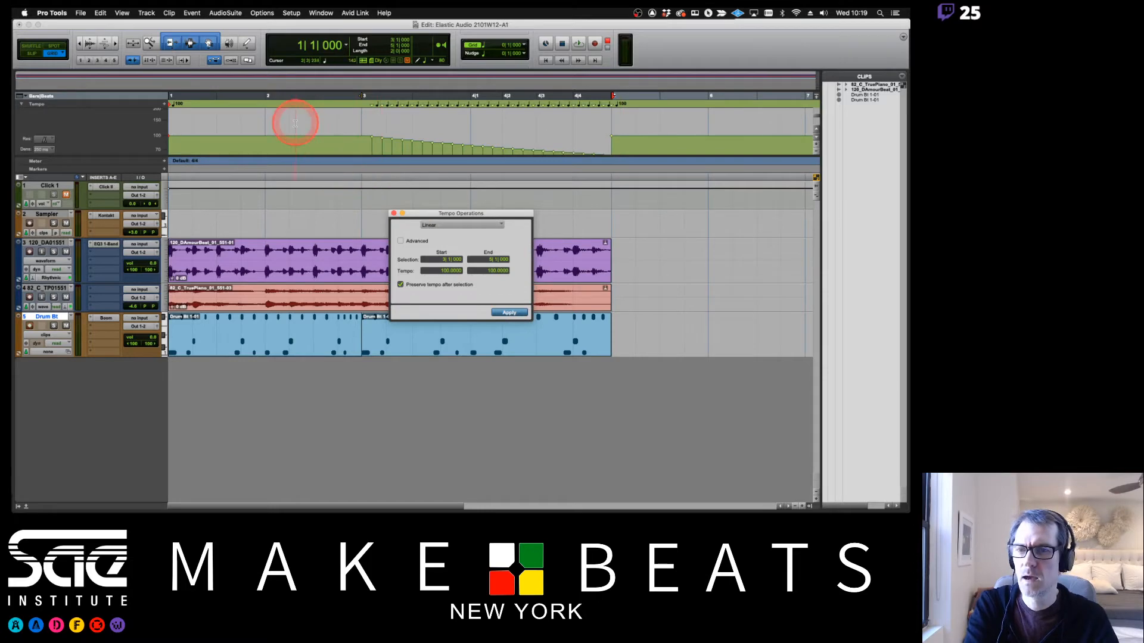
Play the session through the tempo slowdown, closing the Tempo Operations window, and stop playback
key("space")
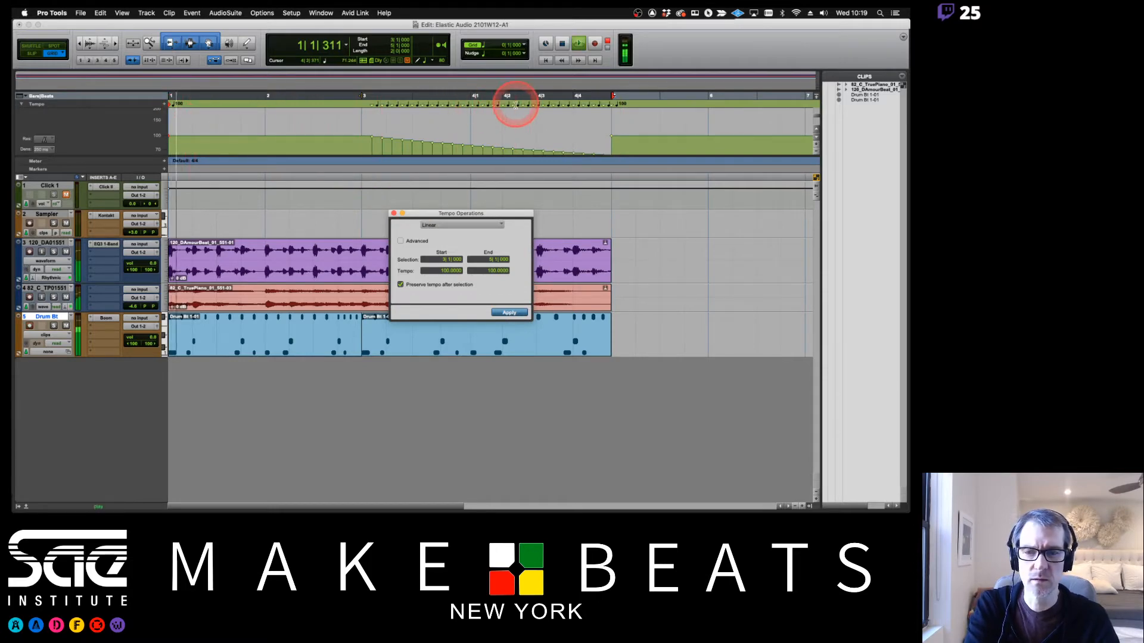
left_click(393, 213)
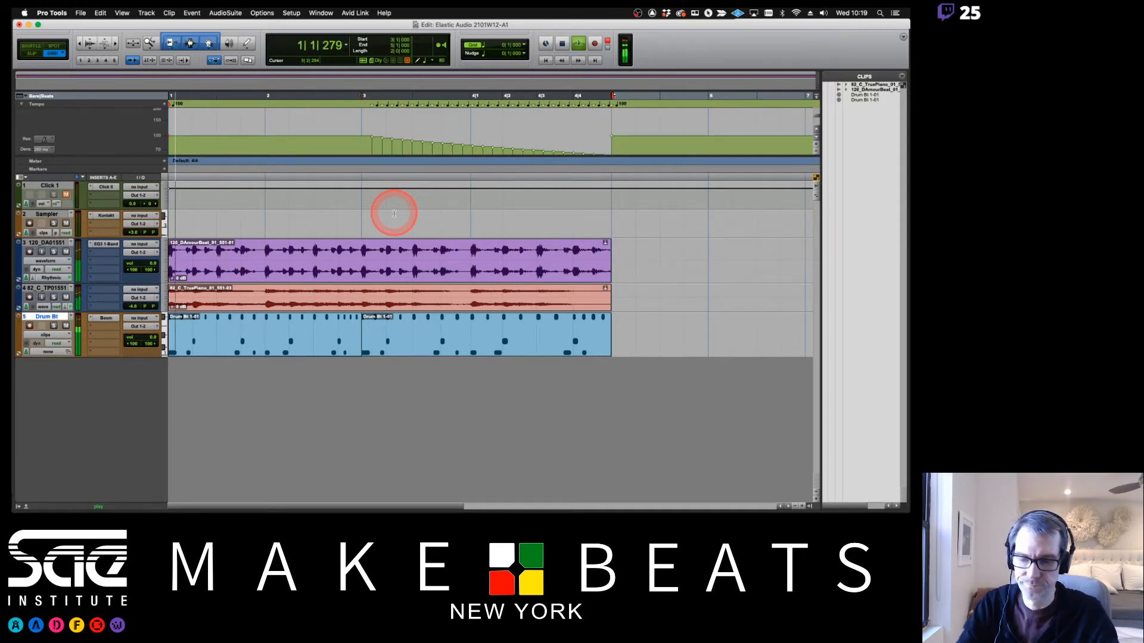
key("space")
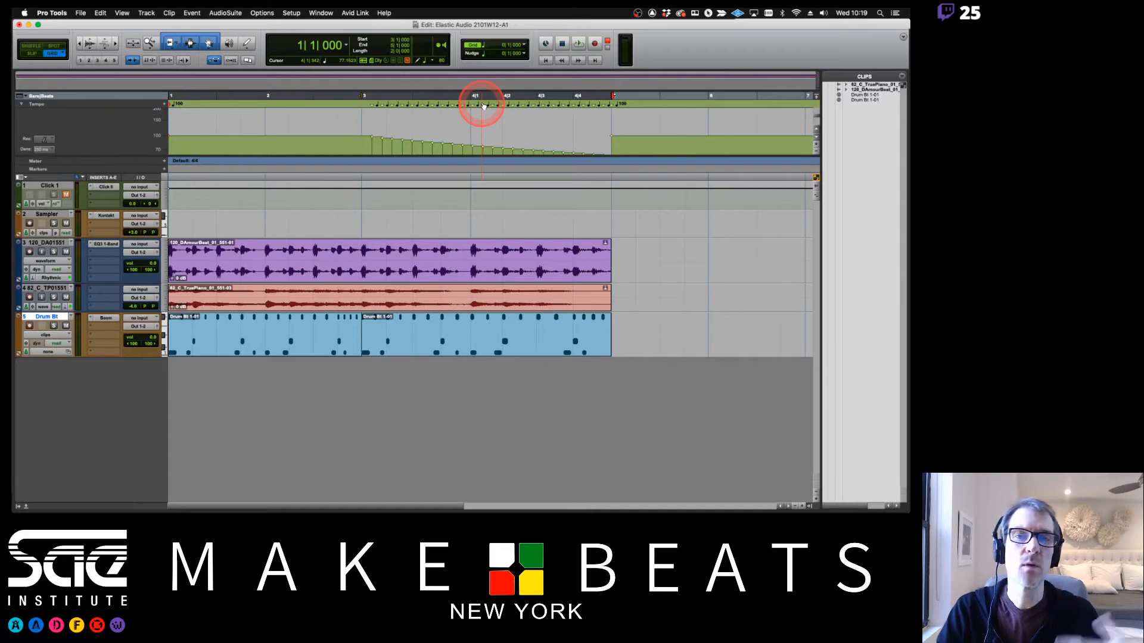
Switch to Preview and examine the Track Timebase page of the Elastic Audio-Timing Correction PDF
key("super+Tab")
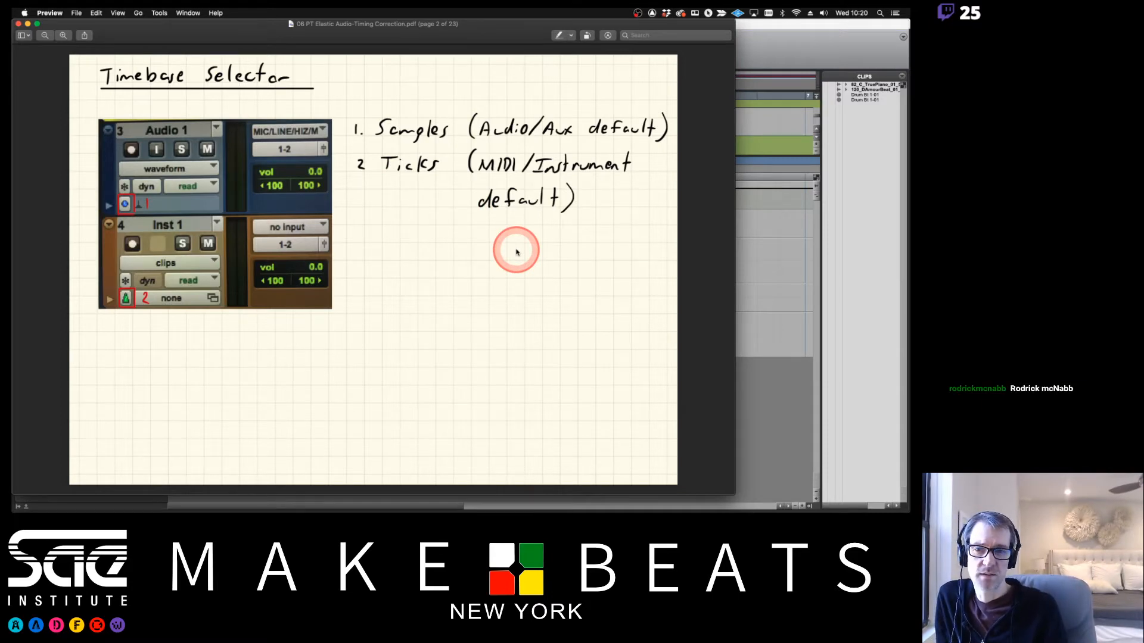
key("Down")
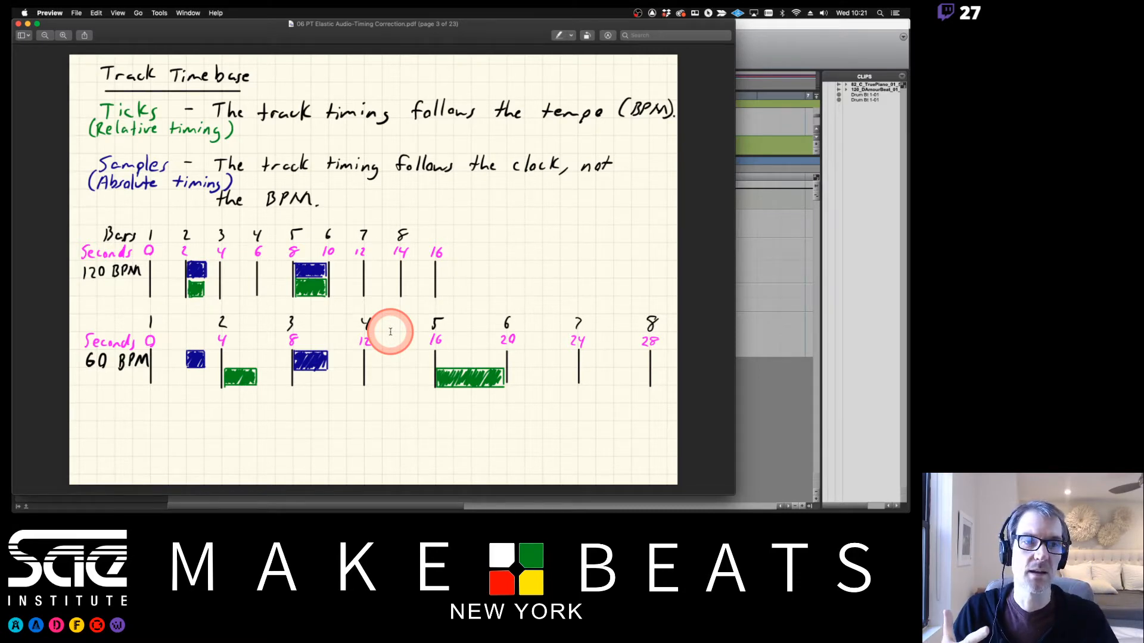
Switch back to Pro Tools and delete the tempo changes from bar 3 to just past bar 5
left_click(782, 43)
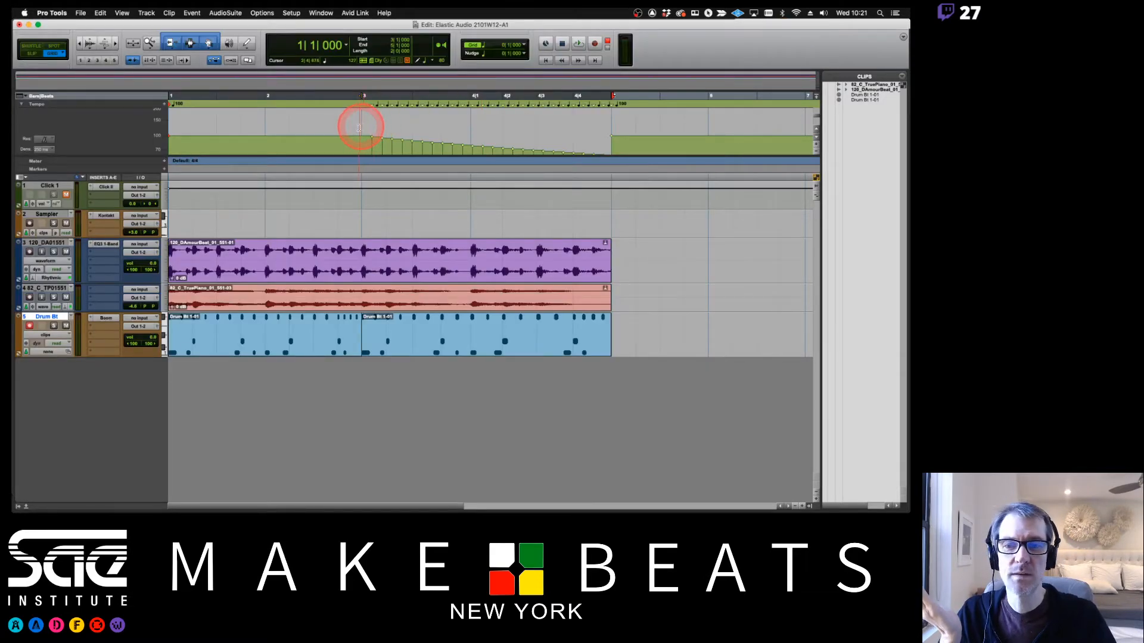
left_click_drag(358, 127, 634, 125)
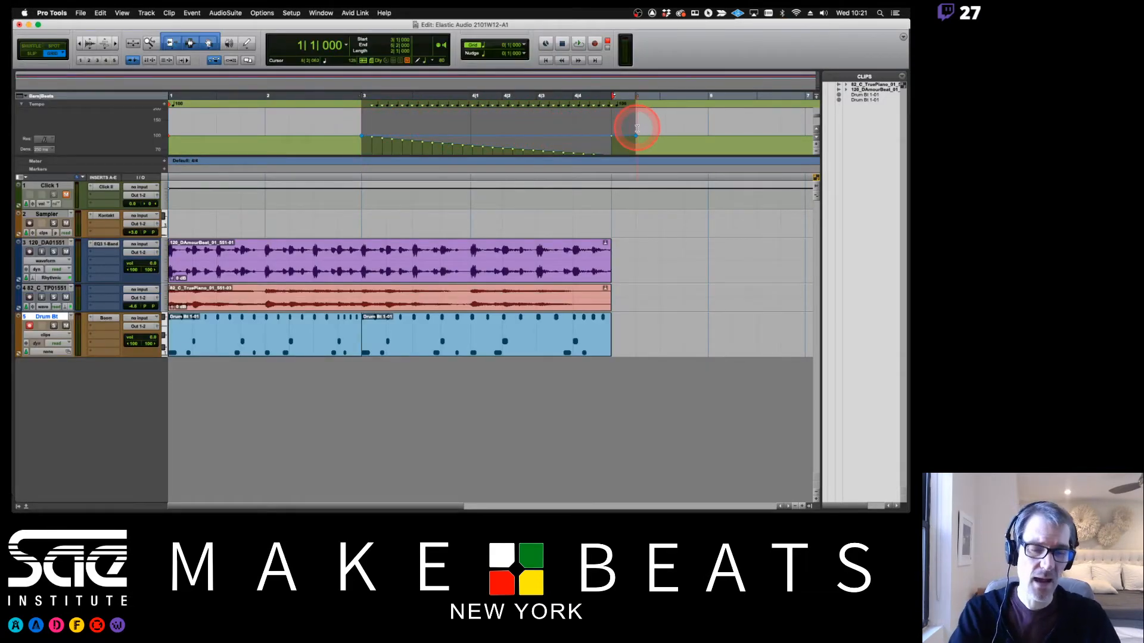
key("Delete")
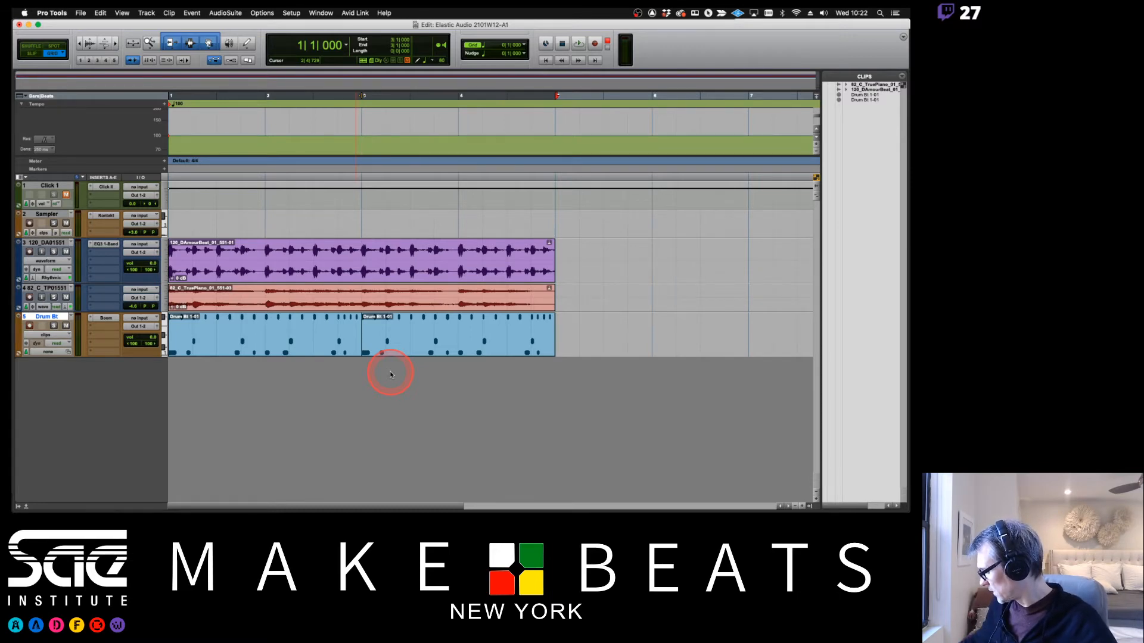
key("shift+r")
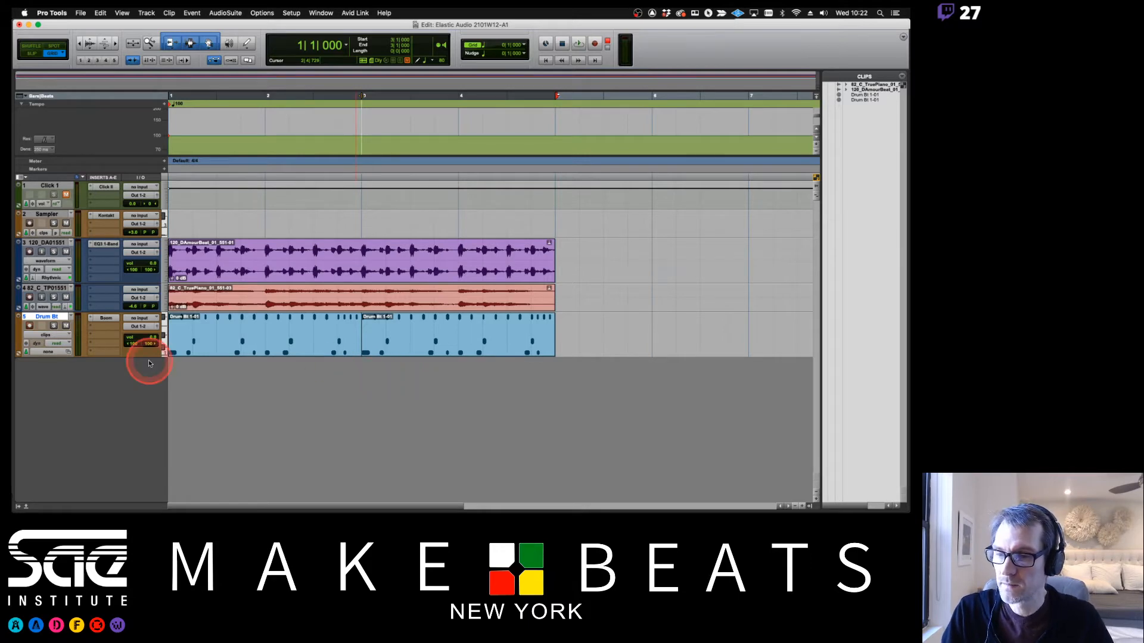
Switch to Preview and page through the Elastic Audio-Timing Correction PDF from Track Timebase to the Elastic Audio modes page
left_click(29, 327)
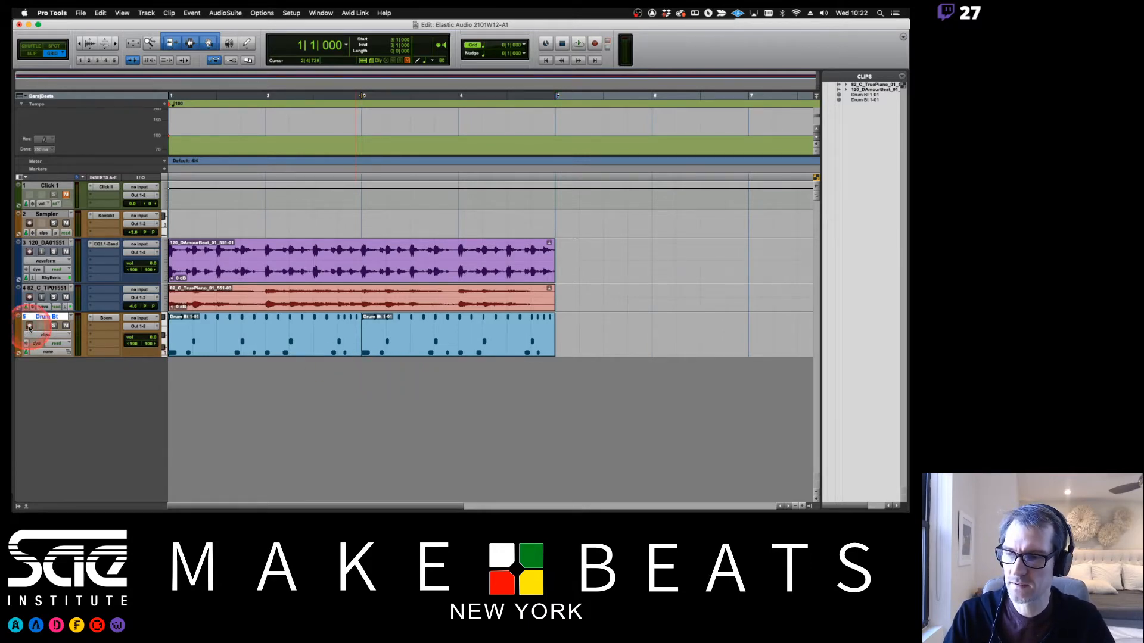
key("super+Tab")
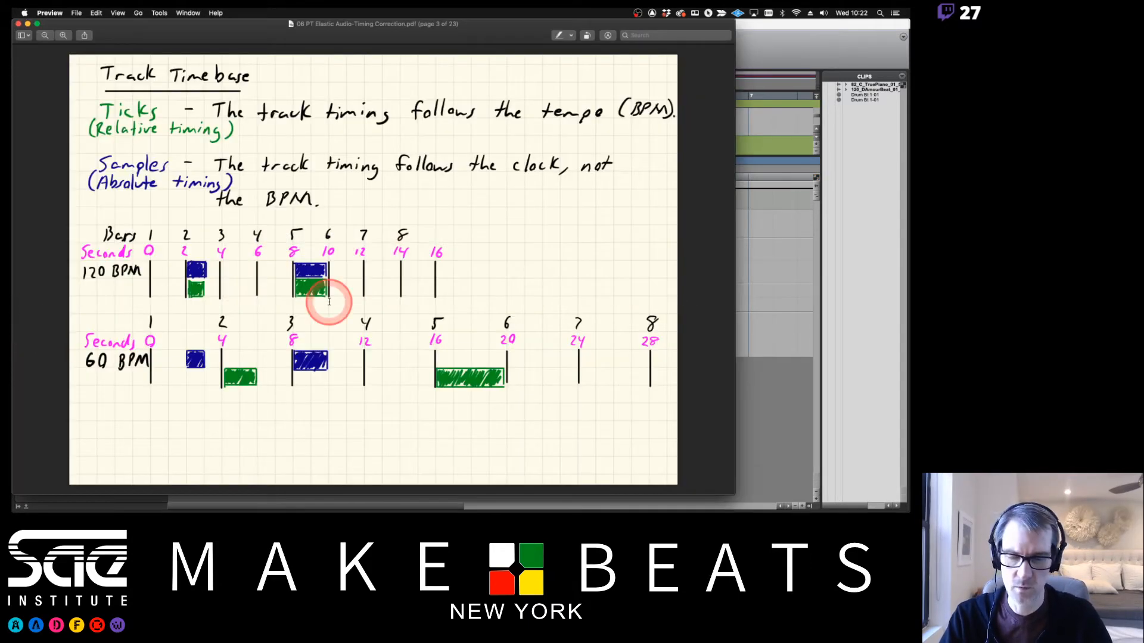
key("Right")
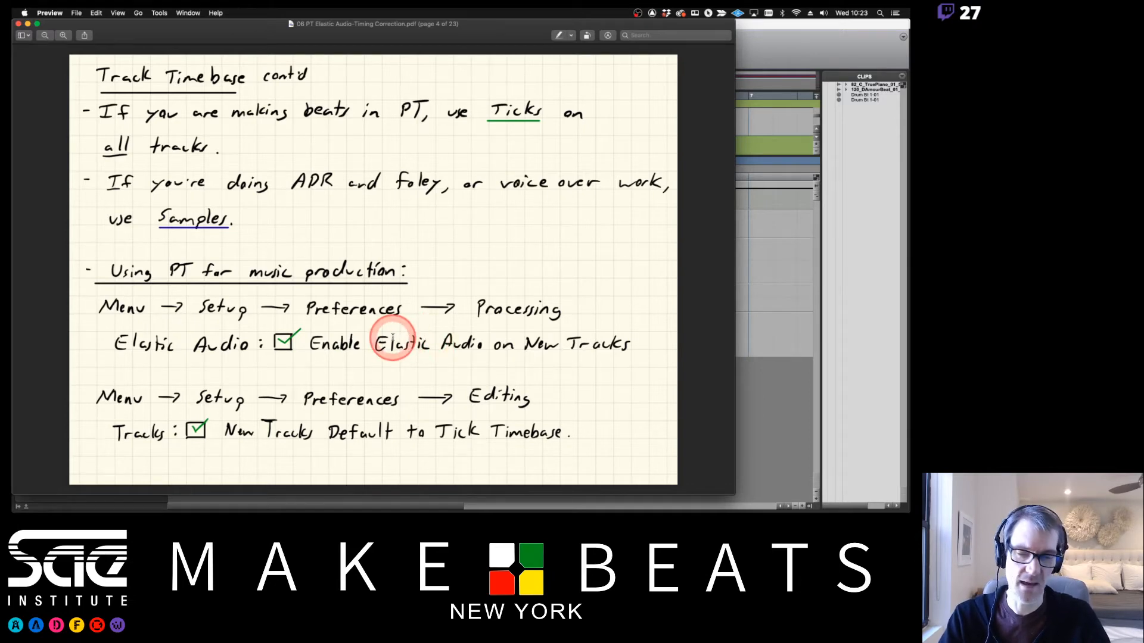
key("Down")
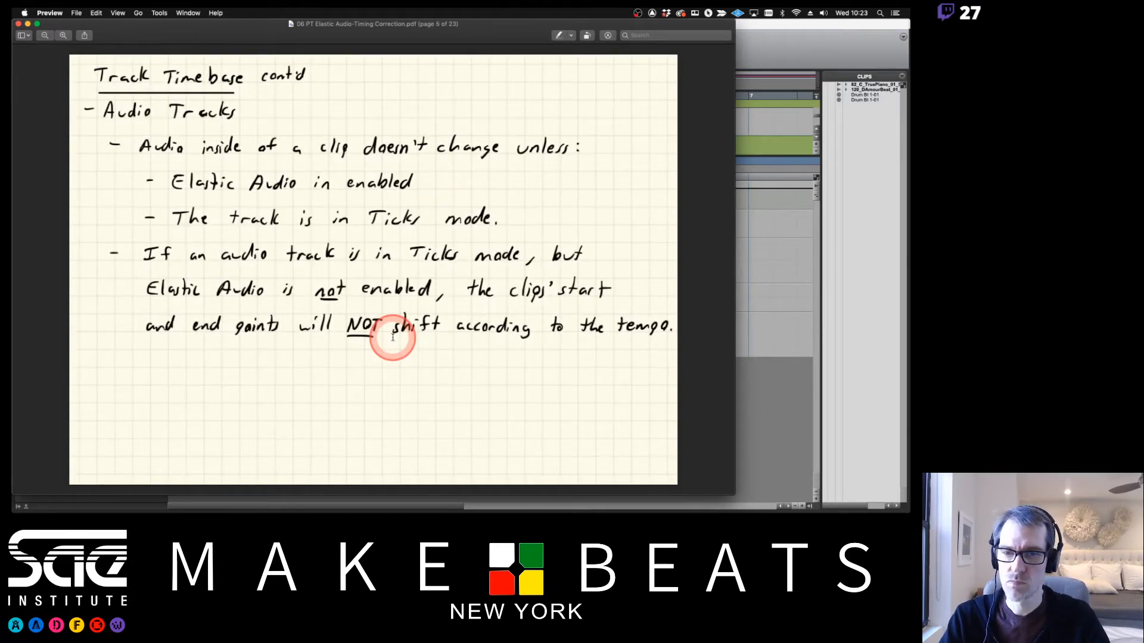
key("Down")
key("Up")
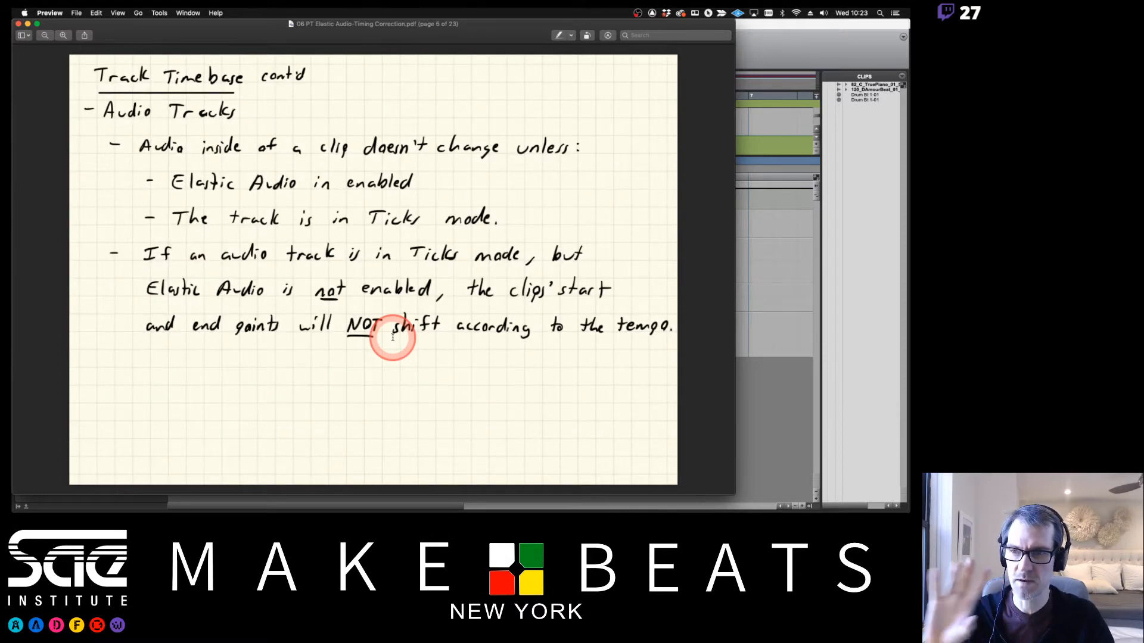
key("Down")
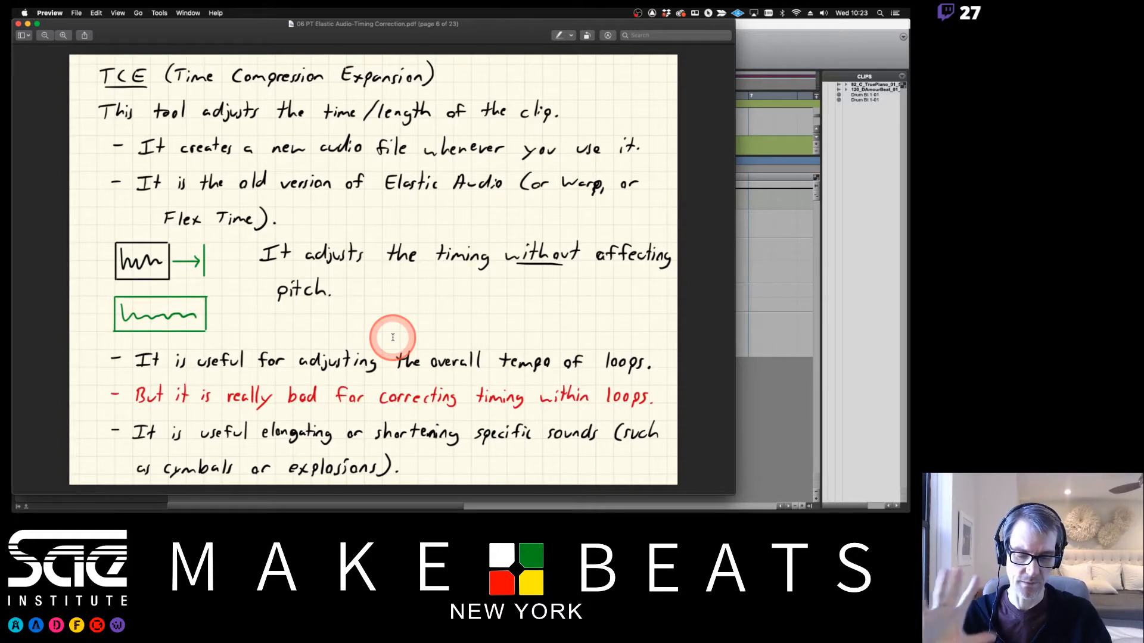
key("Down")
key("Down")
key("Down")
key("Down")
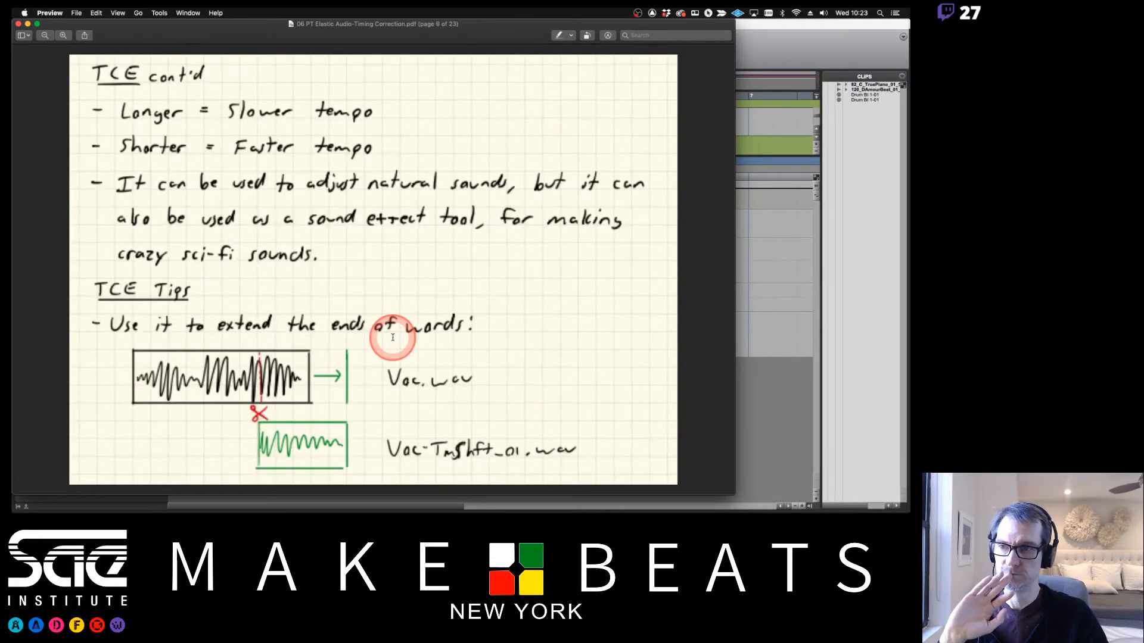
key("Down")
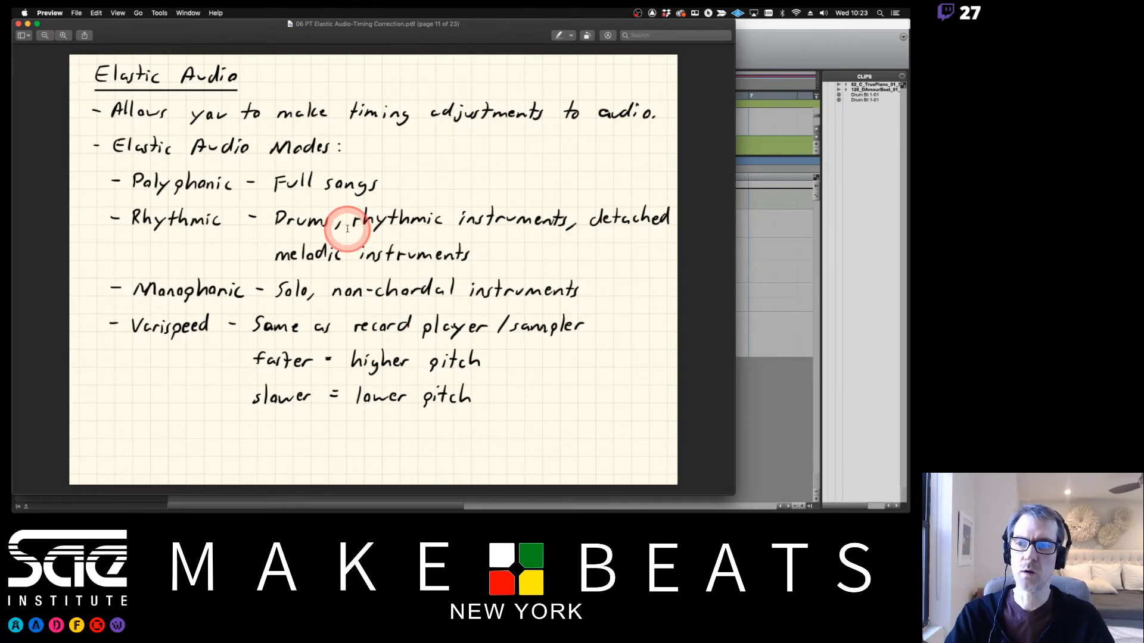
Switch back to Pro Tools, collapse the tempo ruler, and set the session's starting tempo to 120 BPM
left_click(795, 42)
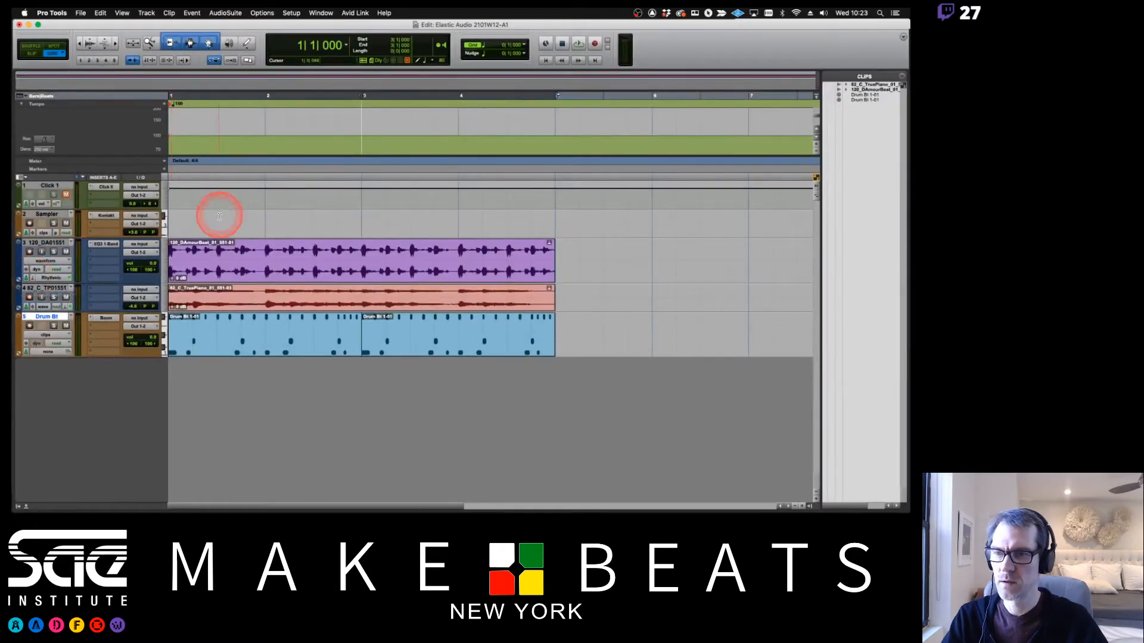
left_click(22, 106)
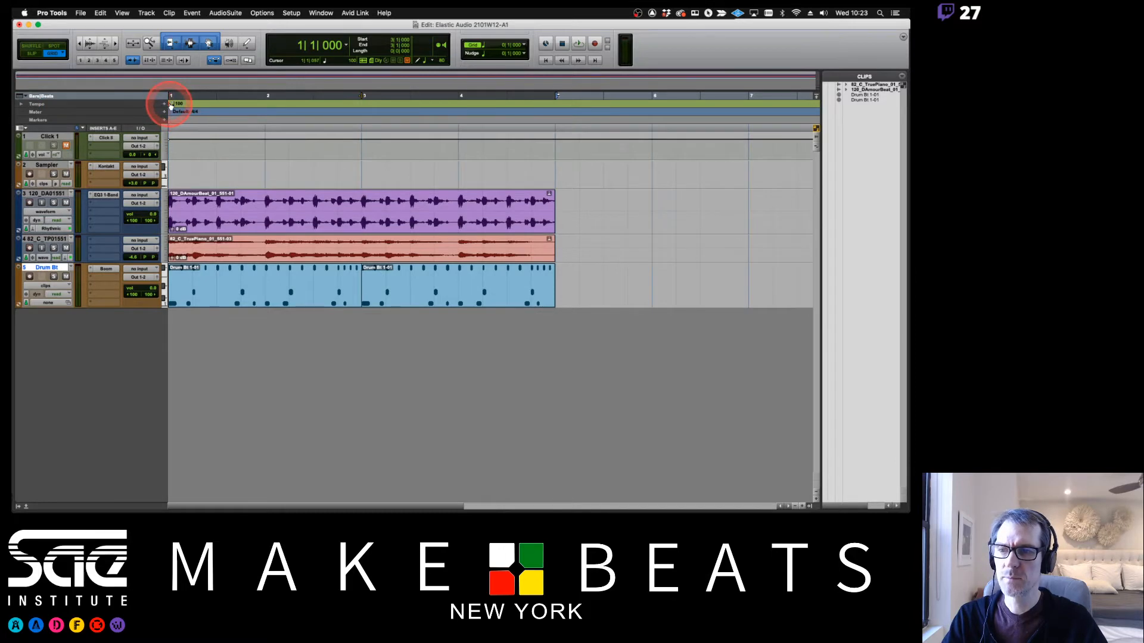
double_click(171, 105)
type("120")
key("Return")
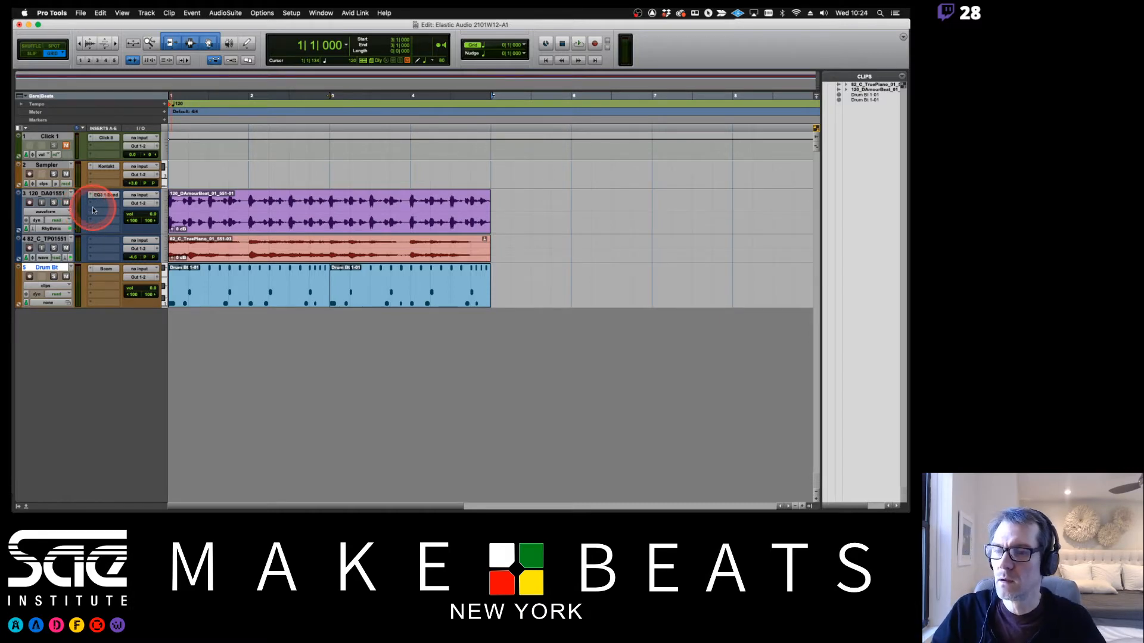
Disable Elastic Audio on the 120_DAmourBeat drum loop track and play the session from the start
left_click(51, 228)
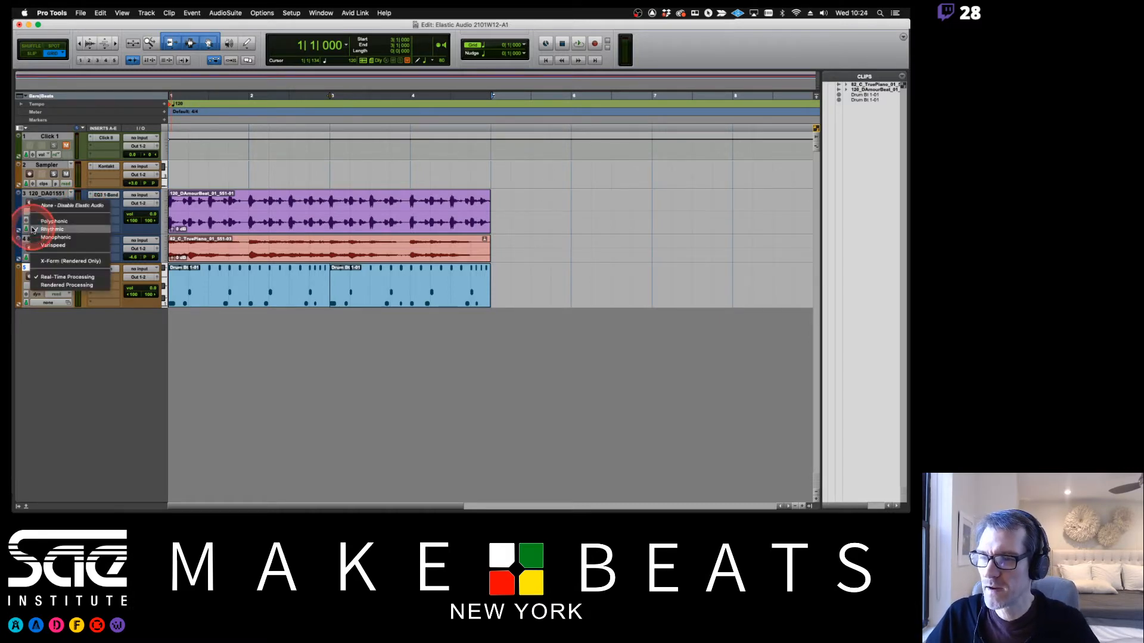
left_click(53, 205)
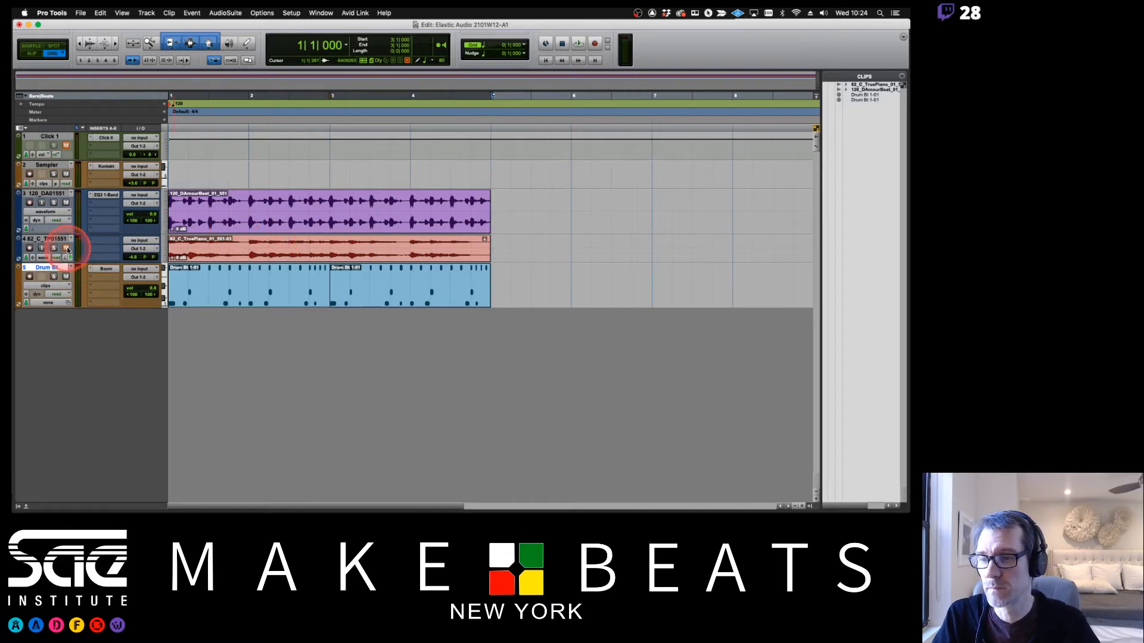
key("space")
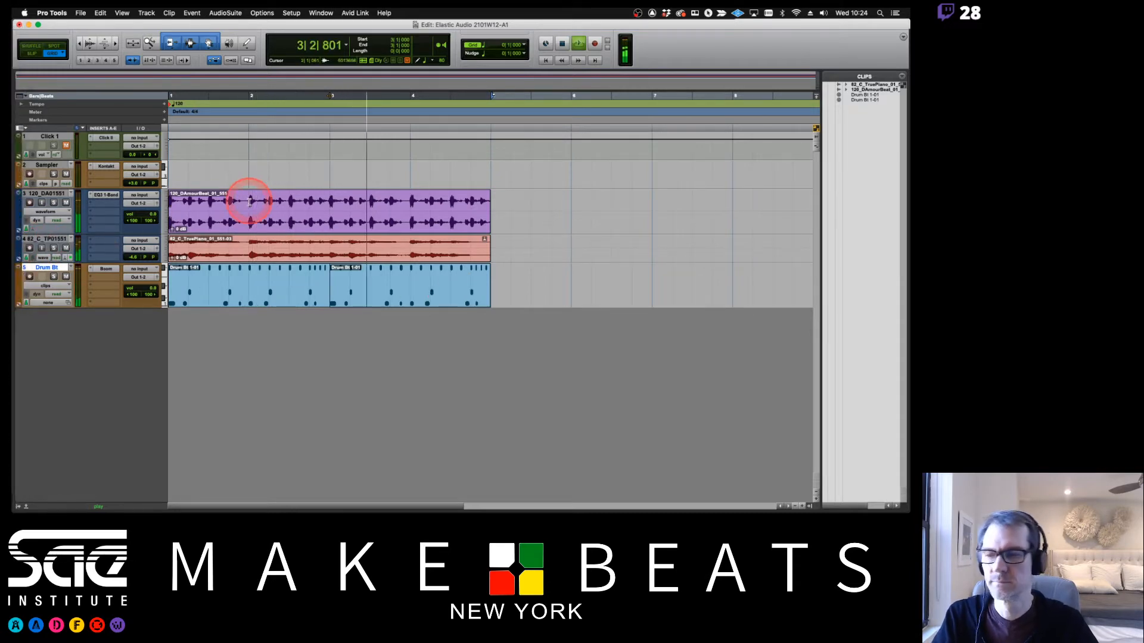
key("space")
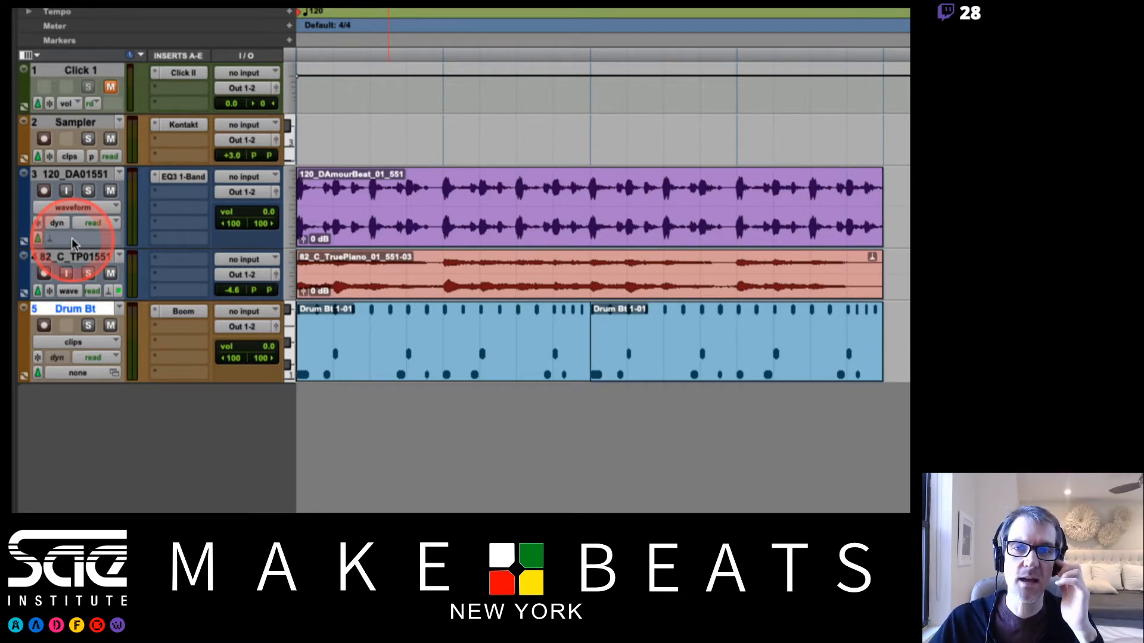
View the drum loop track's Elastic Audio mode choices without changing them, and switch to the Elastic Audio modes page in Preview
left_click(72, 239)
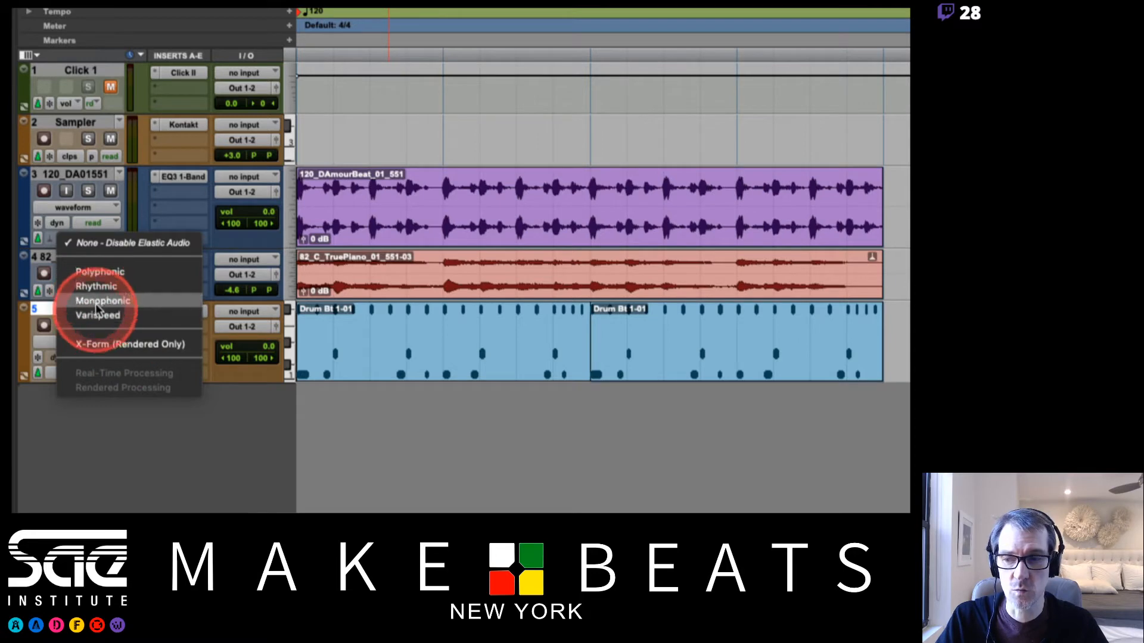
left_click(133, 209)
key("super+Tab")
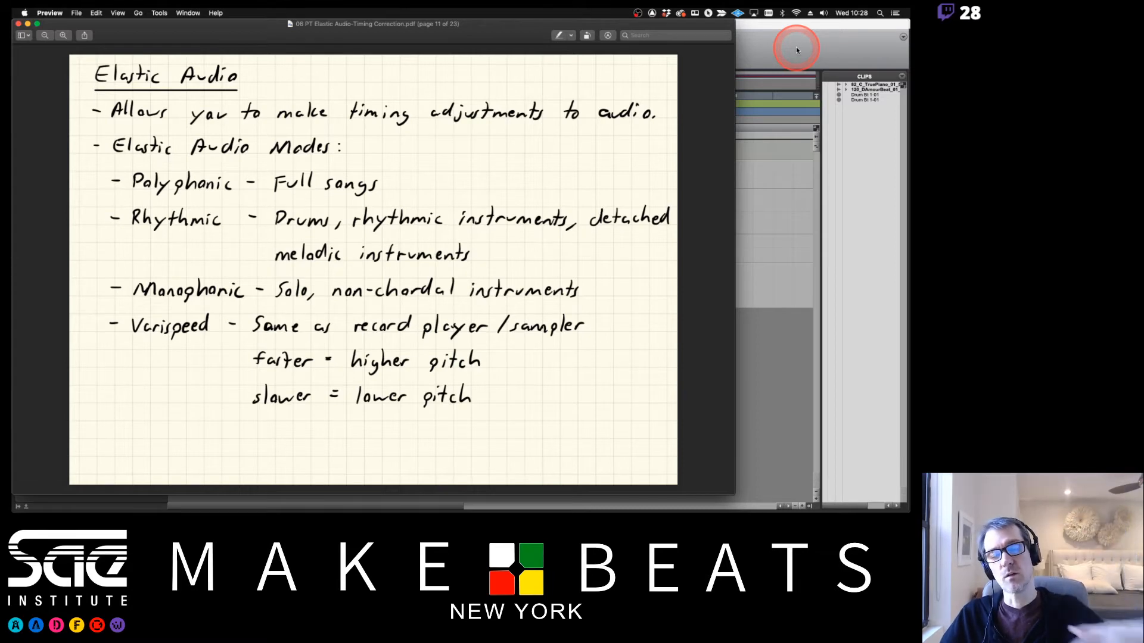
Switch back to Pro Tools, solo the 82_C_TruePiano track, play it briefly, and enlarge its track height
left_click(796, 50)
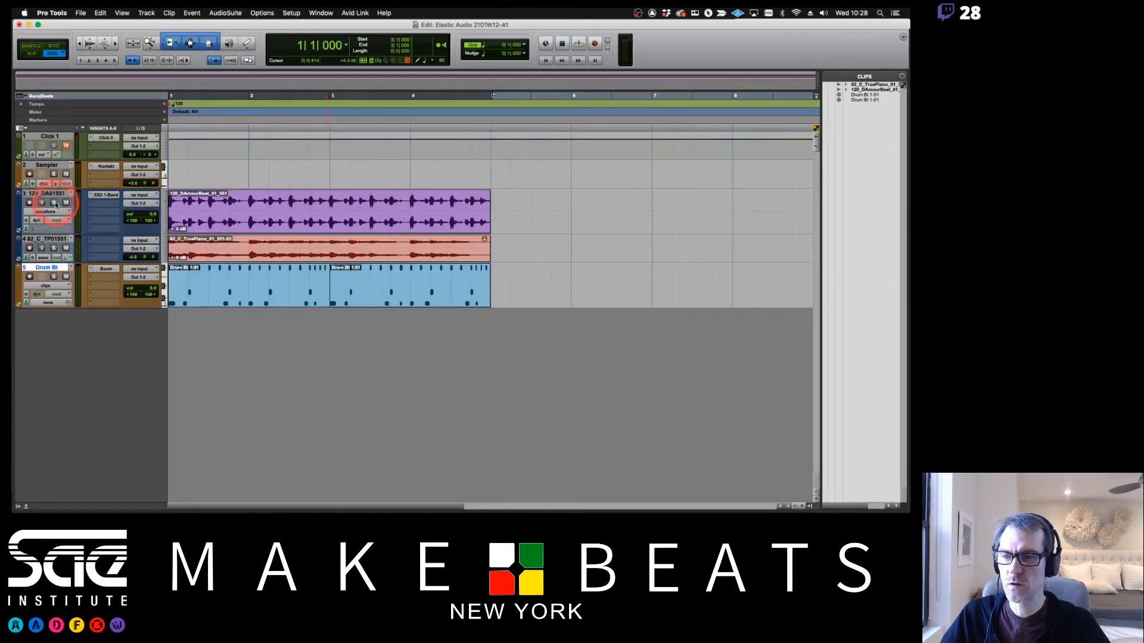
left_click(60, 243)
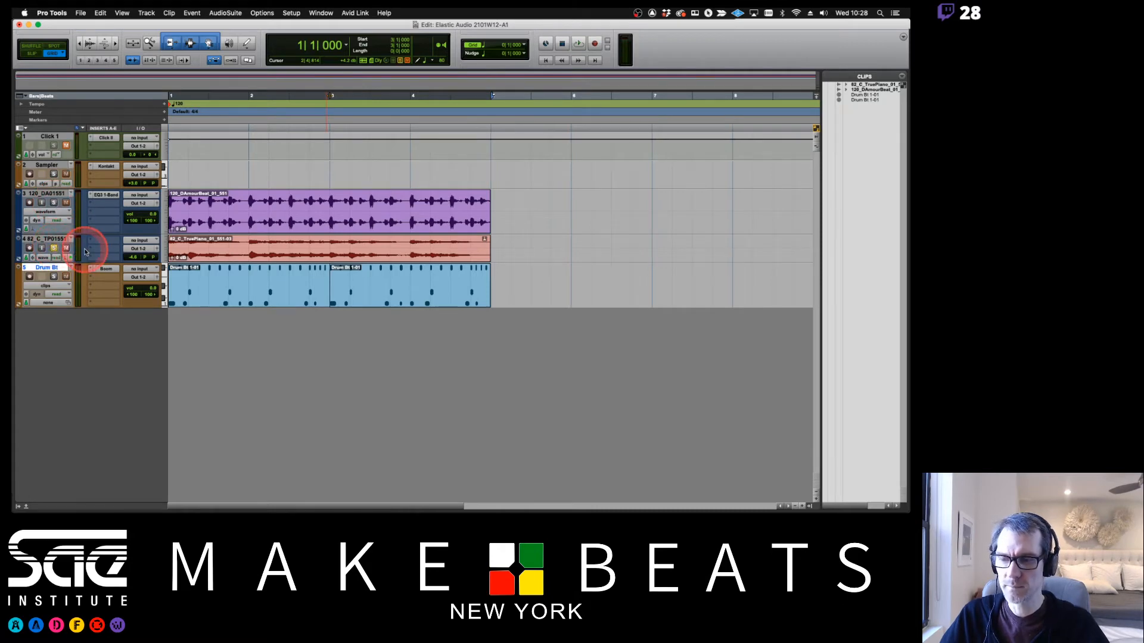
key("space")
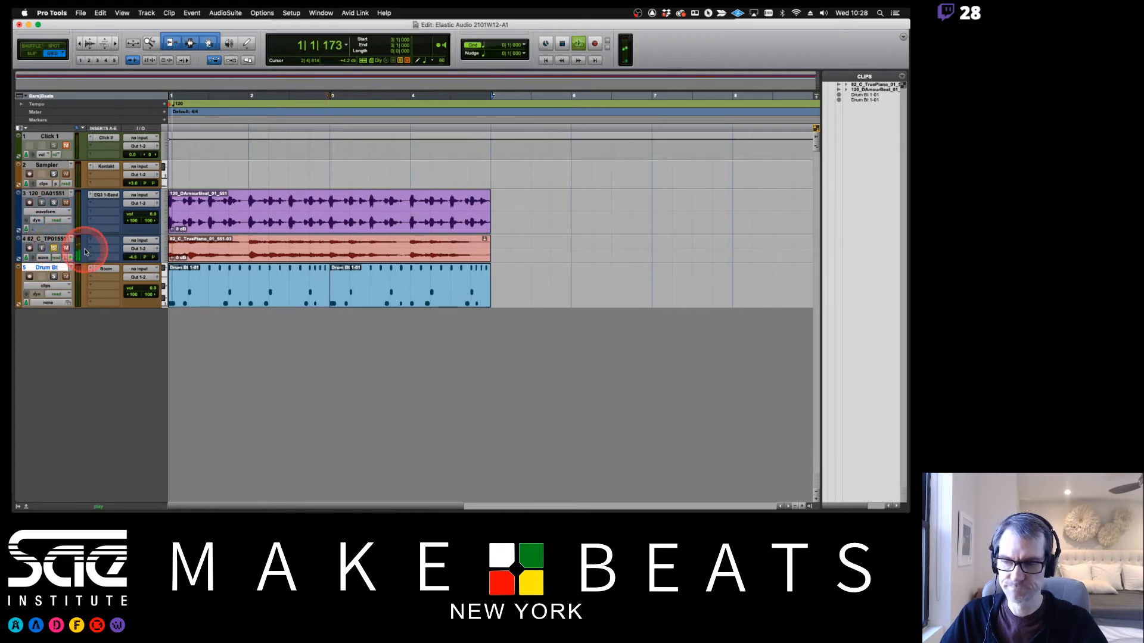
left_click(164, 250)
left_click(172, 271)
key("space")
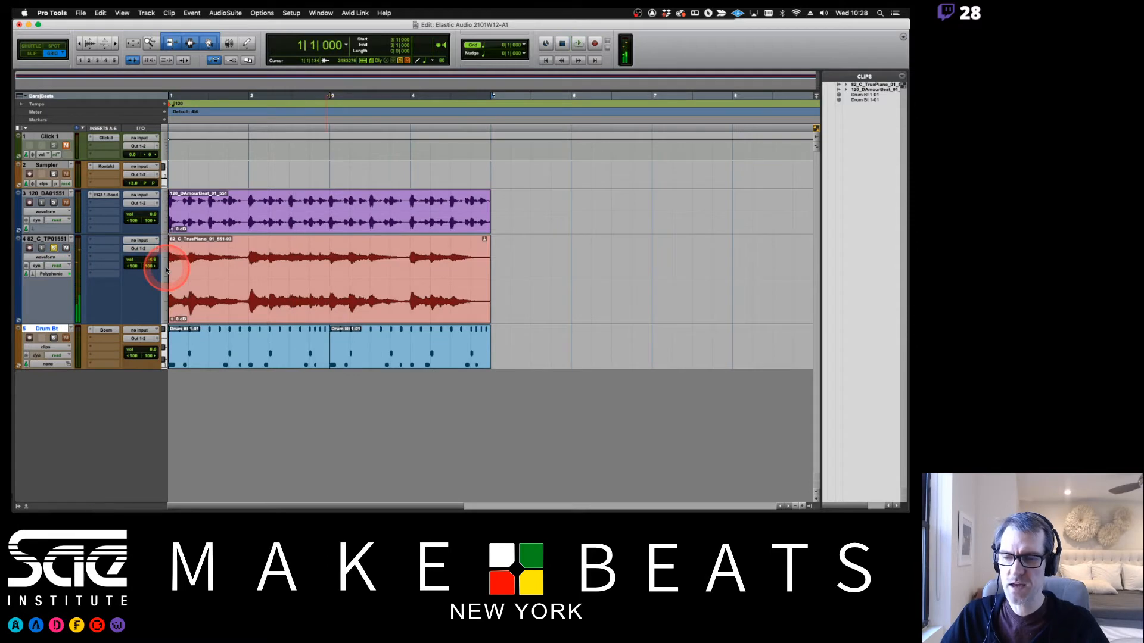
left_click(97, 232)
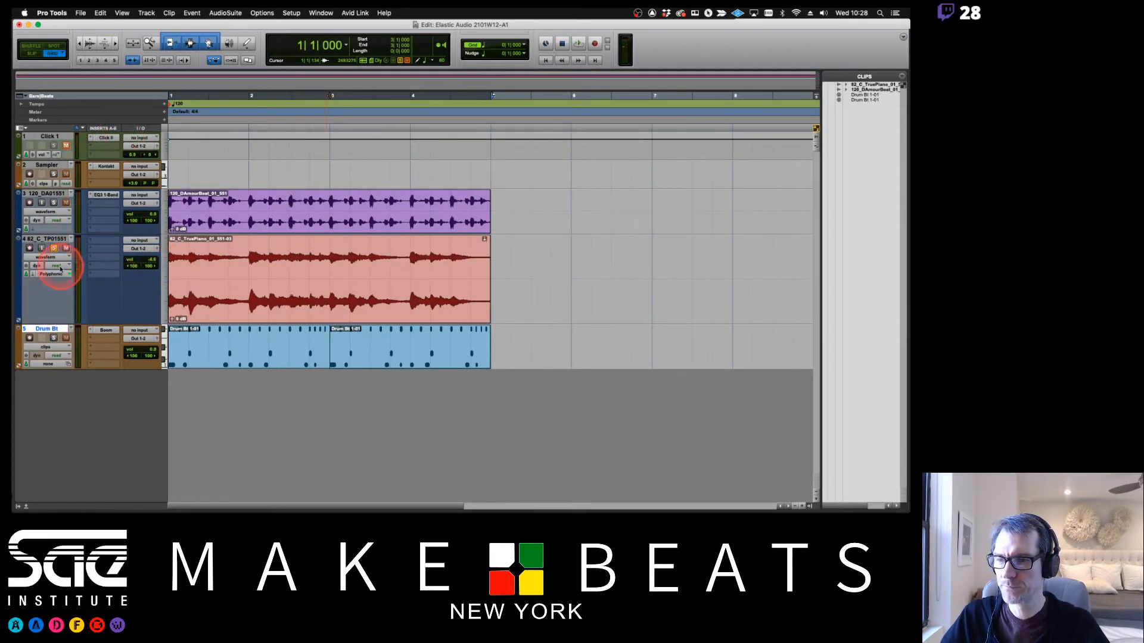
Set the session's starting tempo to 82 BPM and play the soloed piano track
left_click(171, 105)
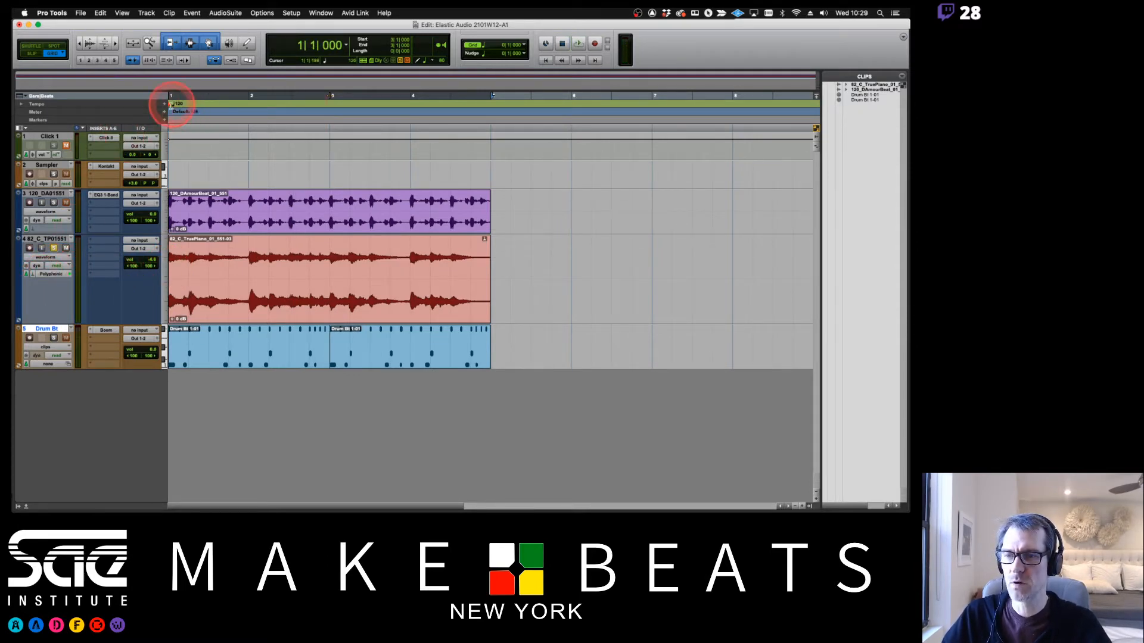
left_click(173, 244)
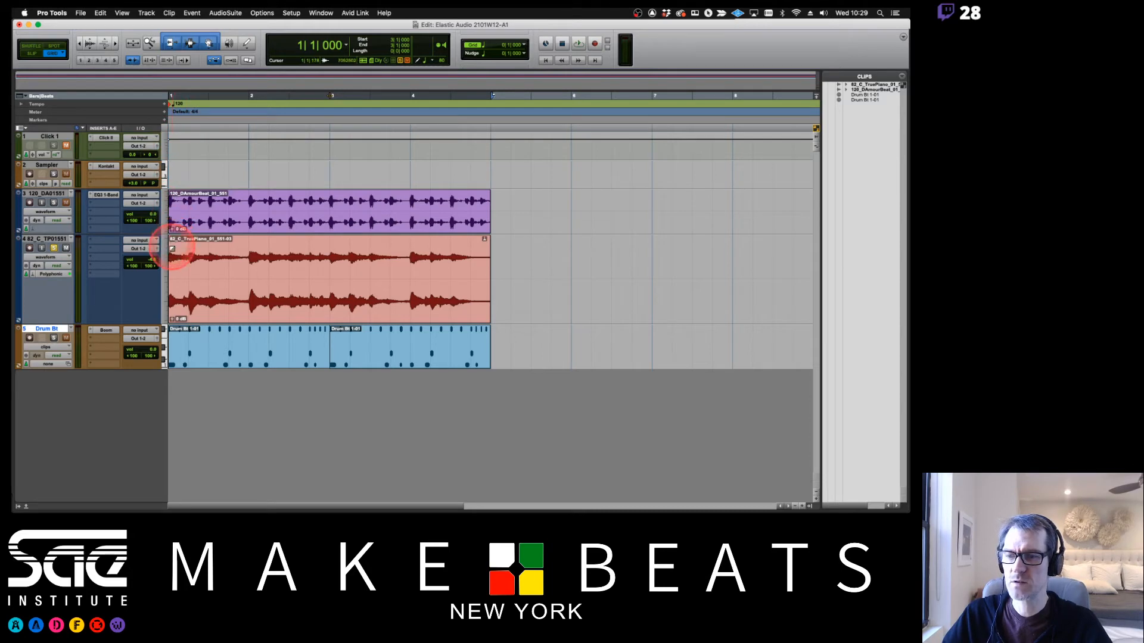
double_click(171, 104)
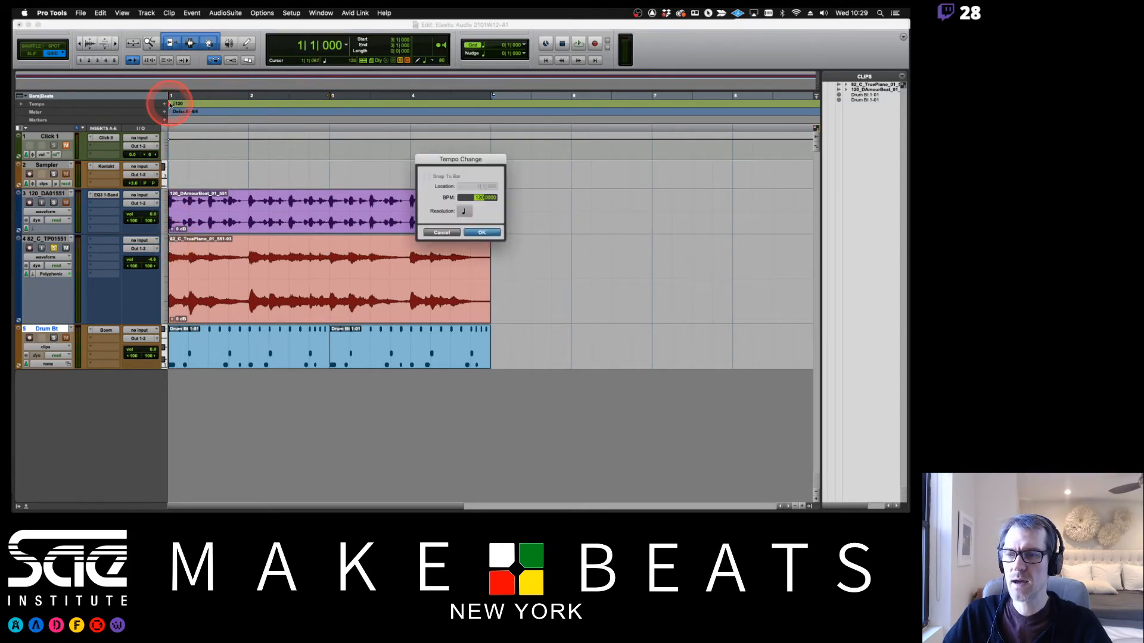
key("Return")
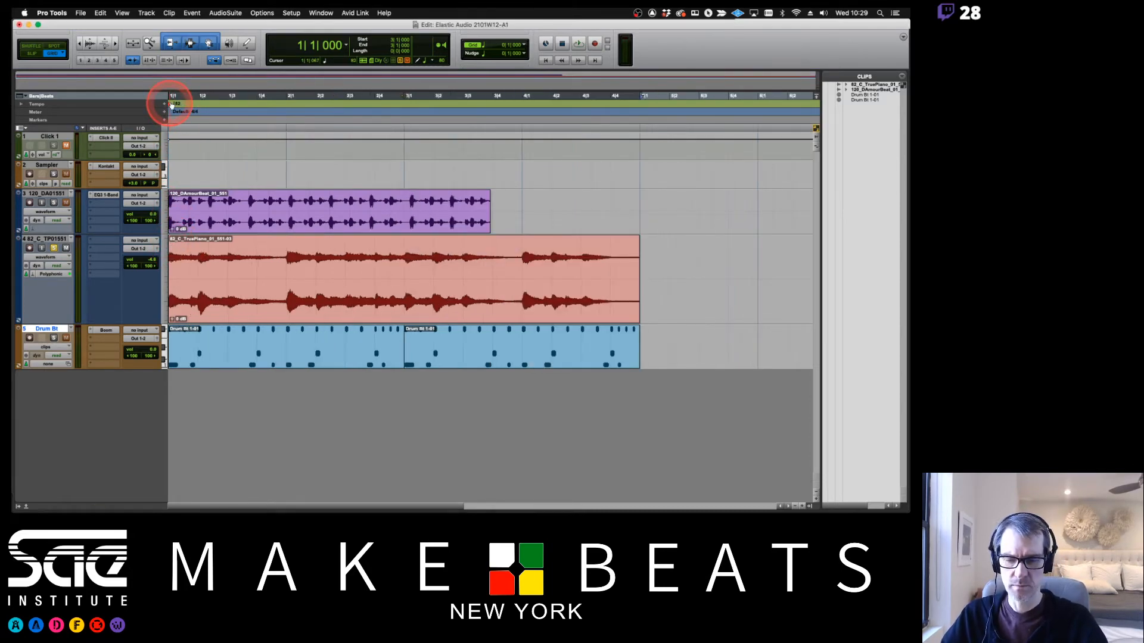
key("space")
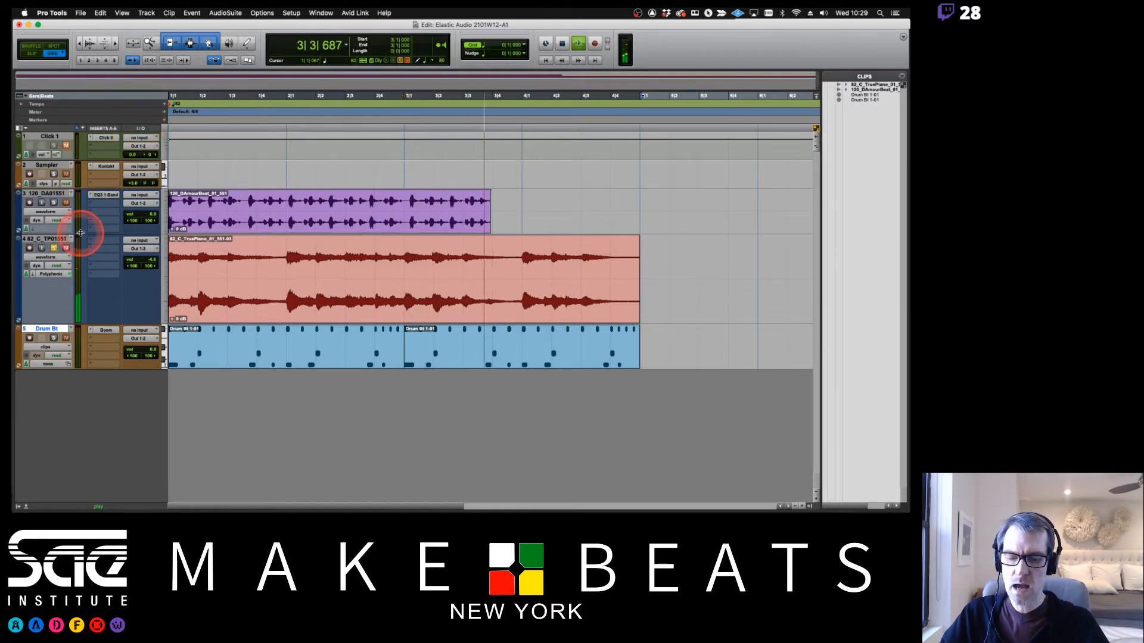
key("space")
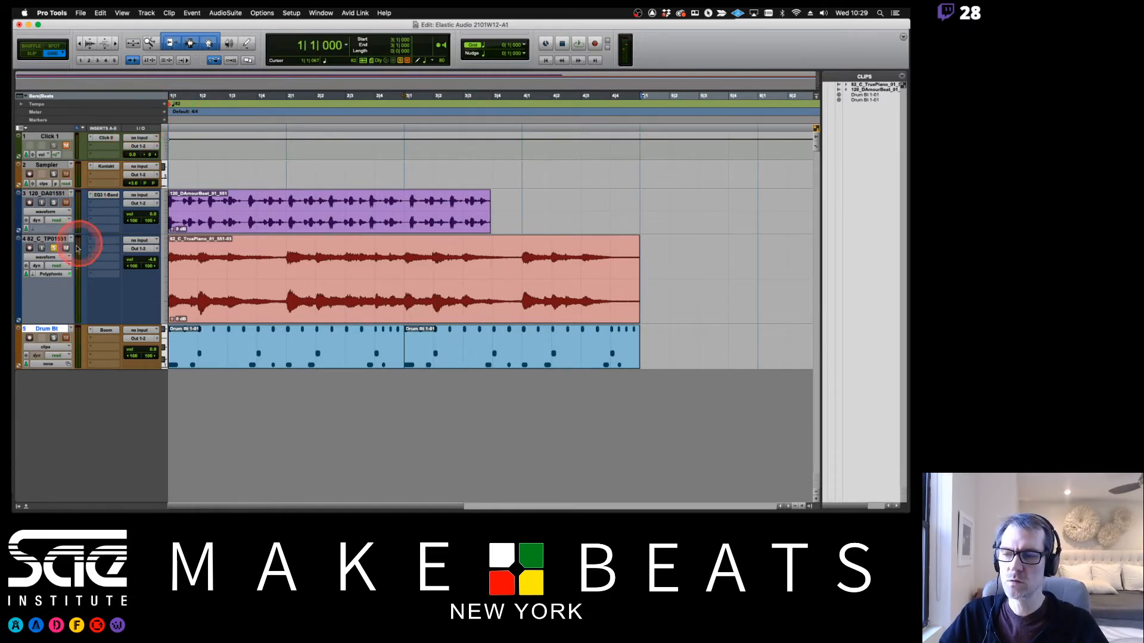
Change the piano track's Elastic Audio mode to Varispeed and play it briefly
left_click(34, 275)
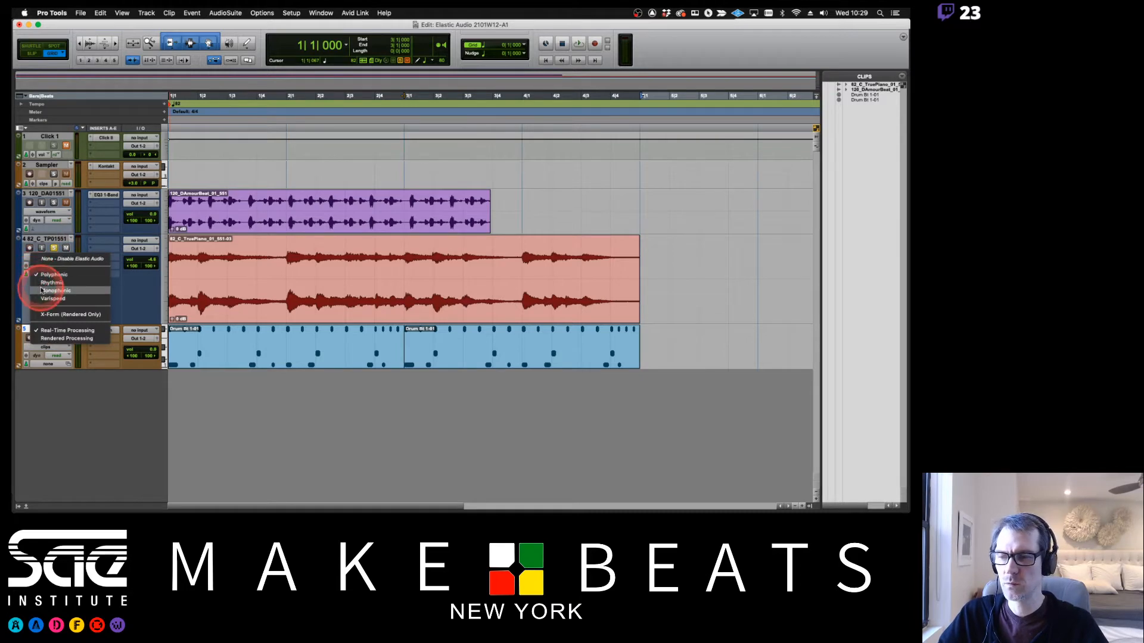
left_click(44, 298)
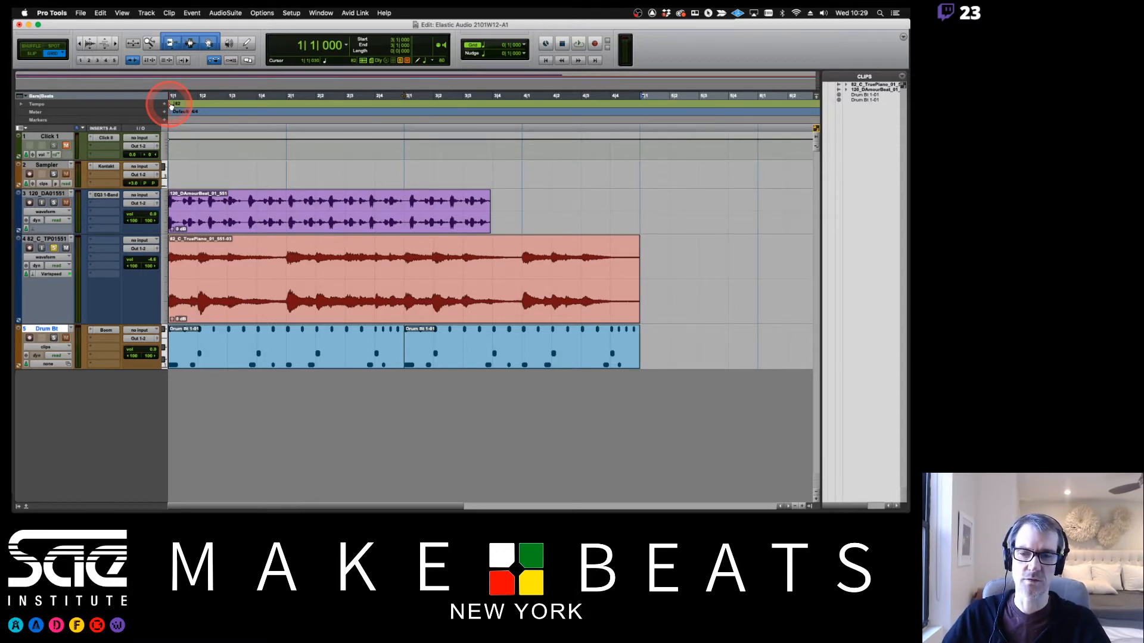
key("space")
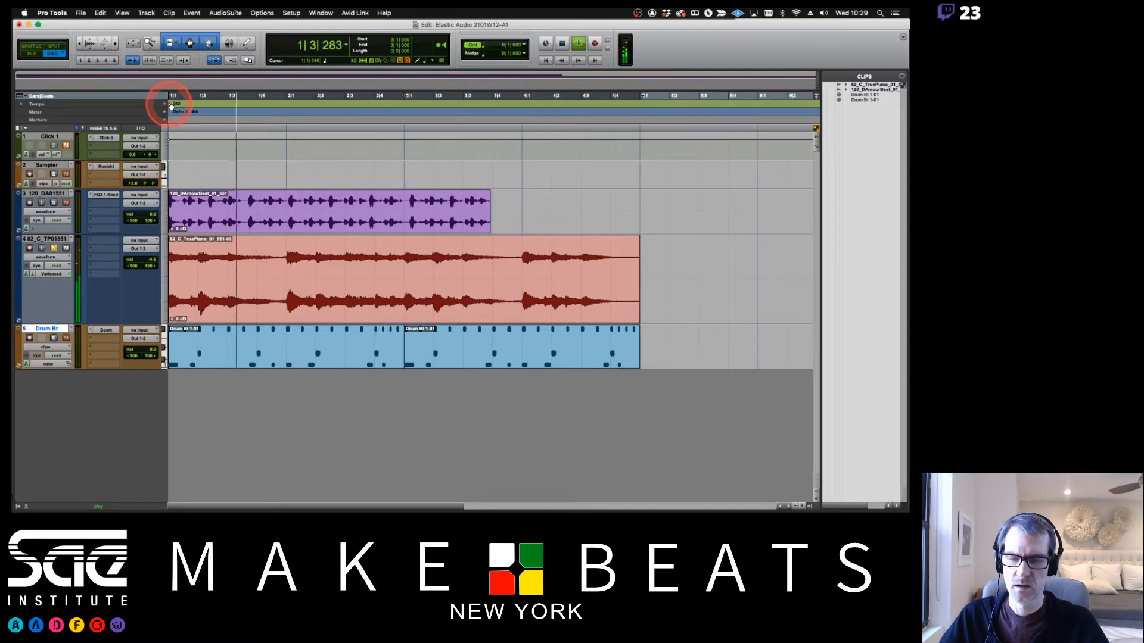
key("space")
Set the session's starting tempo to 100 BPM, play the soloed piano track, and unmute the Click 1 track
double_click(170, 105)
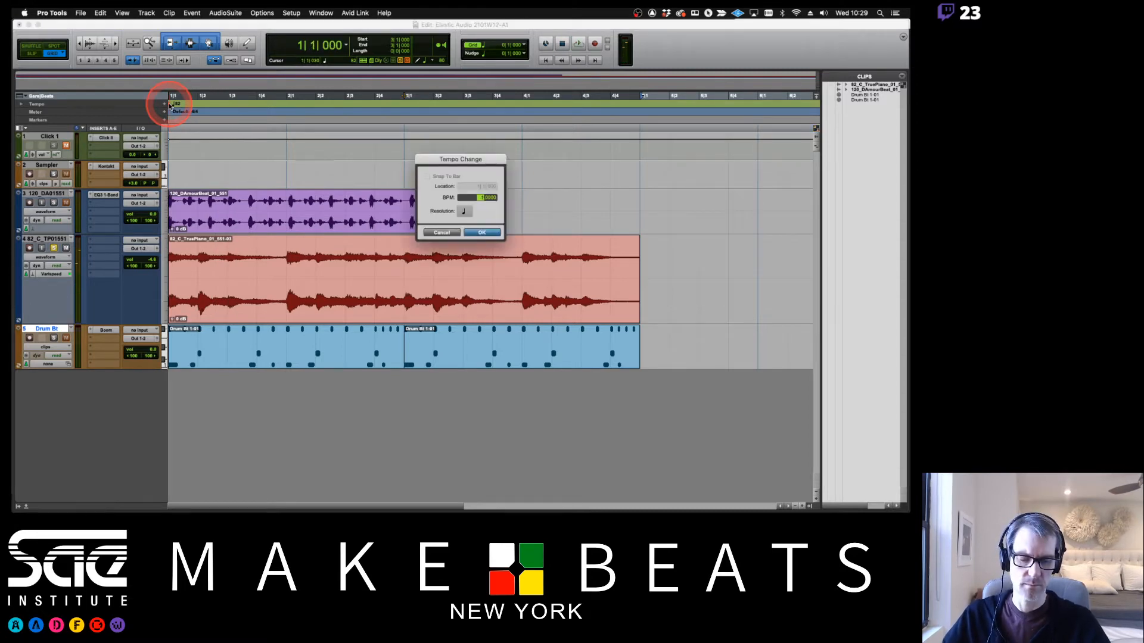
type("100")
key("Return")
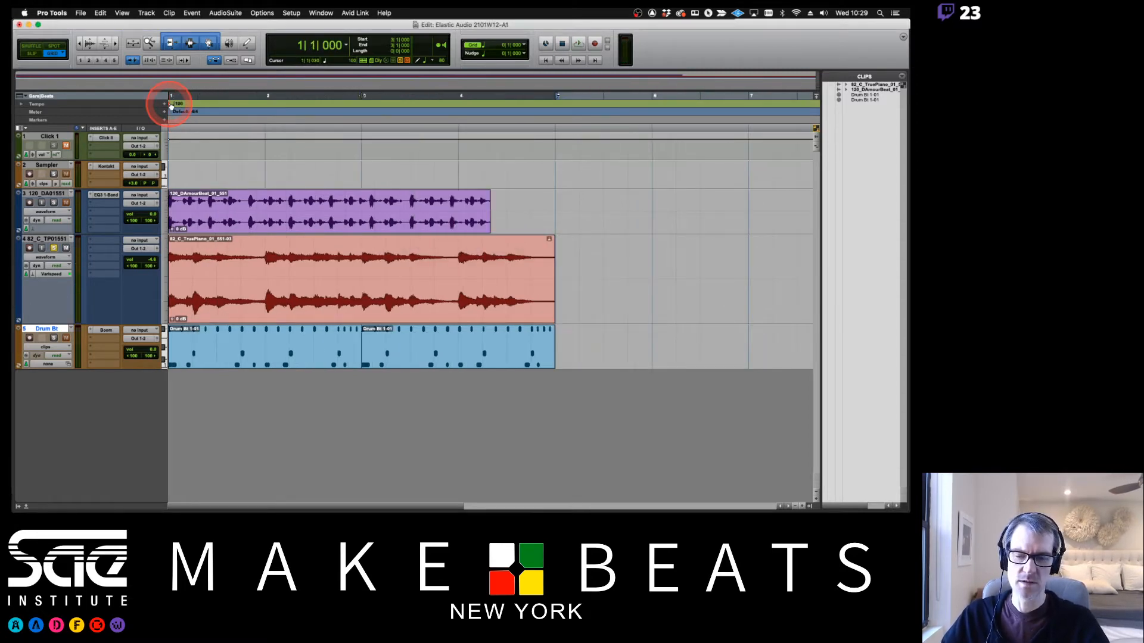
key("space")
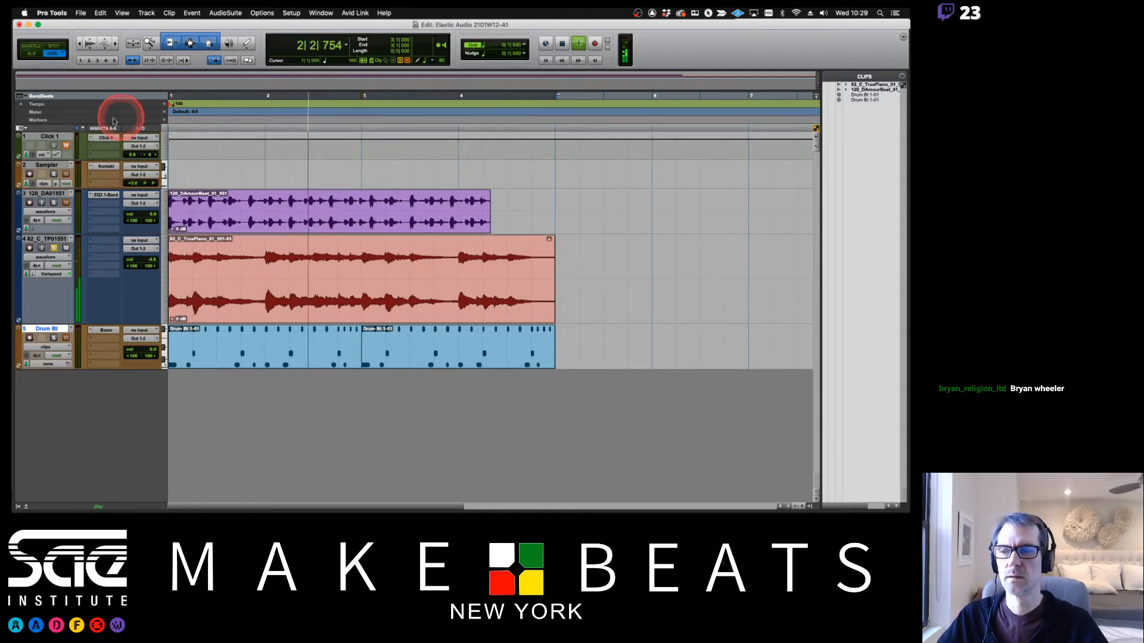
left_click(66, 146)
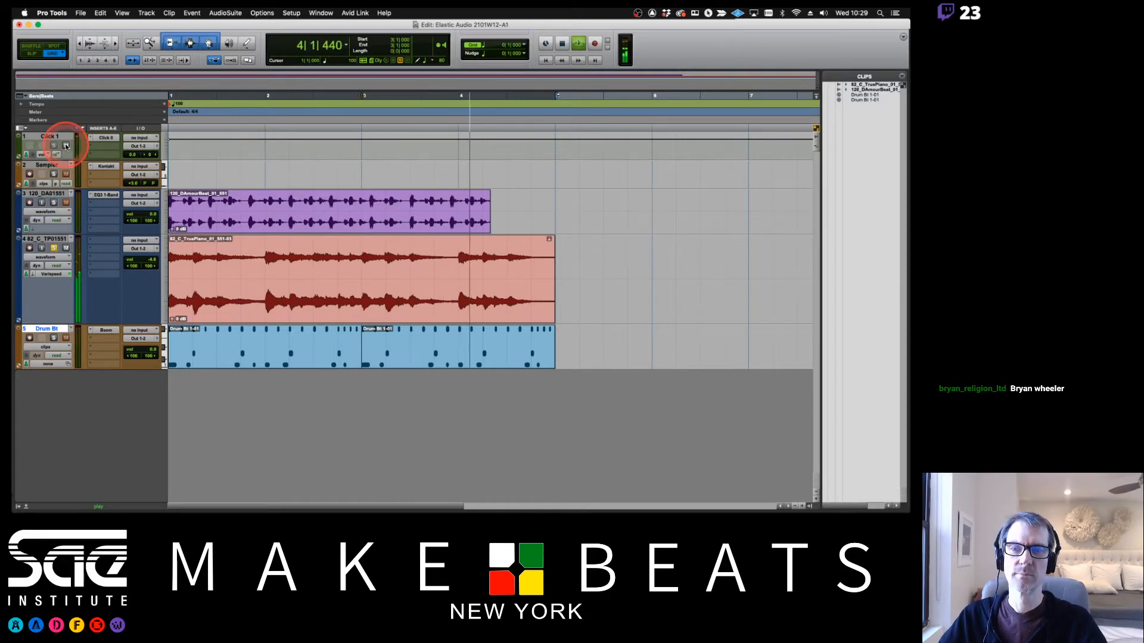
key("space")
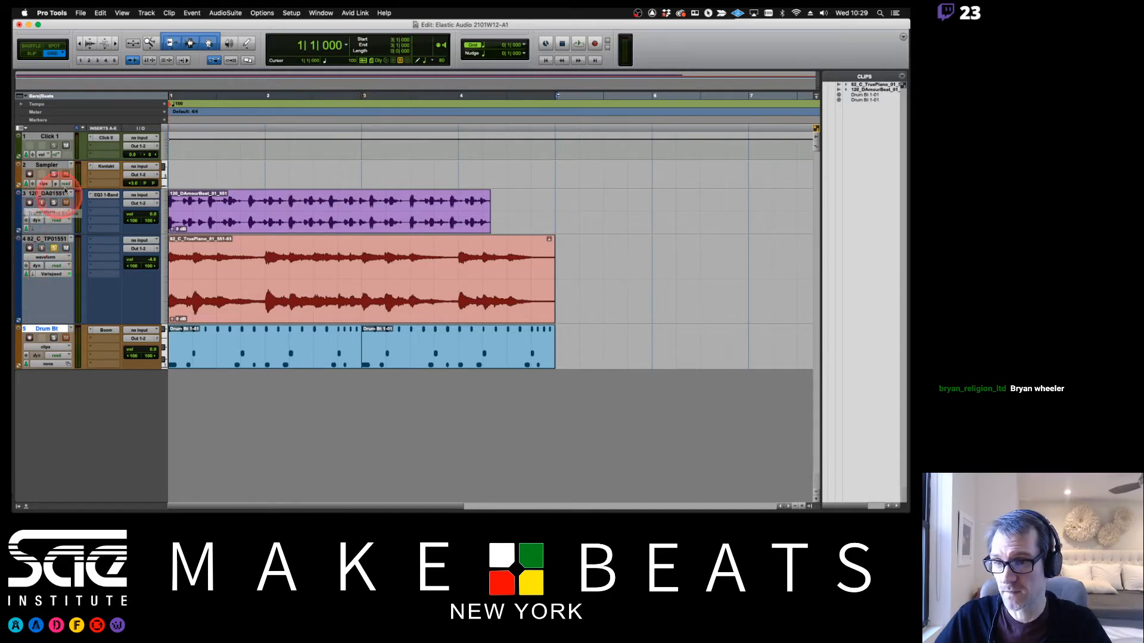
left_click(165, 103)
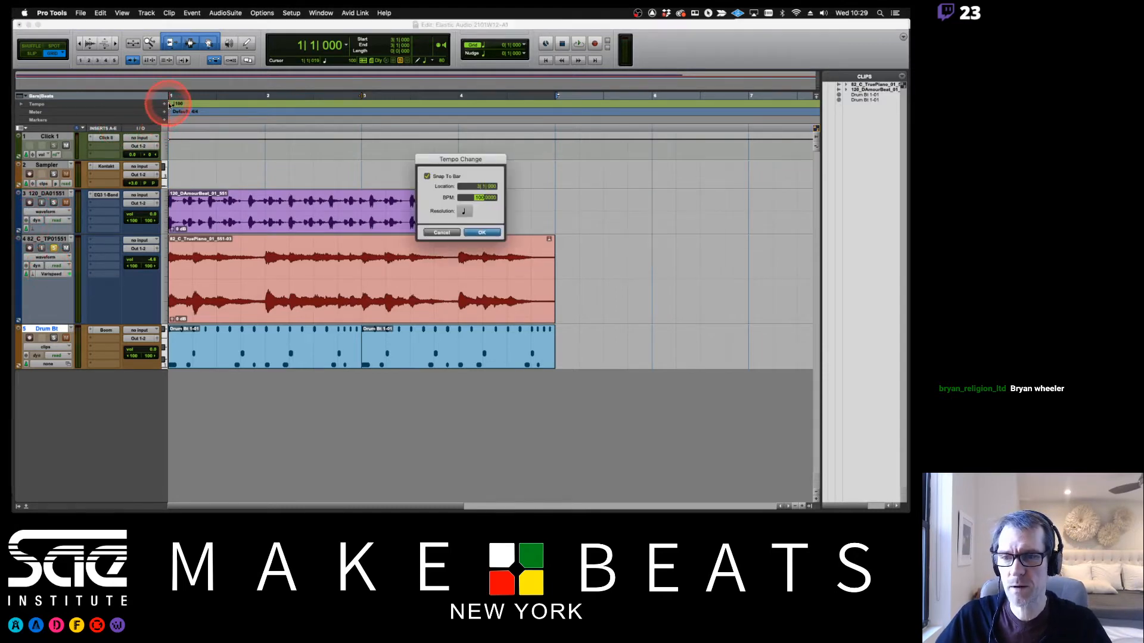
key("Return")
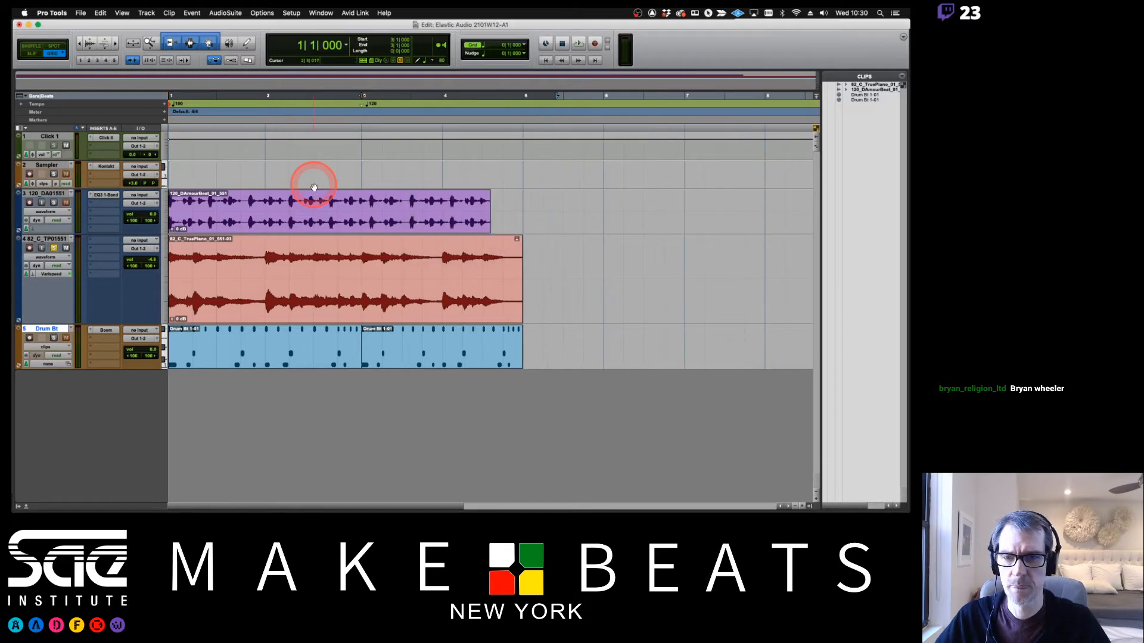
key("super+z")
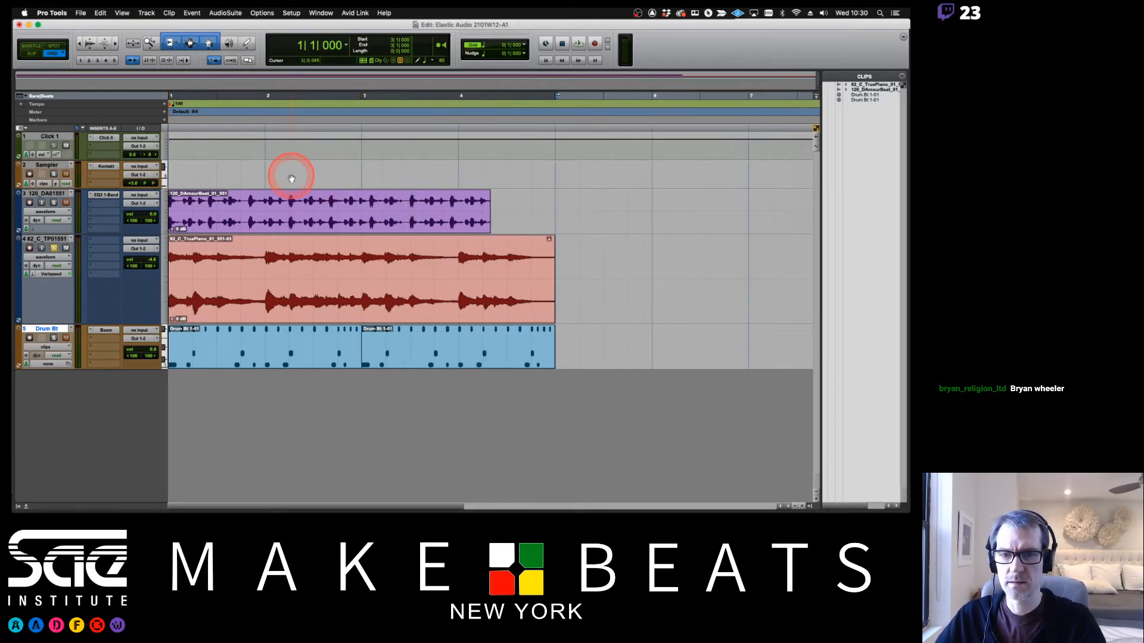
Set the session's starting tempo to 120 BPM and enable Varispeed Elastic Audio on the 120_DAmourBeat track
double_click(168, 105)
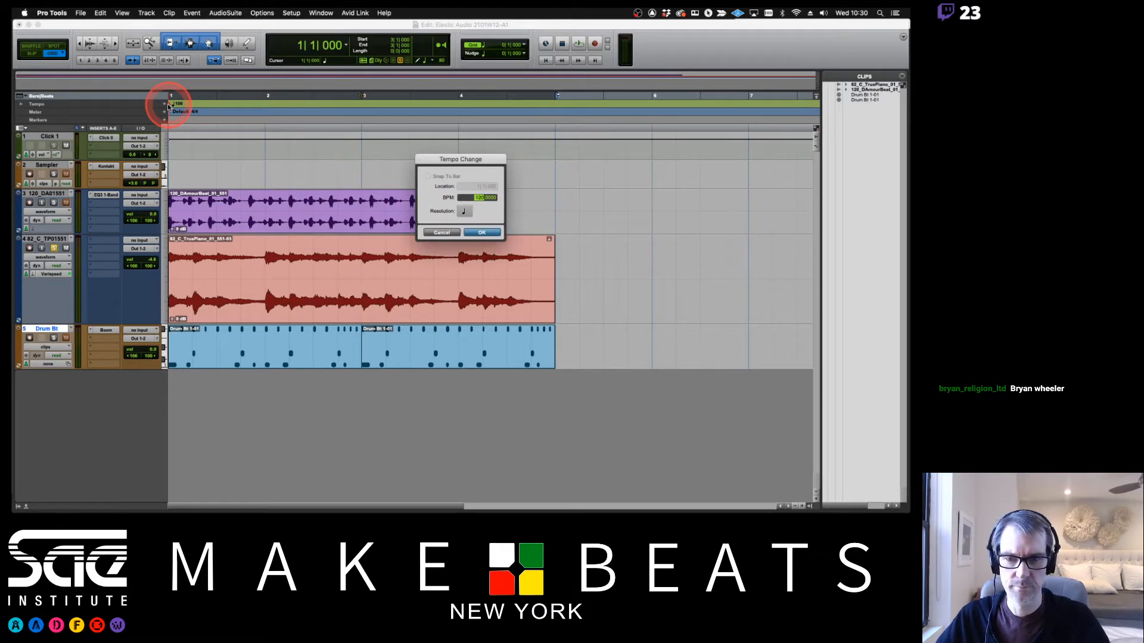
key("Return")
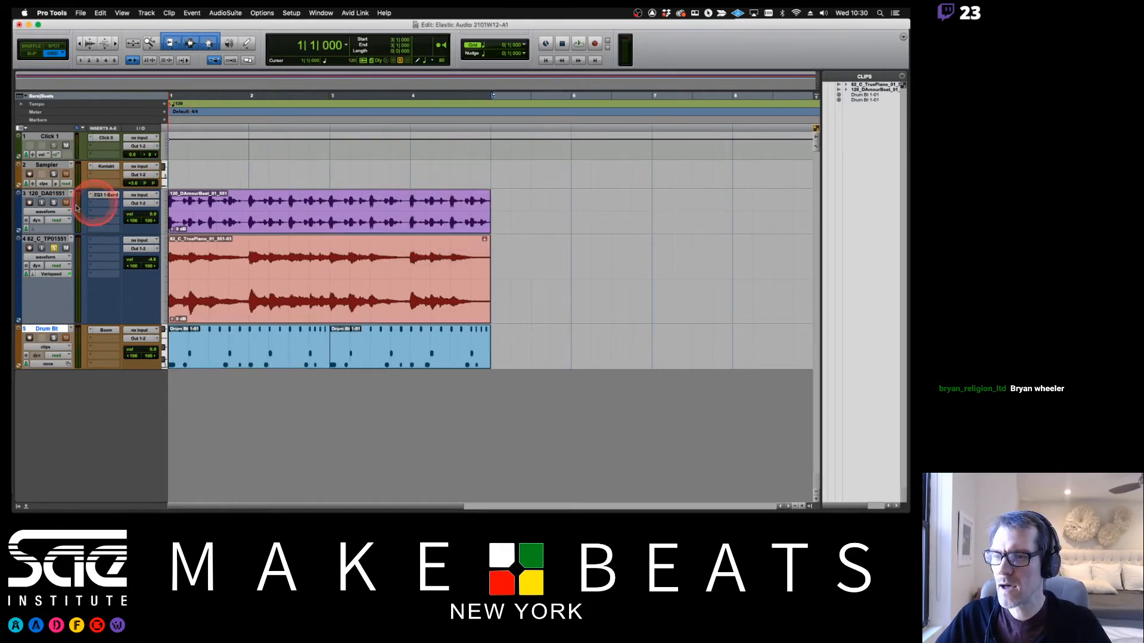
left_click(49, 226)
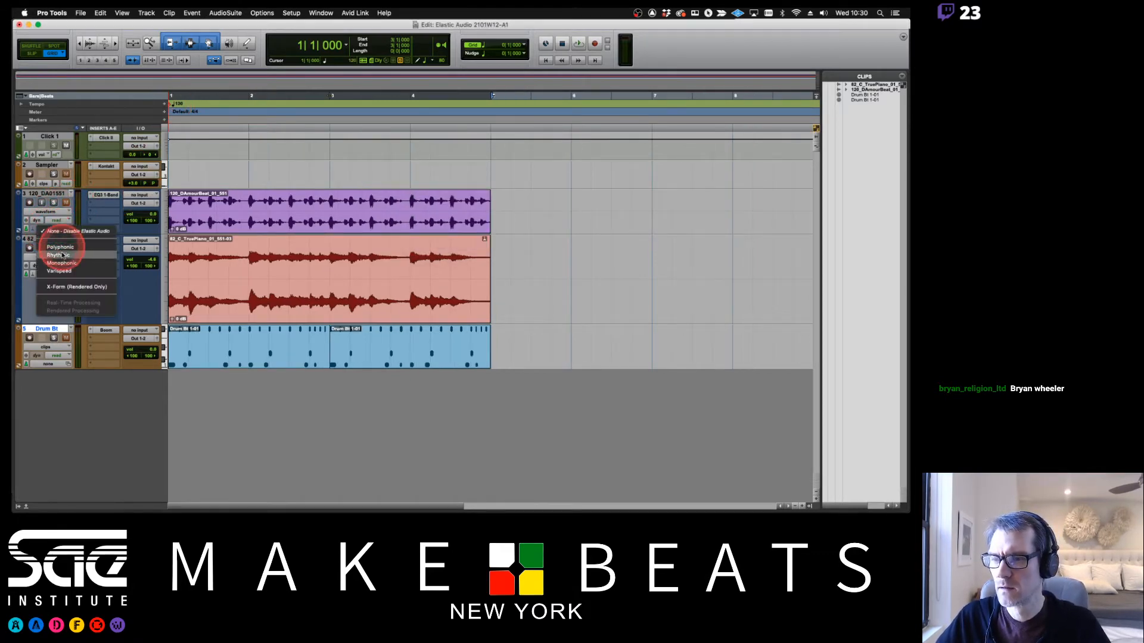
left_click(62, 275)
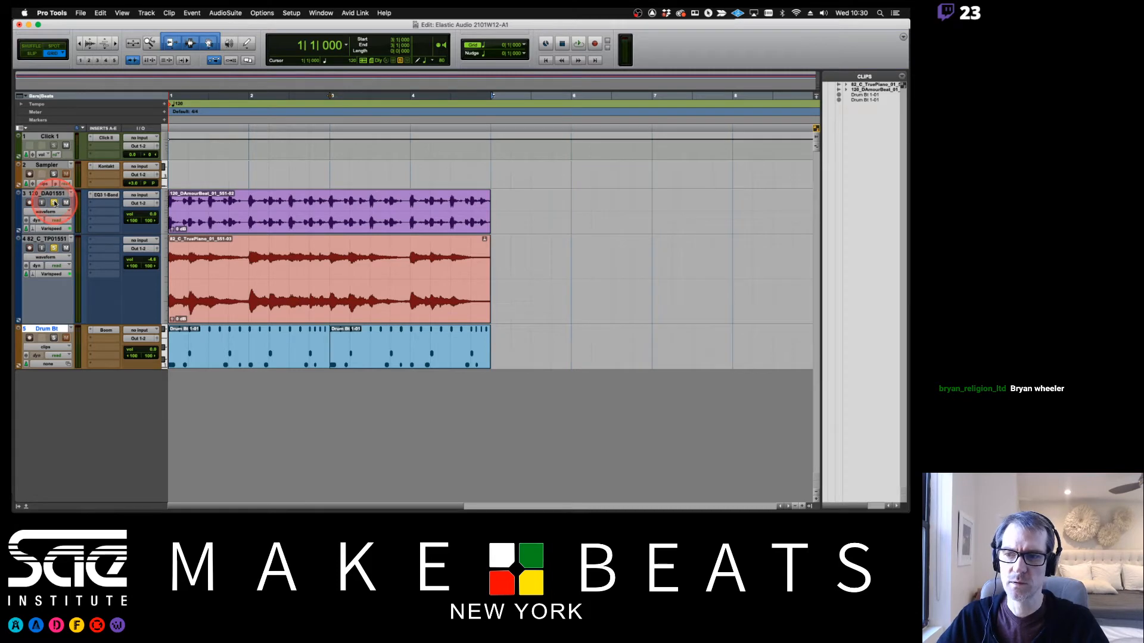
Solo the 120_DAmourBeat track instead of the piano track and play it through briefly
left_click(54, 203)
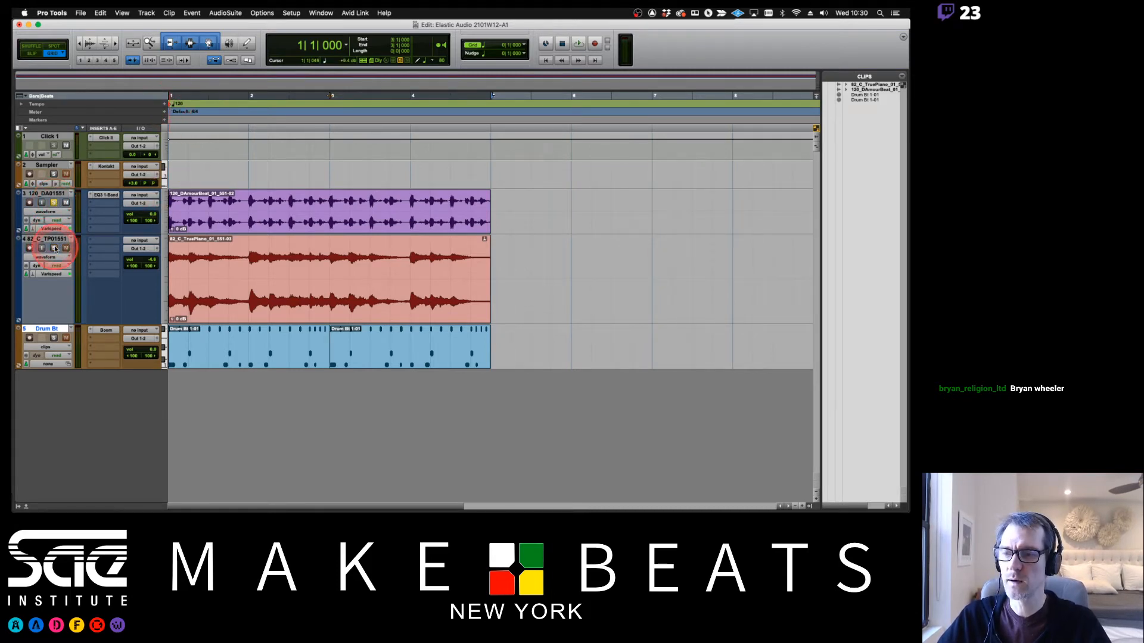
key("space")
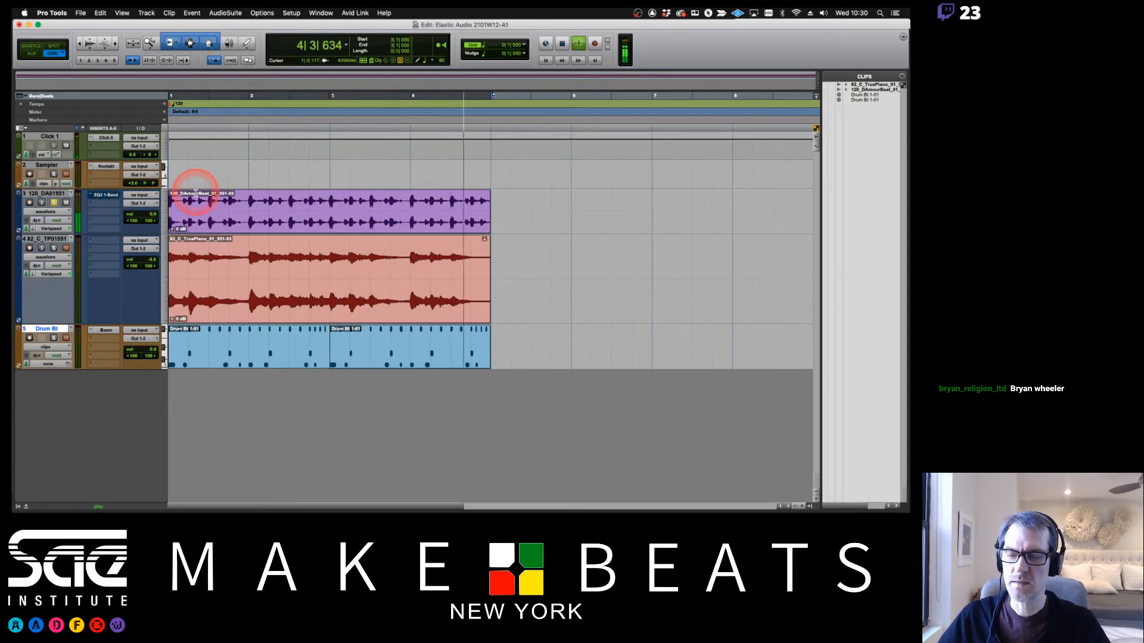
key("space")
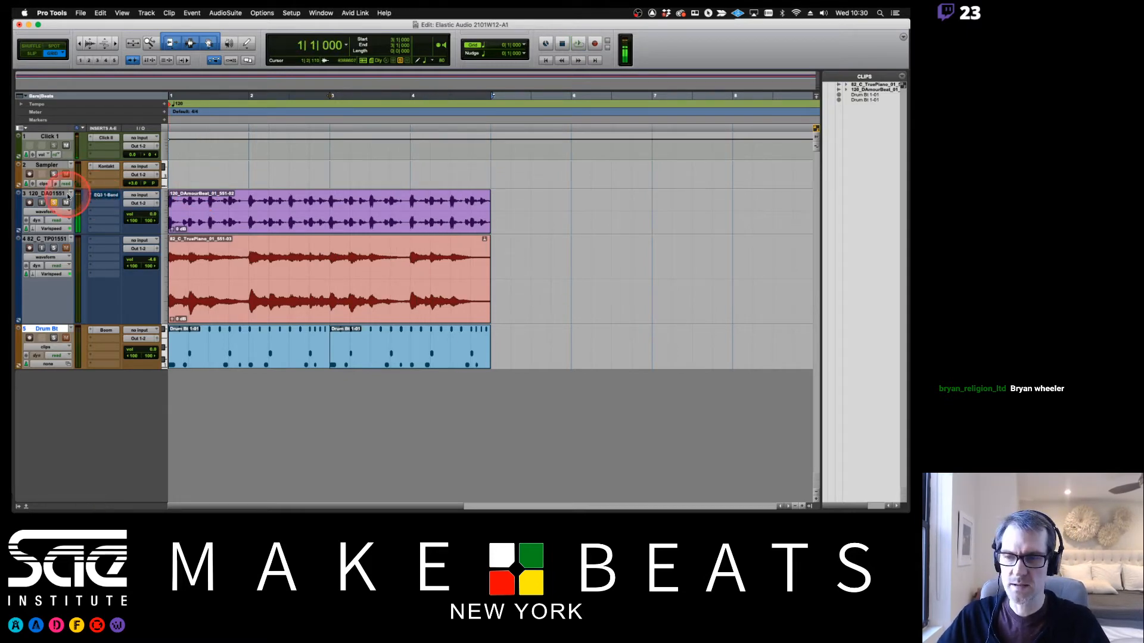
Set the session's starting tempo to 100 BPM and play the soloed drum beat track
left_click(167, 105)
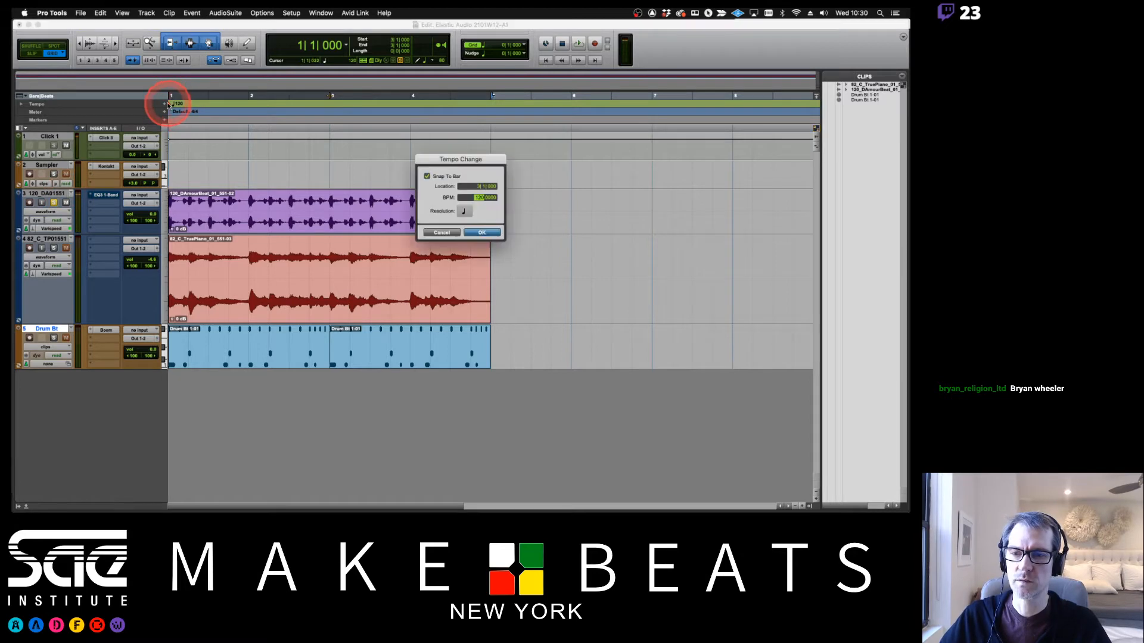
left_click(441, 232)
double_click(170, 104)
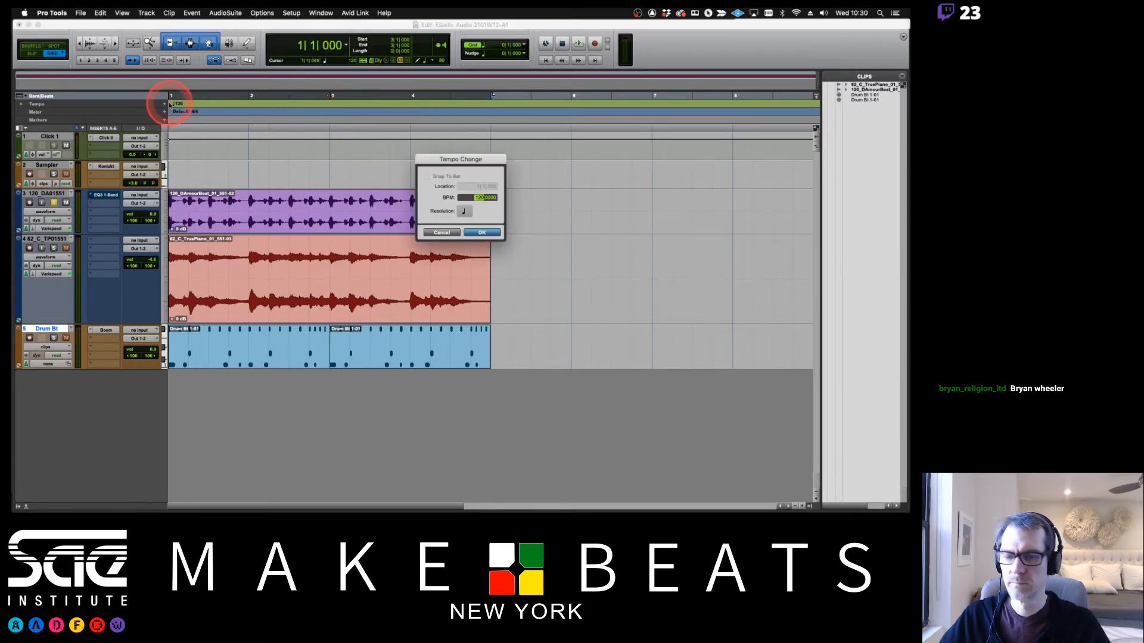
type("100")
key("Return")
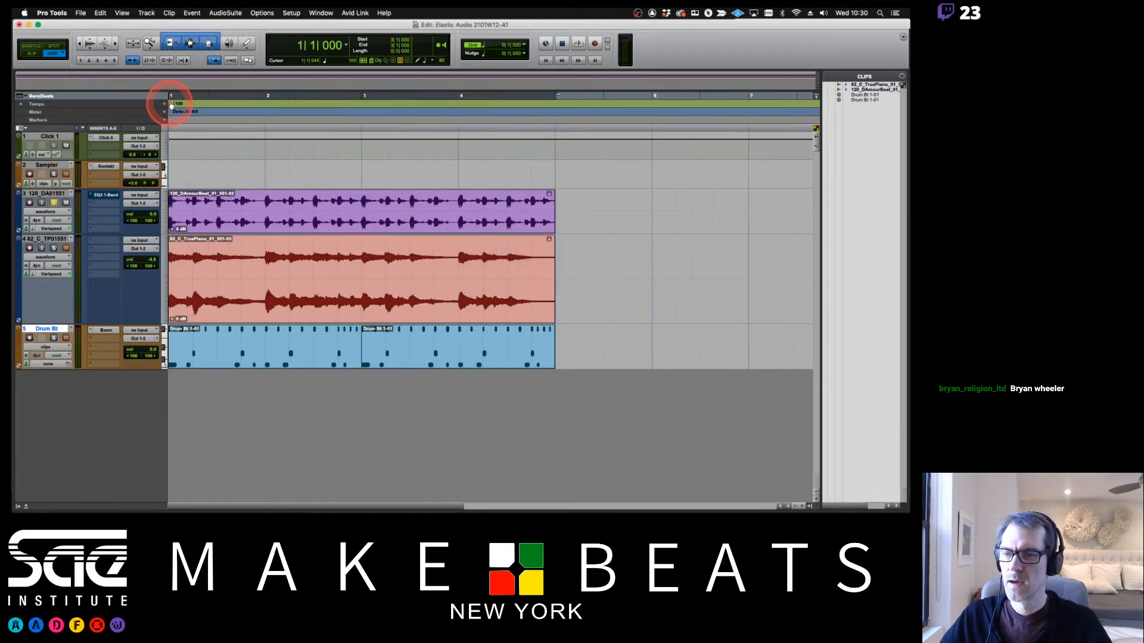
key("space")
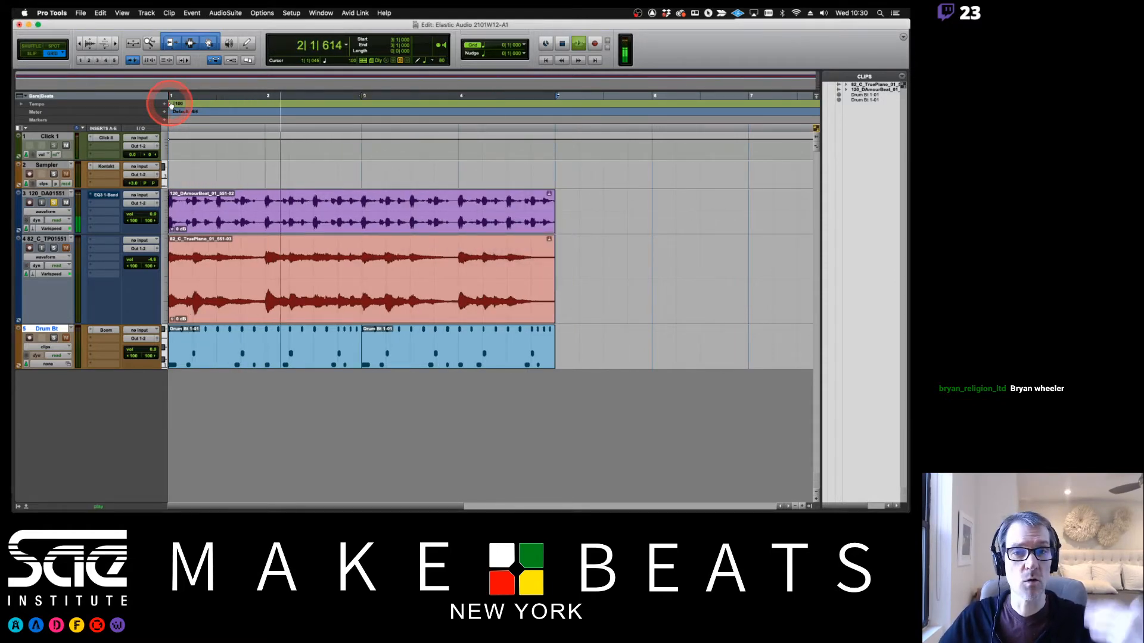
Slow the starting tempo to 82 BPM and then to 60 BPM while listening to the soloed drum beat
double_click(170, 104)
type("82")
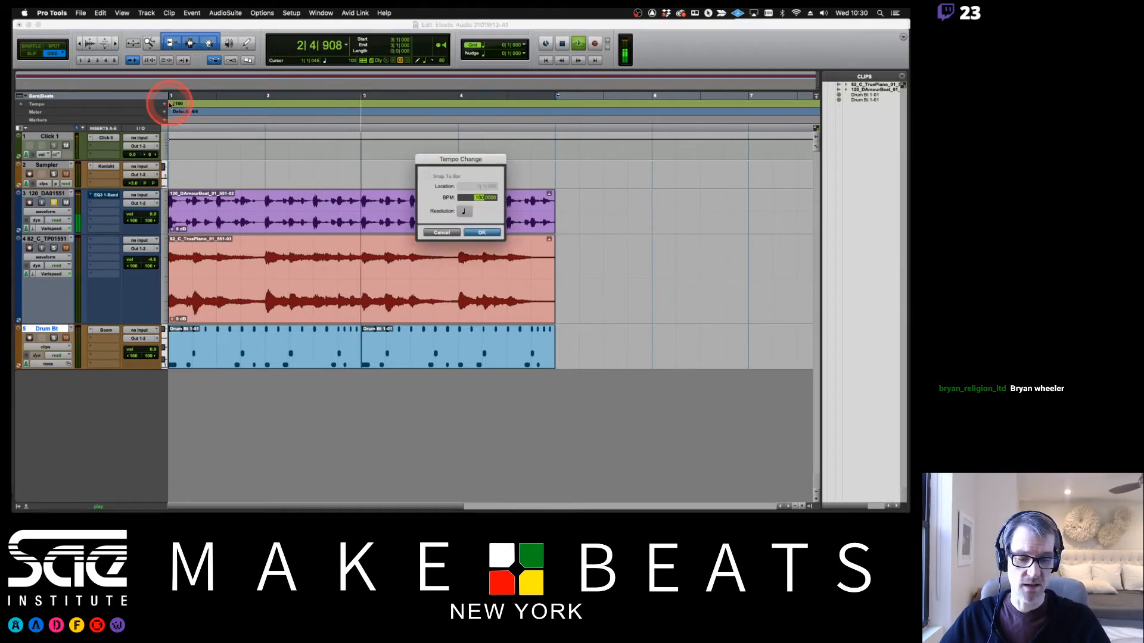
key("Return")
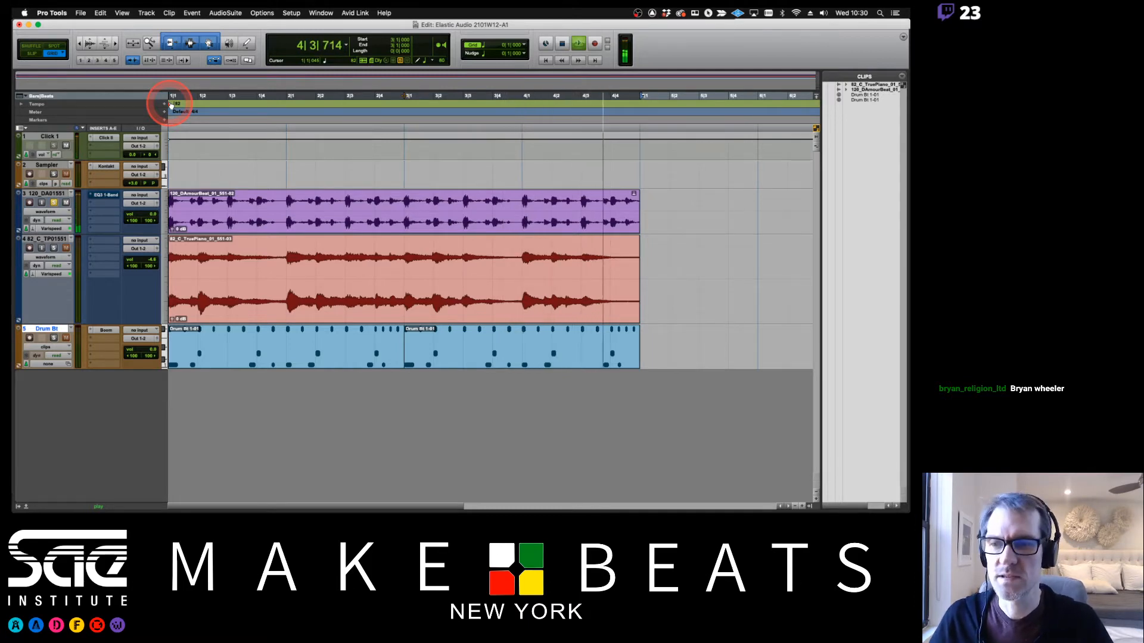
double_click(170, 104)
type("60")
key("Return")
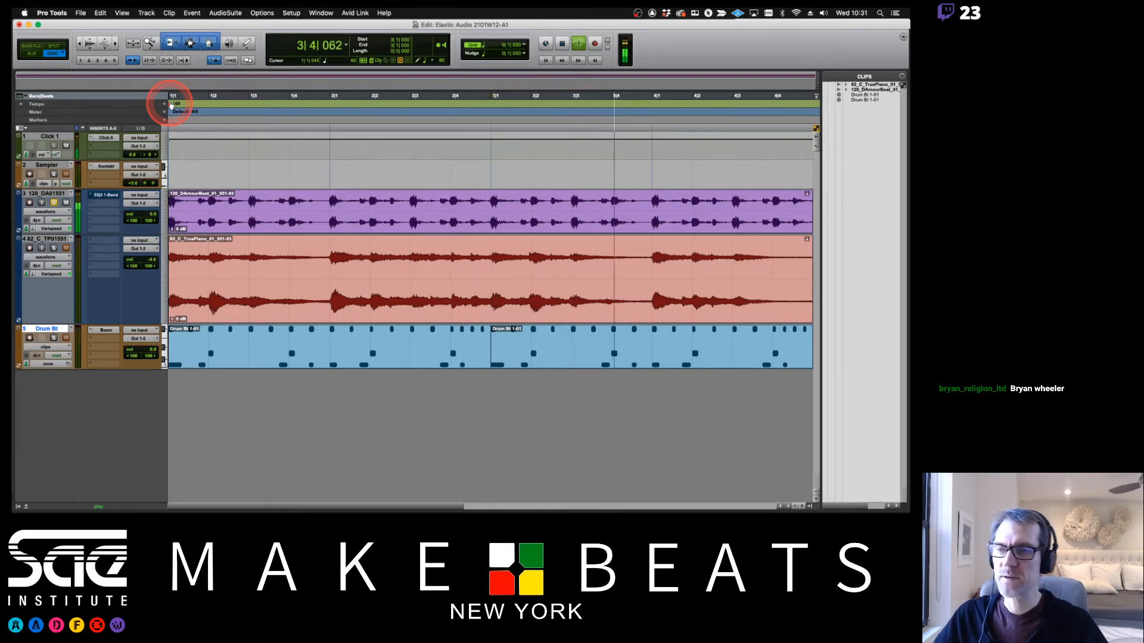
Change the 120_DAmourBeat track's Elastic Audio mode to Rhythmic and play it
left_click(34, 230)
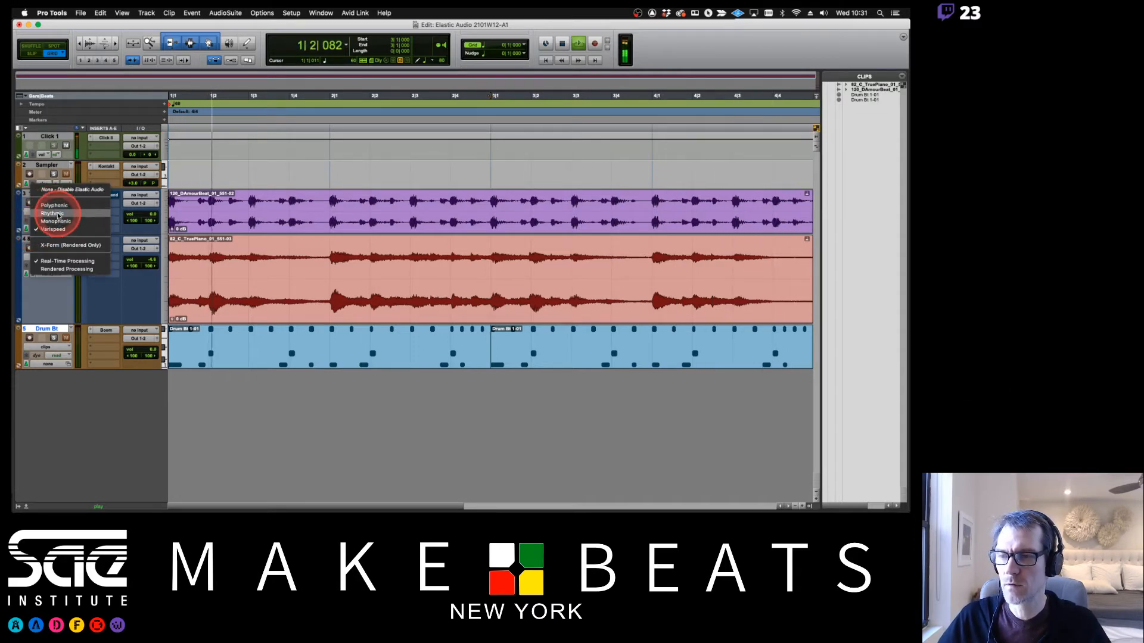
left_click(53, 213)
key("space")
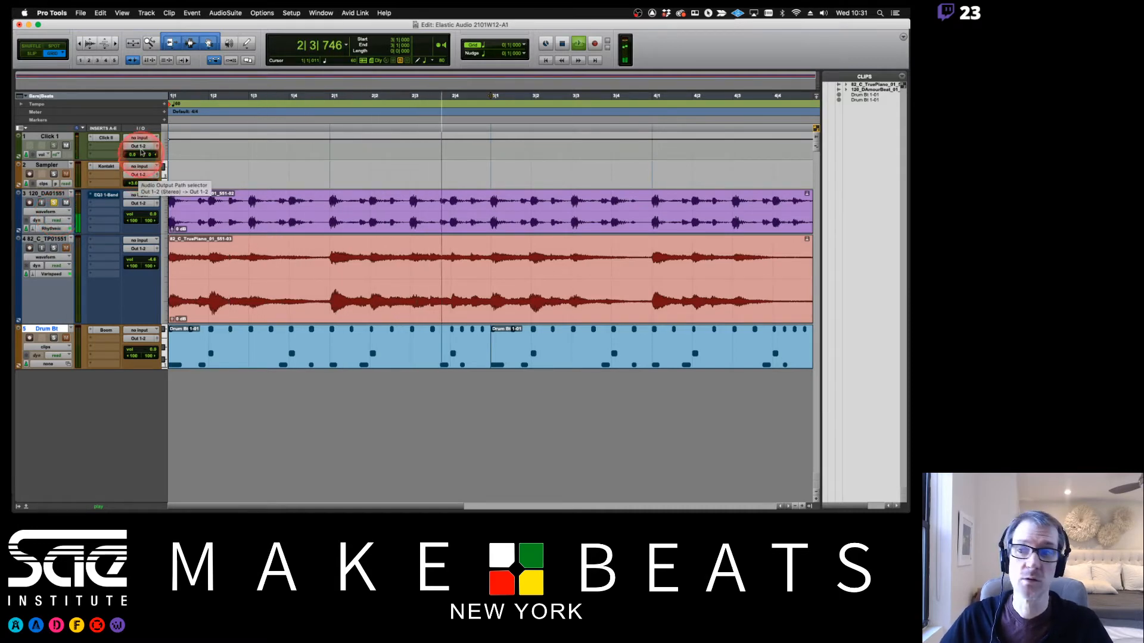
Set the session's starting tempo to 80 BPM, listen to the Rhythmic drum beat, and stop playback
double_click(170, 105)
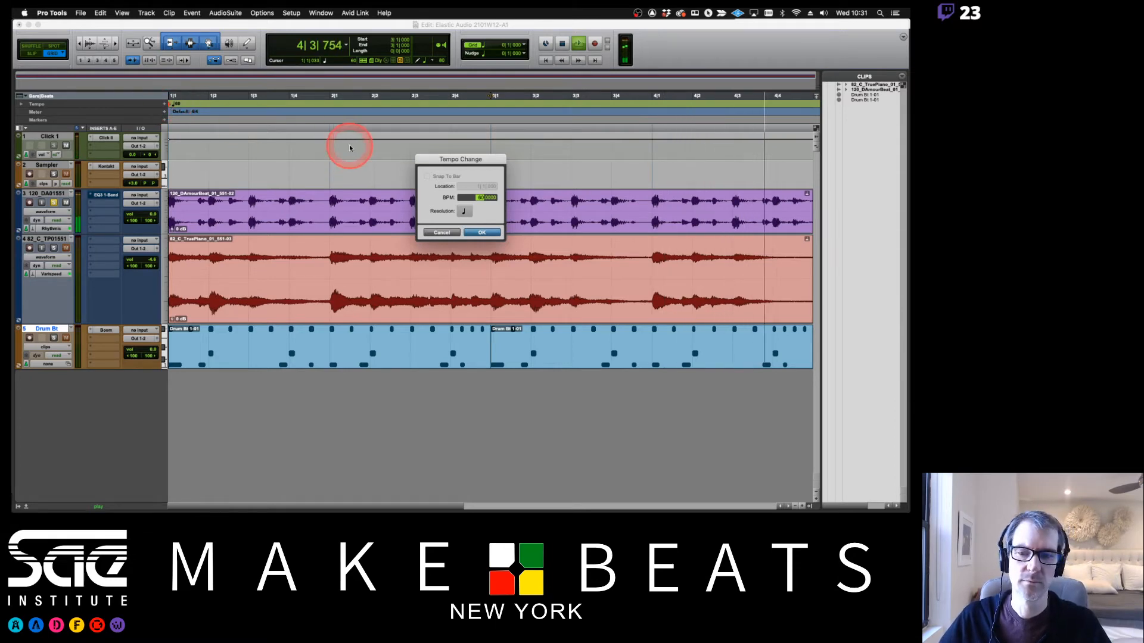
left_click(440, 231)
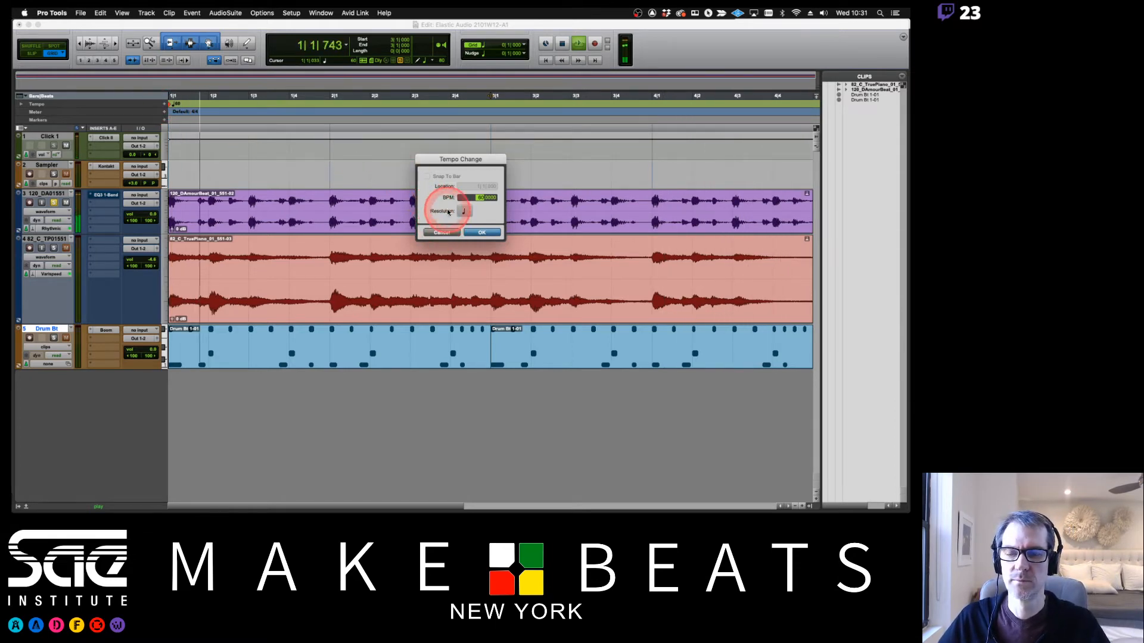
type("80")
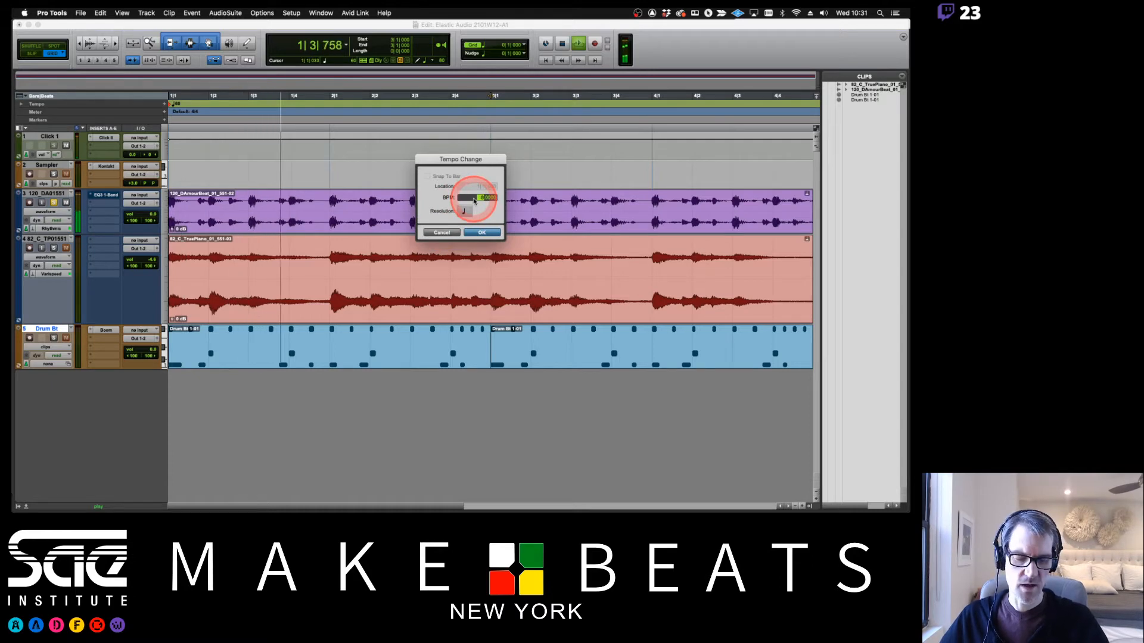
key("Return")
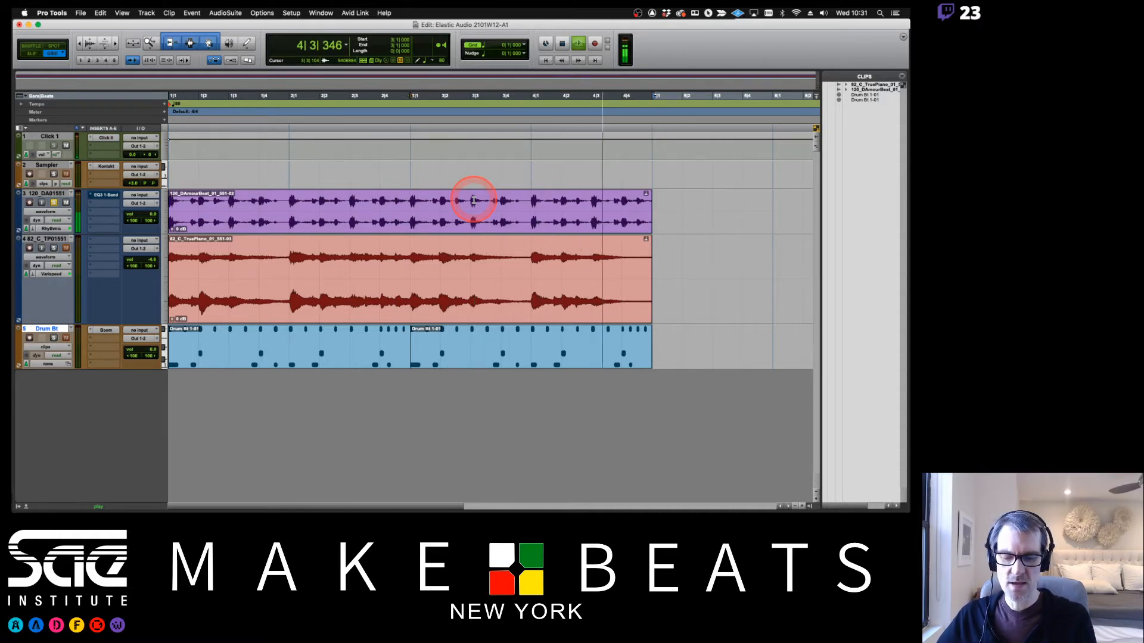
key("space")
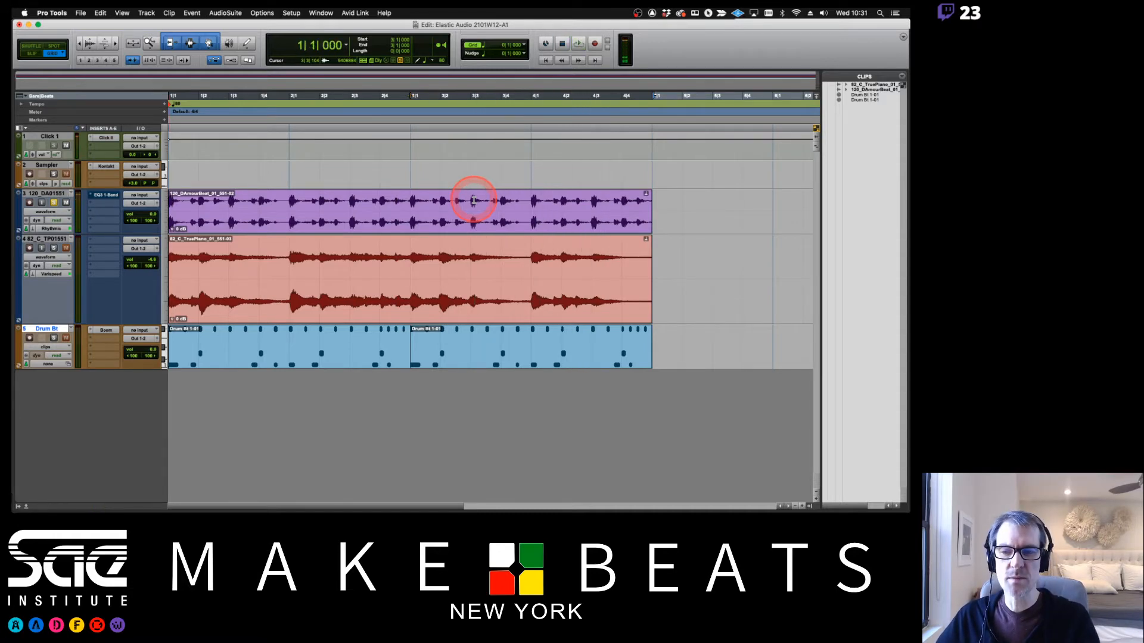
Switch to the PDF notes in Preview and turn to the page on Elastic Audio track views and warp markers
left_click(34, 230)
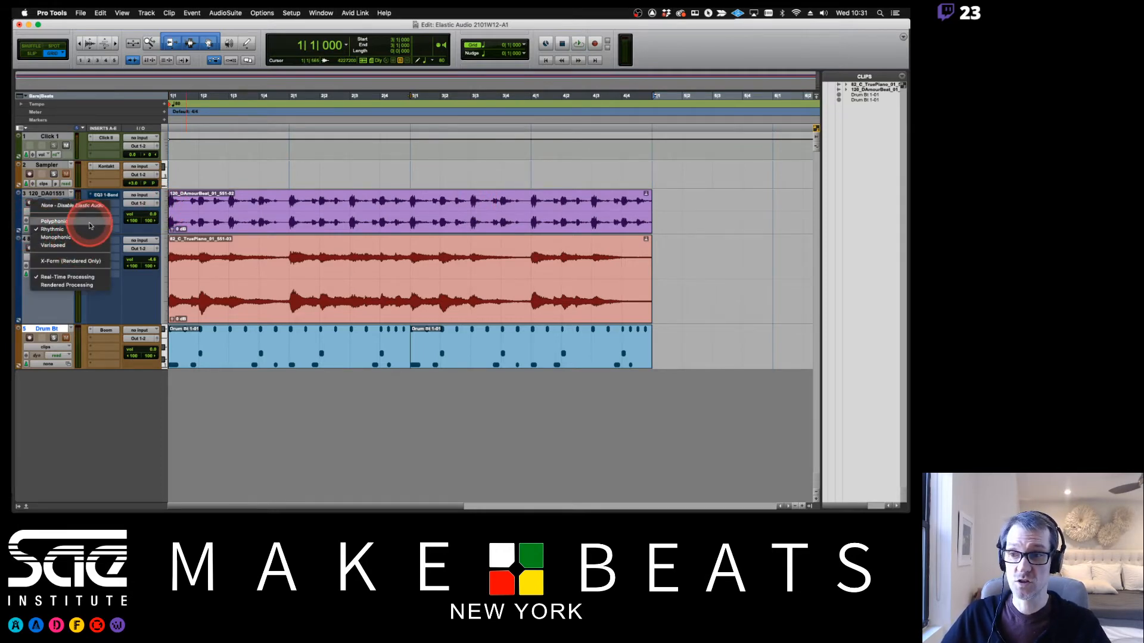
left_click(117, 159)
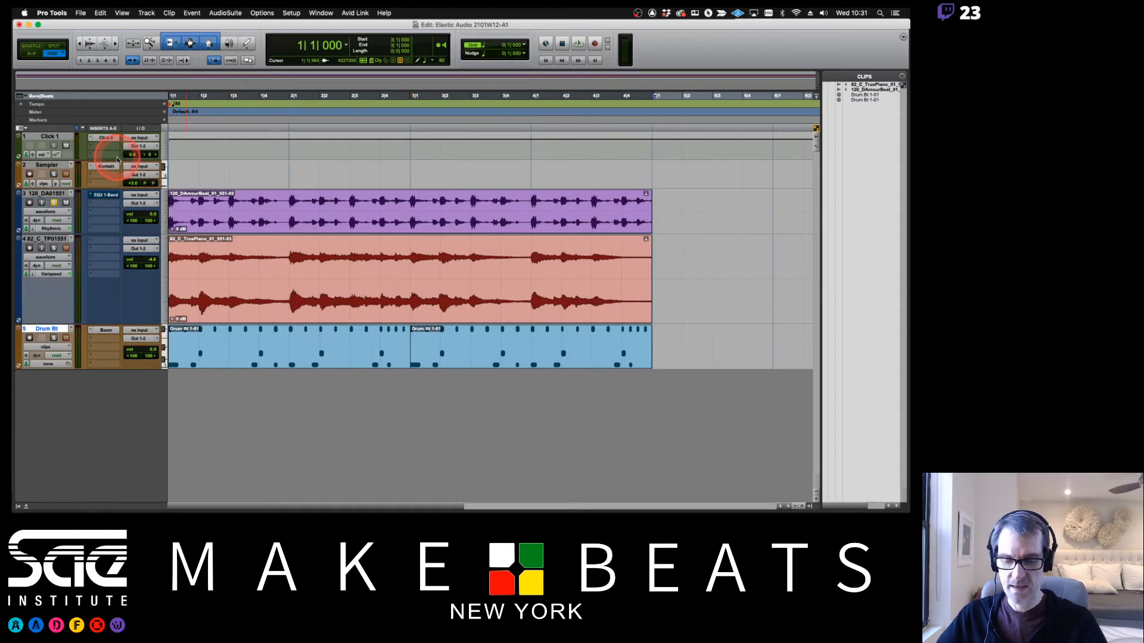
key("super+Tab")
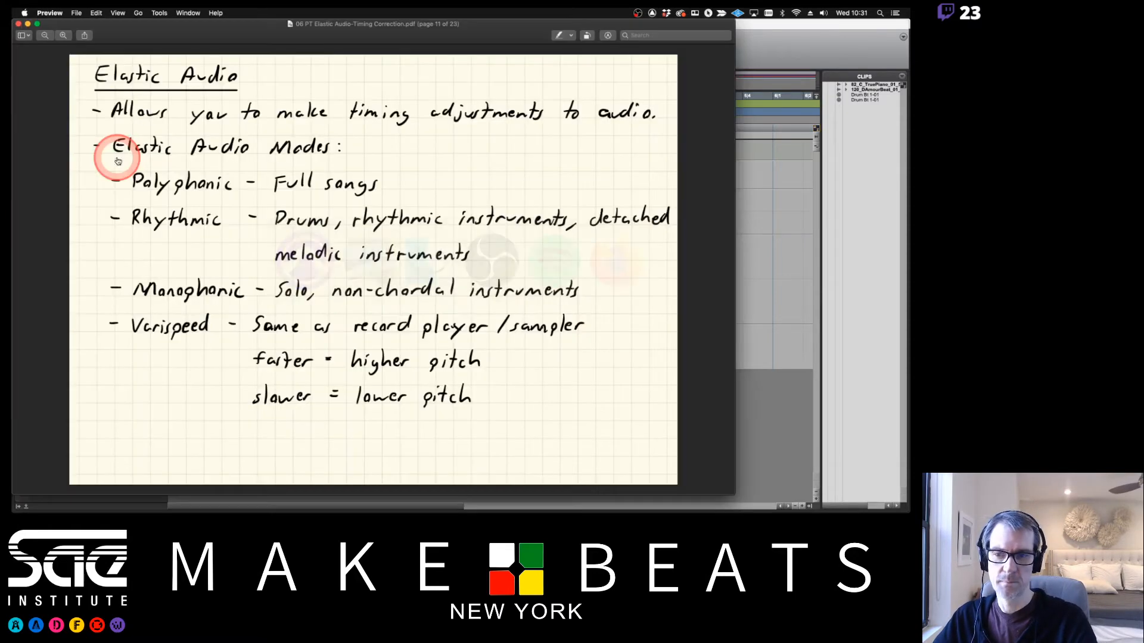
key("Down")
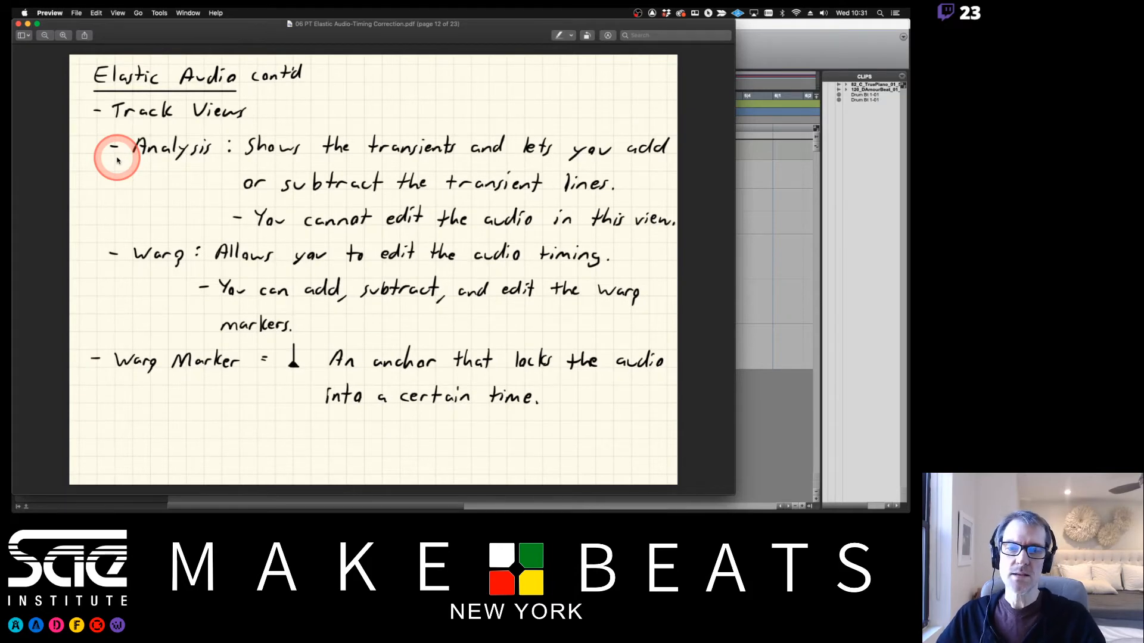
Switch back to Pro Tools and set the session's starting tempo to 120 BPM
left_click(863, 44)
left_click(206, 249)
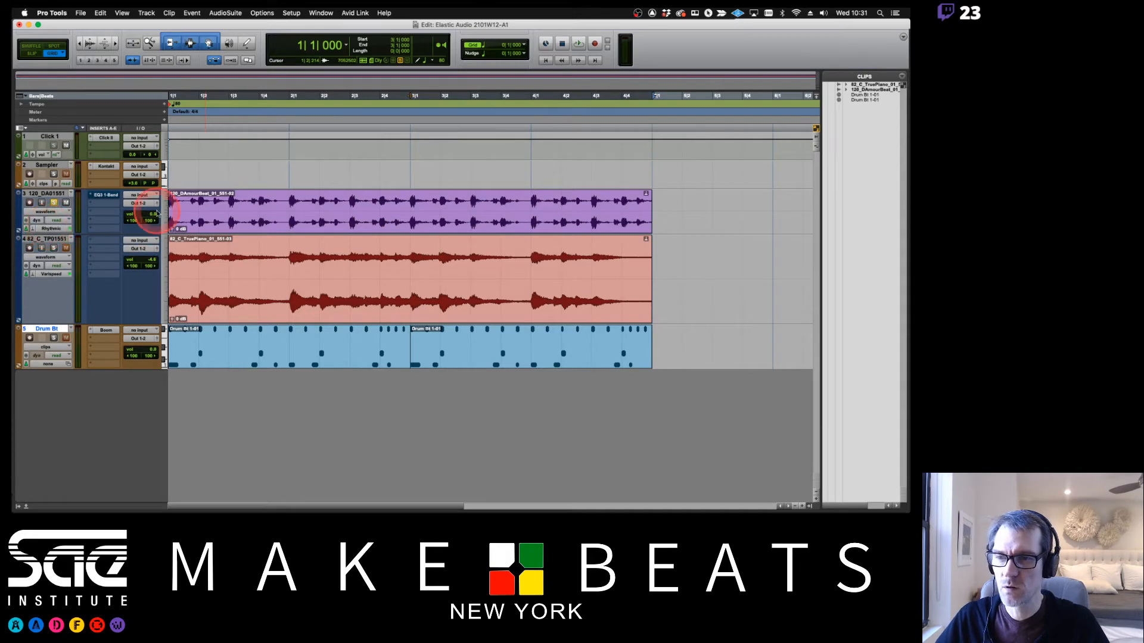
double_click(170, 105)
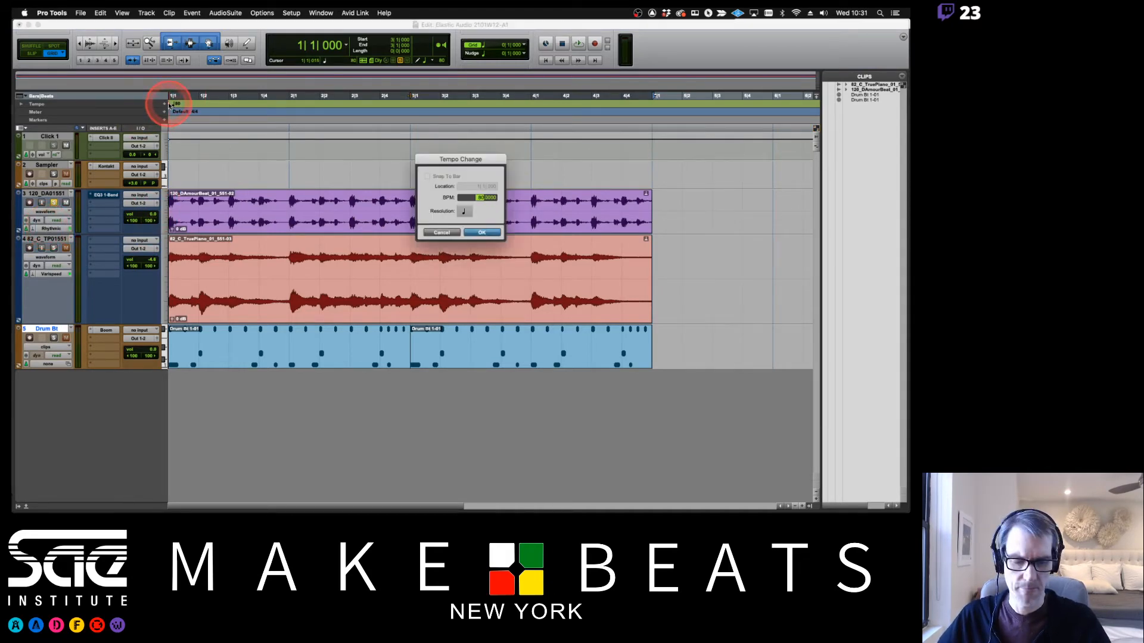
key("Return")
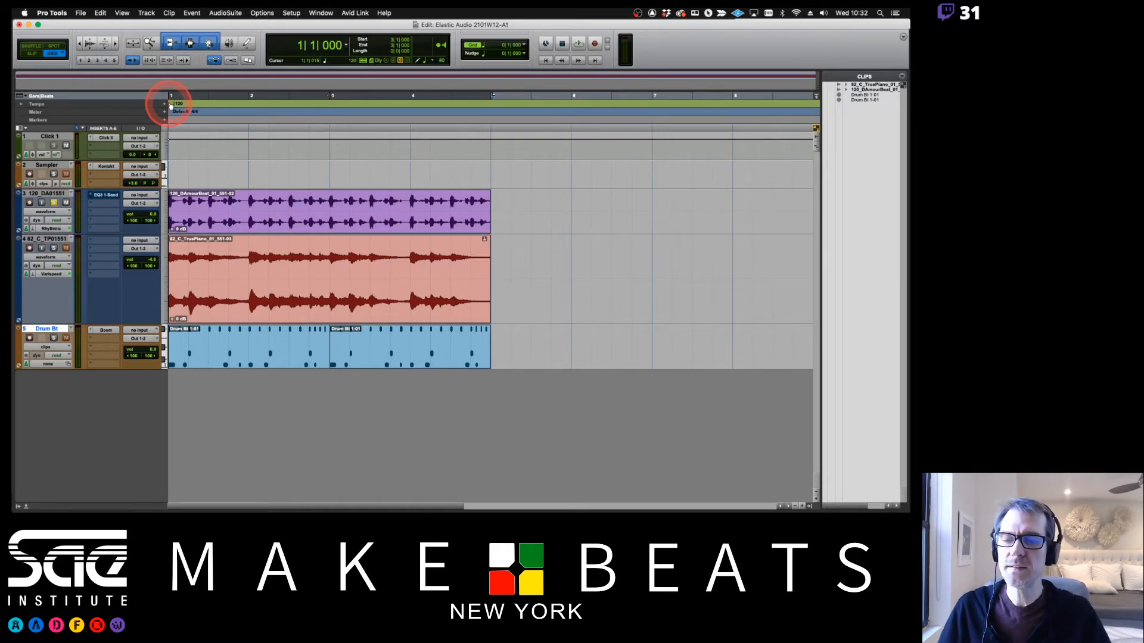
Enlarge the 120_DAmourBeat track's height and turn off its solo
left_click(166, 212)
left_click(173, 217)
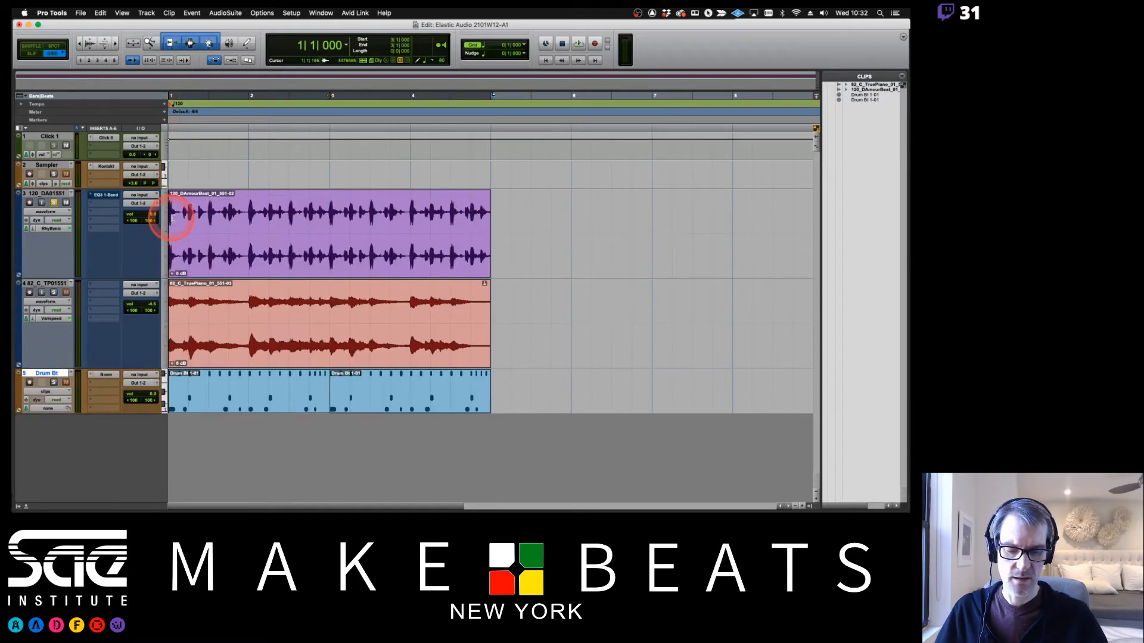
key("super+bracketright")
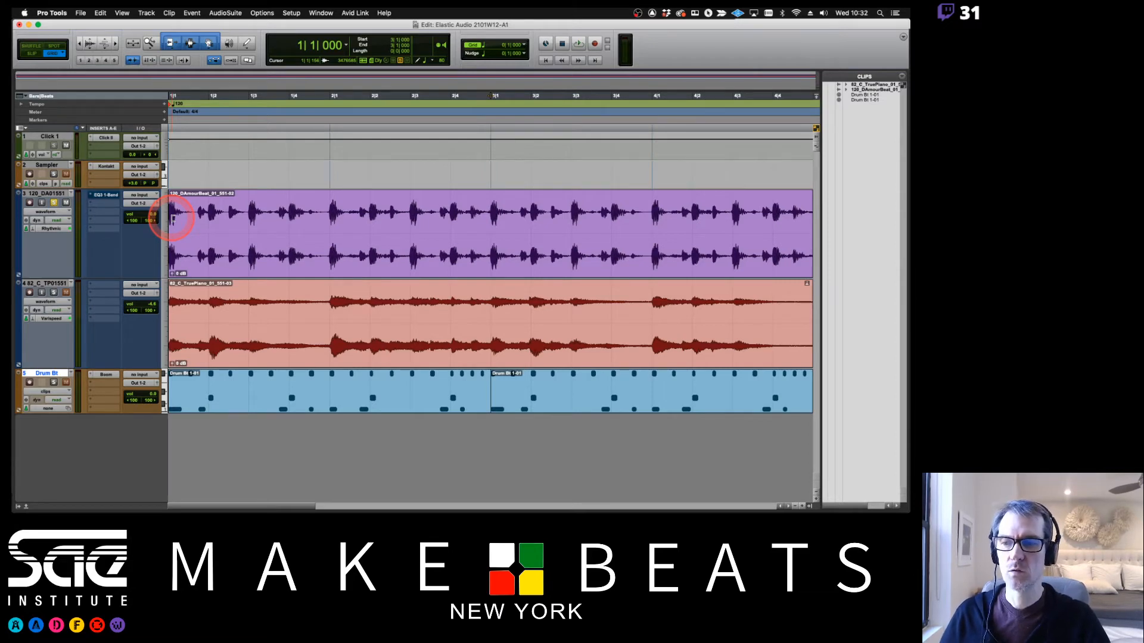
left_click(55, 203)
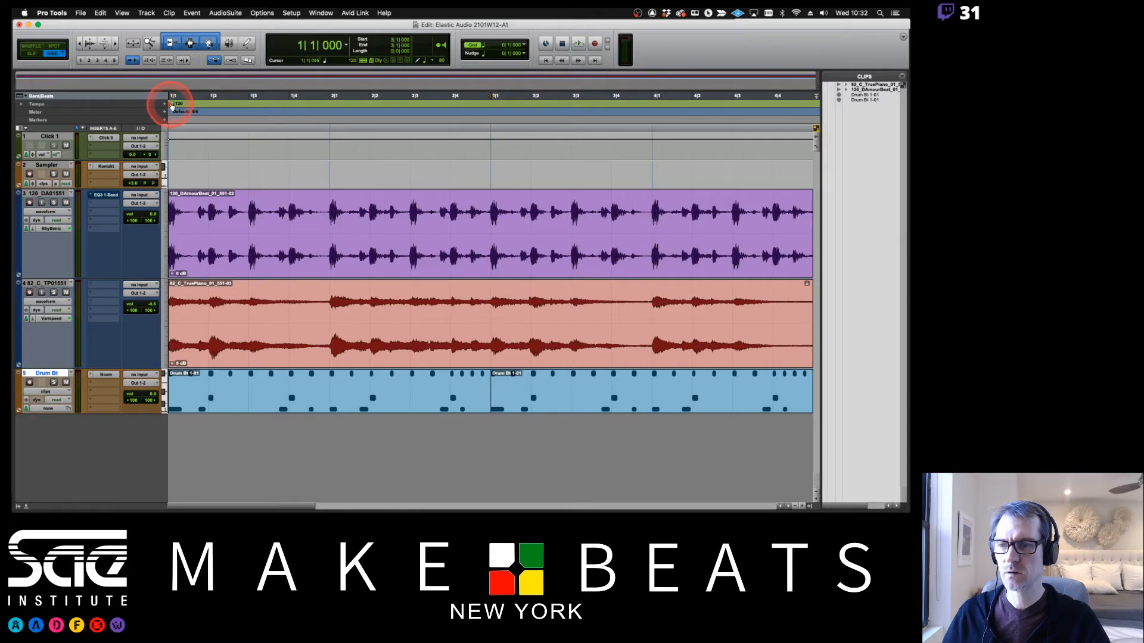
Set the session's starting tempo to 82 BPM and mute the 120_DAmourBeat and Drum Bt tracks
double_click(171, 106)
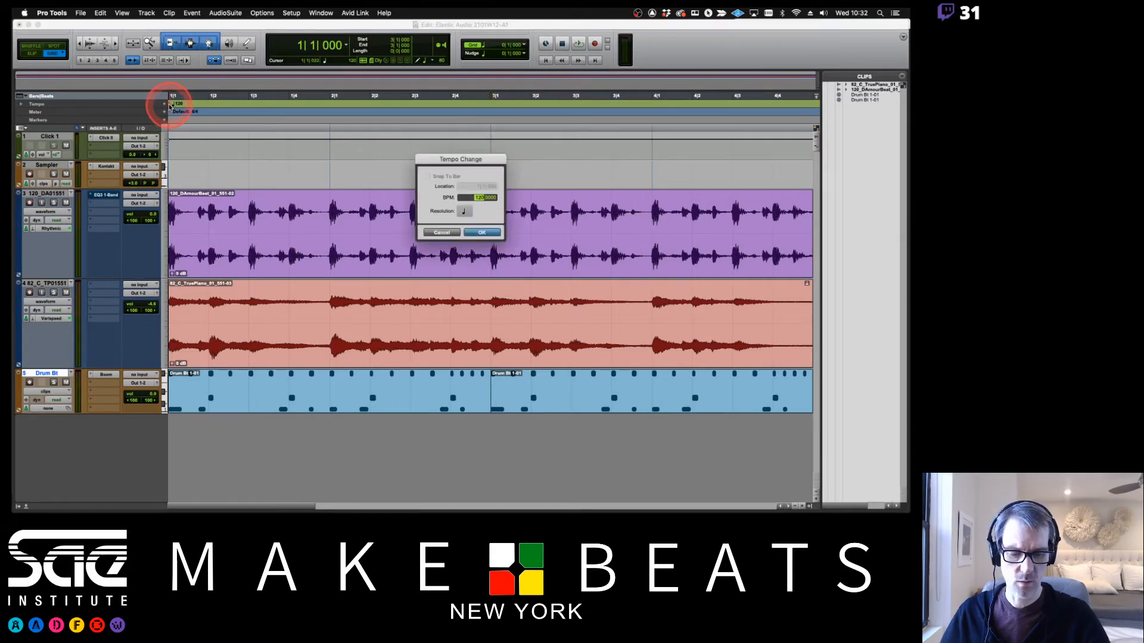
key("Return")
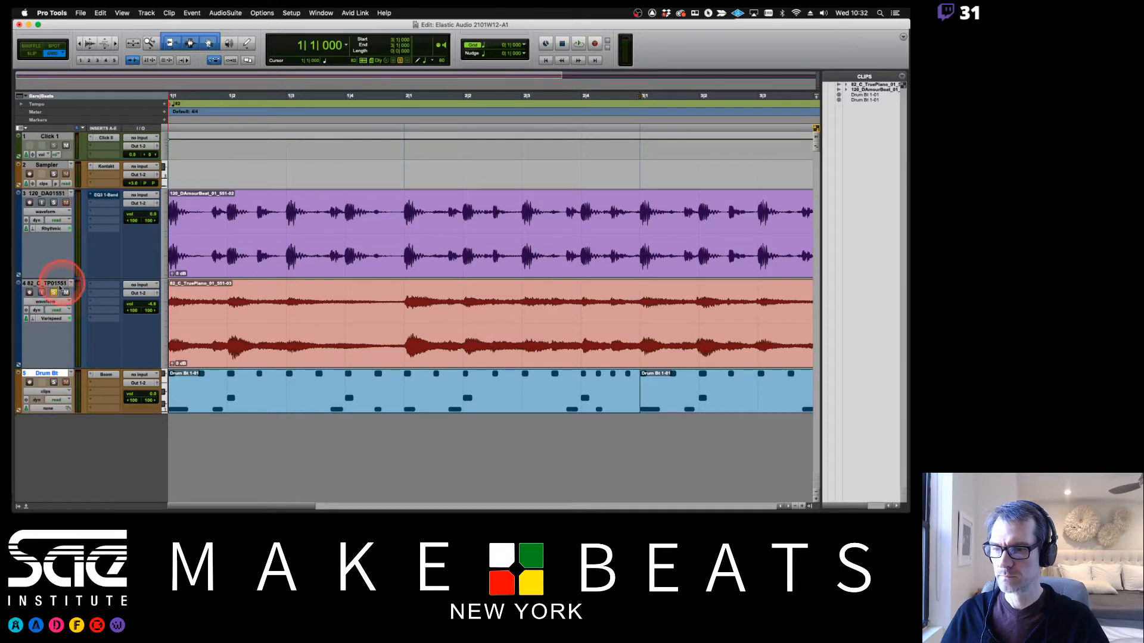
left_click(66, 204)
left_click(70, 428)
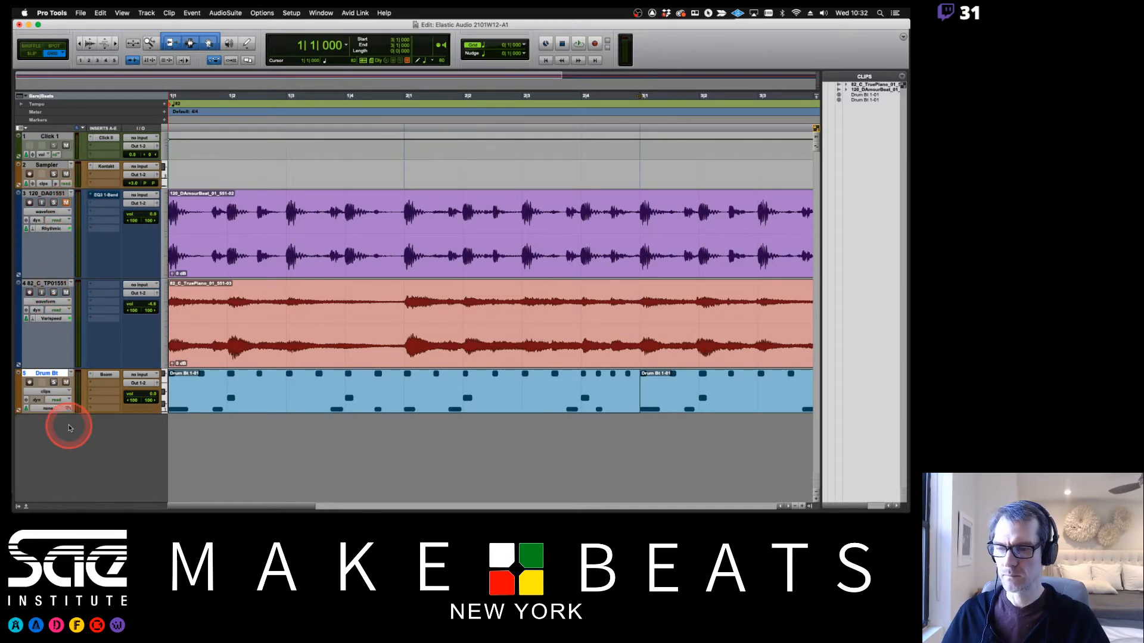
Start playback and move the 82_C_TruePiano track above the 120_DAmourBeat track
key("space")
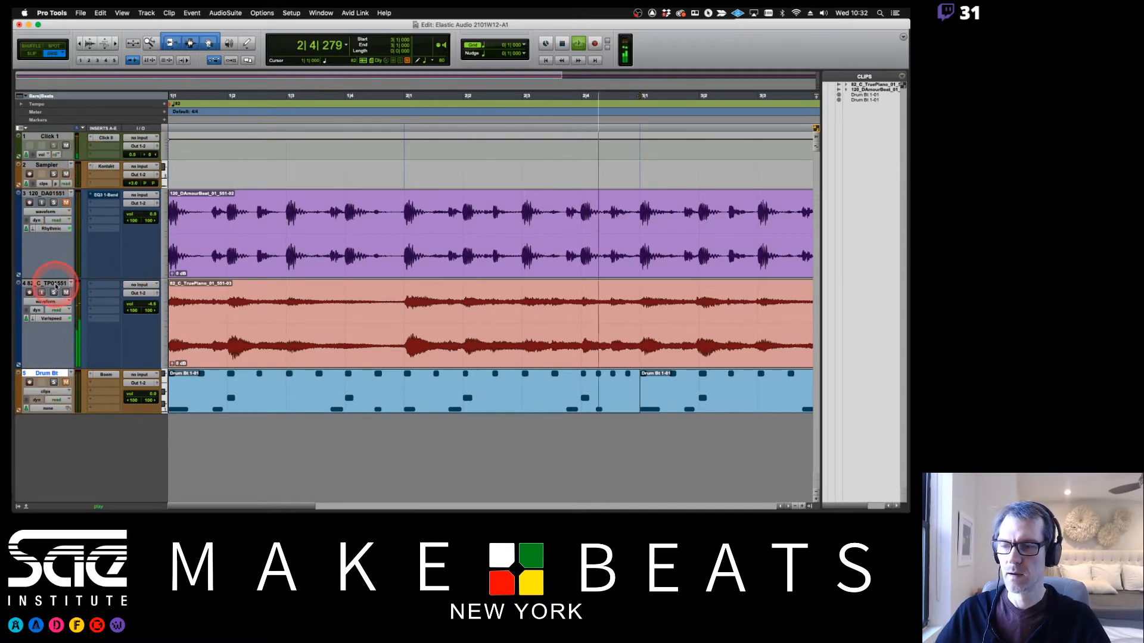
left_click_drag(55, 286, 51, 197)
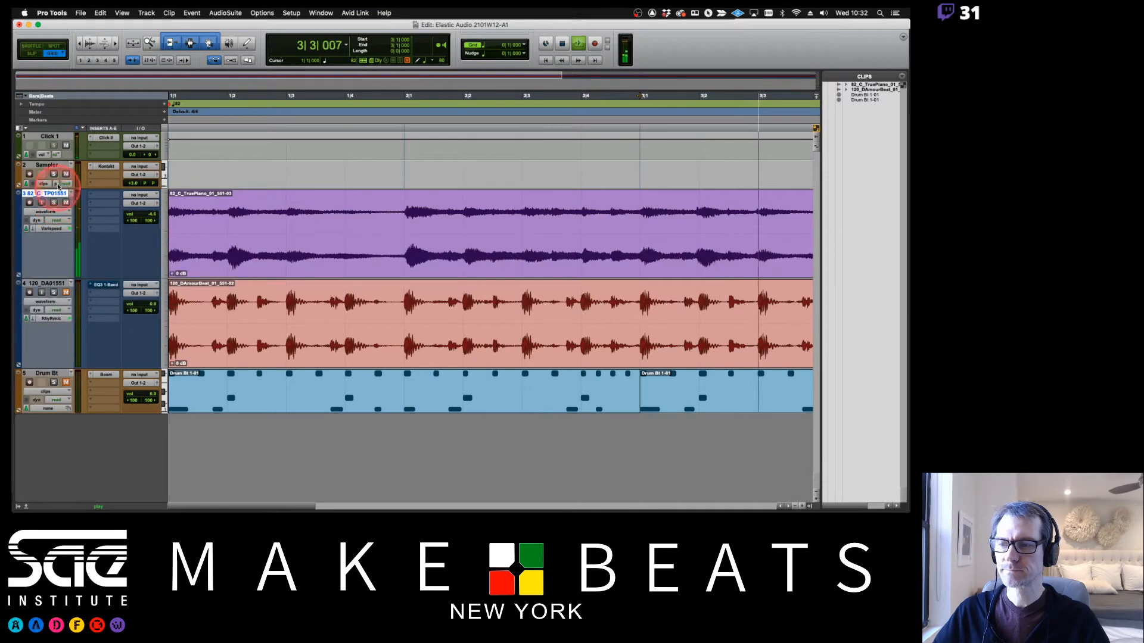
key("r")
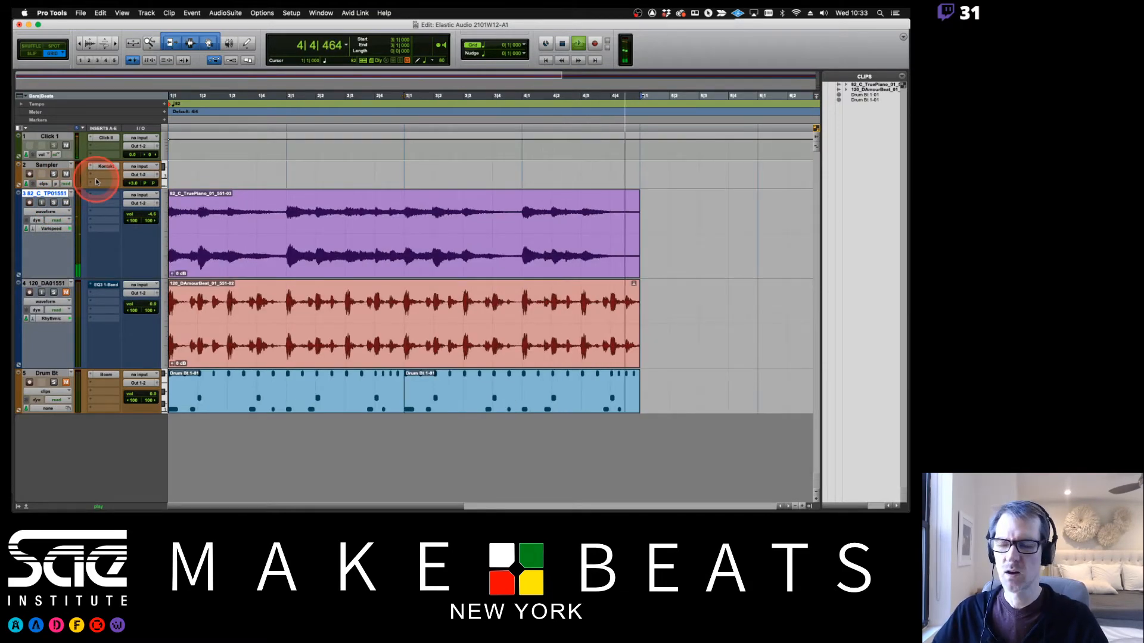
Set the 82_C_TruePiano track's height to extreme, magnify its waveform's amplitude display, and stop playback
left_click(166, 232)
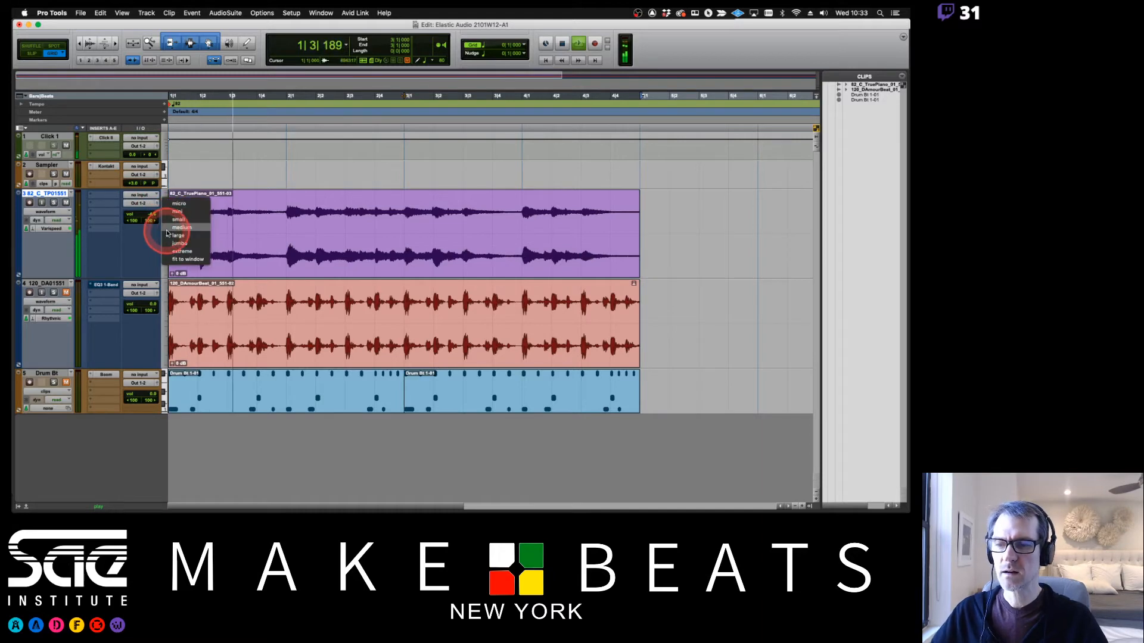
left_click(176, 251)
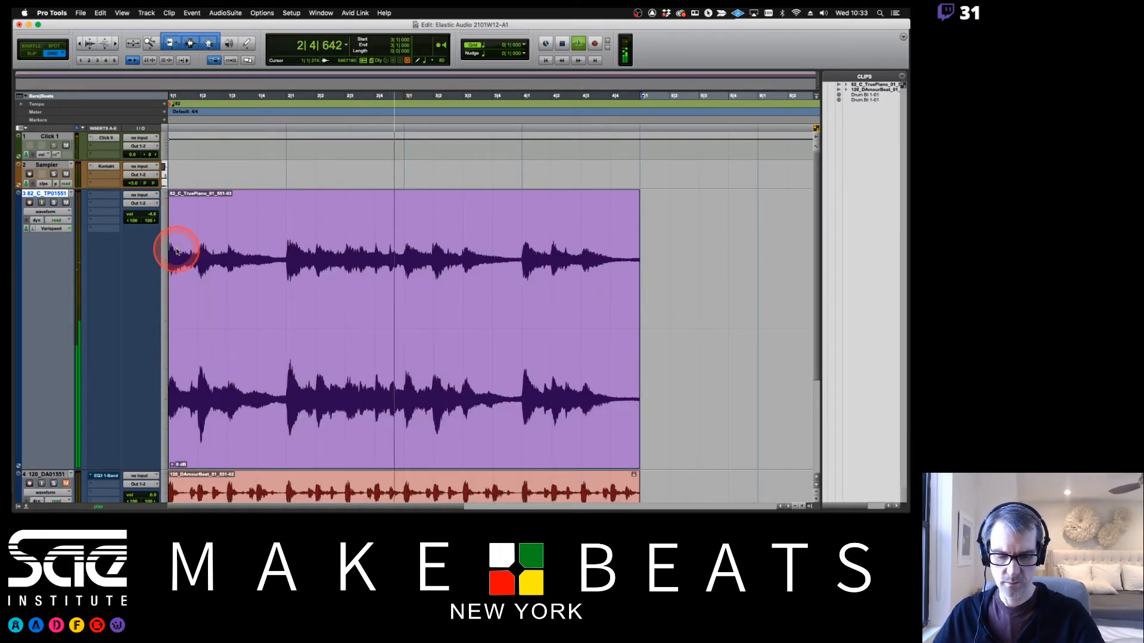
key("super+alt+bracketright")
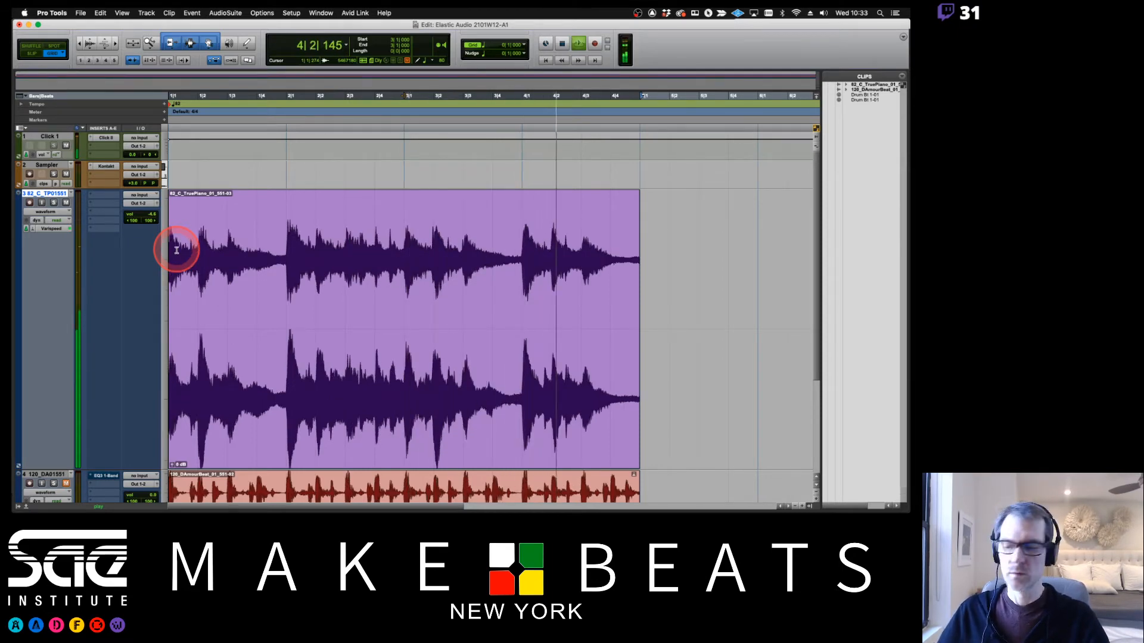
key("space")
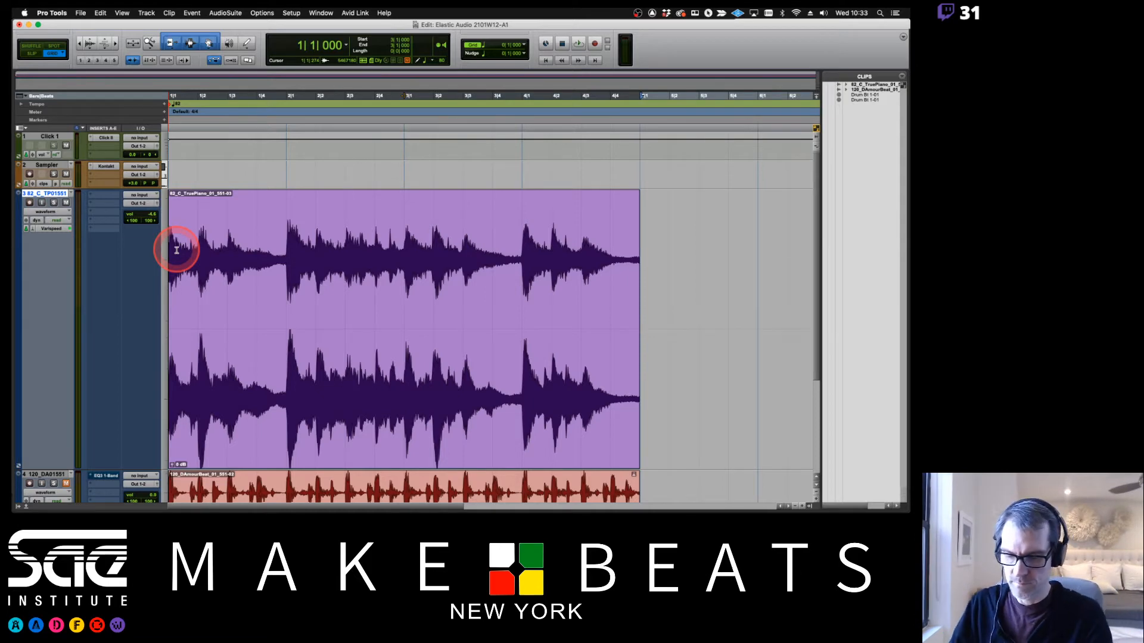
key("super+Tab")
key("super+Tab")
key("super+Tab")
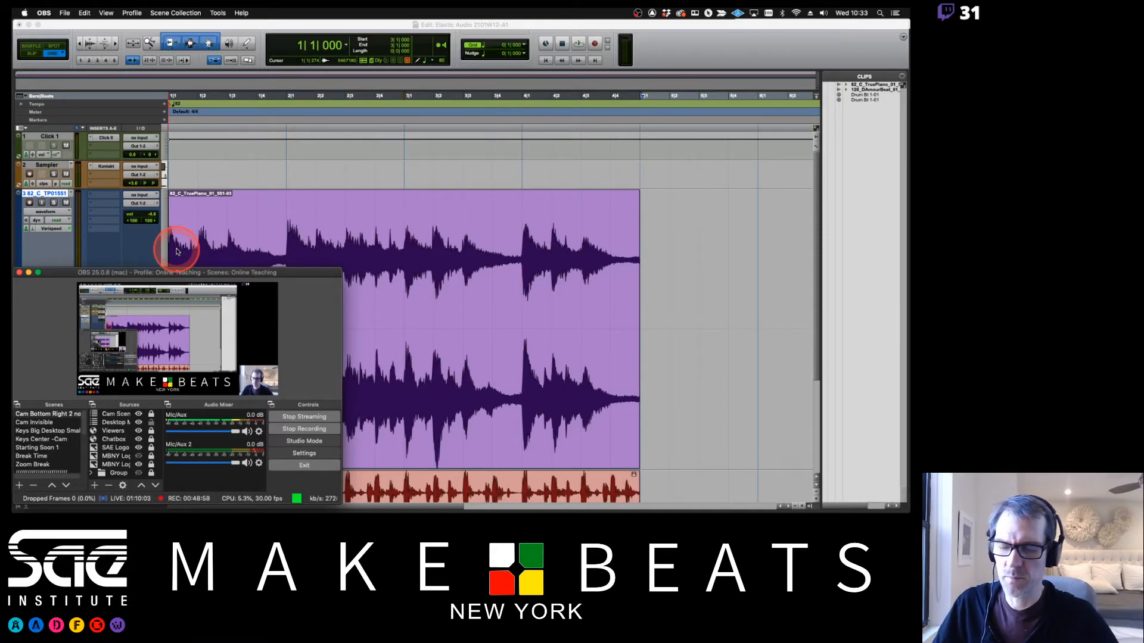
left_click(234, 246)
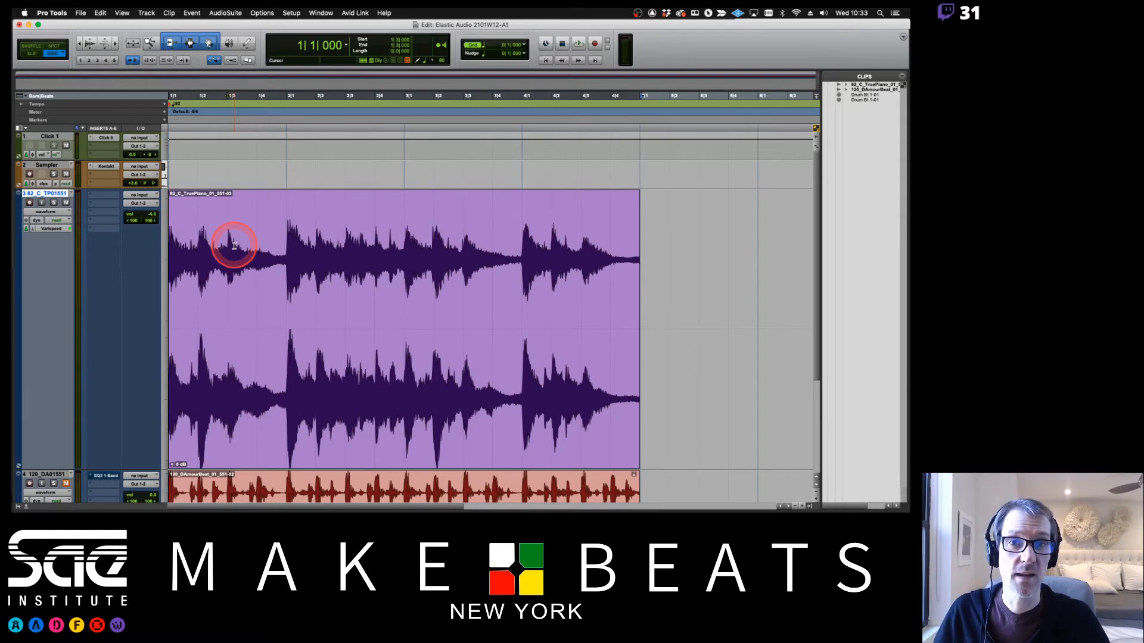
Show the 82_C_TruePiano track in analysis view and examine the transient lines along its waveform
left_click(53, 214)
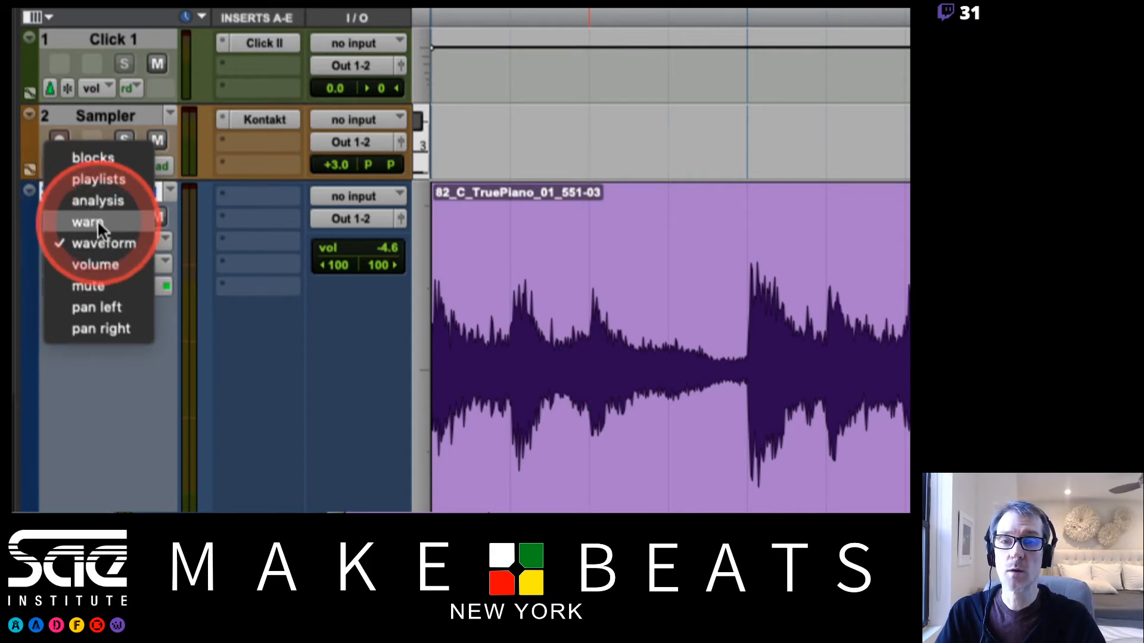
left_click(98, 201)
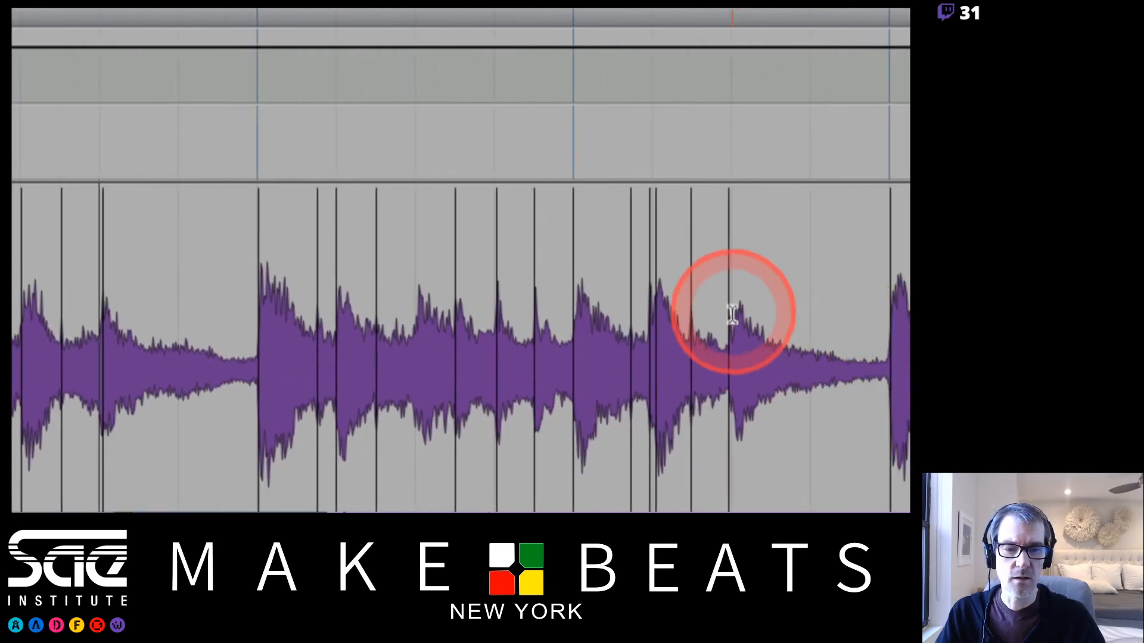
left_click(657, 307)
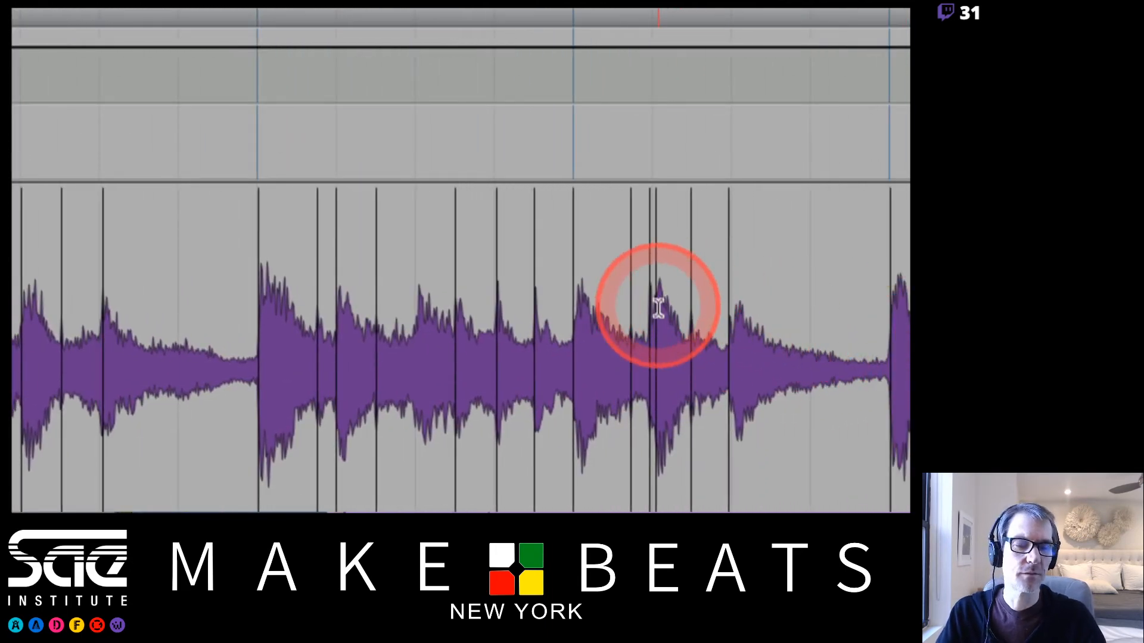
left_click(874, 283)
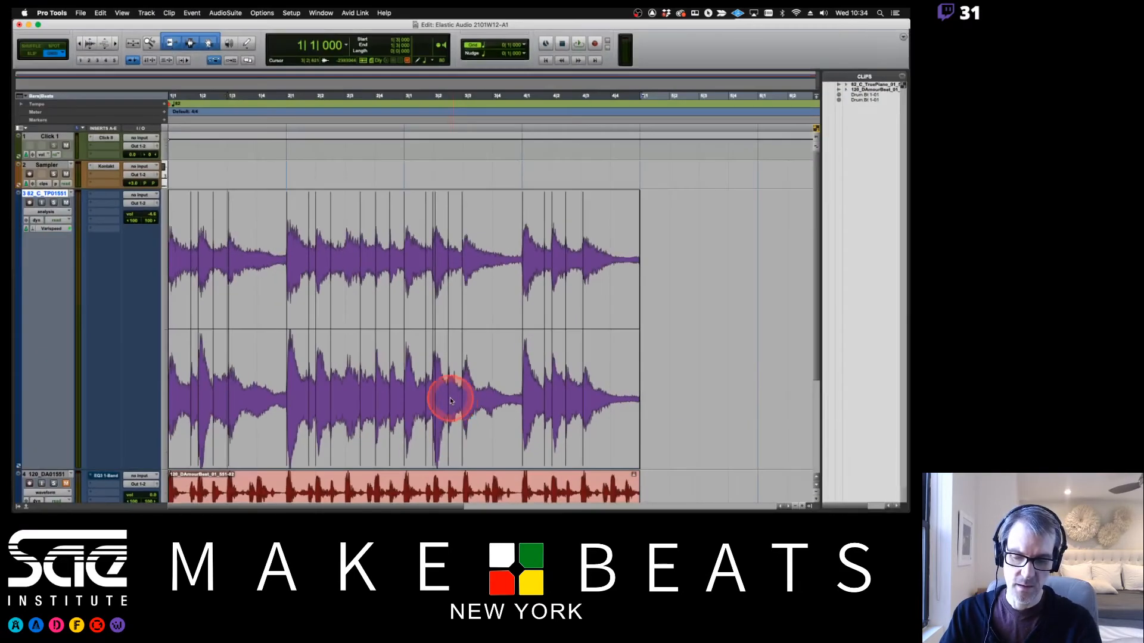
Switch to the PDF notes in Preview and leaf through to the page on the Rhythmic Elastic Audio algorithm
key("super+Tab")
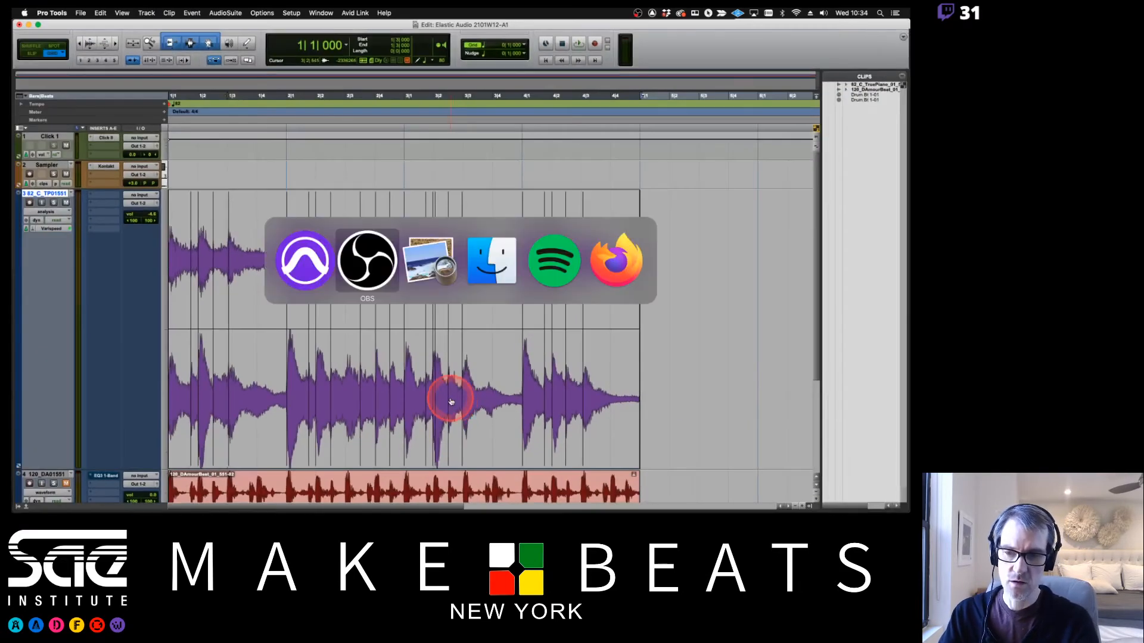
key("super+Tab")
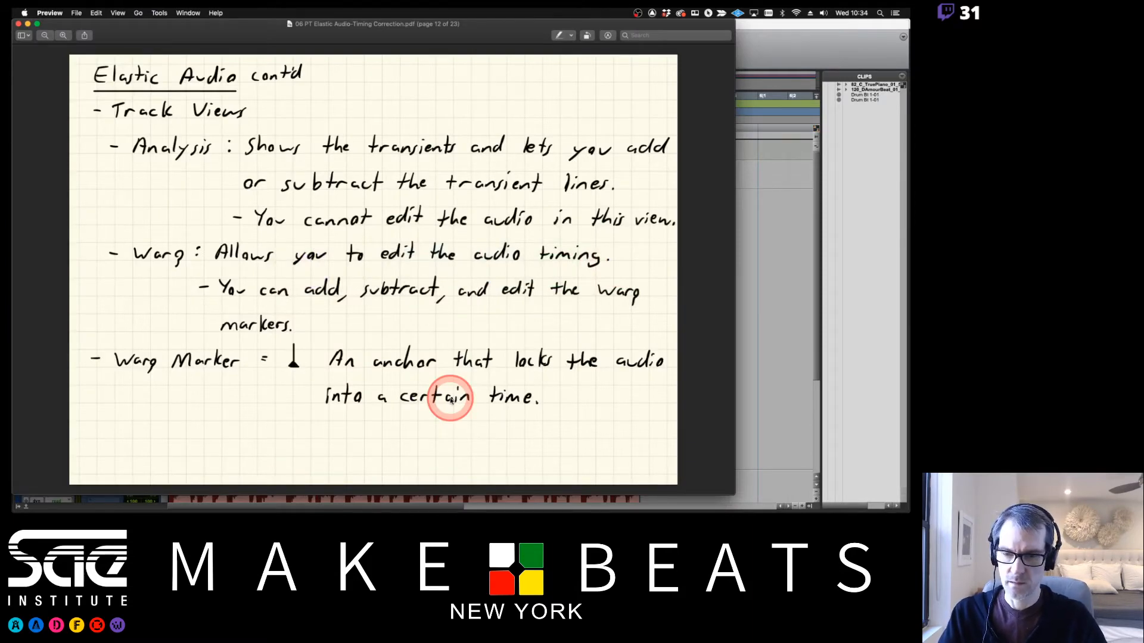
key("Right")
key("Right")
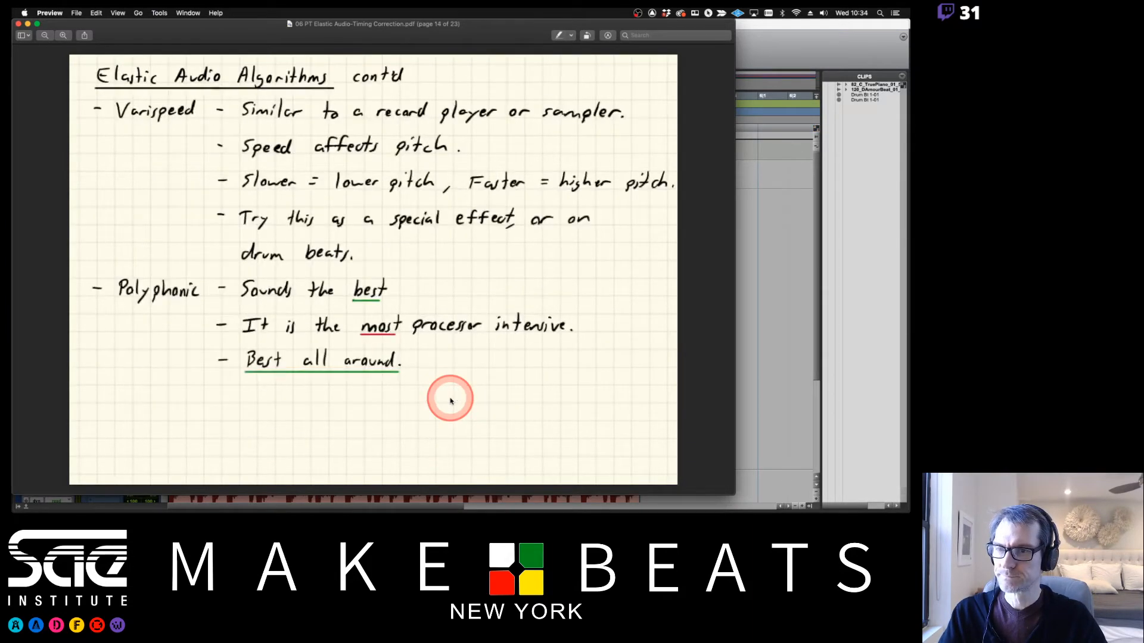
key("Right")
key("Right")
key("Right")
key("Left")
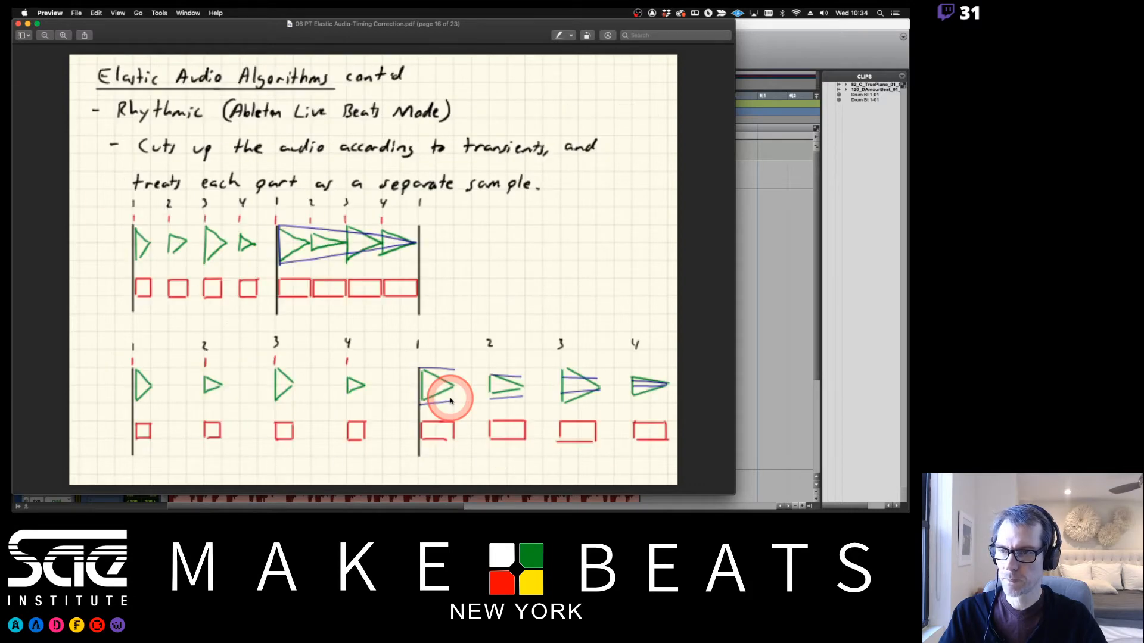
key("Right")
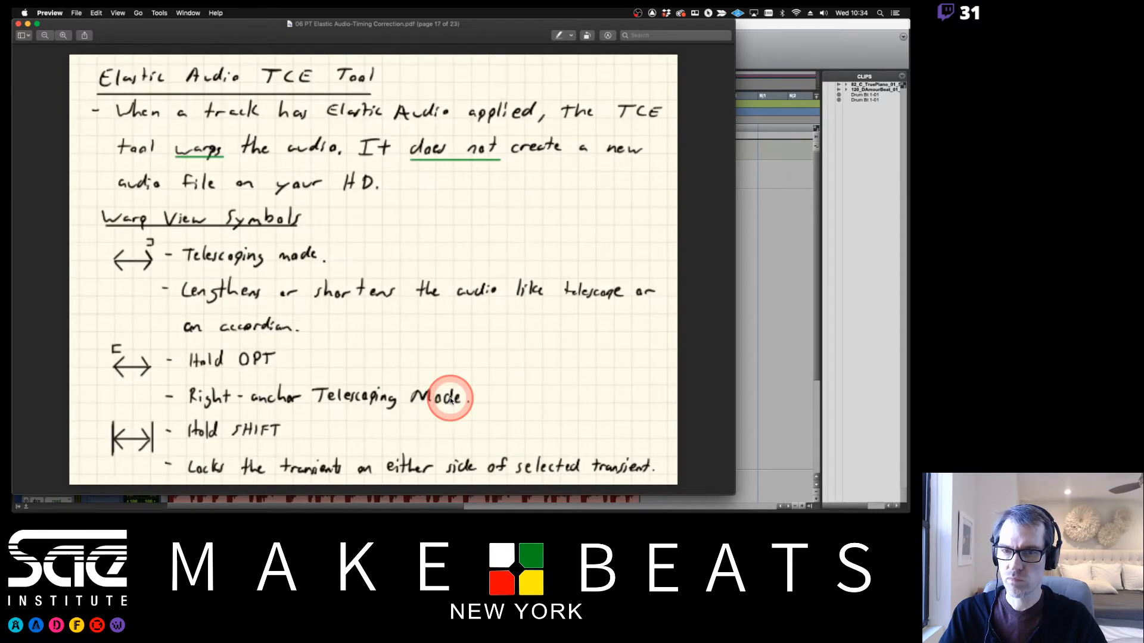
key("Right")
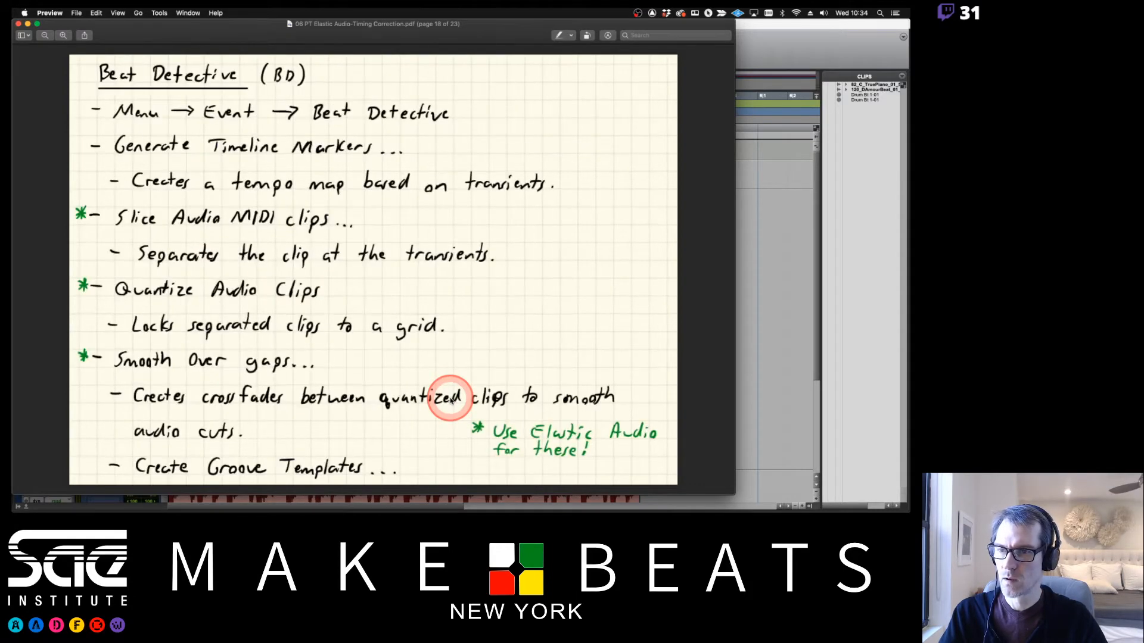
key("Left")
key("Left")
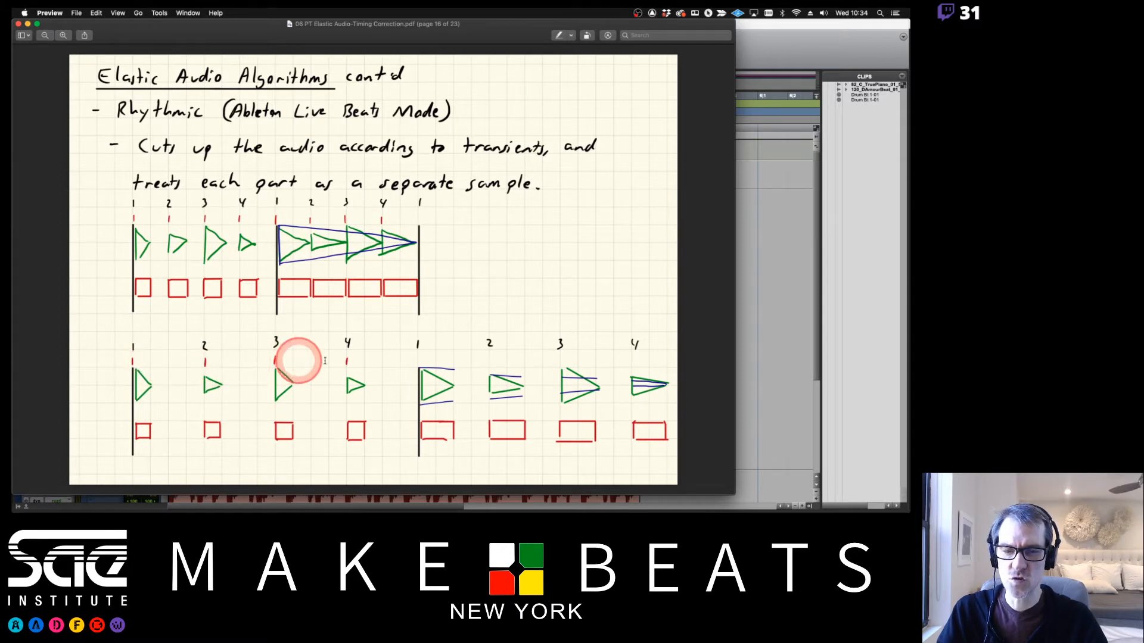
Switch back to Pro Tools, listen to the beginning of the piano clip against its transient lines, and stop playback
left_click(757, 54)
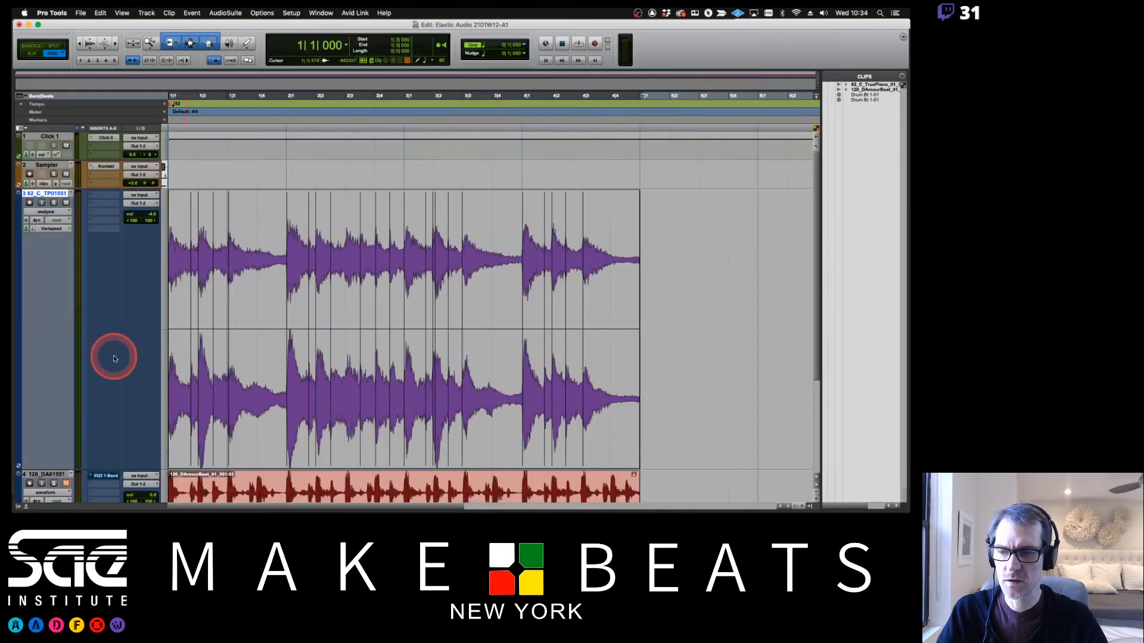
key("super+bracketright")
key("super+bracketright")
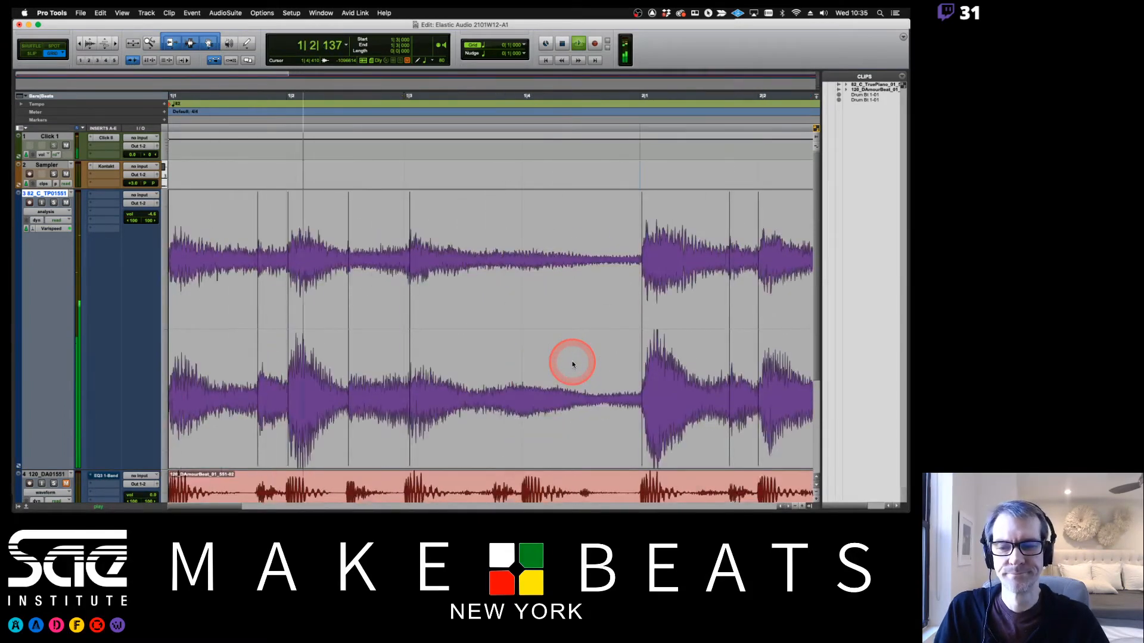
key("space")
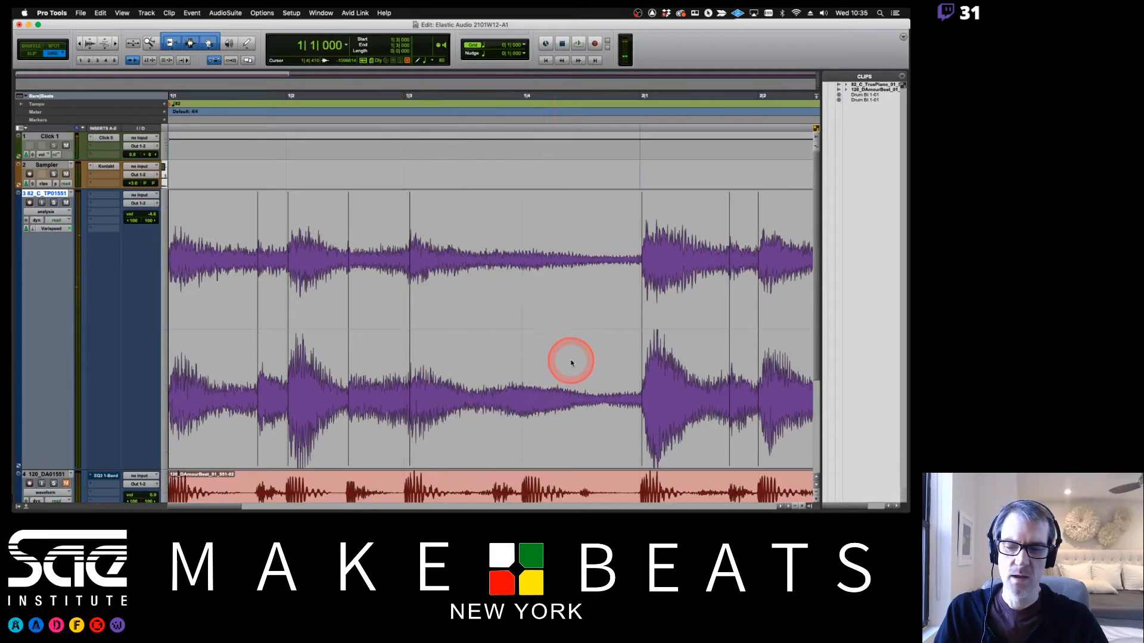
Reduce the 82_C_TruePiano track's height to small
scroll(561, 358, "down", 2)
scroll(560, 357, "down", 2)
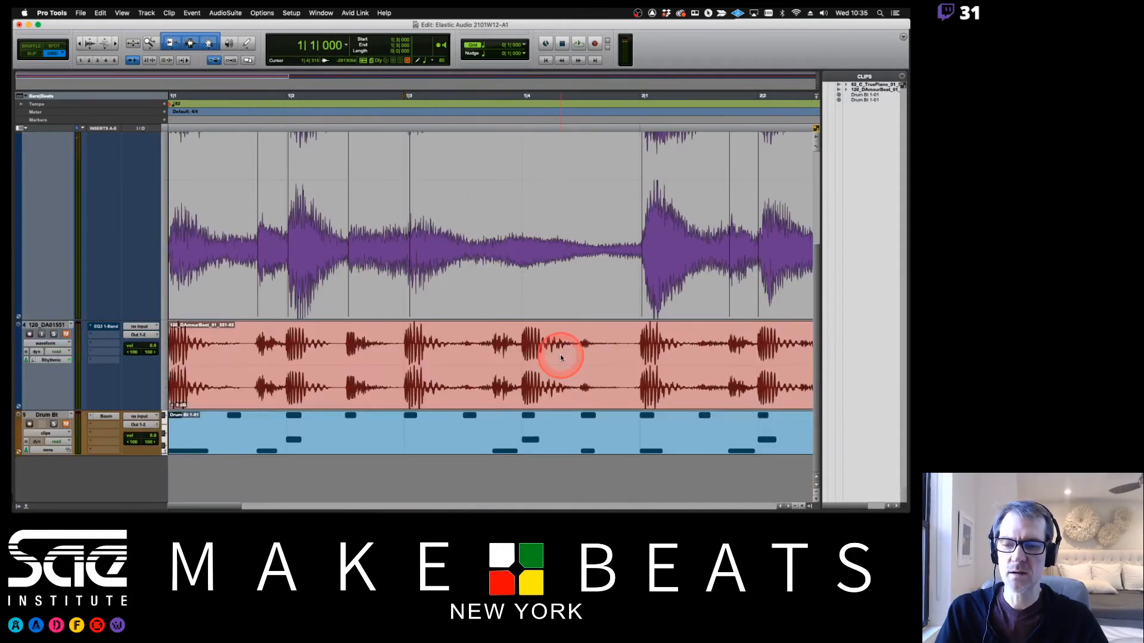
left_click(167, 275)
left_click(173, 257)
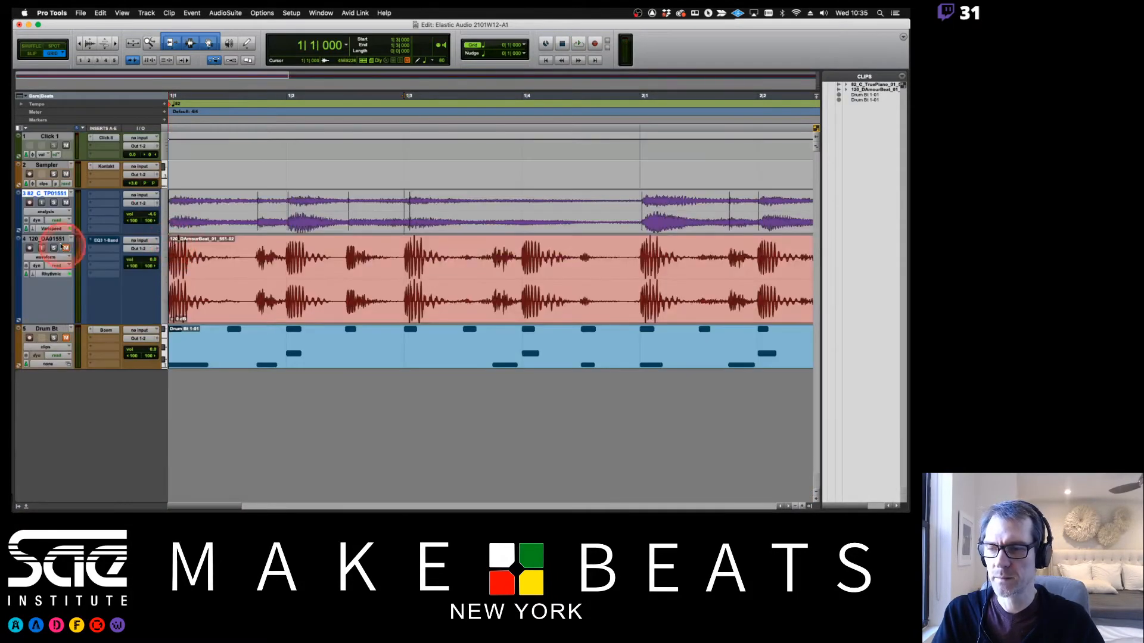
Show the 120_DAmourBeat track in analysis view and set its height to large
left_click(55, 257)
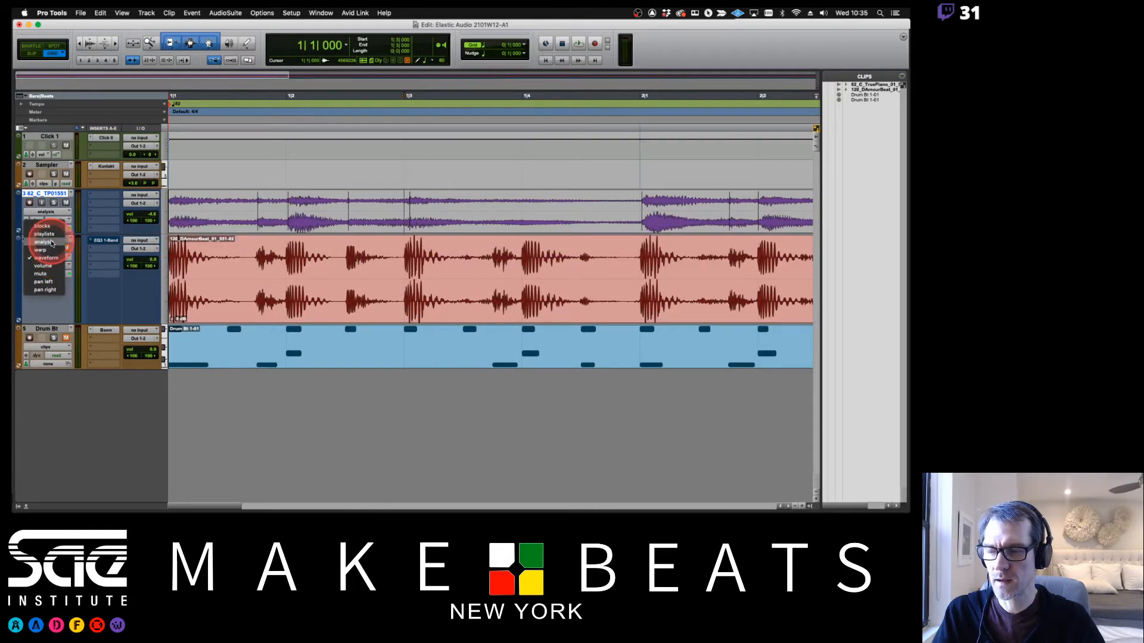
left_click(51, 243)
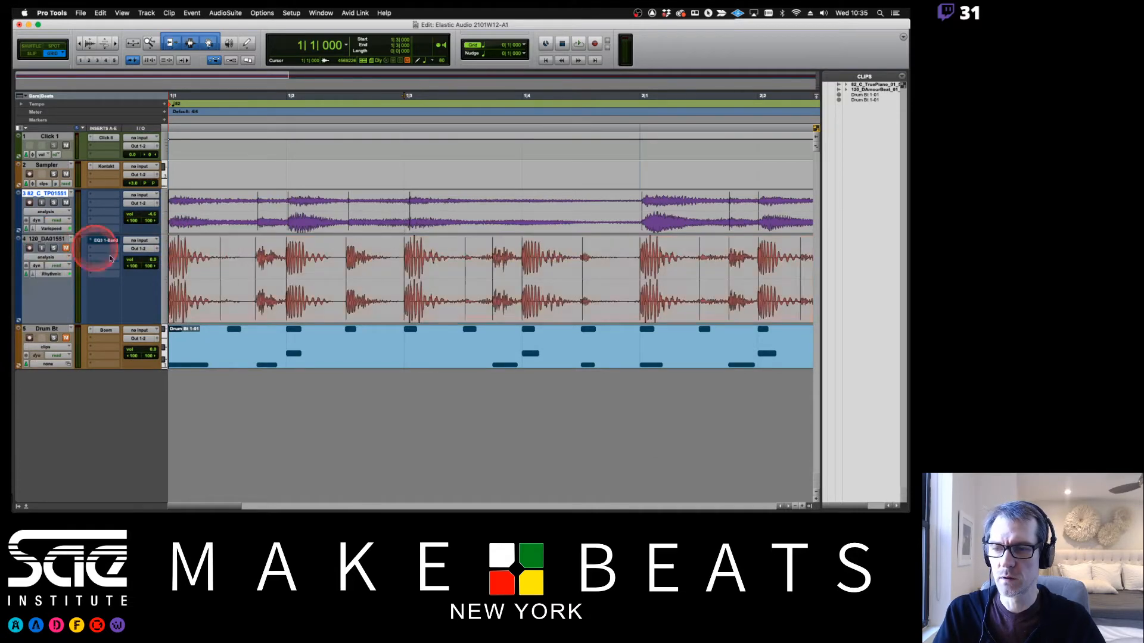
left_click(162, 285)
left_click(173, 294)
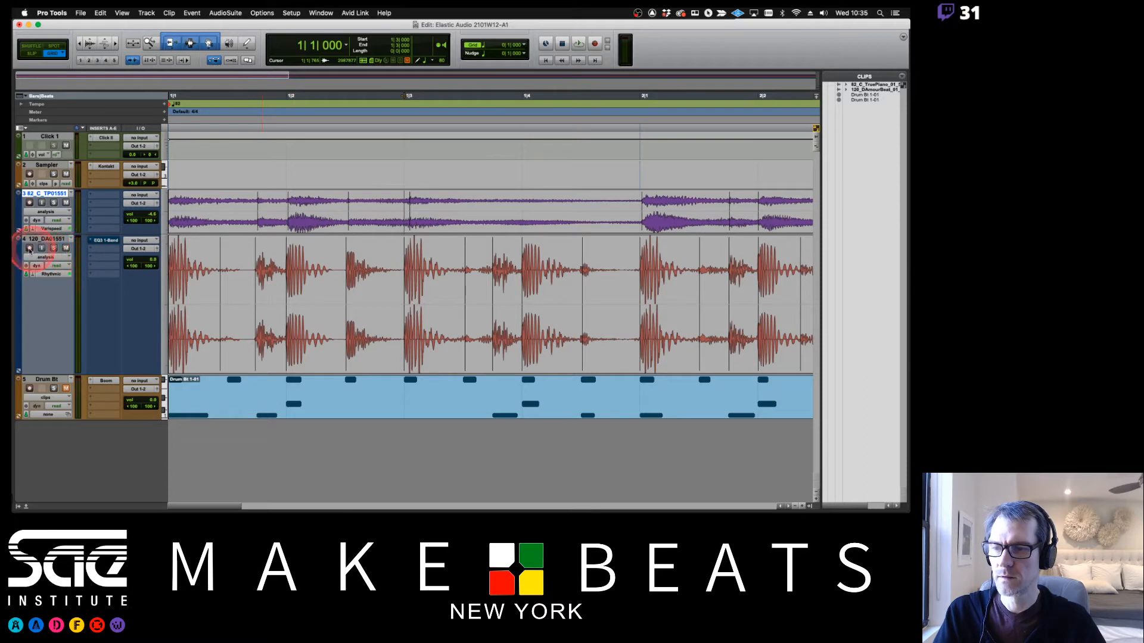
Solo the 120_DAmourBeat track, listen to the drum beat while following its transient lines, and stop playback
left_click(53, 249)
key("space")
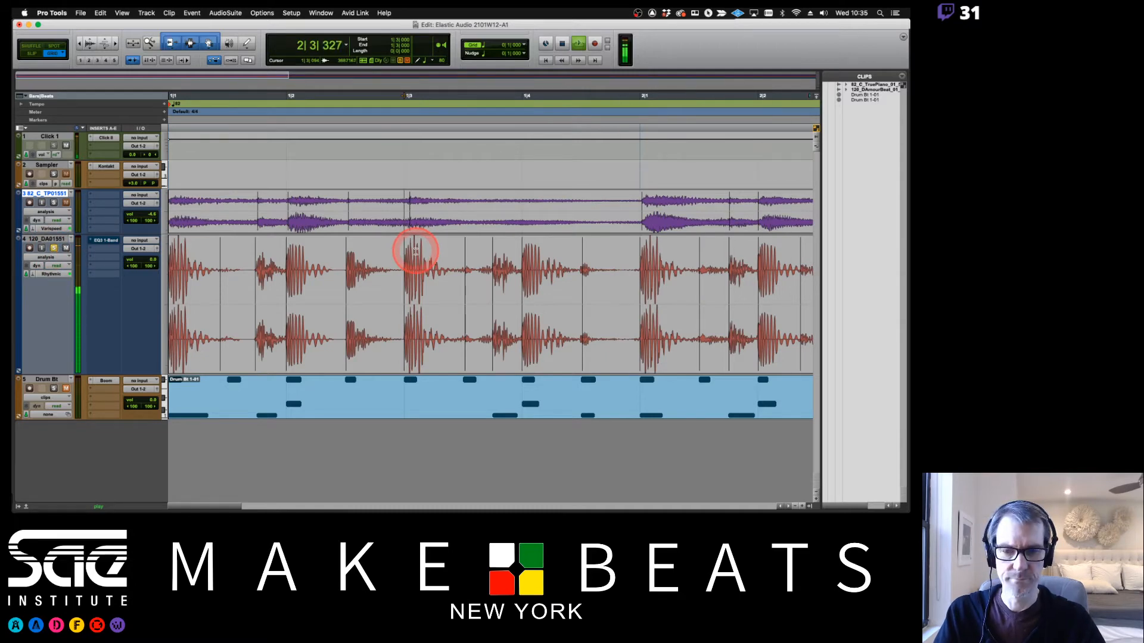
scroll(448, 255, "right", 10)
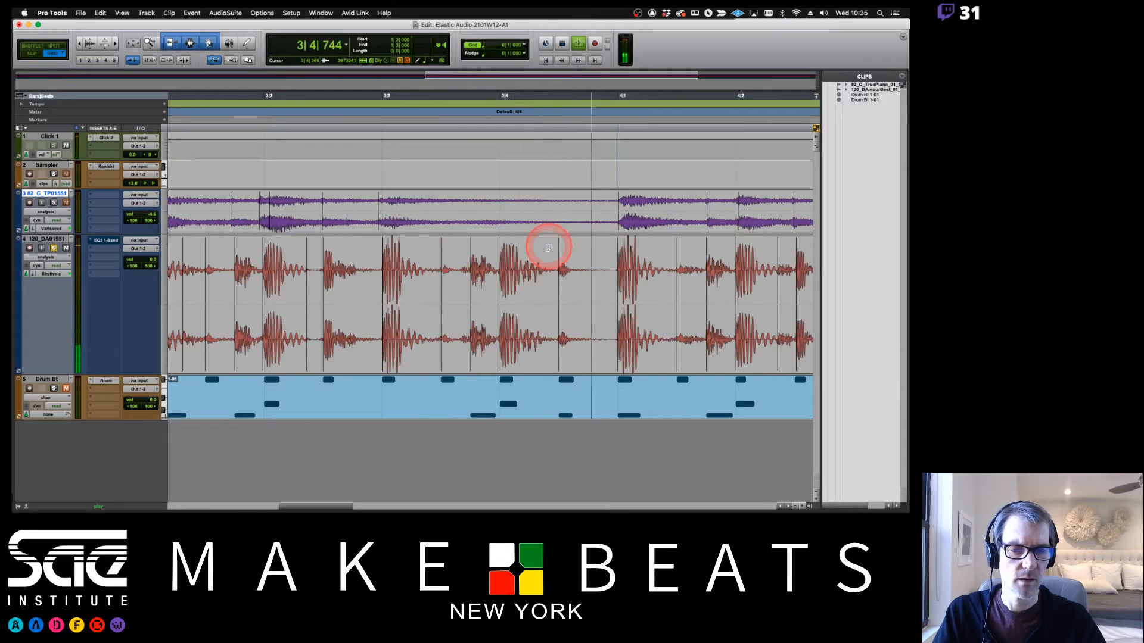
key("space")
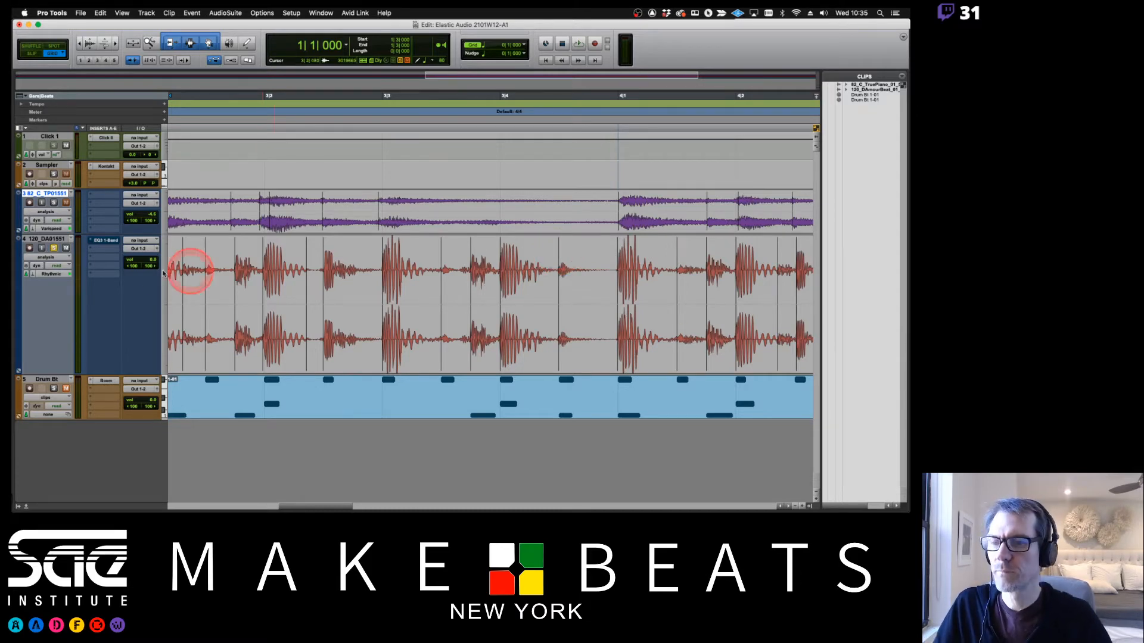
Mute the 120_DAmourBeat track instead of soloing it, and set the 82_C_TruePiano track's height to extreme
left_click(165, 227)
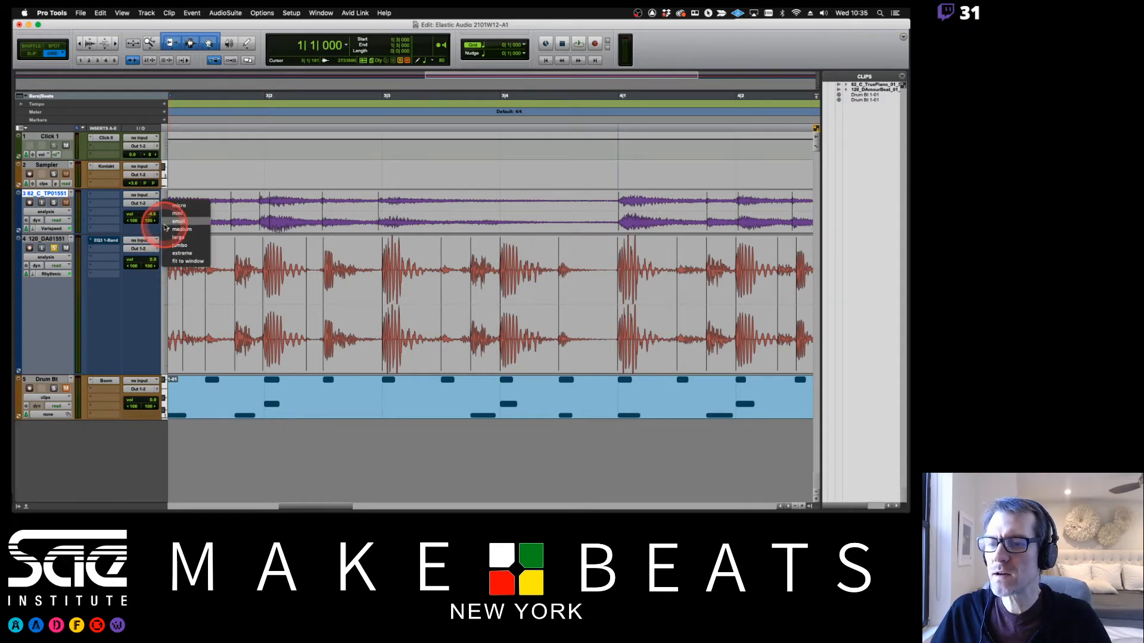
left_click(173, 237)
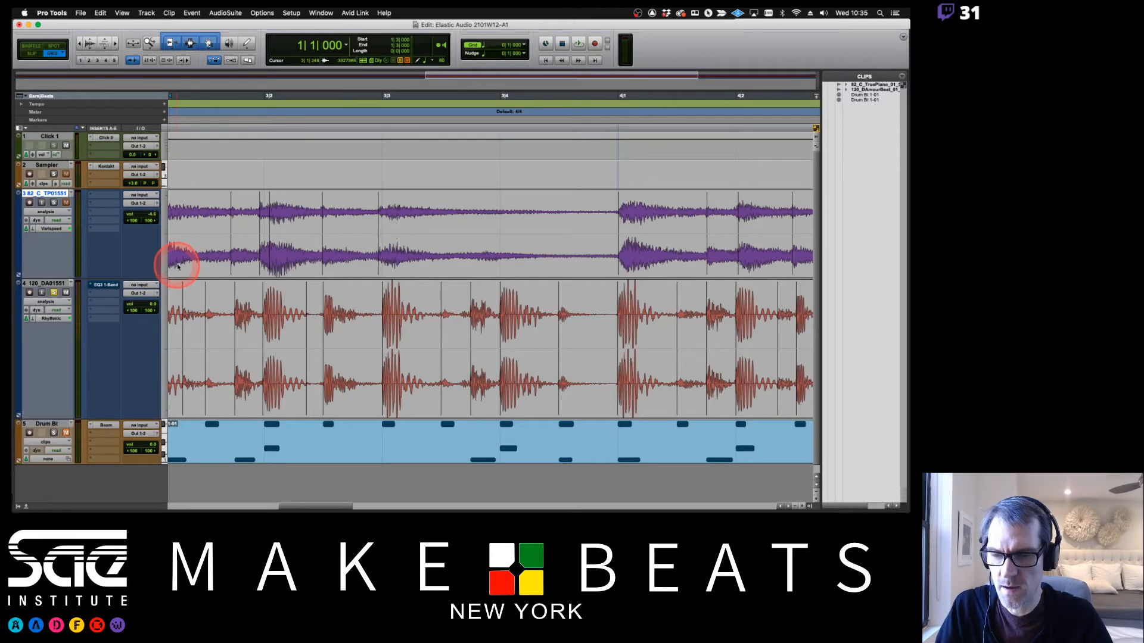
scroll(244, 236, "left", 6)
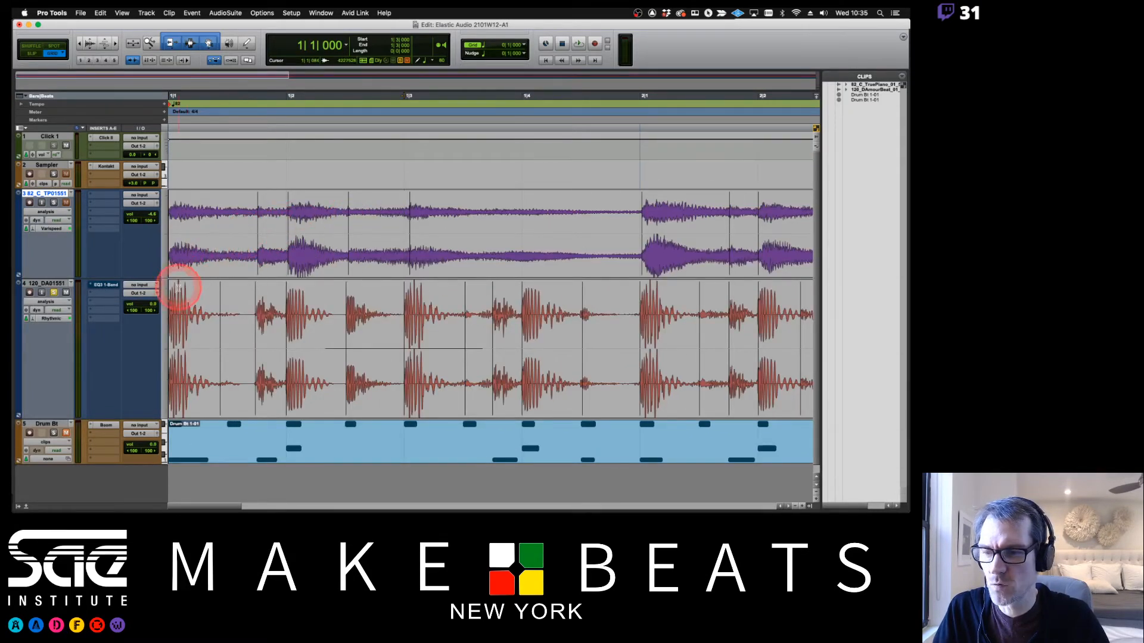
left_click(66, 292)
left_click(164, 231)
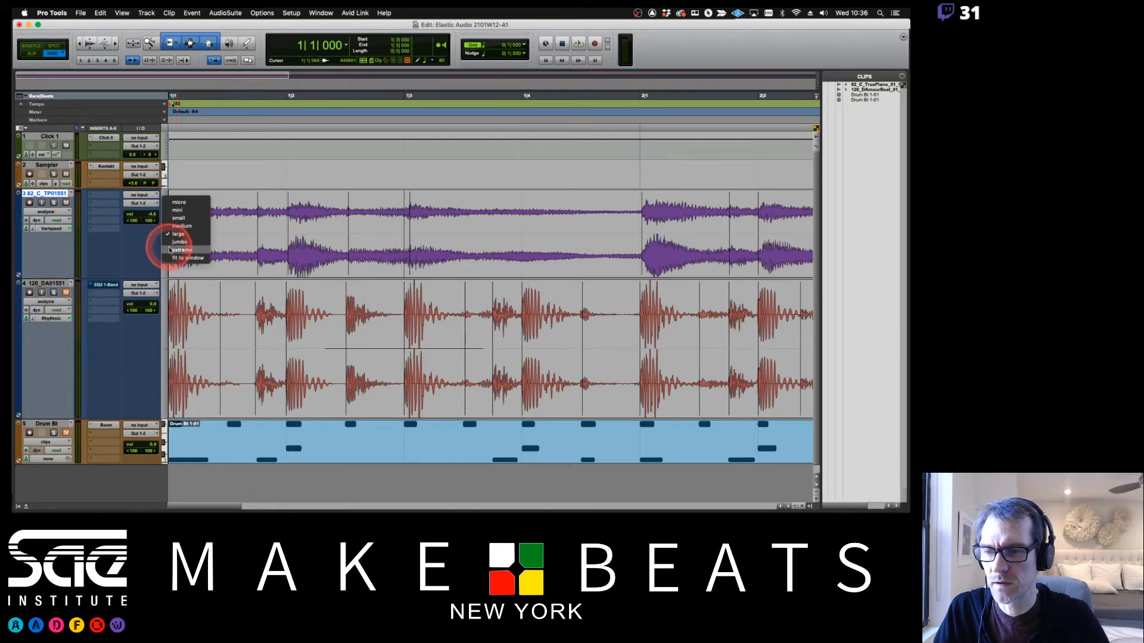
left_click(169, 248)
Play the beginning of the piano clip briefly, then set the grid value to 0|0|240
key("space")
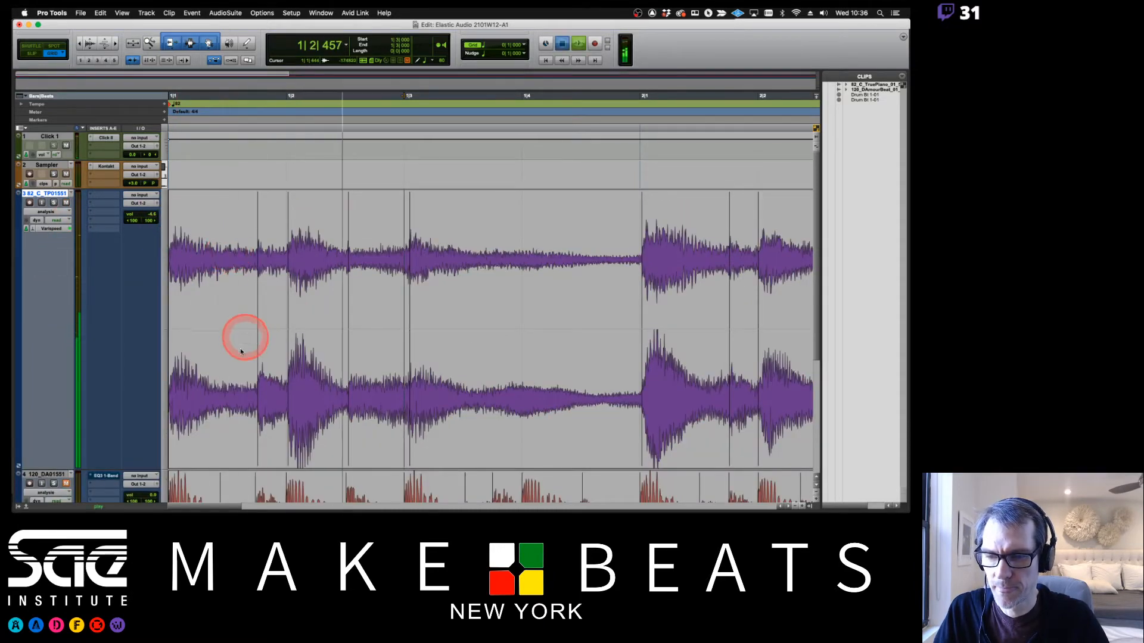
key("space")
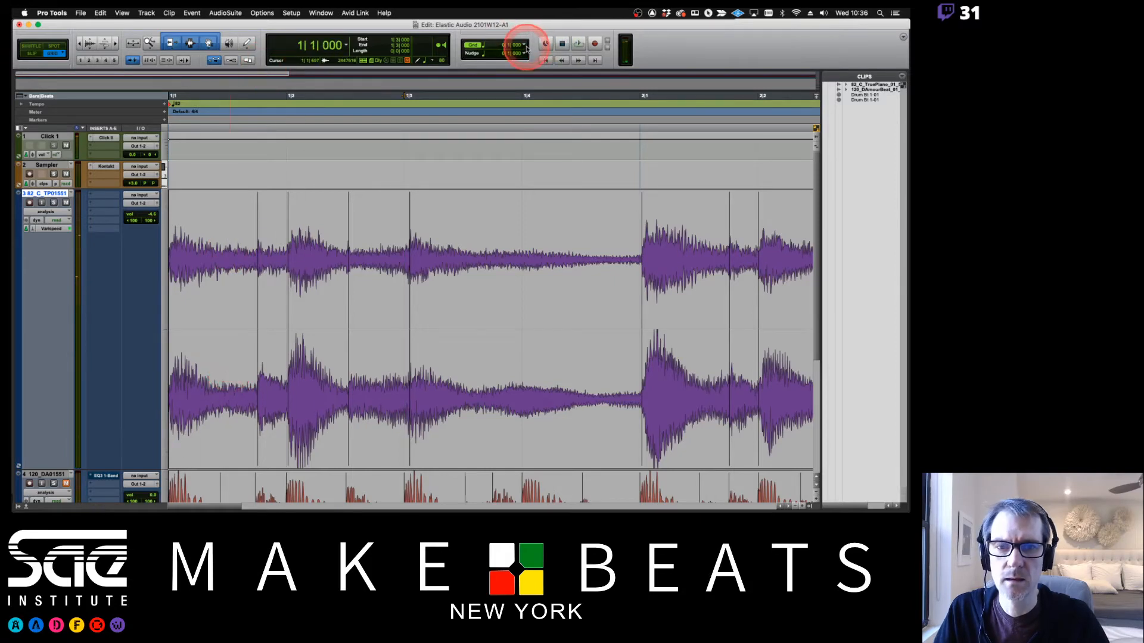
left_click(524, 46)
left_click(549, 54)
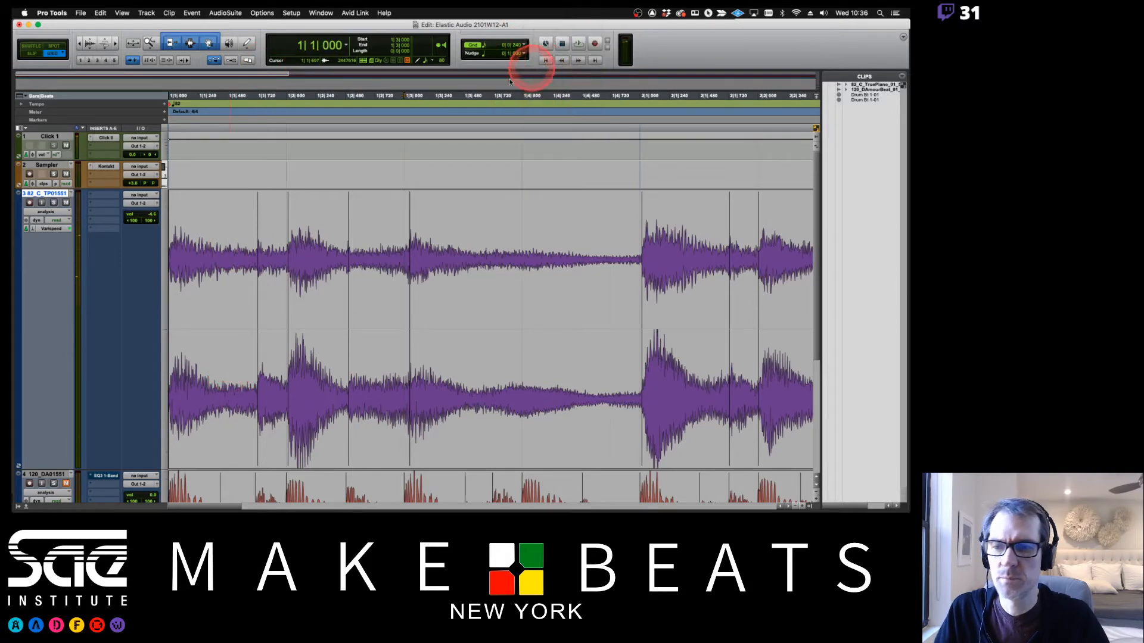
Switch to Slip mode and add a transient marker on the piano clip at the soft note near 1|1|480
left_click(228, 382)
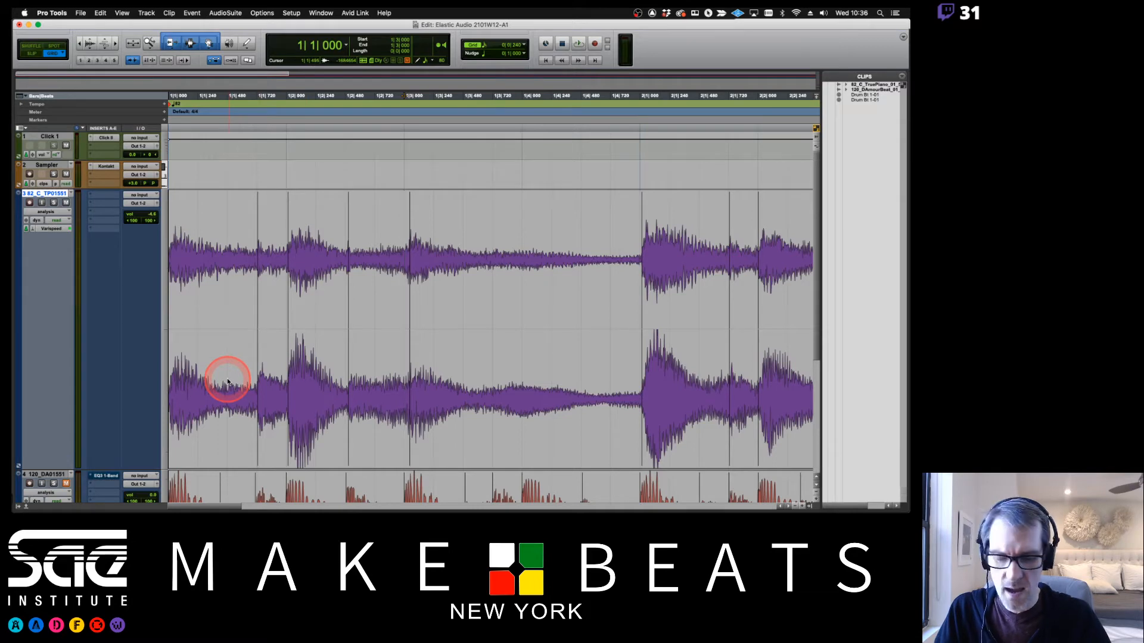
key("t")
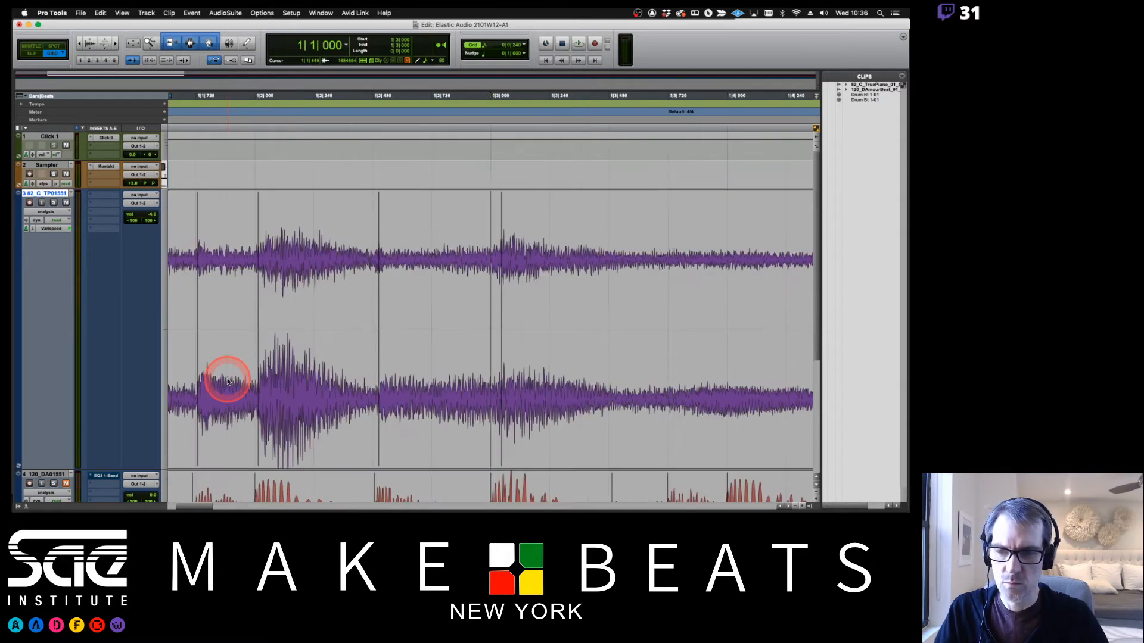
scroll(227, 382, "left", 5)
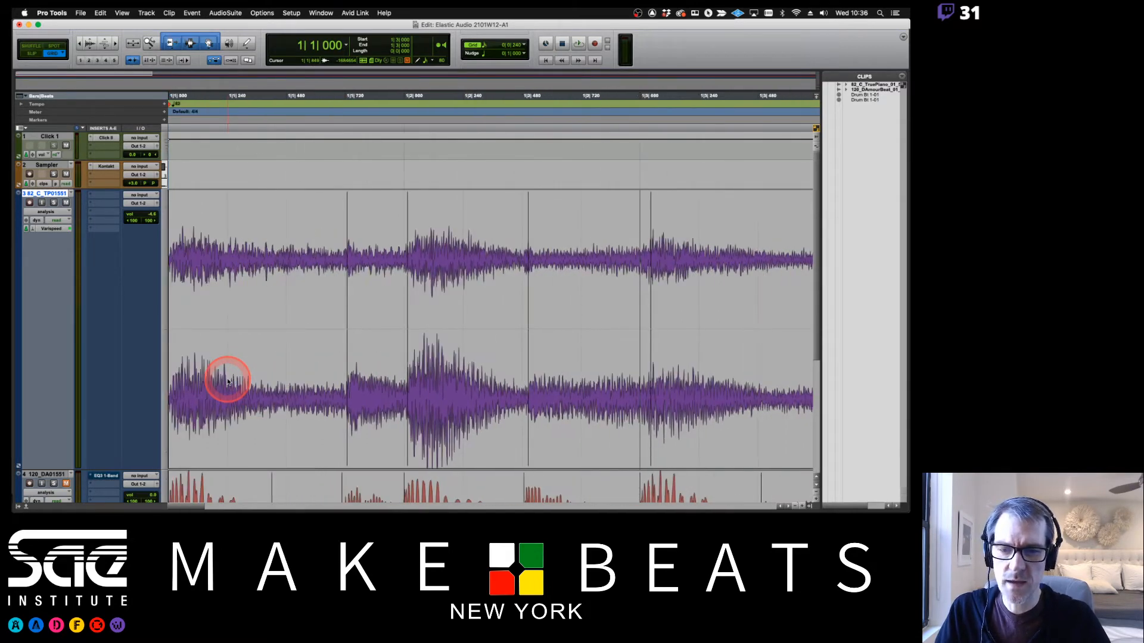
double_click(285, 398)
key("super+bracketright")
key("super+bracketright")
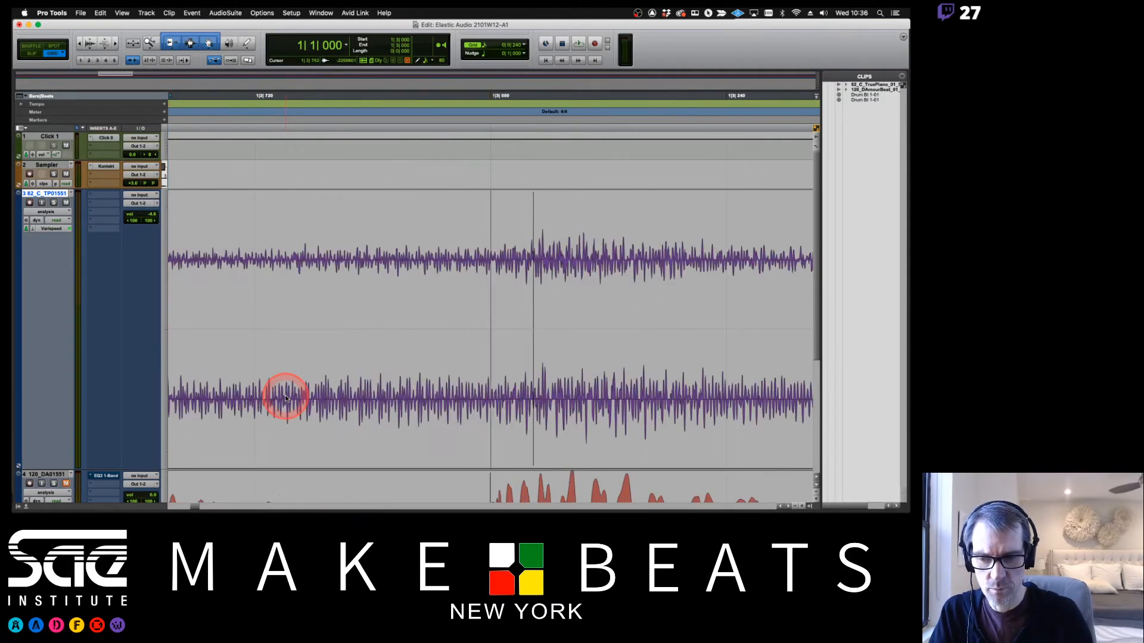
scroll(377, 337, "left", 10)
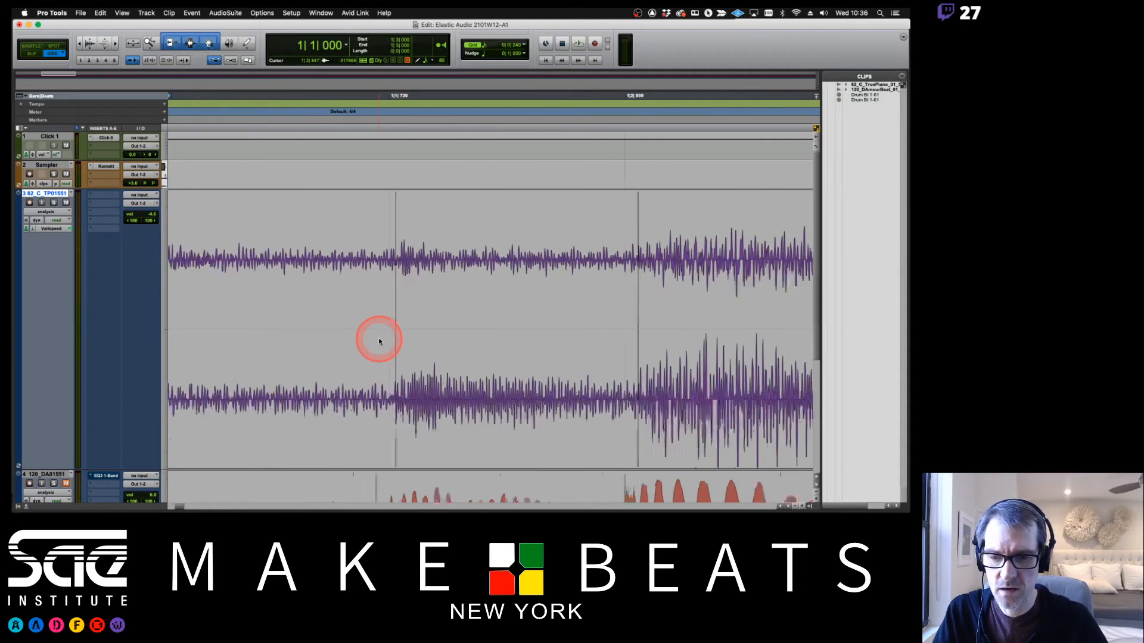
left_click(638, 285)
left_click(676, 400)
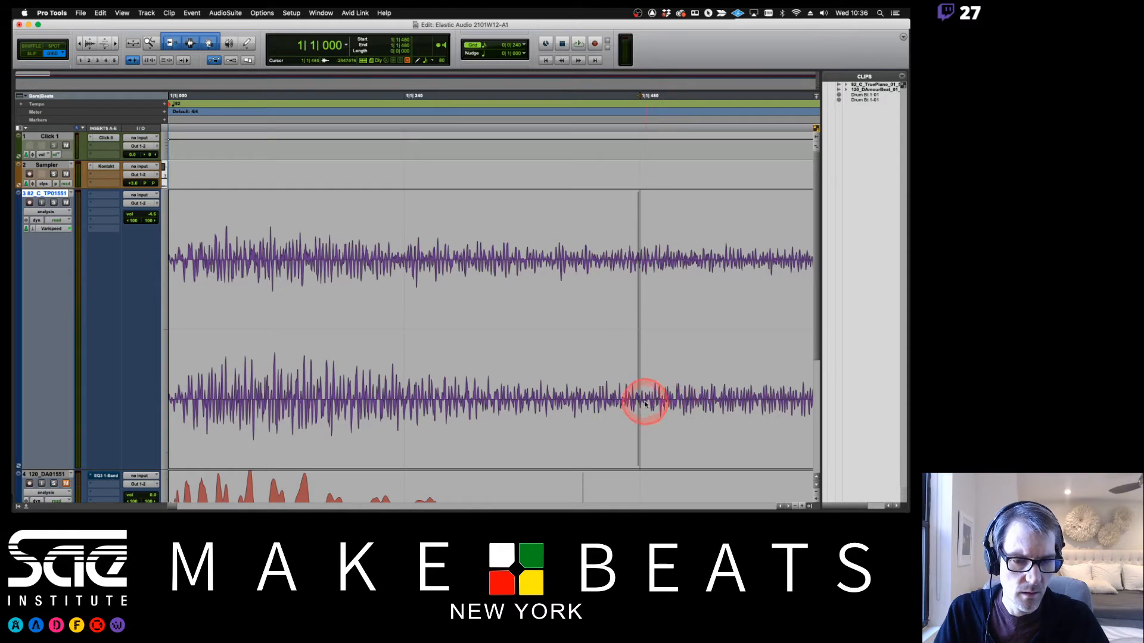
left_click_drag(638, 442, 641, 445)
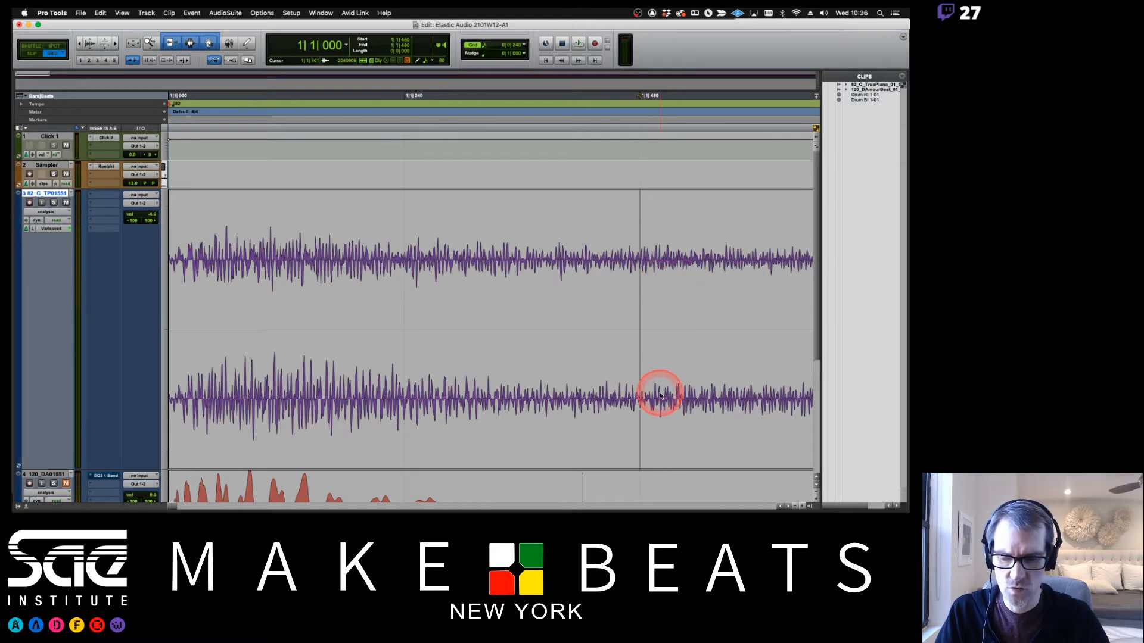
key("F2")
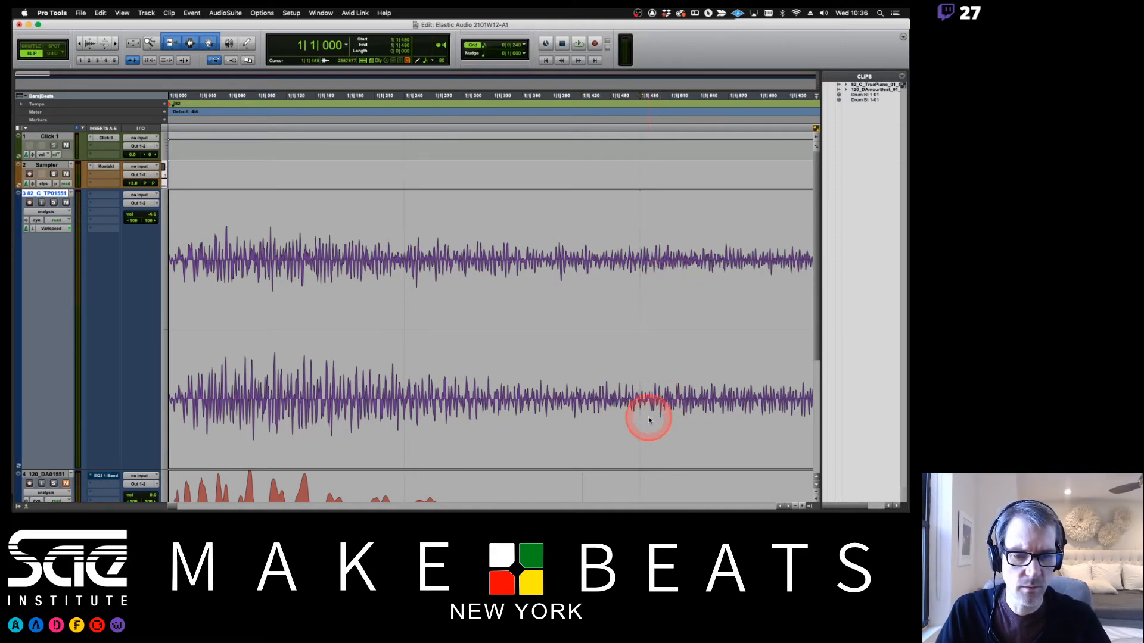
left_click(648, 420)
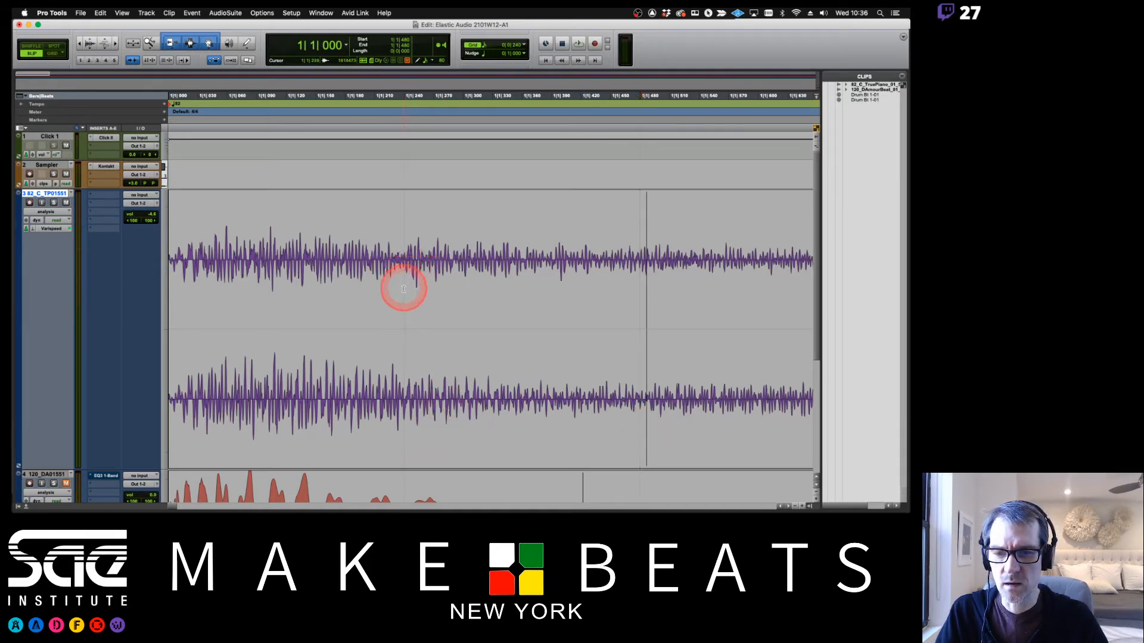
Add a transient marker at about 1|1|240 on the piano clip and align the neighbouring one with 1|1|480, checking by playback
key("shift+Return")
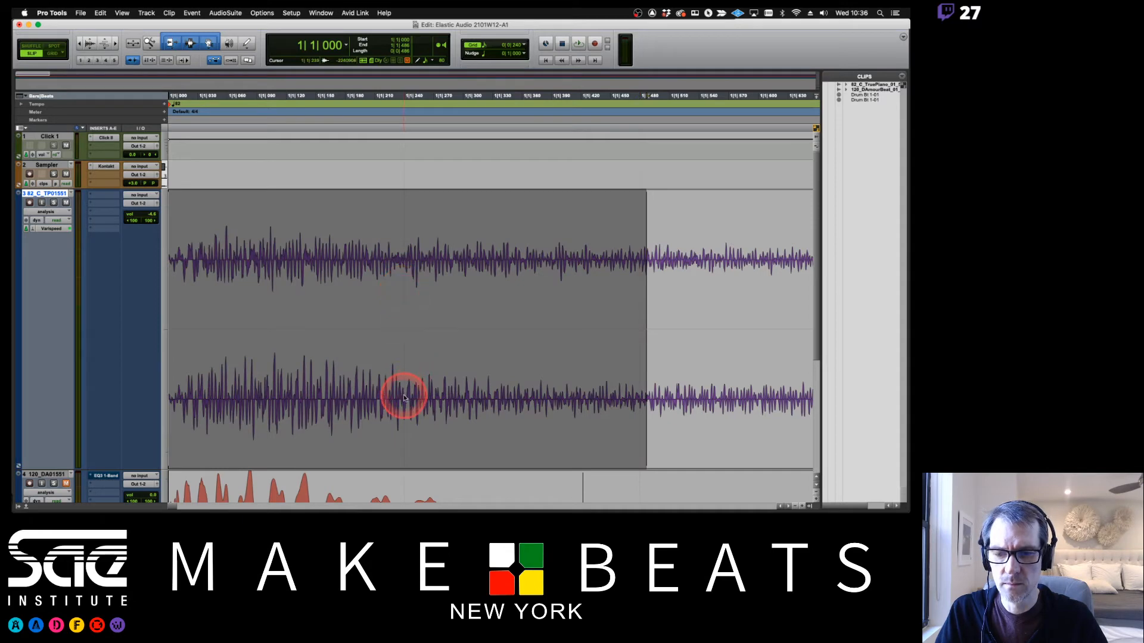
left_click(454, 269)
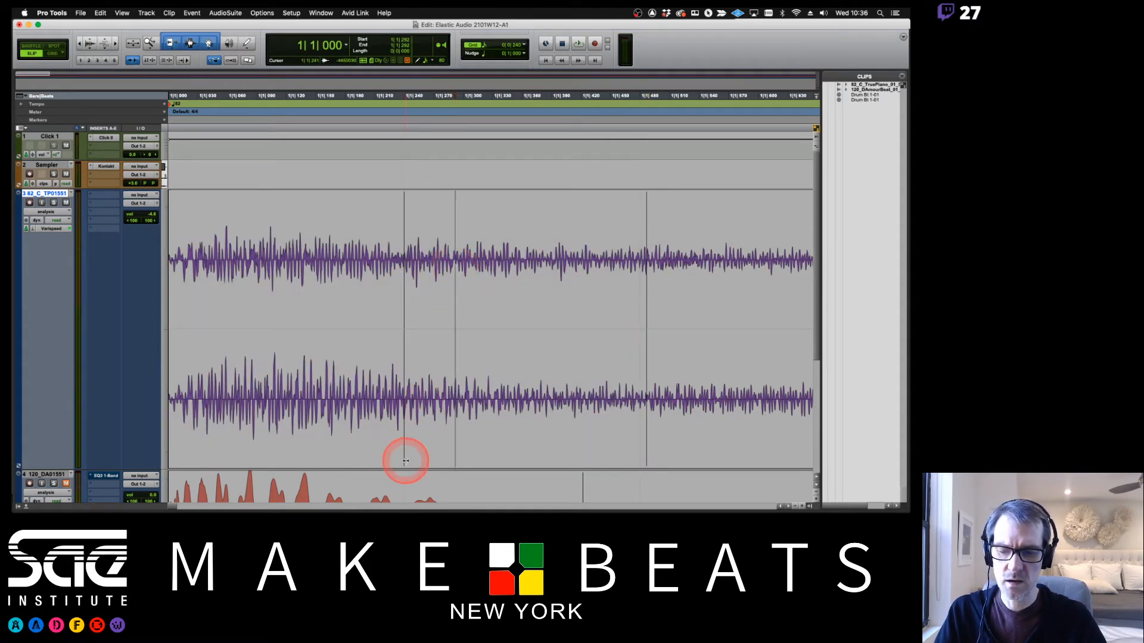
key("space")
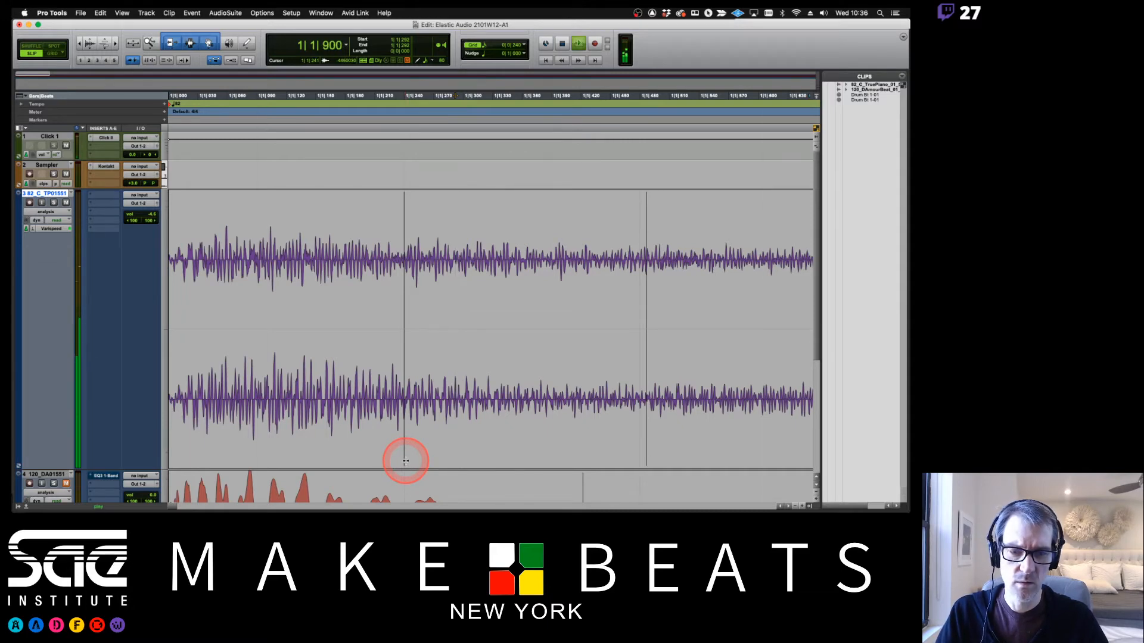
key("space")
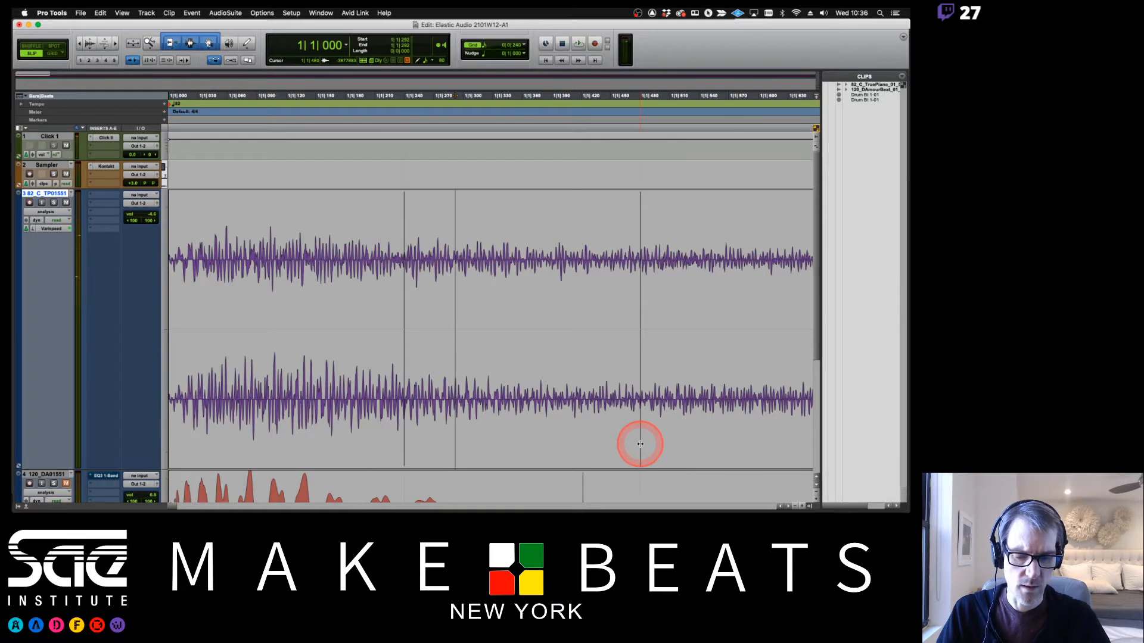
Move the piano clip's transient marker near 1|2|480 slightly earlier, playing the opening before and after the adjustment
key("r")
key("r")
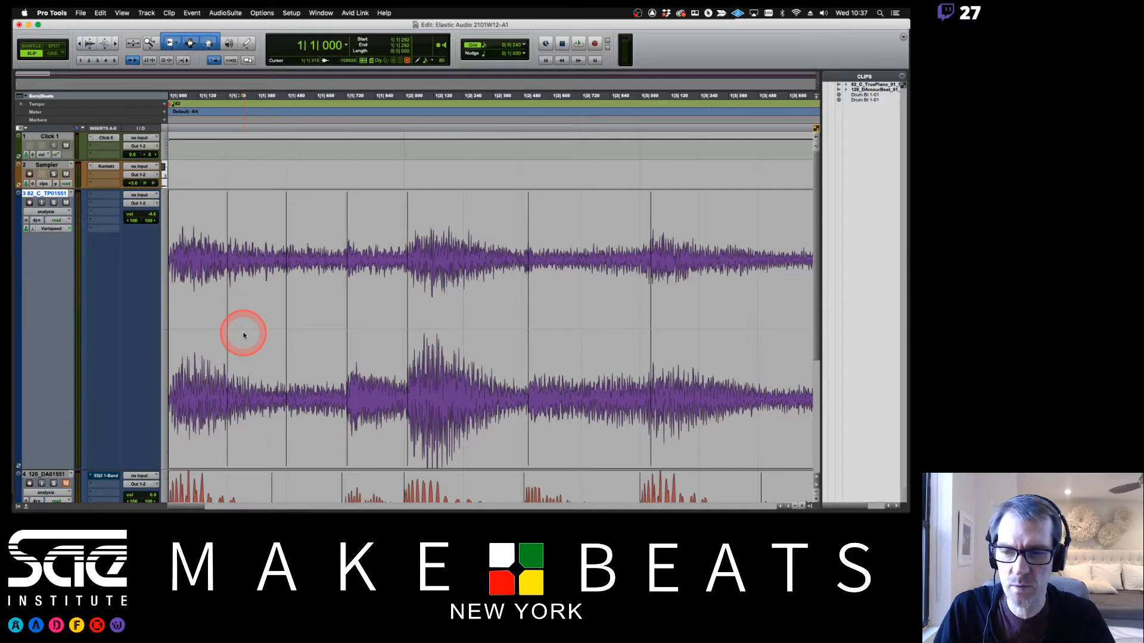
key("space")
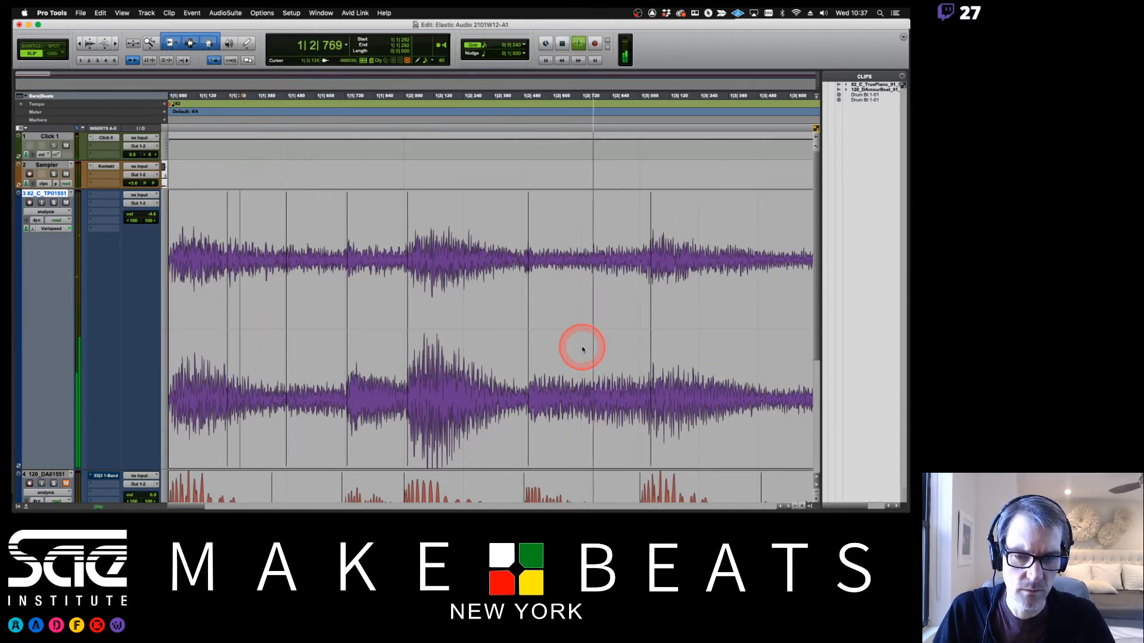
key("space")
left_click_drag(528, 398, 523, 396)
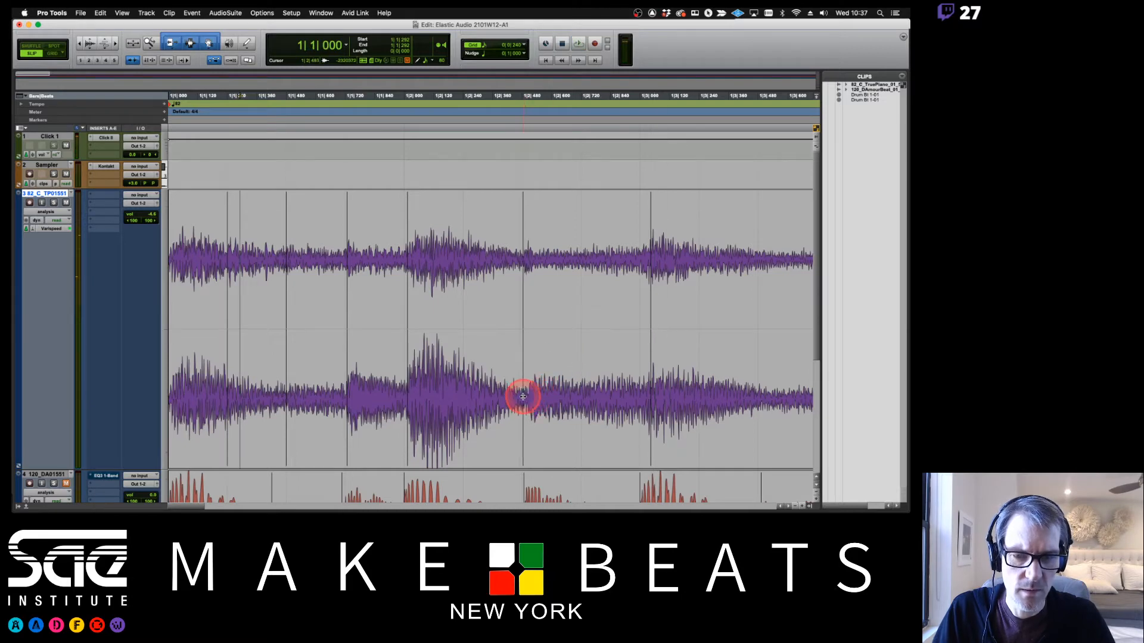
key("space")
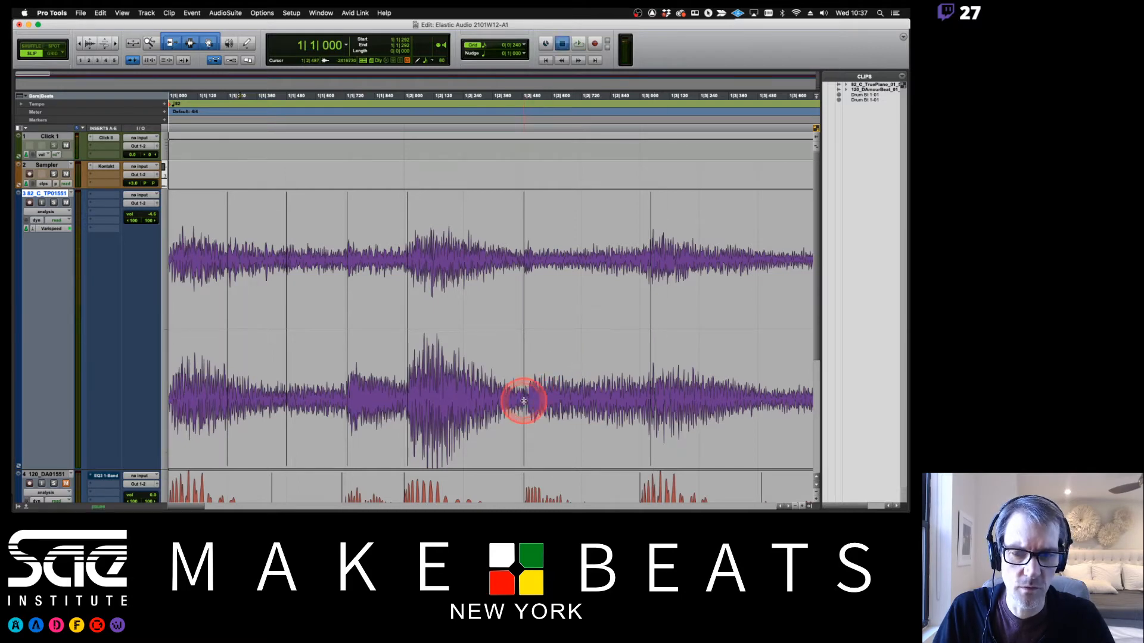
key("space")
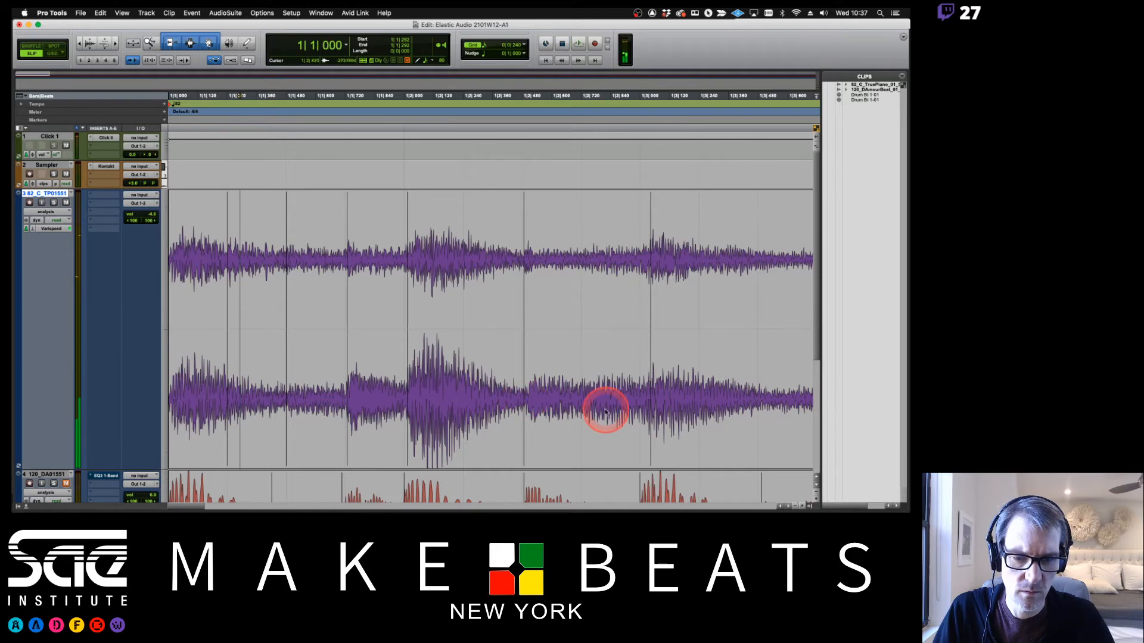
Add a transient marker at about 1|2|720 on the piano clip and listen through the passage up to bar 3
left_click(581, 438)
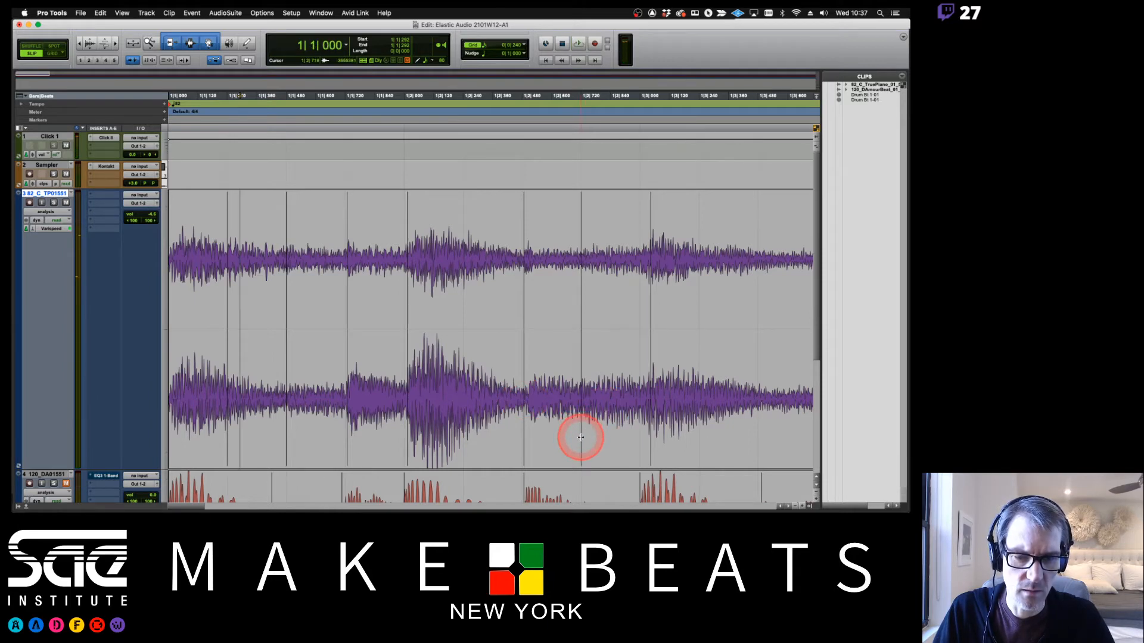
scroll(581, 427, "right", 5)
key("space")
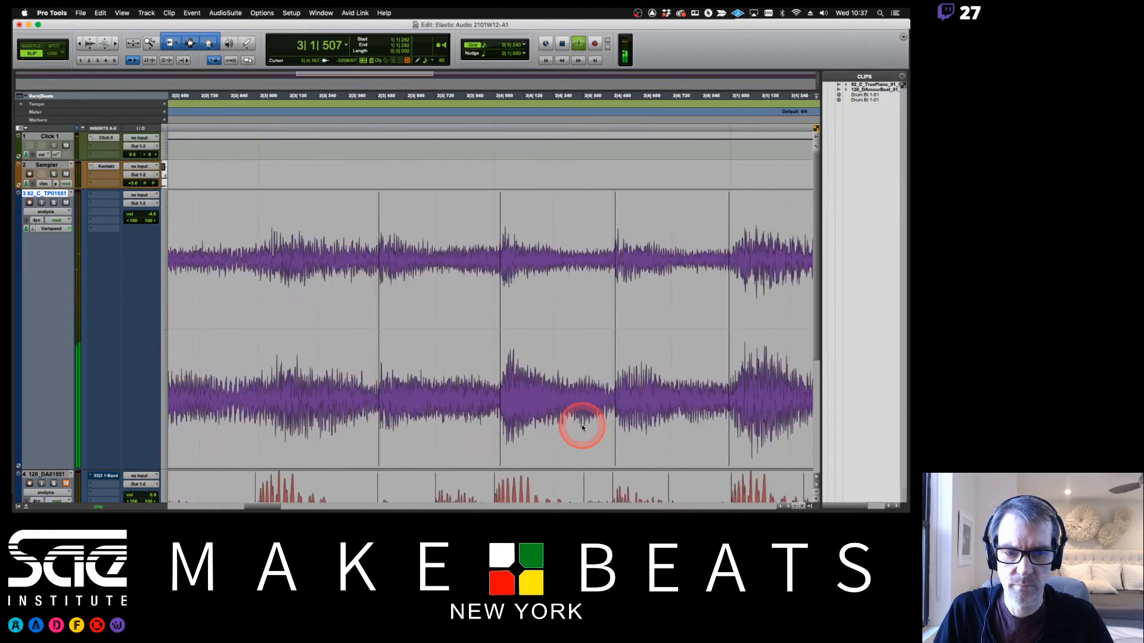
key("space")
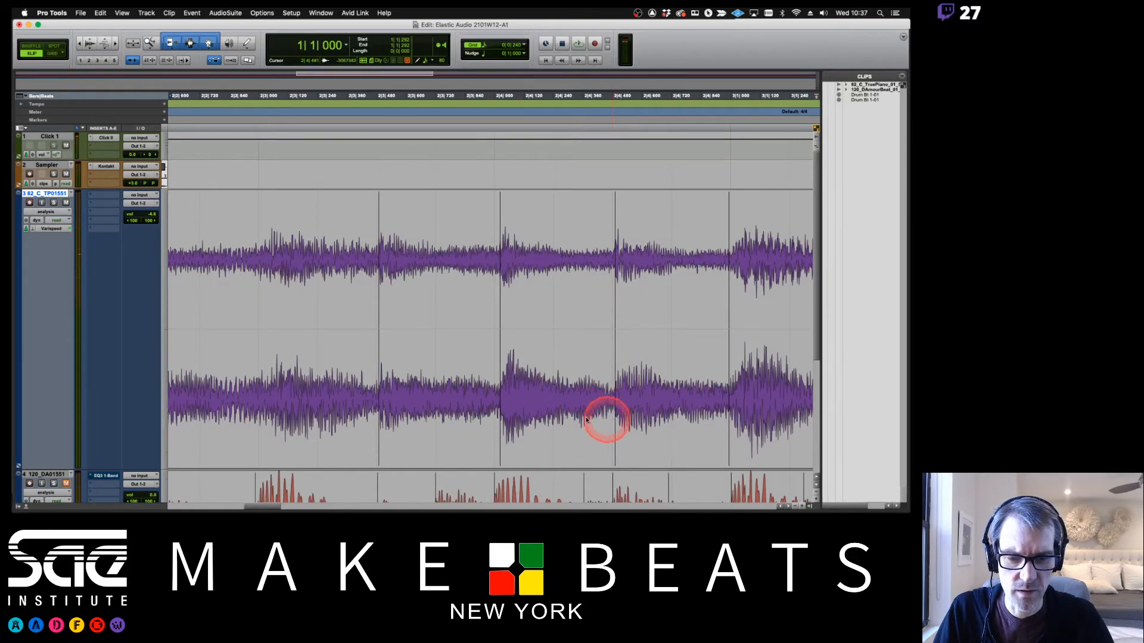
Add transient markers at about 2|1|240, 2|1|480, 2|2|720 and 2|3|000 on the piano clip, replaying to locate the missed notes
scroll(456, 402, "left", 10)
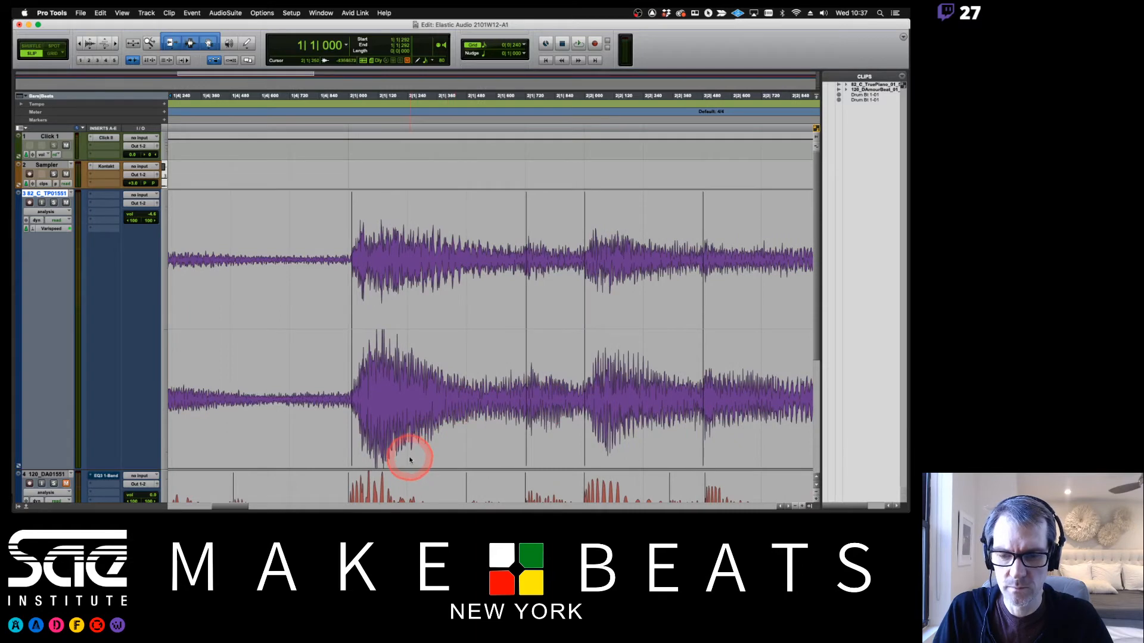
left_click(465, 457)
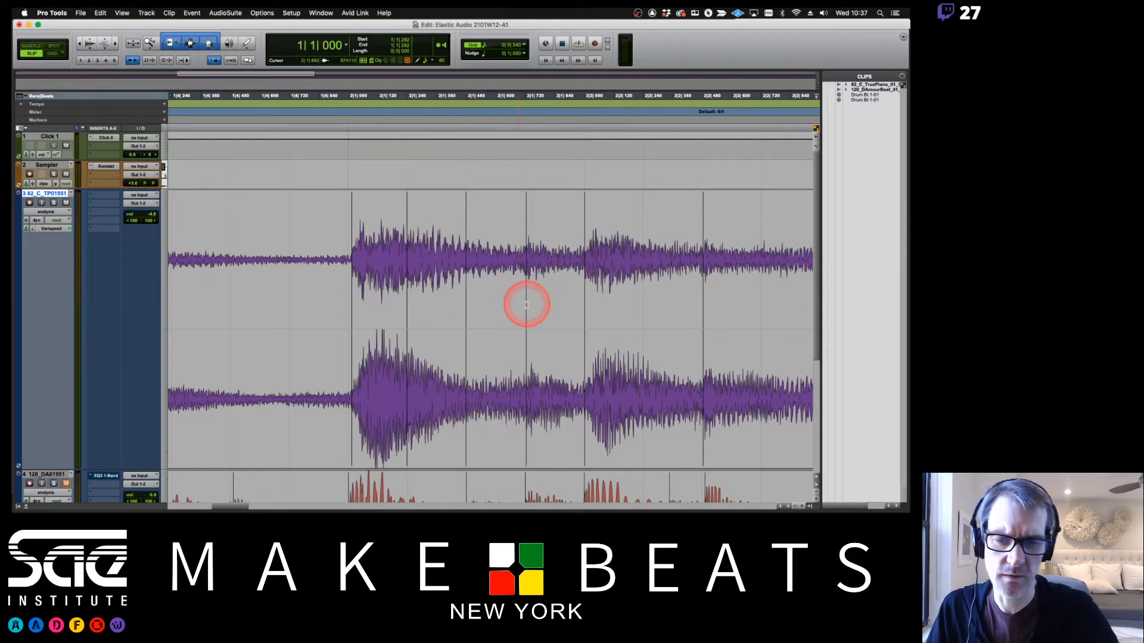
key("space")
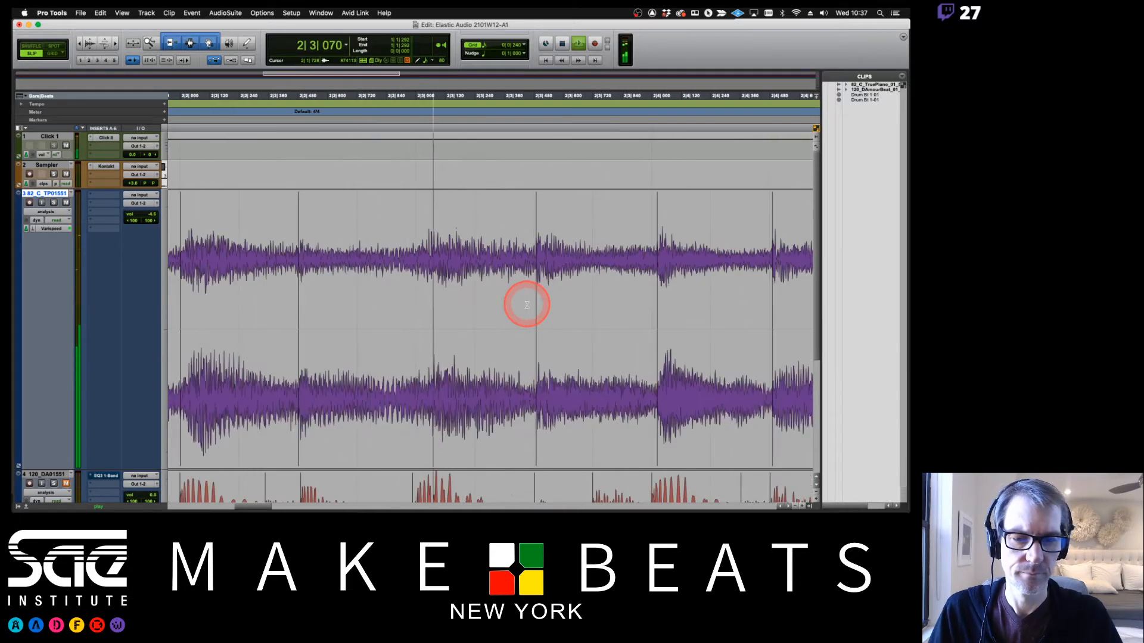
key("space")
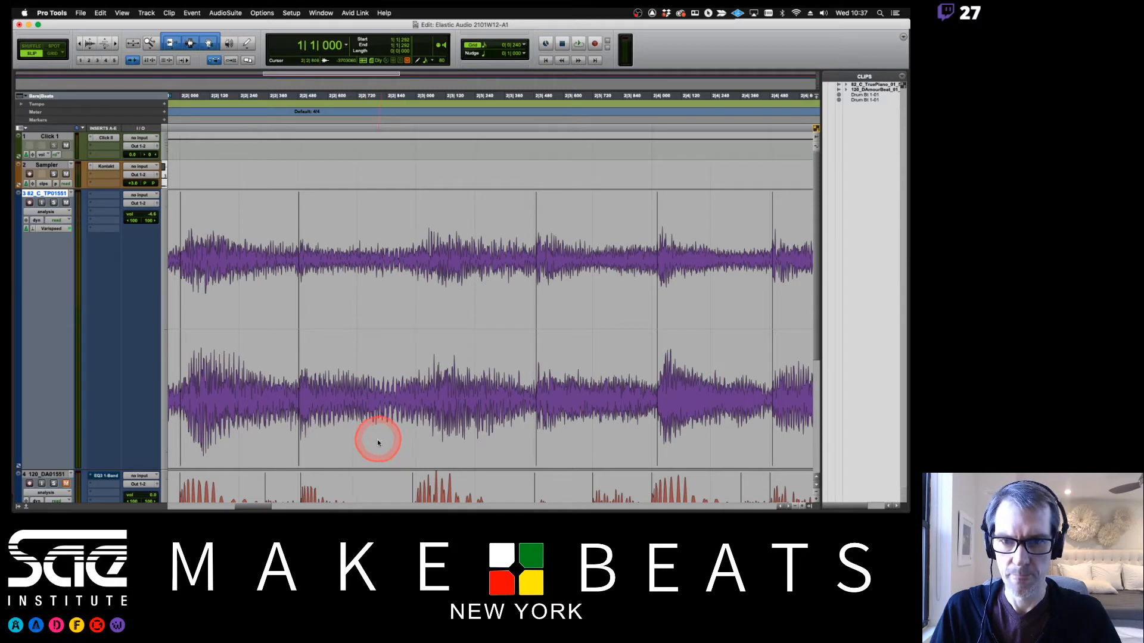
left_click(357, 457)
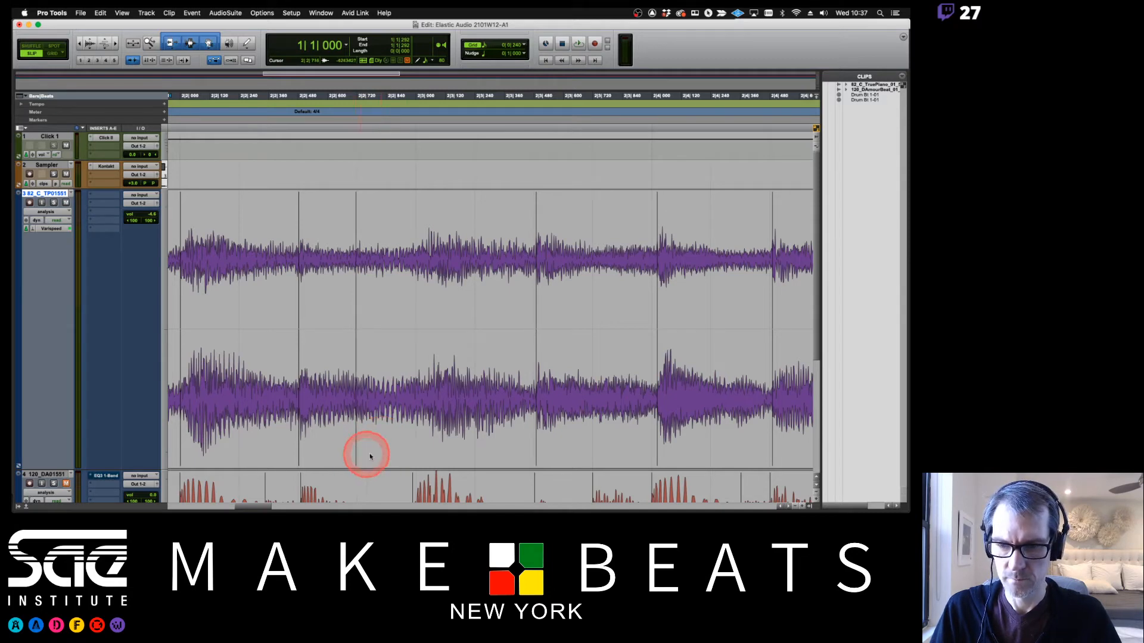
left_click(416, 459)
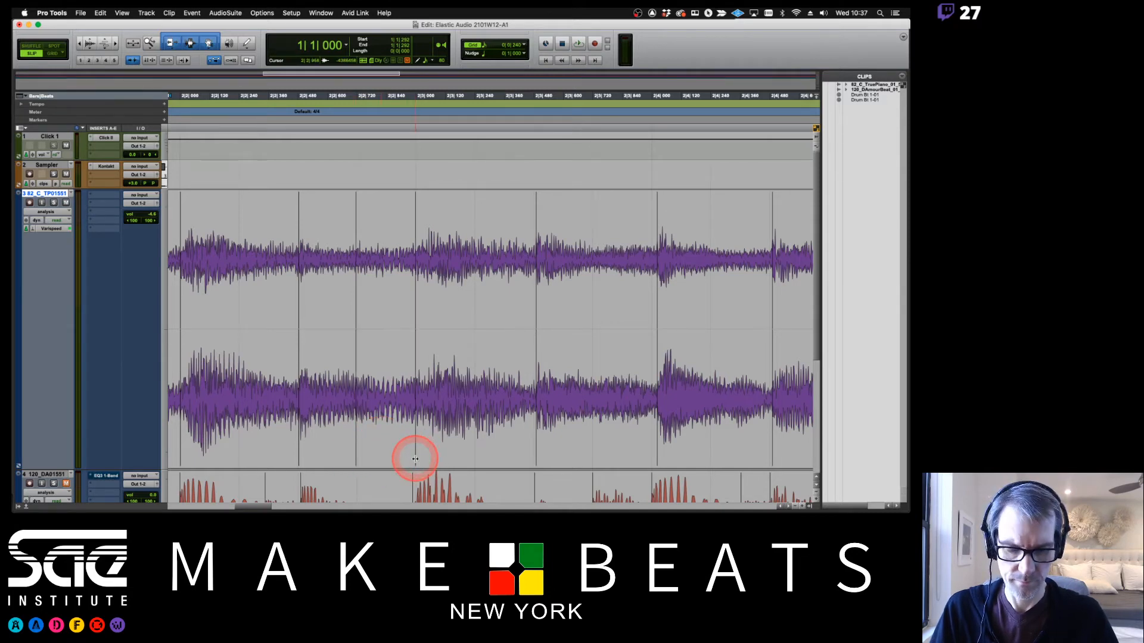
Play through the piano clip, then delete the stray second transient marker just after 3|2|000
key("r")
key("r")
key("r")
key("space")
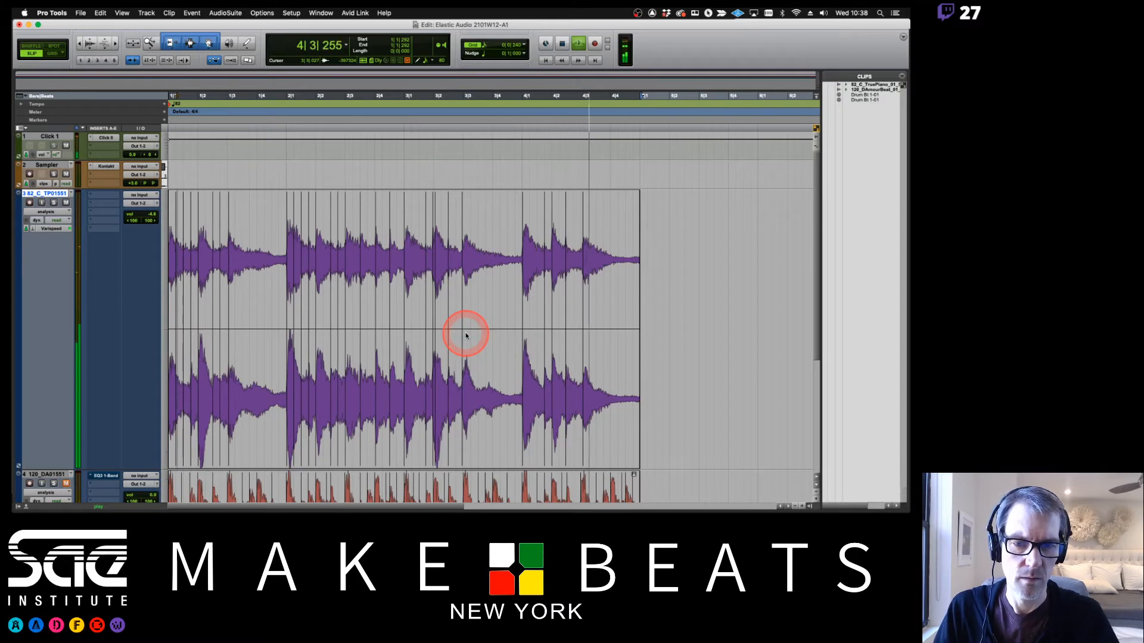
key("space")
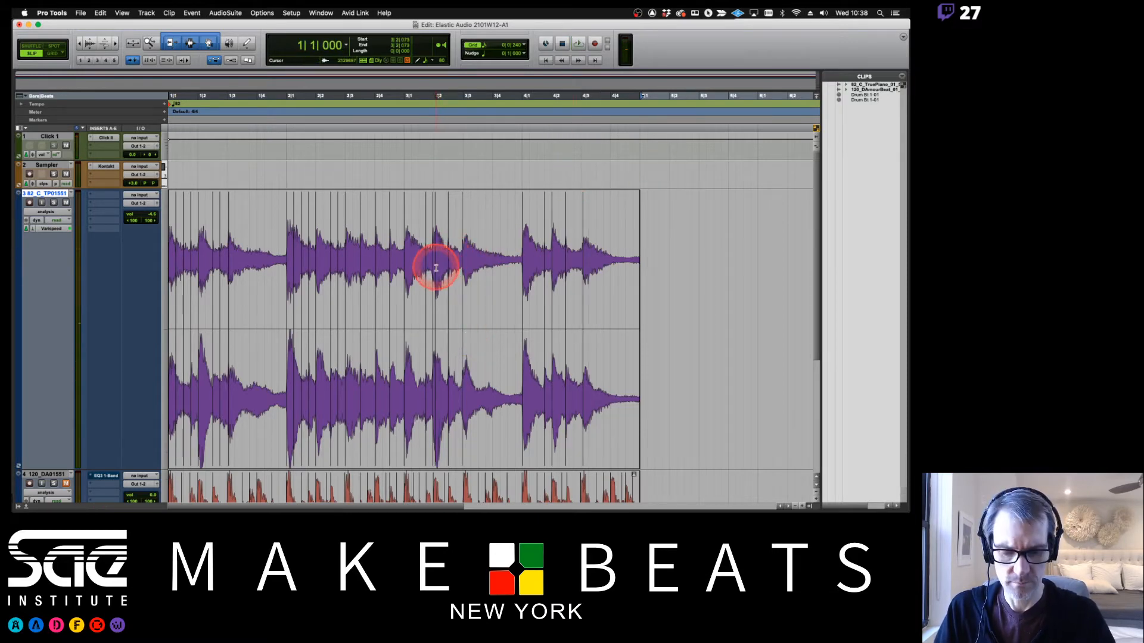
scroll(436, 268, "up", 5)
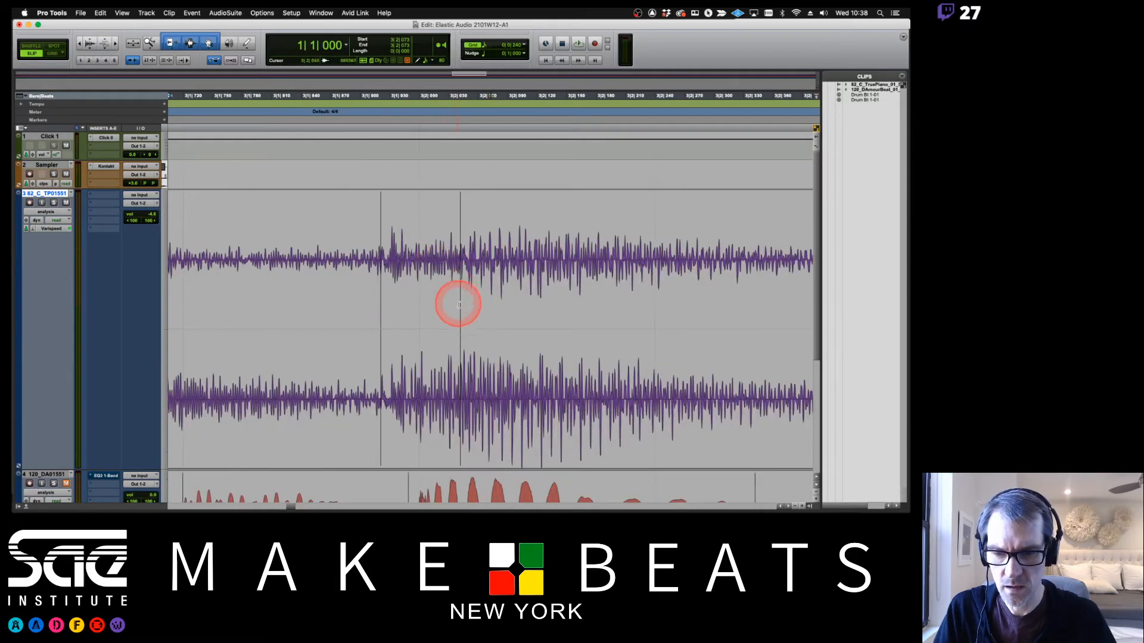
left_click(459, 428, "alt")
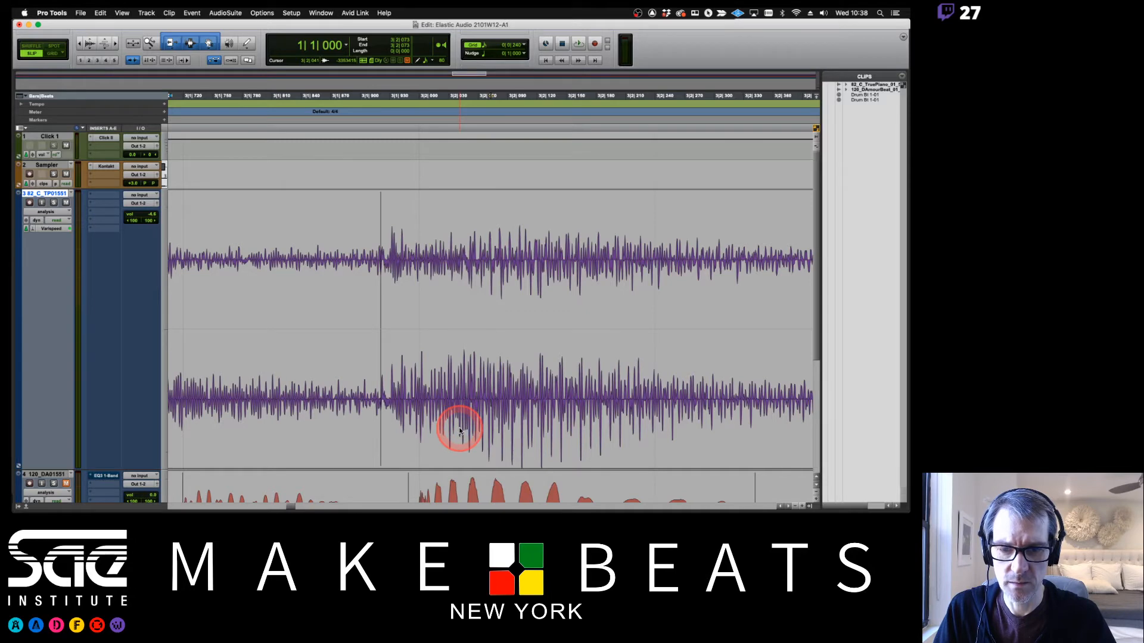
Play the piano clip from bar 1 and from bar 3, and add transient markers at about 3|1|240 and 3|1|480
scroll(472, 271, "right", 5)
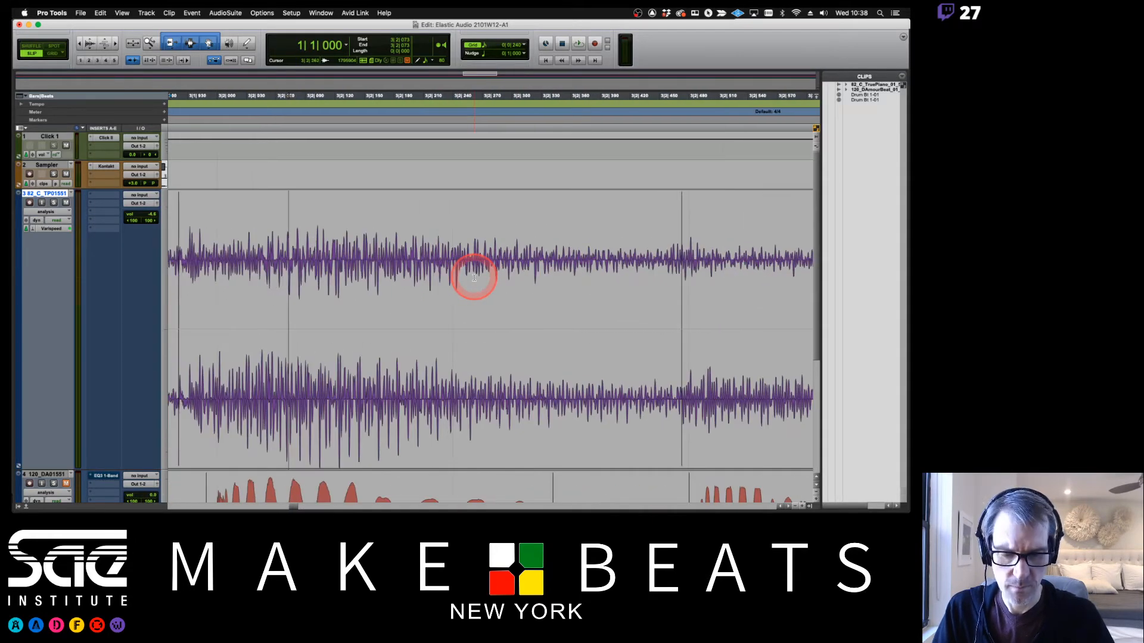
key("r")
key("r")
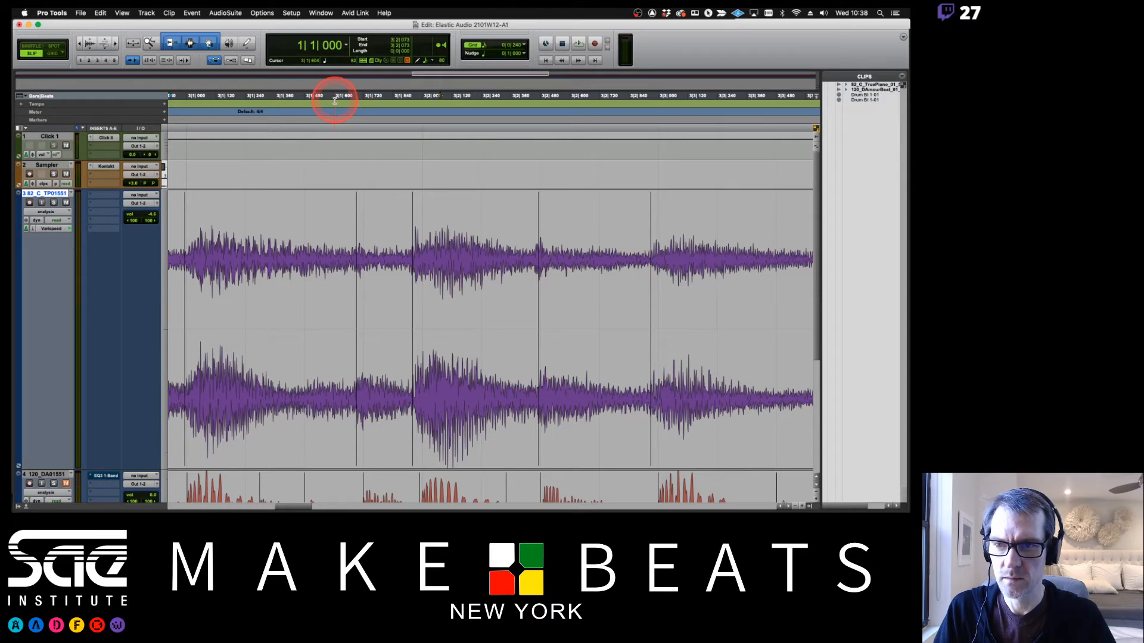
key("space")
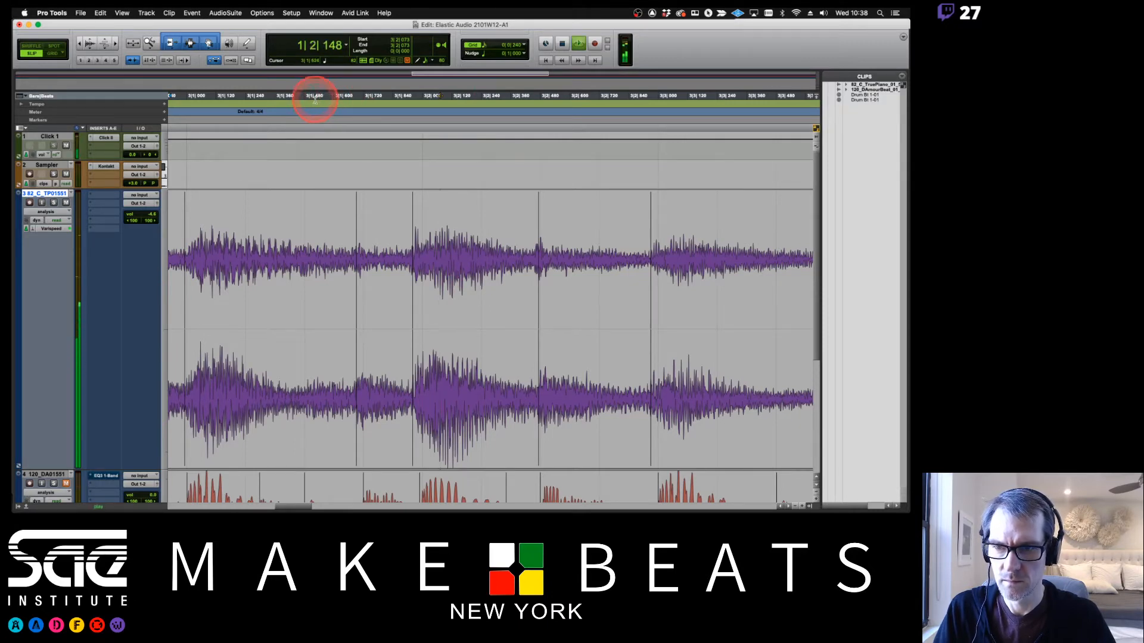
key("space")
key("space")
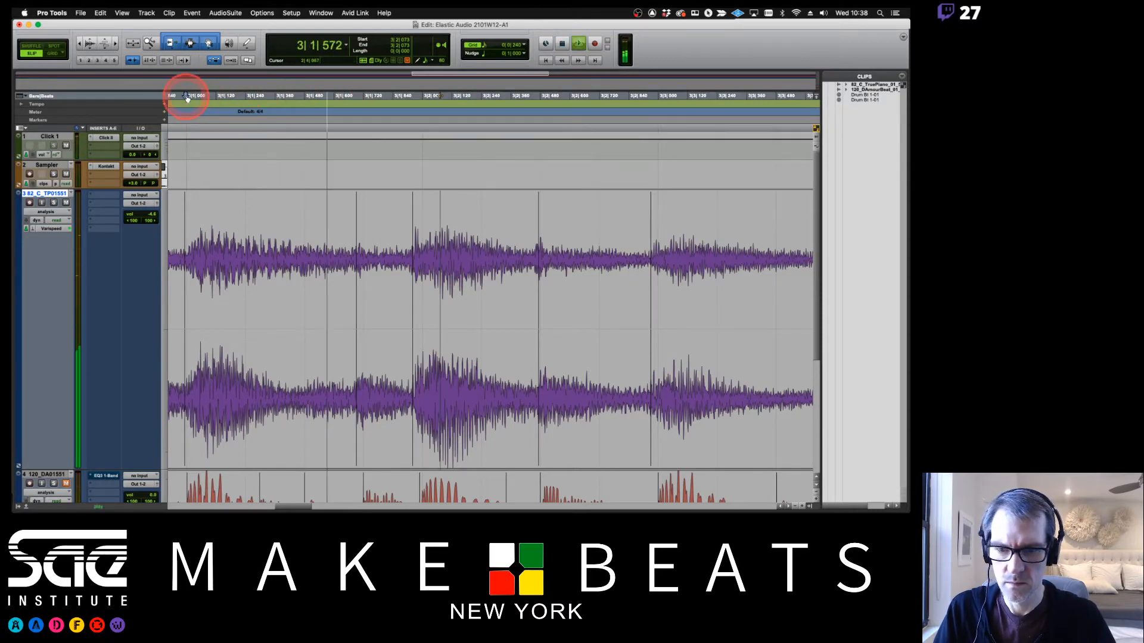
double_click(244, 458)
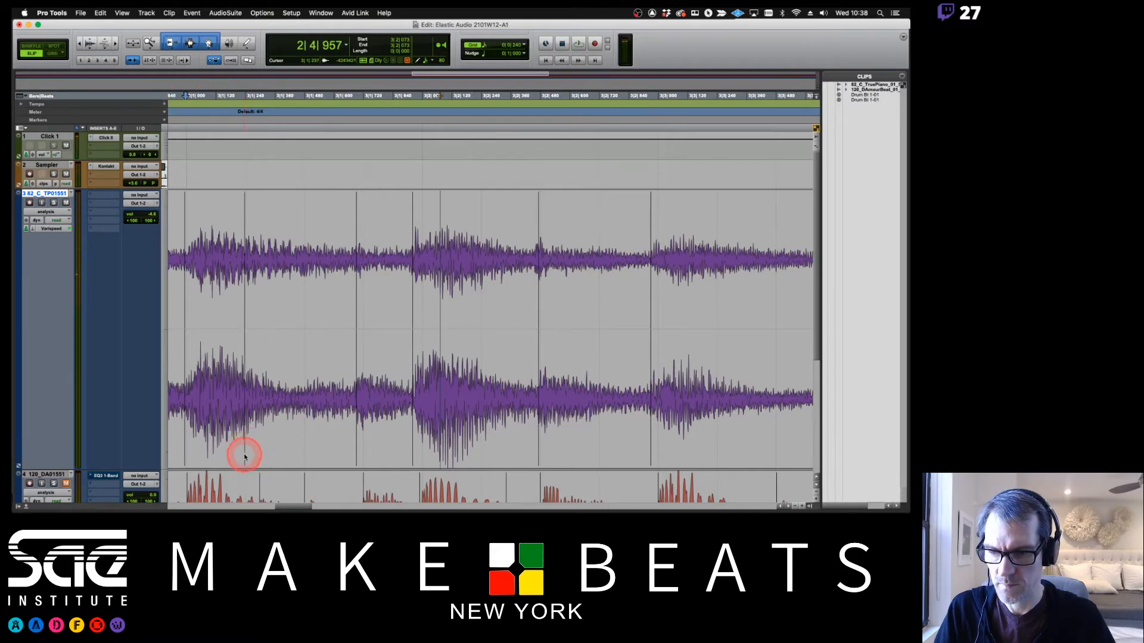
double_click(305, 456)
Listen to bar 3 and move the piano clip's transient marker near 3|2|480 slightly earlier
key("space")
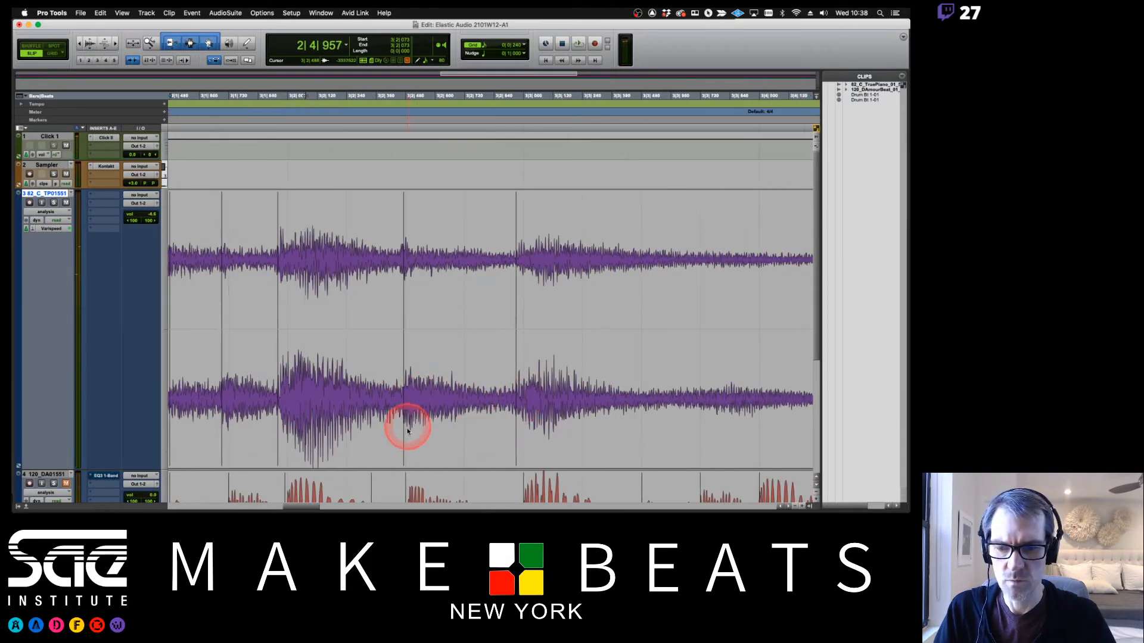
key("space")
double_click(402, 438)
left_click_drag(400, 437, 399, 438)
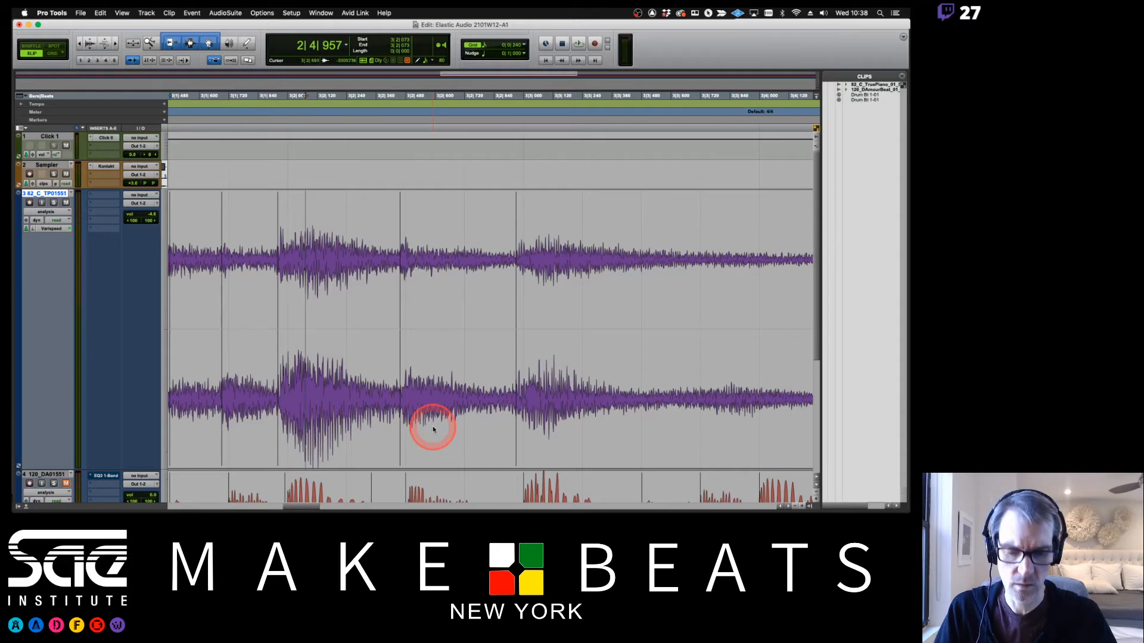
Examine up close how the piano clip's markers around 3|2|000 and 3|3|000 line up with the note attacks
key("t")
key("t")
key("t")
scroll(434, 426, "right", 15)
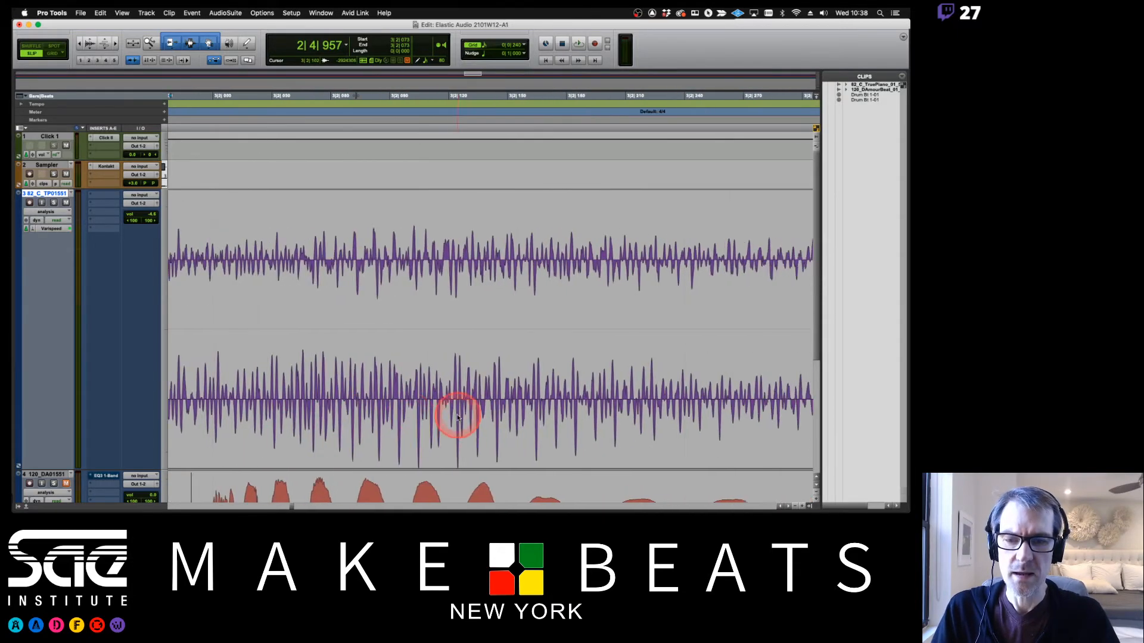
scroll(457, 416, "left", 3)
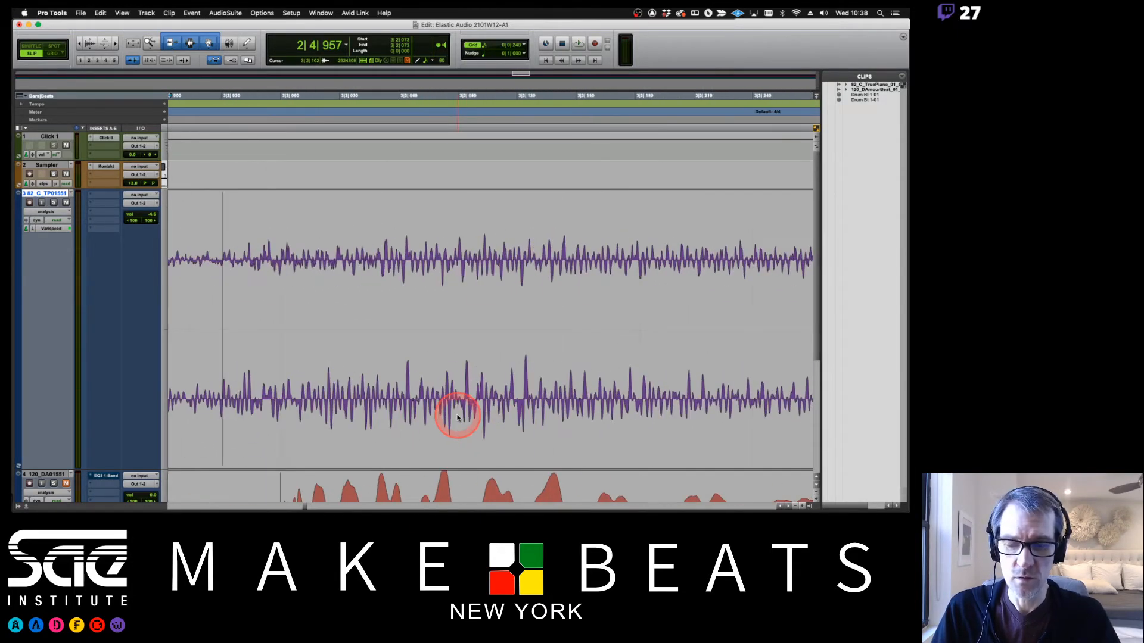
key("r")
key("r")
key("r")
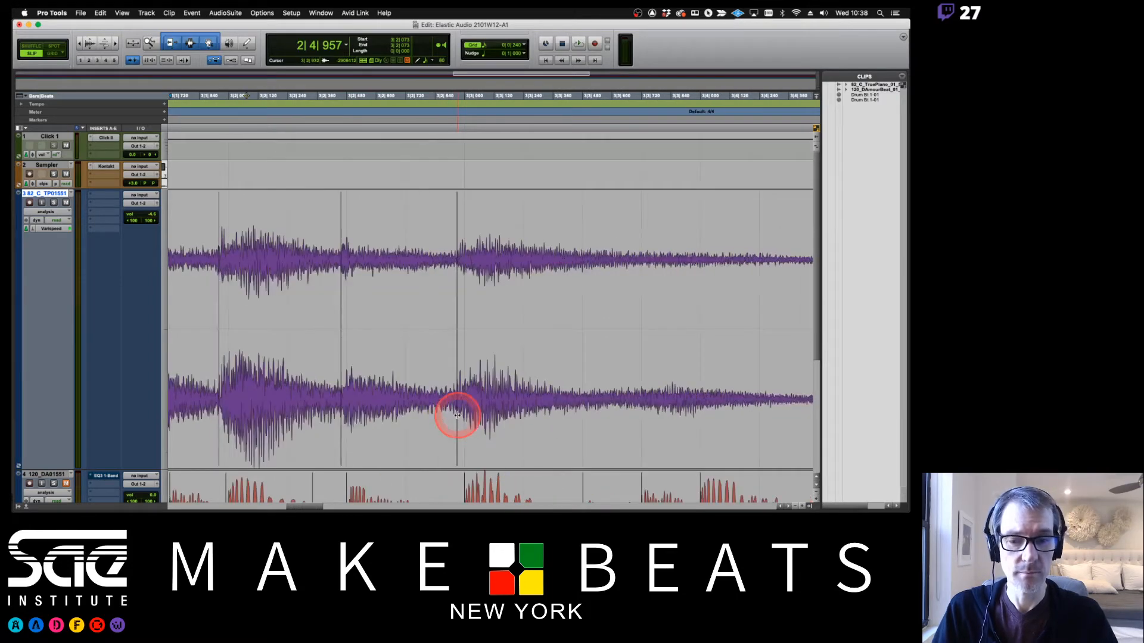
key("r")
key("r")
key("r")
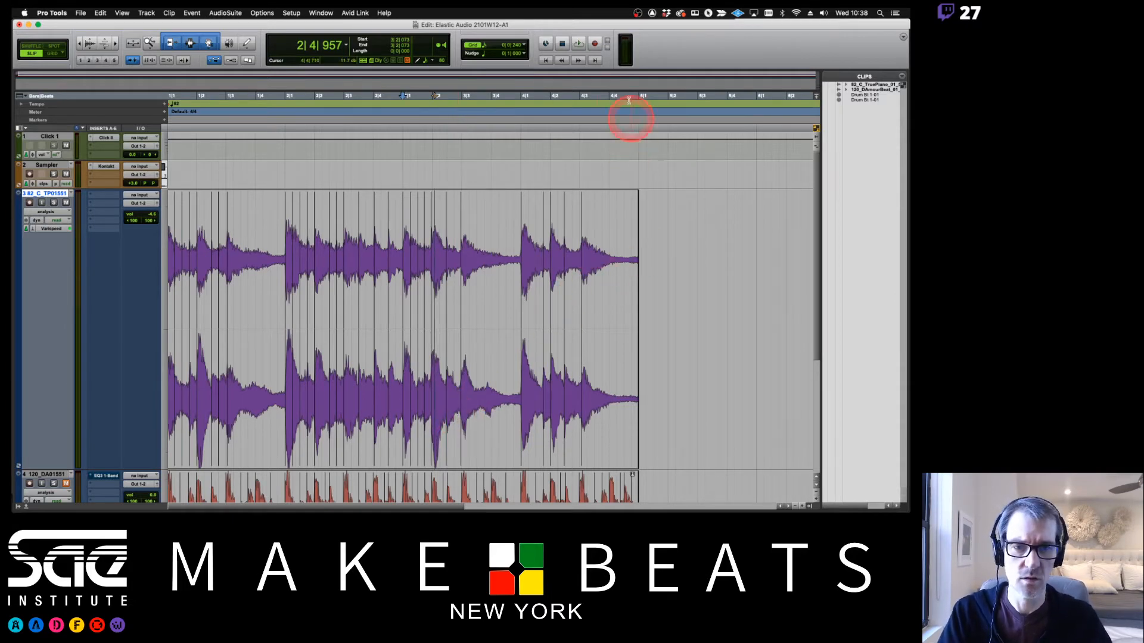
Loop playback over the four-bar piano clip and add transient markers at about 4|1|240 and 4|1|480
left_click_drag(633, 94, 139, 91)
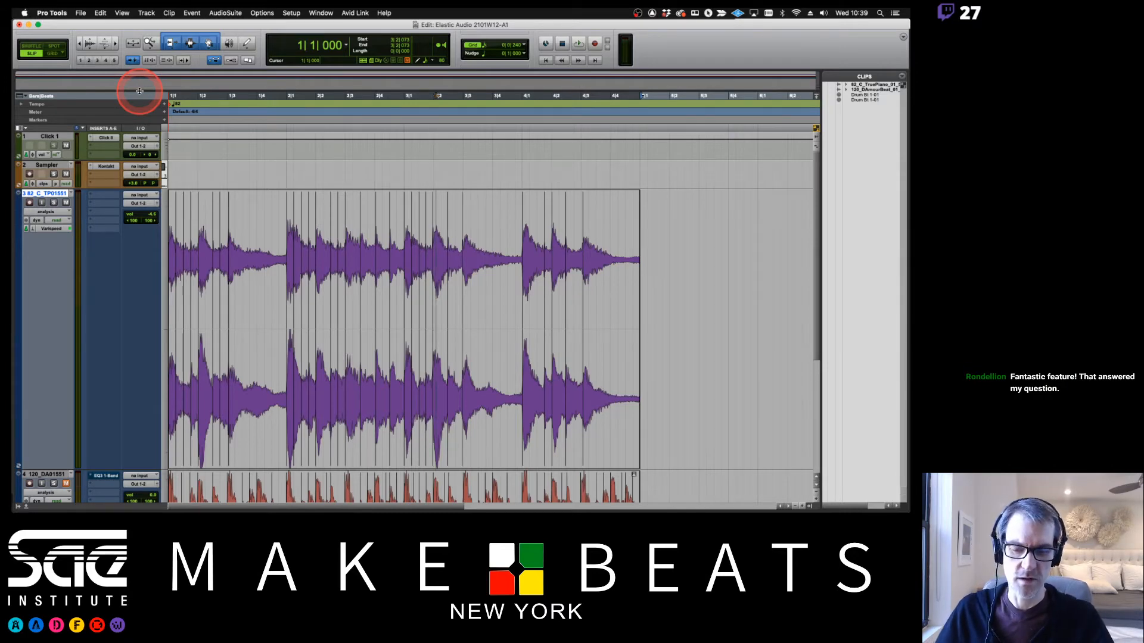
key("space")
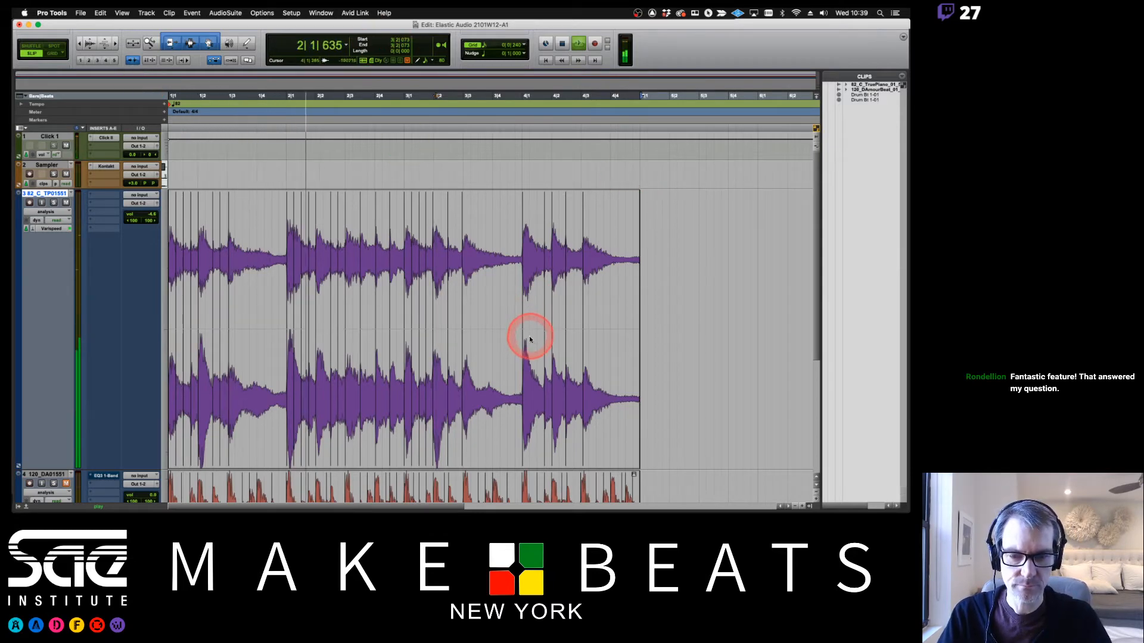
left_click(530, 287)
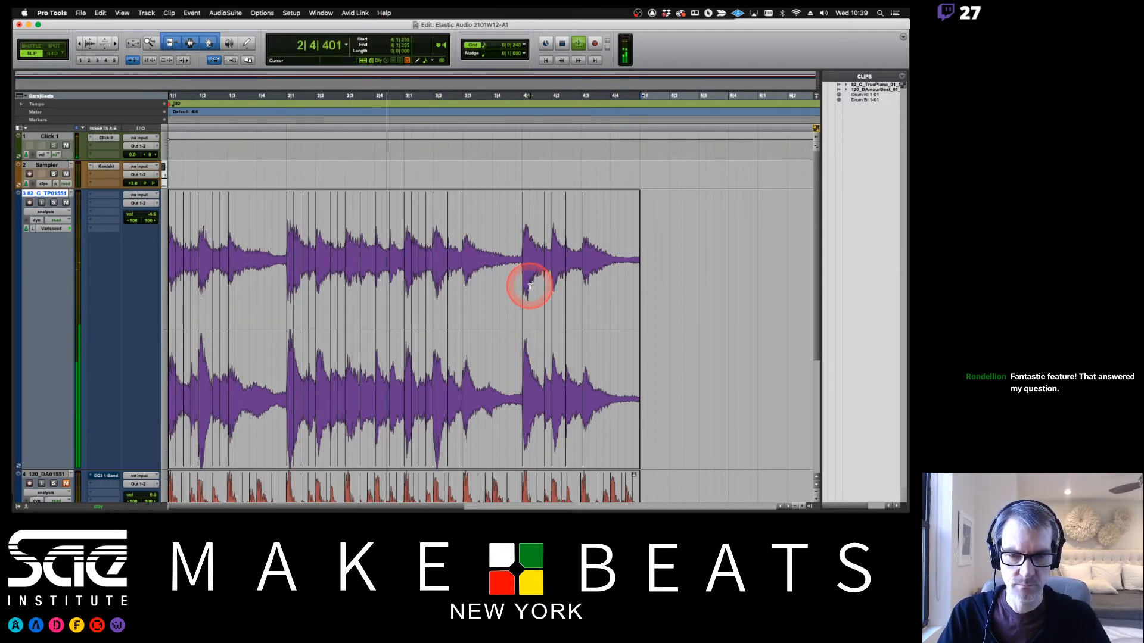
key("t")
key("t")
key("t")
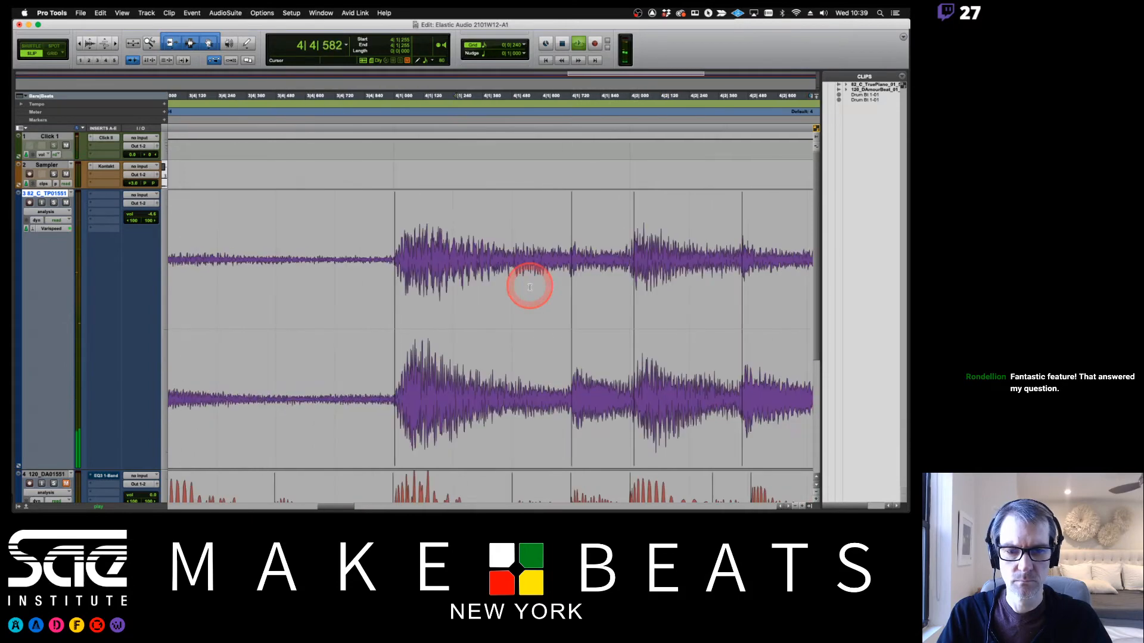
double_click(454, 459)
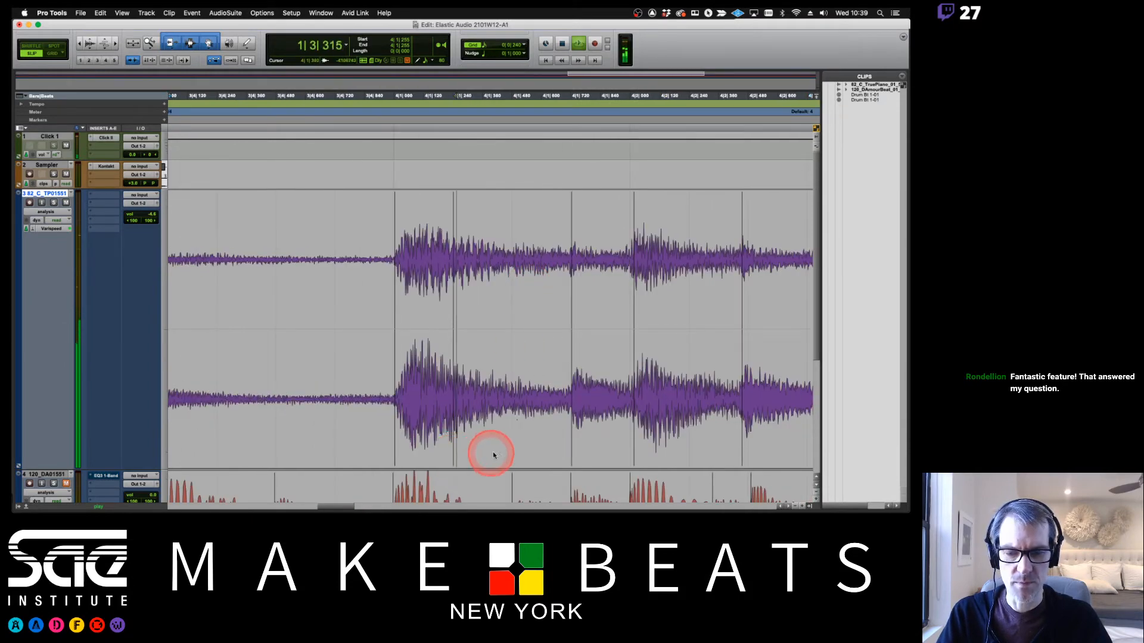
double_click(511, 454)
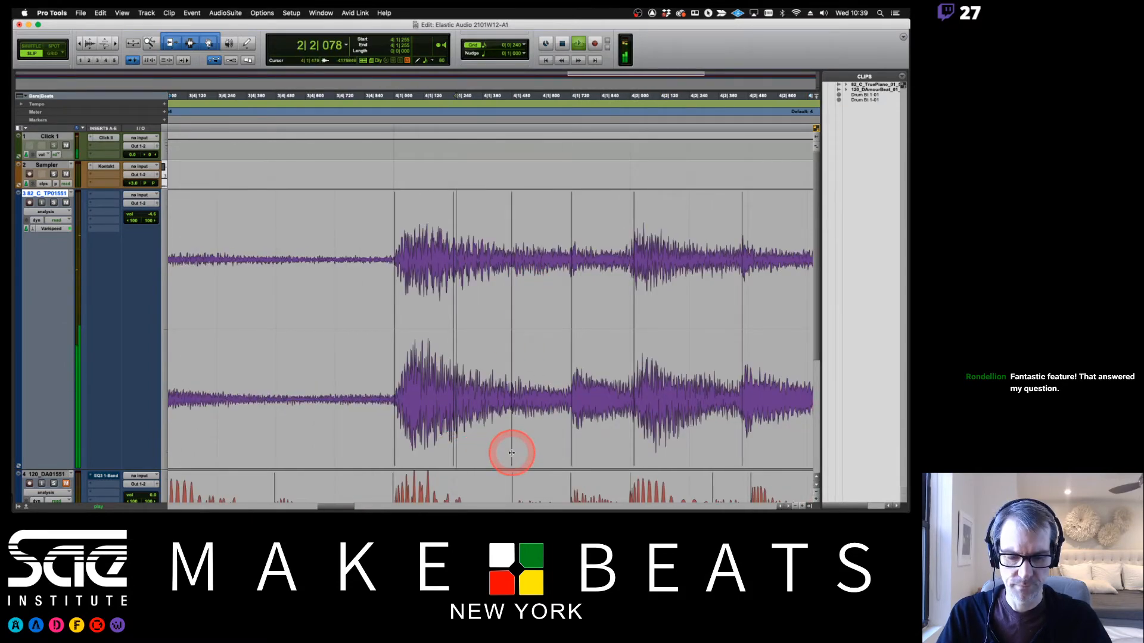
Listen through the whole piano clip while reviewing its transient markers, and stop playback
key("r")
key("r")
key("r")
key("r")
key("r")
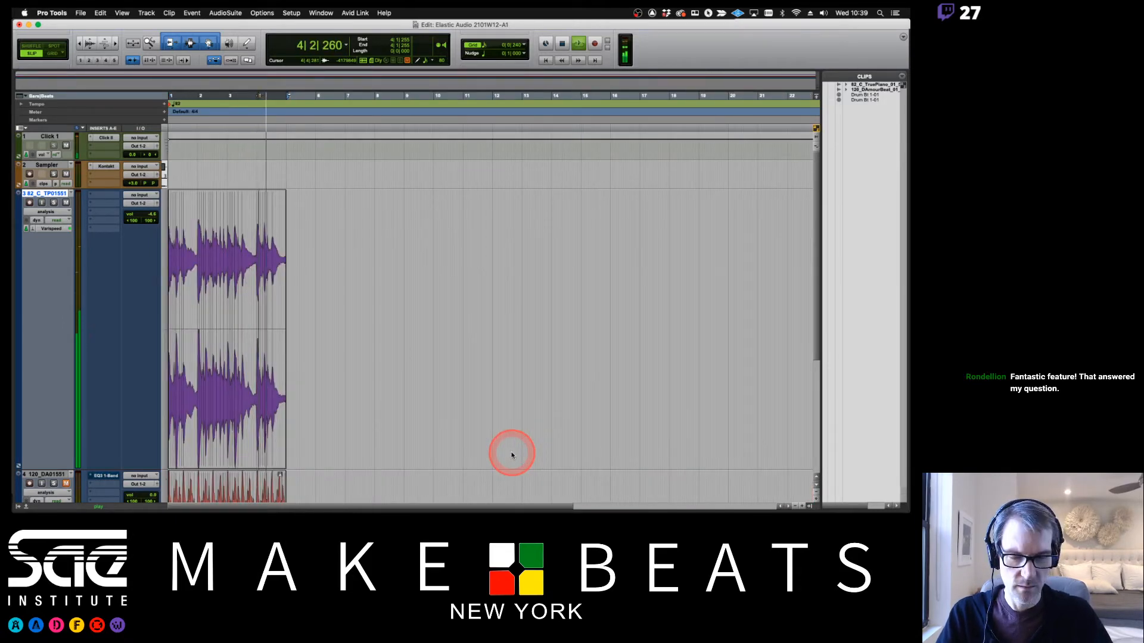
key("t")
key("t")
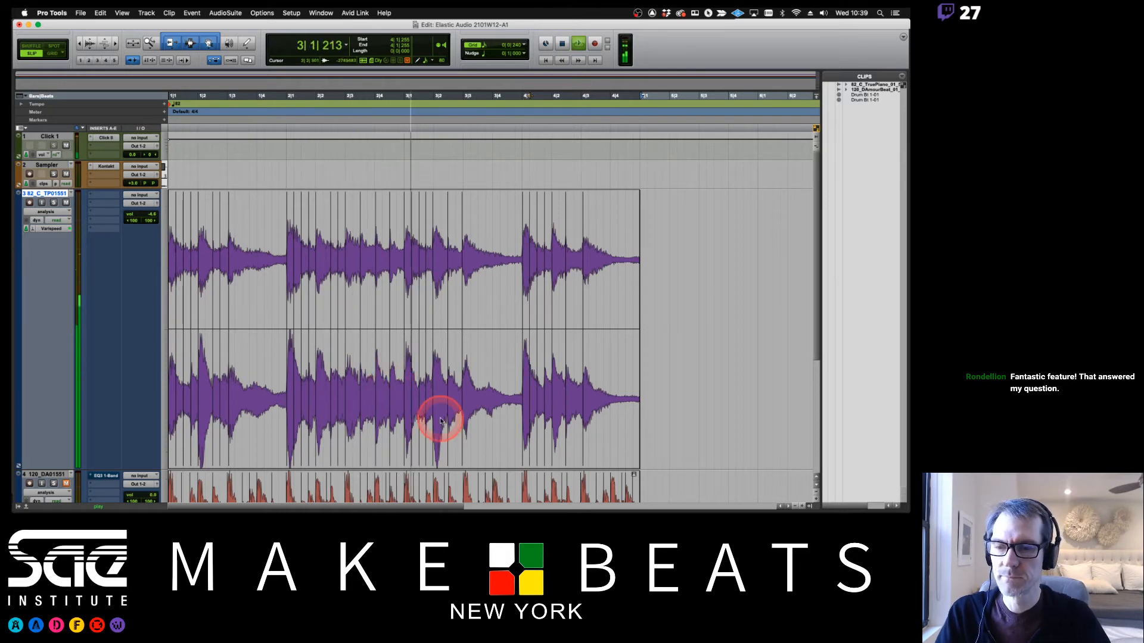
key("space")
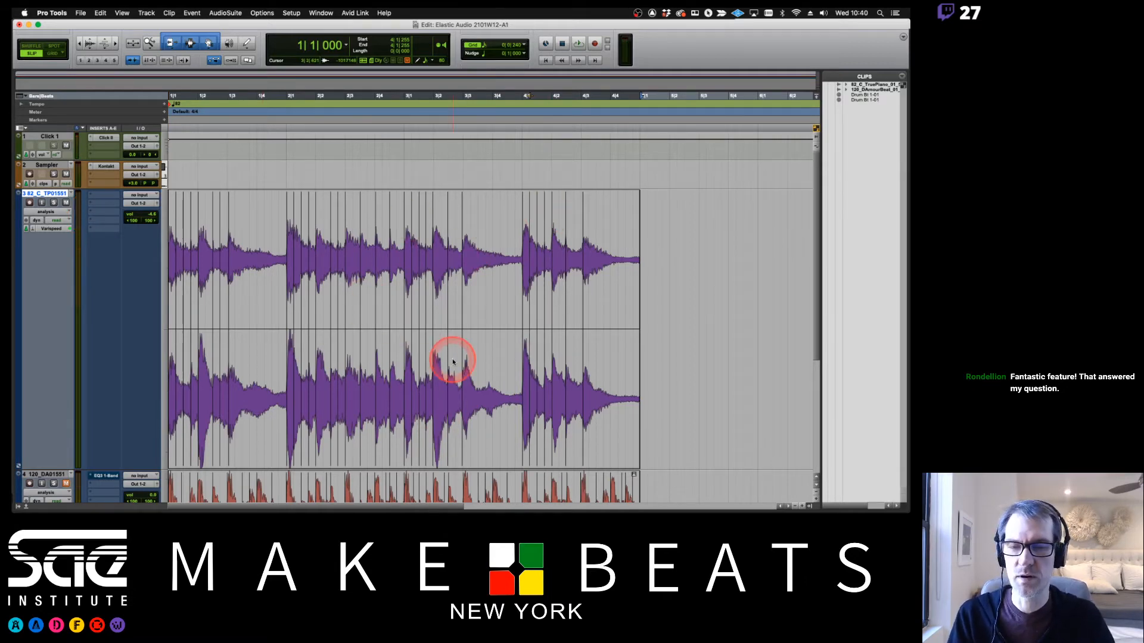
Switch the piano track to warp view and show its events closely from bar 1
left_click(61, 214)
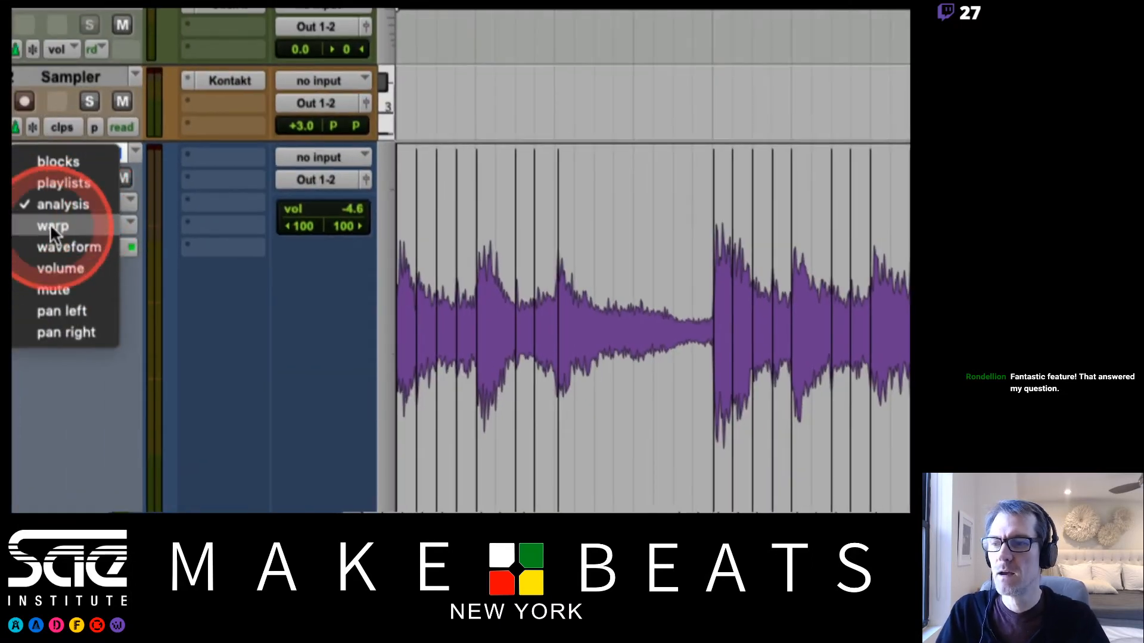
left_click(88, 225)
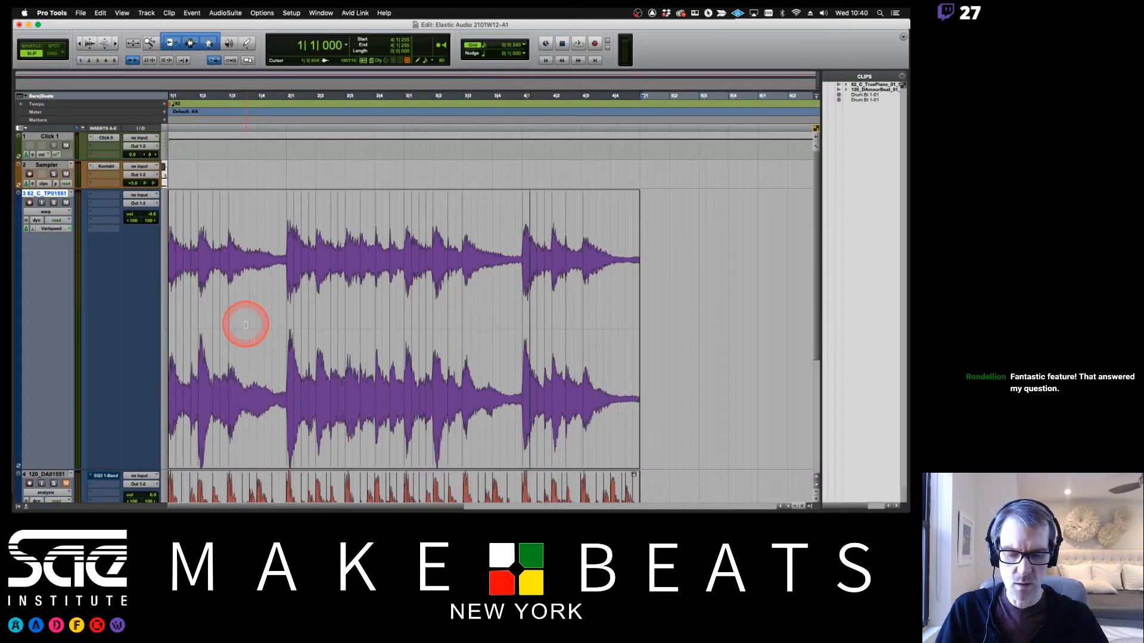
key("t")
key("t")
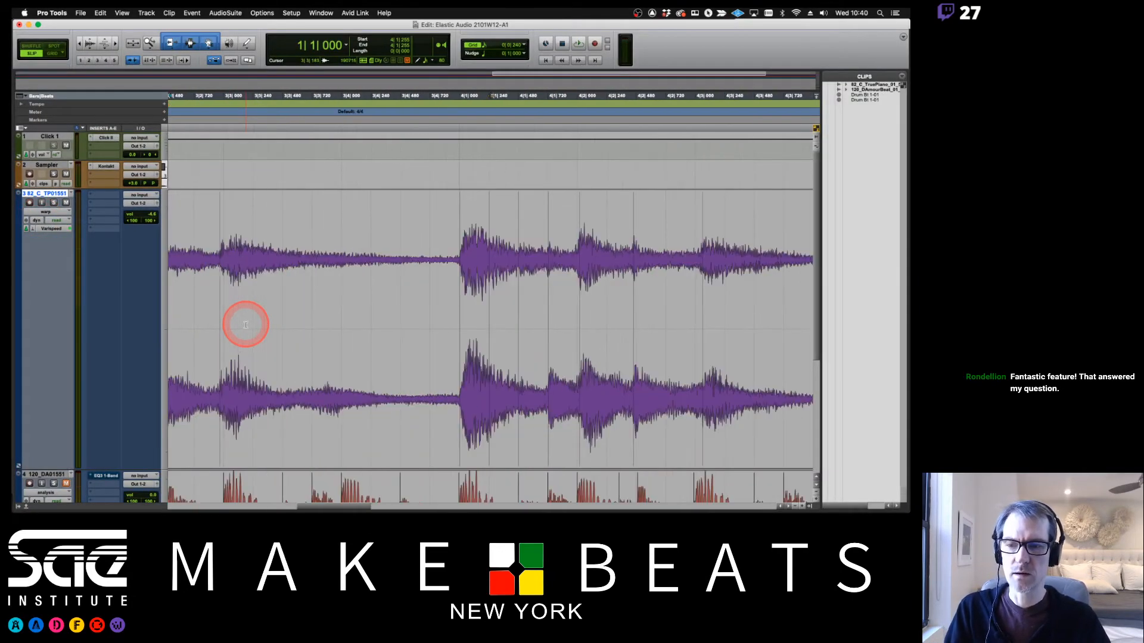
scroll(268, 320, "left", 15)
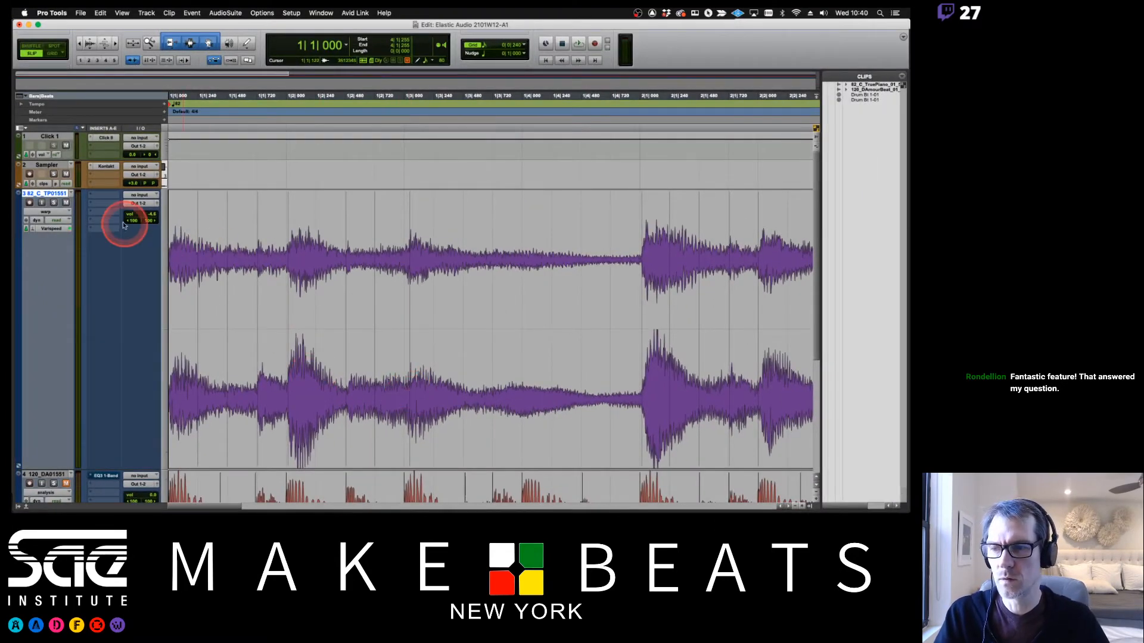
Compare the piano track's event markers in analysis view with warp view, returning to warp
left_click(62, 213)
left_click(44, 204)
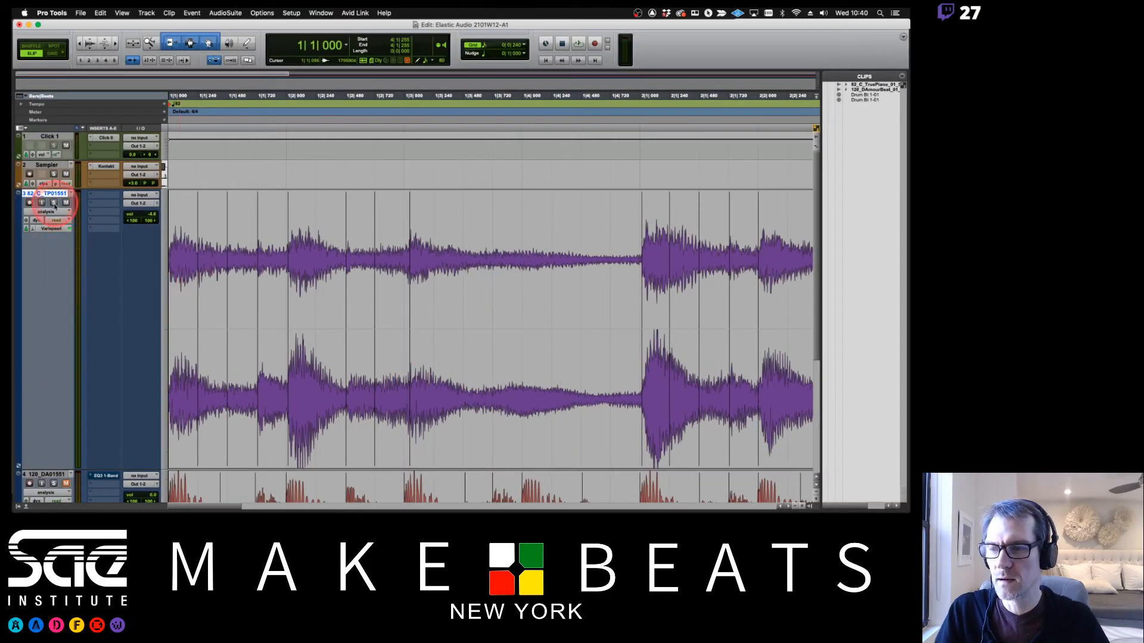
left_click(54, 215)
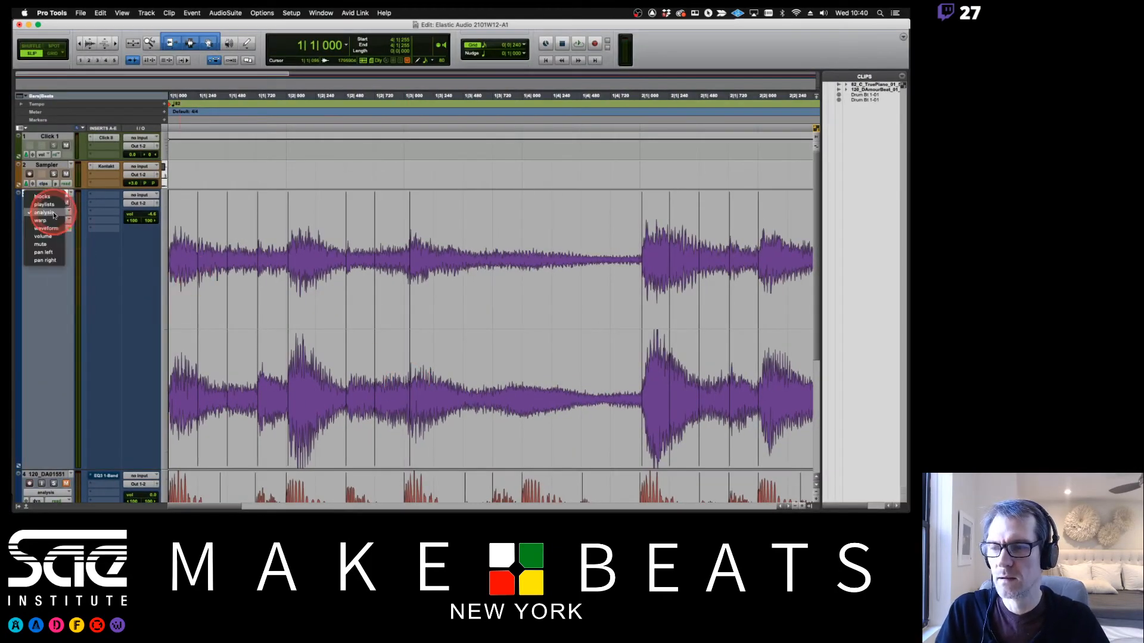
left_click(41, 221)
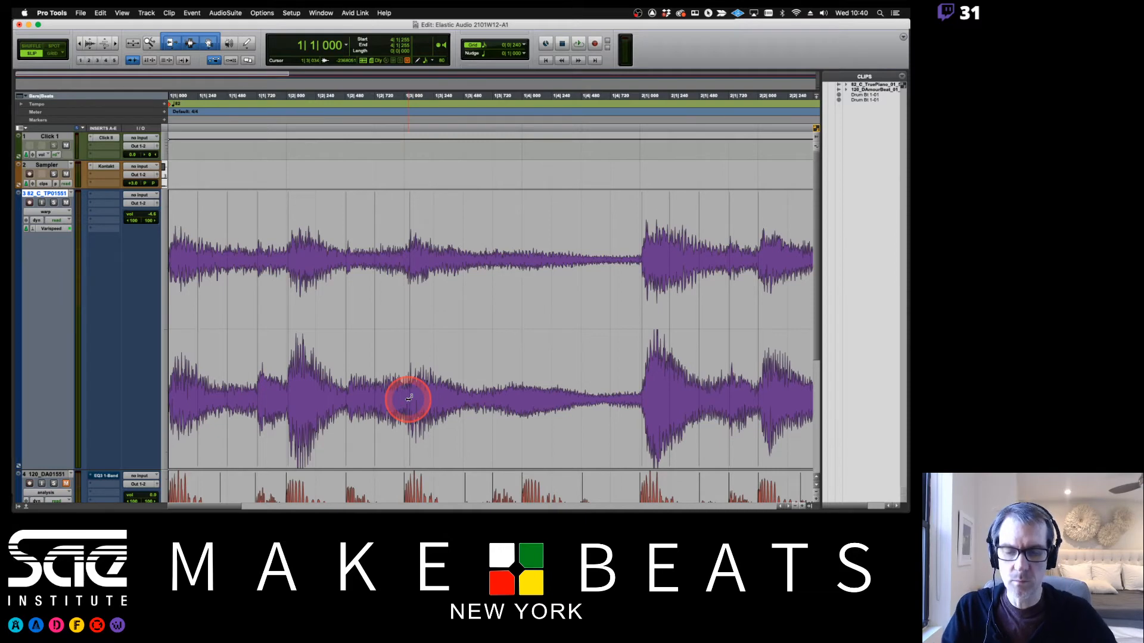
Warp the piano note at 1|3|000 slightly later, relative to the warp markers at about 1|2|720 and 2|1|000
key("r")
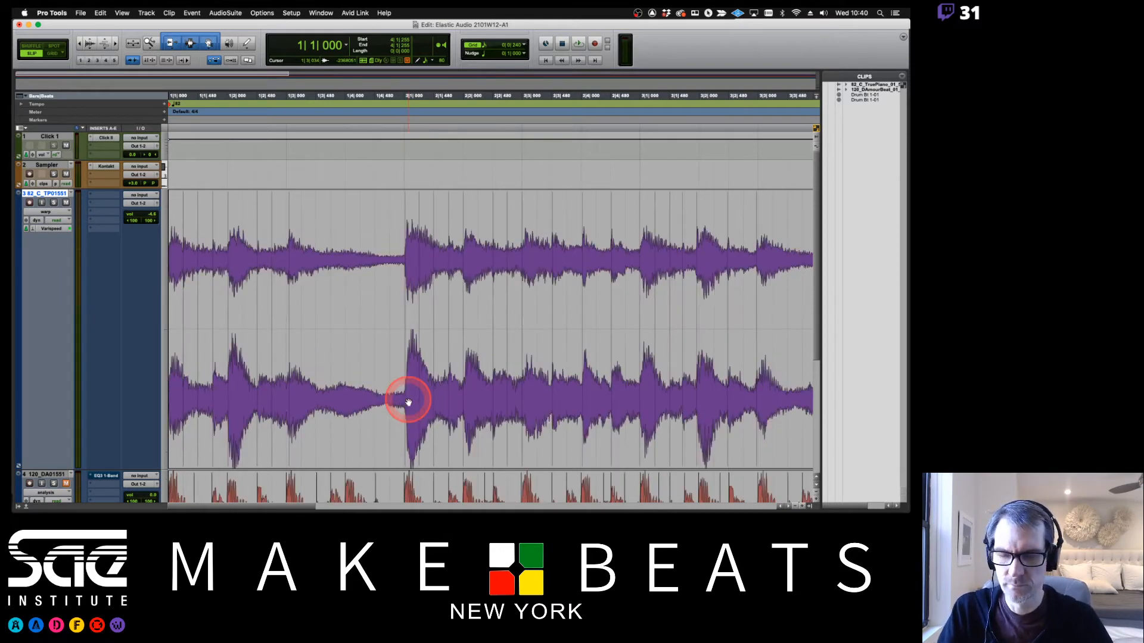
key("super+z")
key("super+shift+z")
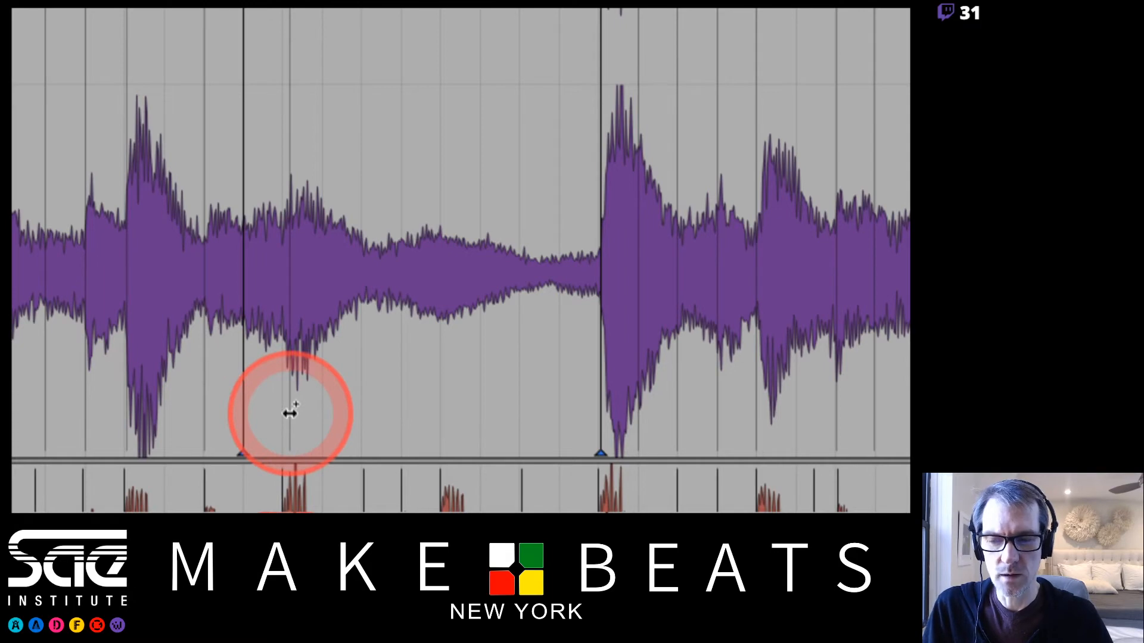
left_click_drag(290, 412, 303, 411)
mouse_move(327, 408)
left_mouse_down()
mouse_move(286, 406)
mouse_move(344, 414)
mouse_move(285, 416)
mouse_move(333, 422)
mouse_move(288, 421)
mouse_move(323, 416)
left_mouse_up()
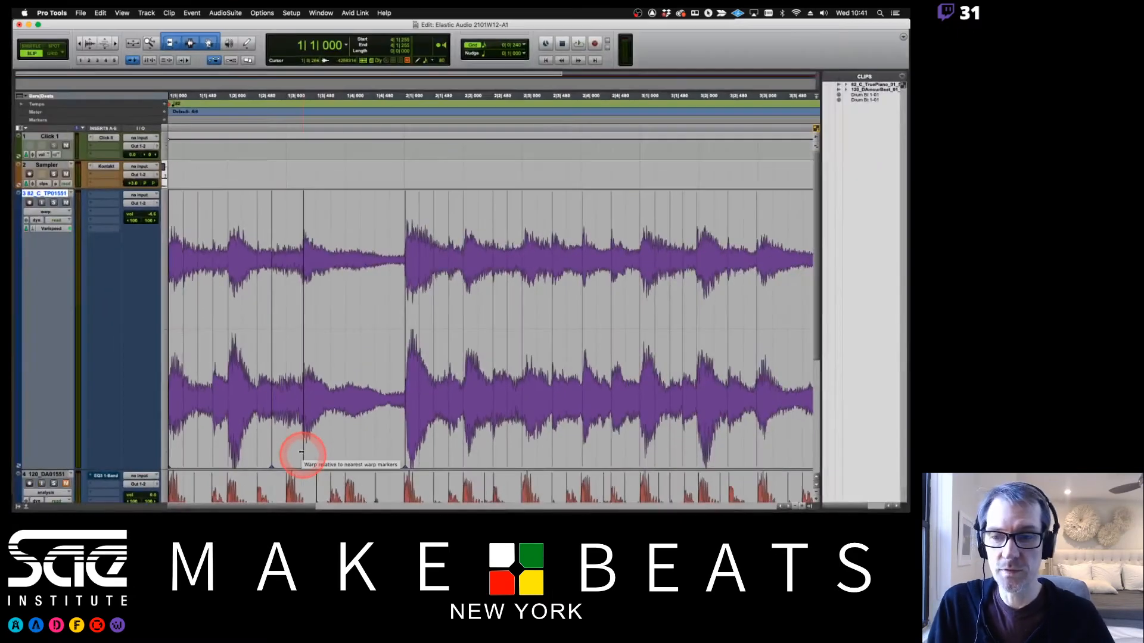
key("r")
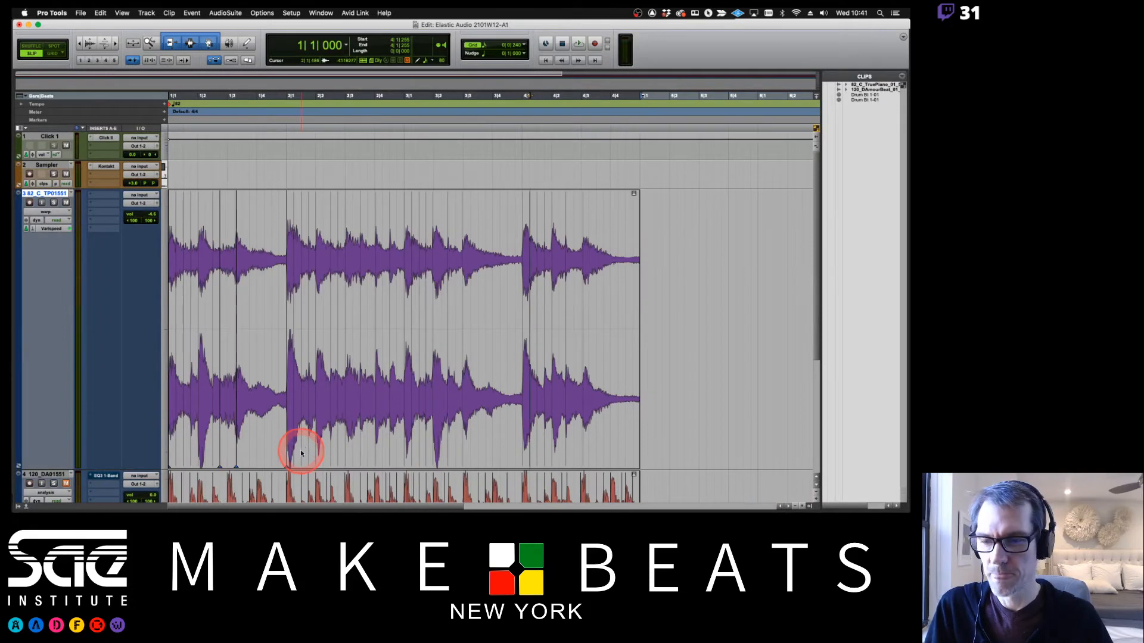
Warp the piano note just after 1|3 later to about 1|3|480, and listen to the change from the start
left_click(234, 438)
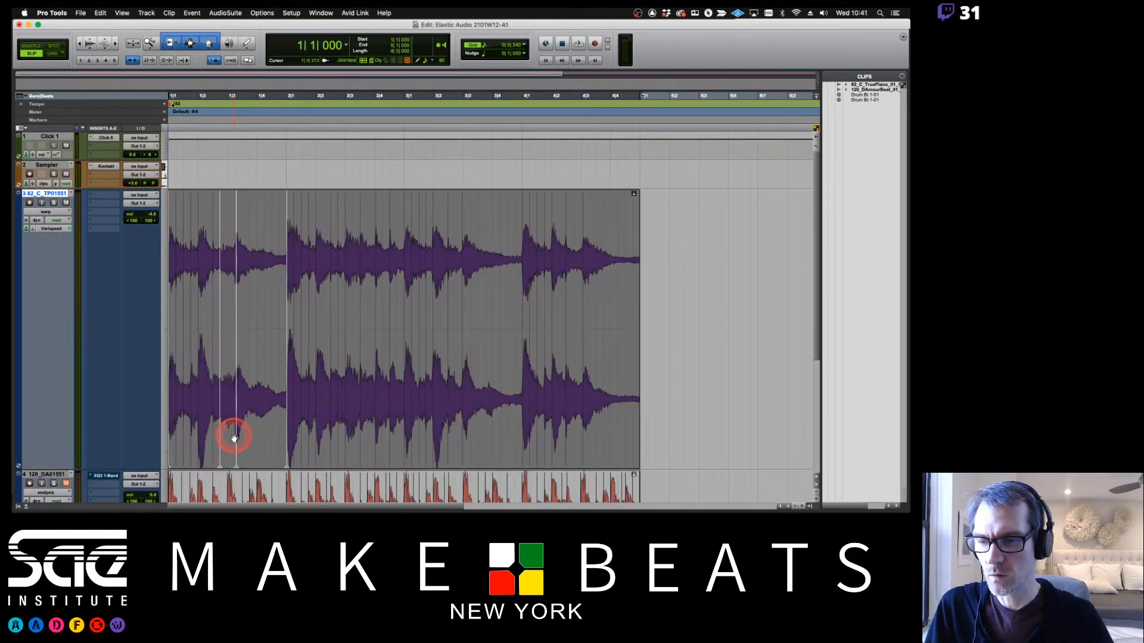
left_click(253, 324)
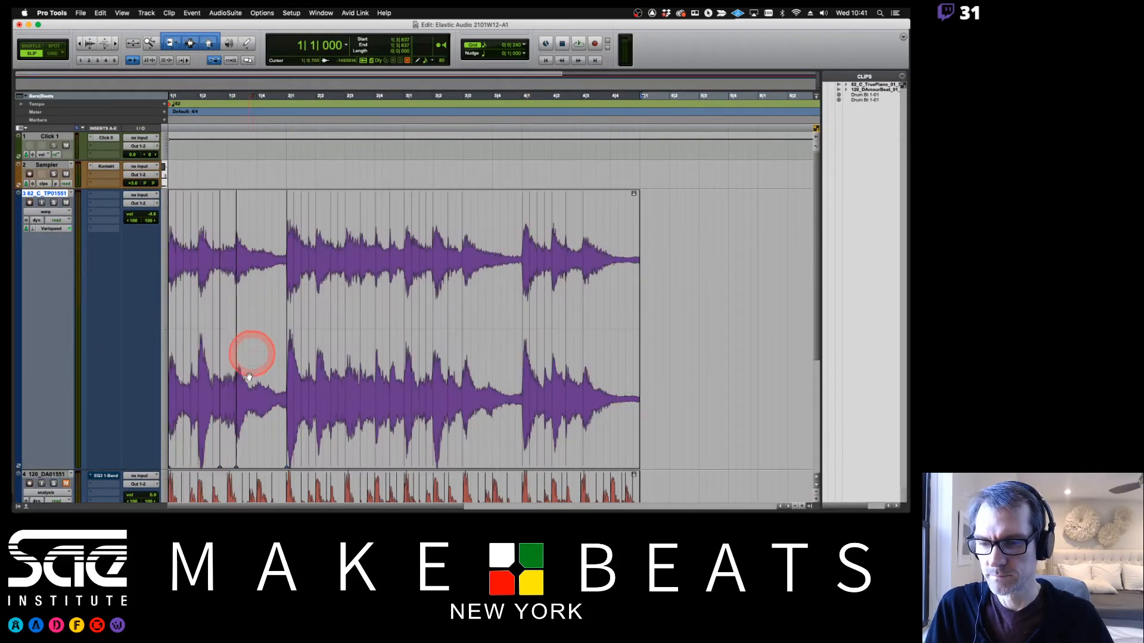
left_click_drag(239, 443, 241, 445)
key("space")
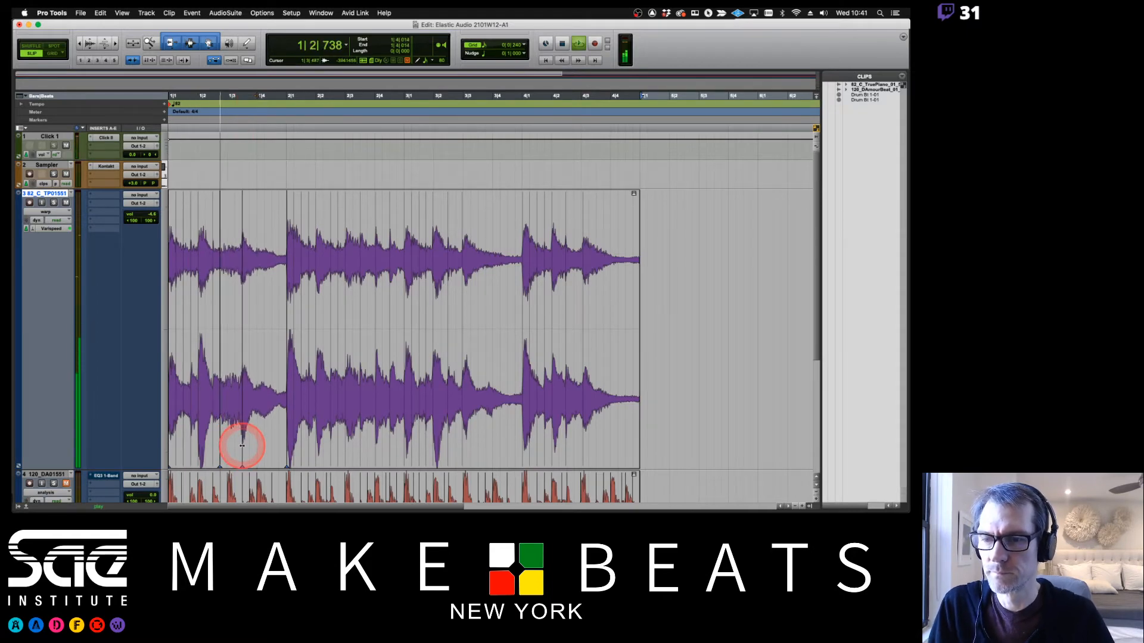
key("space")
Change the piano track's Elastic Audio algorithm to Polyphonic and play back the start of the clip
left_click(48, 231)
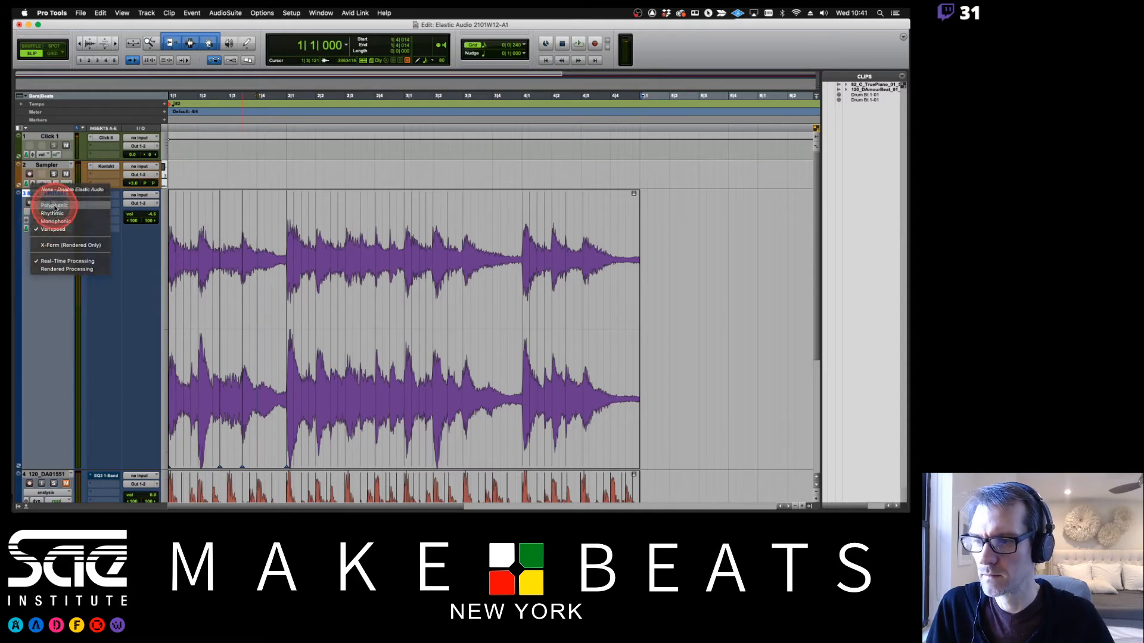
left_click(59, 215)
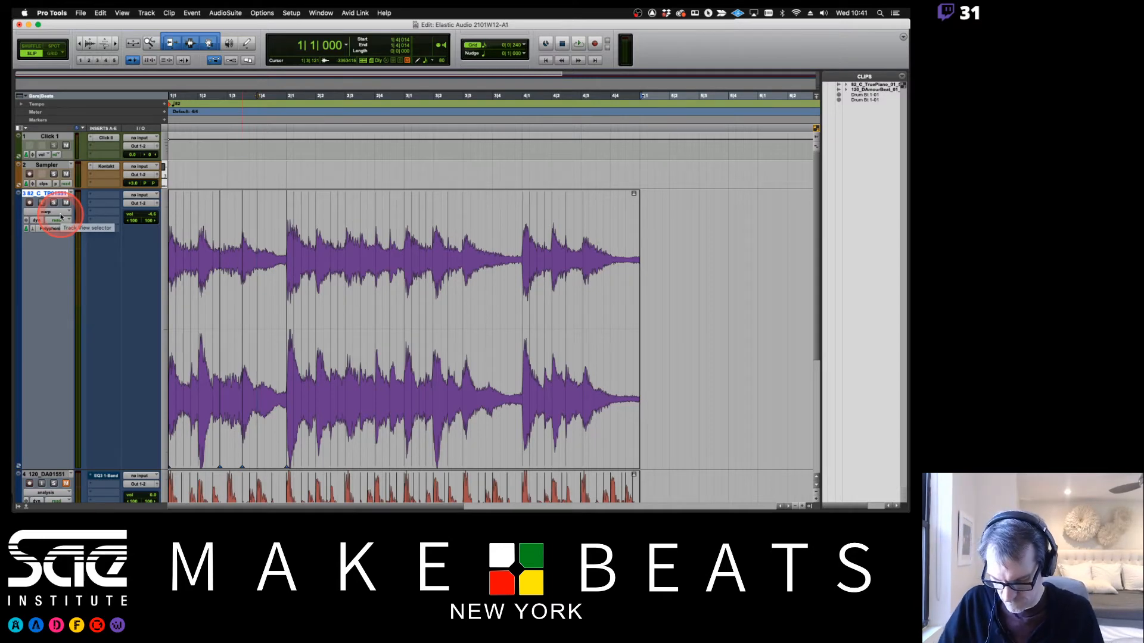
key("space")
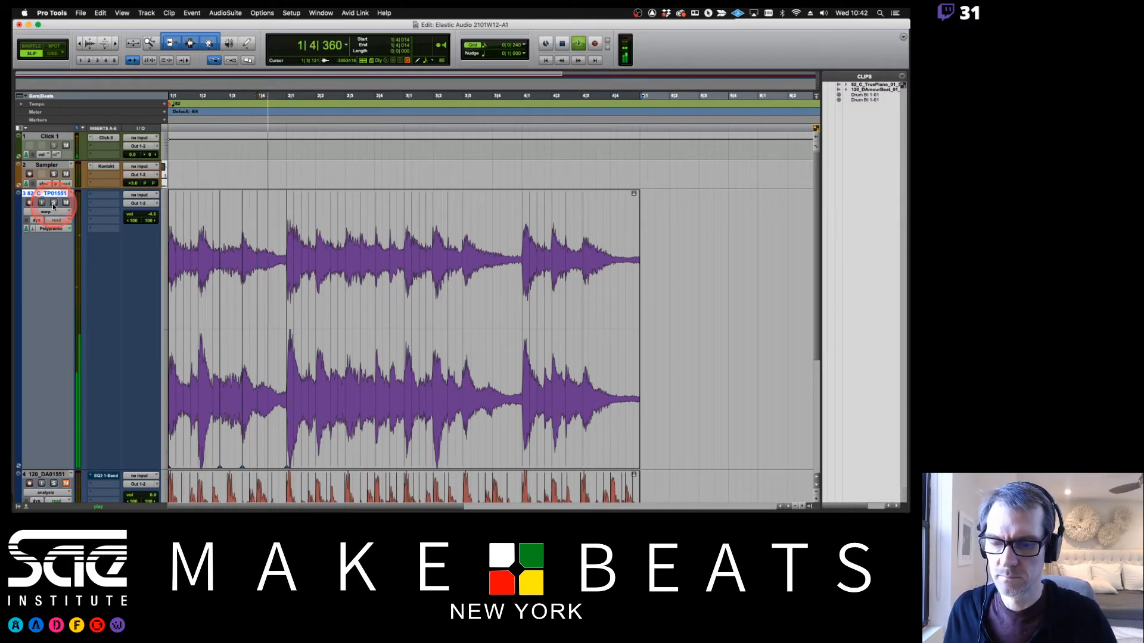
key("space")
left_click(154, 256)
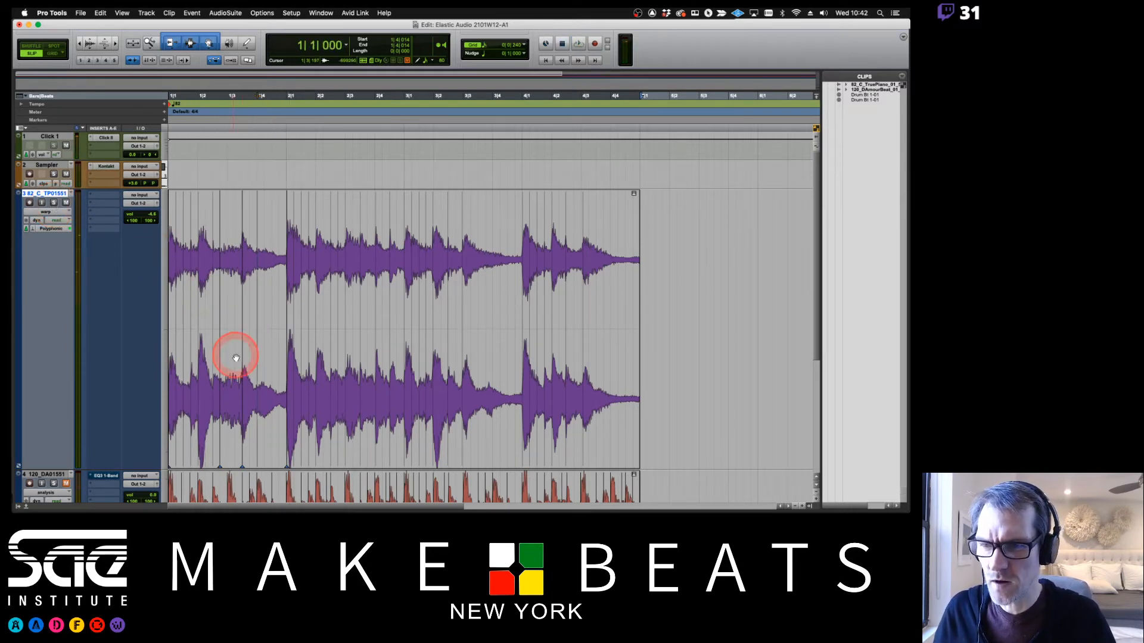
Warp the piano note at 1|3|480 earlier and the event before it slightly later, and add warp markers at 2|2, 3|1 and 4|1
left_click_drag(243, 407, 234, 405)
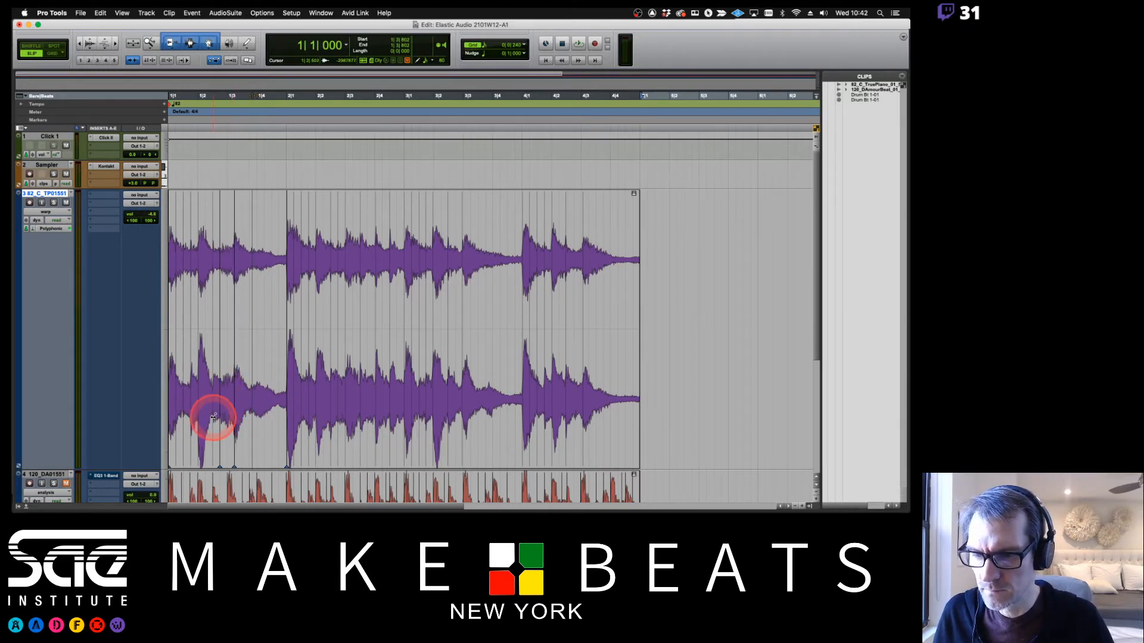
left_click_drag(220, 432, 223, 438)
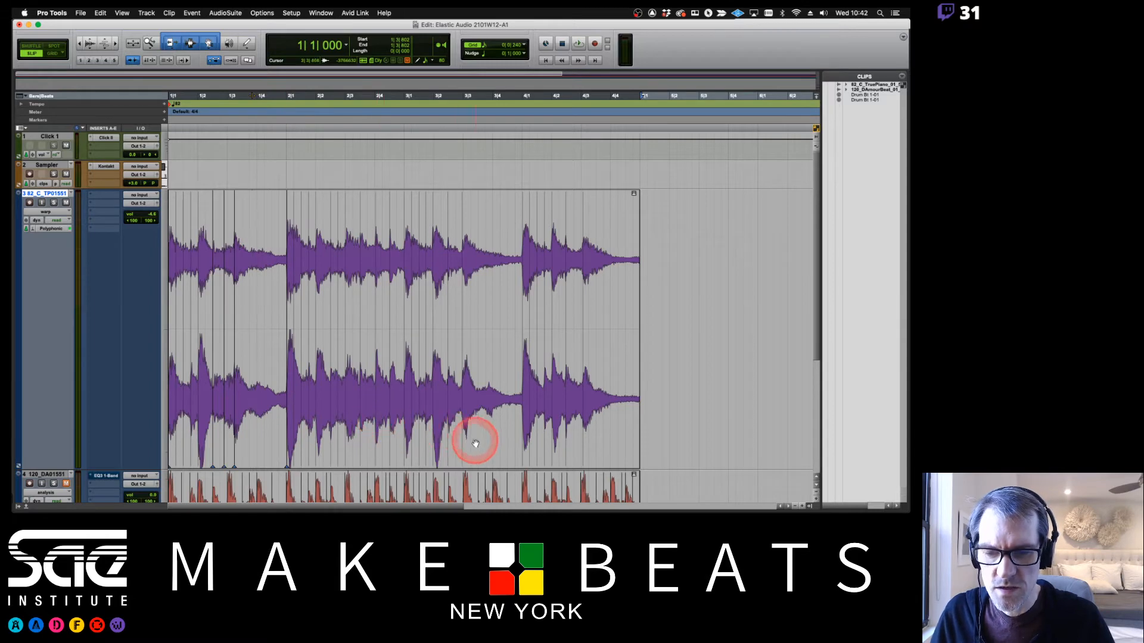
double_click(523, 448)
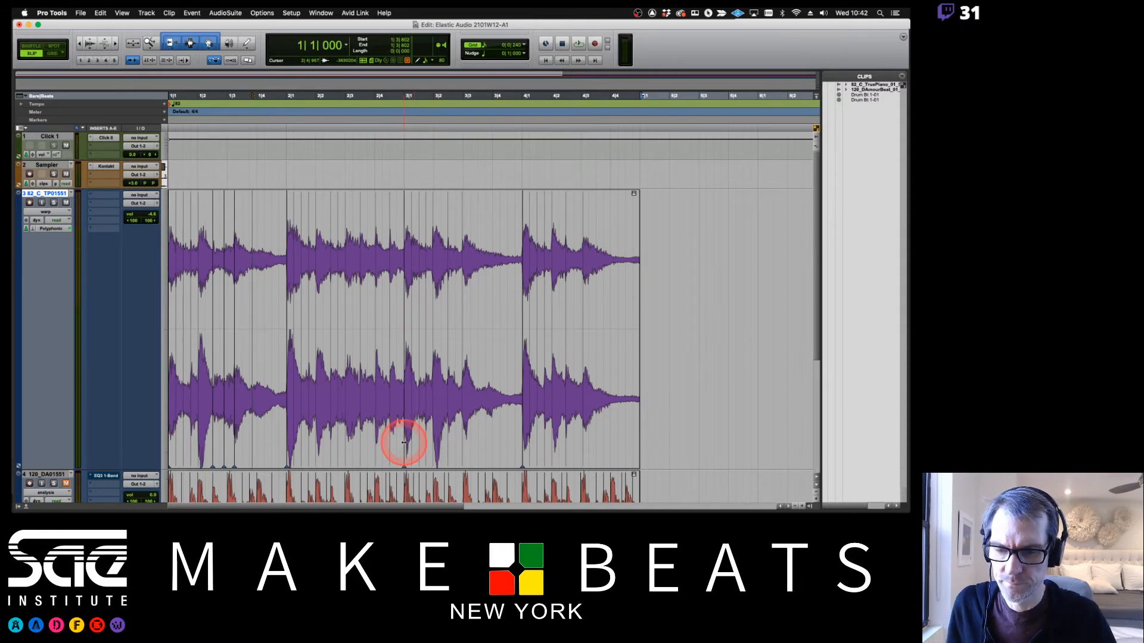
left_click(315, 456)
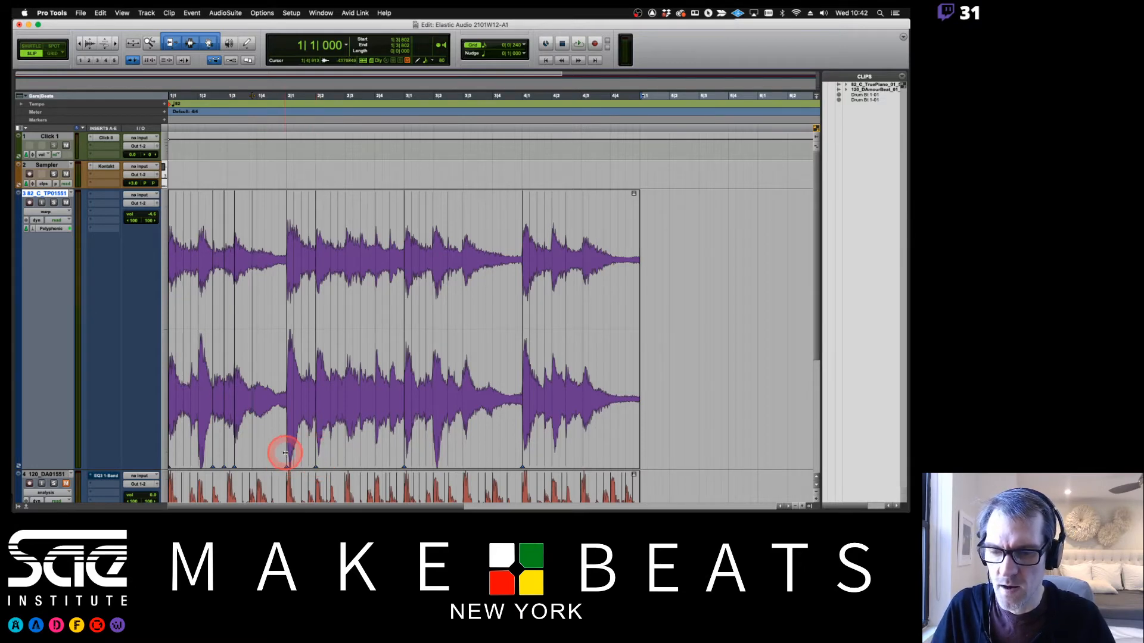
Warp the piano note at 2|1 earlier to about 1|4|480, play the clip, and warp the note at 3|3 slightly later
left_click_drag(286, 453, 272, 453)
key("space")
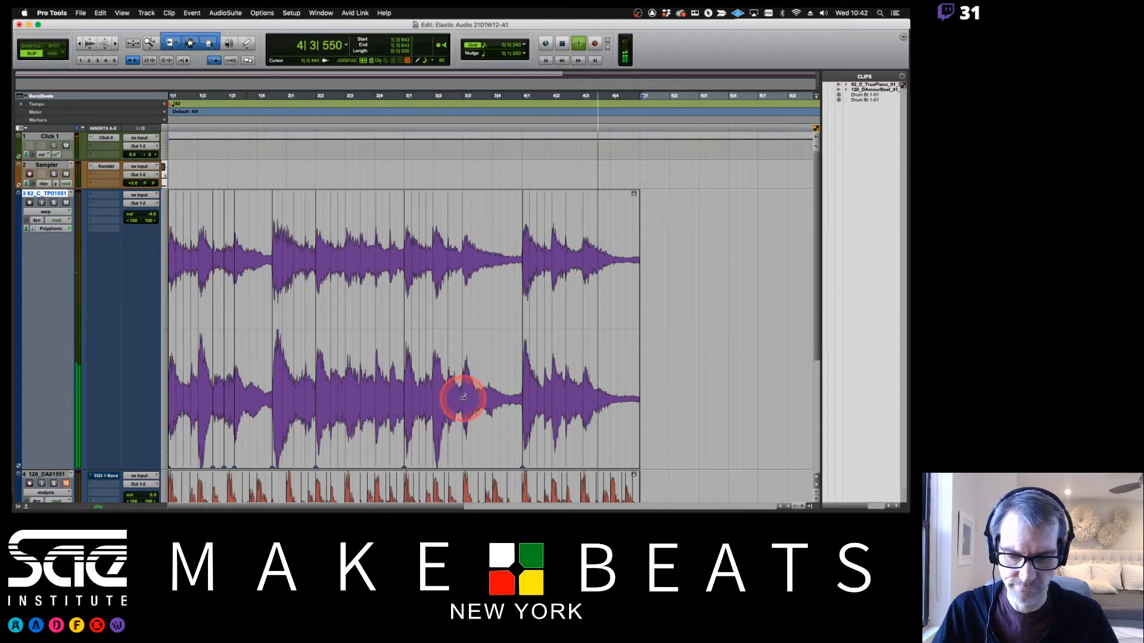
key("space")
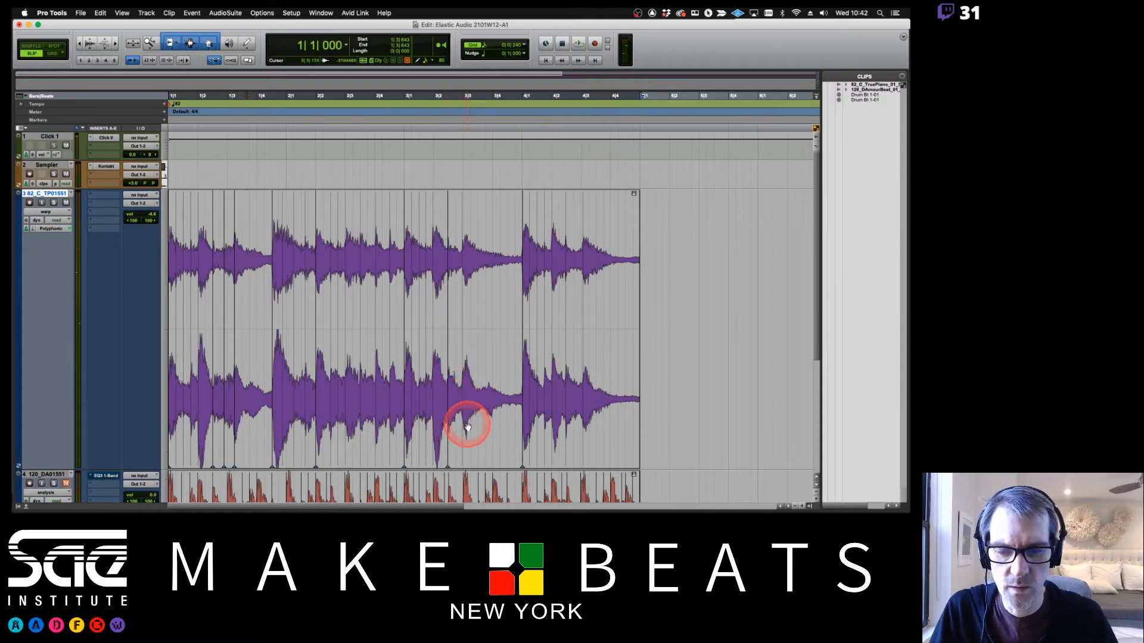
left_click_drag(464, 428, 469, 427)
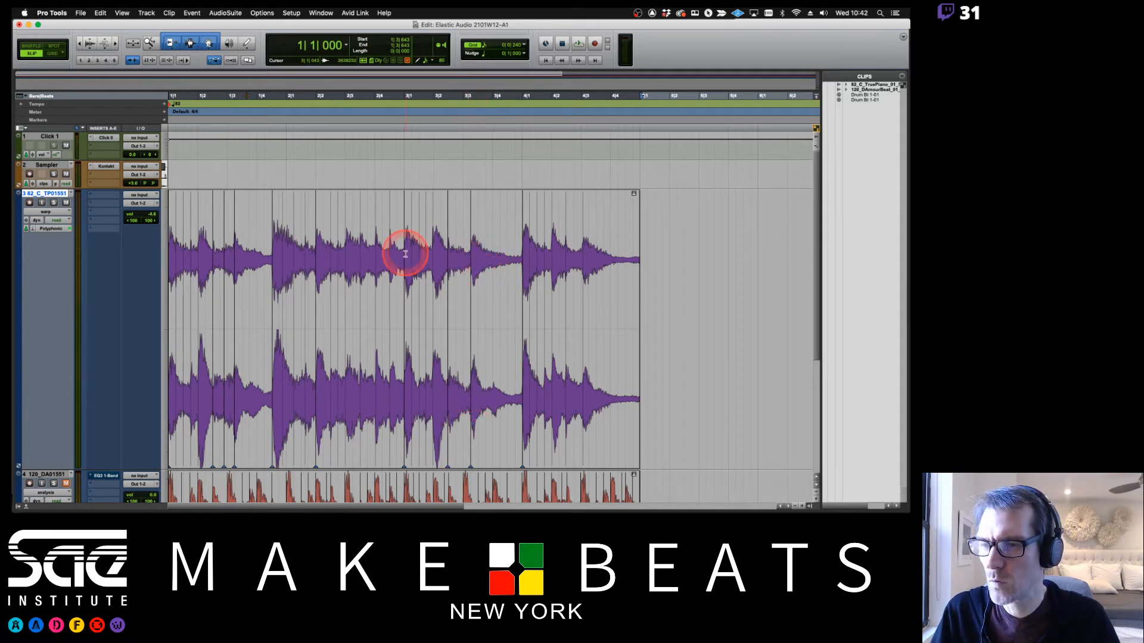
Switch the 120_DA01551 drum loop track to warp view, unmute it and play it with the piano
scroll(405, 253, "down", 3)
left_click(48, 293)
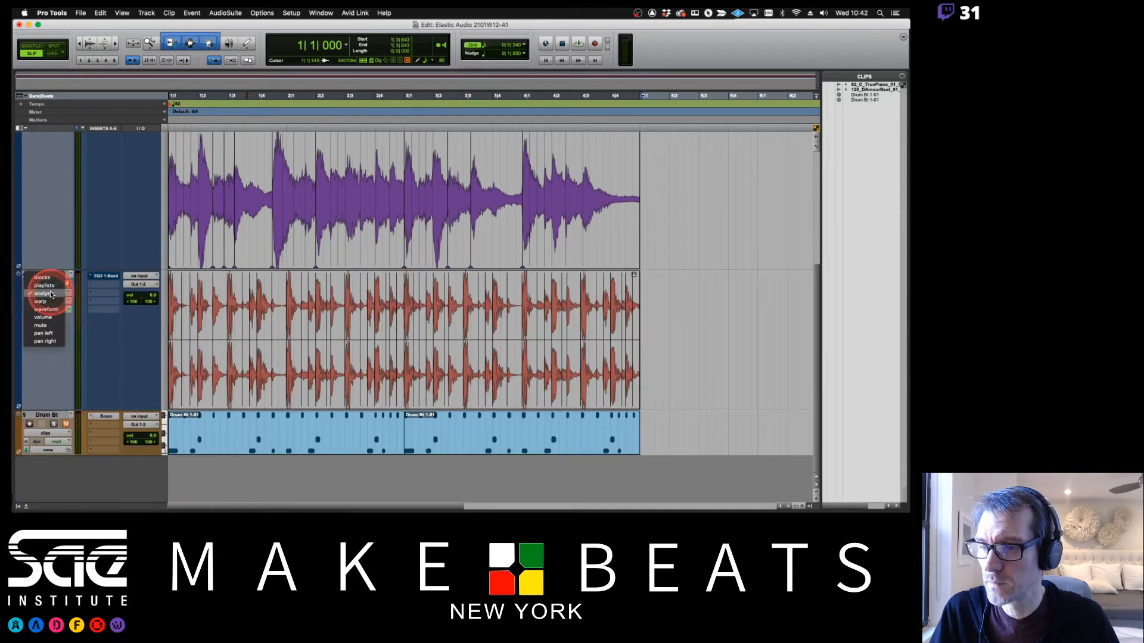
left_click(41, 301)
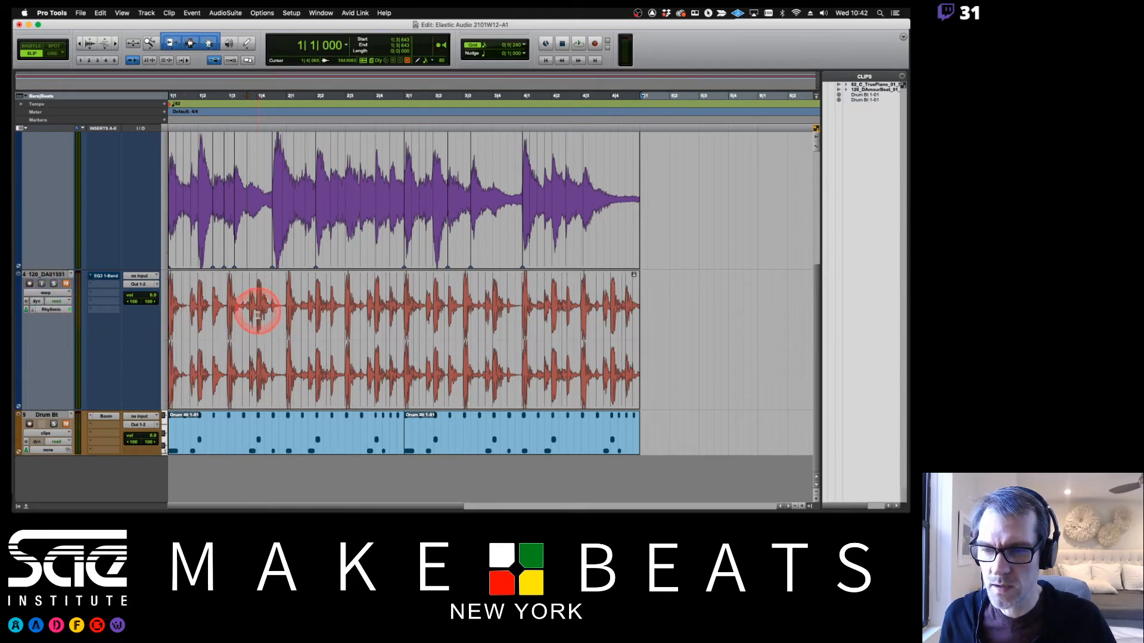
left_click(67, 284)
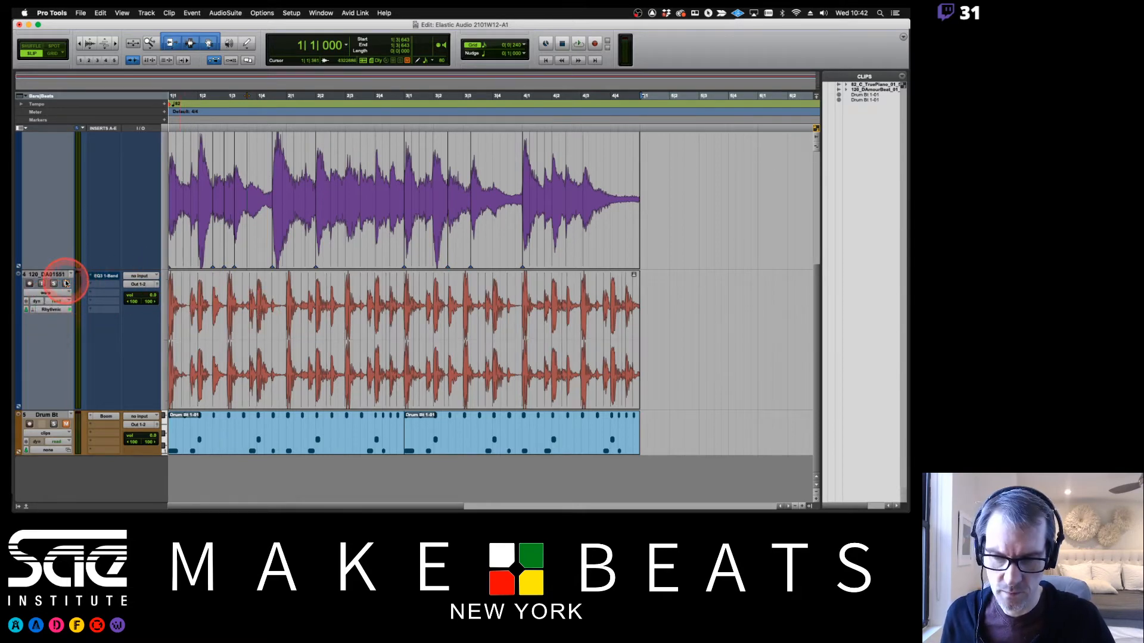
key("space")
left_click(115, 304)
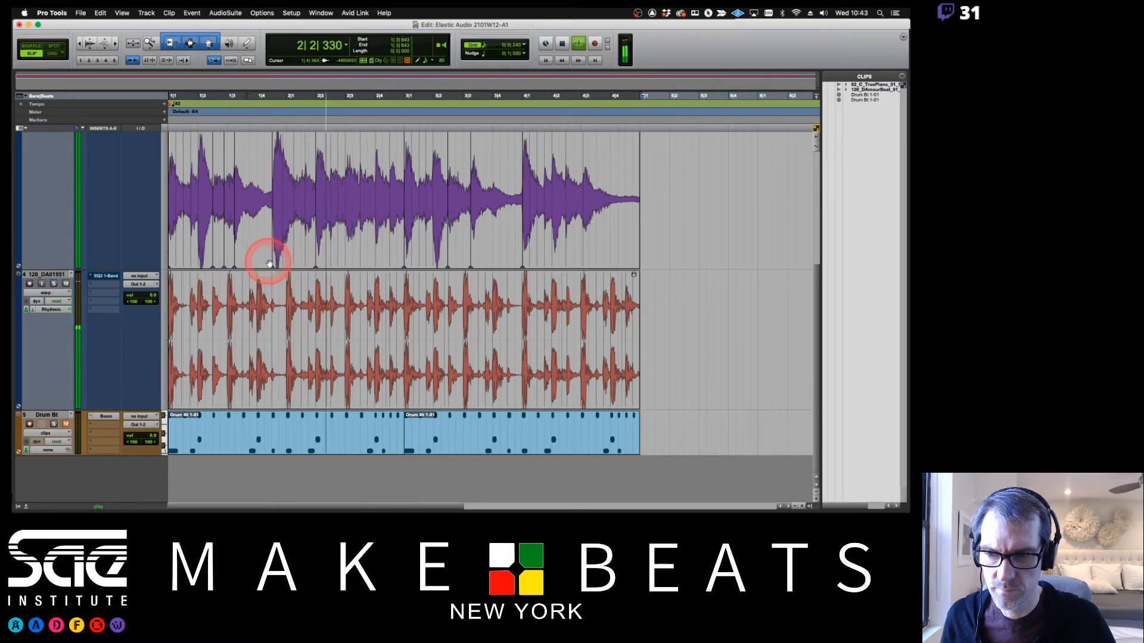
During playback, warp the piano note back to 2|1 and the drum hits at 2|1 and 1|3 earlier, and stop playback
left_click_drag(271, 262, 286, 262)
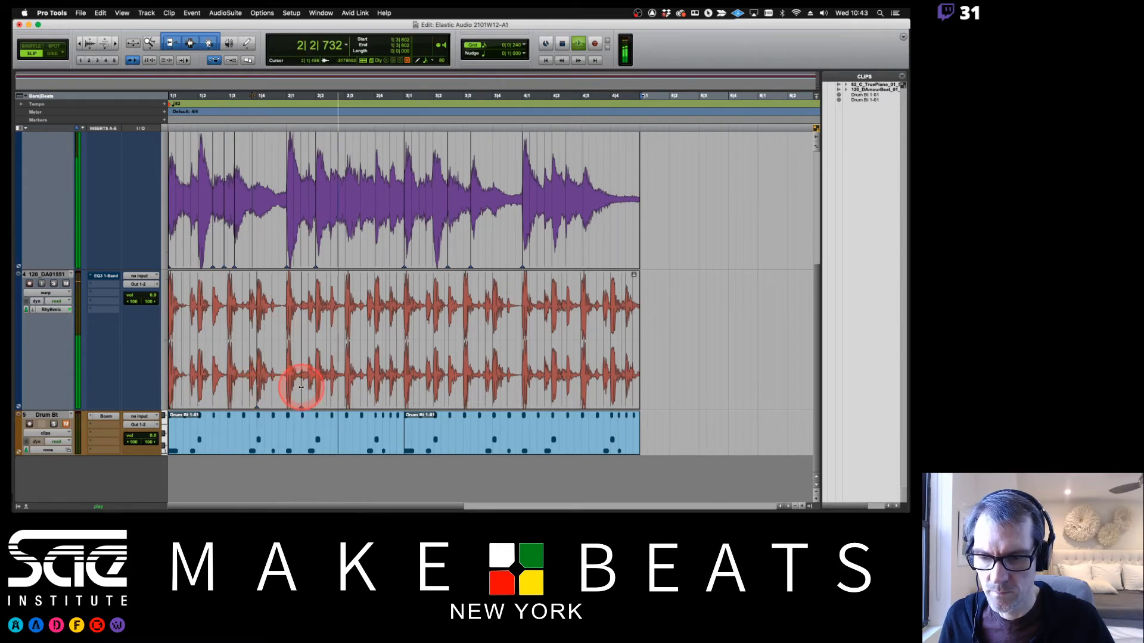
left_click_drag(301, 387, 279, 389)
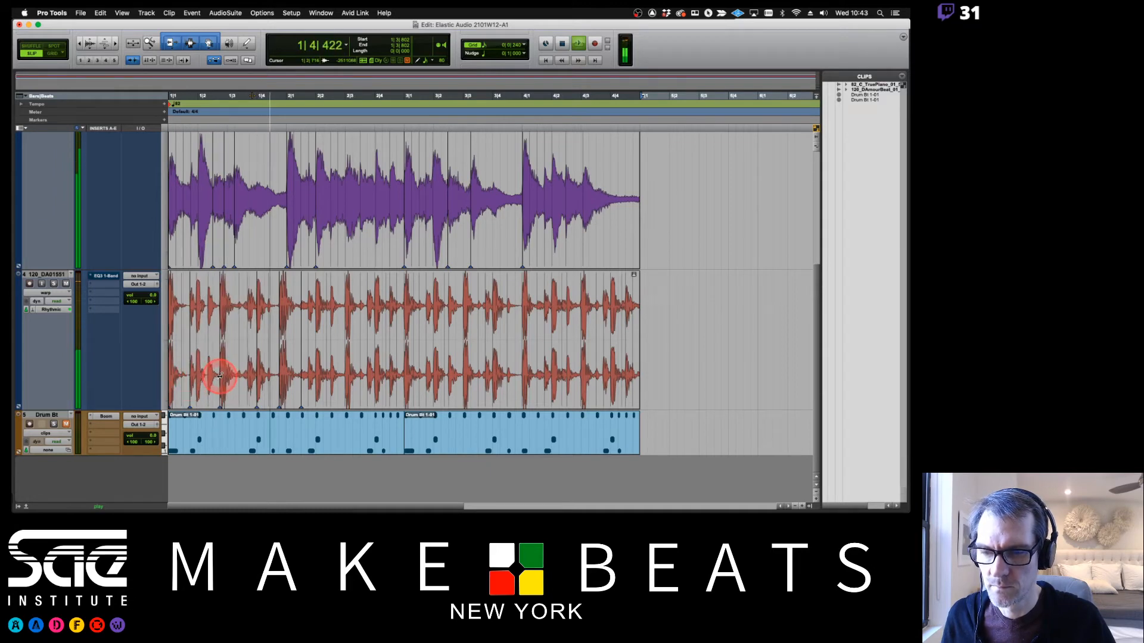
left_click_drag(220, 376, 212, 377)
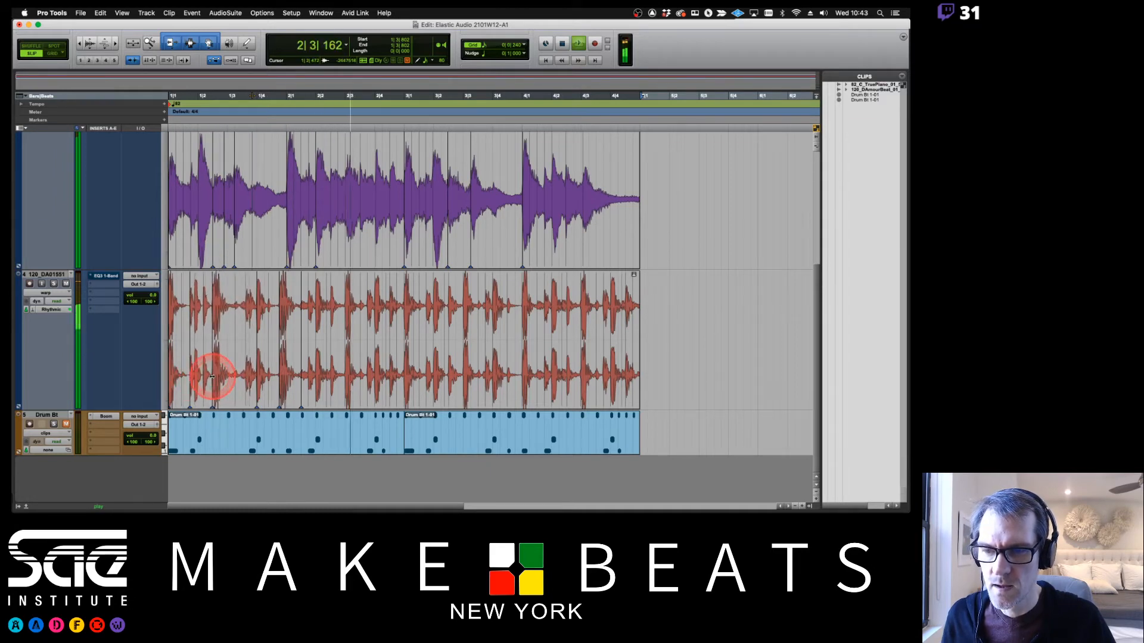
key("t")
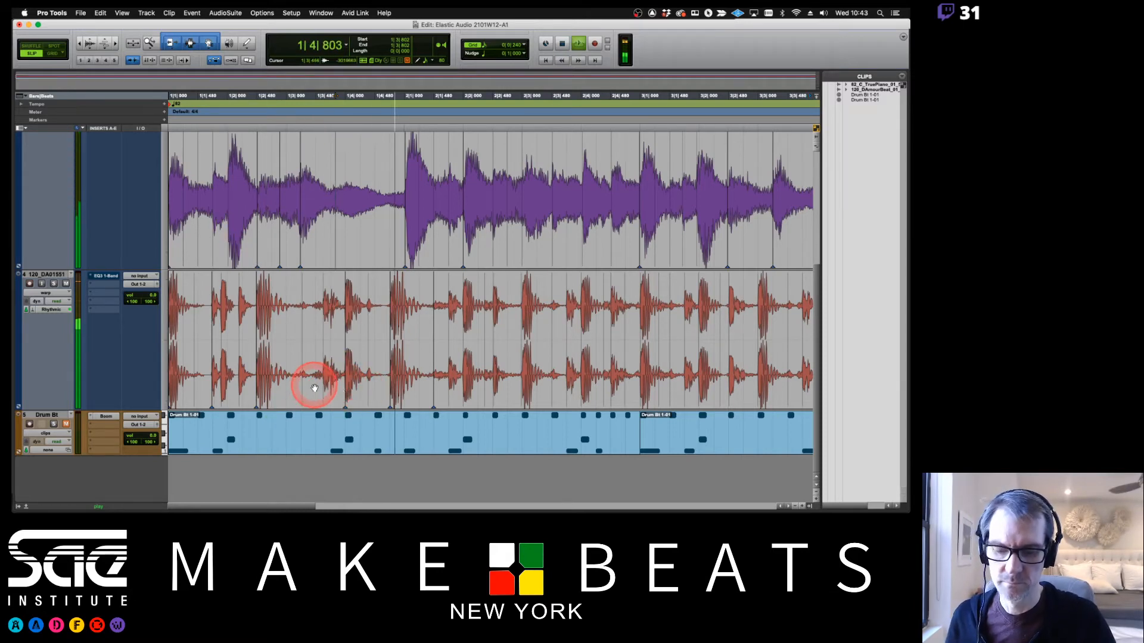
key("space")
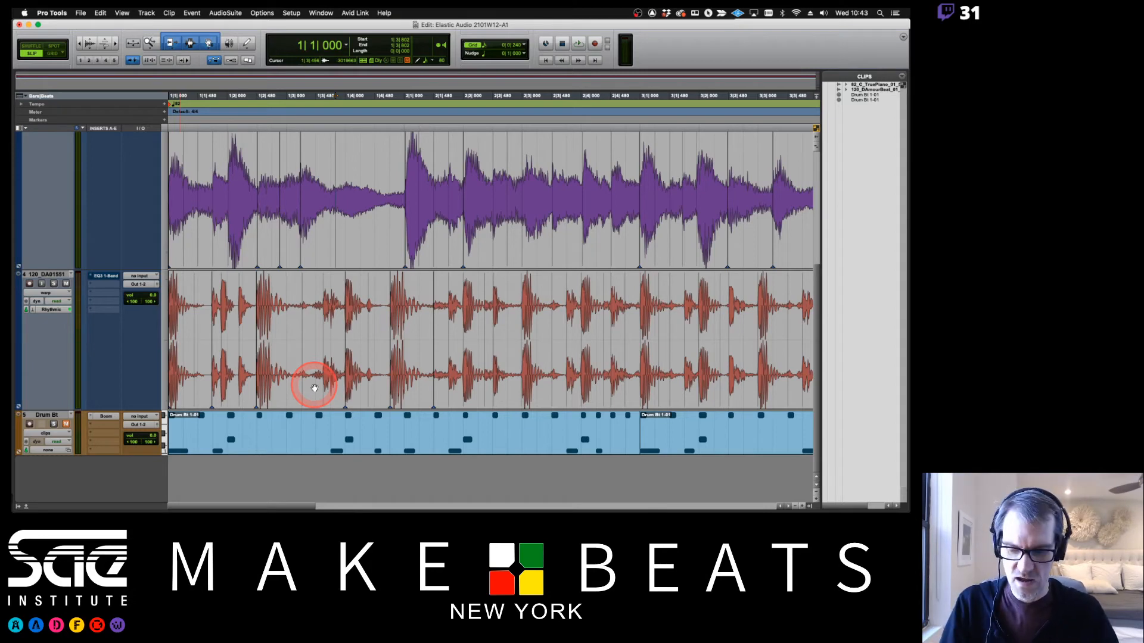
Set the track height of both the piano and the 120_DA01551 drum loop tracks to large
key("r")
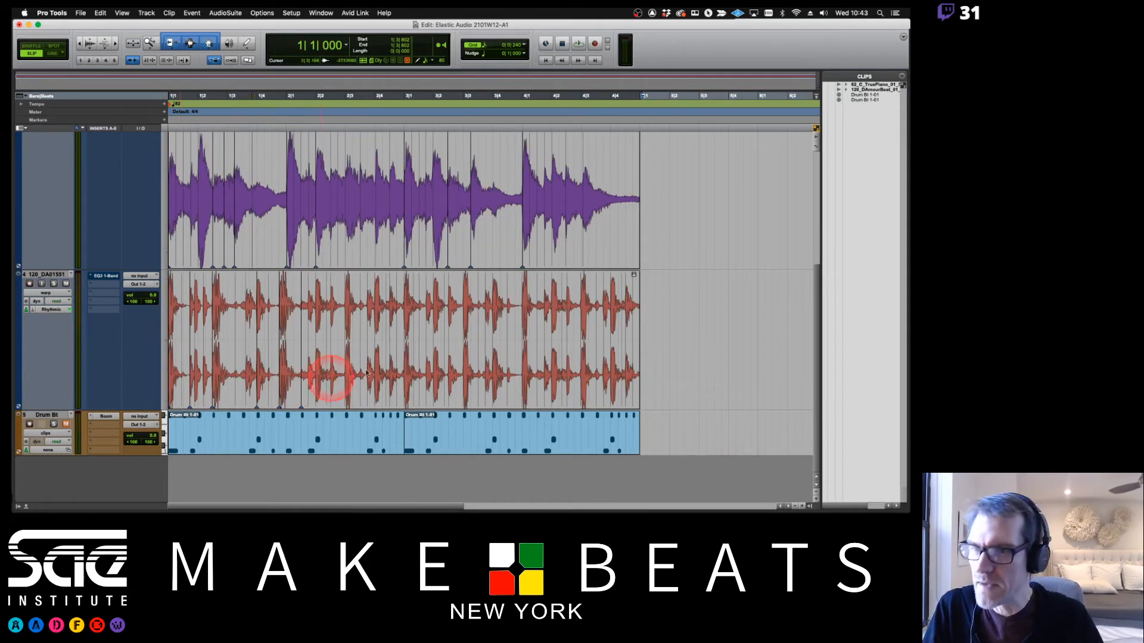
scroll(455, 320, "up", 5)
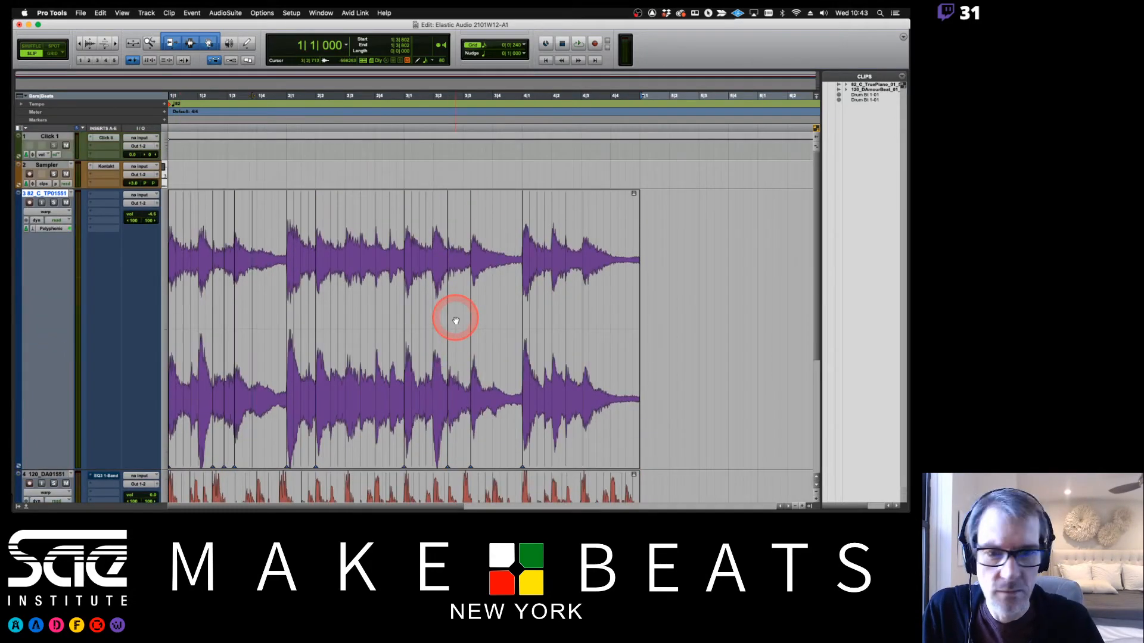
left_click(166, 270)
left_click(168, 260)
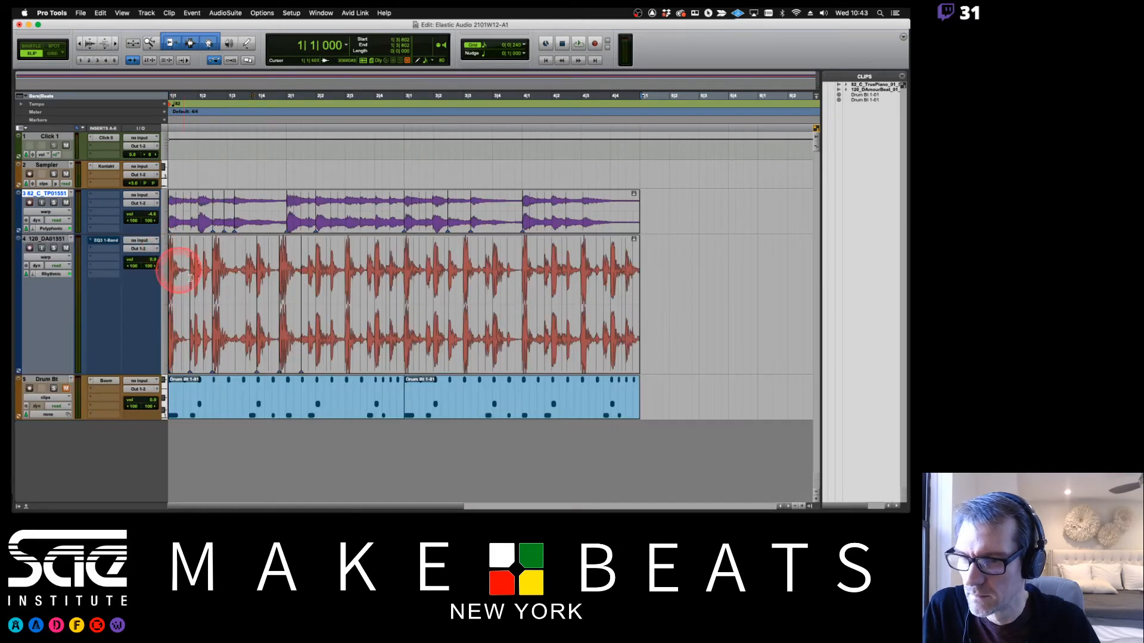
left_click(166, 288)
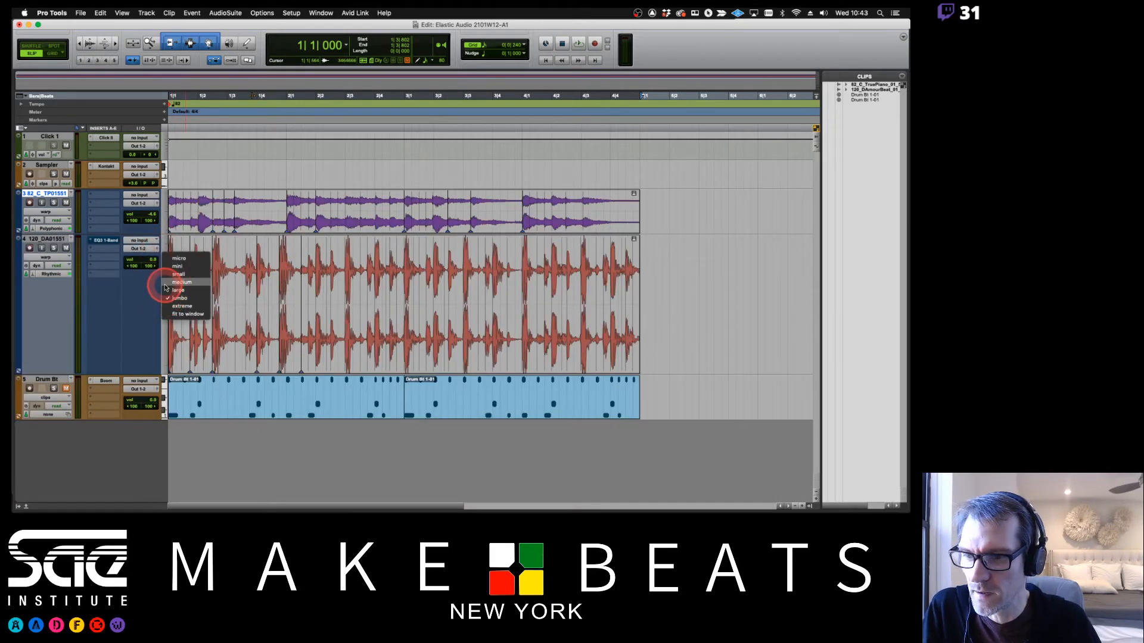
left_click(170, 278)
left_click(165, 206)
left_click(169, 221)
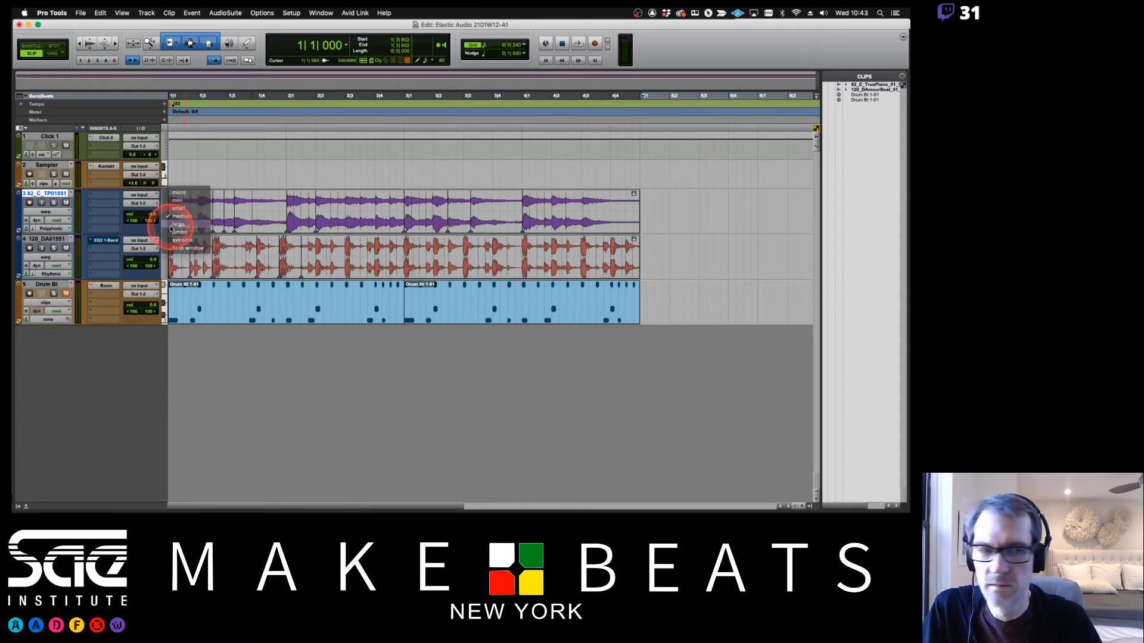
left_click(166, 305)
left_click(172, 318)
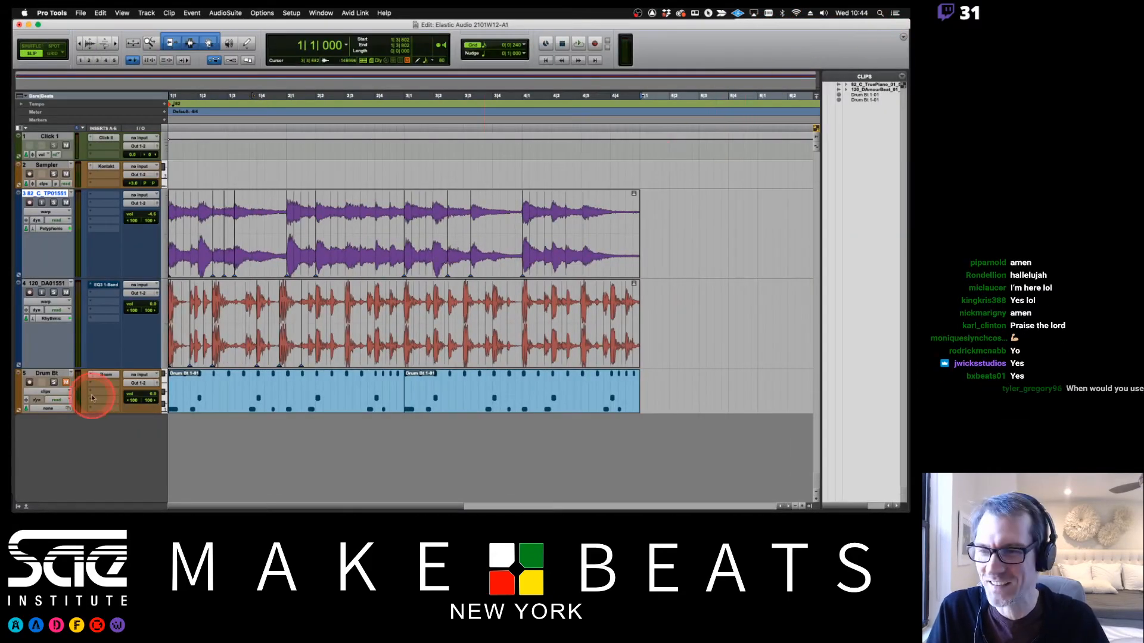
Switch to the student attendance spreadsheet in Firefox and enter P in attendance cells BF10, BF29 and BF8
key("ctrl+Up")
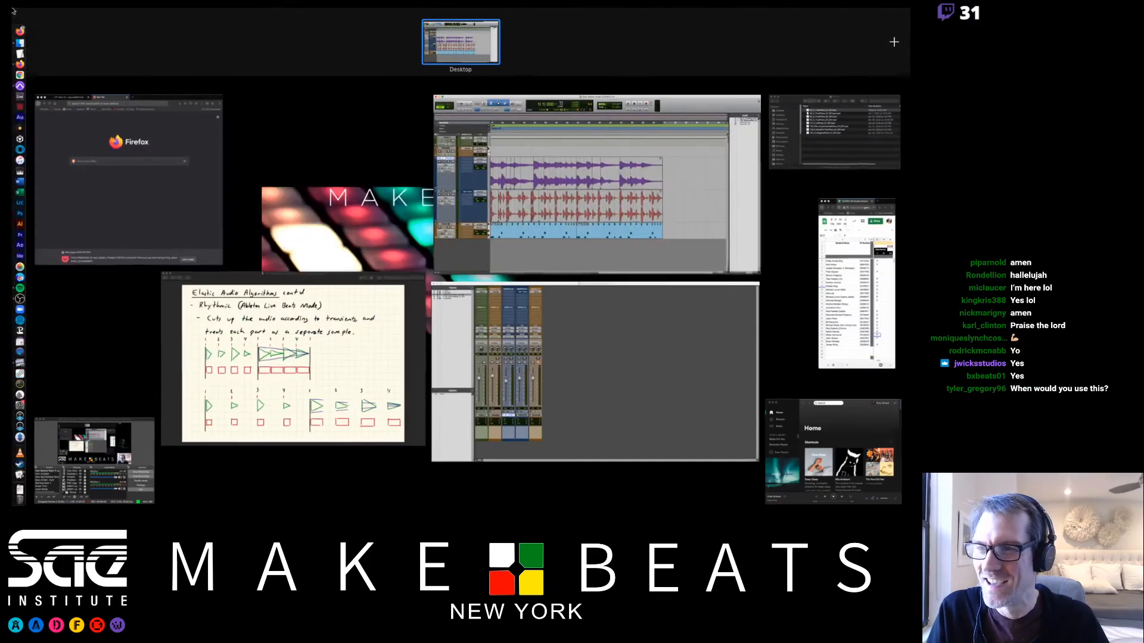
left_click(863, 273)
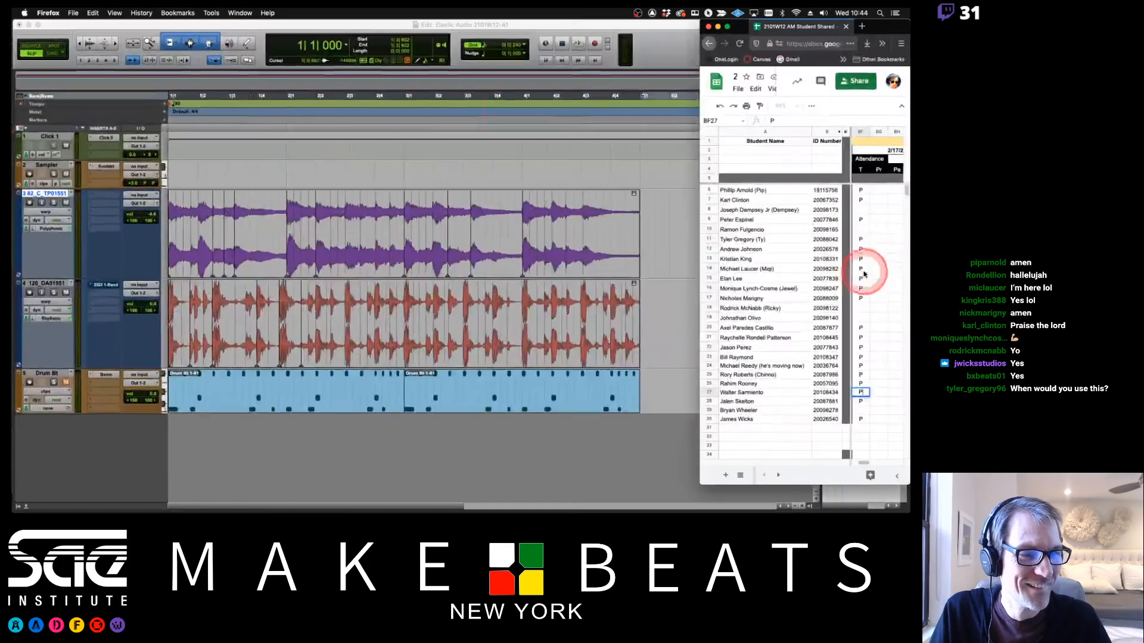
left_click(856, 231)
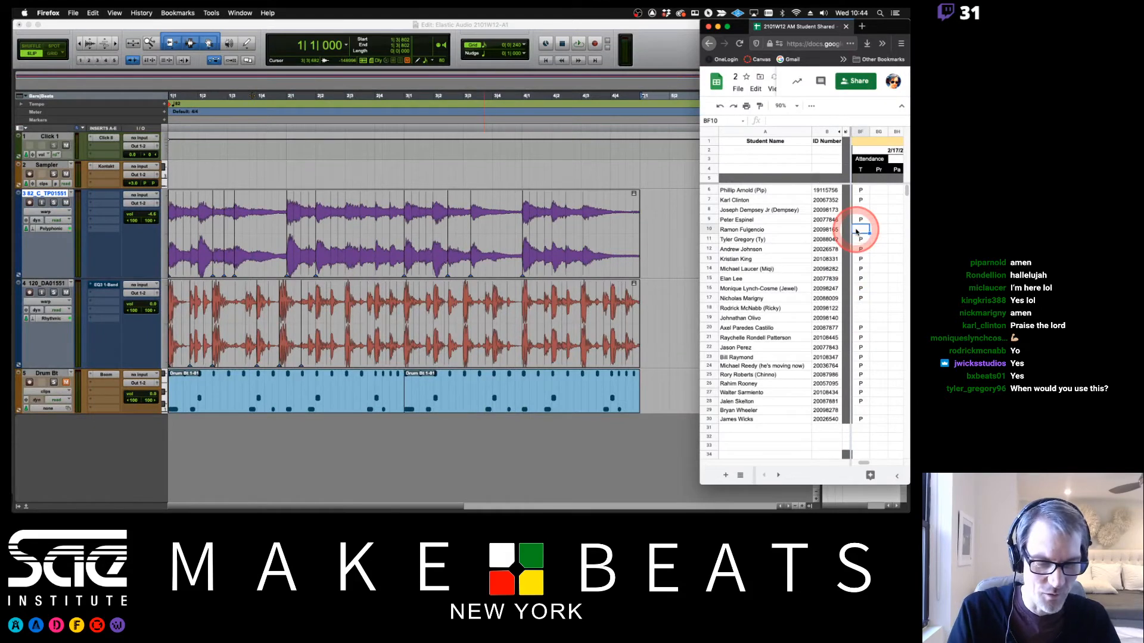
type("P")
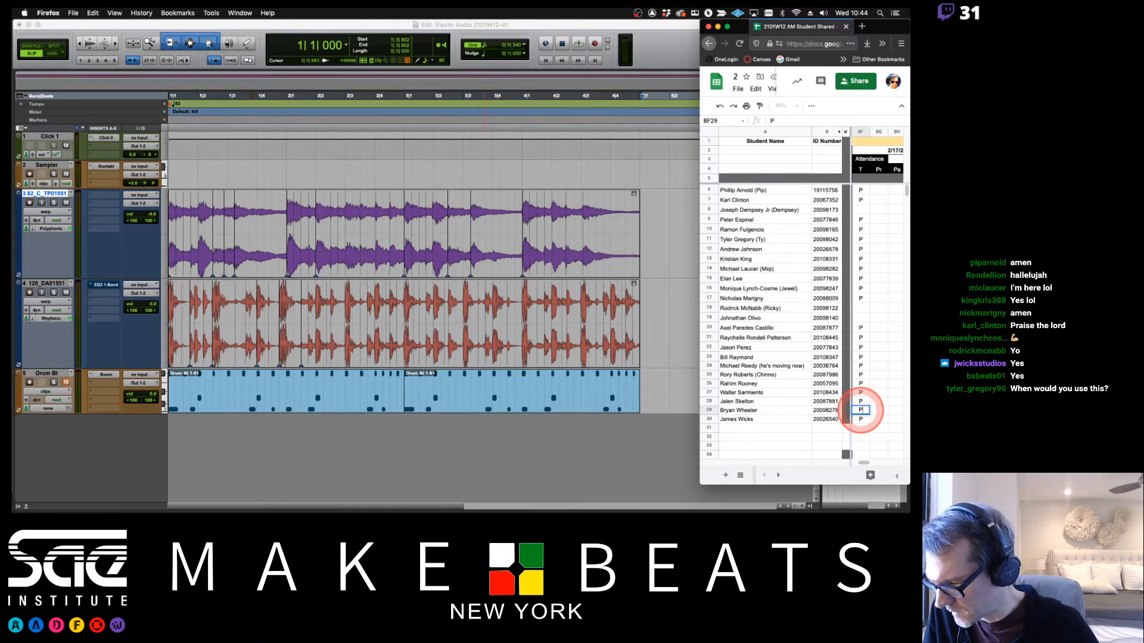
left_click(856, 209)
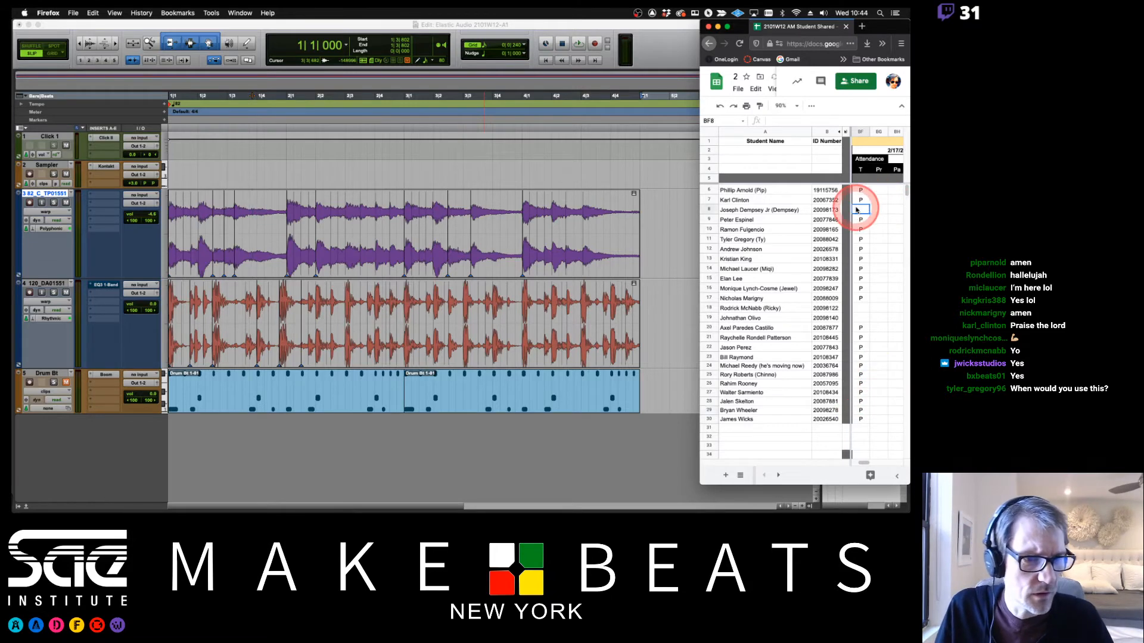
type("P")
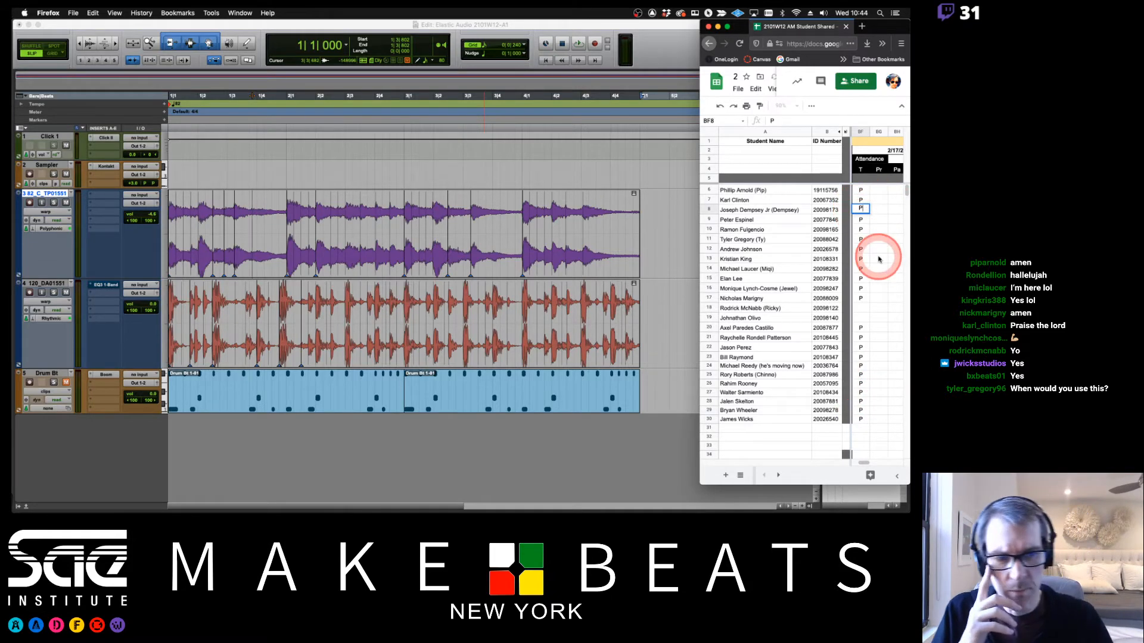
Record attendance P in cell BF18 of the student attendance spreadsheet
left_click(856, 309)
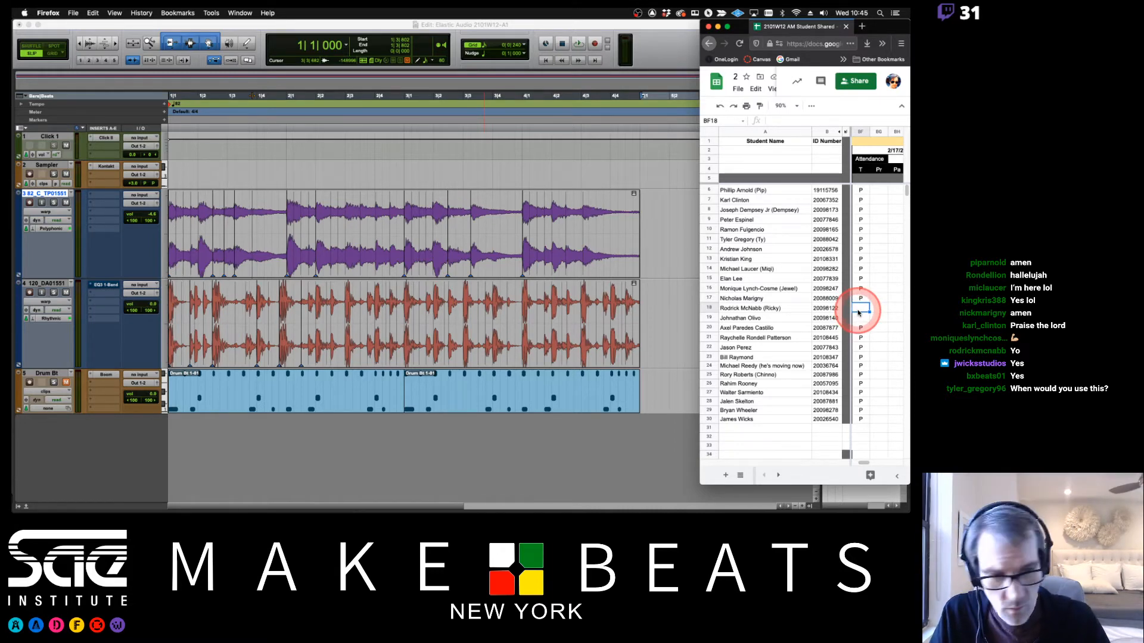
type("P")
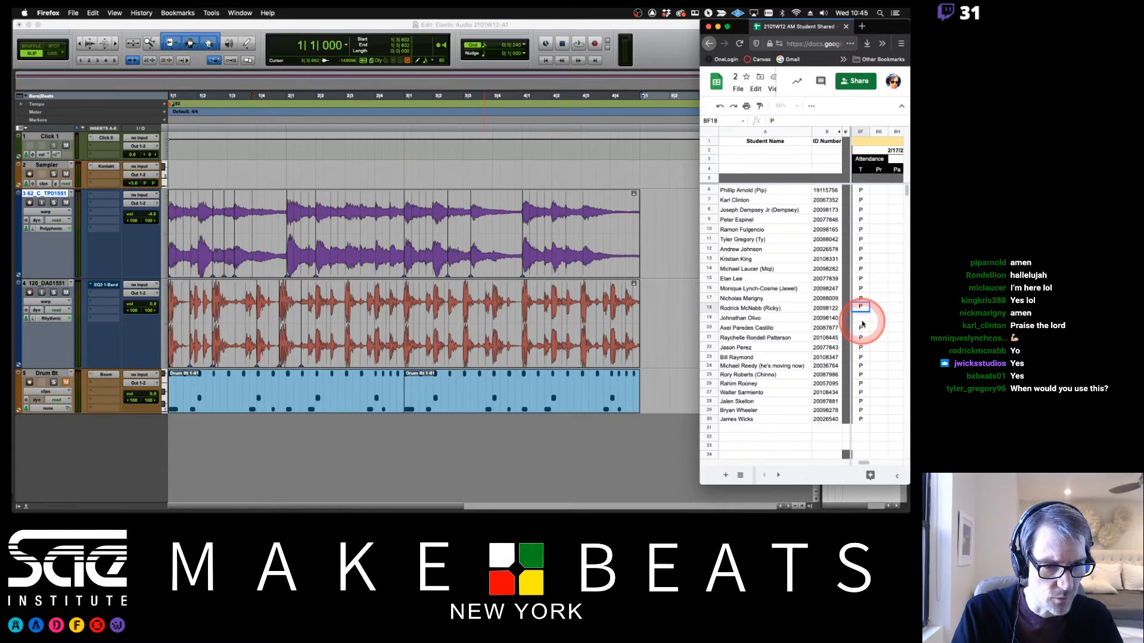
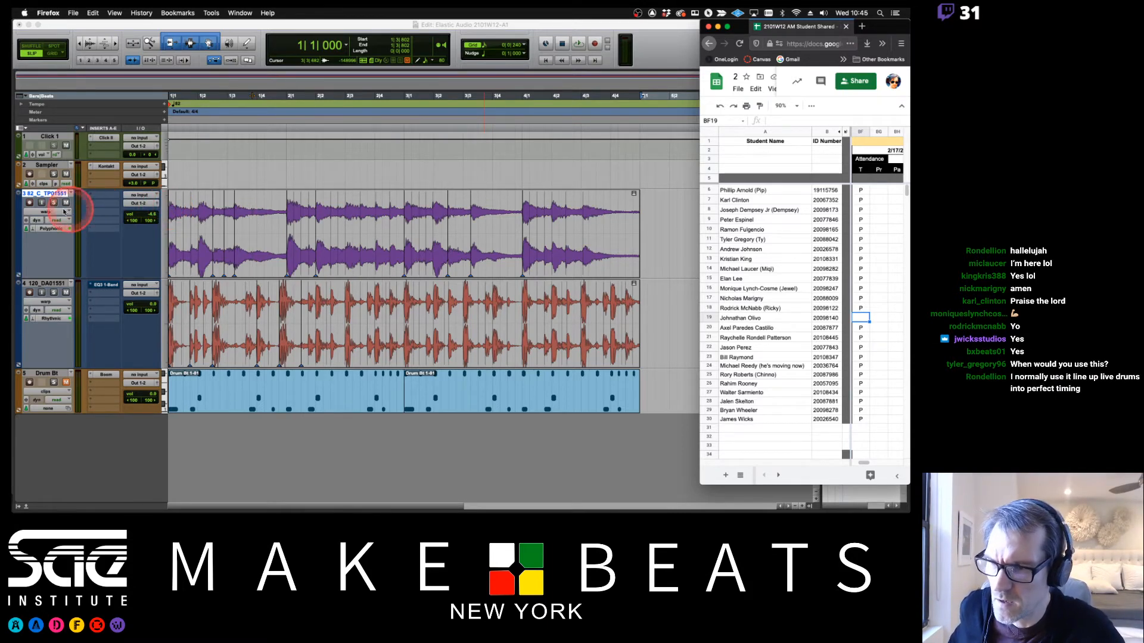
Switch to Pro Tools and delete all warp markers from the piano clip and the 120_DA01551 drum loop clip
left_click(268, 224)
double_click(268, 223)
left_click(268, 223)
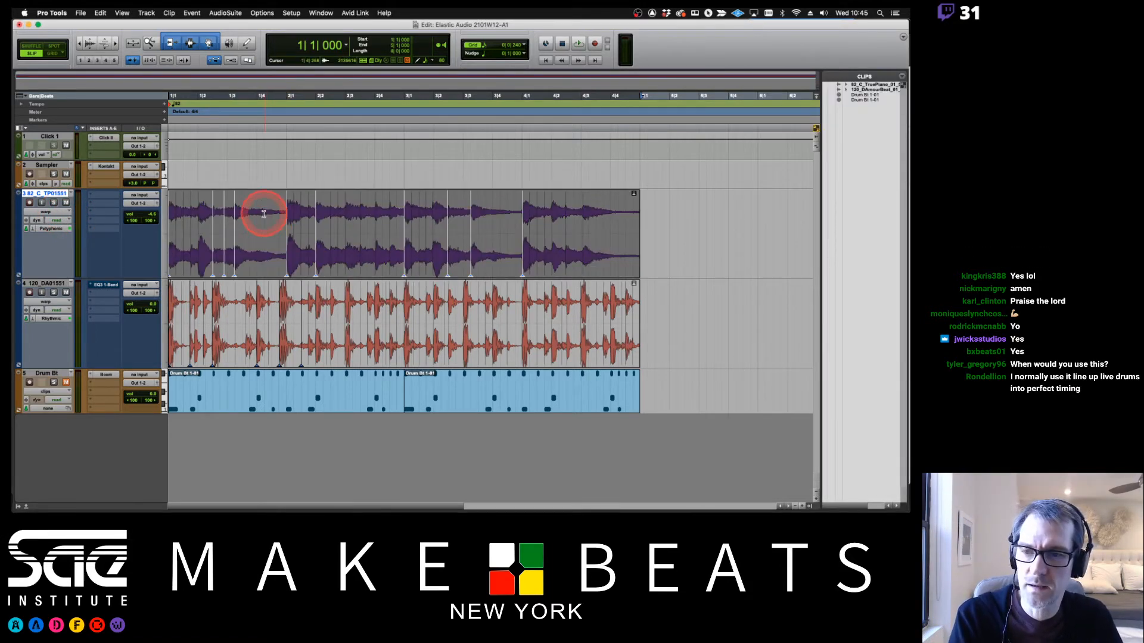
triple_click(263, 214)
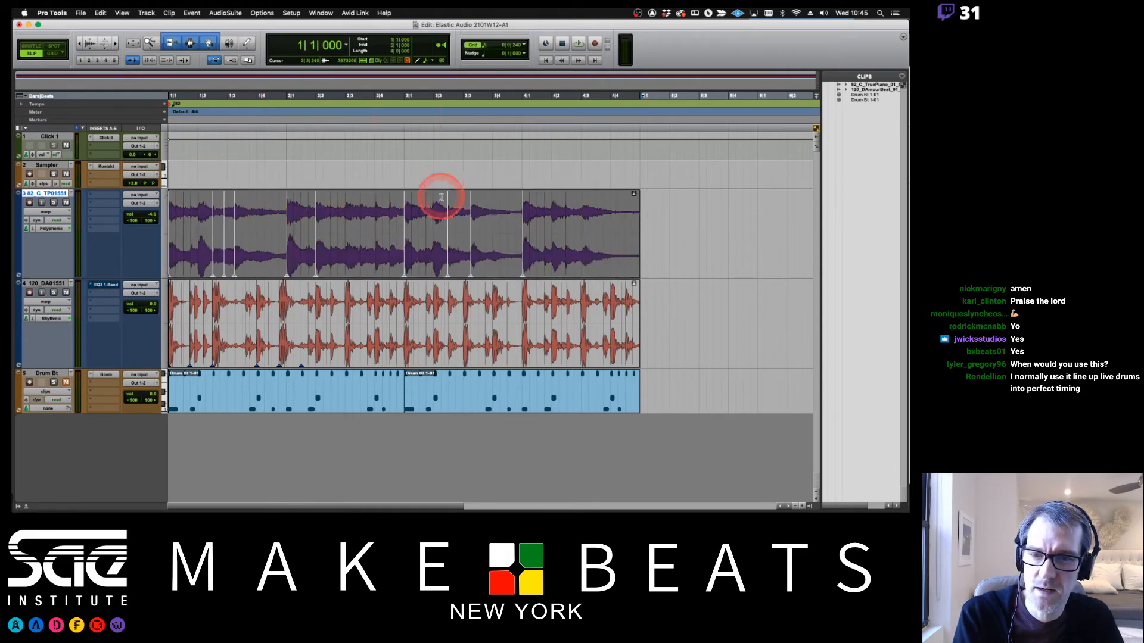
left_click(321, 211)
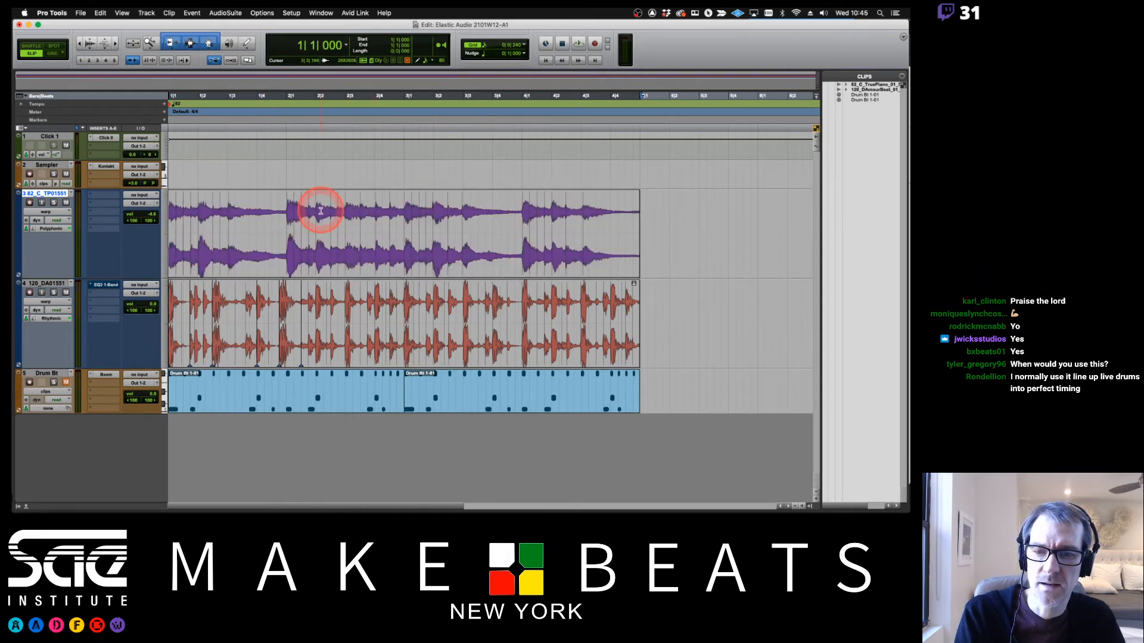
left_click(263, 227)
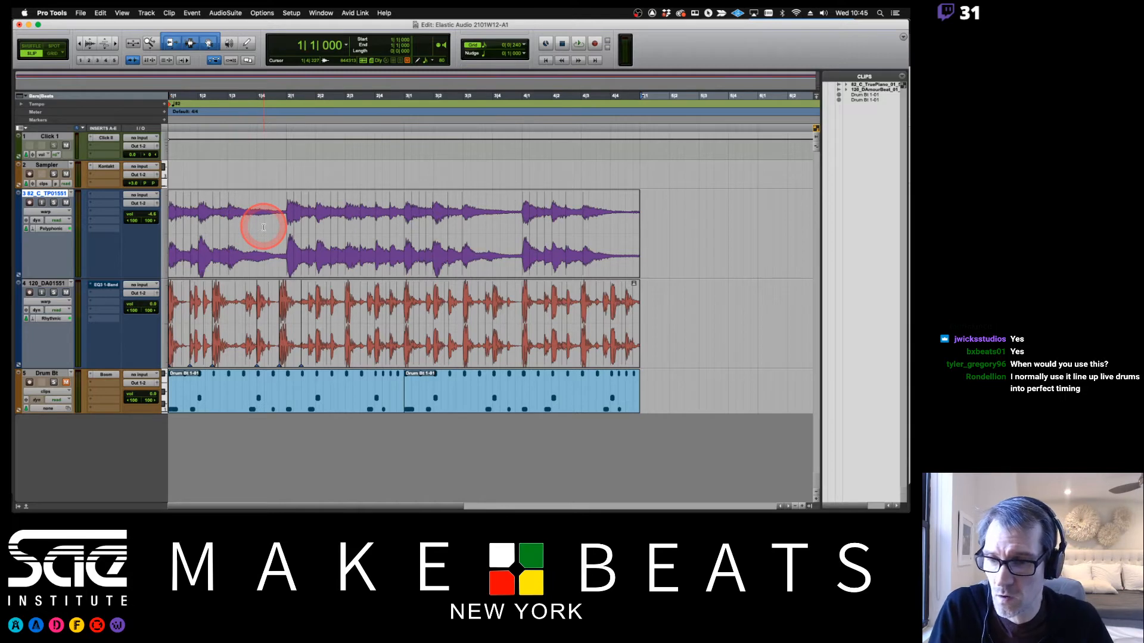
double_click(242, 294)
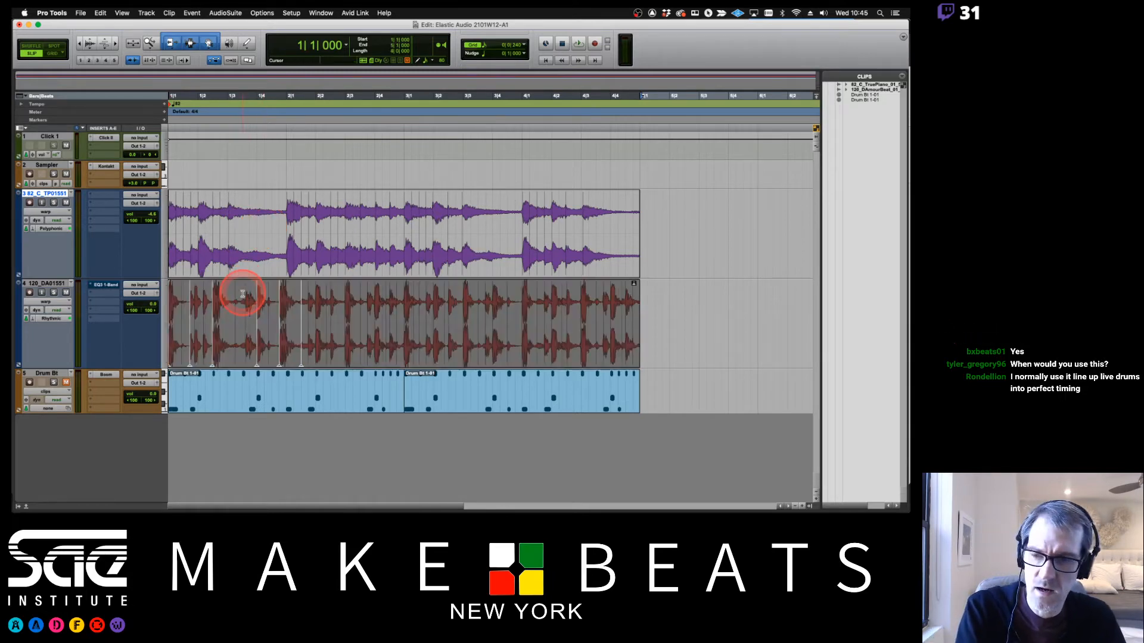
key("Delete")
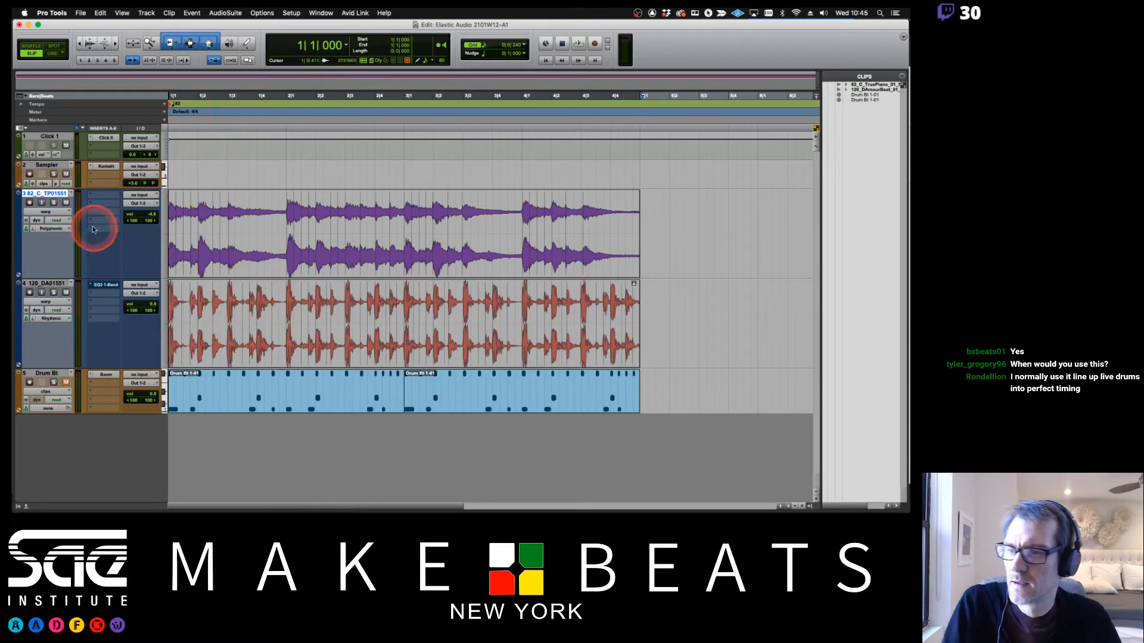
Set the track view of both the piano and the 120_DA01551 drum loop tracks to waveform
left_click(48, 212)
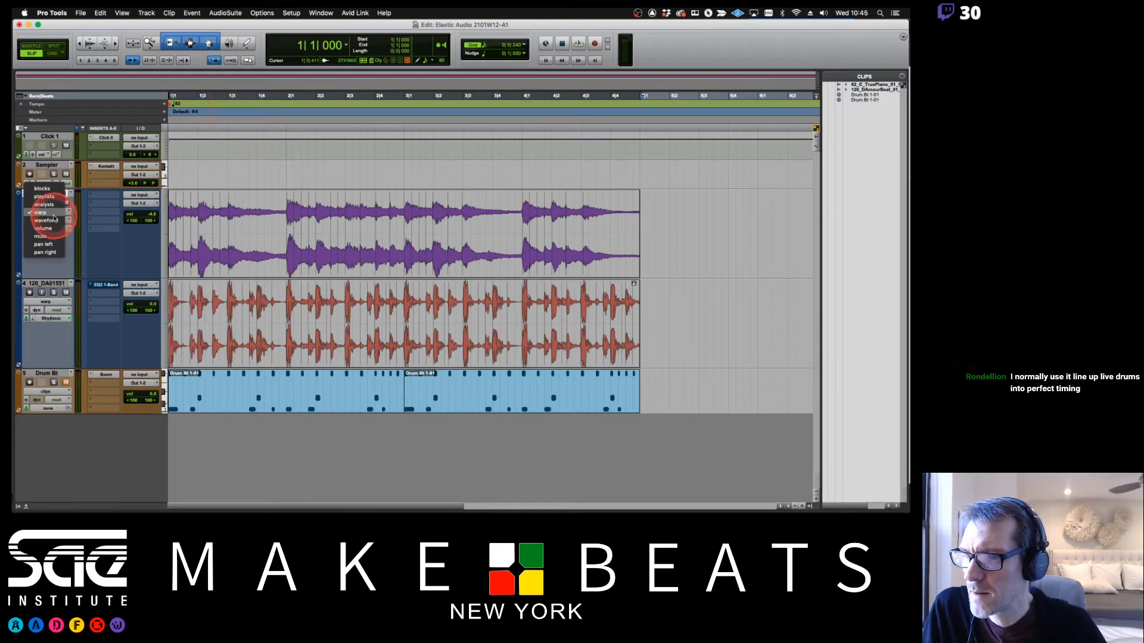
left_click(45, 220)
left_click(47, 302)
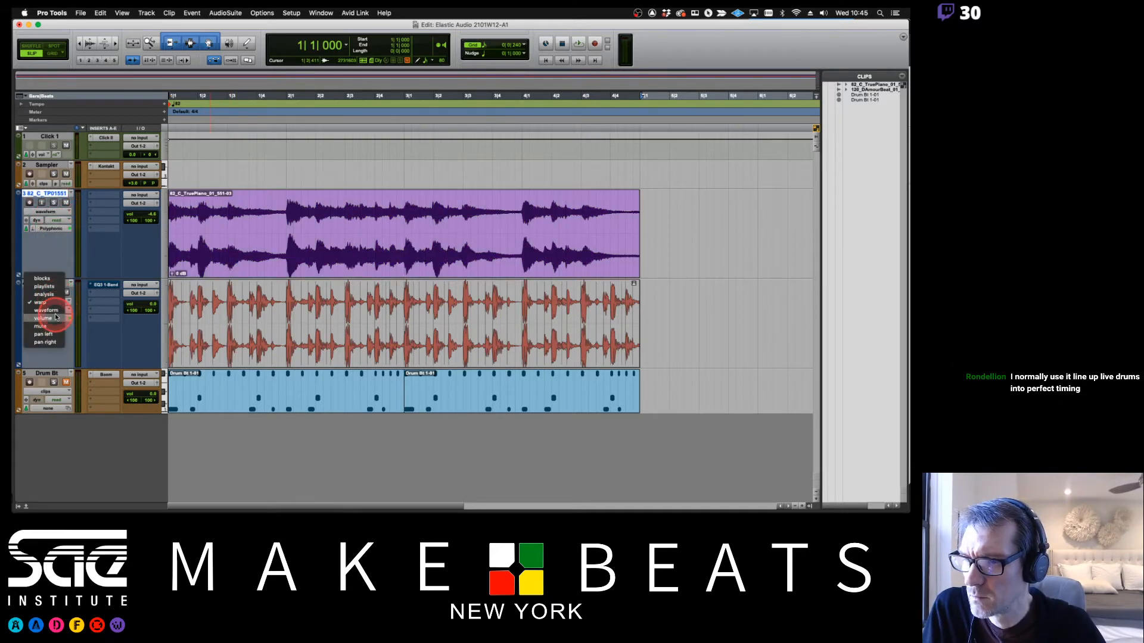
left_click(46, 310)
Set the track height of both the piano and the drum loop tracks to medium
left_click(163, 264)
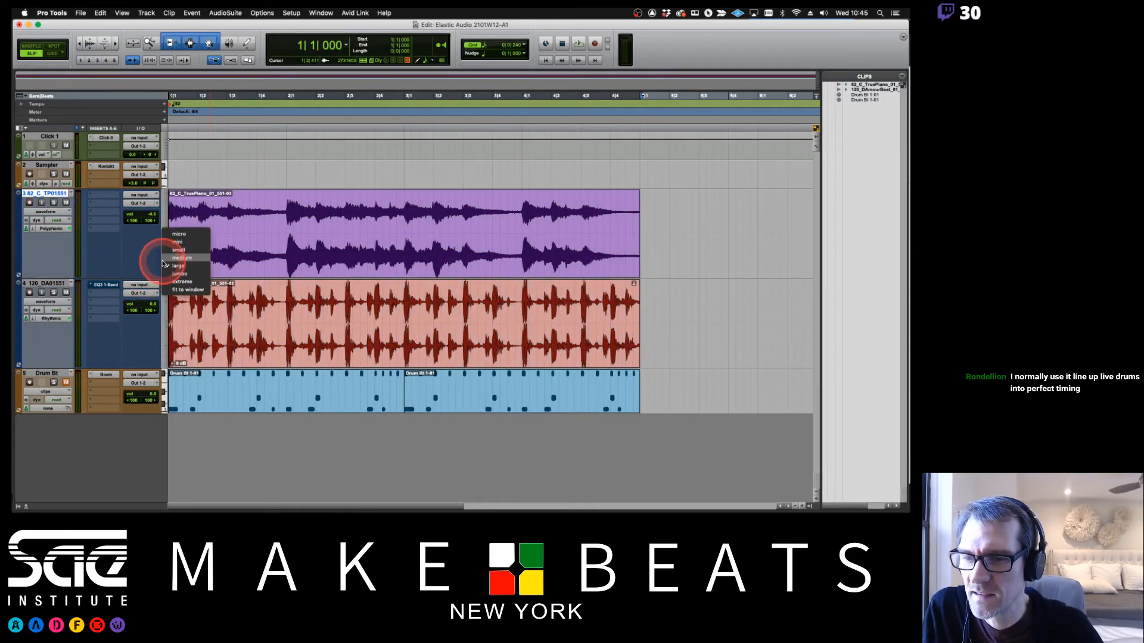
left_click(177, 258)
left_click(162, 265)
left_click(166, 273)
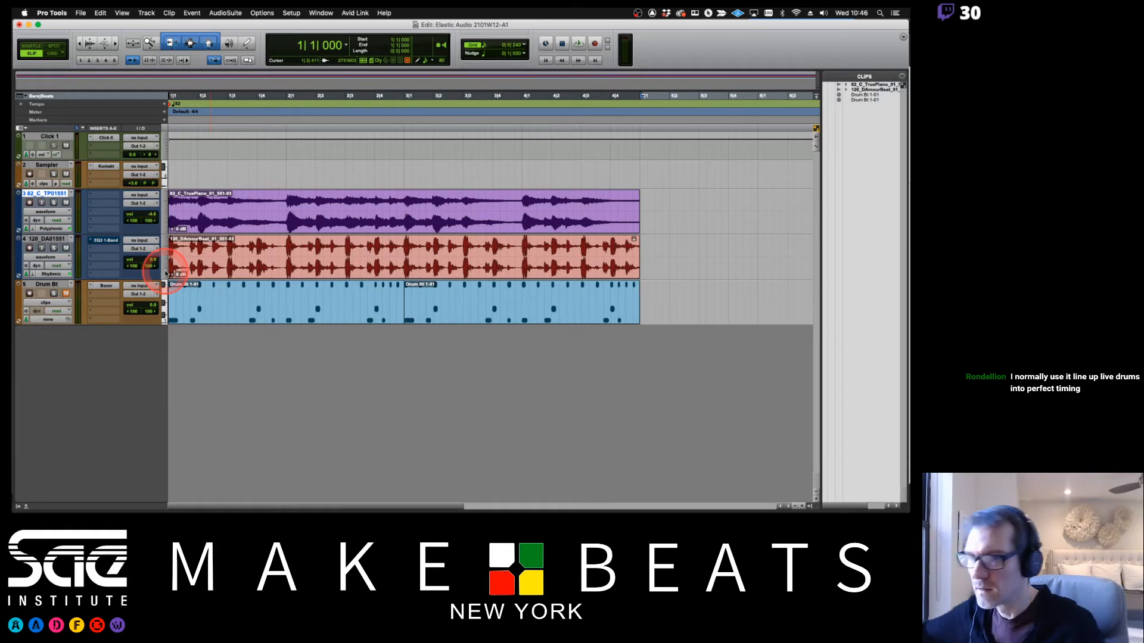
Play the session and change the tempo at the start of the timeline to 100 BPM
key("space")
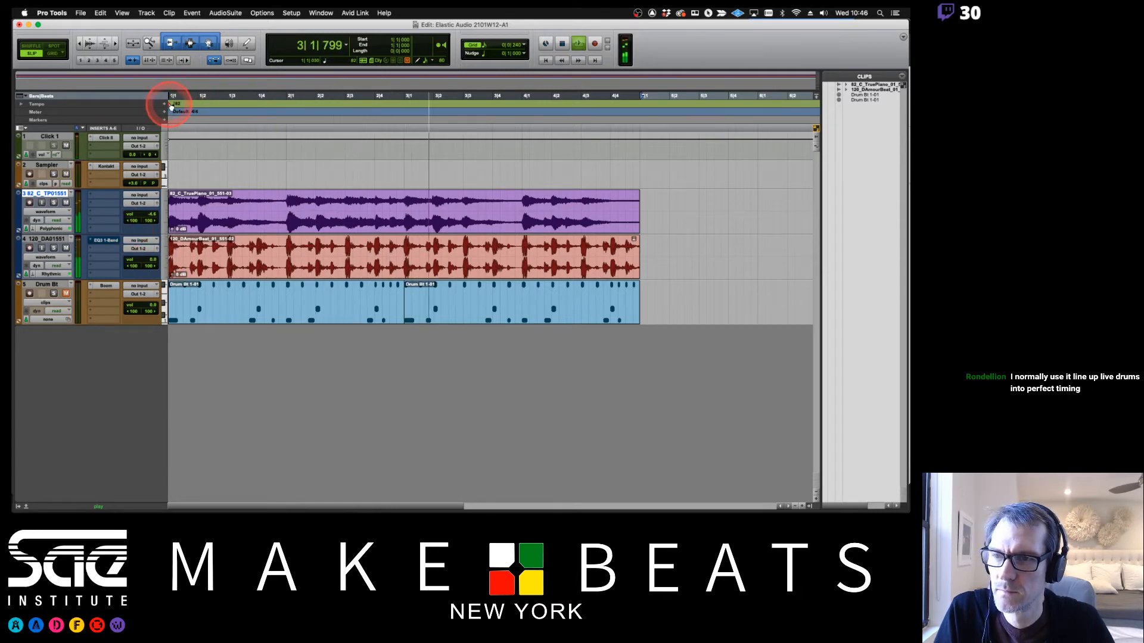
double_click(171, 106)
type("100")
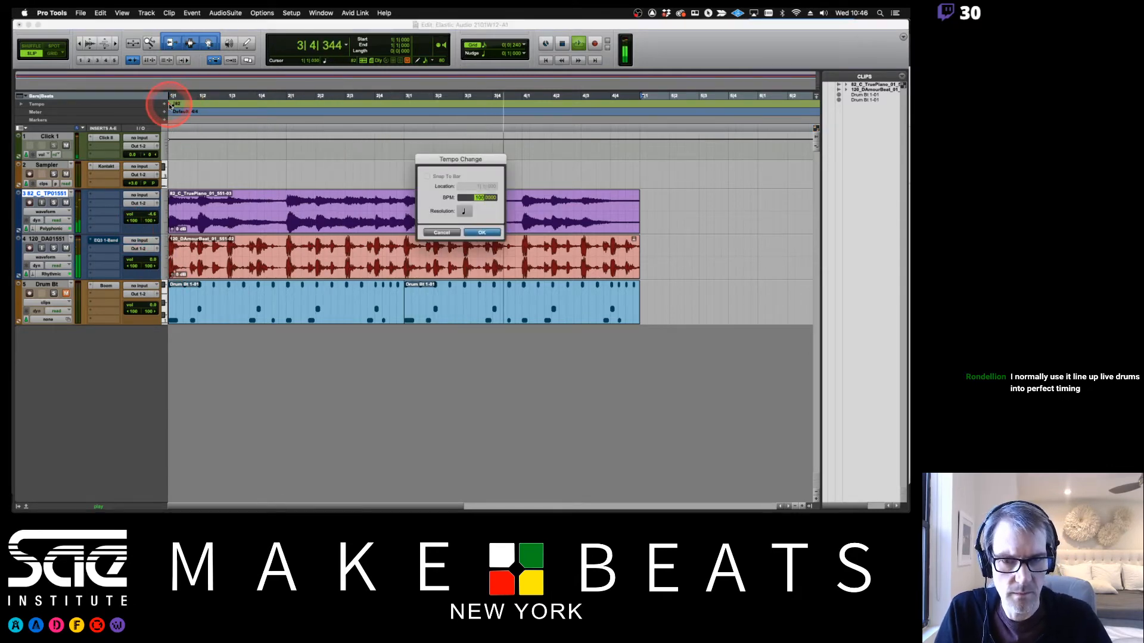
key("Return")
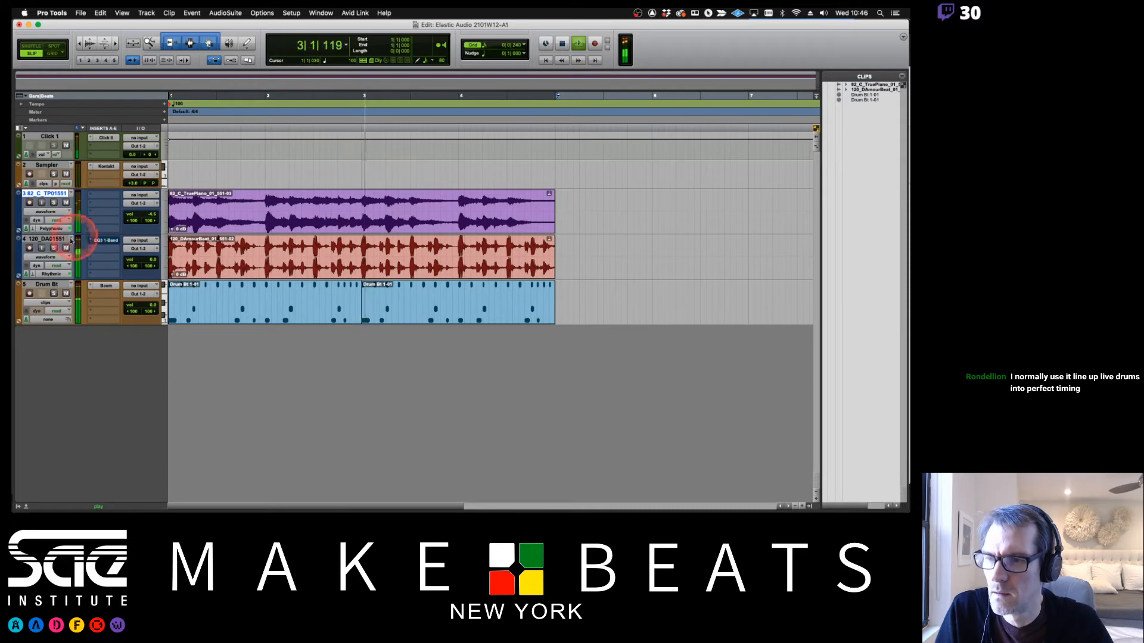
Take the drum loop track's EQ3 1-Band insert out of bypass, toggle the Click 1 track's mute, and stop playback
left_click(100, 240)
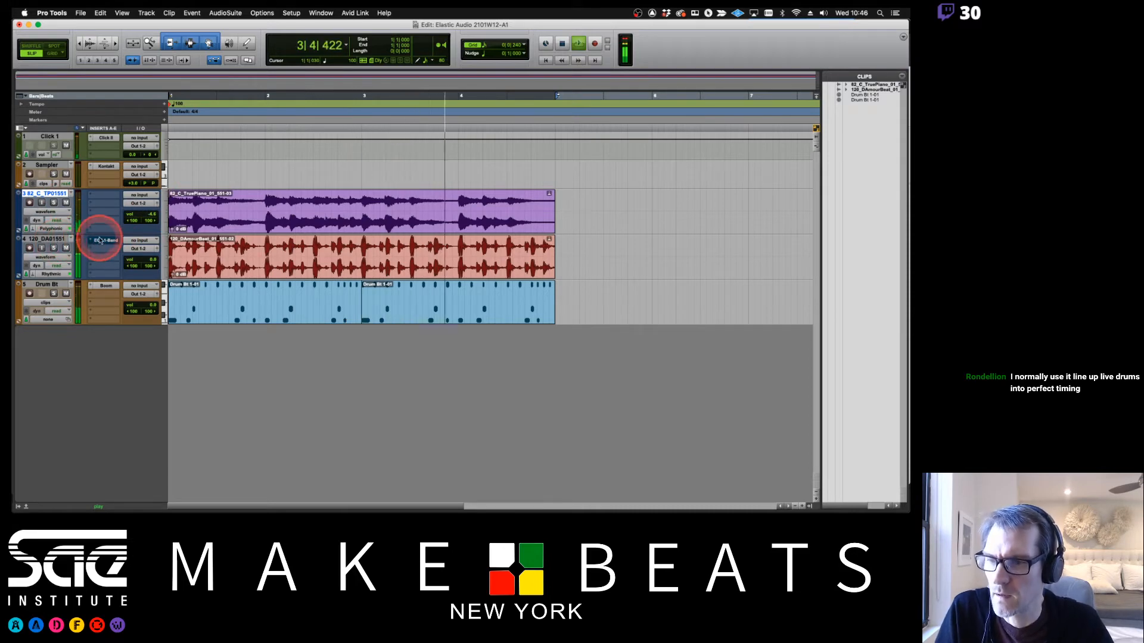
left_click(66, 146)
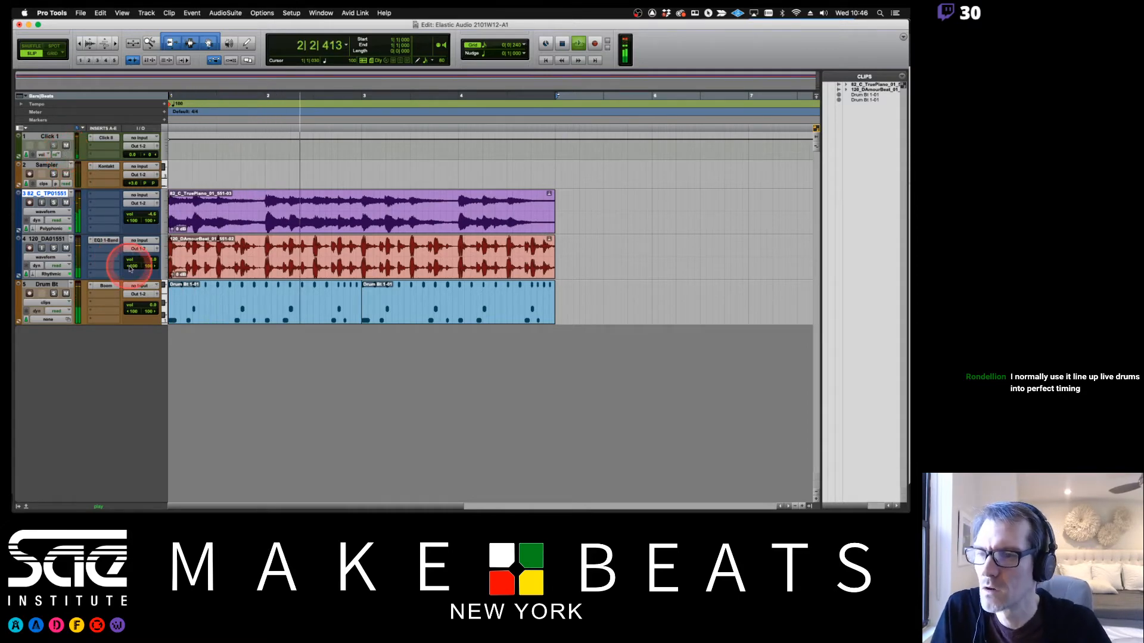
key("space")
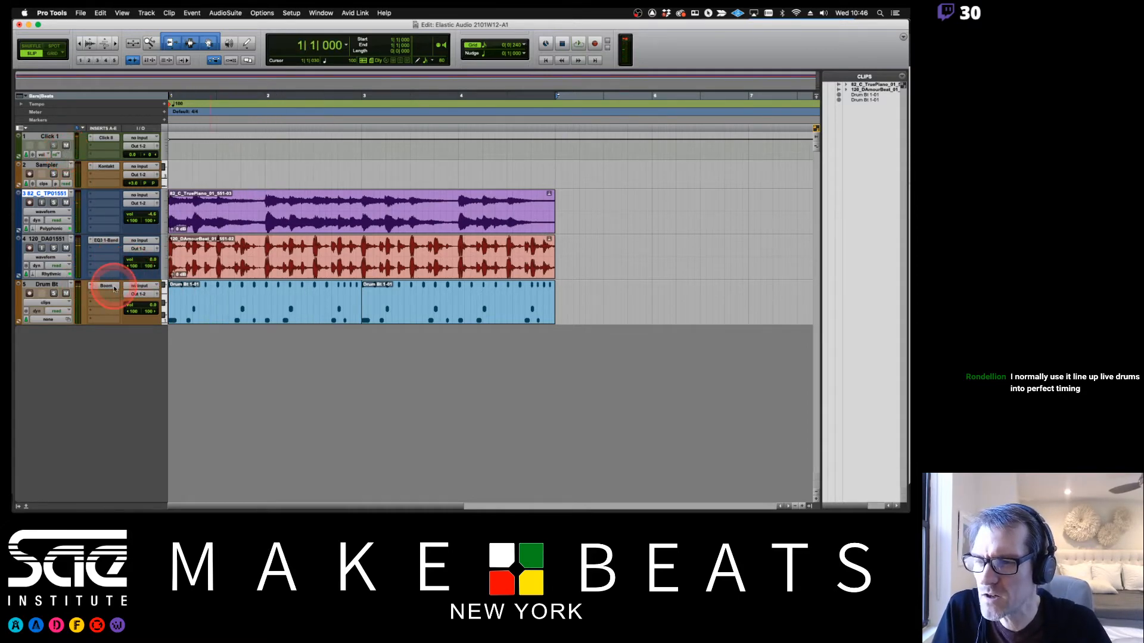
Change the Boom drum kit on the Drum Bt track to Eight-O, start playback, and close the plug-in window
left_click(110, 286)
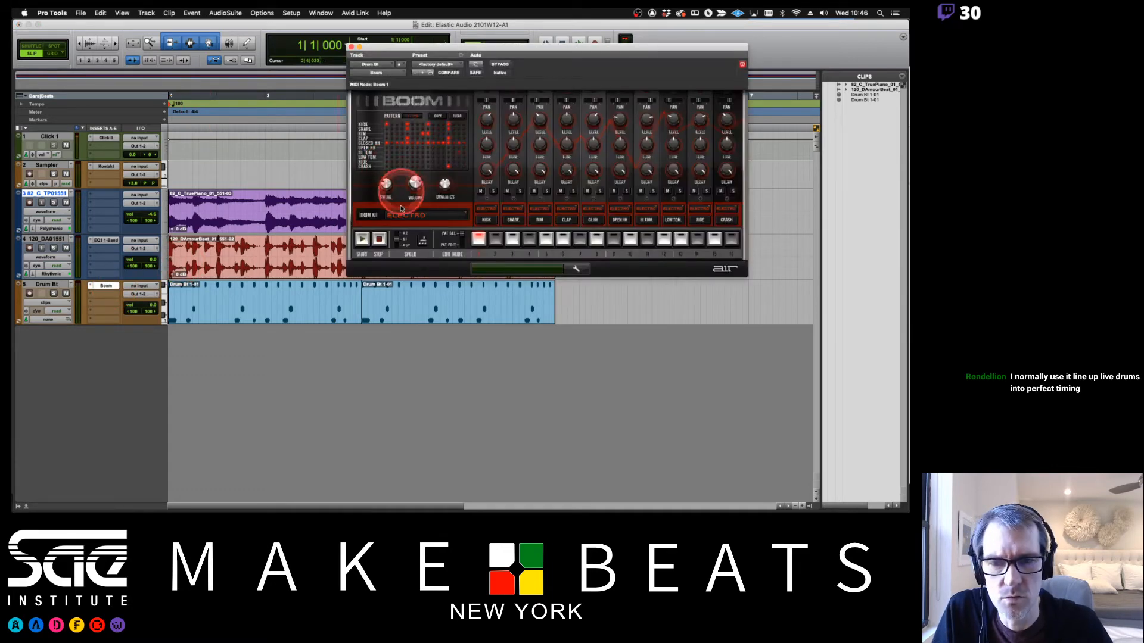
left_click(415, 220)
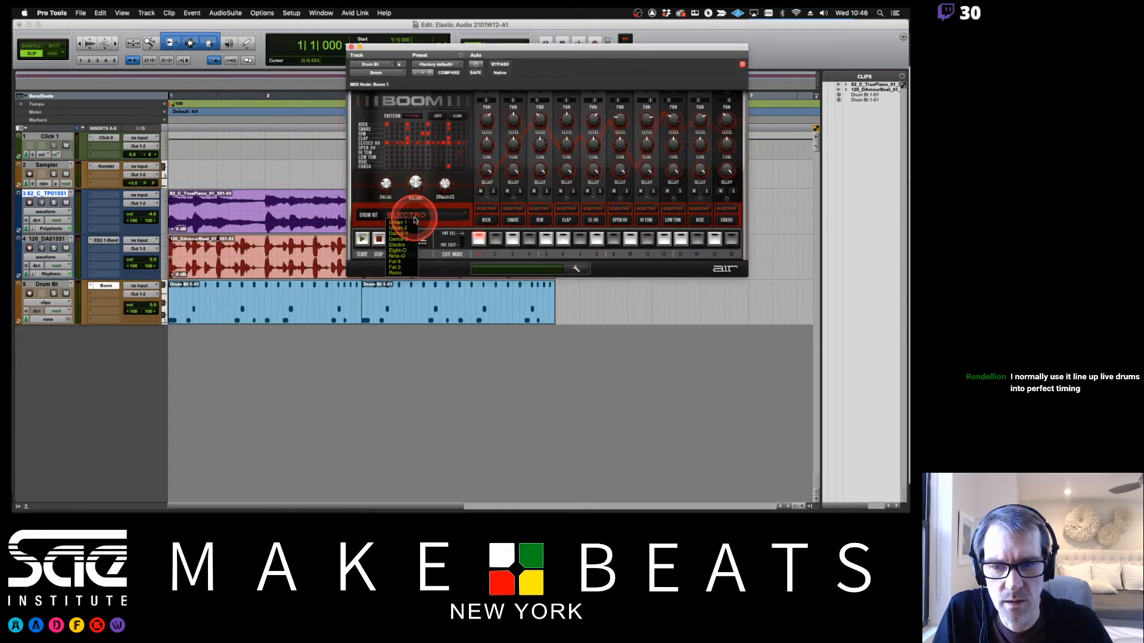
left_click(403, 253)
key("space")
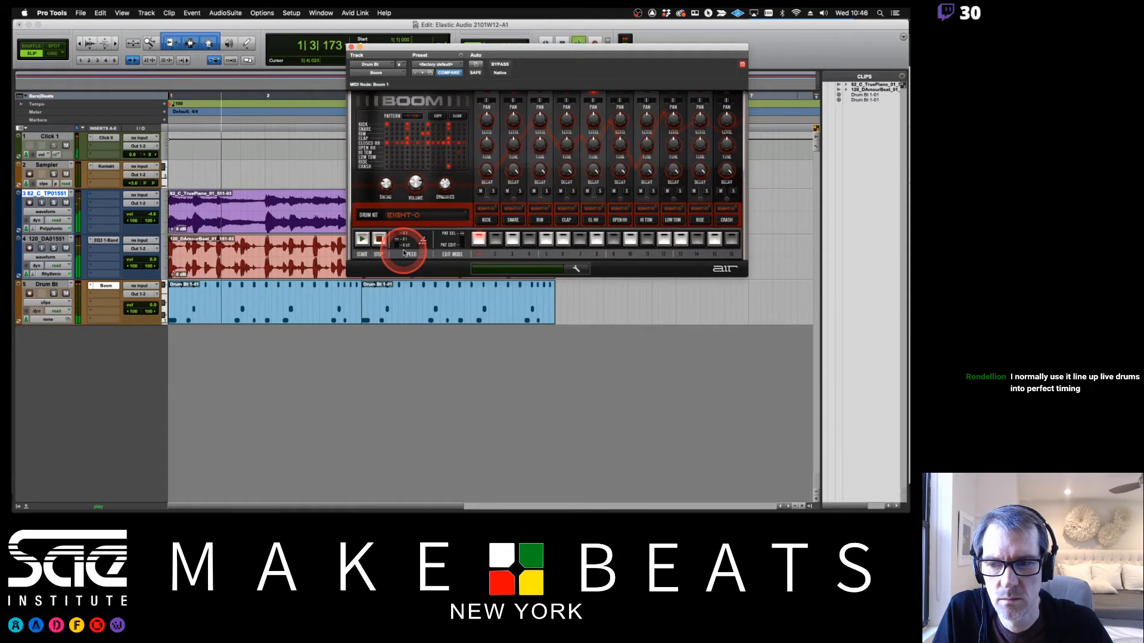
left_click(351, 46)
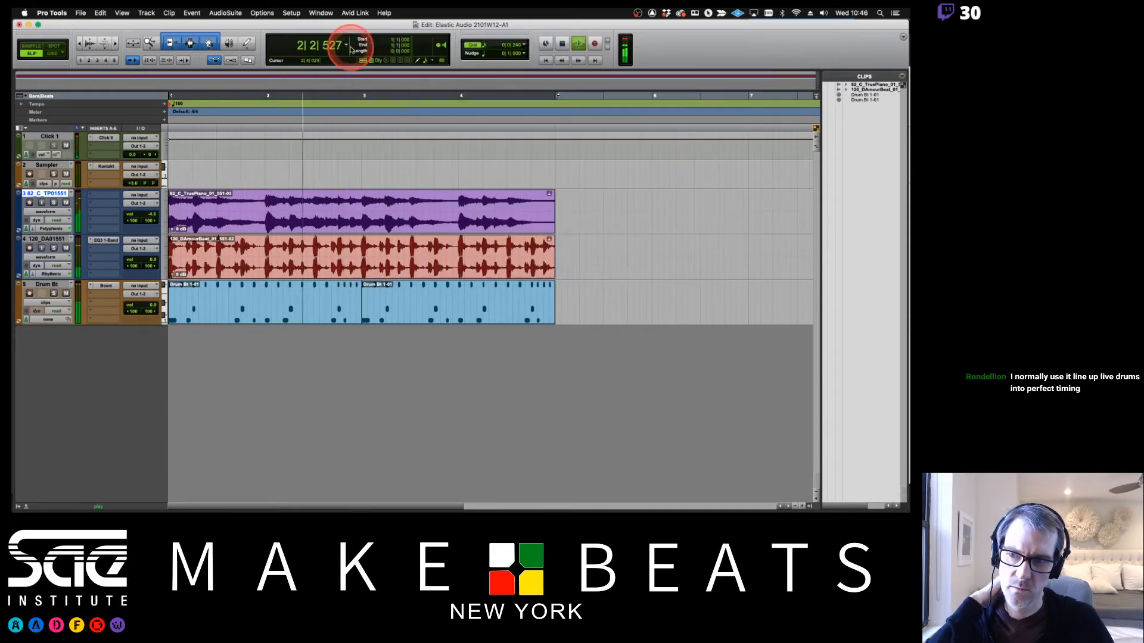
Mute the piano track and insert the SoundToys Decapitator (stereo) plug-in after Boom on the Drum Bt track
left_click(66, 202)
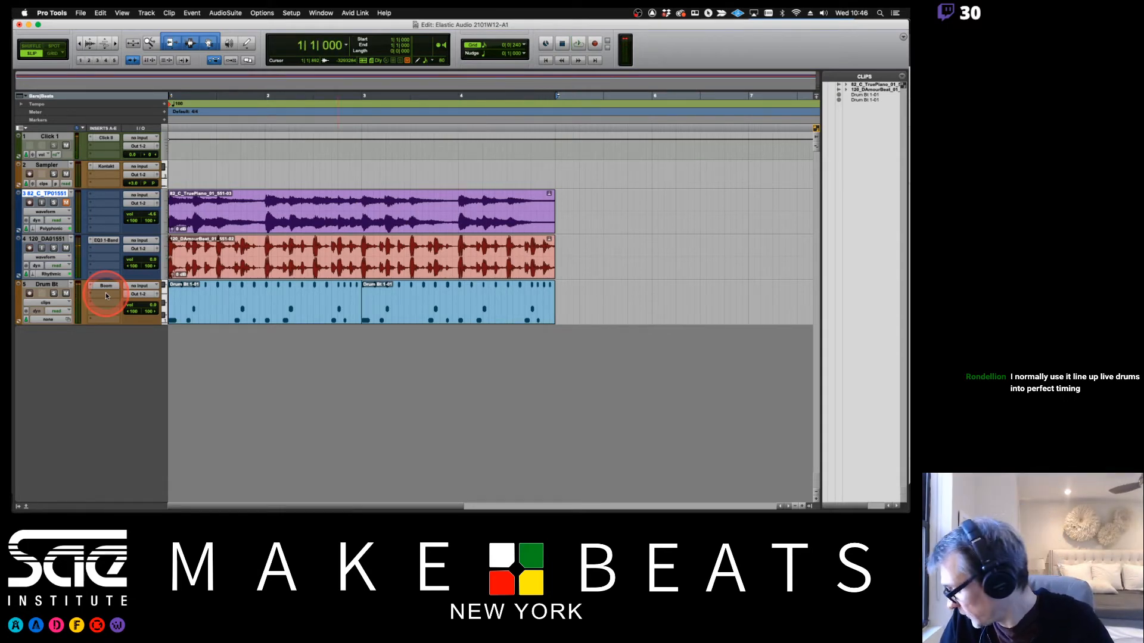
left_click(106, 296)
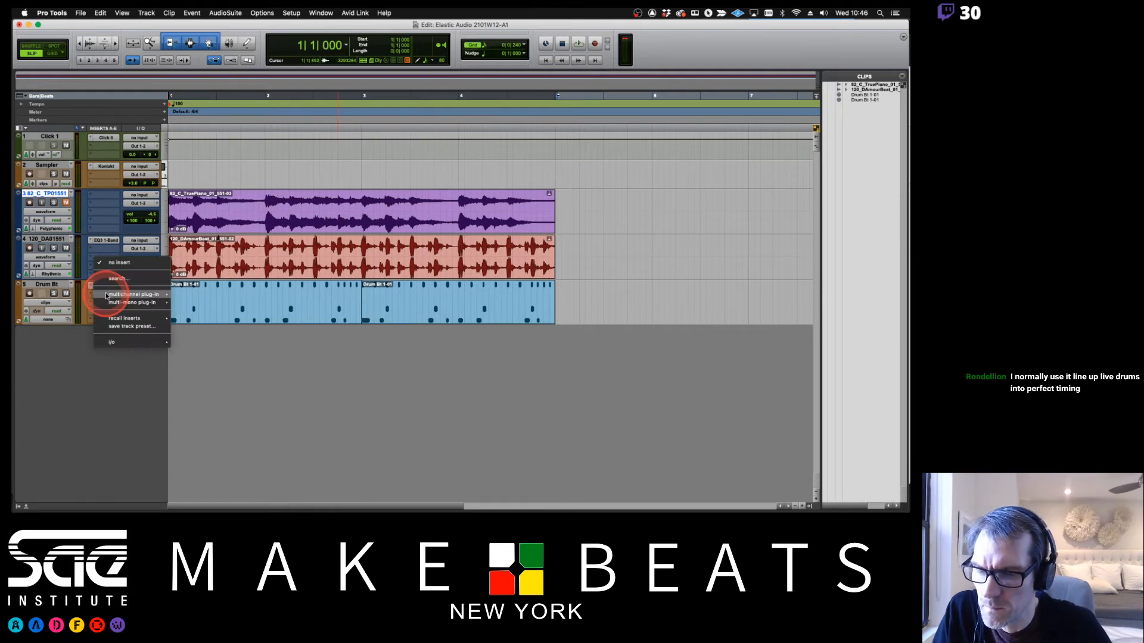
mouse_move(106, 296)
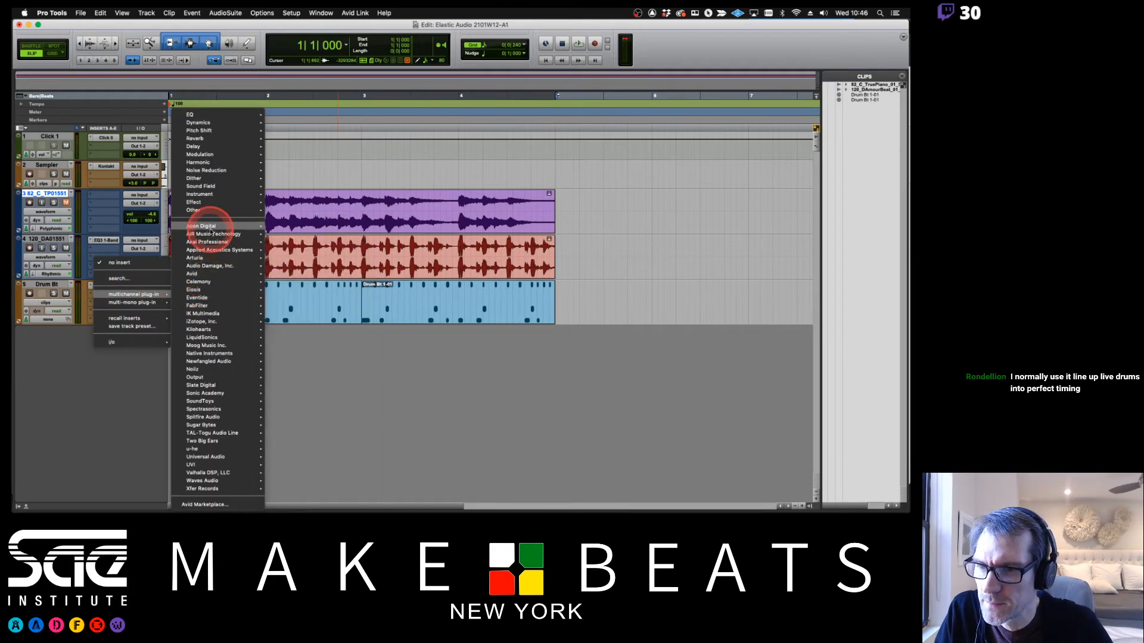
mouse_move(210, 196)
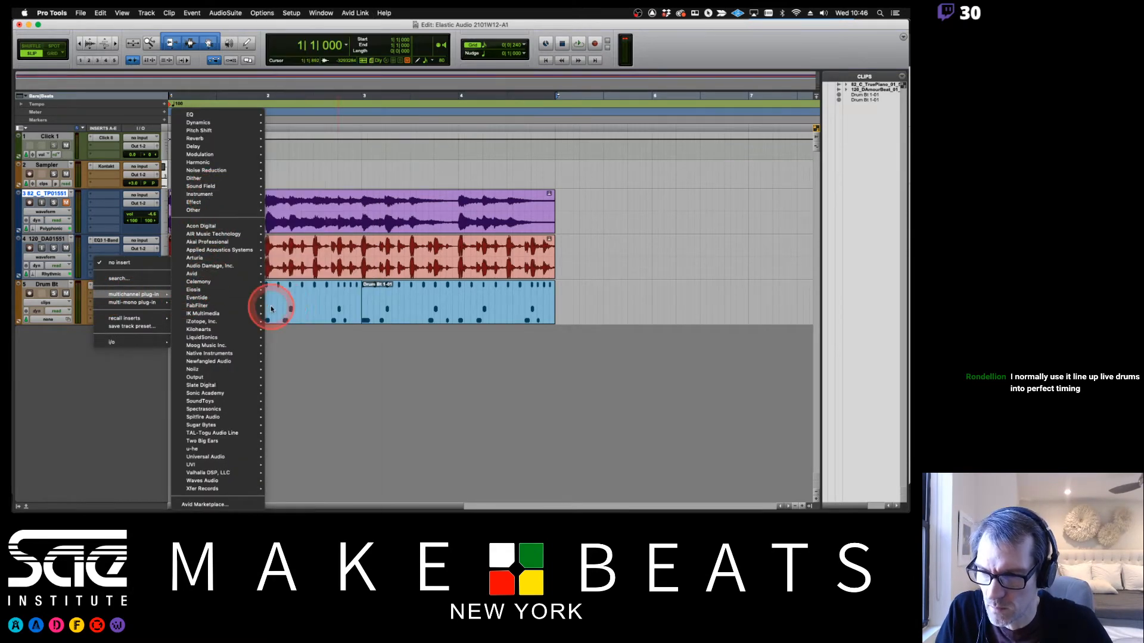
mouse_move(251, 316)
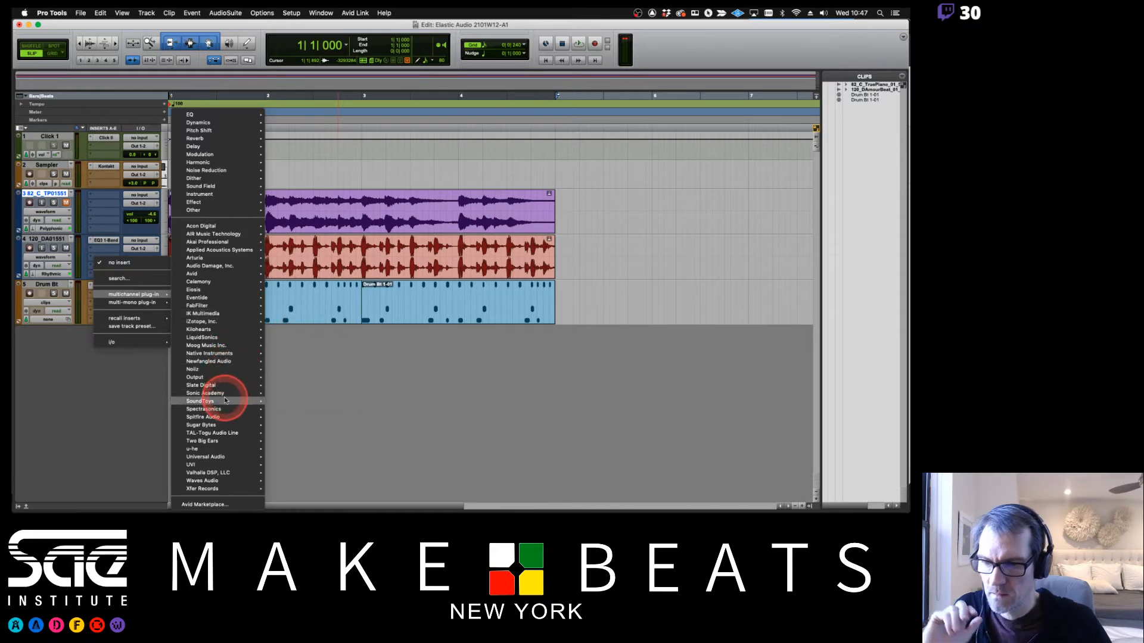
mouse_move(221, 400)
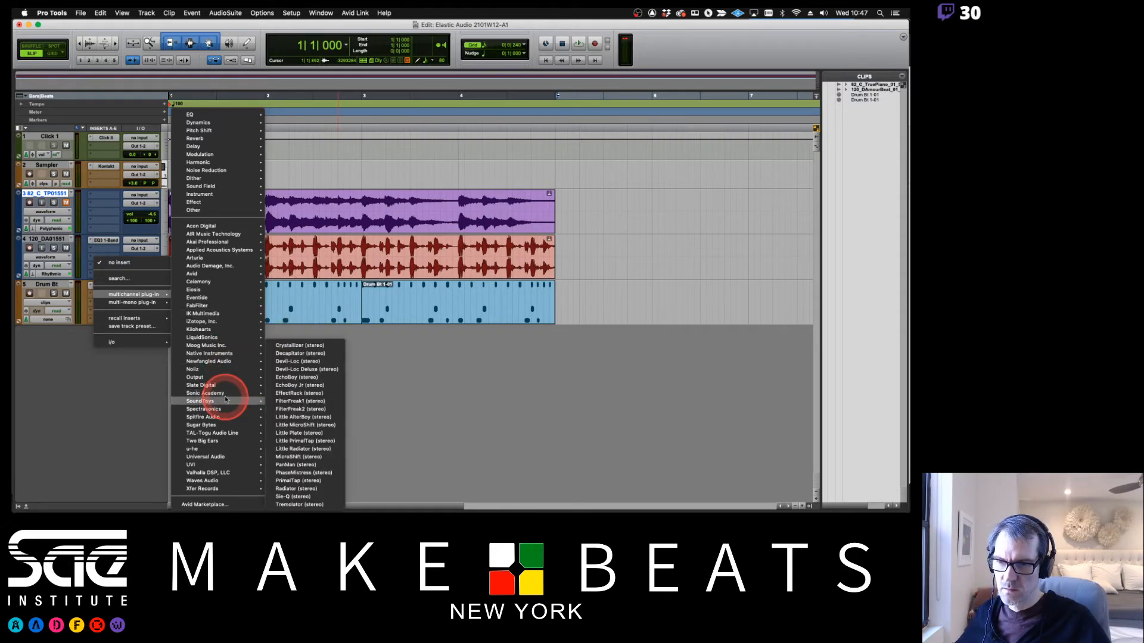
left_click(314, 355)
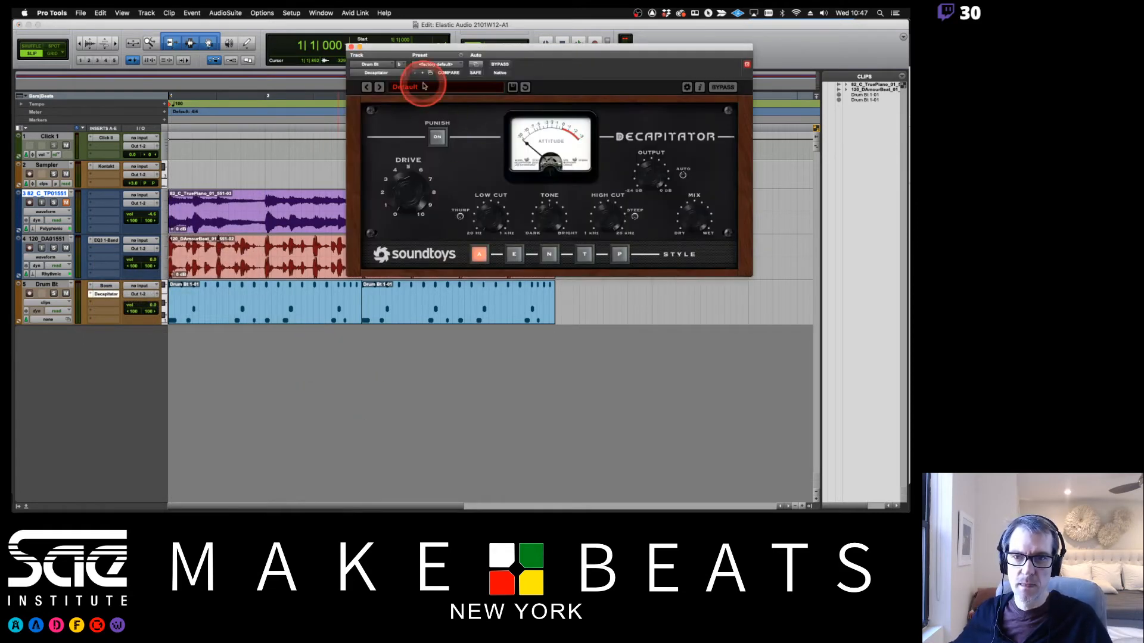
Solo the Drum Bt track, play it, load Decapitator's Beefy preset, and close the plug-in window
left_click(53, 293)
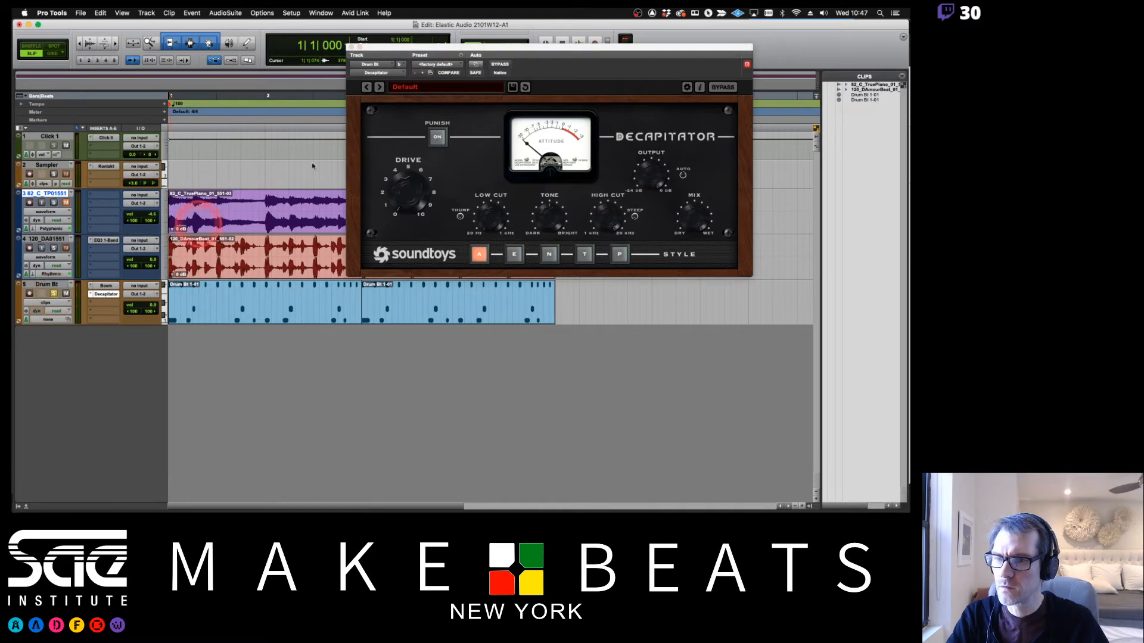
key("space")
left_click(380, 87)
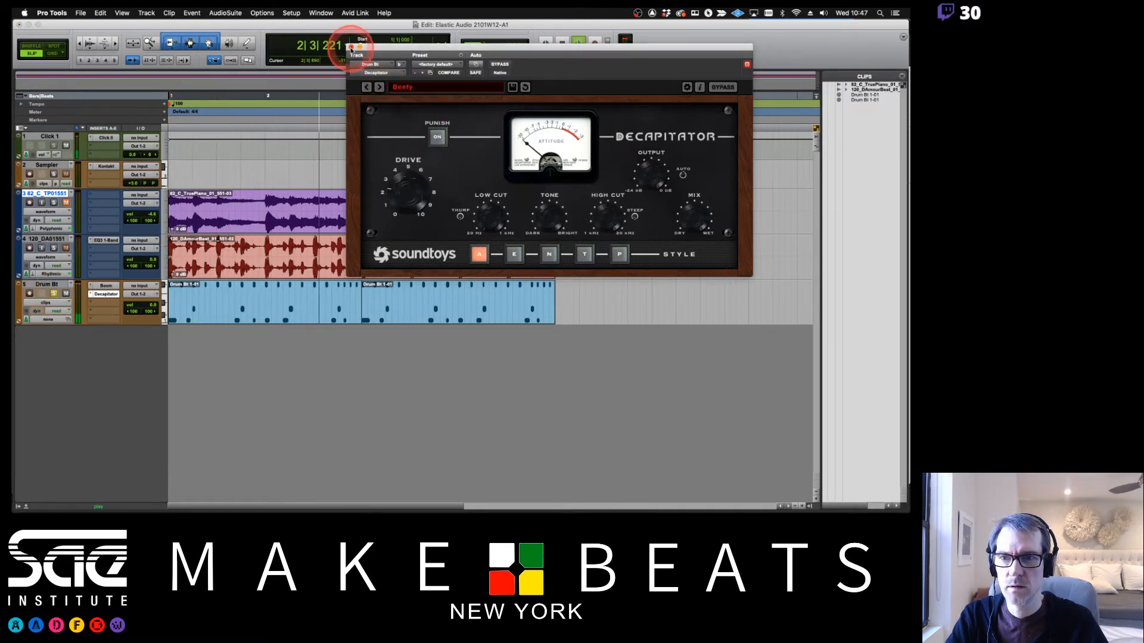
left_click(350, 47)
Insert the UAD 4K Channel Strip (stereo) EQ plug-in after Decapitator on the Drum Bt track
left_click(99, 302)
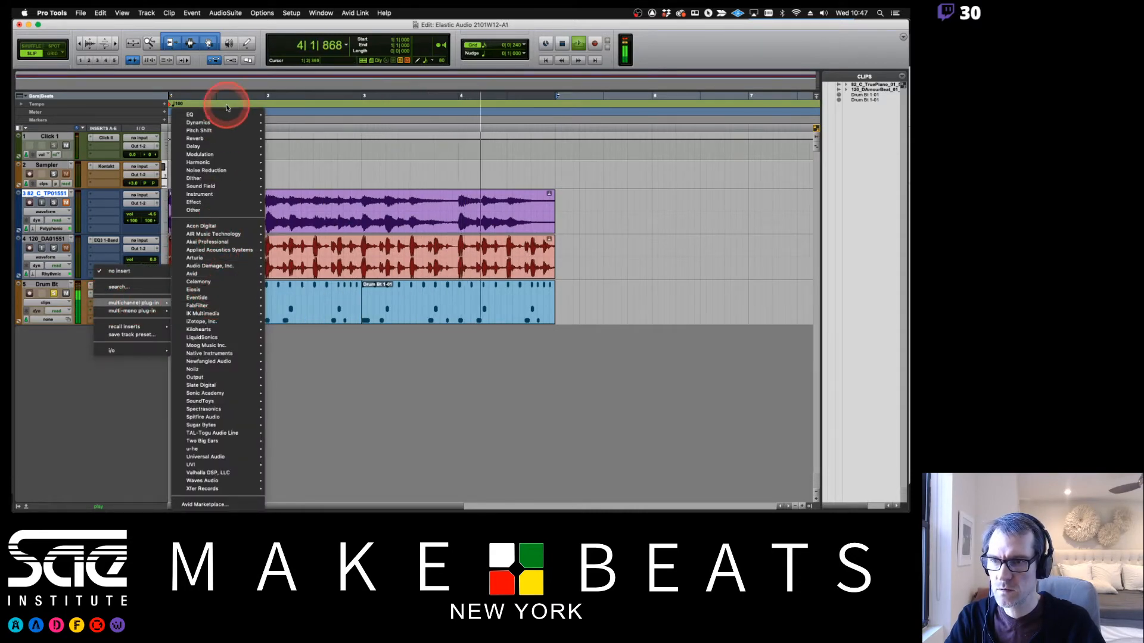
mouse_move(225, 116)
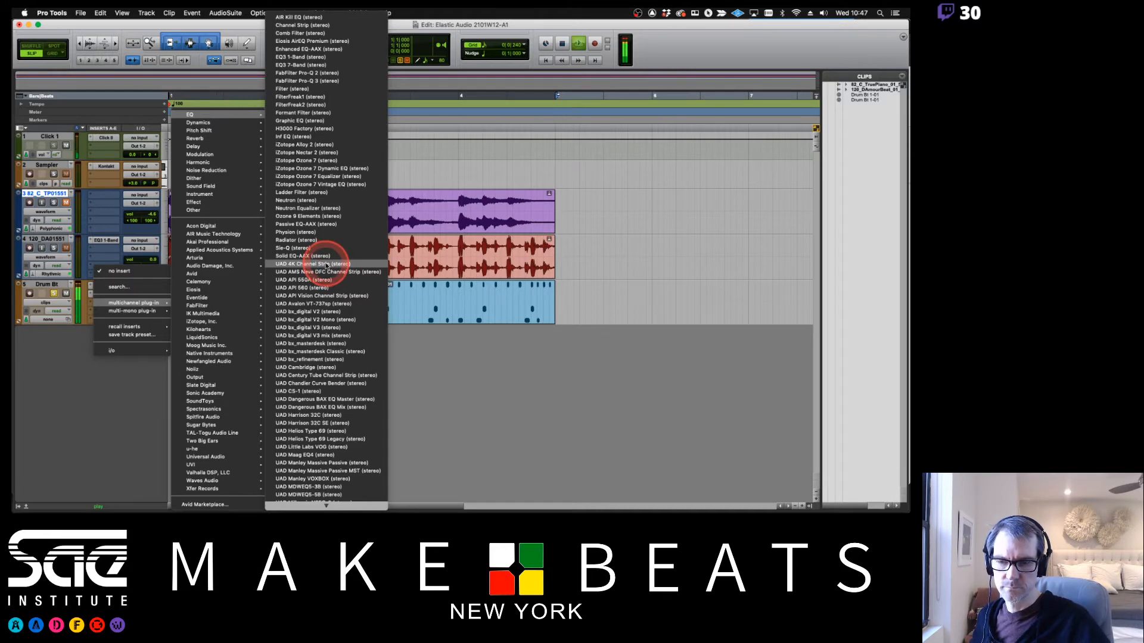
left_click(326, 264)
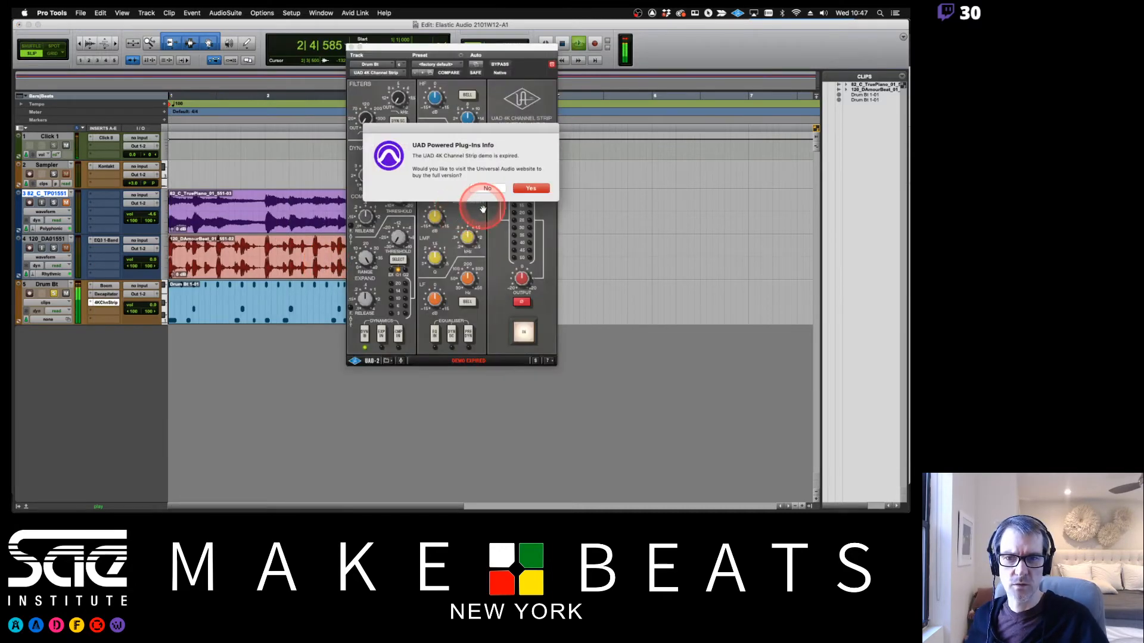
Decline the Universal Audio website offer and replace the 4K Channel Strip on Drum Bt with UAD SSL E Channel Strip Legacy (stereo)
left_click(487, 188)
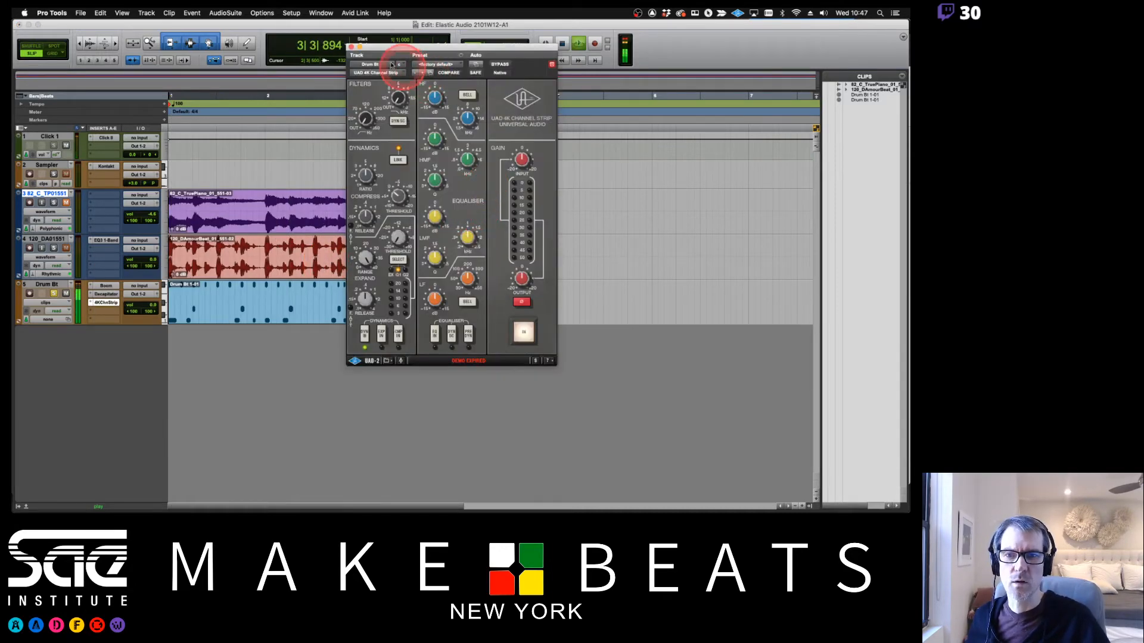
left_click(351, 47)
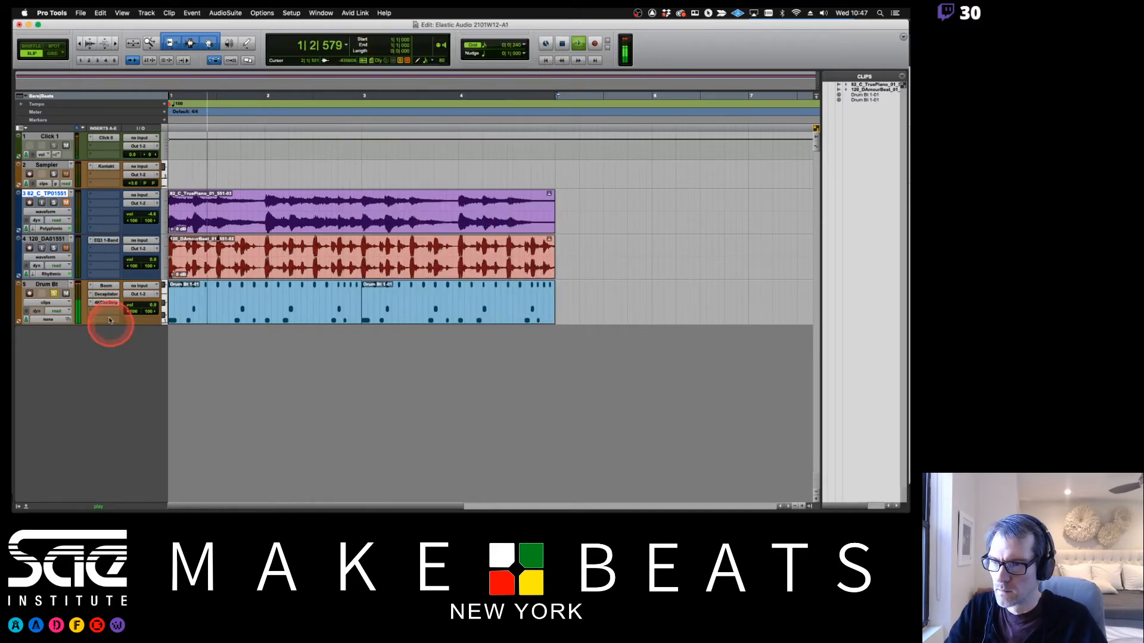
left_click(90, 305)
mouse_move(113, 303)
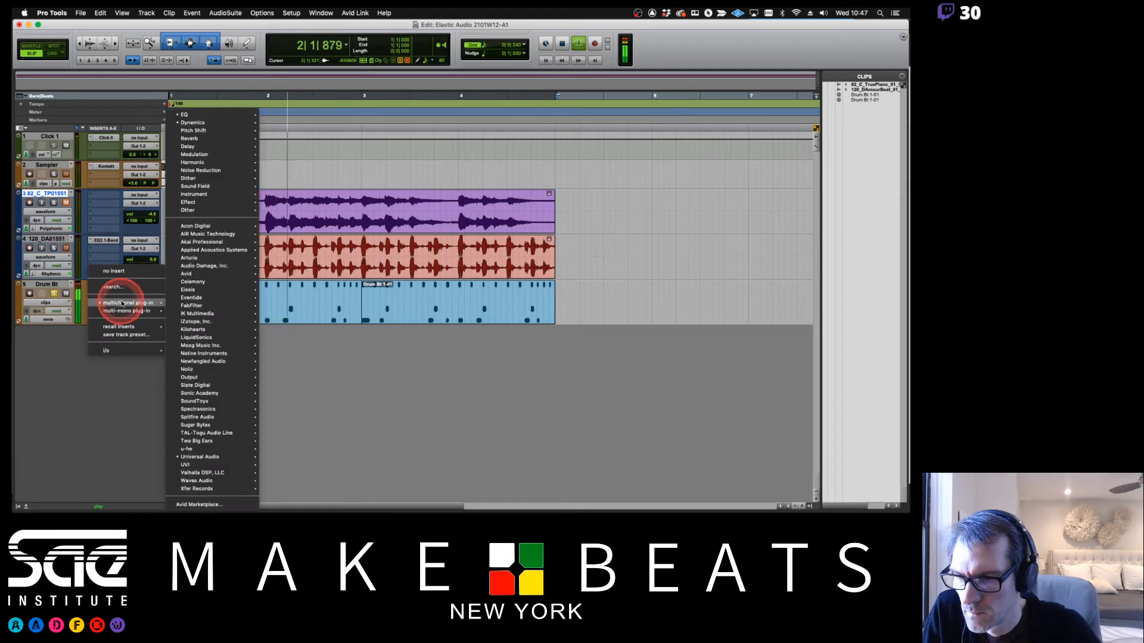
left_click(206, 457)
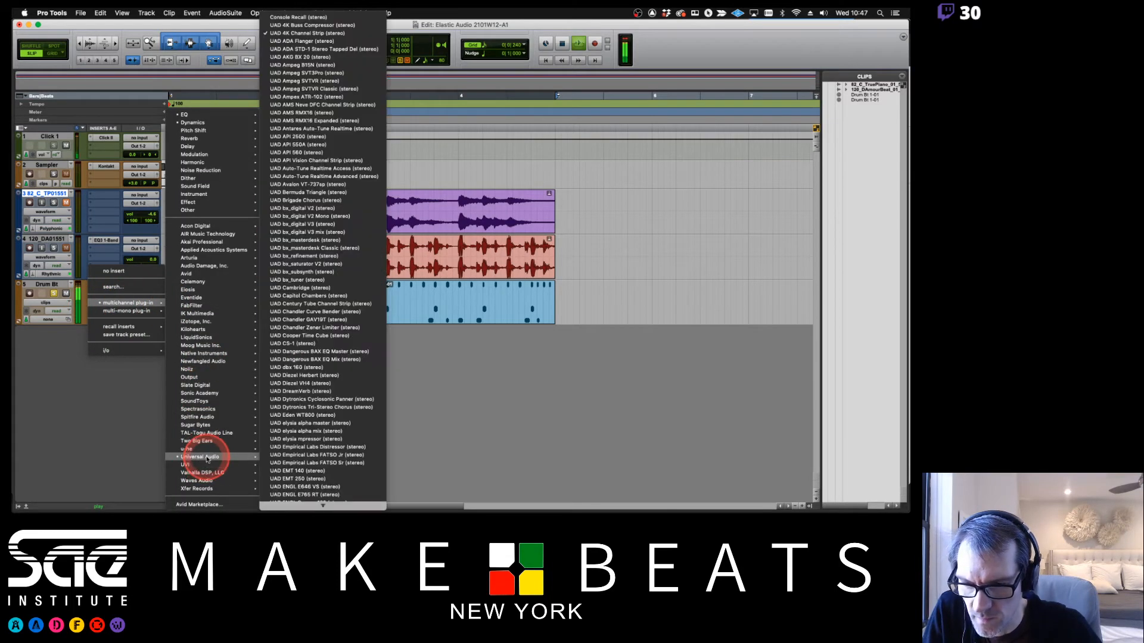
mouse_move(322, 507)
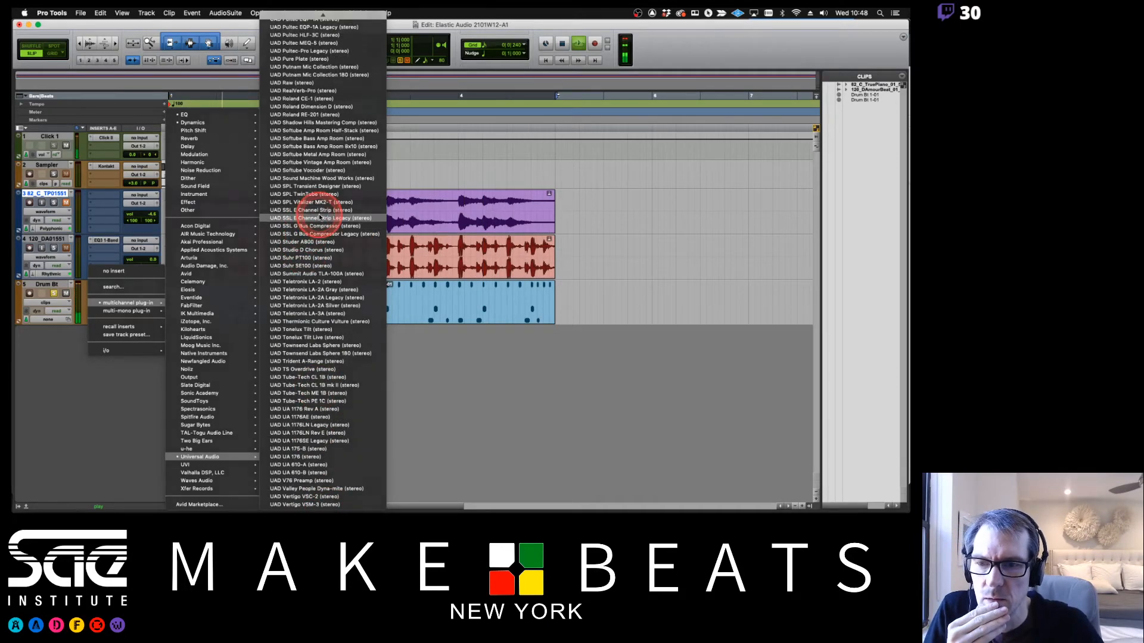
left_click(319, 211)
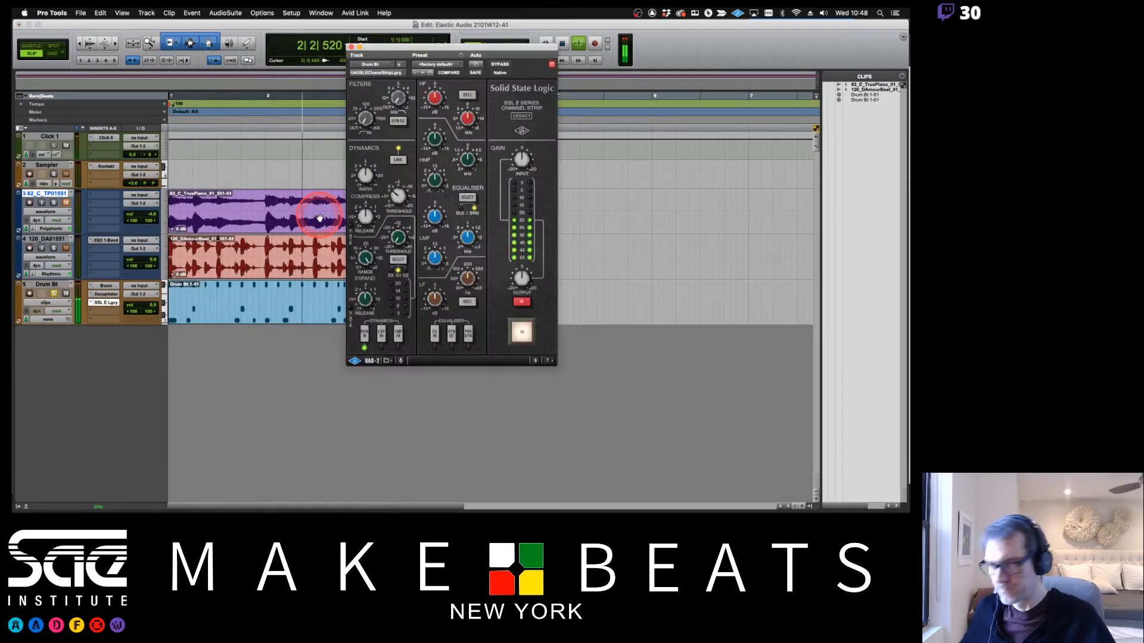
Audition the SSL channel strip's instrument presets from Electric Bass through to Picked Guitar, and adjust the input gain
left_click(433, 63)
mouse_move(442, 35)
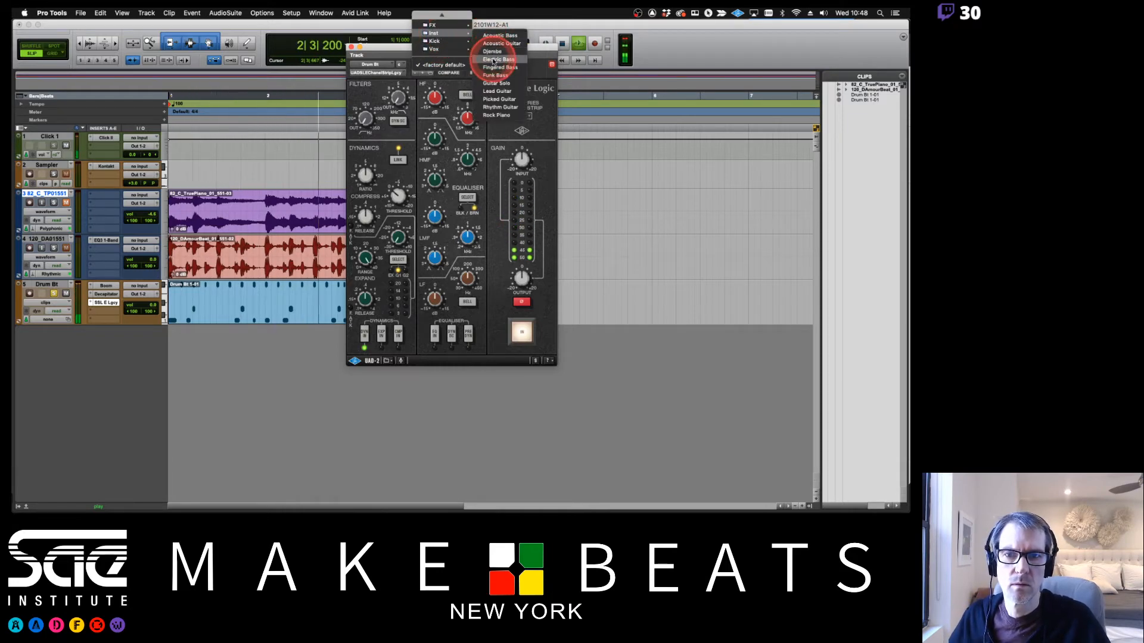
left_click(493, 60)
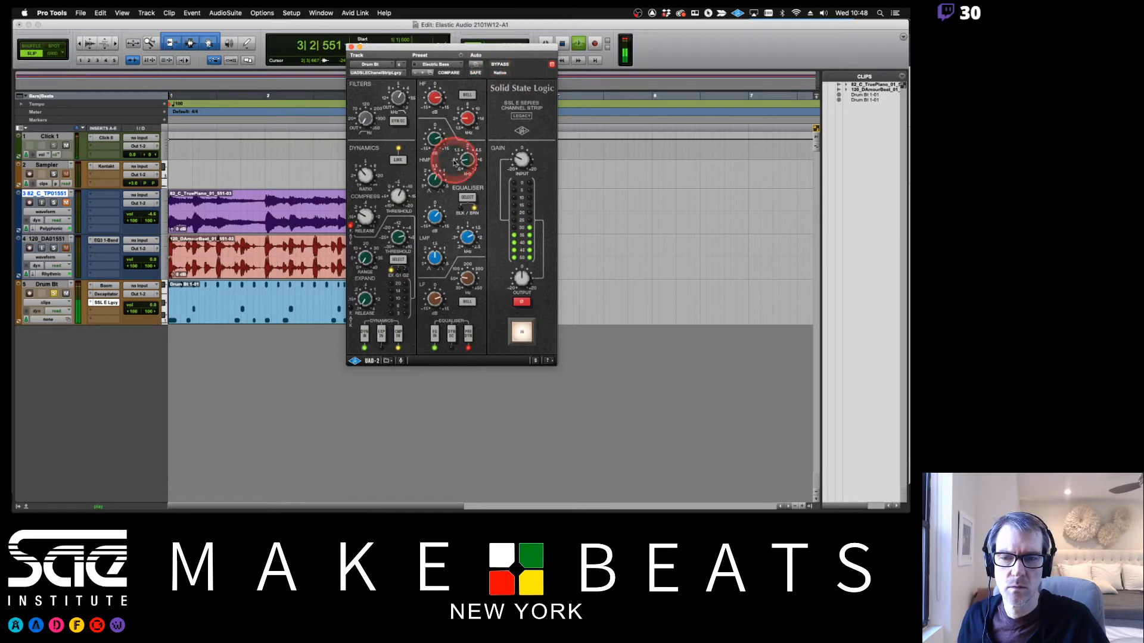
left_click(426, 74)
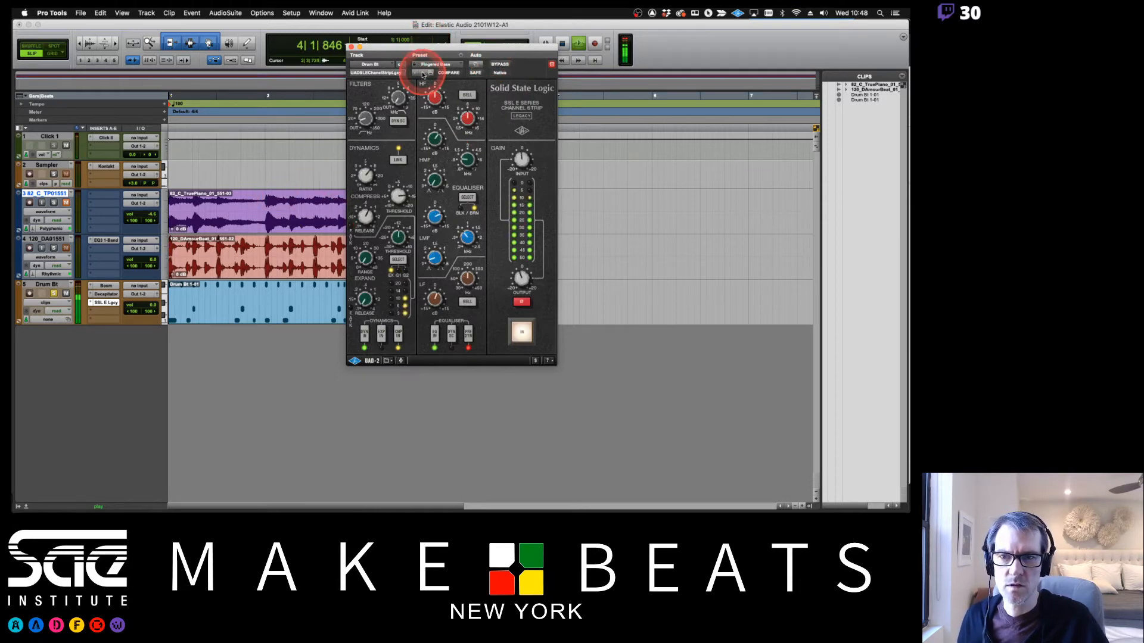
left_click(423, 75)
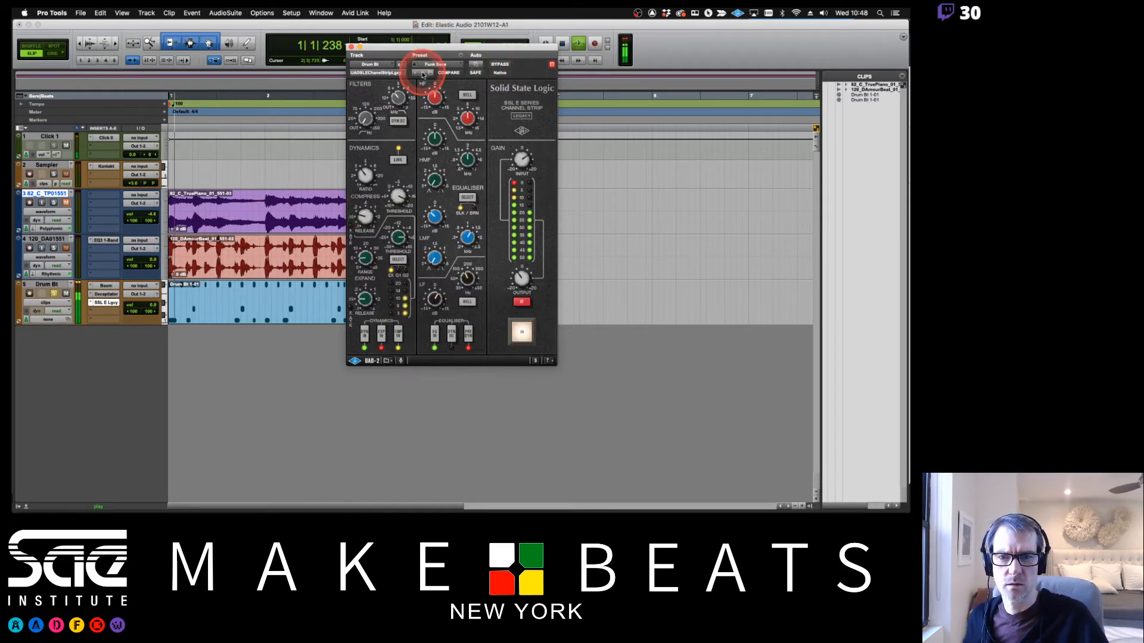
left_click(422, 73)
left_click(423, 73)
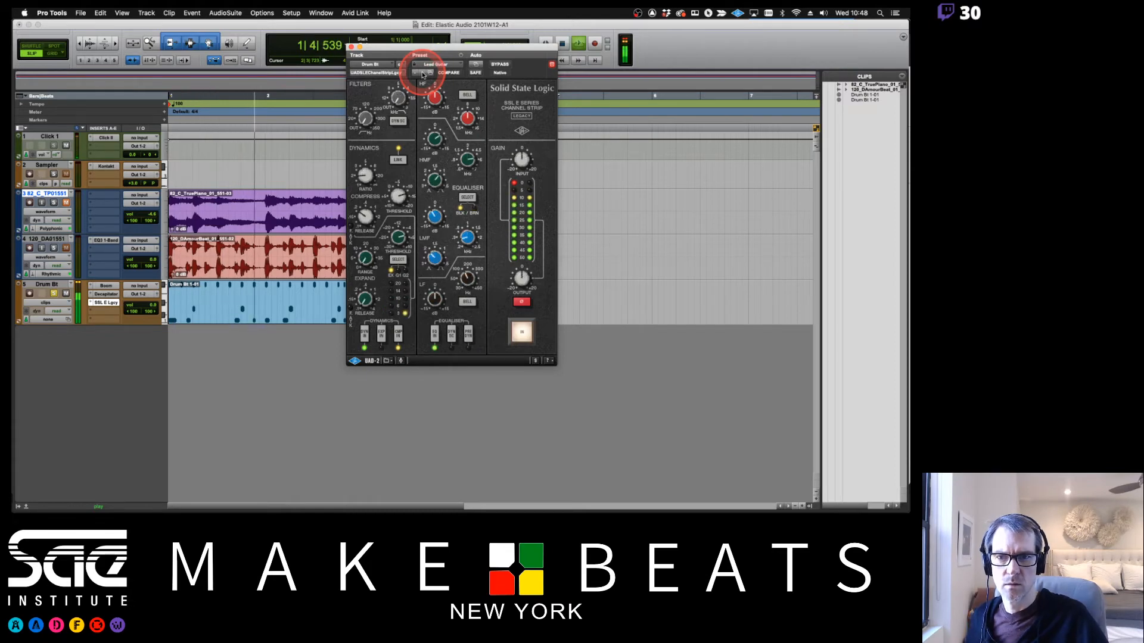
left_click(423, 73)
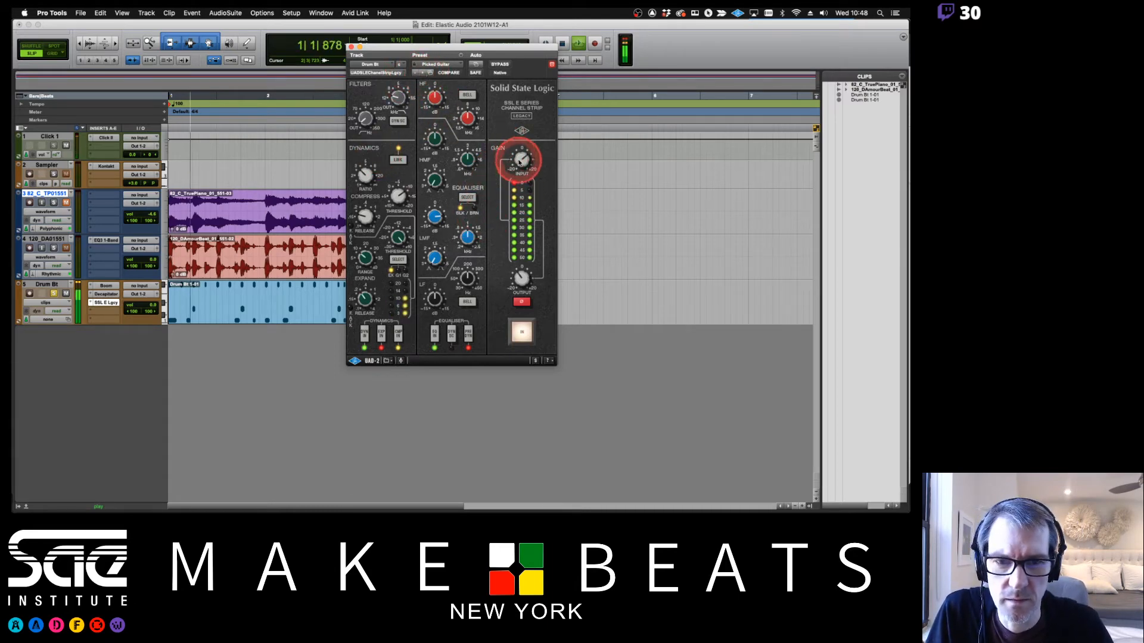
left_click_drag(520, 160, 518, 180)
Take the Drum Bt track out of solo and close the SSL channel strip window
left_click(186, 320)
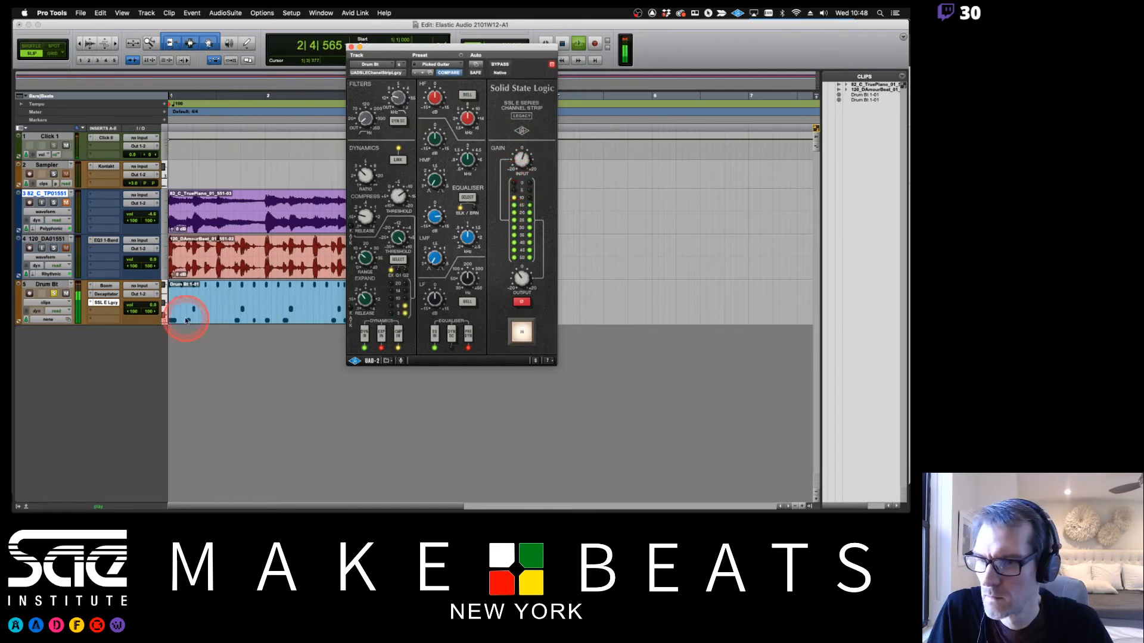
left_click(154, 308)
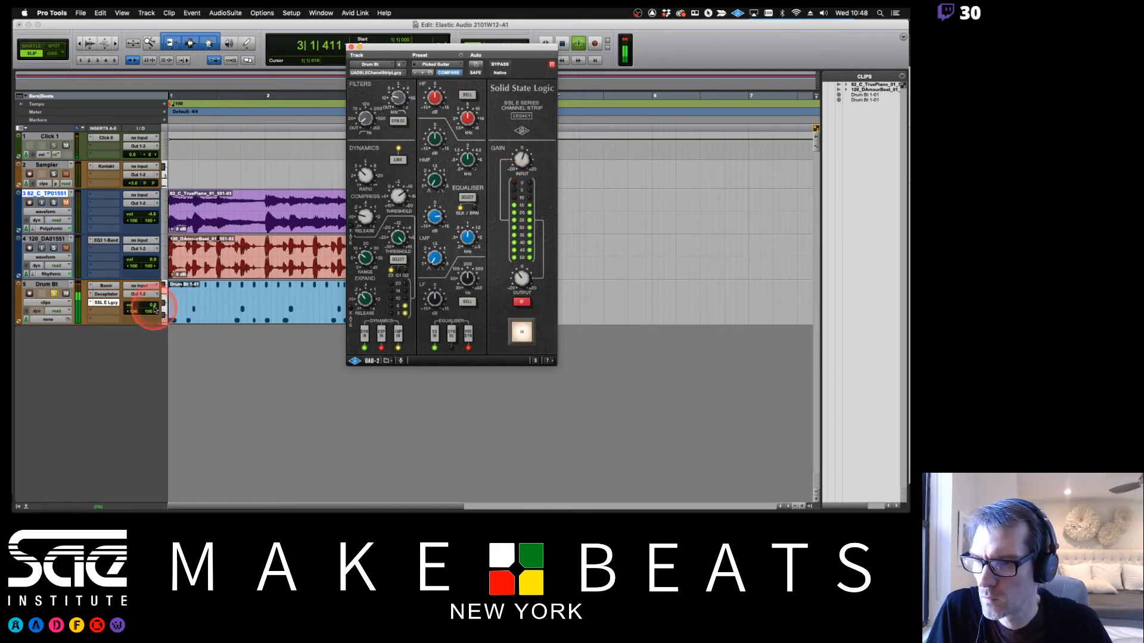
left_click(66, 203)
left_click(53, 203)
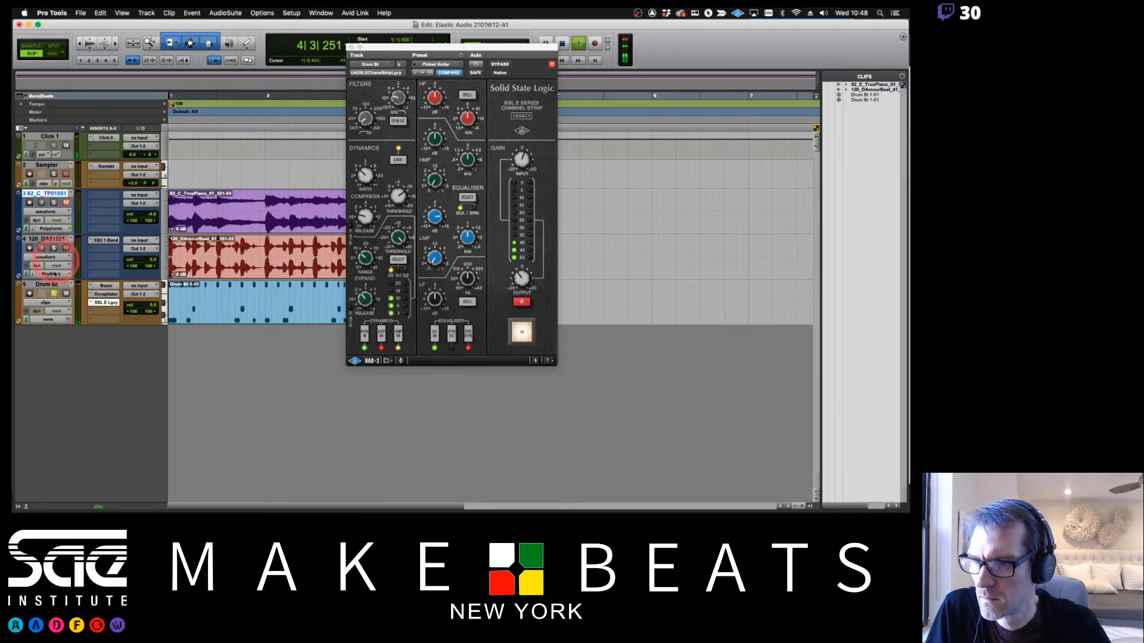
left_click(53, 293)
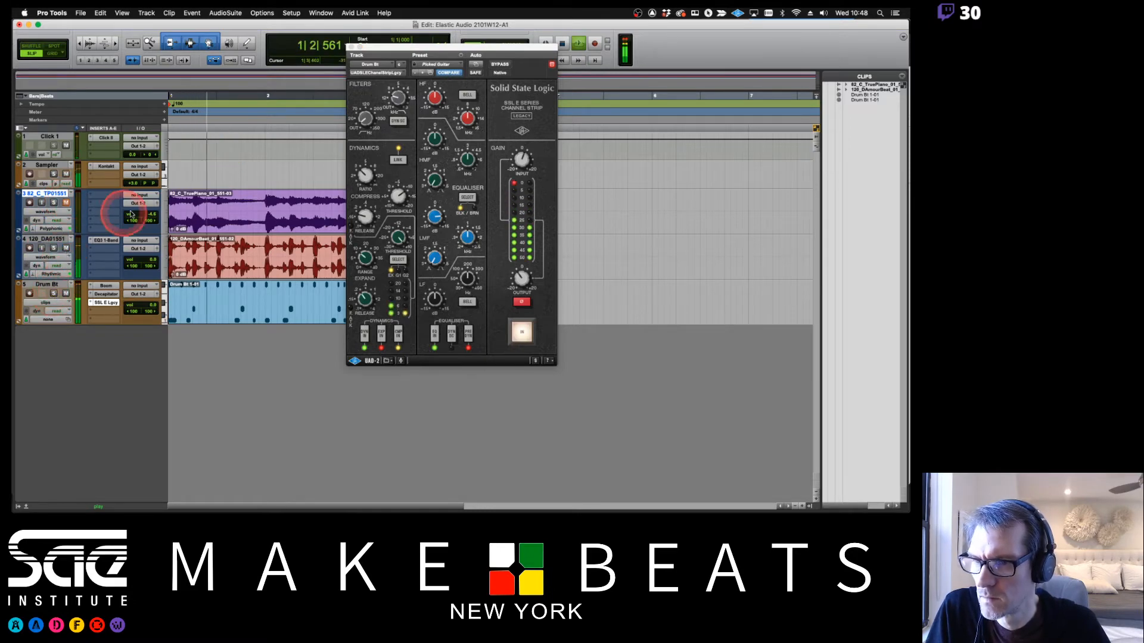
left_click(173, 191)
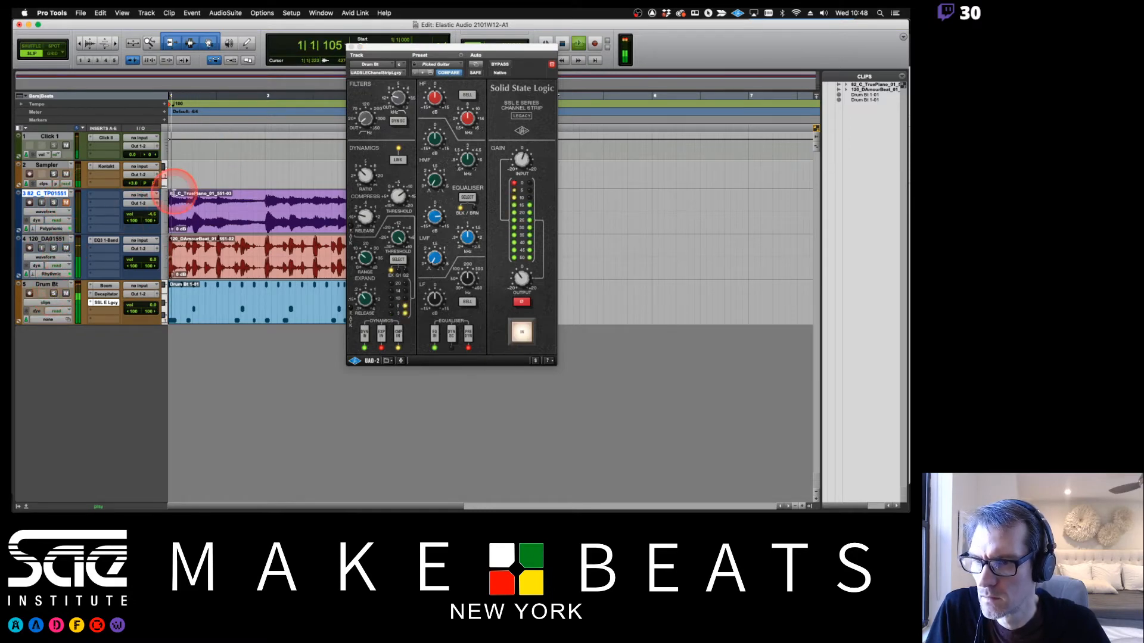
left_click(351, 47)
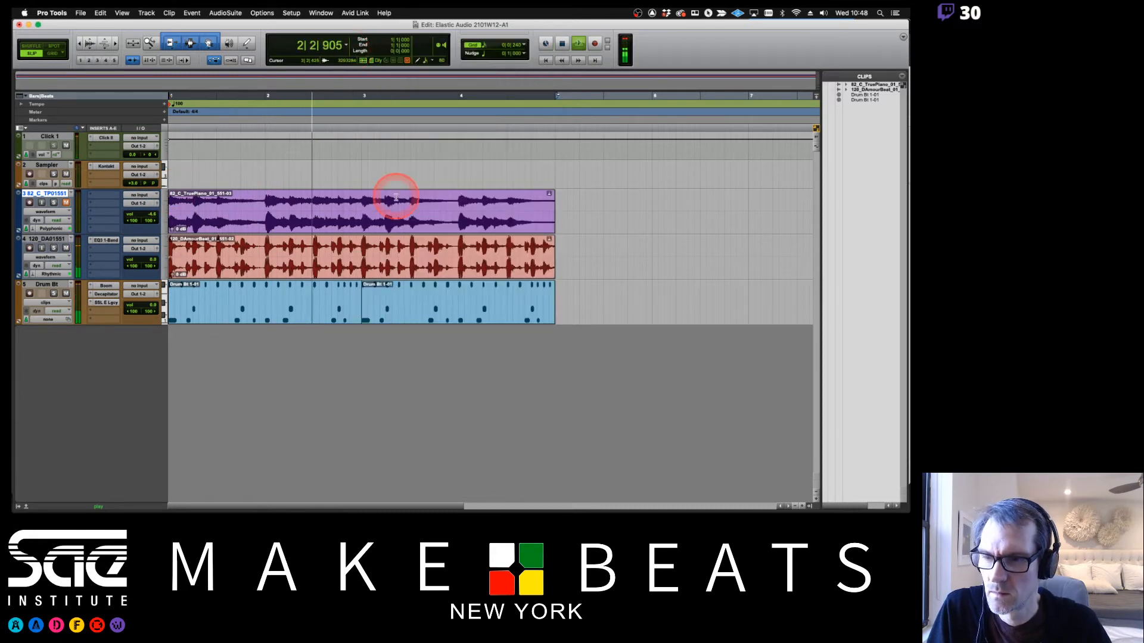
Mute the Sampler track, unmute the piano track, adjust the piano's volume, and stop playback
left_click(66, 174)
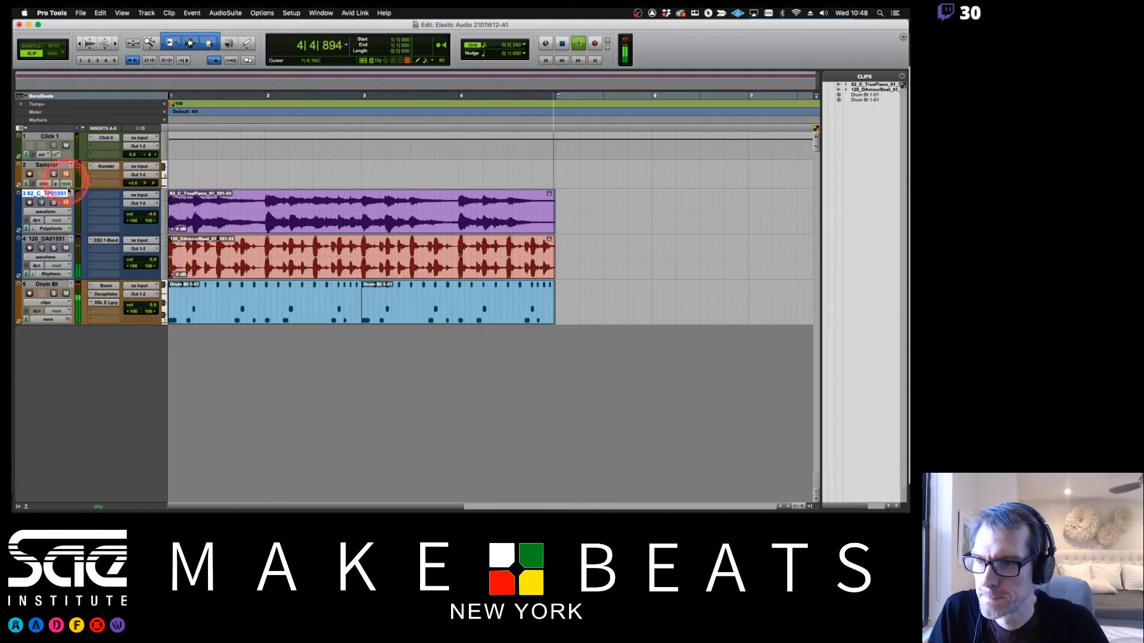
left_click(67, 202)
left_click_drag(151, 215, 152, 217)
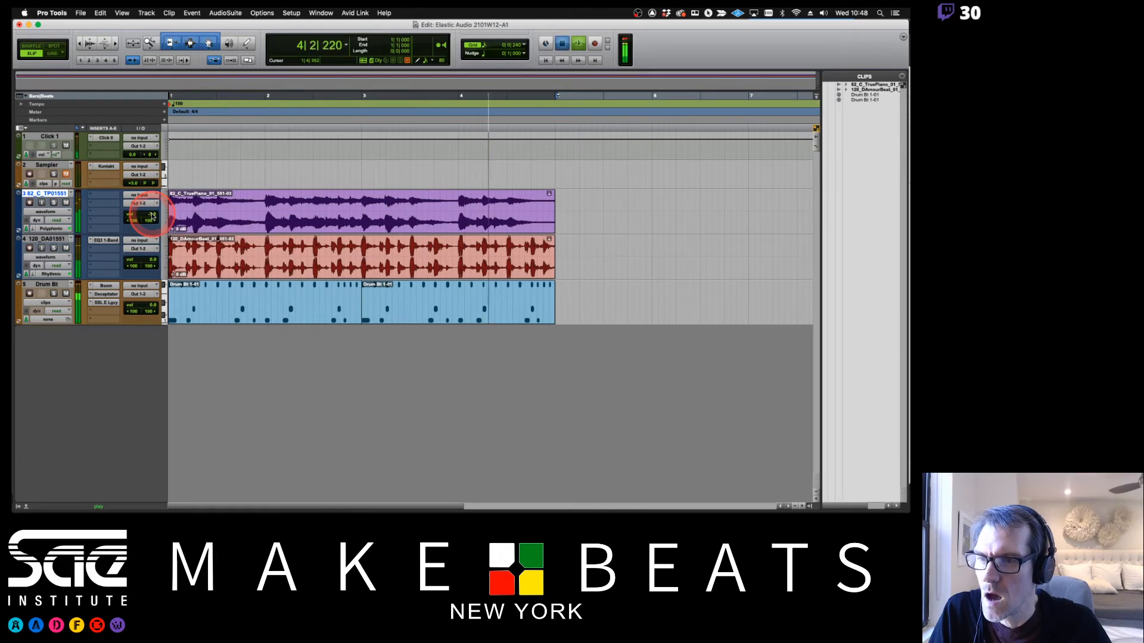
key("space")
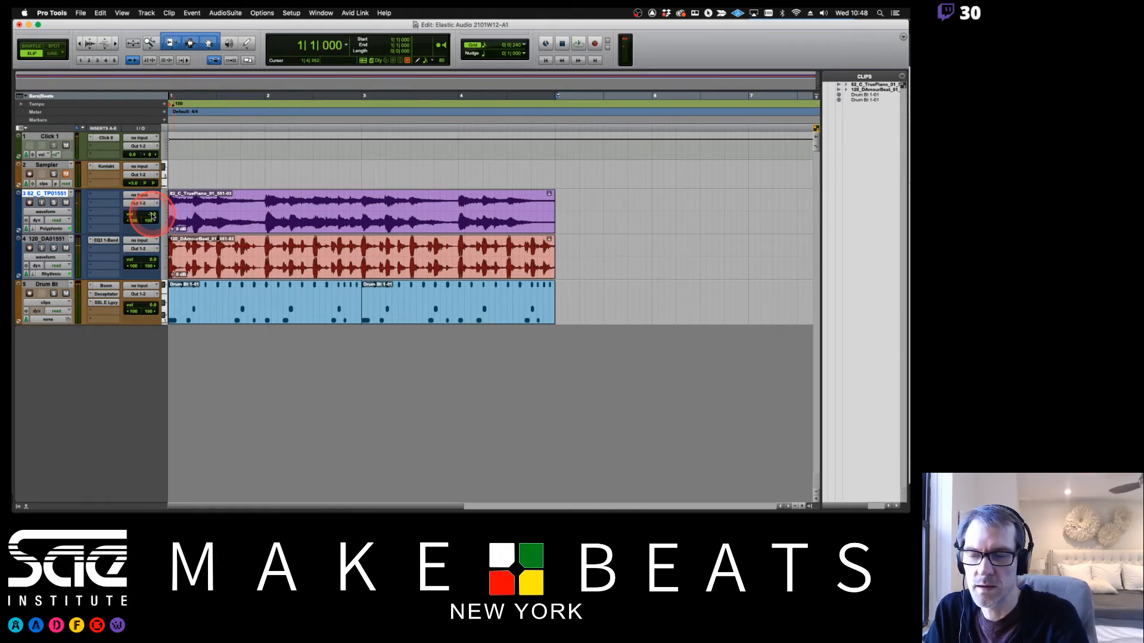
Move the Drum Bt track directly below the Sampler track, and delete the Sampler track
left_click(44, 286)
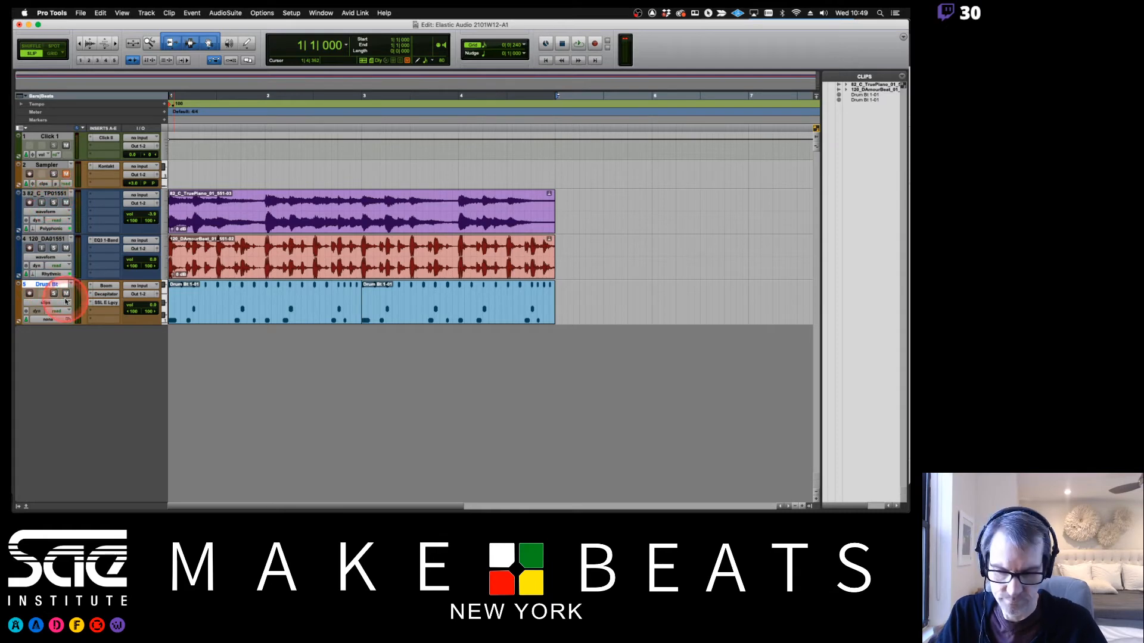
left_click_drag(52, 286, 50, 198)
right_click(49, 166)
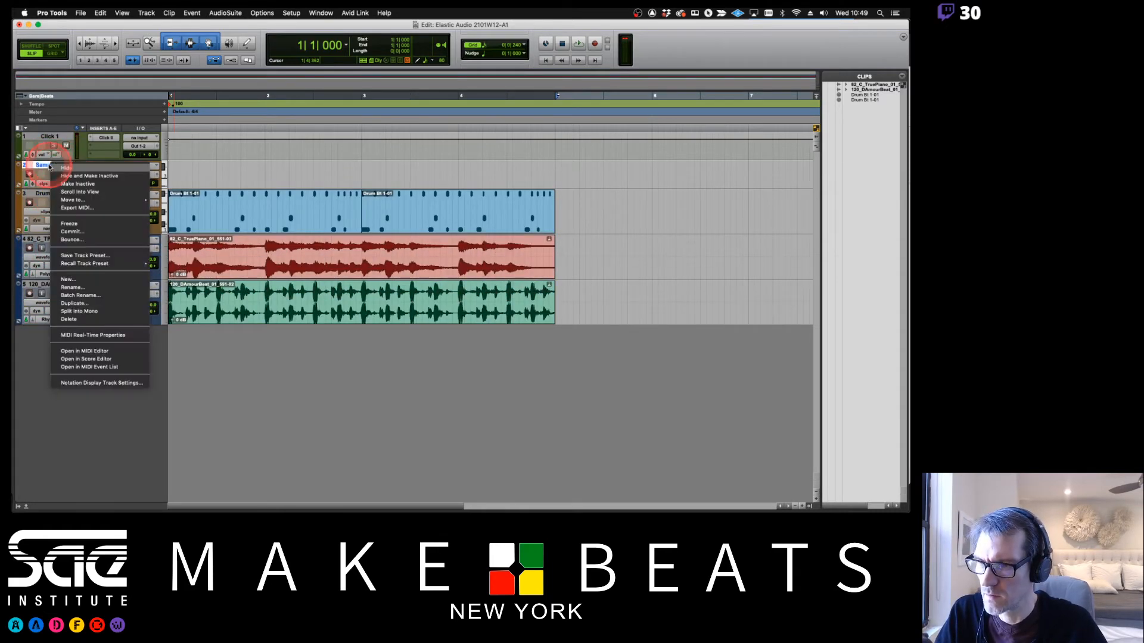
left_click(77, 319)
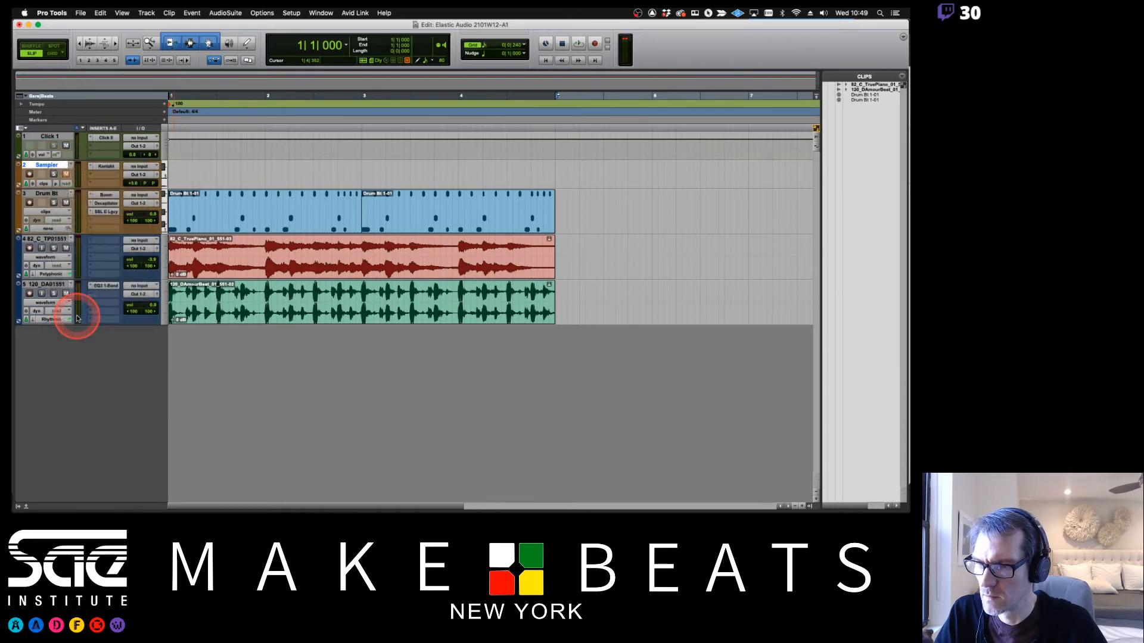
Move the drum loop audio track above the piano track and rename the piano track PNO
left_click_drag(52, 258, 51, 218)
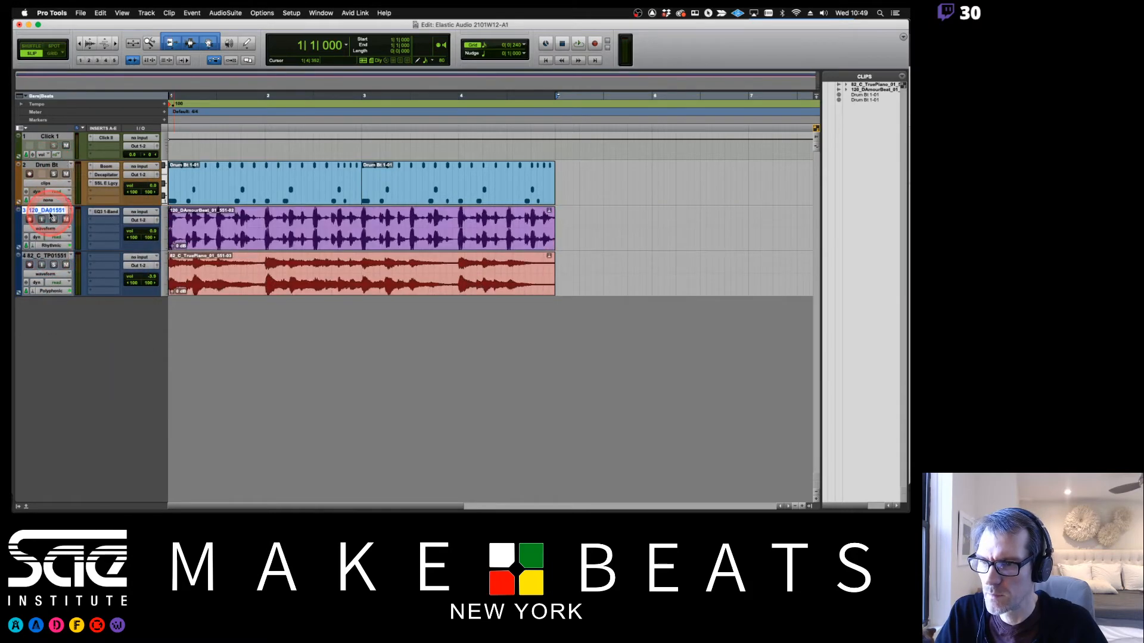
double_click(49, 256)
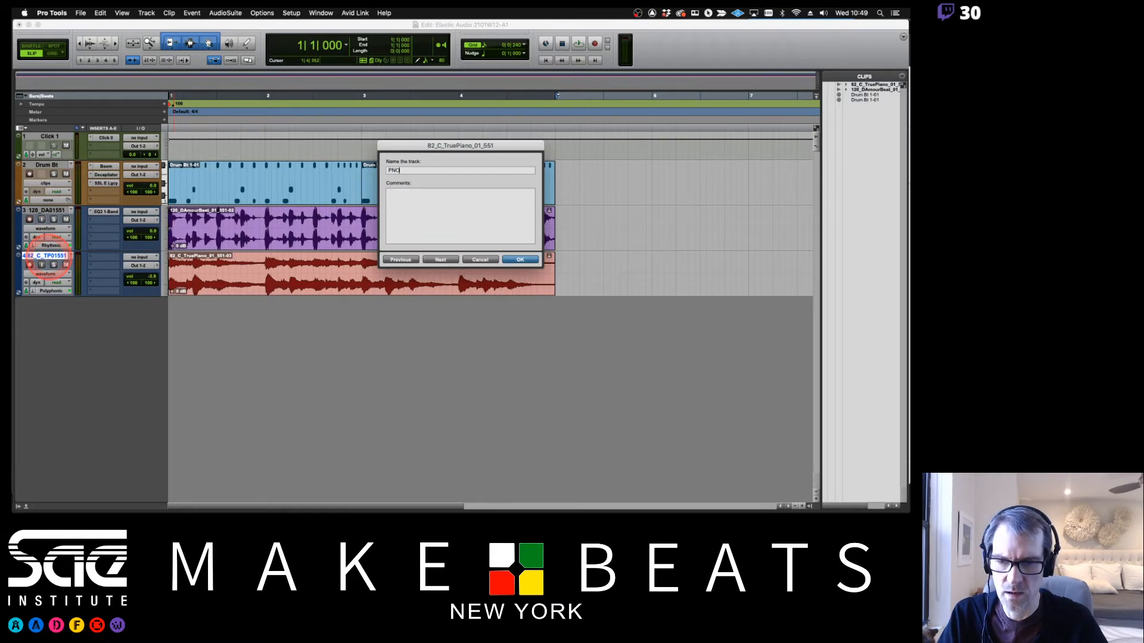
type("PNO")
key("Return")
left_click(40, 238)
Rename the drum loop track Dr Lp and the piano track Pno Lp
double_click(49, 209)
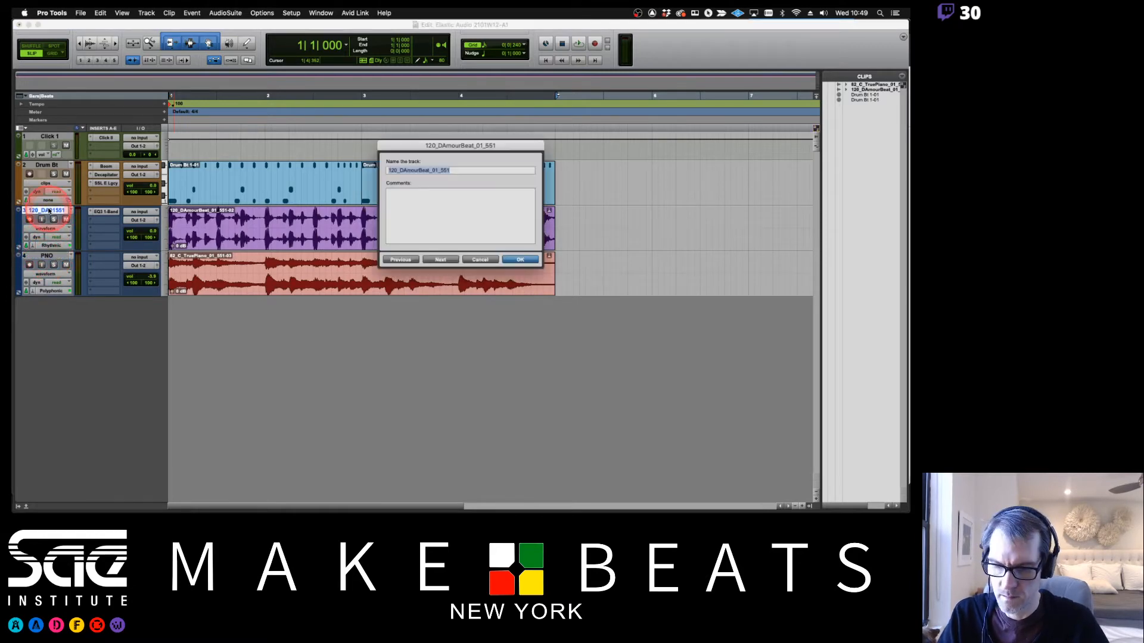
type("Dr Lp")
key("Return")
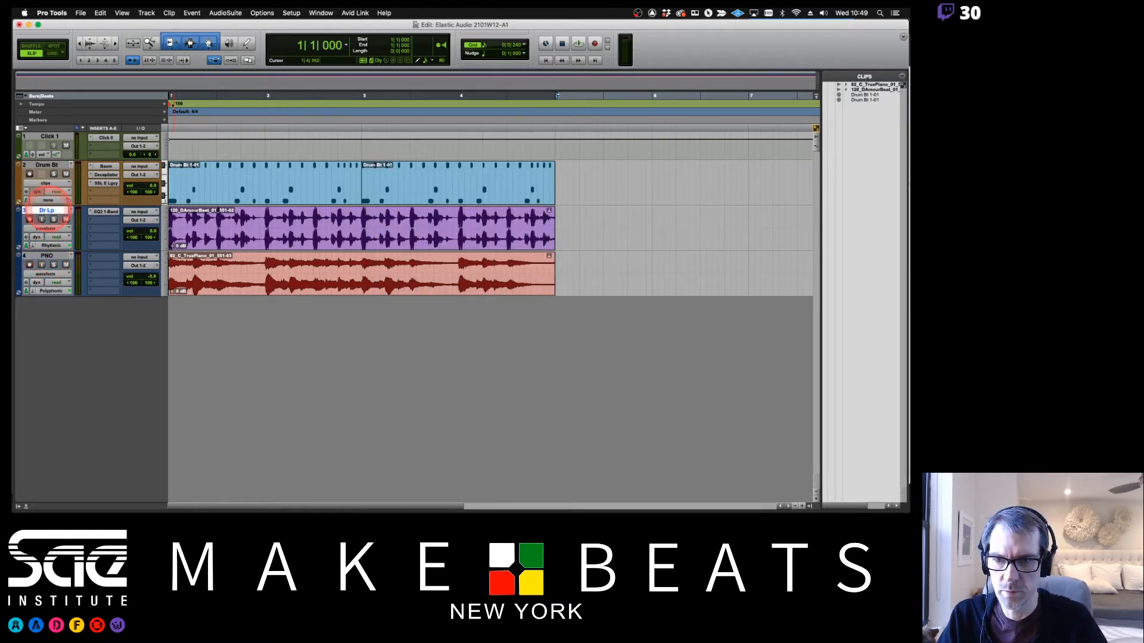
double_click(45, 256)
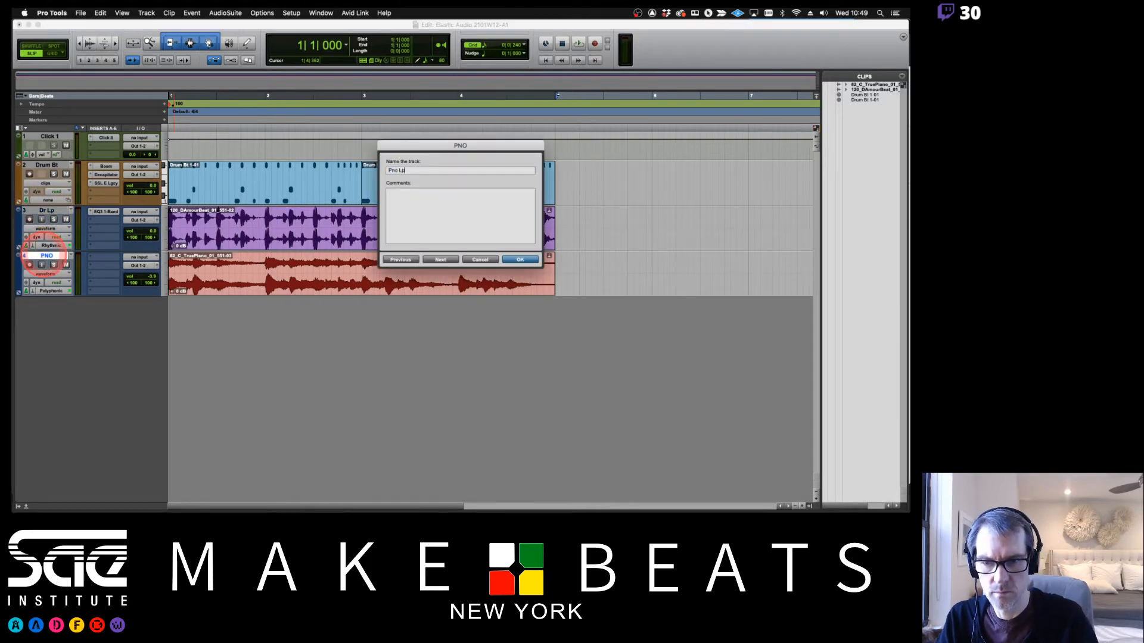
key("Return")
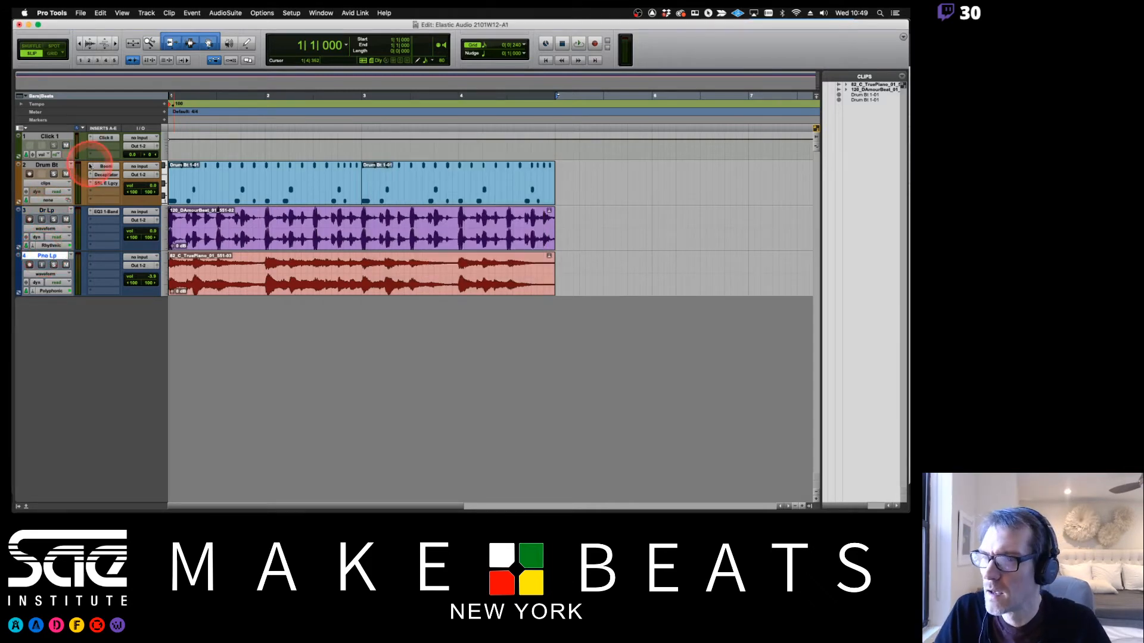
Create one mono audio track named Voc below the Pno Lp track
key("super+shift+n")
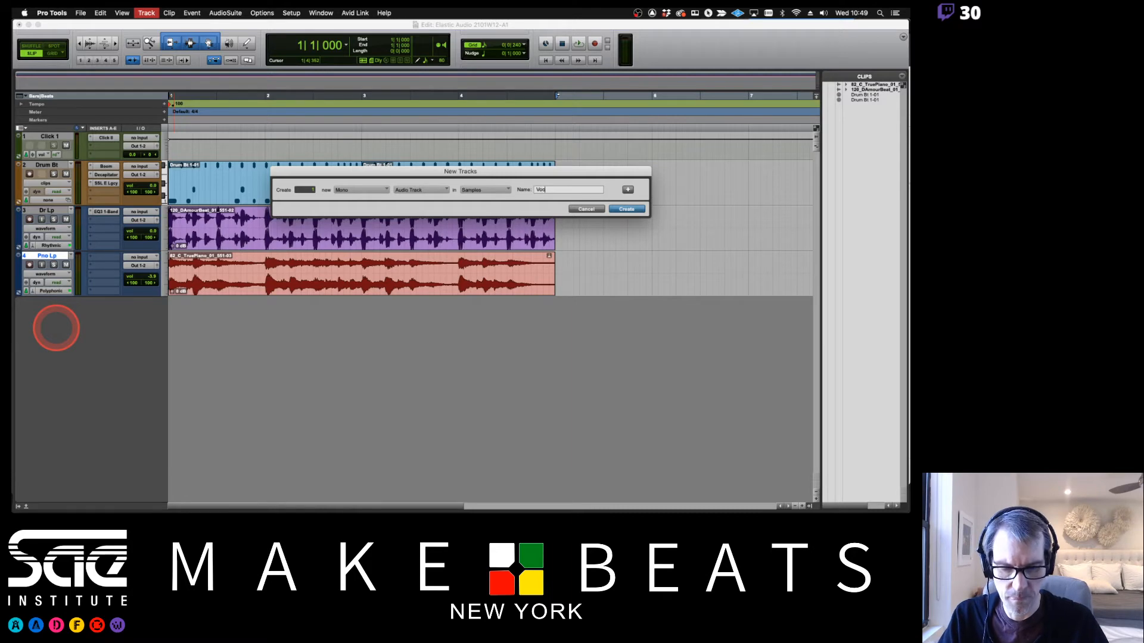
key("Return")
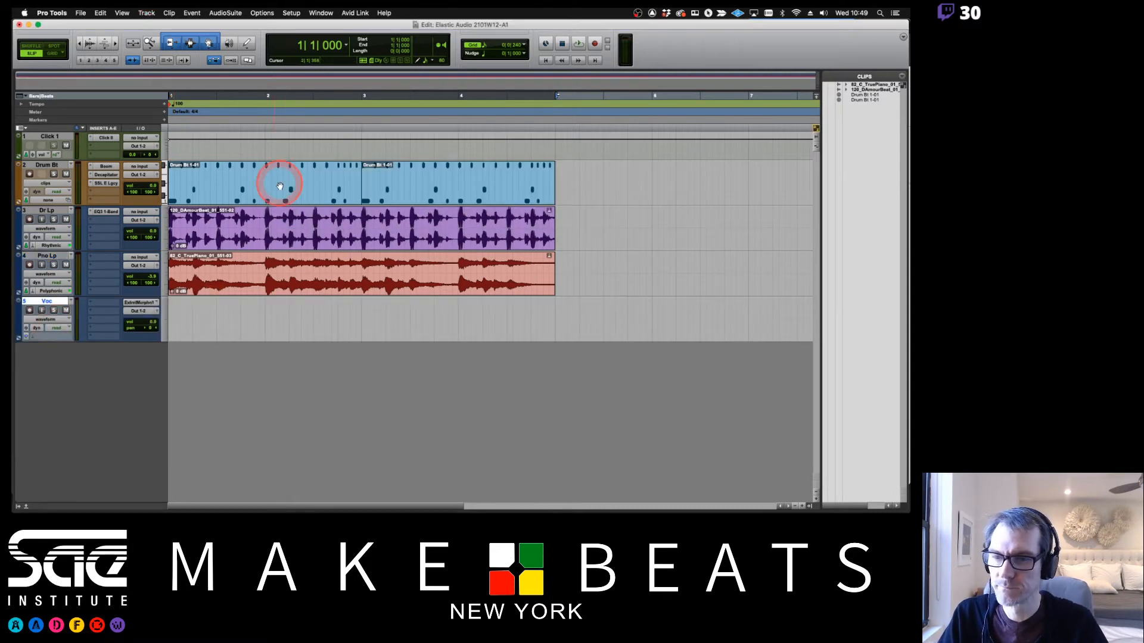
Set the grid value to 1 bar and consolidate the two Drum Bt clips into one four-bar clip
left_click(354, 184)
key("super+bracketleft")
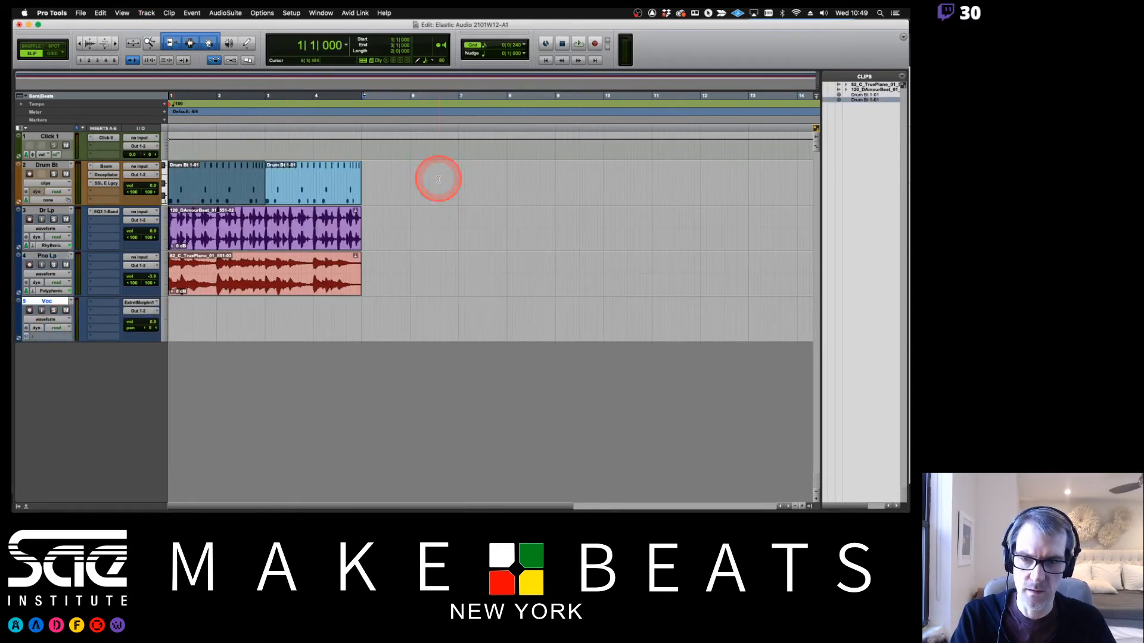
left_click(525, 48)
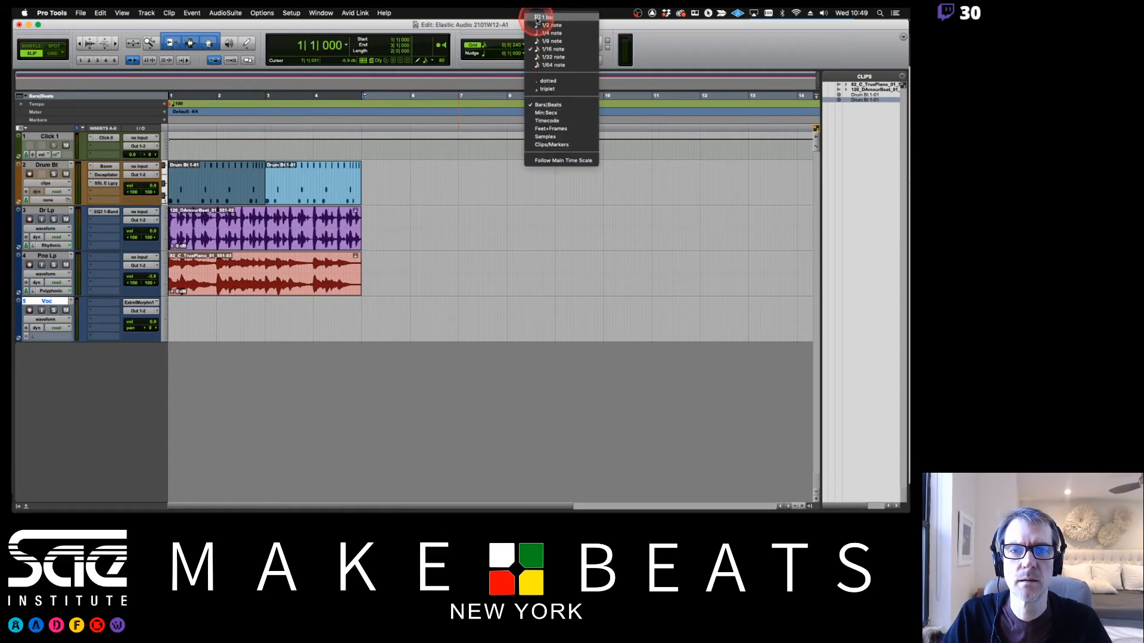
left_click(545, 21)
left_click(284, 198, "shift")
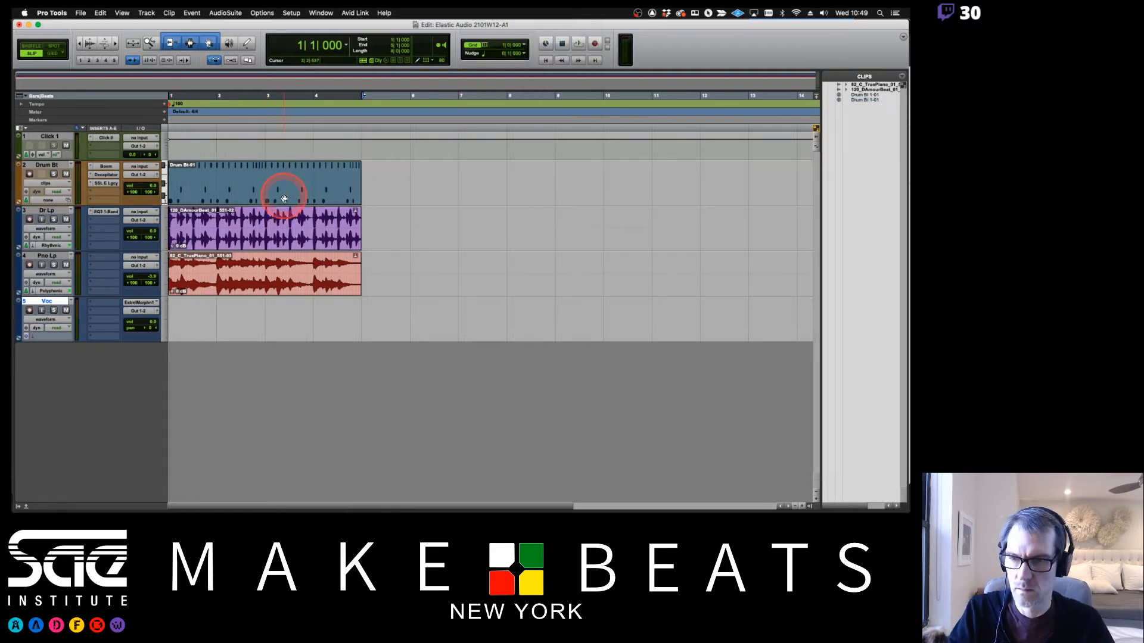
Duplicate the clips on the Drum Bt, Dr Lp and Pno Lp tracks three times to fill 16 bars
left_click(277, 239, "shift")
left_click(265, 294, "shift")
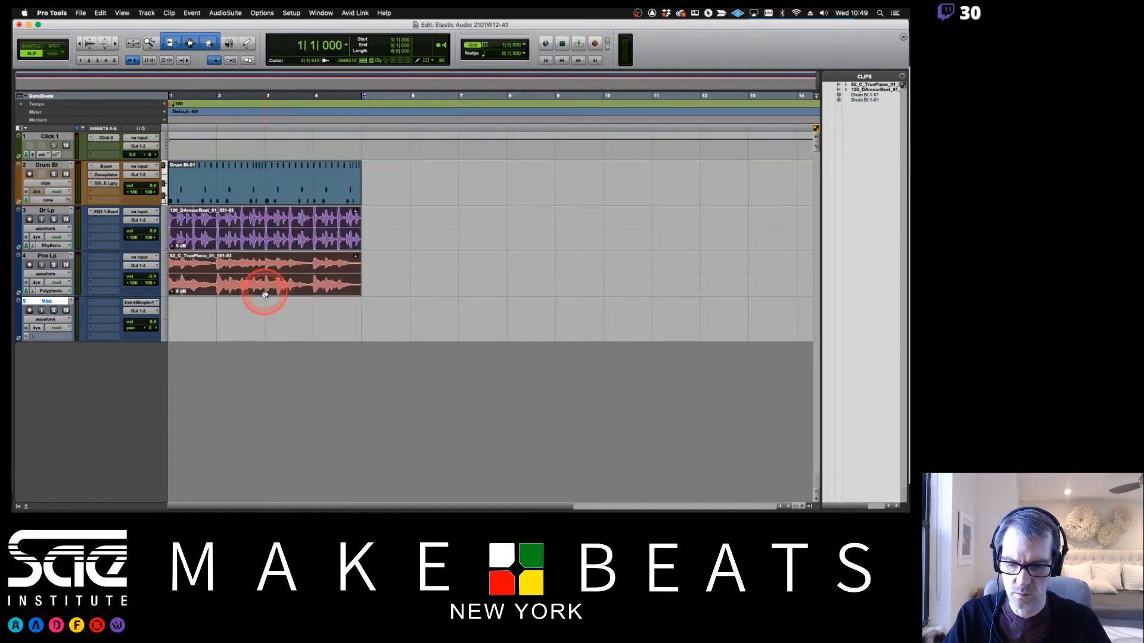
key("super+d")
key("super+d")
key("super+d")
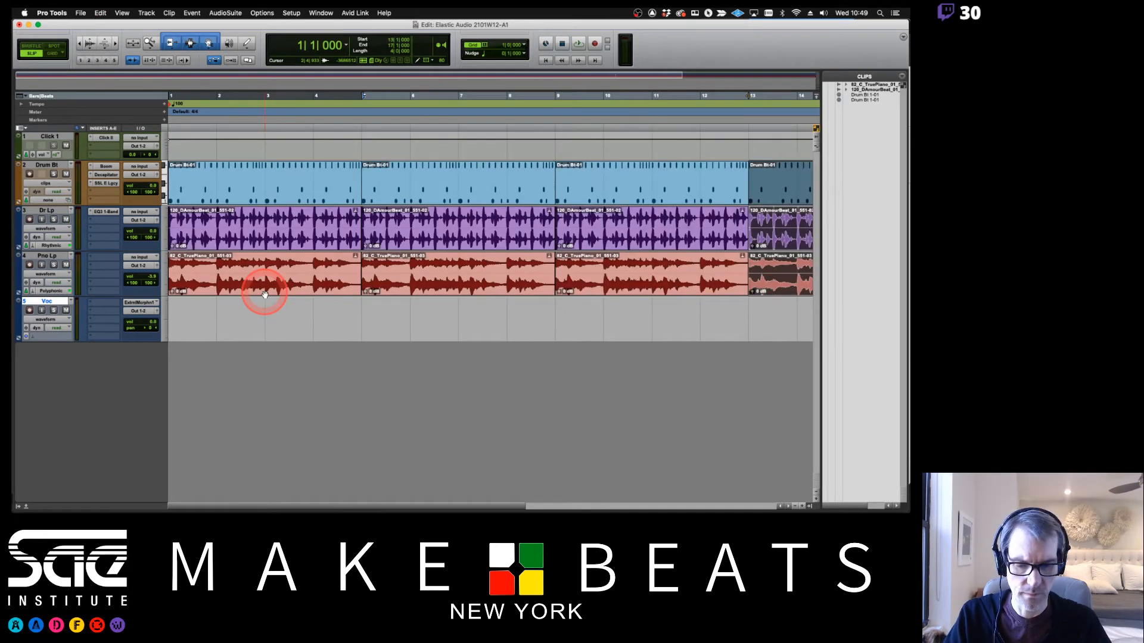
key("super+bracketleft")
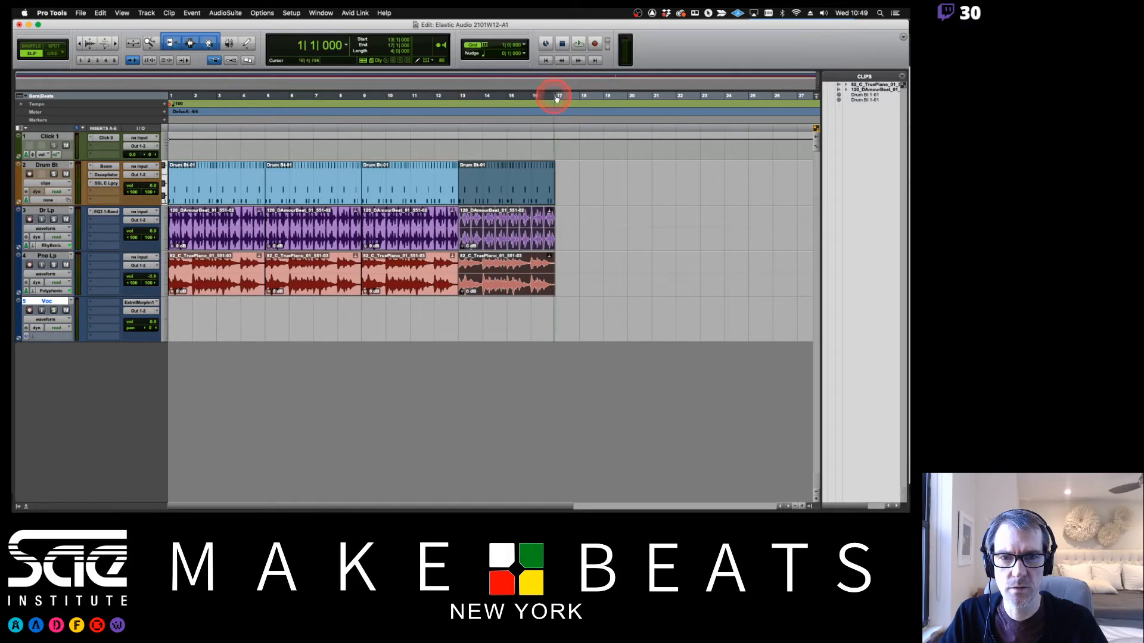
key("t")
key("t")
key("t")
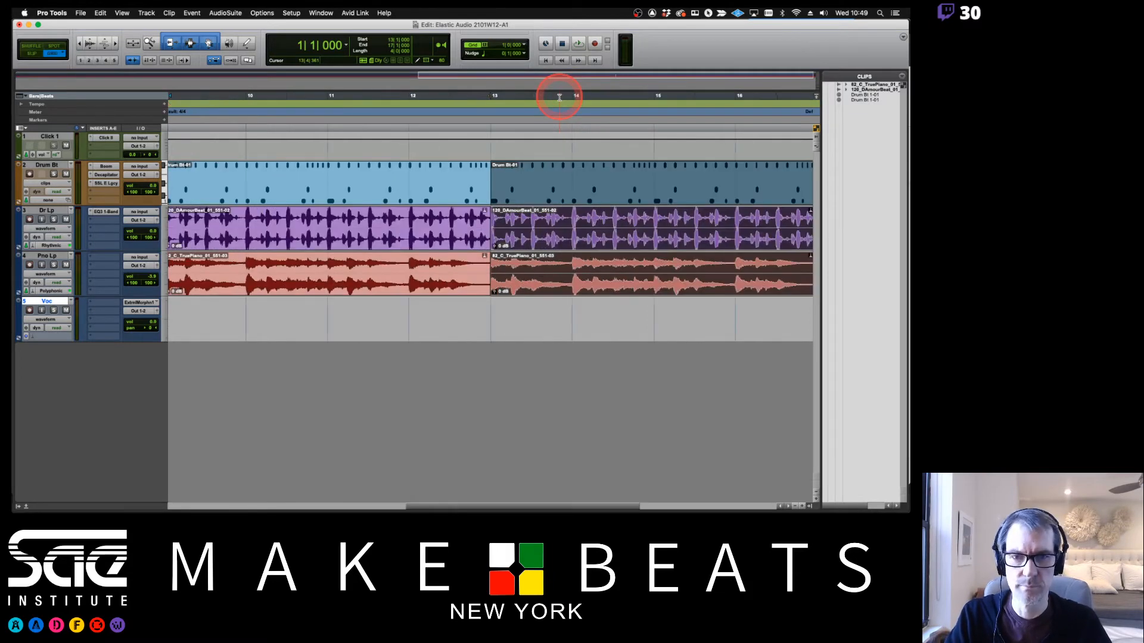
key("r")
key("r")
key("r")
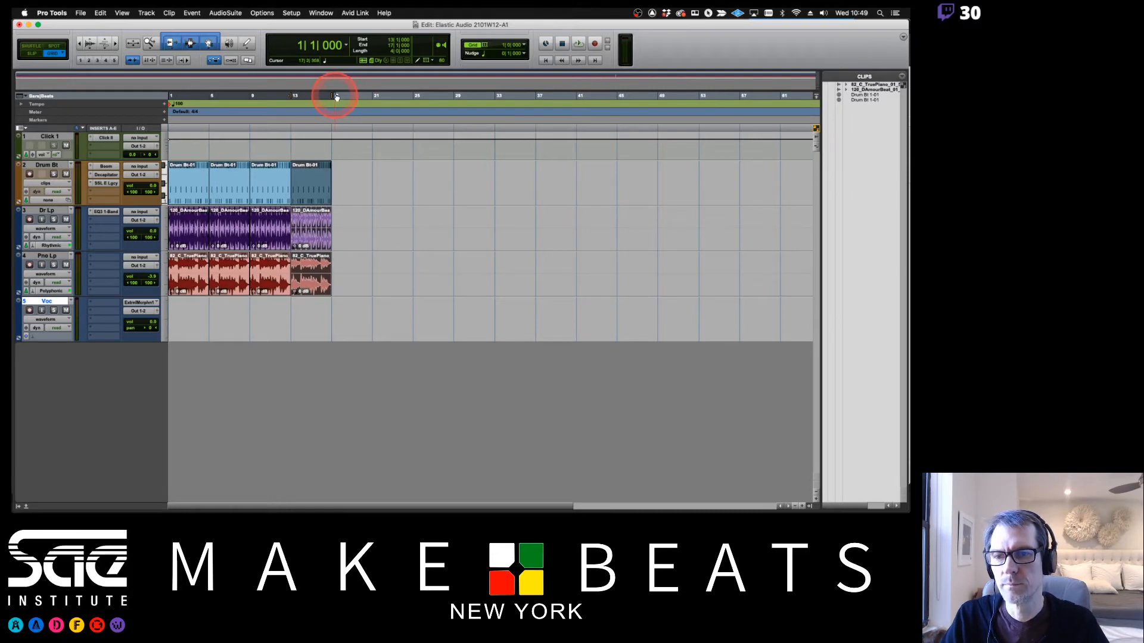
Record a vocal take of about ten bars on the muted Voc track from bar 1, leaving the track disarmed and unmuted at the end
left_click(65, 310)
left_click(99, 314)
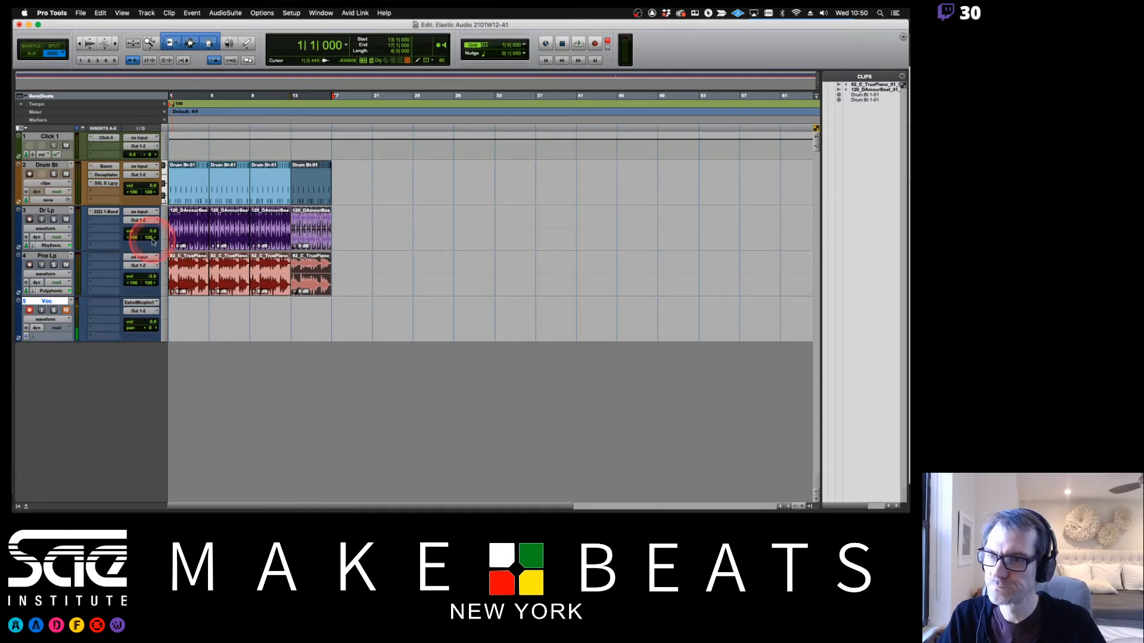
key("super+space")
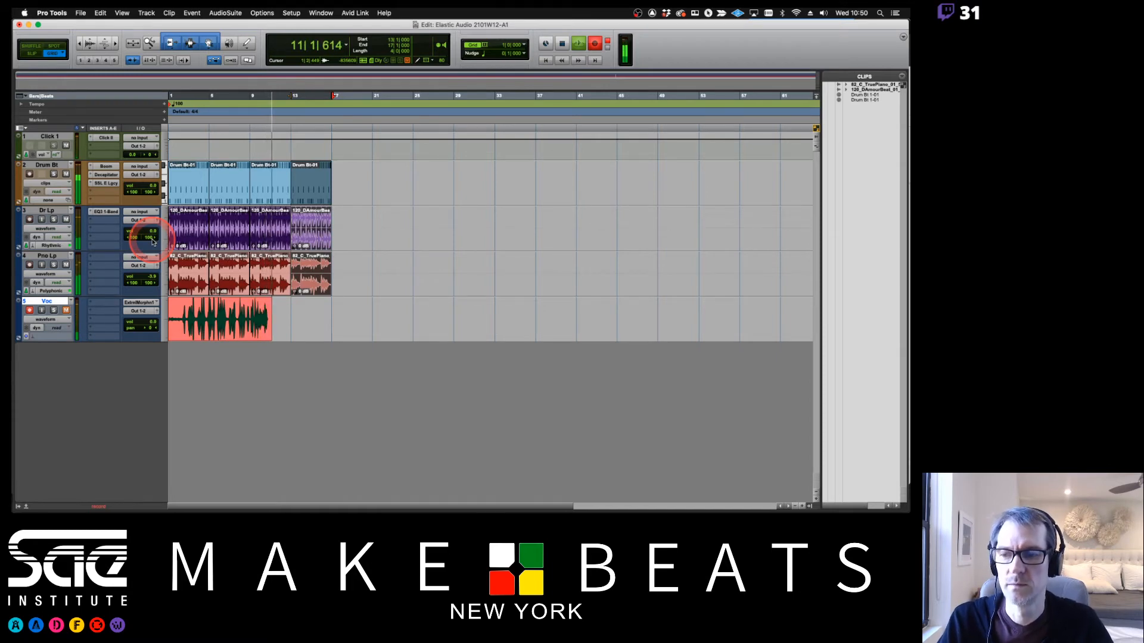
key("space")
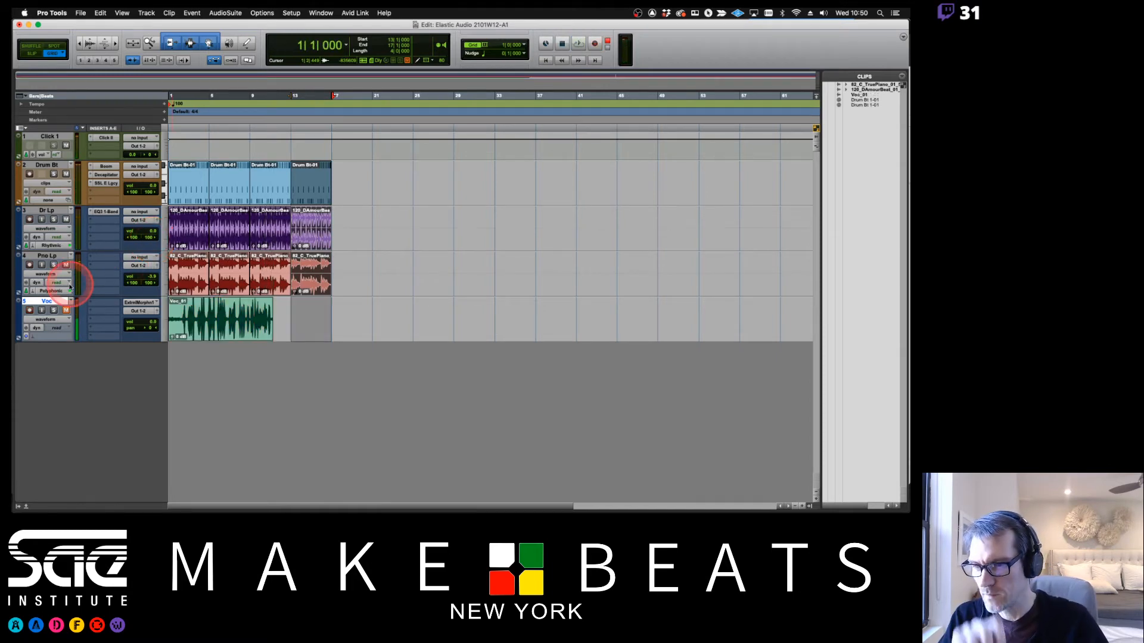
left_click(30, 310)
left_click(66, 311)
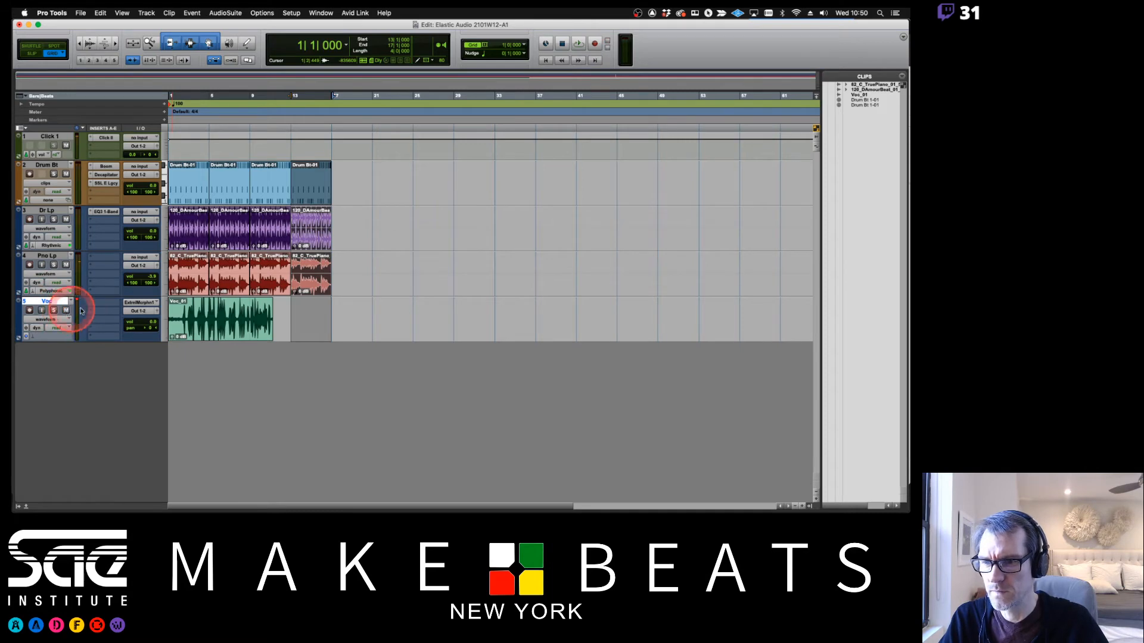
Play back the arrangement from bar 1 to check the recorded vocal against the loops
key("space")
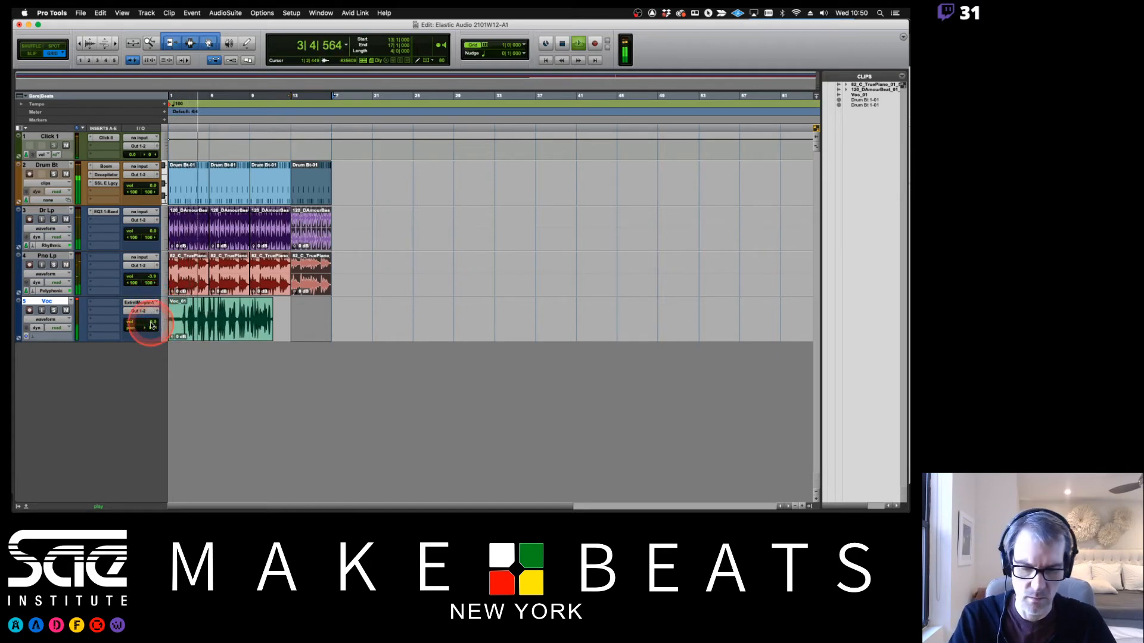
key("super+bracketright")
key("super+bracketright")
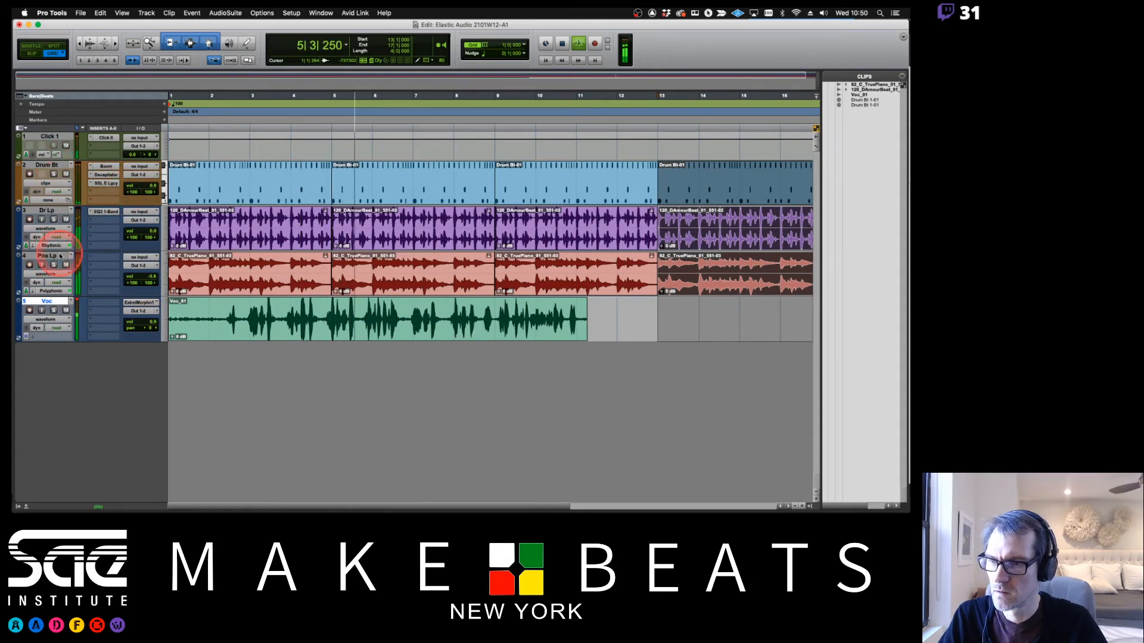
key("space")
In the Mix window, select the Drum Bt, Dr Lp and Pno Lp tracks and create a stereo Aux Input track named Inst Grp after them
key("super+equal")
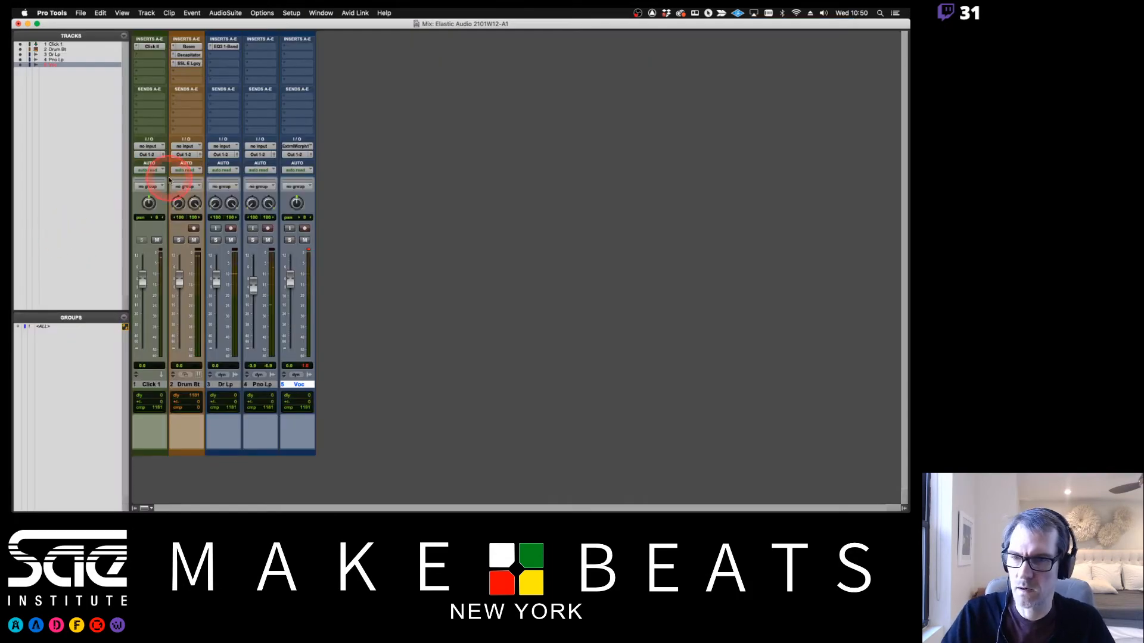
left_click(194, 385)
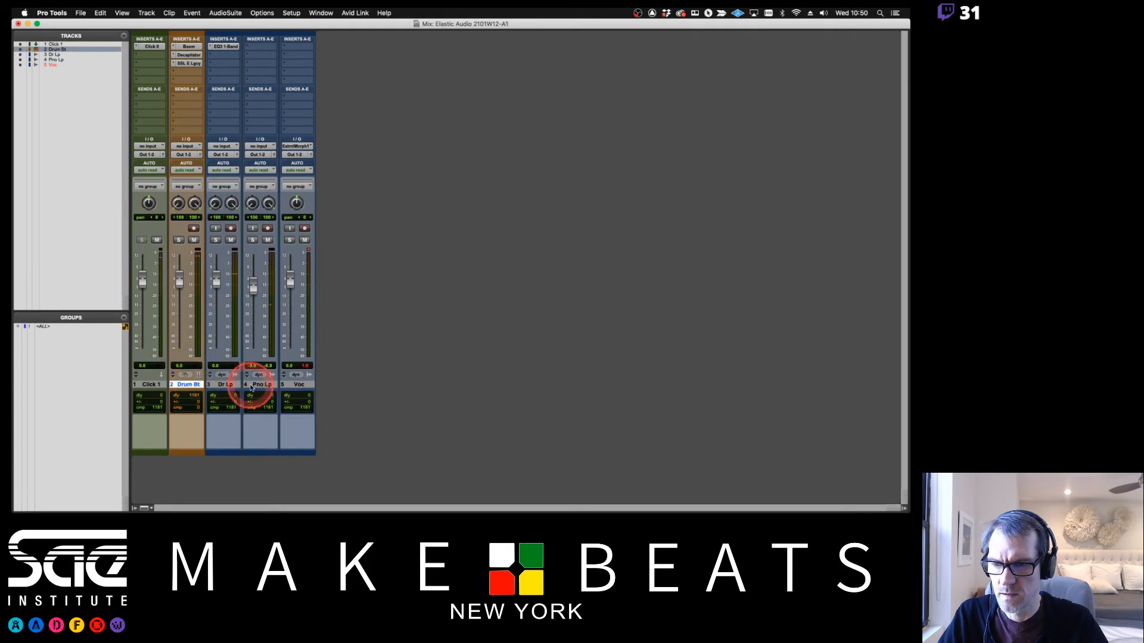
left_click(262, 387, "shift")
key("space")
left_click(209, 387)
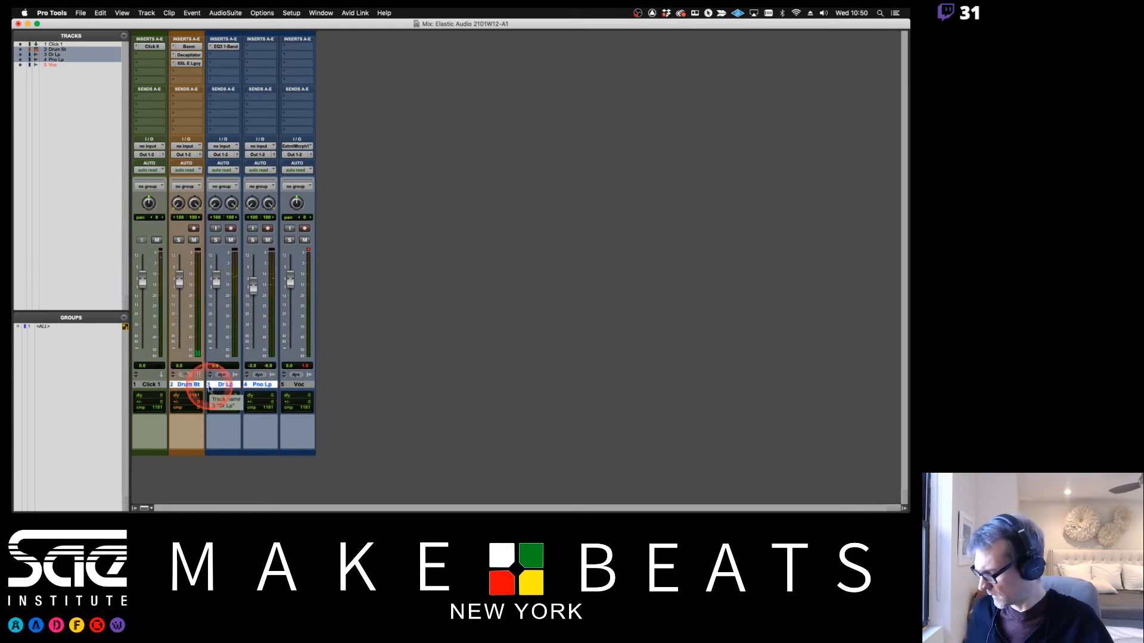
left_click(258, 385)
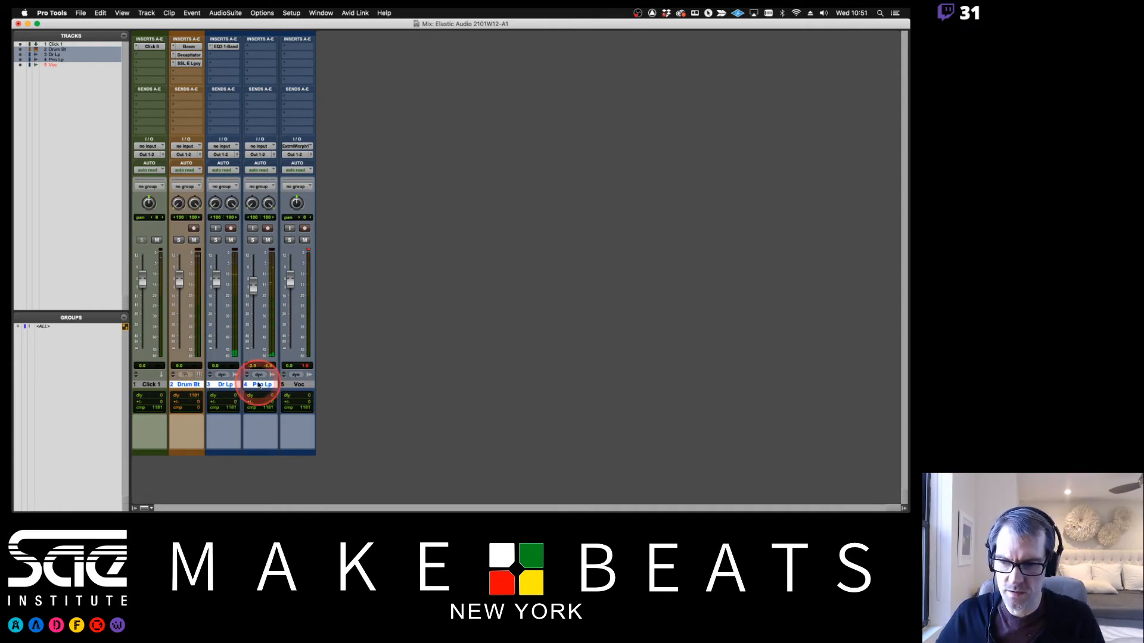
key("super+shift+n")
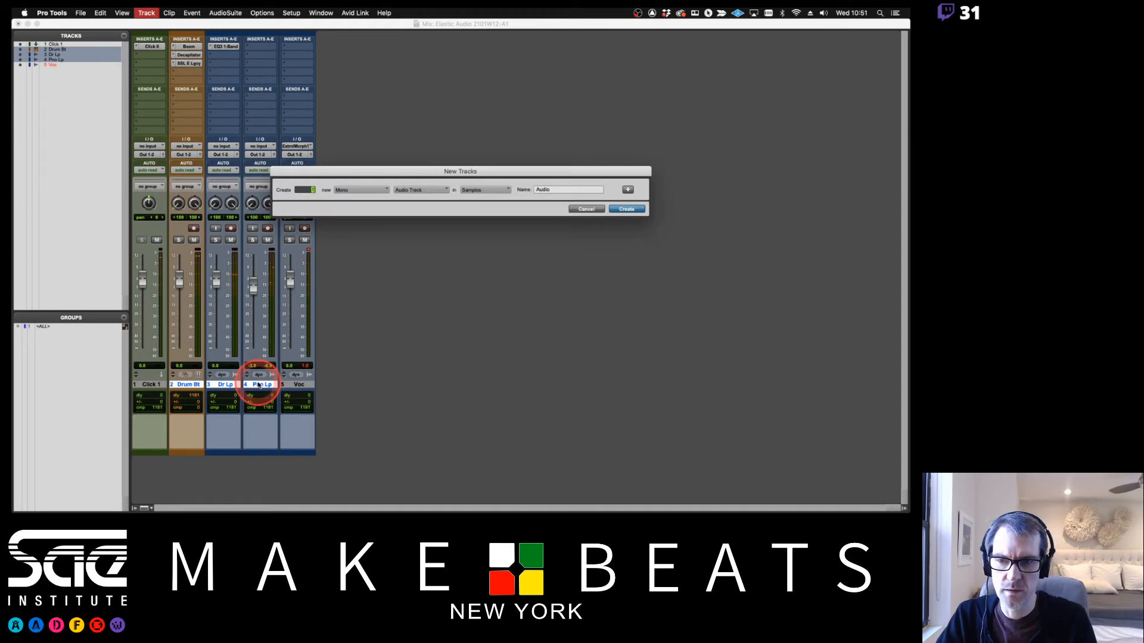
key("Tab")
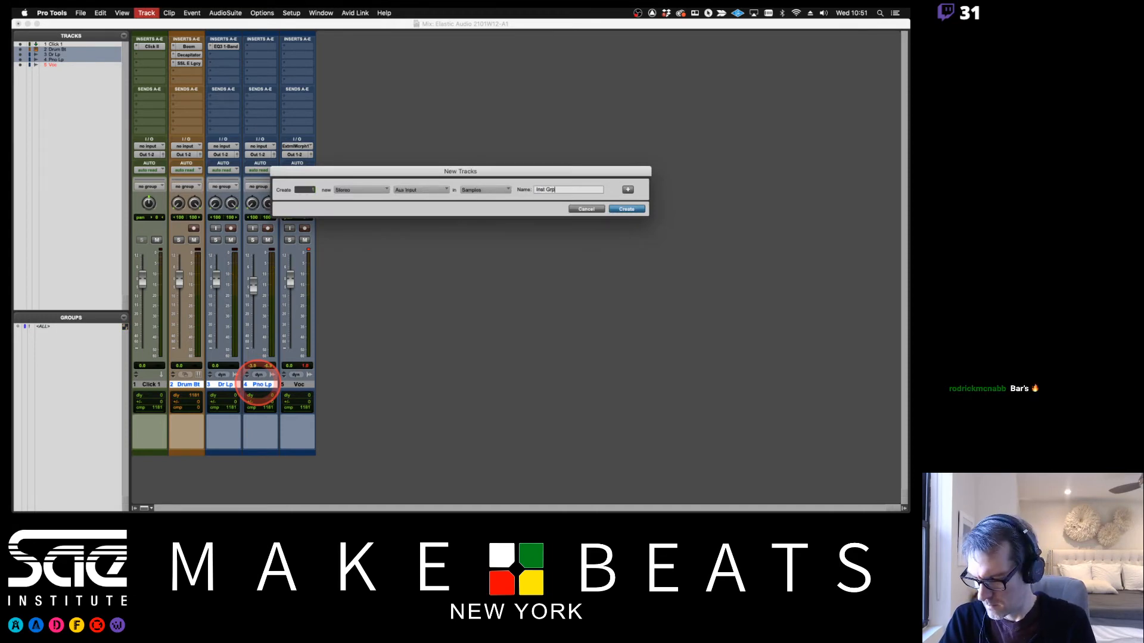
key("Return")
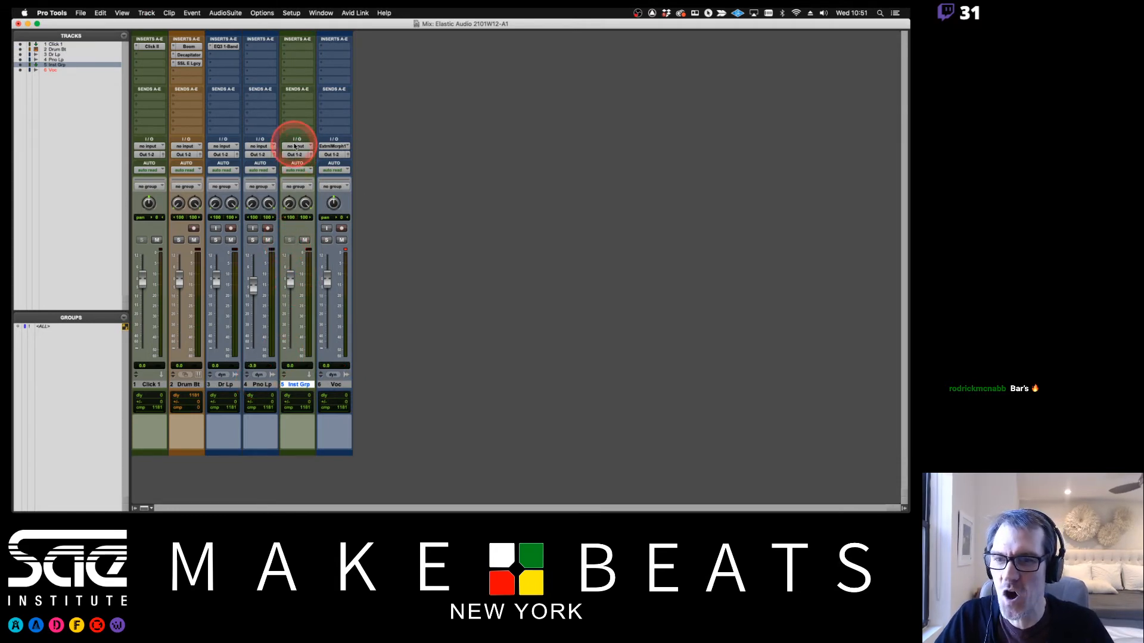
Route the outputs of the Drum Bt, Dr Lp and Pno Lp tracks to the Inst Grp track
left_click(188, 384)
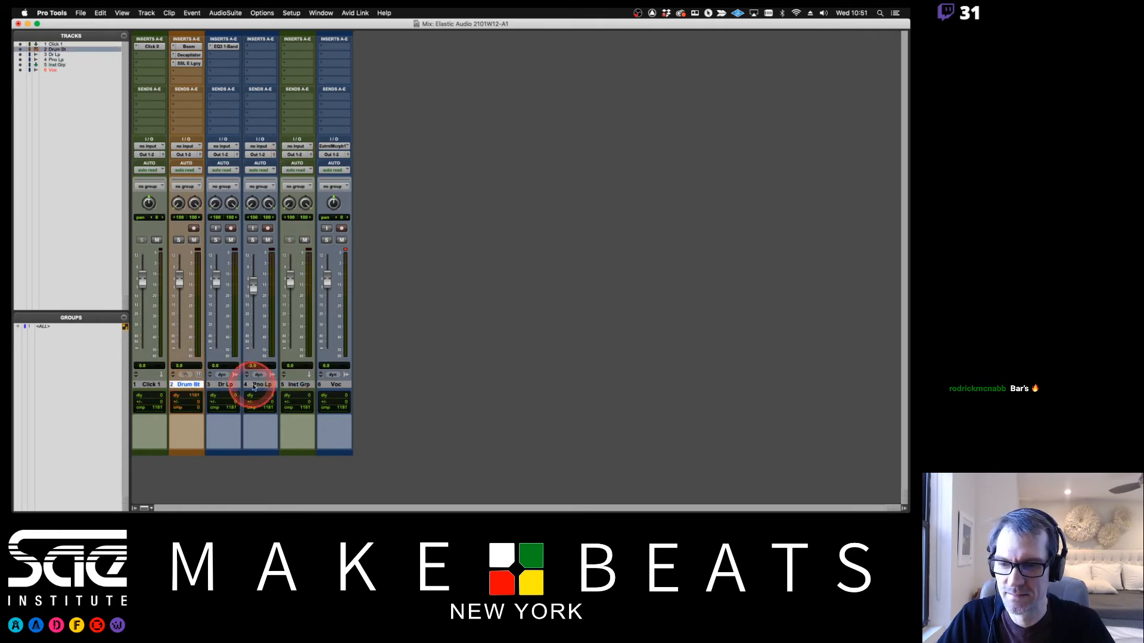
left_click(255, 386, "shift")
left_click(261, 155)
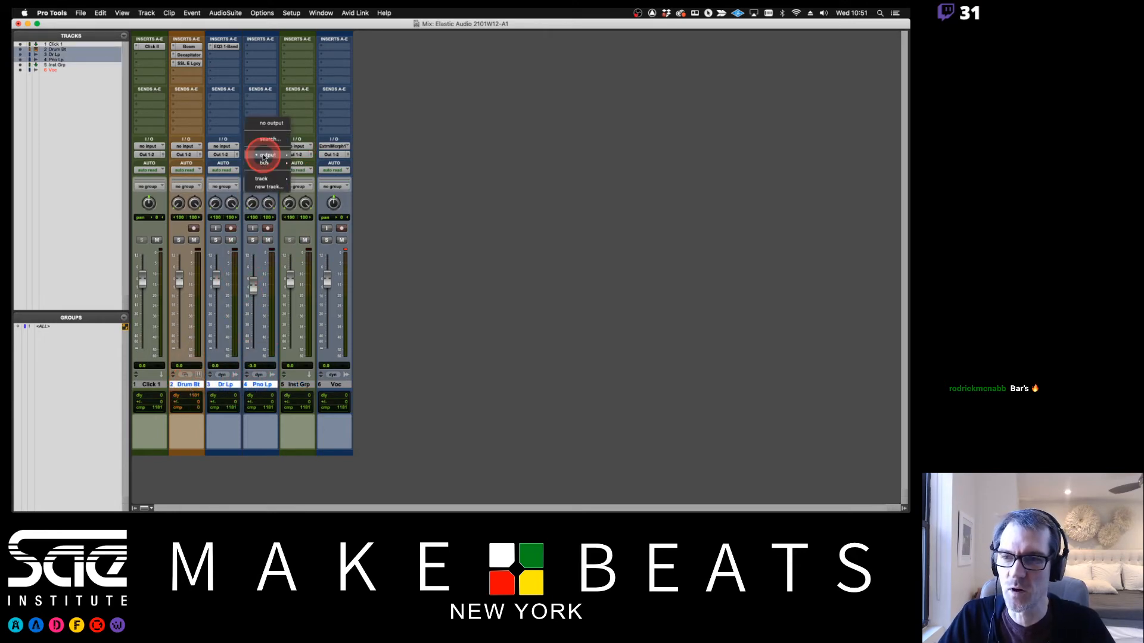
mouse_move(267, 164)
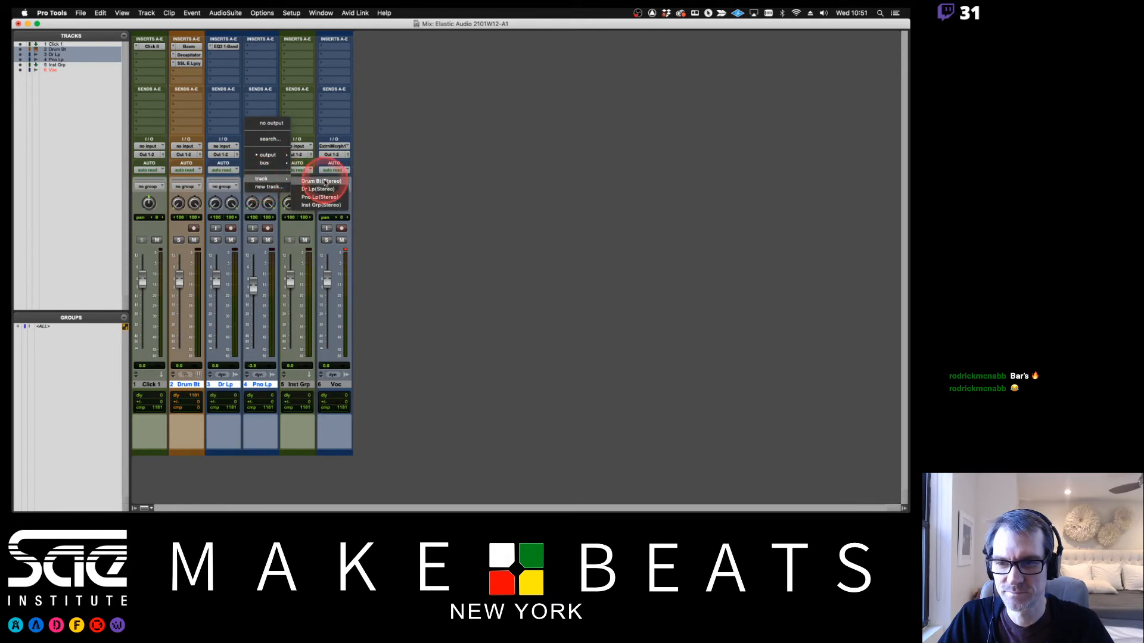
left_click(321, 205)
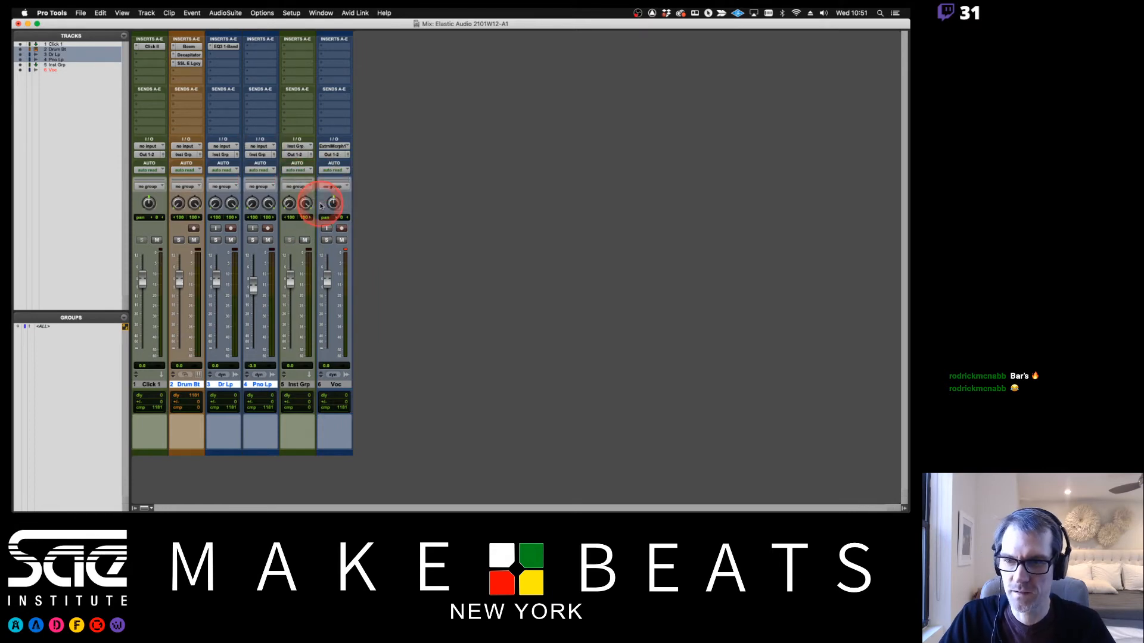
Lower the Inst Grp fader to about -5 dB during playback and clear the clip indicator on the Voc meter
left_click(326, 277)
left_click(290, 279)
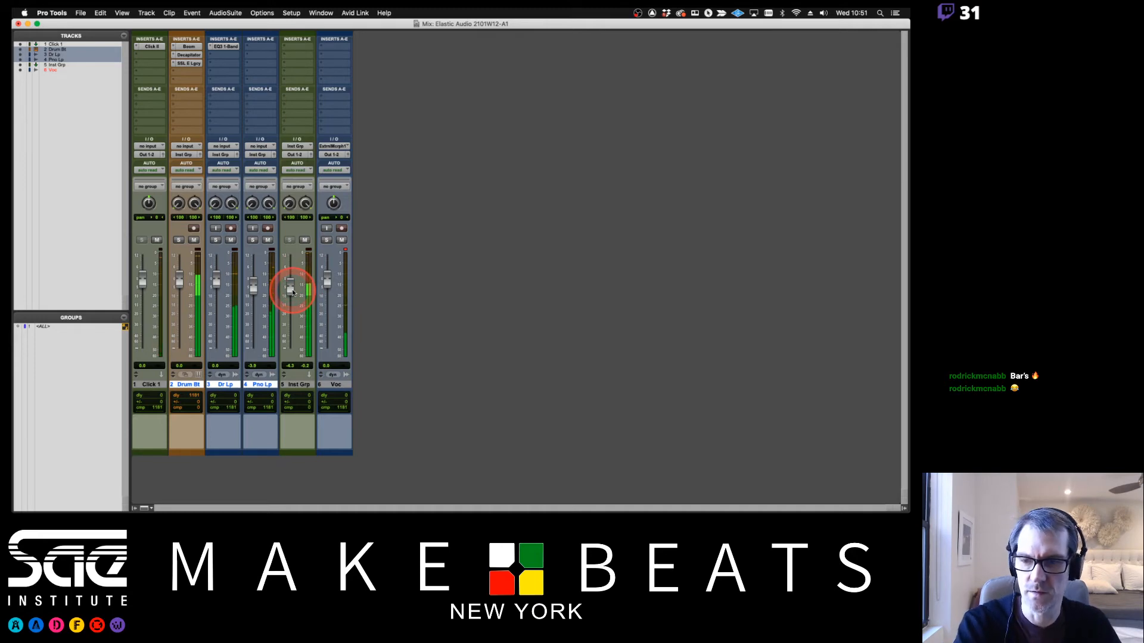
left_click(345, 250)
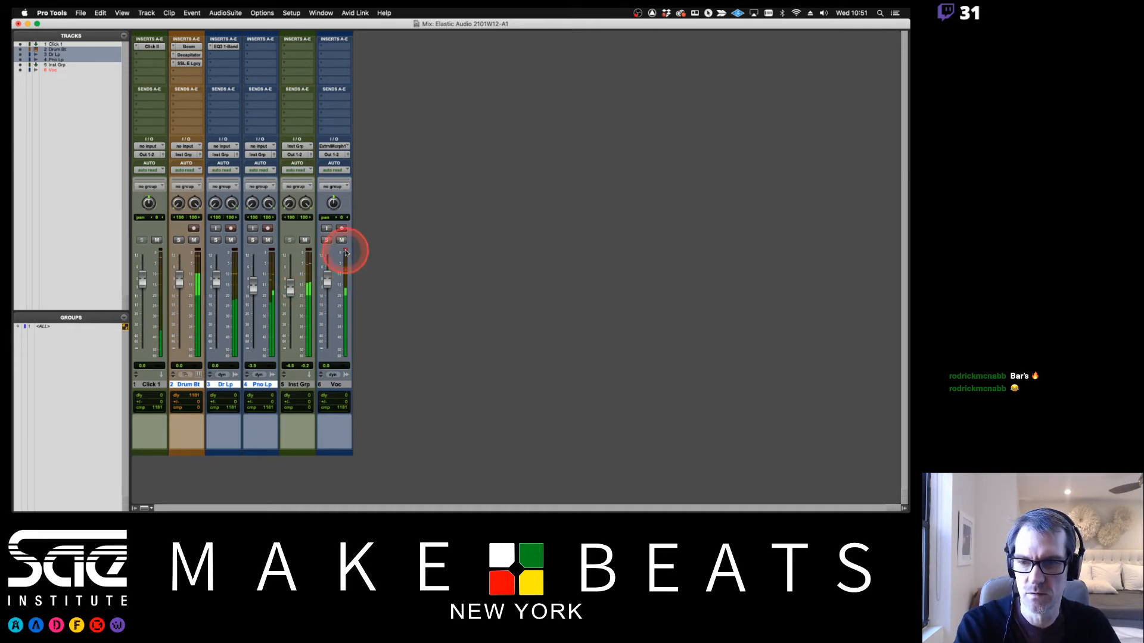
Mute the Click 1 track during playback, then return to the Edit window with playback stopped
left_click(328, 283)
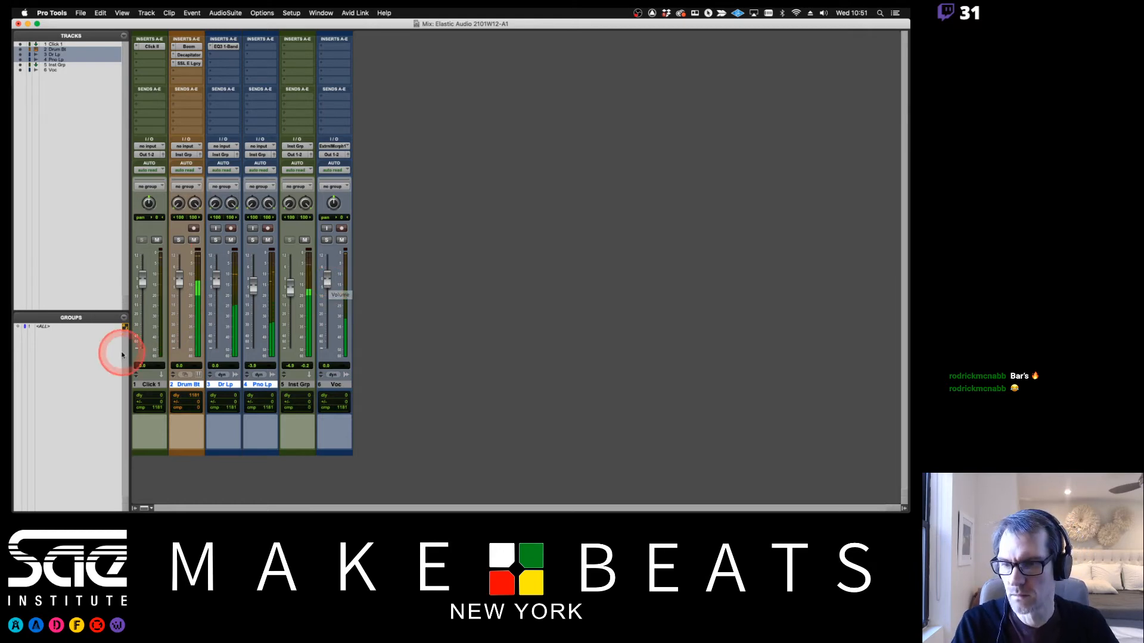
left_click(157, 240)
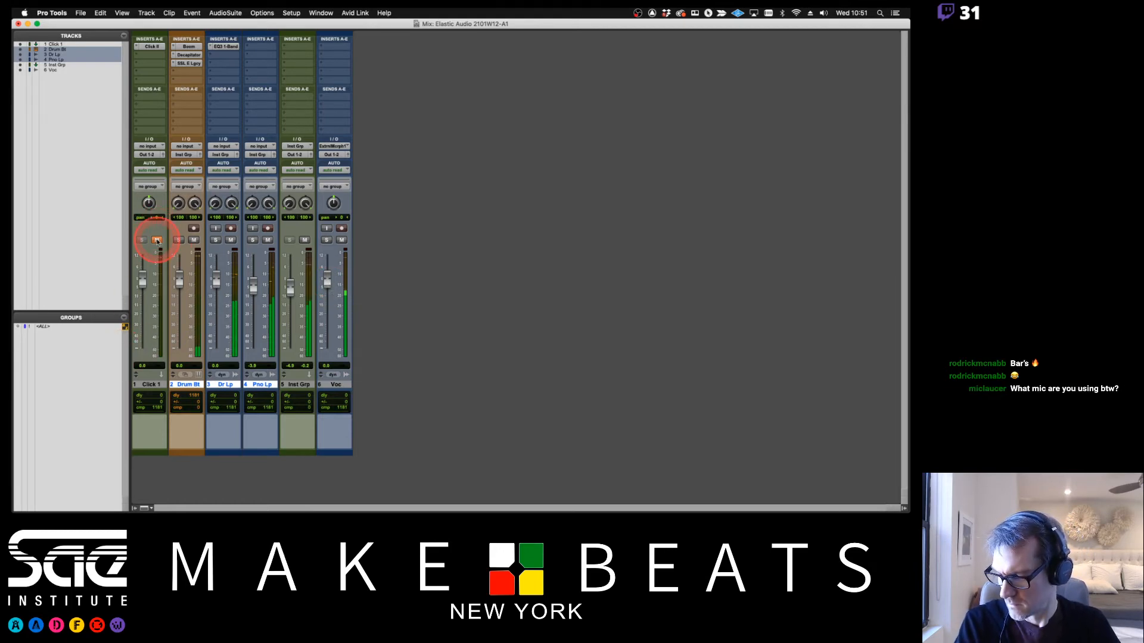
key("super+equal")
left_click(263, 234)
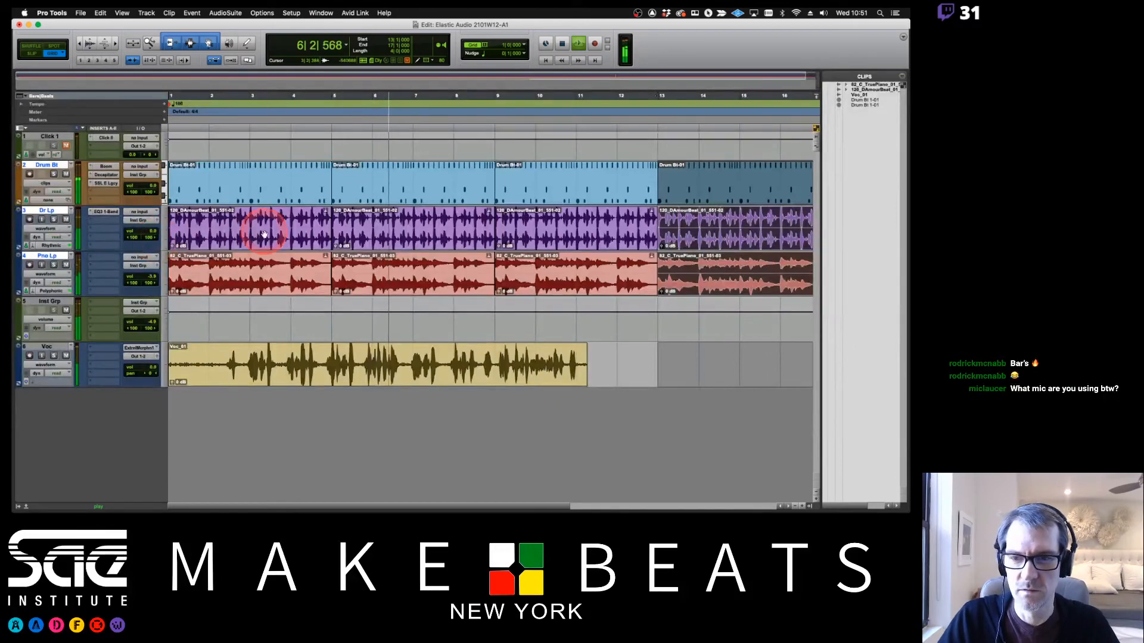
left_click(289, 223)
key("space")
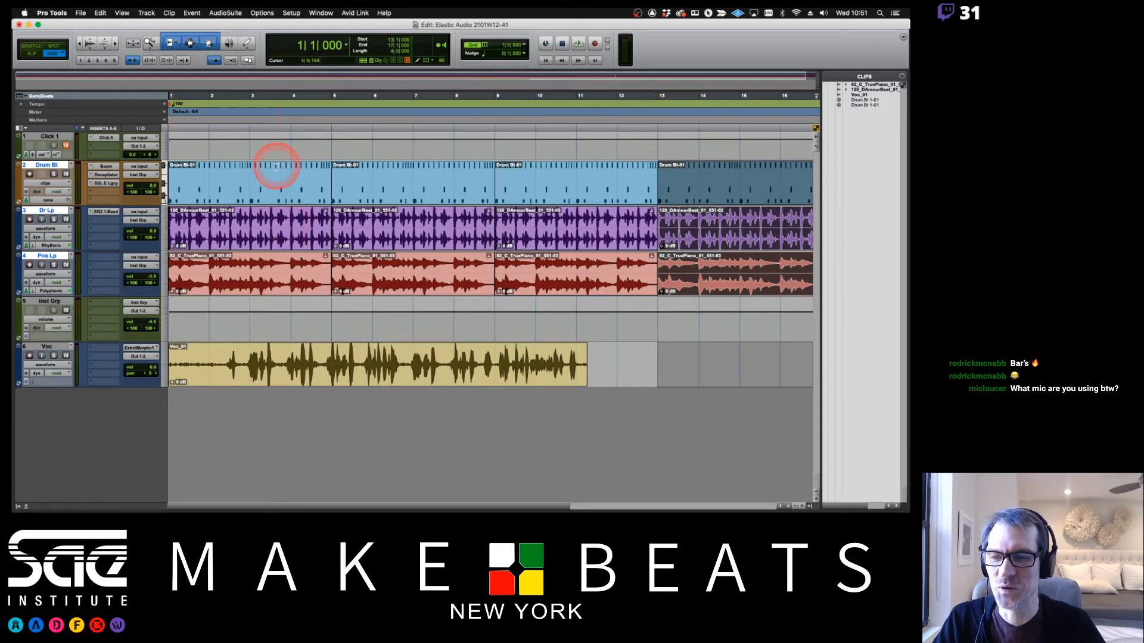
Split the Voc clip at bar 3, delete the part before the cut and move the remaining vocal to bar 1
left_click(251, 358)
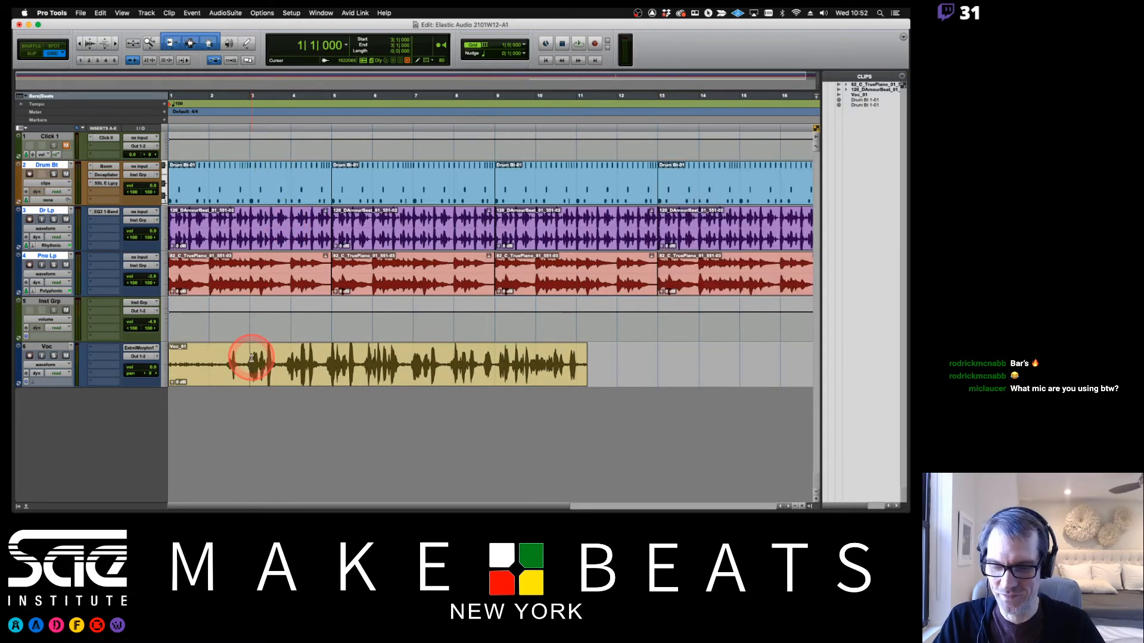
key("b")
left_click(225, 375)
key("Delete")
left_click_drag(309, 371, 239, 381)
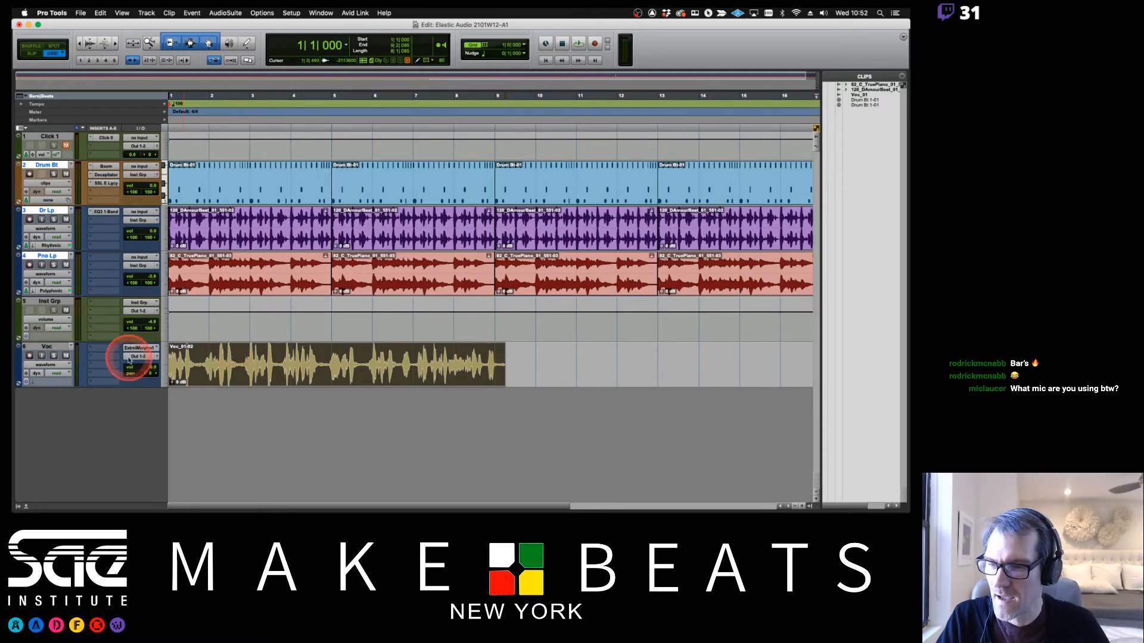
Insert the mono UAD Teletronix LA-2A Legacy compressor in the first insert slot of the Voc track
left_click(106, 351)
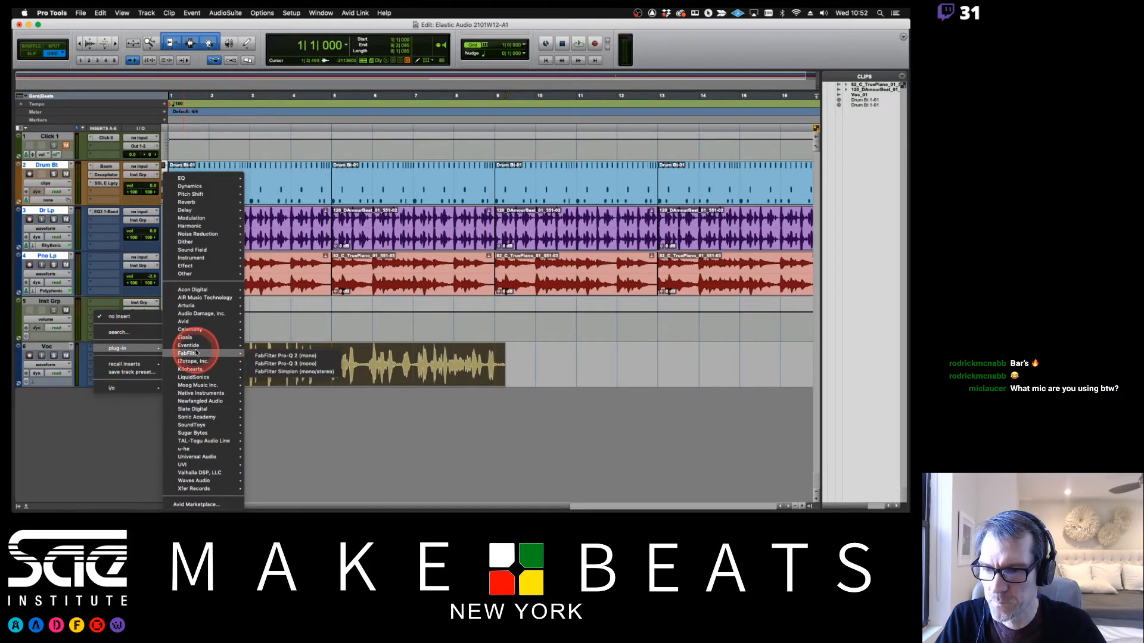
mouse_move(202, 422)
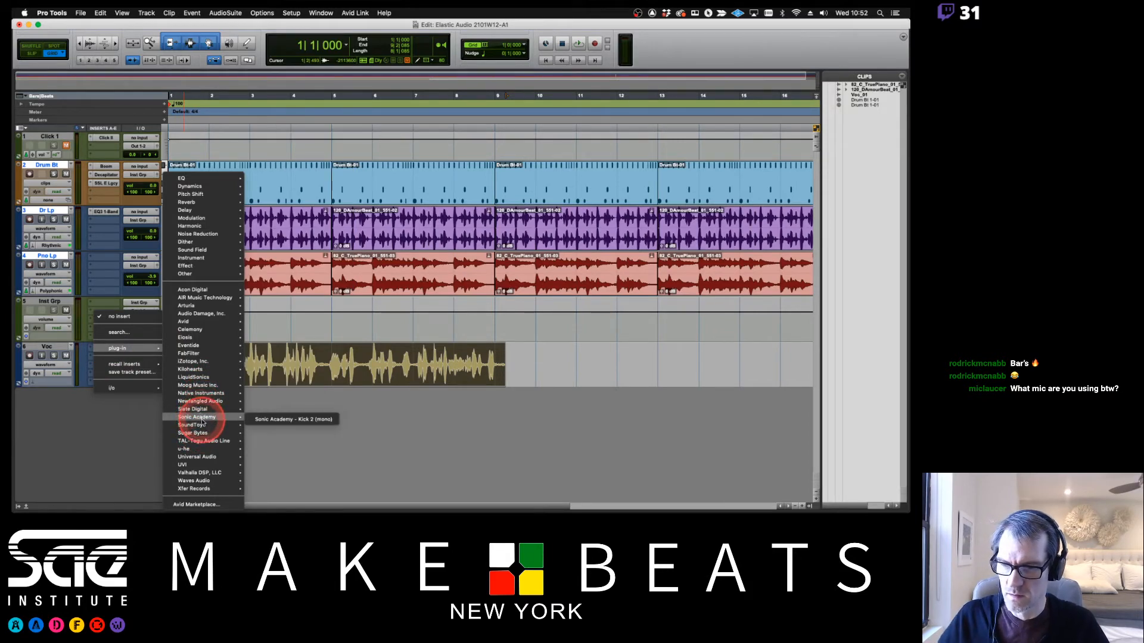
mouse_move(197, 457)
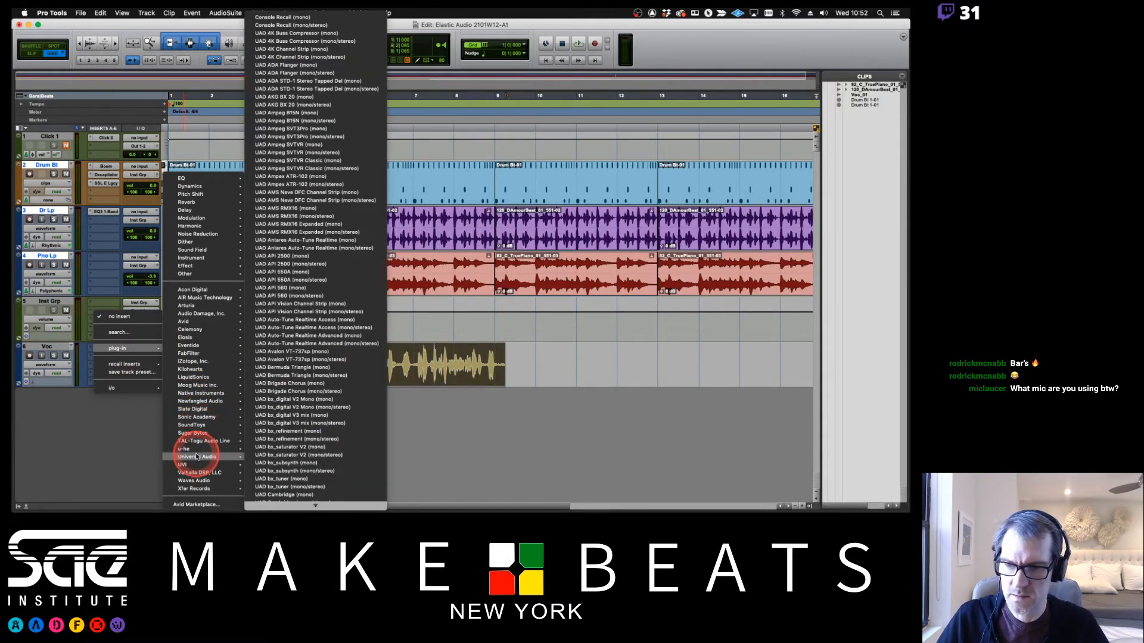
scroll(378, 405, "down", 5)
scroll(377, 407, "down", 10)
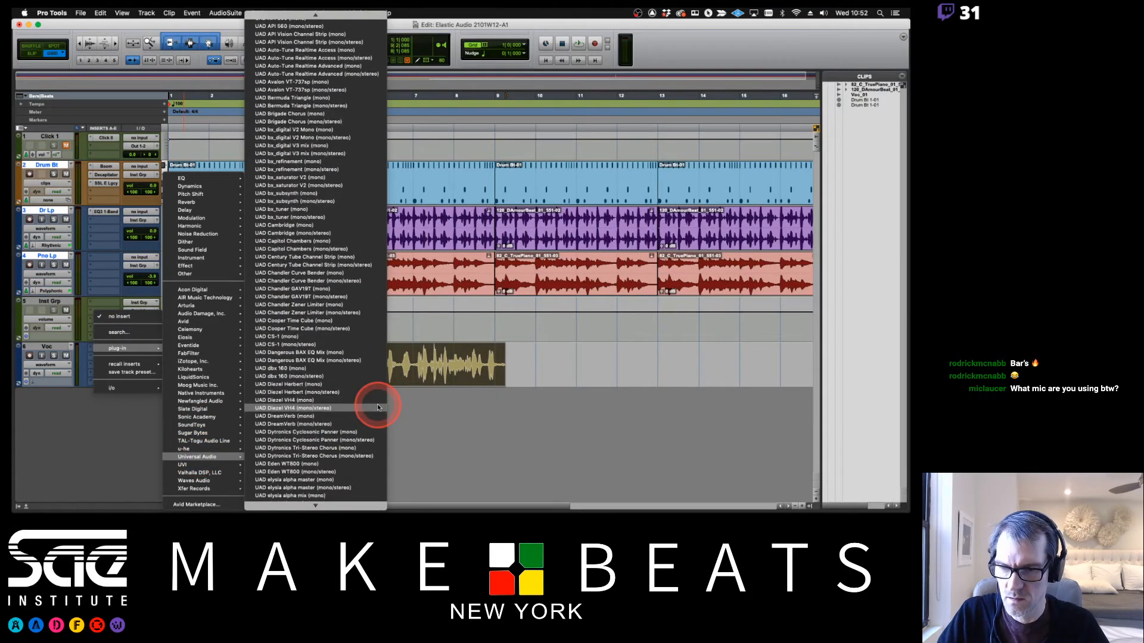
scroll(377, 407, "down", 5)
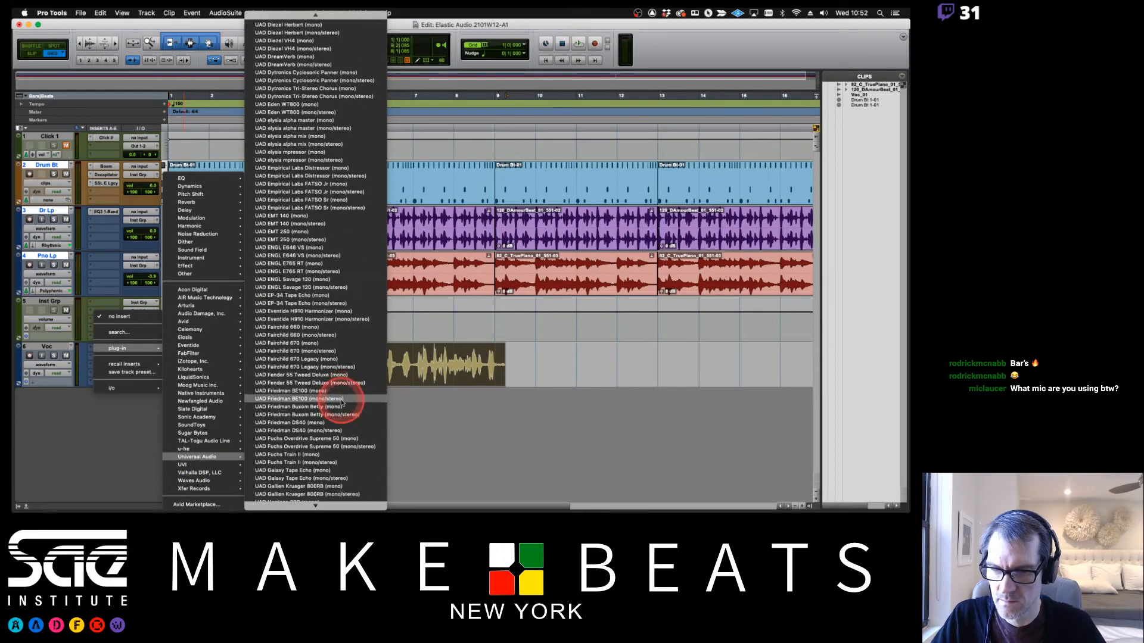
scroll(341, 404, "down", 10)
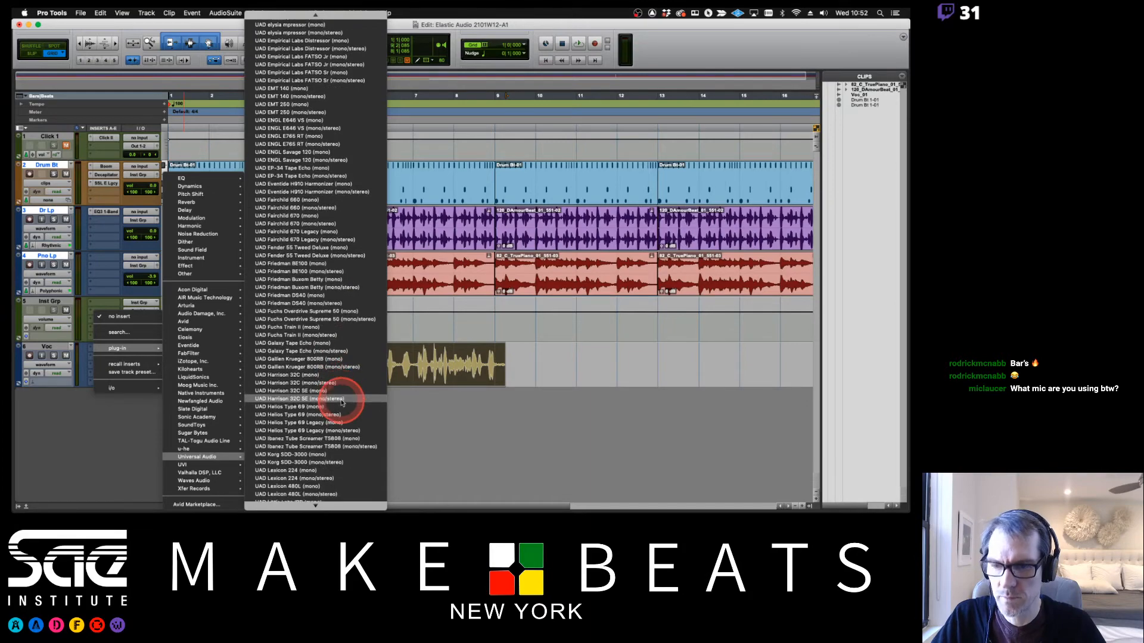
scroll(341, 404, "down", 9)
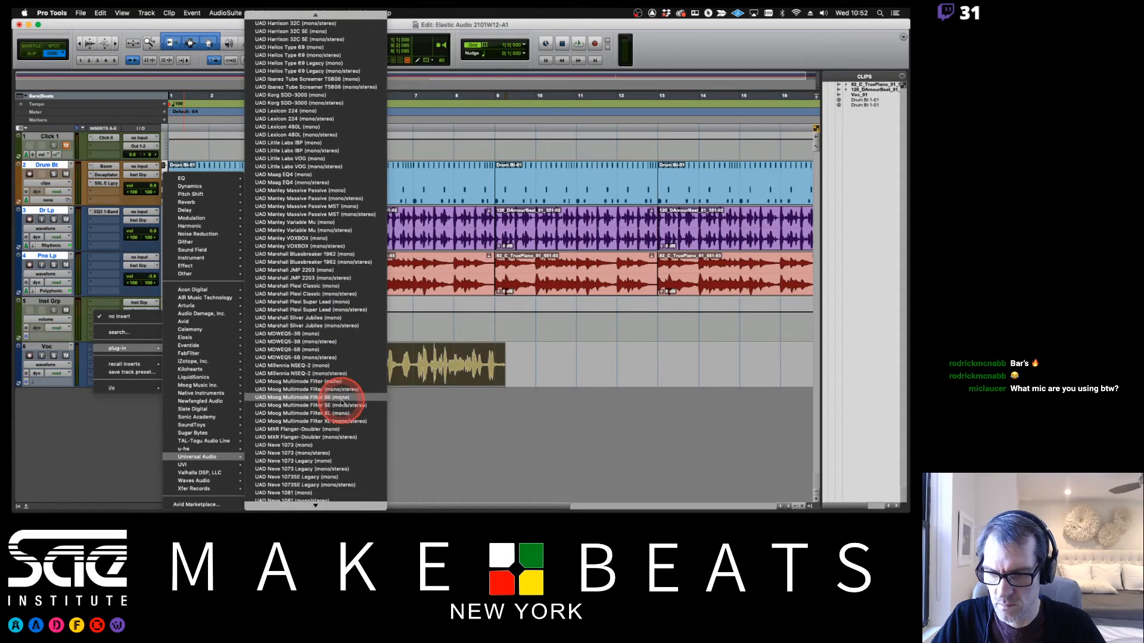
scroll(341, 404, "down", 9)
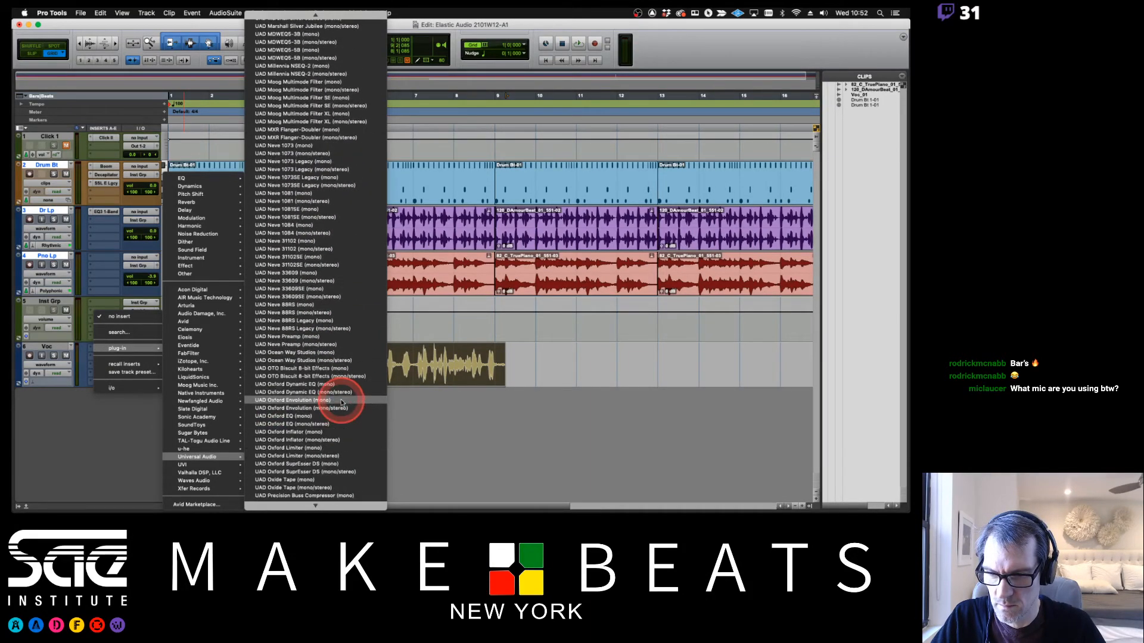
scroll(341, 403, "down", 9)
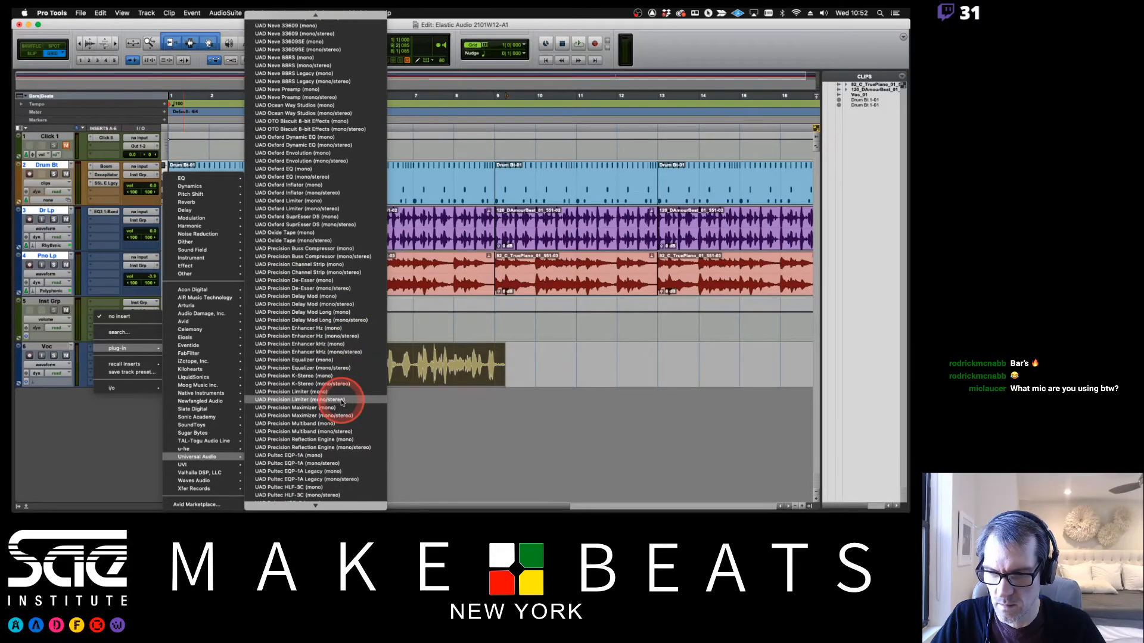
scroll(341, 403, "down", 9)
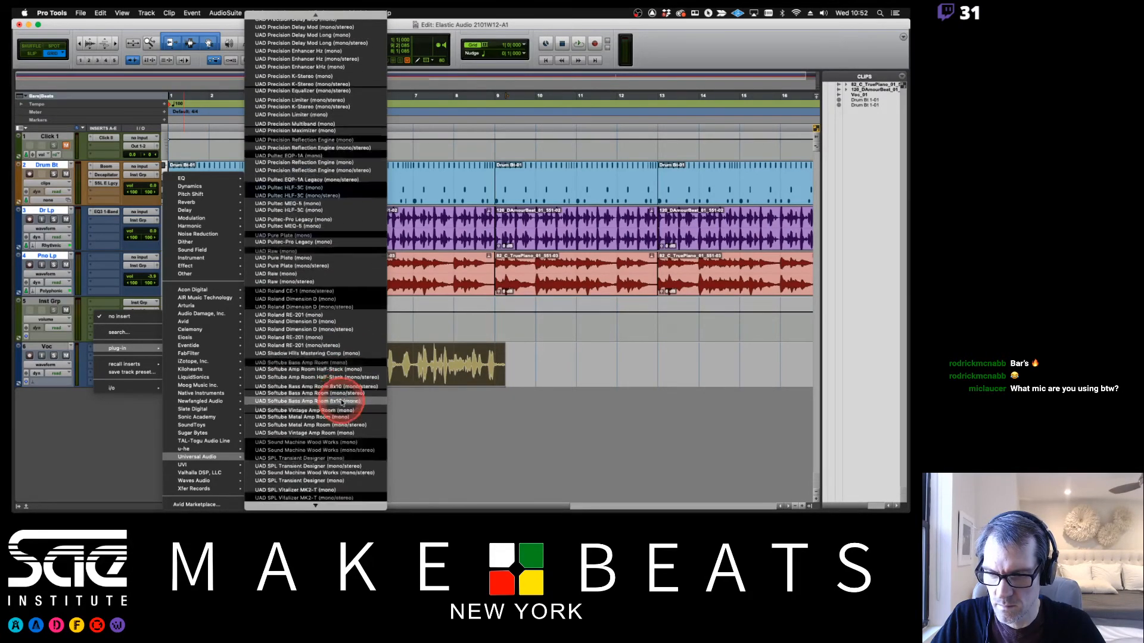
scroll(341, 404, "down", 6)
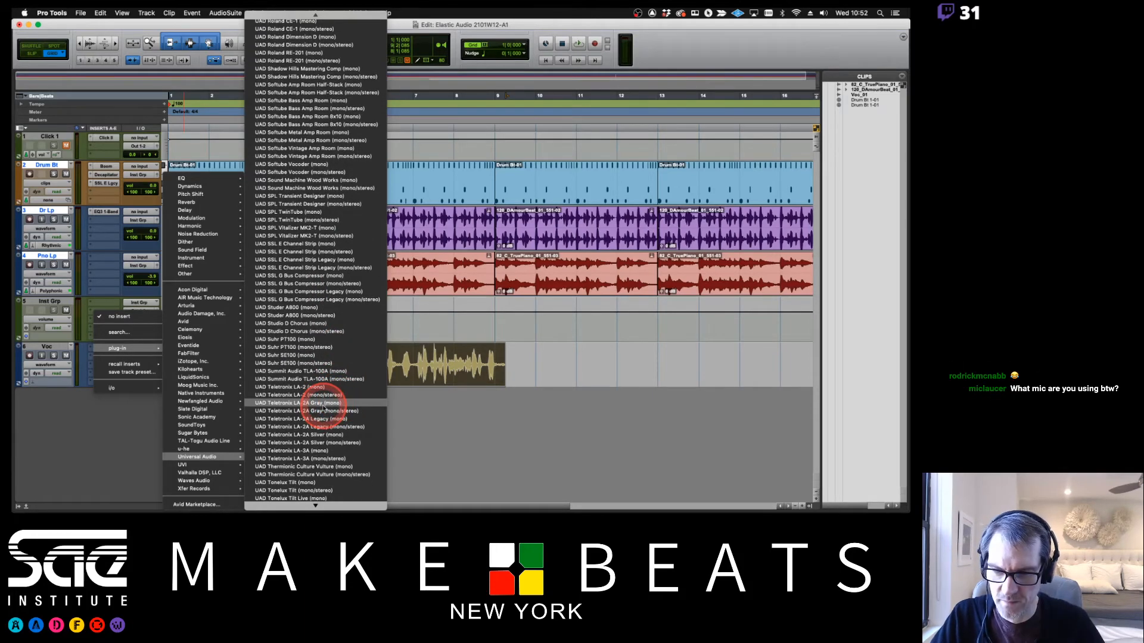
left_click(314, 420)
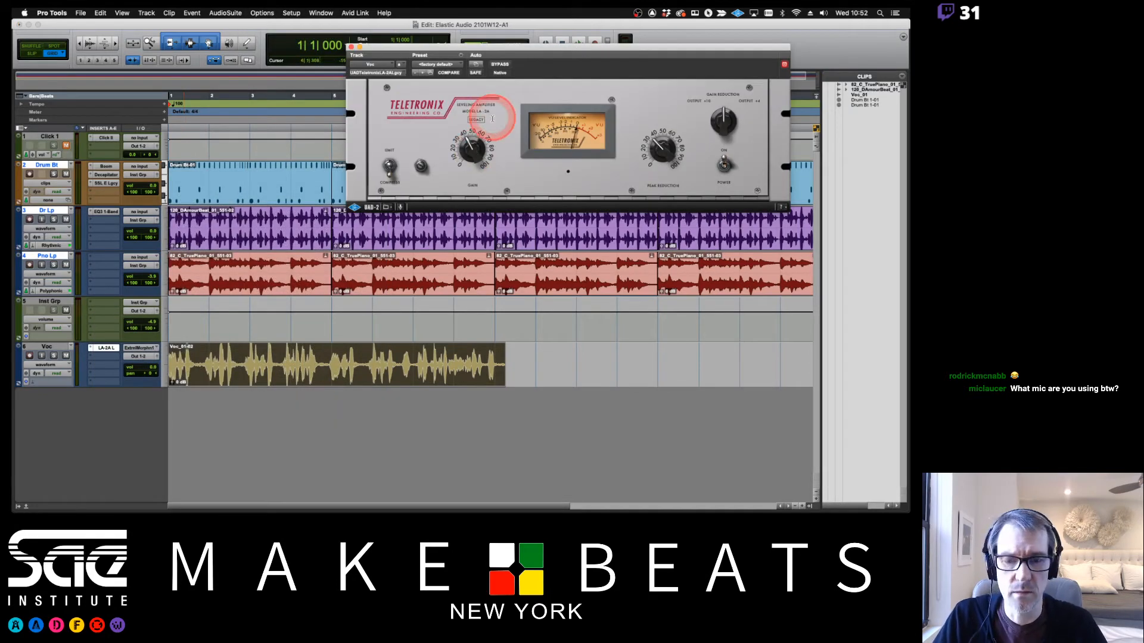
During playback, raise the LA-2A's Peak Reduction to about 50 and increase its Gain
key("space")
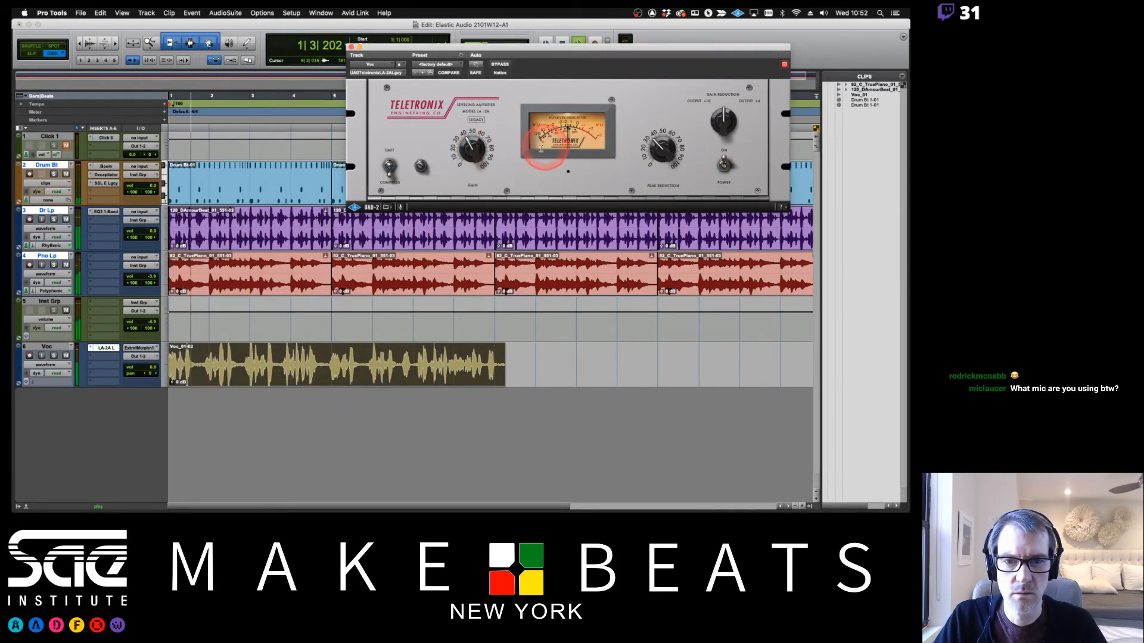
left_click_drag(661, 149, 660, 144)
left_click_drag(472, 150, 426, 130)
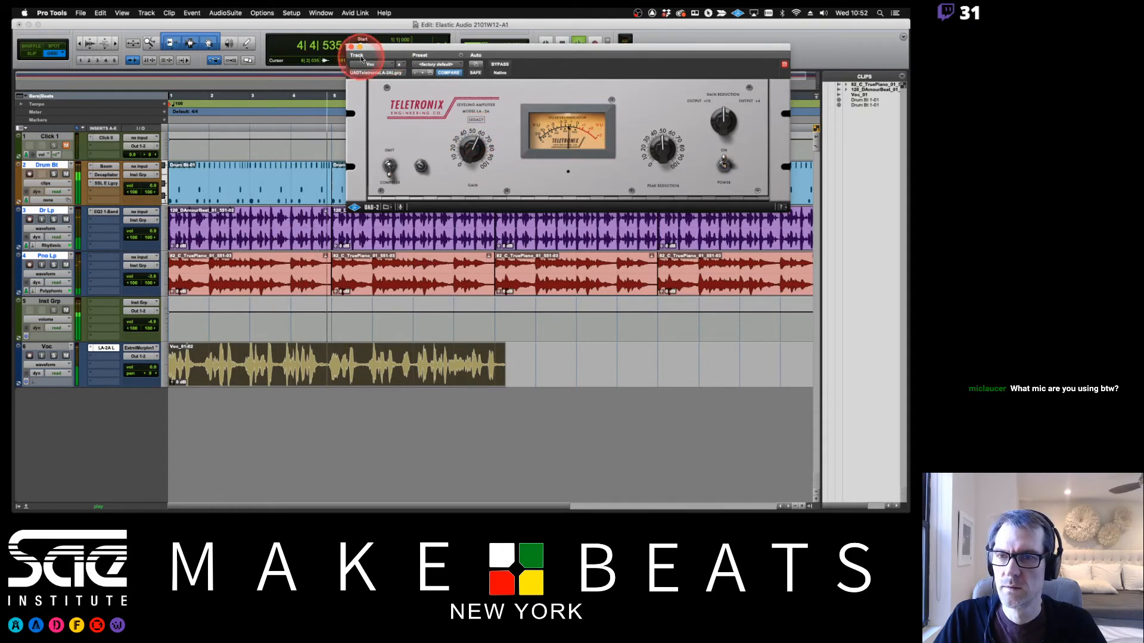
Move the LA-2A to the Voc track's second insert slot and add a mono EQ3 1-Band in the first
left_click_drag(106, 348, 107, 356)
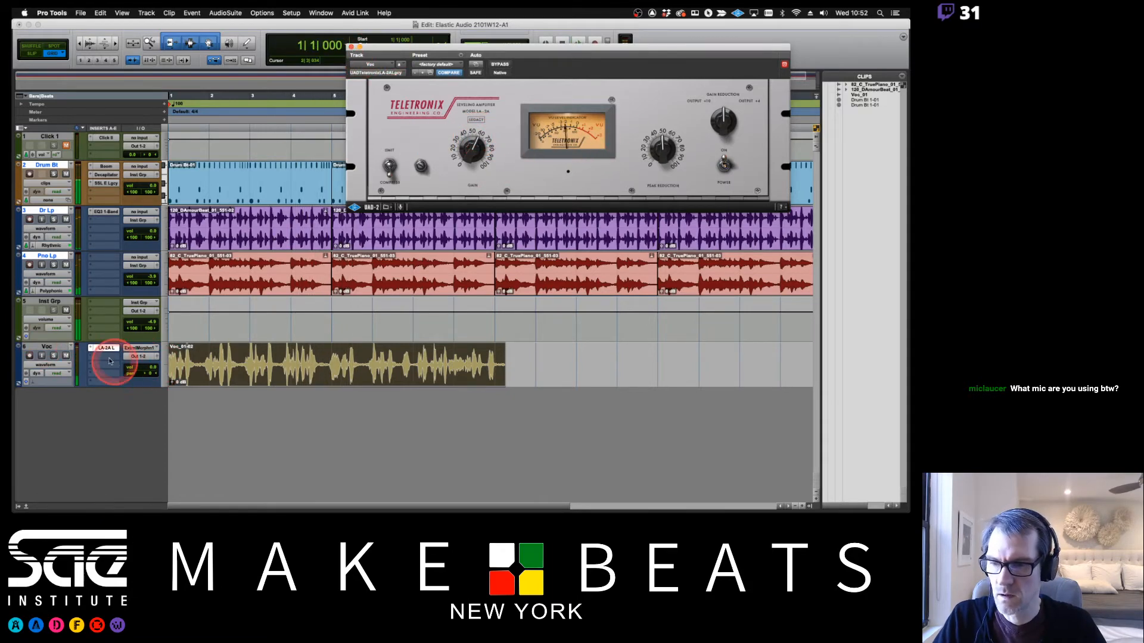
left_click(106, 349)
mouse_move(117, 349)
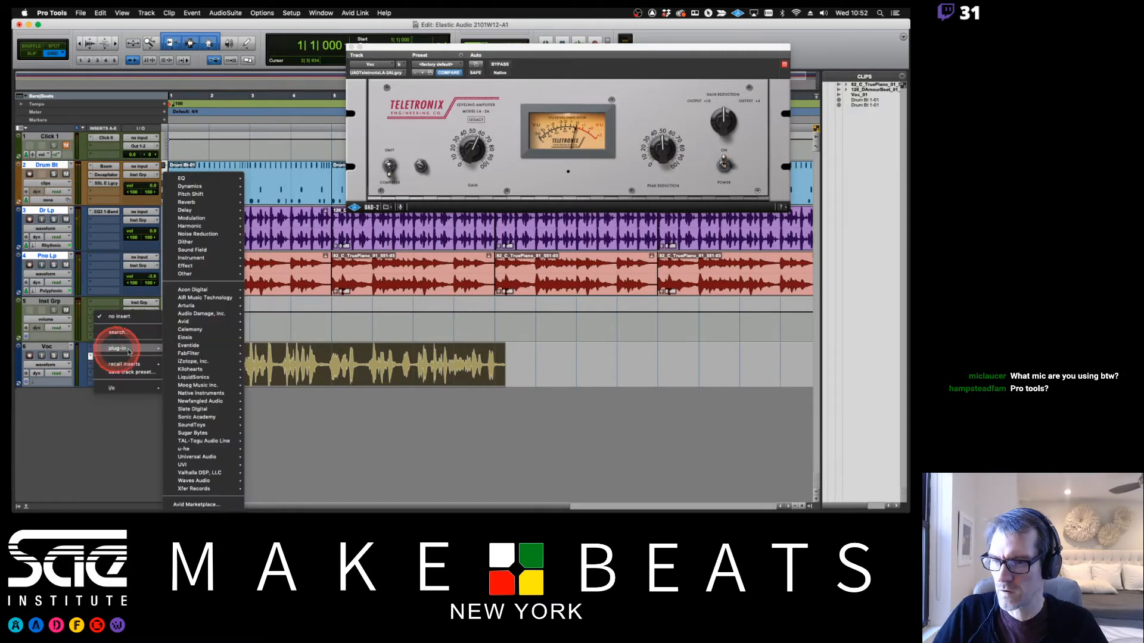
mouse_move(199, 179)
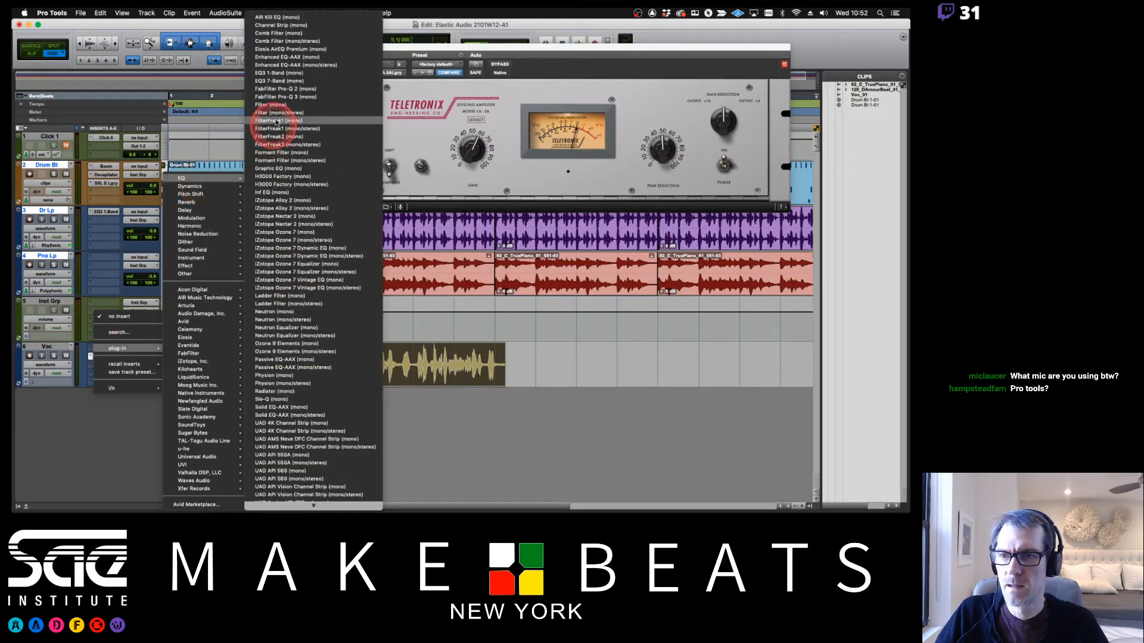
left_click(280, 73)
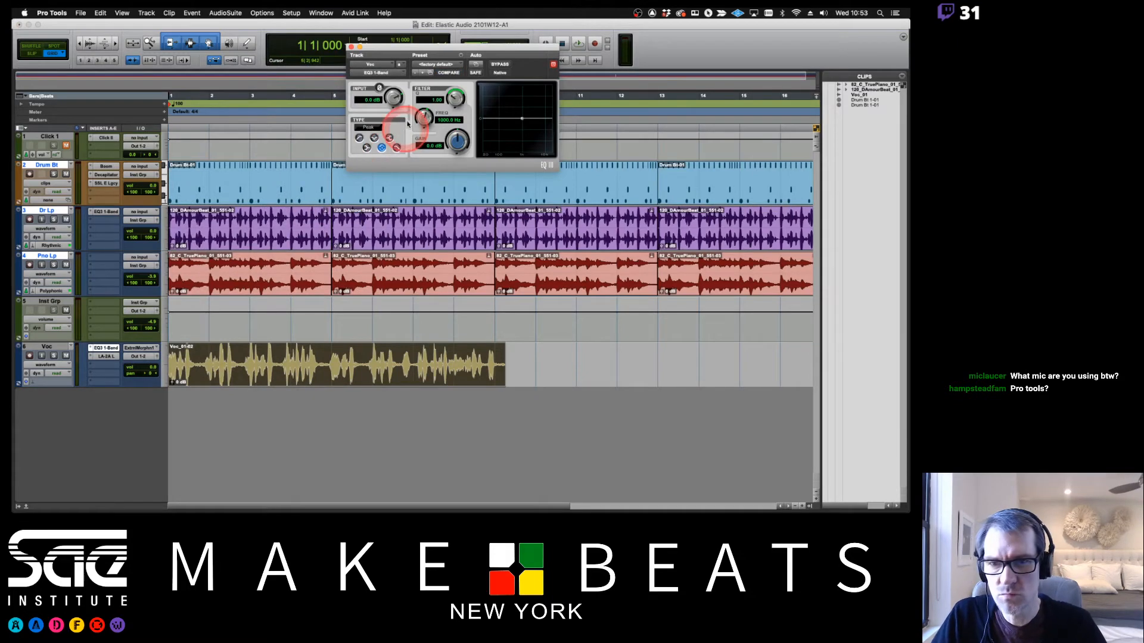
Set the vocal EQ to High-Pass with a cutoff just above 200 Hz and a 6 dB/oct slope, checking it during playback
left_click(359, 138)
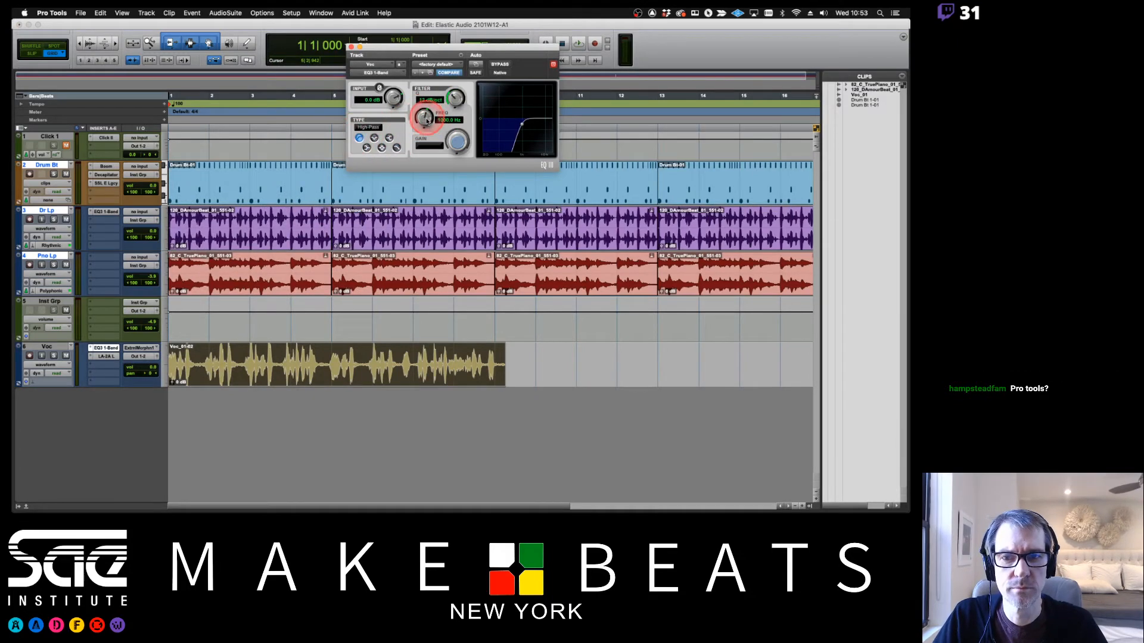
left_click_drag(424, 117, 420, 149)
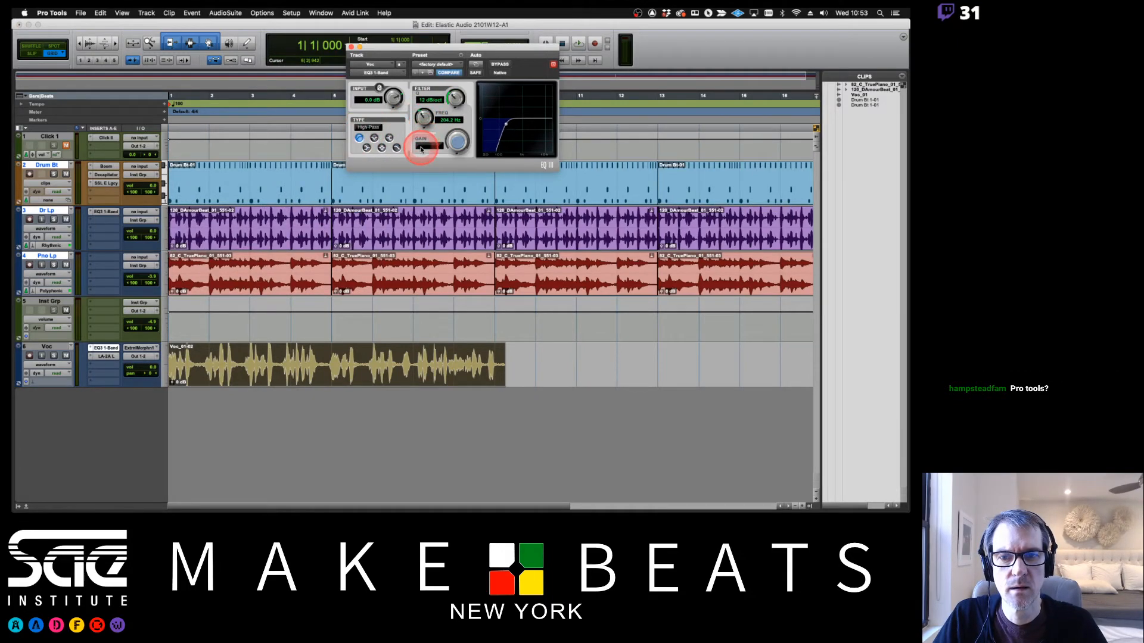
key("space")
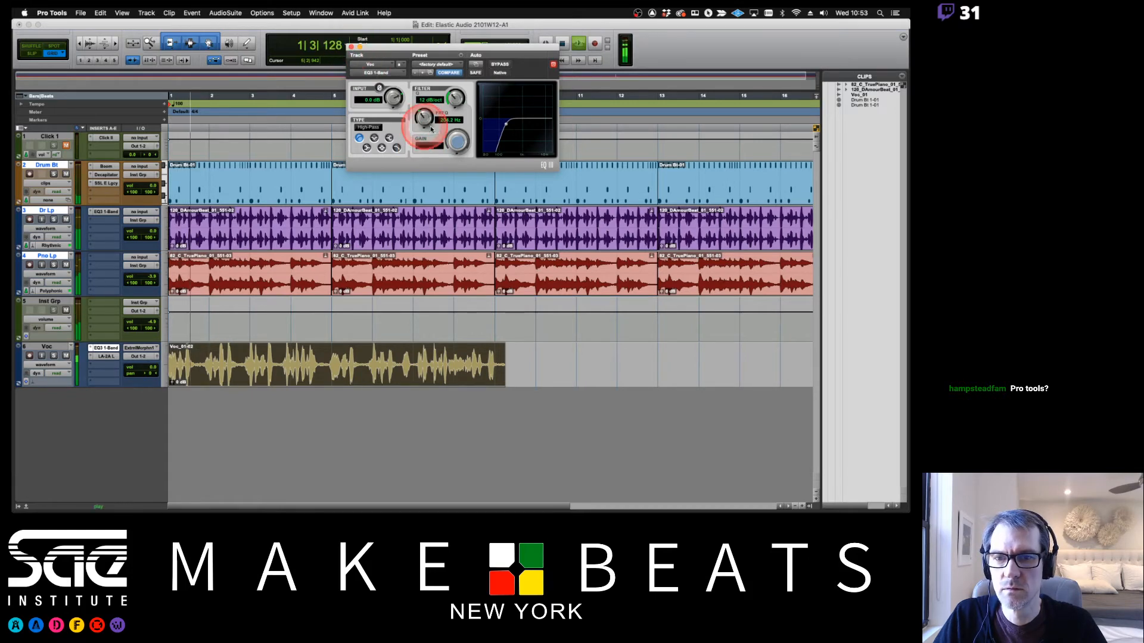
left_click_drag(455, 100, 454, 131)
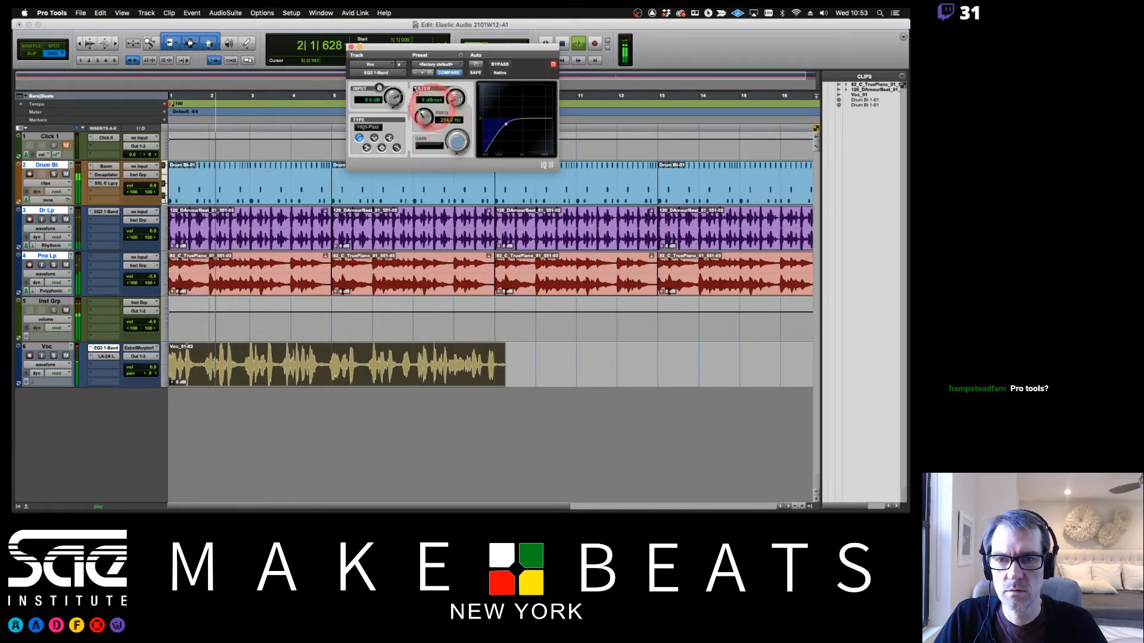
left_click(351, 47)
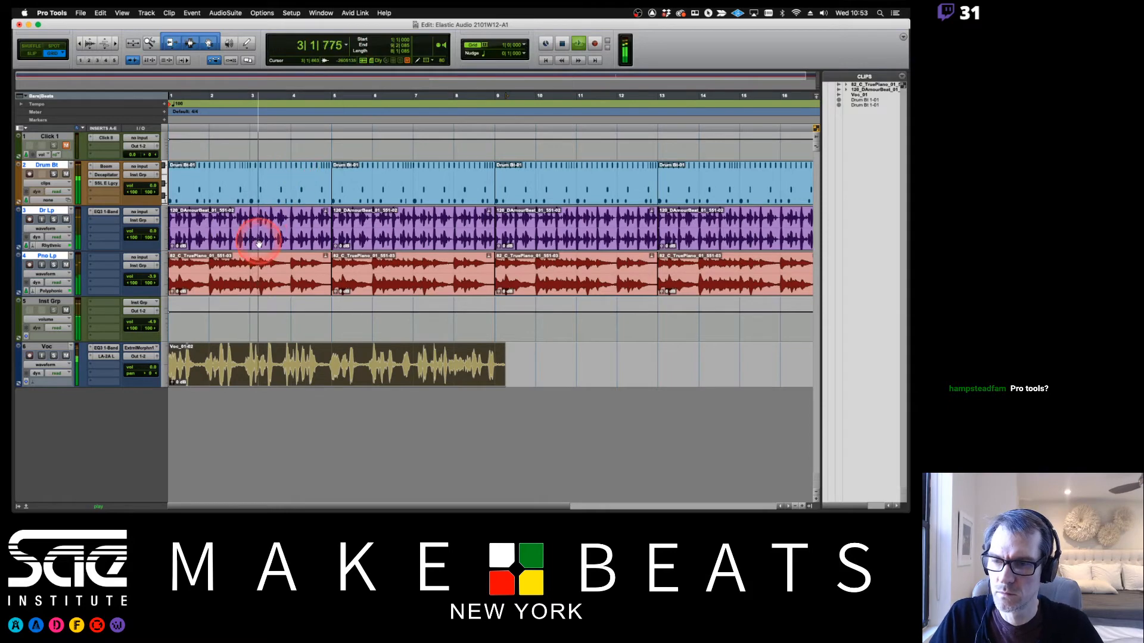
key("space")
Set the Voc track height to large for a closer view of the vocal waveform
left_click(165, 361)
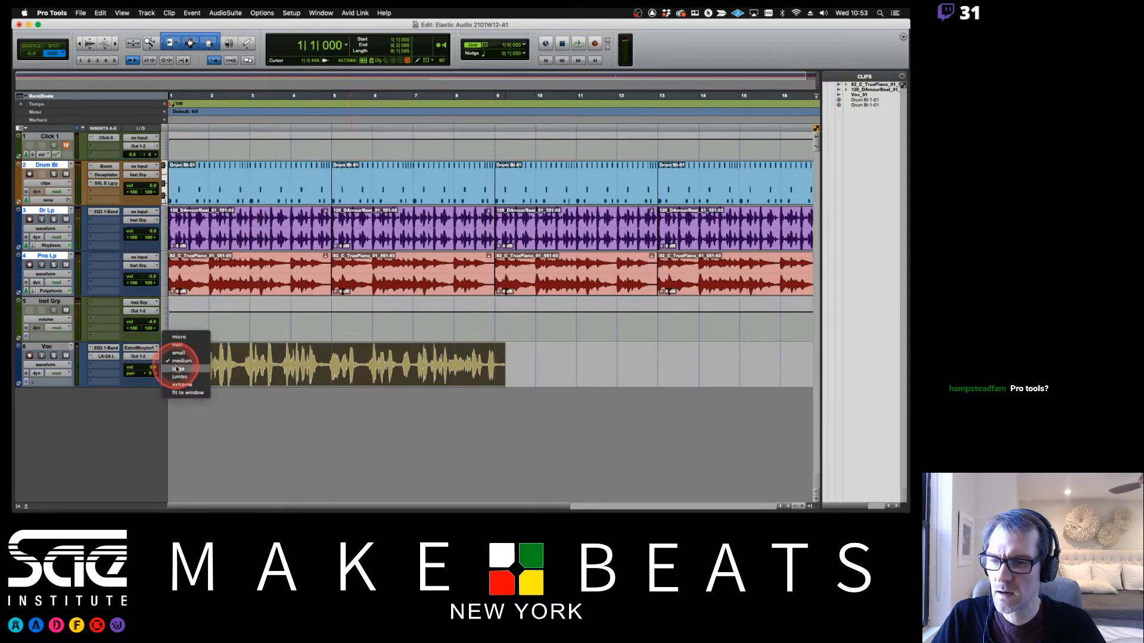
left_click(178, 369)
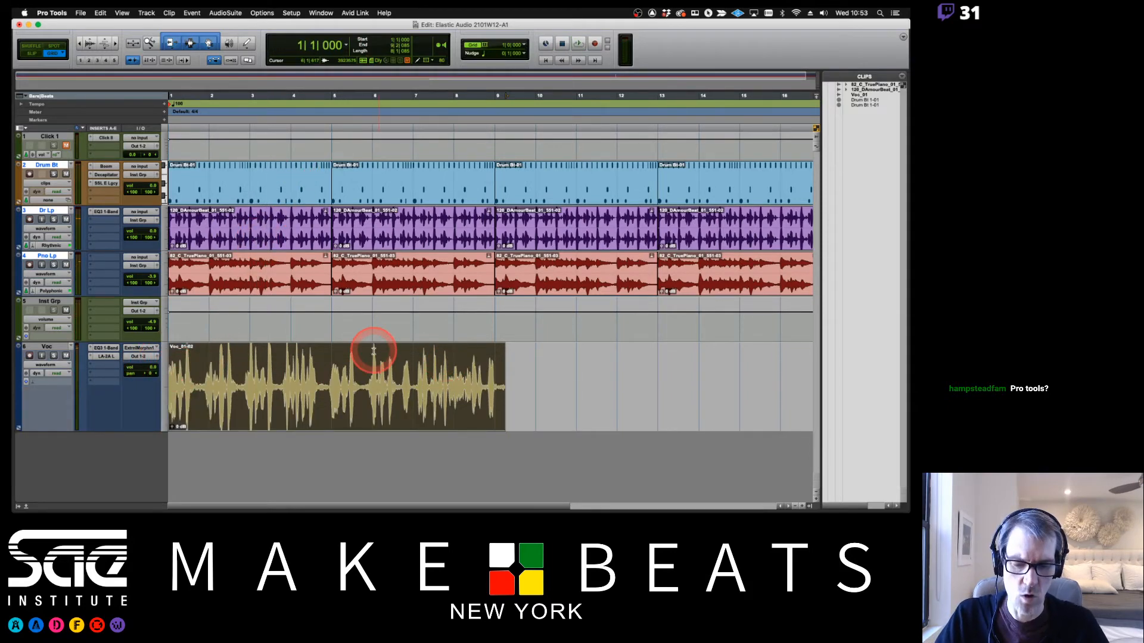
key("super+bracketright")
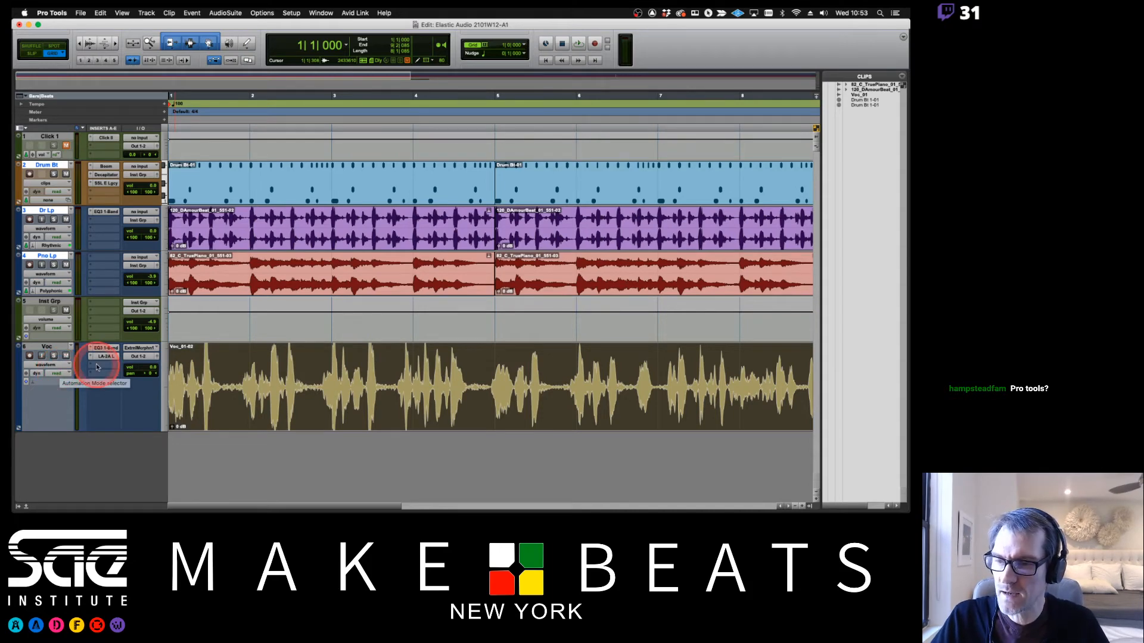
Enable Polyphonic Elastic Audio on the Voc track and switch its track view to analysis
left_click(46, 364)
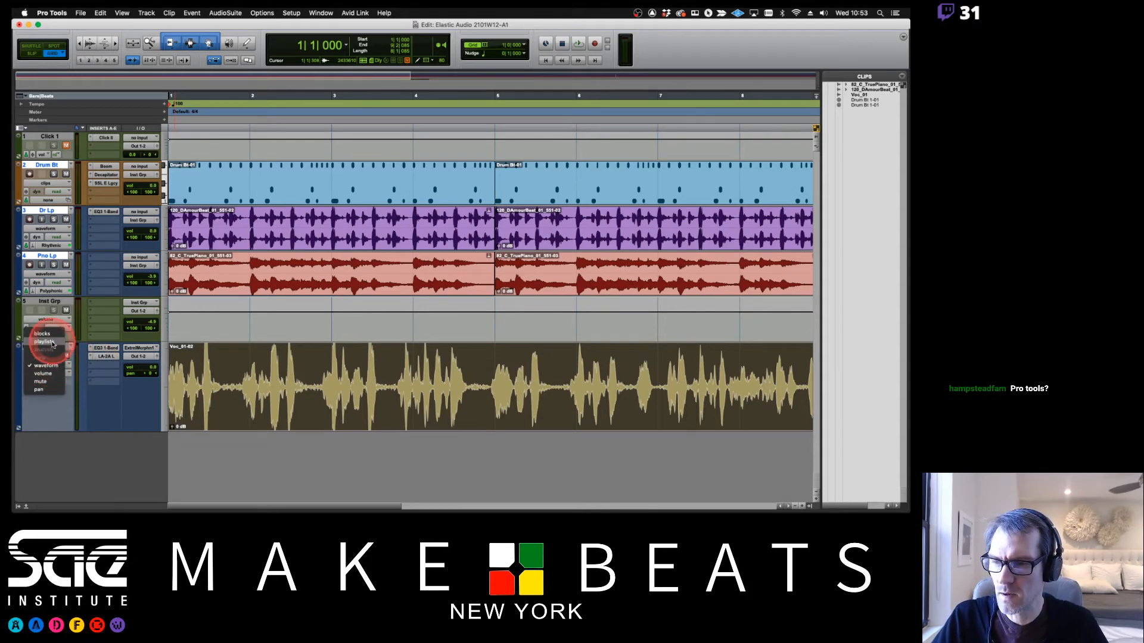
left_click(87, 334)
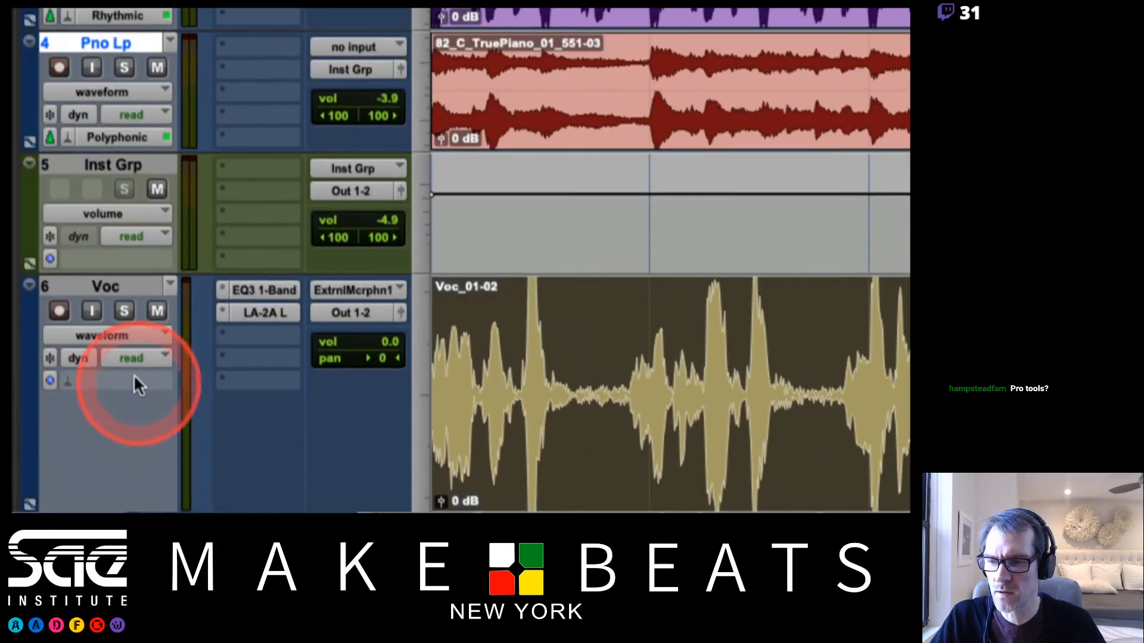
left_click(45, 380)
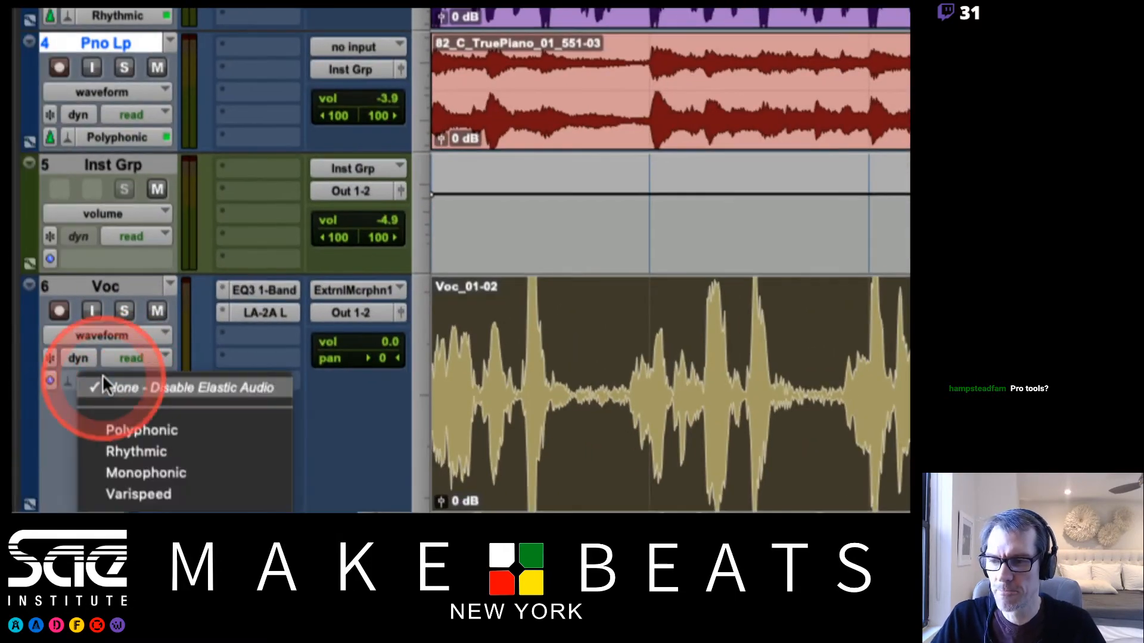
left_click(144, 427)
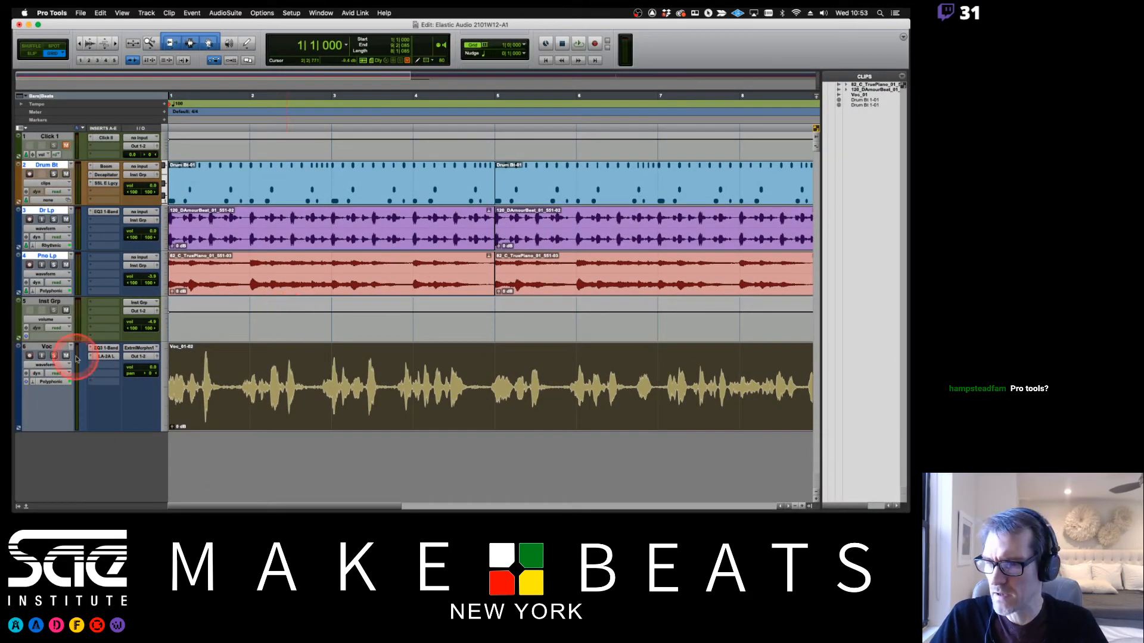
left_click(46, 364)
left_click(53, 354)
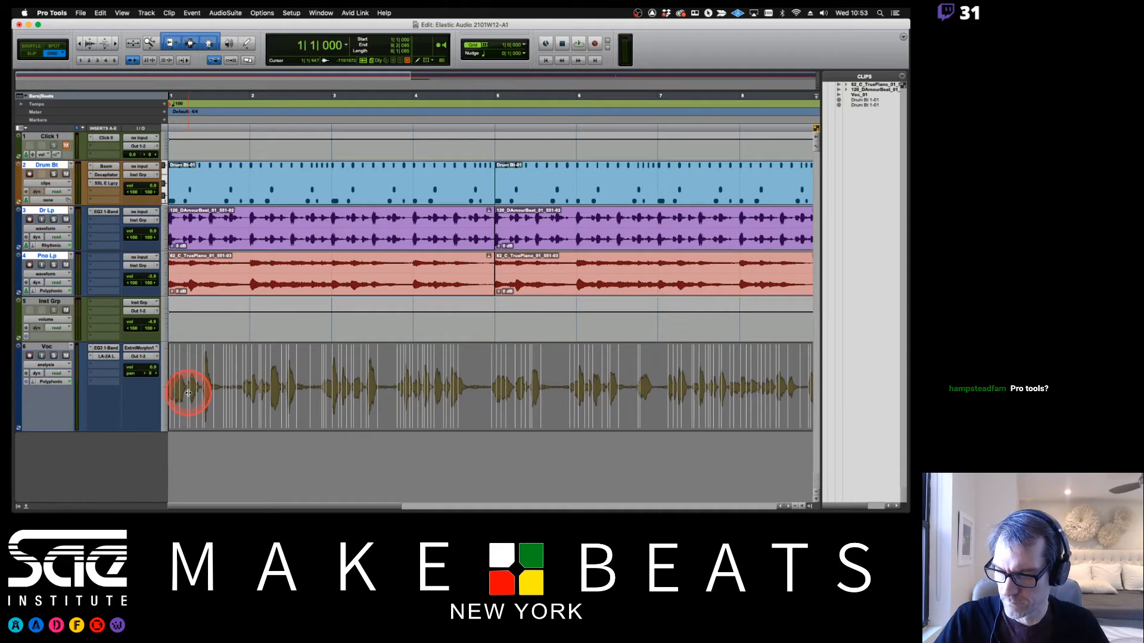
Lower the Event Sensitivity in the vocal clip's Elastic Properties to thin out its event markers
key("t")
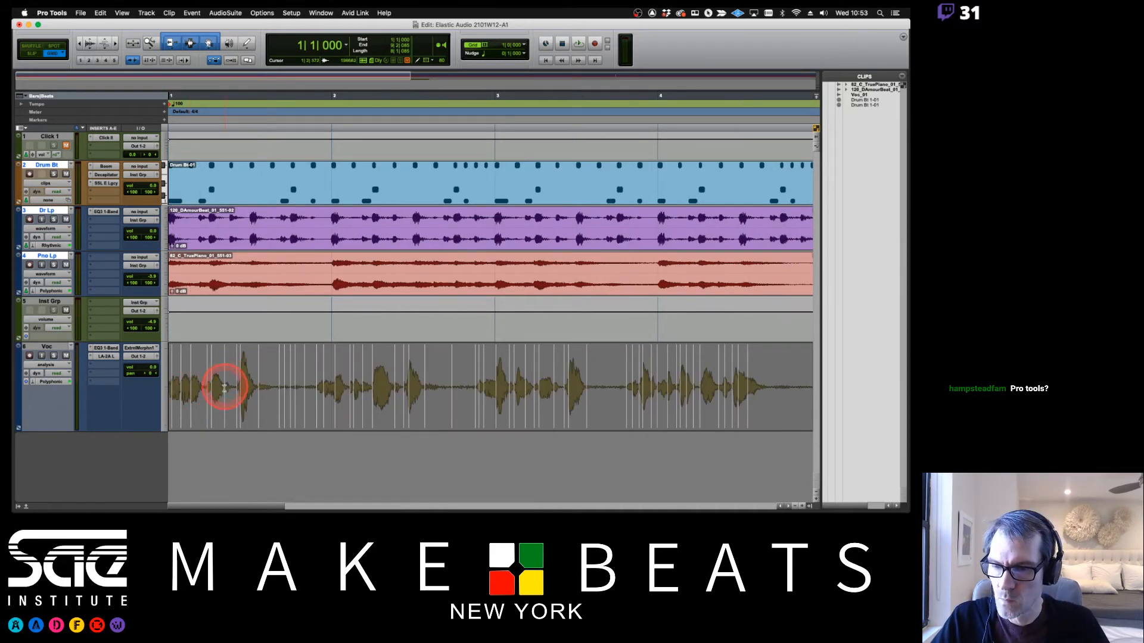
right_click(263, 371)
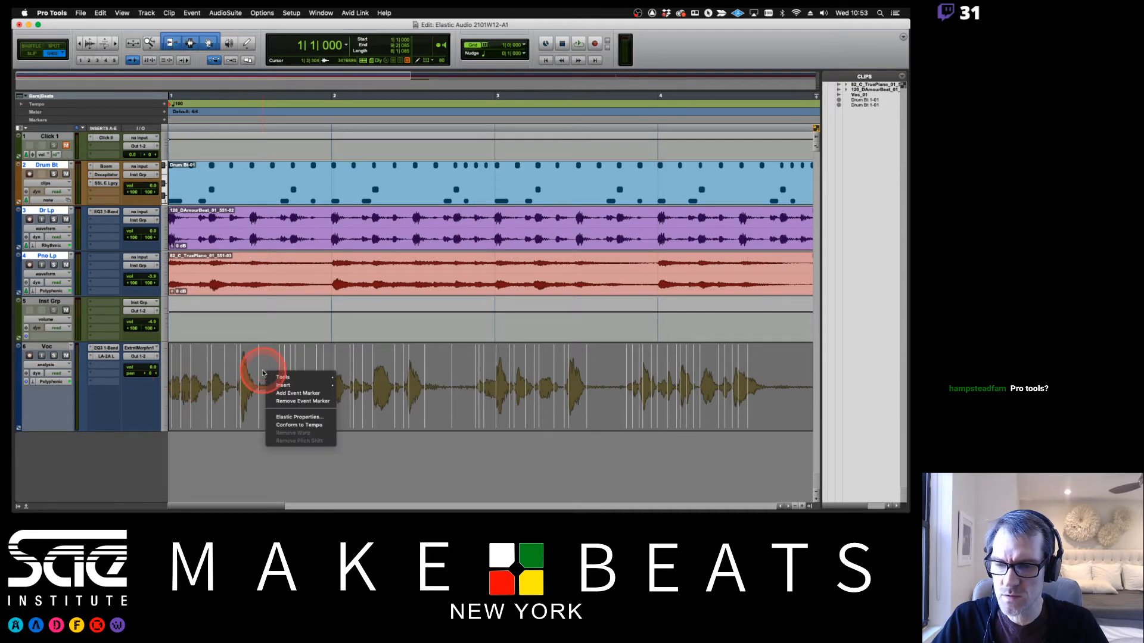
left_click(292, 423)
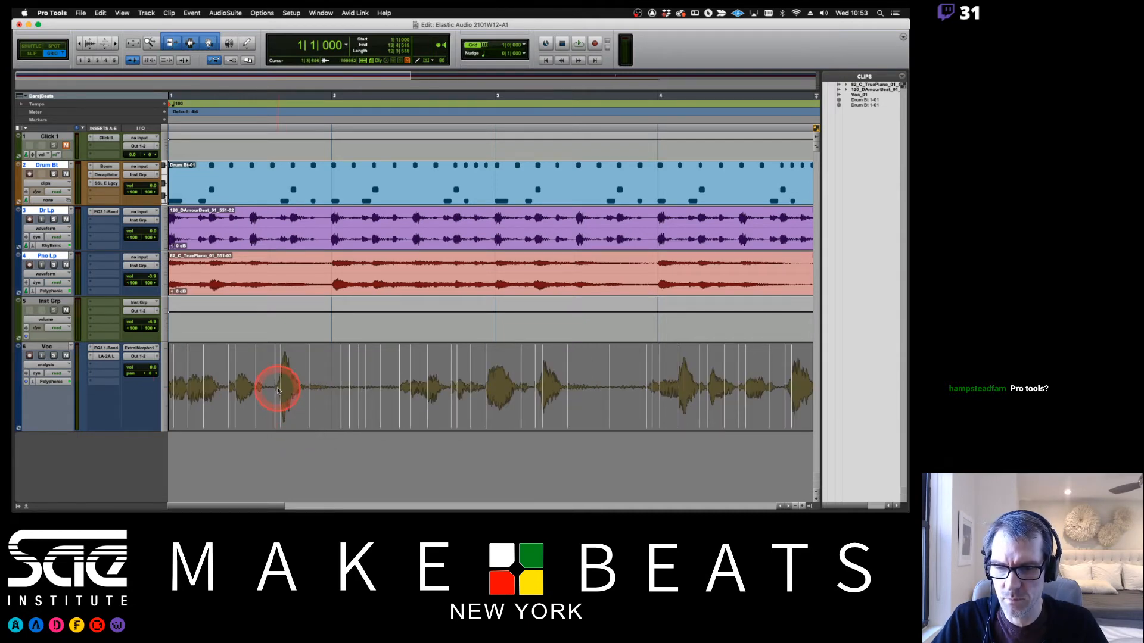
right_click(267, 362)
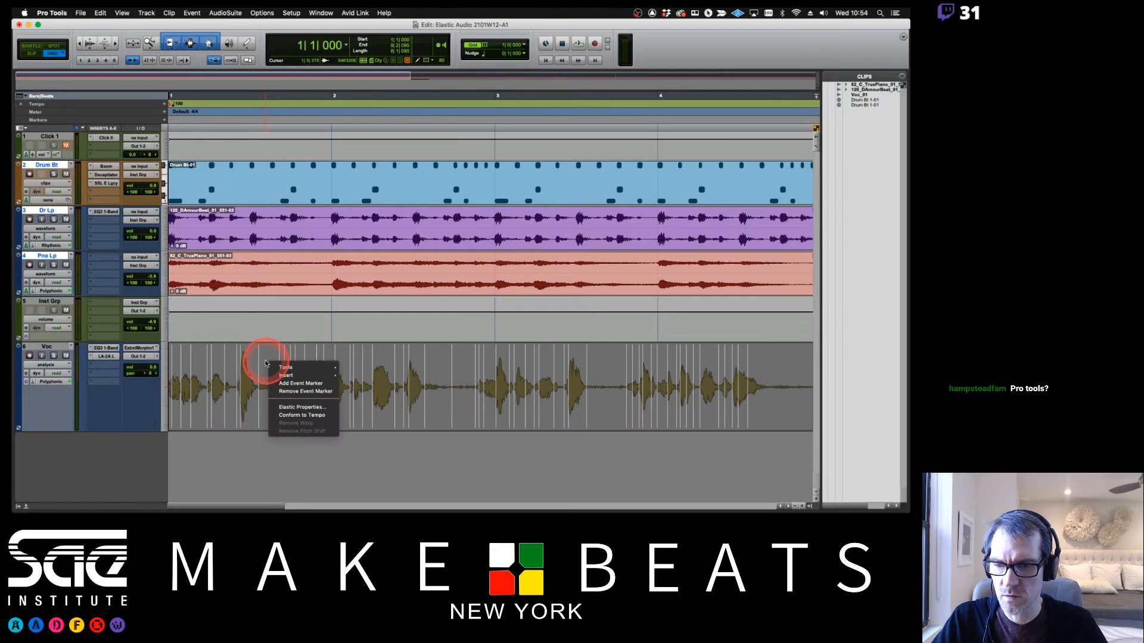
left_click(285, 408)
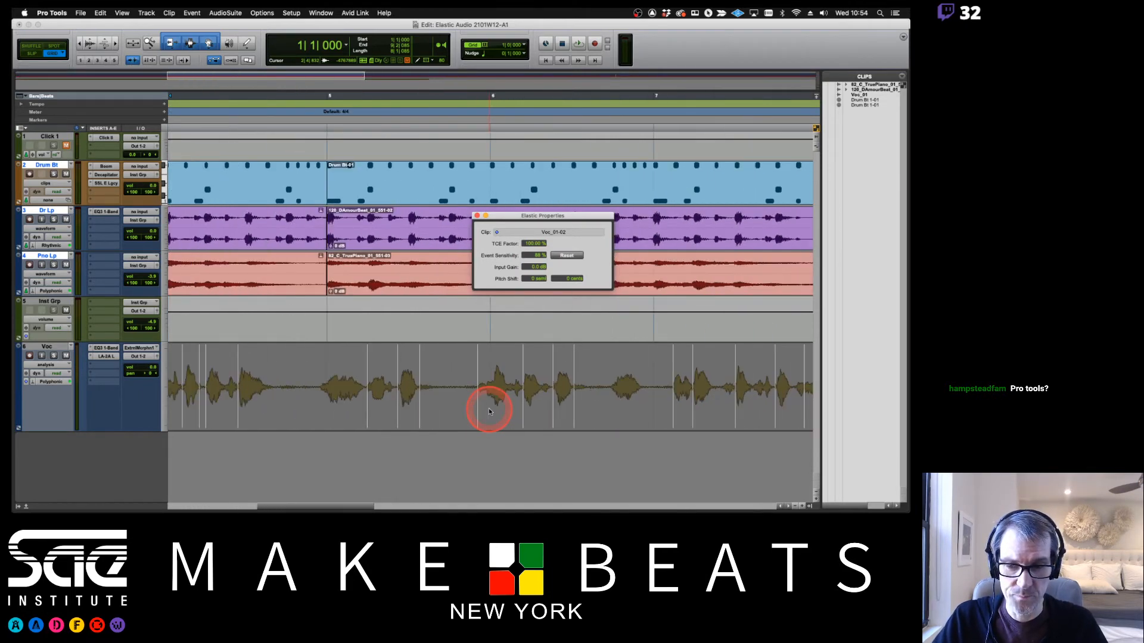
left_click(539, 256)
left_click_drag(539, 255, 540, 255)
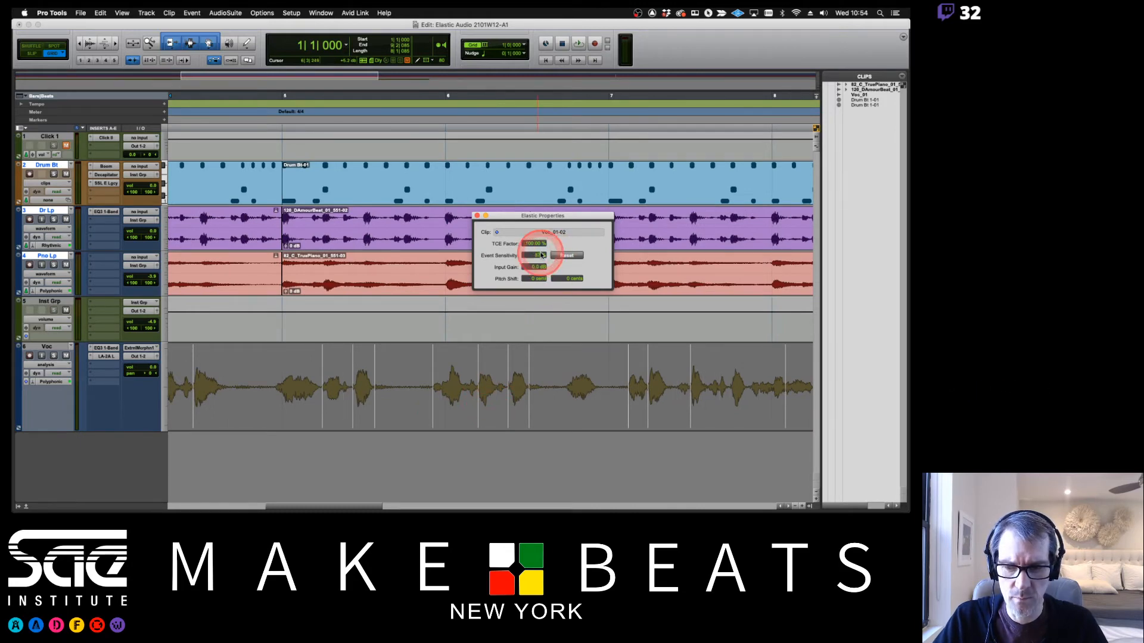
Deselect the vocal clip and remove the stray event marker in the silence before bar 2
left_click(444, 392)
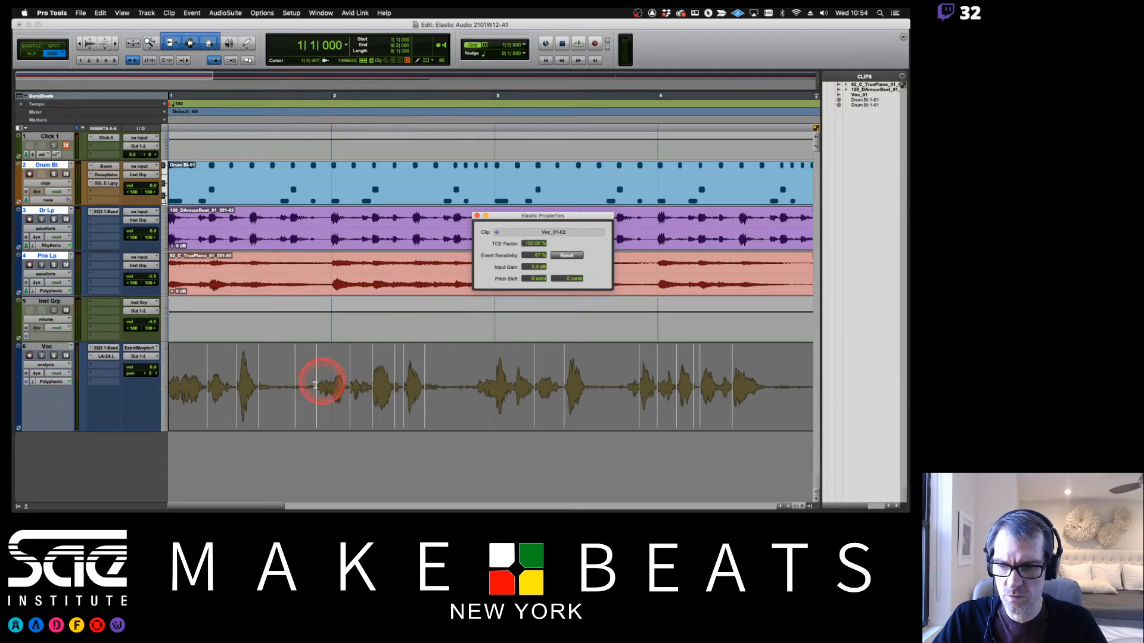
left_click(310, 364)
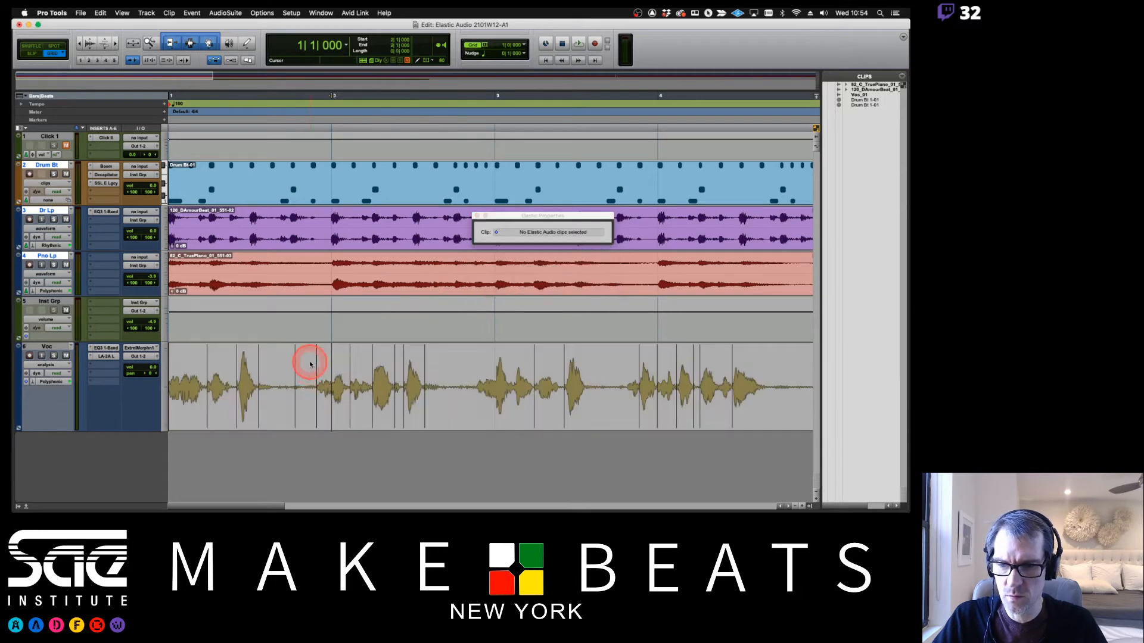
left_click(297, 413)
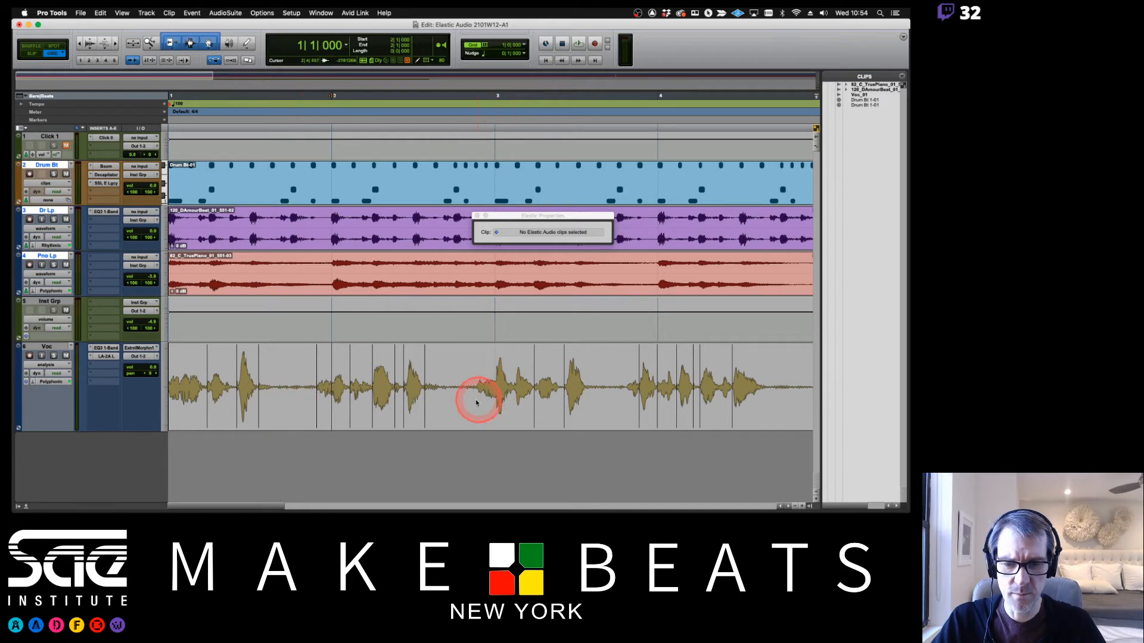
Add missing event markers and move misplaced ones onto the vocal's word onsets from just before bar 3 to bar 7
left_click_drag(477, 399, 684, 396)
scroll(684, 396, "right", 4)
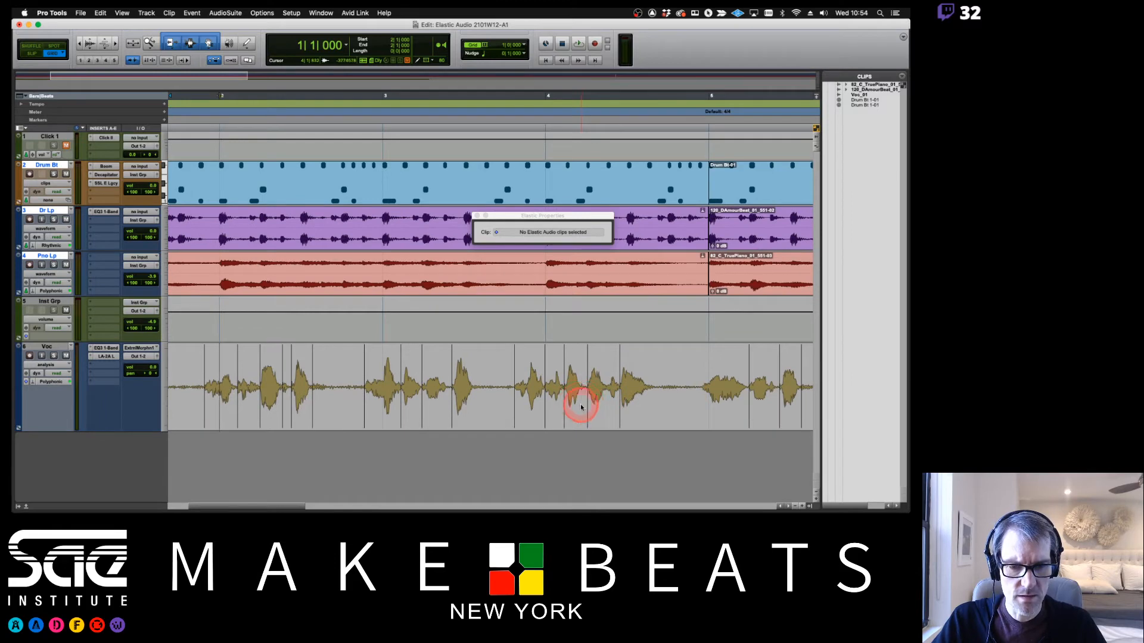
scroll(625, 396, "right", 9)
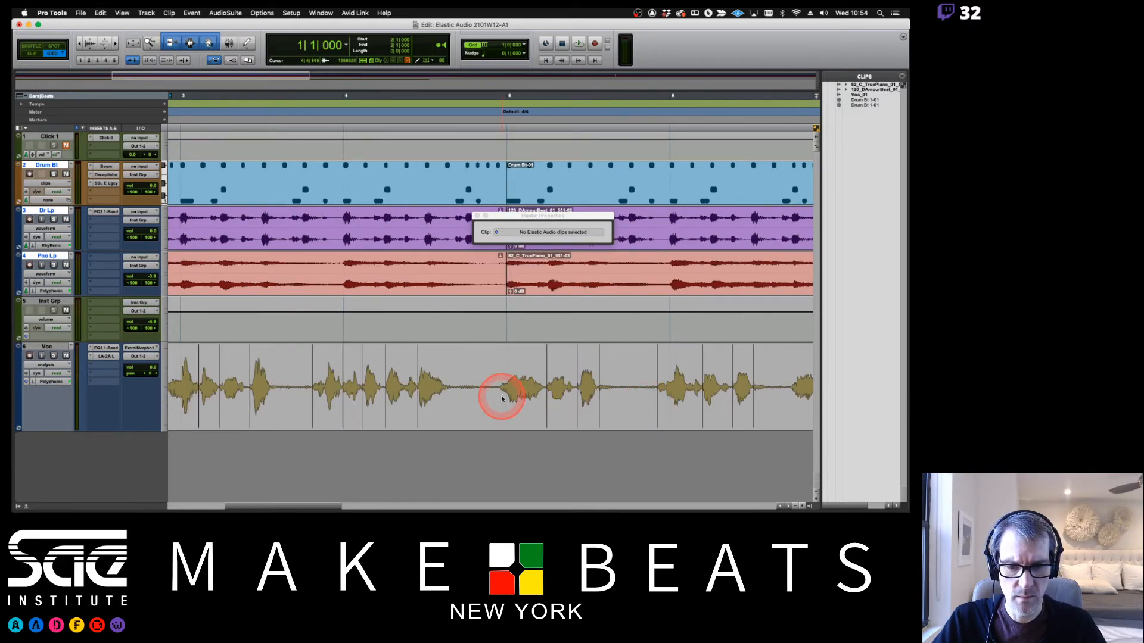
scroll(539, 401, "right", 9)
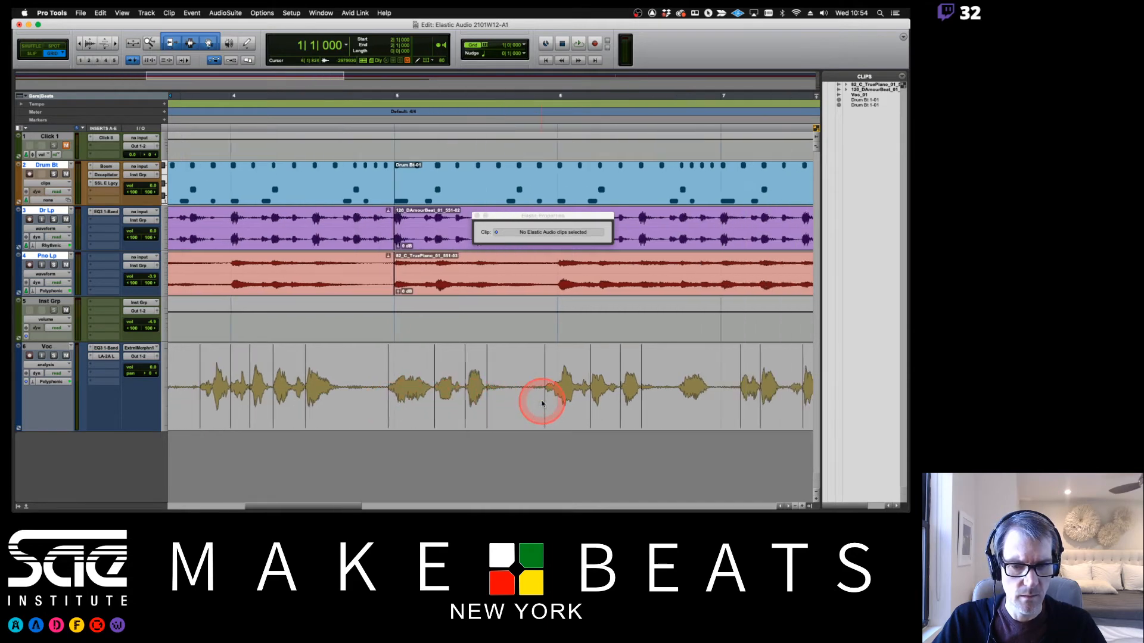
scroll(542, 404, "right", 2)
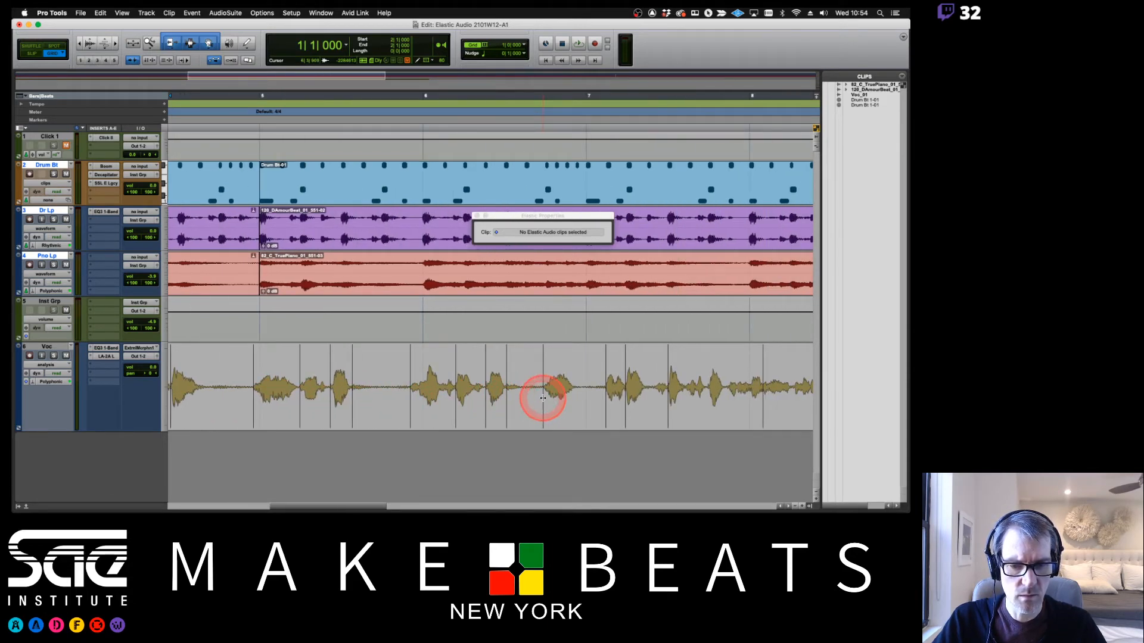
scroll(545, 402, "right", 6)
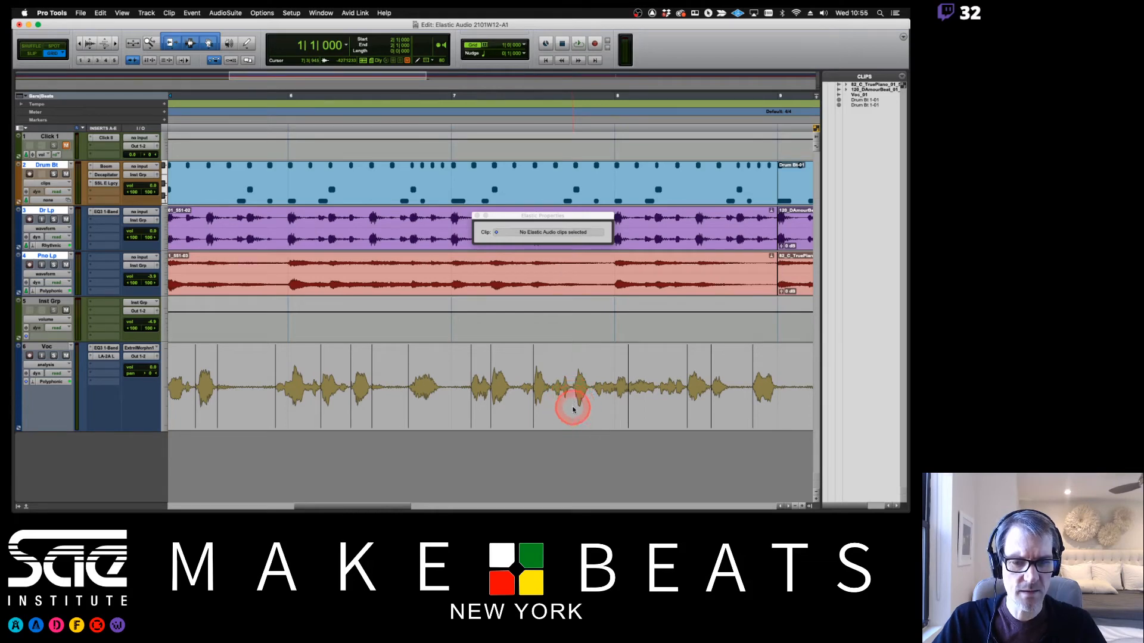
Check the event markers to the end of the vocal clip and add missing ones on the syllables around bar 8
scroll(580, 408, "right", 15)
scroll(587, 408, "left", 5)
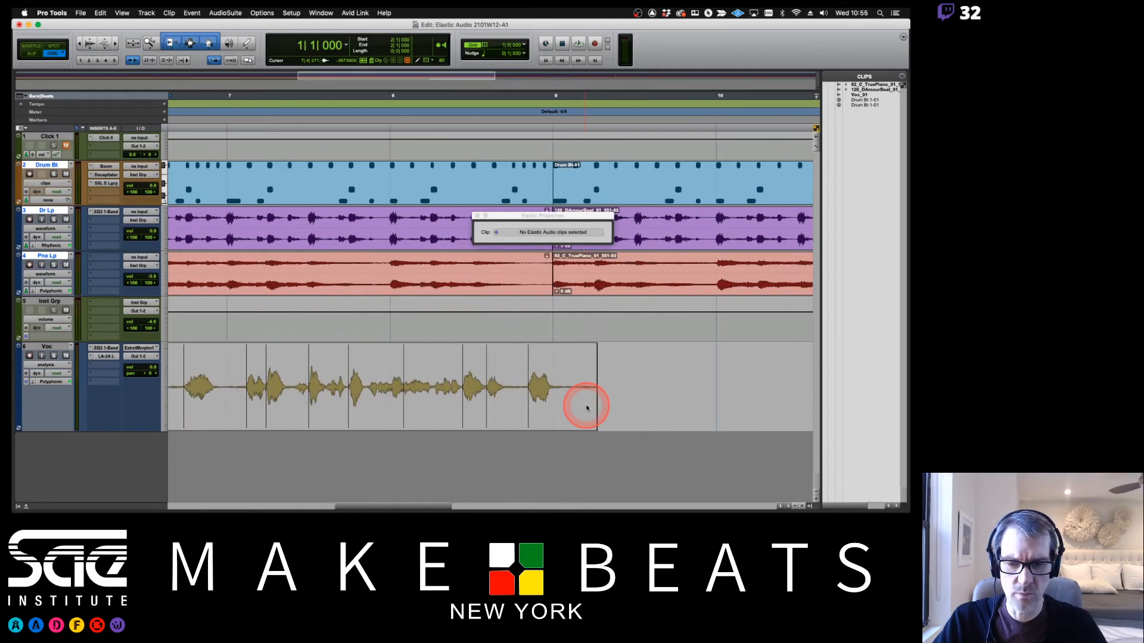
scroll(587, 408, "left", 3)
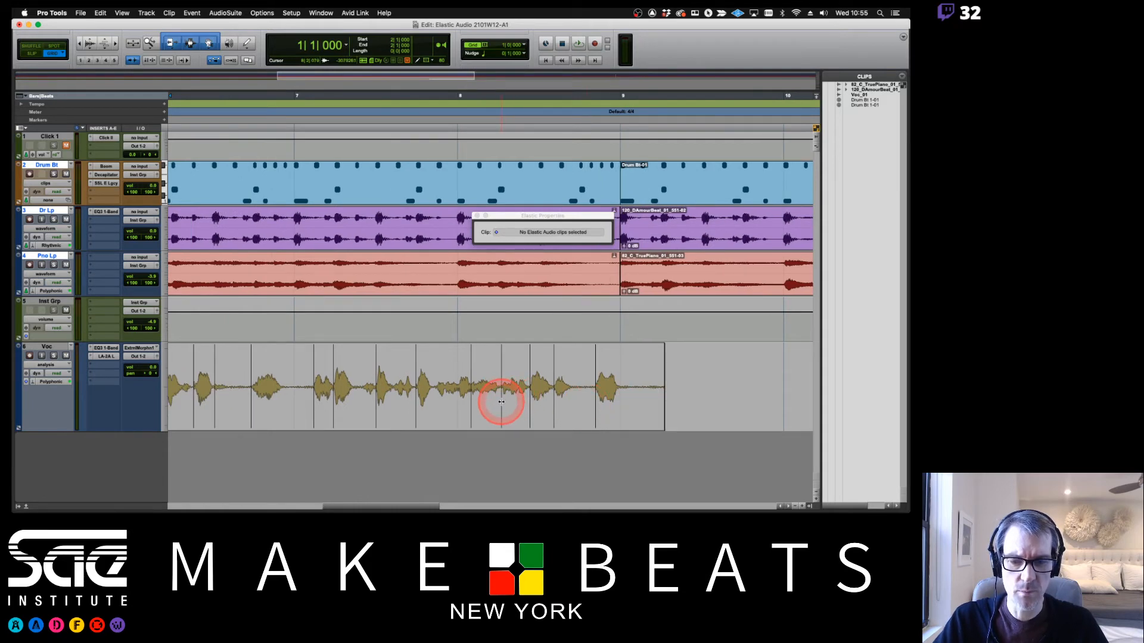
scroll(501, 402, "left", 5)
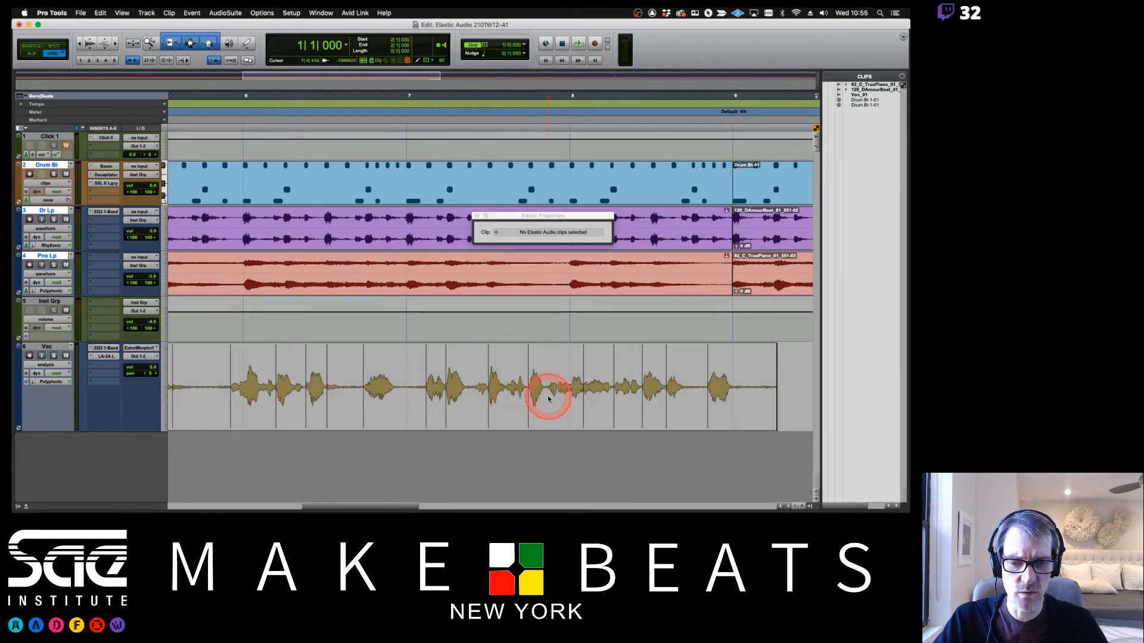
scroll(547, 398, "left", 20)
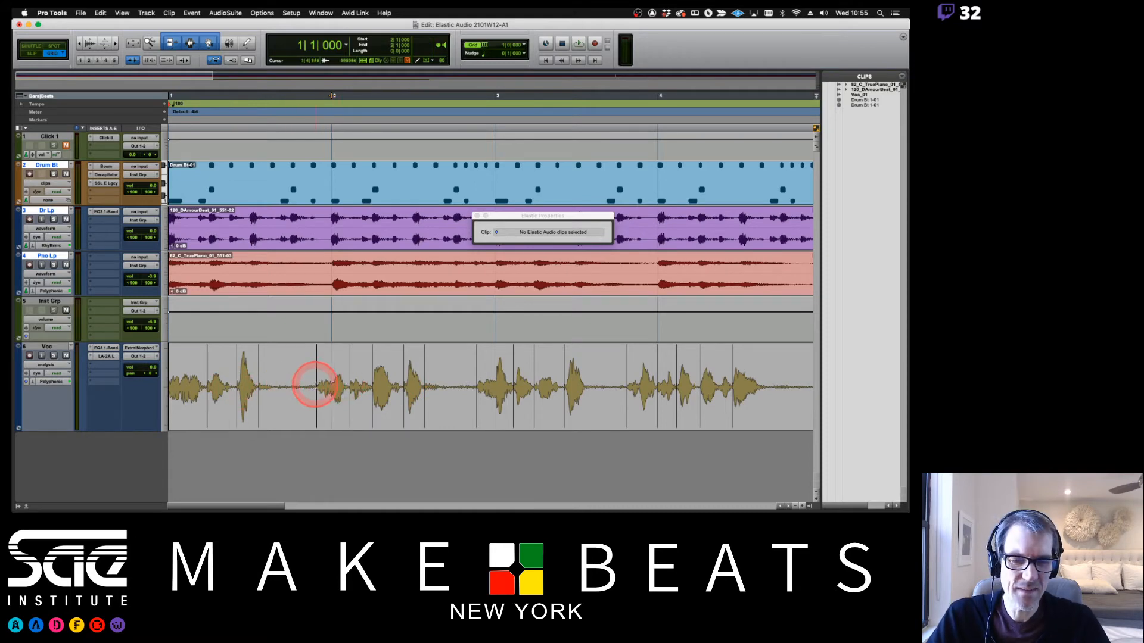
left_click(262, 412)
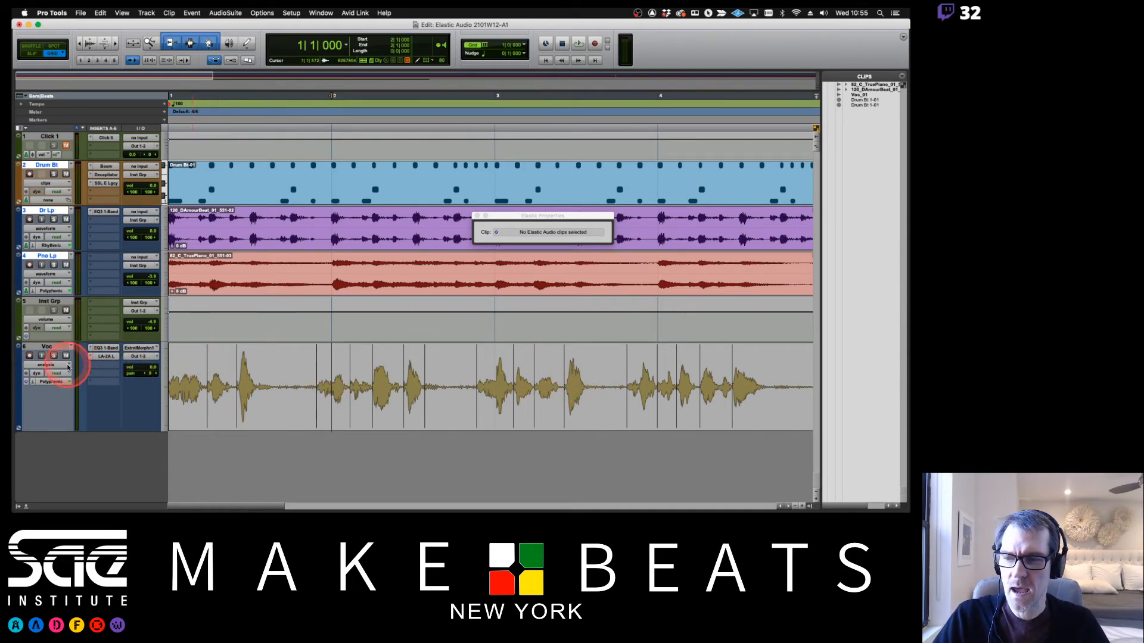
scroll(408, 383, "right", 10)
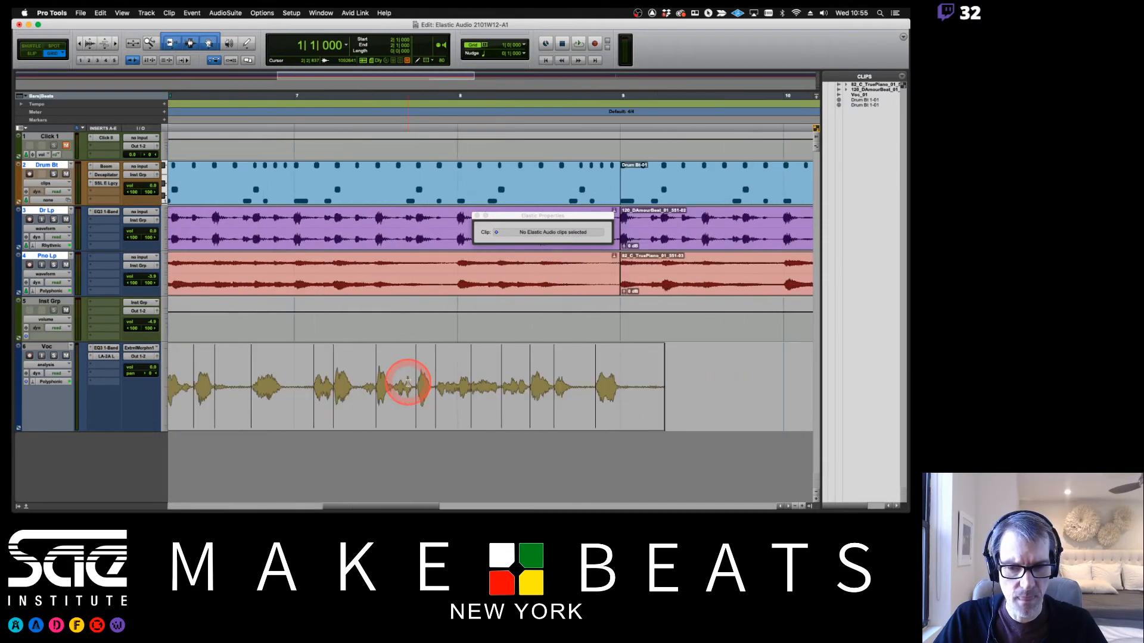
scroll(408, 383, "left", 8)
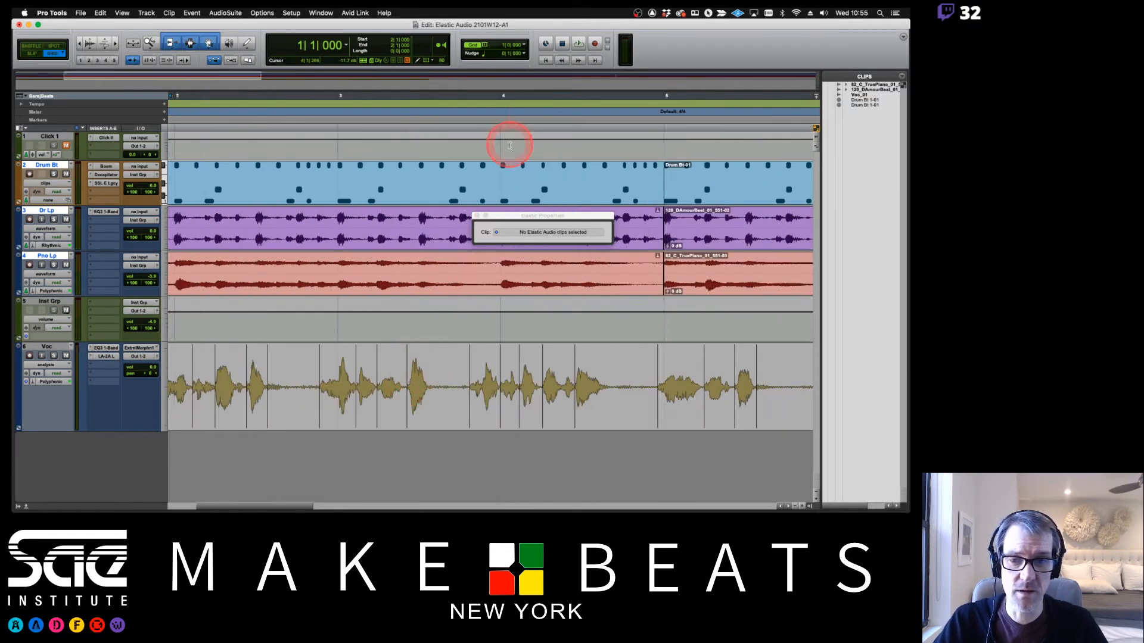
Close the vocal clip's Elastic Properties and switch the Voc track view to warp
double_click(430, 363)
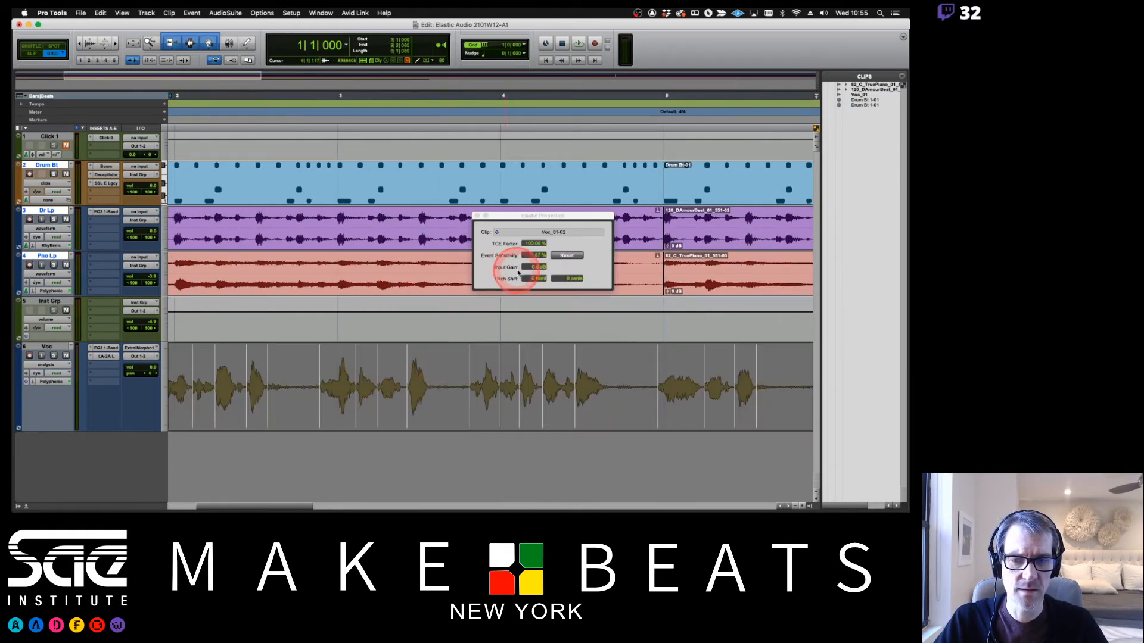
left_click(479, 215)
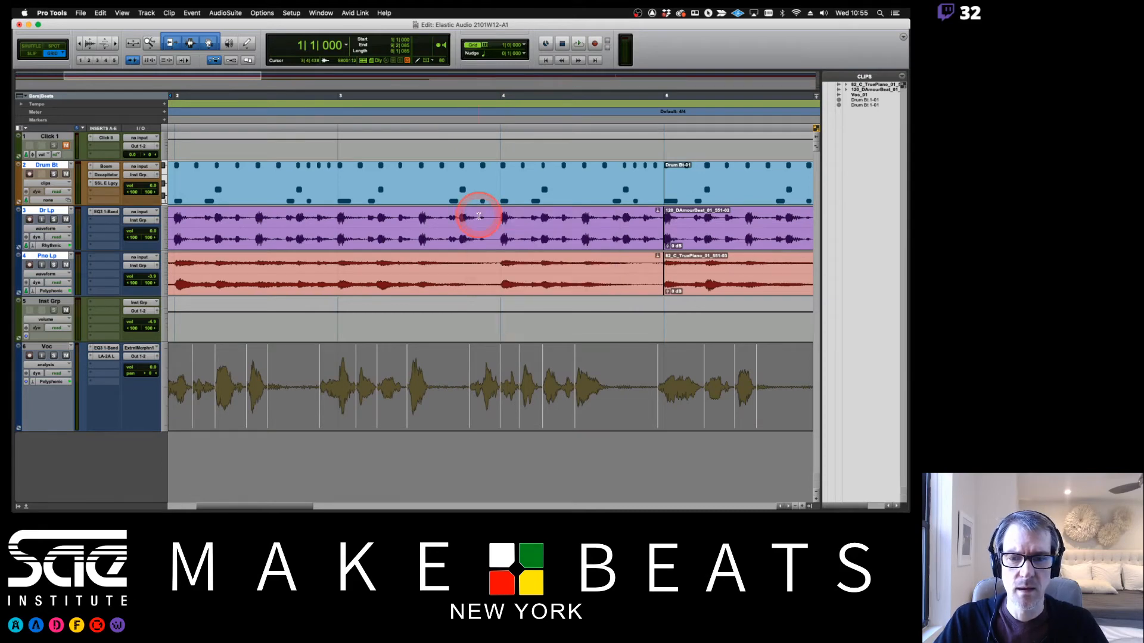
left_click(57, 366)
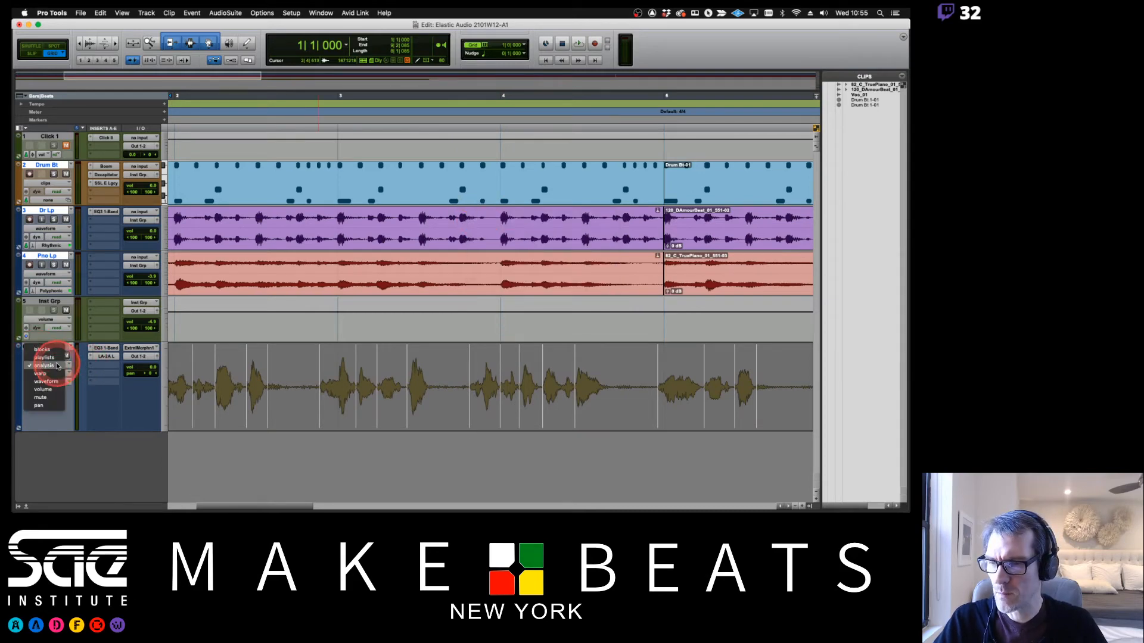
left_click(48, 358)
left_click(283, 362)
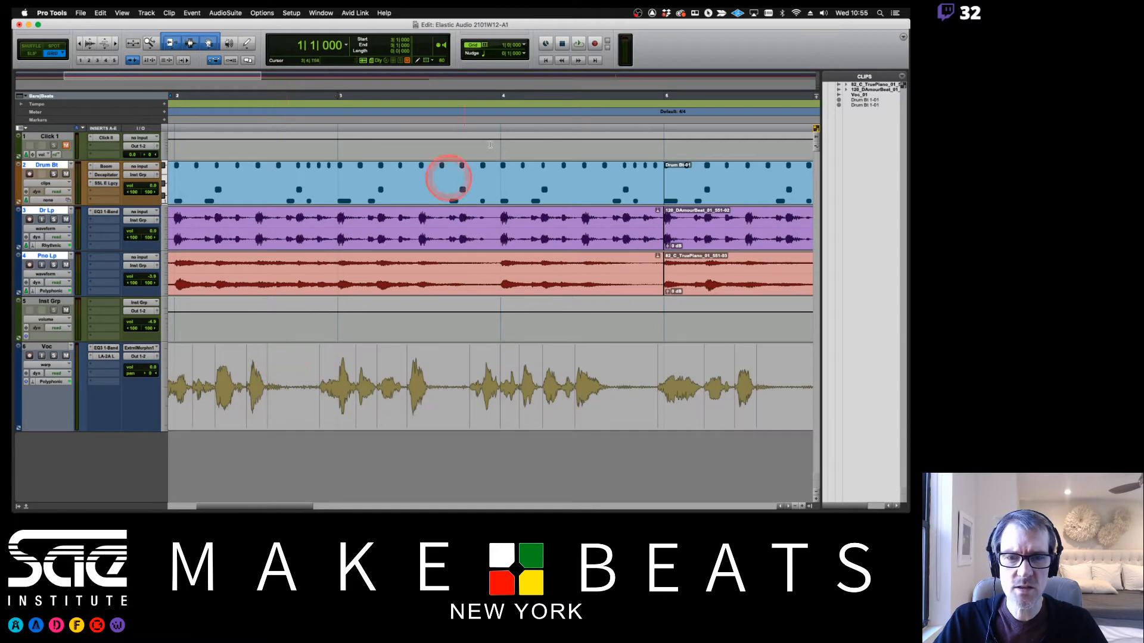
Set the grid value to 1/16 note and play the beat from the start to check the vocal's timing
left_click(524, 45)
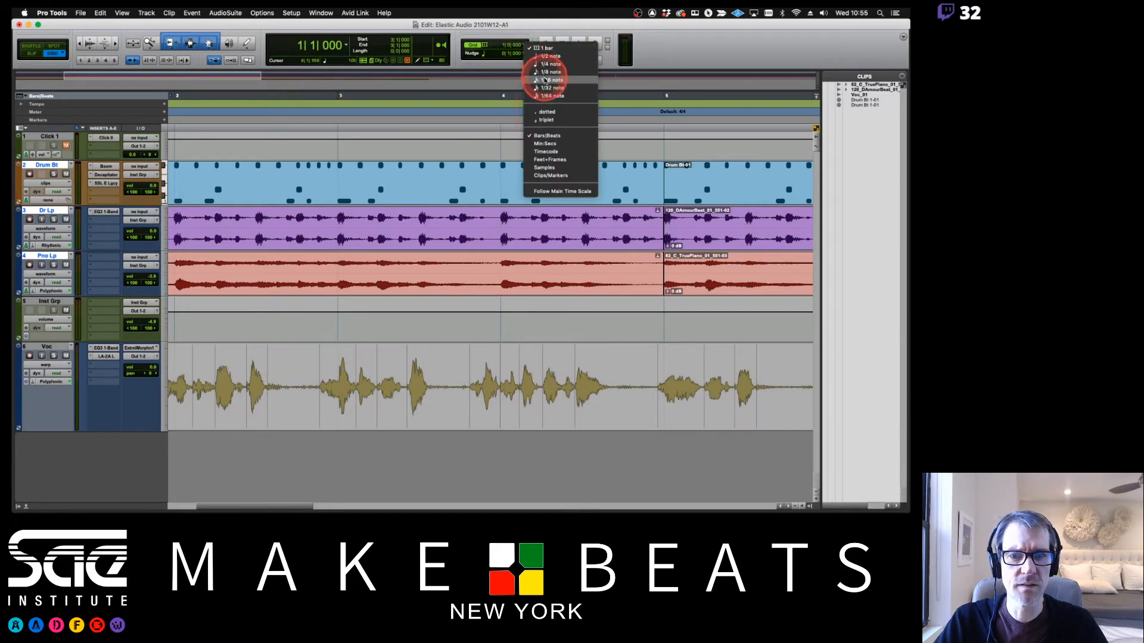
left_click(545, 80)
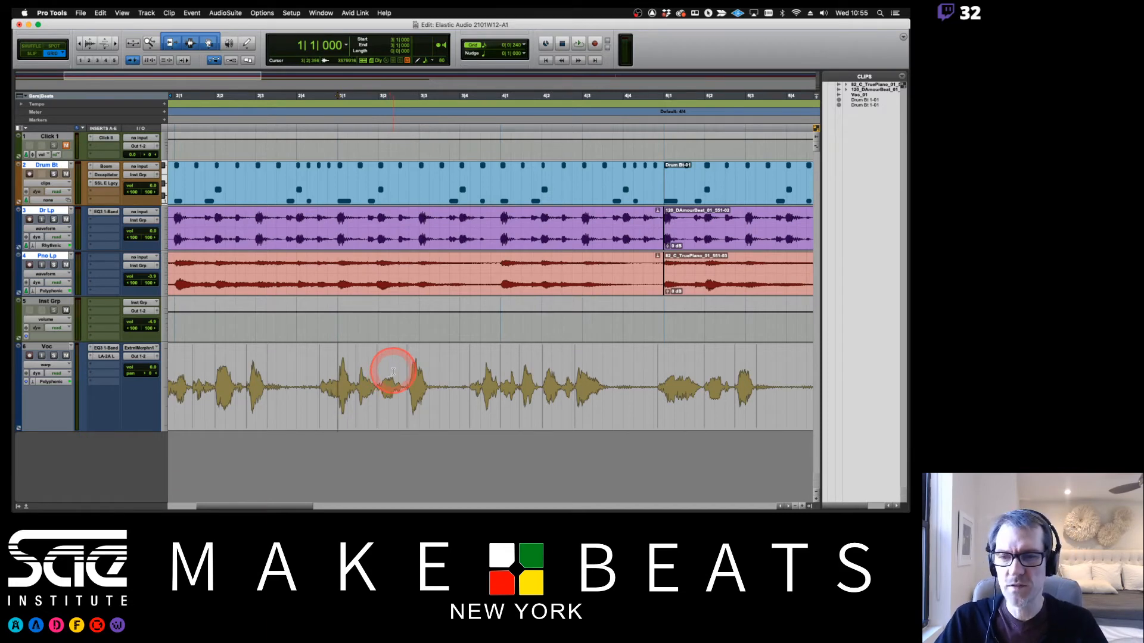
scroll(393, 372, "left", 3)
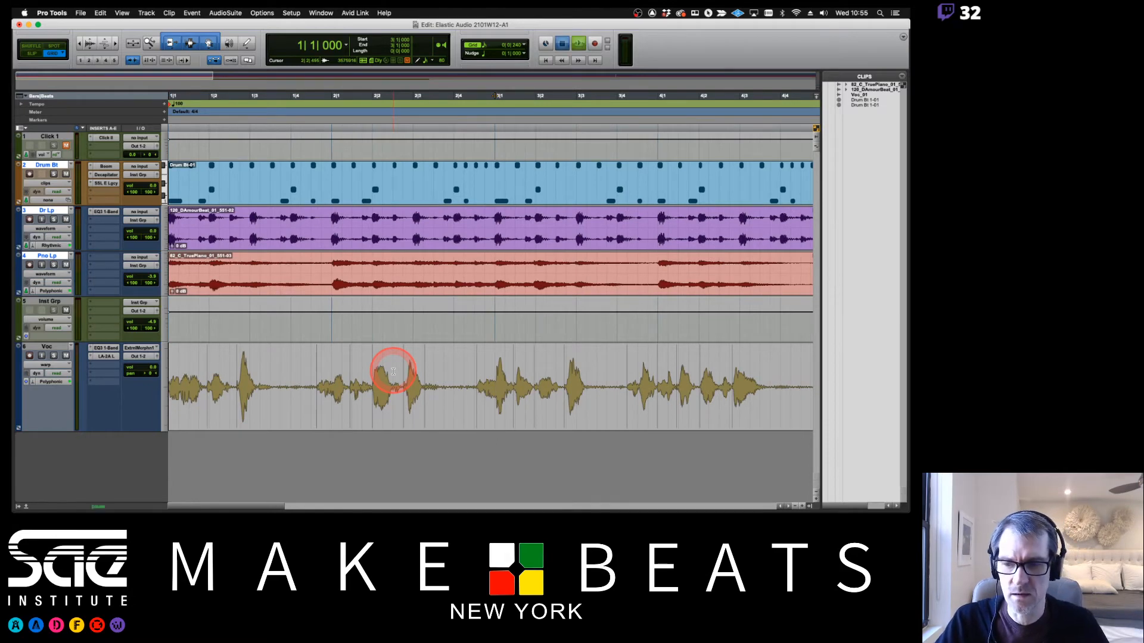
key("space")
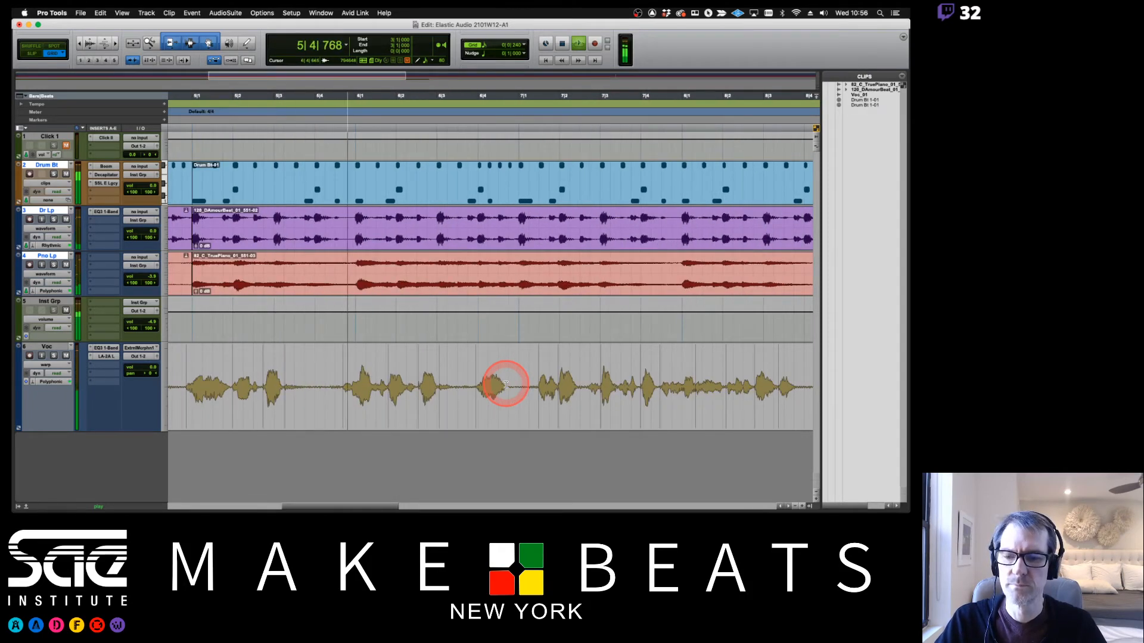
key("space")
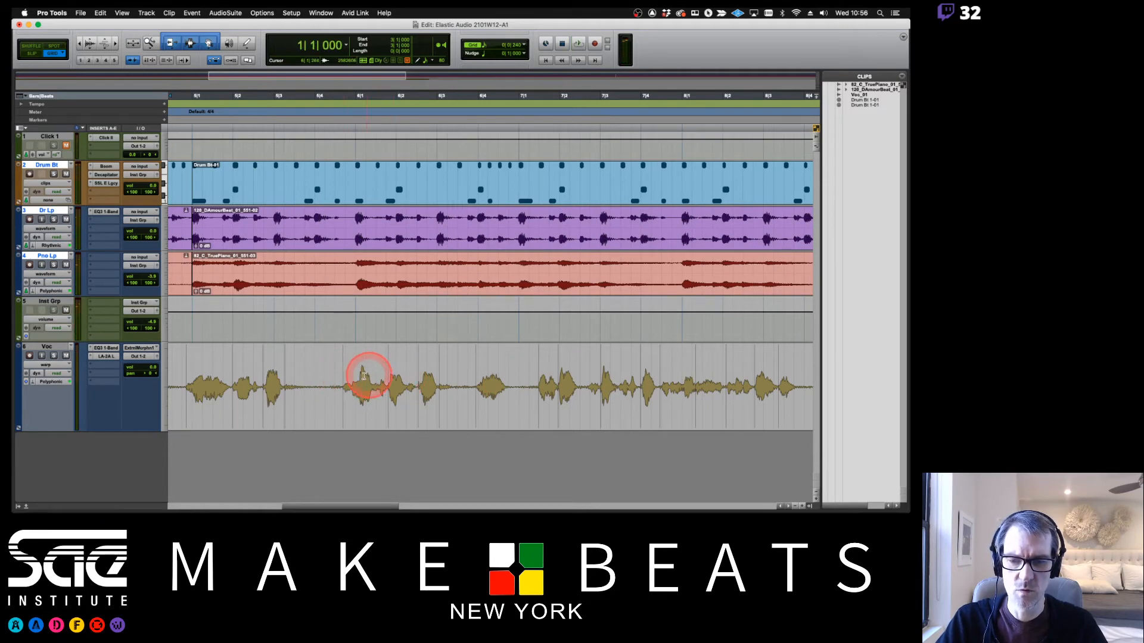
Play the beat from just before bar 6 to past bar 9 and check the vocal's timing against it
left_click(324, 355)
key("space")
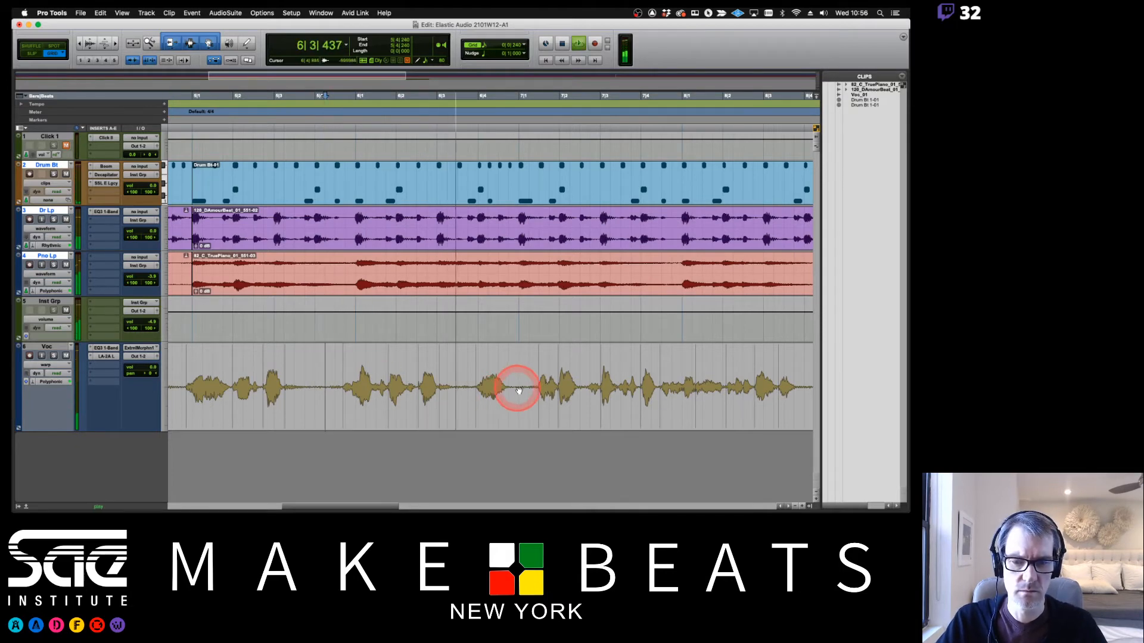
scroll(519, 390, "right", 2)
scroll(519, 390, "right", 1)
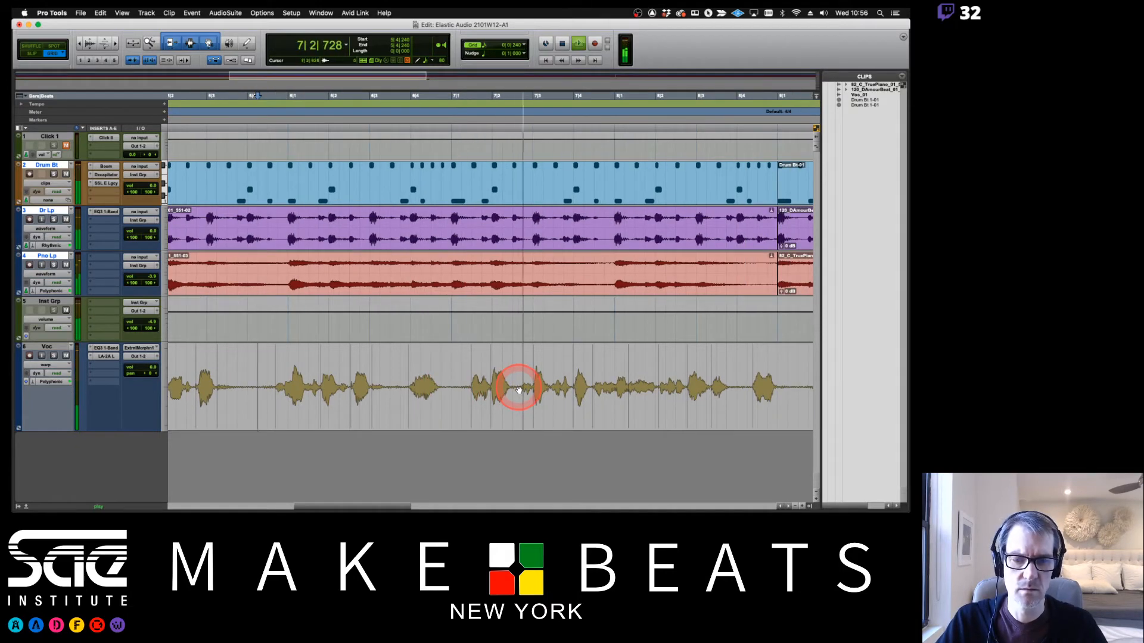
scroll(518, 390, "right", 3)
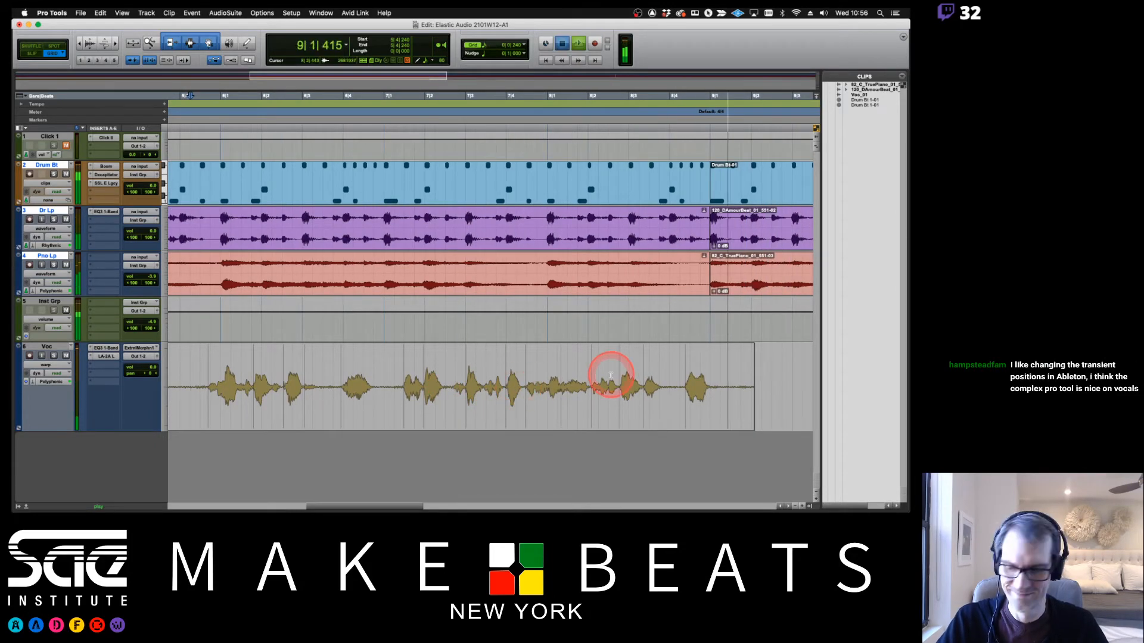
key("space")
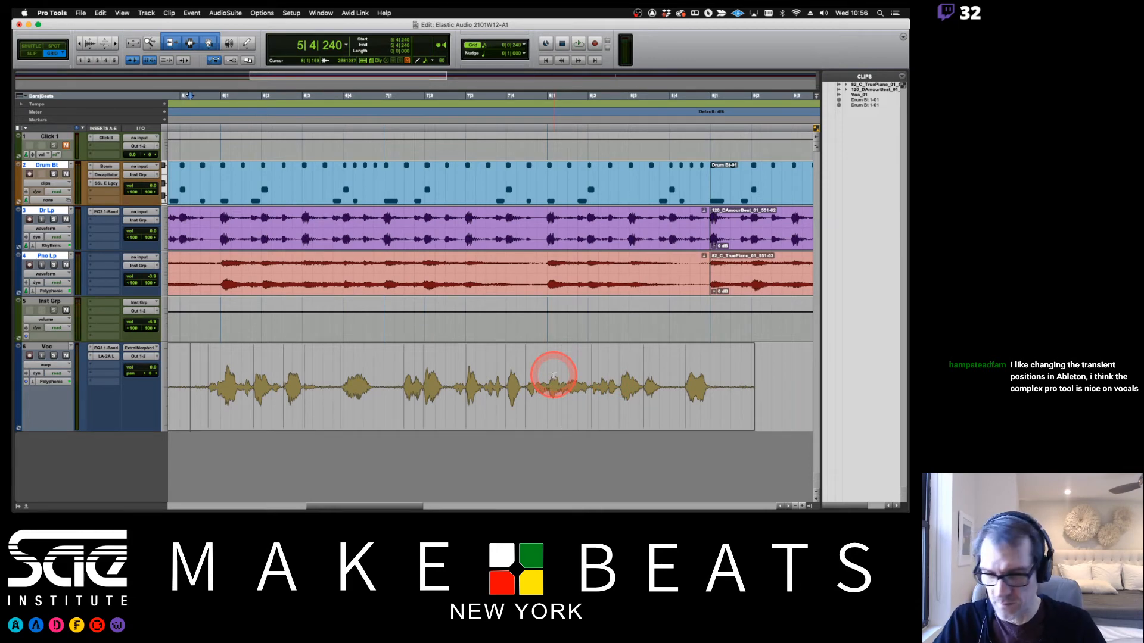
Play the beat from late in bar 4 to bar 7 to check the timing of the vocal phrase at bar 5
scroll(553, 375, "left", 10)
scroll(554, 376, "right", 2)
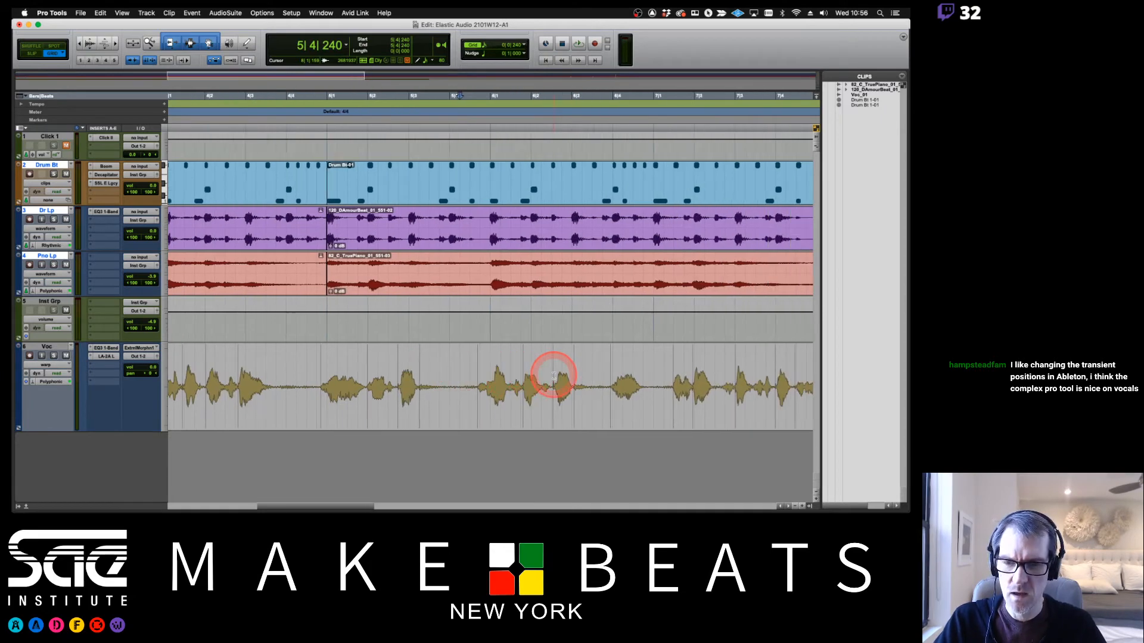
scroll(554, 375, "left", 2)
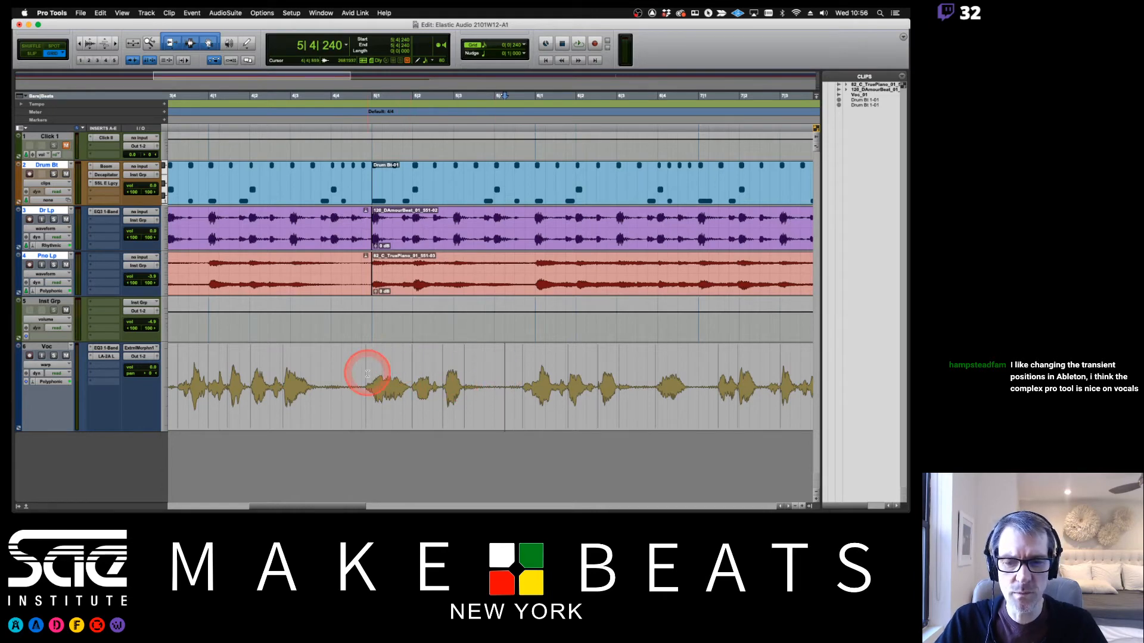
left_click_drag(351, 368, 482, 376)
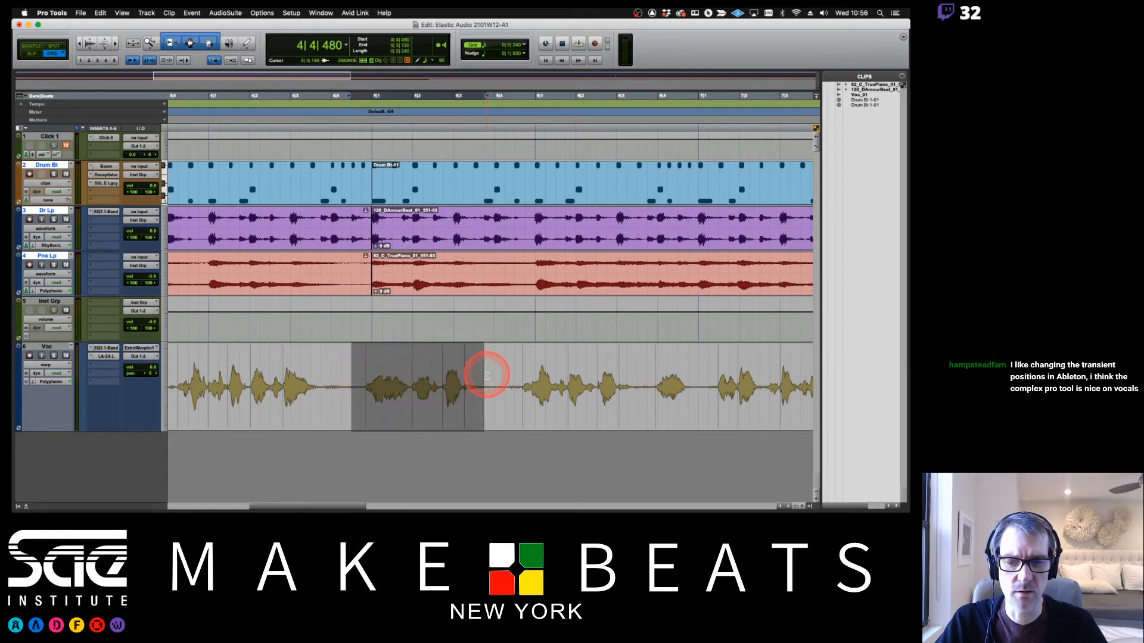
left_click(502, 376)
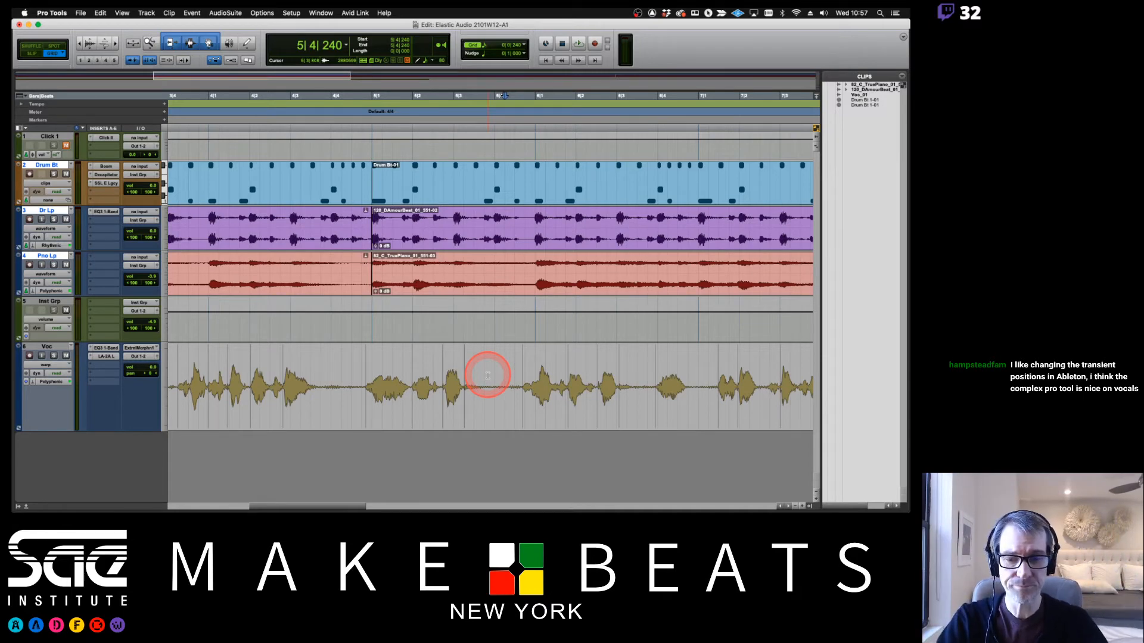
left_click(322, 359)
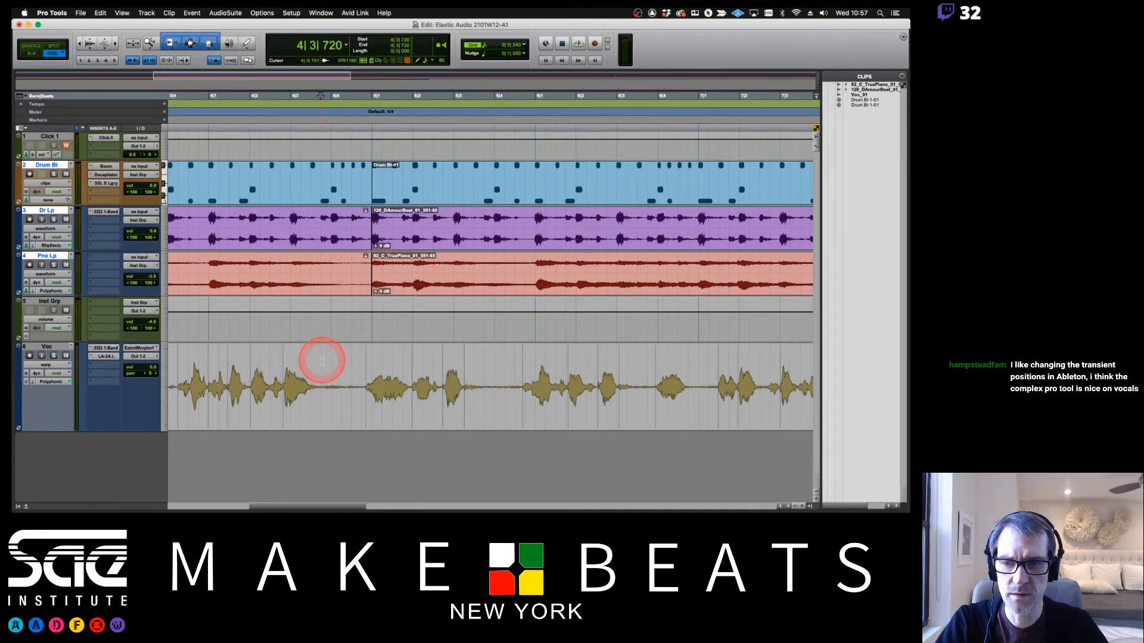
key("space")
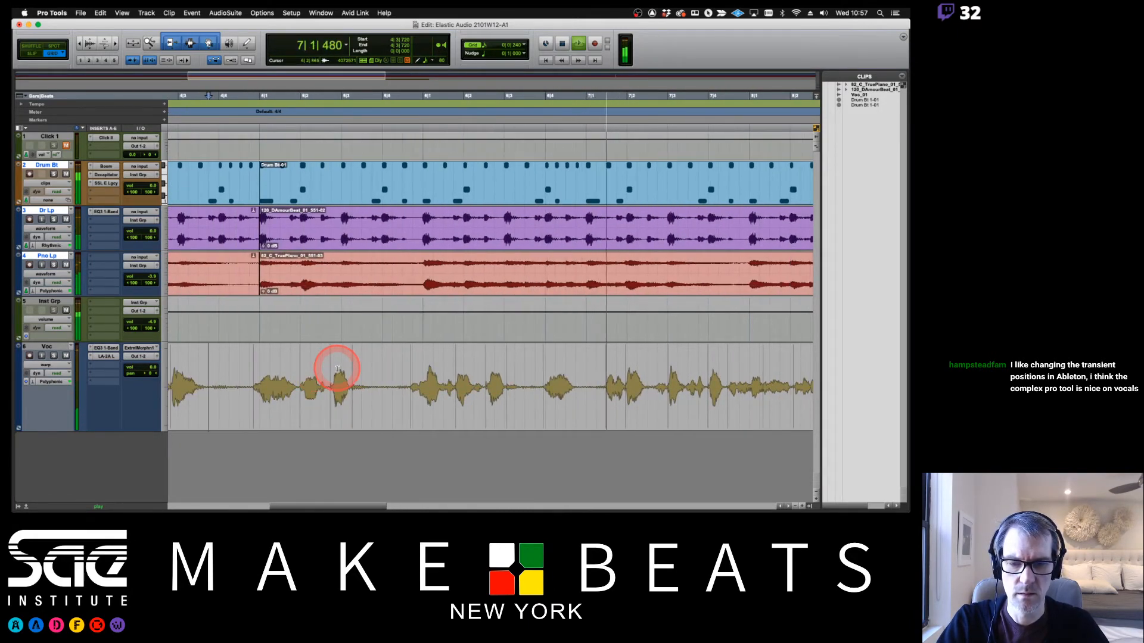
key("space")
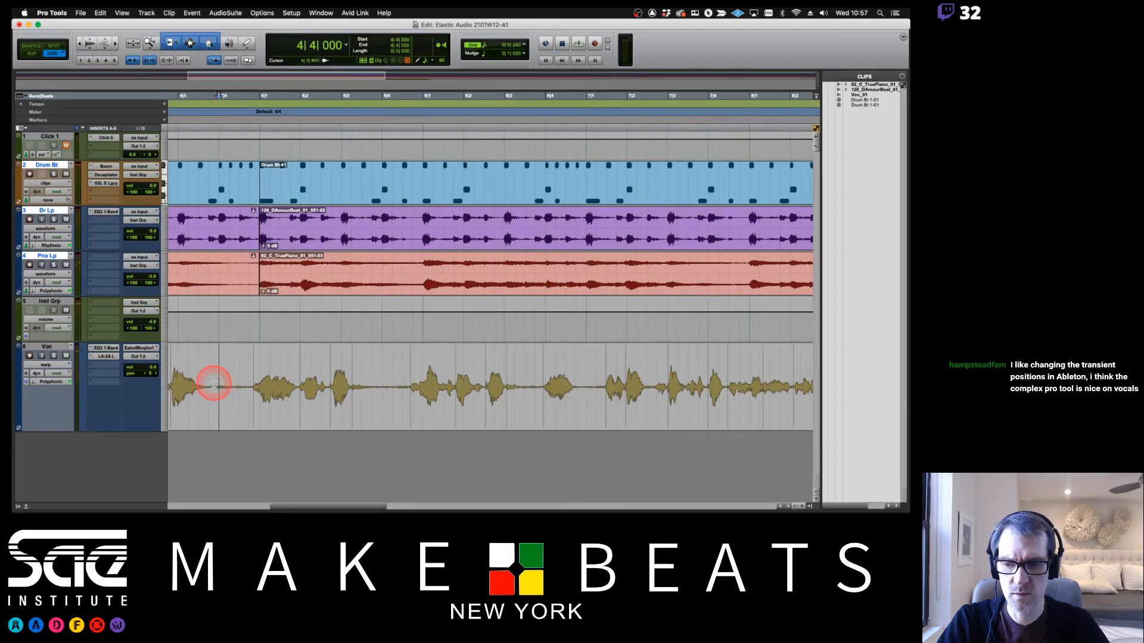
Add a warp marker to the vocal at beat 4 of bar 4, in the gap before the bar 5 phrase
left_click_drag(215, 386, 582, 371)
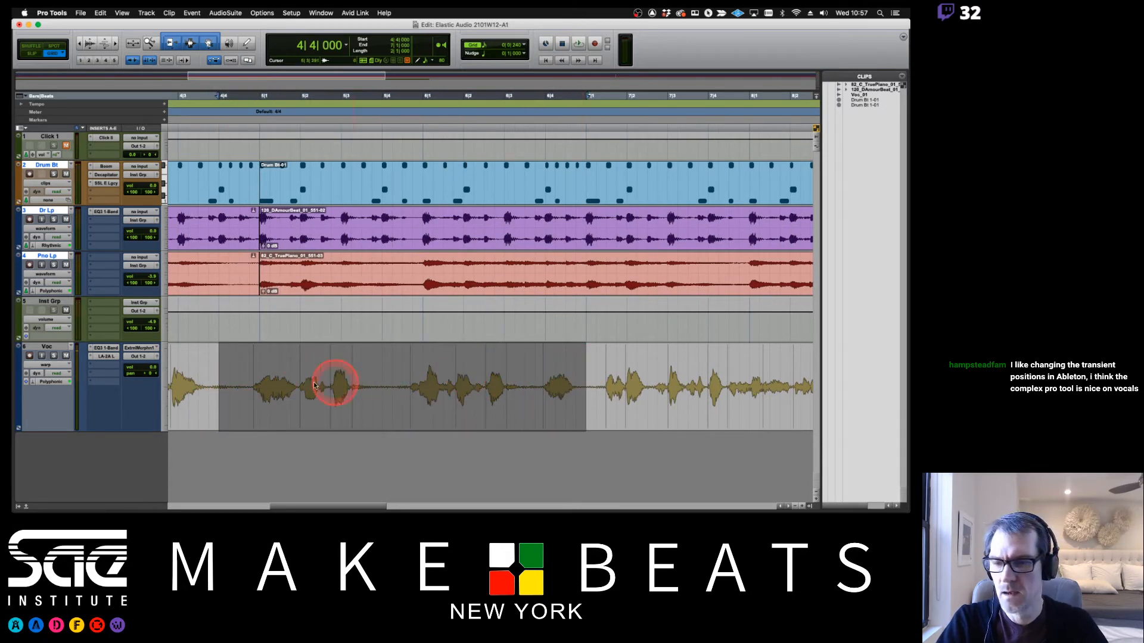
scroll(230, 384, "left", 6)
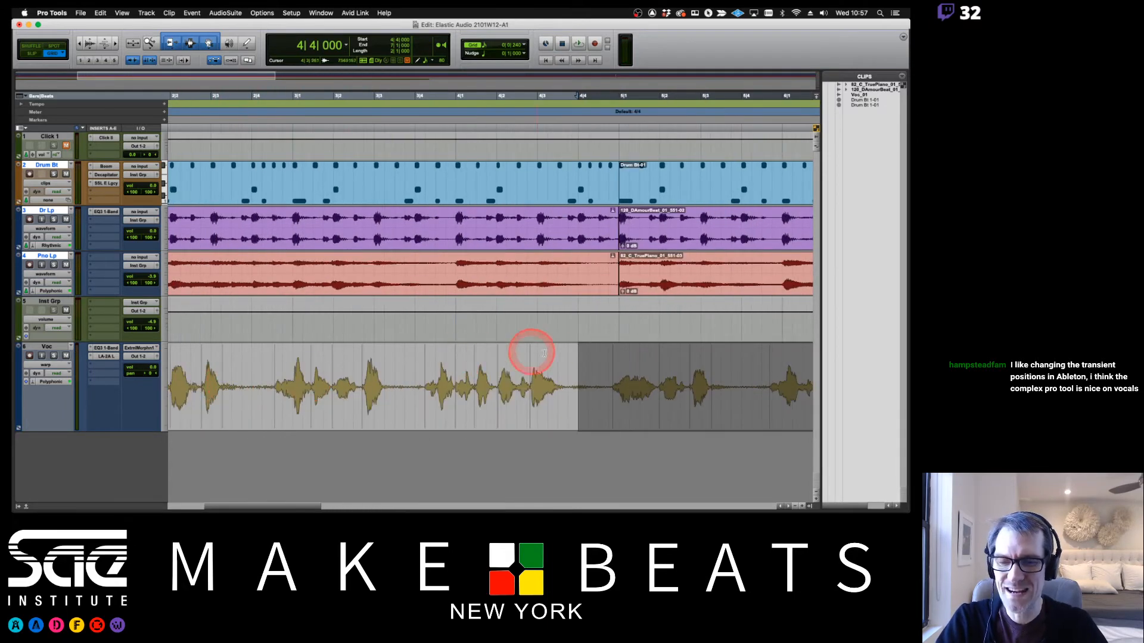
left_click(577, 394)
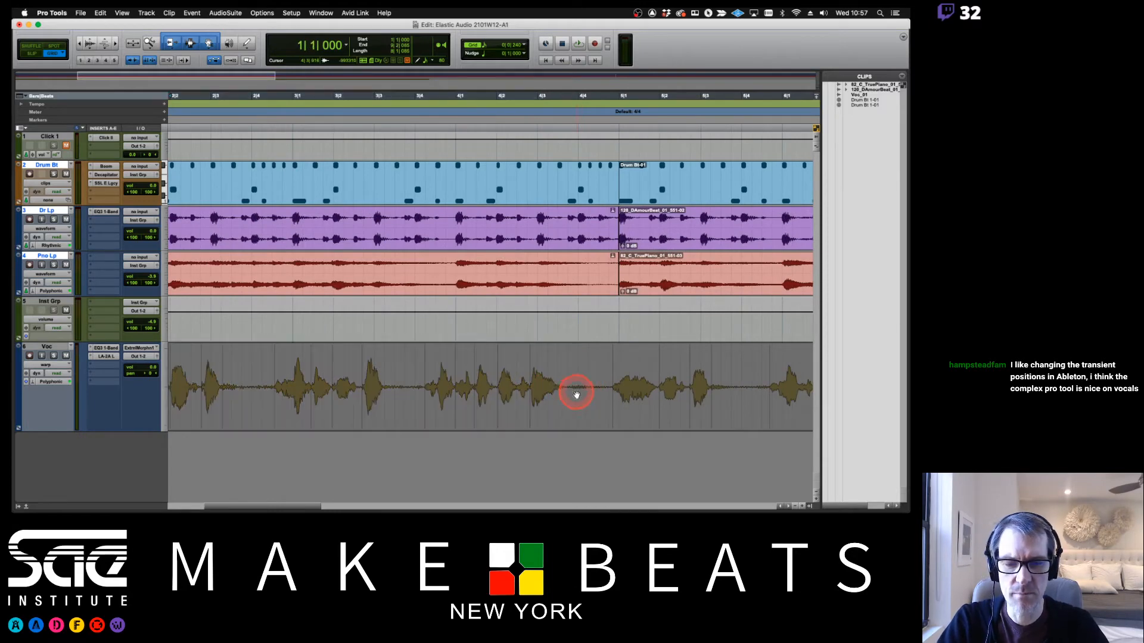
left_click(569, 366)
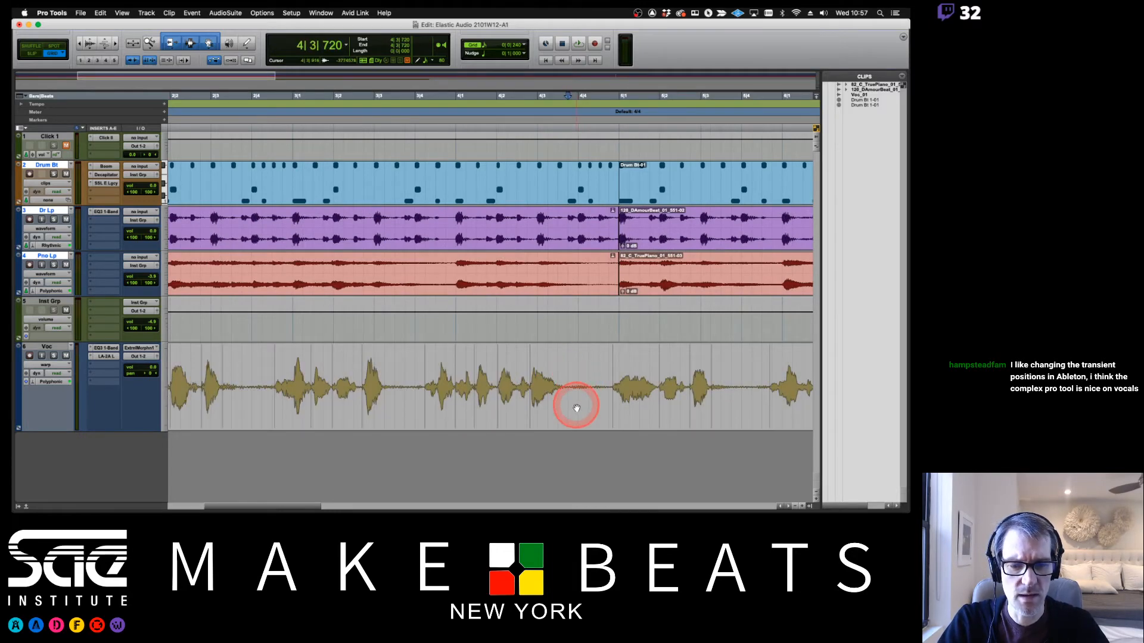
left_click(576, 408)
left_click(585, 358)
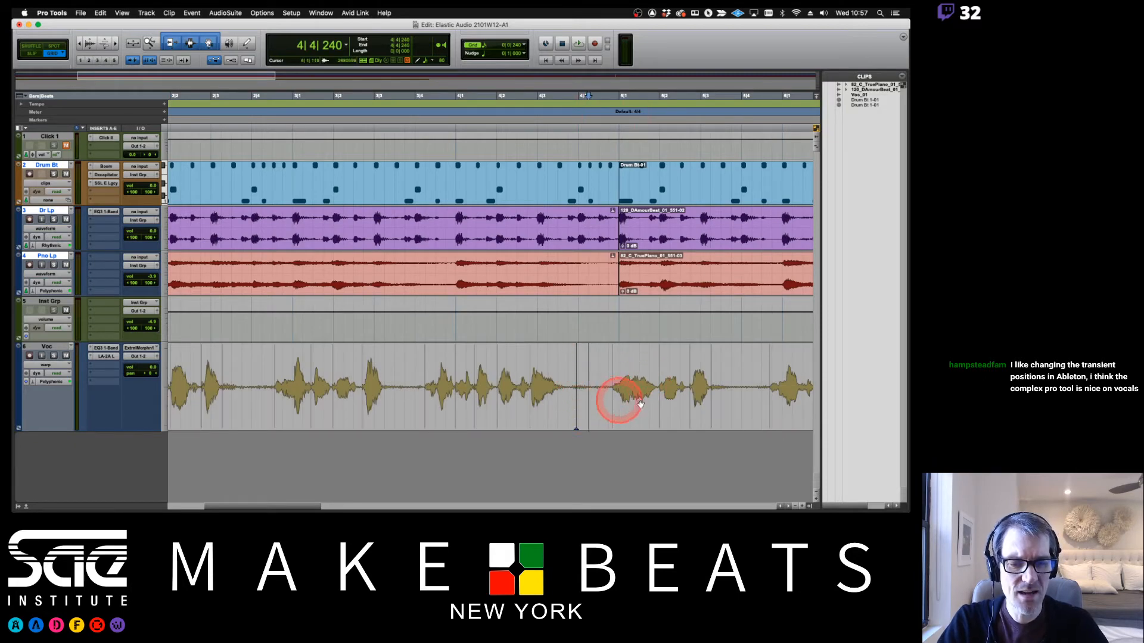
Try stretching and compressing the vocal after the warp marker to see how the following words move
left_click_drag(711, 398, 709, 397)
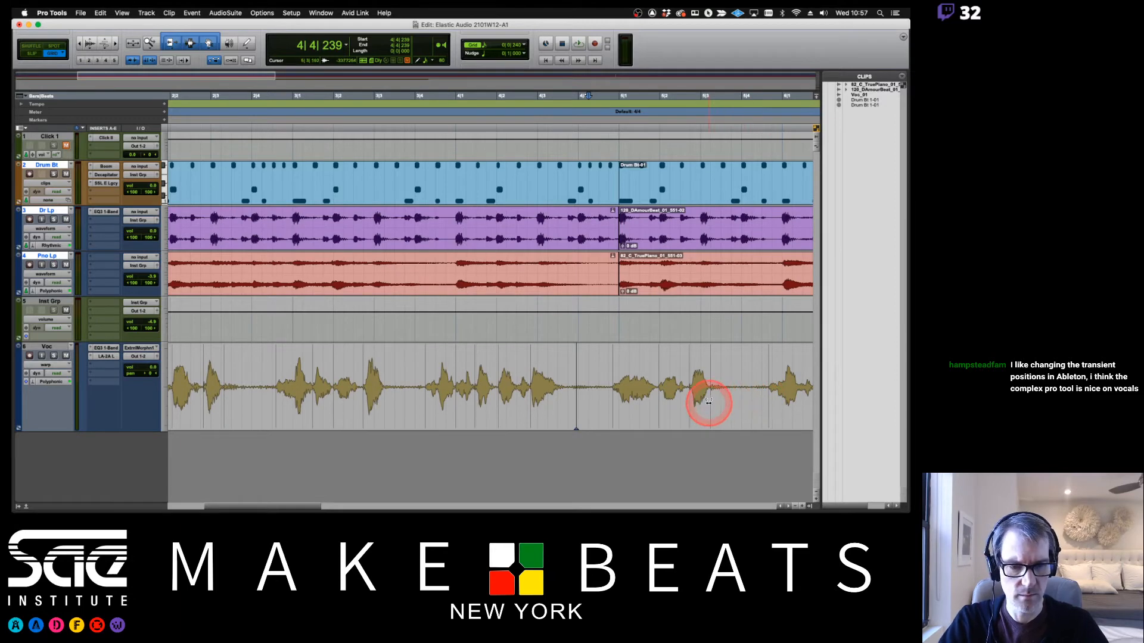
key("r")
key("r")
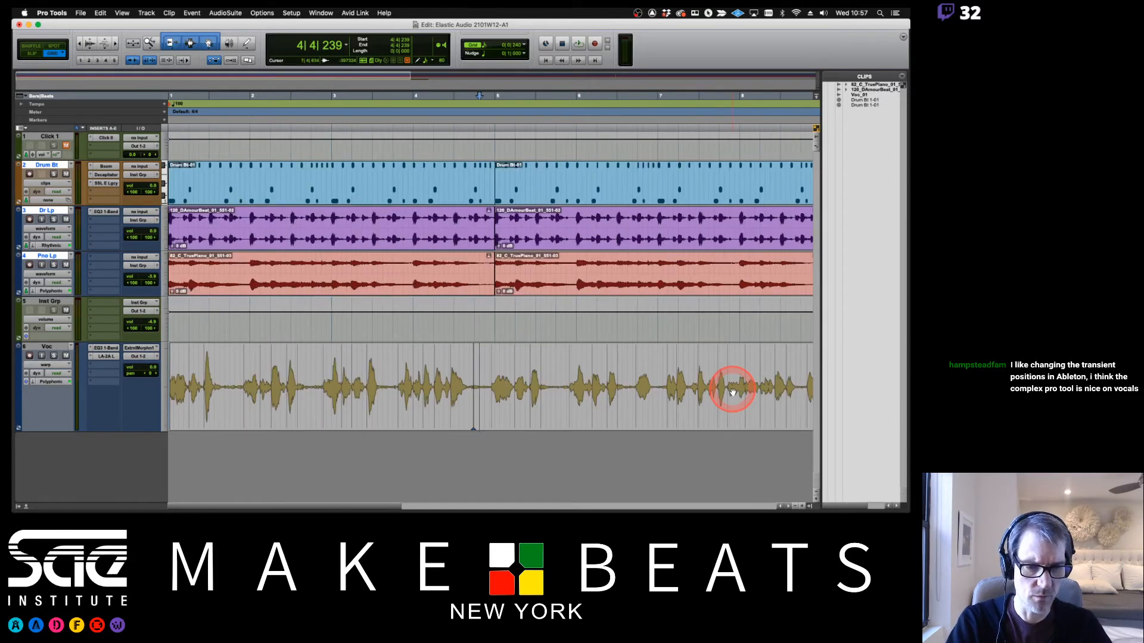
left_click(534, 368)
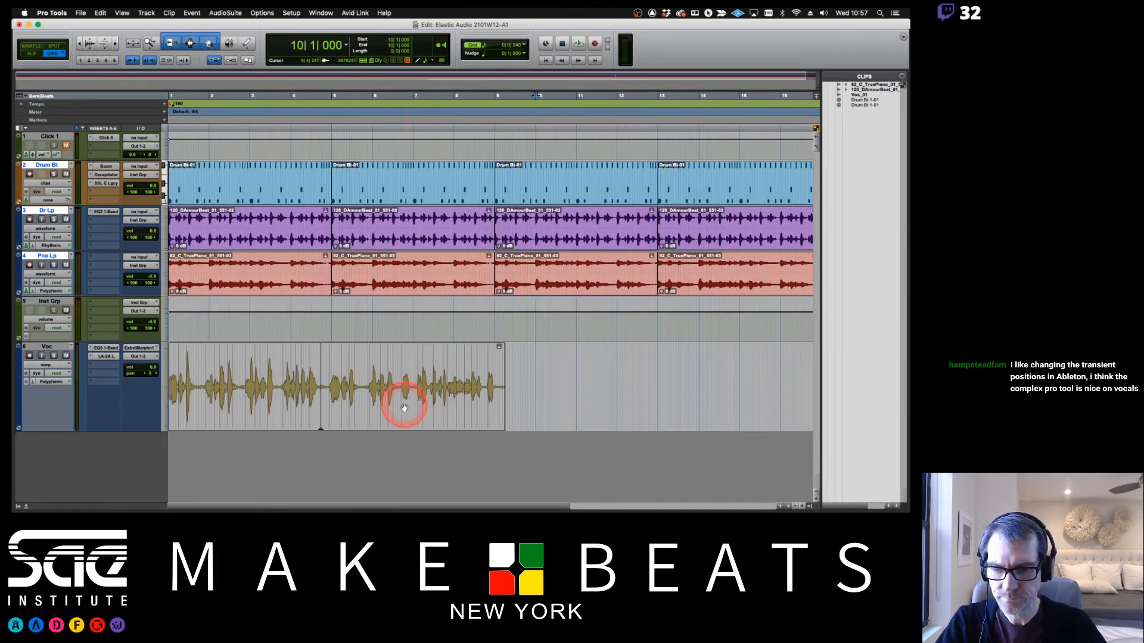
left_click_drag(405, 409, 392, 384)
key("t")
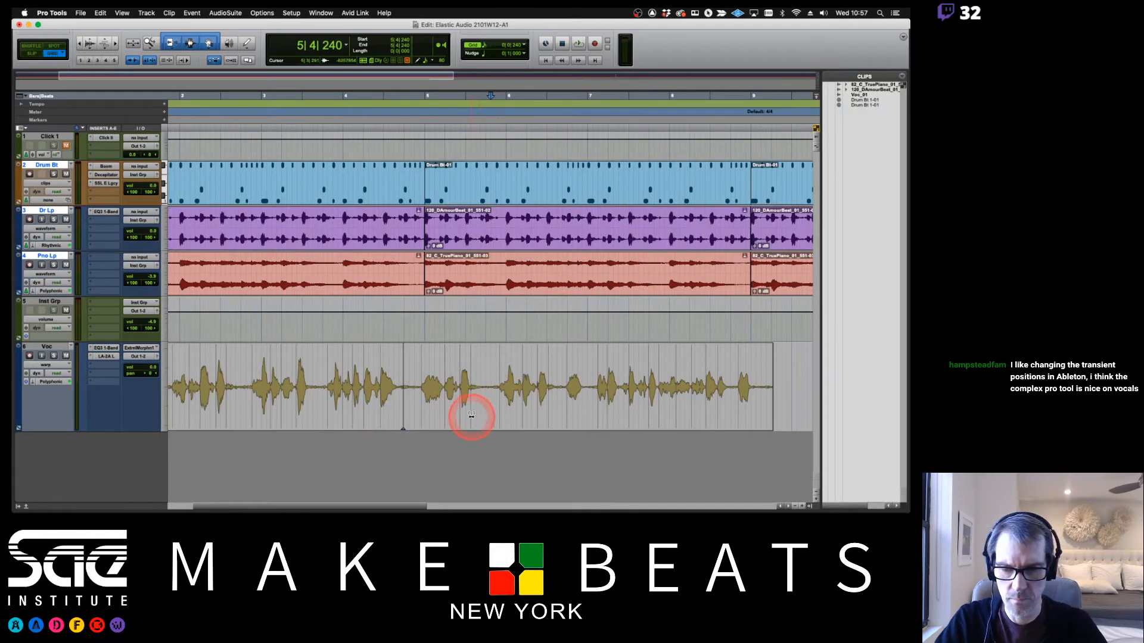
mouse_move(470, 413)
left_mouse_down()
mouse_move(455, 409)
mouse_move(498, 413)
mouse_move(526, 394)
left_mouse_up()
left_click(568, 365)
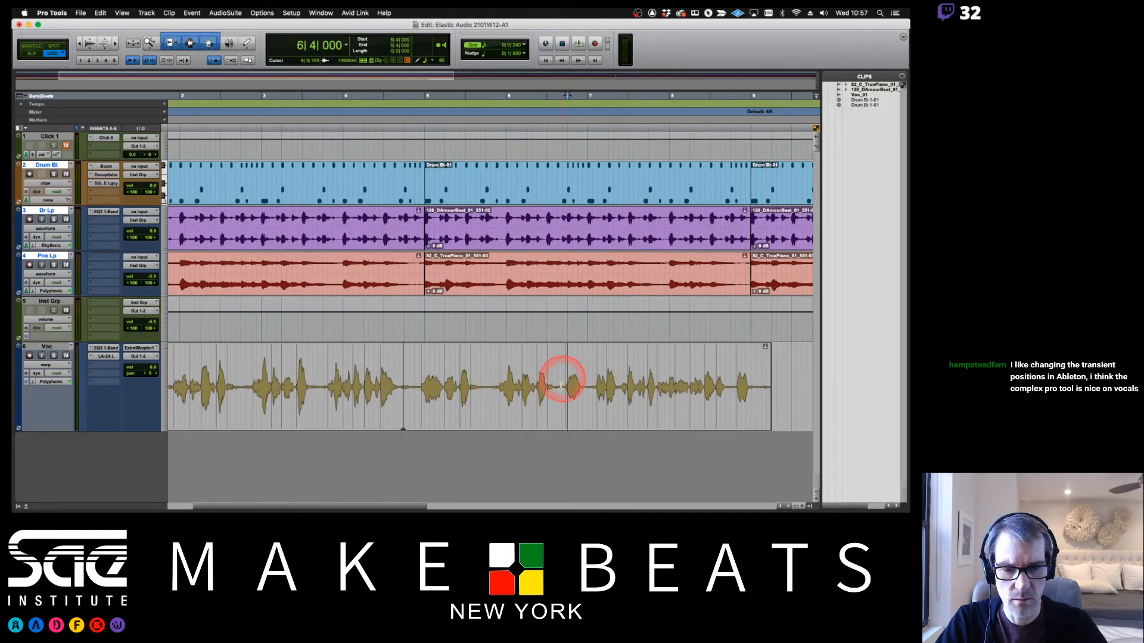
Add a warp marker at the start of the vocal's last word just before bar 9, and switch to Slip mode
left_click(737, 409)
left_click(545, 410)
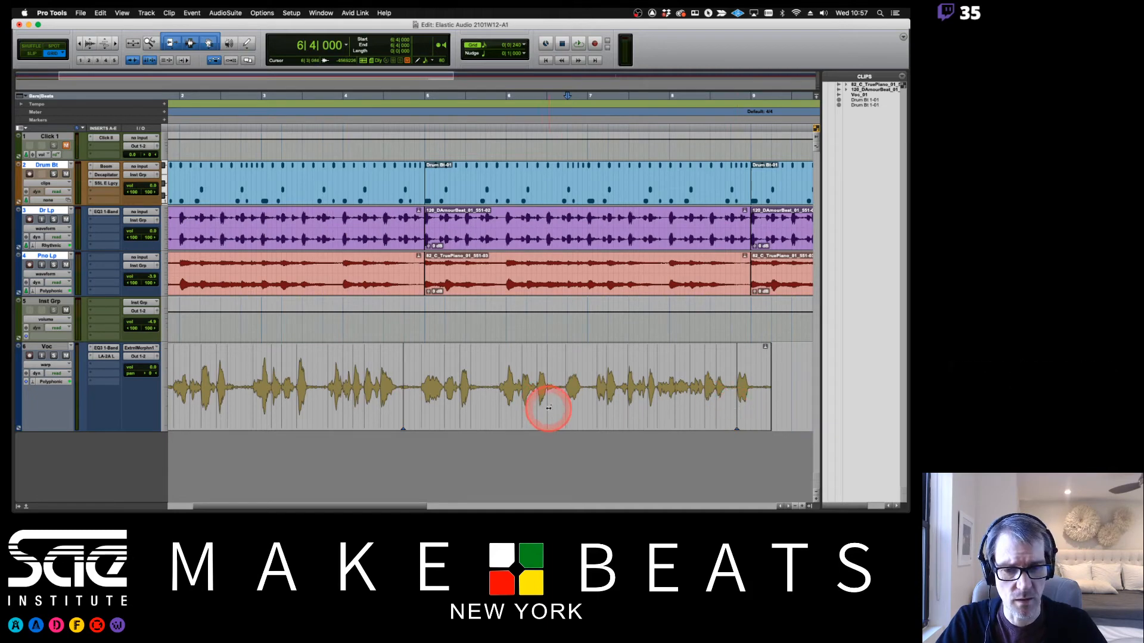
mouse_move(547, 410)
left_mouse_down()
mouse_move(524, 404)
mouse_move(577, 404)
mouse_move(498, 402)
mouse_move(529, 409)
left_mouse_up()
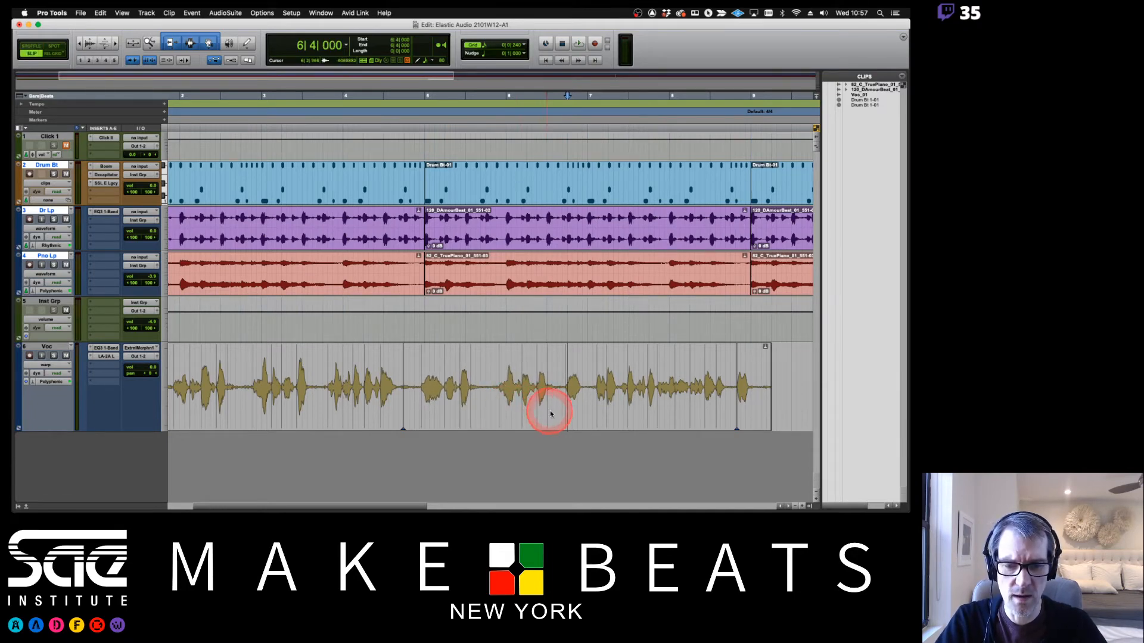
left_click_drag(695, 404, 741, 403)
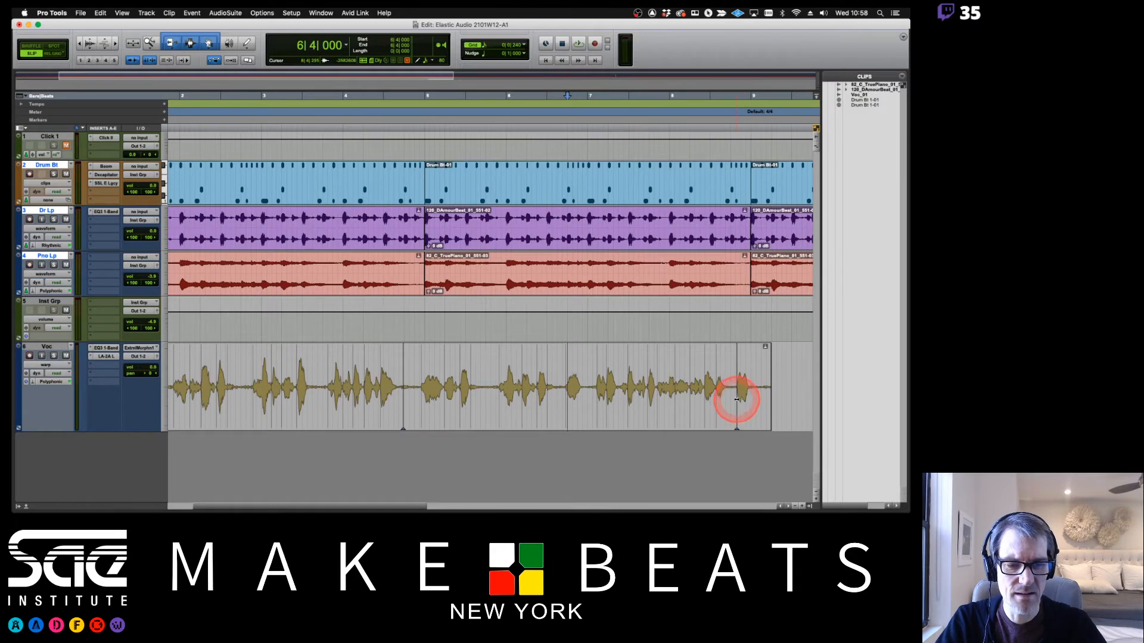
left_click(429, 433)
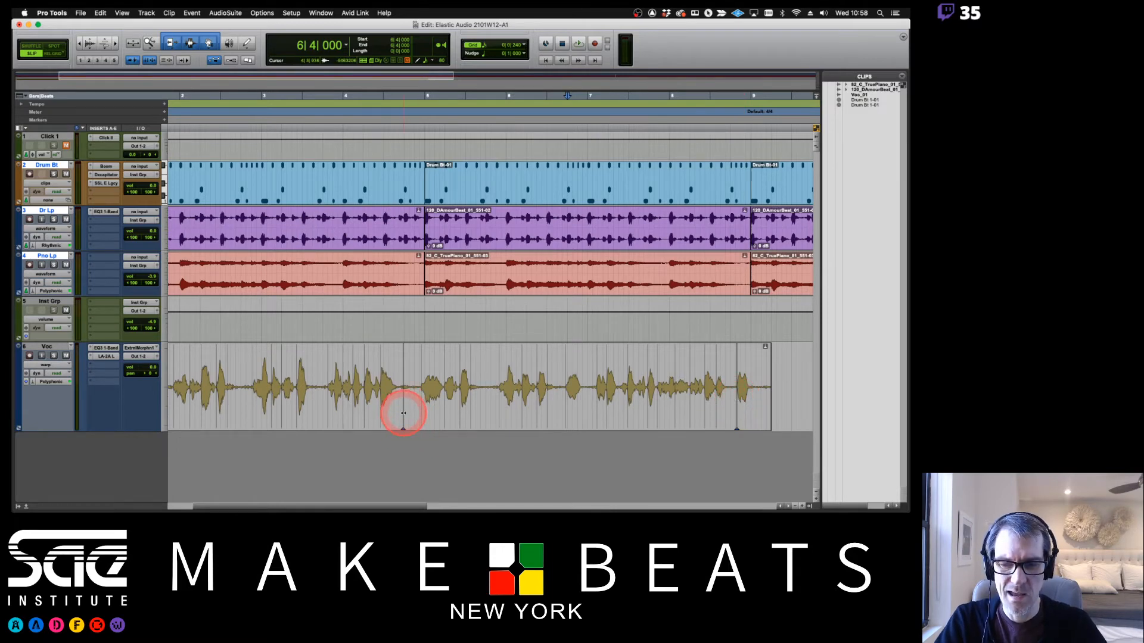
Look over the vocal waveform from bar 1 to bar 9 against the beats to judge where its words fall
scroll(387, 404, "left", 3)
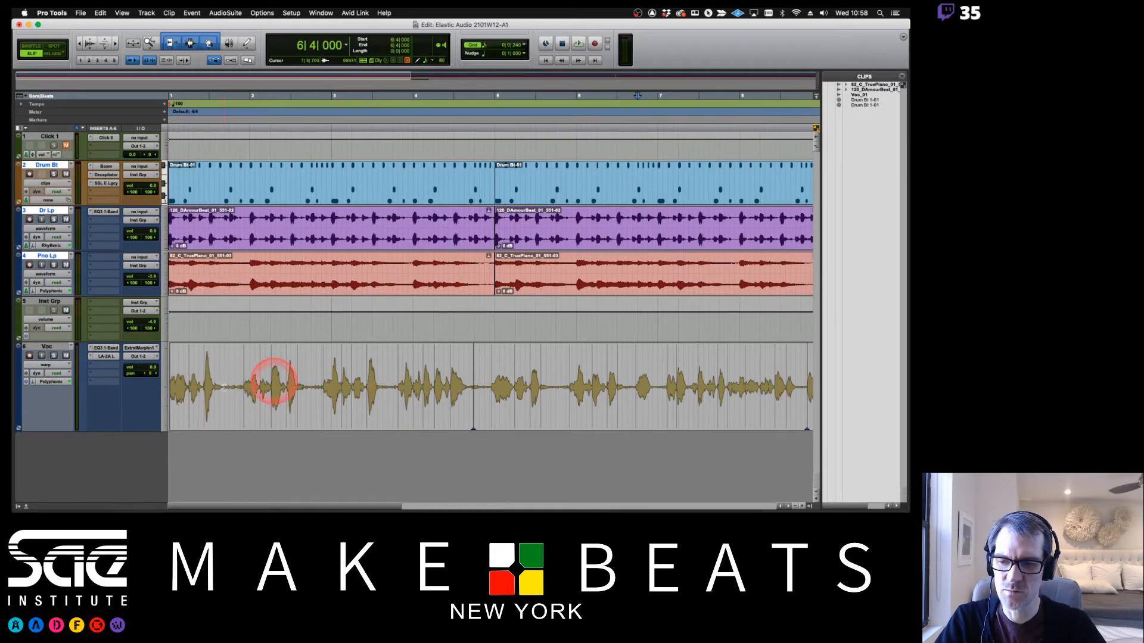
scroll(540, 427, "right", 8)
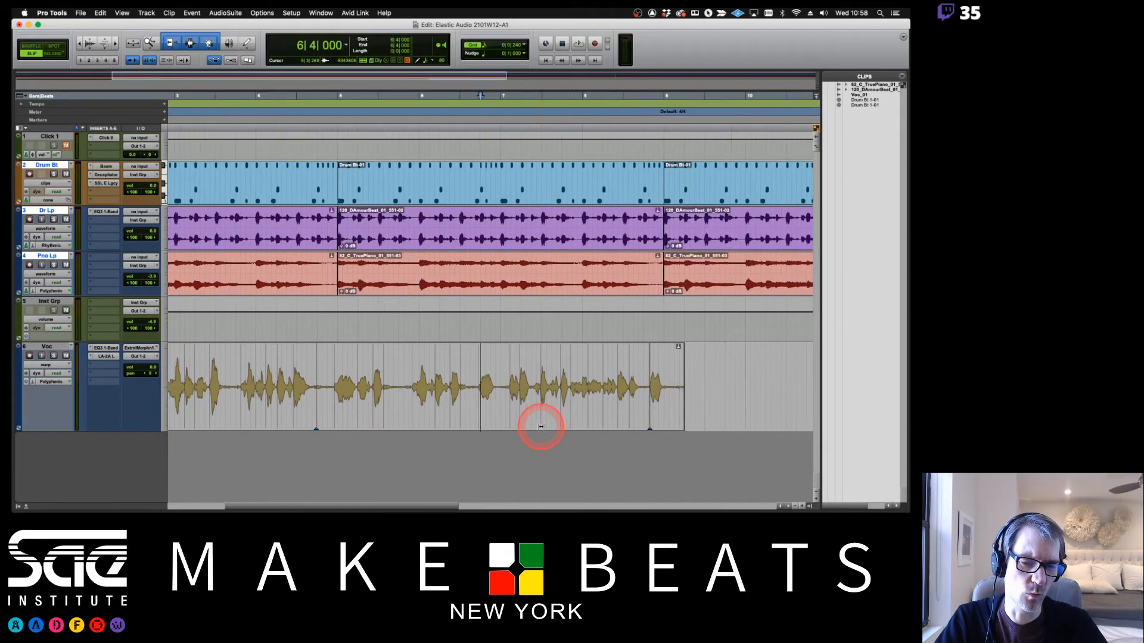
scroll(299, 411, "left", 2)
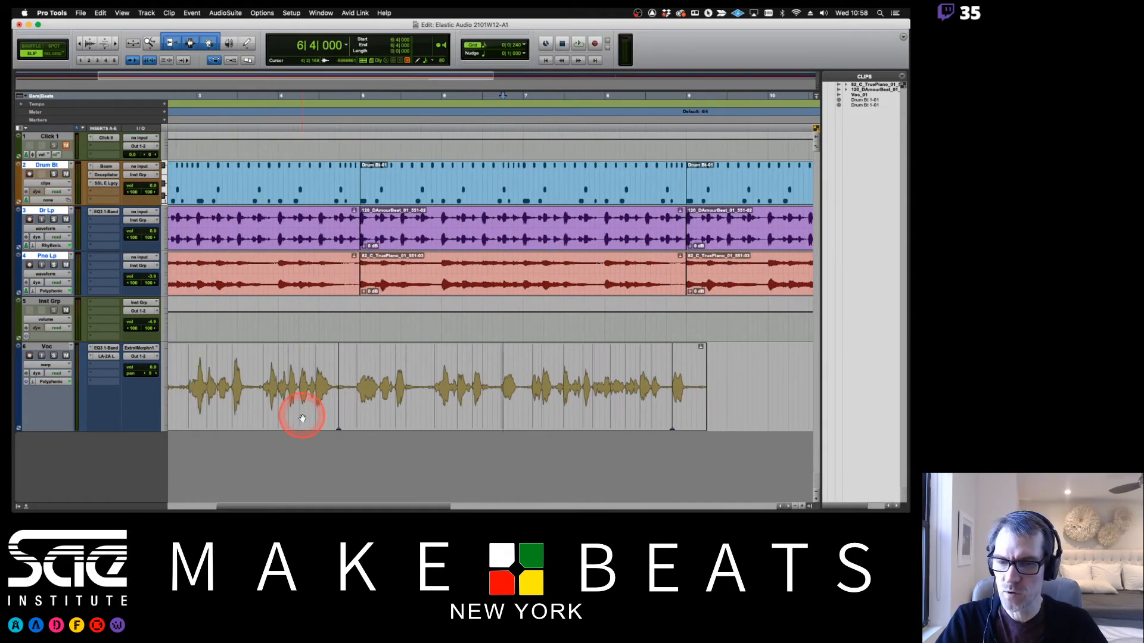
scroll(485, 377, "up", 3)
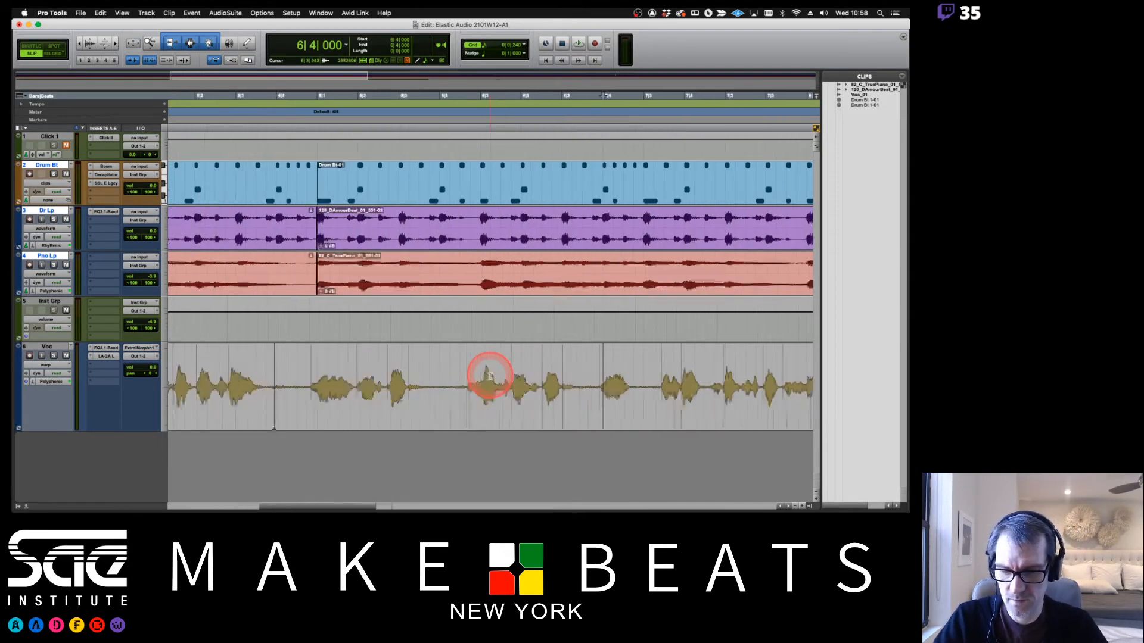
scroll(489, 375, "right", 15)
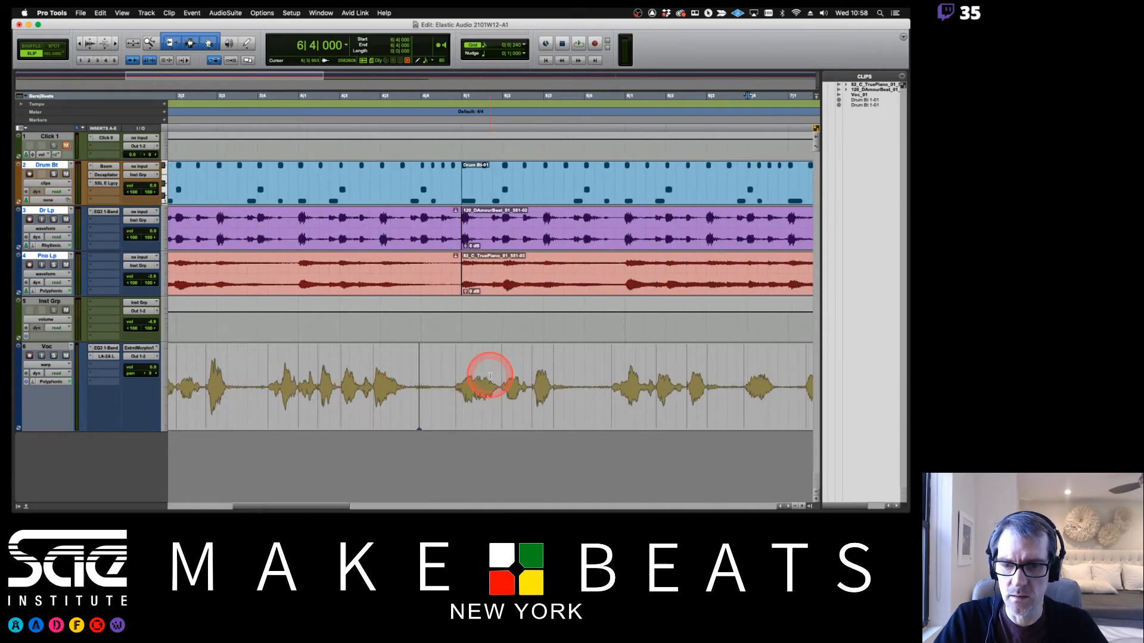
scroll(431, 405, "down", 1)
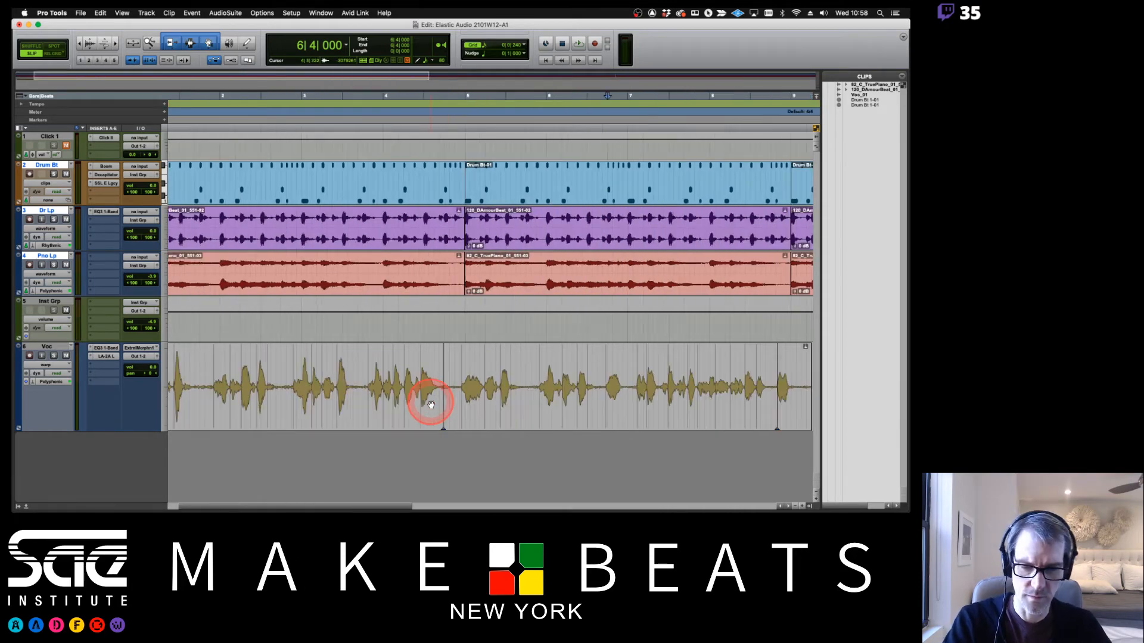
scroll(541, 400, "right", 3)
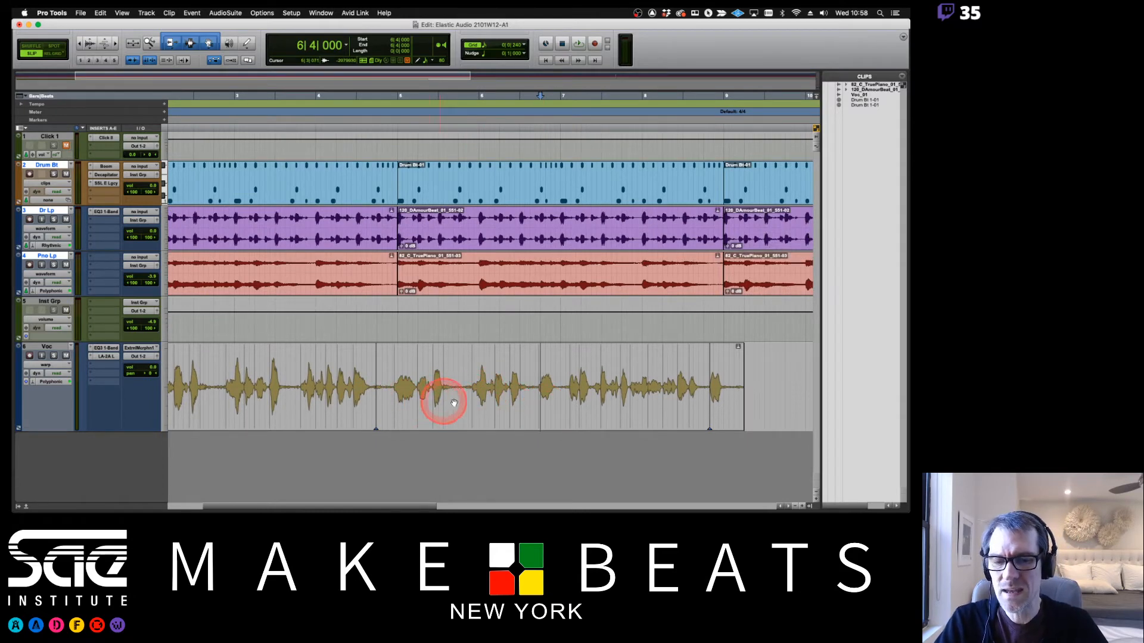
Play the beat from just before beat 4 of bar 4 into bar 5 to check the timing of the bar 5 phrase
left_click_drag(386, 399, 404, 401)
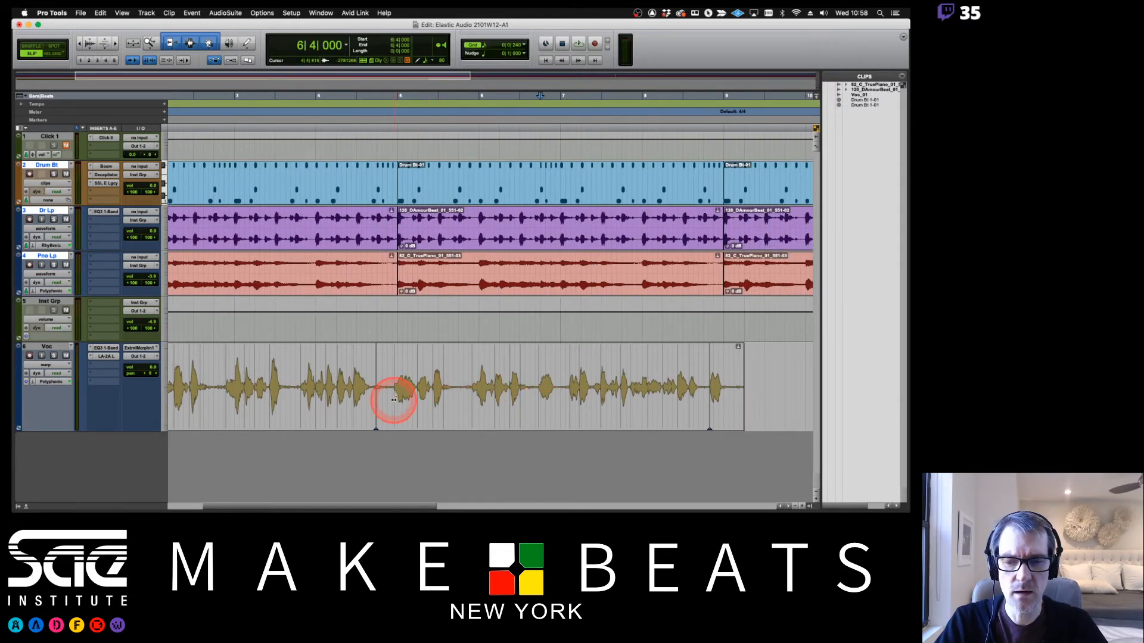
key("space")
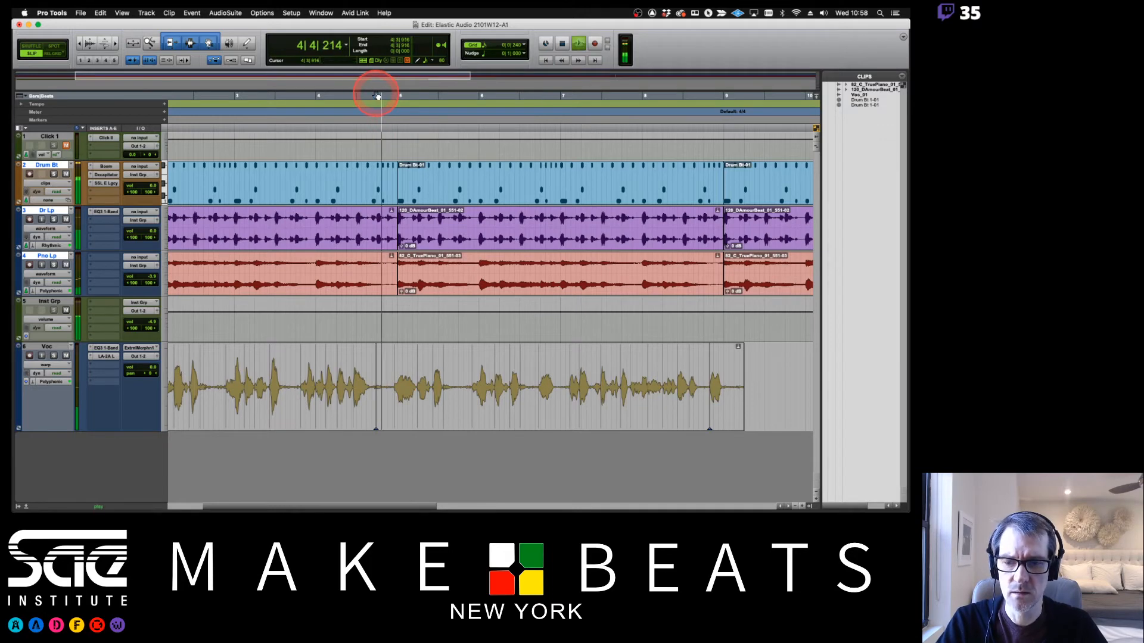
key("t")
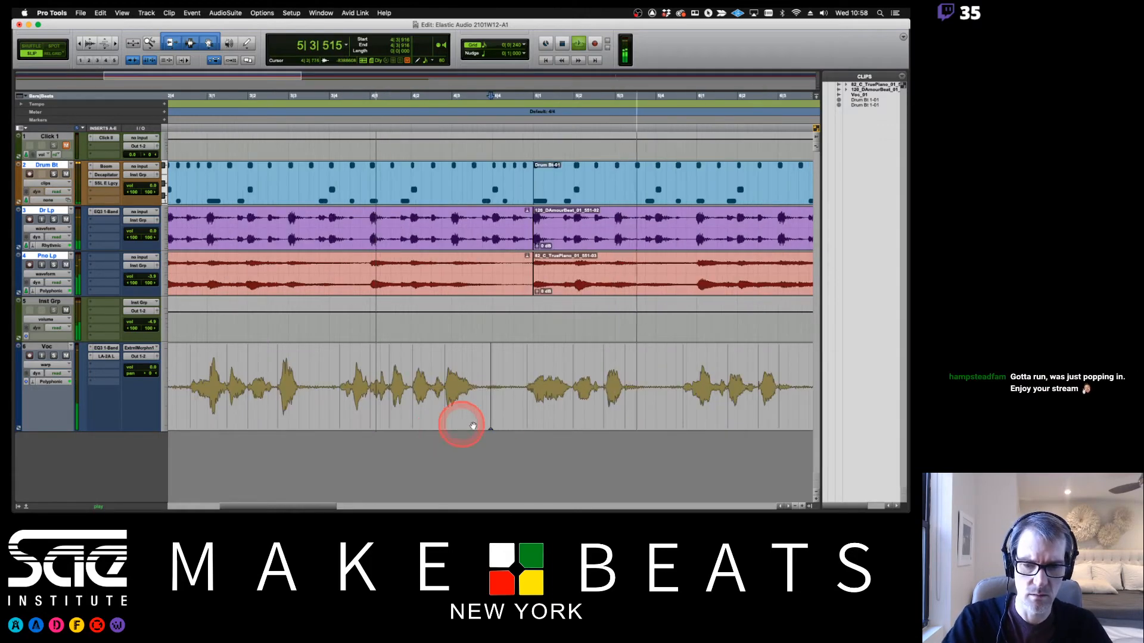
key("space")
Add warp markers at the bar 5 phrase's last word, the bar 6 phrase's second word and the start of the bar 7 phrase, nudging the words slightly
left_click_drag(603, 411, 606, 414)
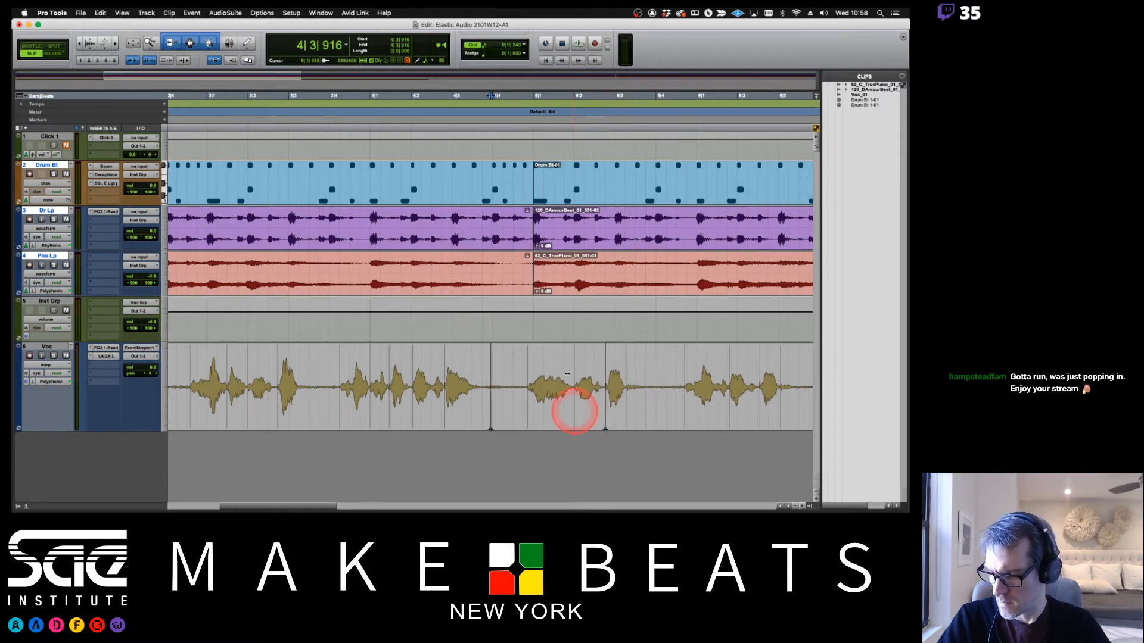
scroll(610, 334, "right", 5)
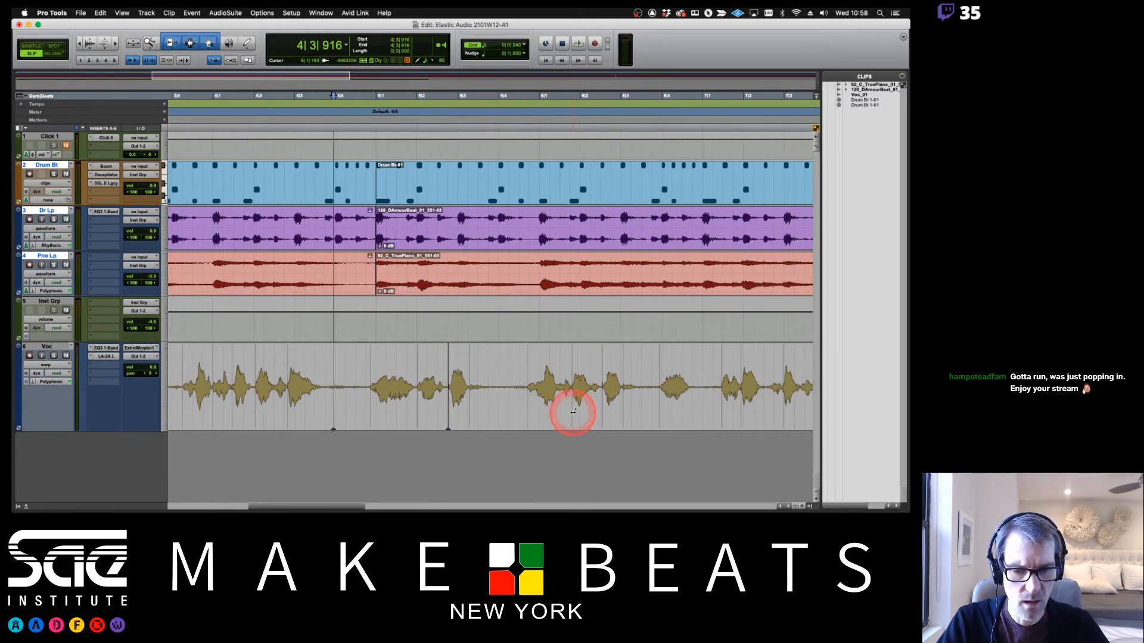
left_click_drag(573, 413, 570, 412)
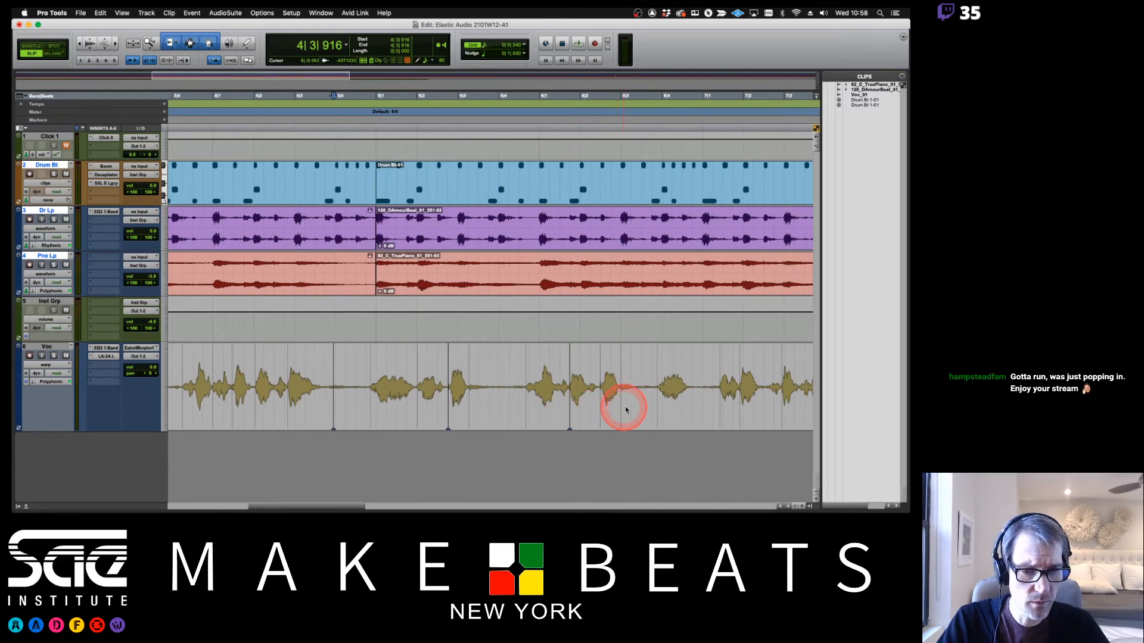
scroll(620, 409, "right", 2)
left_click_drag(639, 410, 656, 412)
scroll(689, 402, "left", 3)
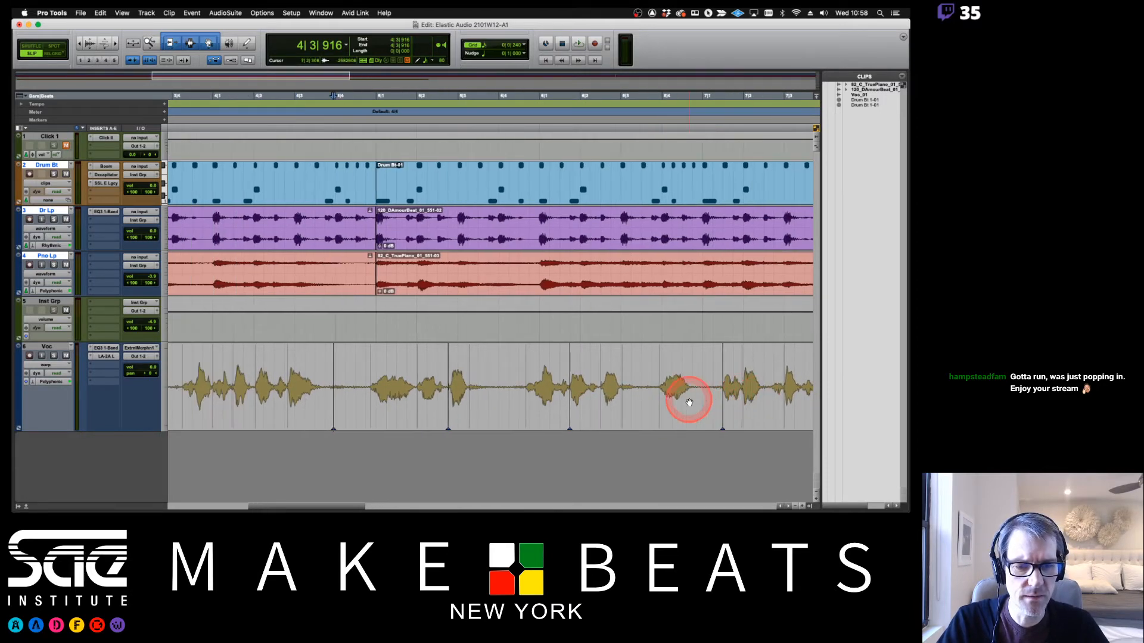
Add vocal warp markers after beat 4 of bar 7 and before beat 3 of bar 8, and nudge the last word before bar 9 slightly later
scroll(689, 402, "right", 6)
left_click(598, 405)
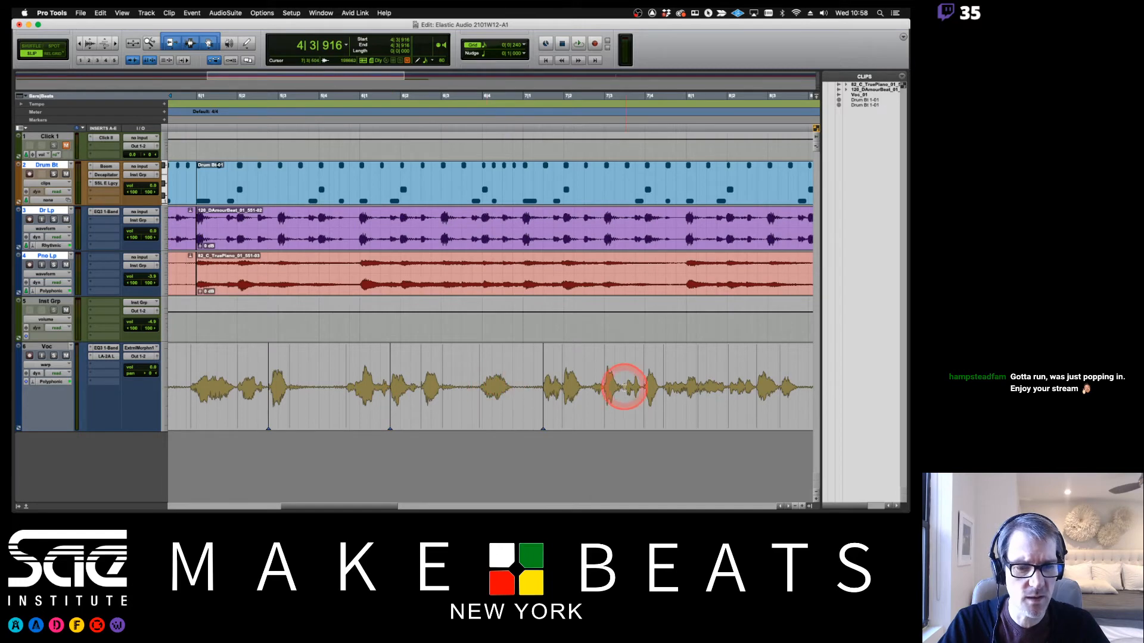
scroll(657, 401, "right", 3)
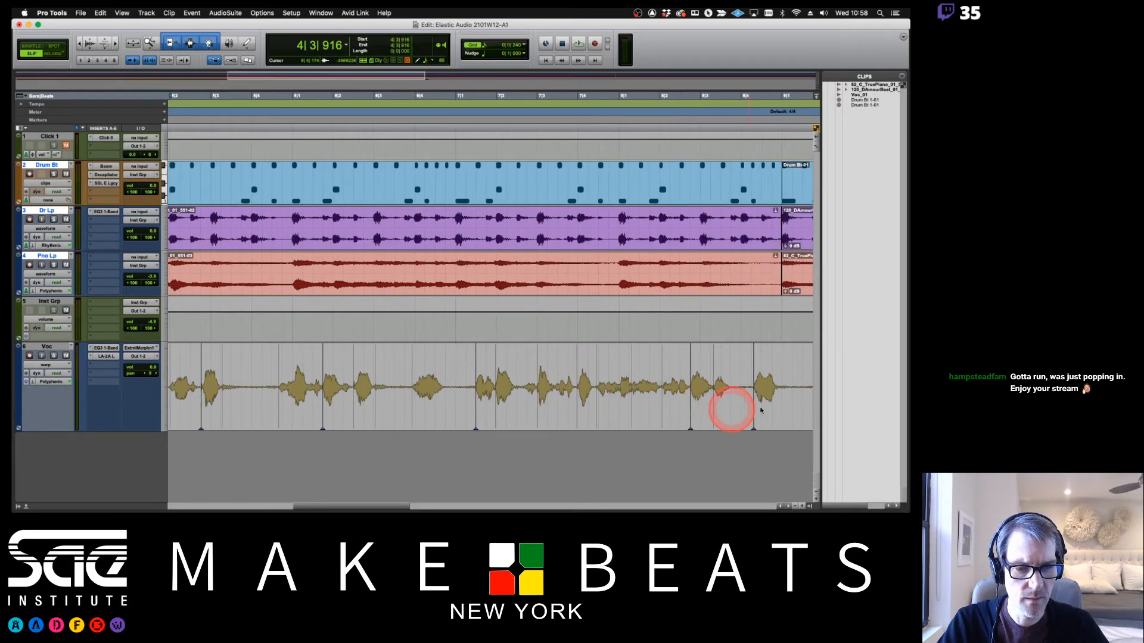
left_click_drag(754, 412, 757, 414)
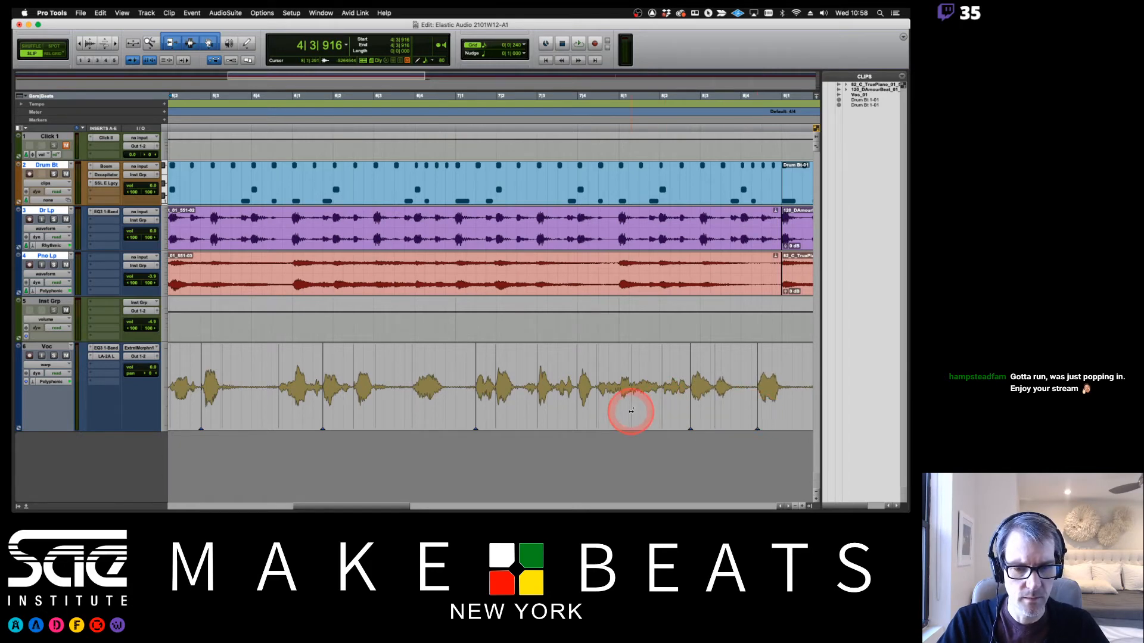
left_click(599, 411)
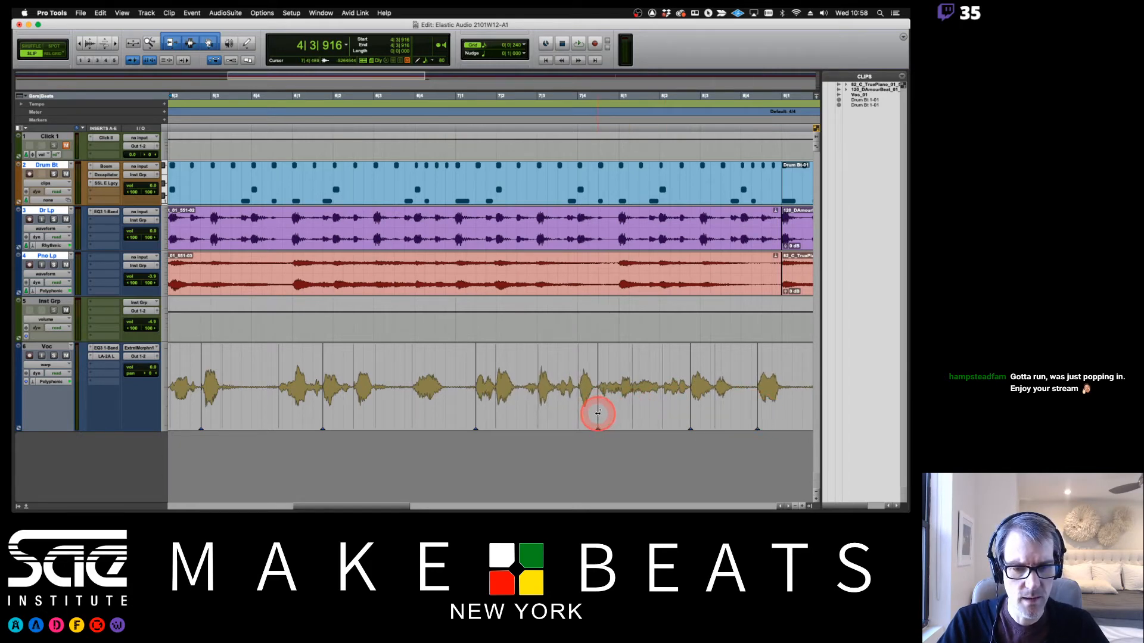
Play the vocal from late in bar 4 into bar 6, and add a warp marker at the start of the bar 6 phrase
scroll(601, 409, "left", 10)
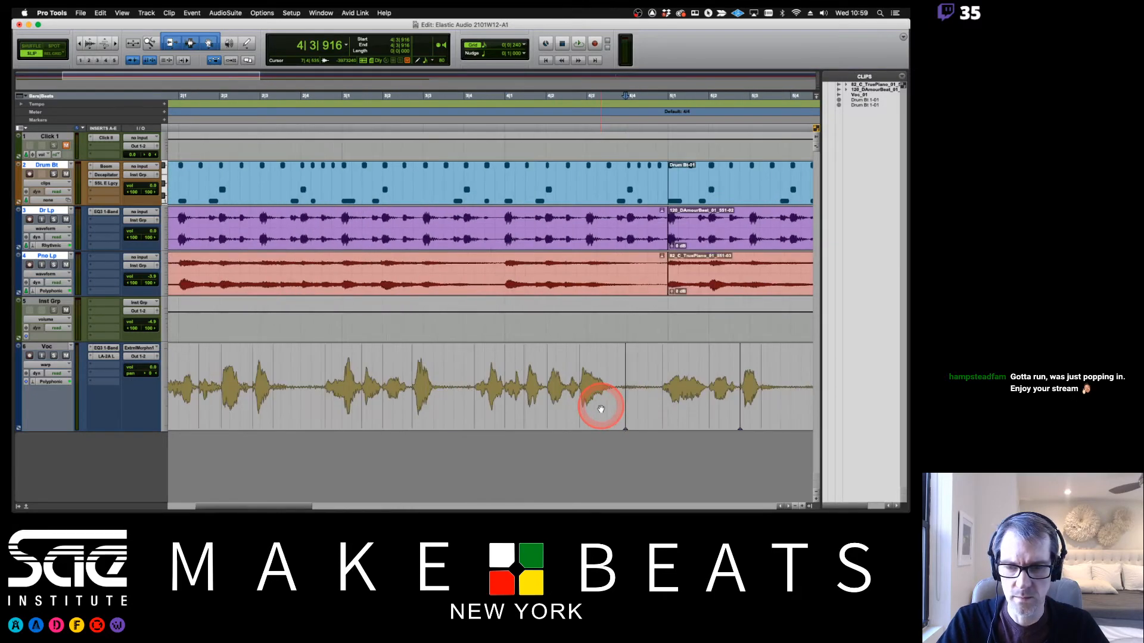
key("space")
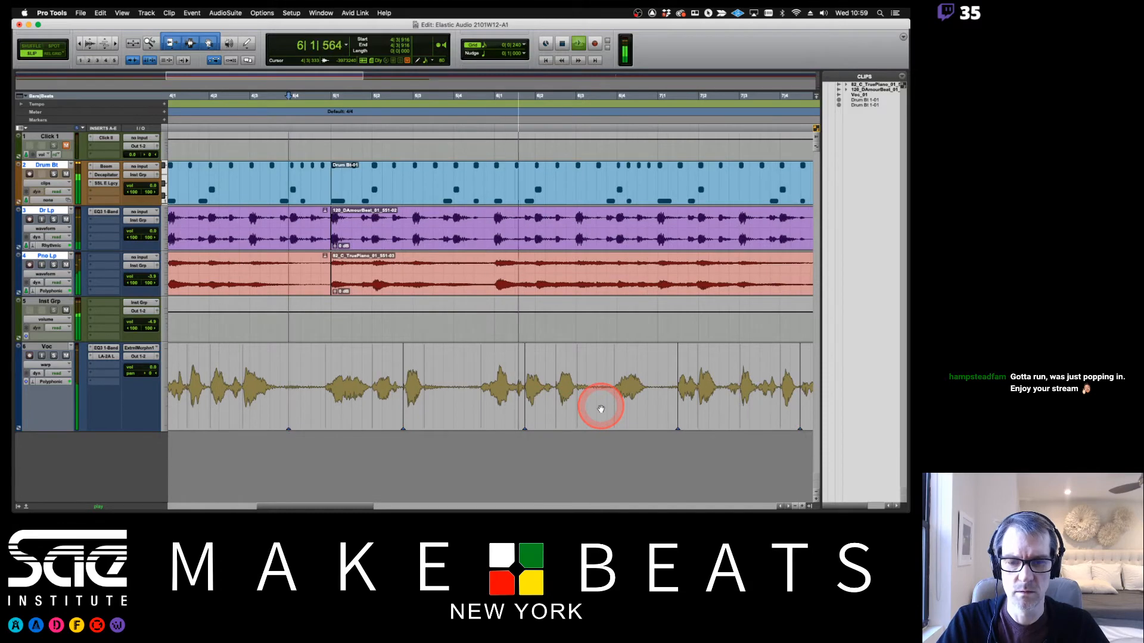
key("space")
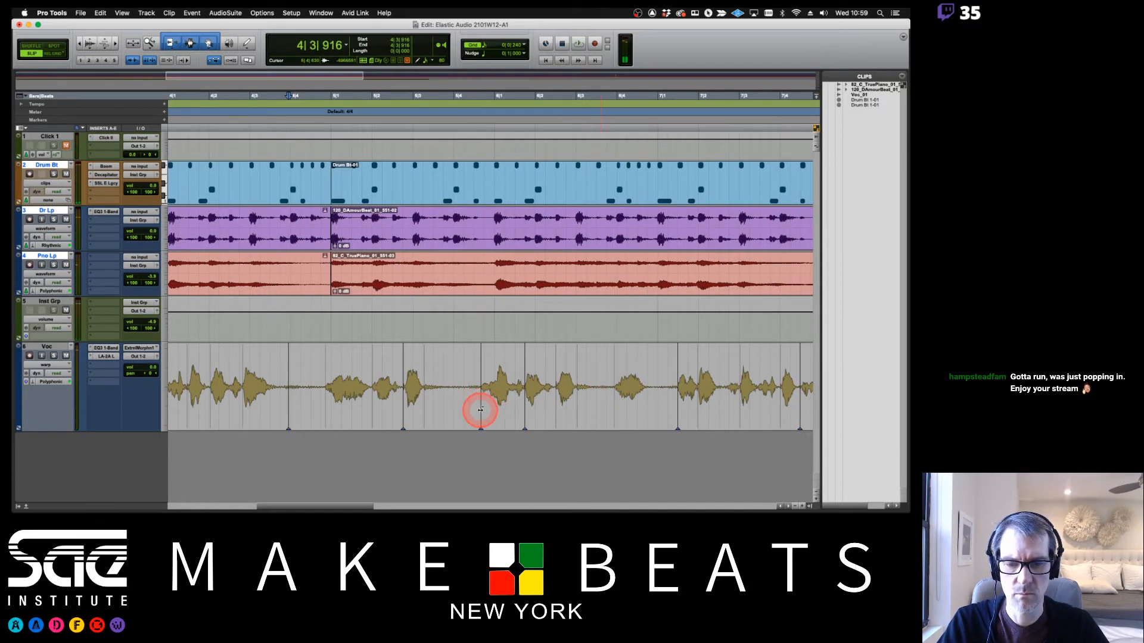
left_click(474, 410)
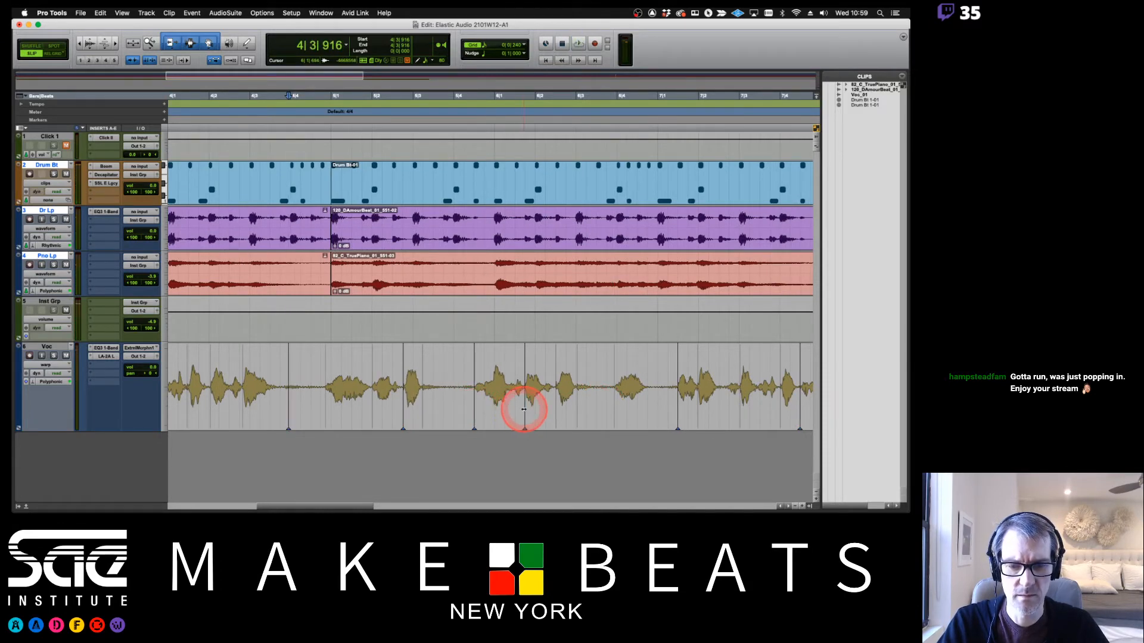
Try shifting the second word of the bar 6 phrase earlier with its warp marker, play it back, and undo the shift
left_click_drag(524, 409, 511, 410)
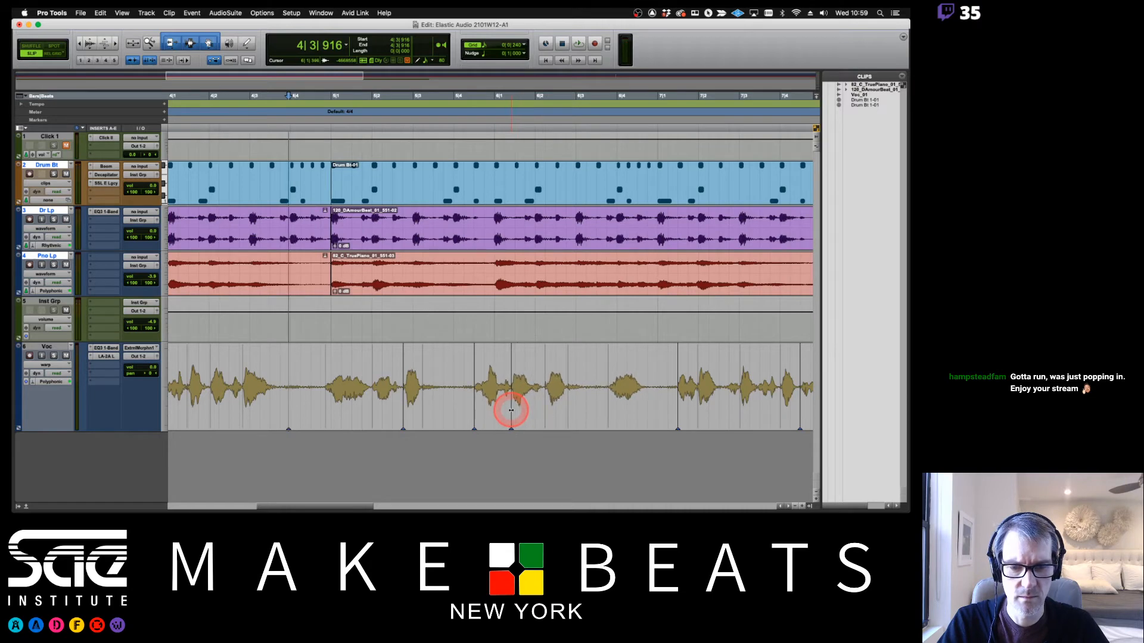
key("space")
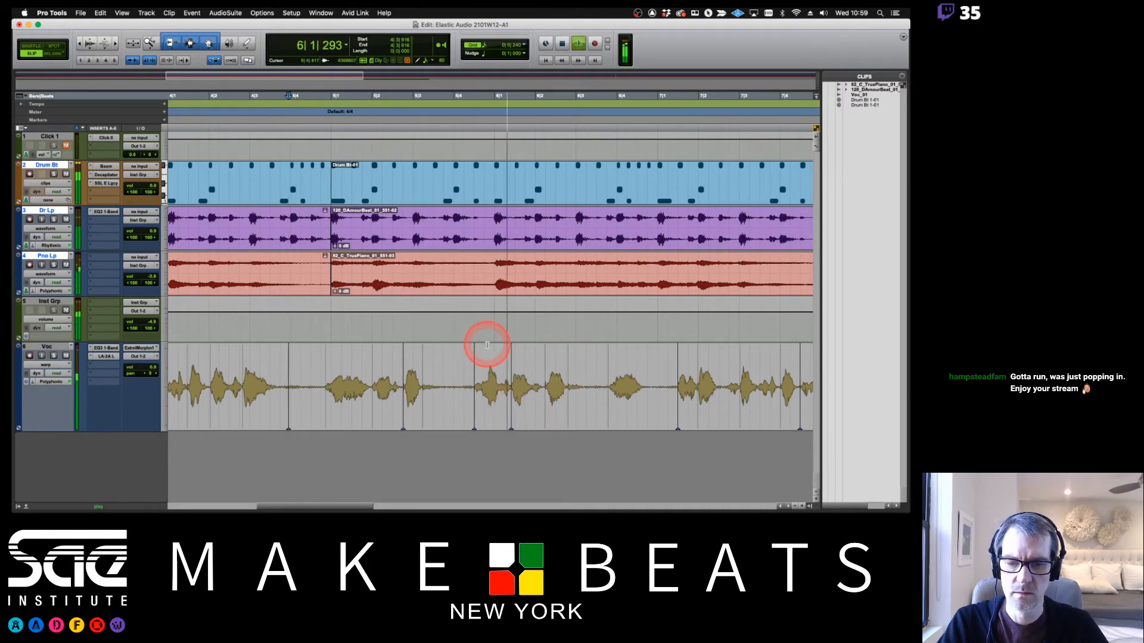
key("space")
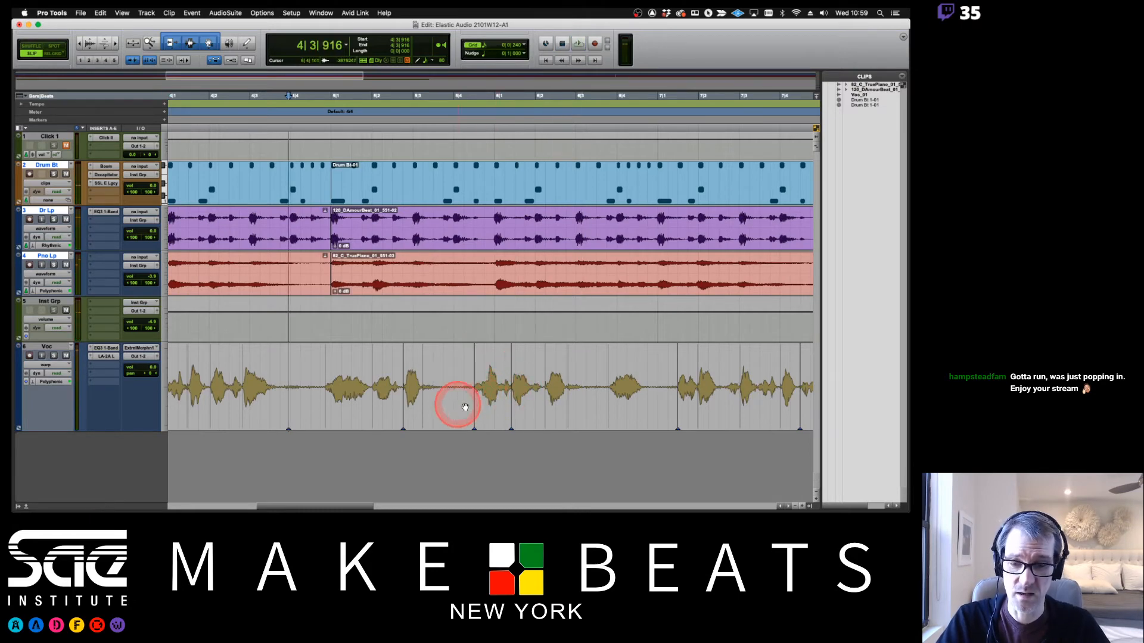
key("super+z")
Nudge the start of the bar 6 phrase slightly earlier with its warp marker, and play from late in bar 4 through bar 8
left_click(481, 404)
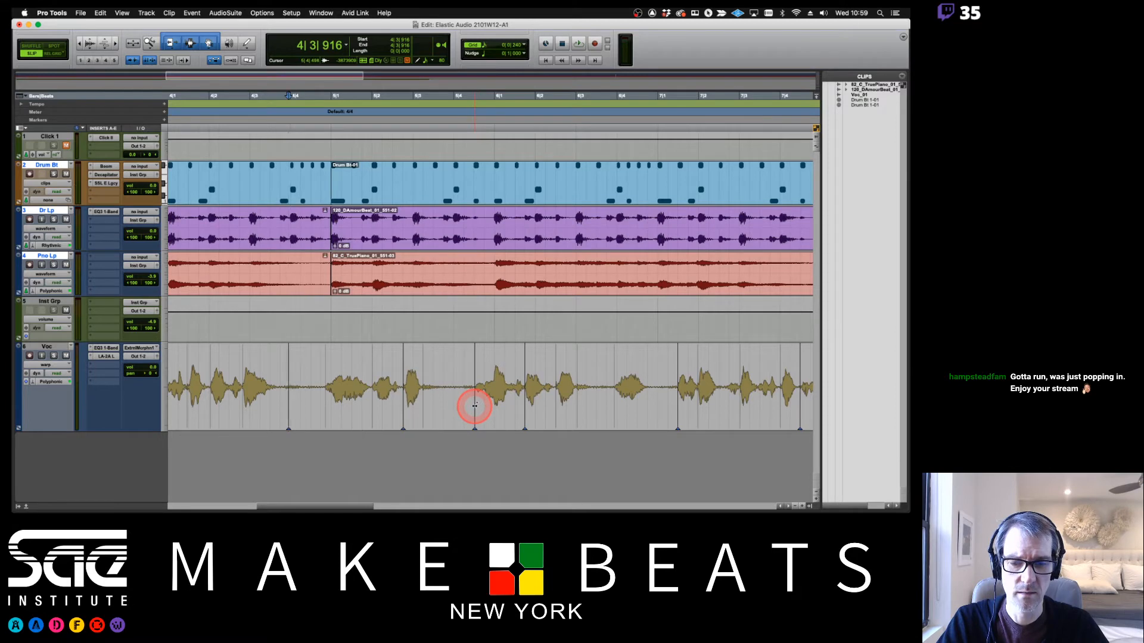
key("space")
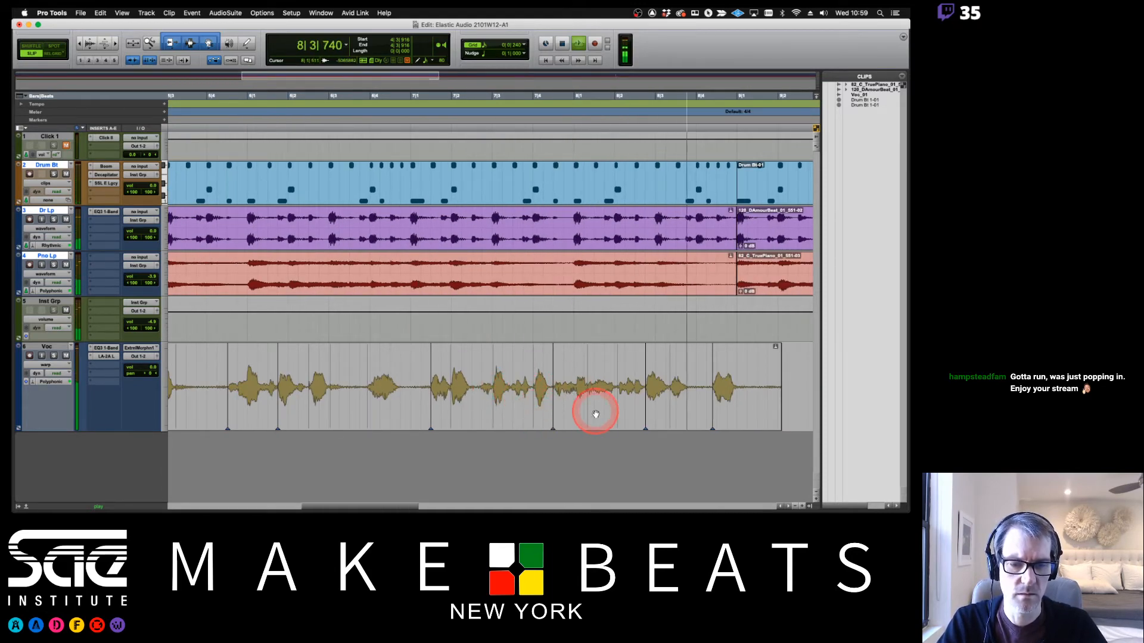
key("space")
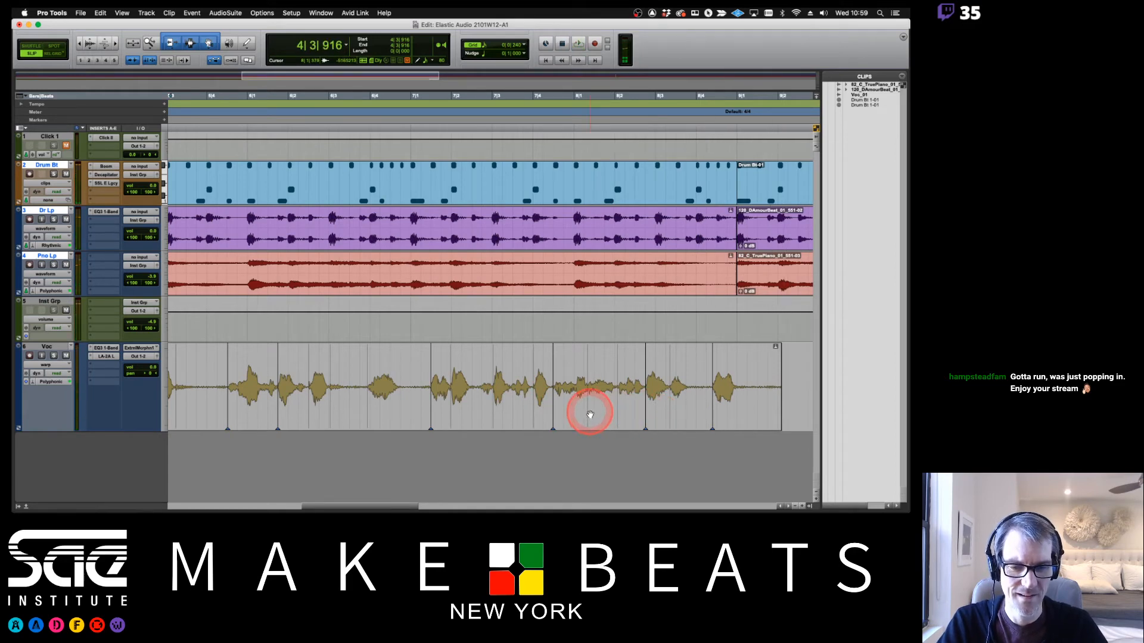
Add warp markers to the quiet vocal words just after beat 1 and just before beat 2 of bar 8, and play through to bar 9
left_click(585, 409)
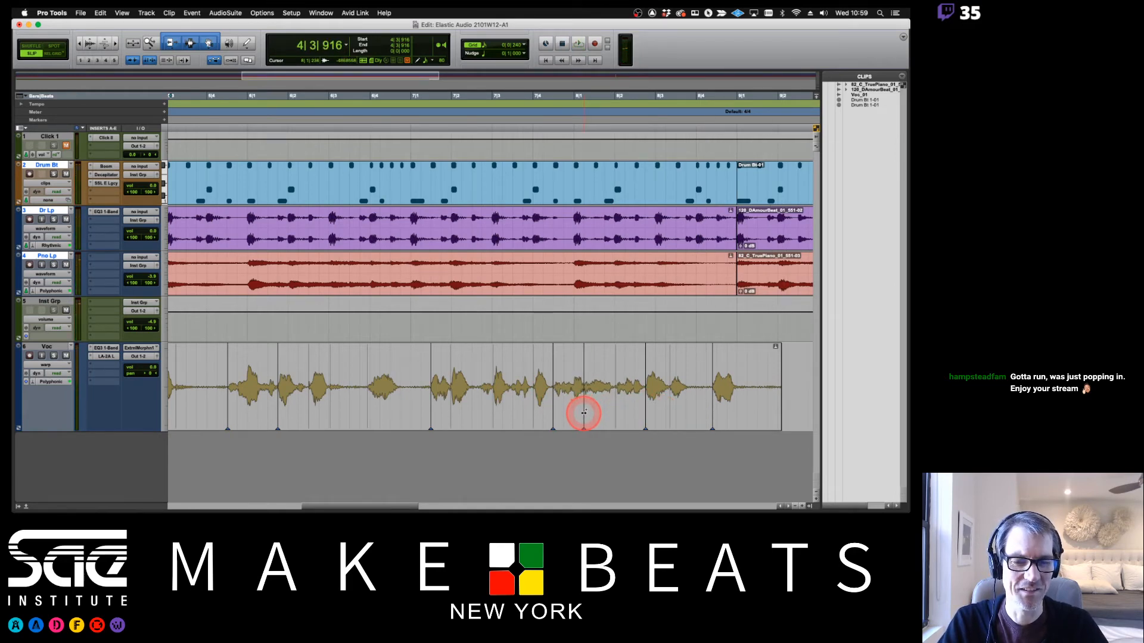
left_click(614, 408)
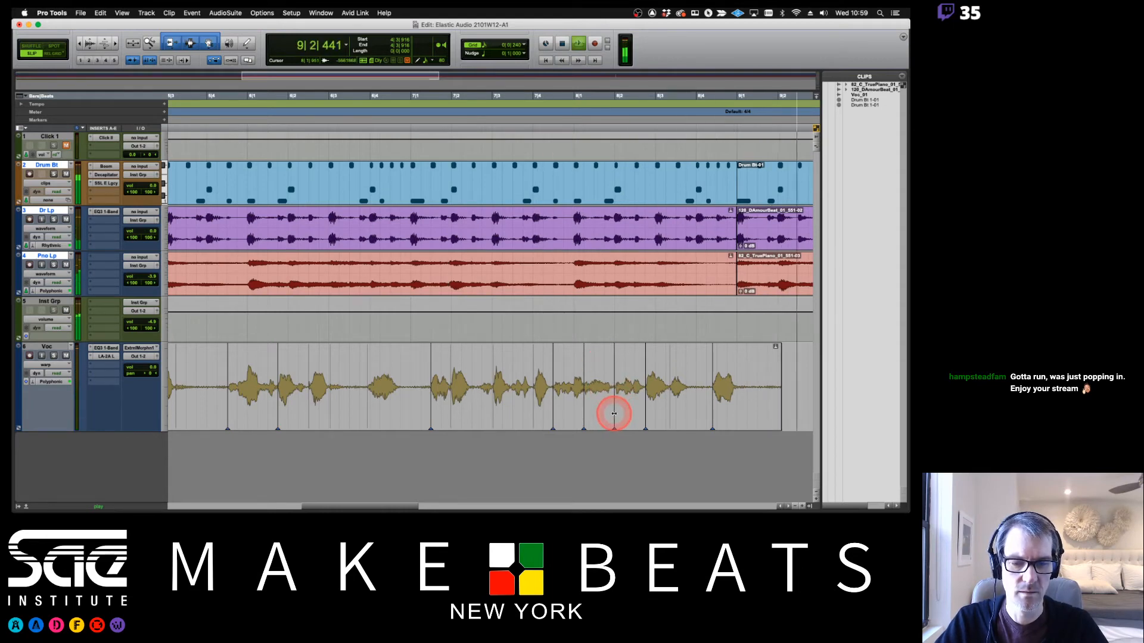
key("space")
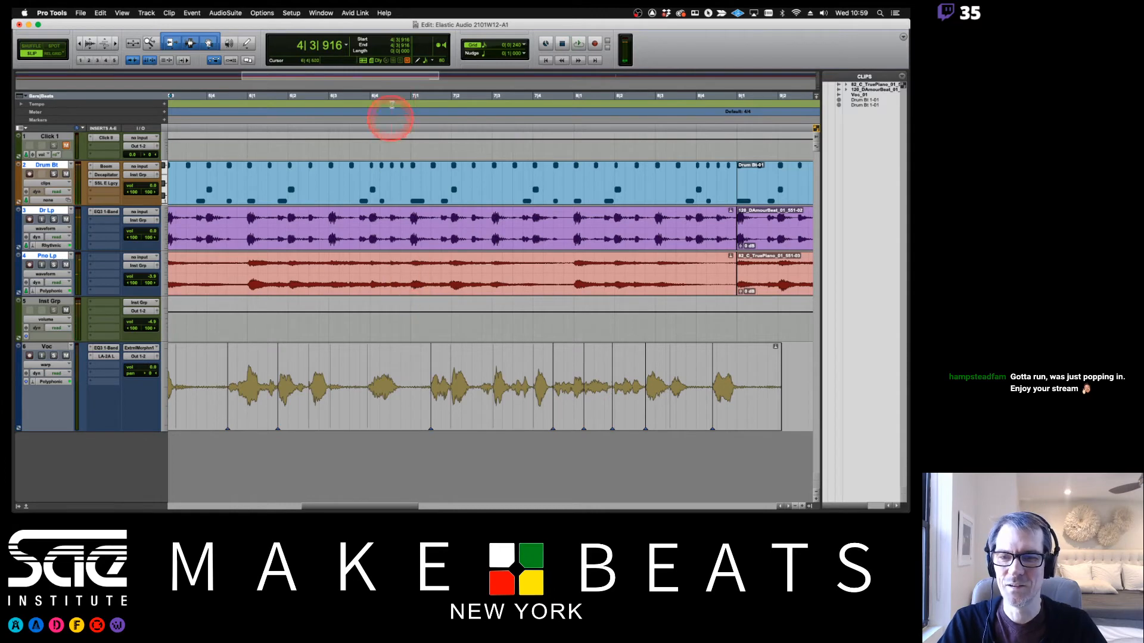
Play from 6|4|489 into bar 8, pull the word just before beat 3 of bar 8 slightly earlier, and play the section again
key("space")
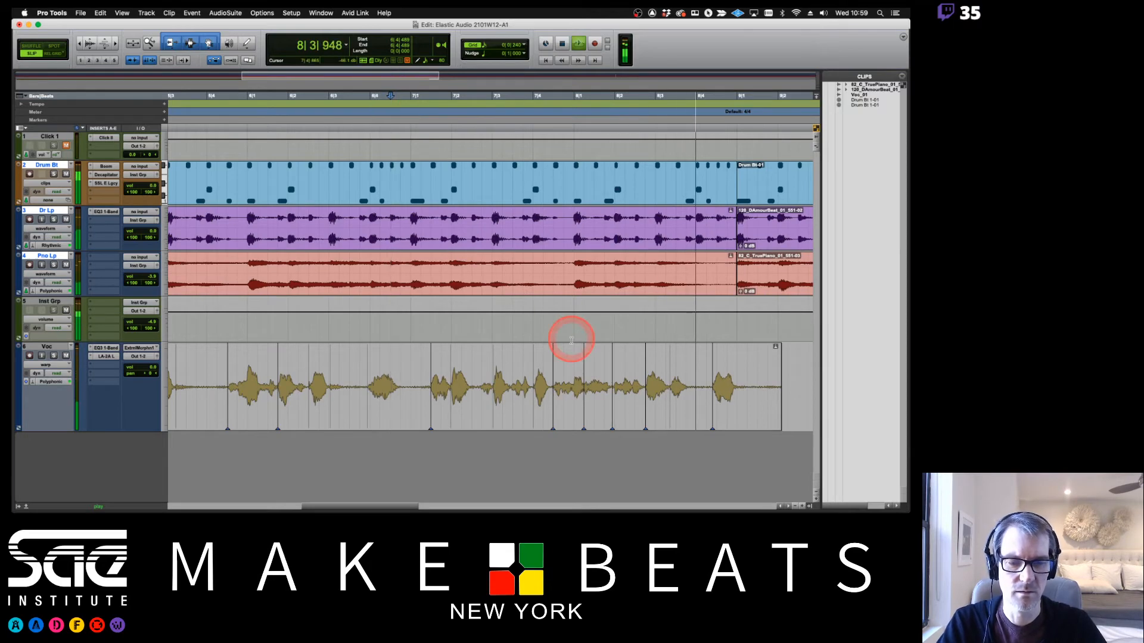
key("space")
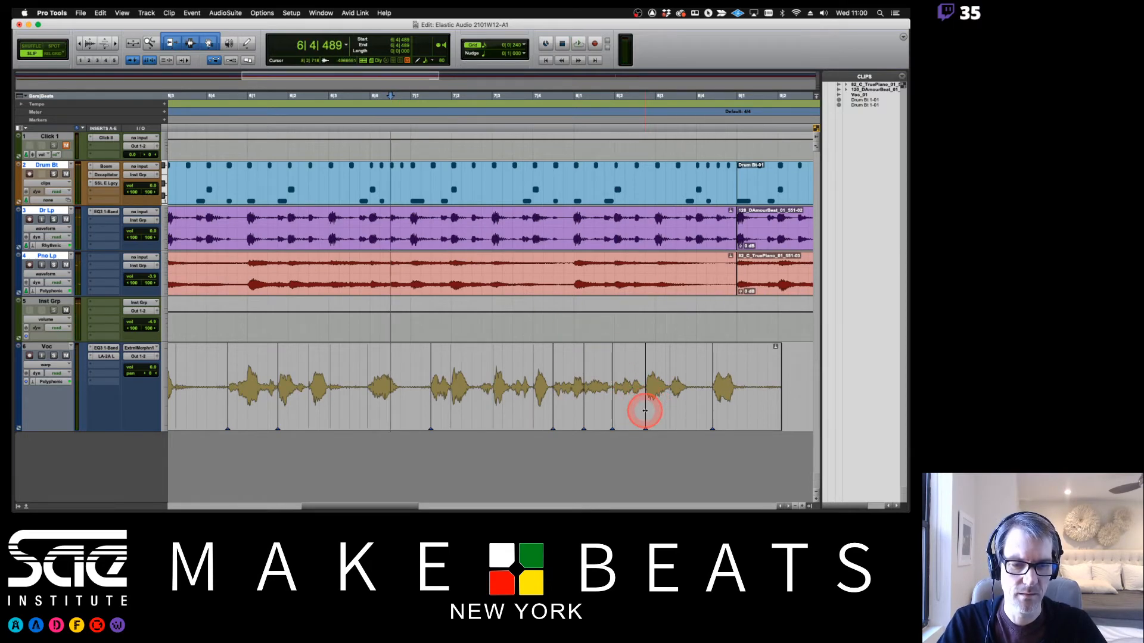
left_click_drag(643, 411, 634, 414)
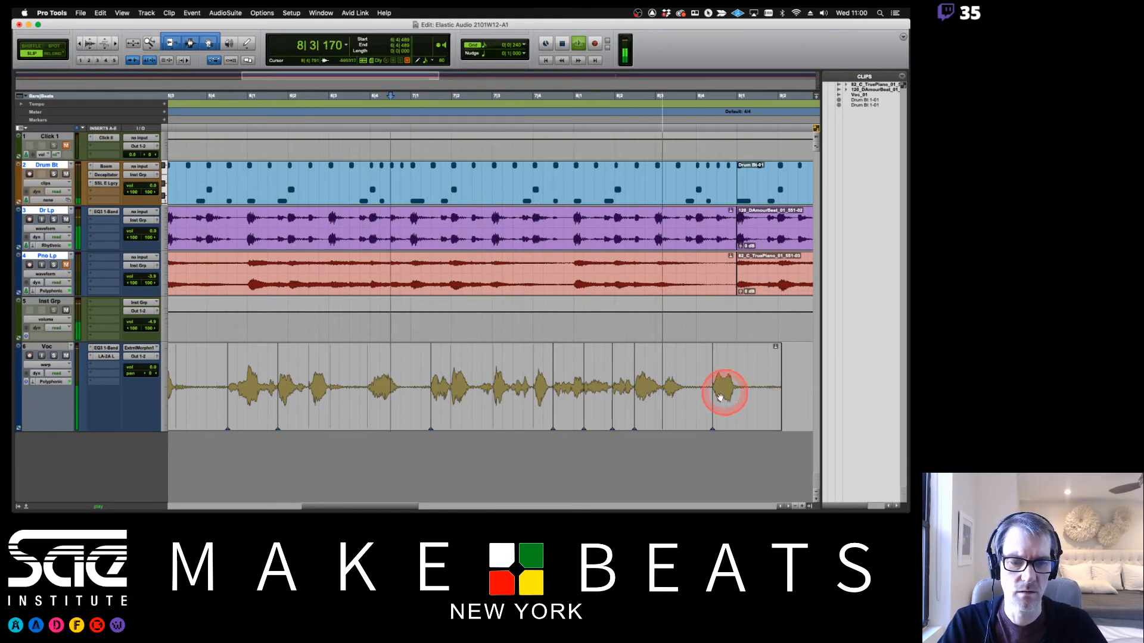
key("space")
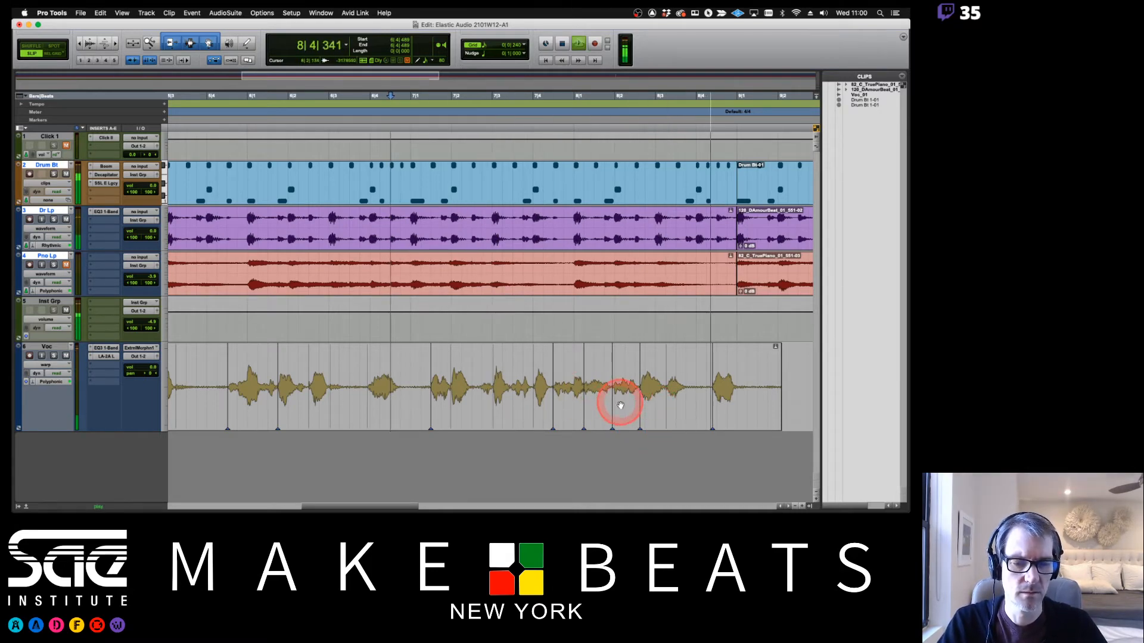
Play from 7|3|515 into bar 8, and nudge the words just after beat 1 and just before beat 2 of bar 8 slightly later
key("space")
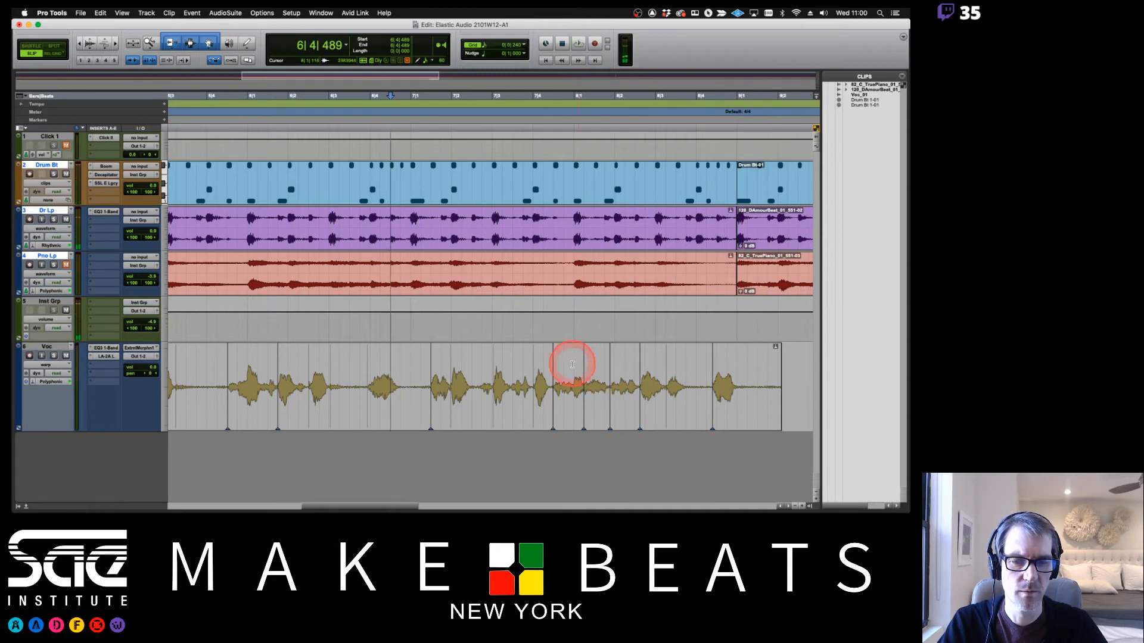
left_click(514, 95)
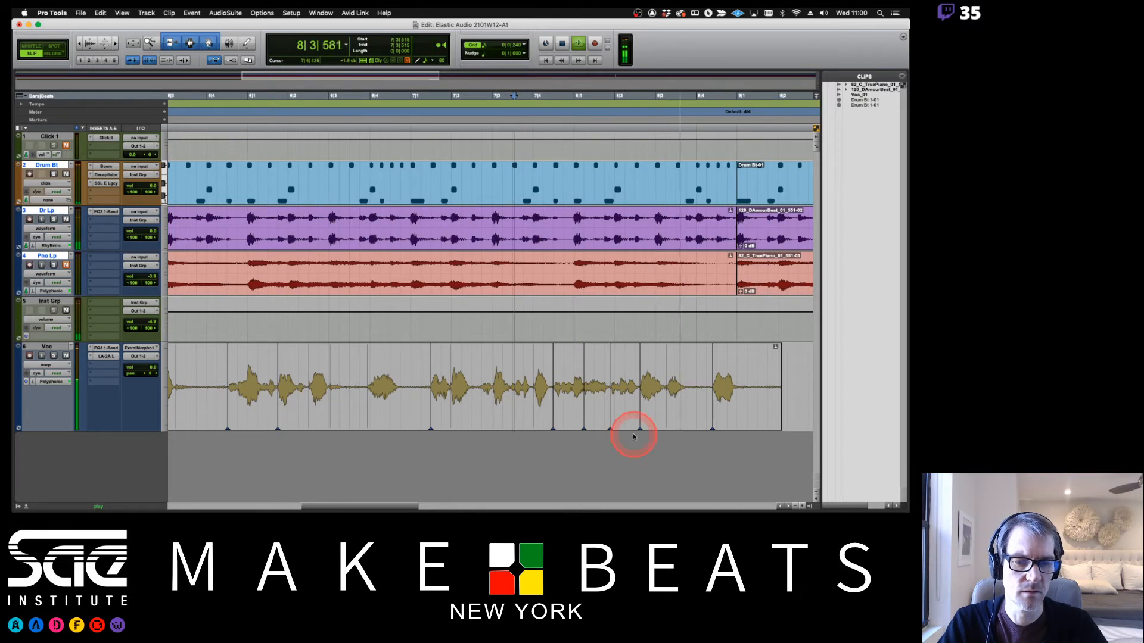
key("space")
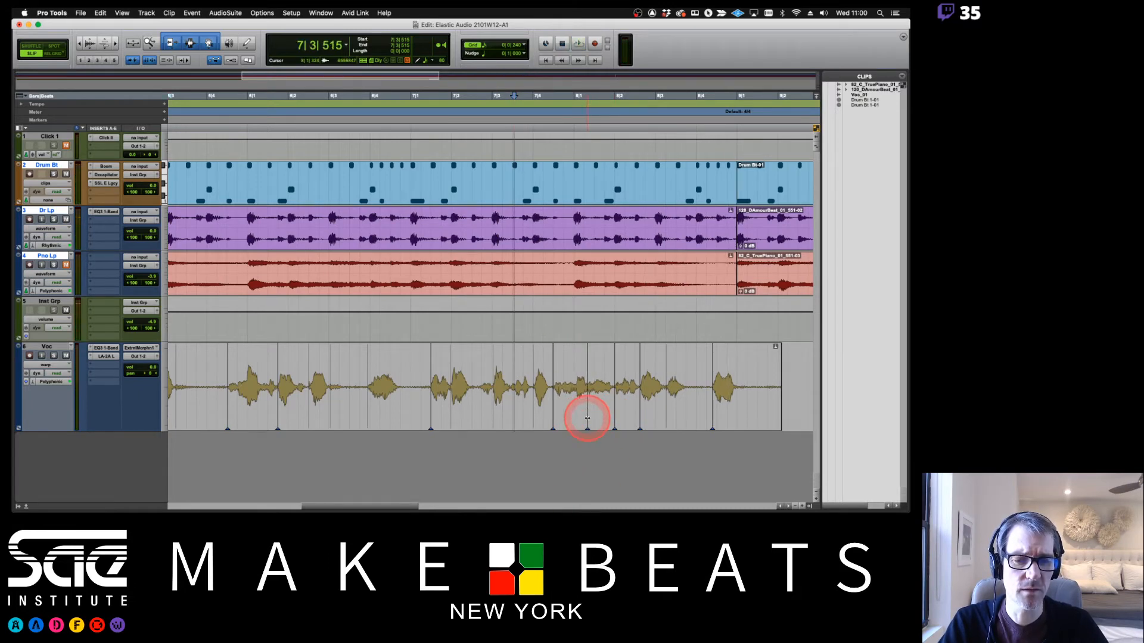
key("space")
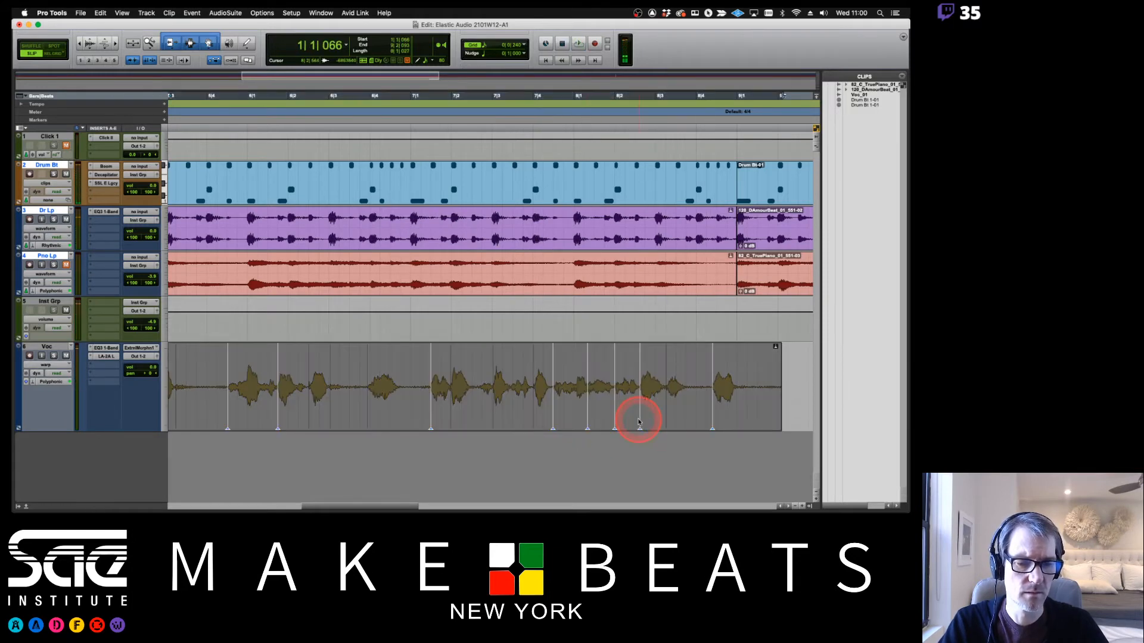
Shift the word just before beat 3 of bar 8 slightly later with its warp marker, and play from 7|2|683 through bar 8
left_click(653, 377)
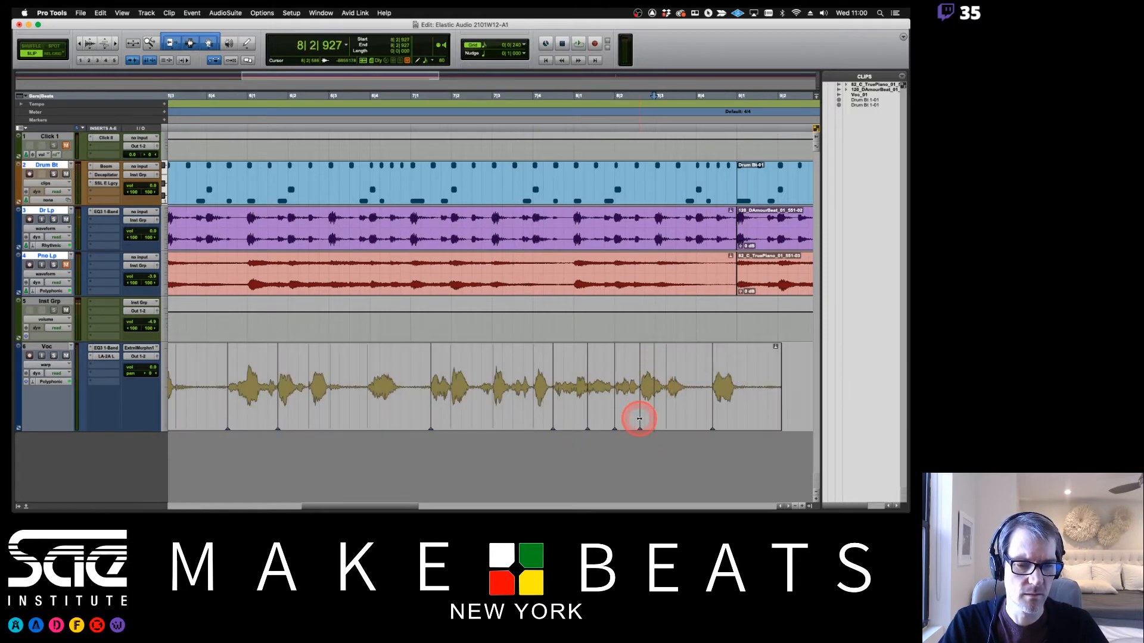
left_click_drag(639, 419, 644, 423)
key("space")
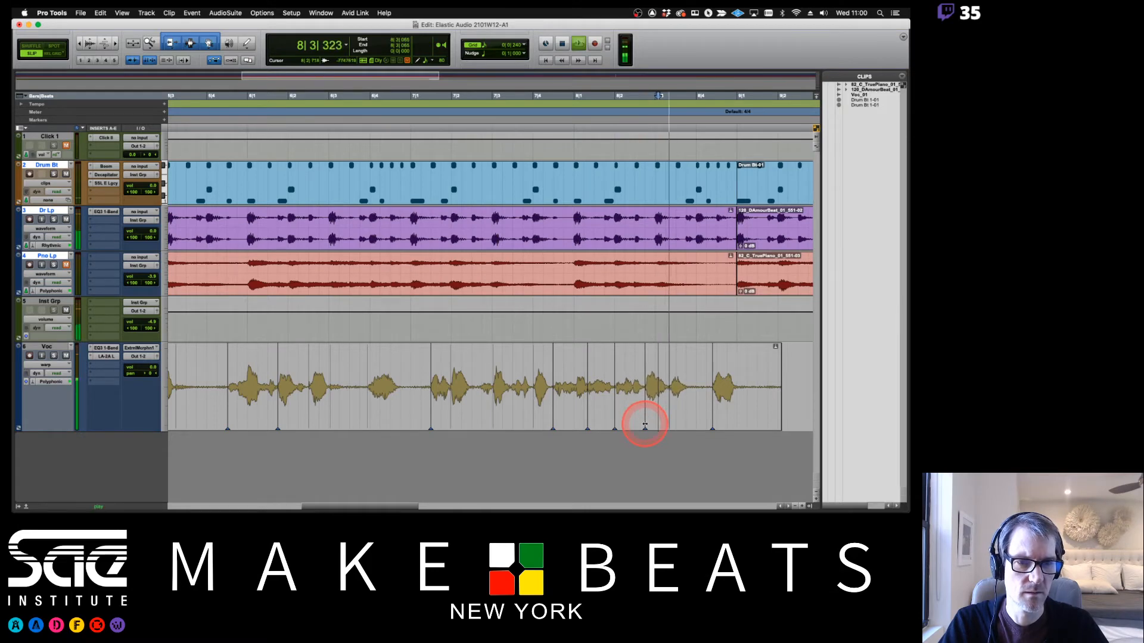
key("space")
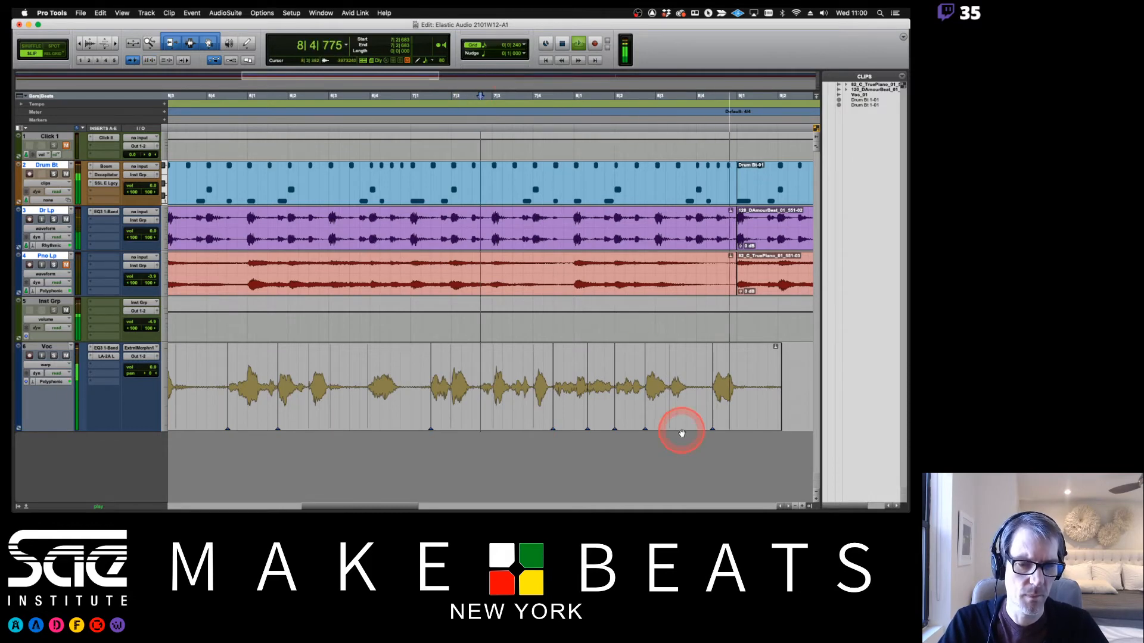
key("space")
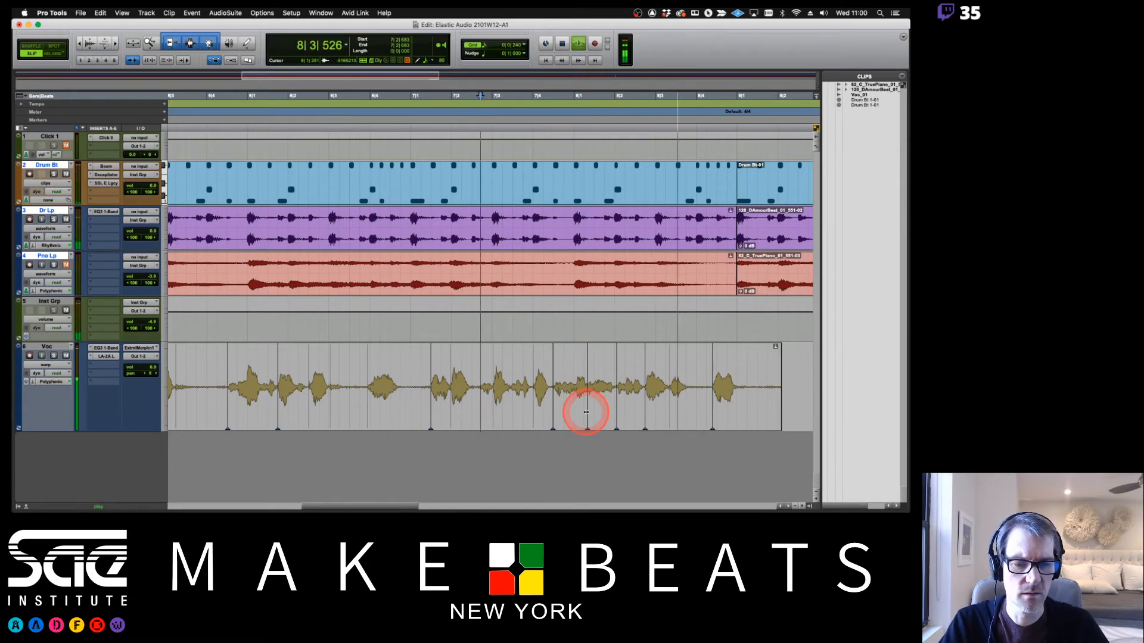
key("space")
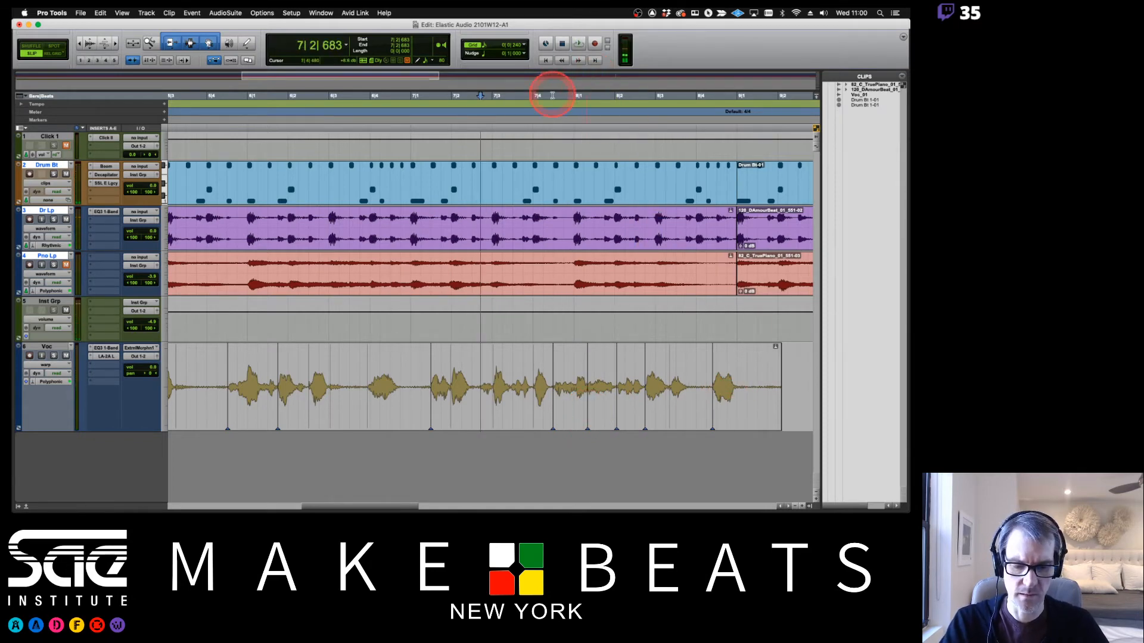
Return to the start of the session, play bars 1 and 2, and pin the vocal's first word in bar 1 with a warp marker
key("super+bracketleft")
scroll(548, 350, "left", 5)
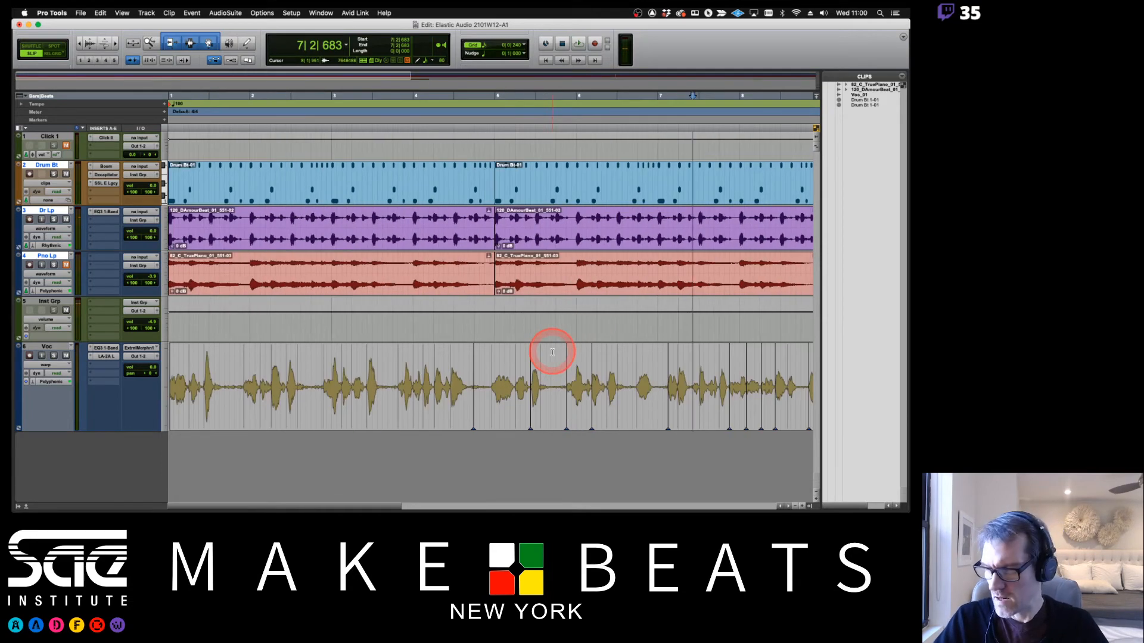
key("super+bracketright")
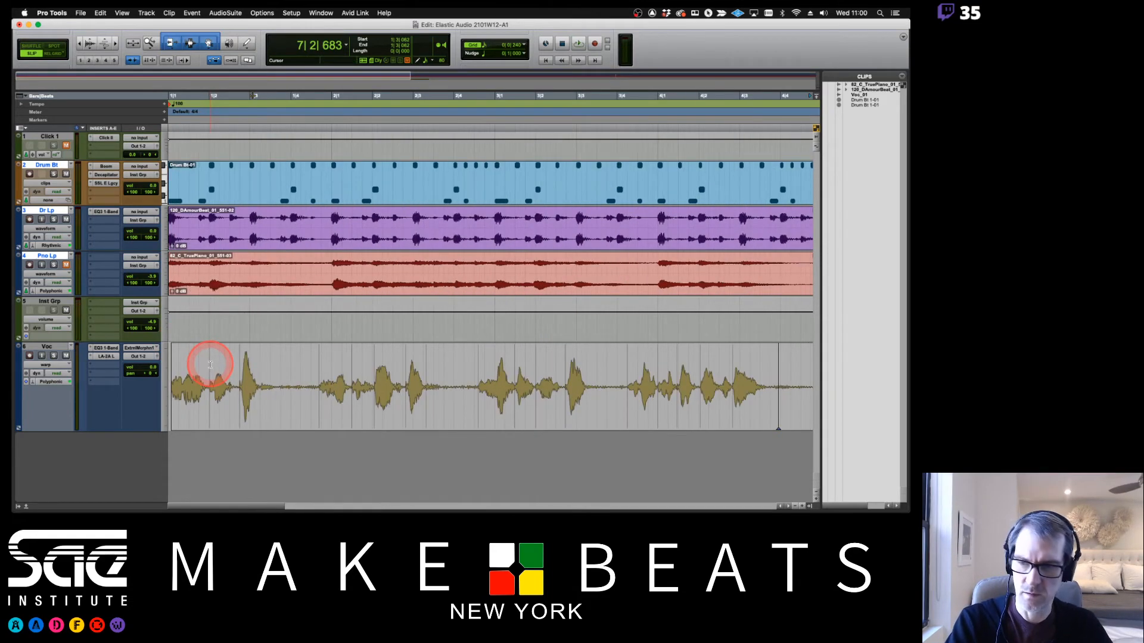
key("space")
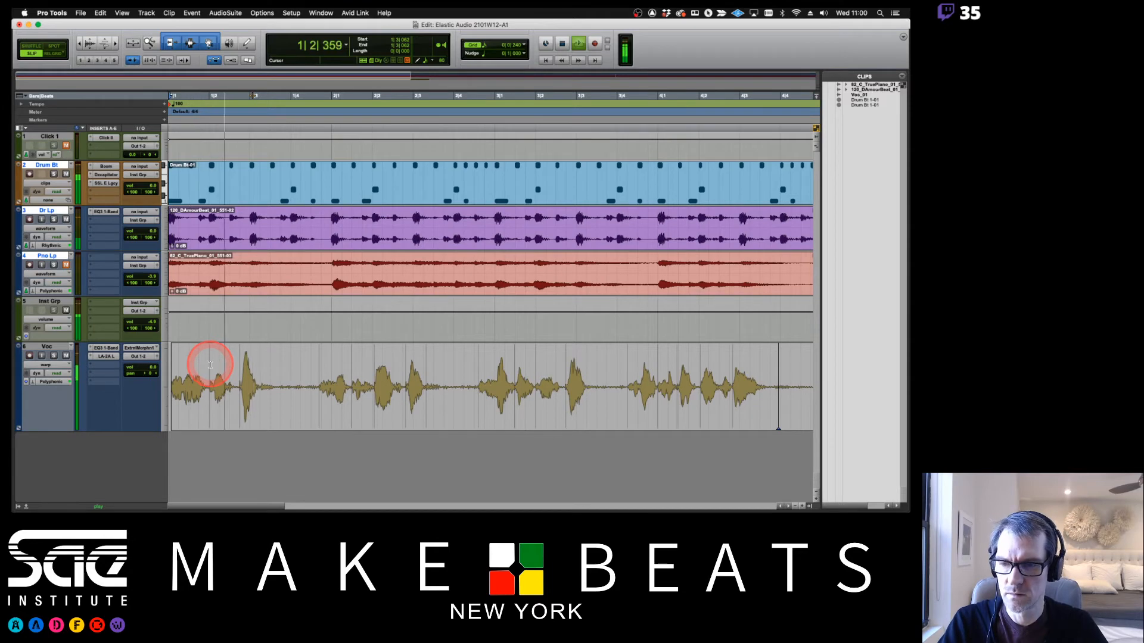
left_click(173, 378)
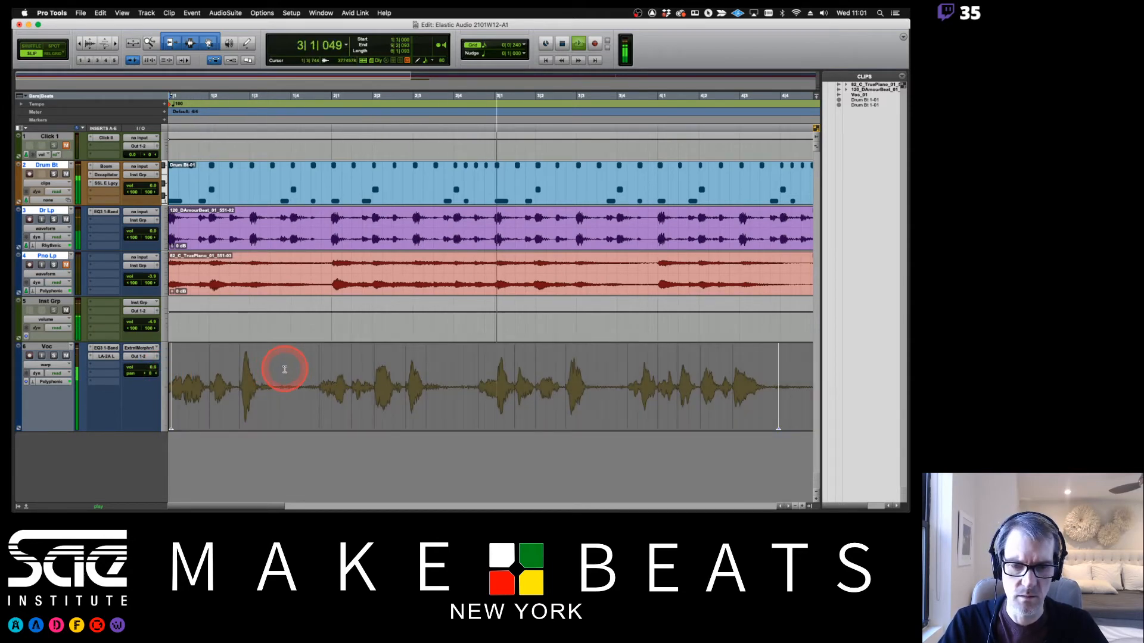
key("space")
Add vocal warp markers just before beat 4 of bar 1 and just before beat 3 of bar 3, and play from 1|3|953 into bar 2
left_click(396, 349)
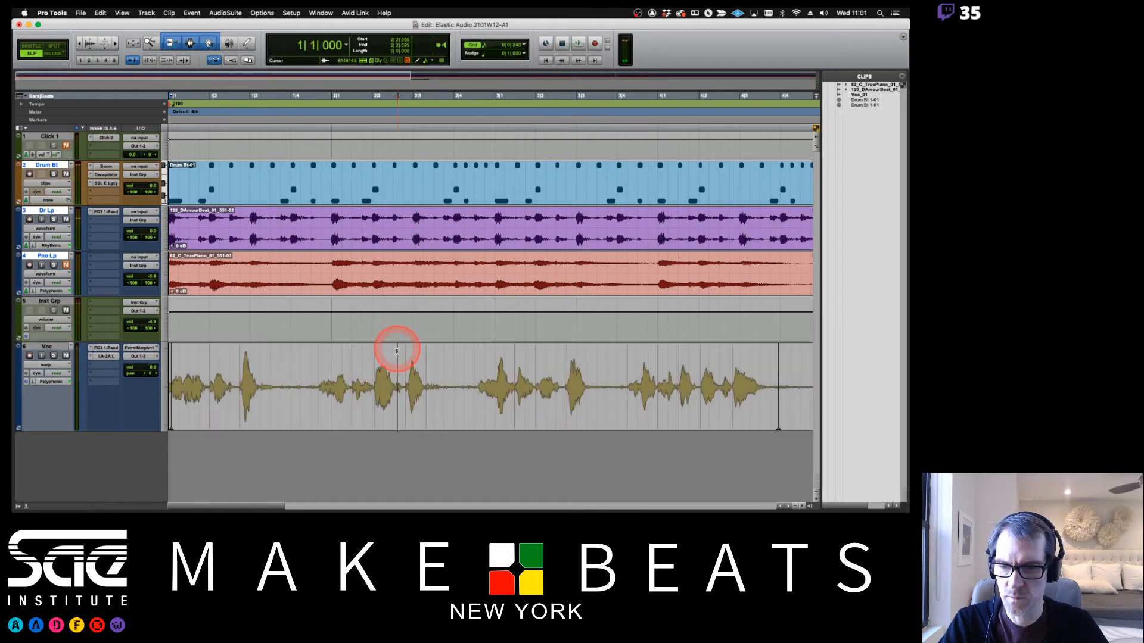
left_click(310, 362)
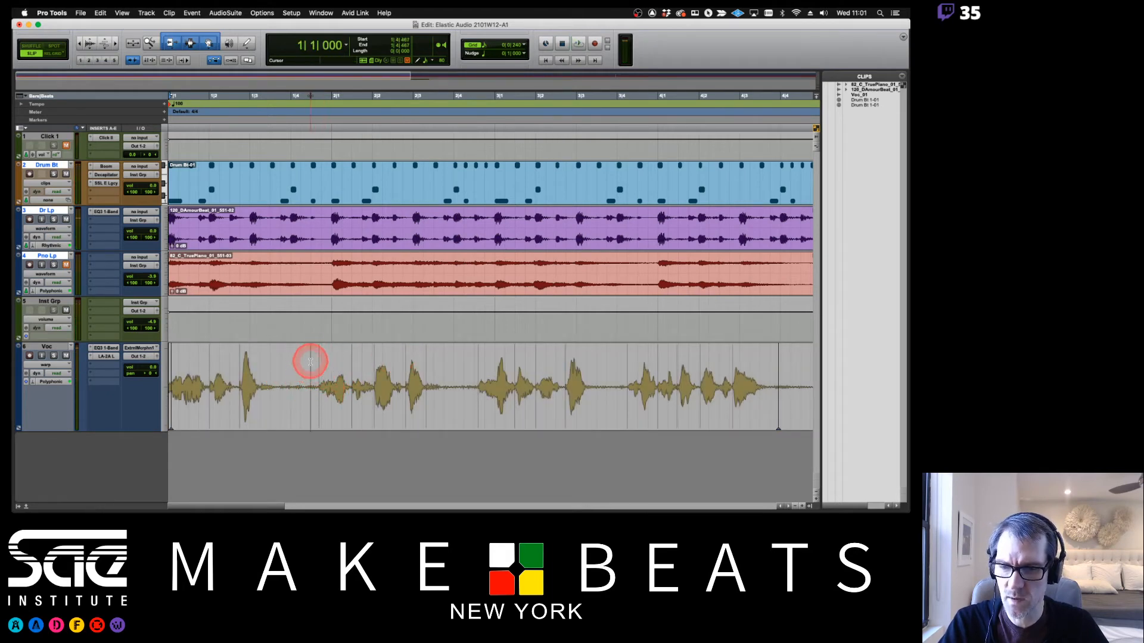
left_click(281, 402)
left_click(291, 386)
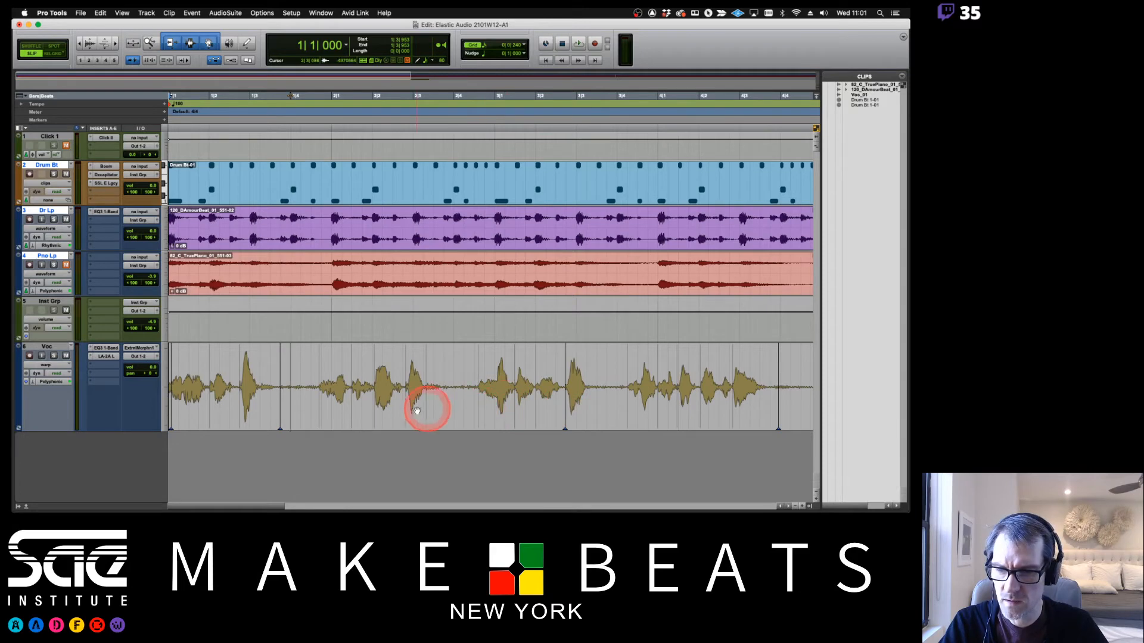
key("space")
key("space")
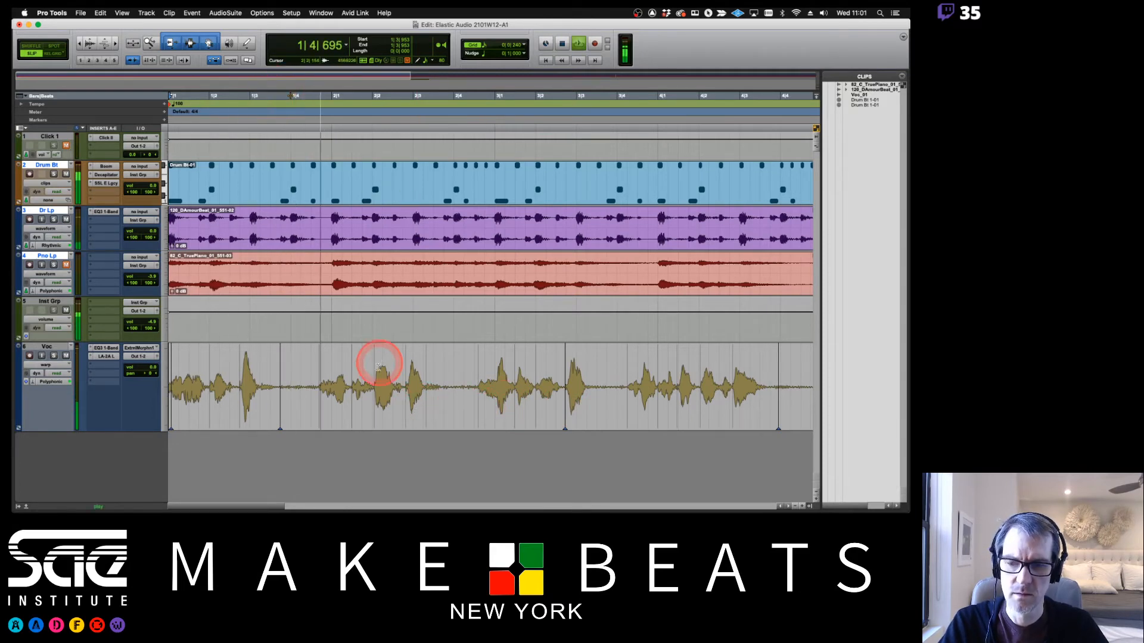
key("space")
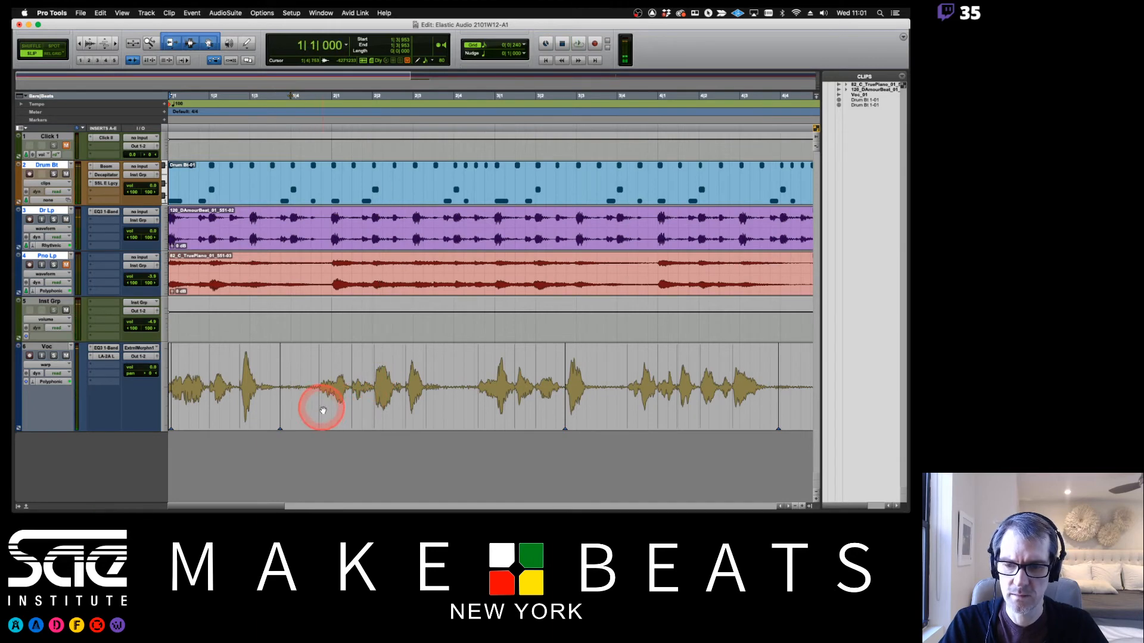
Try pulling the word between beats 1 and 2 of bar 2 slightly earlier with a warp marker, and play it back
left_click_drag(320, 404, 348, 404)
key("space")
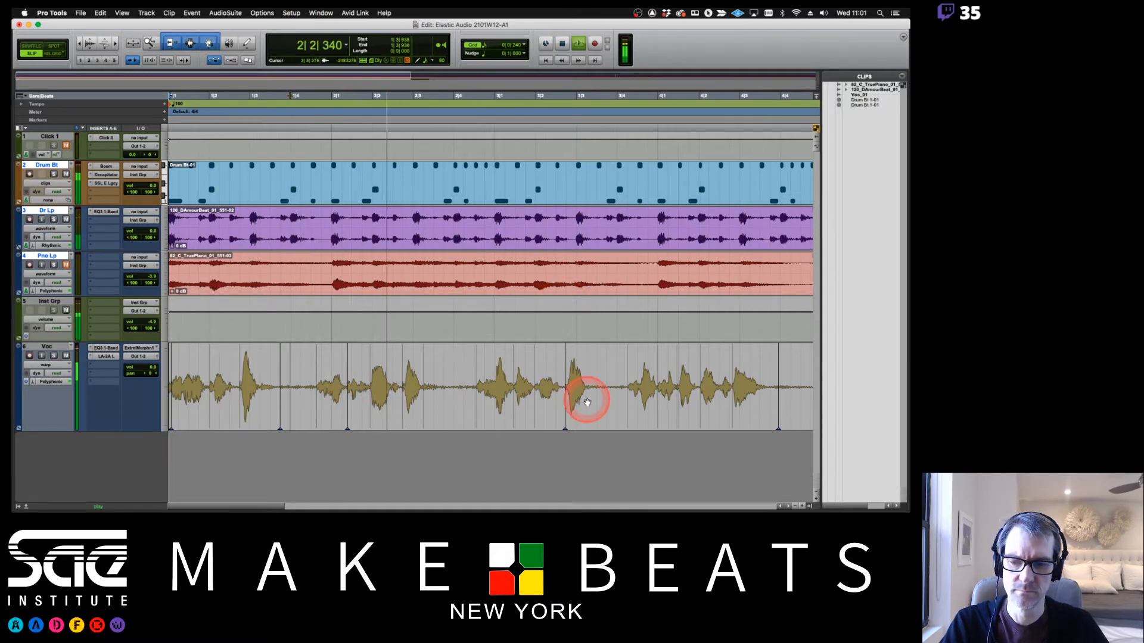
key("space")
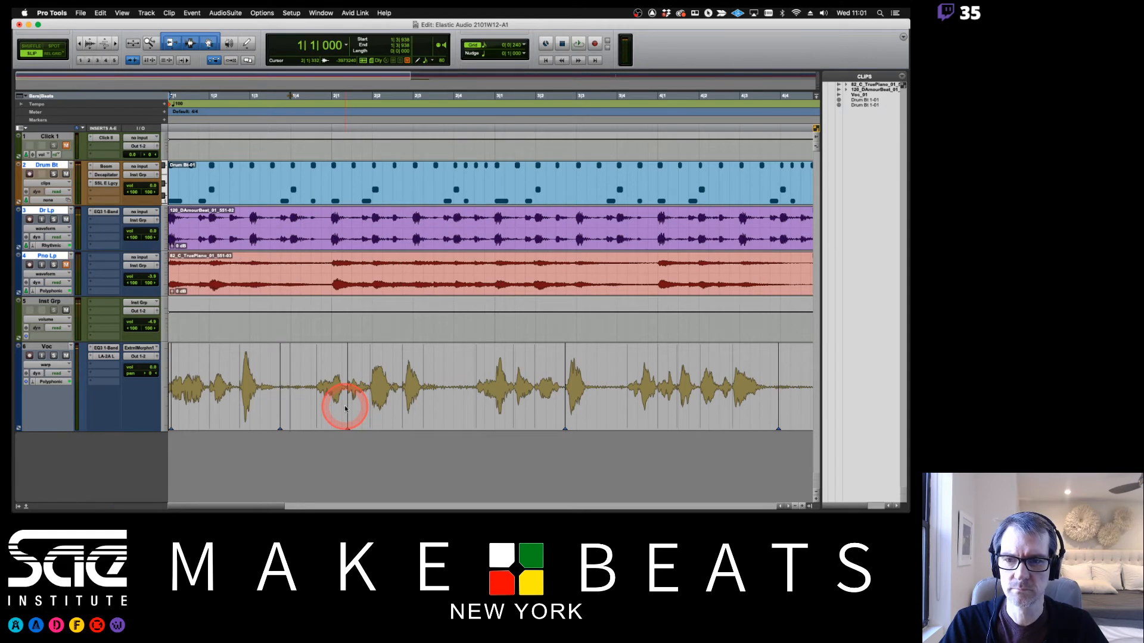
Warp the first two words of the bar 2 phrase, pull the word just before beat 3 slightly earlier, and play the section
left_click_drag(316, 411, 352, 421)
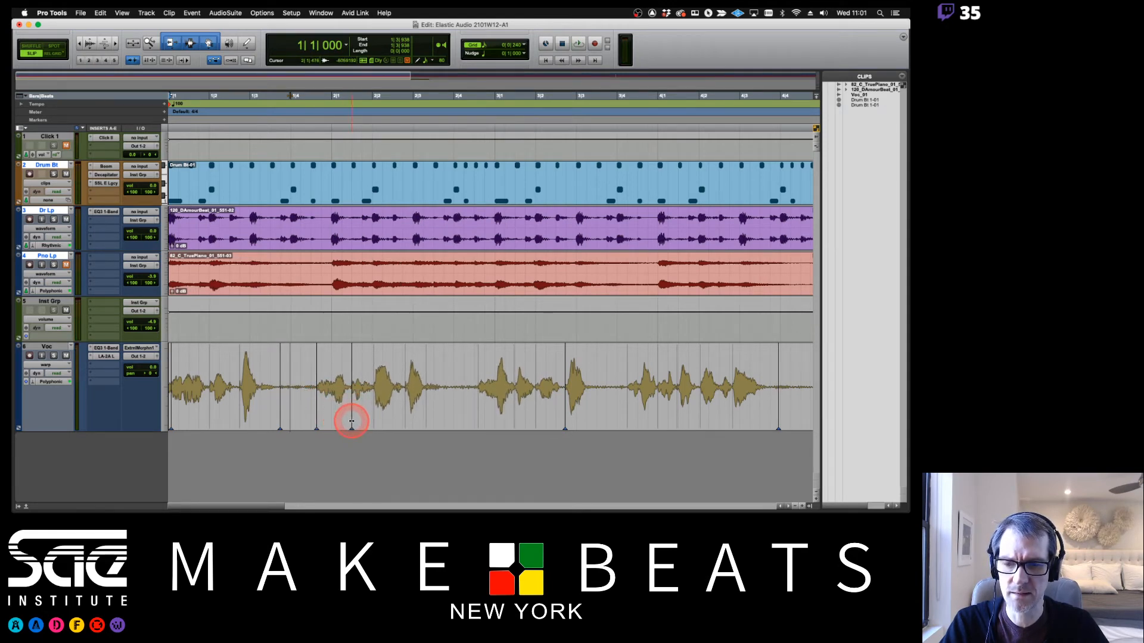
left_click(404, 412)
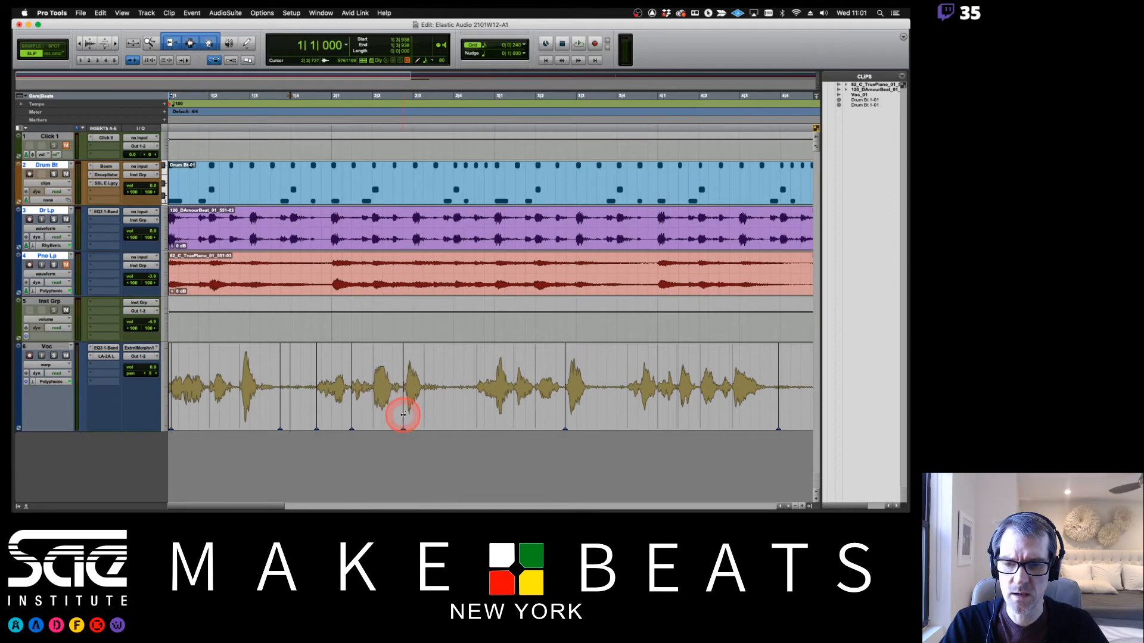
key("space")
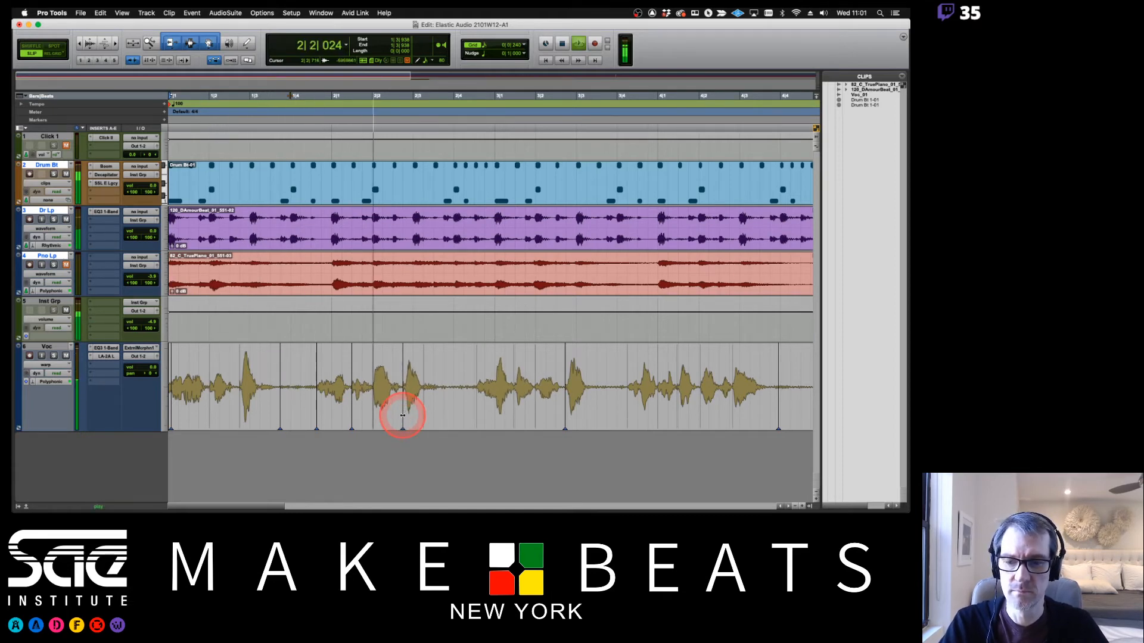
key("space")
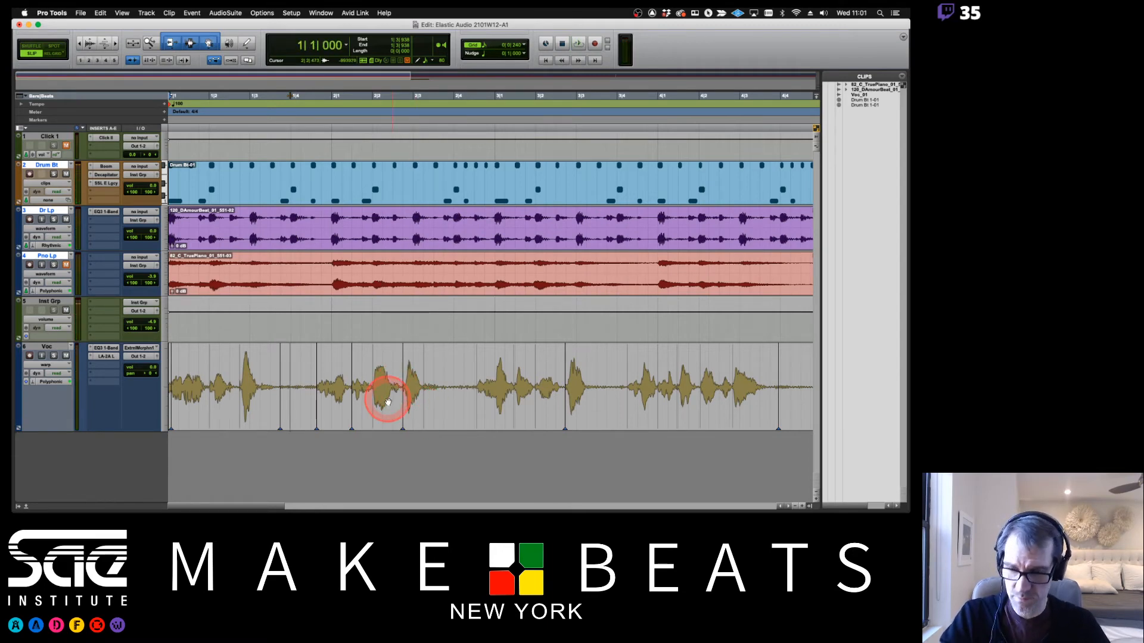
Remove the warp markers on the first two words of the bar 2 phrase, and play from 1|3|947 to beat 3 of bar 2
mouse_move(387, 402)
left_mouse_down()
mouse_move(370, 395)
mouse_move(403, 409)
left_mouse_up()
key("space")
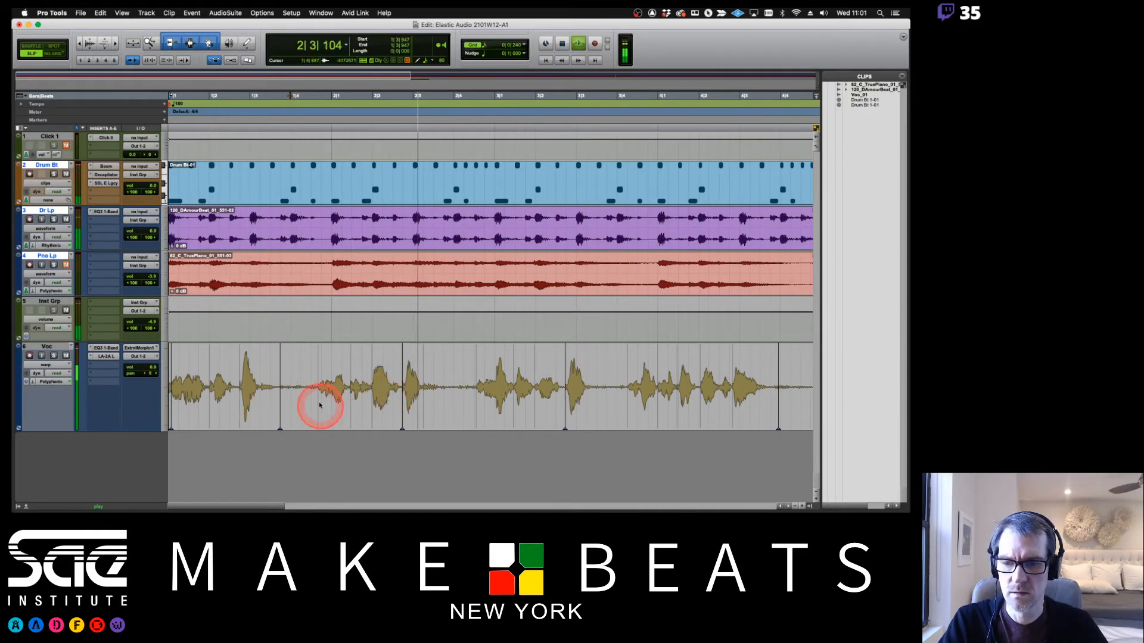
key("space")
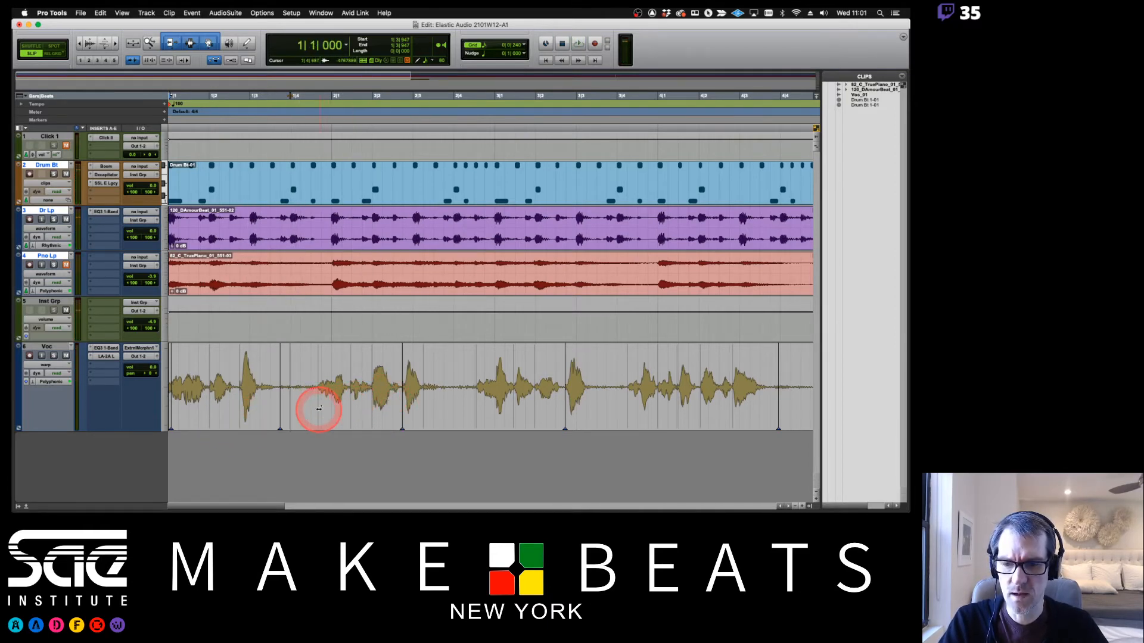
Add warp markers to the first two words of the bar 2 phrase, play it, and pull the phrase's opening word slightly earlier
double_click(350, 409)
left_click_drag(350, 412, 320, 411)
key("space")
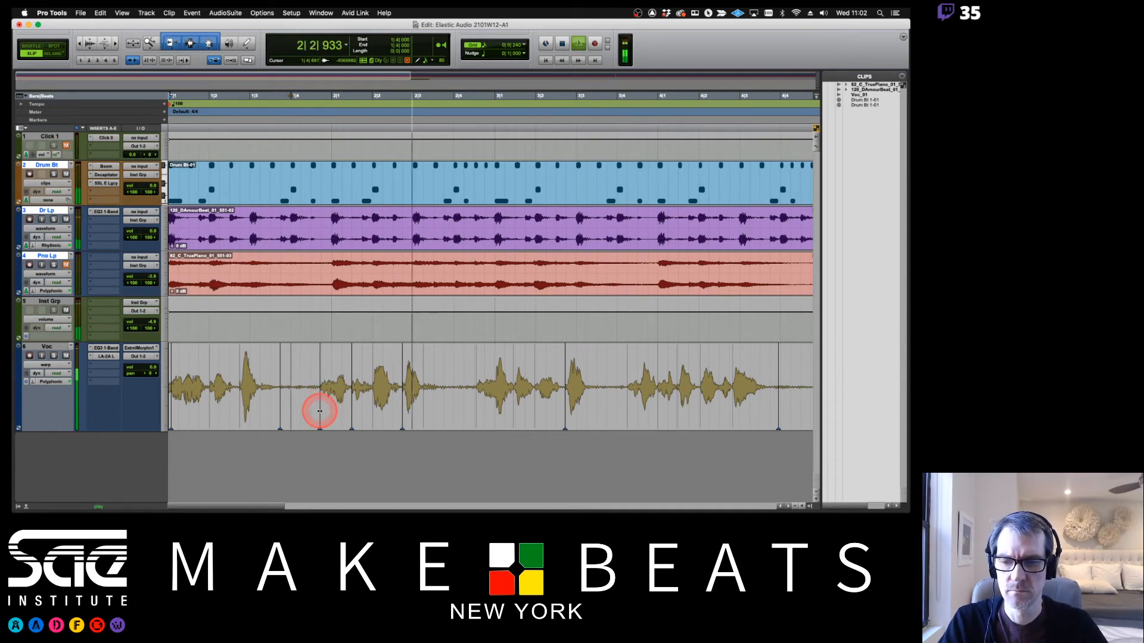
left_click_drag(320, 411, 313, 412)
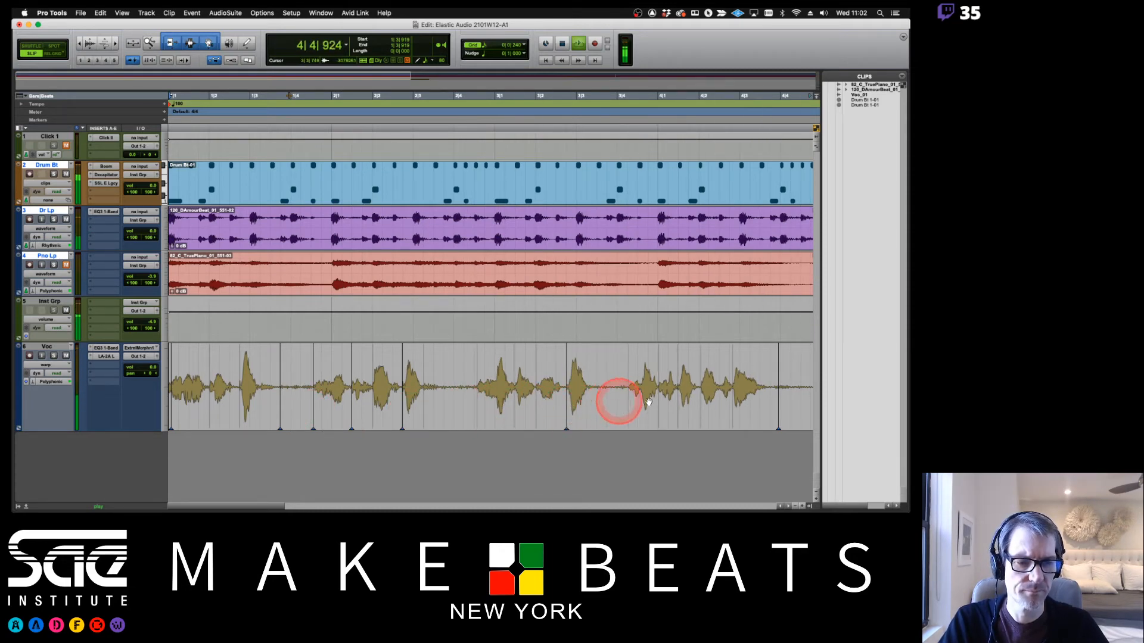
Pull the word just before beat 3 of bar 4 slightly earlier, add a warp marker just before beat 1 of bar 4, and play the section
double_click(733, 404)
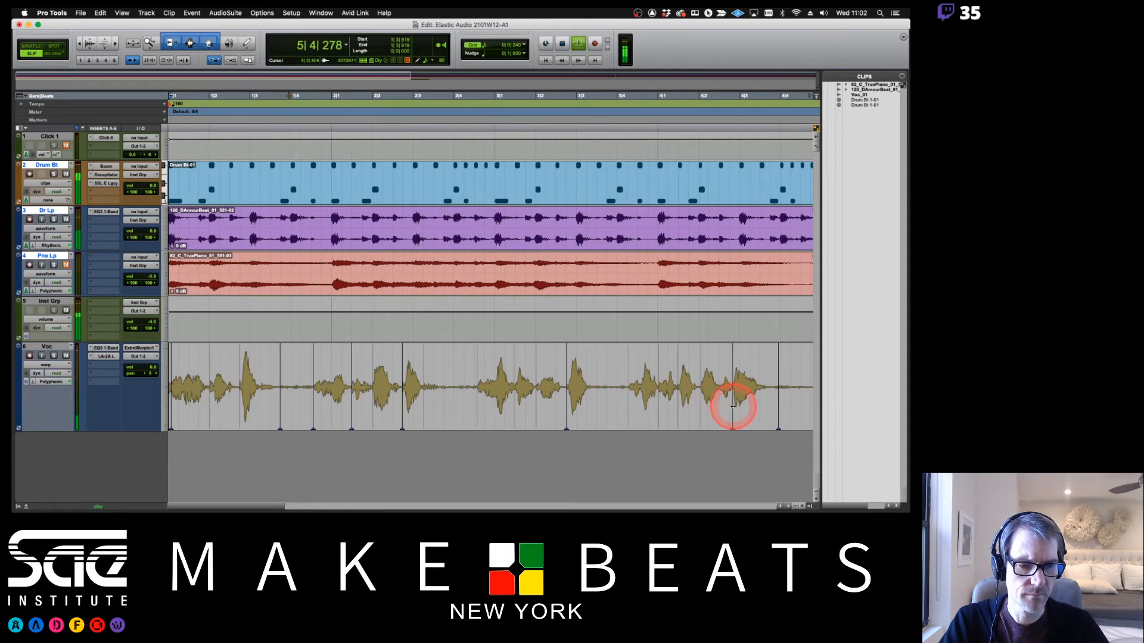
left_click_drag(733, 407, 729, 408)
key("space")
key("space")
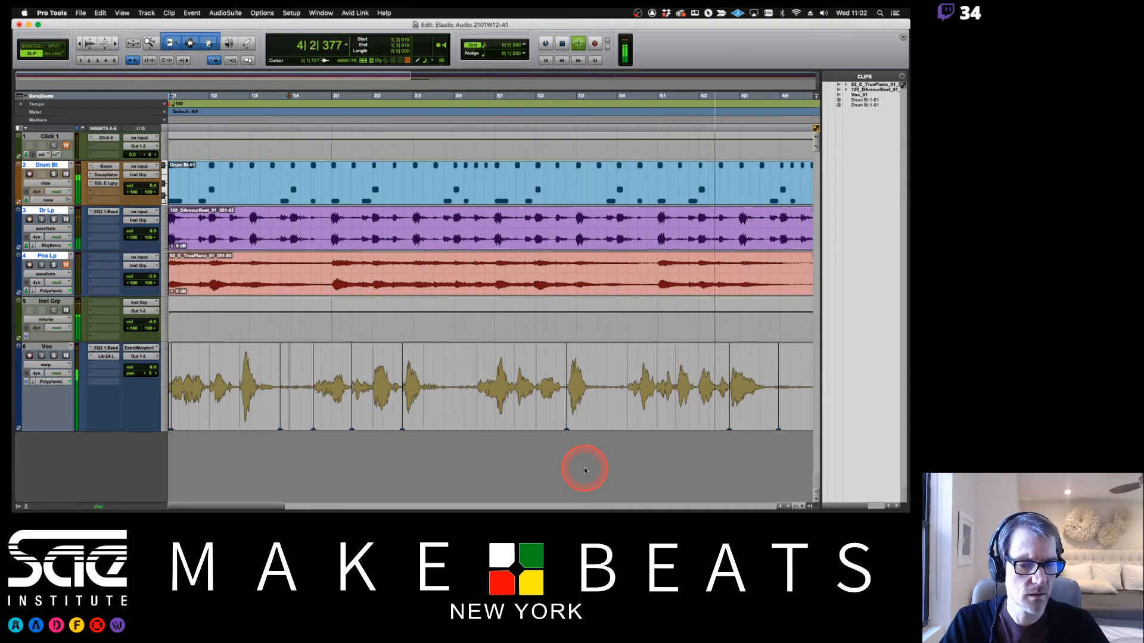
key("space")
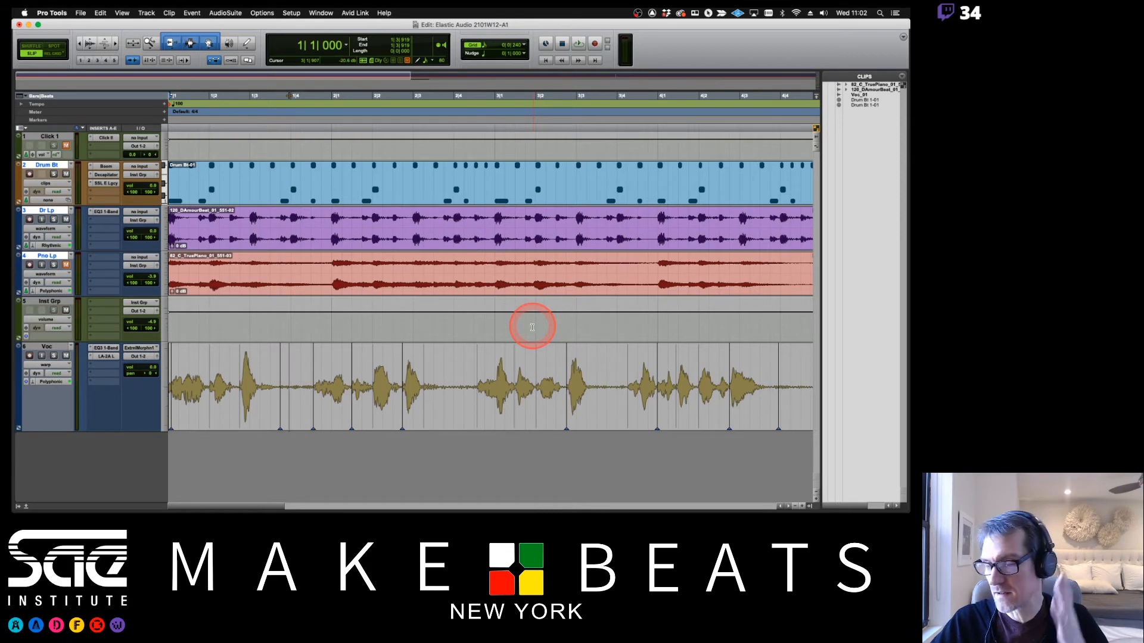
Play the corrected vocal against the beat from bar 1 into bar 8, with the arrangement shown across all 16 bars
key("super+[")
key("super+[")
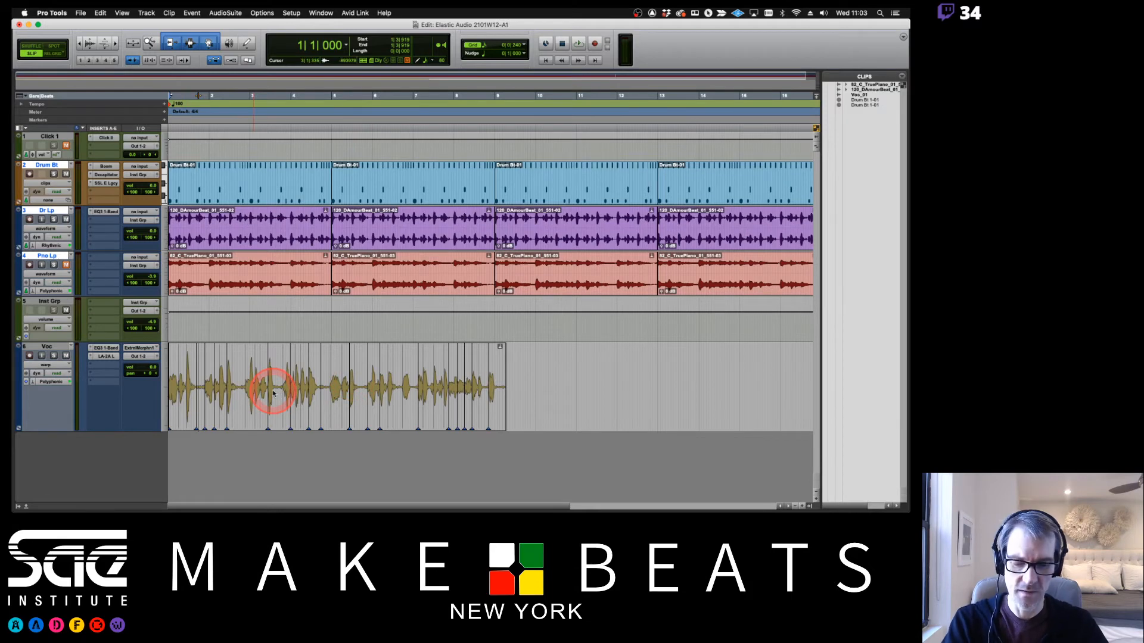
key("t")
key("t")
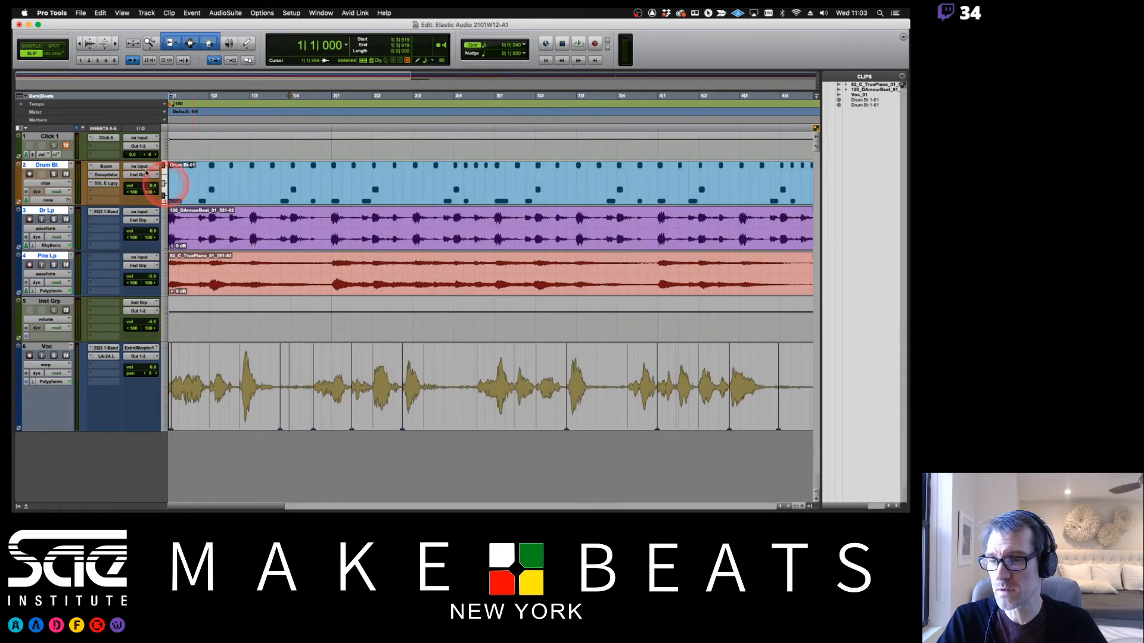
key("space")
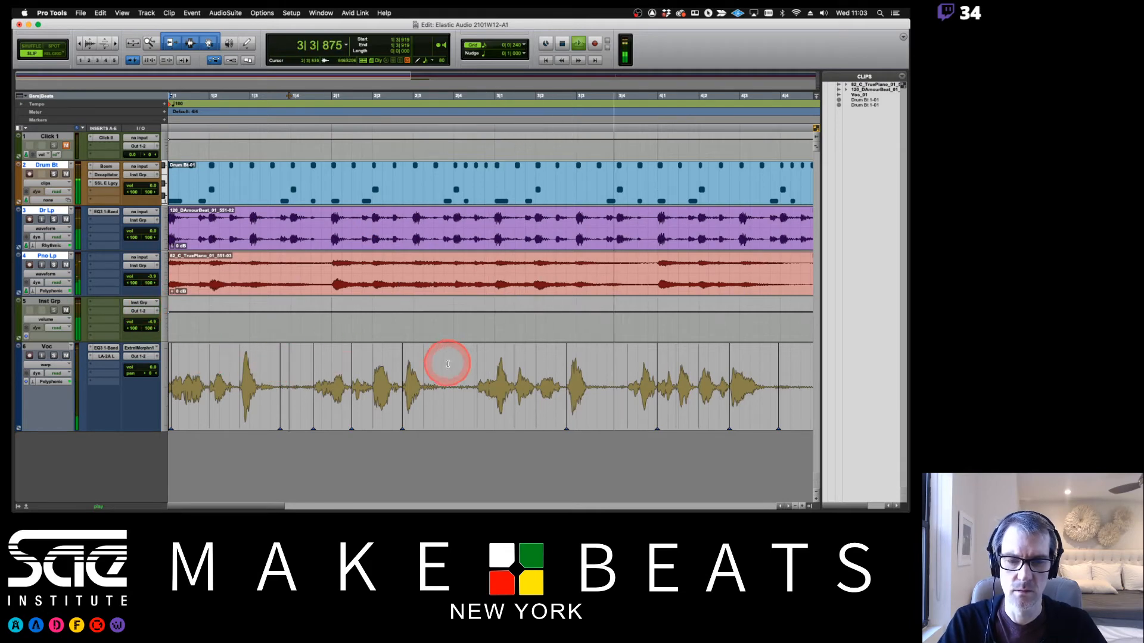
key("r")
key("r")
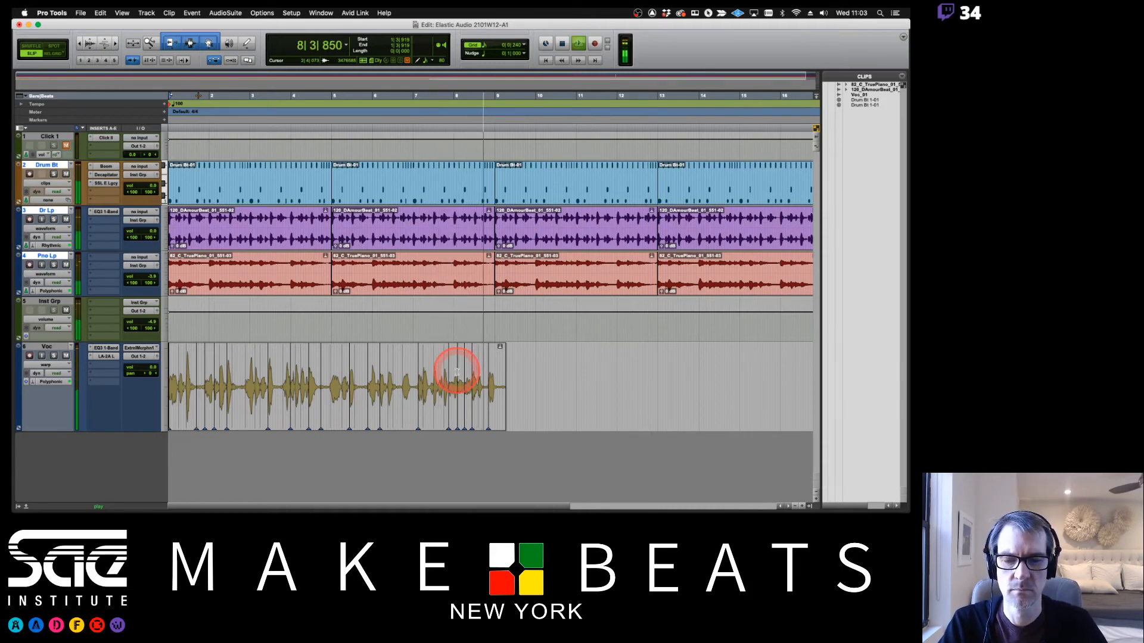
Stop playback, switch the Voc track to waveform view, and select its whole clip
key("space")
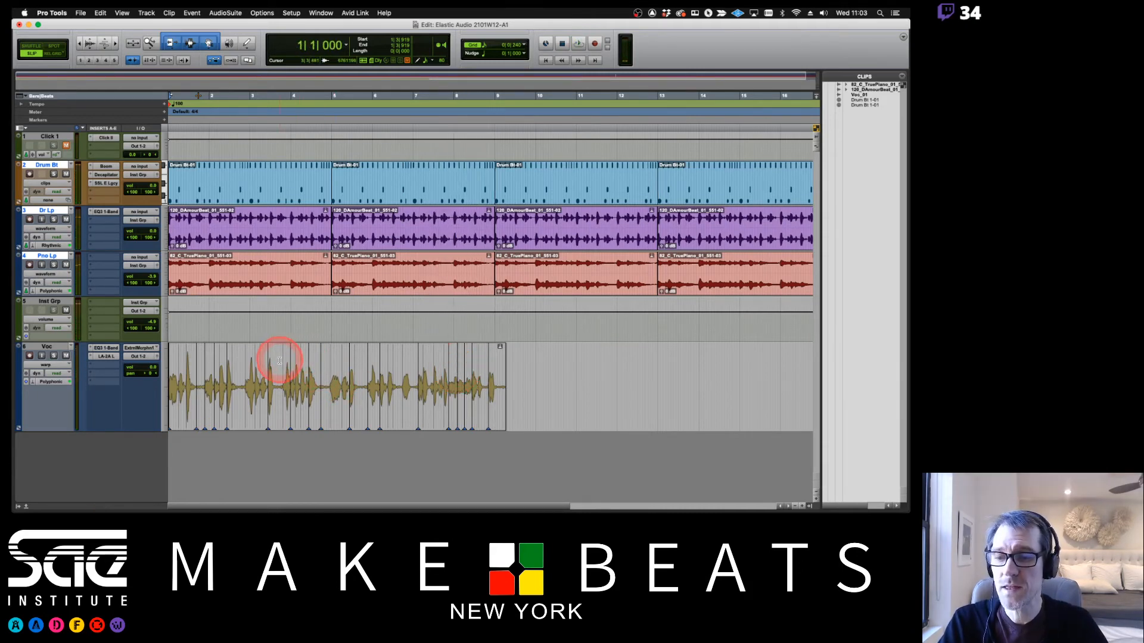
double_click(278, 360)
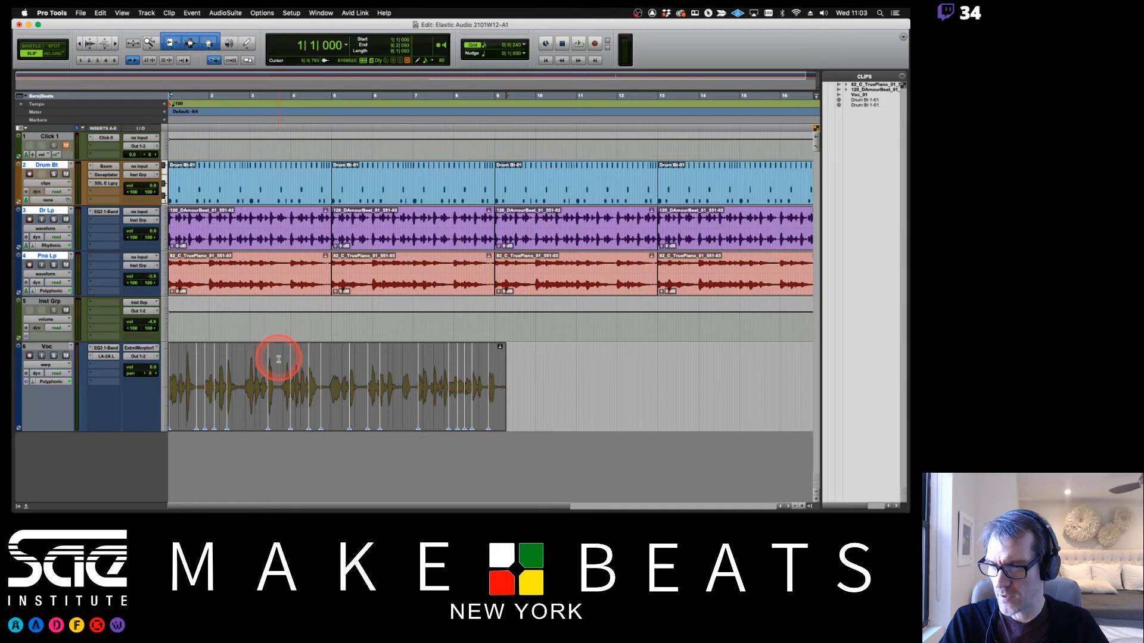
left_click(53, 364)
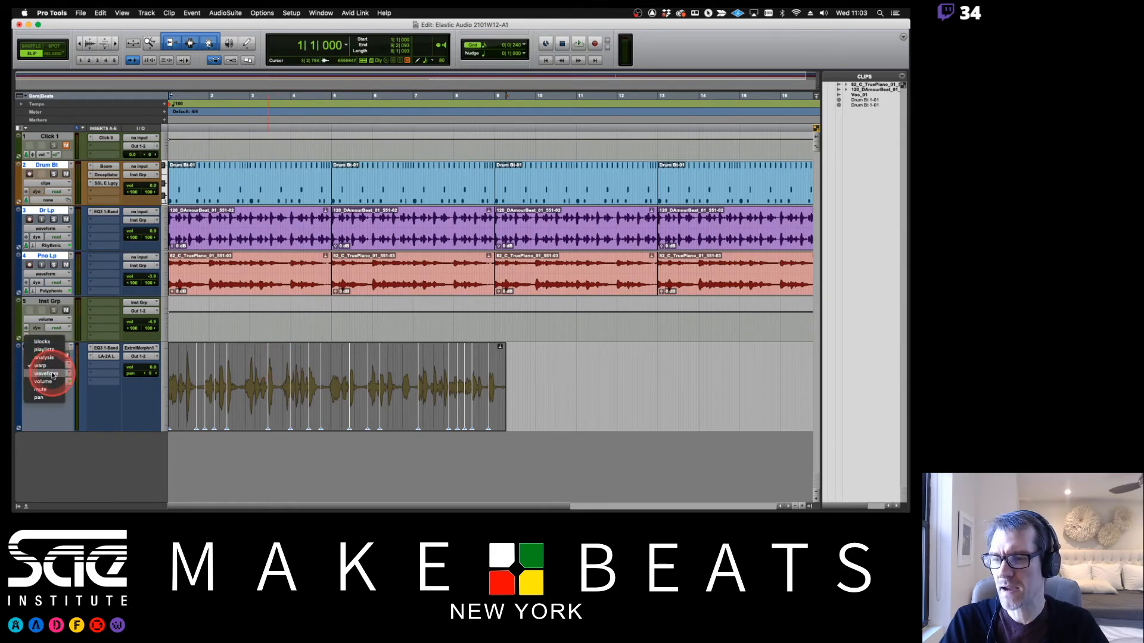
left_click(116, 371)
left_click(536, 358)
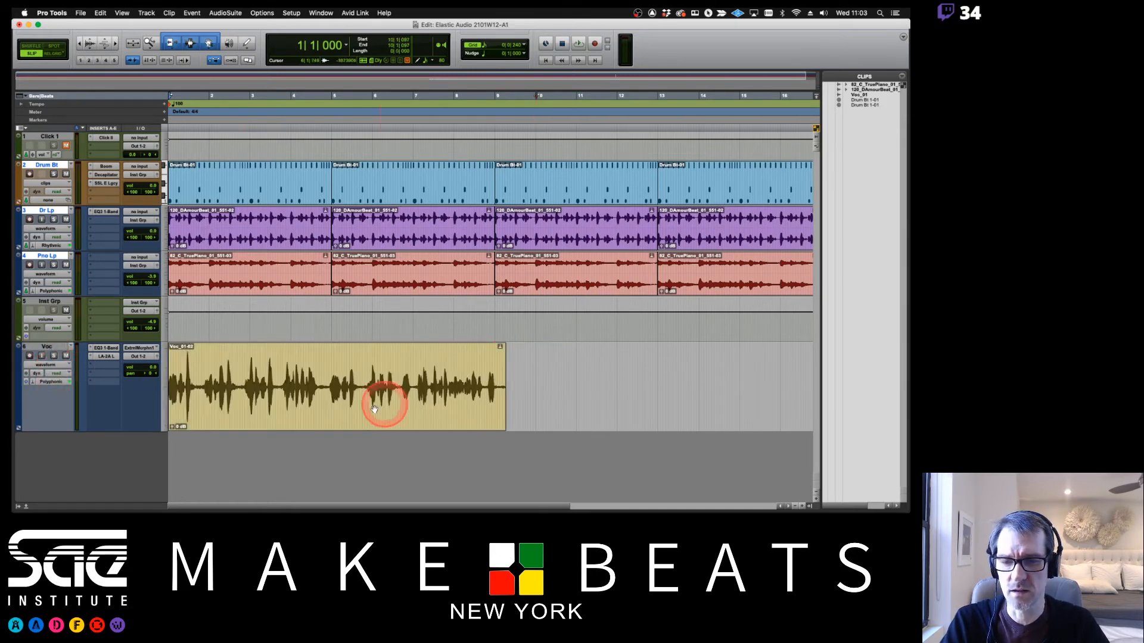
left_click(357, 401)
Return the Voc track to warp view, select short passages between transients in bars 3 and 4, and select the whole clip
left_click(53, 365)
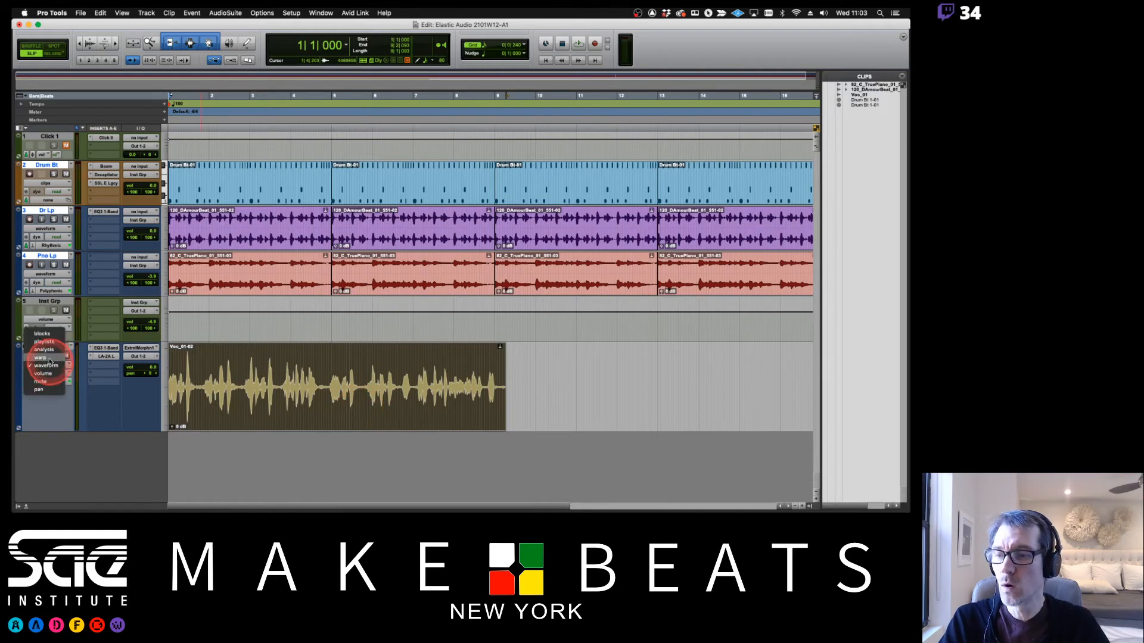
left_click(41, 372)
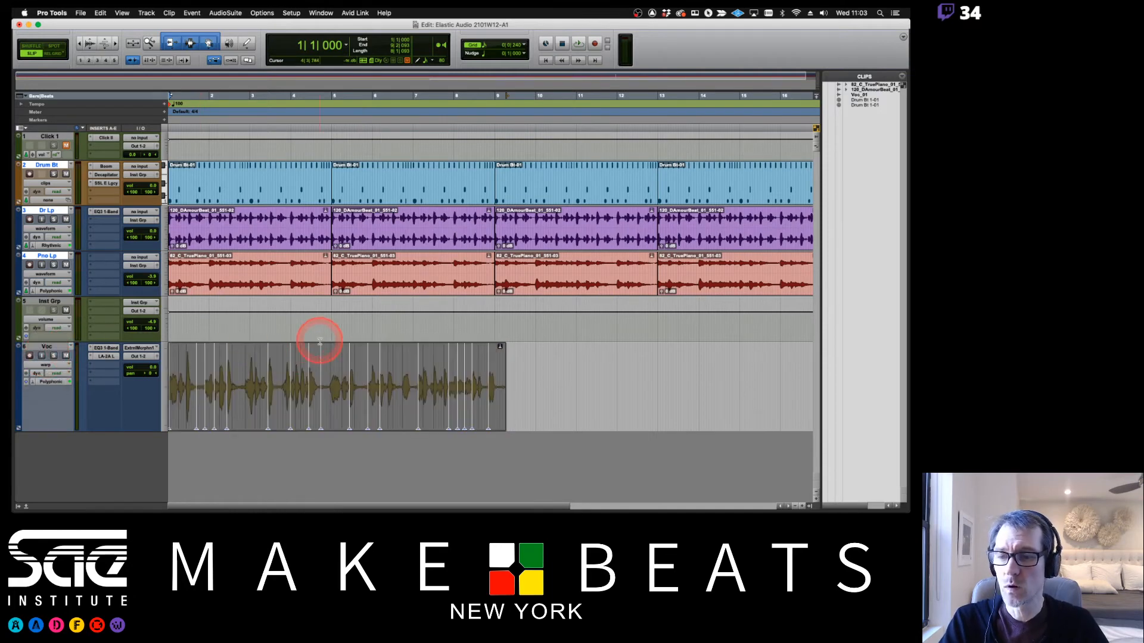
triple_click(278, 354)
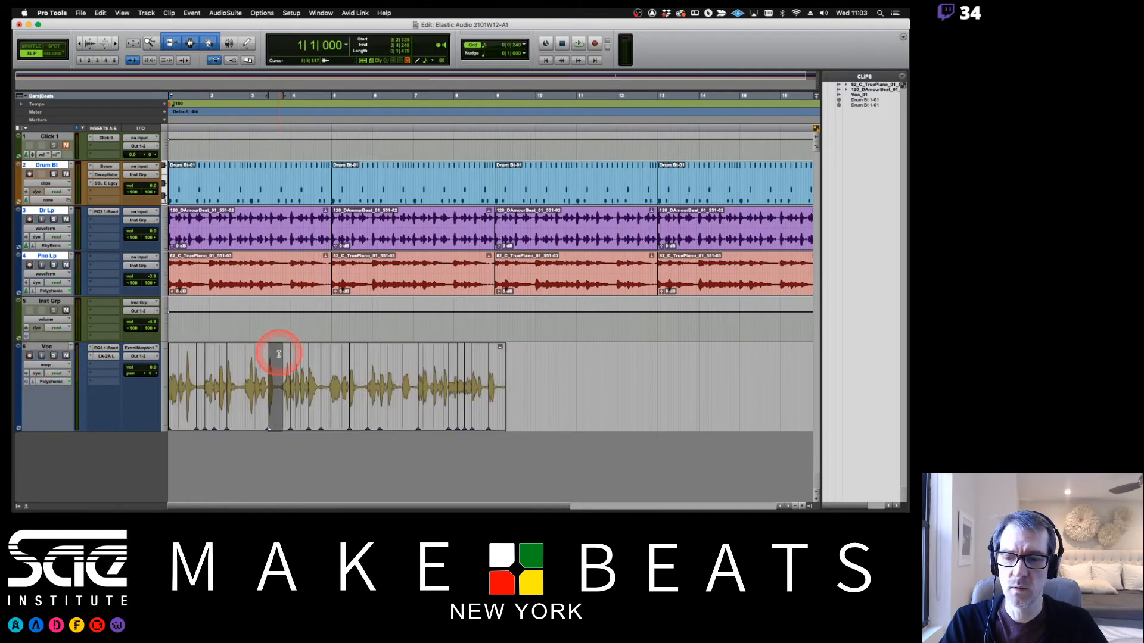
left_click(323, 356)
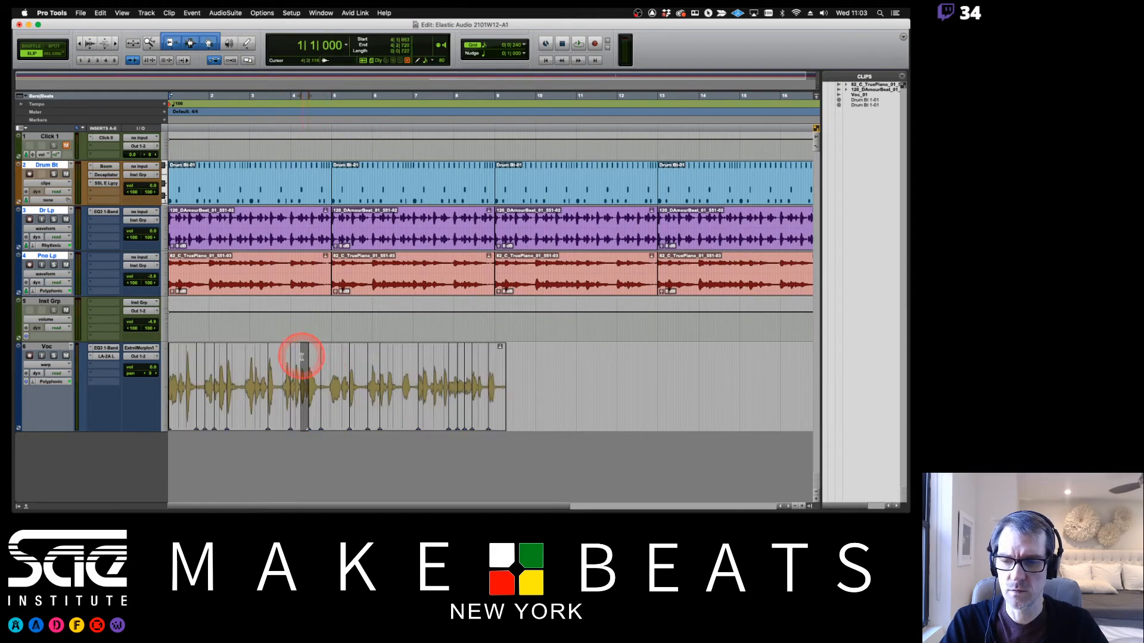
triple_click(299, 356)
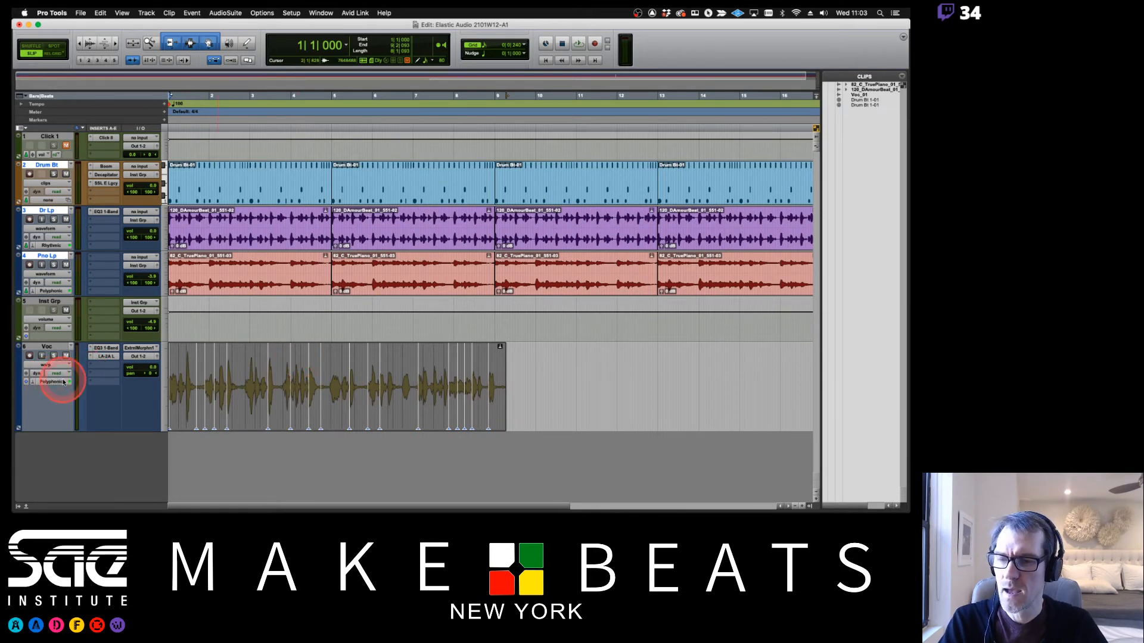
Open the Elastic Properties of the vocal clip, try a pitch shift of -4 semitones, and play it from bar 1
right_click(253, 359)
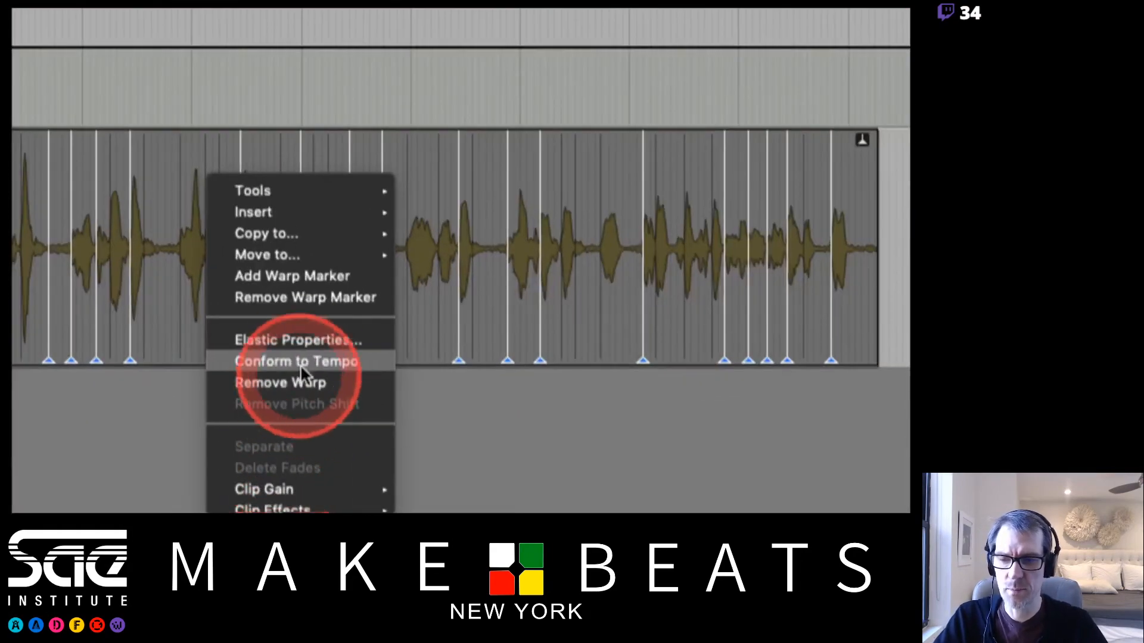
left_click(285, 421)
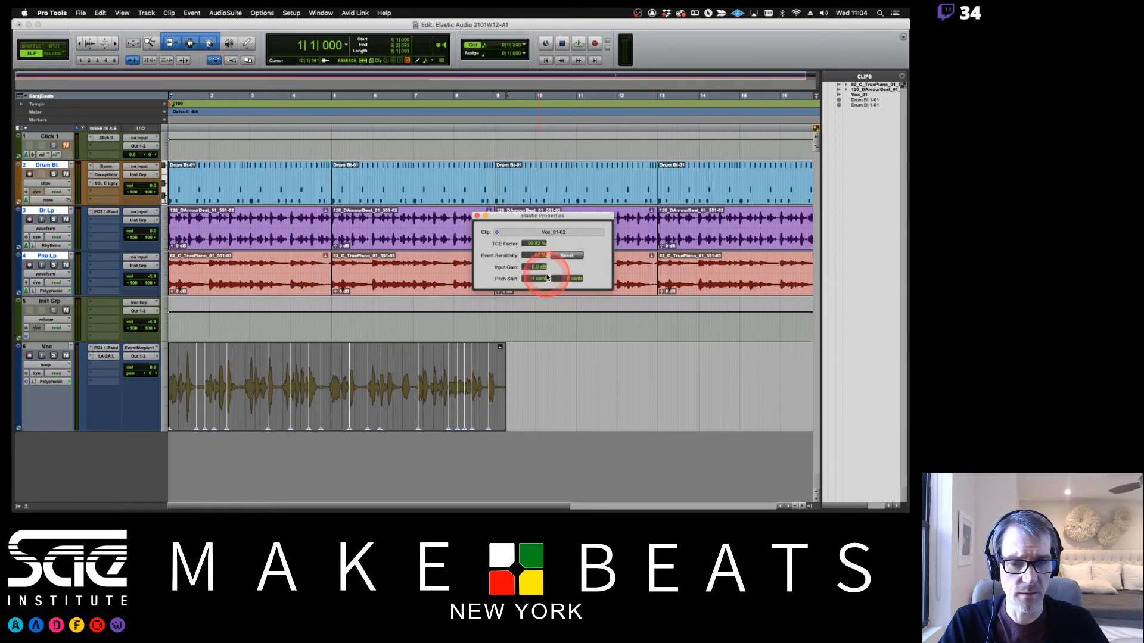
key("space")
left_click(498, 233)
left_click(503, 216)
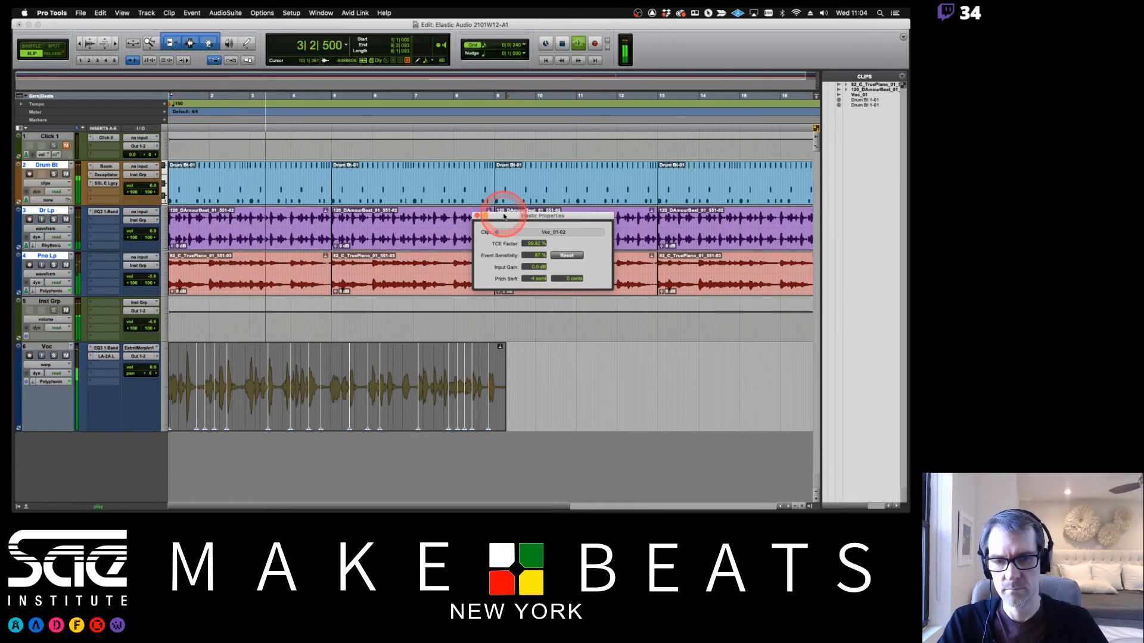
Try a pitch shift of -5 semitones on the vocal clip during playback, and stop playback
left_click(533, 279)
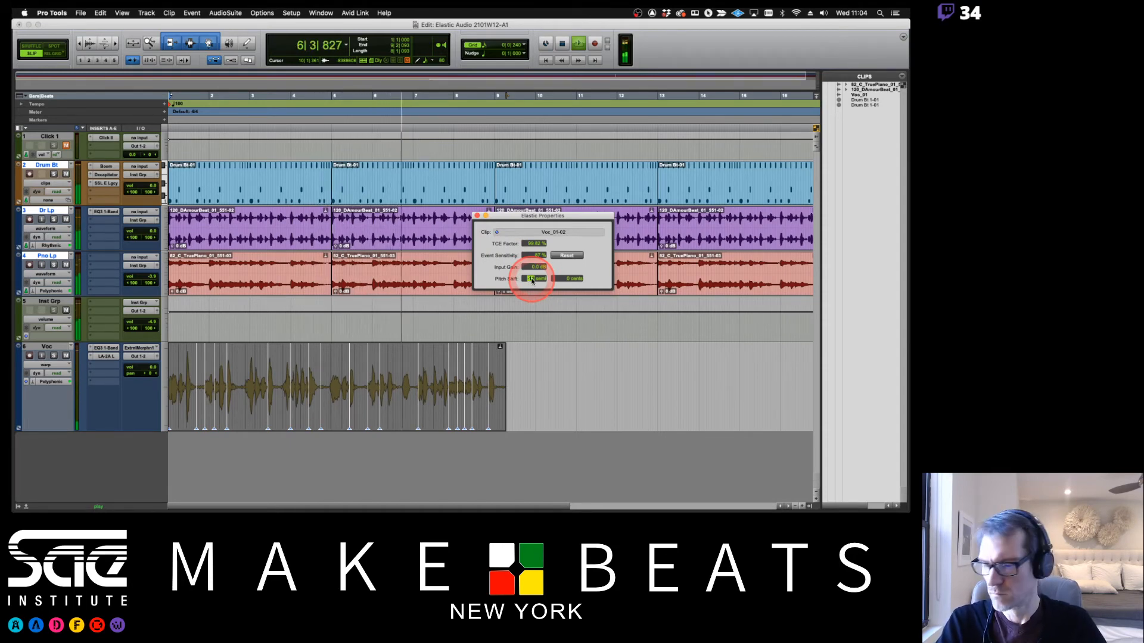
type("-5")
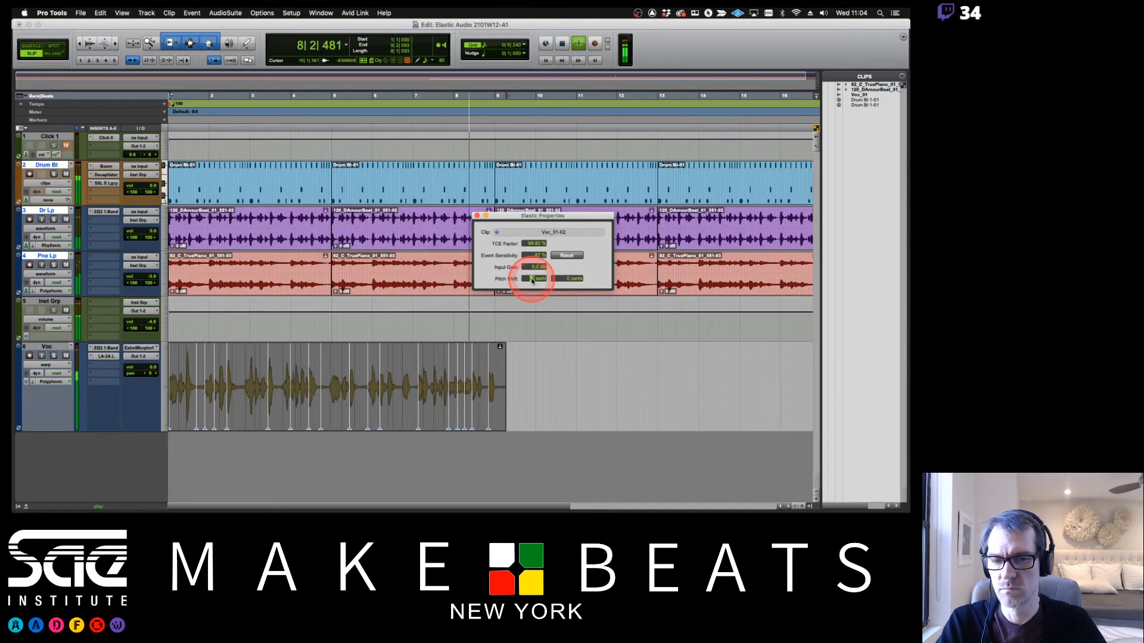
key("space")
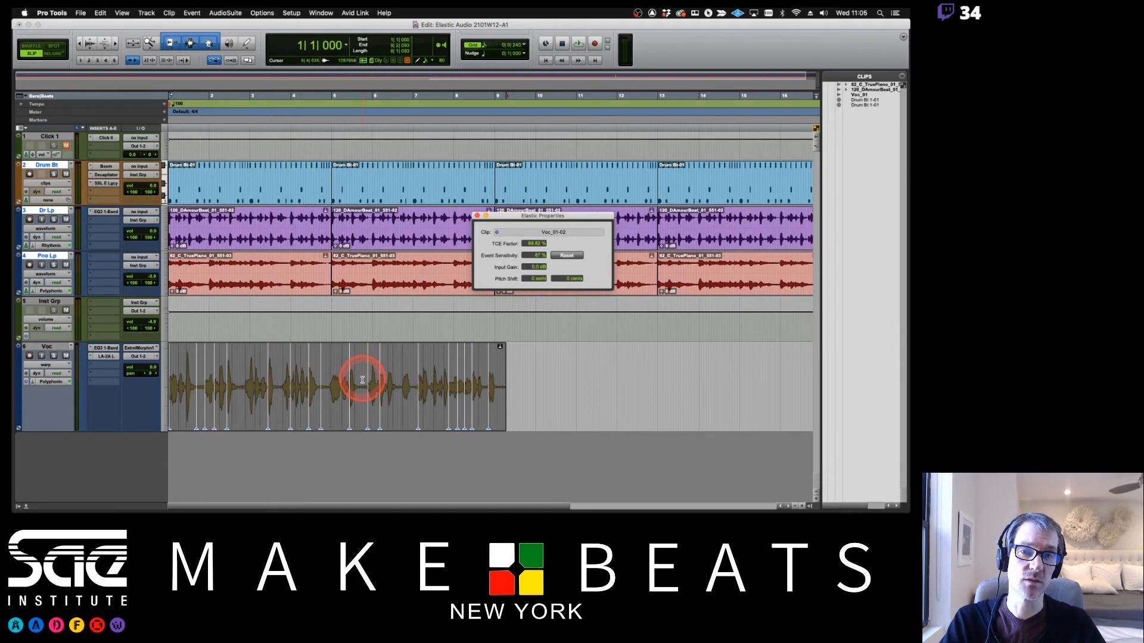
Switch to Preview and examine the timing correction notes on Elastic Audio modes, algorithms, track views and warp markers
key("super+Tab")
key("super+Tab")
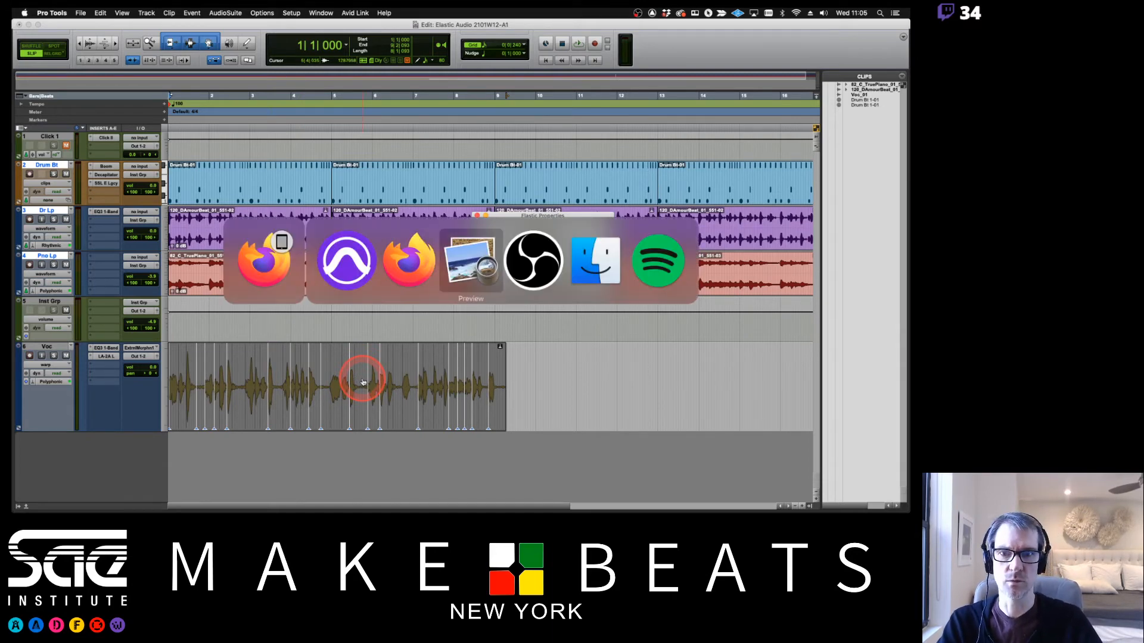
key("Left")
key("Left")
key("Left")
key("Left")
key("Left")
key("Left")
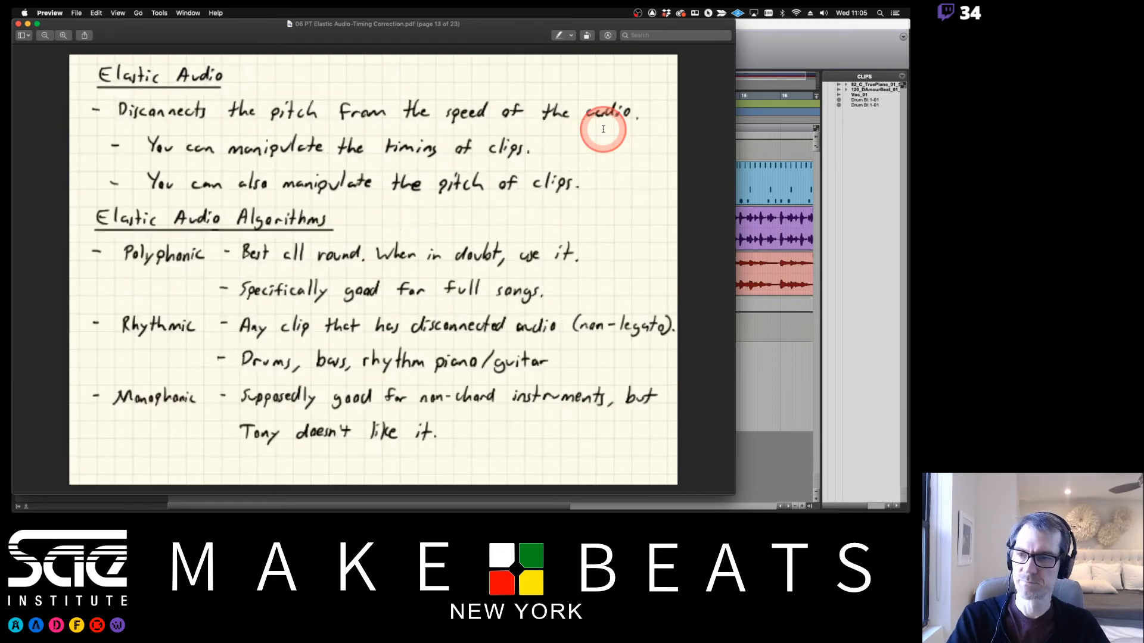
key("Right")
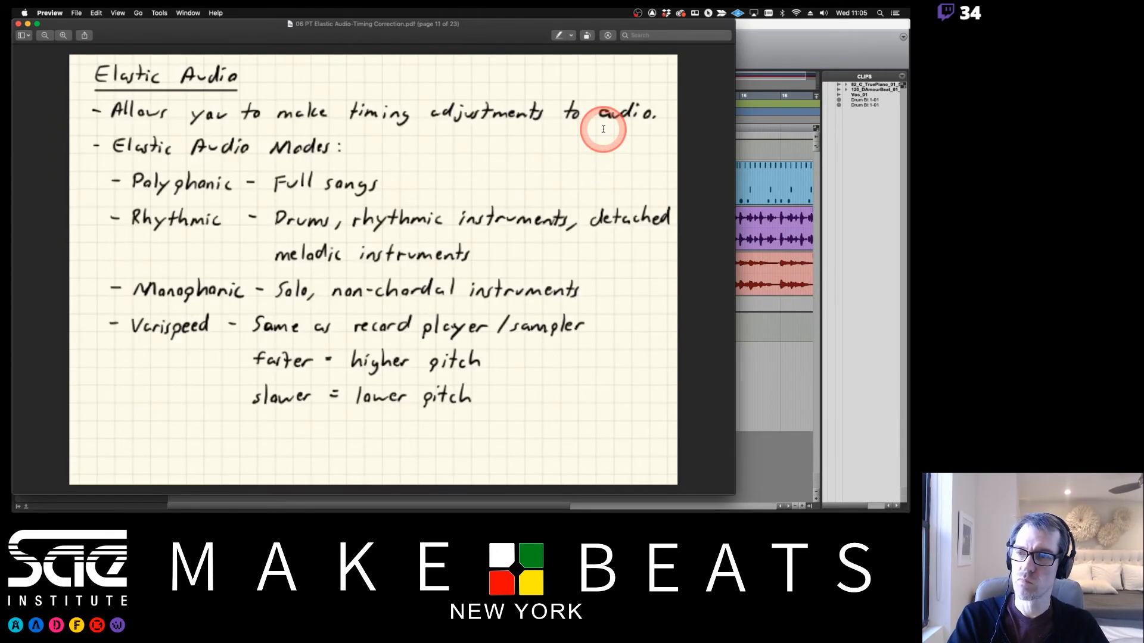
key("Right")
key("Right")
key("Right")
key("Left")
key("Left")
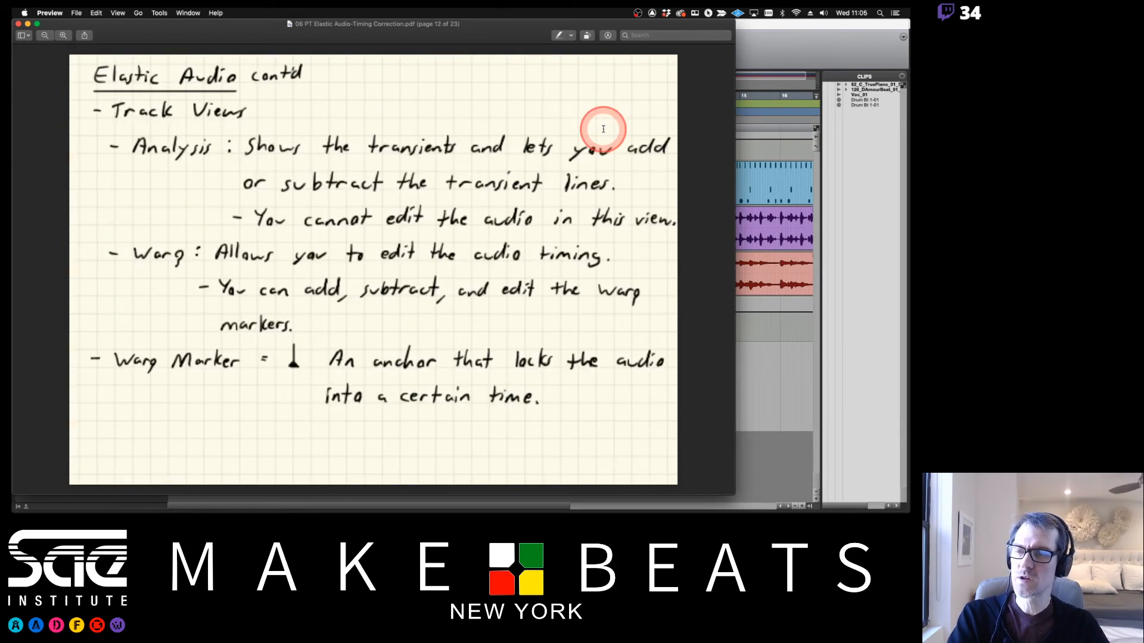
key("Left")
key("Left")
key("Right")
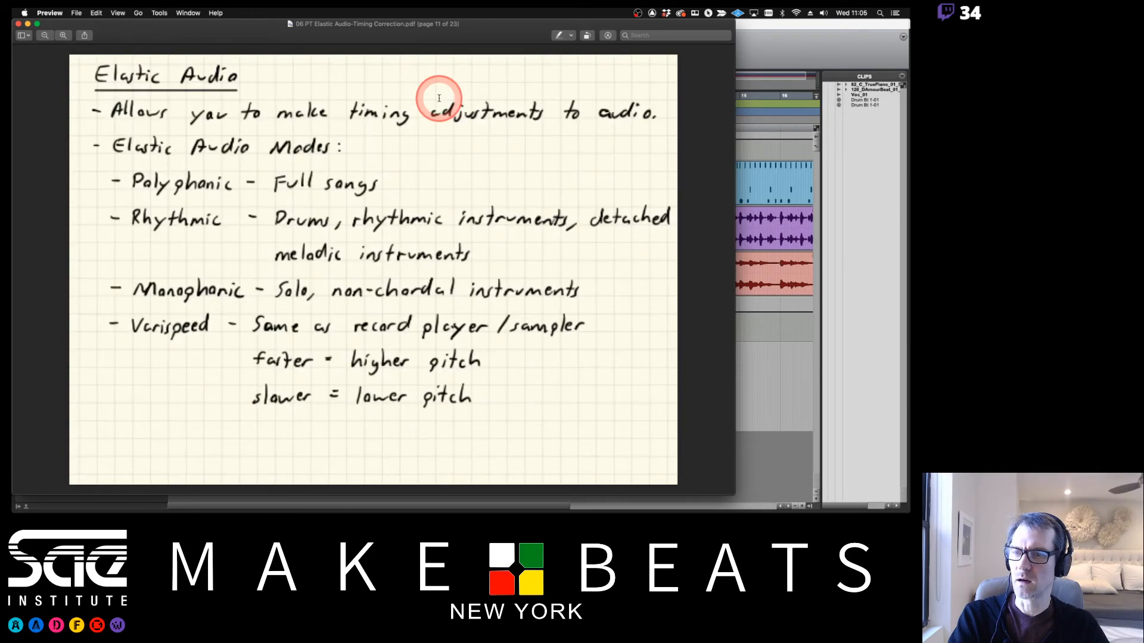
key("Left")
key("Right")
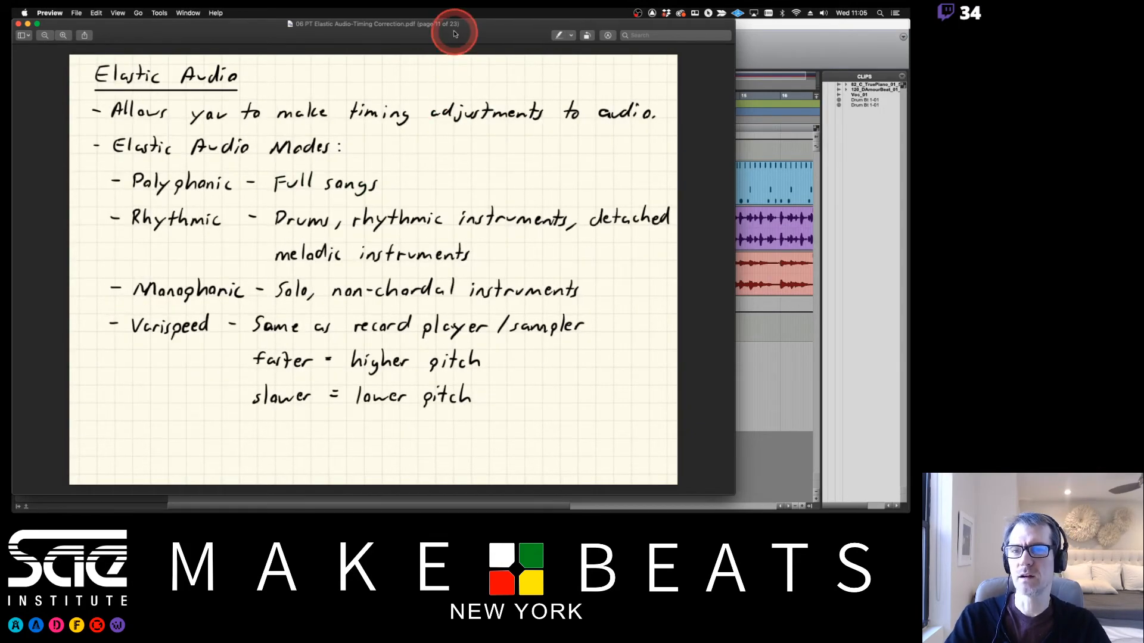
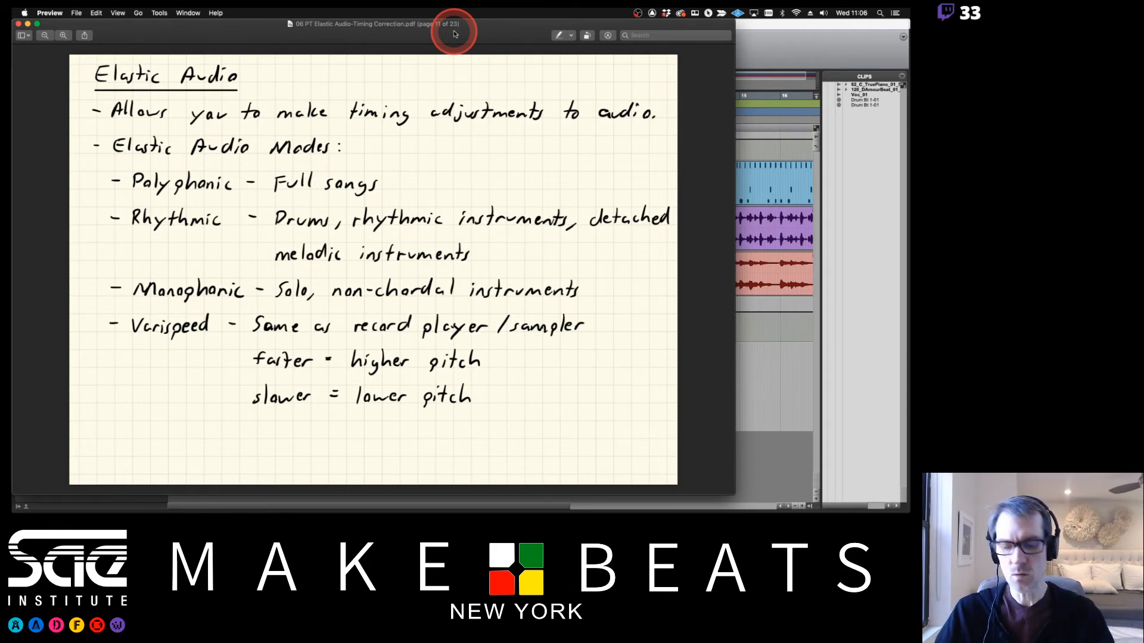
key("Down")
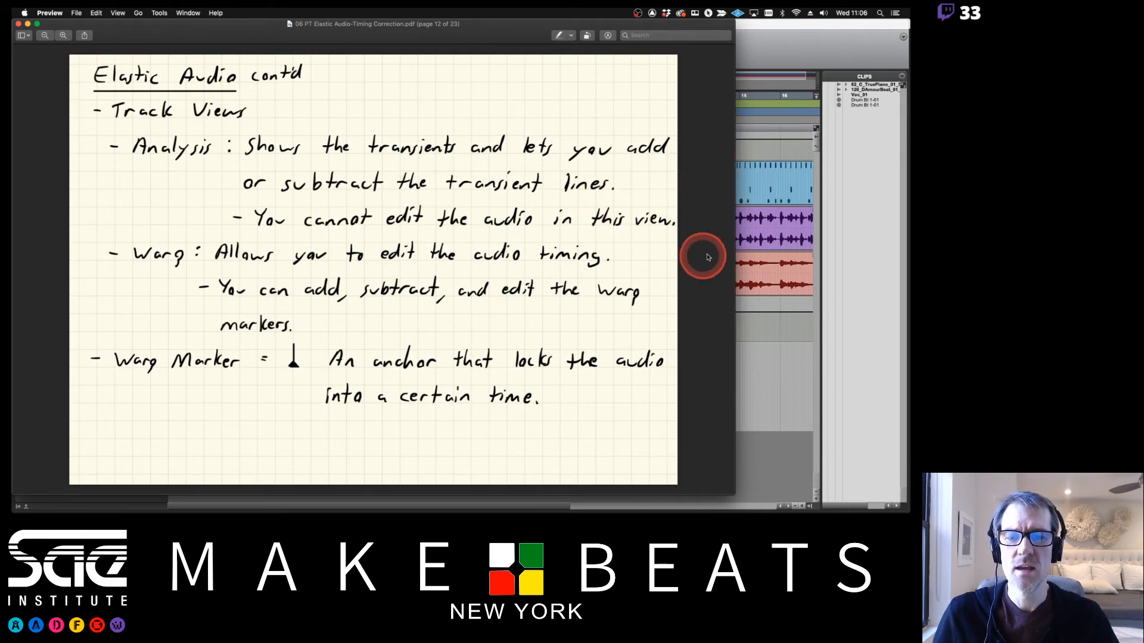
Return to Pro Tools, close the Elastic Properties window, and show the Dr Lp track's transients in a taller analysis view
left_click(773, 36)
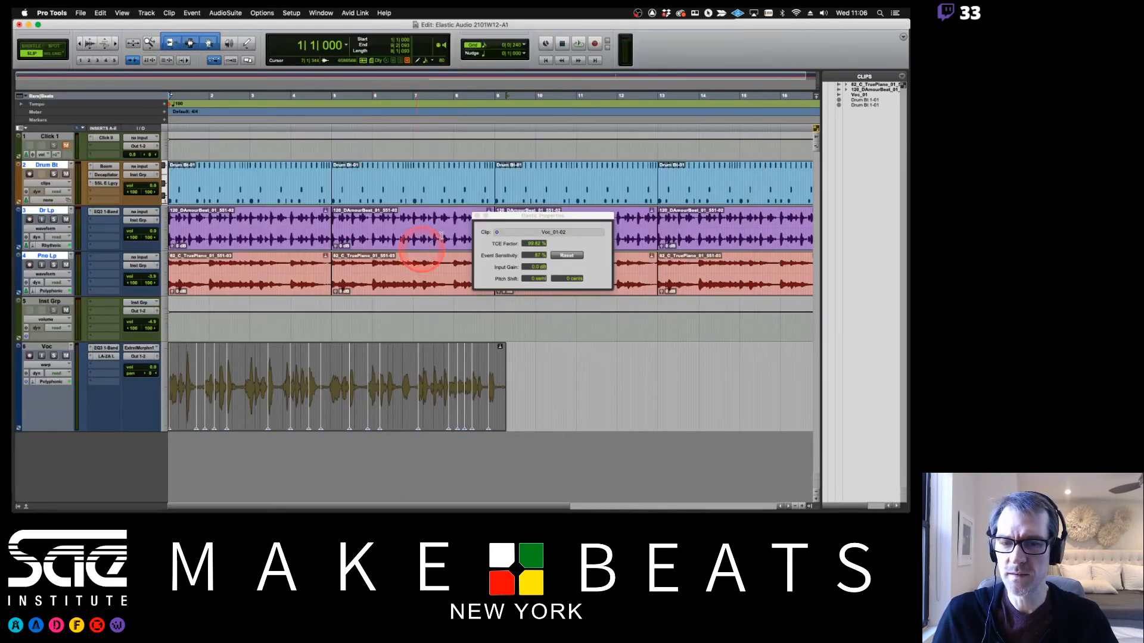
left_click(476, 216)
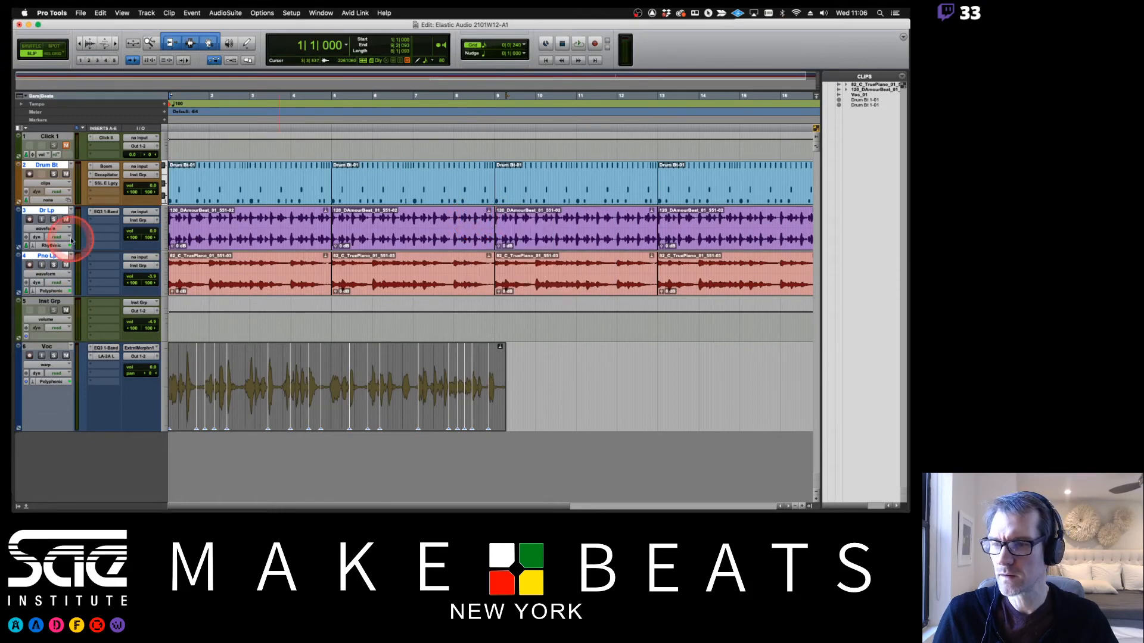
left_click(46, 229)
left_click(44, 212)
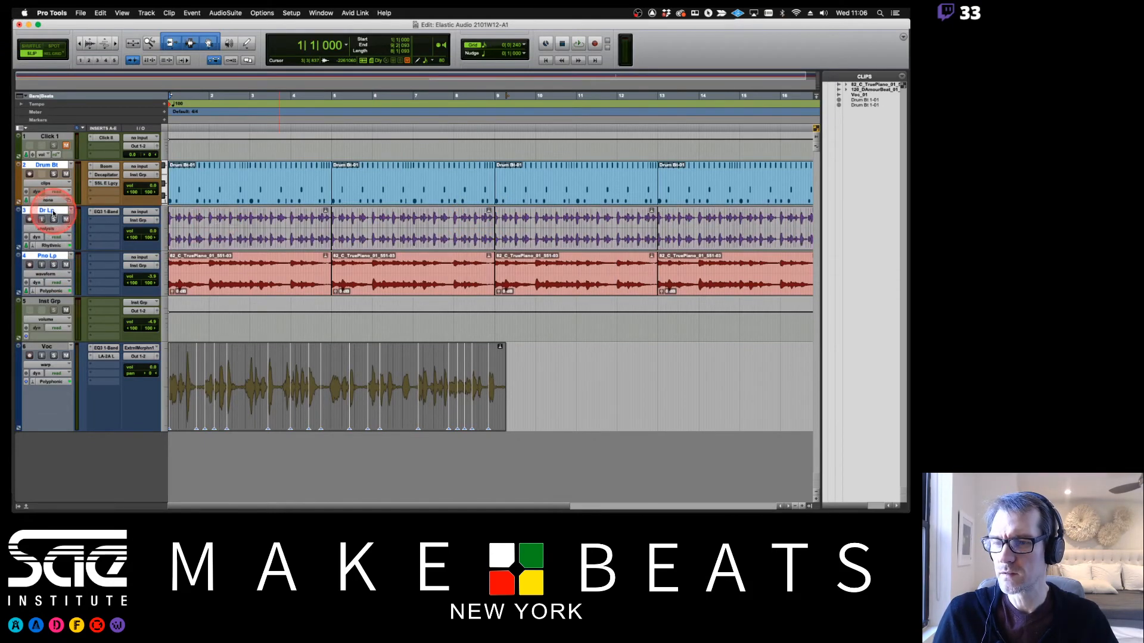
left_click(167, 233)
left_click(172, 242)
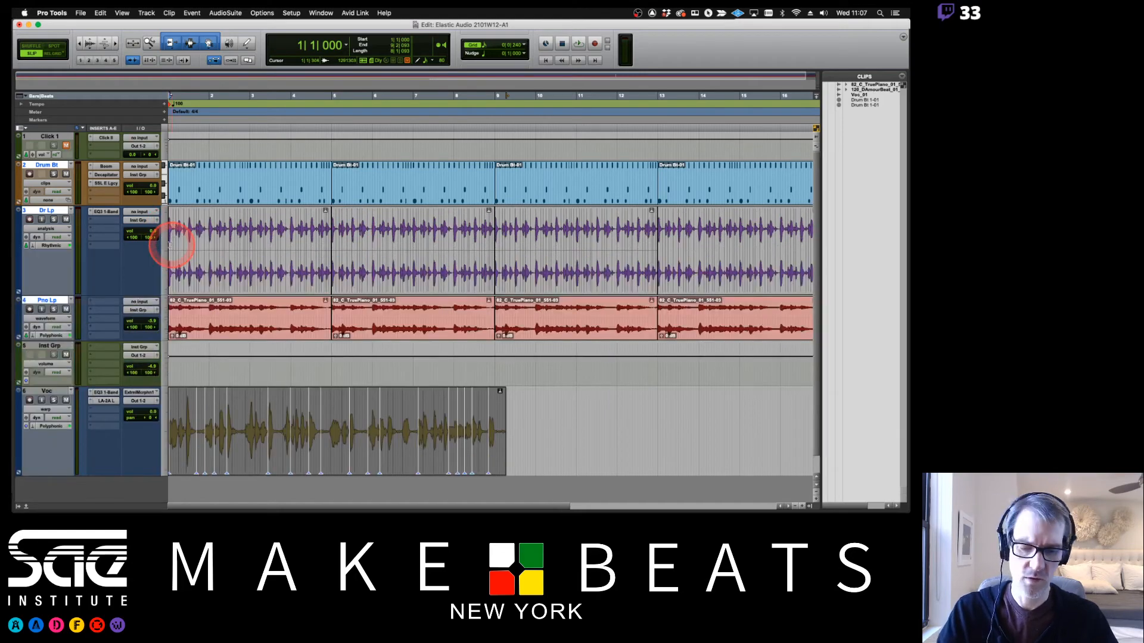
key("t")
key("t")
key("t")
key("t")
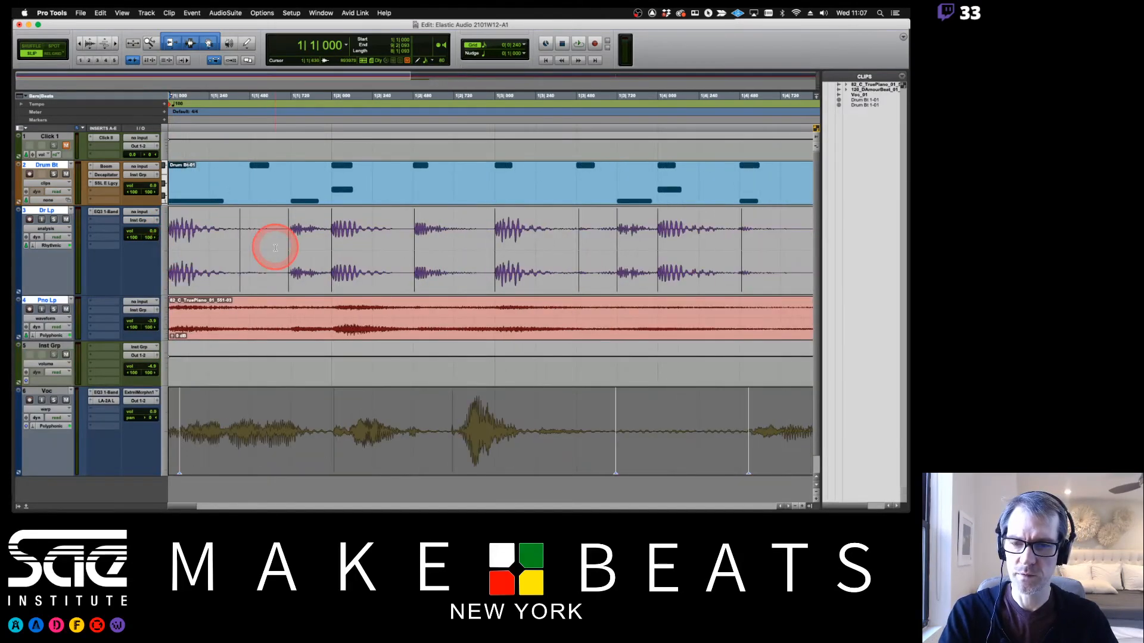
key("r")
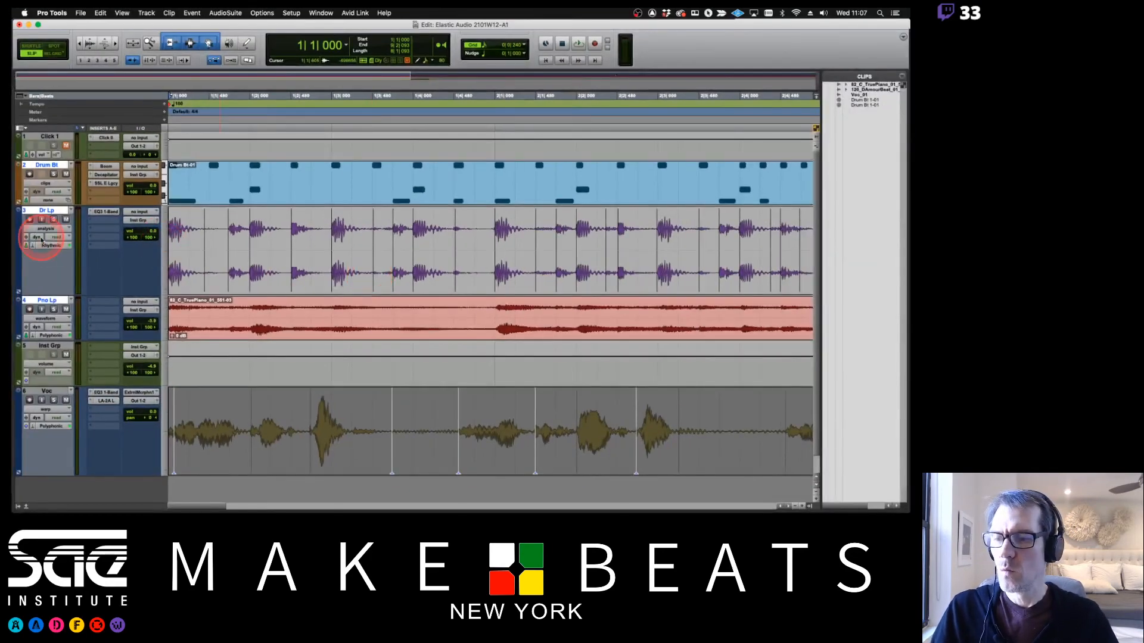
Check the warp view notes in Preview, return to Pro Tools, and switch the Dr Lp track to warp view
key("super+Tab")
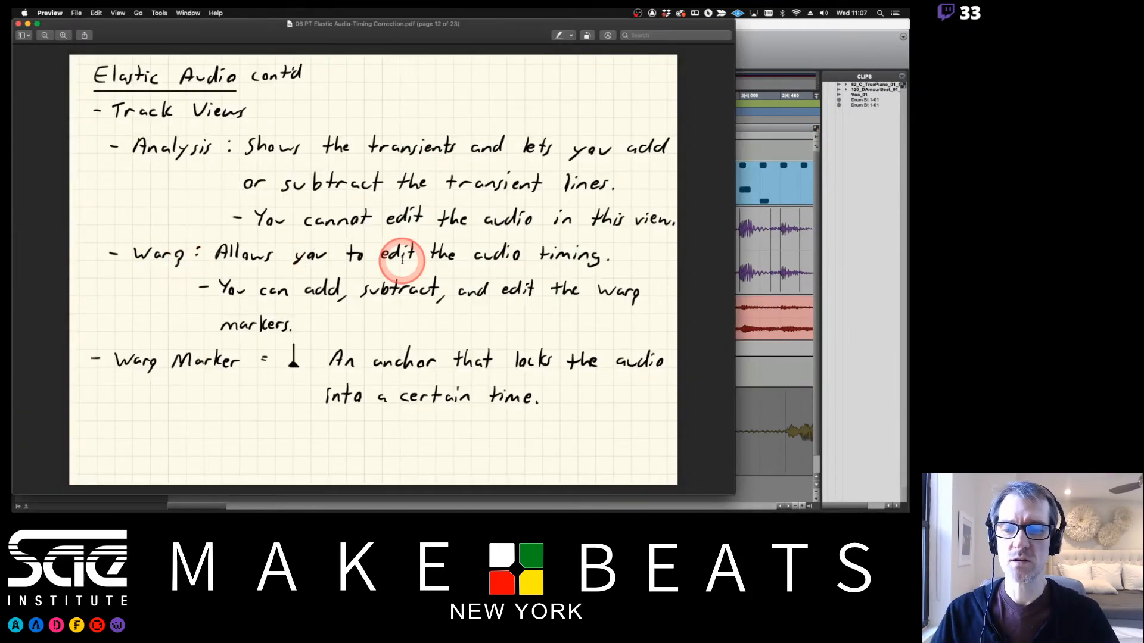
key("super+Tab")
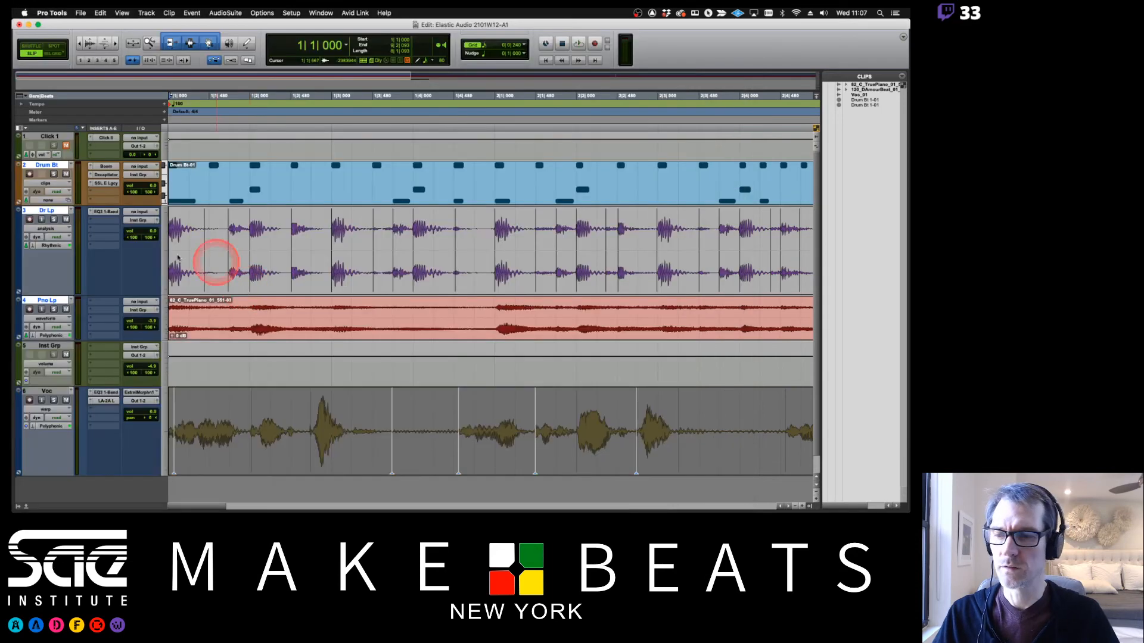
left_click(45, 229)
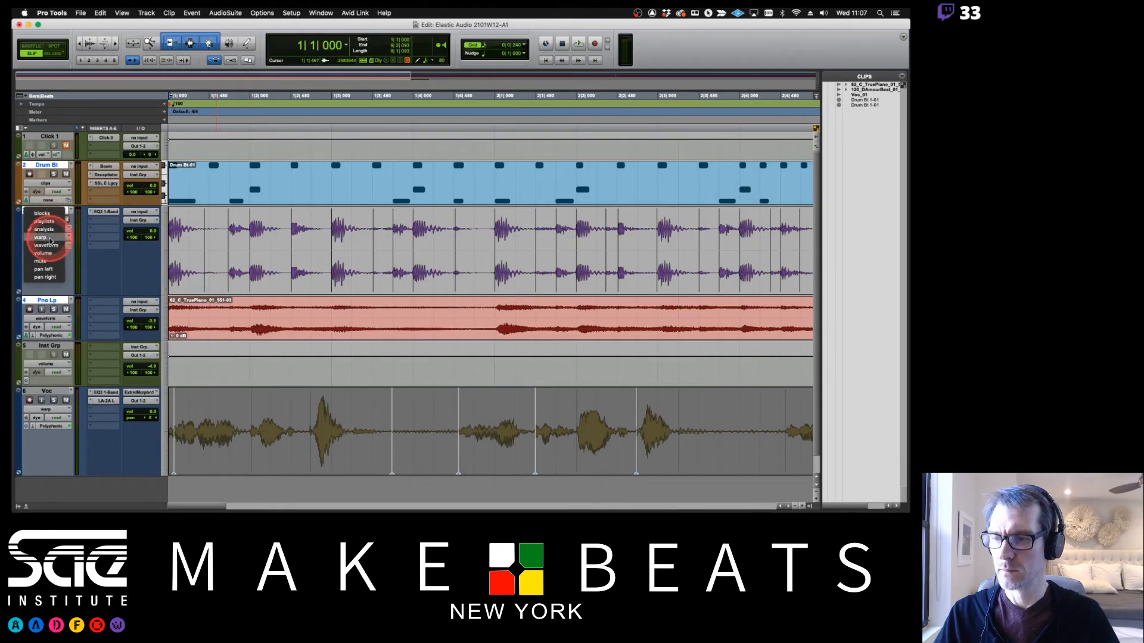
left_click(51, 239)
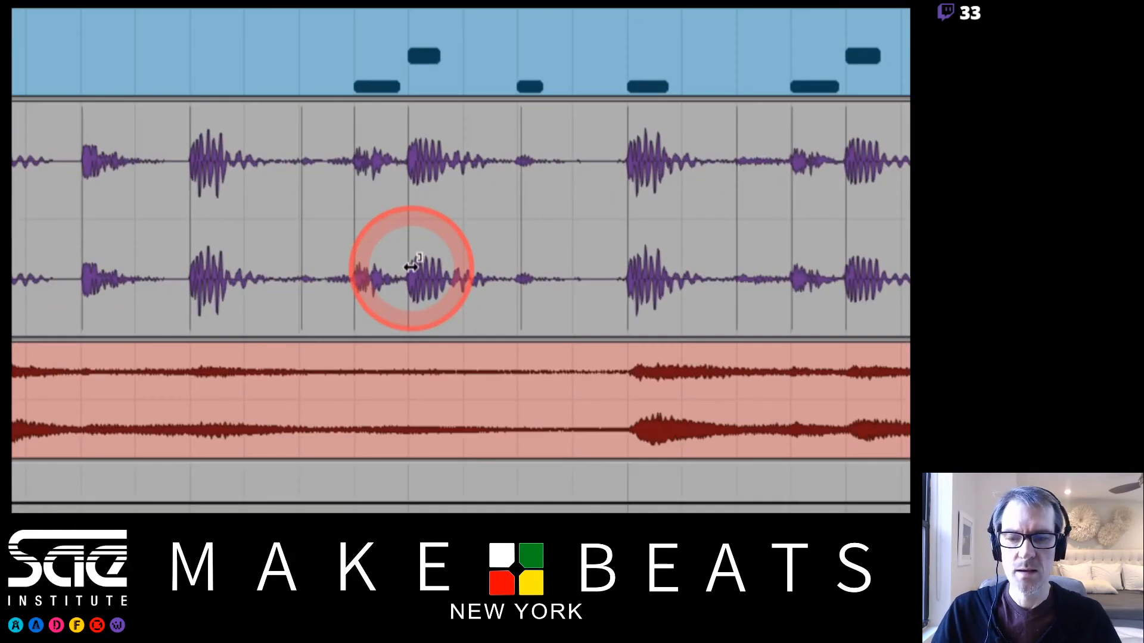
Add warp markers to the Dr Lp transients on either side of beat 4 of bar 1, and pull the beat 4 hit slightly earlier
left_click(521, 279)
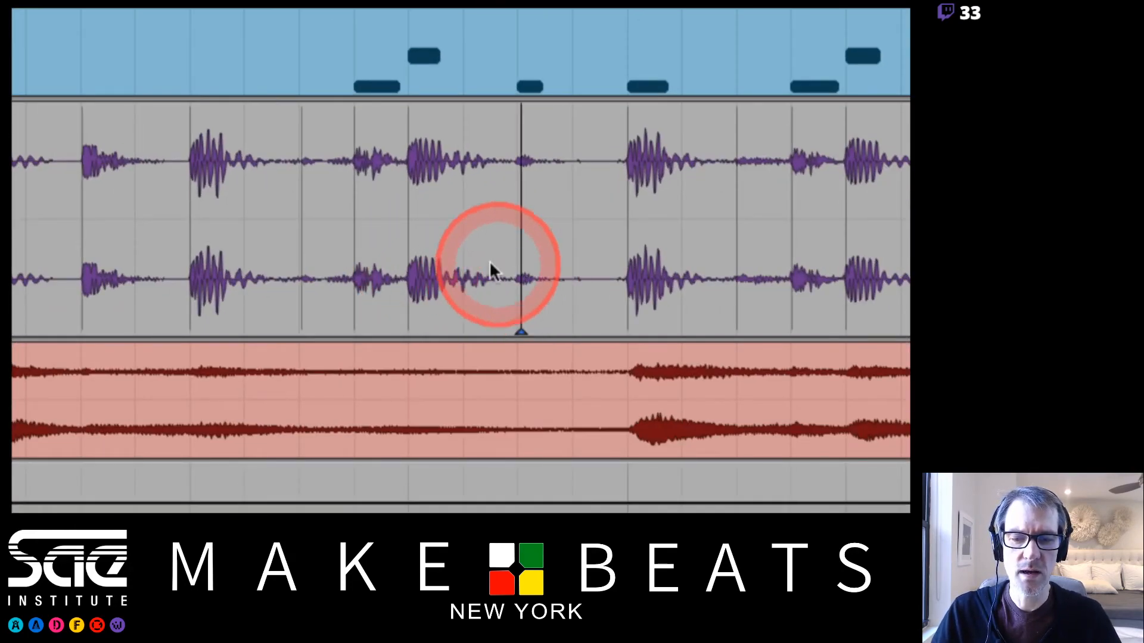
double_click(303, 305)
mouse_move(406, 295)
left_mouse_down()
mouse_move(434, 298)
mouse_move(358, 290)
mouse_move(424, 287)
mouse_move(408, 290)
left_mouse_up()
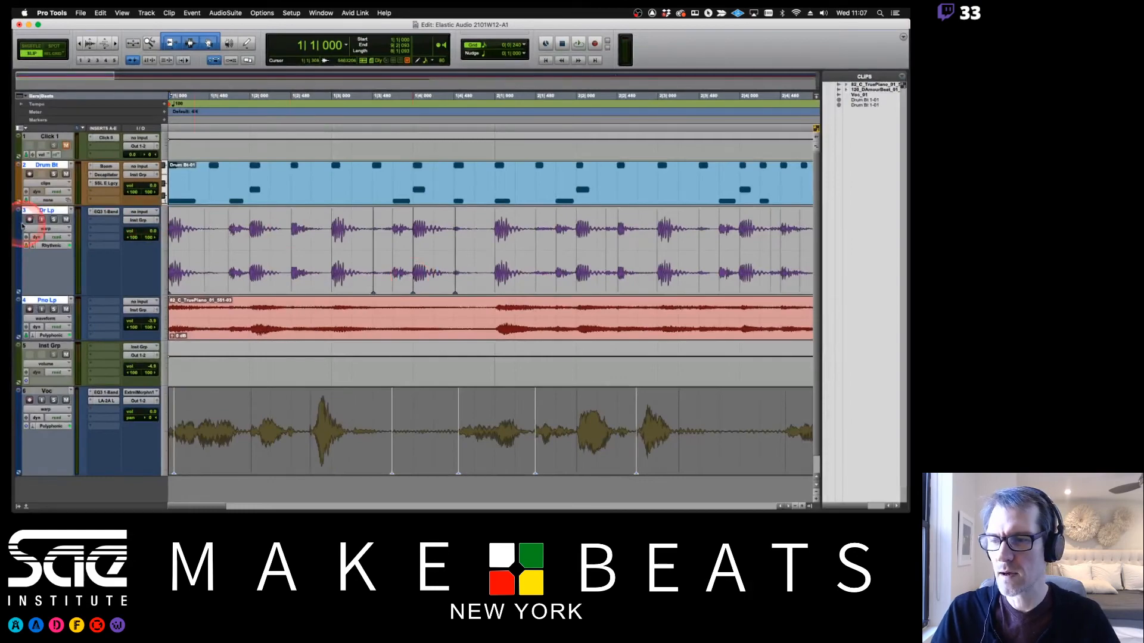
Switch the Dr Lp track to analysis view to compare its transient lines, and return it to warp view
left_click(42, 229)
left_click(42, 222)
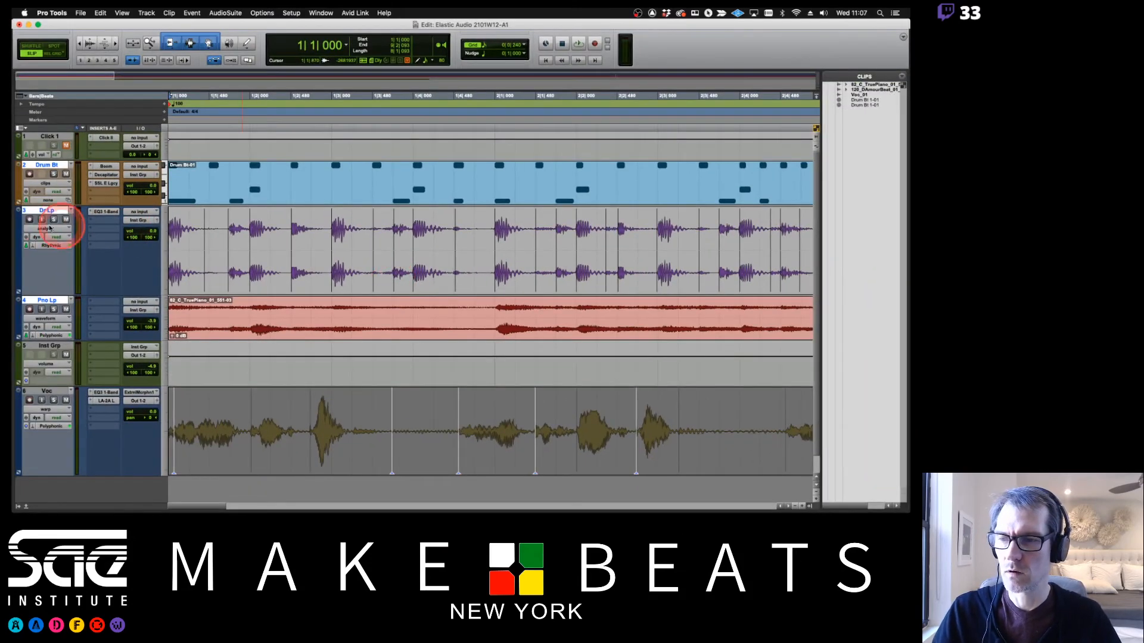
left_click(44, 229)
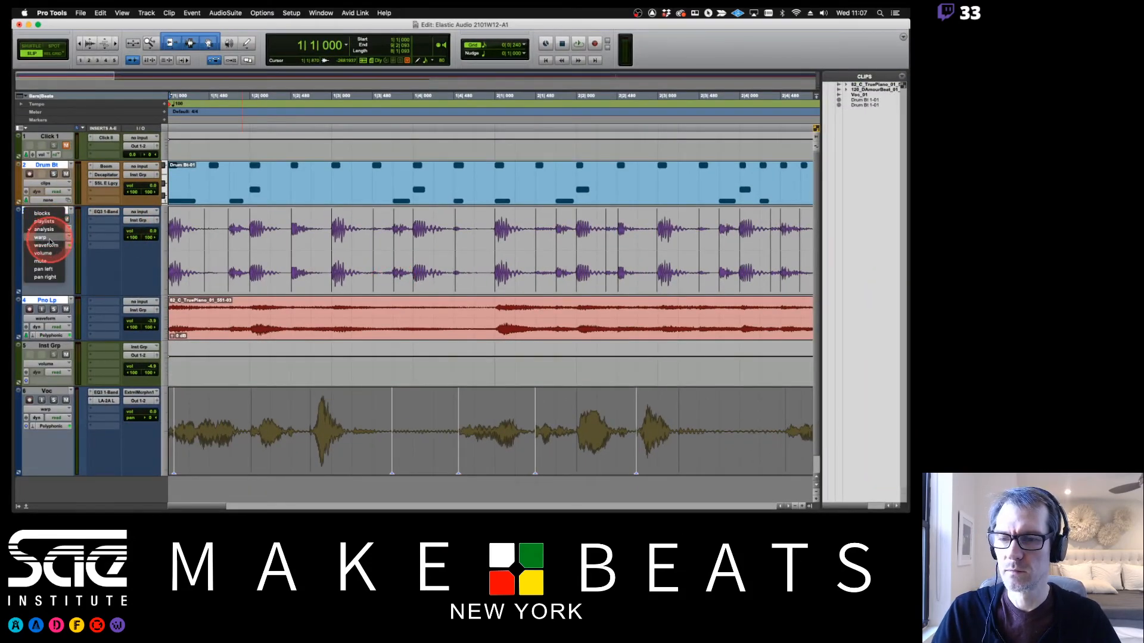
left_click(50, 238)
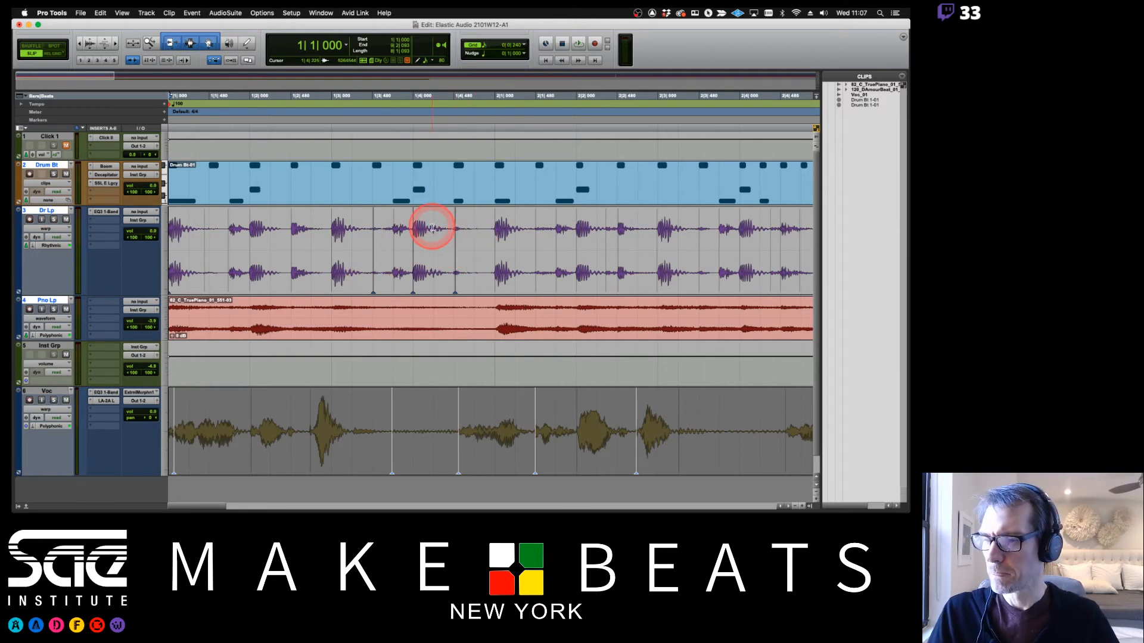
Switch to Preview, read the notes on warp markers and Elastic Audio algorithms, and return to Pro Tools
key("super+Tab")
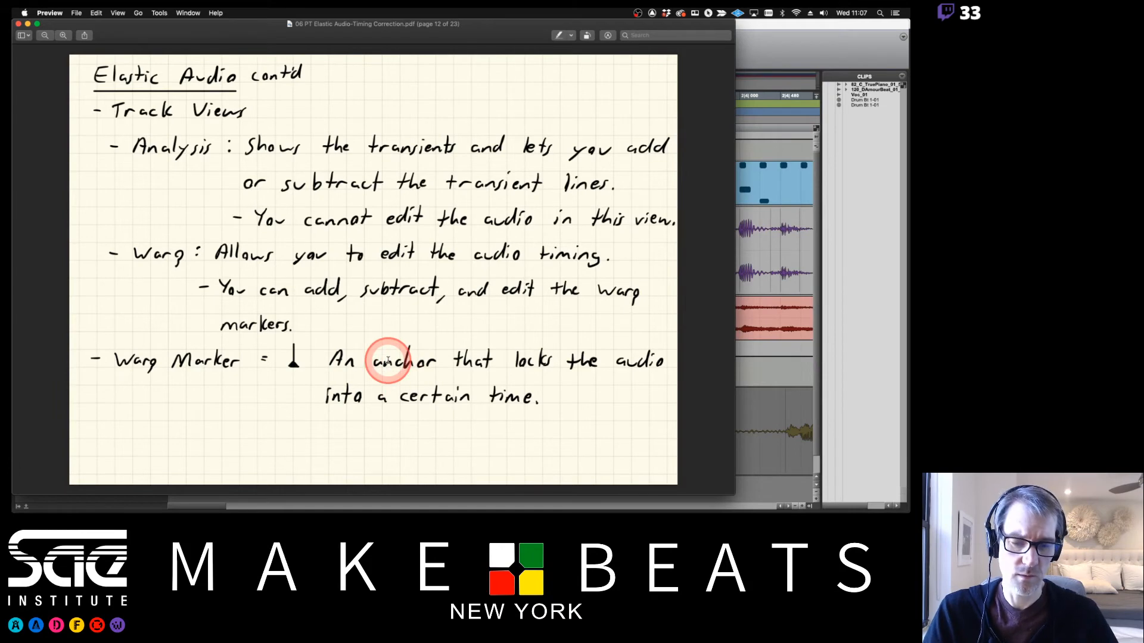
key("Down")
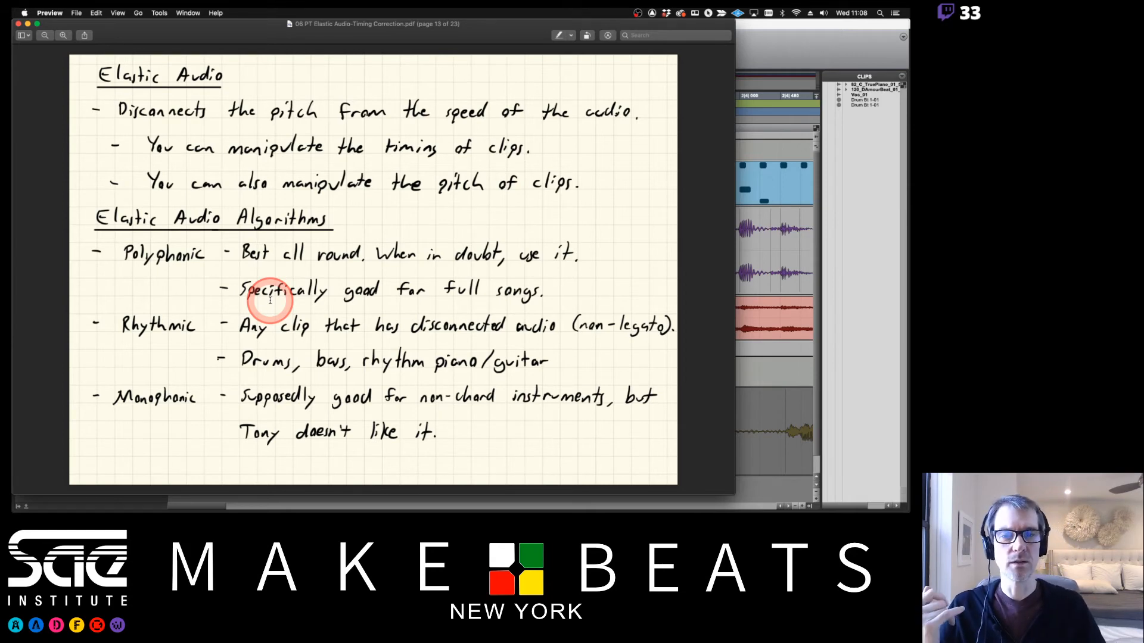
left_click(759, 56)
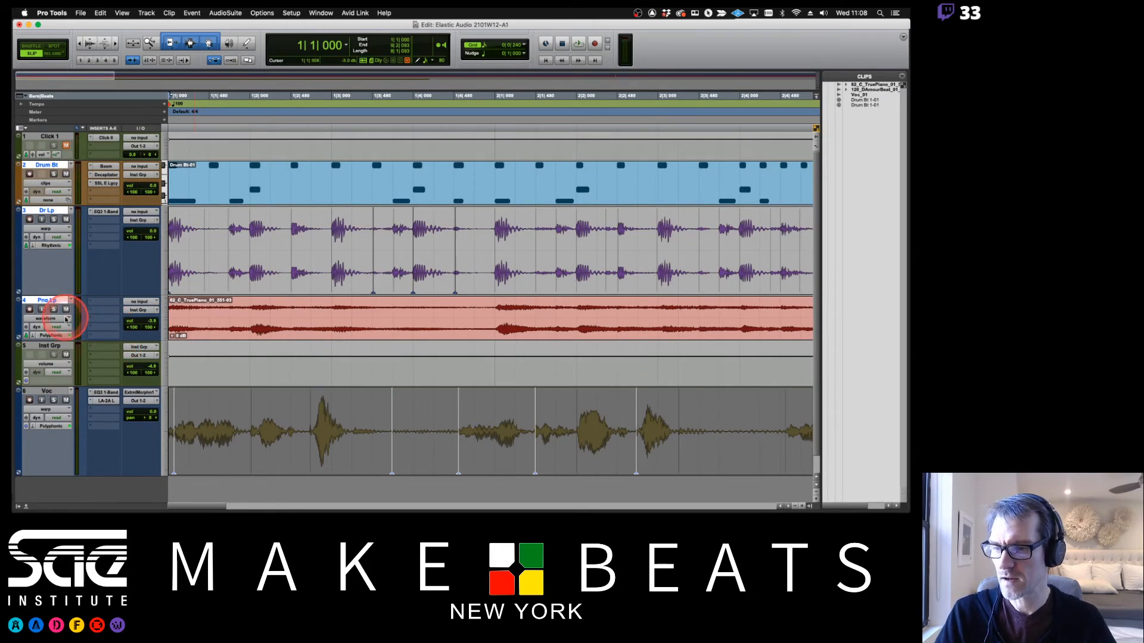
Switch to Finder and browse the chord loops folder of SM45 - Analogue House in the Sample Magic library
key("super+Tab")
key("super+Tab")
key("super+Tab")
key("super+Tab")
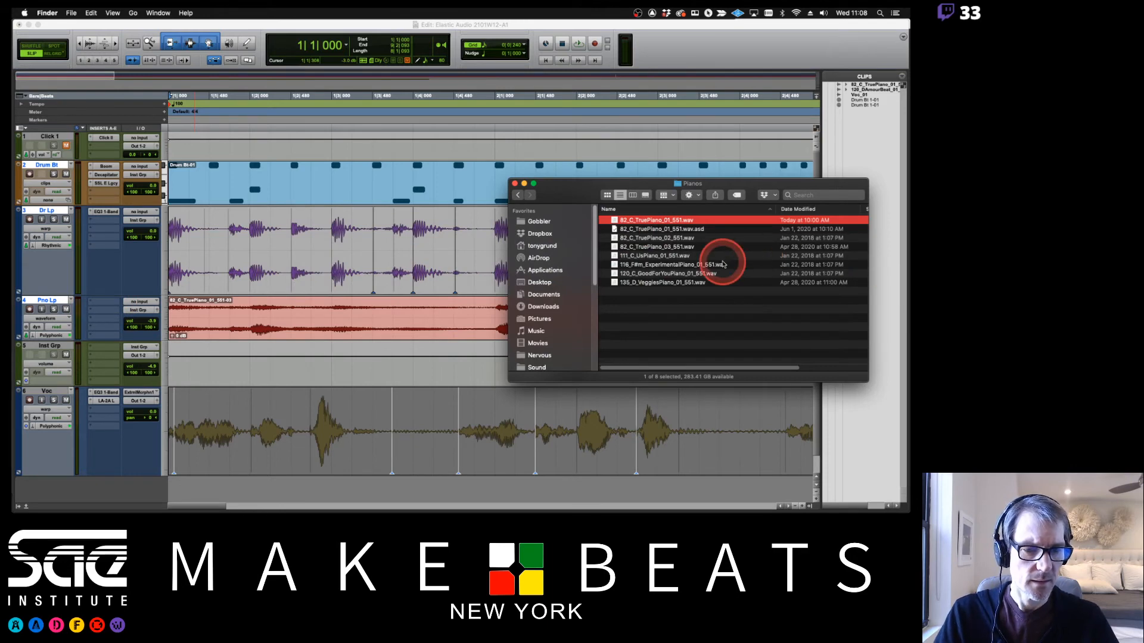
left_click(518, 197)
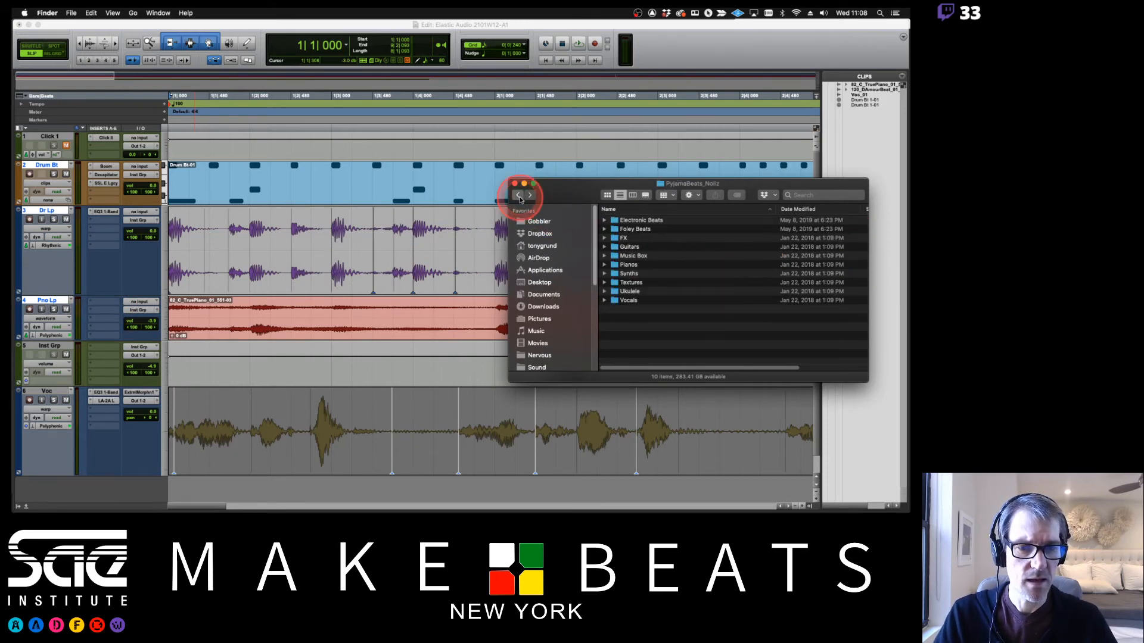
left_click(519, 196)
left_click(518, 196)
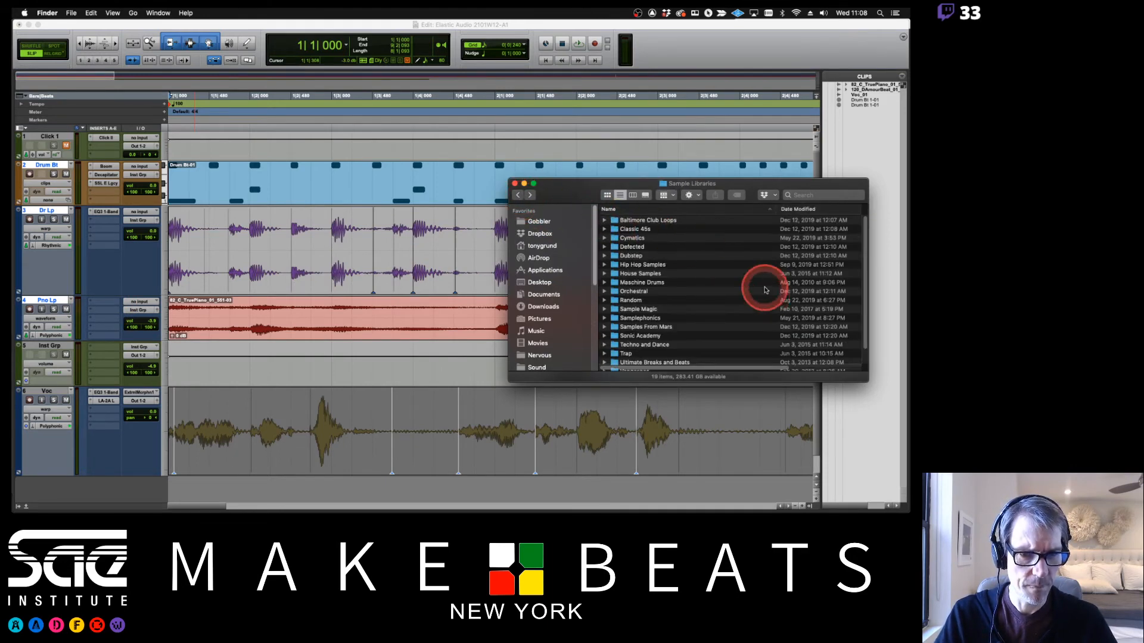
double_click(643, 309)
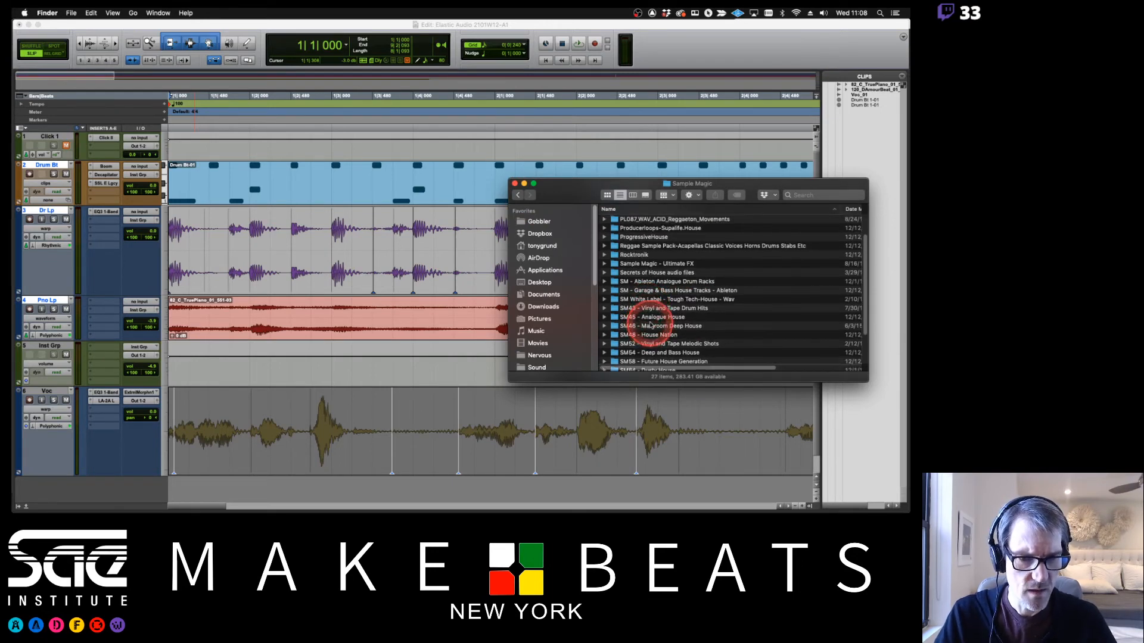
double_click(650, 319)
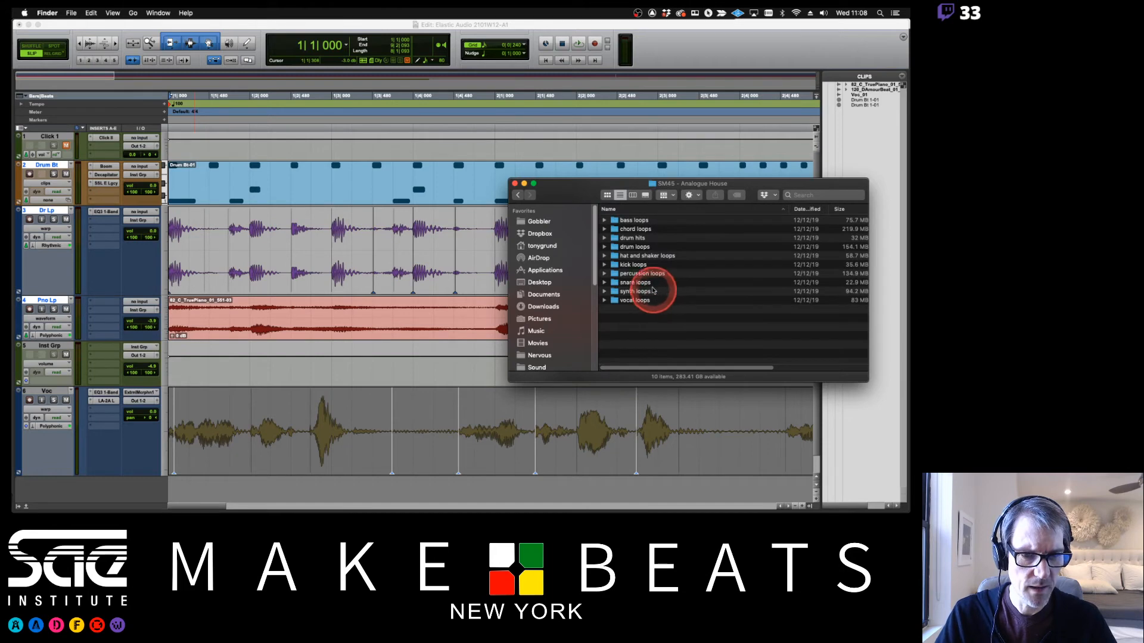
double_click(631, 230)
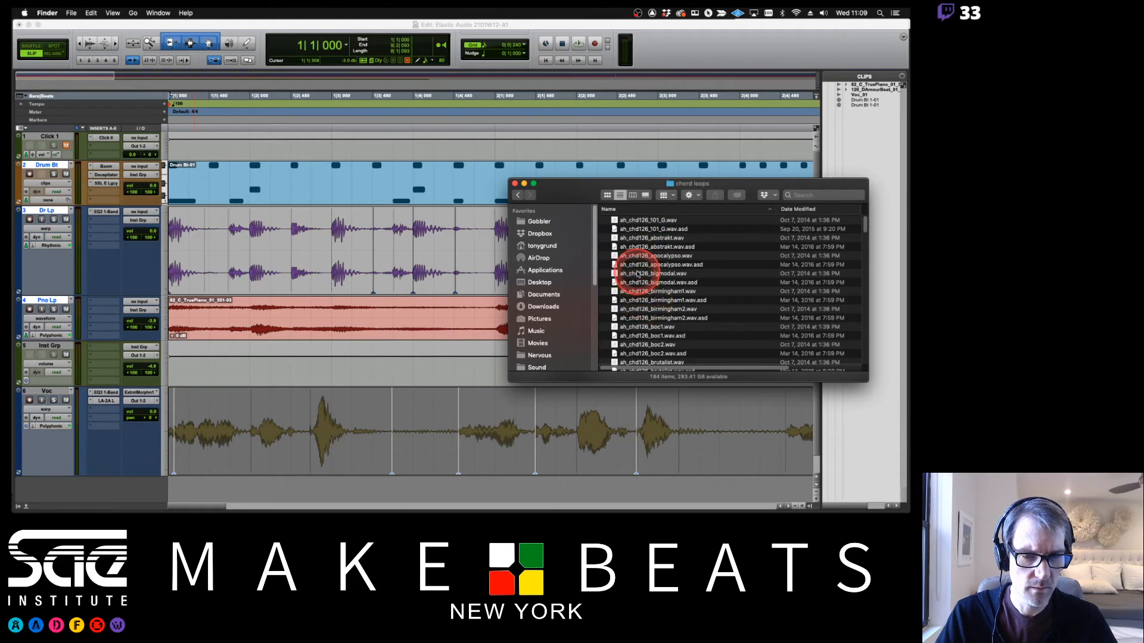
scroll(661, 289, "down", 3)
scroll(664, 290, "down", 5)
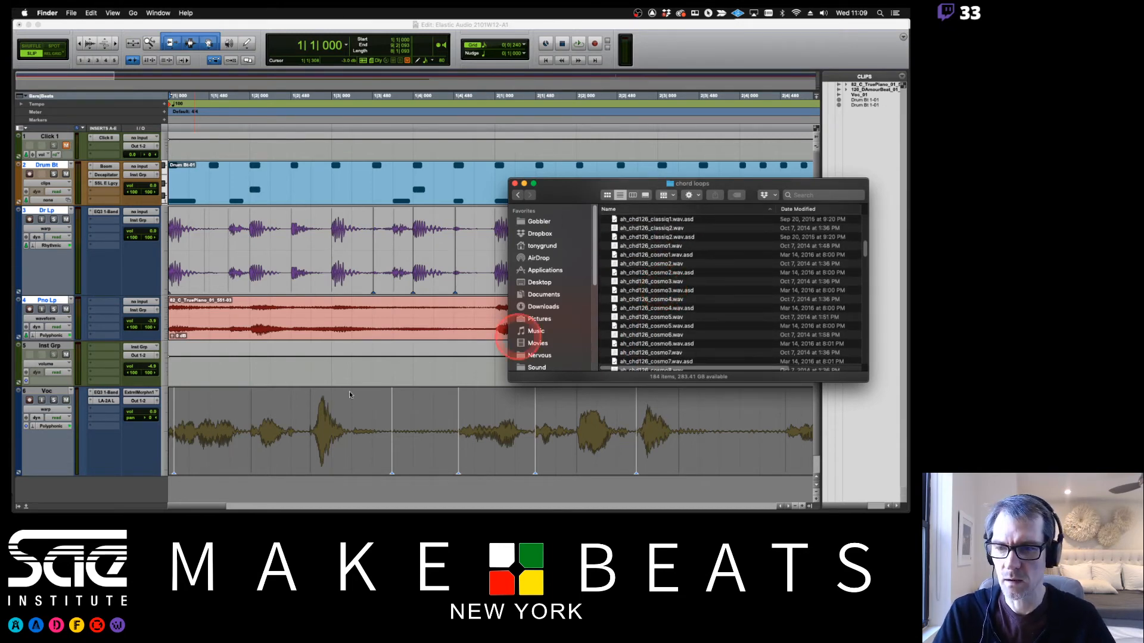
Return to Pro Tools and create a stereo audio track named Chords directly below the Pno Lp track
left_click(60, 301)
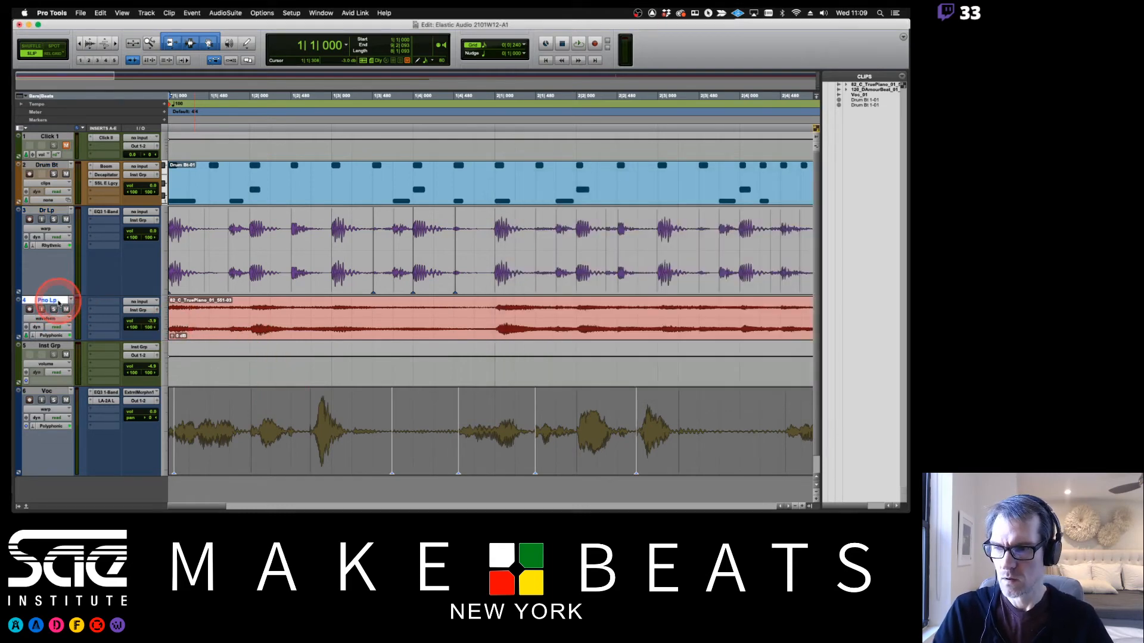
key("super+shift+n")
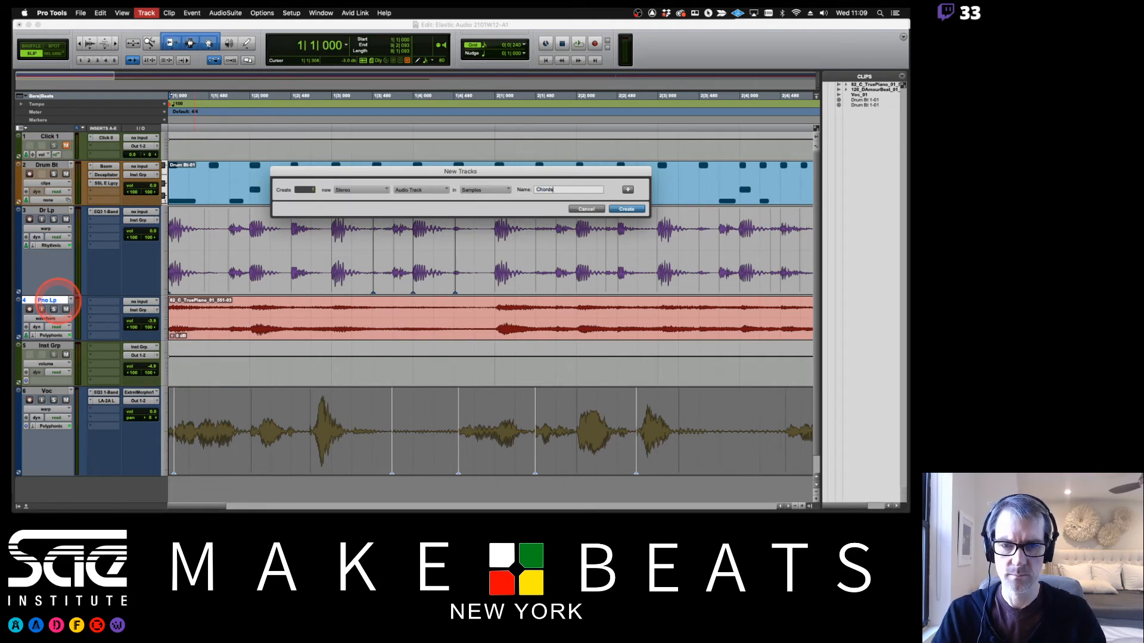
key("Return")
Try the cosmo1 chord loop from Finder at the start of the Chords track, and undo the import
key("super+Tab")
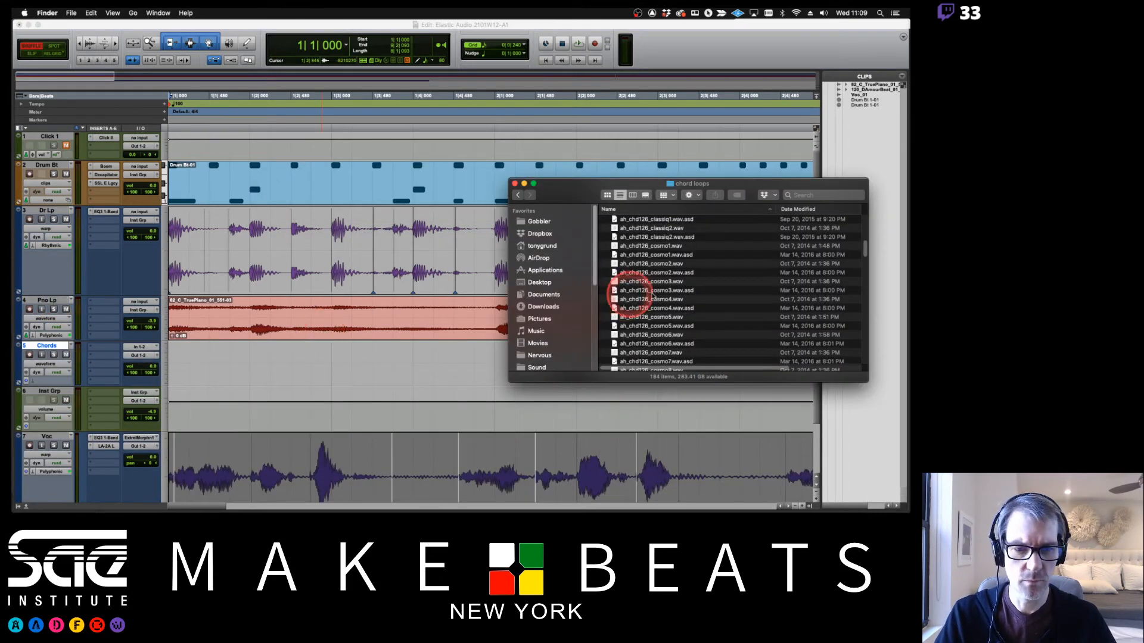
left_click_drag(660, 250, 477, 363)
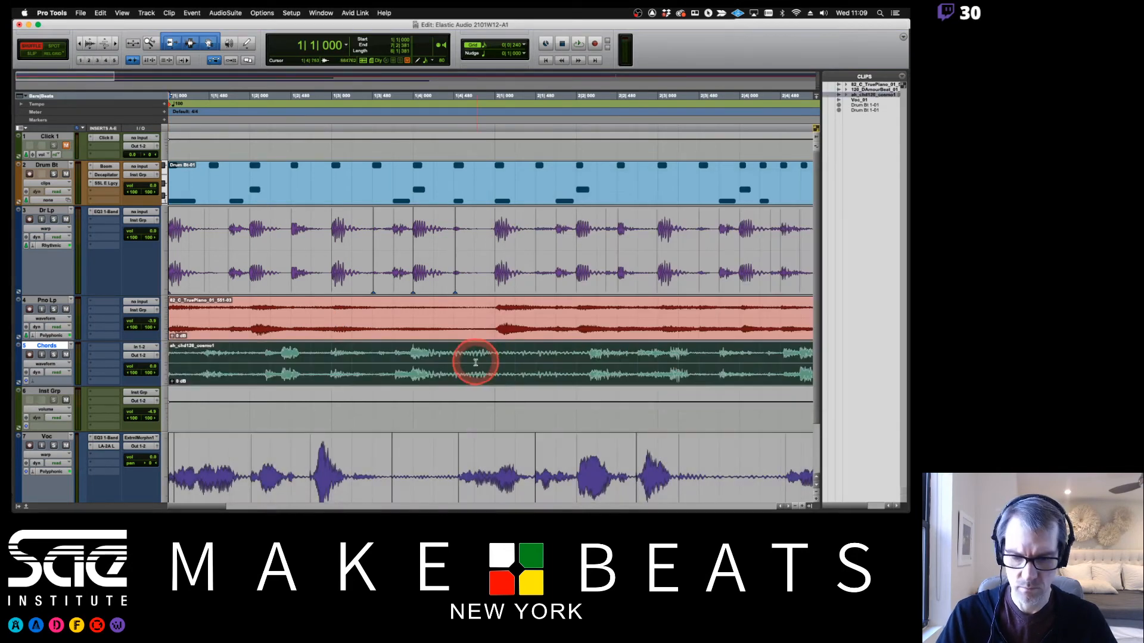
key("r")
key("r")
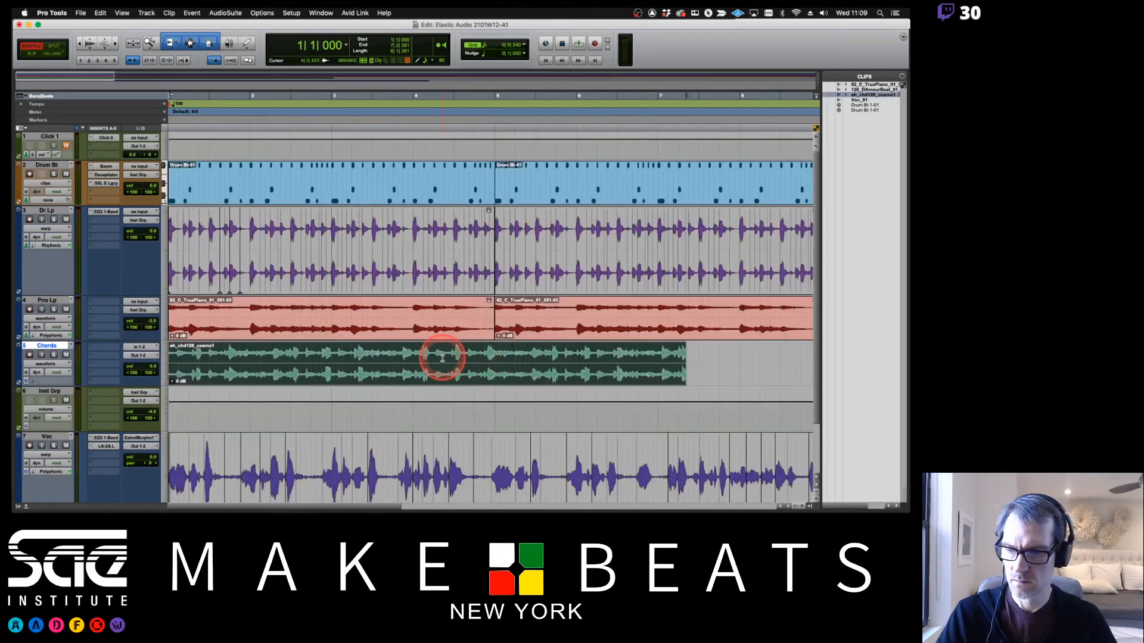
key("super+z")
Place ah_chd126_lofipiano2.wav from Finder at the start of the Chords track and audition it soloed
key("super+Tab")
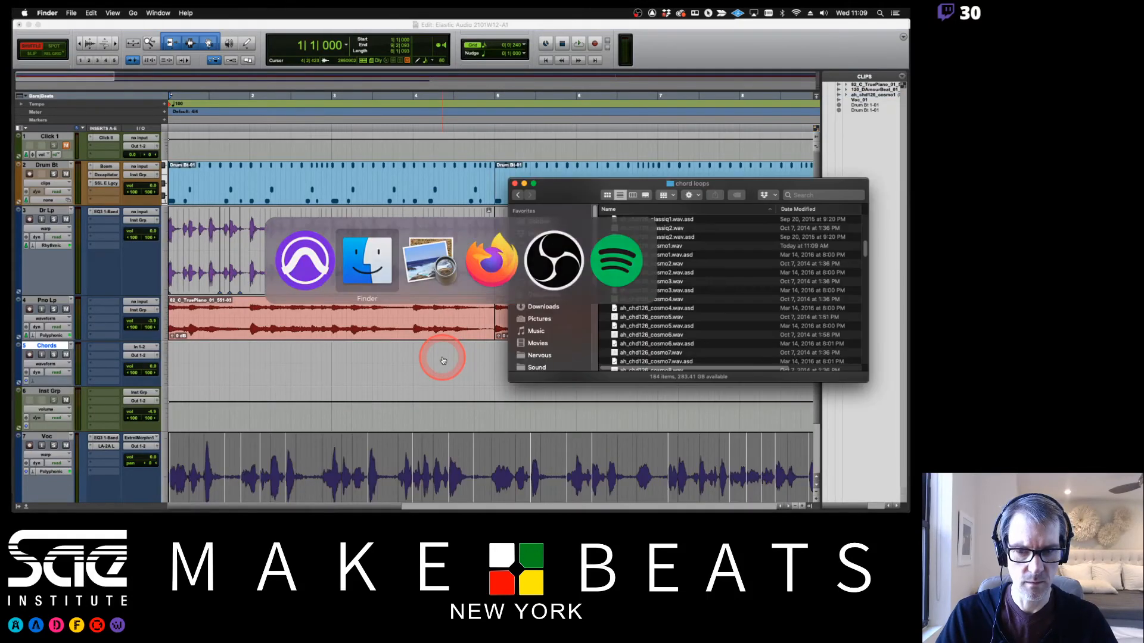
scroll(729, 325, "down", 10)
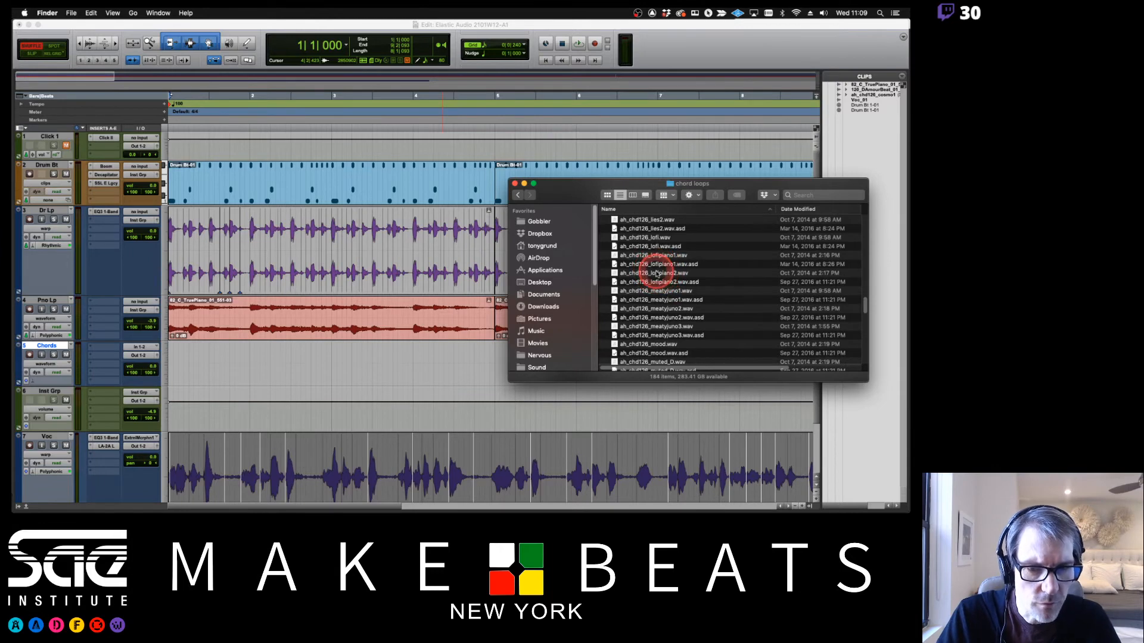
left_click_drag(656, 273, 453, 366)
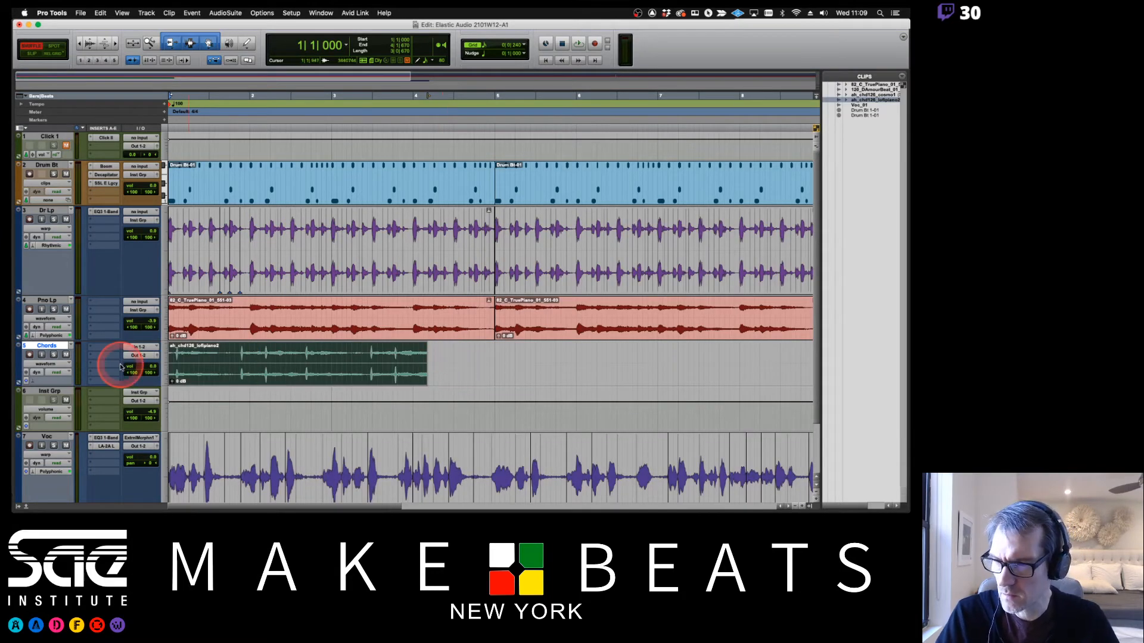
key("space")
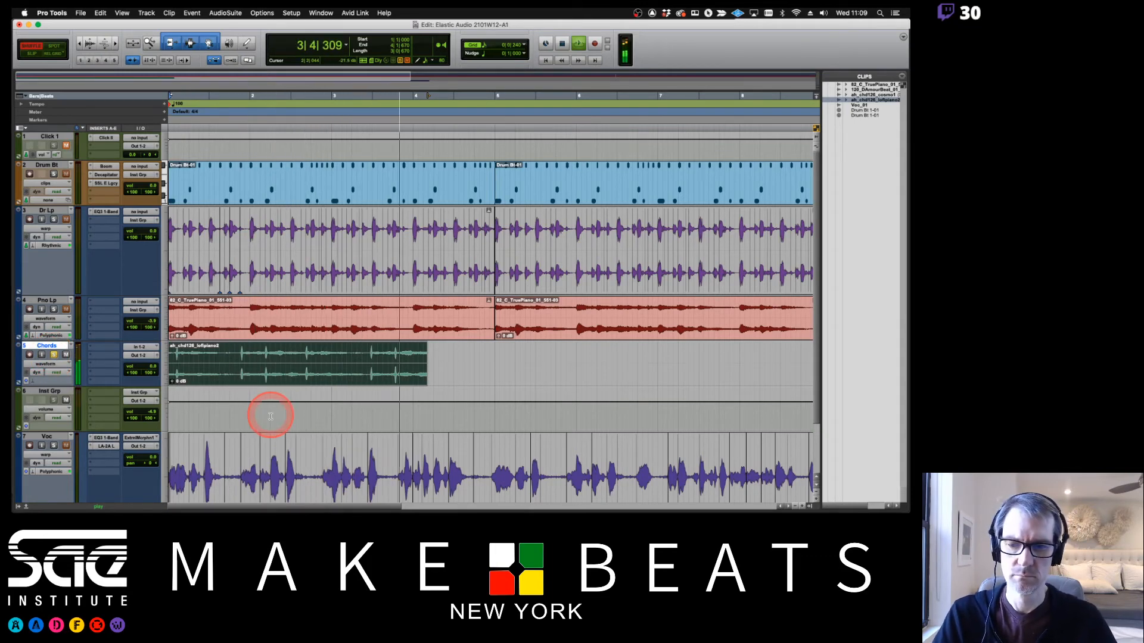
key("space")
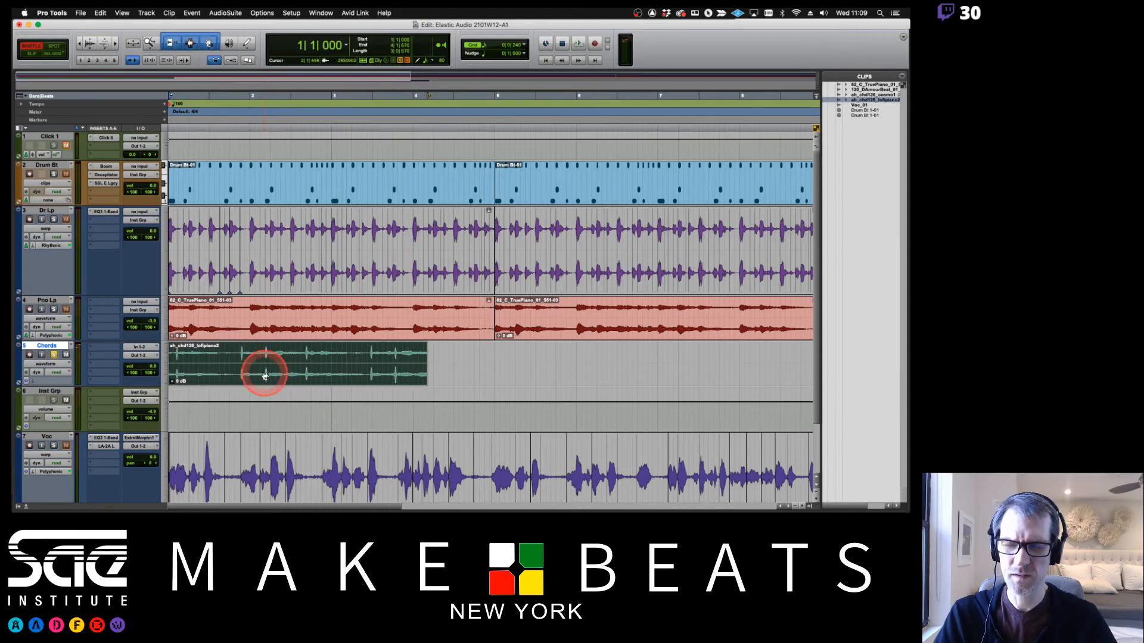
Try ah_chd126_radiochords.wav from Finder on the Chords track, and undo both this import and the lofipiano2 import
key("super+Tab")
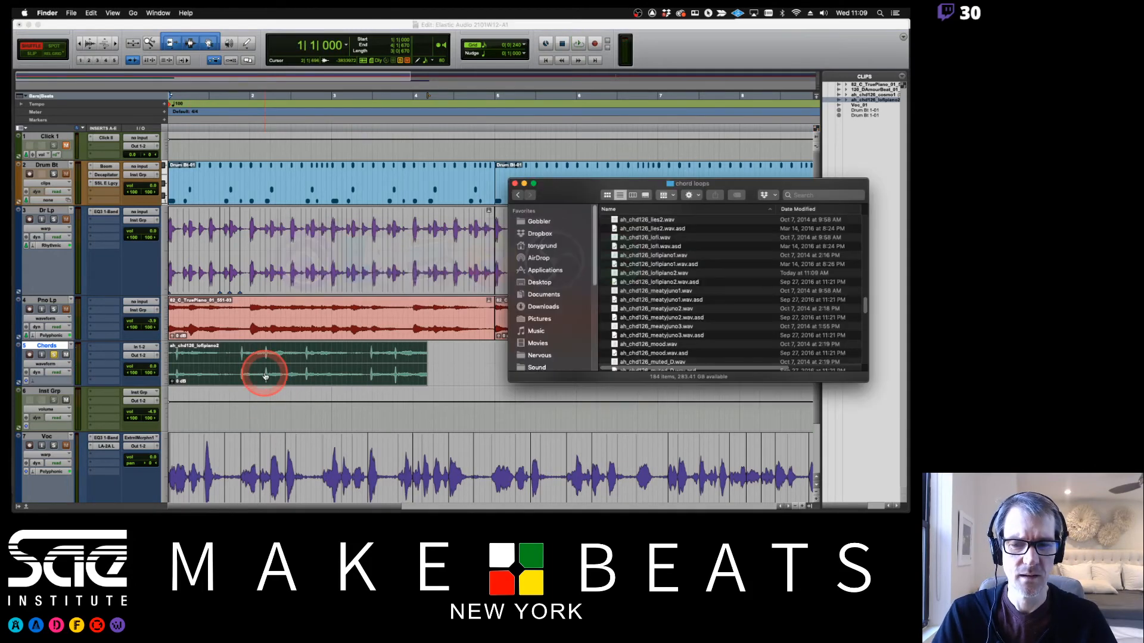
scroll(718, 314, "down", 3)
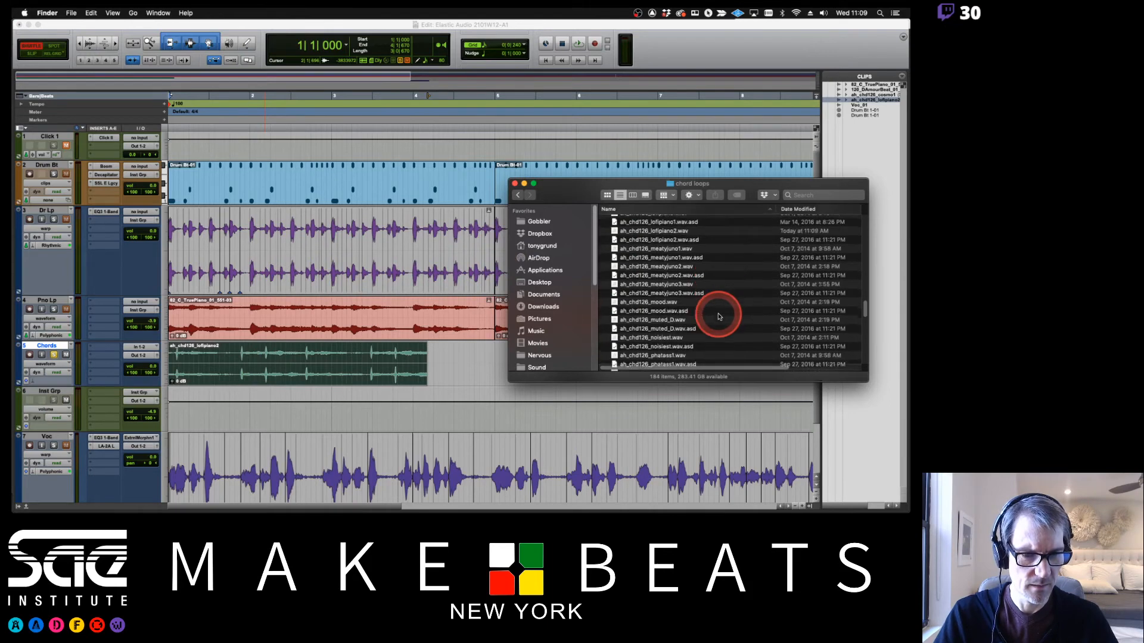
scroll(718, 317, "down", 5)
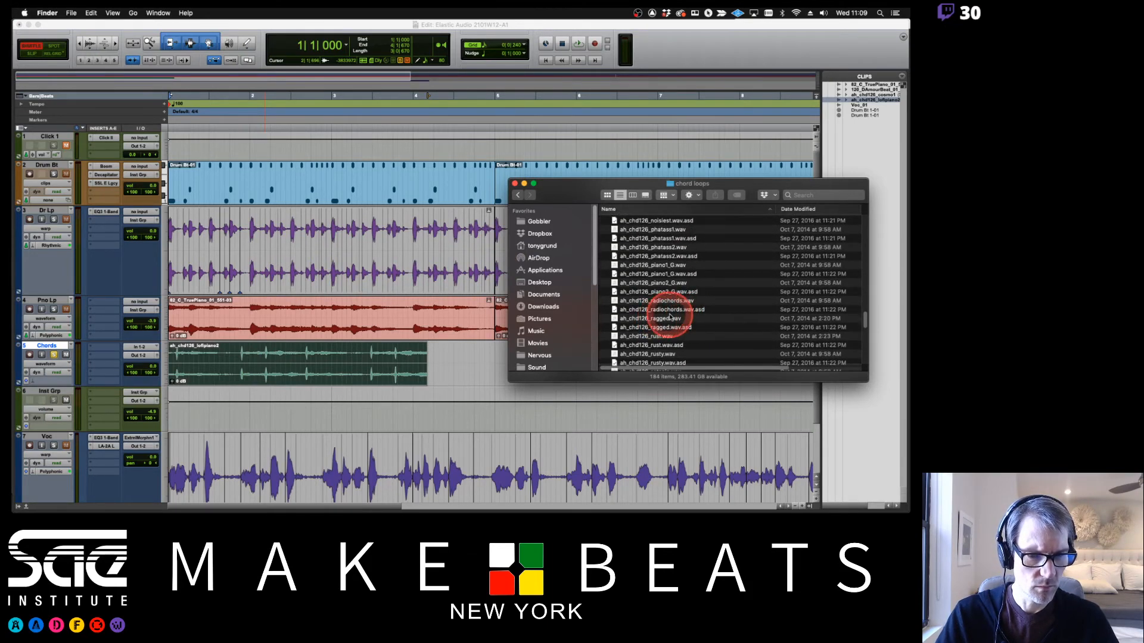
left_click_drag(665, 305, 430, 361)
key("super+z")
key("super+z")
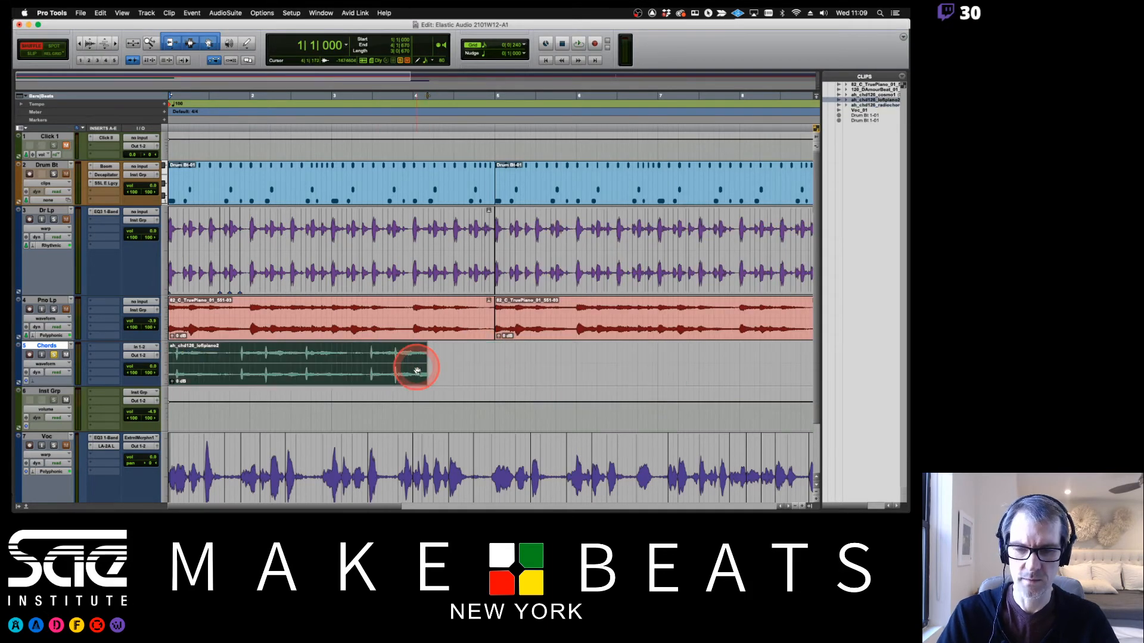
Switch to Finder and browse the Analogue House chord loops, SM48 - House Nation music loops and other Sample Magic folders for another loop
key("super+Tab")
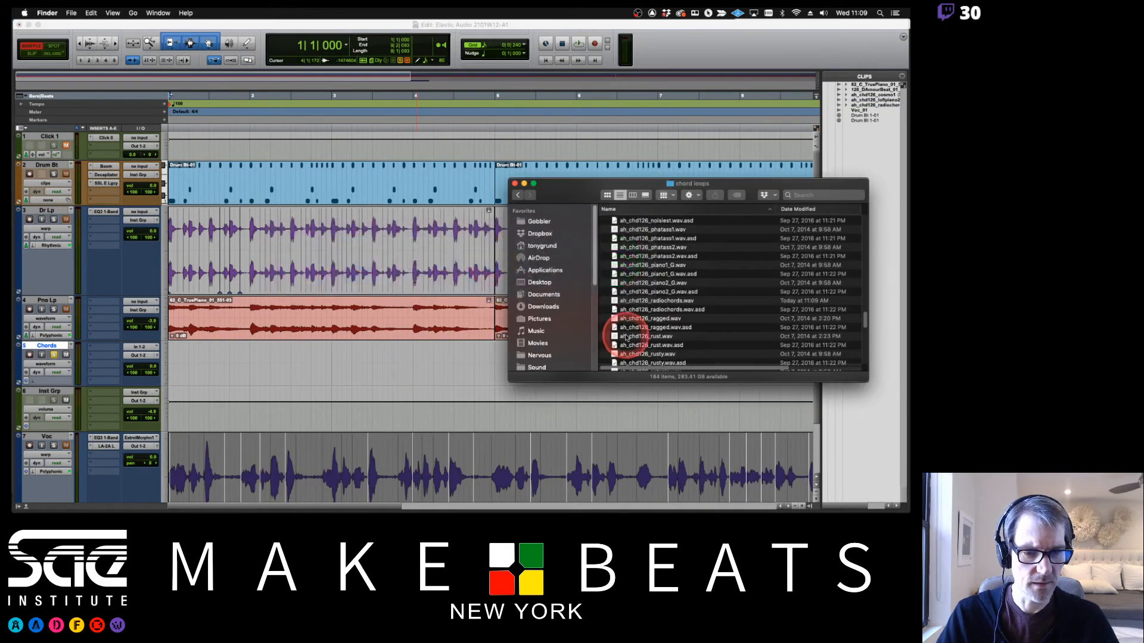
scroll(669, 325, "down", 5)
scroll(670, 327, "down", 3)
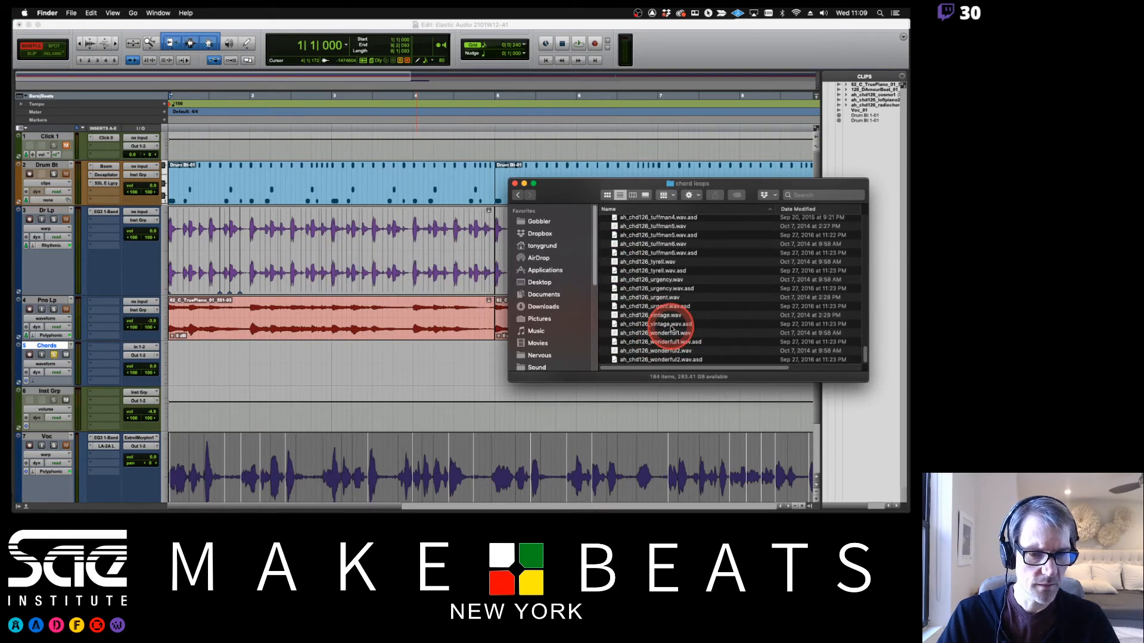
left_click(518, 195)
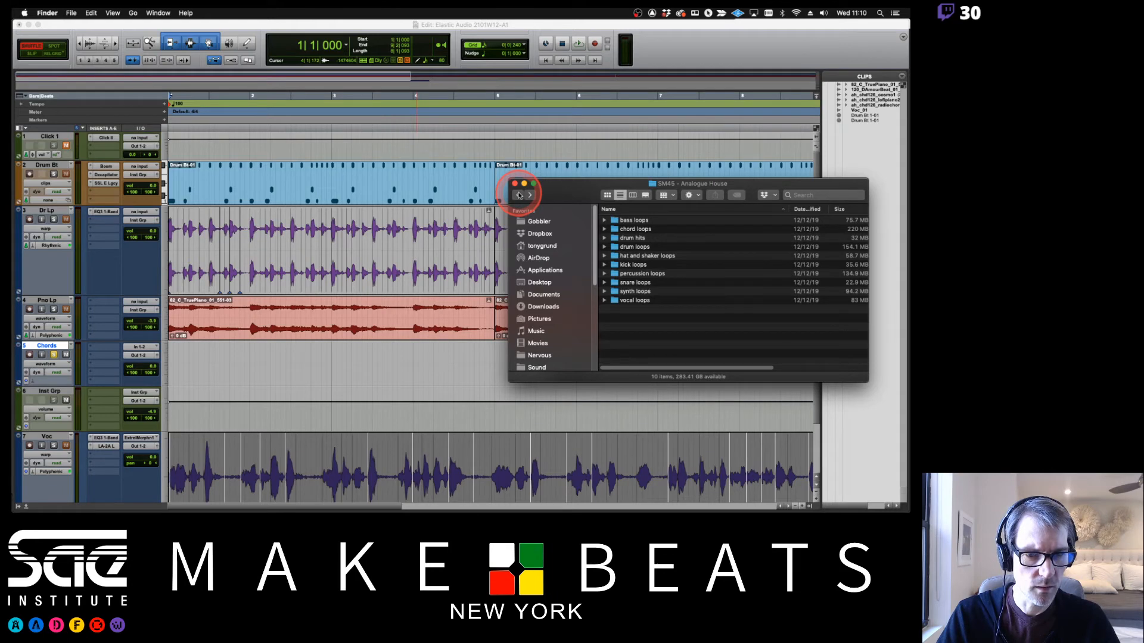
left_click(519, 196)
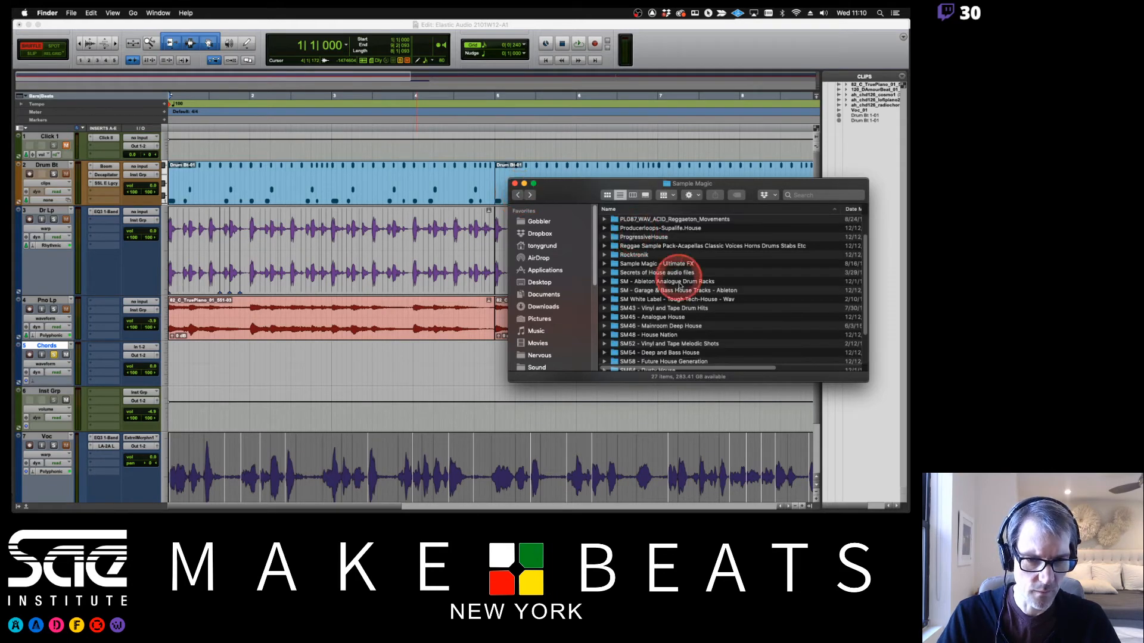
double_click(652, 335)
double_click(652, 221)
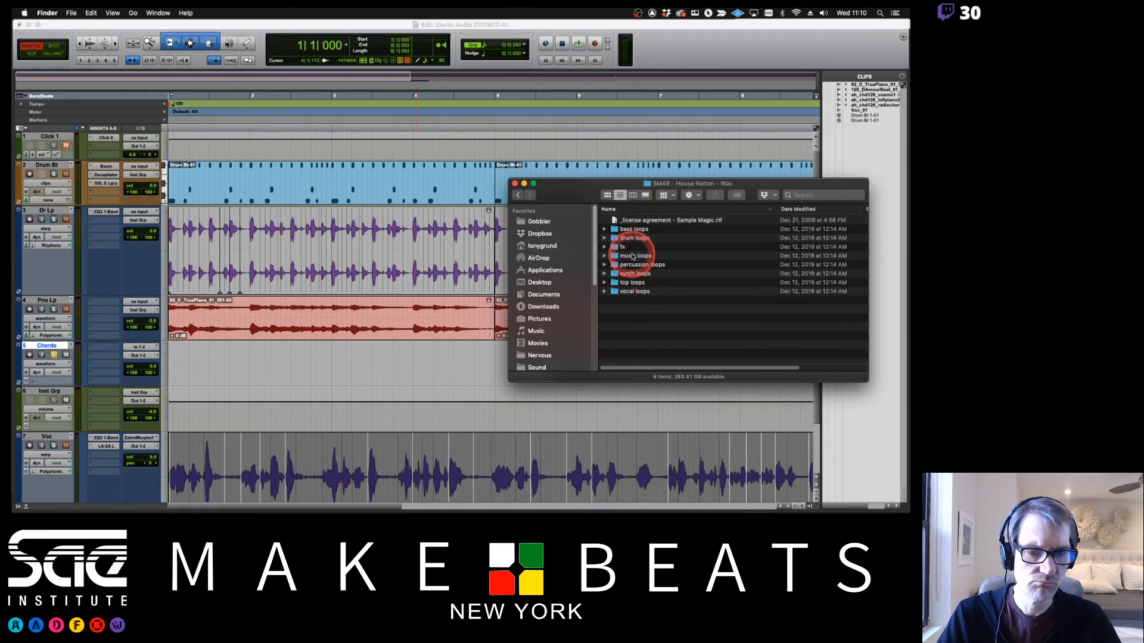
double_click(632, 255)
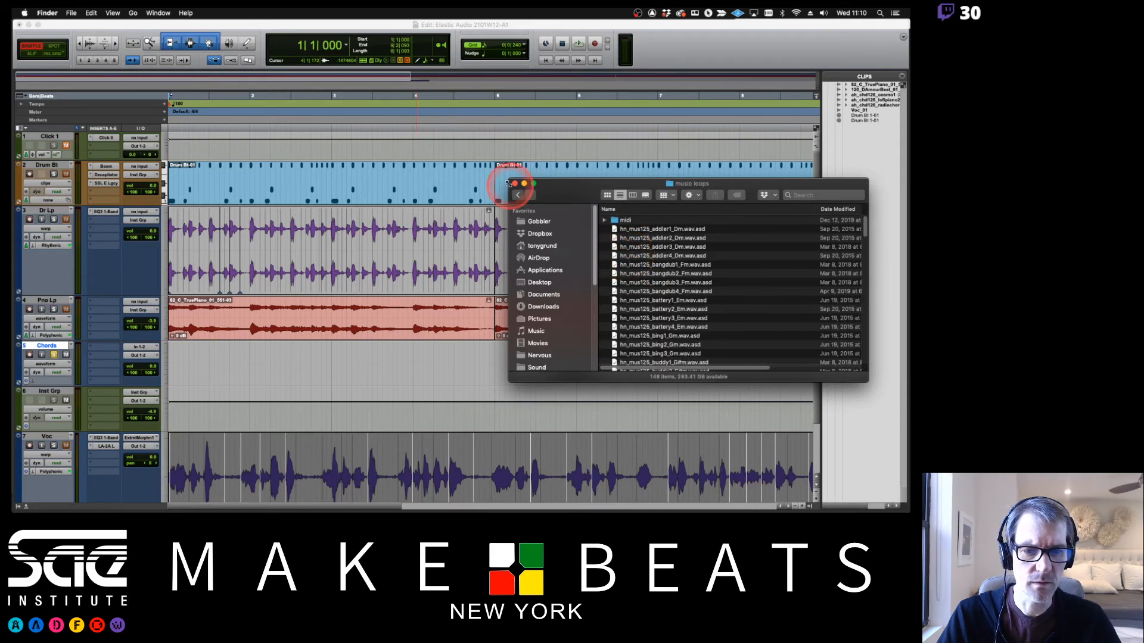
left_click(518, 196)
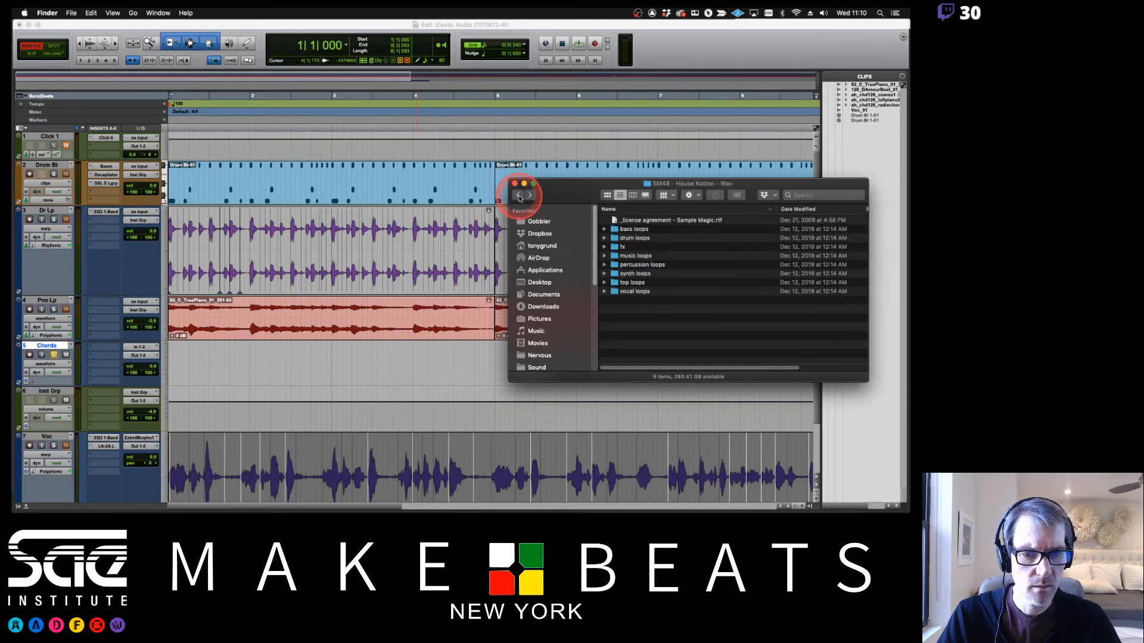
left_click(518, 196)
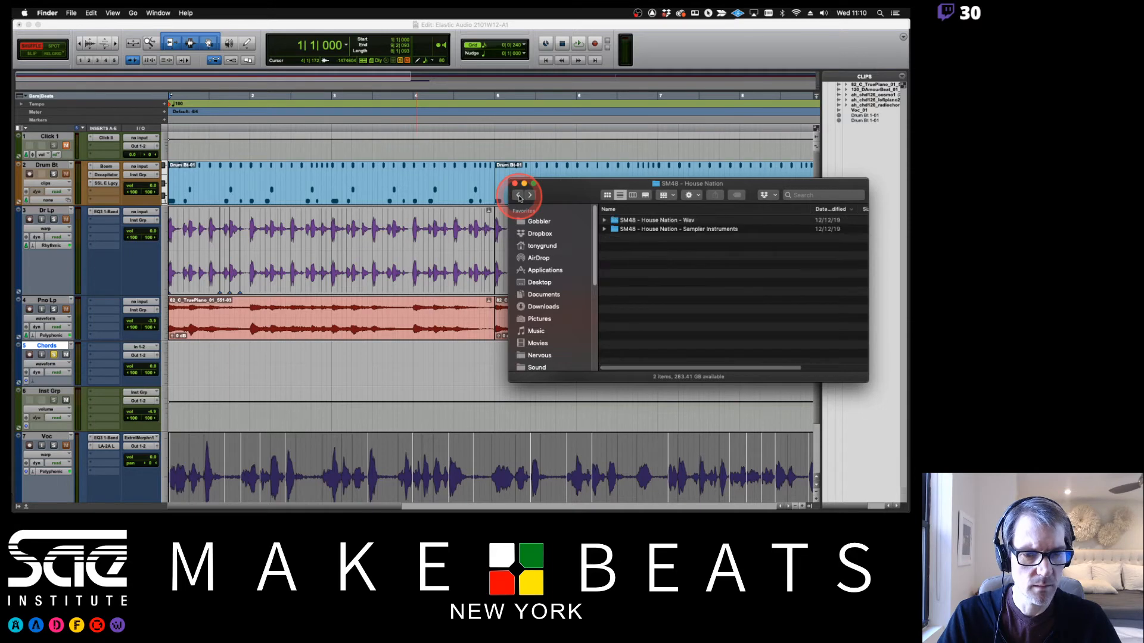
left_click(518, 196)
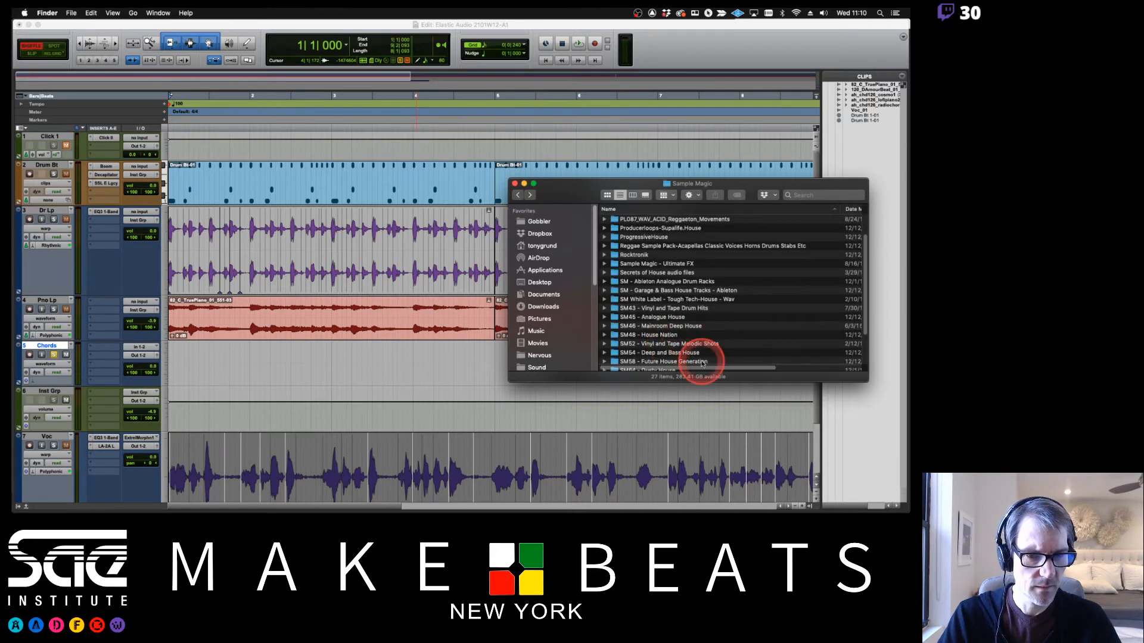
scroll(702, 330, "down", 5)
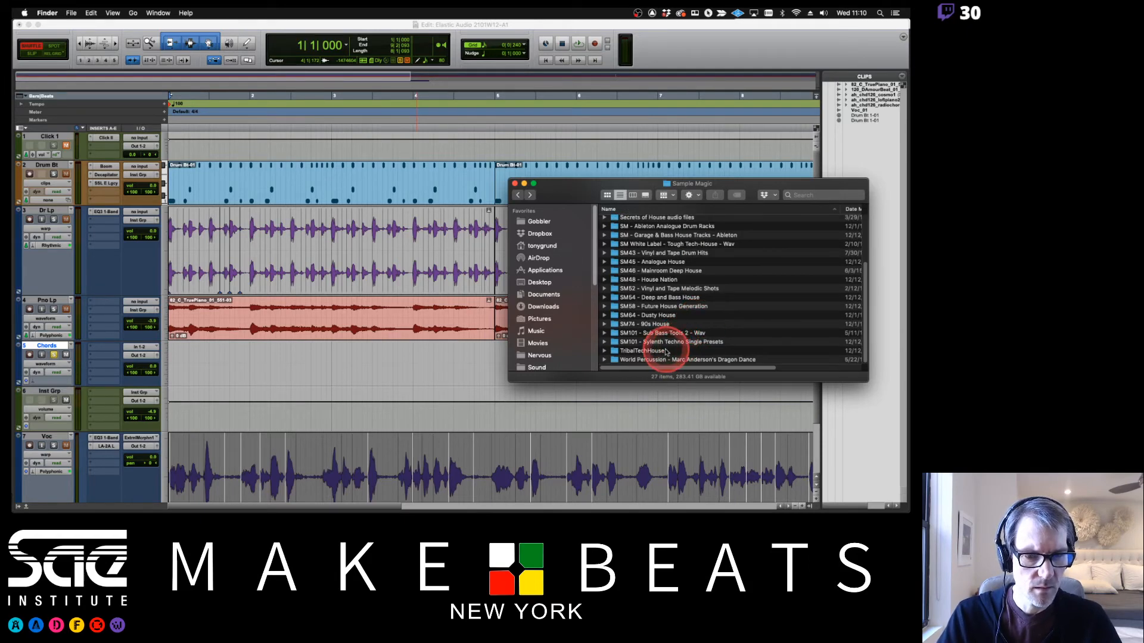
Place fhg_bs124_bastik_Dm.wav from the SM58 - Future House Generation bass loops wav folder at the start of the Chords track
double_click(658, 307)
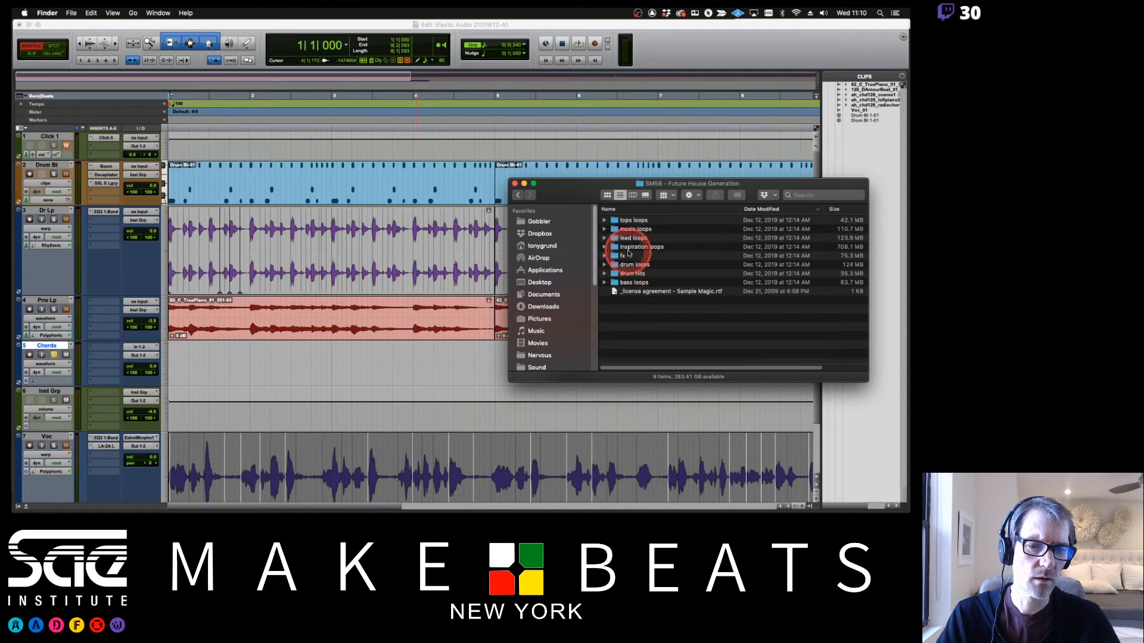
double_click(629, 282)
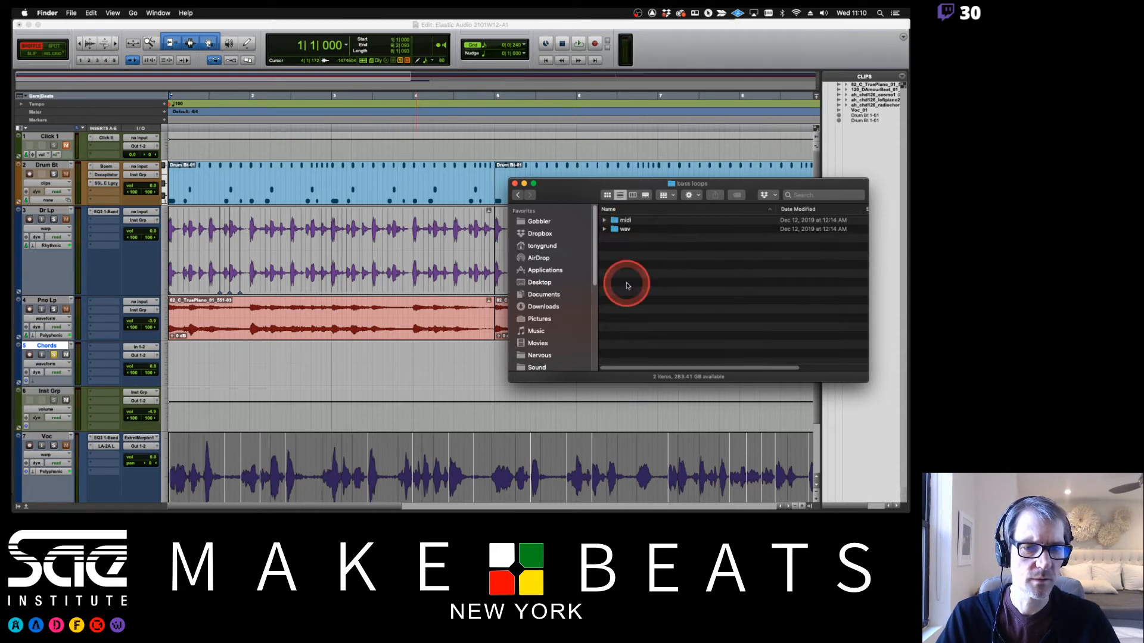
double_click(623, 229)
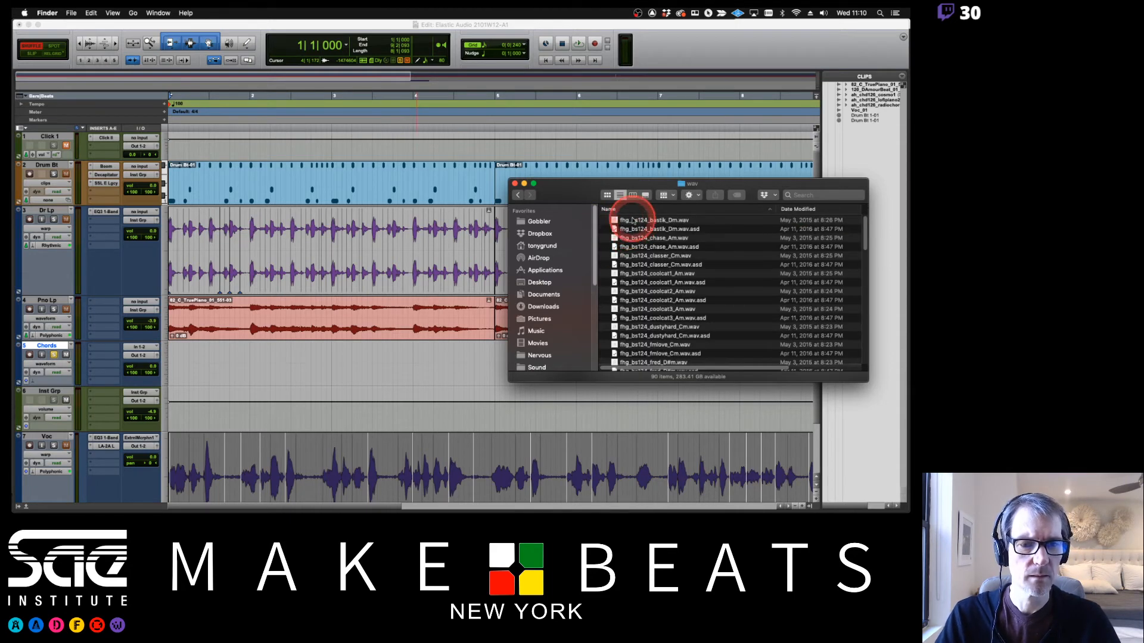
left_click_drag(632, 220, 209, 371)
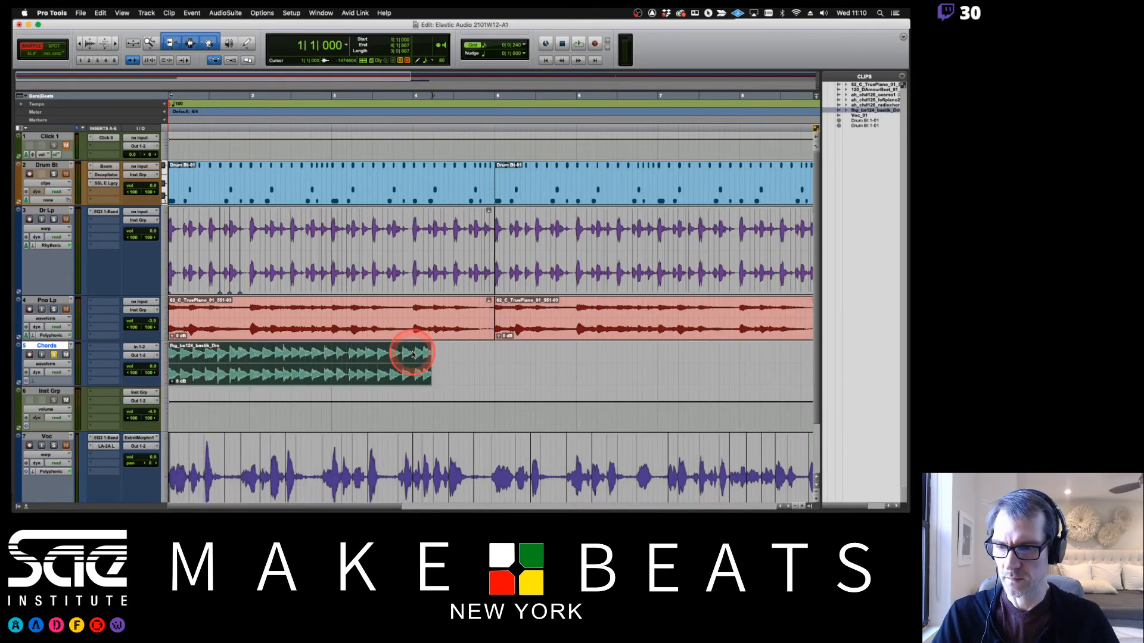
Audition the soloed bastik loop, try stretching its end to bar 5 with time compression/expansion, and undo the stretch
key("space")
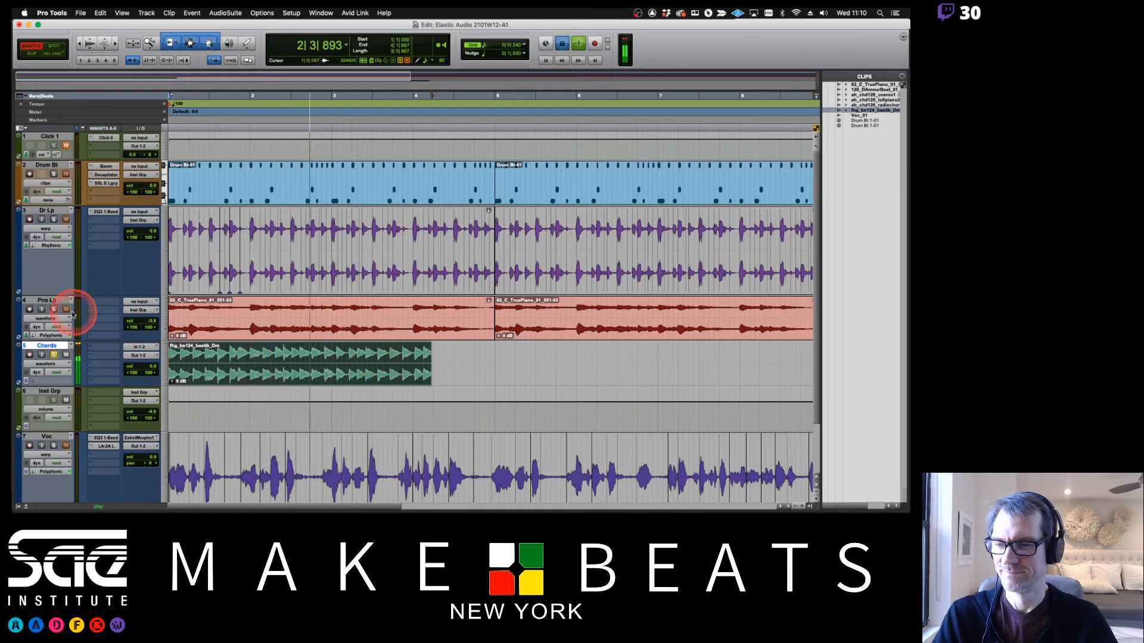
key("space")
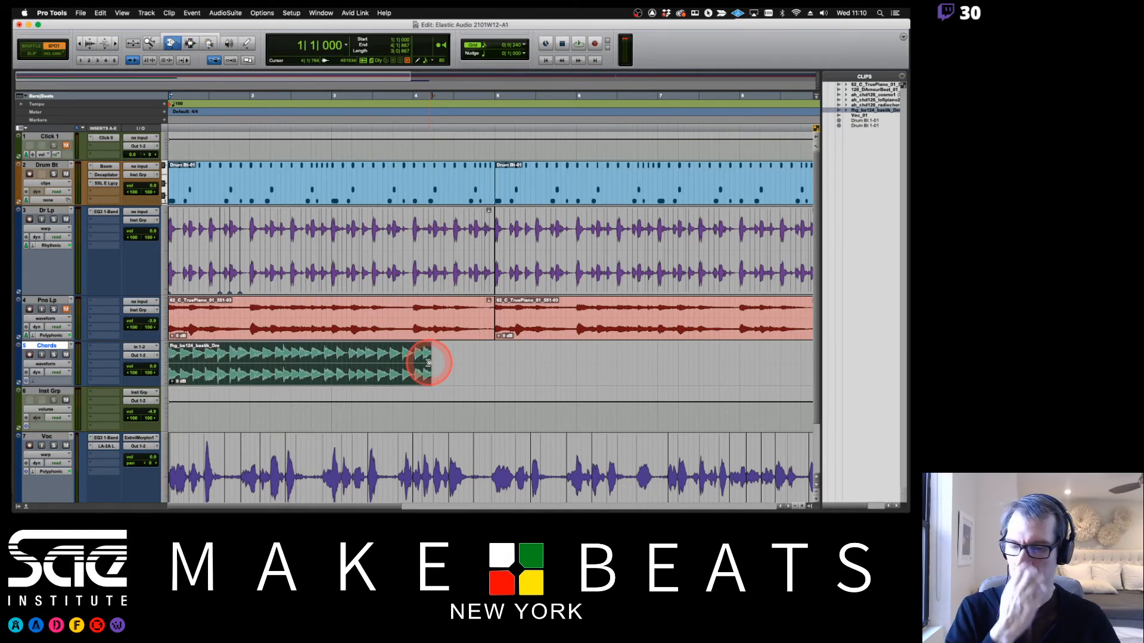
left_click_drag(428, 362, 493, 370)
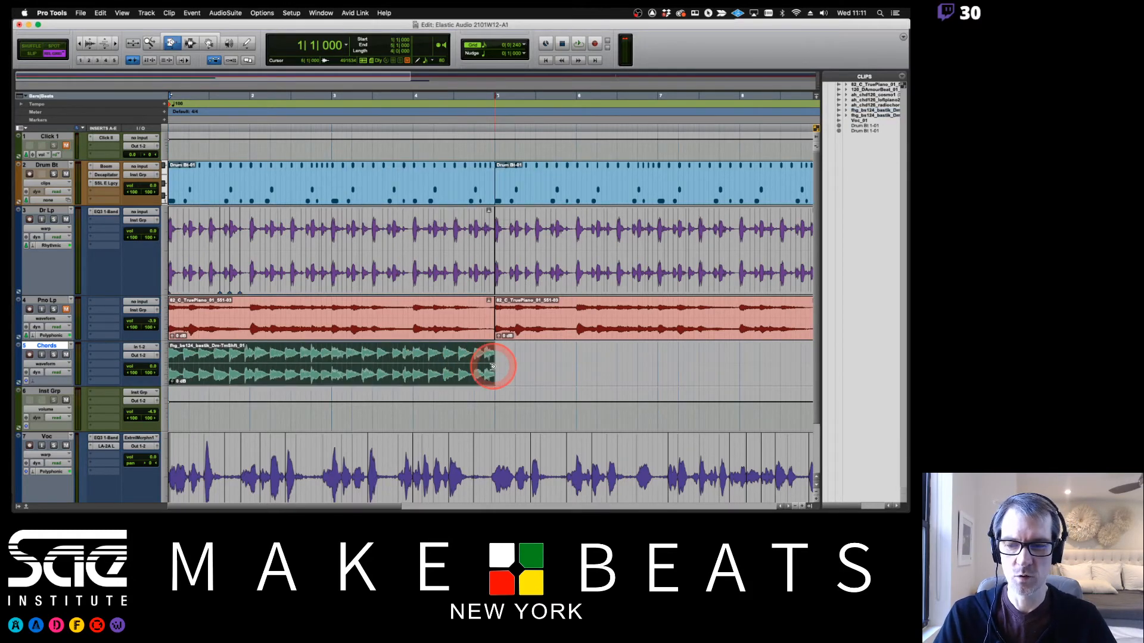
key("super+z")
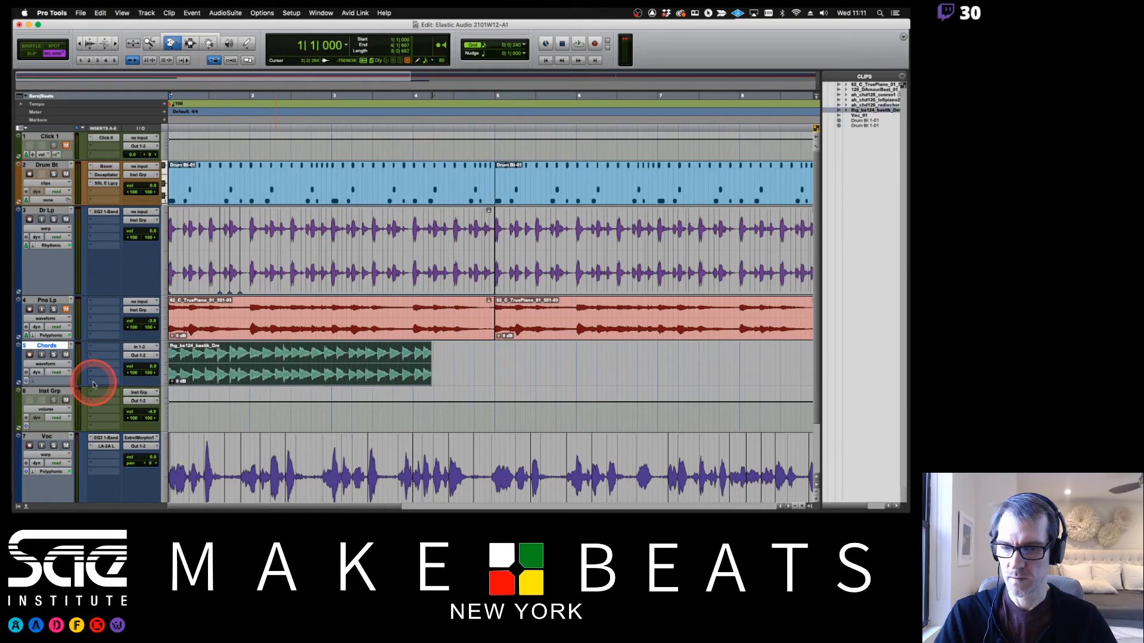
Enable Rhythmic Elastic Audio on the Chords track and audition the loop soloed
left_click(51, 381)
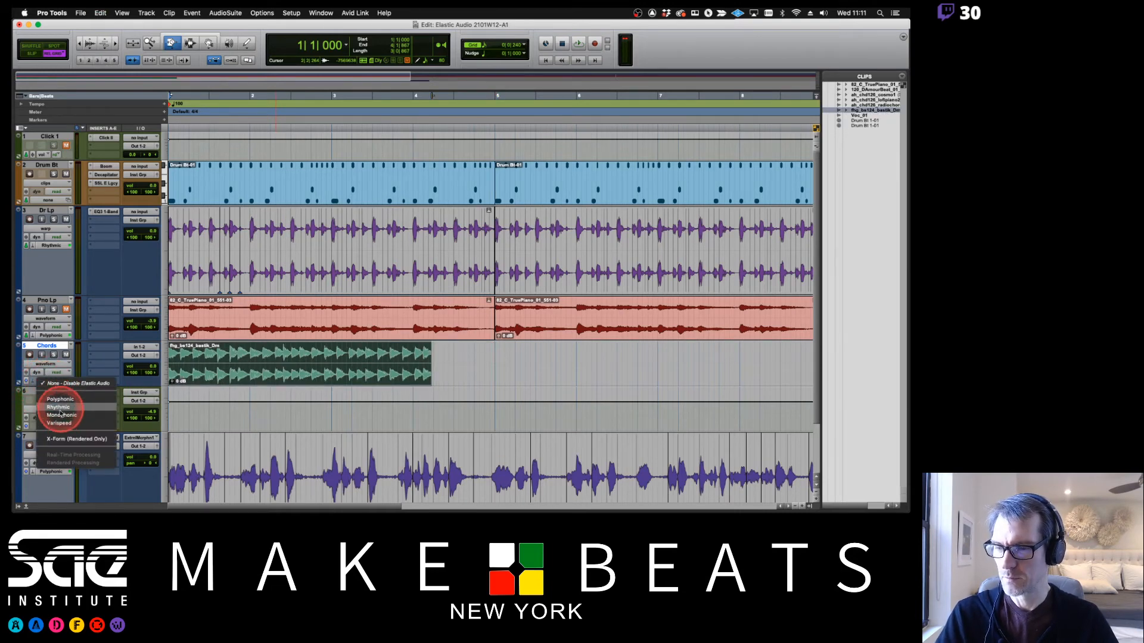
left_click(60, 399)
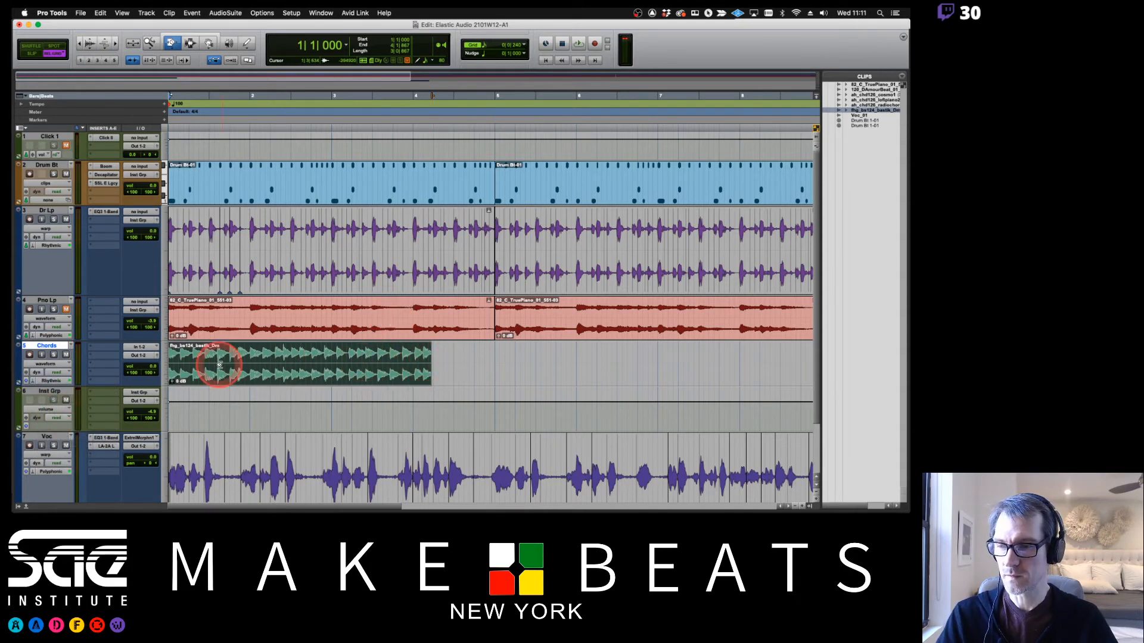
key("space")
key("space")
left_click(54, 354)
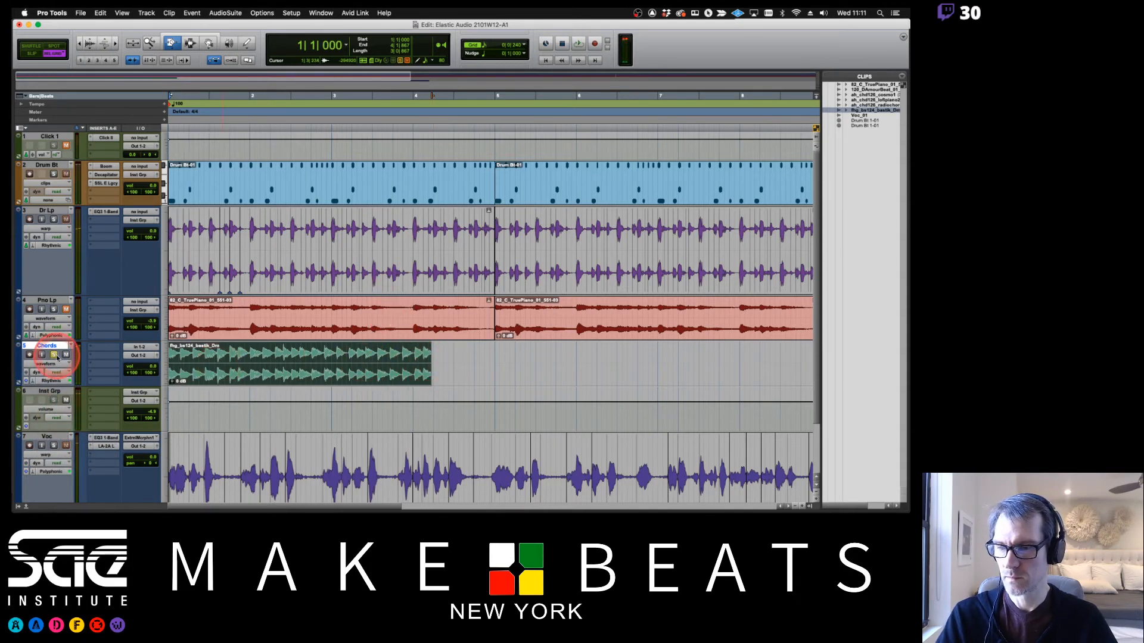
key("space")
left_click(156, 348)
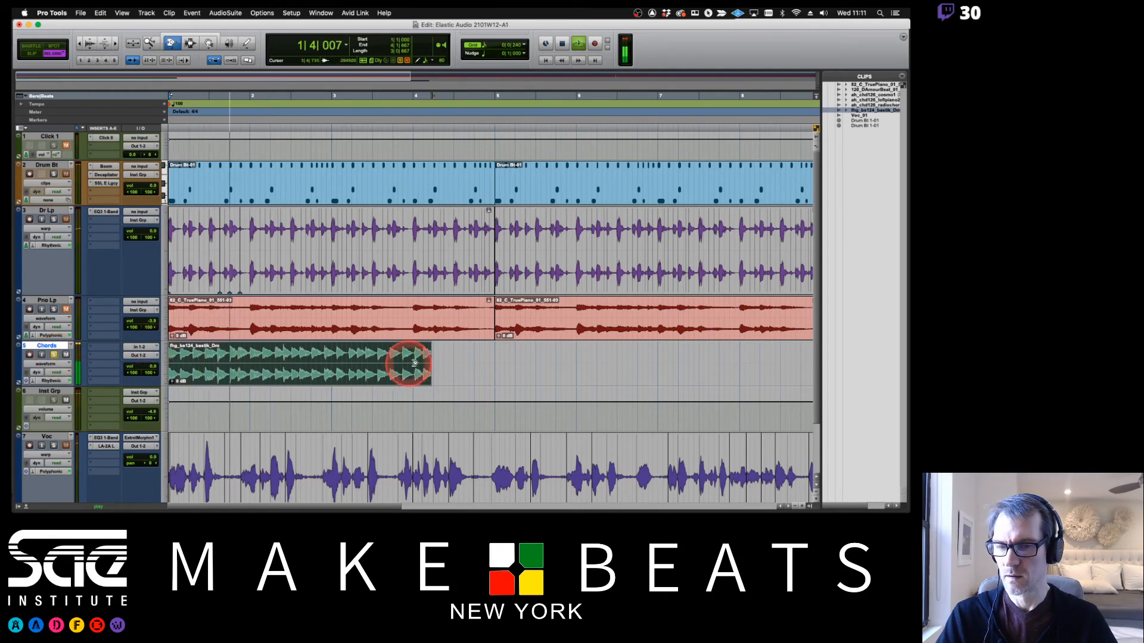
key("space")
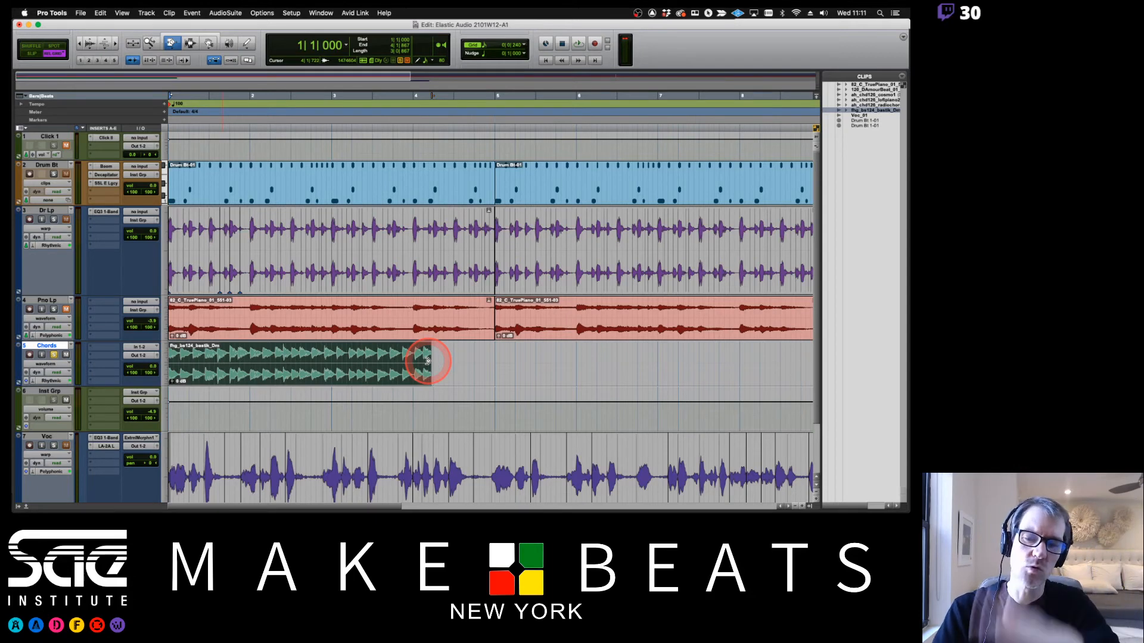
Time-stretch the bastik loop on the Chords track so it ends at bar 5, and audition it
left_click_drag(428, 360, 490, 366)
key("space")
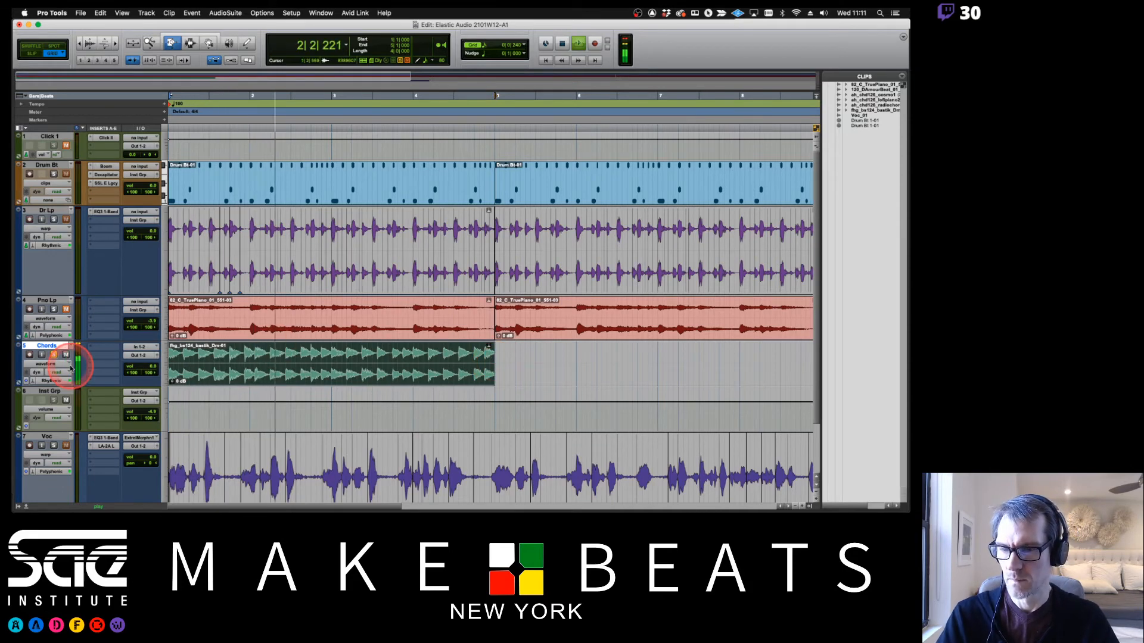
key("space")
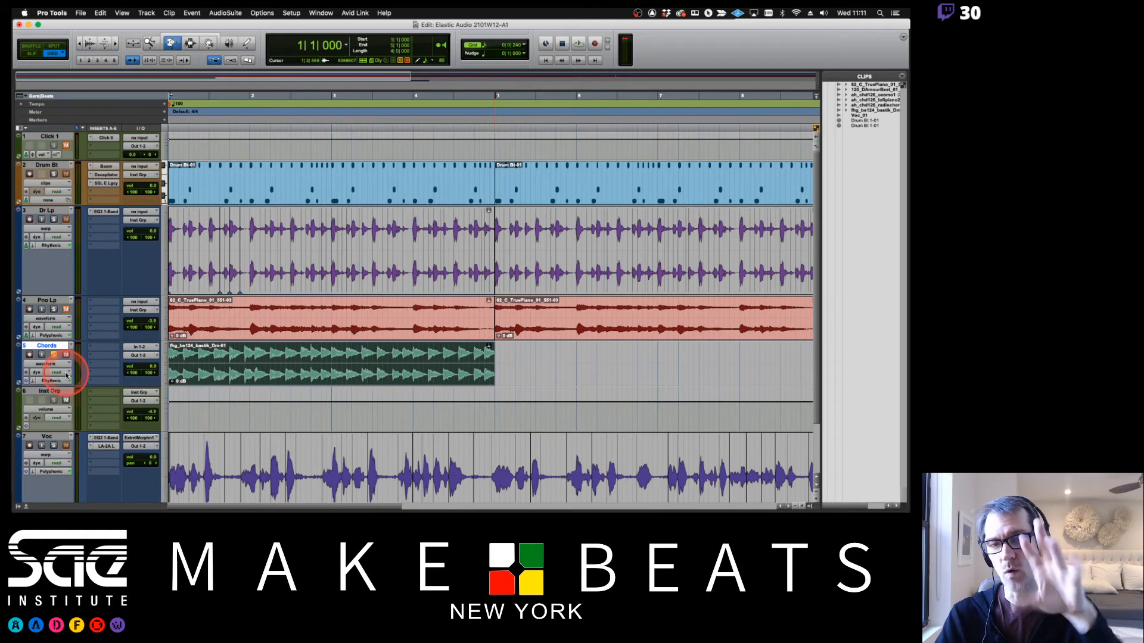
Open the Chords track's Rhythmic Elastic Audio settings, move them over the tracks, and adjust the decay rate while auditioning the loop
left_click(33, 383)
left_click(57, 330)
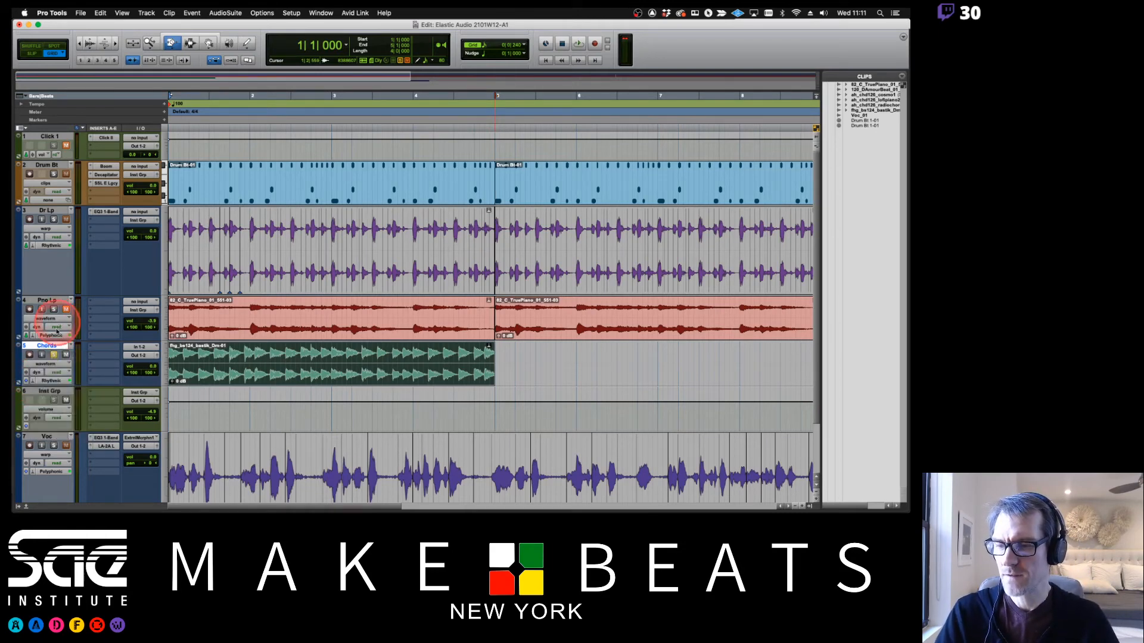
double_click(47, 381)
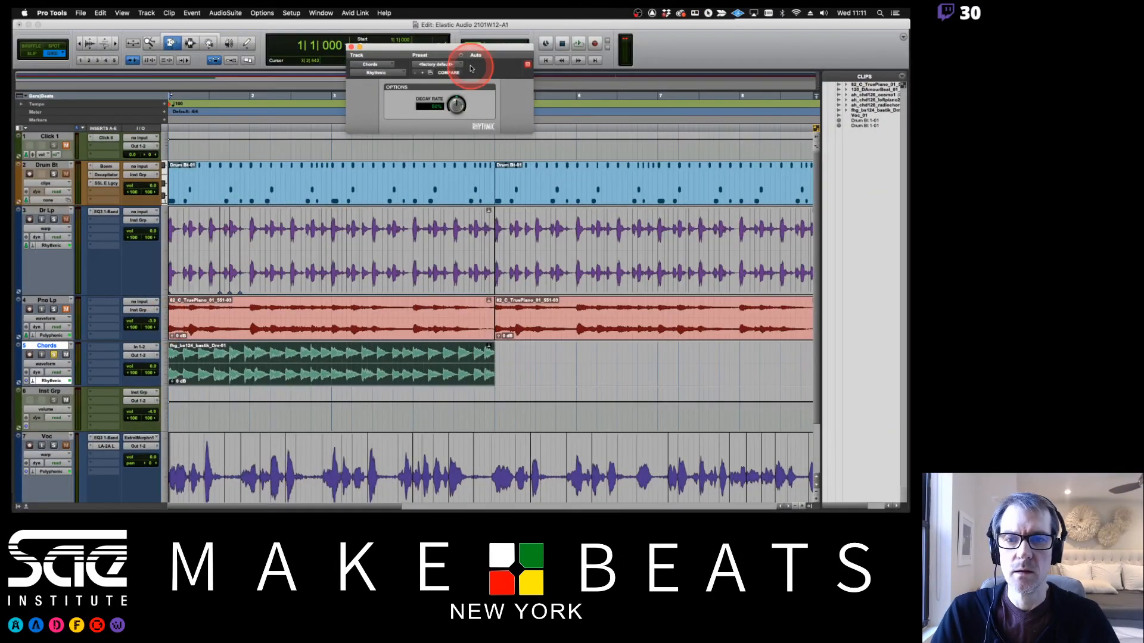
left_click_drag(473, 45, 423, 149)
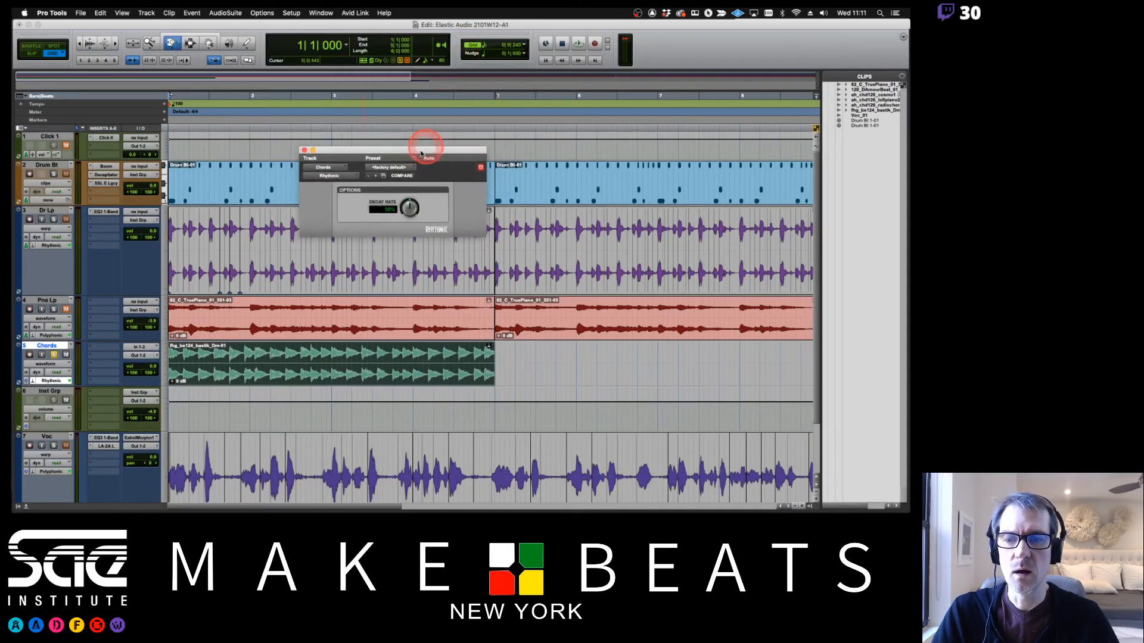
left_click_drag(373, 215, 405, 225)
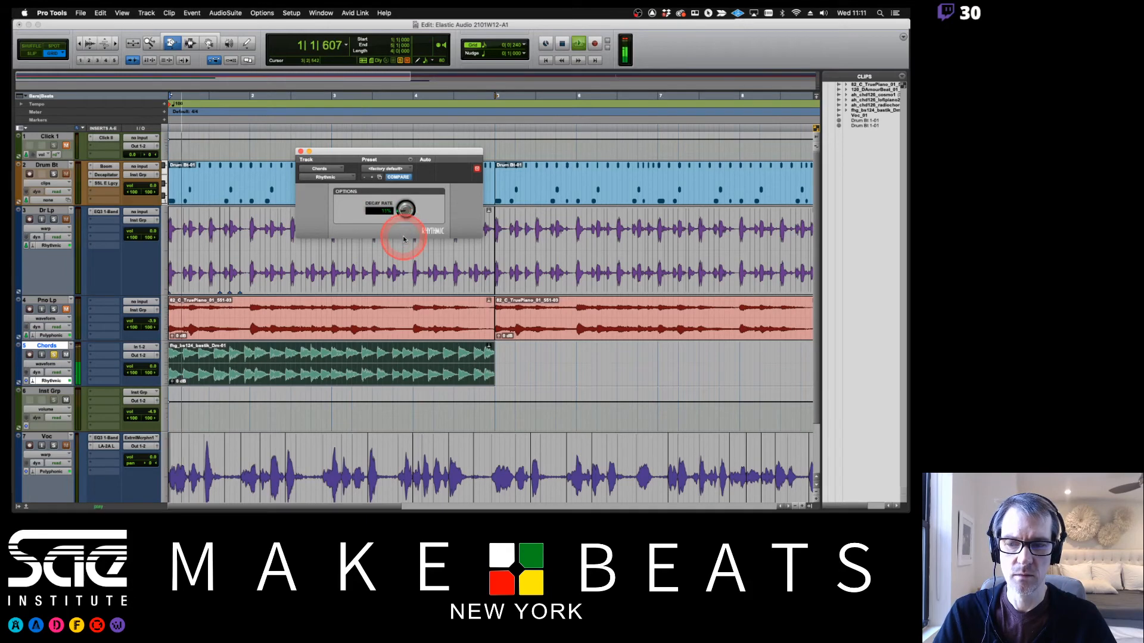
key("space")
left_click(405, 212)
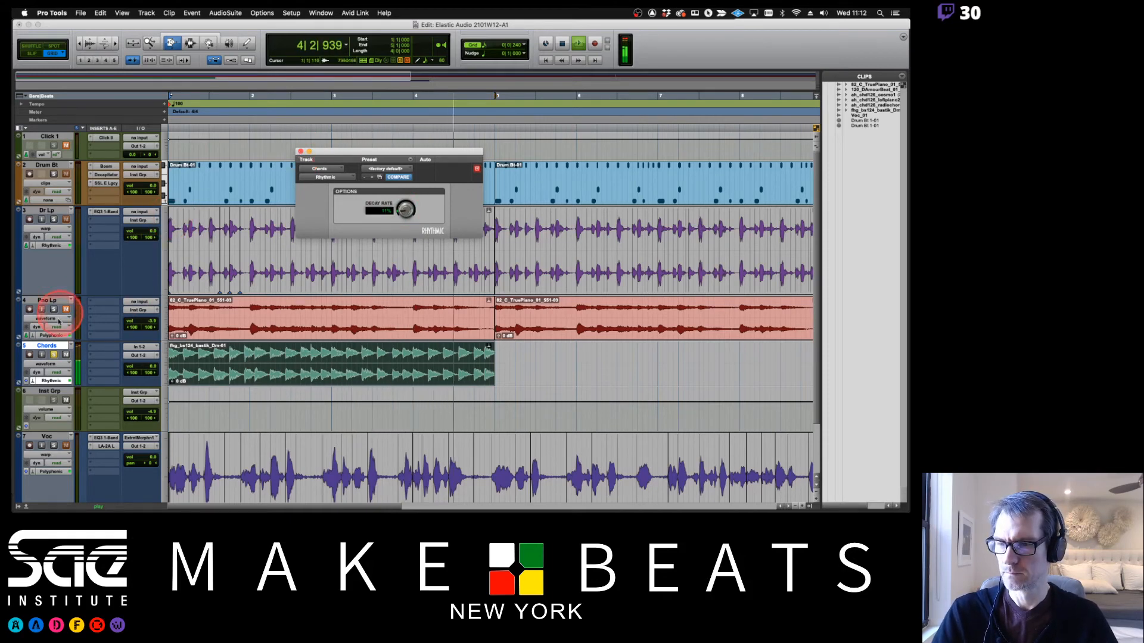
Unsolo the Chords track, play it with the full mix from the start, and lower its volume
left_click(54, 356)
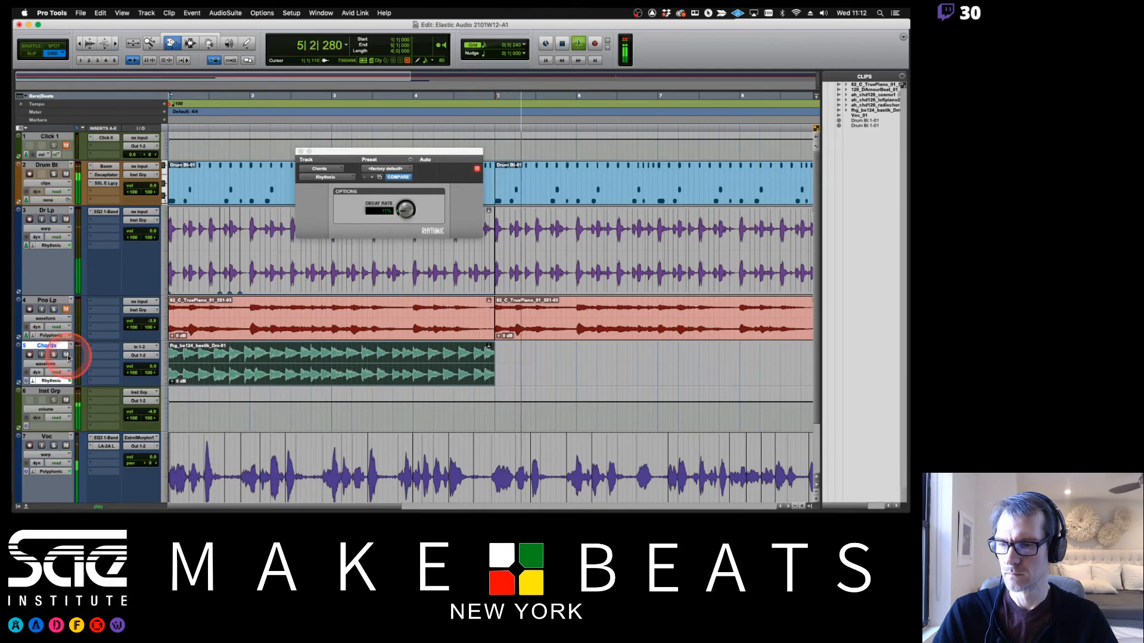
key("space")
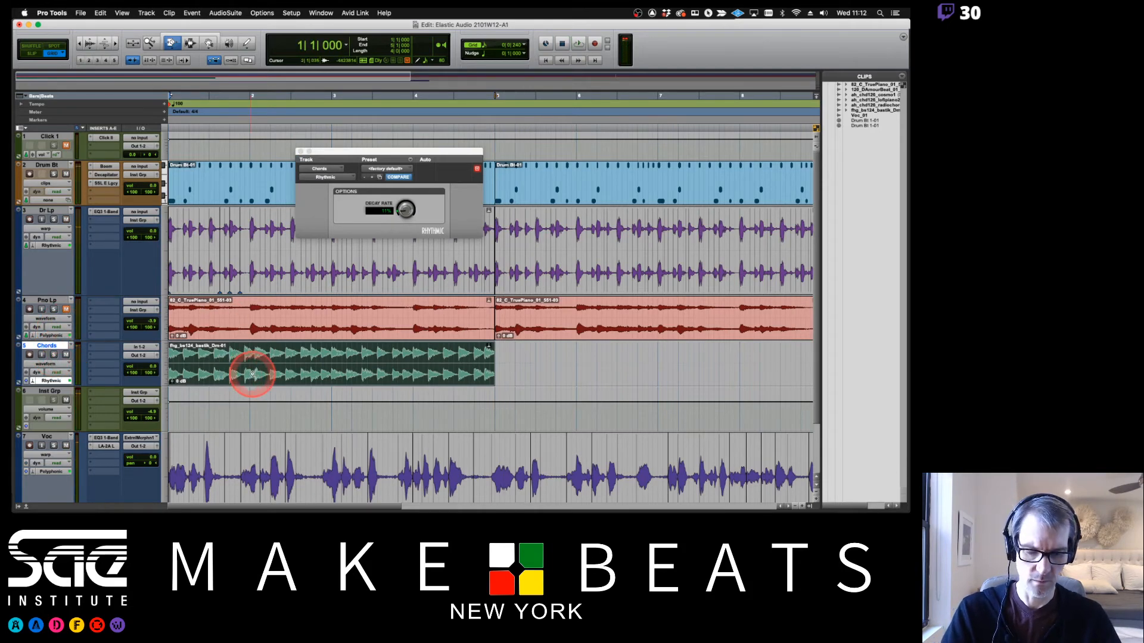
key("space")
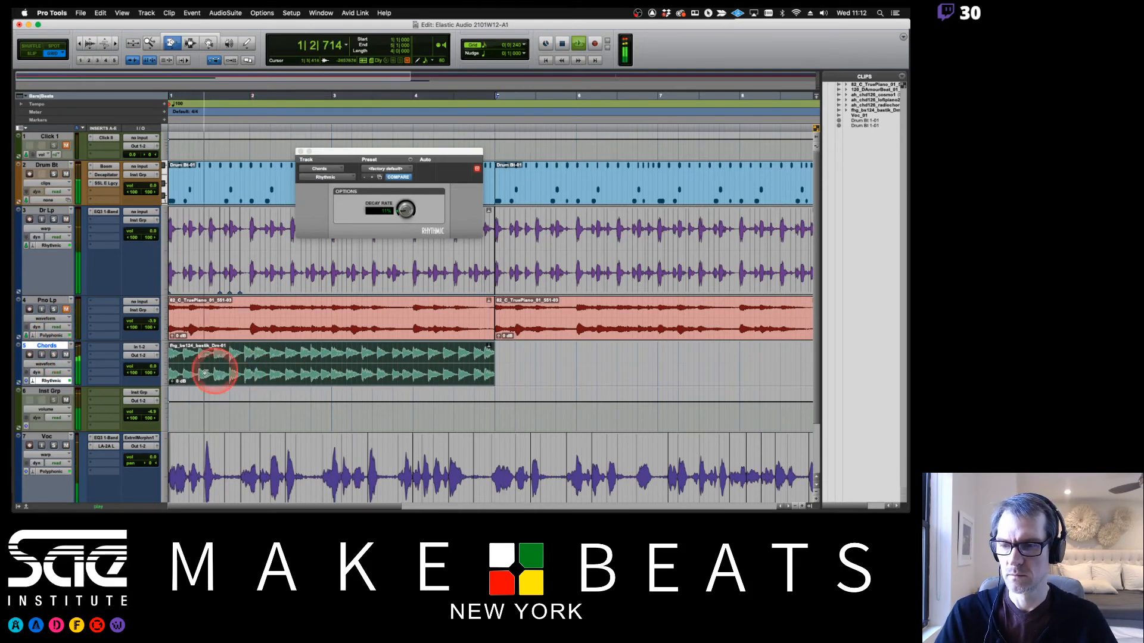
left_click_drag(151, 366, 153, 376)
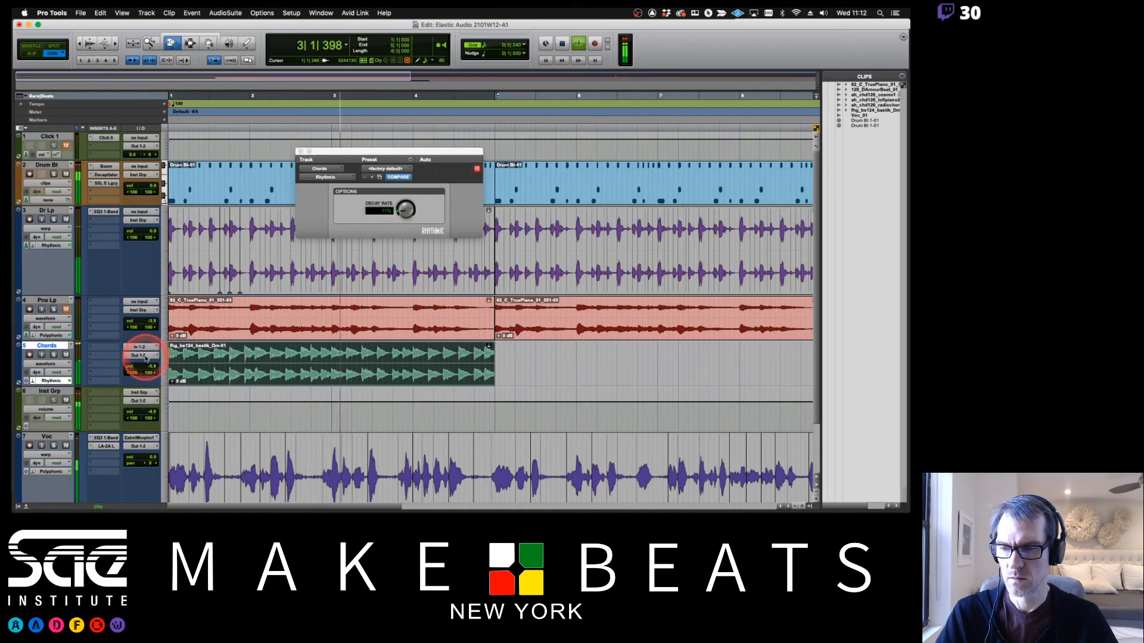
Route the Chords track's output to the Inst Grp stereo bus and raise the track's volume slightly during playback
left_click(140, 356)
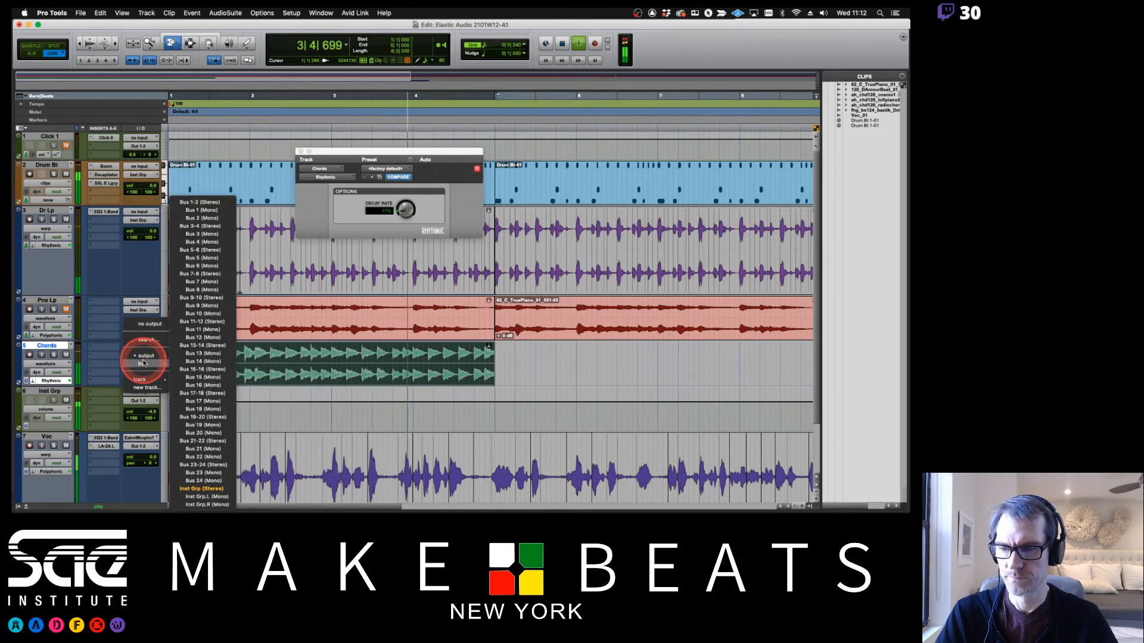
left_click(196, 488)
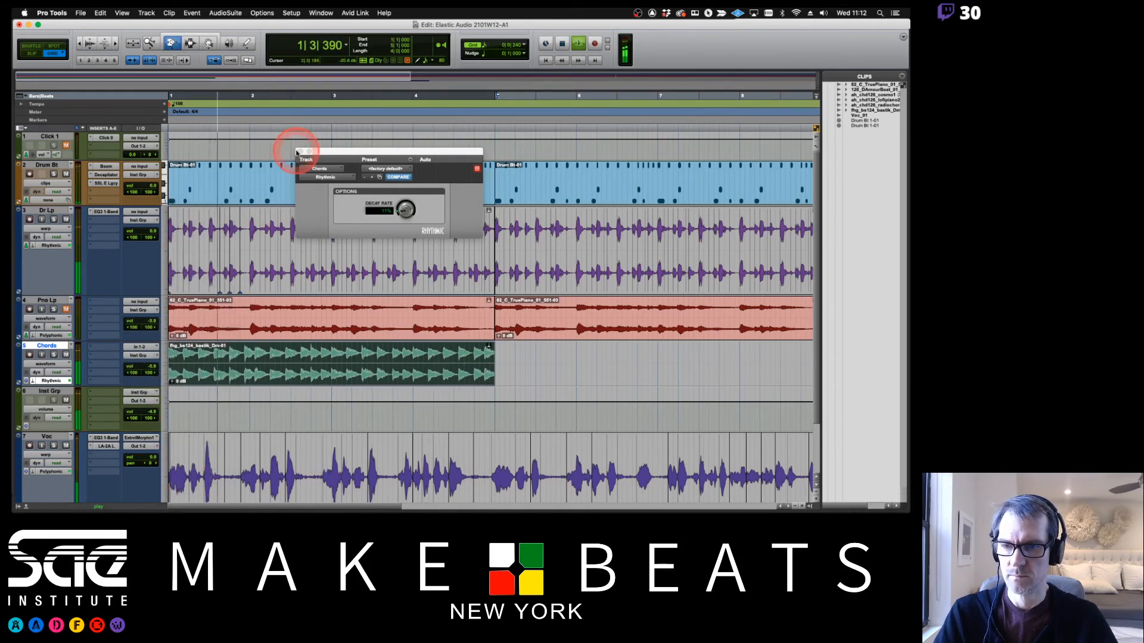
left_click(156, 374)
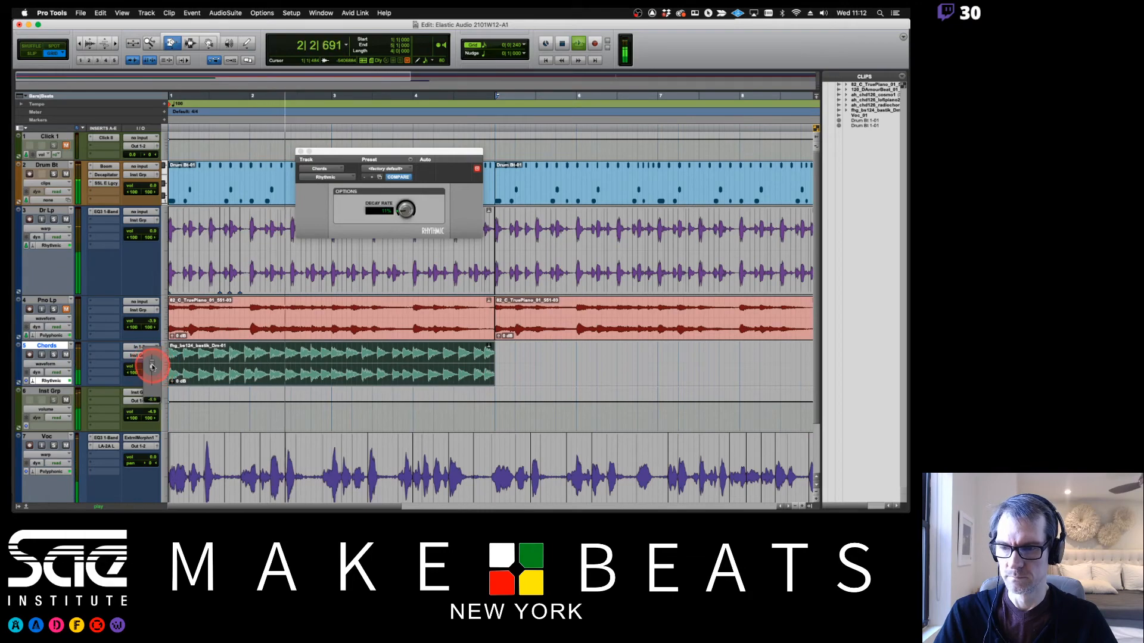
left_click_drag(152, 365, 150, 357)
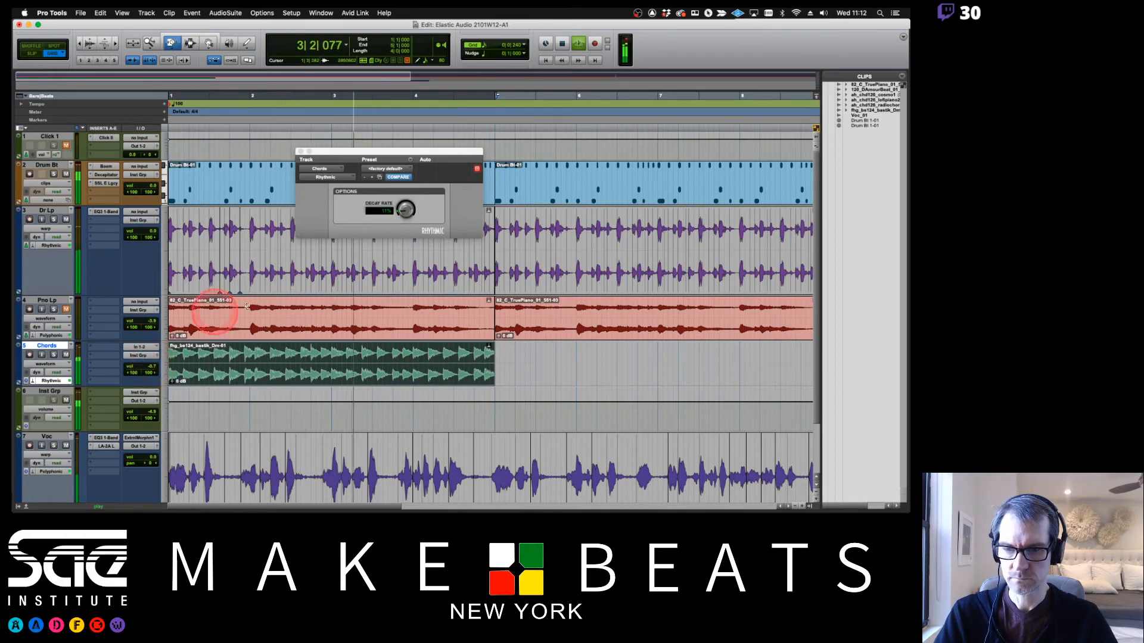
Close the Elastic Audio settings, then restart the mix from bar 1 and lower the Chords track's volume while it plays
left_click(300, 153)
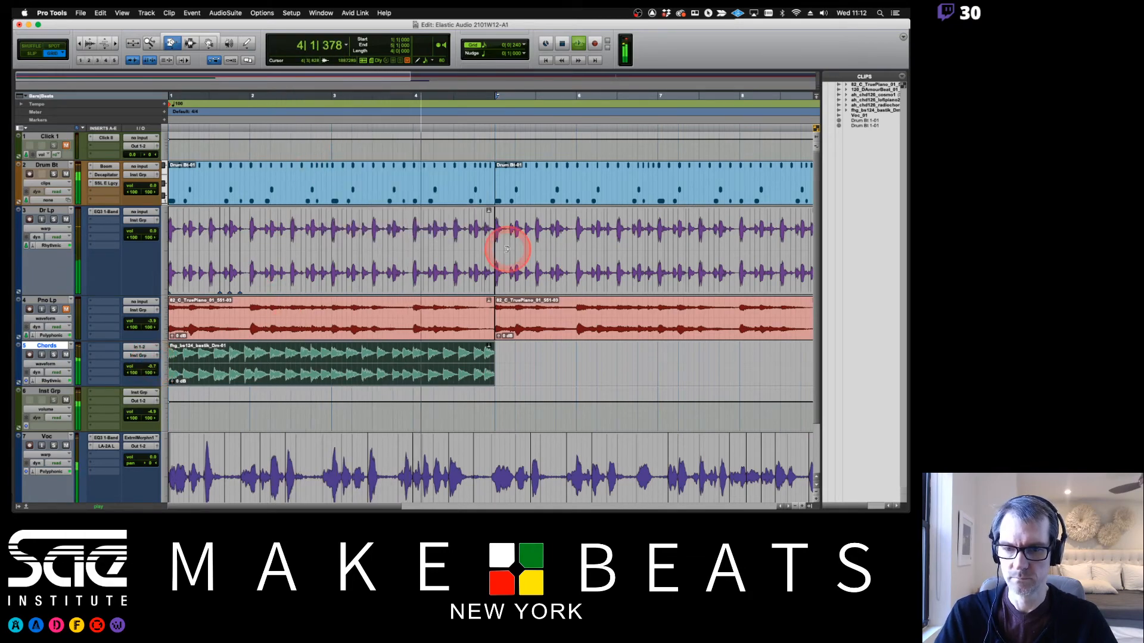
scroll(506, 248, "down", 3)
key("space")
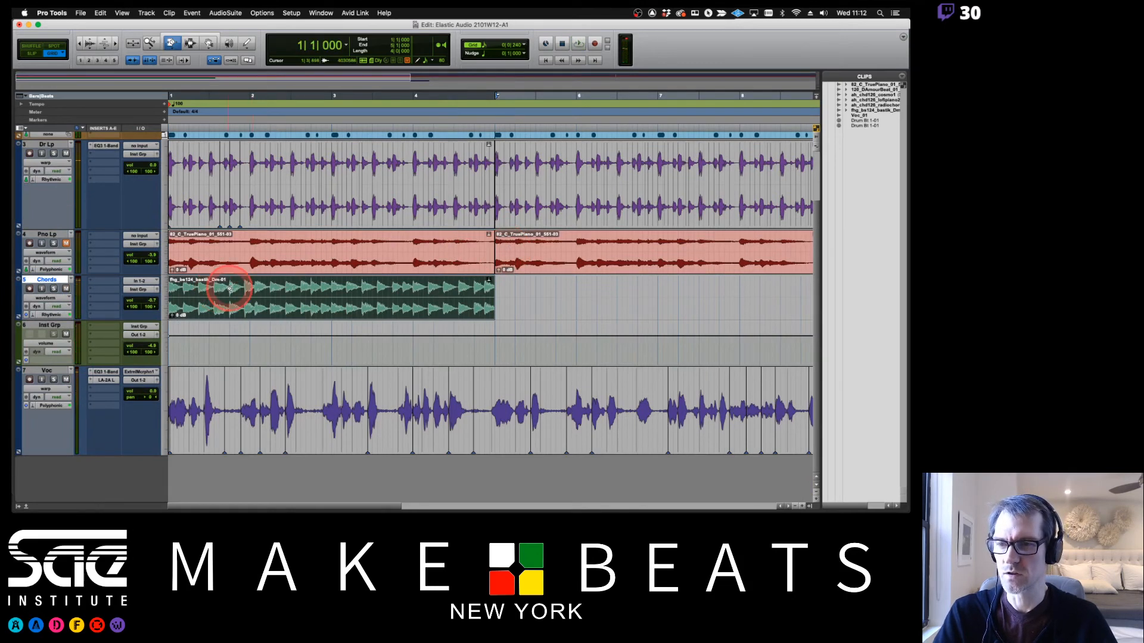
scroll(225, 286, "up", 3)
key("space")
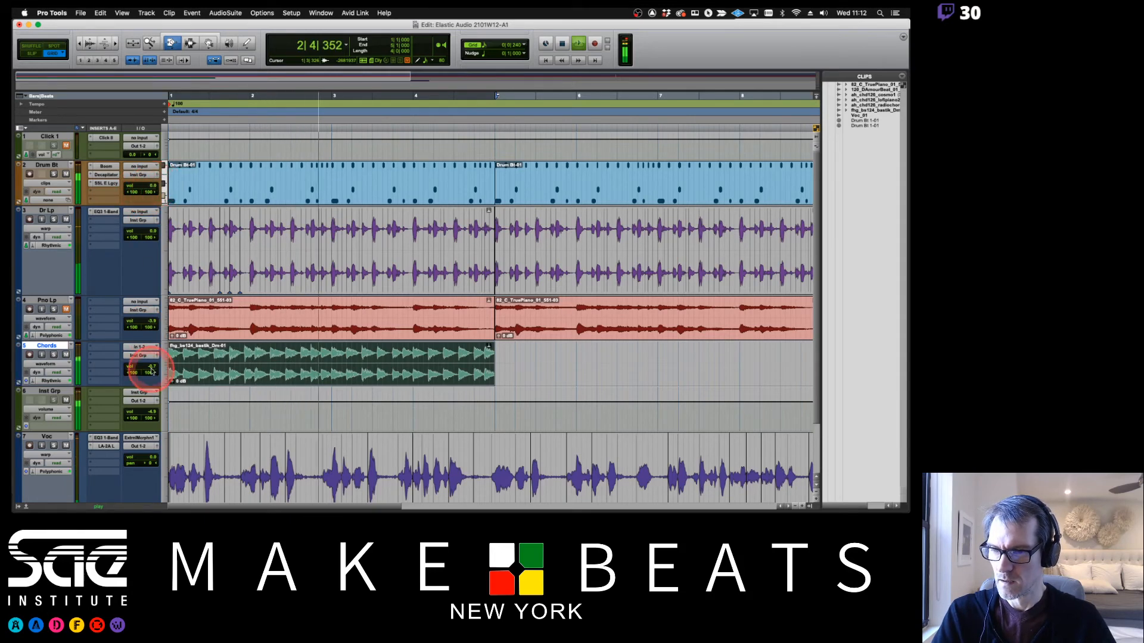
left_click_drag(138, 366, 150, 376)
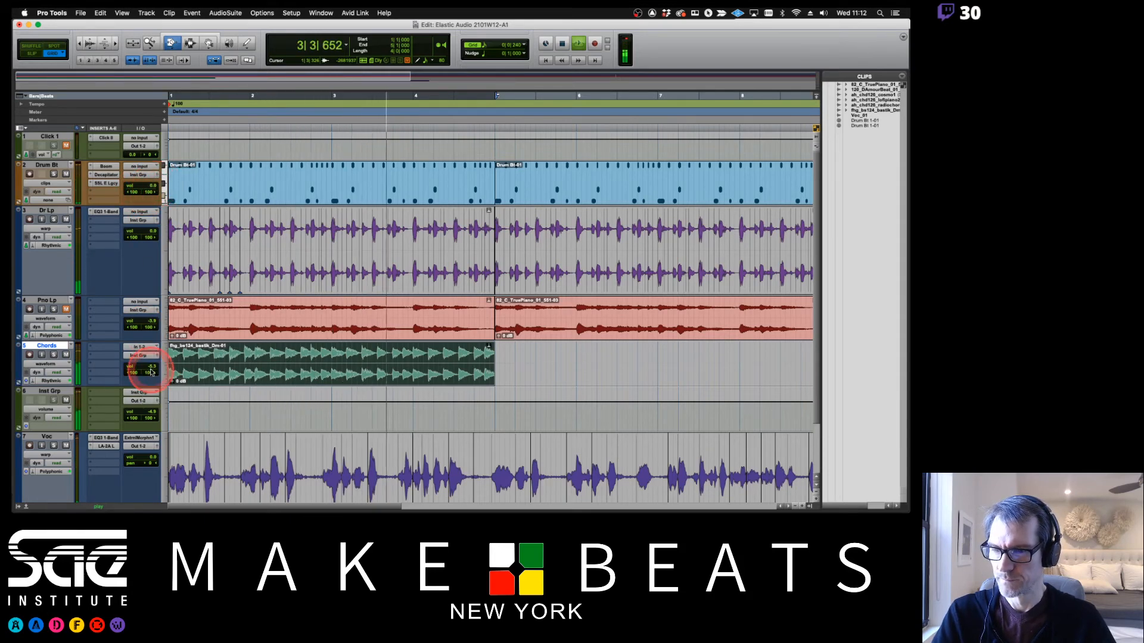
Rename the Chords track to Bass
double_click(40, 347)
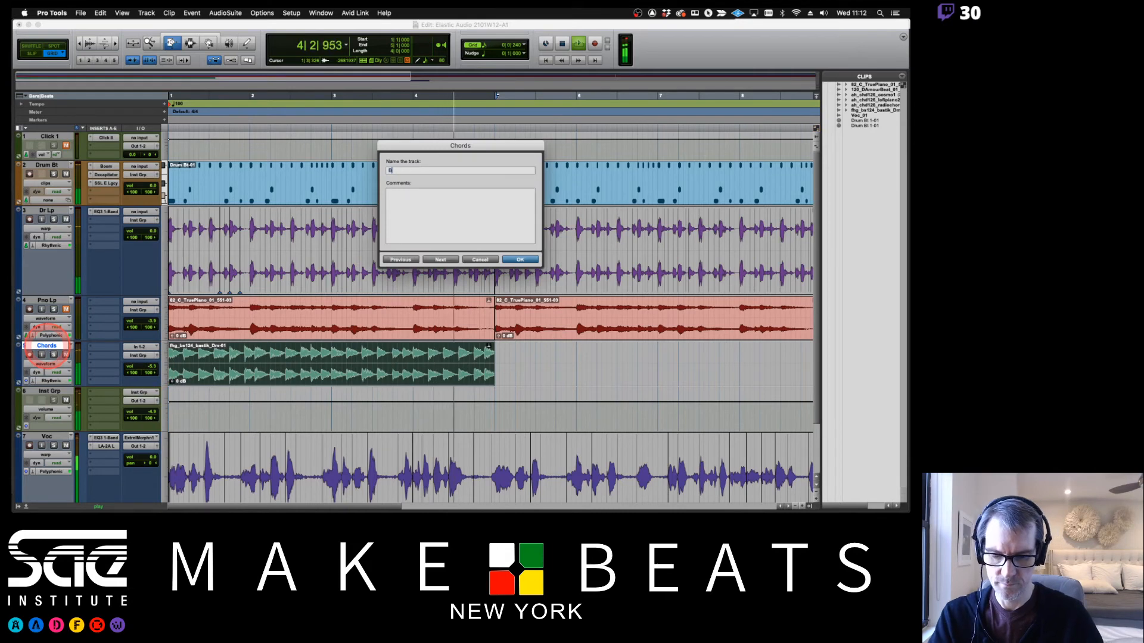
type("Bass")
key("Return")
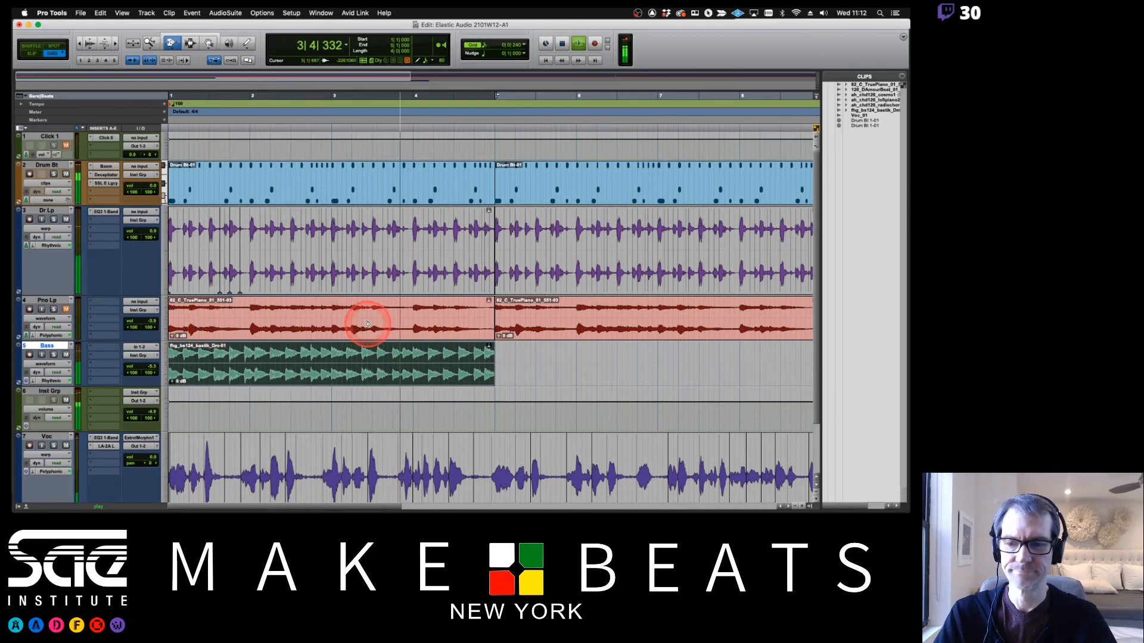
Audition the Pno Lp and Bass tracks together in solo from the start of the session
key("space")
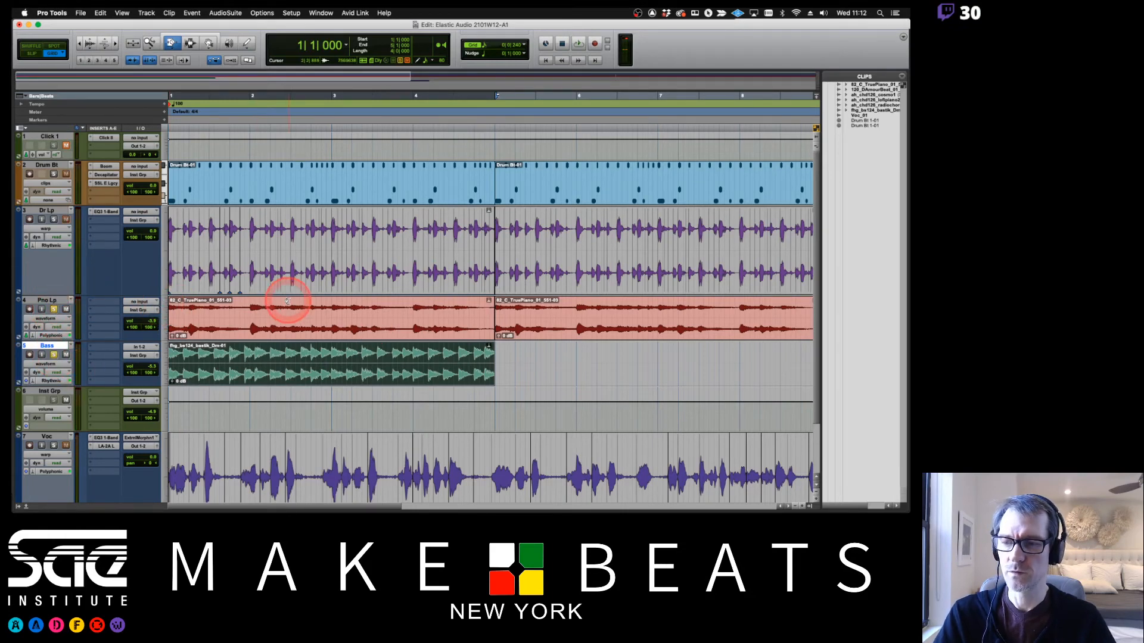
key("space")
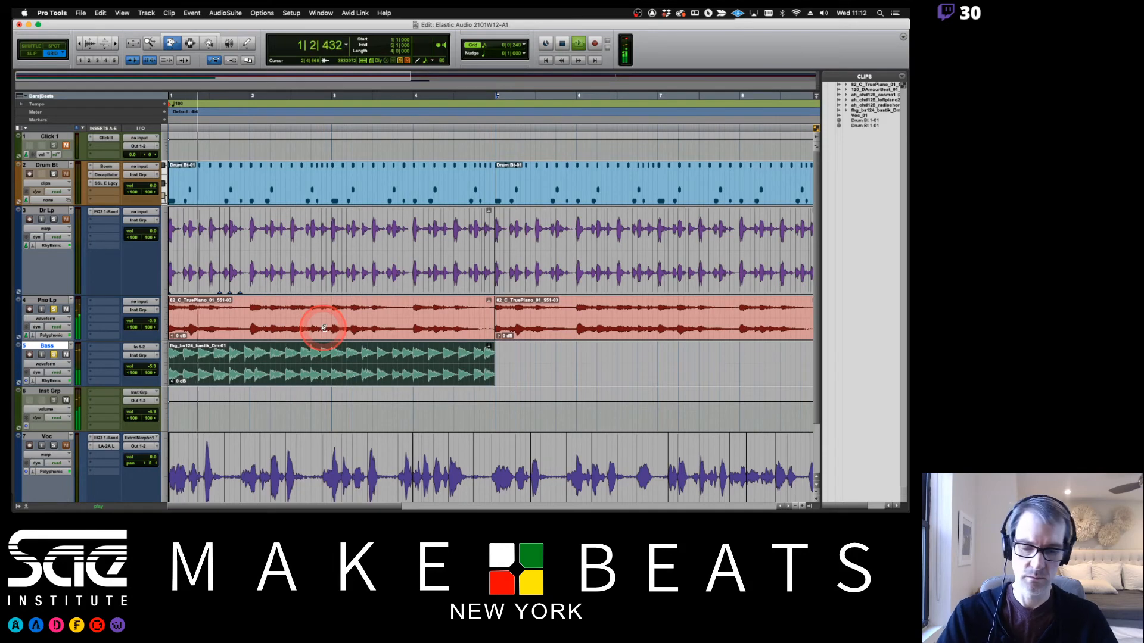
key("space")
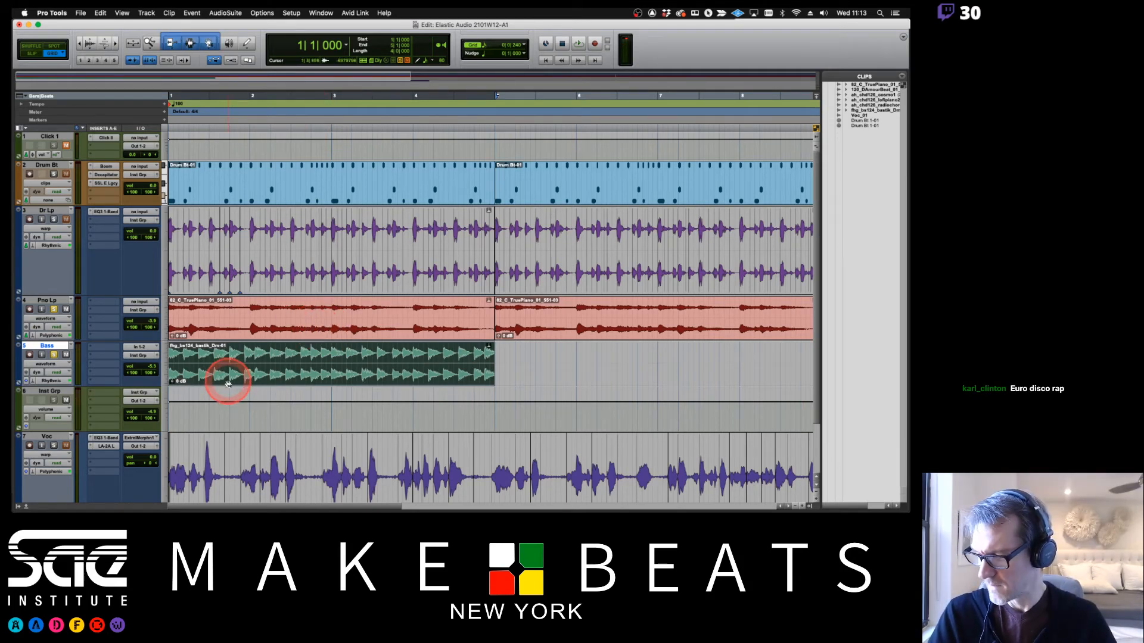
Transpose the first piano clip by changing its semitone pitch shift in Elastic Properties
left_click(253, 328)
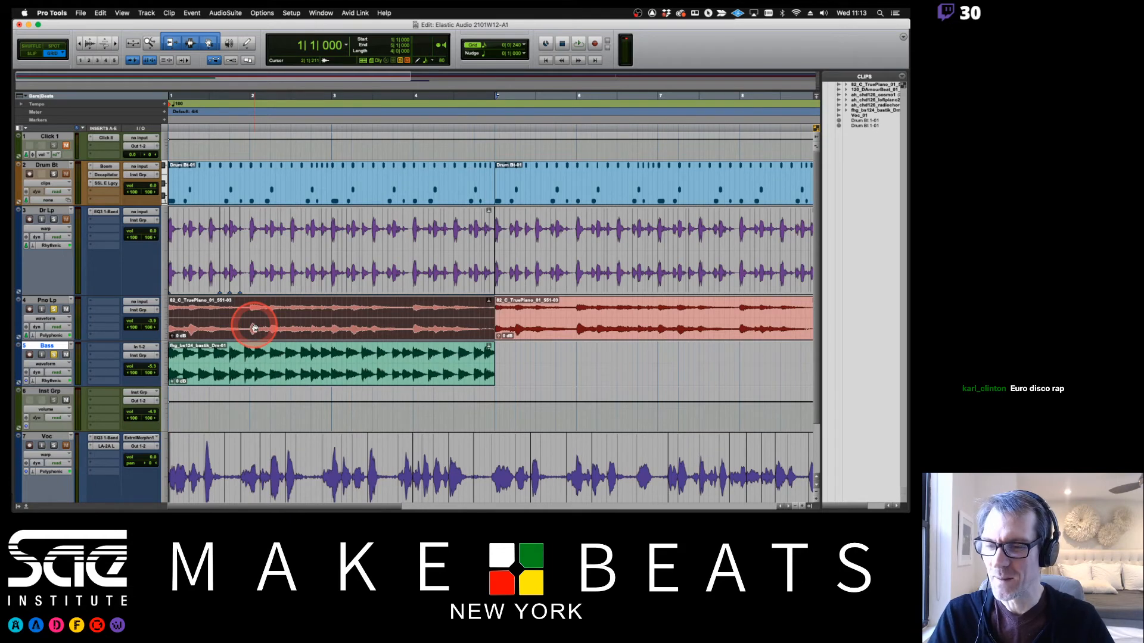
right_click(245, 324)
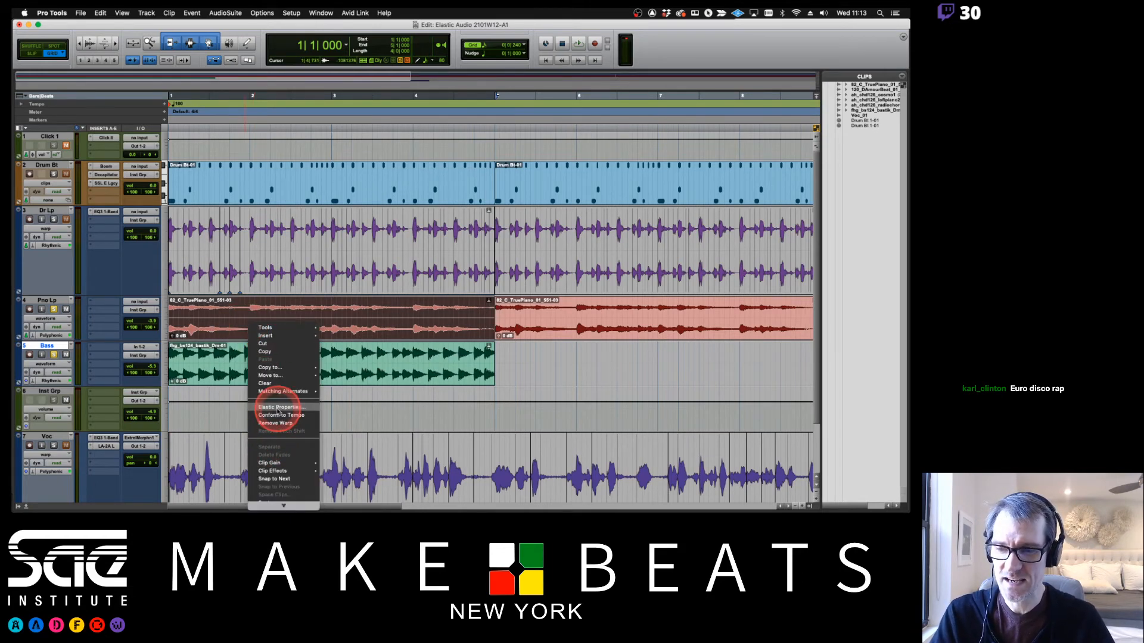
left_click(278, 410)
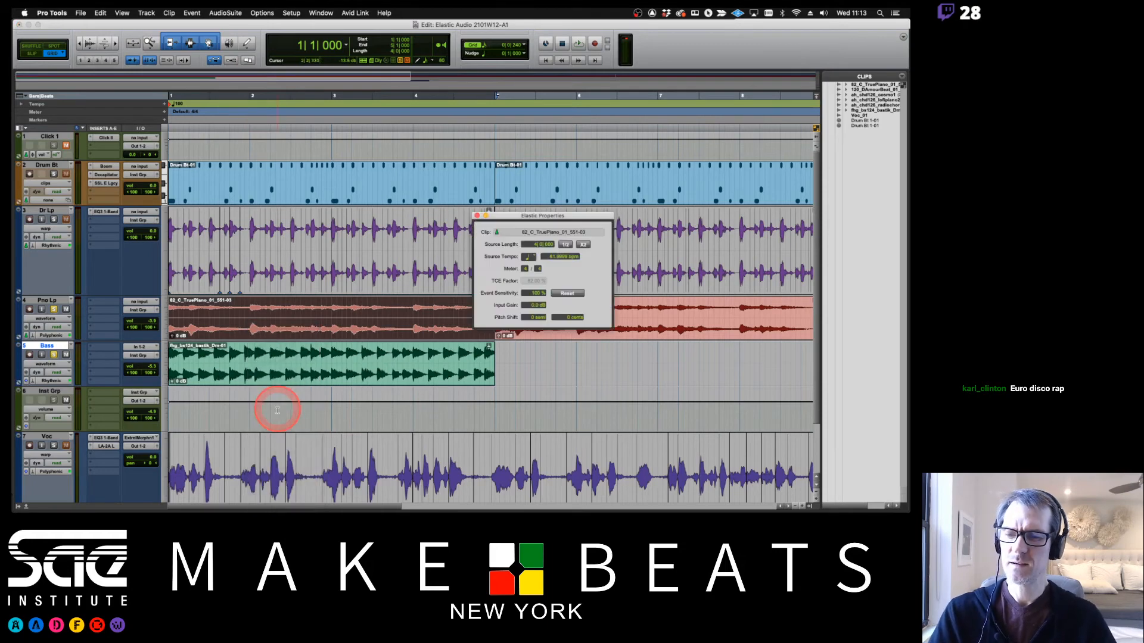
left_click_drag(596, 218, 646, 218)
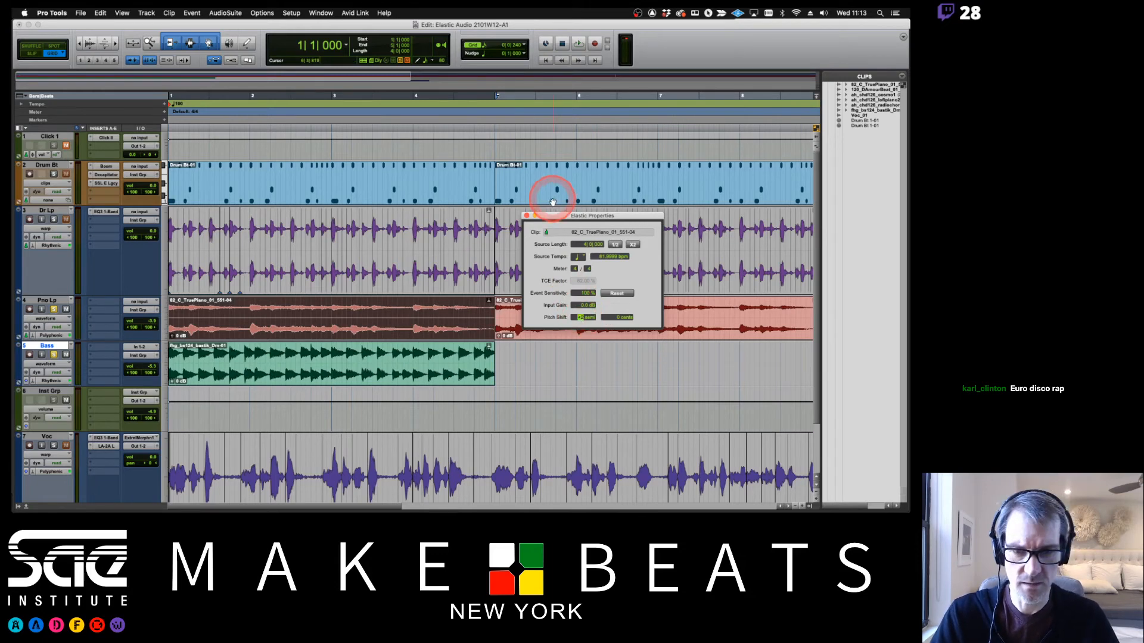
left_click(527, 215)
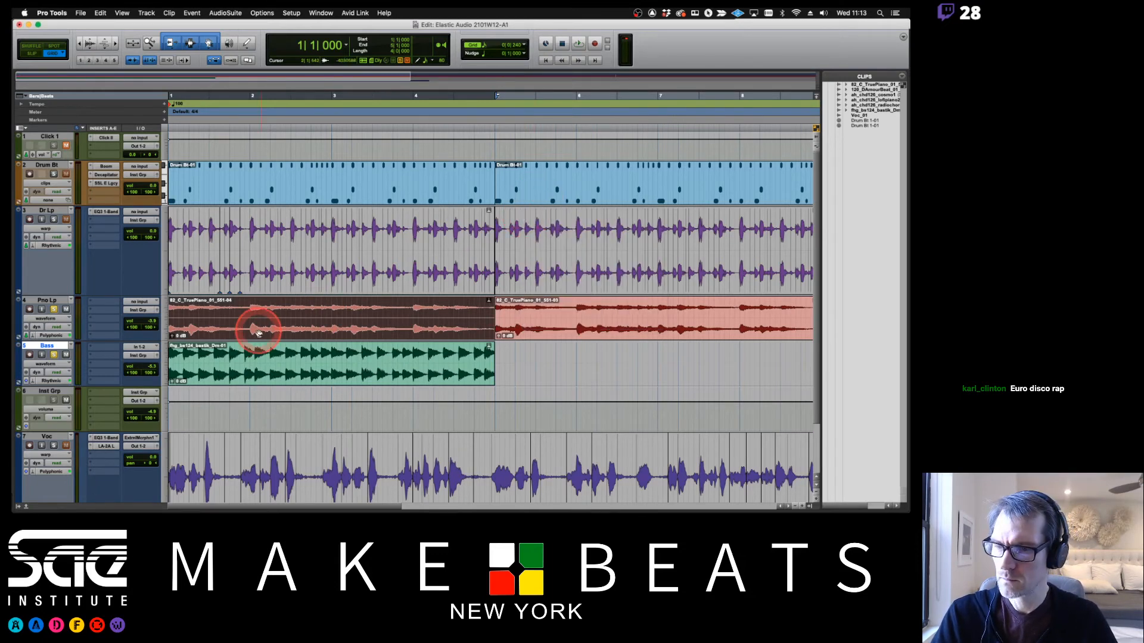
Audition the transposed piano loop with the bass in solo, and then play the unsoloed mix with the piano muted
key("space")
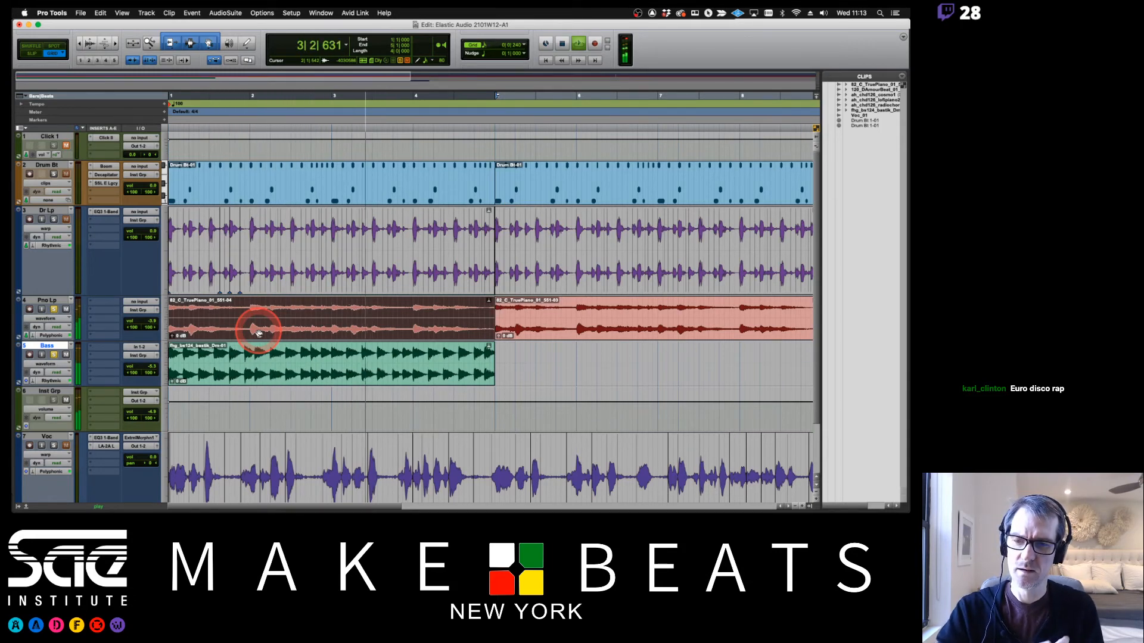
key("space")
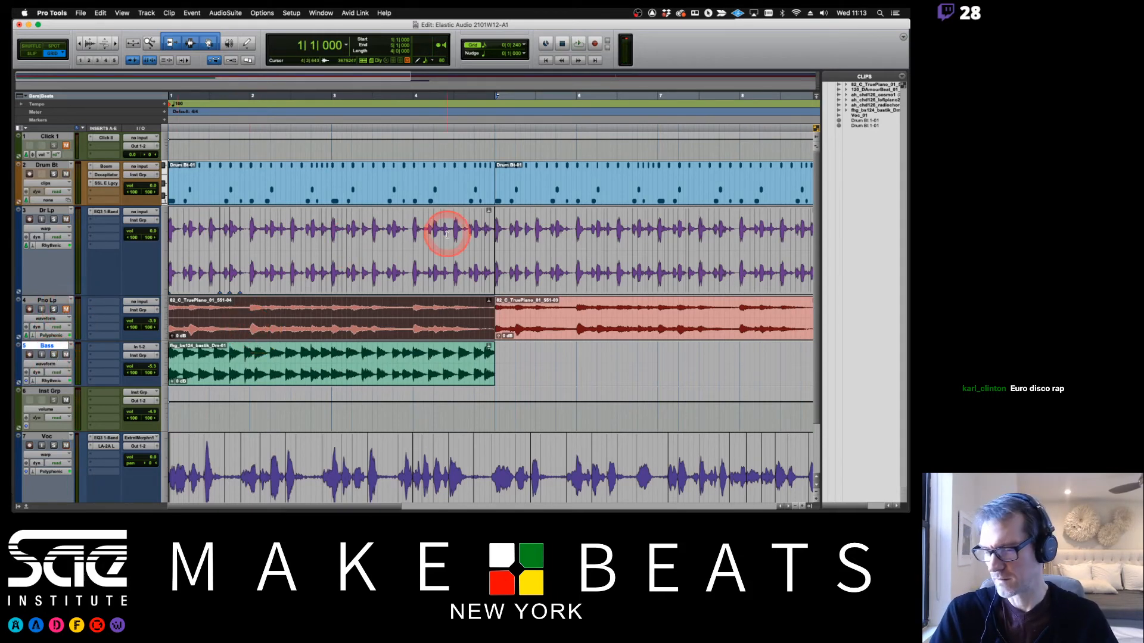
key("space")
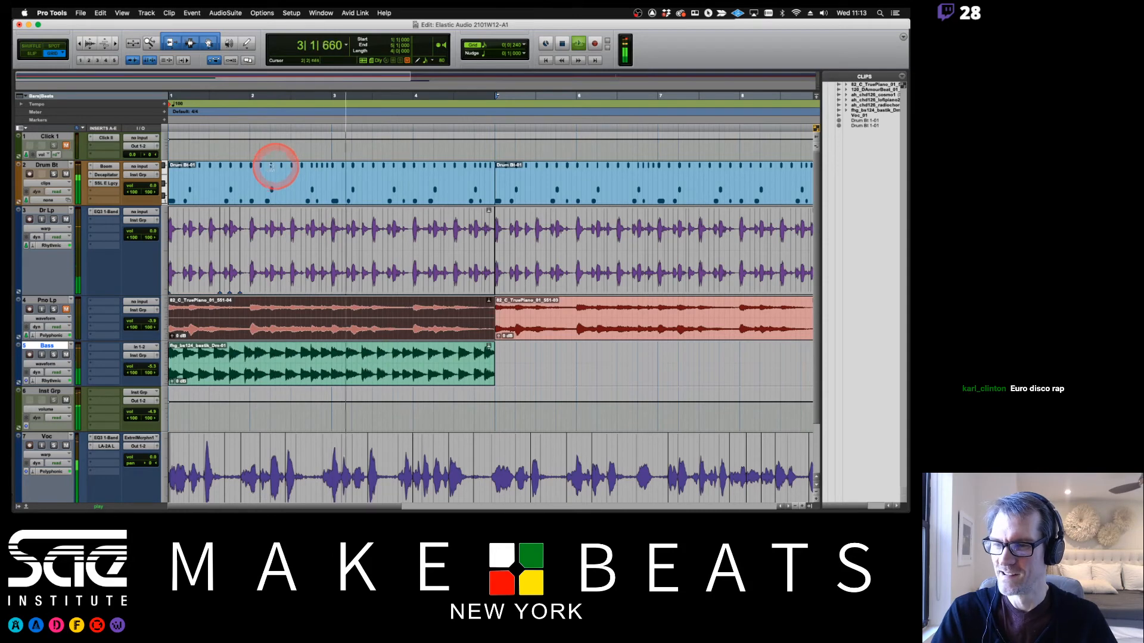
key("space")
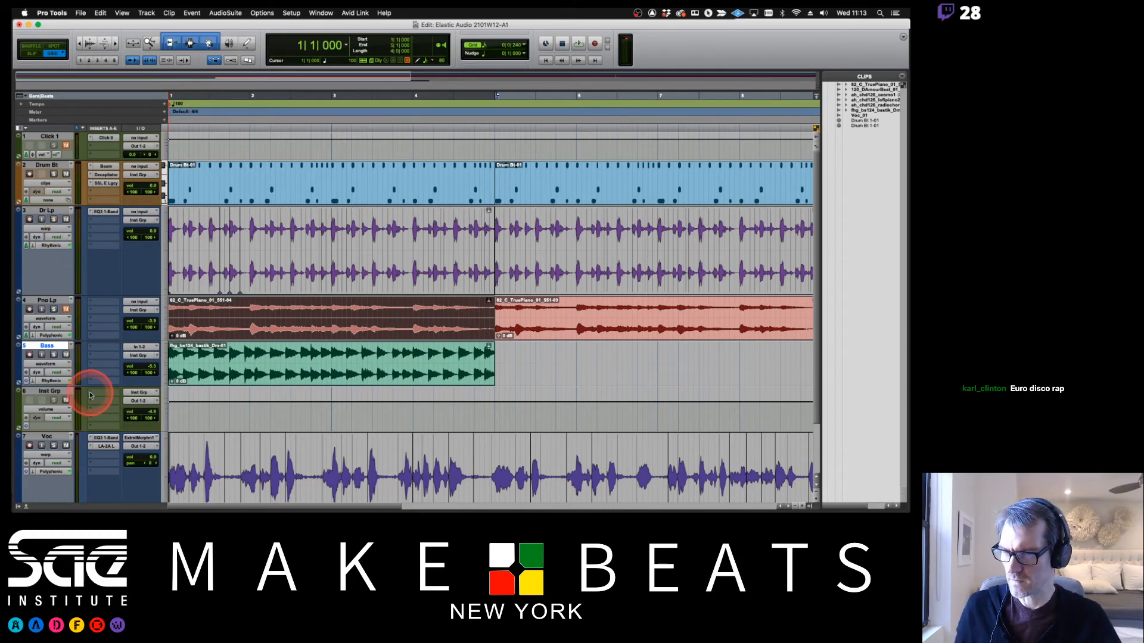
Set the session tempo at bar 1 to 115 BPM
scroll(232, 386, "down", 3)
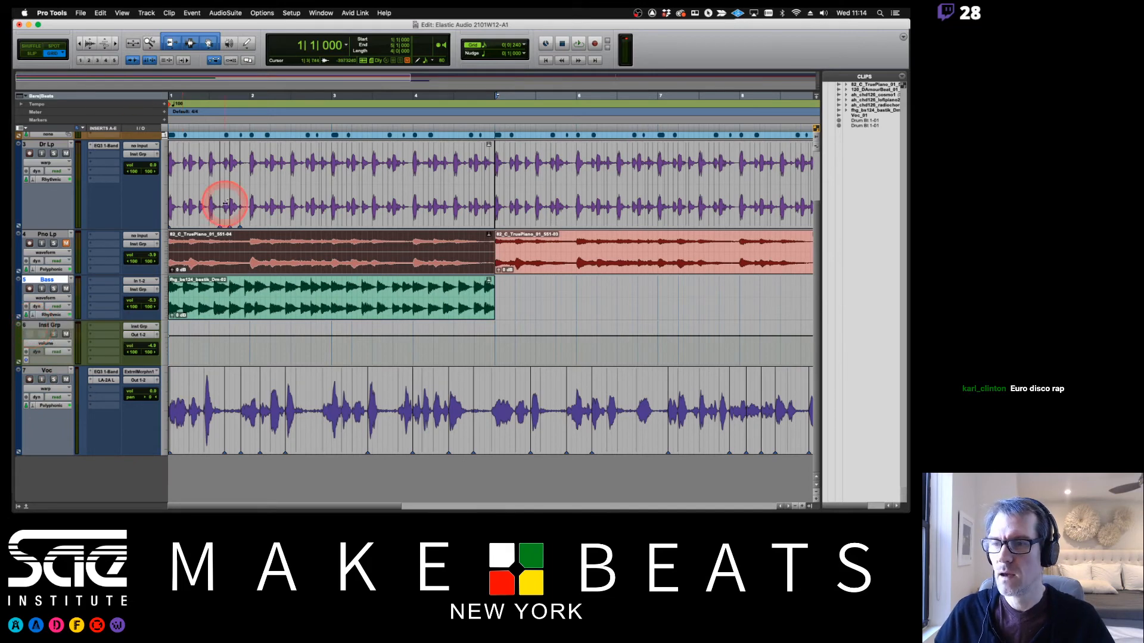
double_click(169, 105)
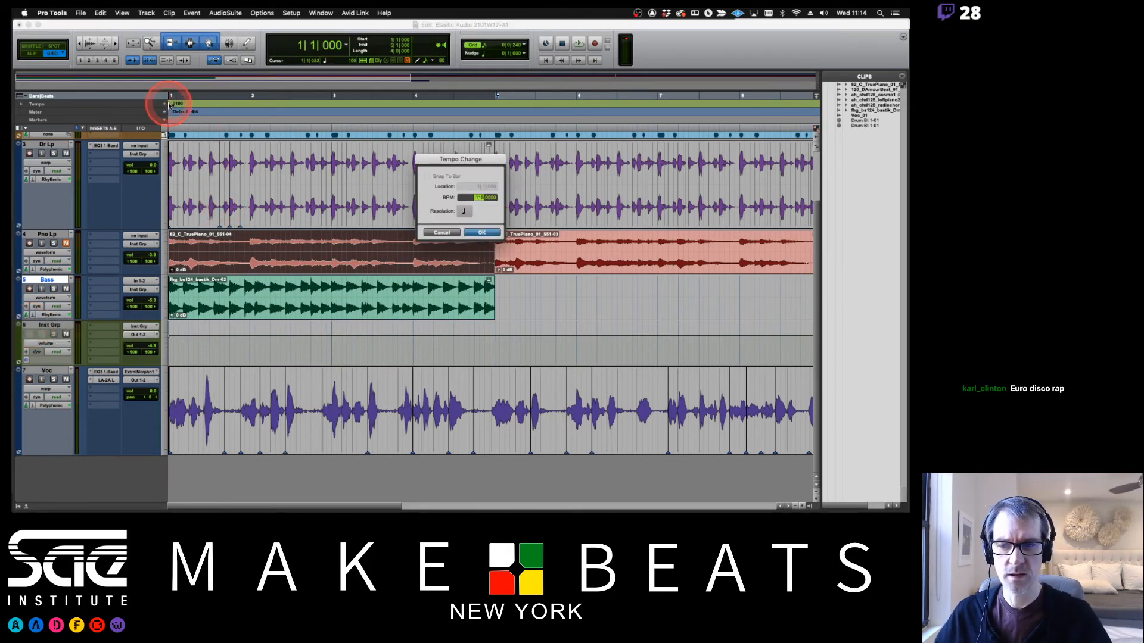
key("Return")
Rebalance levels during playback, setting Inst Grp to about -2.1 dB and Voc to about -2.7 dB, and lowering Dr Lp slightly
key("space")
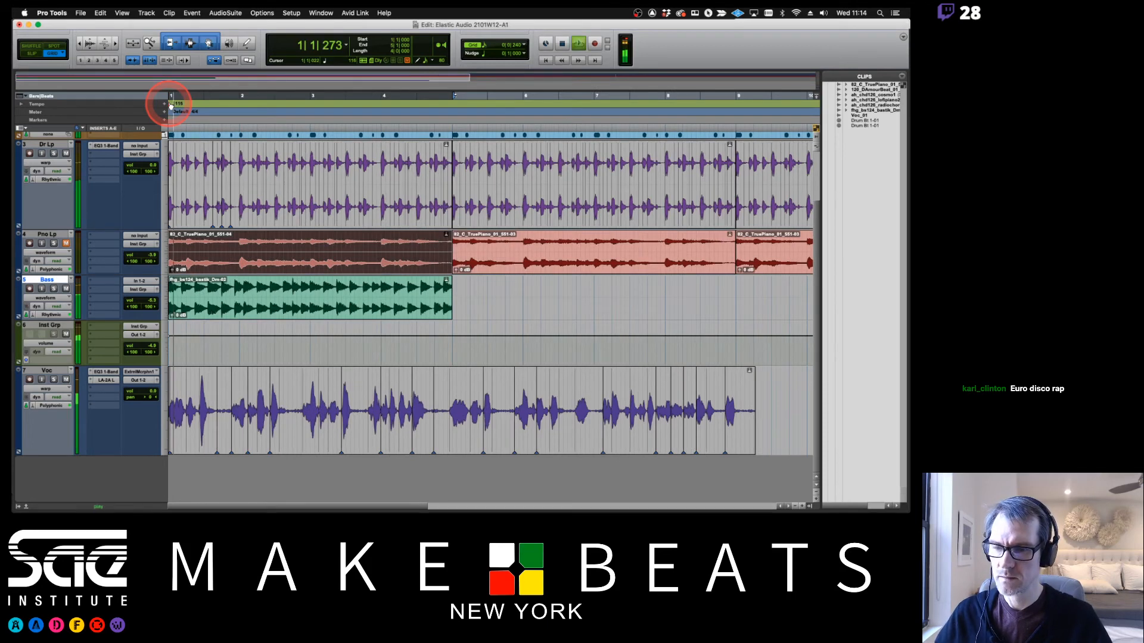
left_click_drag(151, 394, 153, 400)
left_click_drag(151, 347, 151, 344)
left_click_drag(153, 392, 153, 391)
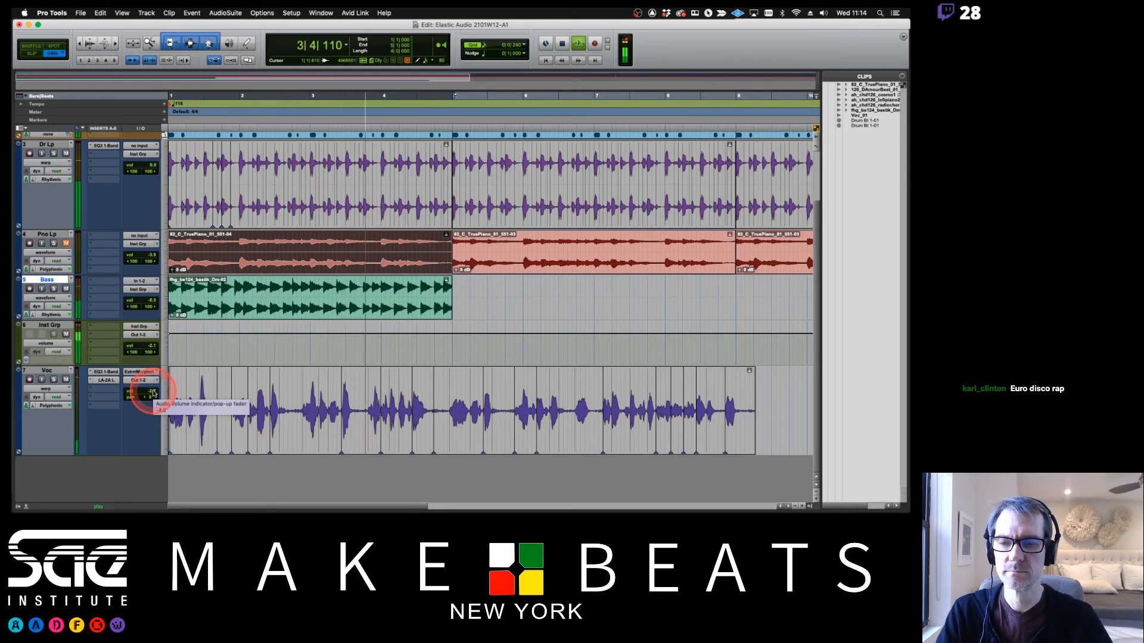
scroll(280, 325, "up", 3)
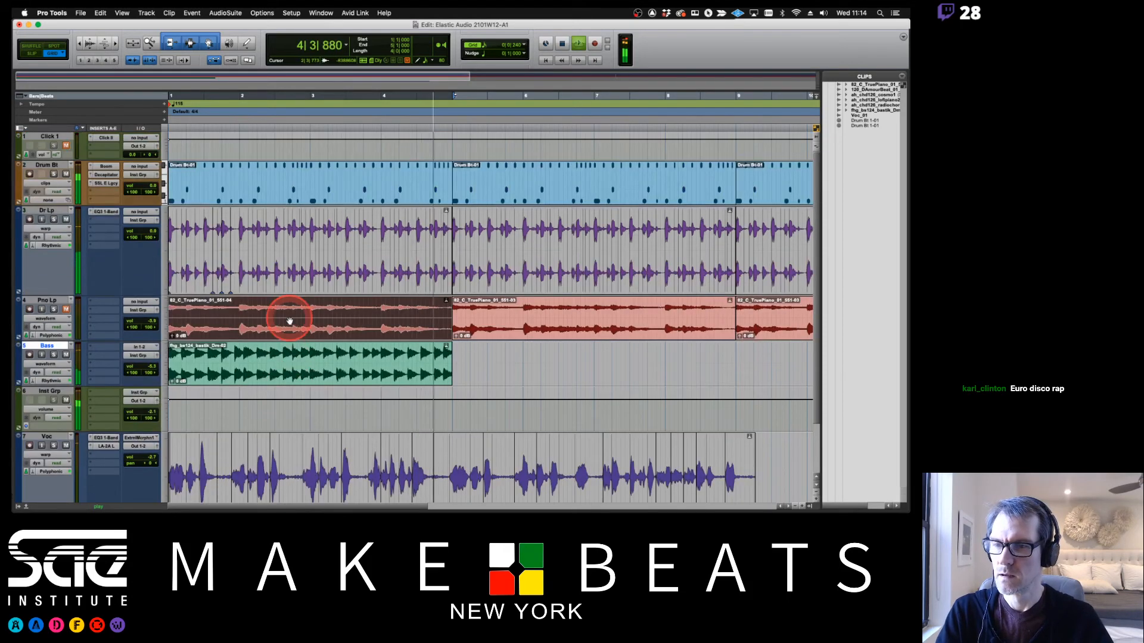
left_click_drag(153, 233, 153, 236)
key("space")
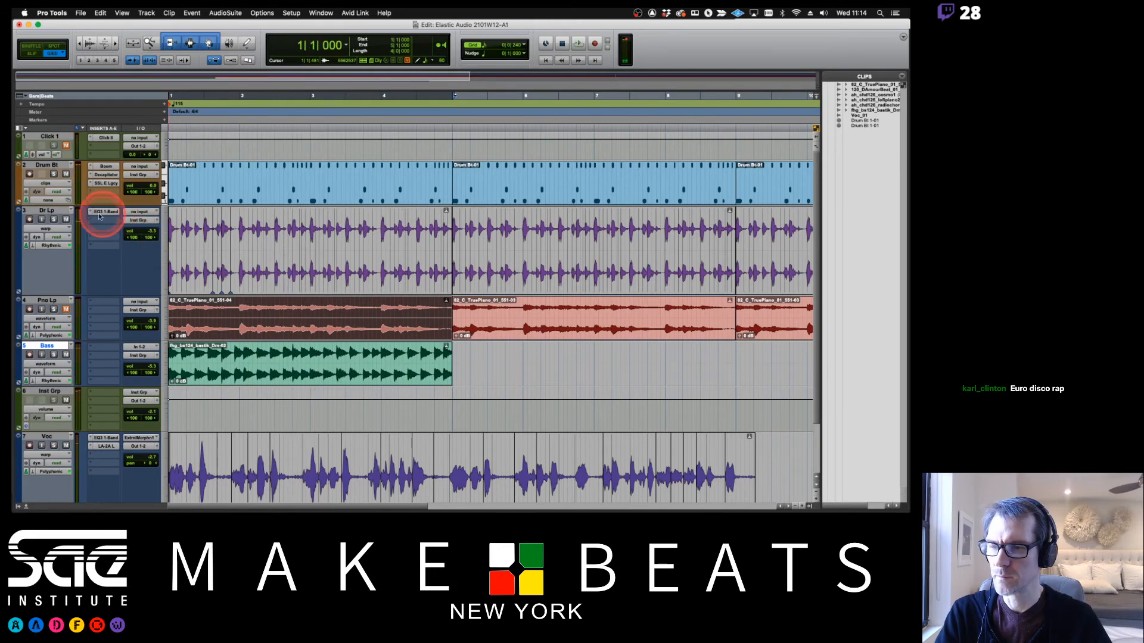
Solo the Dr Lp track during playback, check its EQ3 1-Band settings and insert the stereo AIR Vintage Filter below it
key("space")
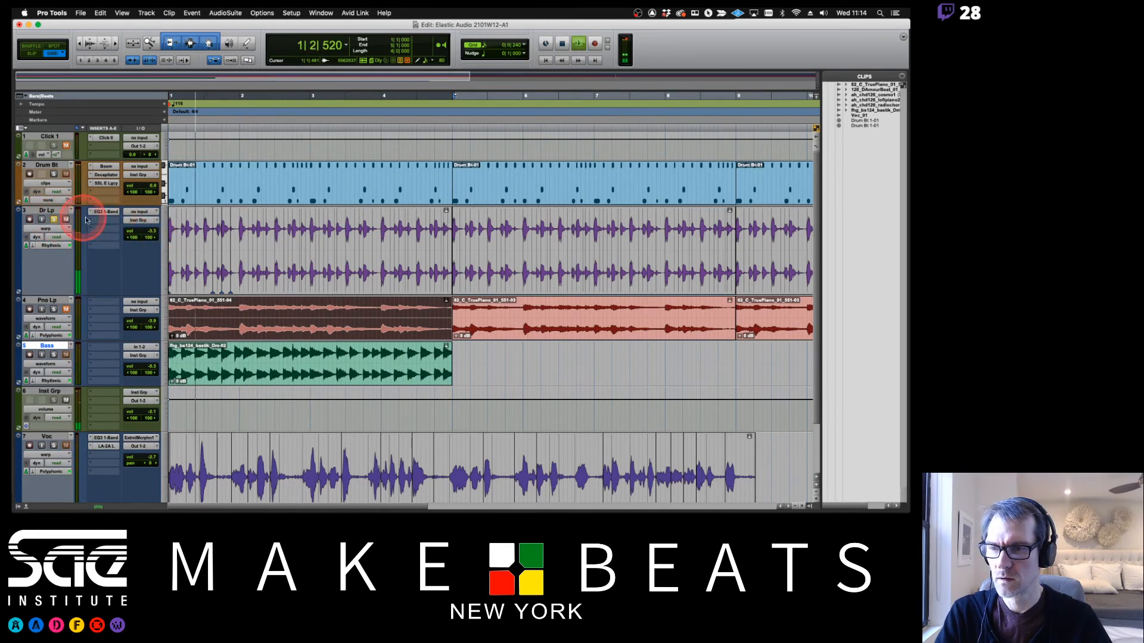
left_click(106, 212)
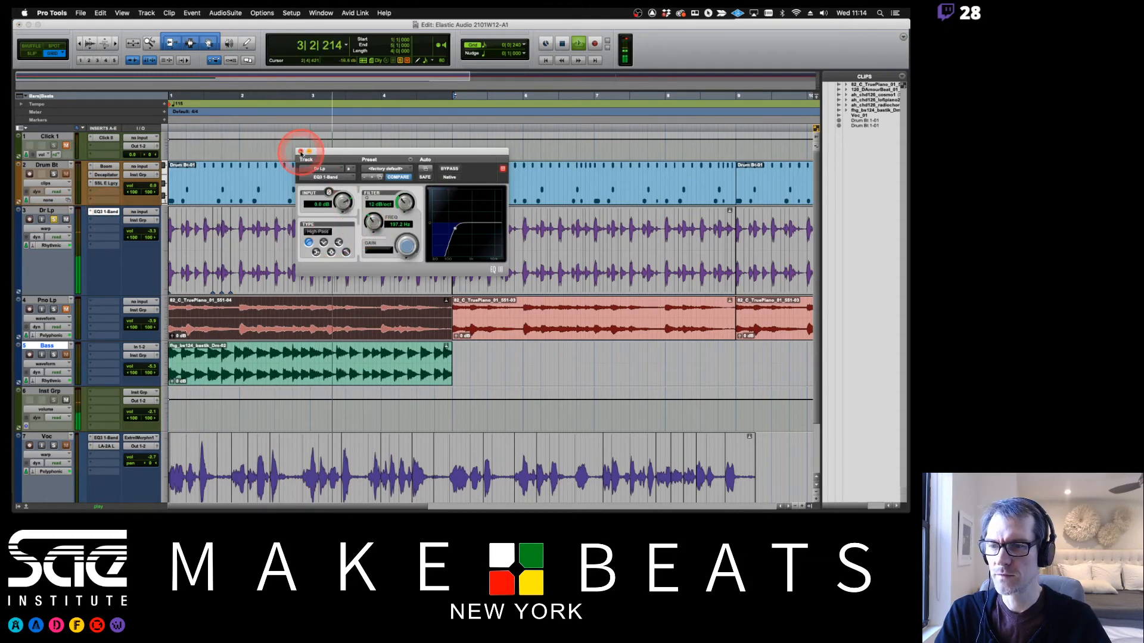
left_click(110, 223)
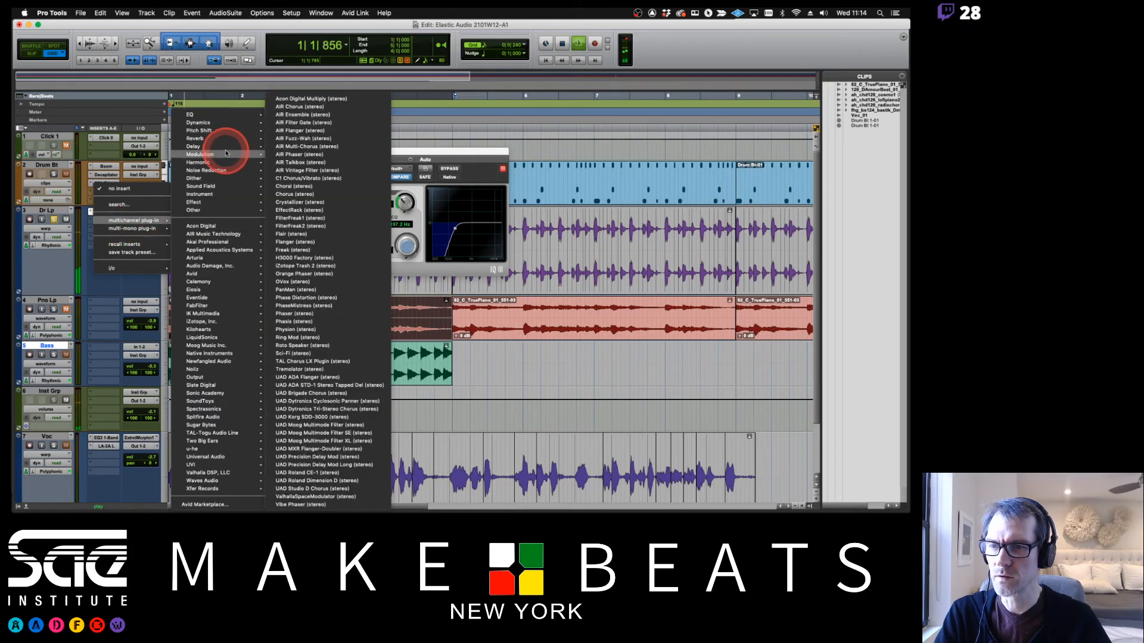
mouse_move(225, 154)
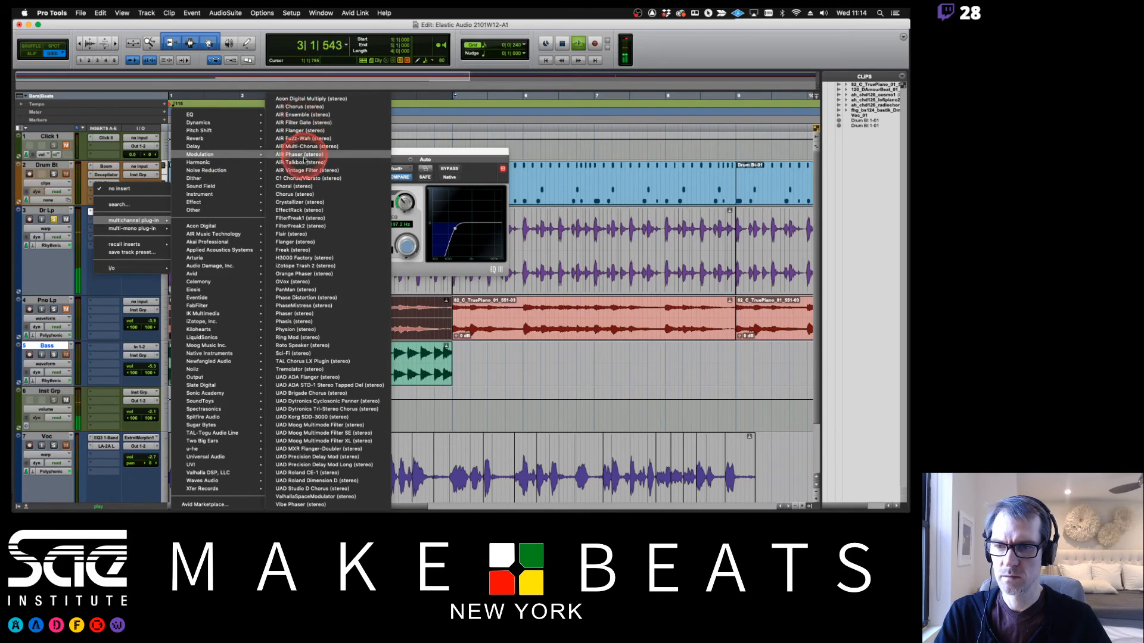
key("Escape")
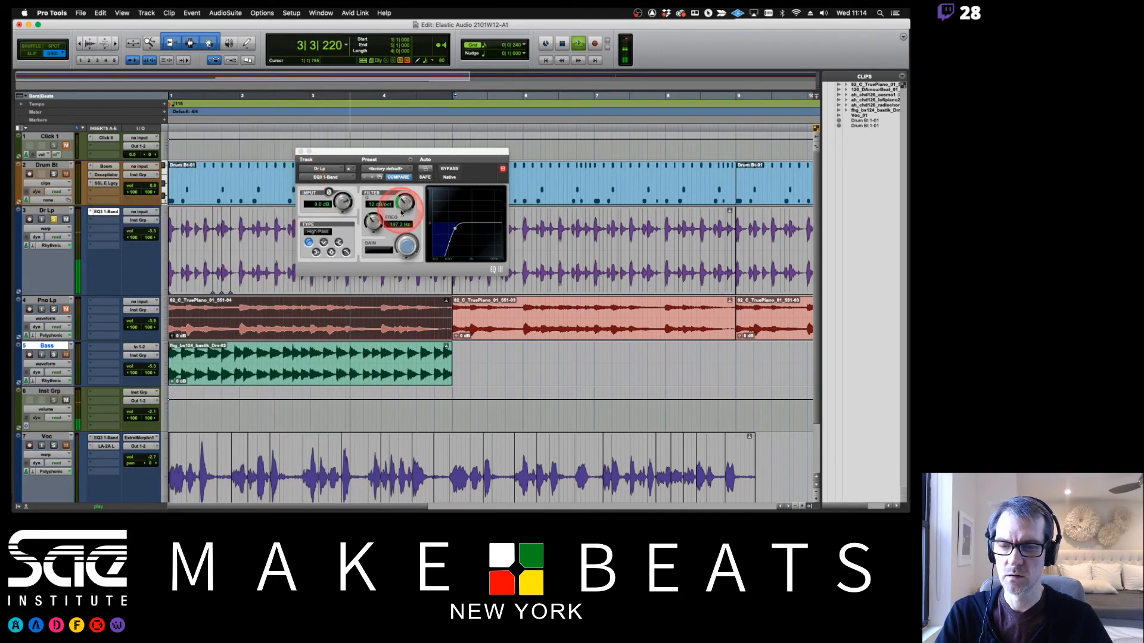
Adjust the cutoff and resonance of the Vintage Filter on the drum loop, and close the plug-in window
mouse_move(336, 223)
left_mouse_down()
mouse_move(341, 191)
mouse_move(334, 218)
left_mouse_up()
left_click_drag(335, 258, 335, 248)
left_click_drag(339, 217, 336, 198)
left_click(335, 147)
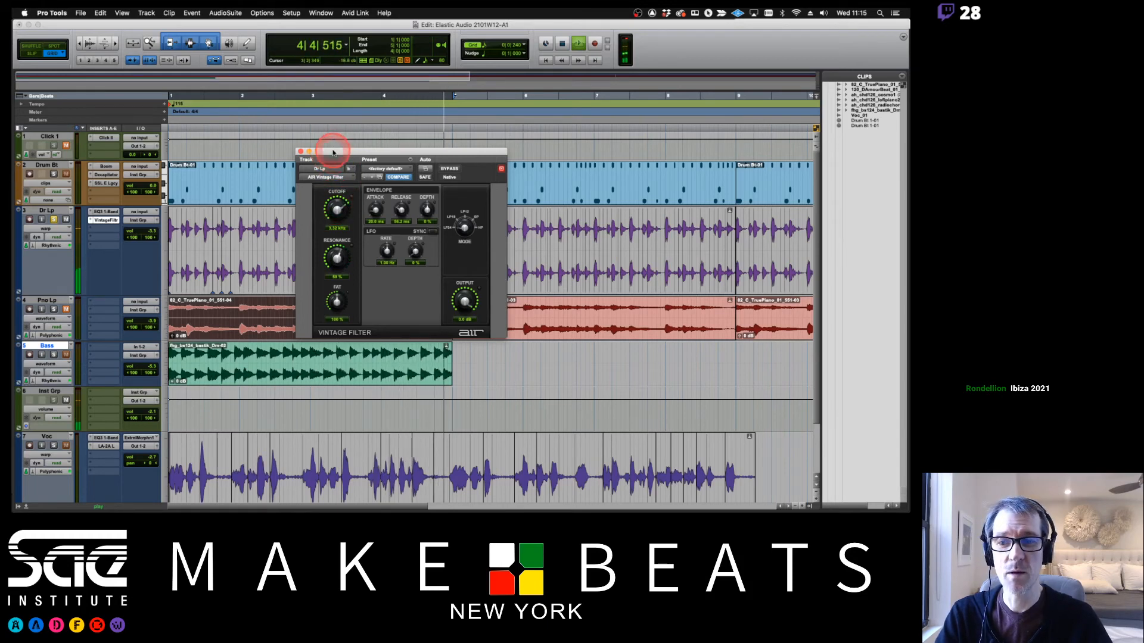
left_click_drag(334, 152, 493, 170)
key("space")
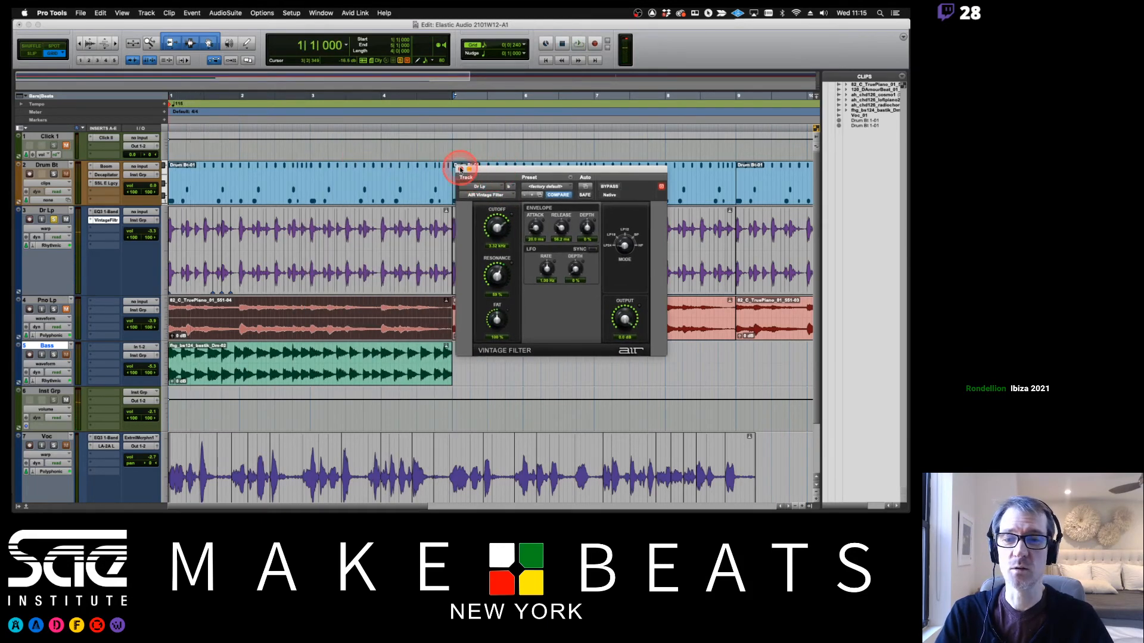
left_click(459, 169)
Switch the Dr Lp track to waveform view and set its track height to medium
left_click(52, 229)
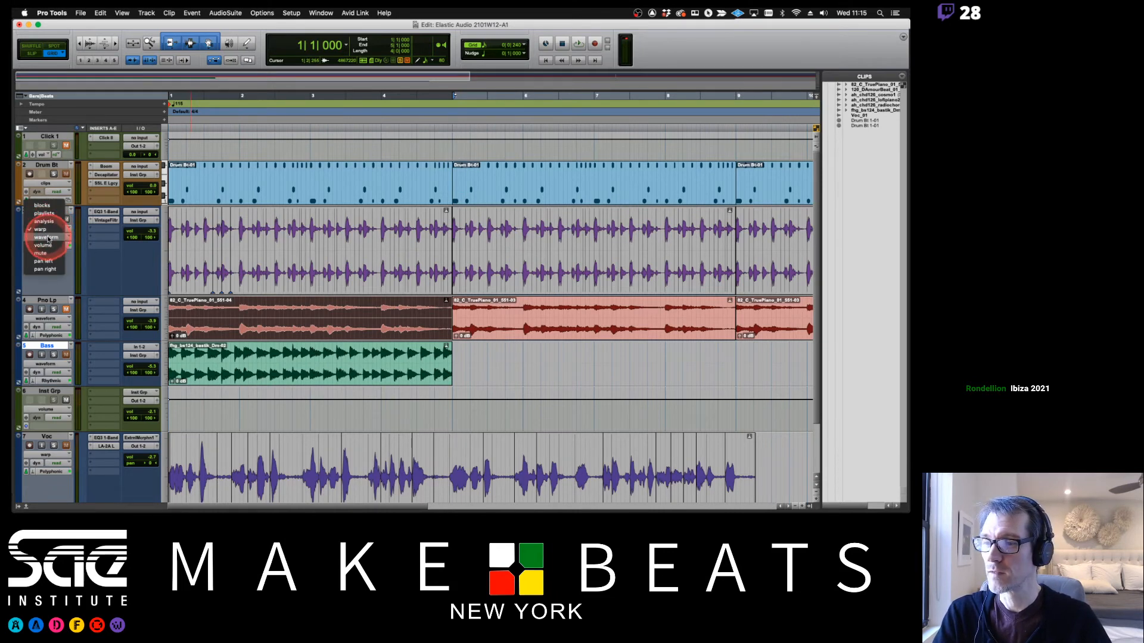
left_click(46, 237)
left_click(142, 226)
left_click(164, 255)
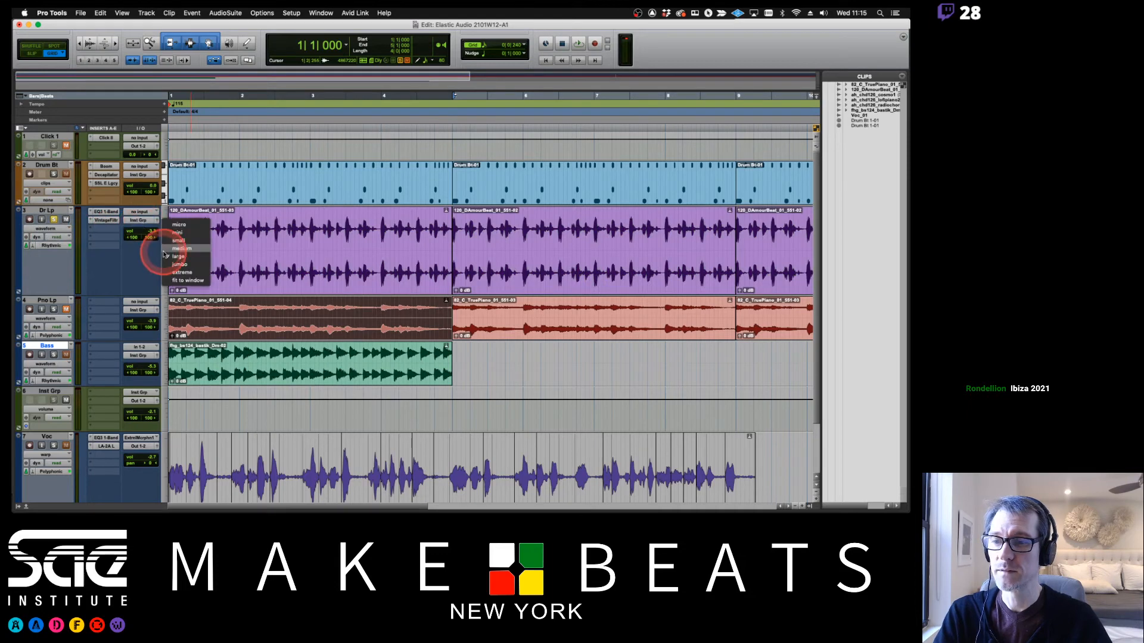
left_click(163, 247)
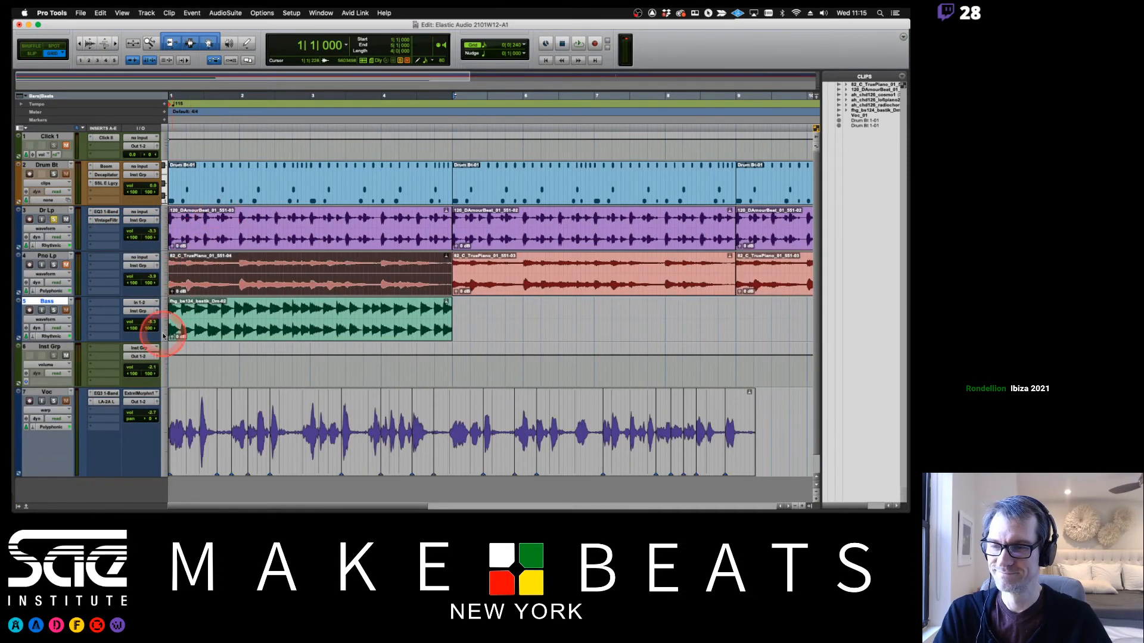
Take the Dr Lp track out of solo and set its volume to about -0.7 dB
left_click(52, 220)
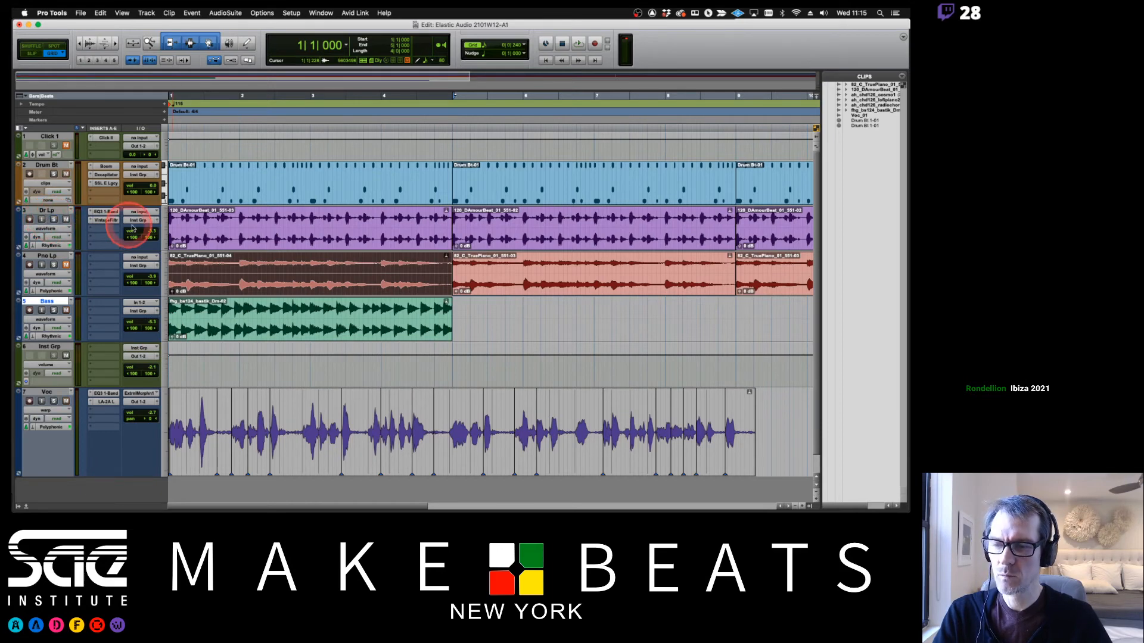
left_click(150, 233)
left_click_drag(149, 233, 149, 230)
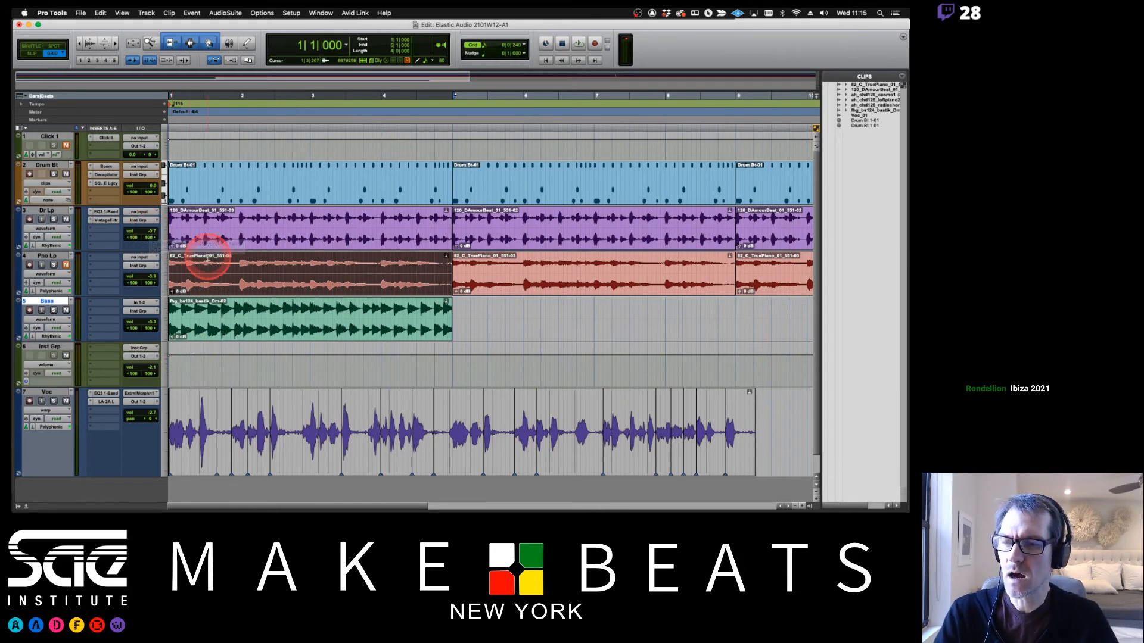
Switch the Voc track from warp view to analysis view
scroll(228, 424, "down", 1)
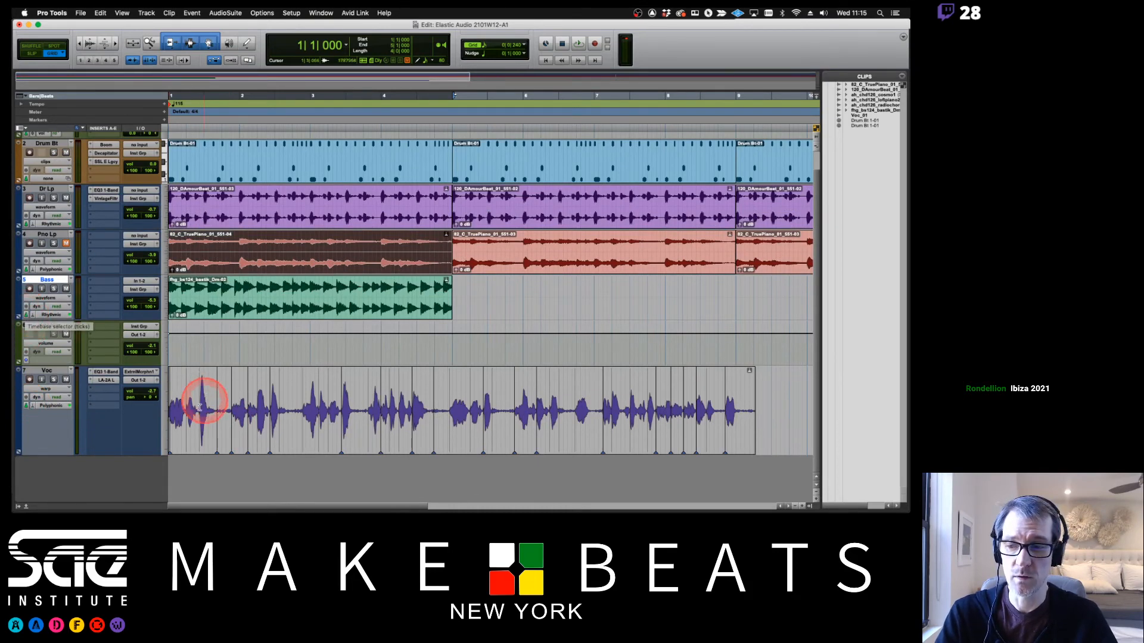
left_click(52, 390)
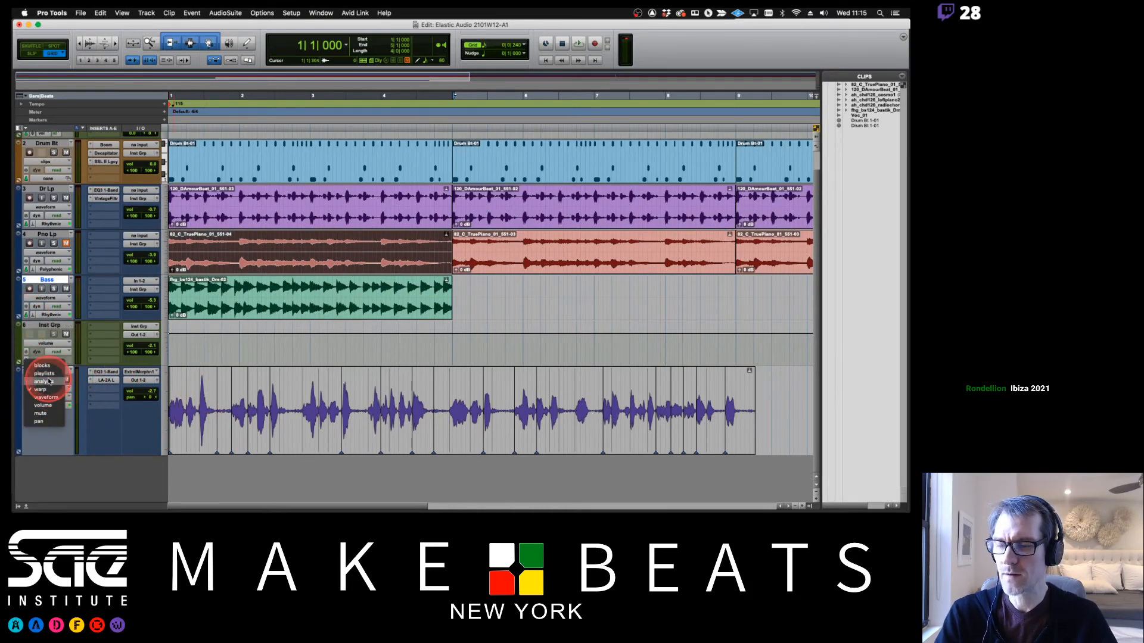
left_click(49, 381)
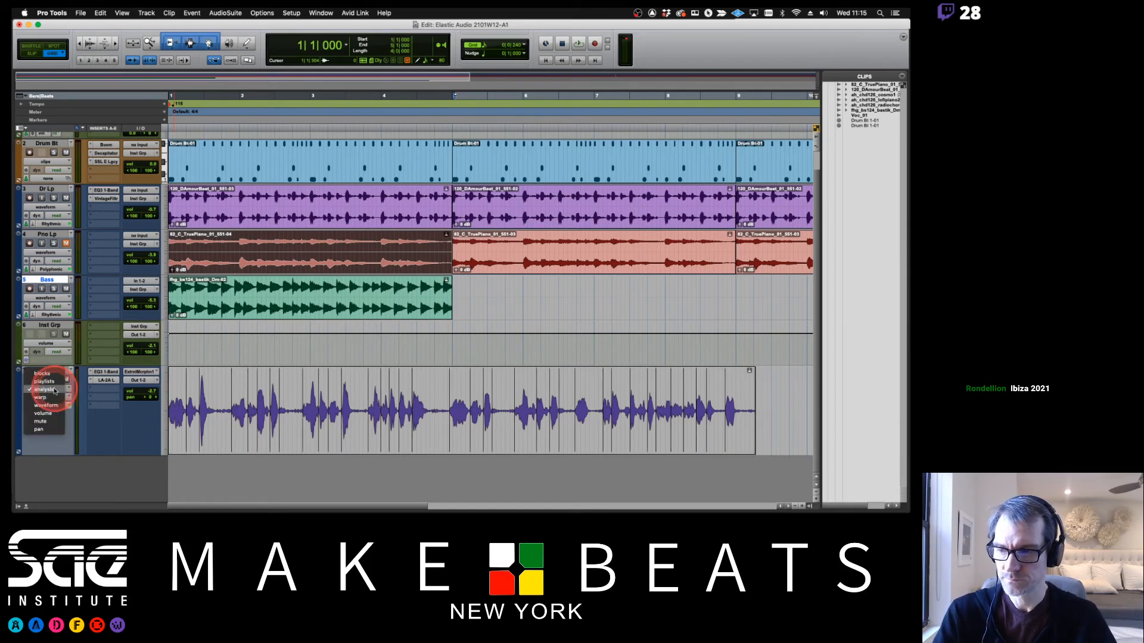
Switch the Voc track from analysis view to waveform view
left_click(52, 383)
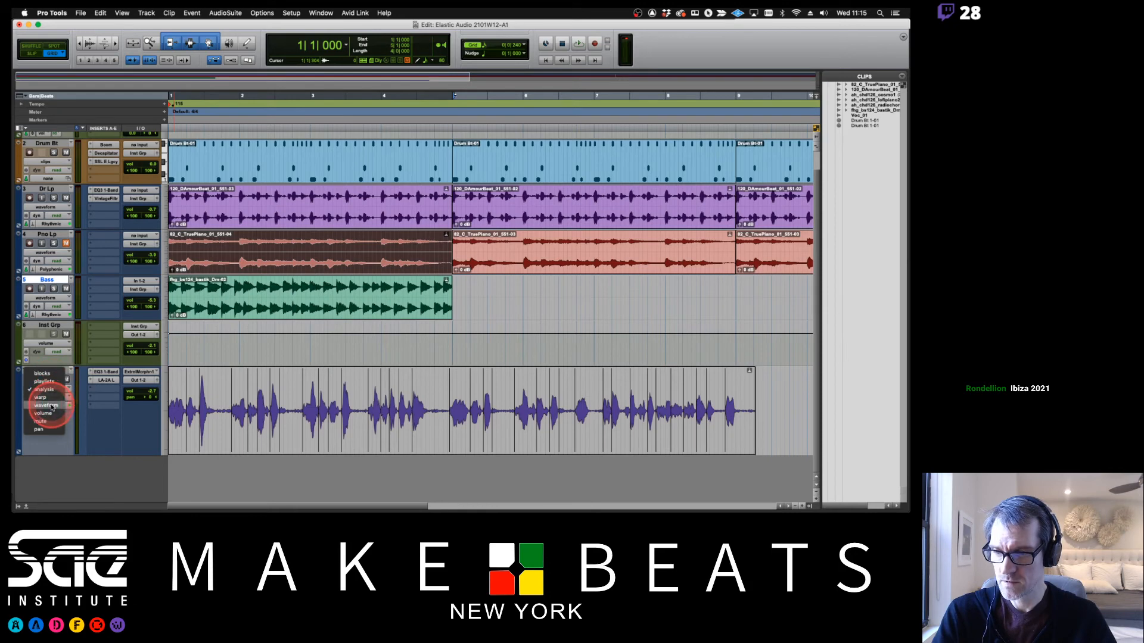
left_click(45, 405)
In the preferences, turn on New Tracks Default to Tick Timebase and Enable Elastic Audio on New Tracks
left_click(291, 12)
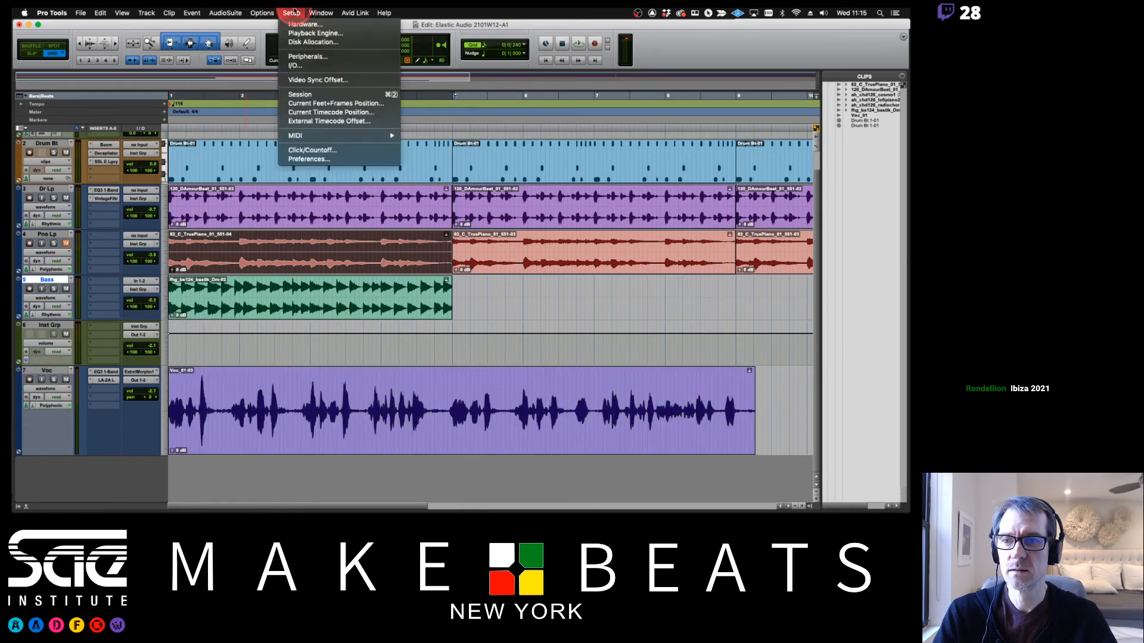
left_click(298, 159)
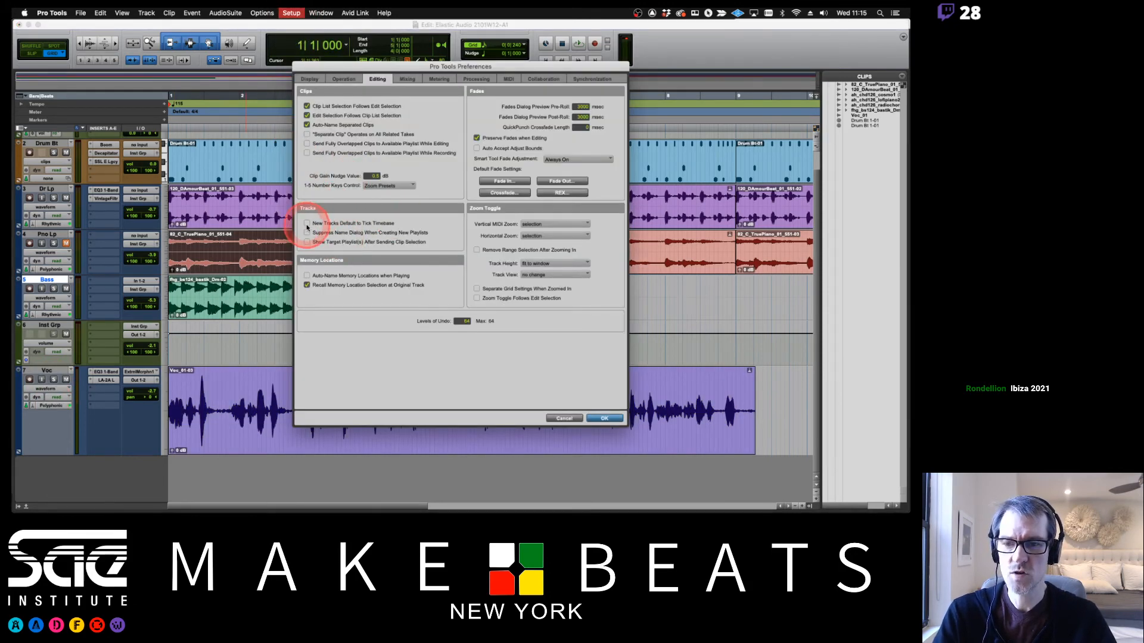
left_click(307, 224)
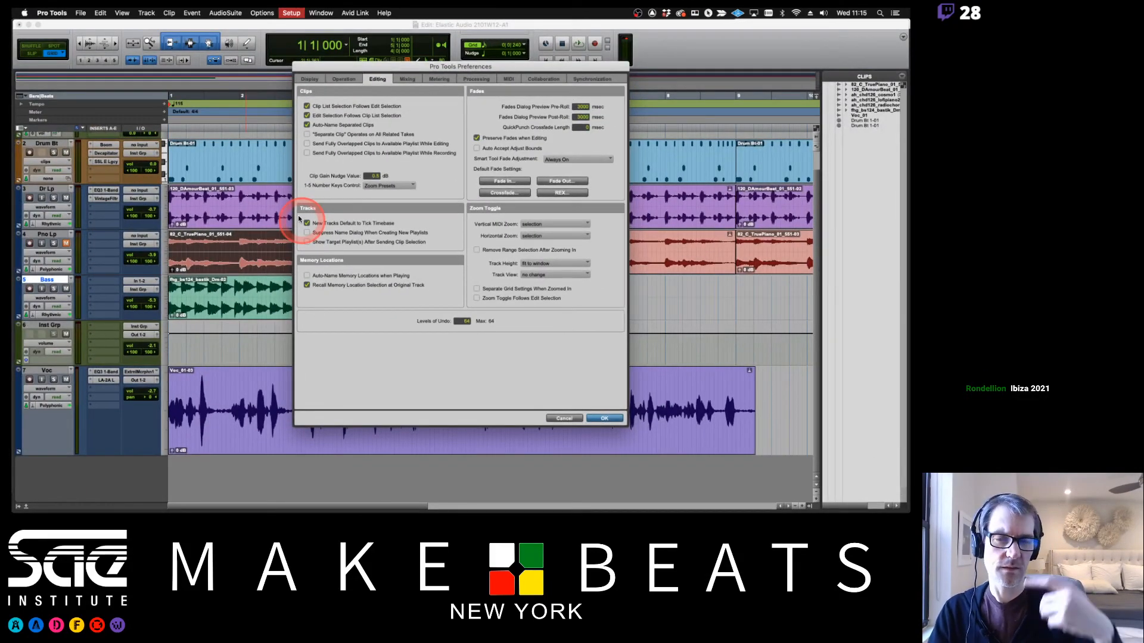
left_click(476, 80)
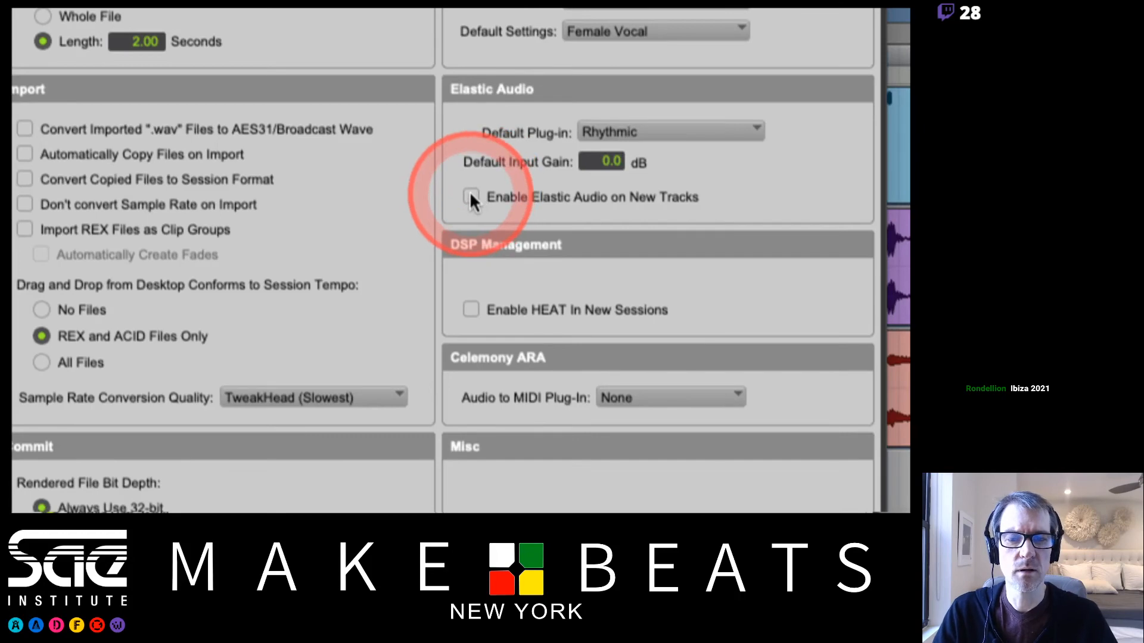
left_click(470, 196)
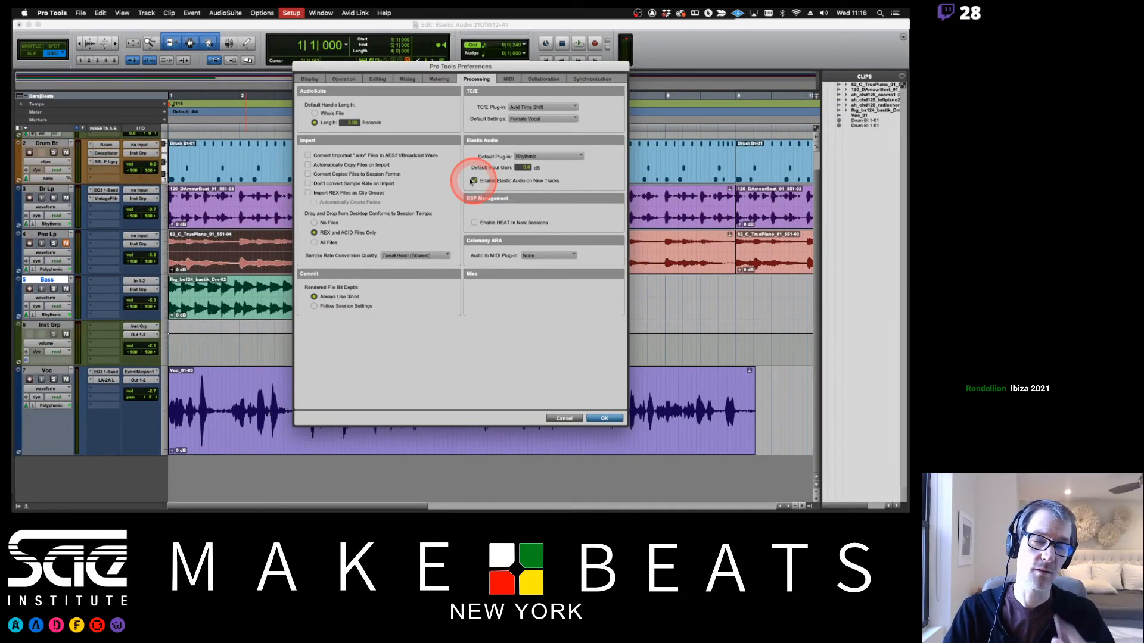
Switch to the Elastic Audio-Timing Correction PDF in Preview and review the Track Timebase pages on music production preferences and Ticks mode
key("super+Tab")
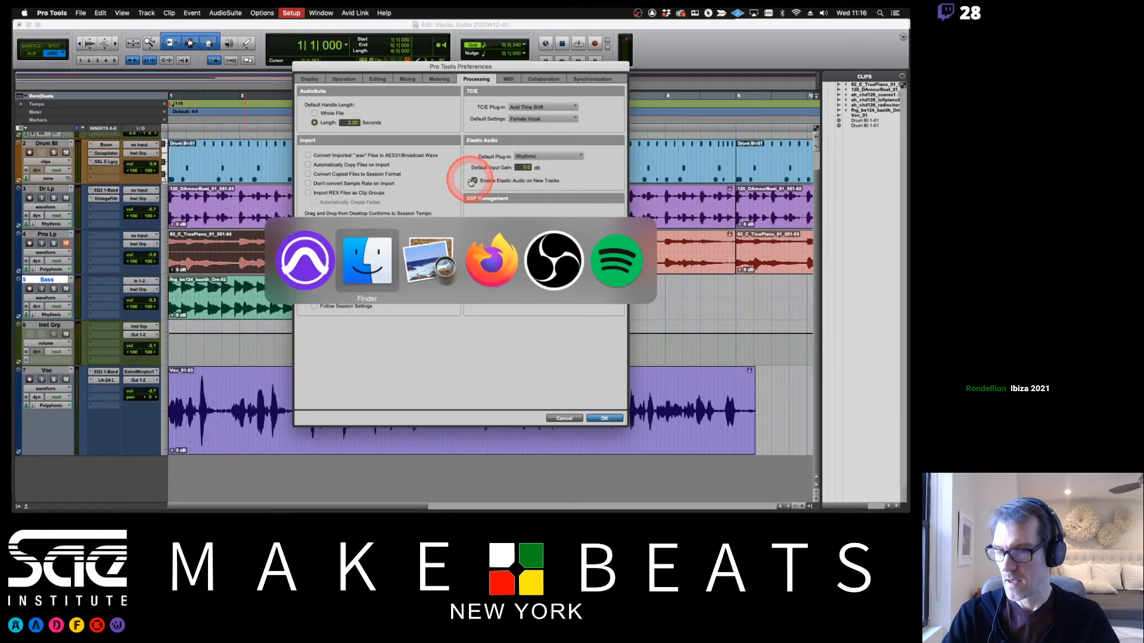
key("super+Tab")
key("Down")
key("Down")
key("Down")
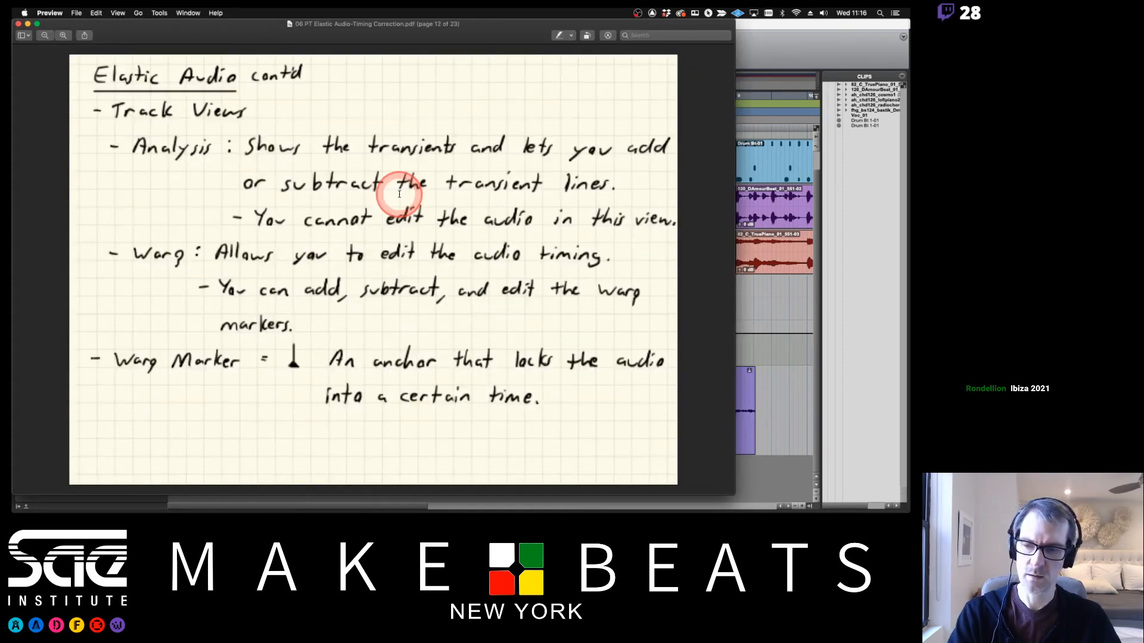
key("Up")
key("Up")
key("Up")
key("Up")
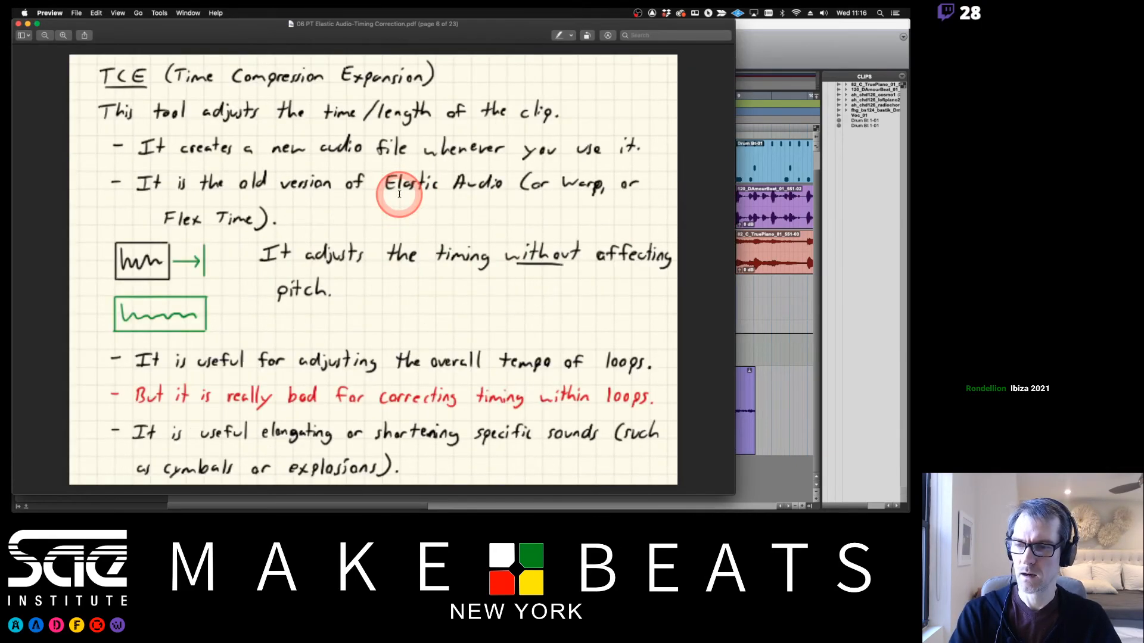
key("Up")
key("Down")
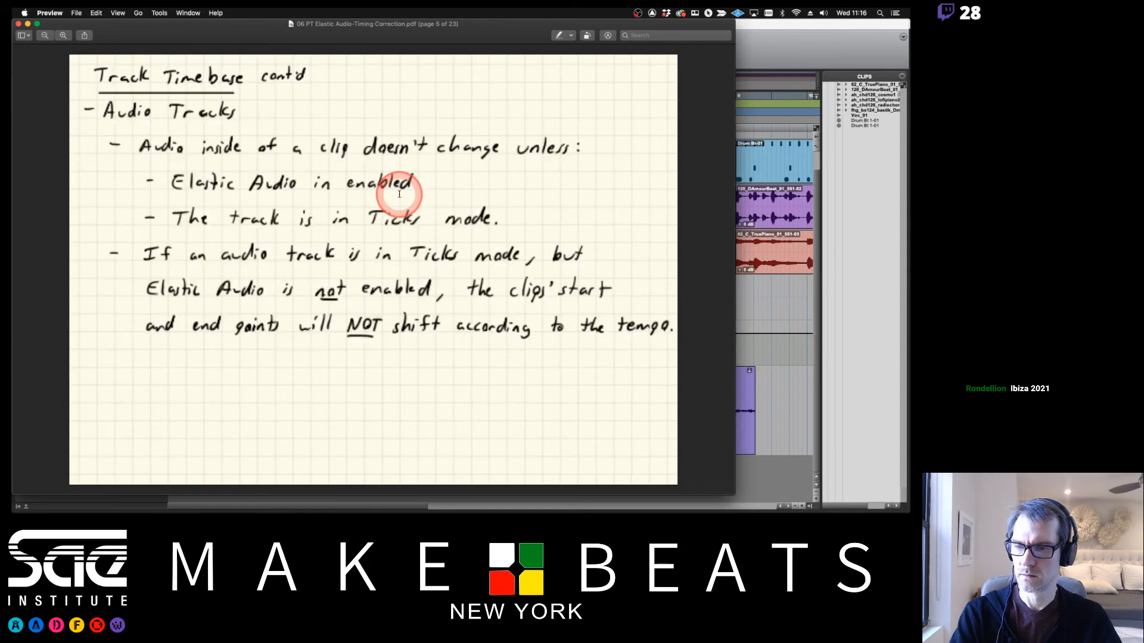
key("Up")
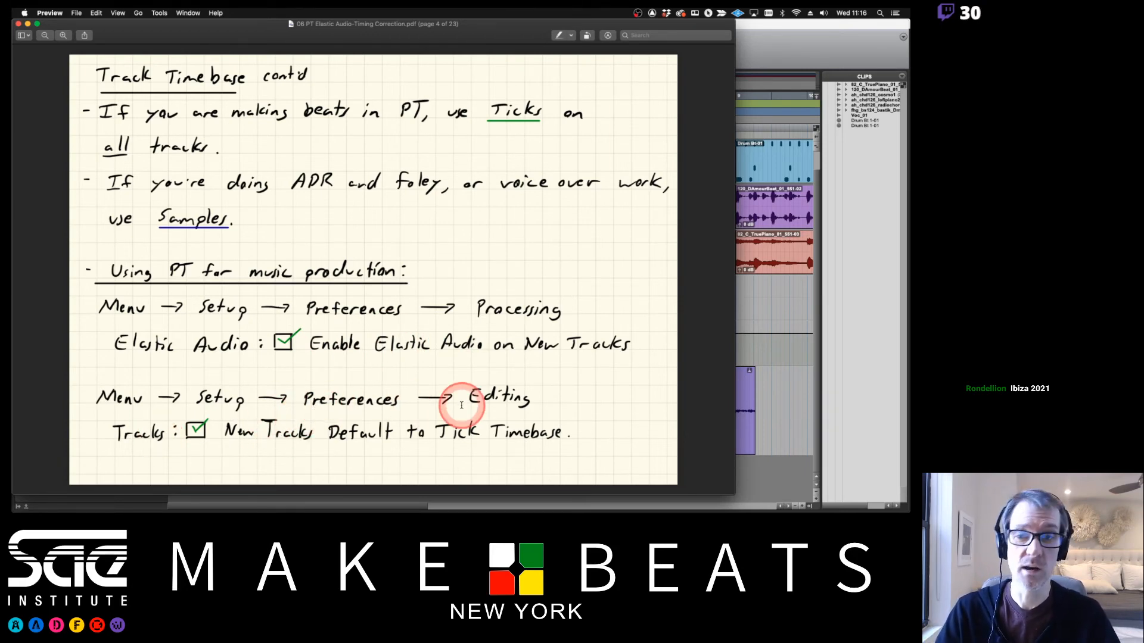
key("Down")
key("Down")
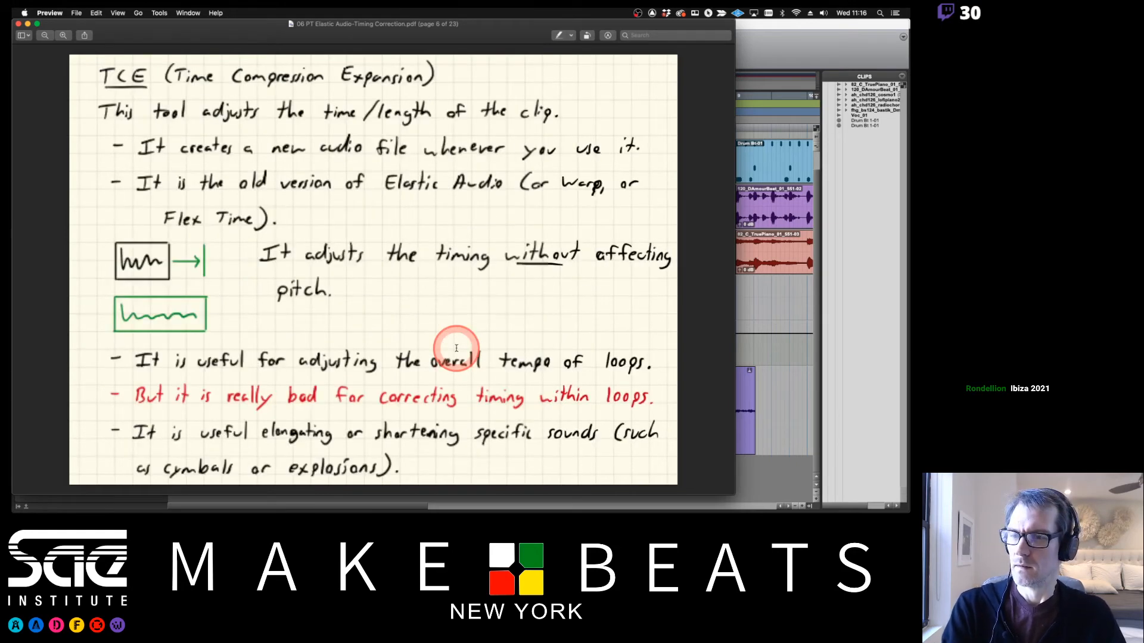
key("Up")
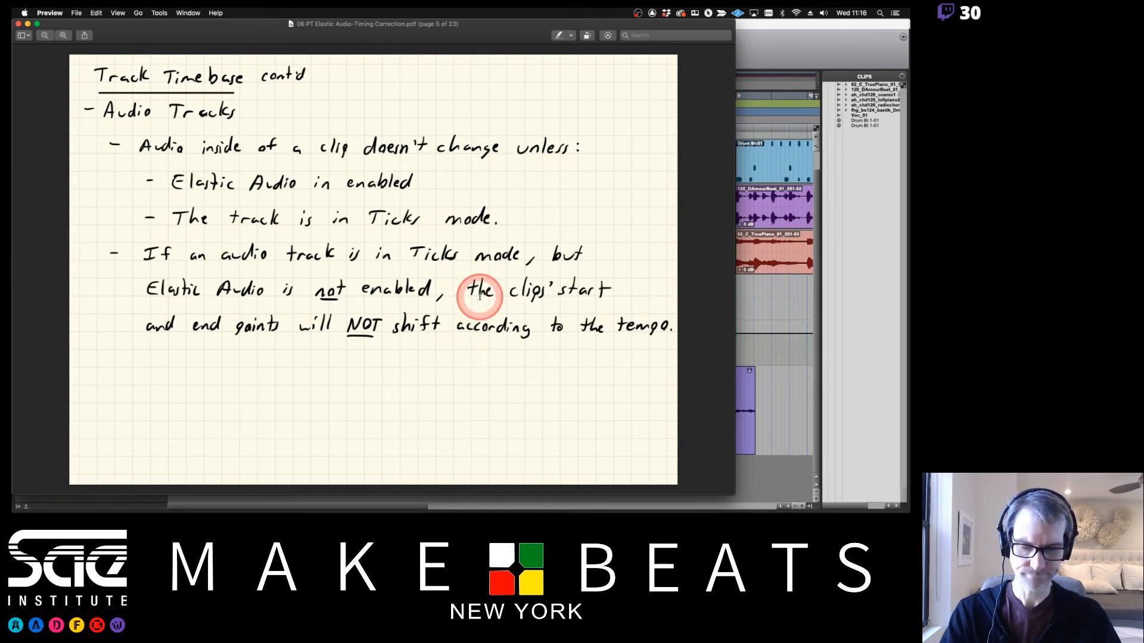
key("Down")
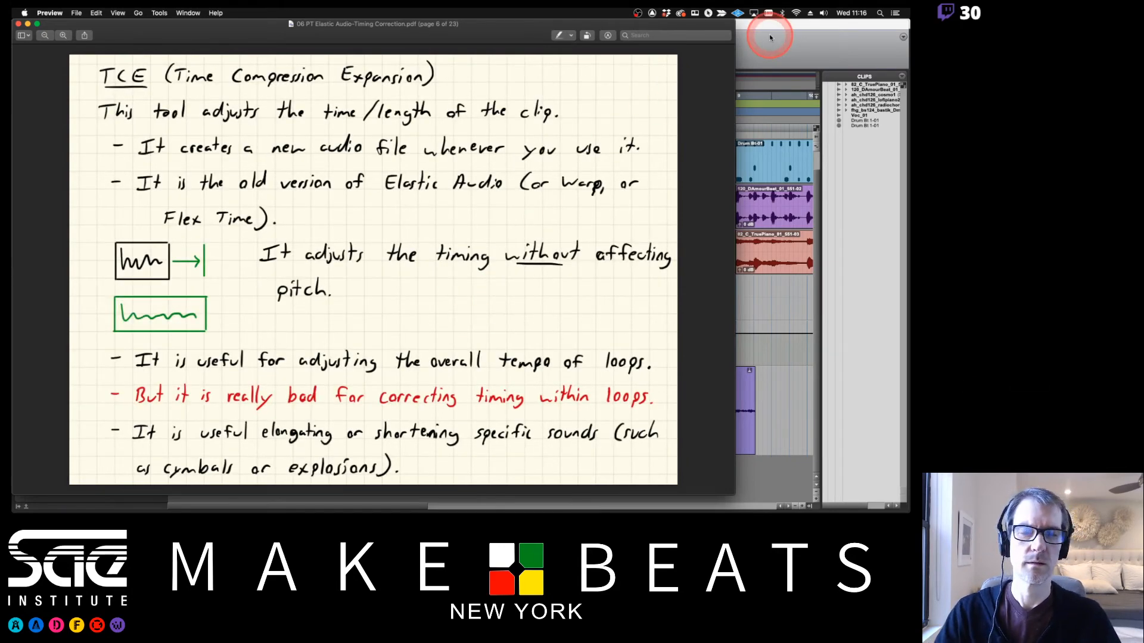
Look through the notes from the TCE page onward, past Elastic Audio and Beat Detective, to the final Quantize page
key("Down")
key("Down")
key("Down")
key("Down")
key("Down")
key("Down")
key("Down")
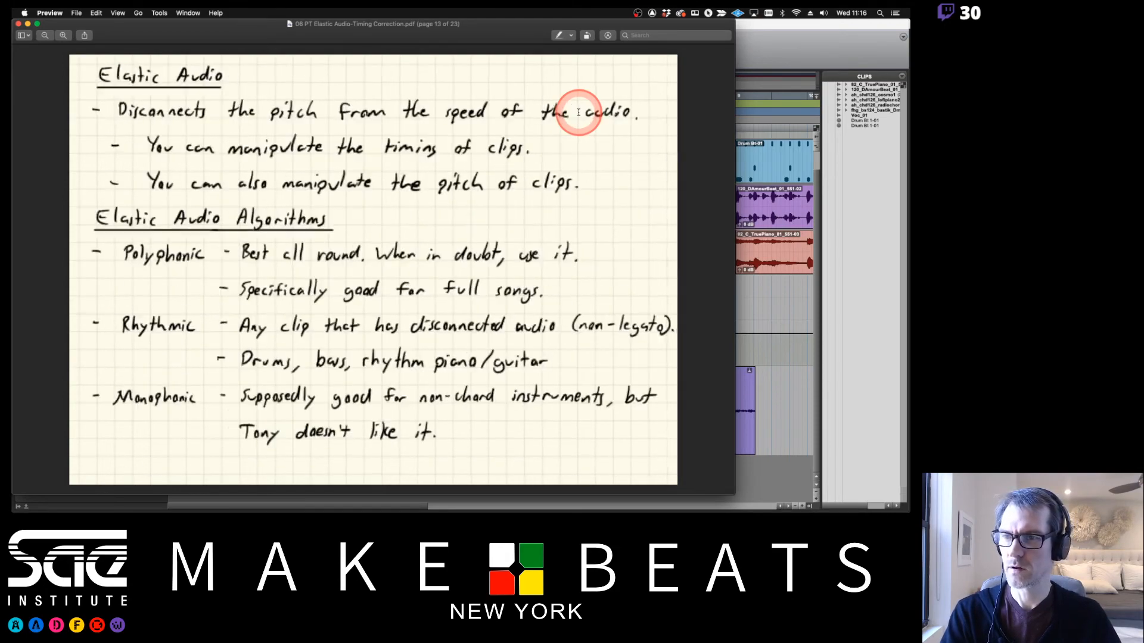
key("Down")
key("Down")
key("Down")
key("Down")
key("Down")
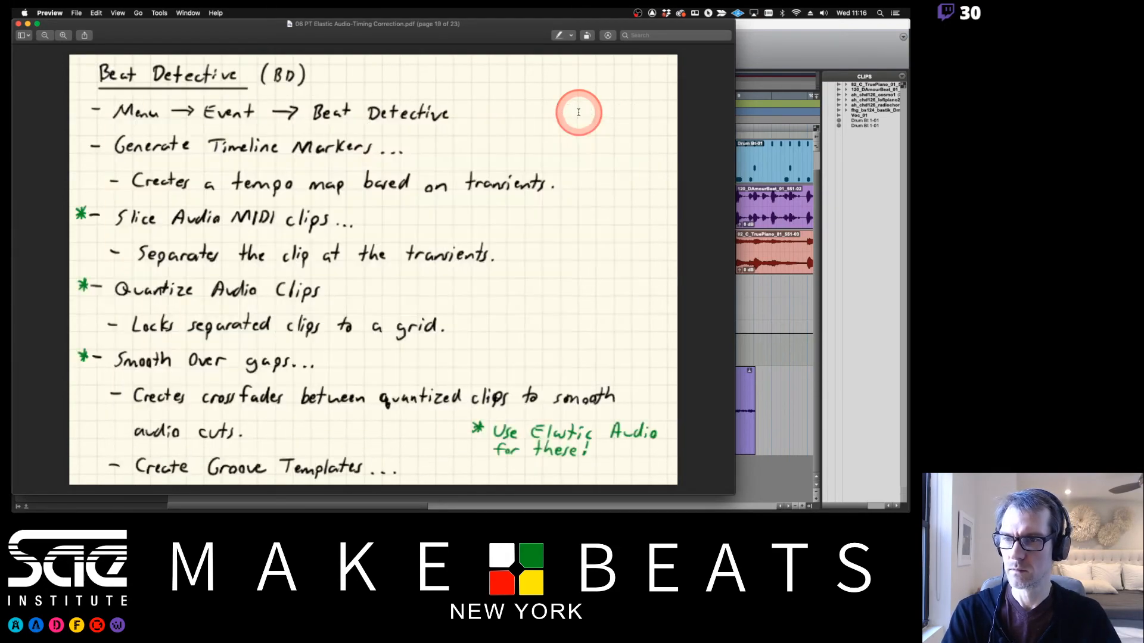
key("Down")
key("Down")
key("Down")
key("Down")
key("Down")
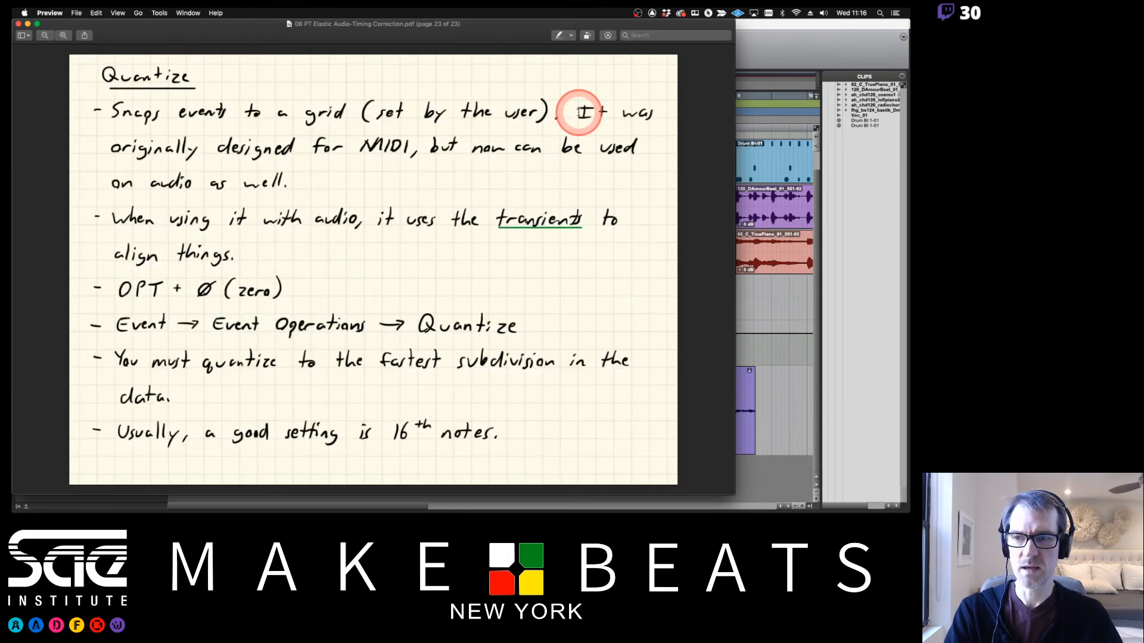
Go back to the Elastic Audio TCE Tool page and read about the TCE tool and the Warp View symbols
key("Up")
key("Up")
key("Up")
key("Up")
key("Up")
key("Up")
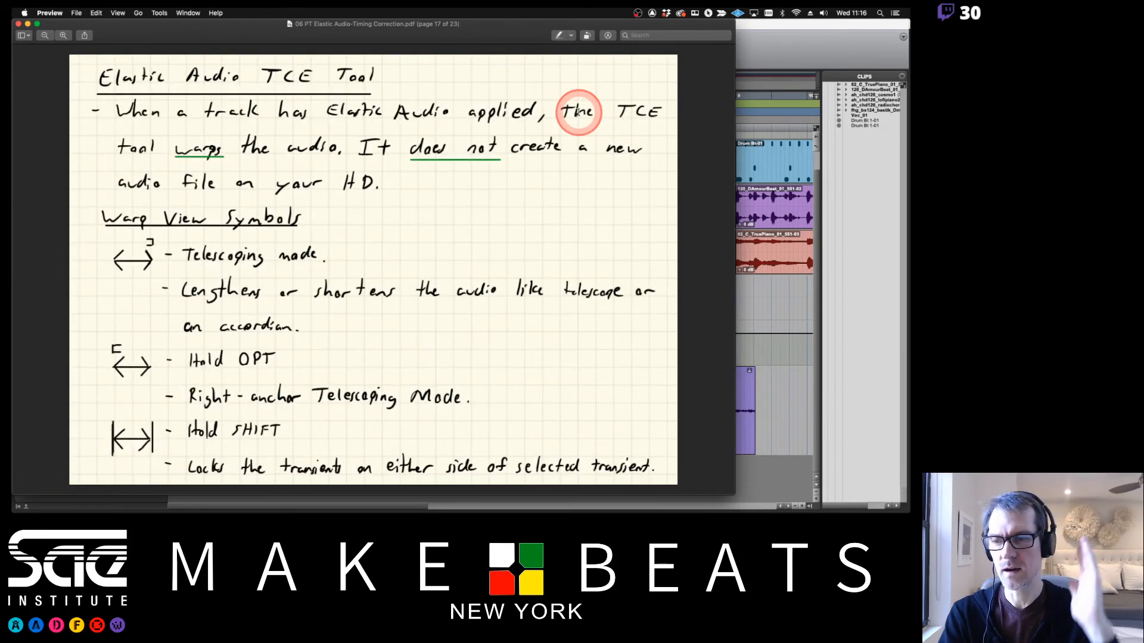
key("Up")
key("Down")
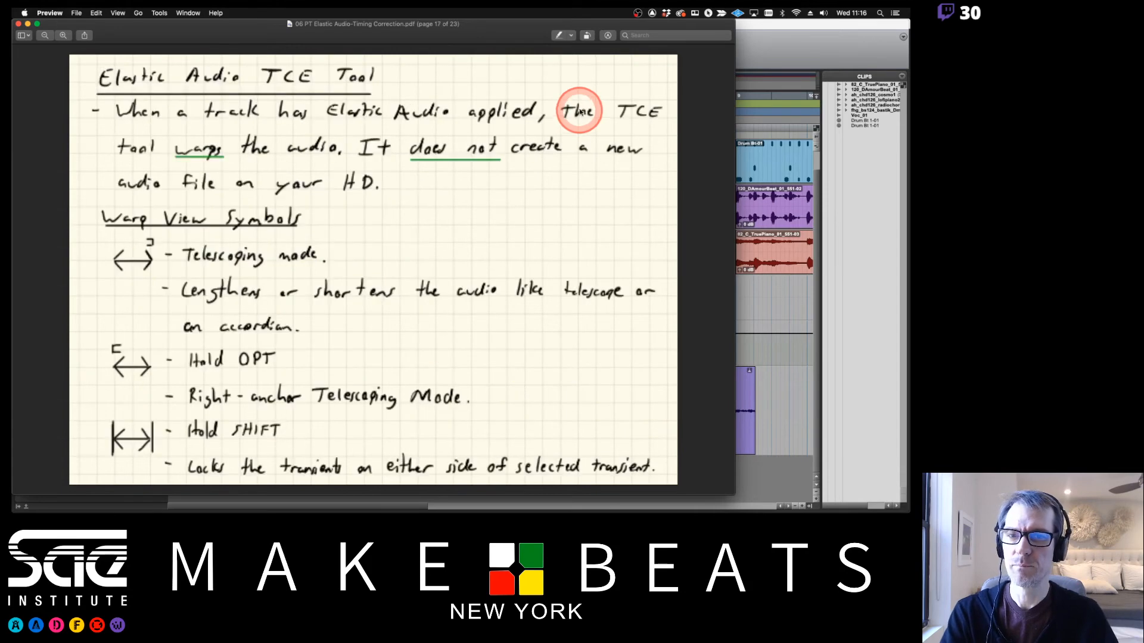
Review the Elastic Audio Algorithms pages, comparing the Polyphonic, Rhythmic, Monophonic and Varispeed modes
key("Up")
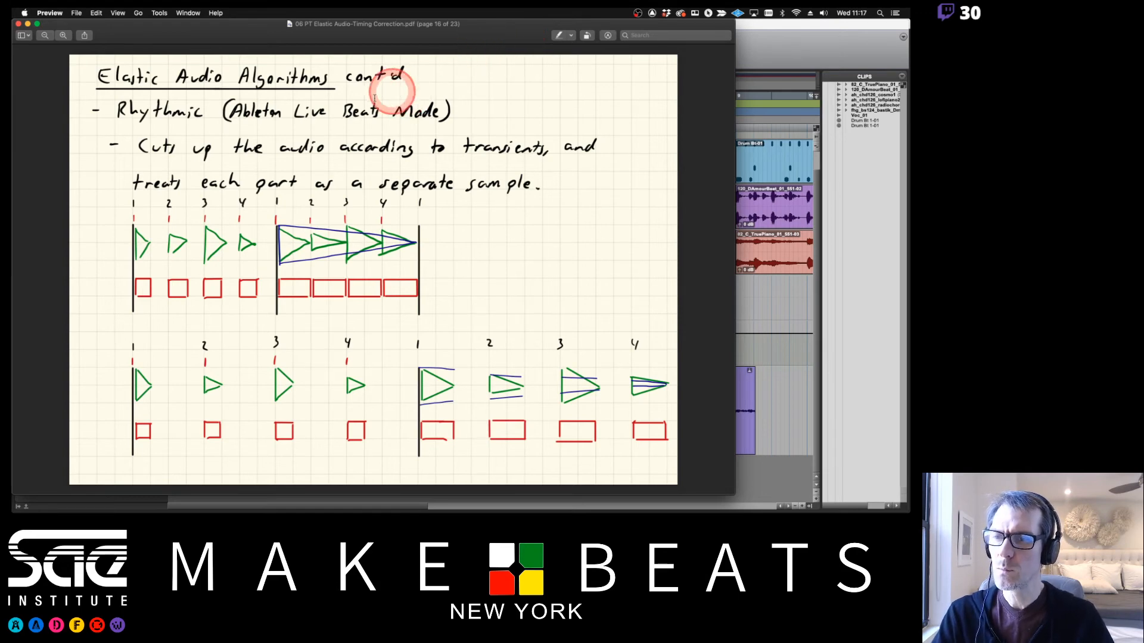
key("Left")
key("Left")
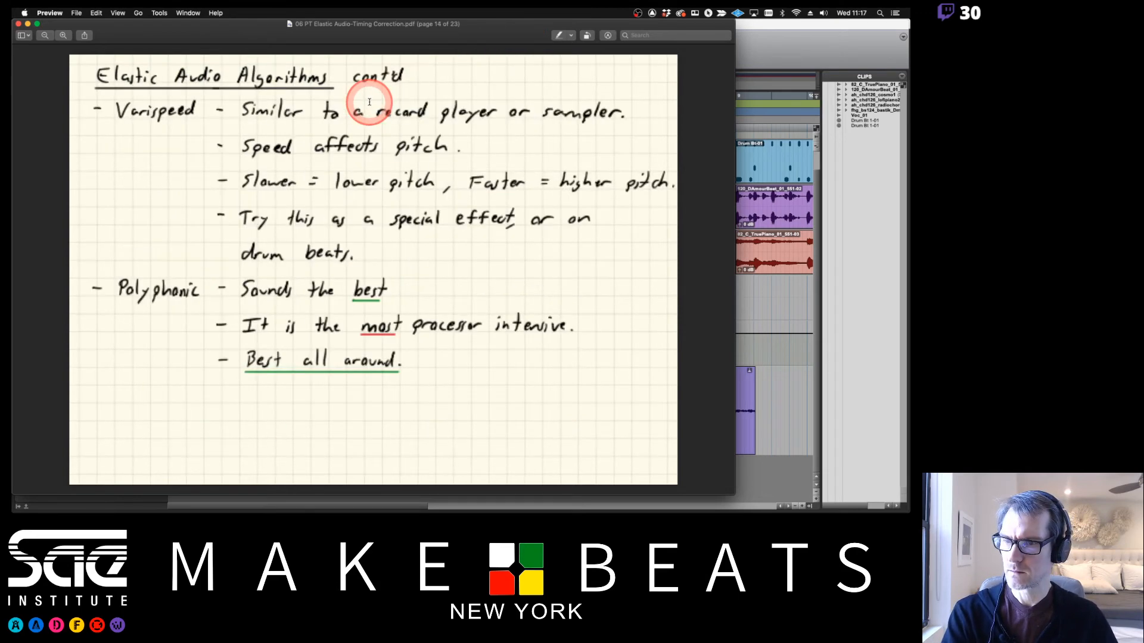
key("Left")
key("Right")
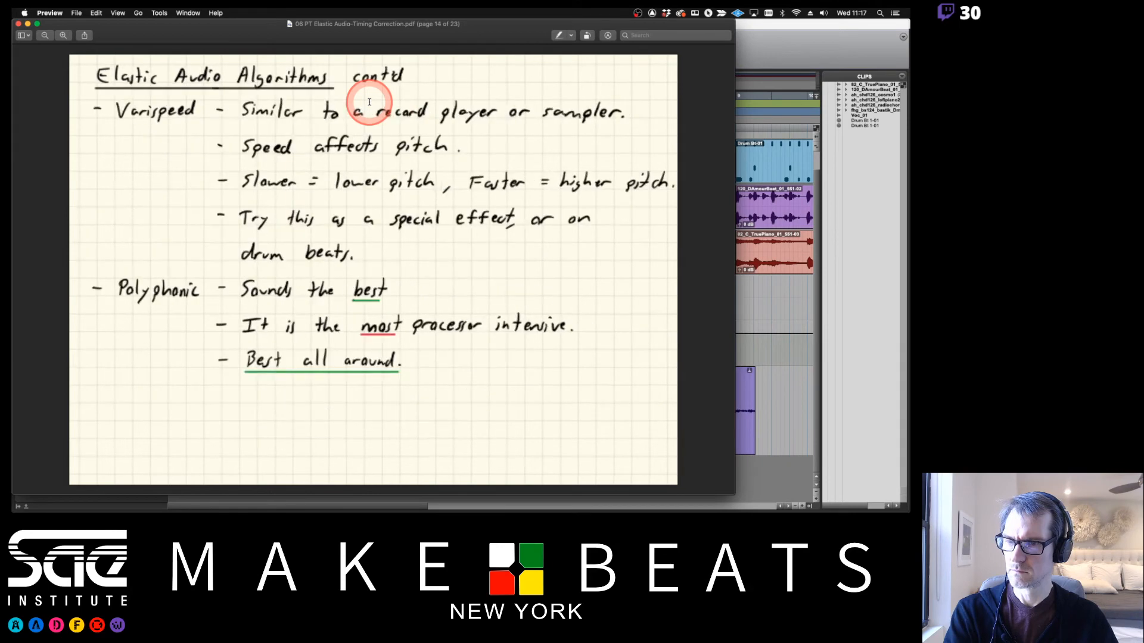
key("Left")
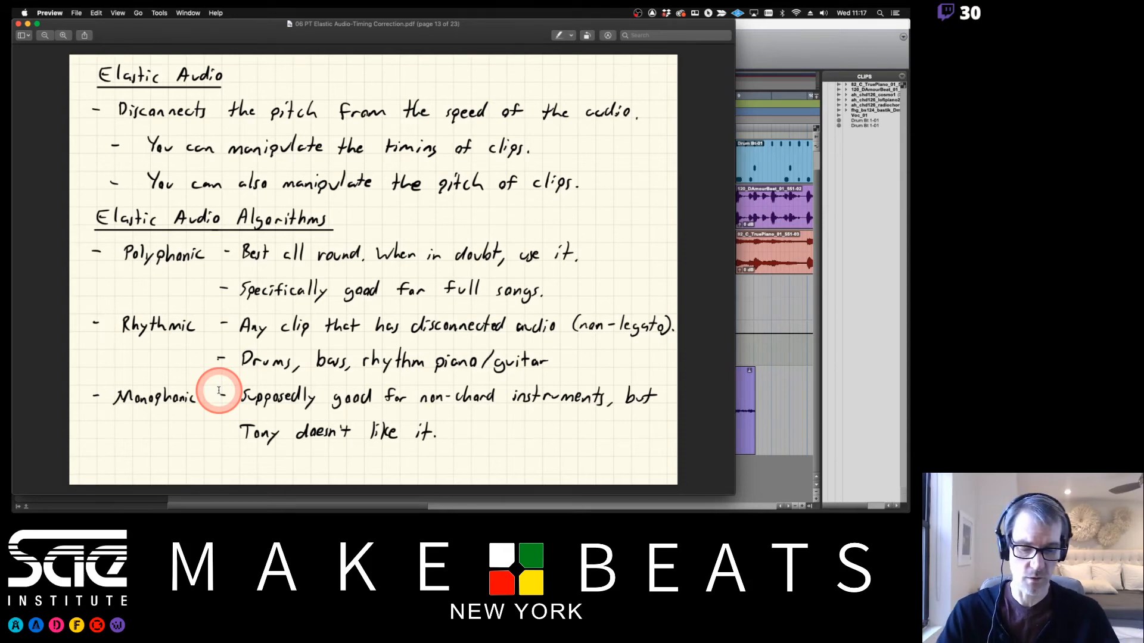
key("Down")
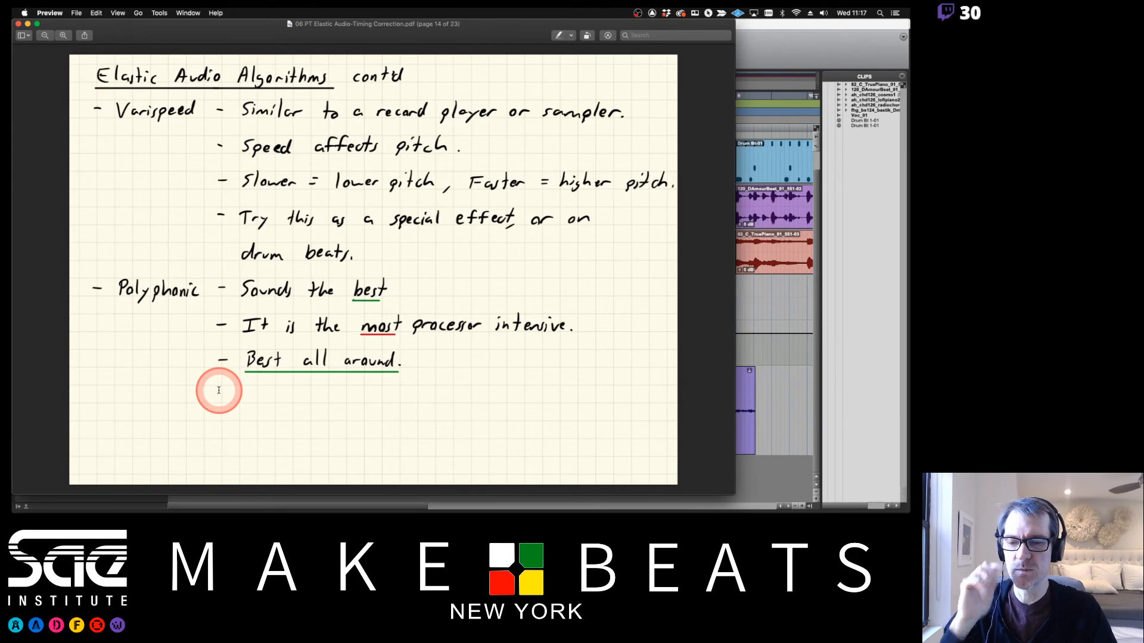
key("Left")
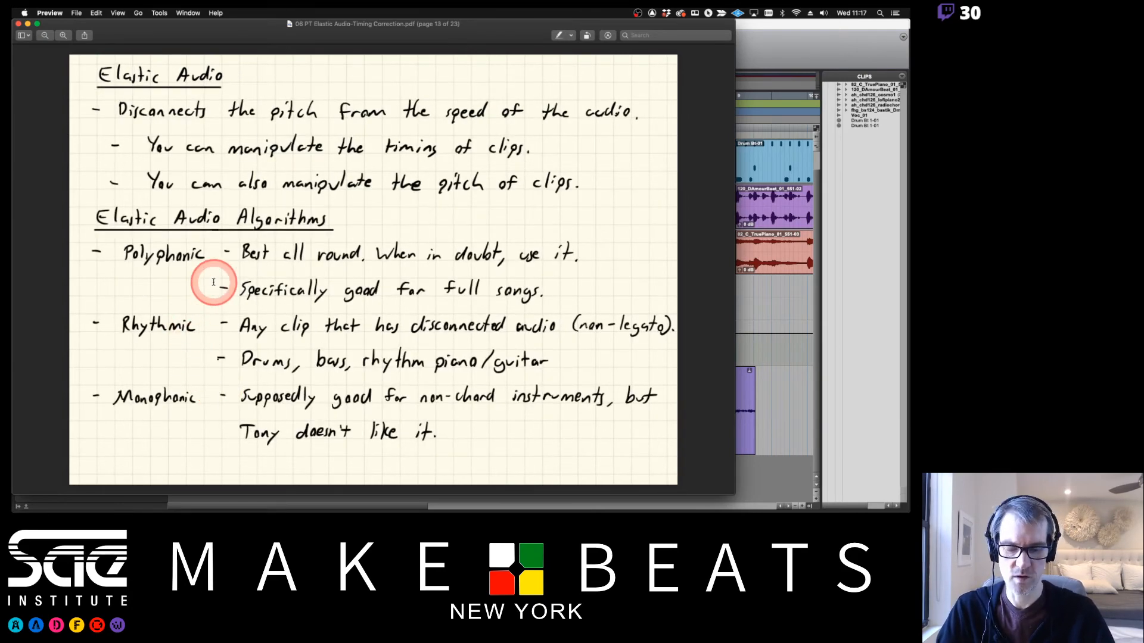
key("Right")
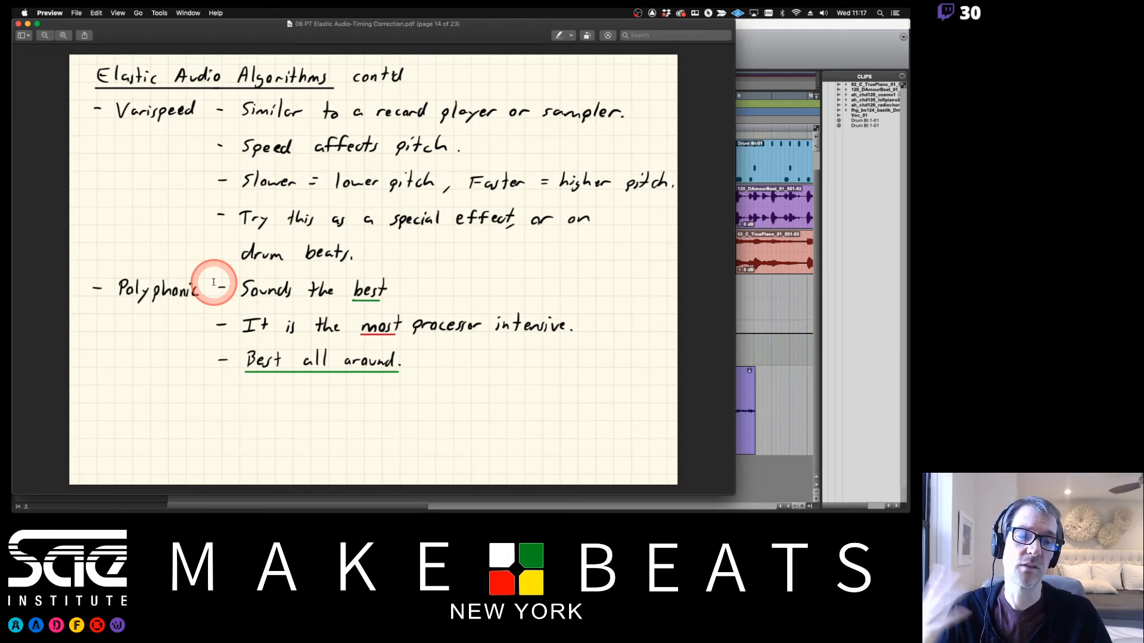
key("Right")
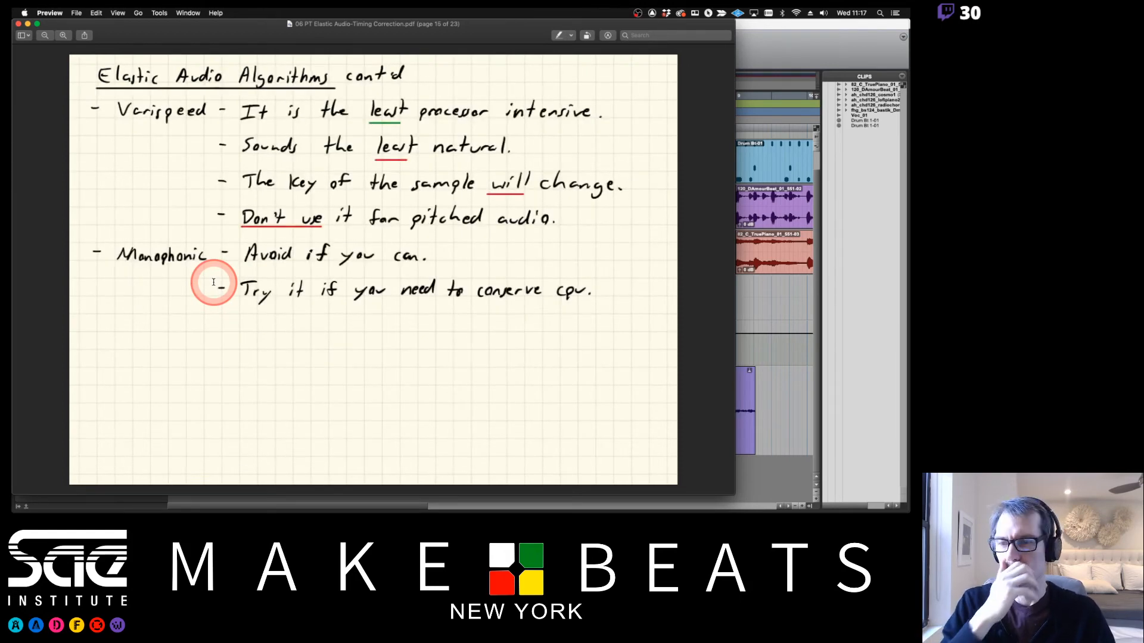
key("Left")
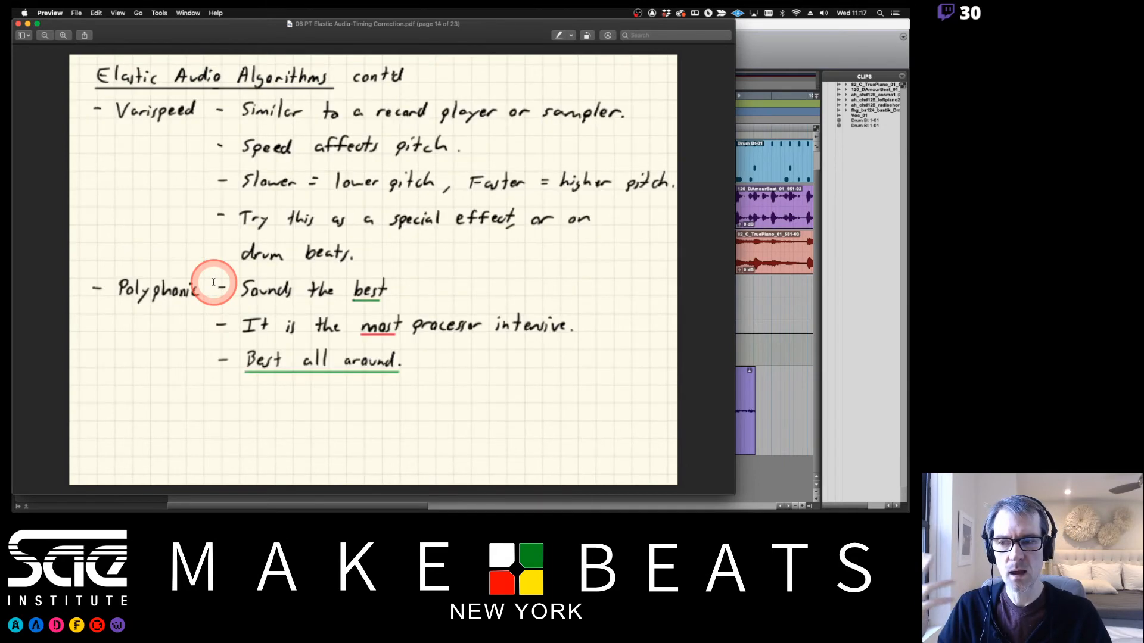
key("Right")
key("Right")
key("Left")
key("Left")
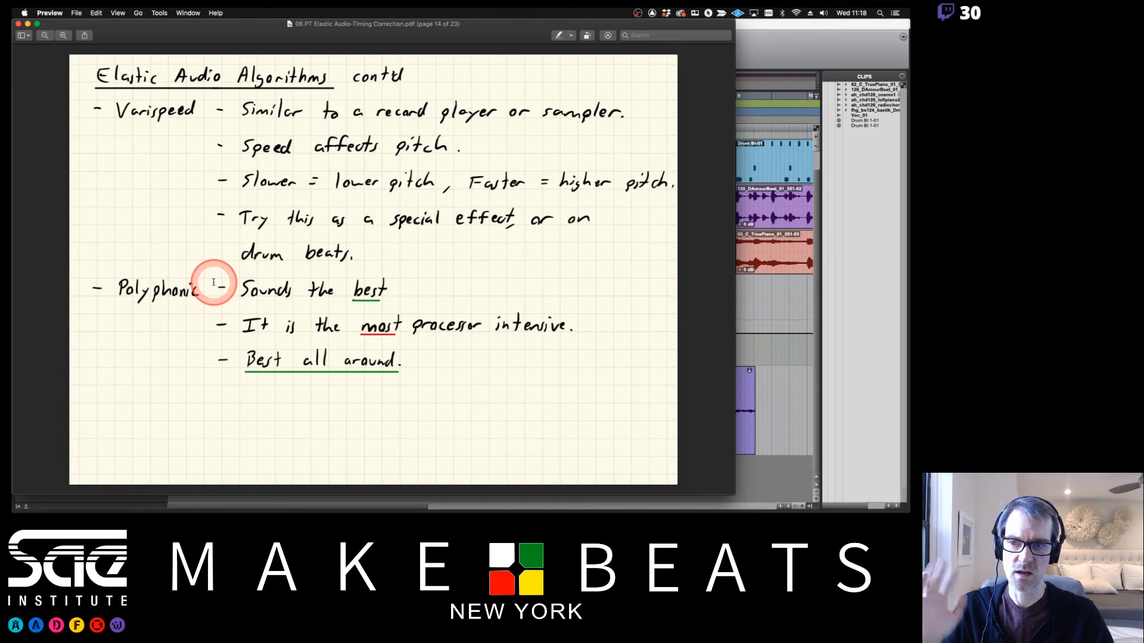
key("Down")
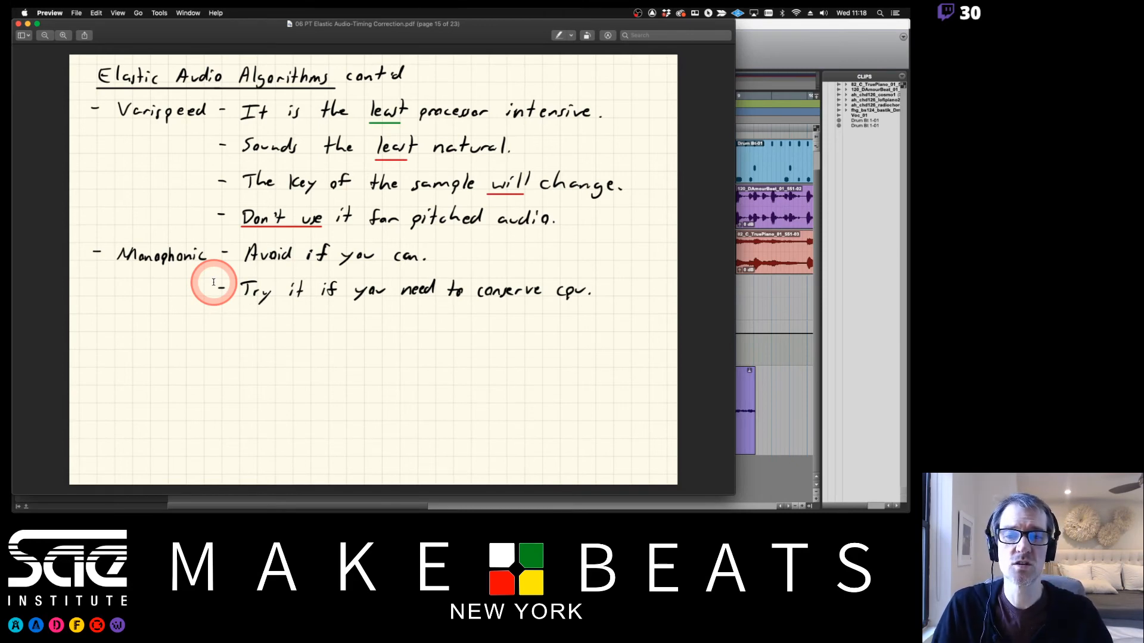
Return to Pro Tools and apply the changed preferences
left_click(777, 46)
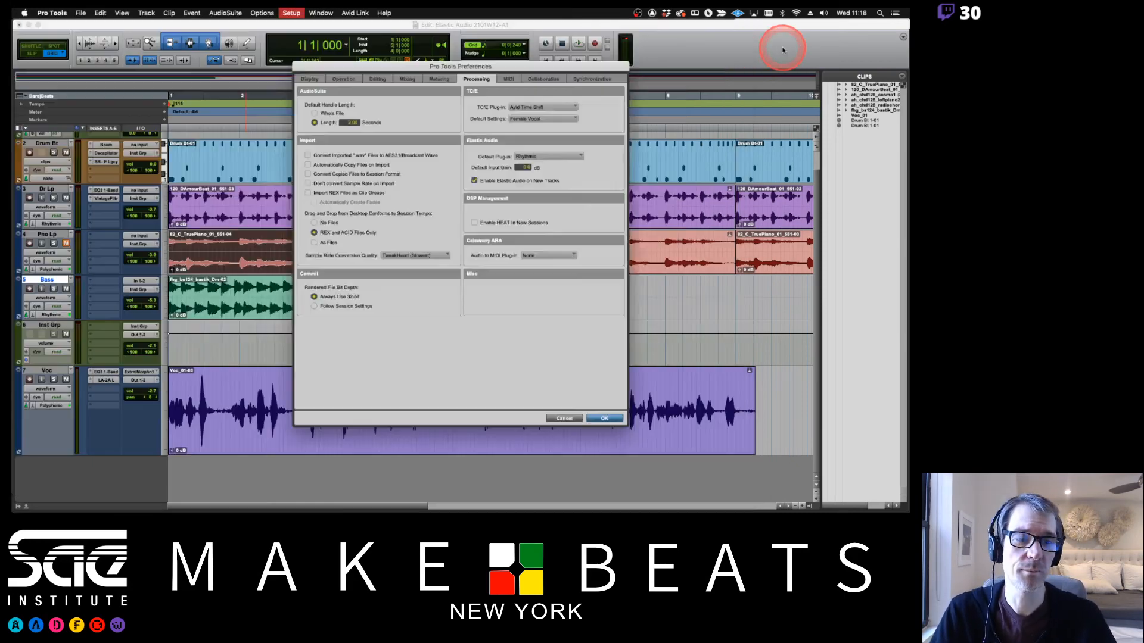
left_click(604, 419)
Select the bass clip and change the Bass track's Elastic Audio algorithm to Varispeed
left_click(225, 308)
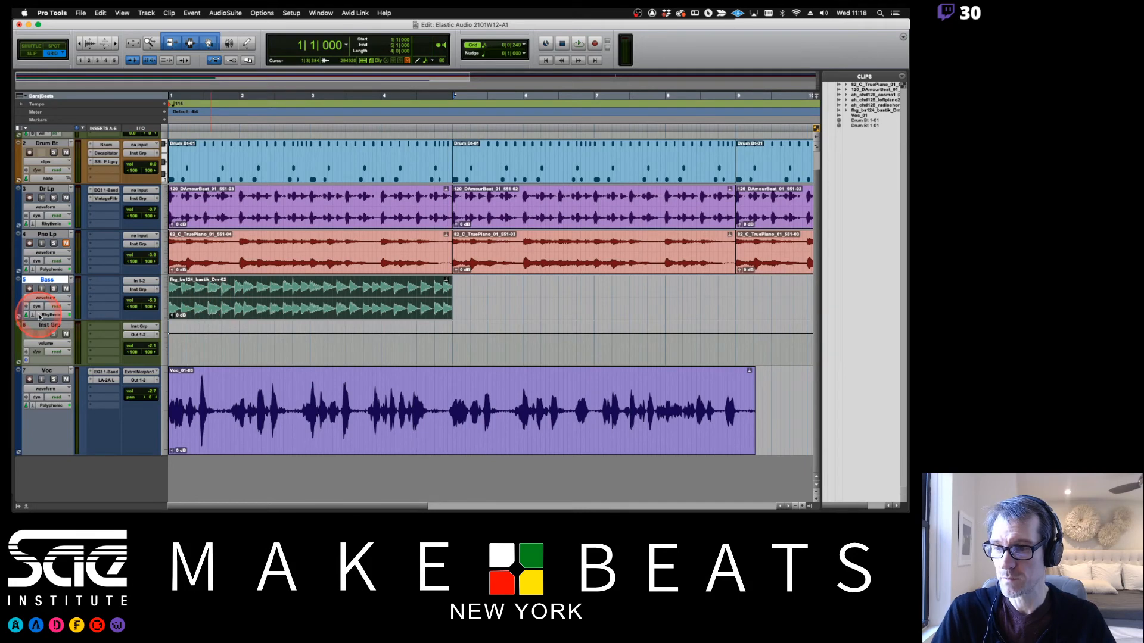
left_click(38, 316)
left_click(39, 316)
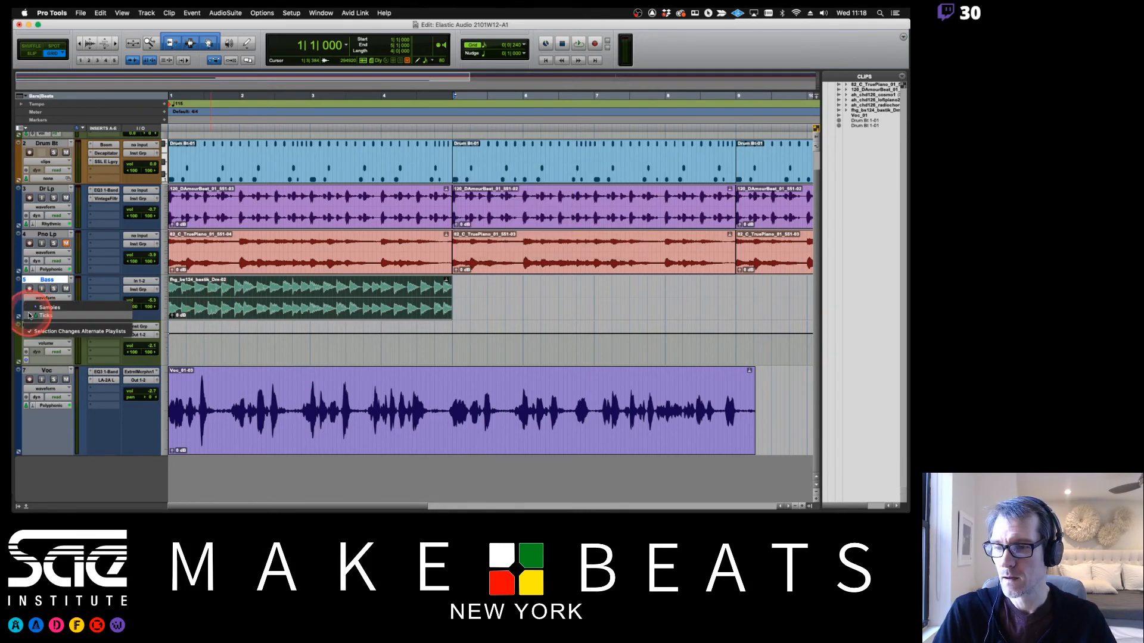
left_click(58, 287)
left_click(51, 314)
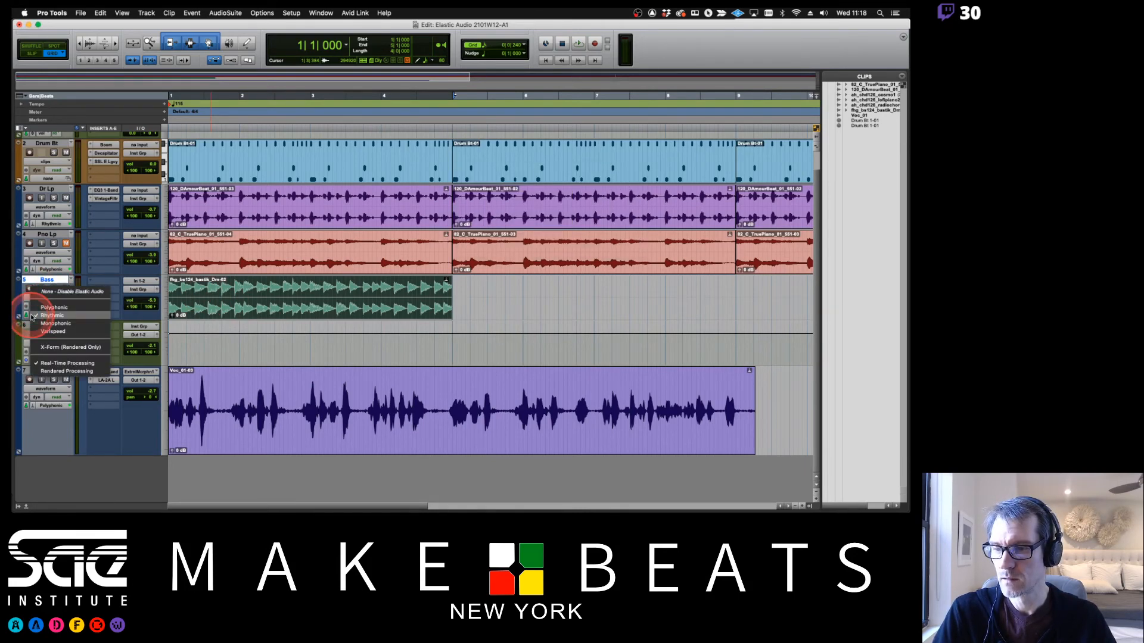
left_click(53, 332)
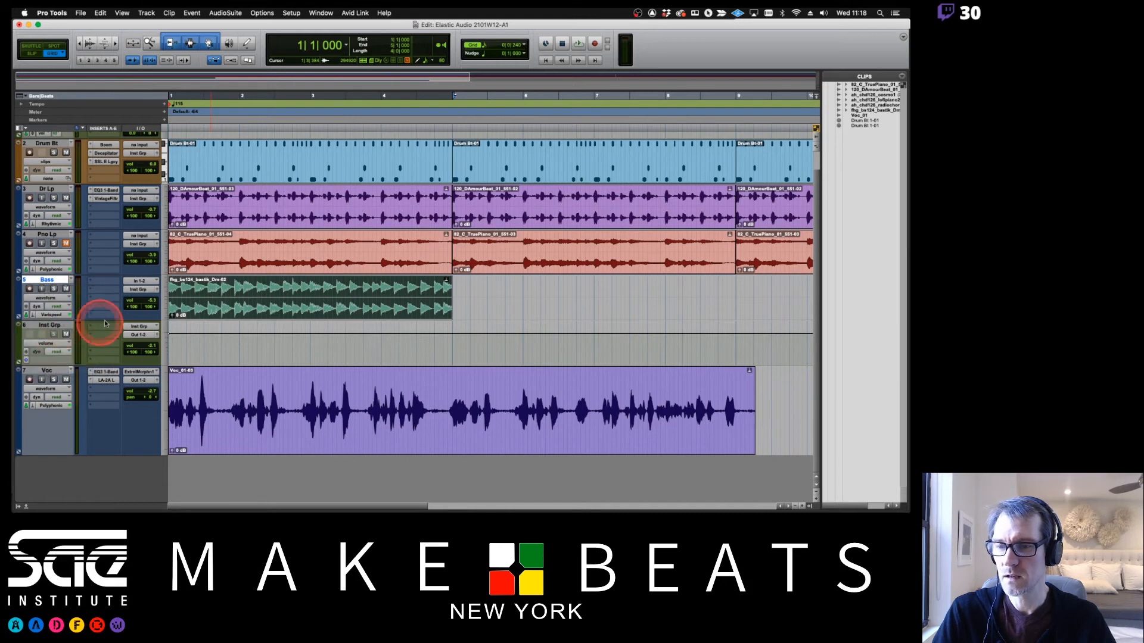
Play the session with the Bass track soloed and change its Elastic Audio algorithm to Rhythmic
key("space")
left_click(53, 289)
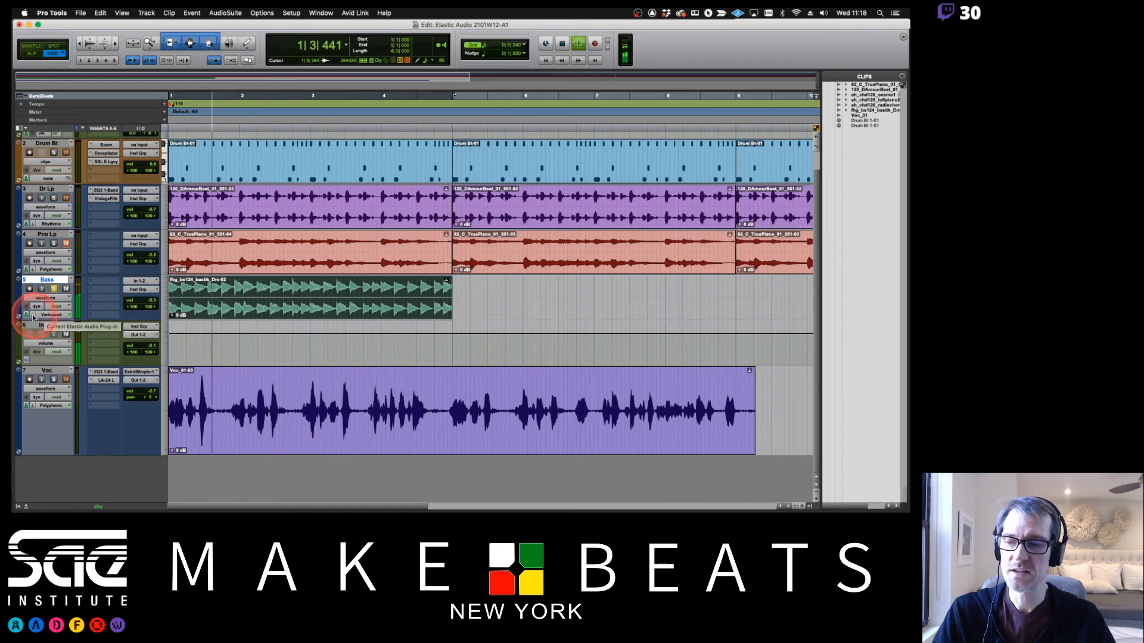
left_click(38, 316)
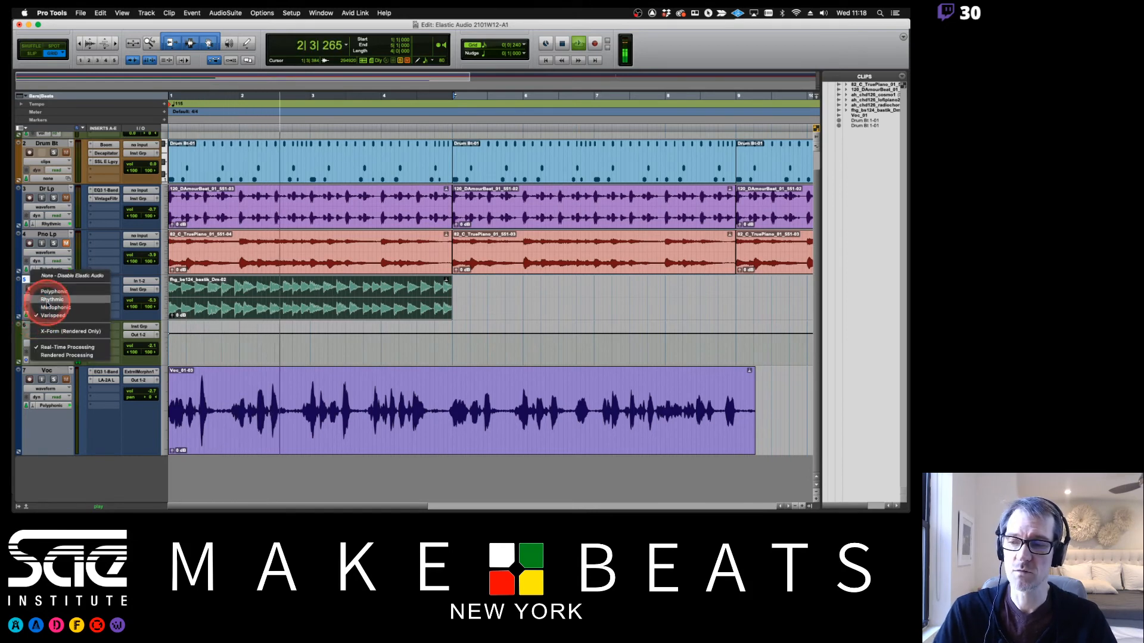
left_click(47, 307)
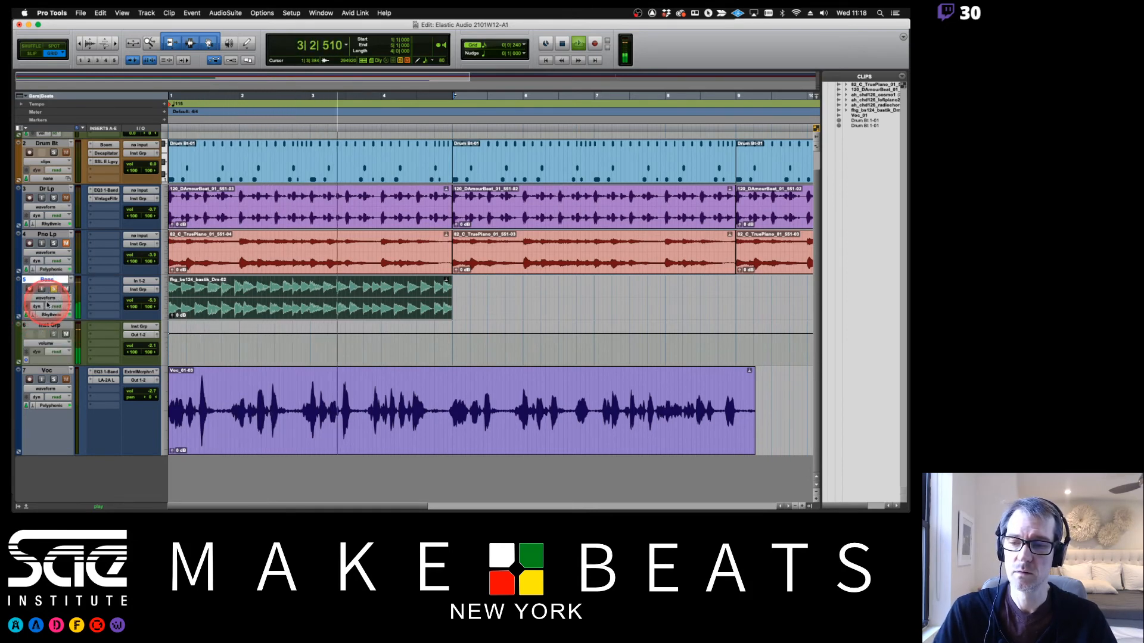
Lower the Decay Rate in the Bass track's Rhythmic plug-in settings while listening, close the settings and stop playback
left_click(52, 315)
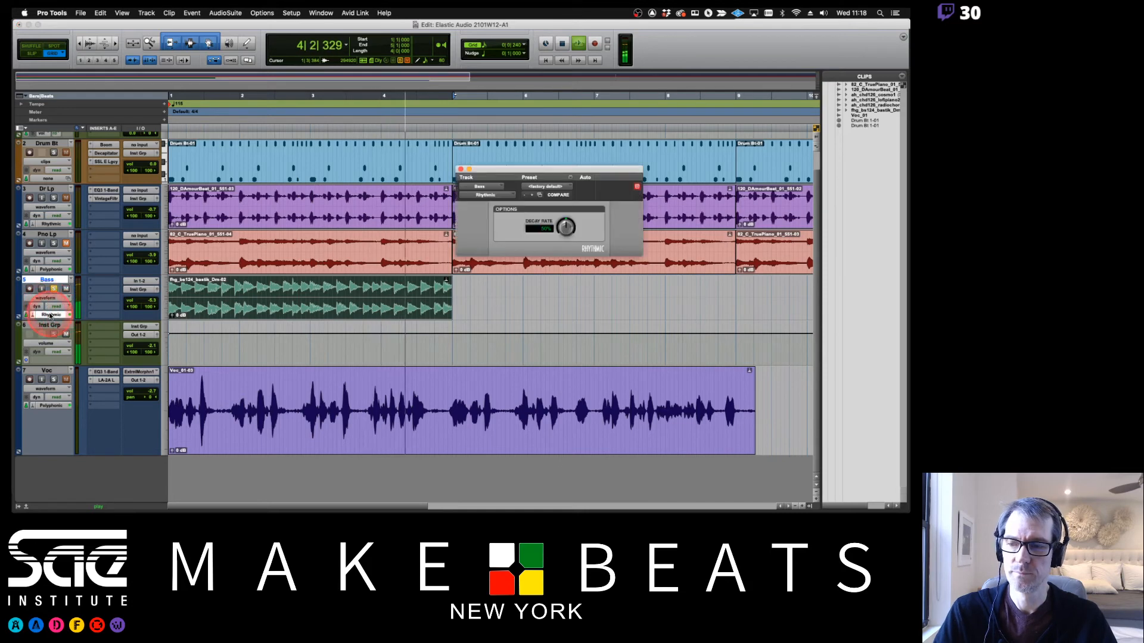
mouse_move(570, 229)
left_mouse_down()
mouse_move(567, 264)
mouse_move(564, 232)
left_mouse_up()
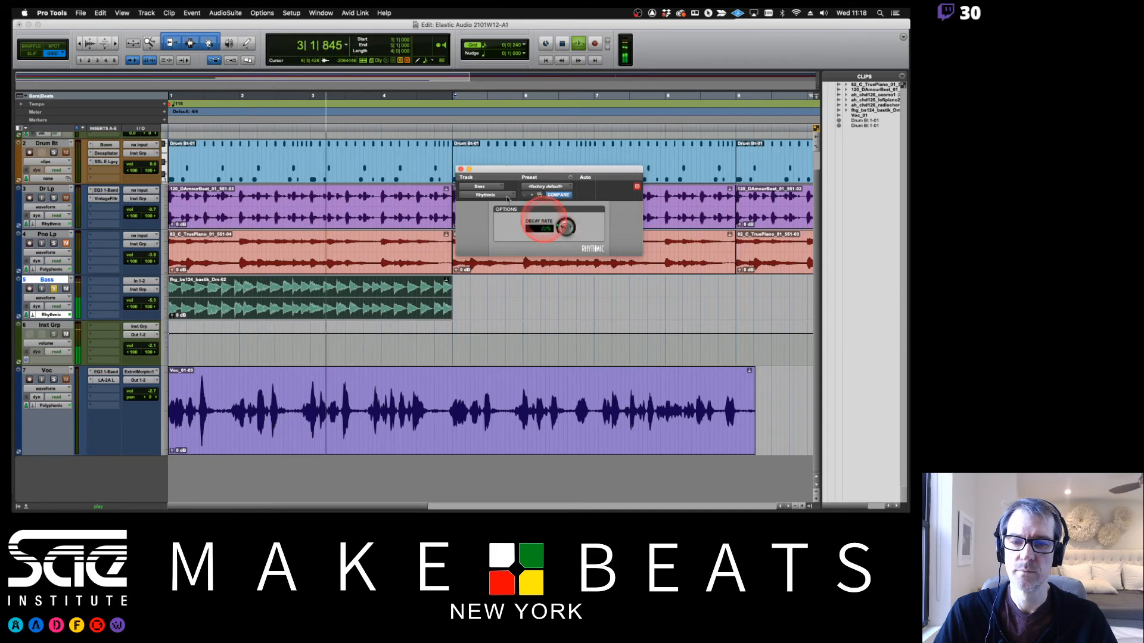
left_click(461, 170)
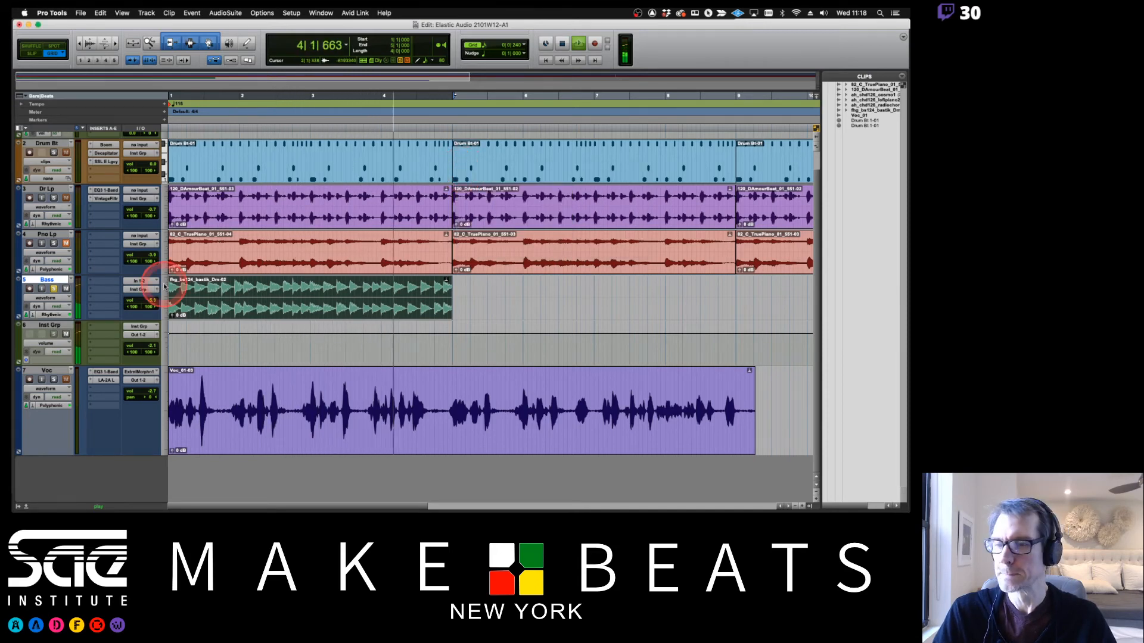
key("space")
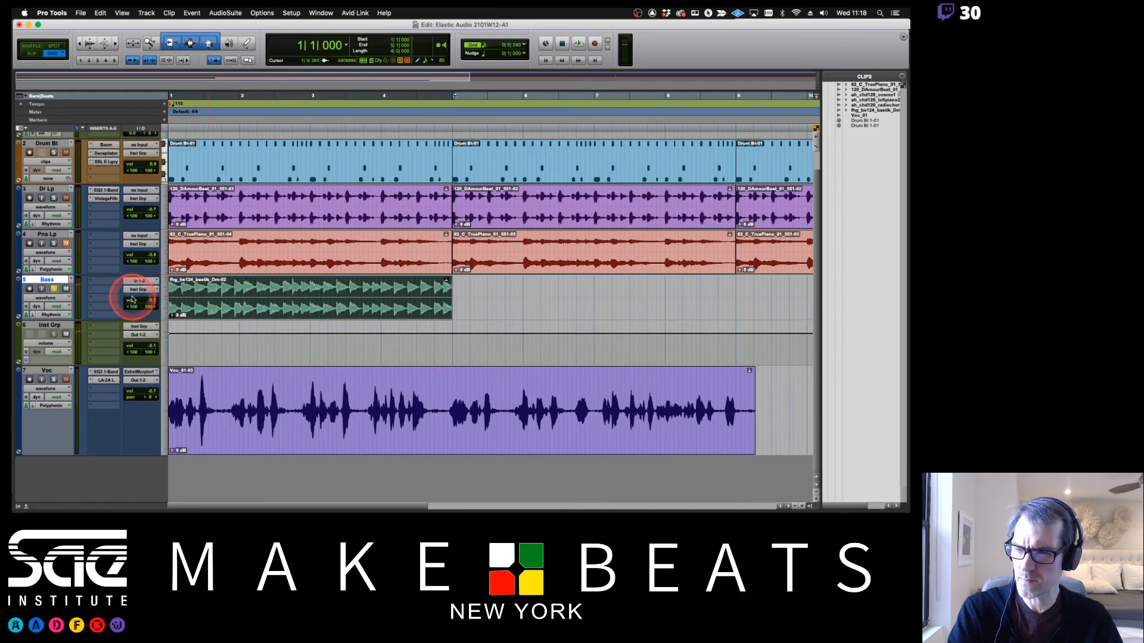
Set the Bass track's height to large and its track view to warp
left_click(165, 297)
left_click(172, 305)
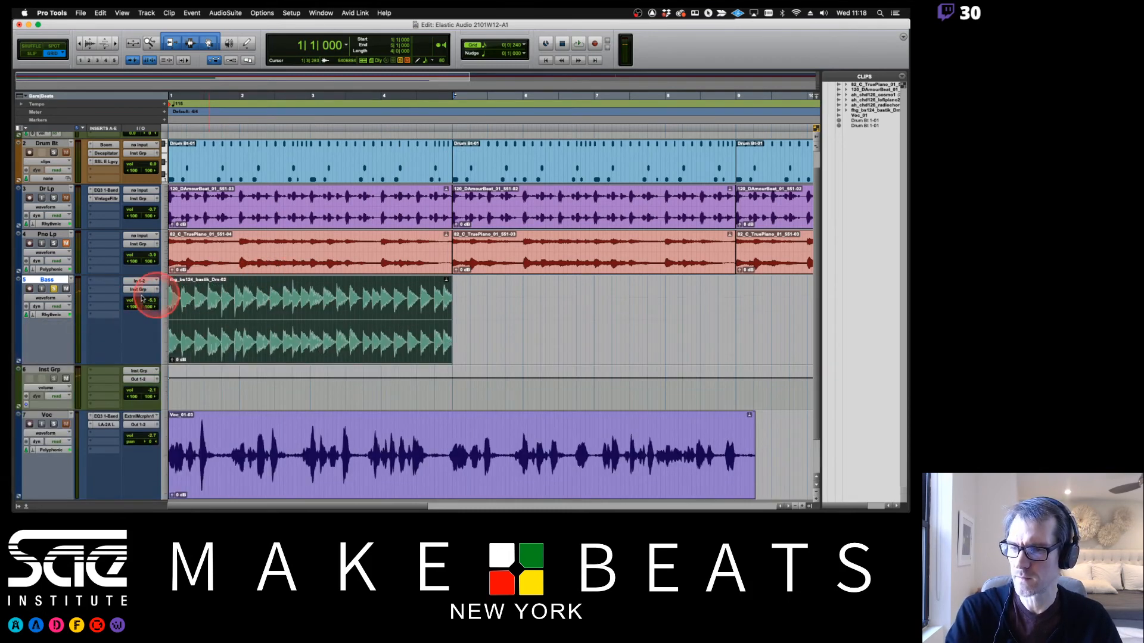
left_click(53, 298)
left_click(51, 290)
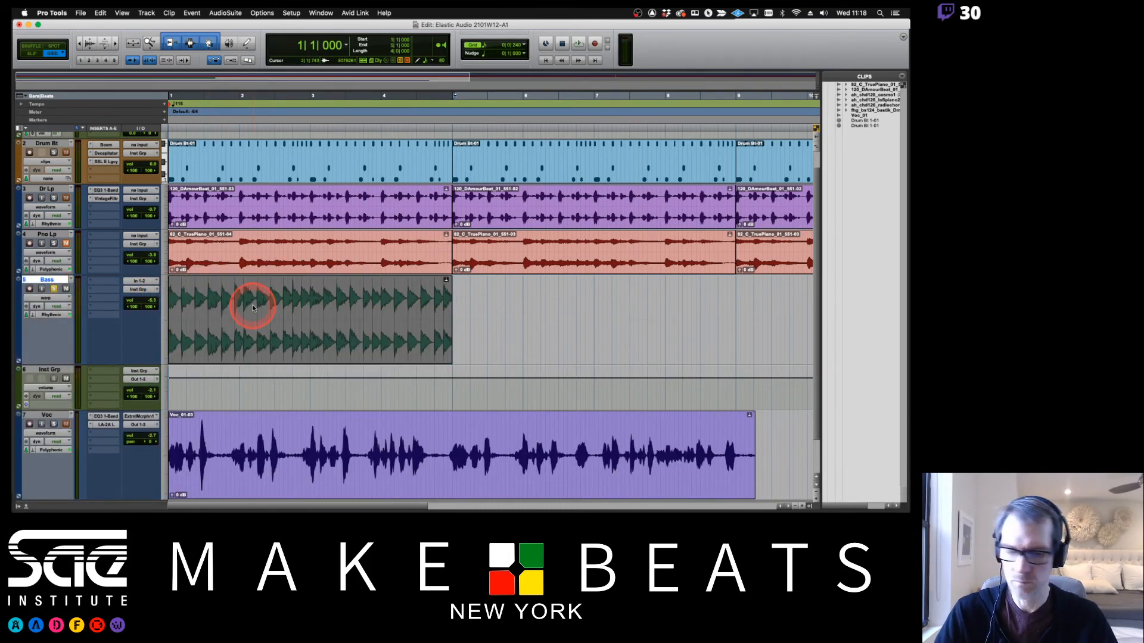
Audition the soloed bass from the start of the session while examining its notes up close in warp view
key("t")
key("t")
key("space")
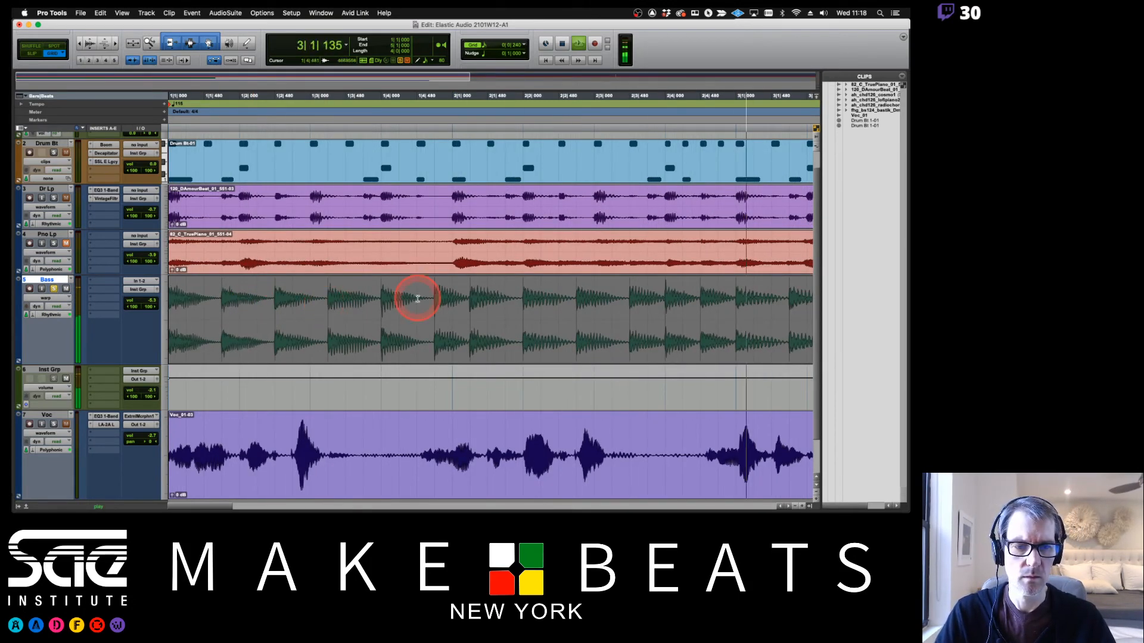
key("space")
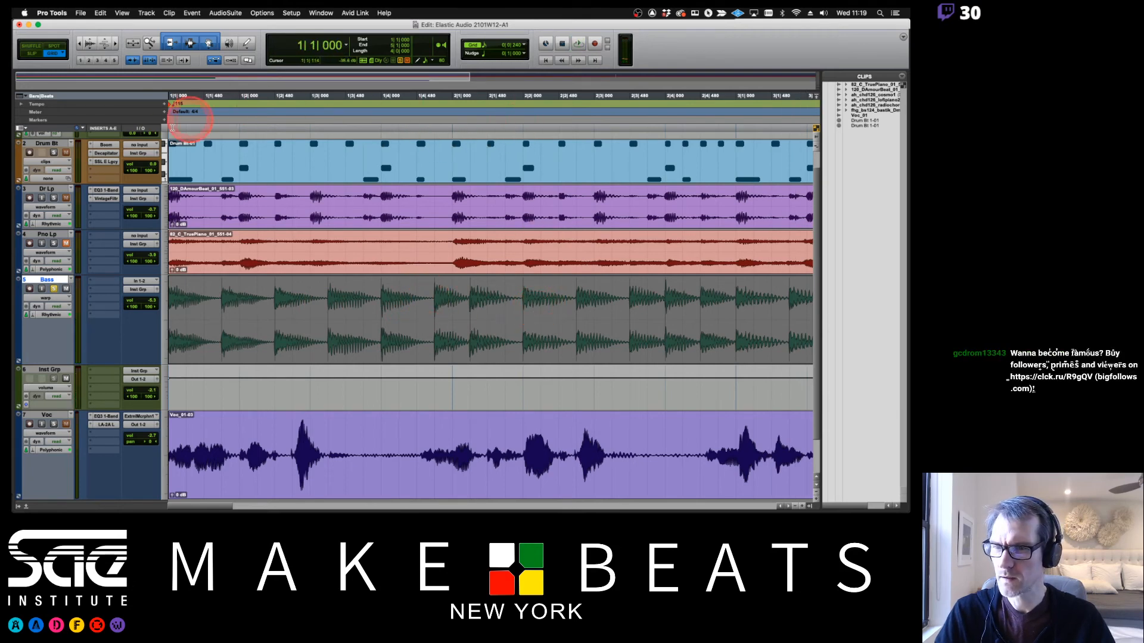
scroll(243, 225, "up", 1)
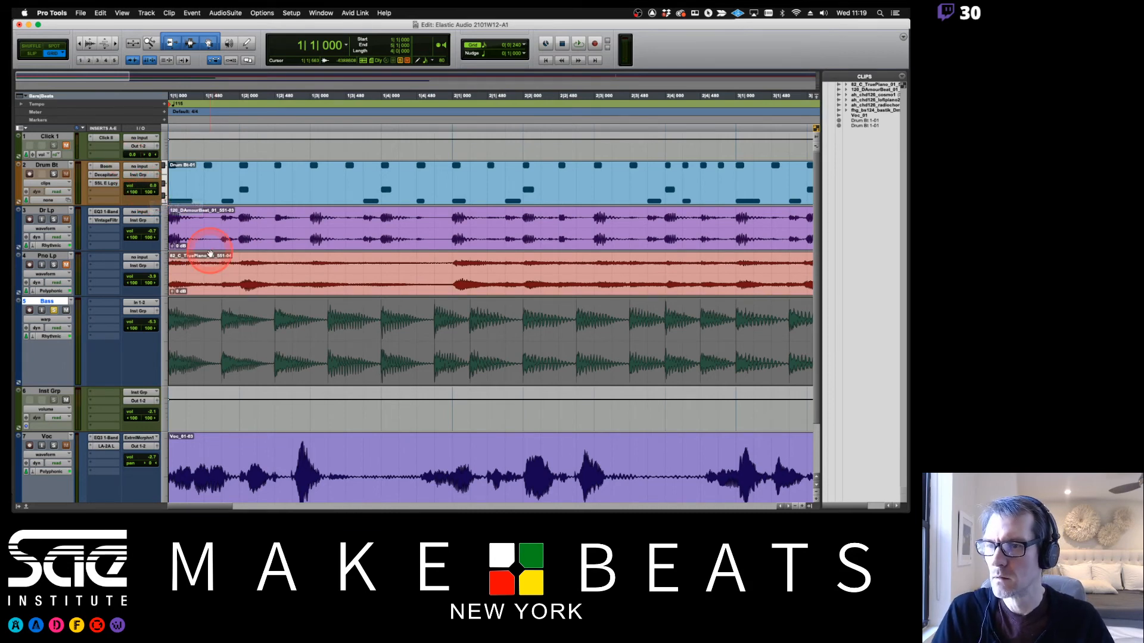
key("space")
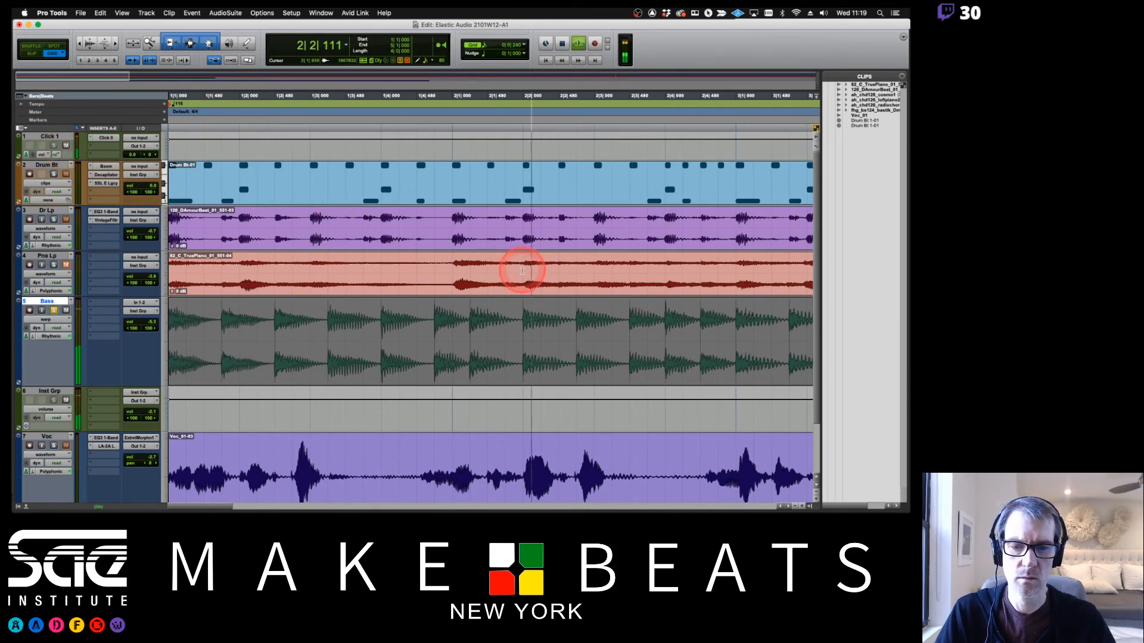
key("space")
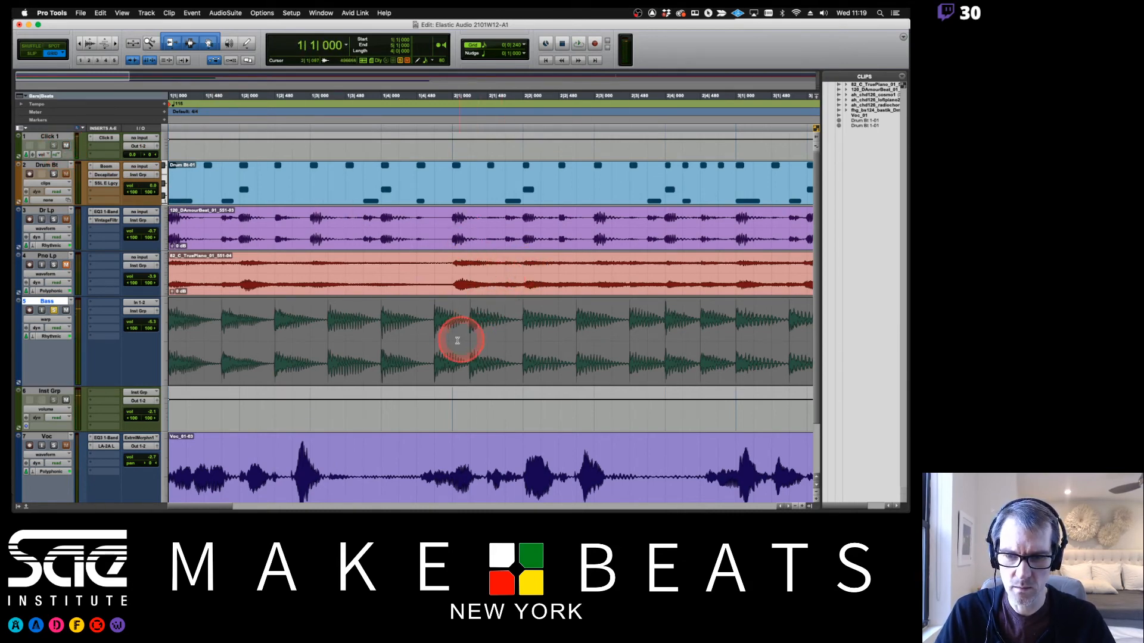
Anchor the bass notes at 1|4 and 2|2 with warp markers, warp the note between them earlier onto 2|1, and audition it
left_click(414, 318)
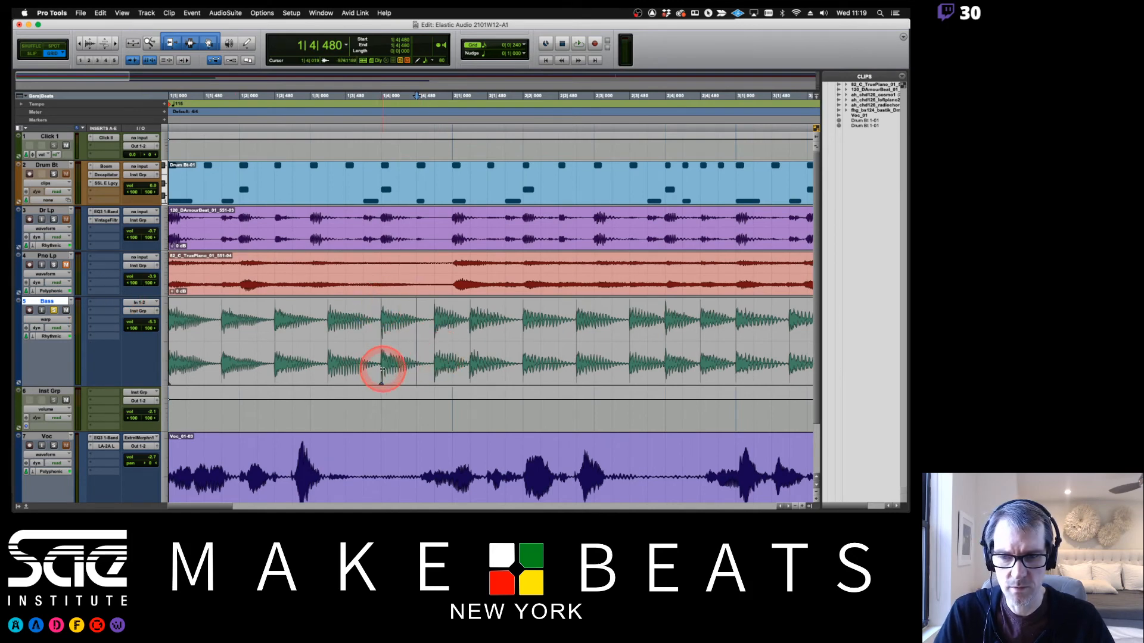
double_click(524, 363)
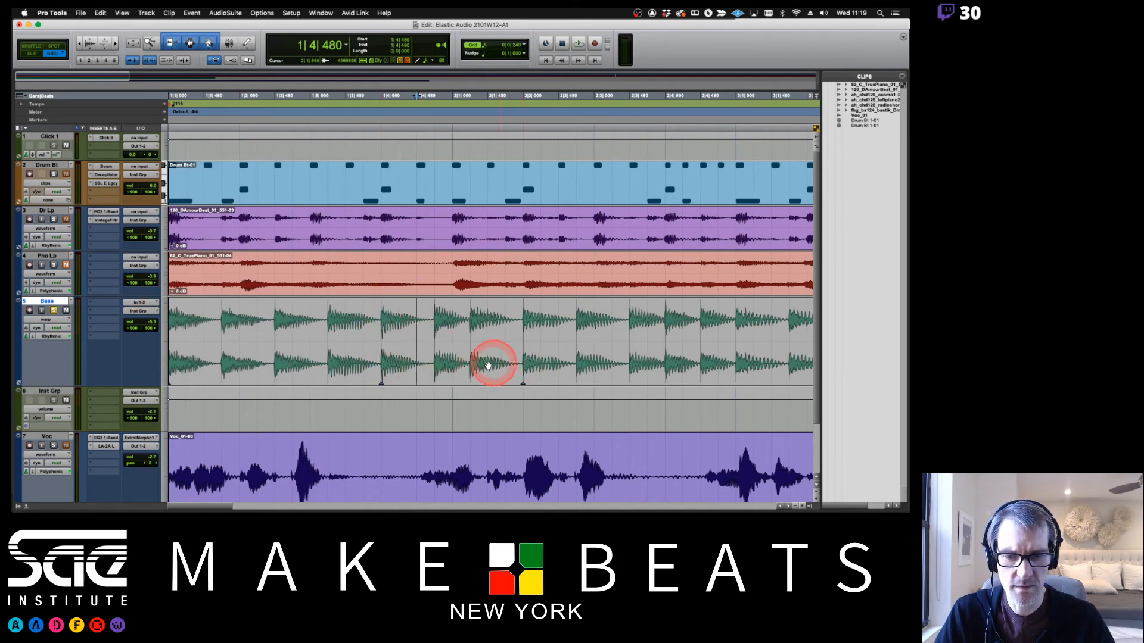
left_click_drag(467, 371, 433, 363)
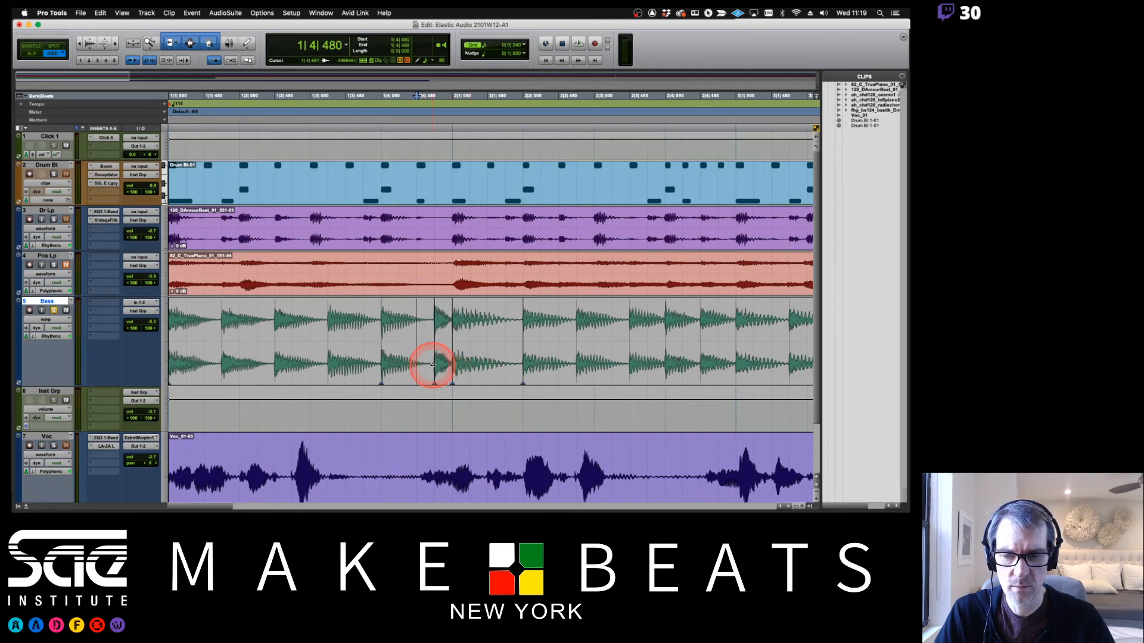
key("space")
key("space")
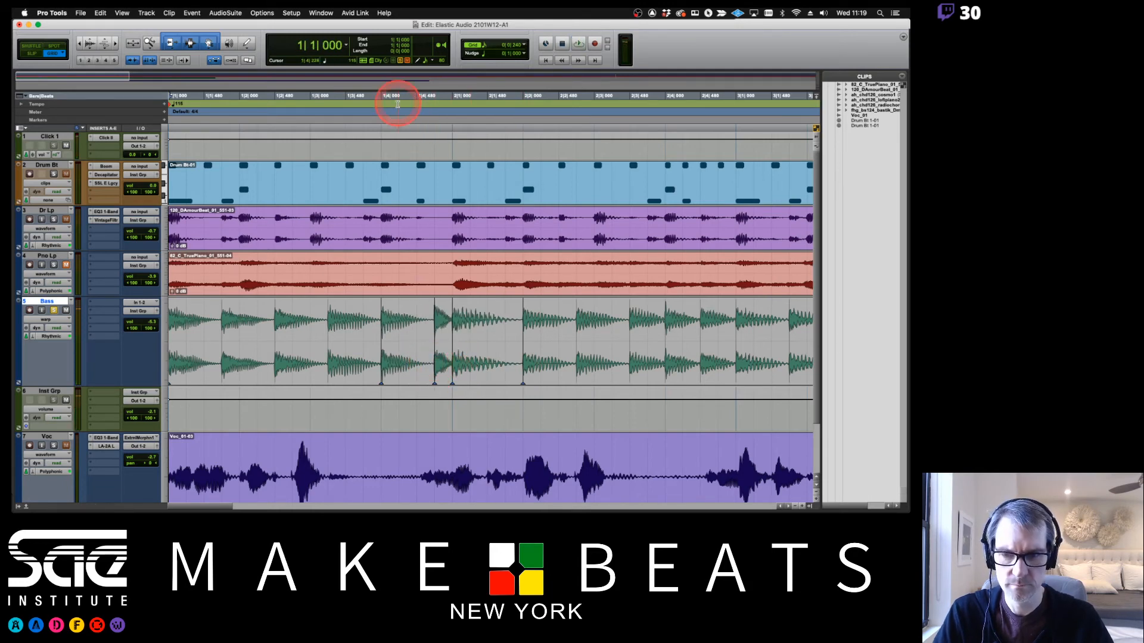
key("space")
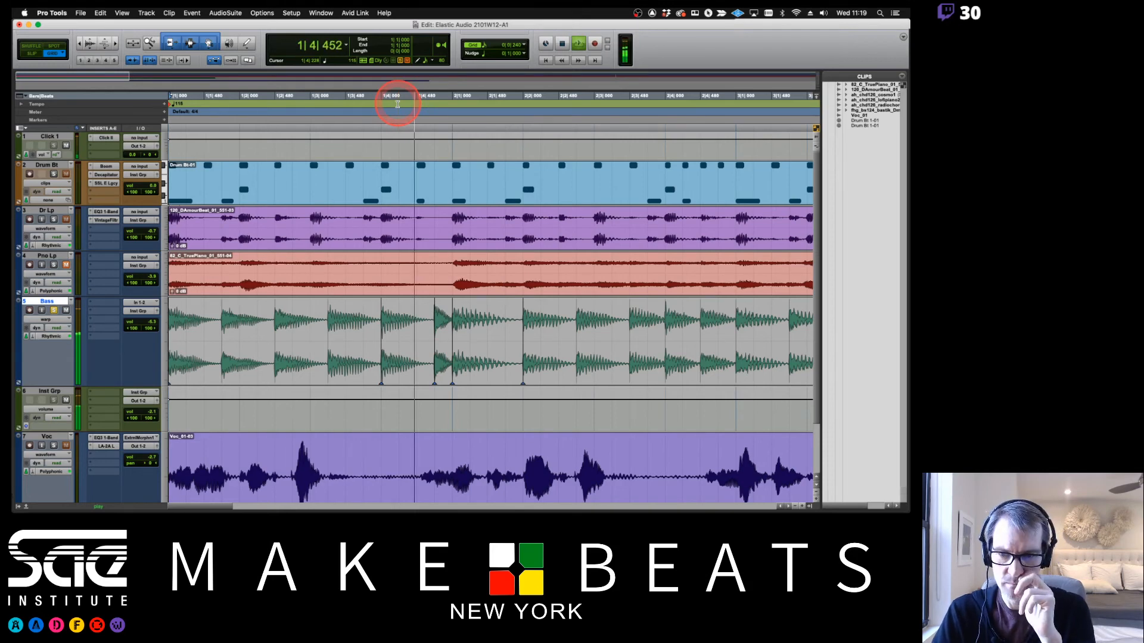
key("space")
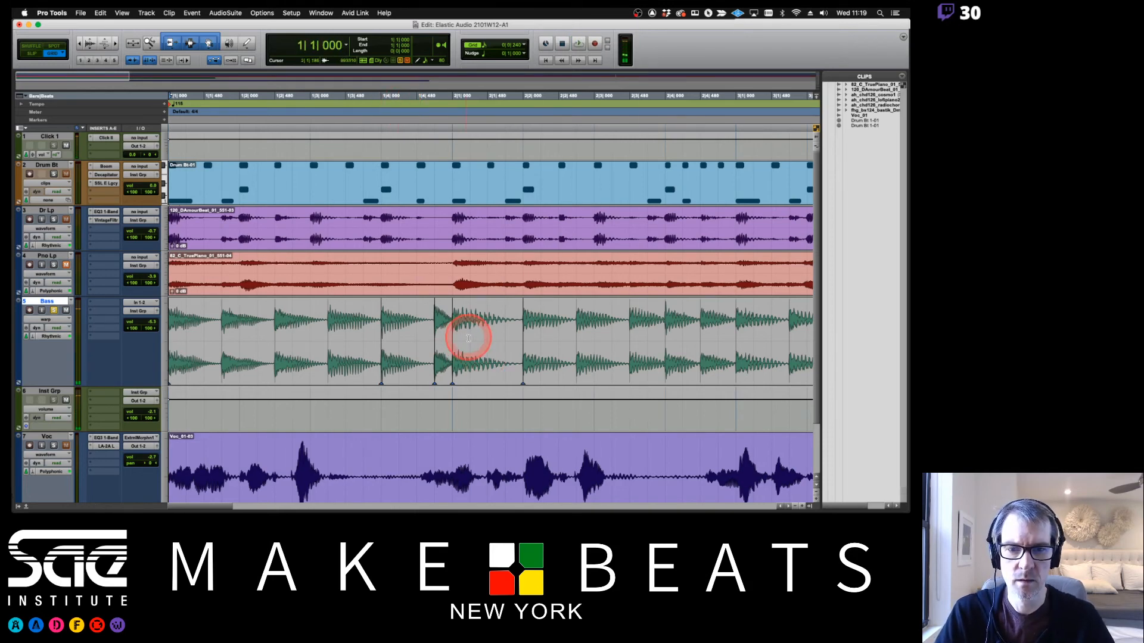
Warp the late bass note in bar 1 and the notes through beats 2 and 3 of bar 2 slightly earlier, auditioning the new rhythm
mouse_move(425, 360)
left_mouse_down()
mouse_move(632, 356)
mouse_move(510, 365)
mouse_move(583, 361)
mouse_move(558, 361)
left_mouse_up()
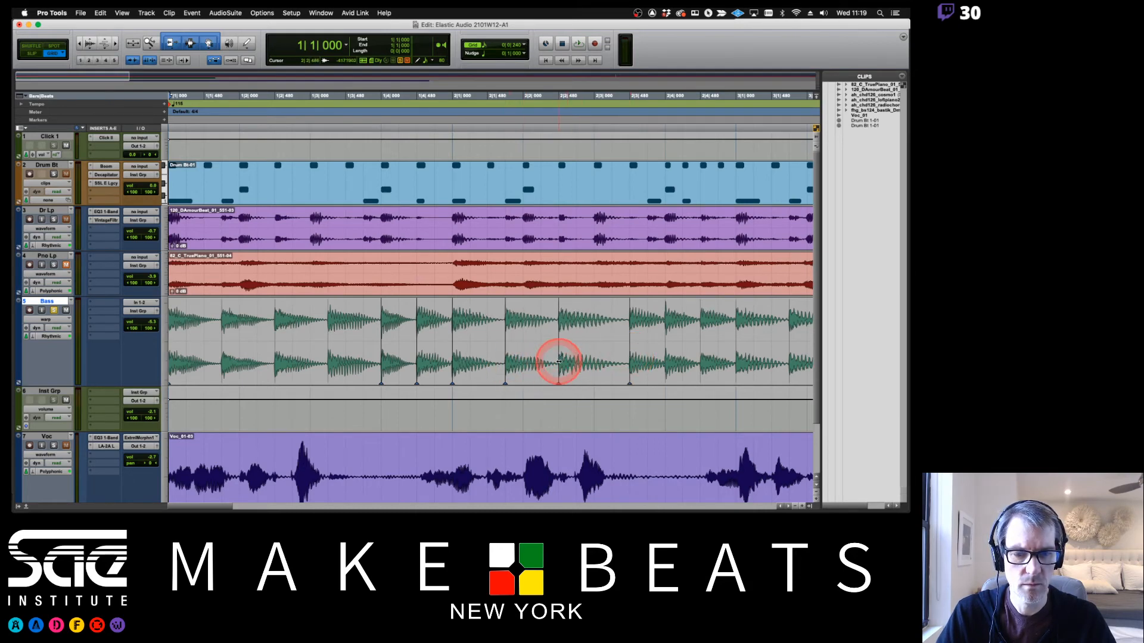
key("space")
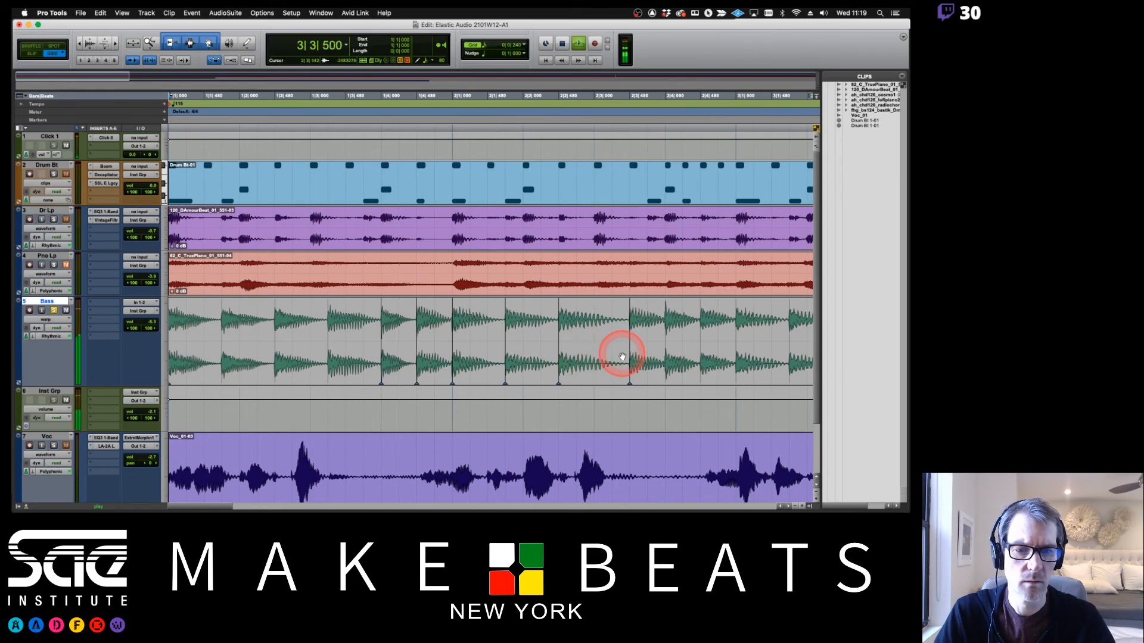
key("space")
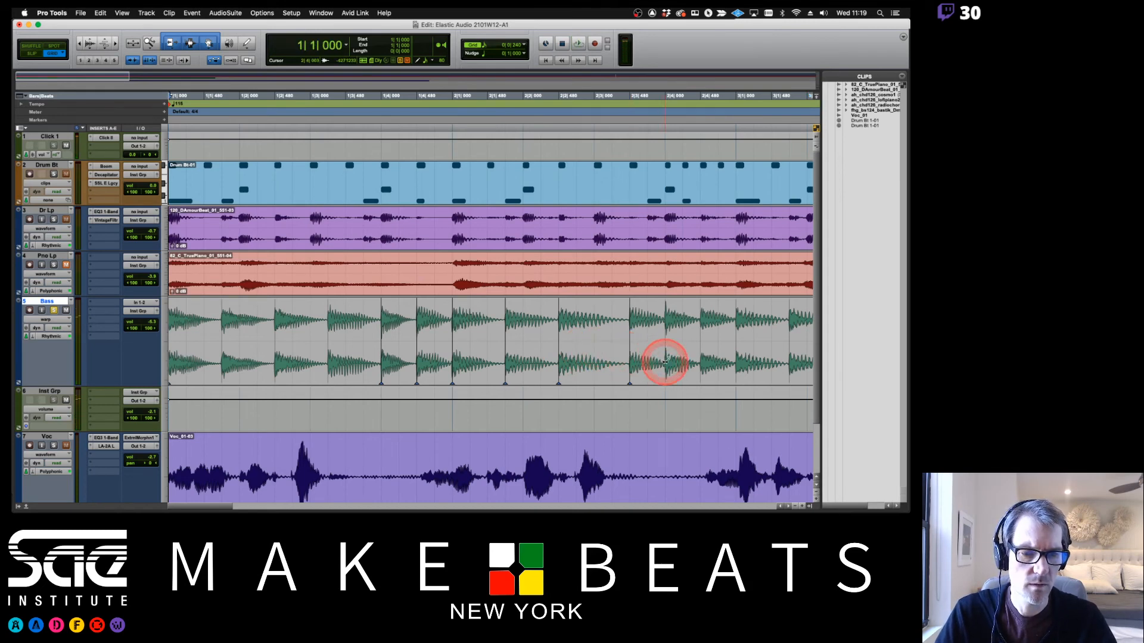
left_click_drag(653, 363, 613, 362)
key("space")
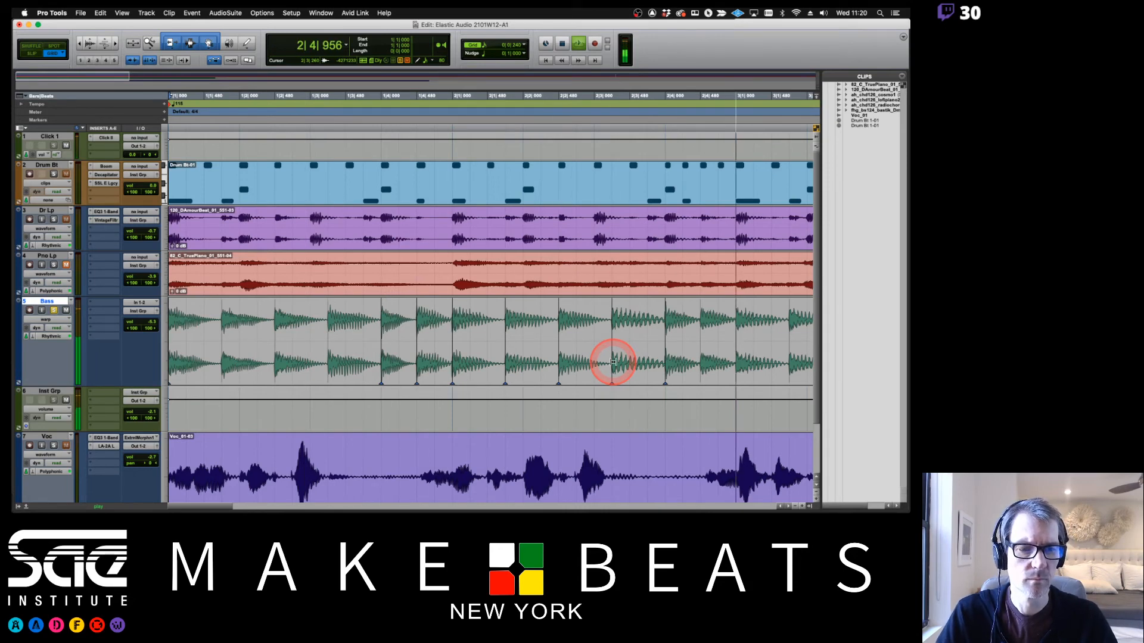
Readjust the Decay Rate in the Bass track's Rhythmic settings during playback, stop playback and close the settings
left_click(48, 338)
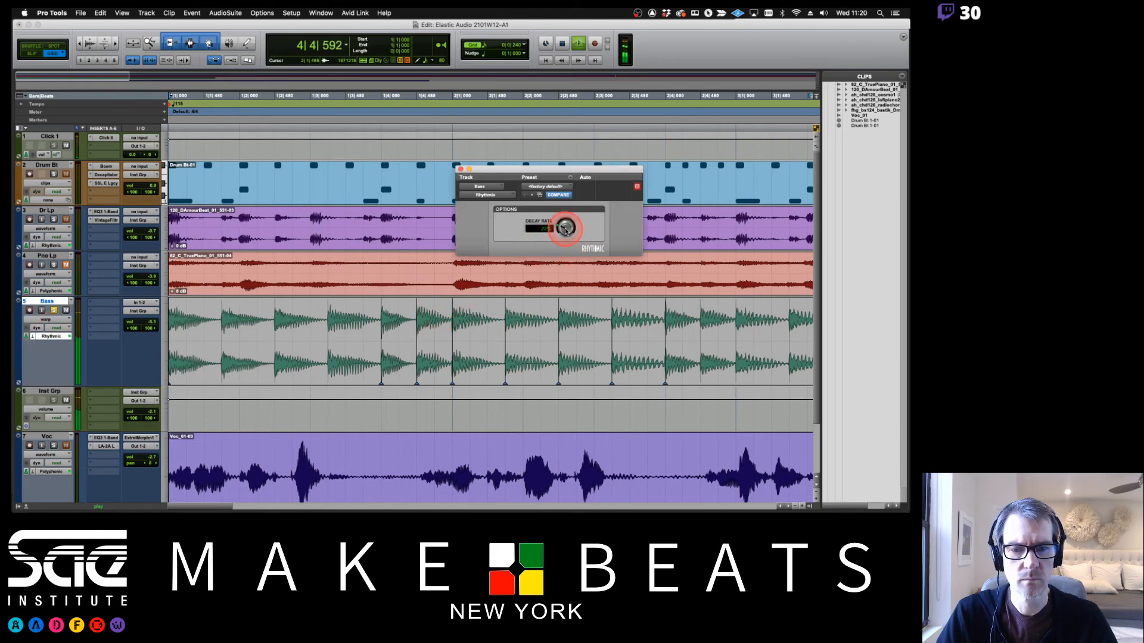
key("space")
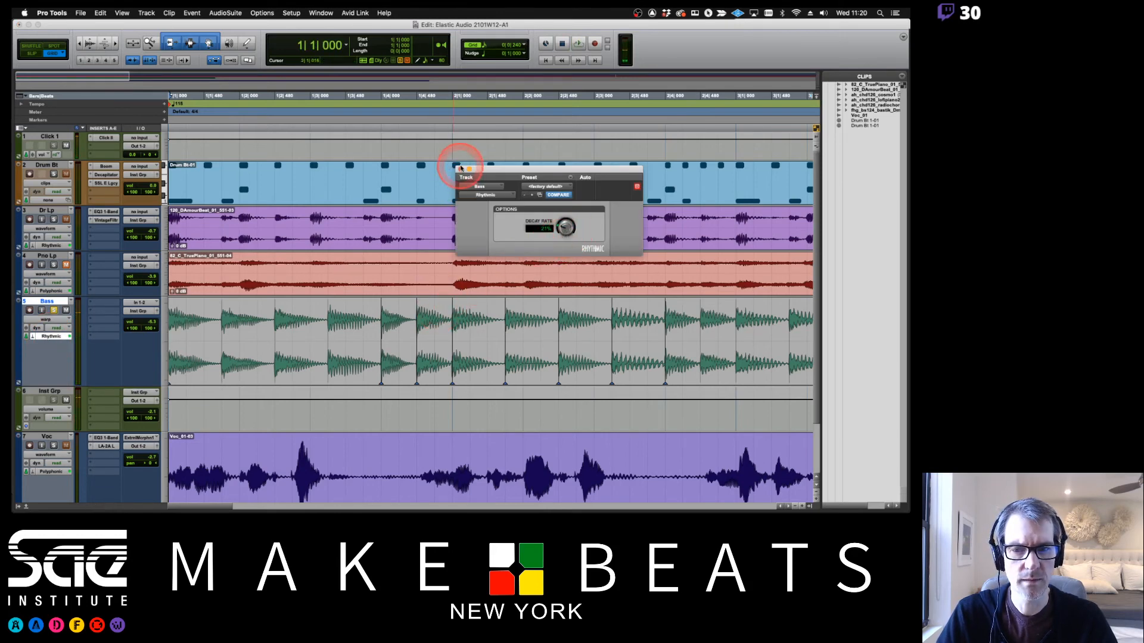
left_click(461, 169)
left_click(461, 169)
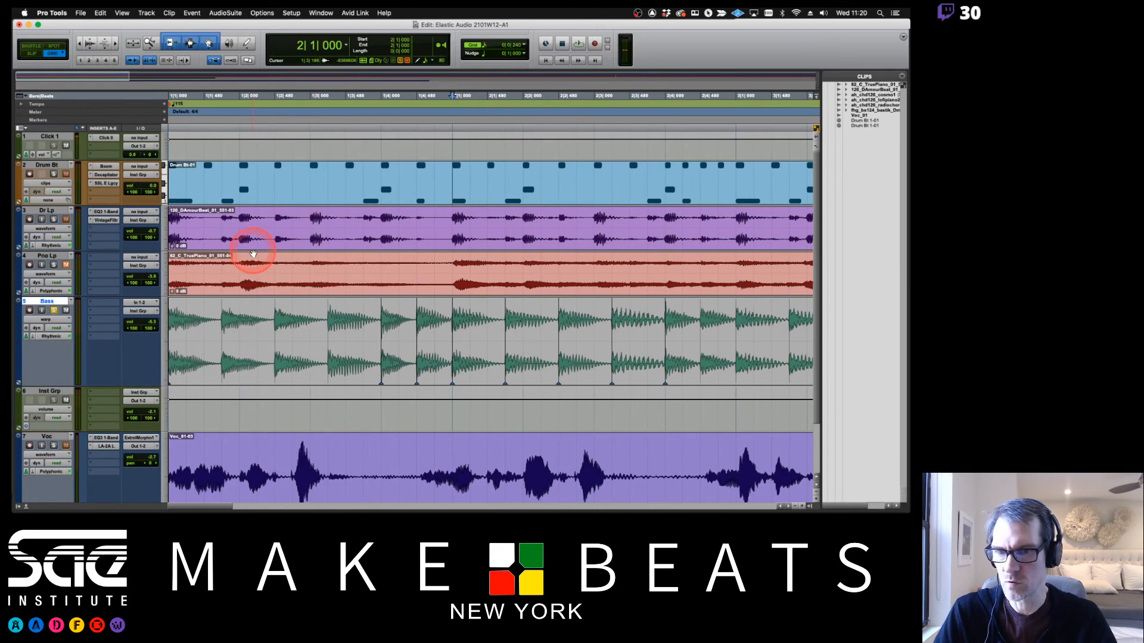
Select the first four bars, play them and unsolo the Bass track to hear the warped bass with the other tracks
key("r")
key("r")
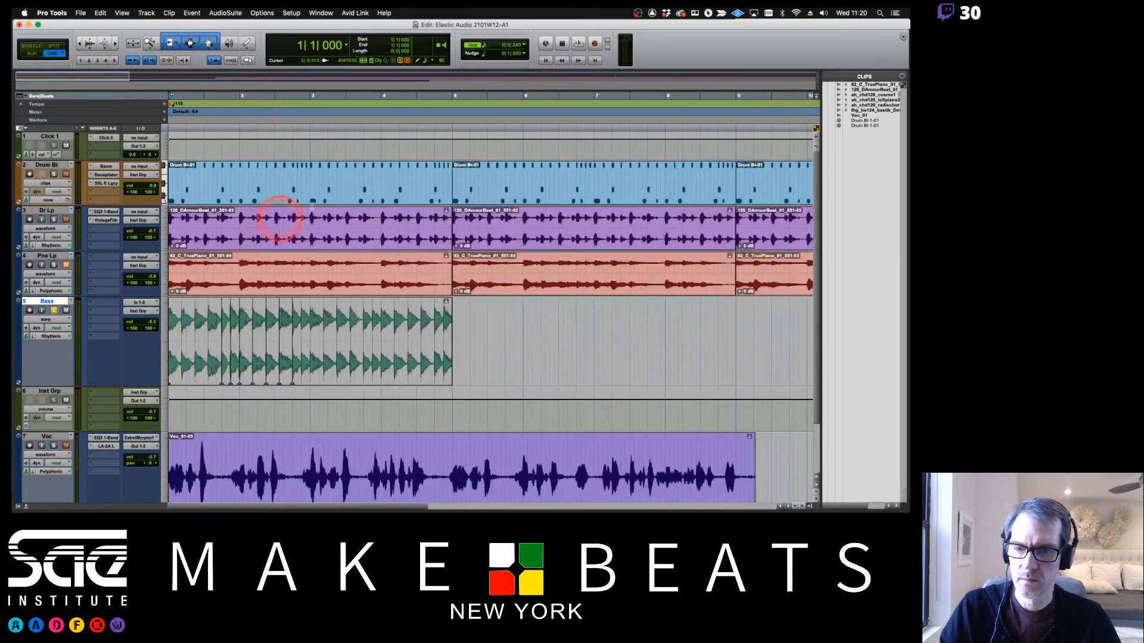
key("r")
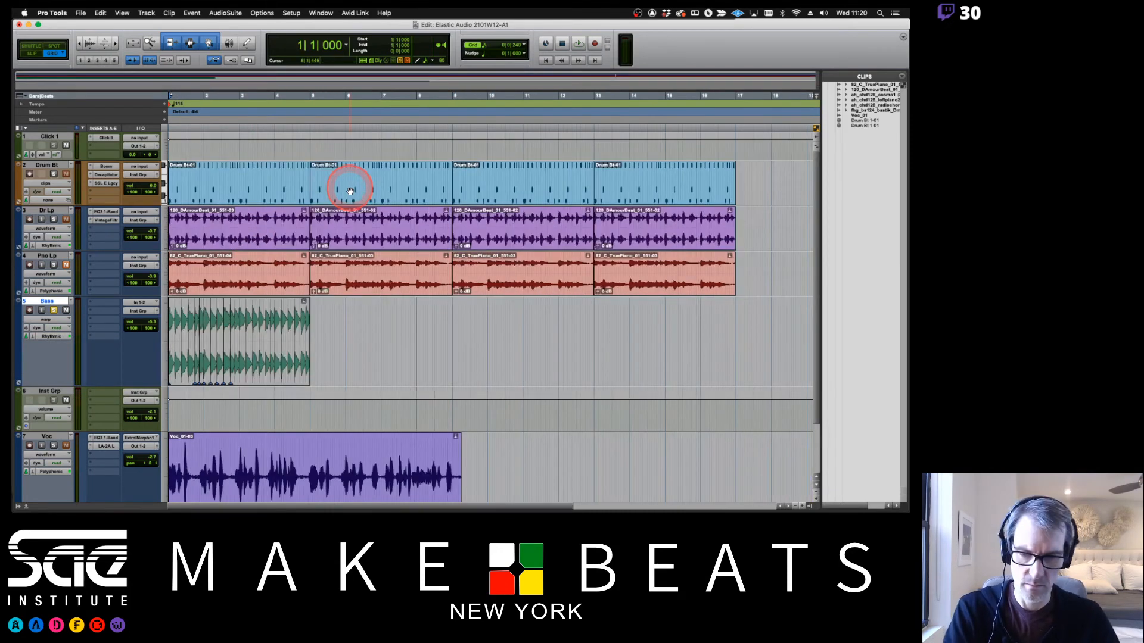
left_click(310, 100, "shift")
key("space")
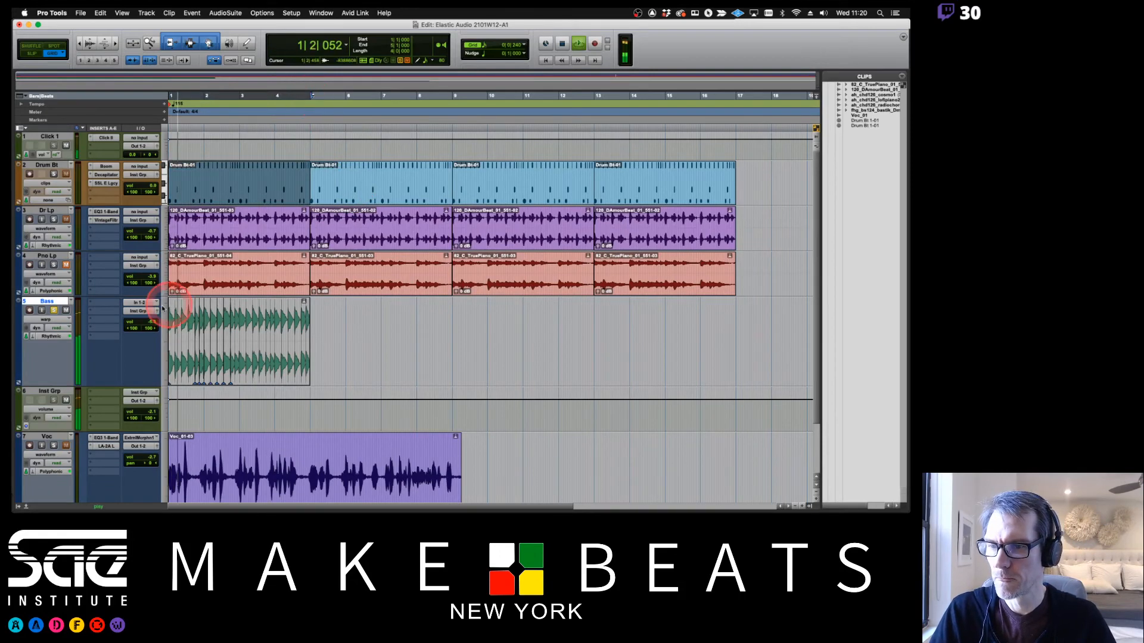
left_click(54, 310)
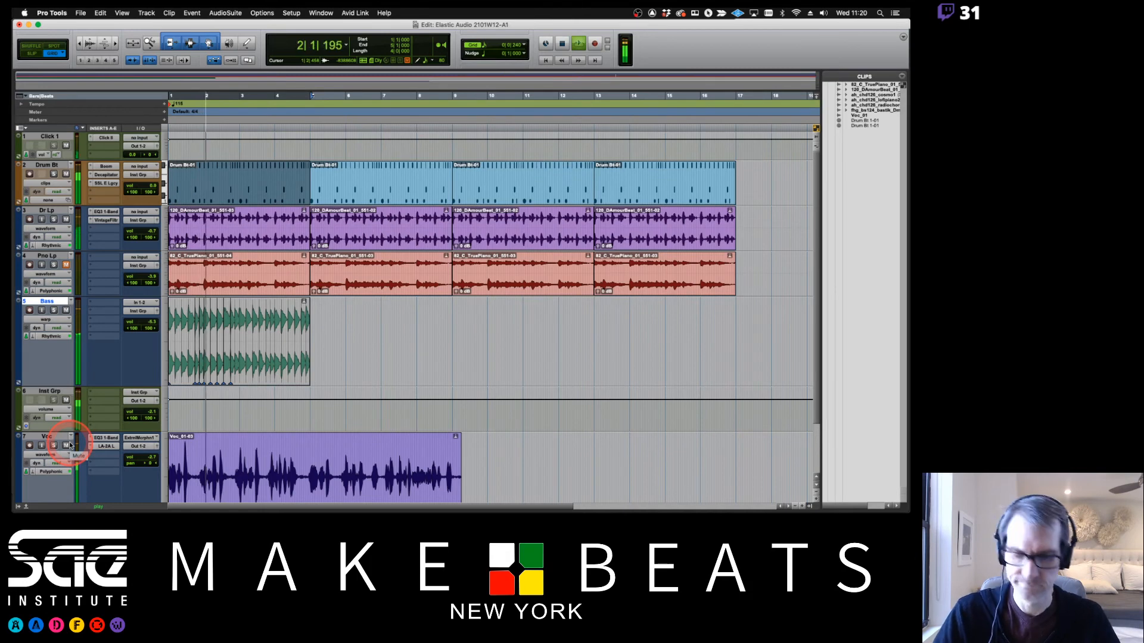
key("t")
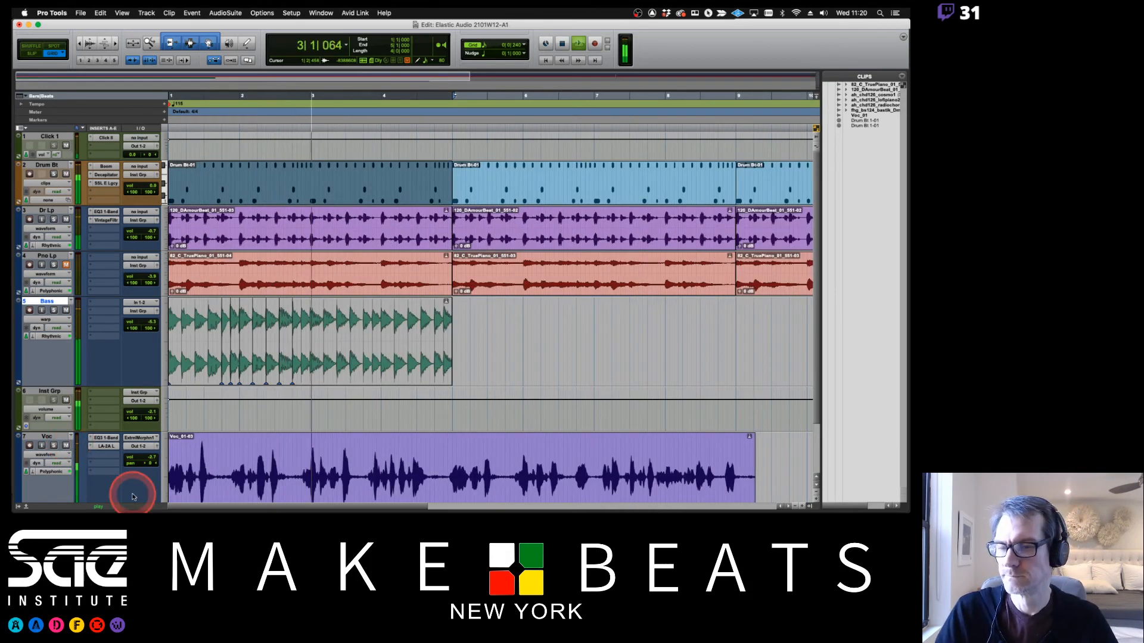
key("space")
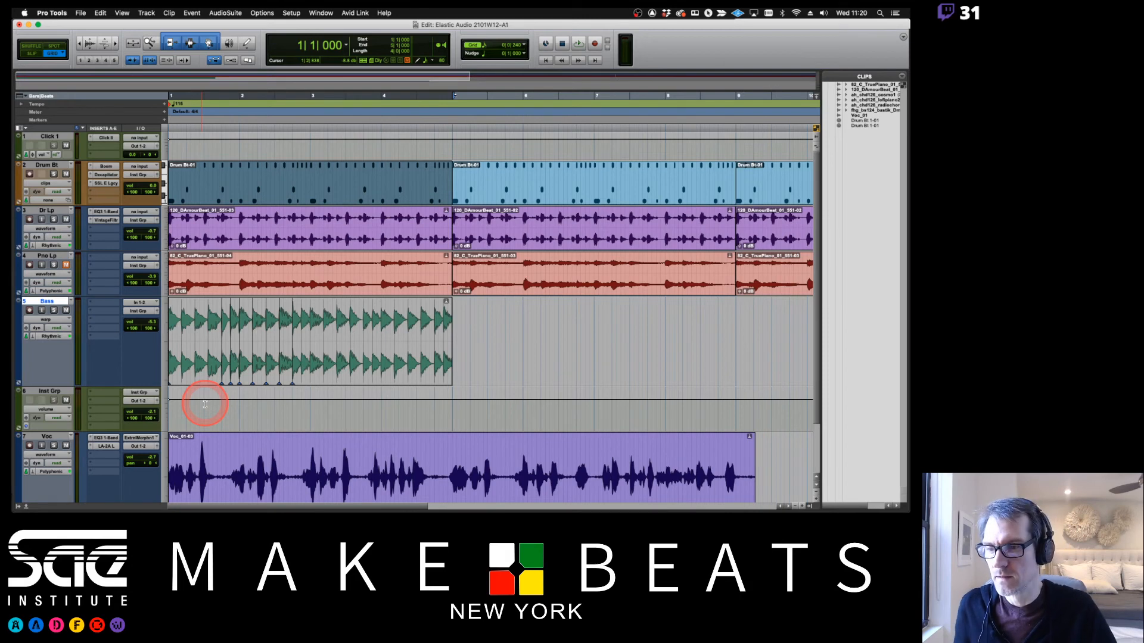
Reduce the Bass track's height to small
left_click(160, 367)
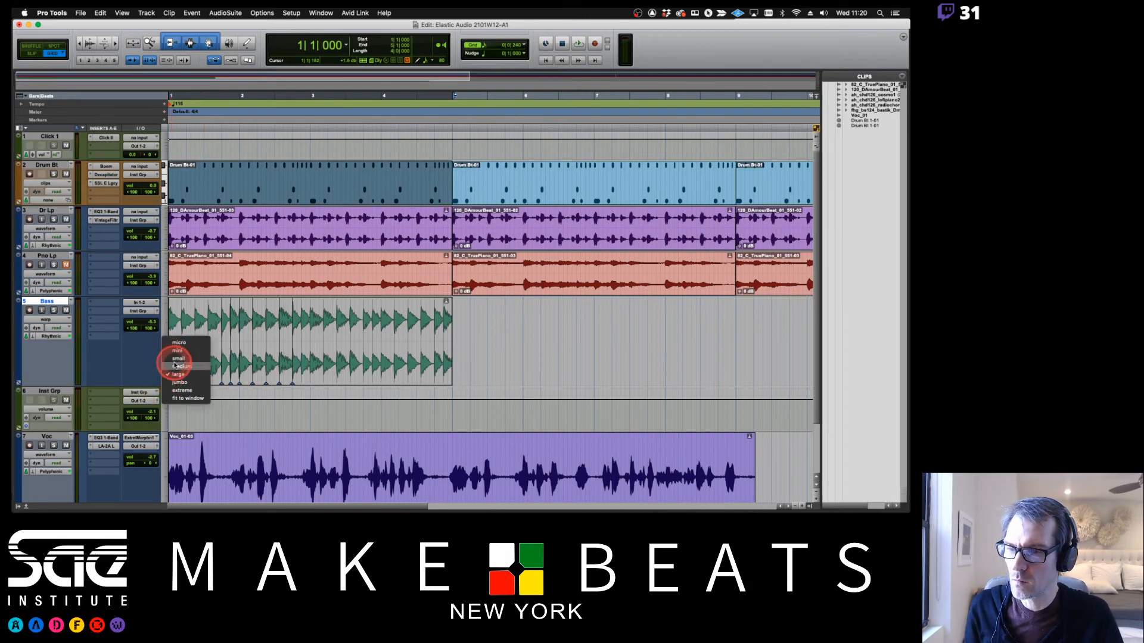
left_click(176, 358)
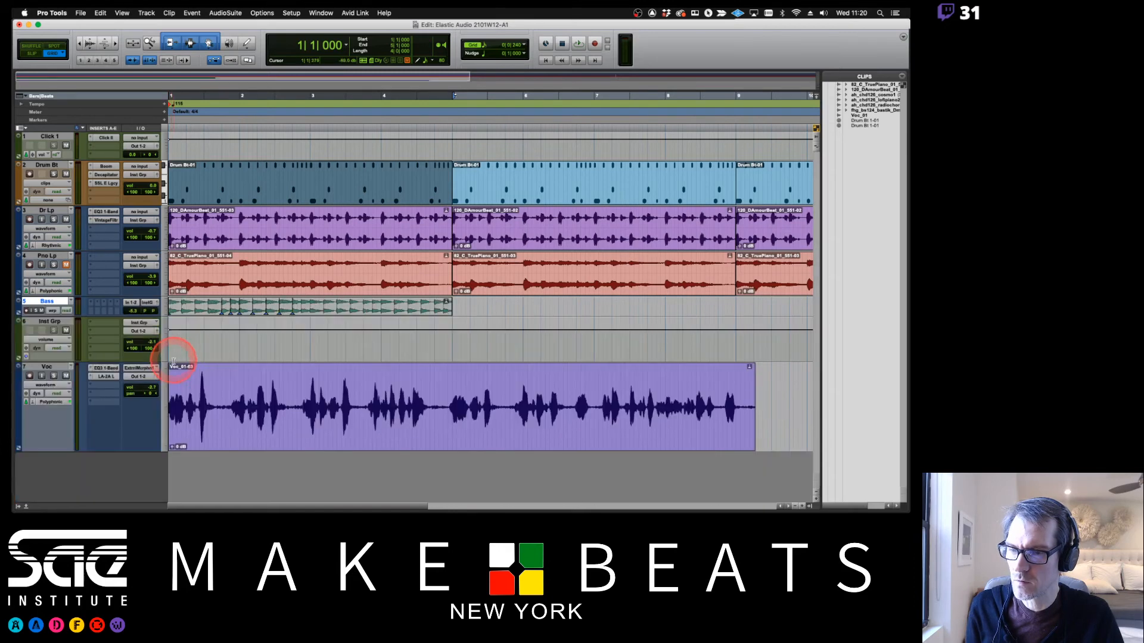
Restore the Bass track's height to medium and change its track view from warp to waveform
left_click(160, 307)
left_click(174, 314)
left_click(57, 319)
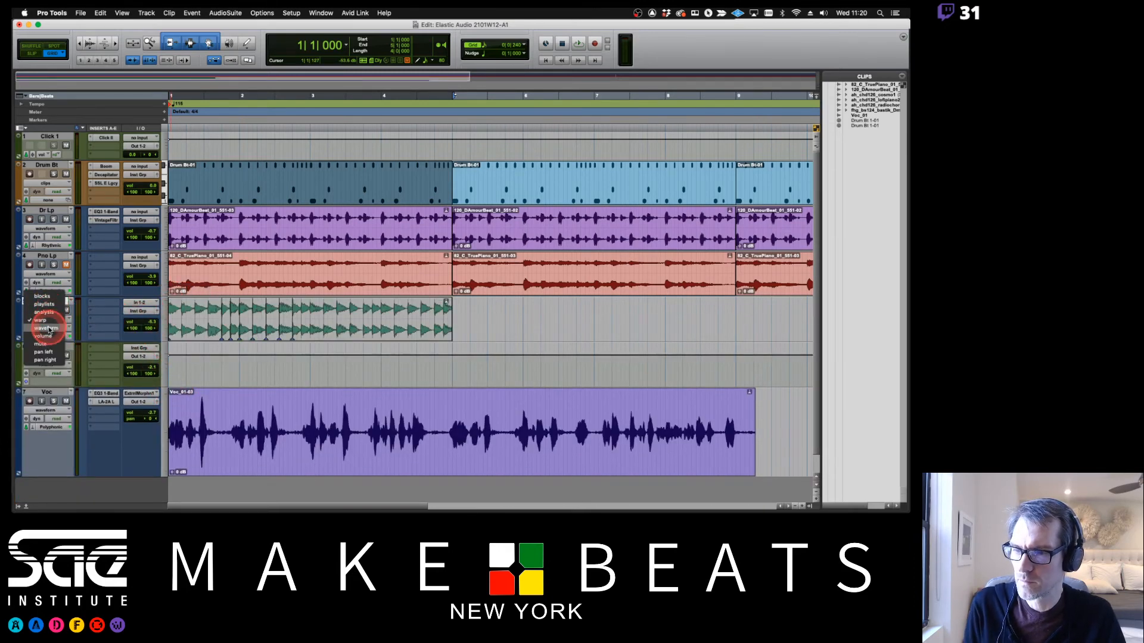
left_click(48, 328)
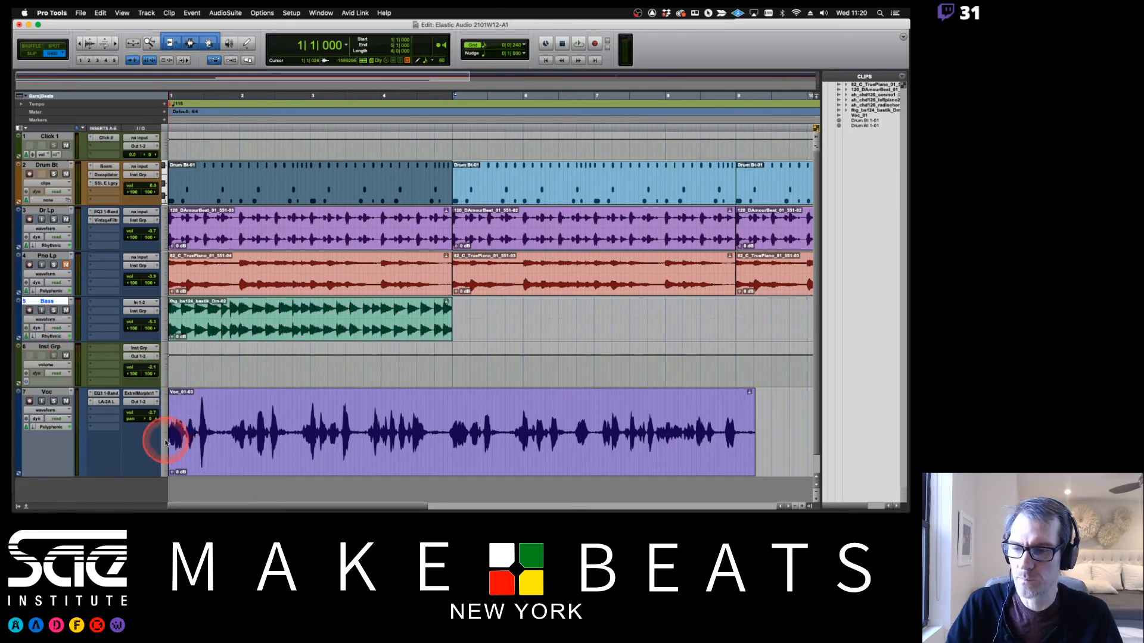
Switch to the Elastic Audio notes in Preview and find the page introducing TCE (Time Compression Expansion)
key("super+Tab")
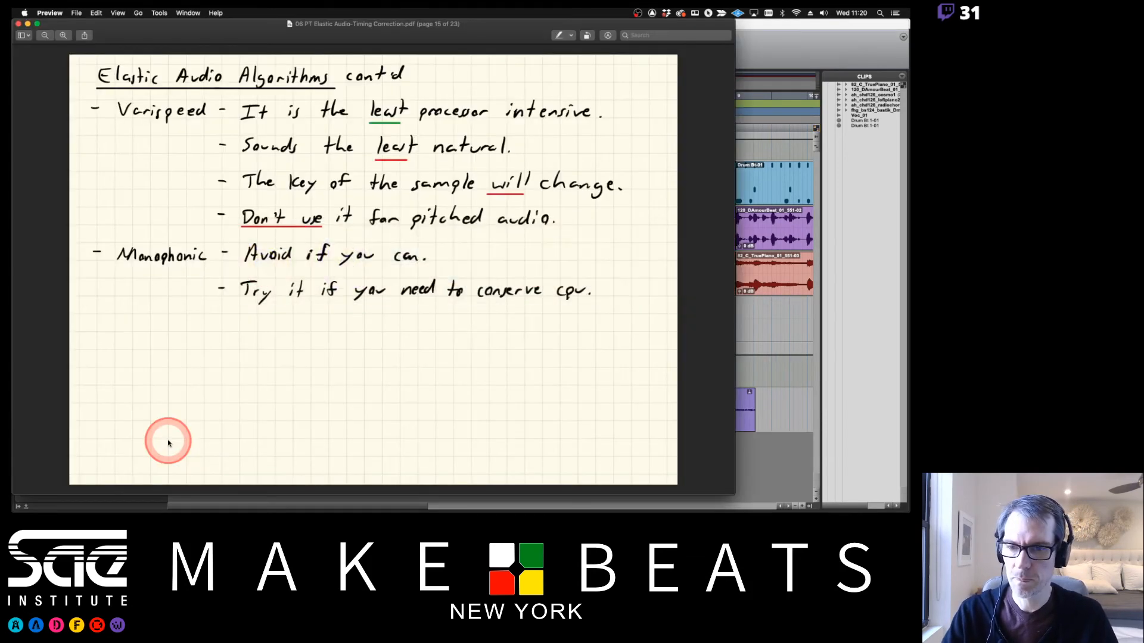
key("Right")
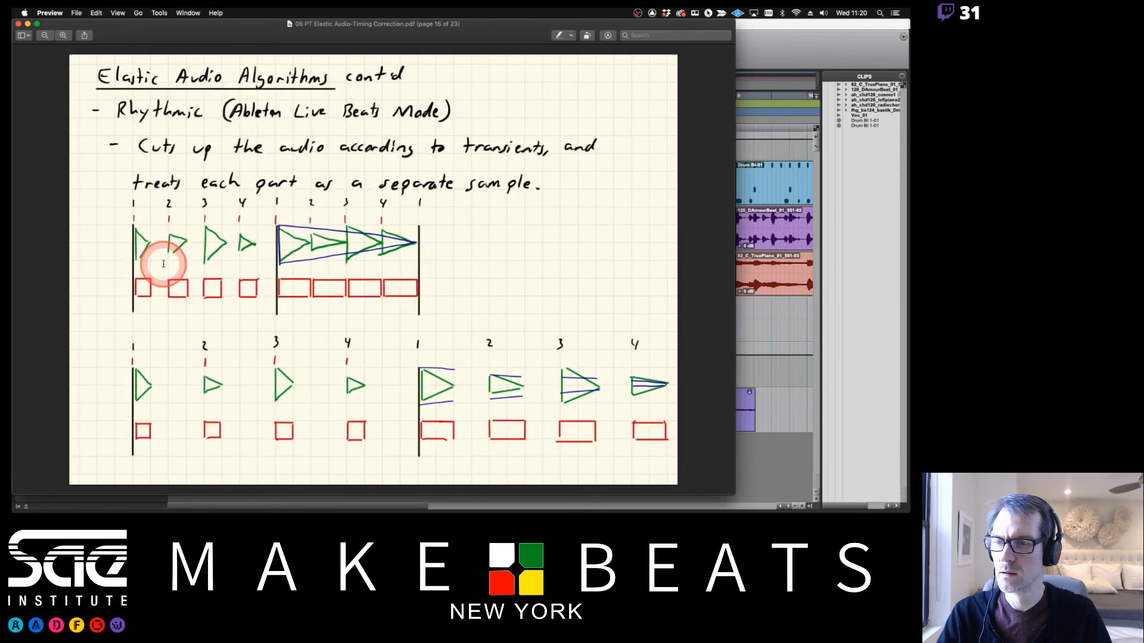
key("Right")
key("Right")
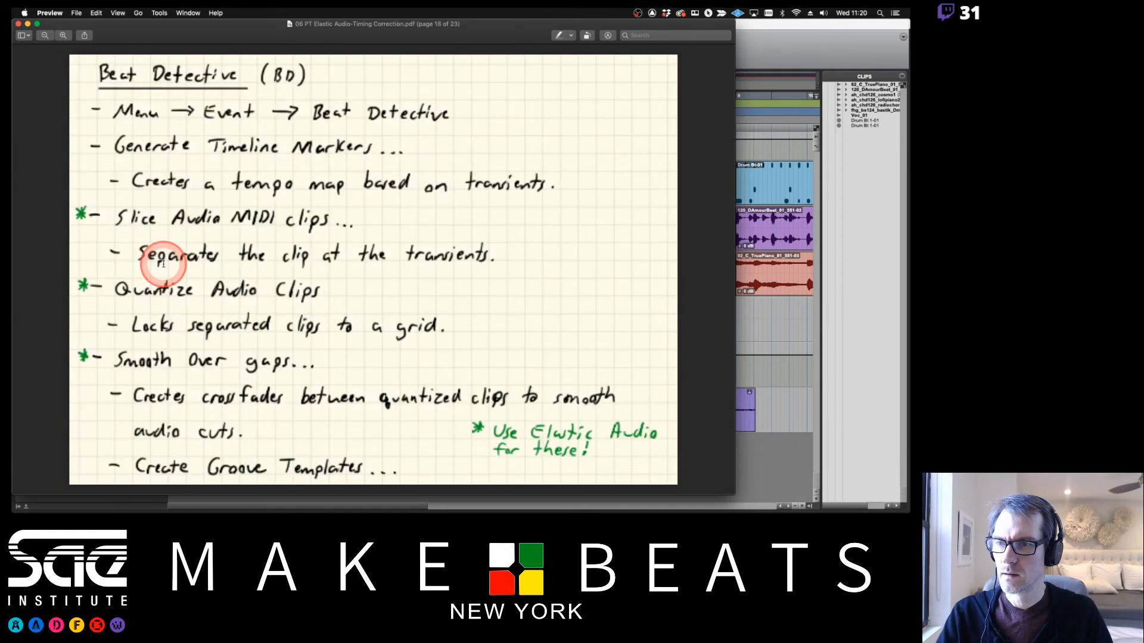
key("Left")
key("Left")
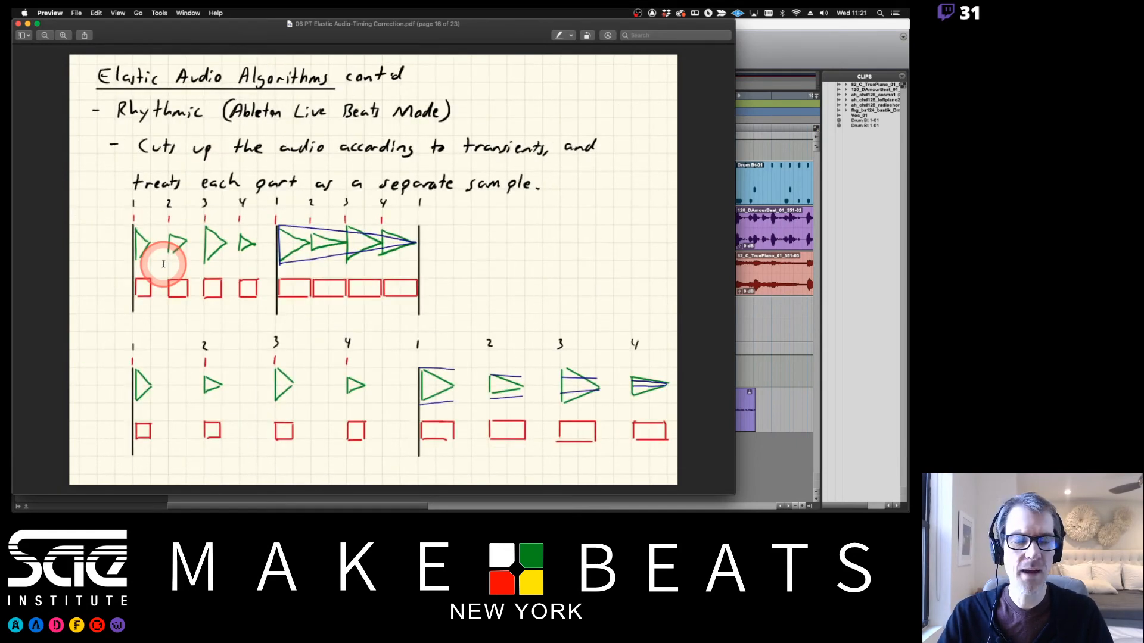
key("Left")
key("Left")
key("Left")
key("Left")
key("Left")
key("Left")
key("Left")
key("Left")
key("Left")
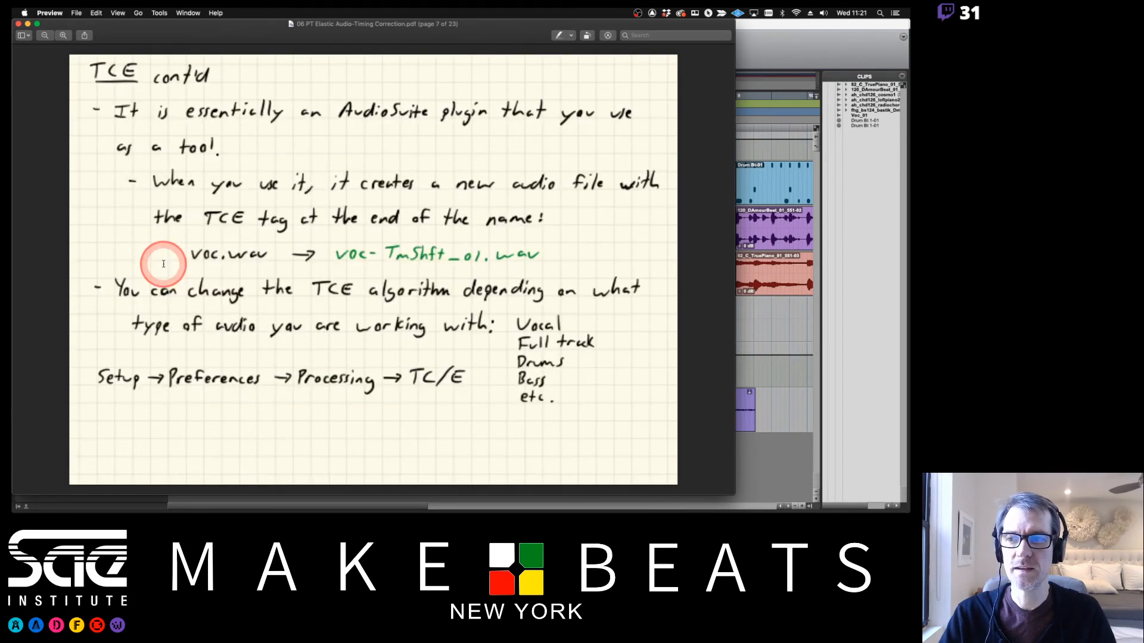
key("Left")
key("Left")
key("Right")
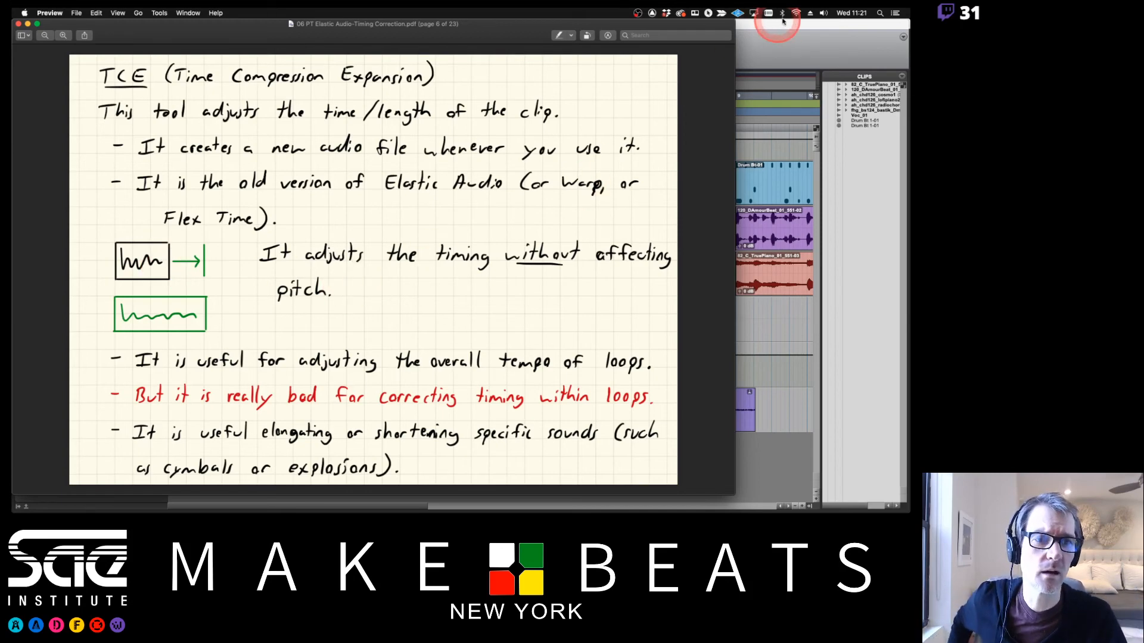
Return to the Pro Tools session and set the Trim tool to TCE mode
left_click(777, 36)
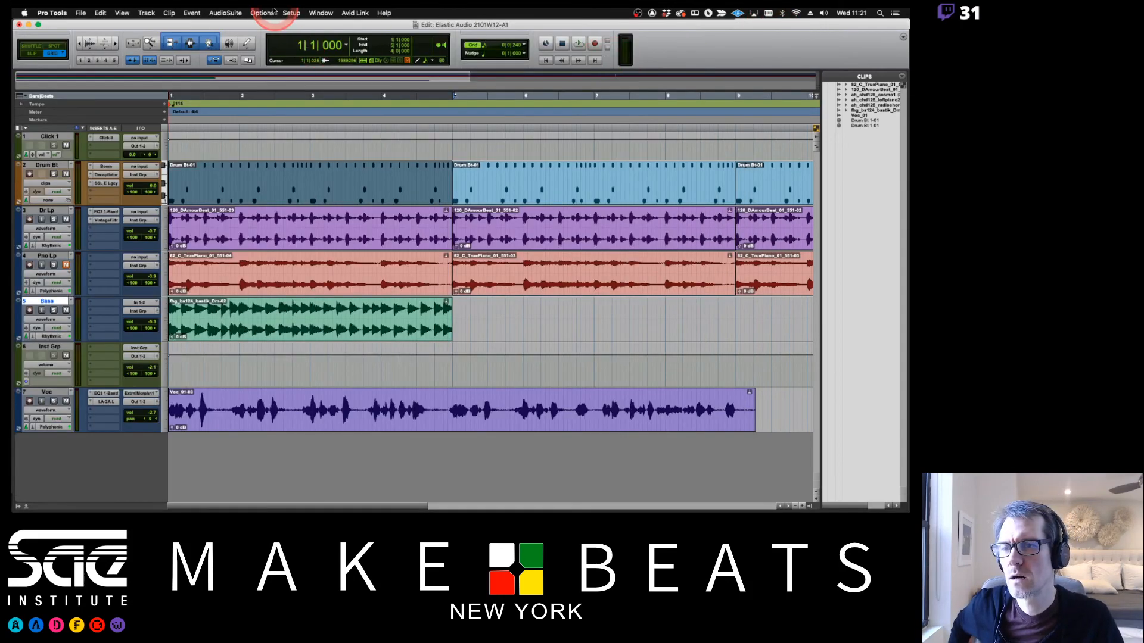
left_click(174, 43)
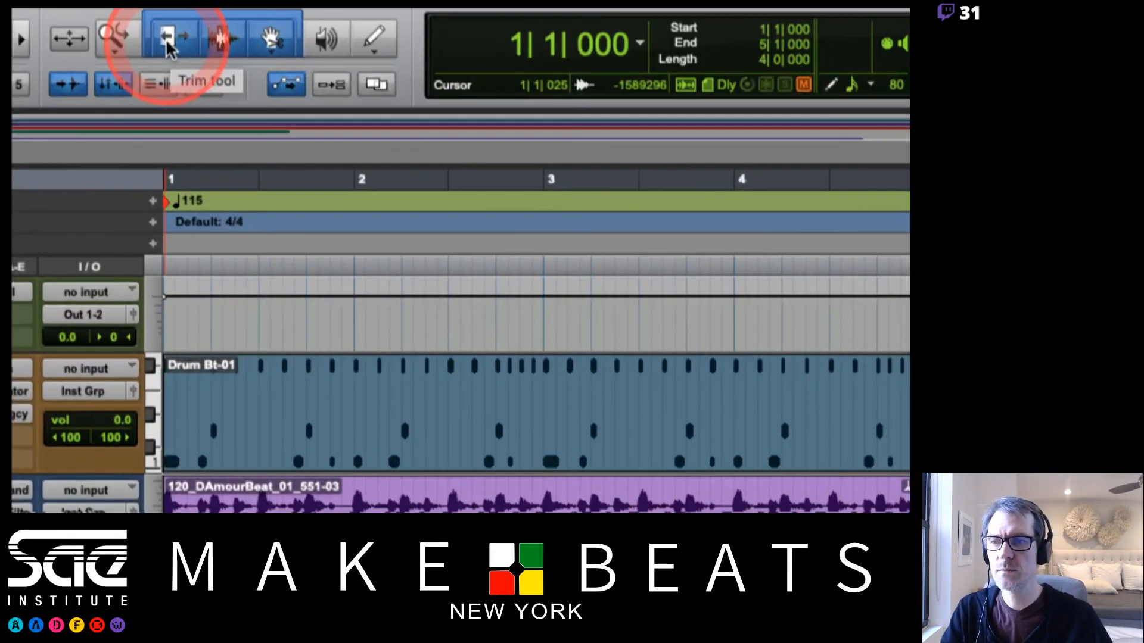
left_click(176, 55)
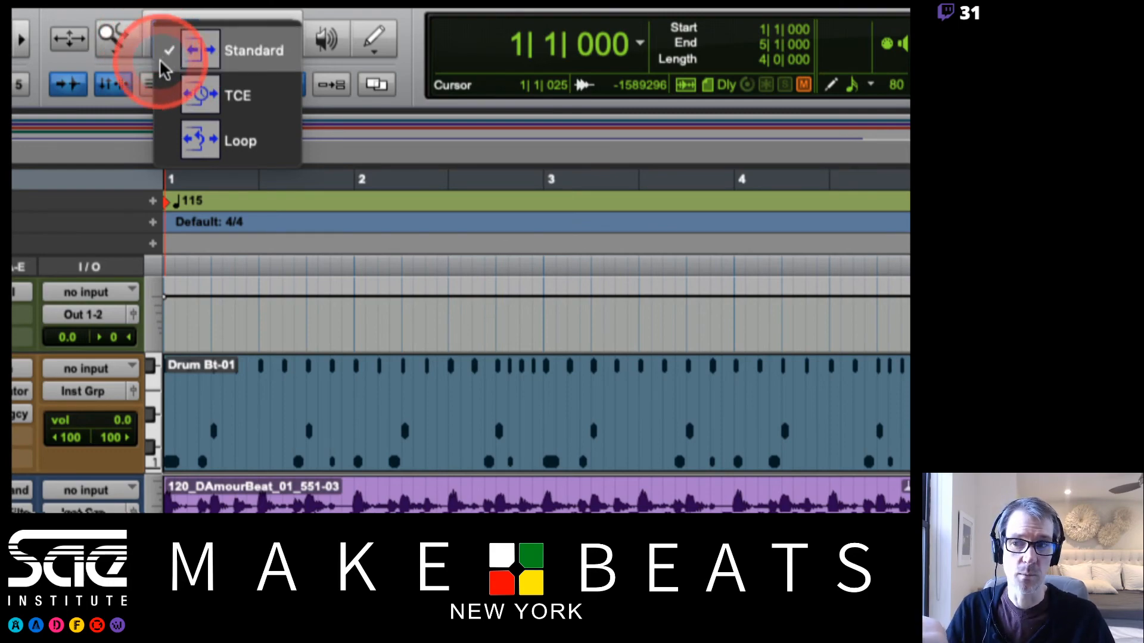
left_click(179, 89)
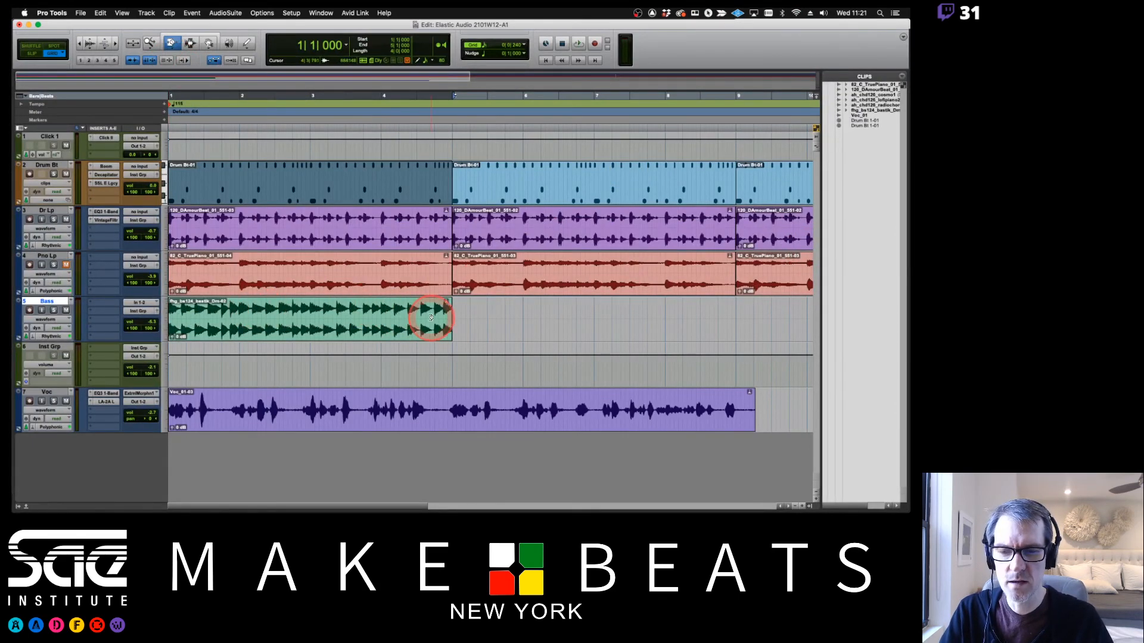
Time-stretch the Bass clip's end from bar 5 to bar 9, mute the Voc track and play the session
left_click_drag(450, 317, 735, 312)
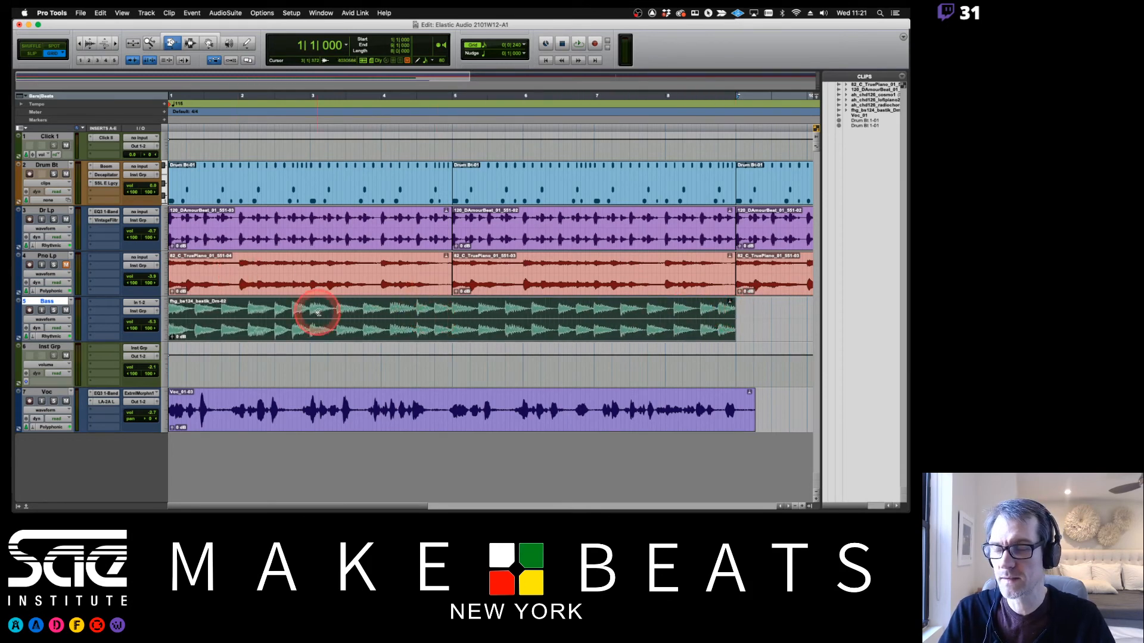
left_click(66, 401)
key("space")
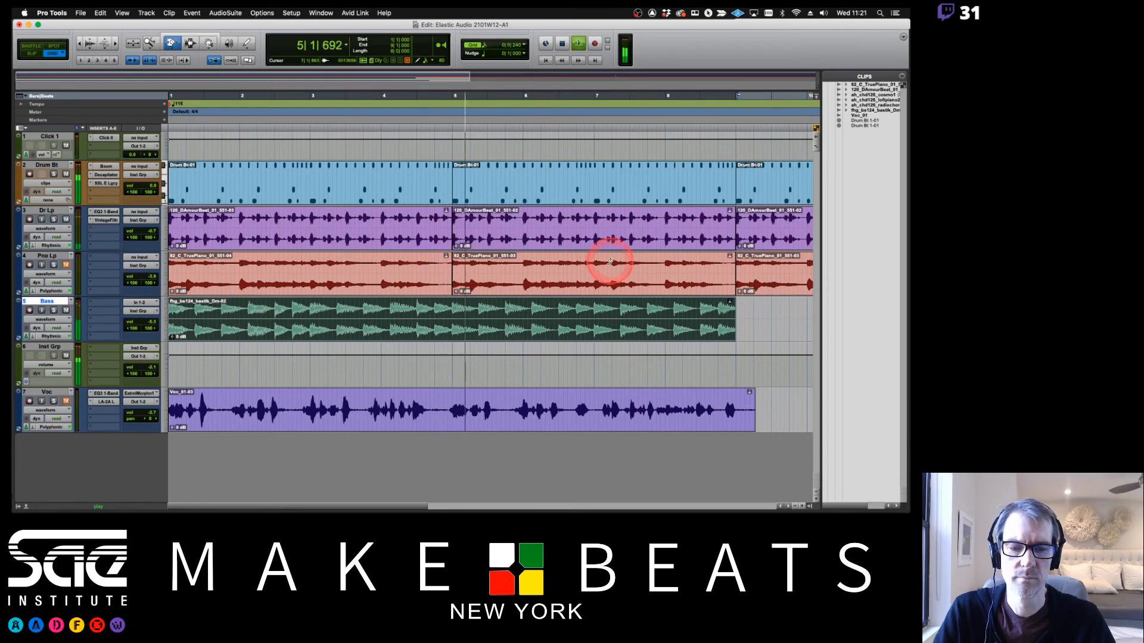
Compress the Bass clip back so it ends at bar 5, and audition the opening bars
left_click_drag(736, 313, 449, 322)
key("space")
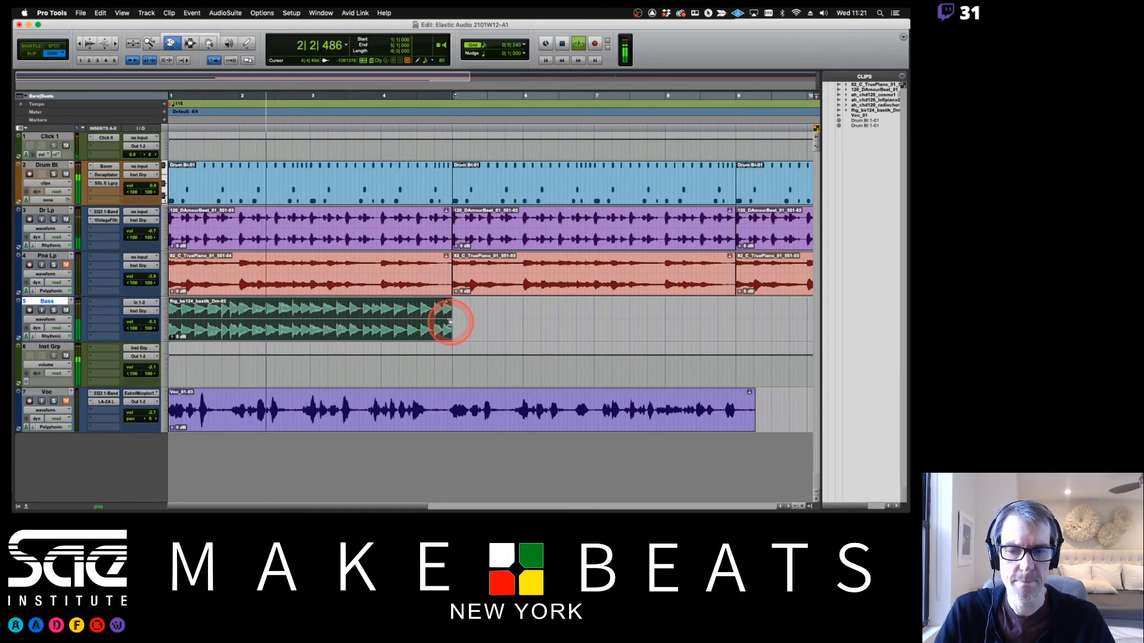
key("space")
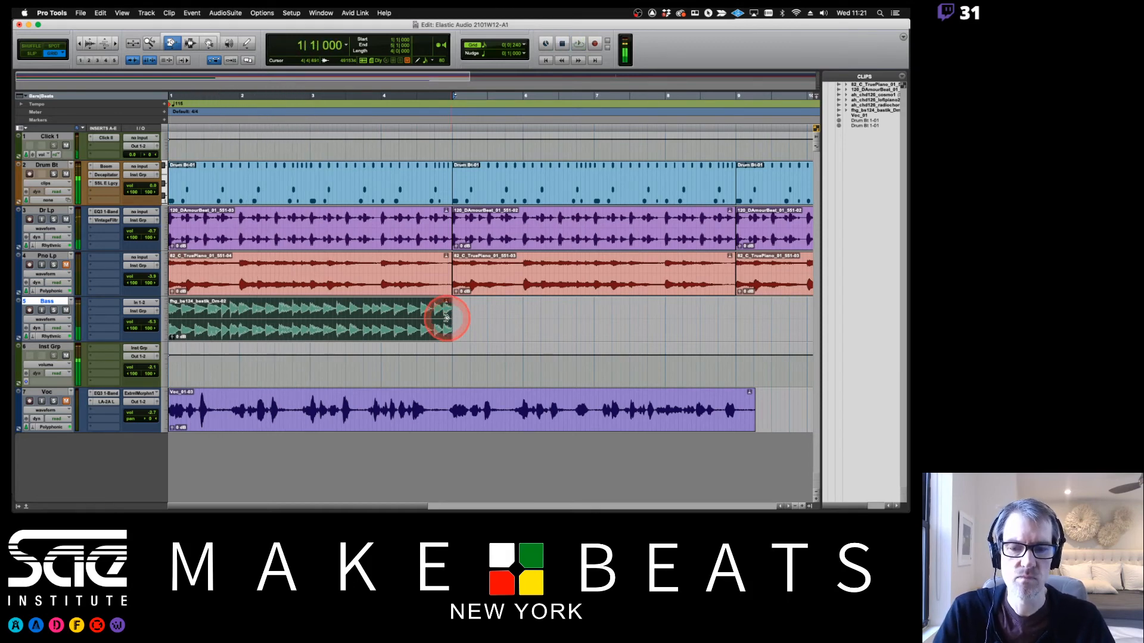
Stretch the Bass clip to bar 9 again and compress it back to bar 5, consulting the TCE notes in between
left_click_drag(446, 319, 735, 321)
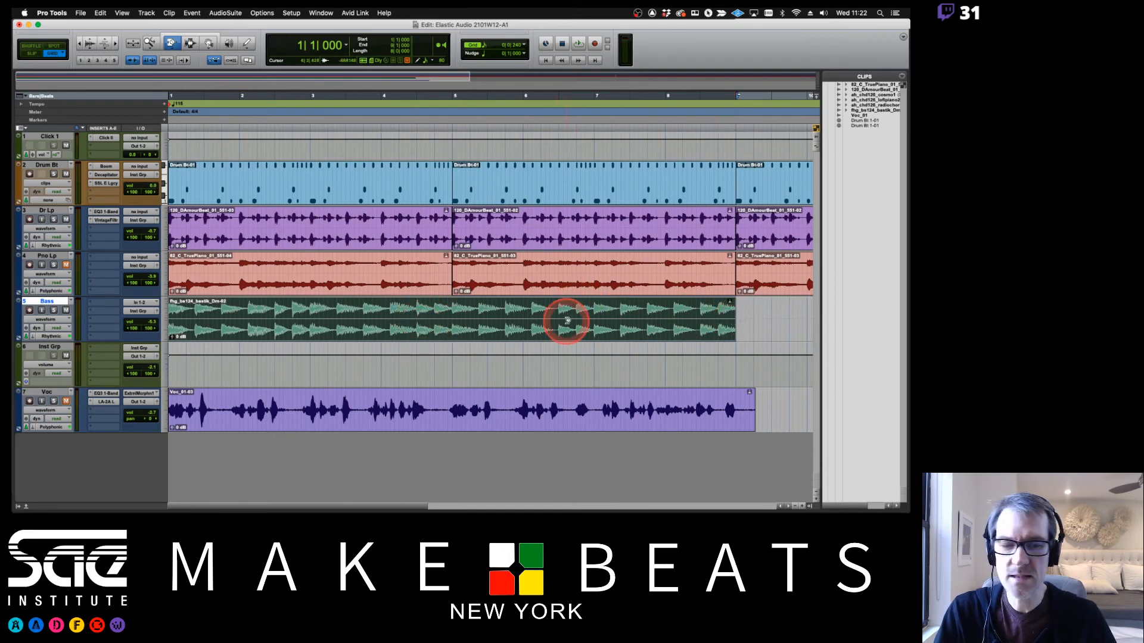
left_click_drag(735, 316, 736, 352)
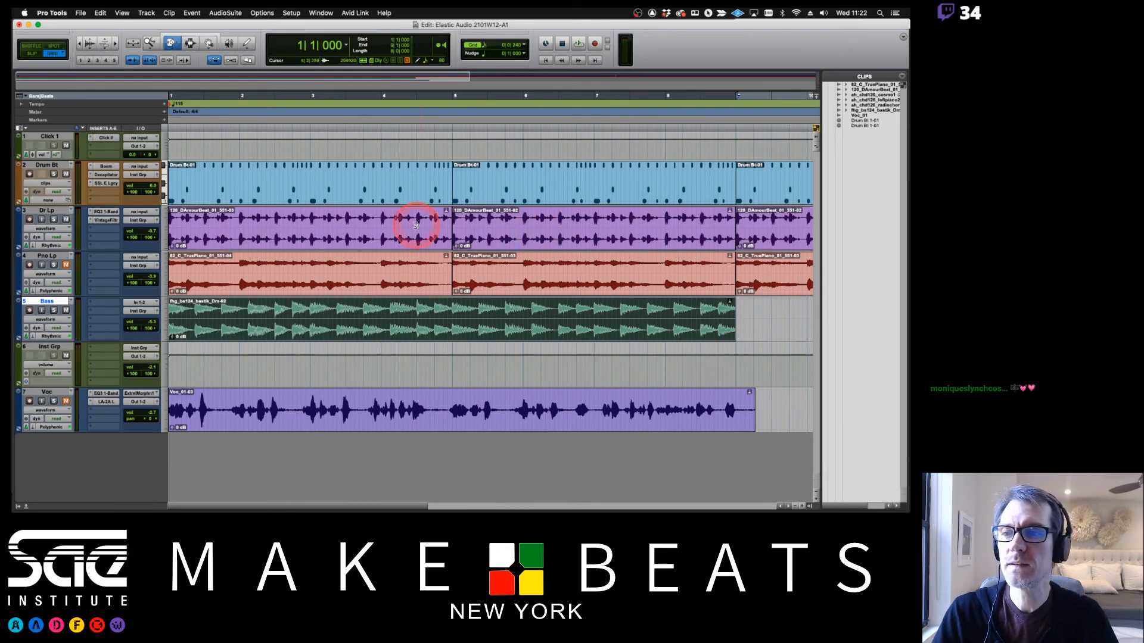
key("super+Tab")
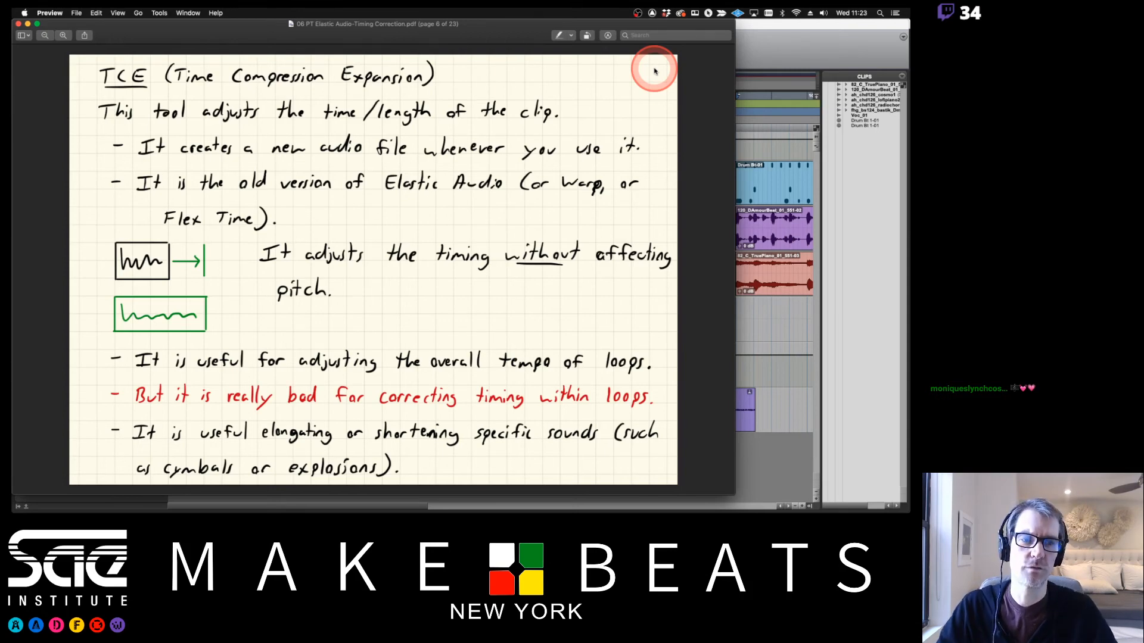
left_click(769, 31)
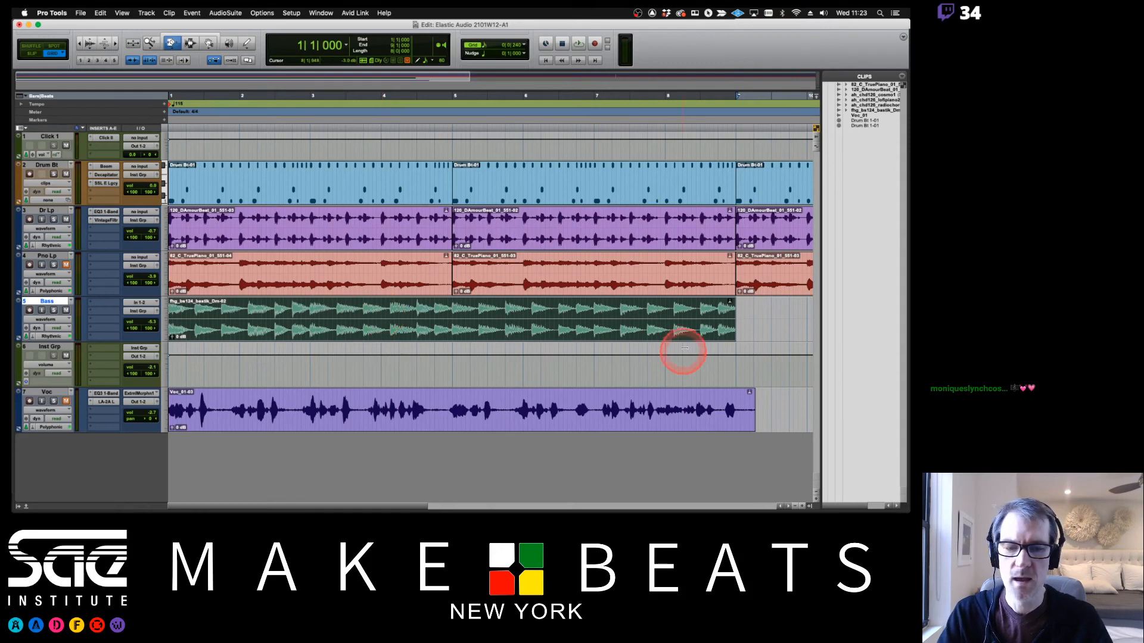
left_click_drag(736, 316, 451, 343)
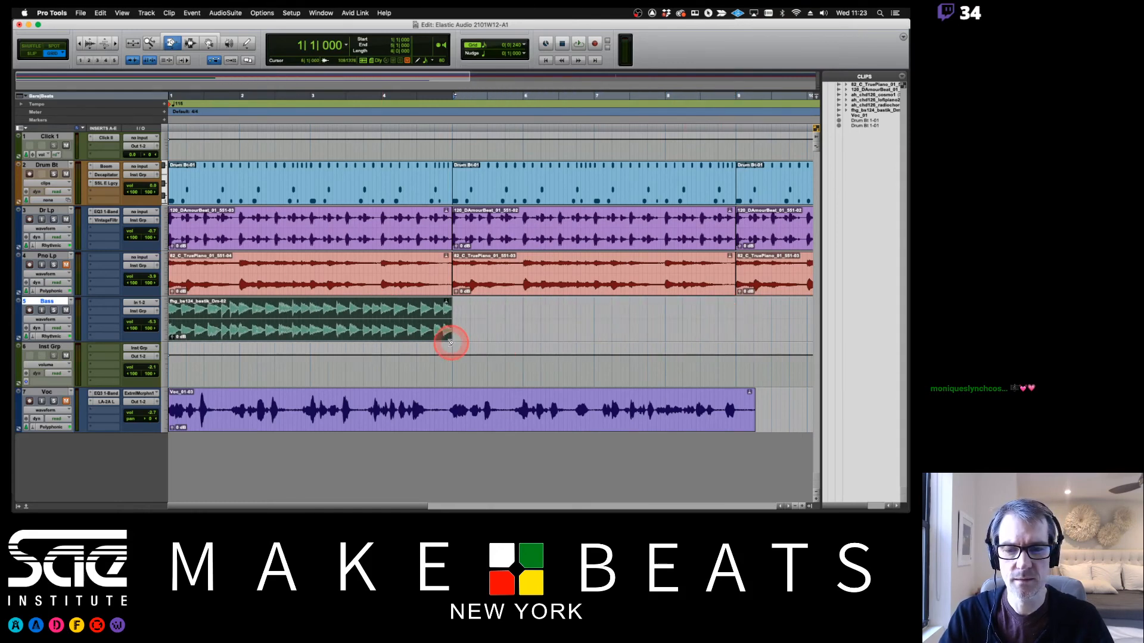
Disable Elastic Audio on the Bass track and commit its warped clip to disk
left_click(34, 338)
left_click(60, 314)
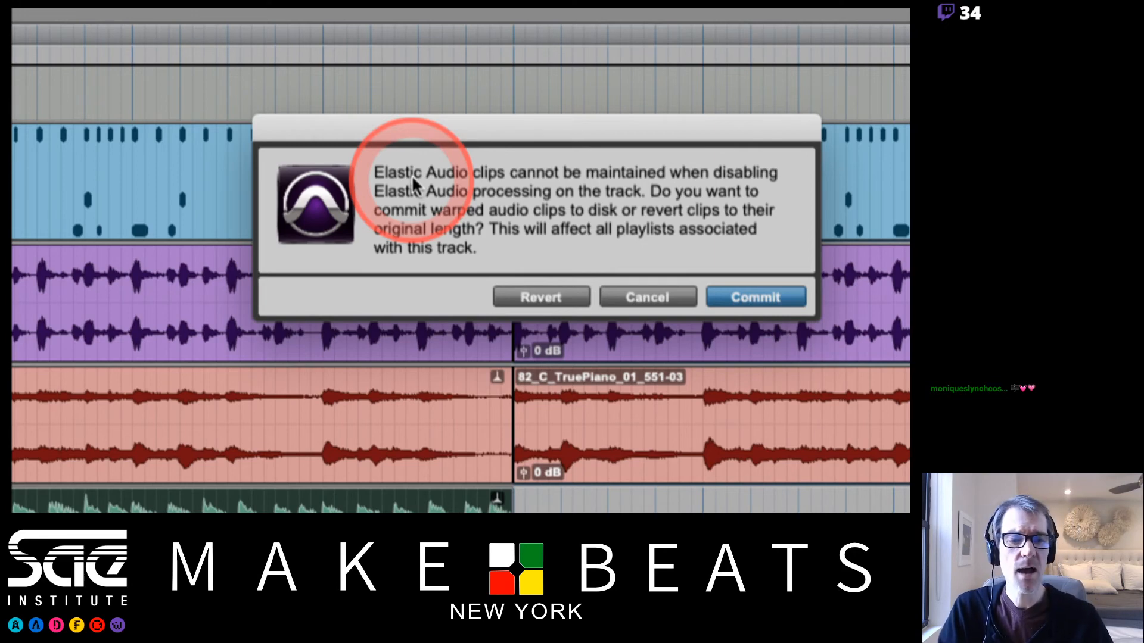
left_click(755, 297)
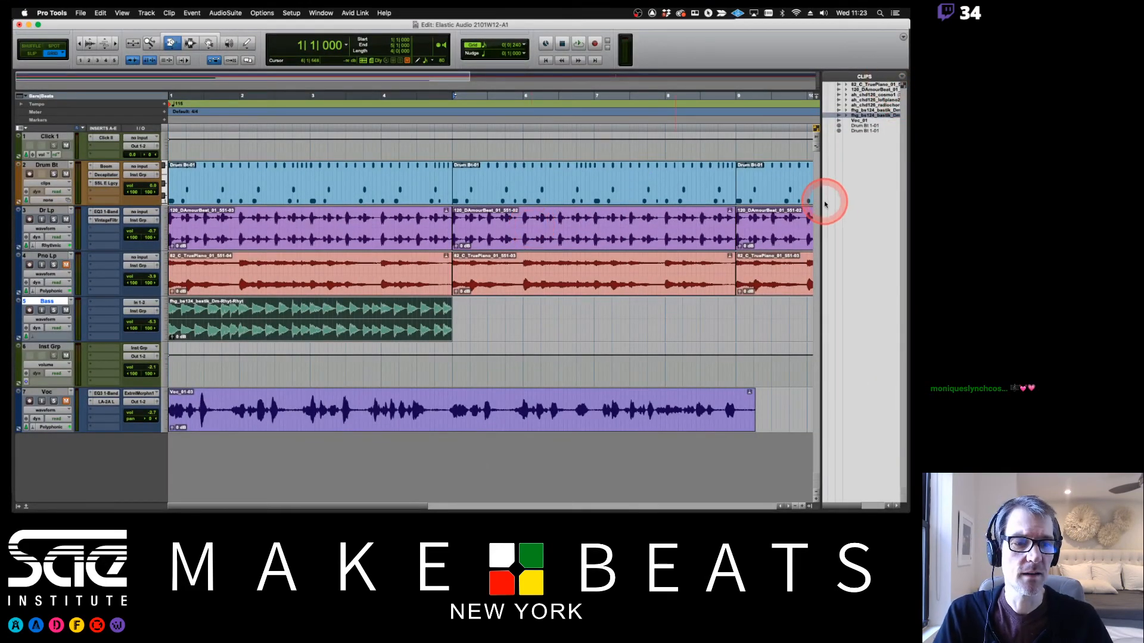
Widen the Clips list enough to read the clip names, and play the opening bars with the committed bass clip
left_click_drag(782, 211, 777, 210)
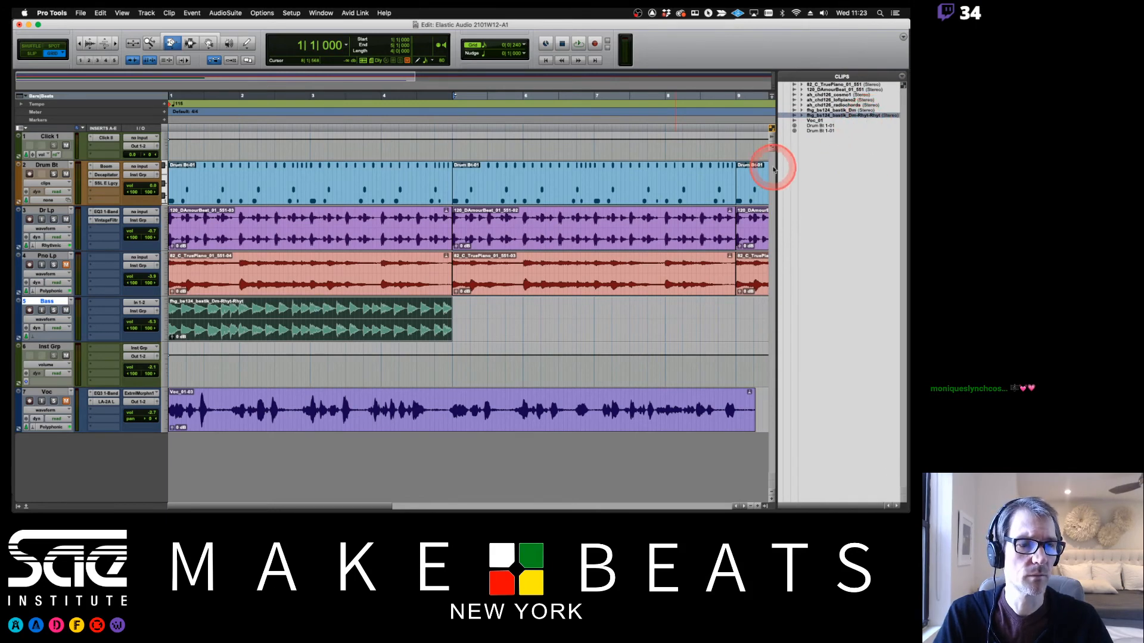
left_click_drag(777, 179, 790, 179)
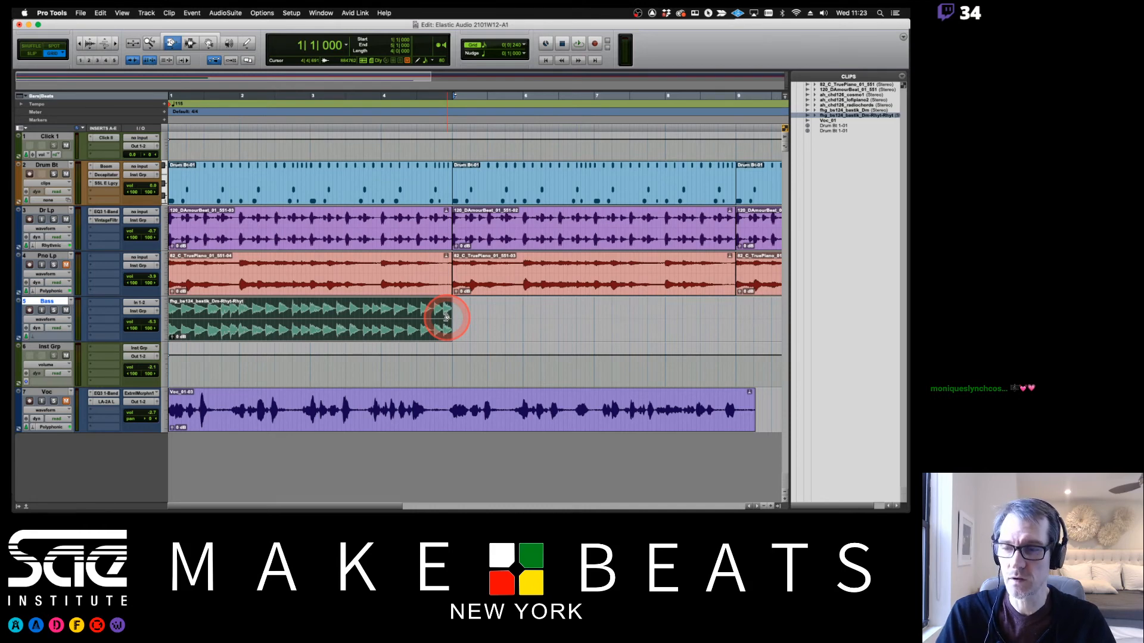
key("space")
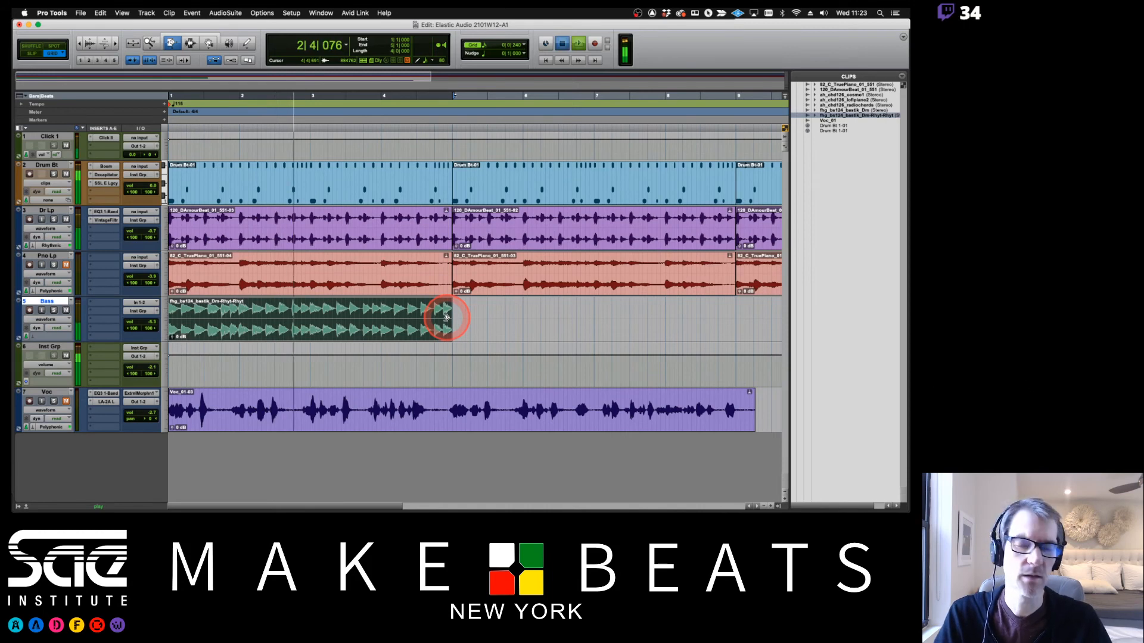
key("space")
Solo the Bass track, try a TCE stretch of the committed clip to bar 9 with playback, and undo the stretch
left_click(54, 310)
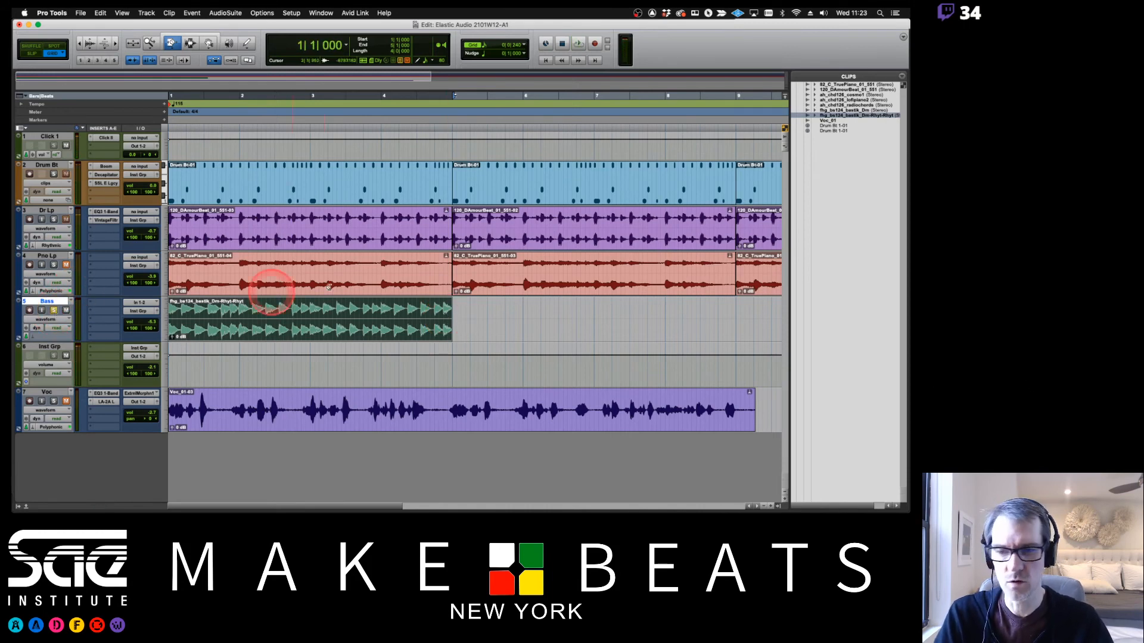
left_click_drag(446, 314, 735, 326)
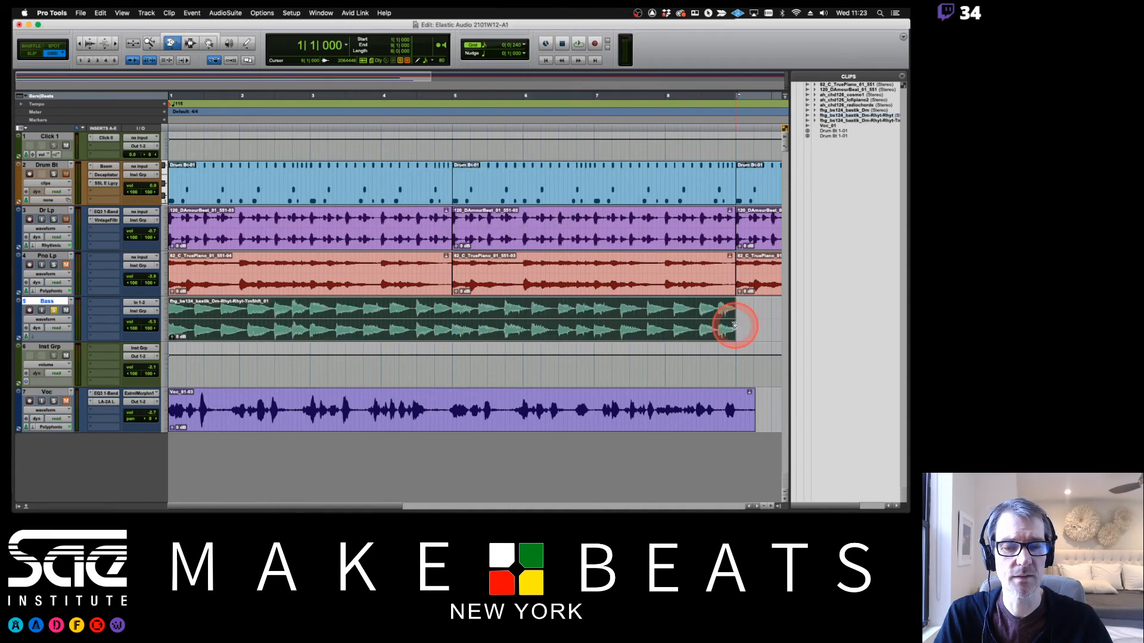
key("space")
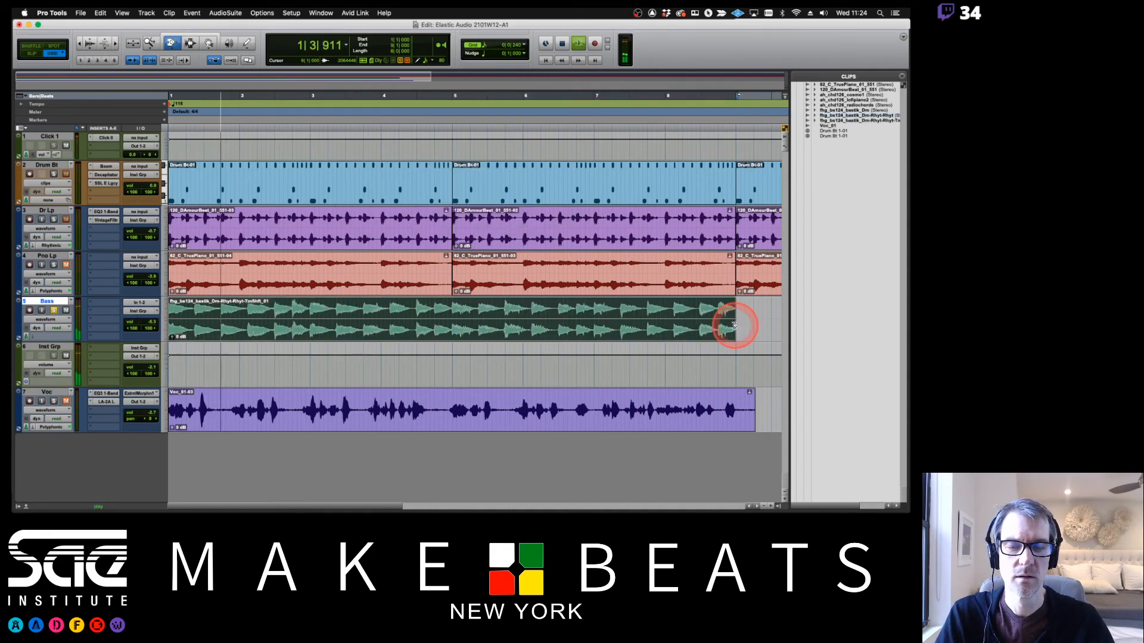
key("space")
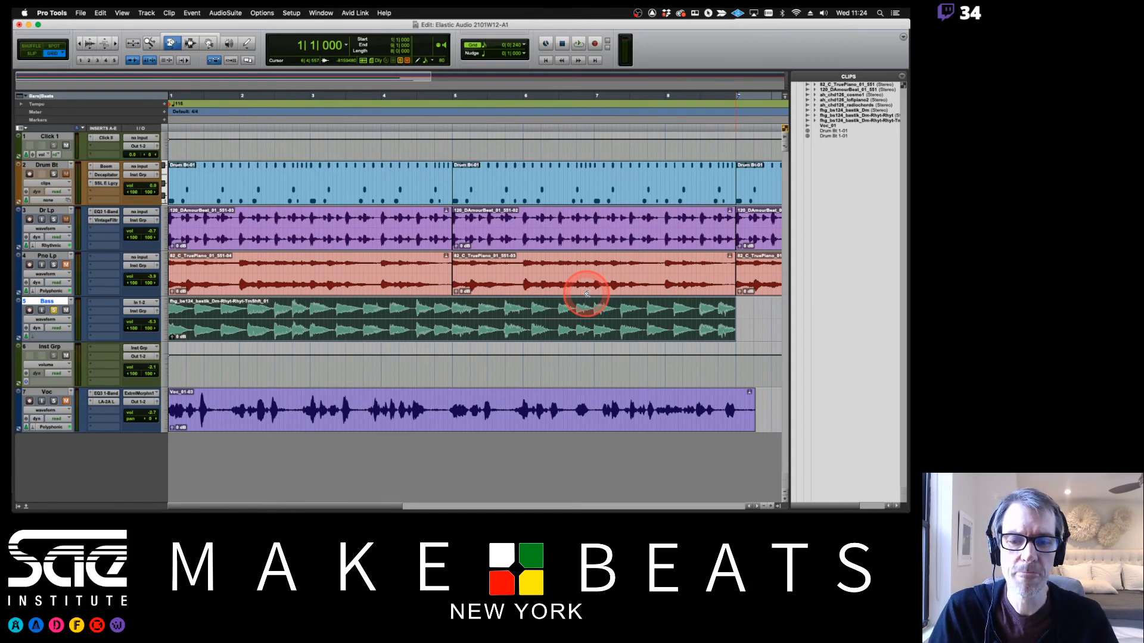
key("super+z")
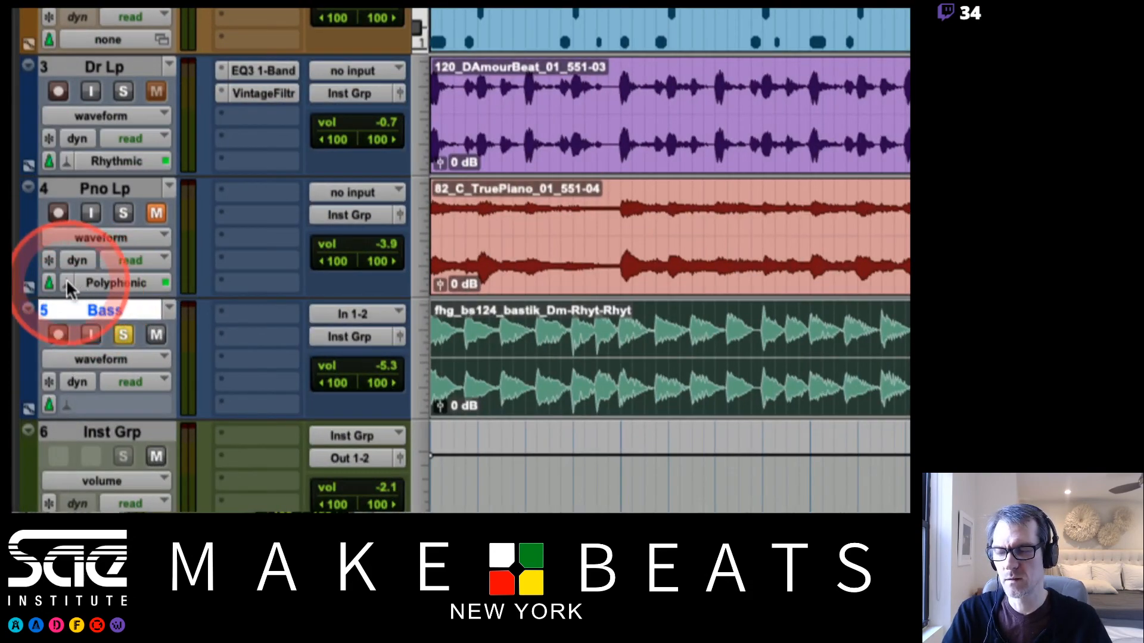
Examine the Elastic Audio algorithm options on the Pno Lp track without changing the Polyphonic setting
left_click_drag(66, 279, 120, 339)
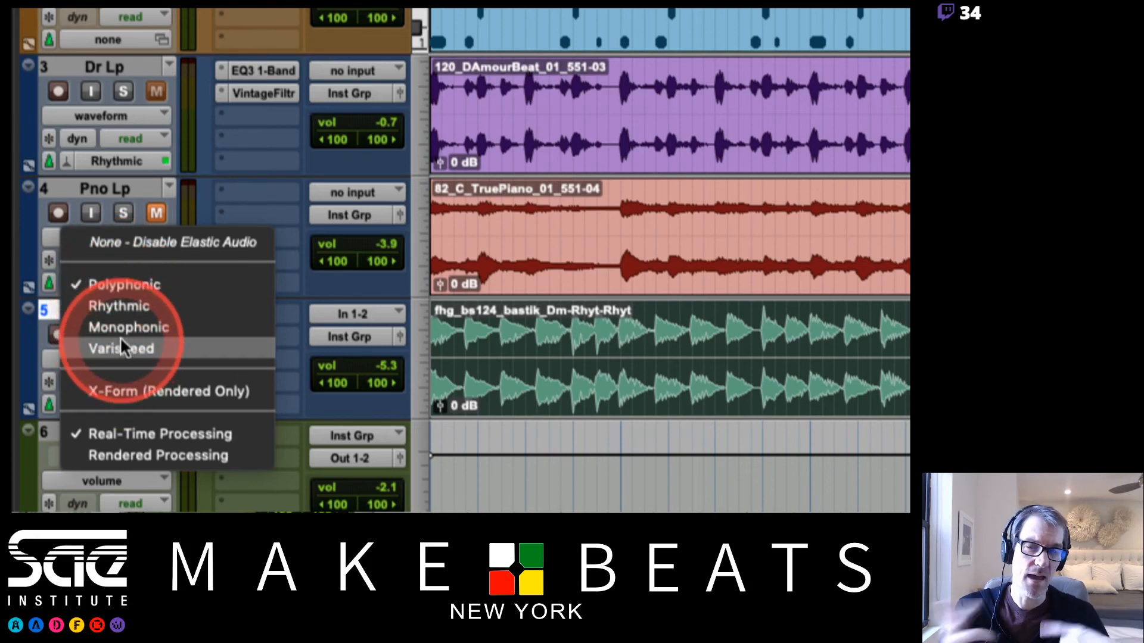
left_click_drag(119, 337, 118, 229)
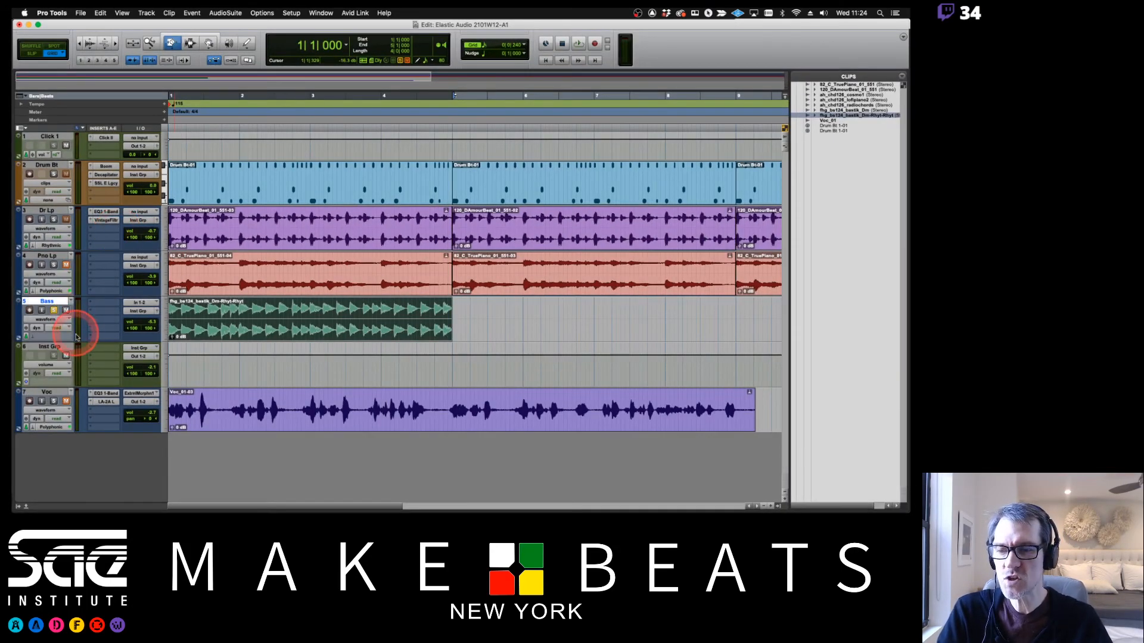
Set the TC/E default settings preference to Bass Monophonic, keeping Avid Time Shift as the plug-in
left_click(346, 320)
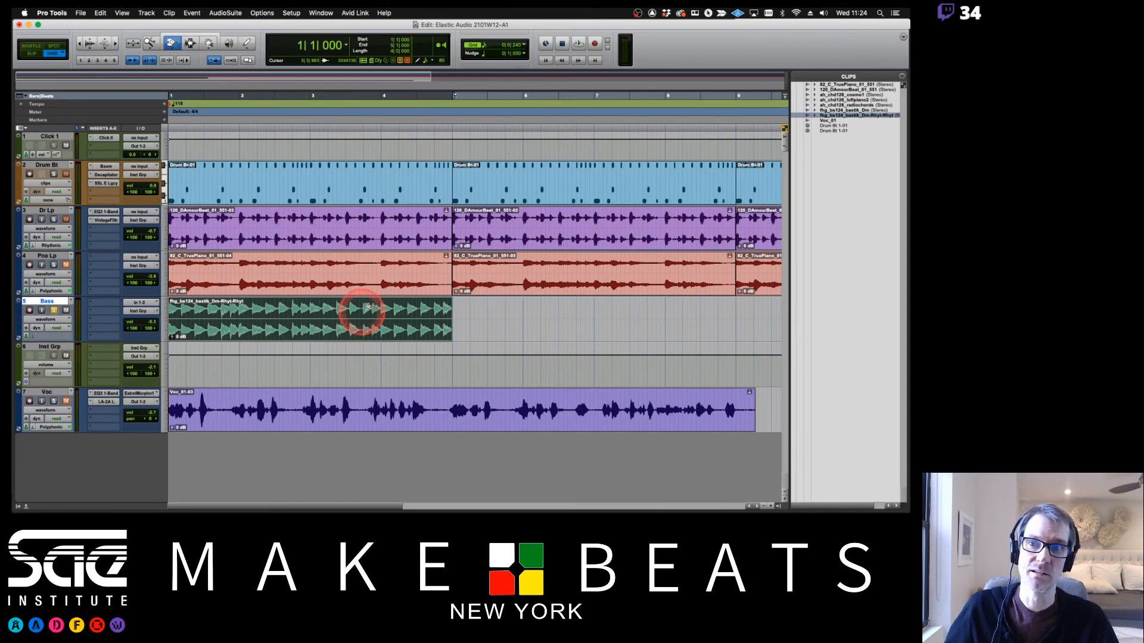
left_click(288, 12)
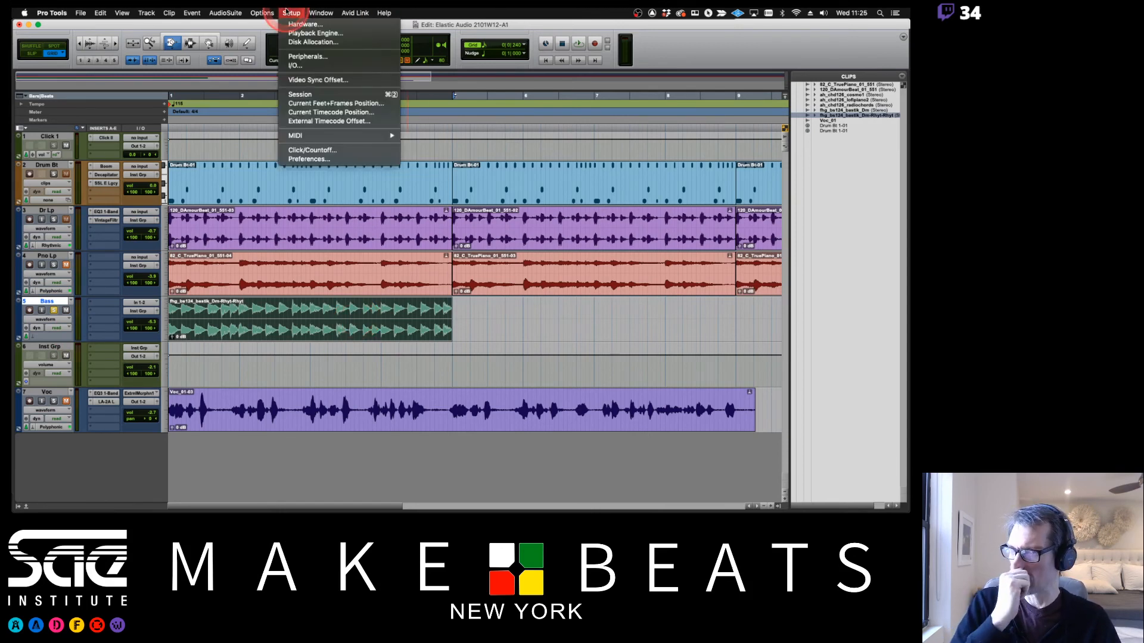
left_click(307, 159)
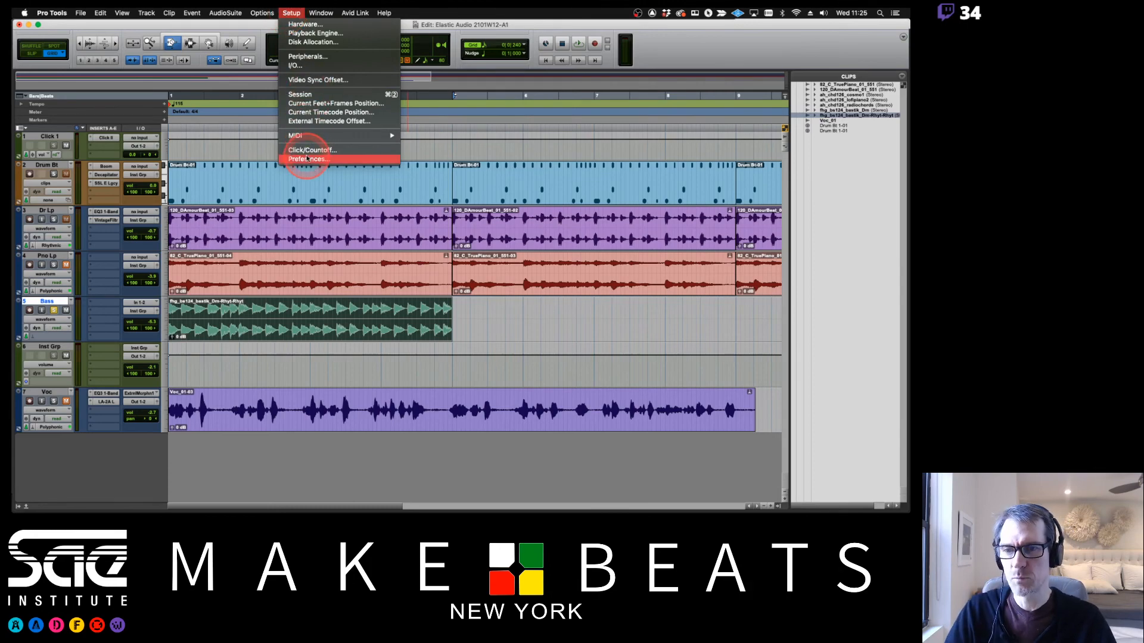
left_click(509, 168)
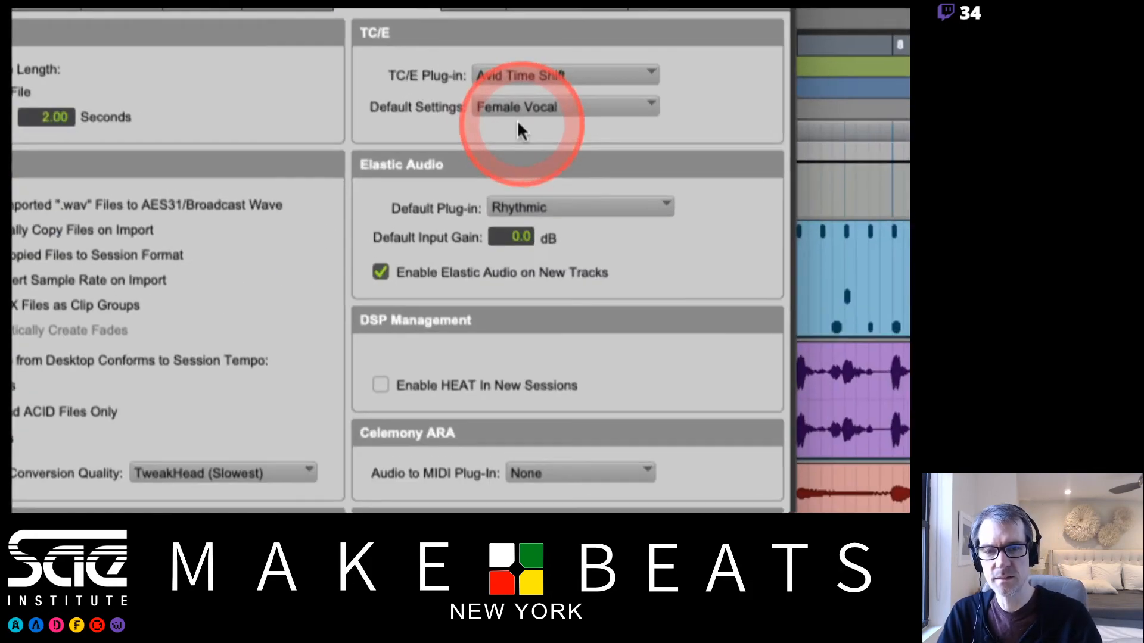
left_click(617, 74)
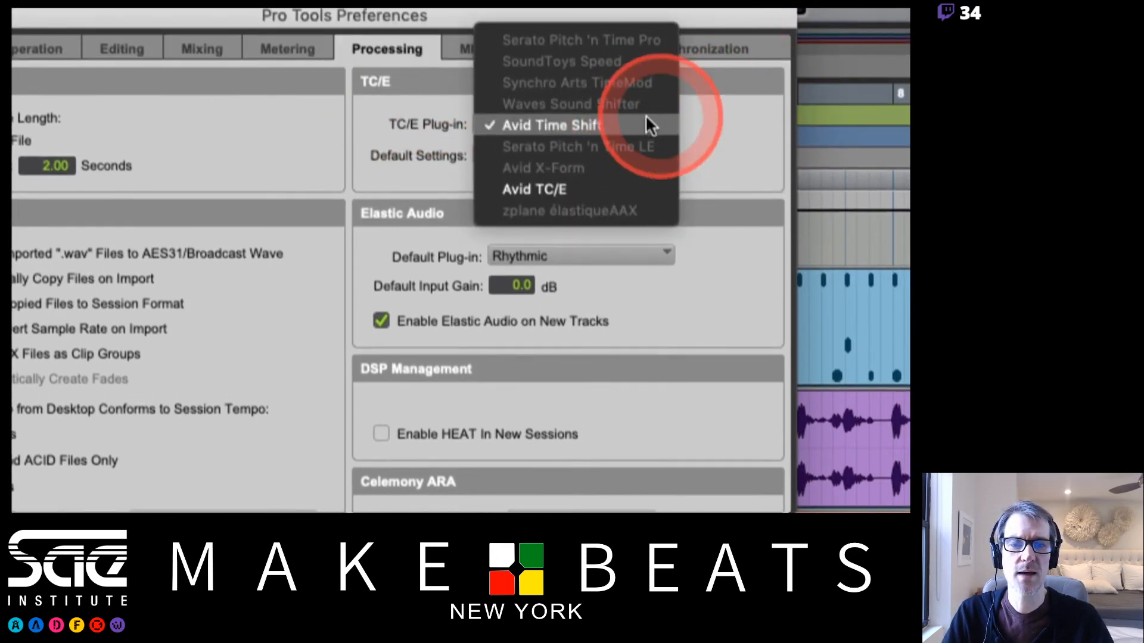
left_click(720, 155)
left_click(592, 163)
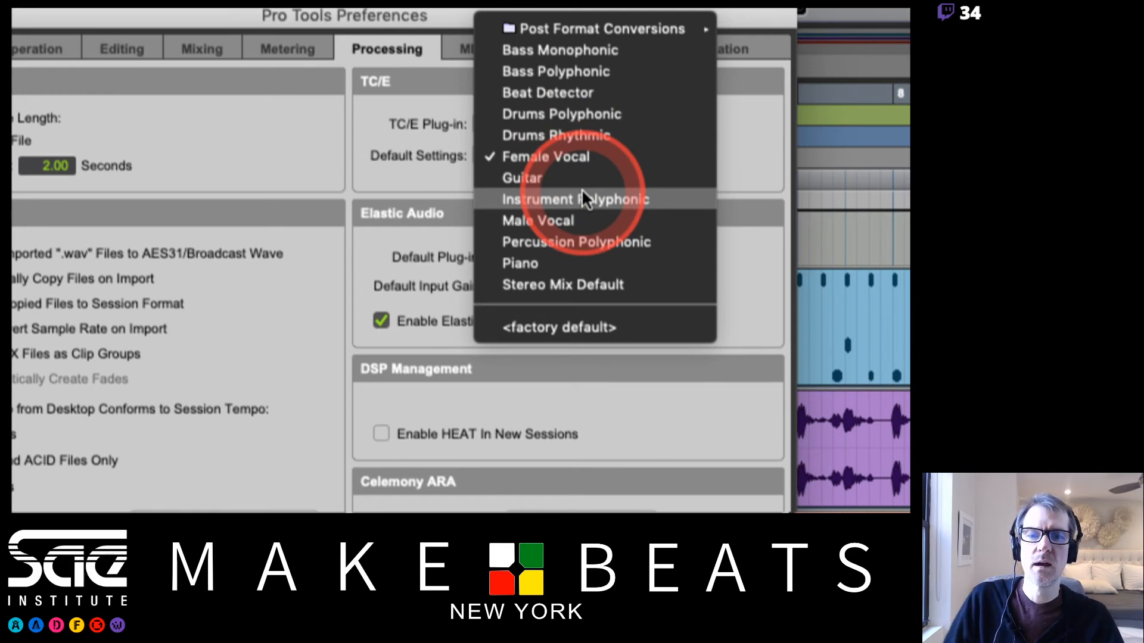
left_click(566, 50)
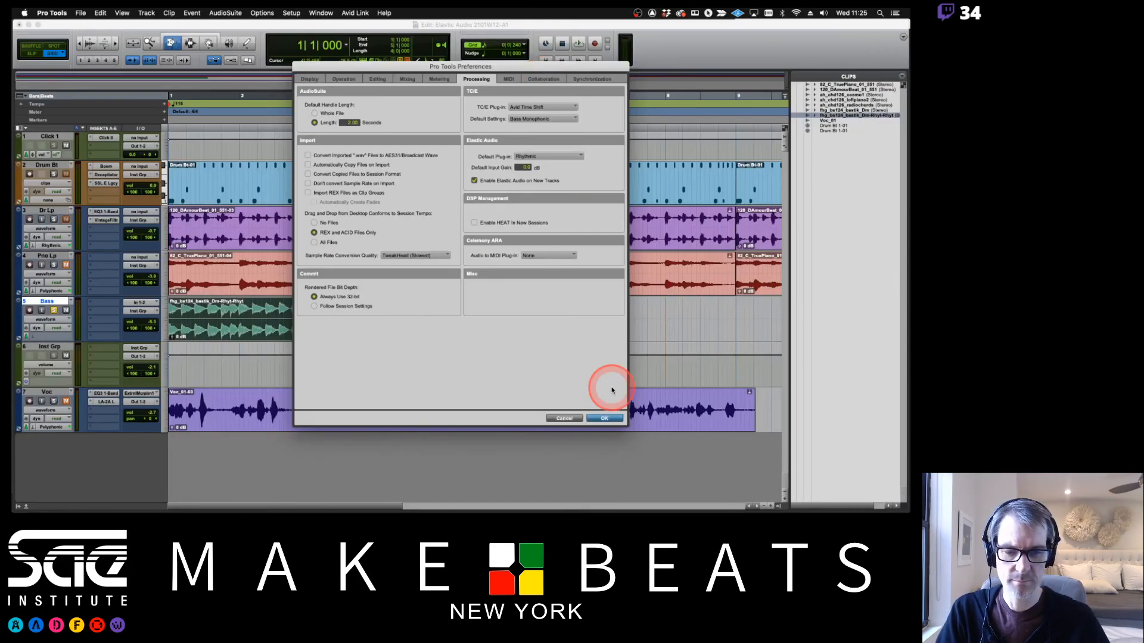
key("Return")
Try a TCE stretch of the committed bass clip to bar 9, play the opening soloed, and undo the stretch
left_click(448, 315)
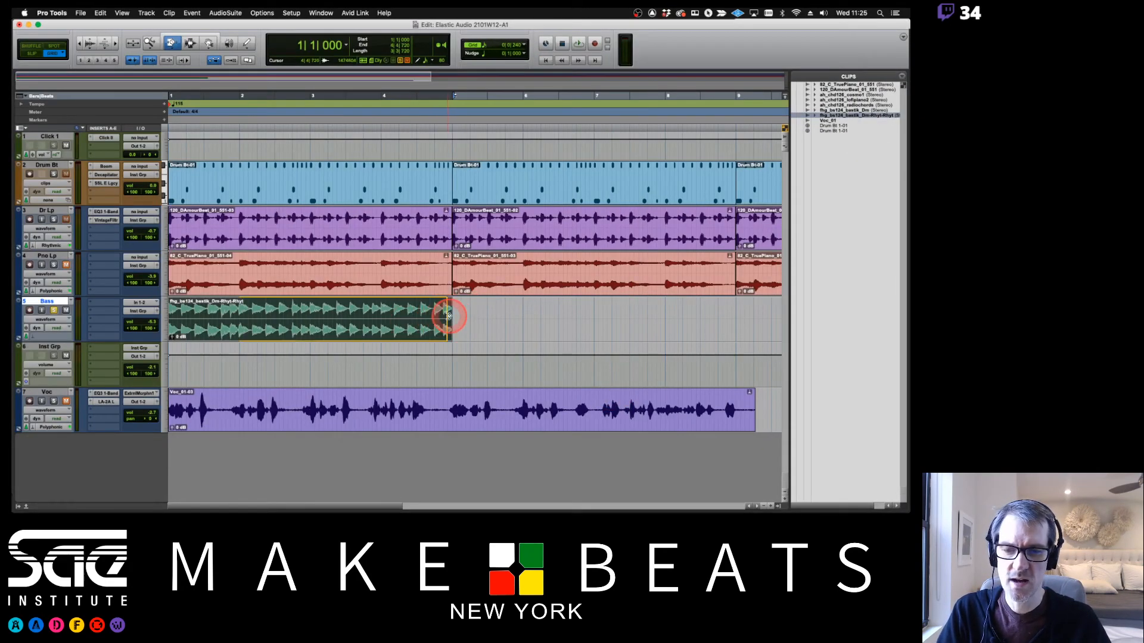
left_click_drag(448, 316, 737, 311)
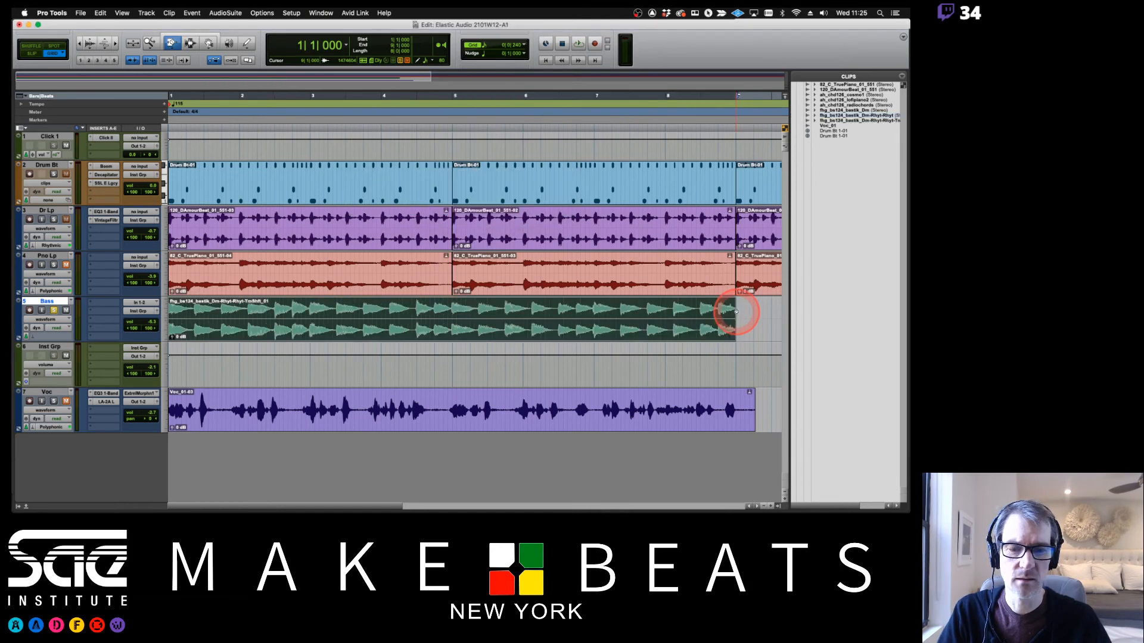
key("space")
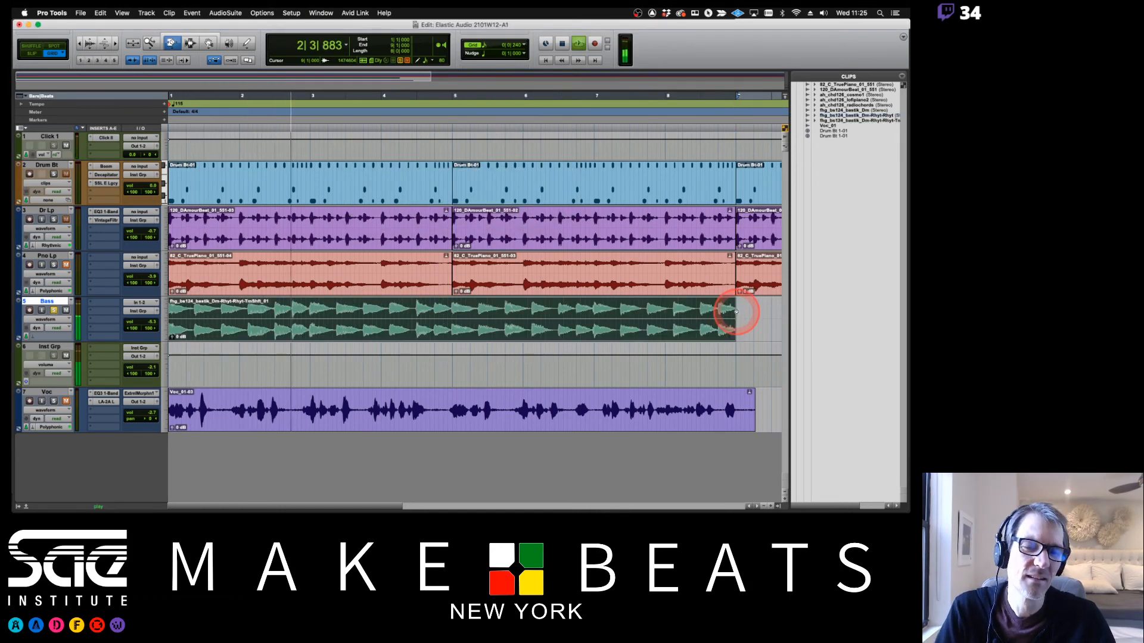
key("space")
key("super+z")
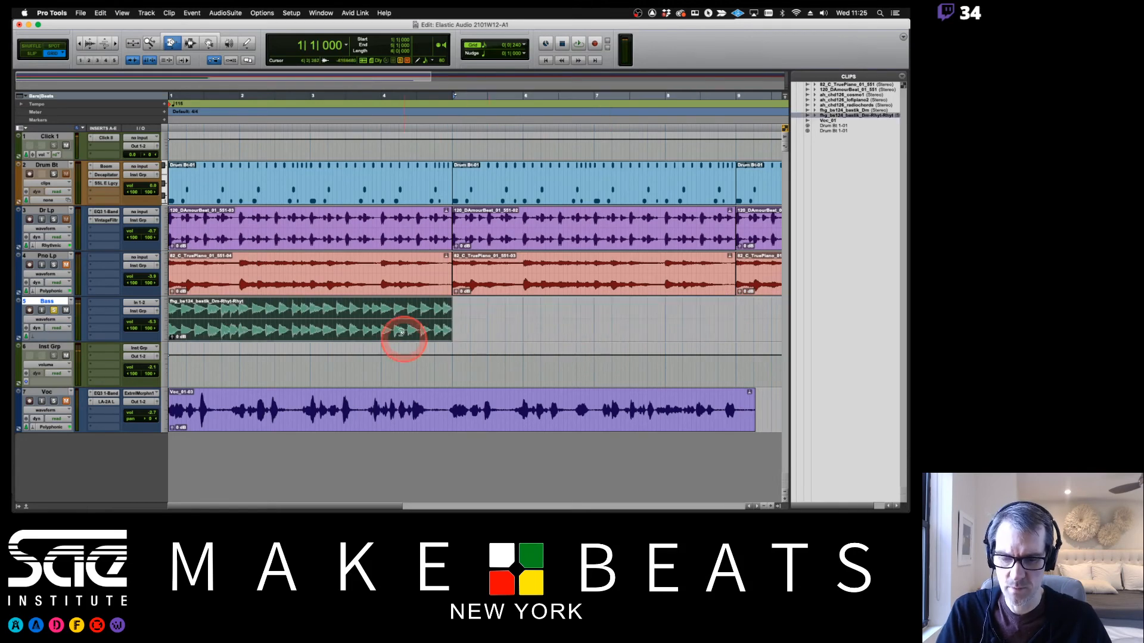
Set the TC/E default settings preference to Beat Detector
left_click(291, 12)
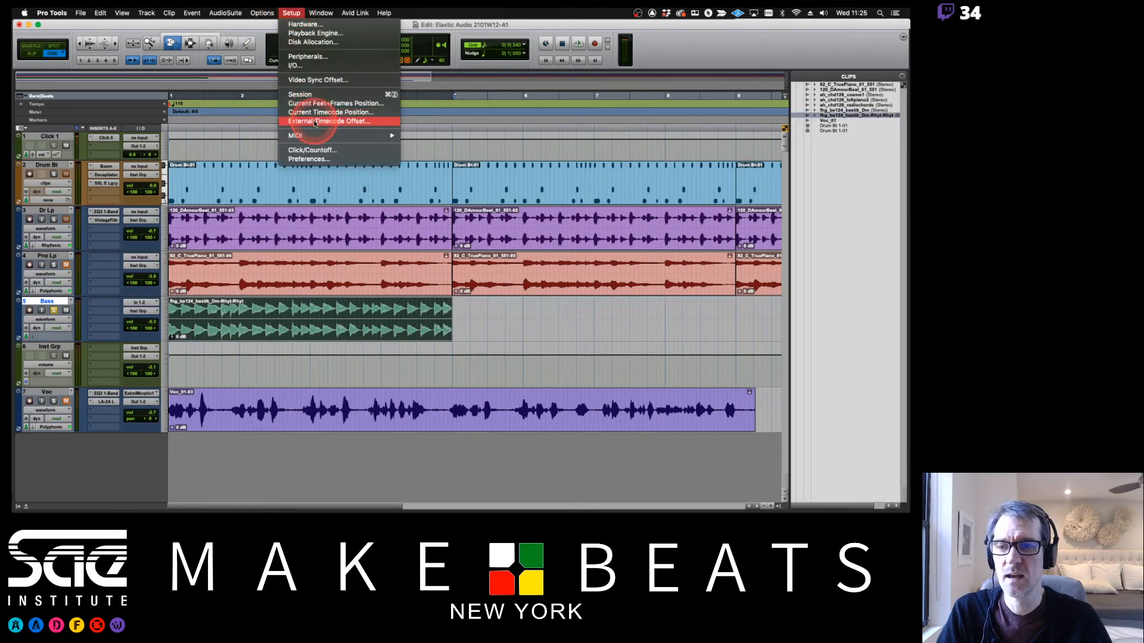
left_click(322, 158)
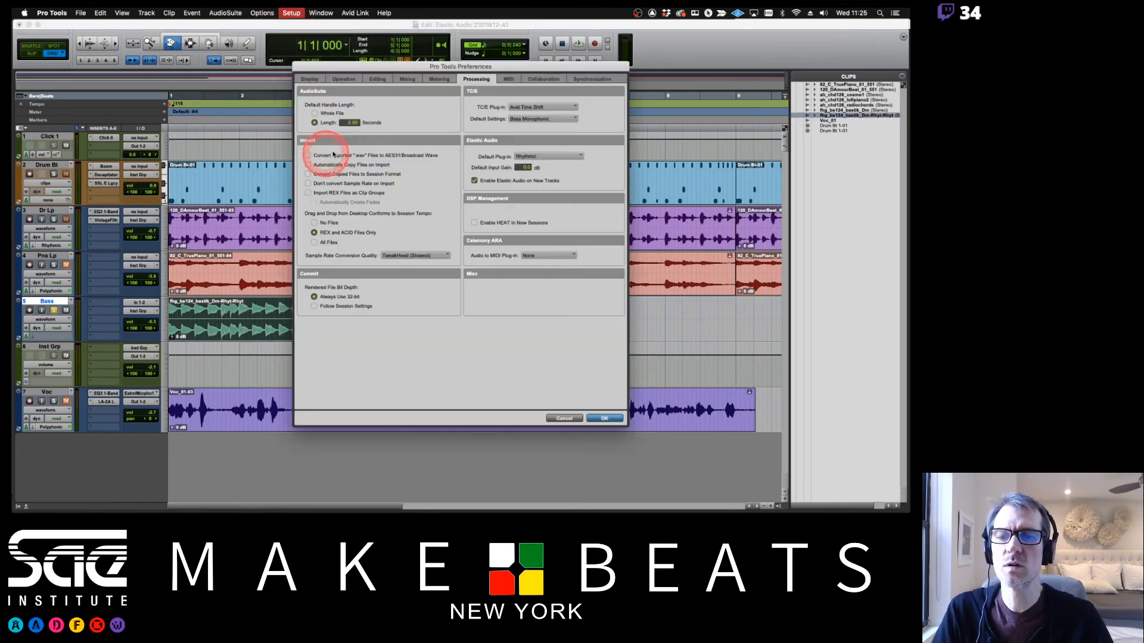
left_click(541, 119)
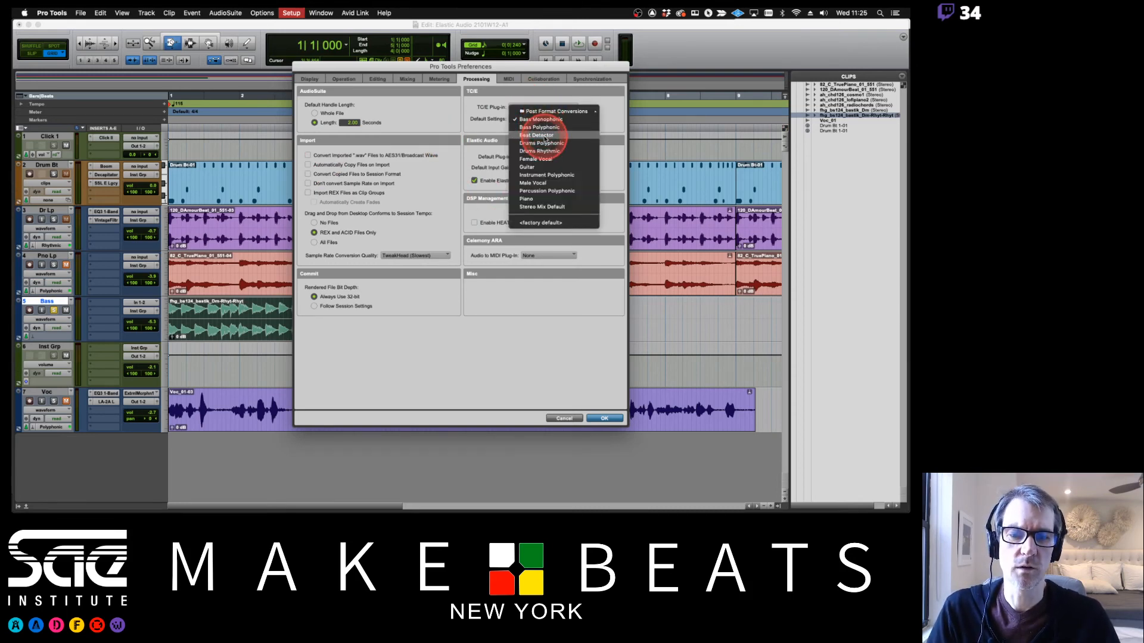
left_click(538, 135)
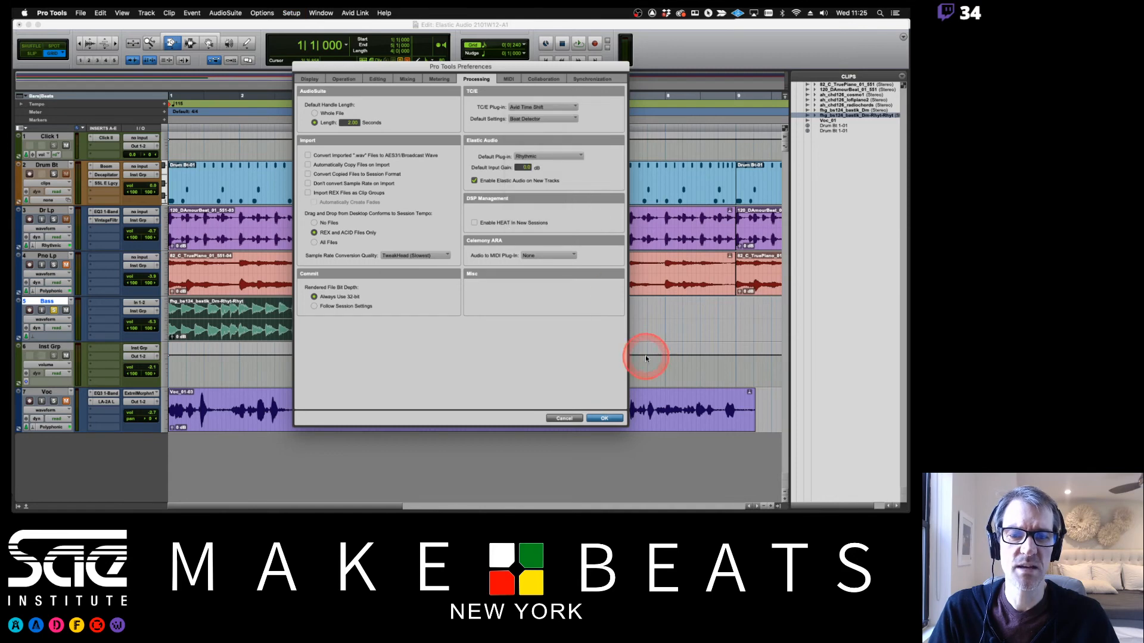
left_click(603, 419)
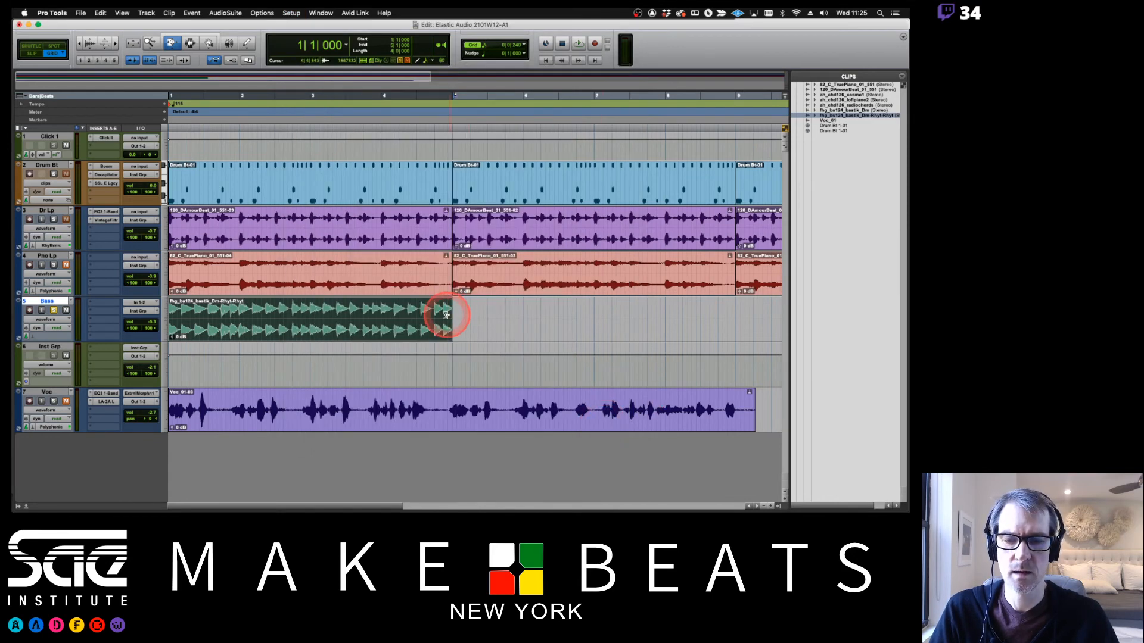
TCE-stretch the committed bass clip from bar 5 to bar 9 and play its opening bars soloed
left_click_drag(454, 316, 738, 316)
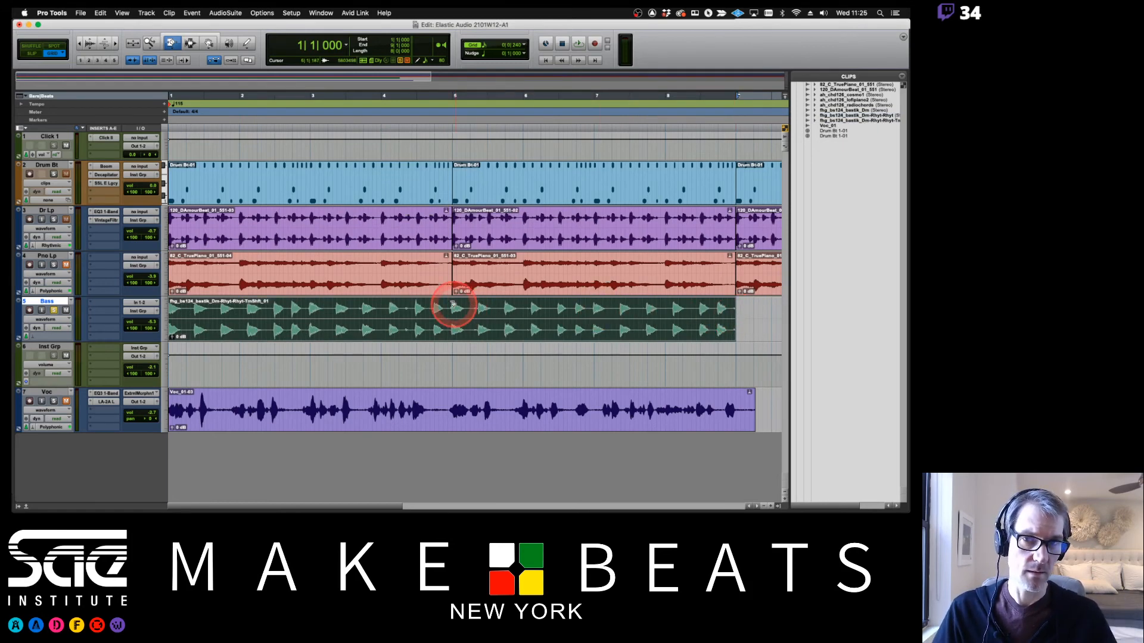
key("space")
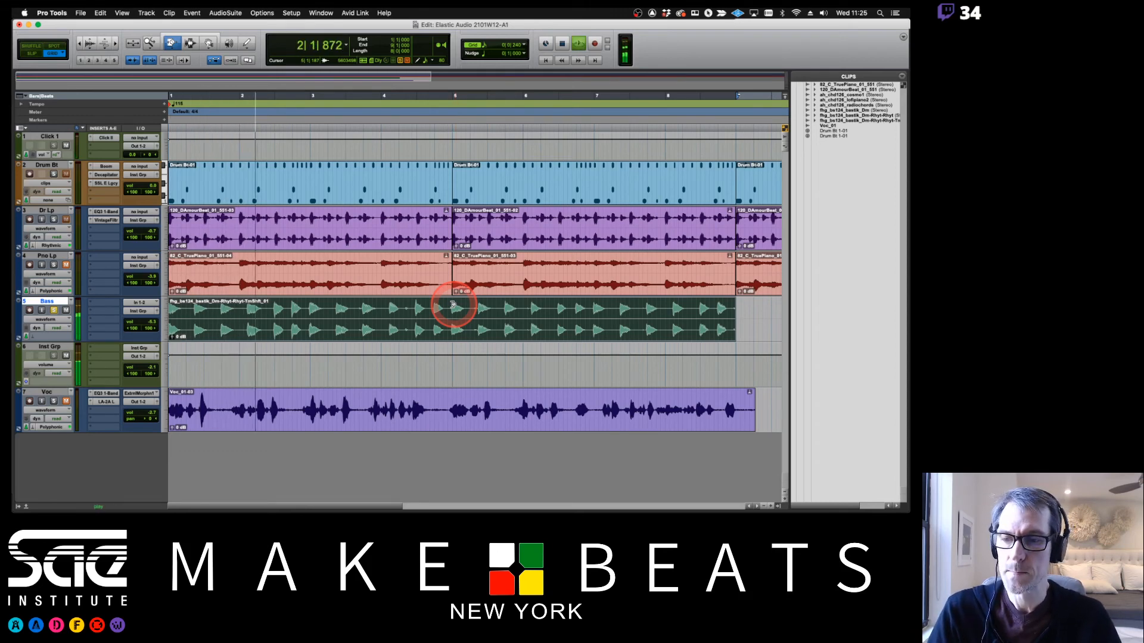
key("space")
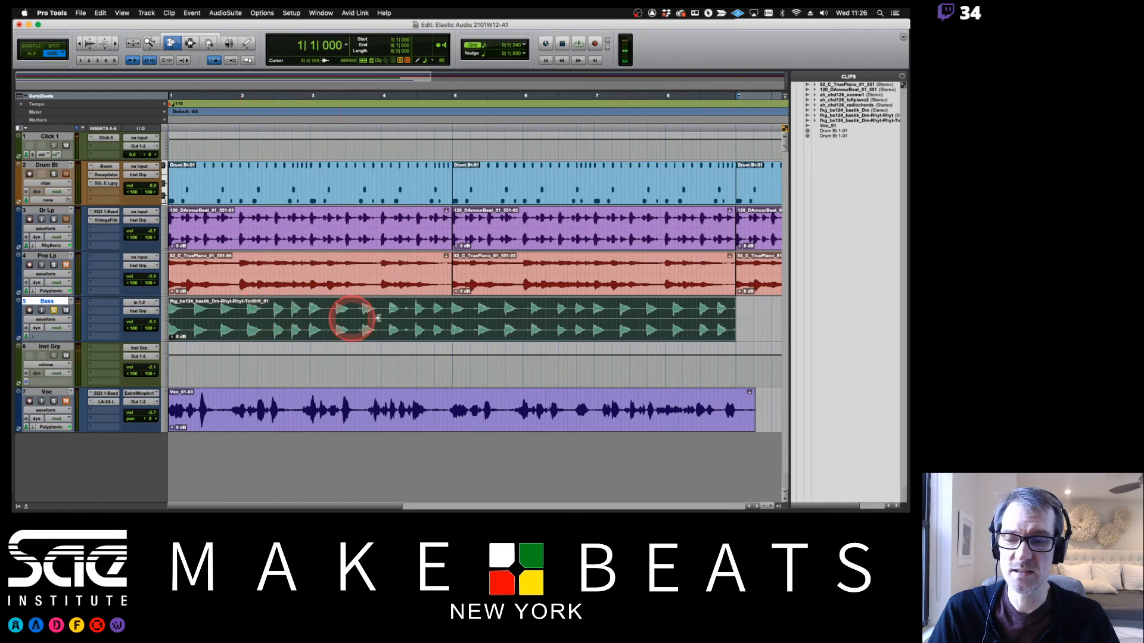
Unsolo the Bass track and play the stretched bass clip together with the full mix from bar 1
left_click(52, 311)
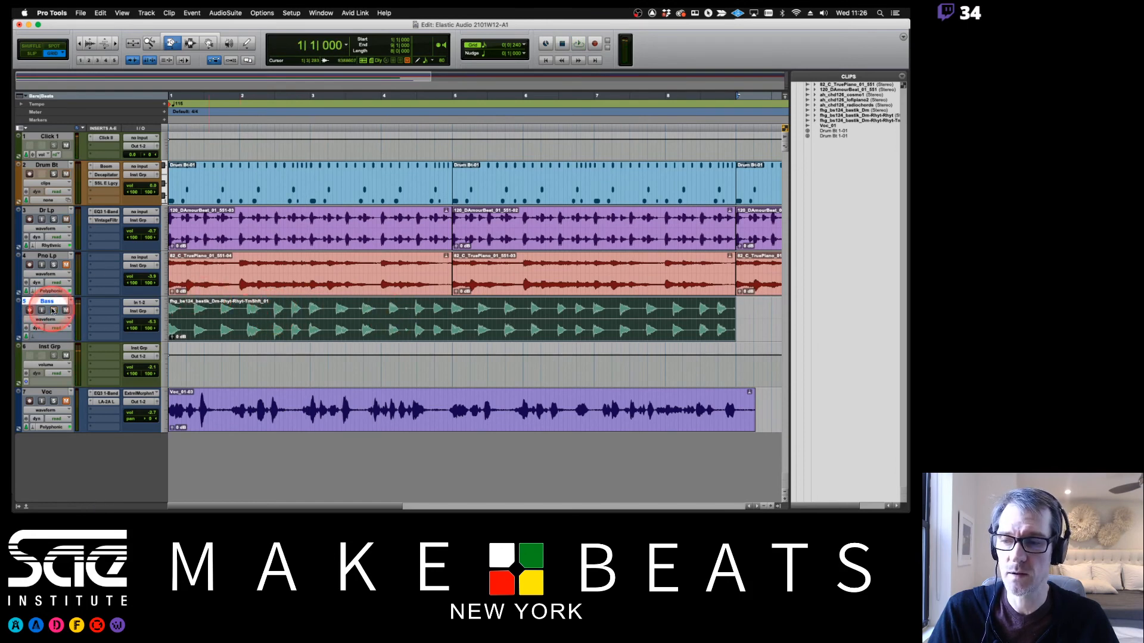
left_click(292, 256)
key("space")
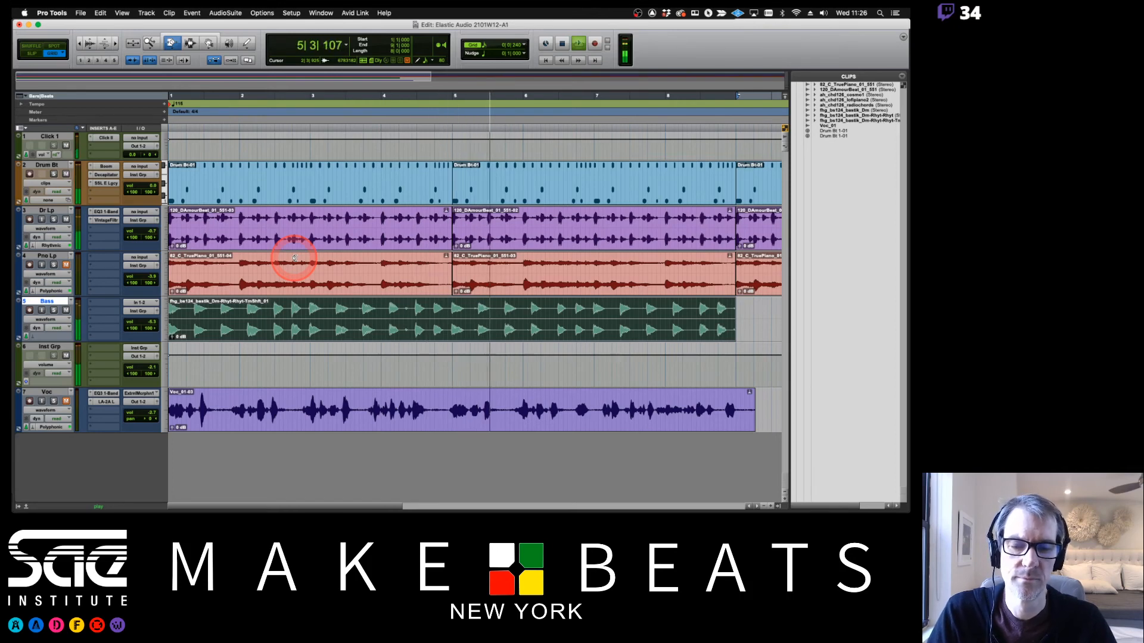
key("space")
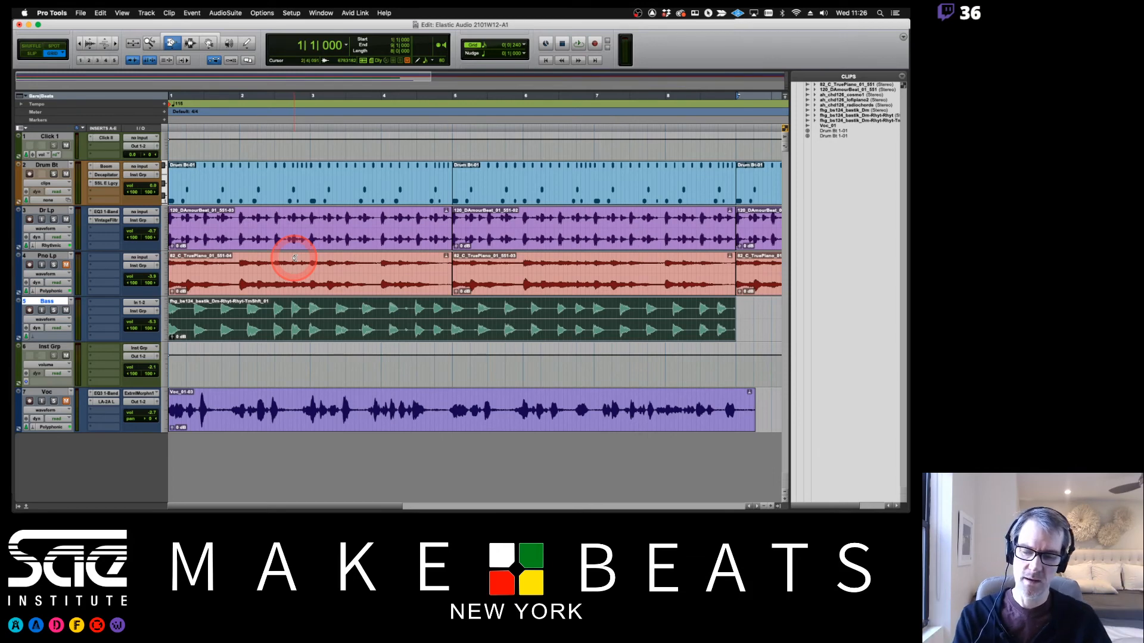
Switch to the PDF notes in Preview, examine the Rhythmic algorithm page under Elastic Audio Algorithms, and return to Pro Tools
key("super+Tab")
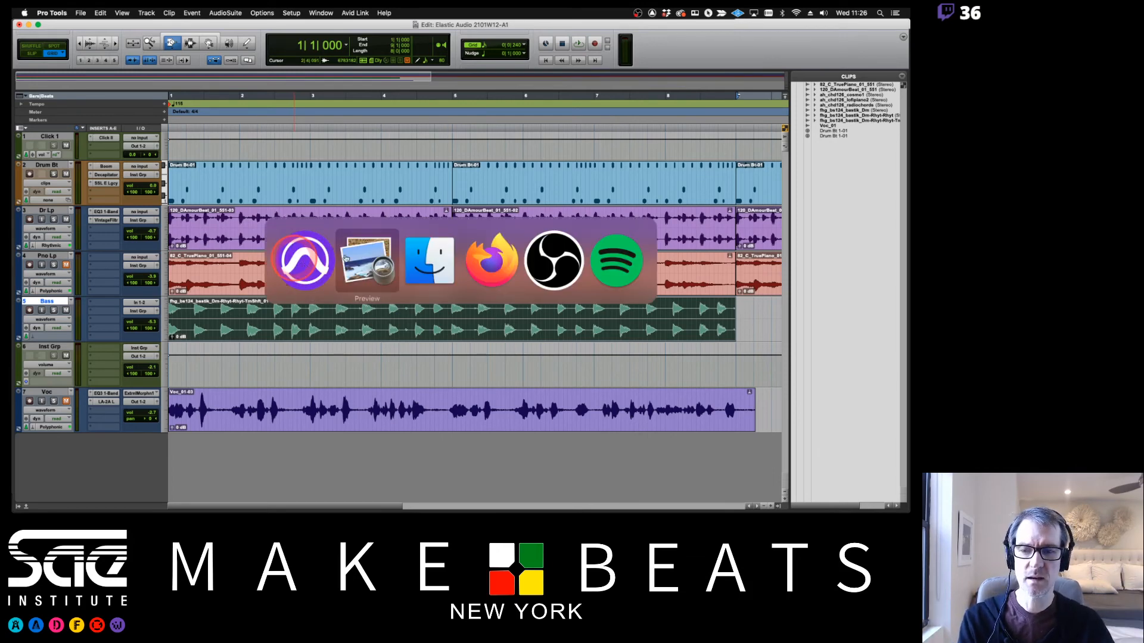
left_click(381, 253)
key("Right")
key("Right")
key("Right")
key("Right")
key("Right")
key("Right")
key("Right")
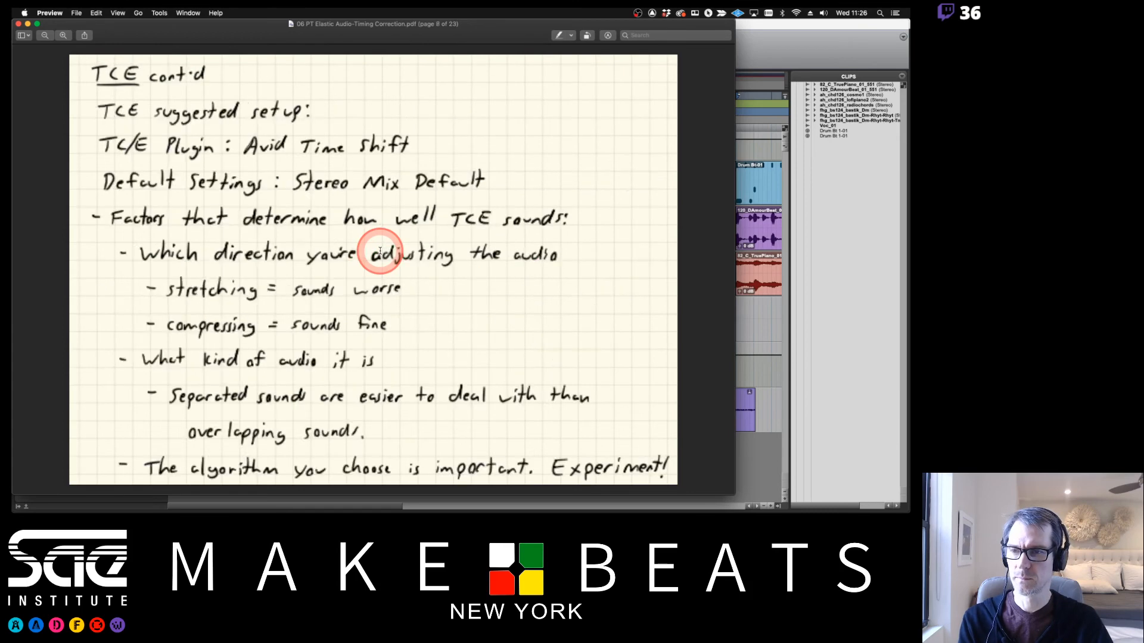
key("Right")
key("Right")
key("Right")
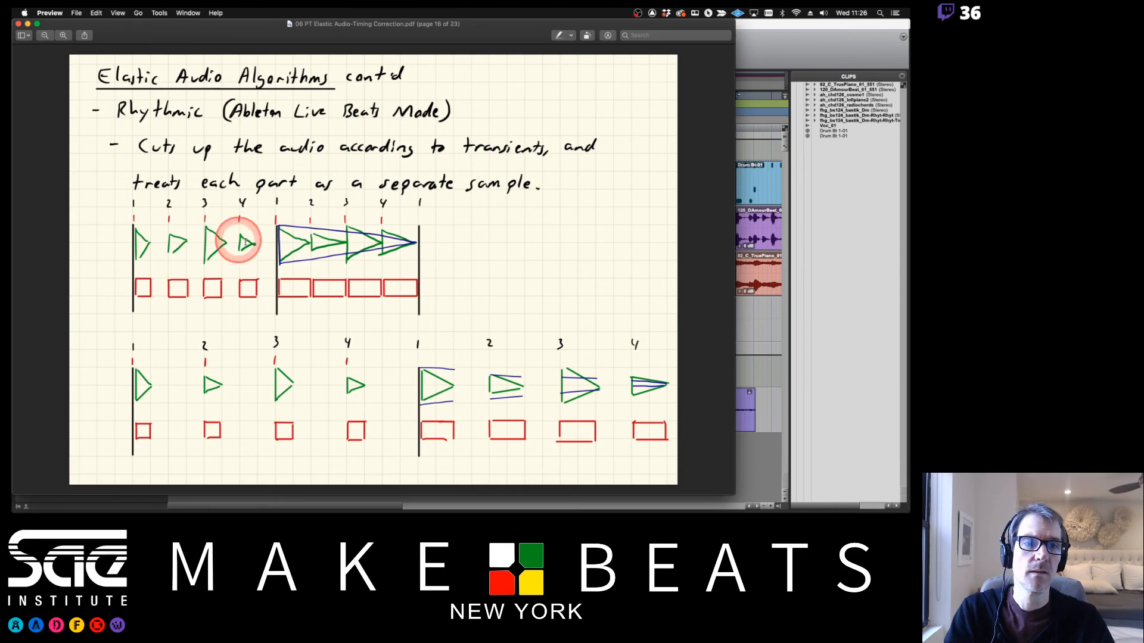
left_click(755, 33)
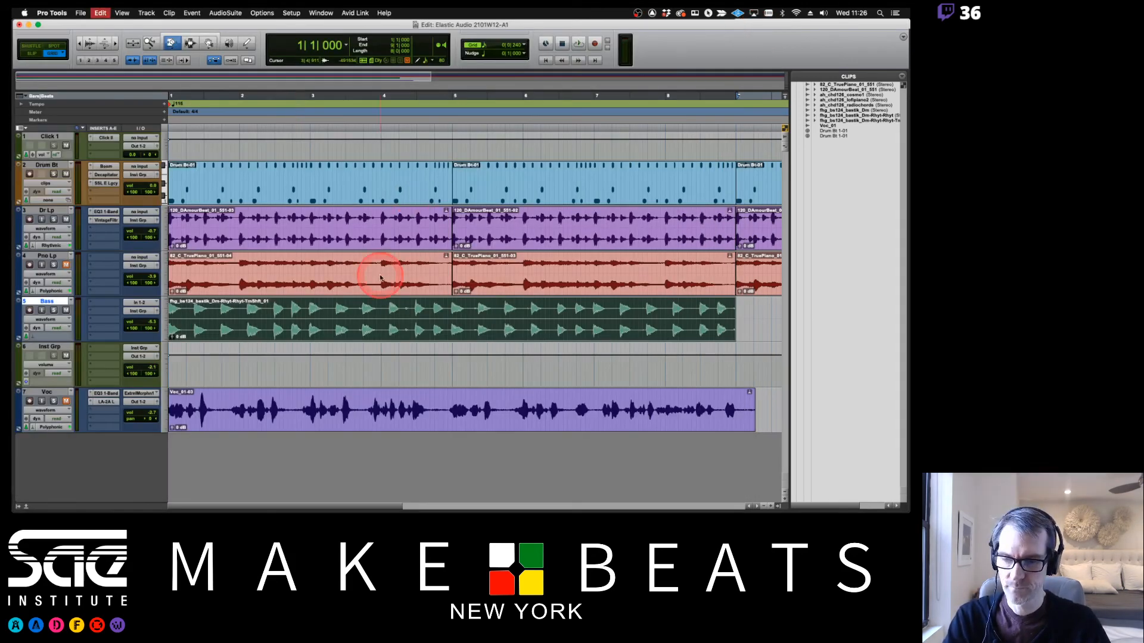
Undo the bass clip's stretch and set the TC/E default settings preference to Drums Rhythmic
key("super+z")
left_click(290, 14)
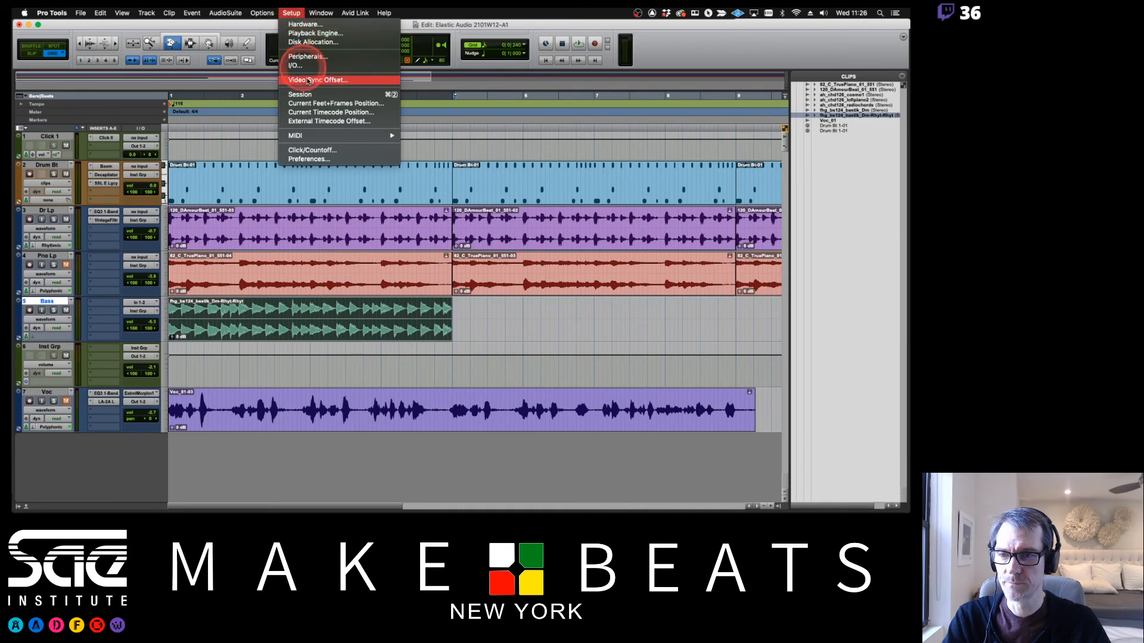
left_click(307, 159)
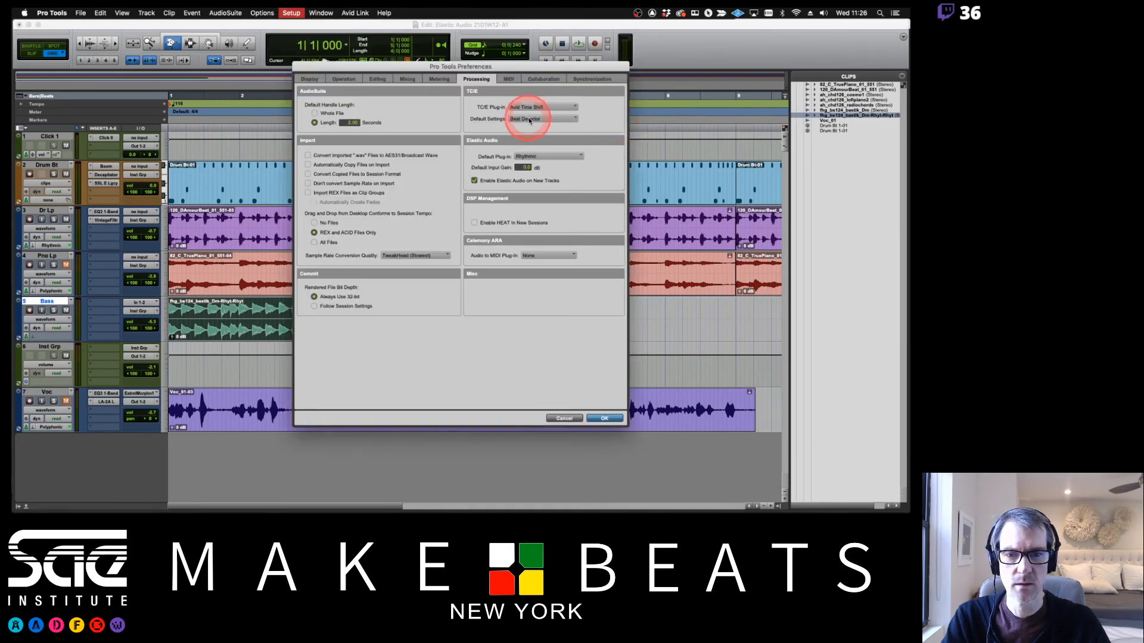
left_click(529, 120)
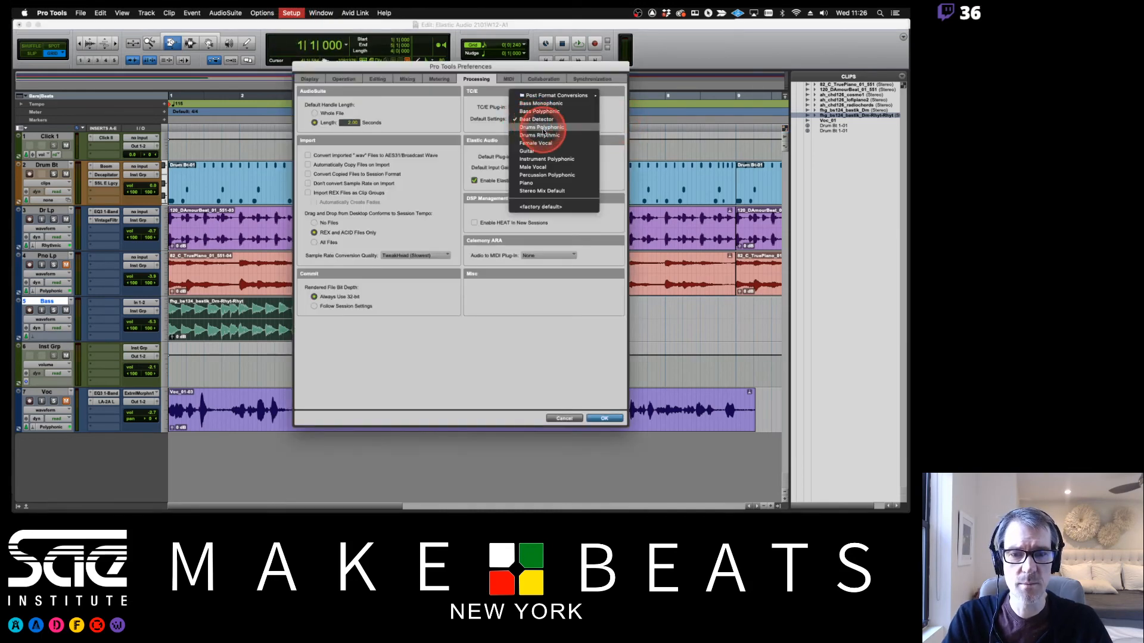
left_click(544, 135)
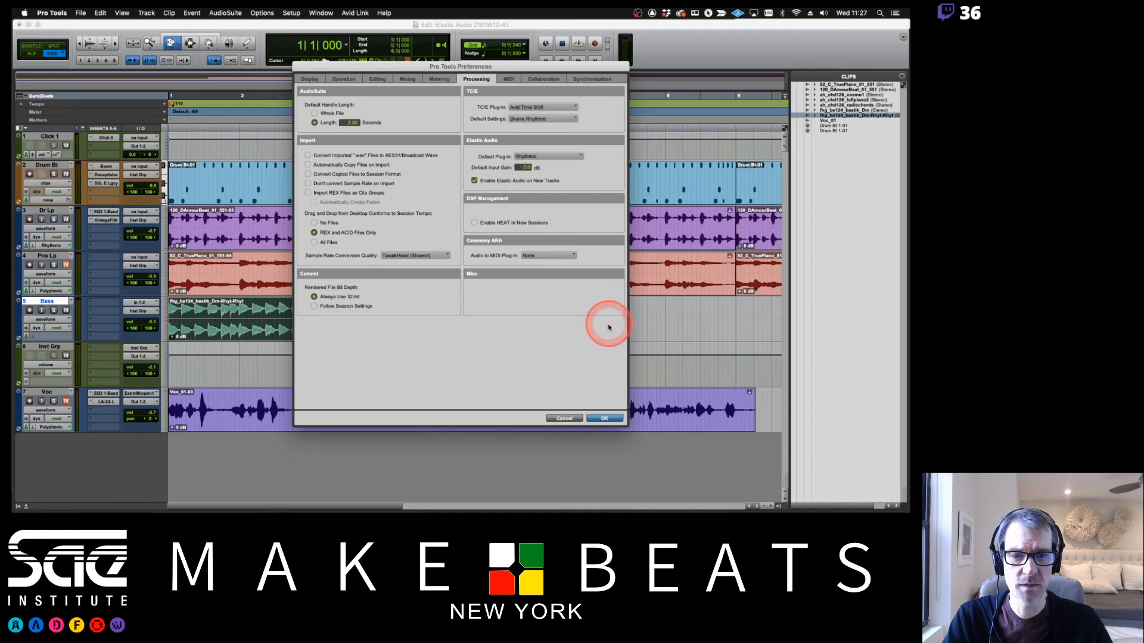
left_click(604, 419)
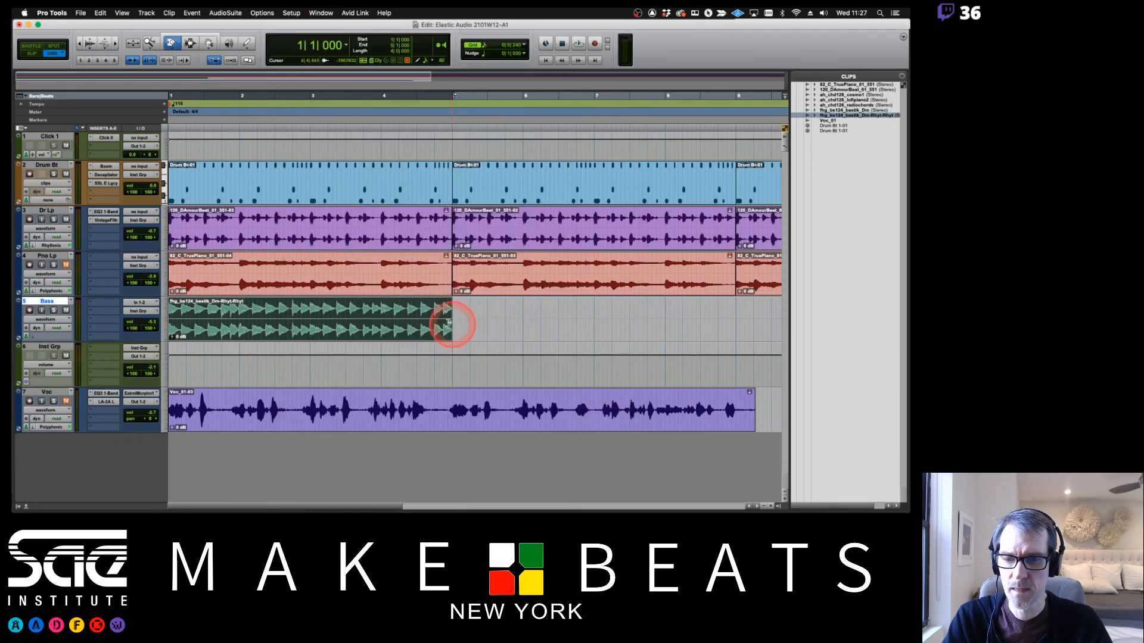
TCE-stretch the committed bass clip to bar 9 and play it from bar 1, soloing the Bass track during playback
left_click_drag(453, 316, 734, 318)
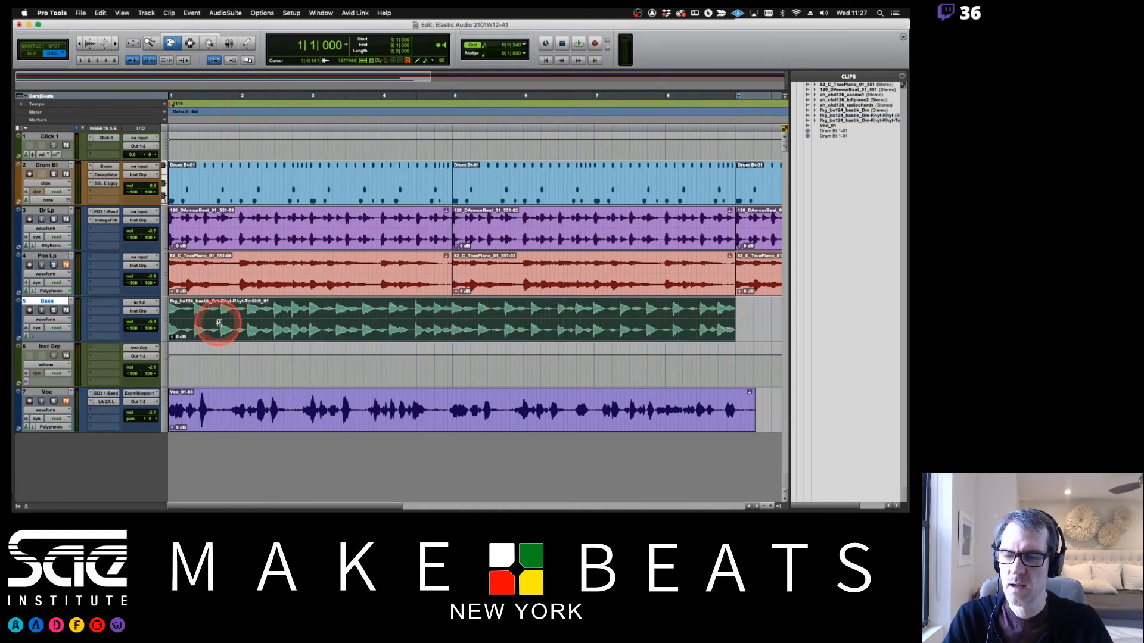
key("space")
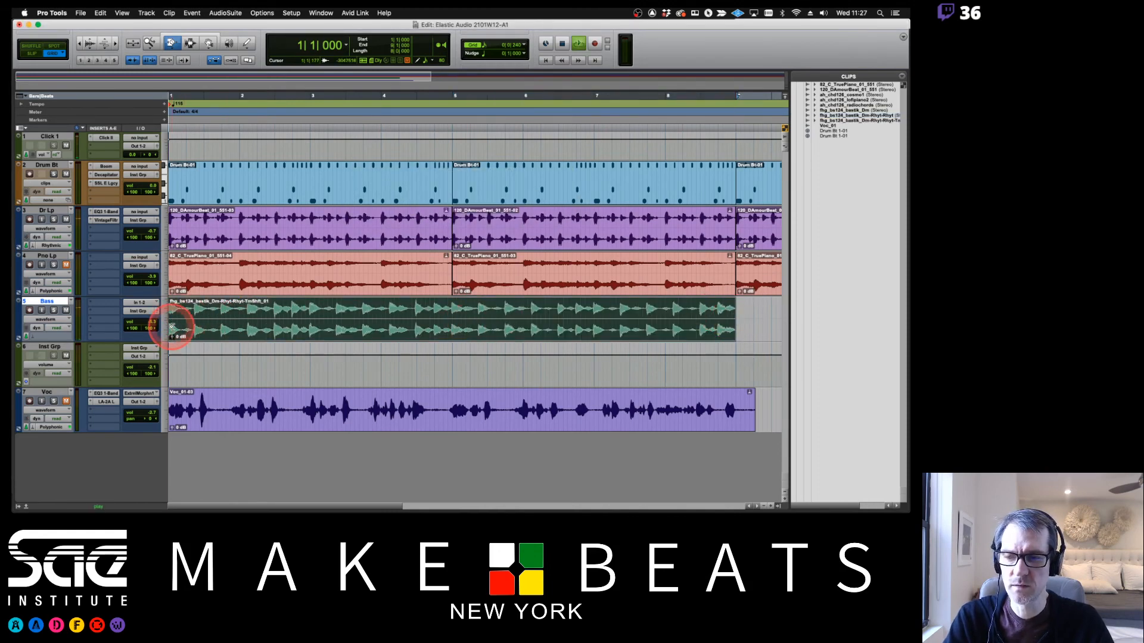
left_click(54, 310)
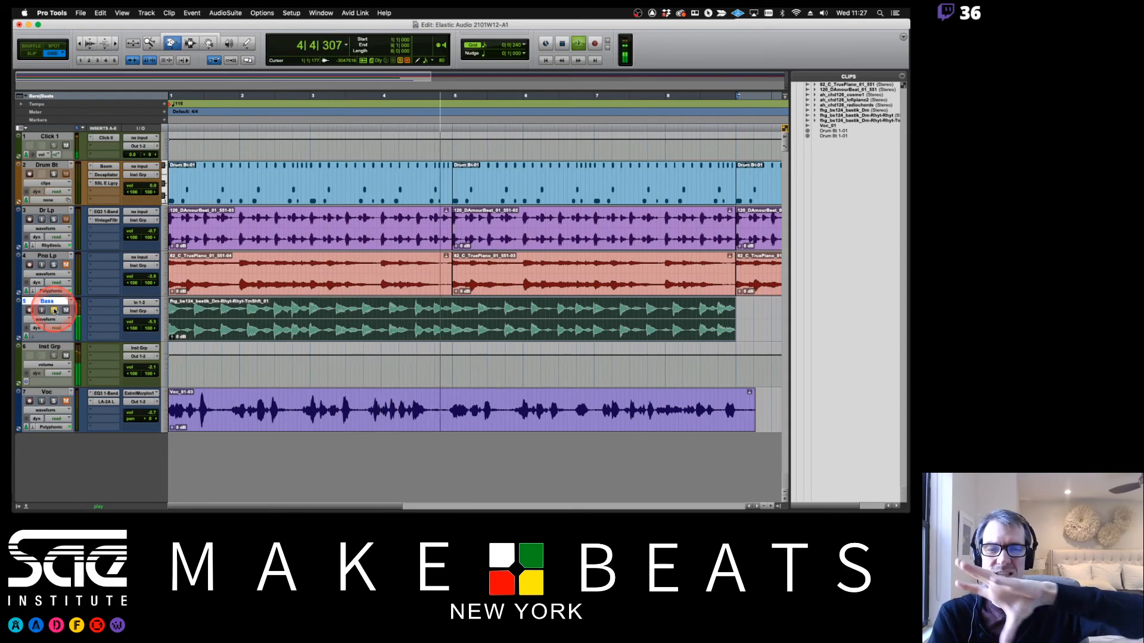
key("space")
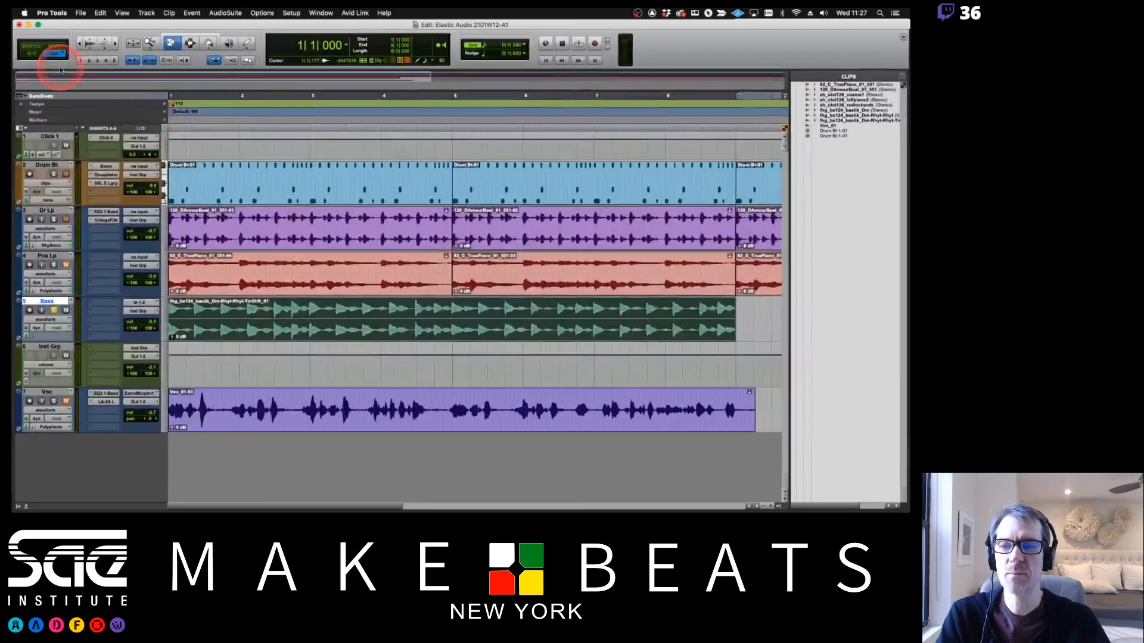
Undo the bass clip's last stretch and set the TC/E default settings preference to Beat Detector
key("super+z")
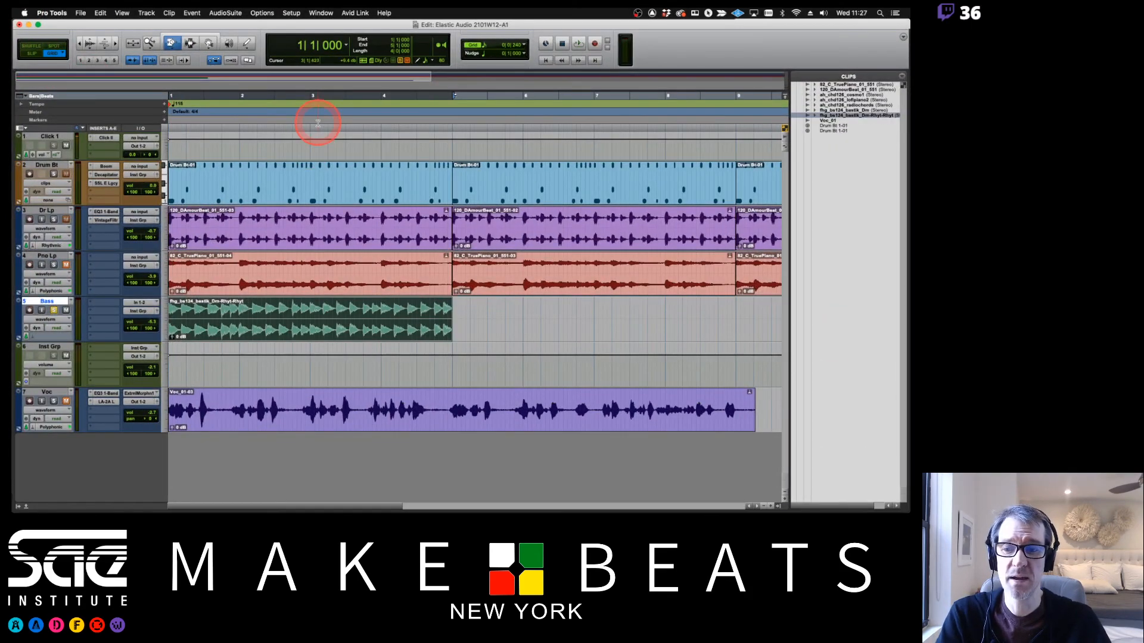
left_click(292, 13)
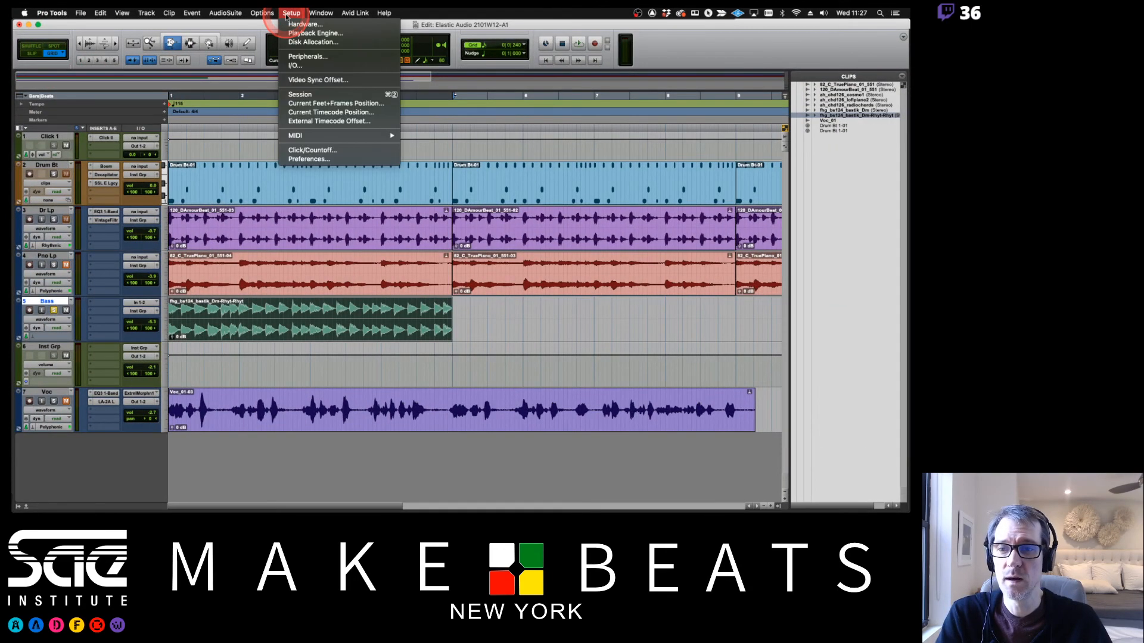
left_click(308, 159)
left_click(532, 118)
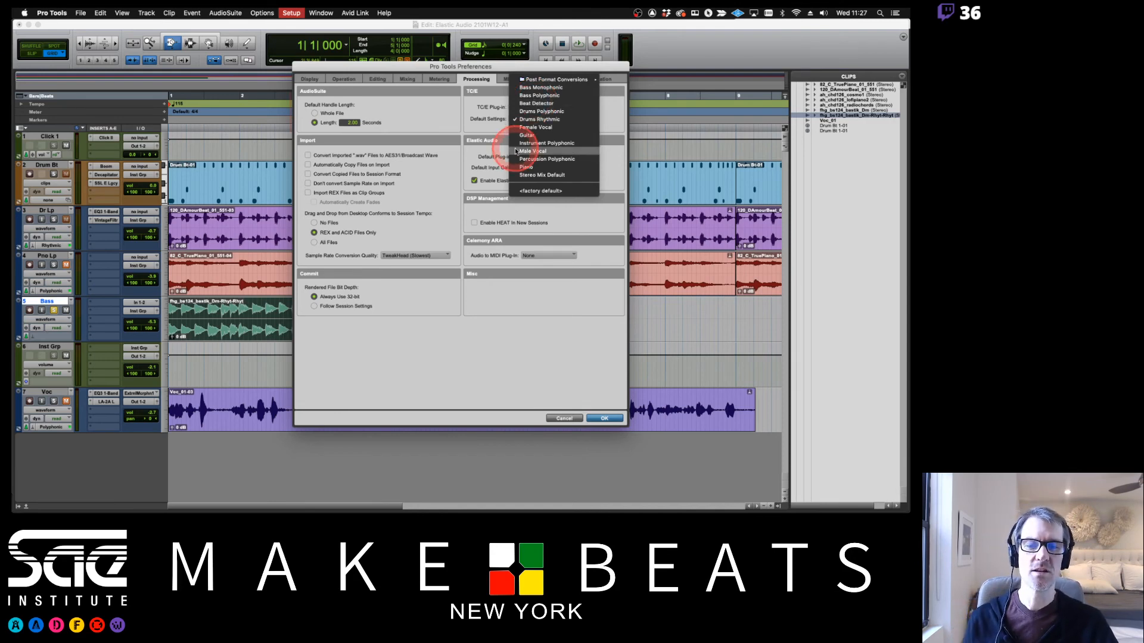
left_click(547, 177)
left_click(550, 119)
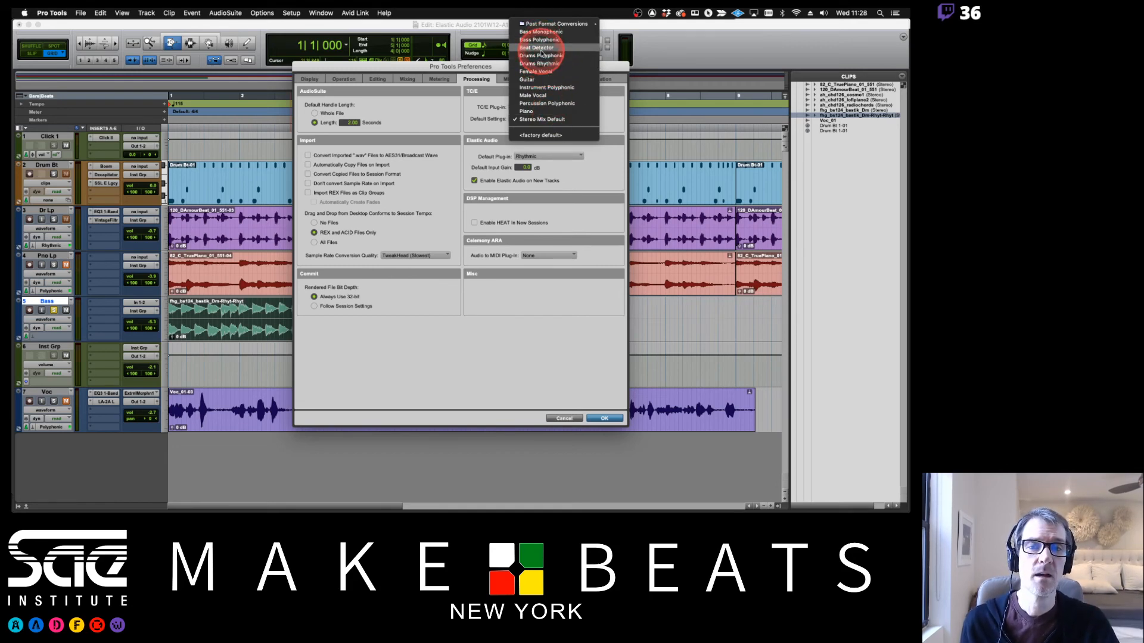
left_click(536, 47)
left_click(605, 419)
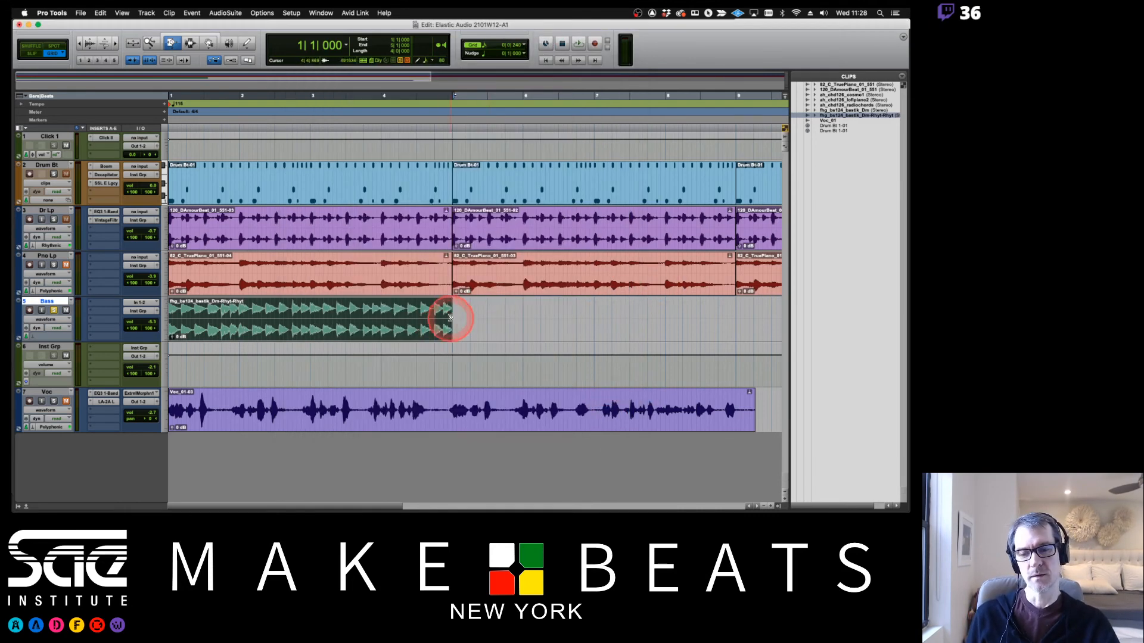
TCE-stretch the committed bass clip from bar 5 to bar 9, activate the Smart Tool and select the stretched clip
left_click_drag(453, 319, 737, 322)
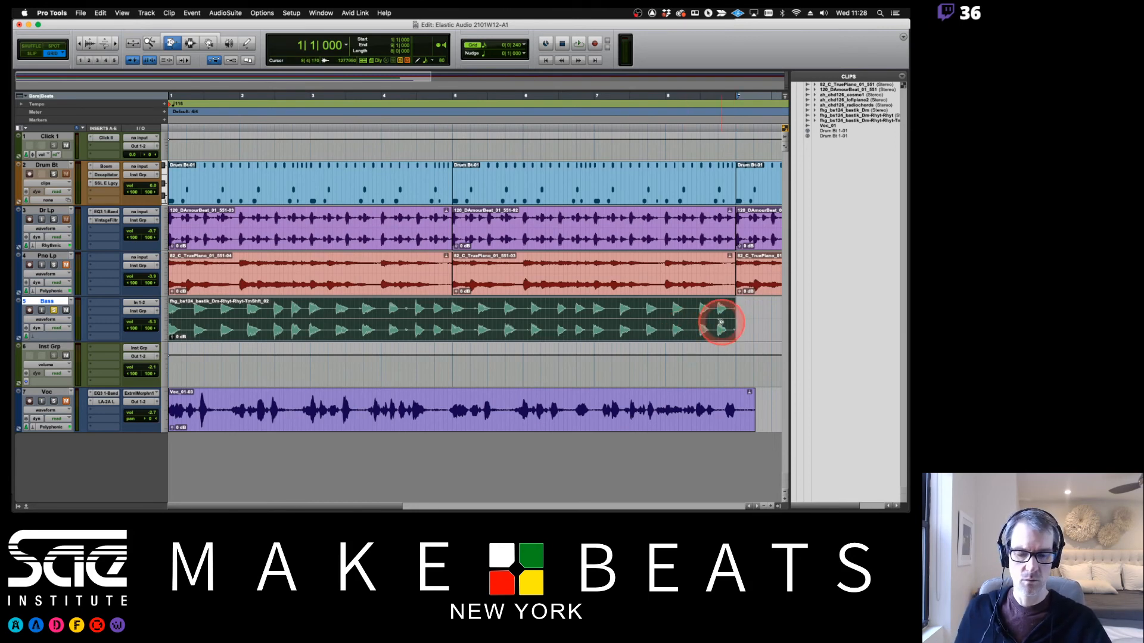
key("super+7")
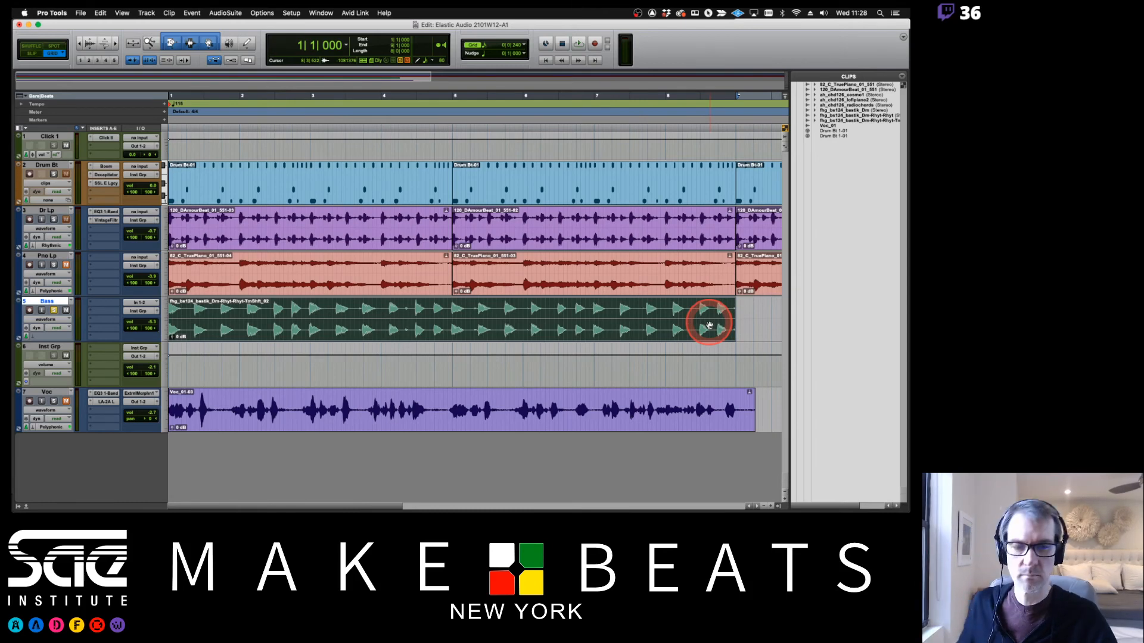
left_click(751, 320)
left_click(696, 327)
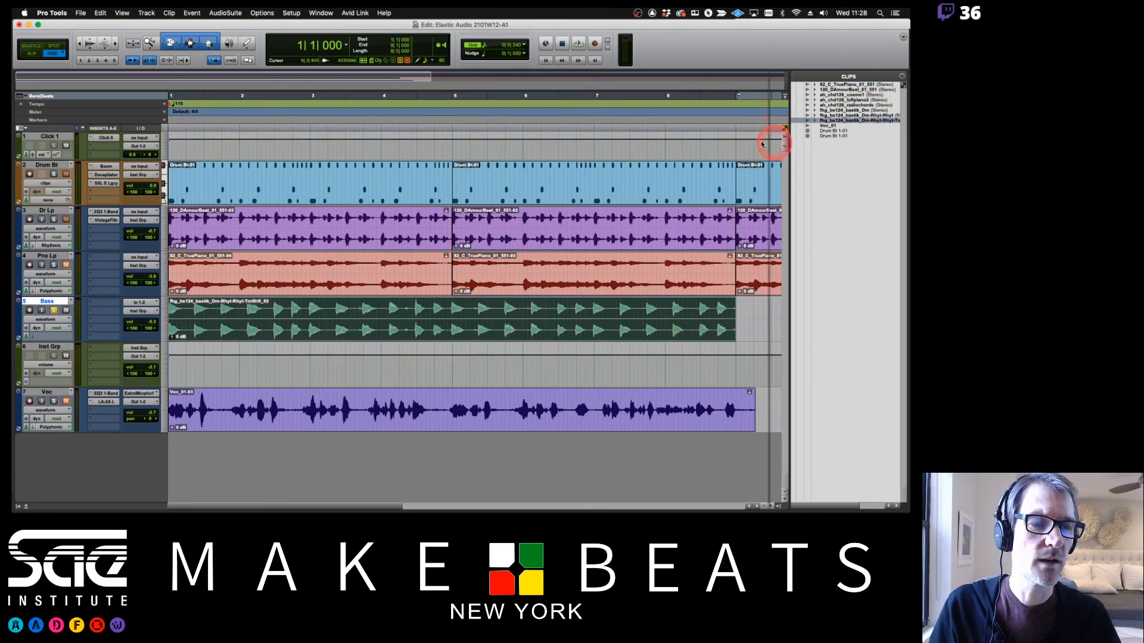
Widen the Clips list to show the full clip names and set the grid value to one bar
left_click_drag(762, 144, 732, 145)
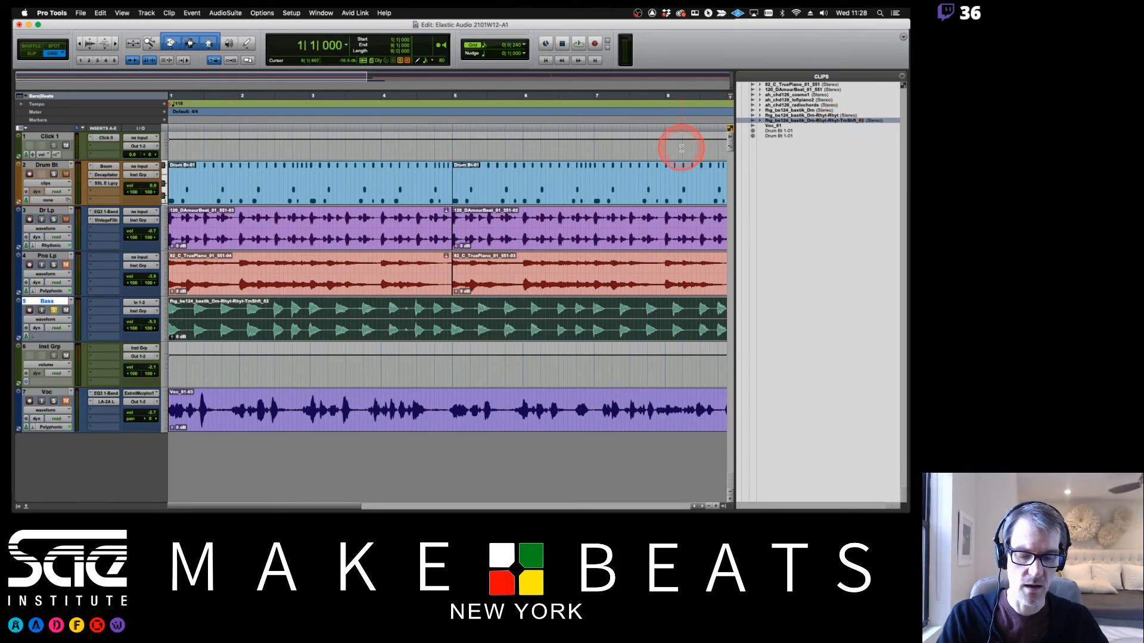
key("r")
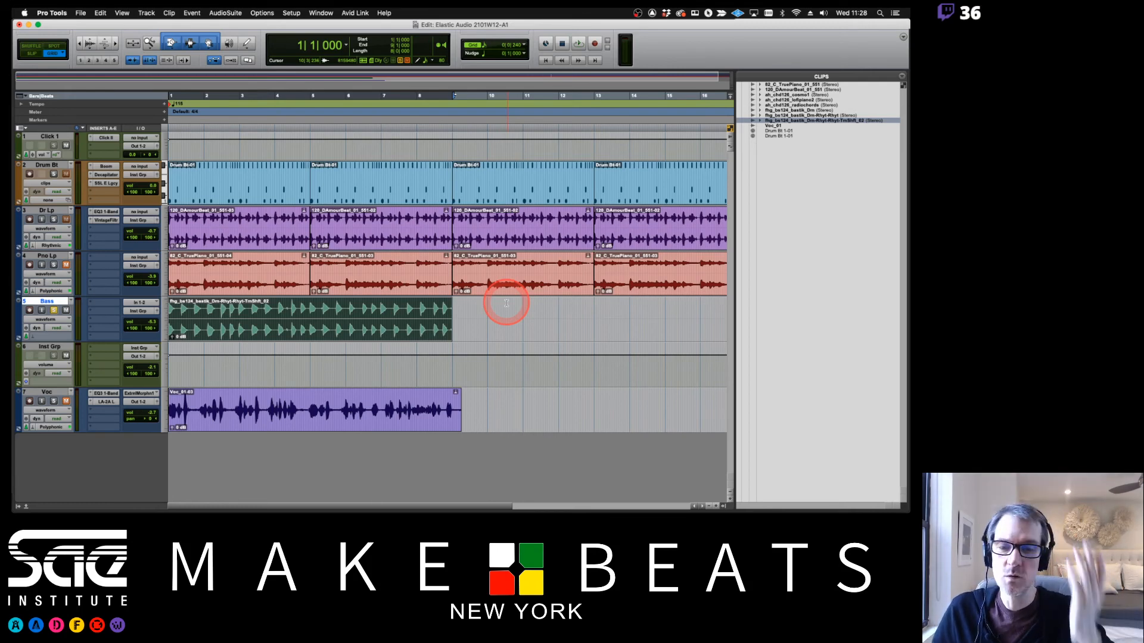
left_click(524, 46)
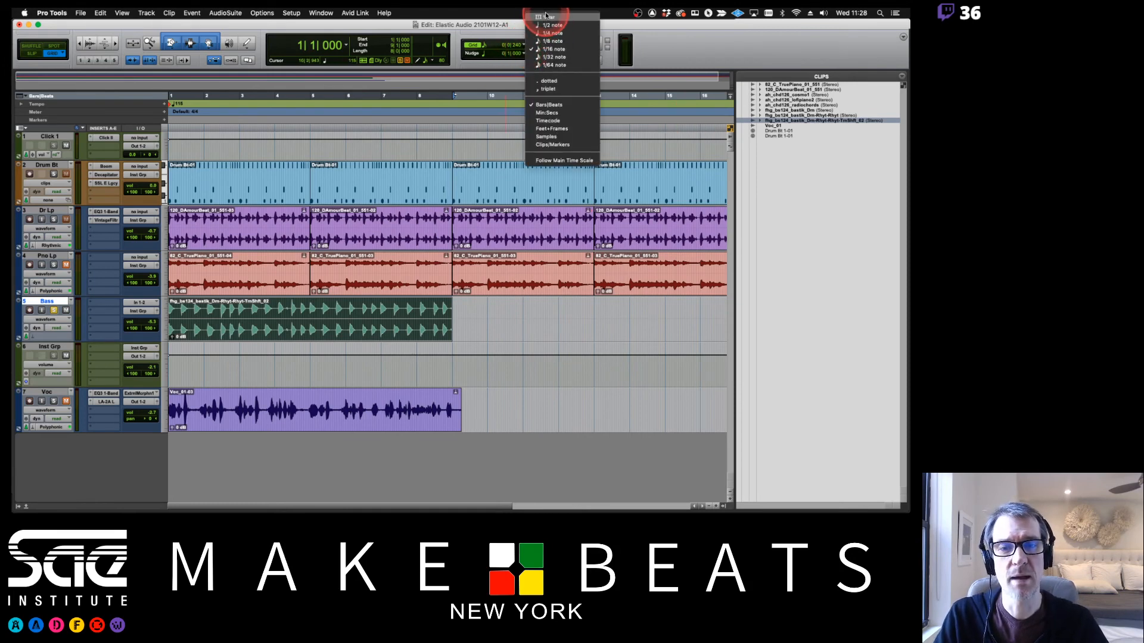
left_click(548, 16)
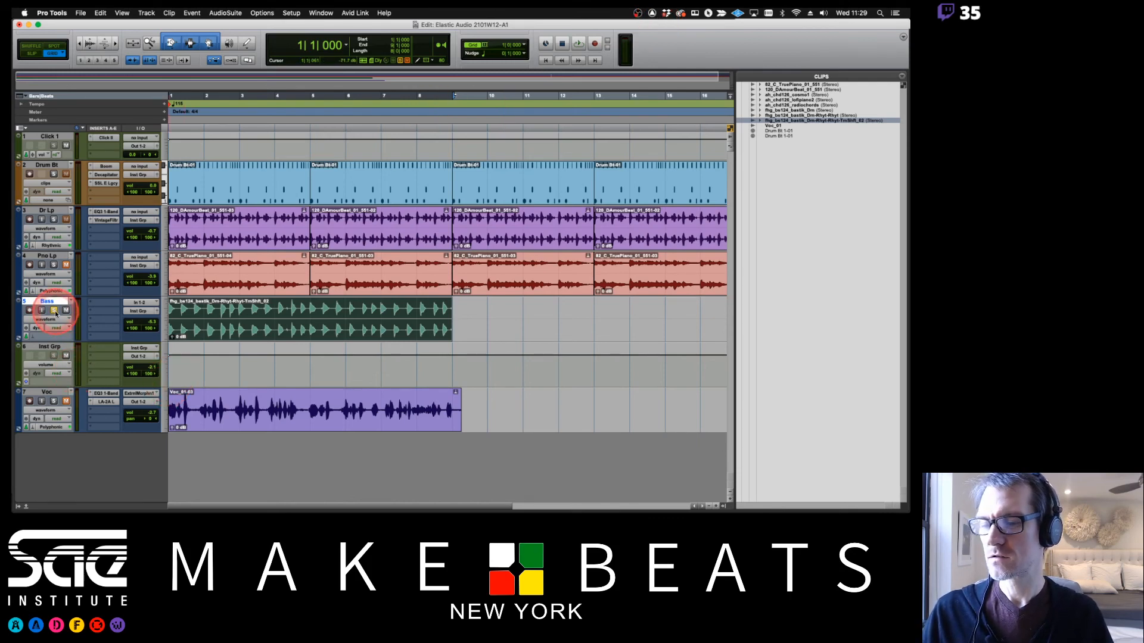
Undo the stretch of the bass clip and unsolo the Bass track
key("super+z")
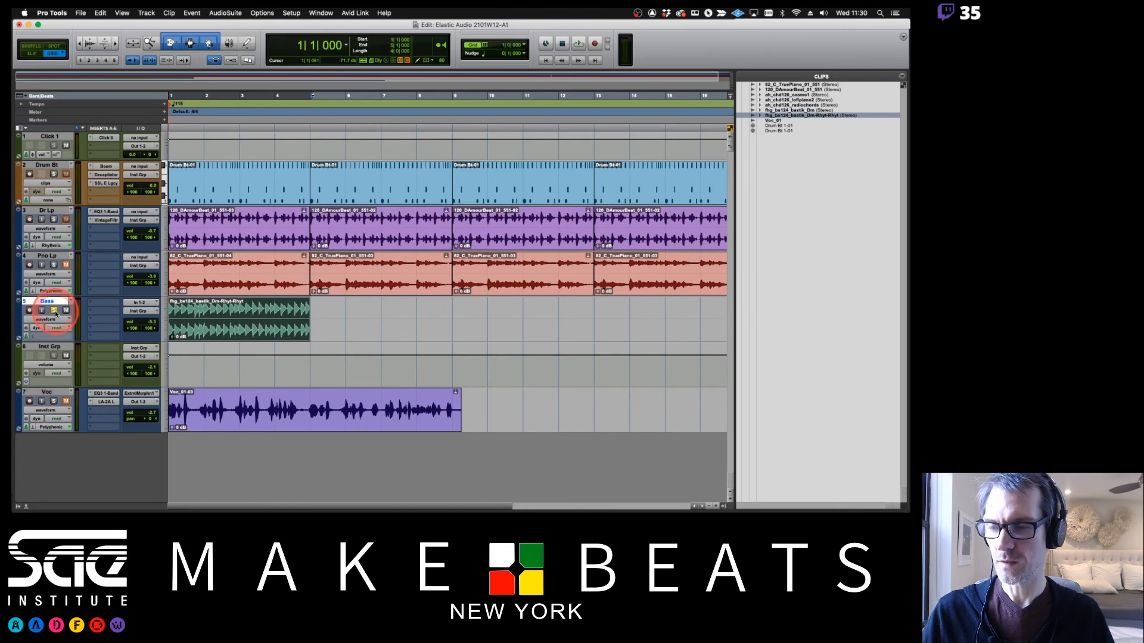
left_click(53, 310)
Switch to the PDF notes in Preview, examine the TCE (Time Compression Expansion) pages 6 to 8, and return to Pro Tools
key("super+Tab")
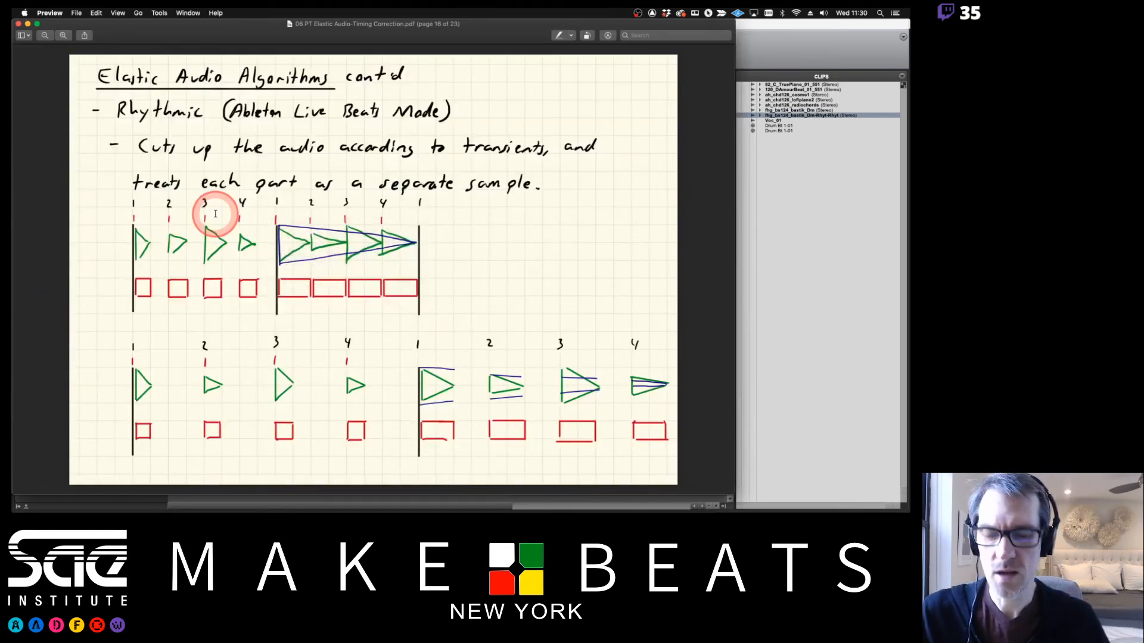
key("Left")
key("Left")
key("Left")
key("Left")
key("Left")
key("Left")
key("Left")
key("Left")
key("Left")
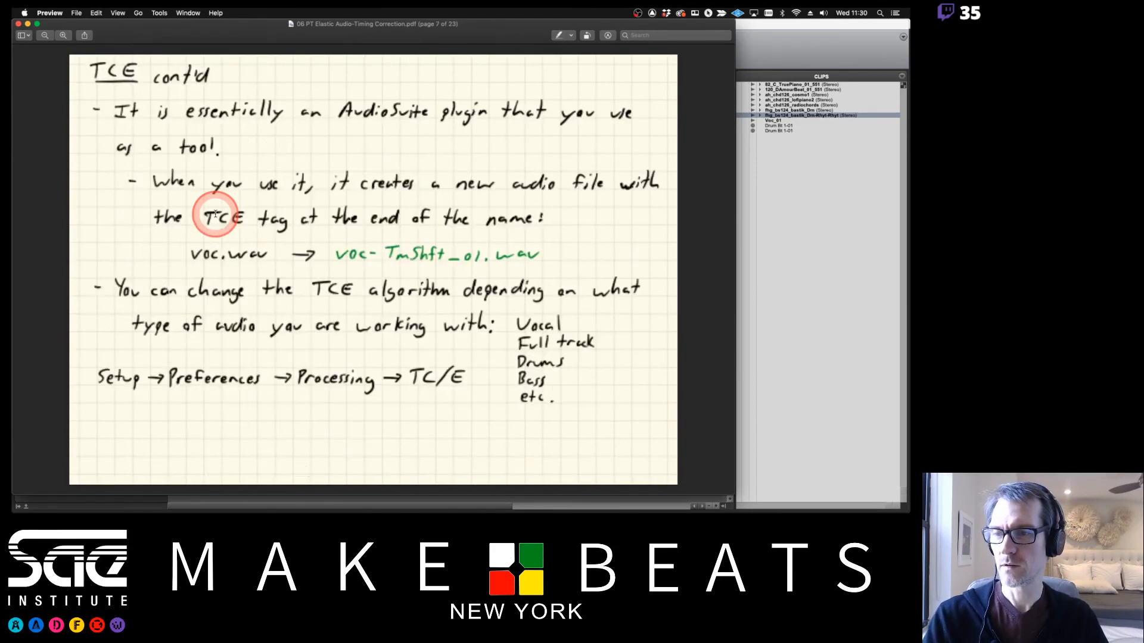
key("Left")
key("Right")
key("Left")
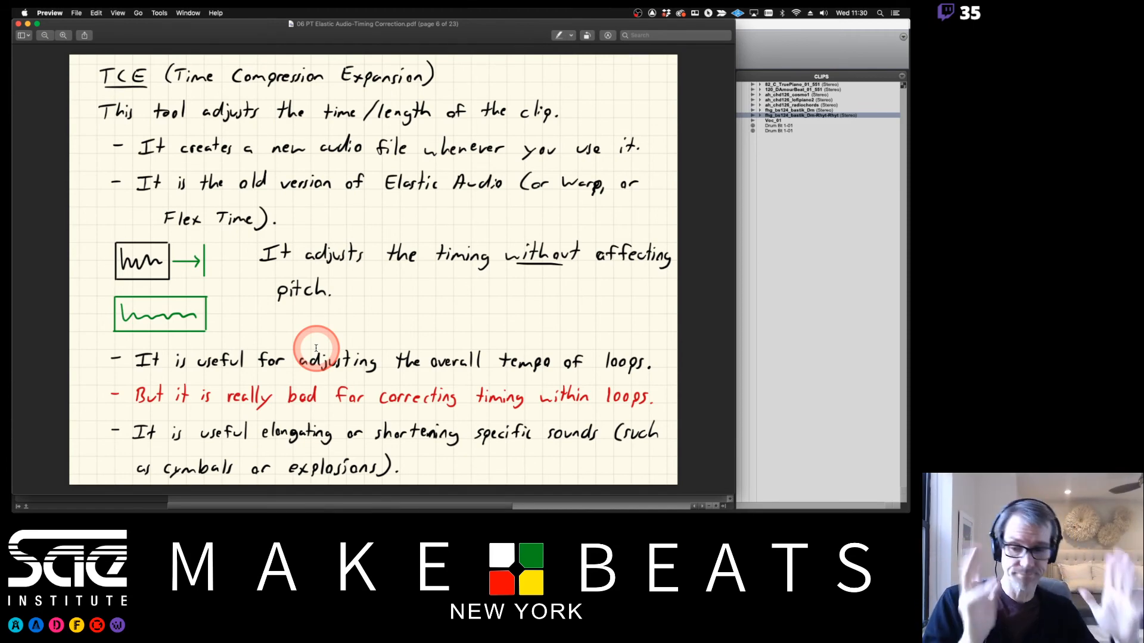
key("Right")
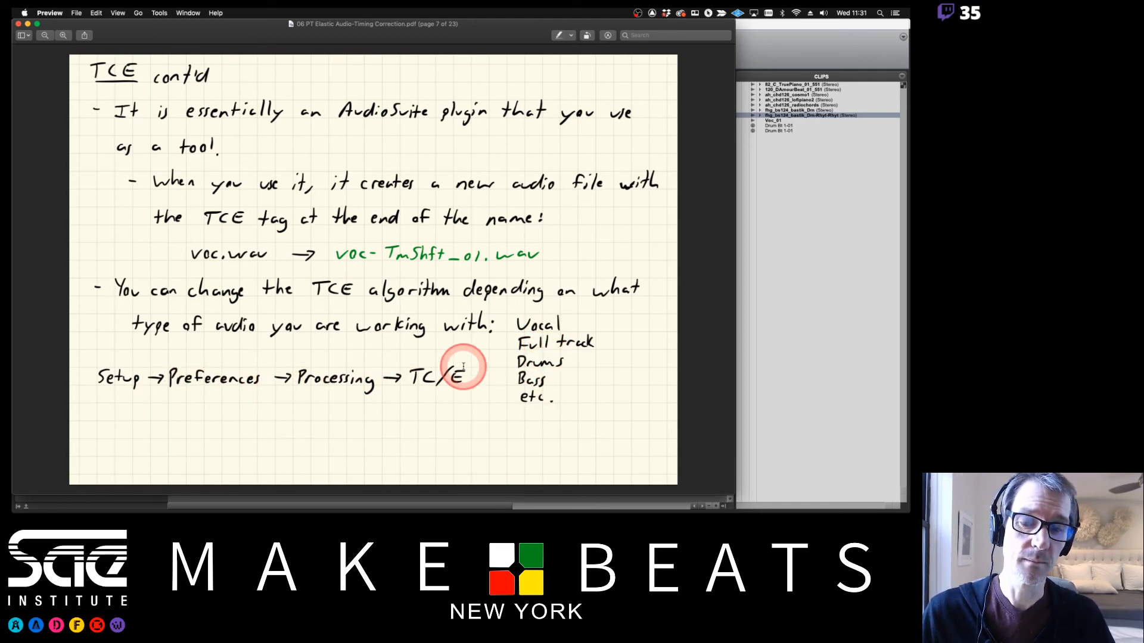
key("Down")
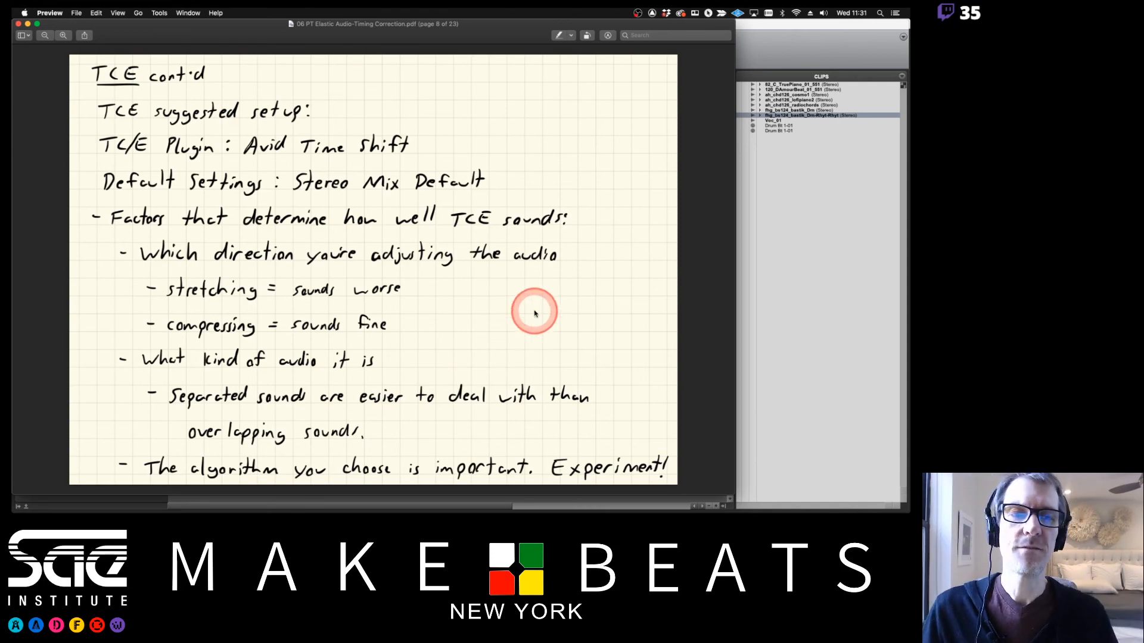
key("super+Tab")
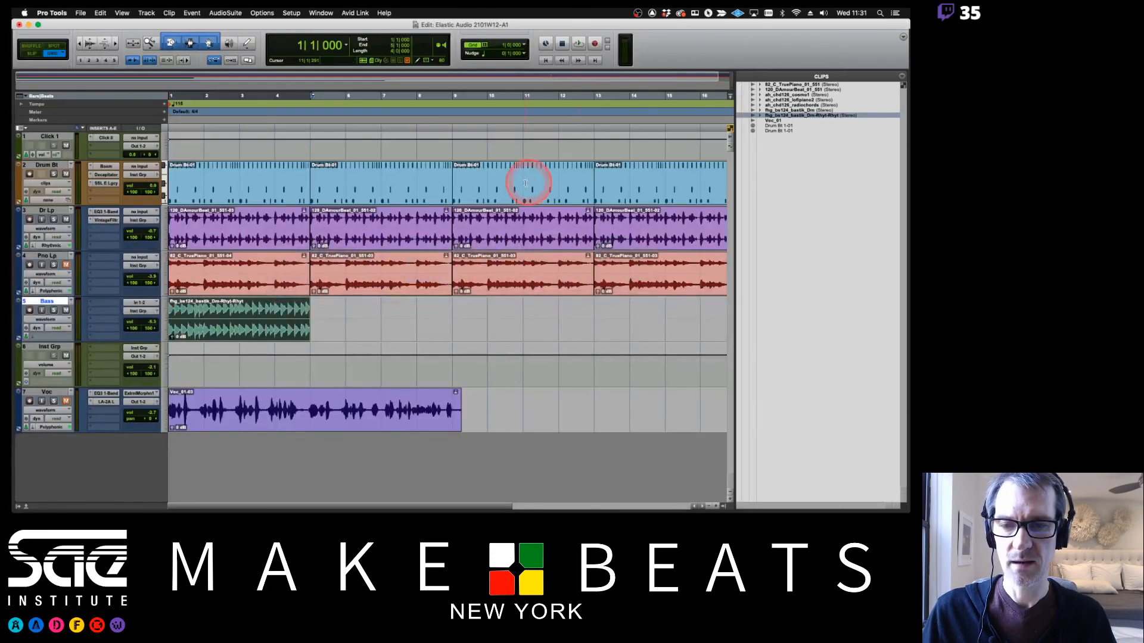
Set the TC/E default settings preference to Stereo Mix Default and solo the Bass track
left_click(291, 12)
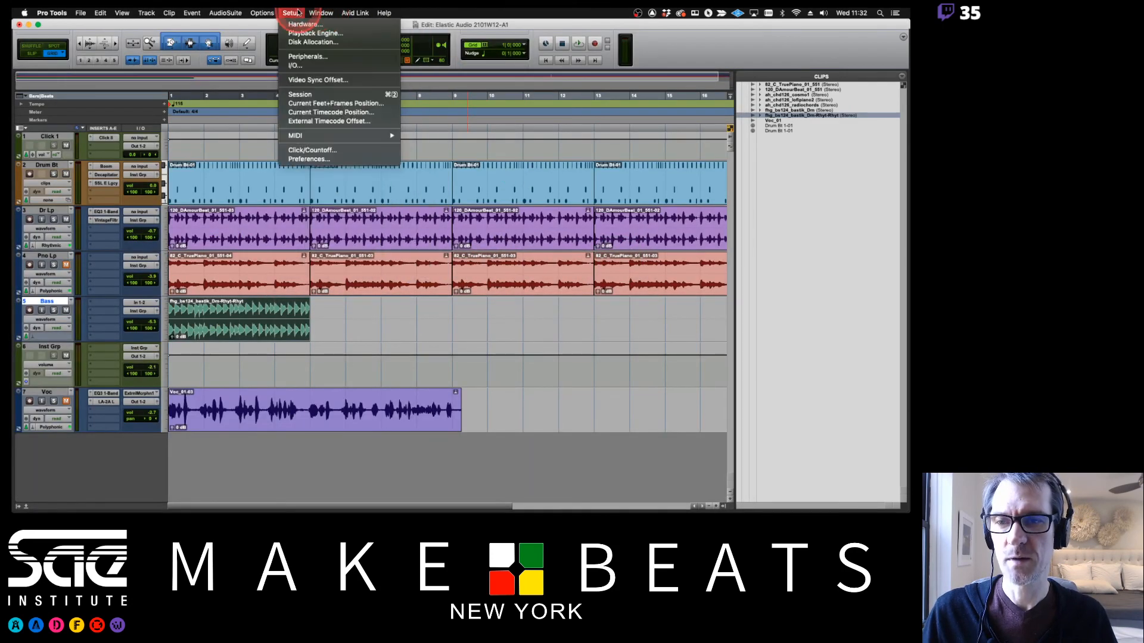
left_click(308, 159)
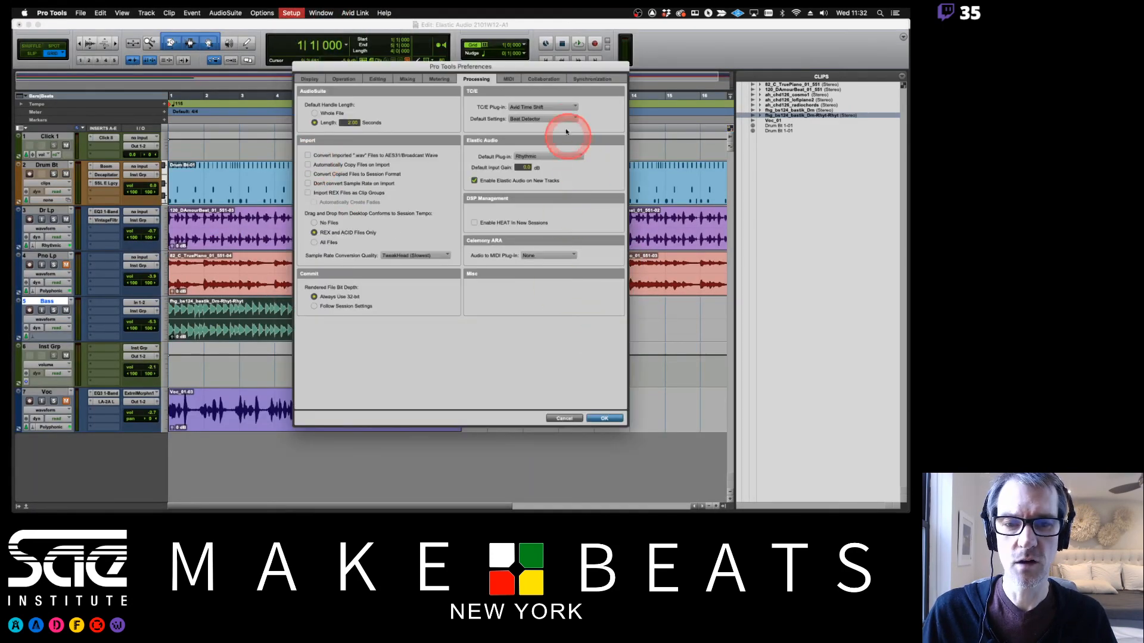
left_click(557, 119)
left_click(536, 184)
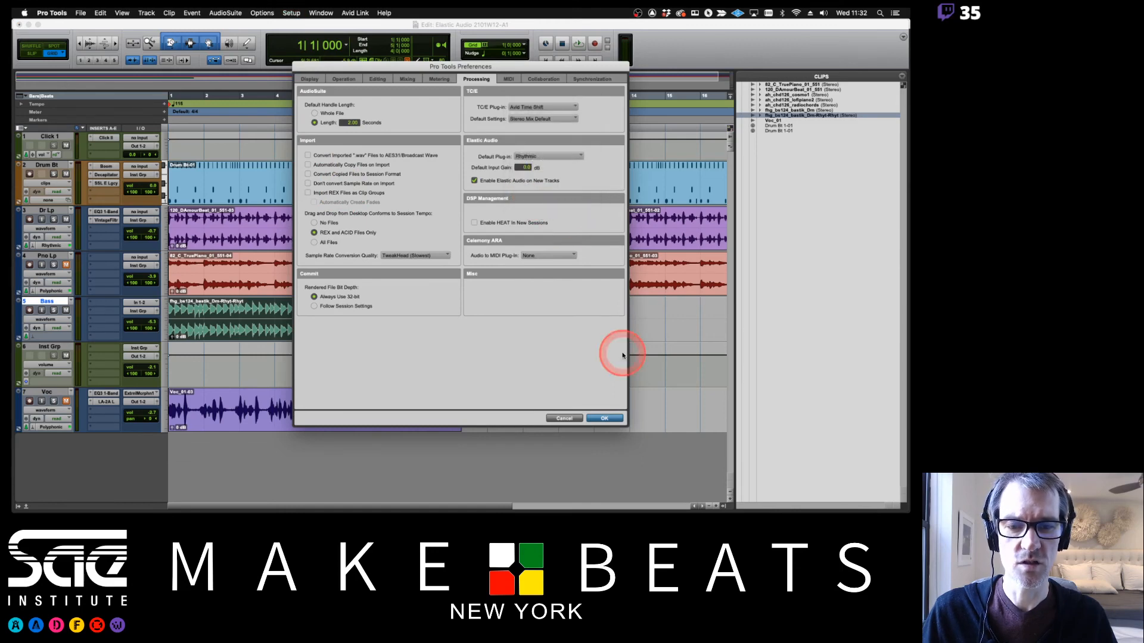
left_click(592, 418)
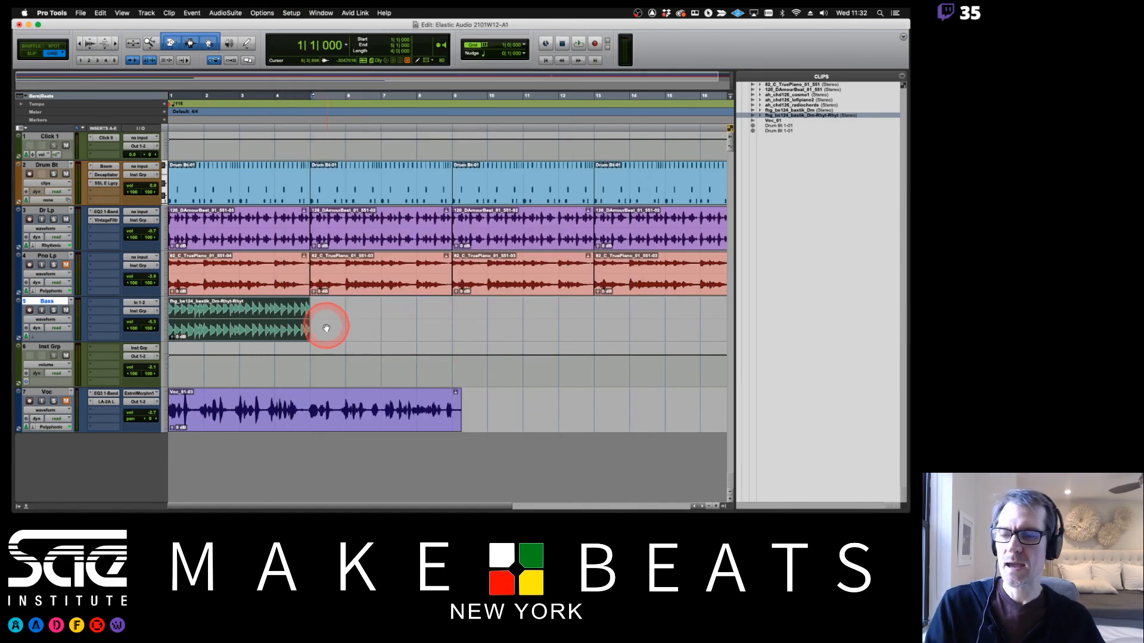
left_click(53, 310)
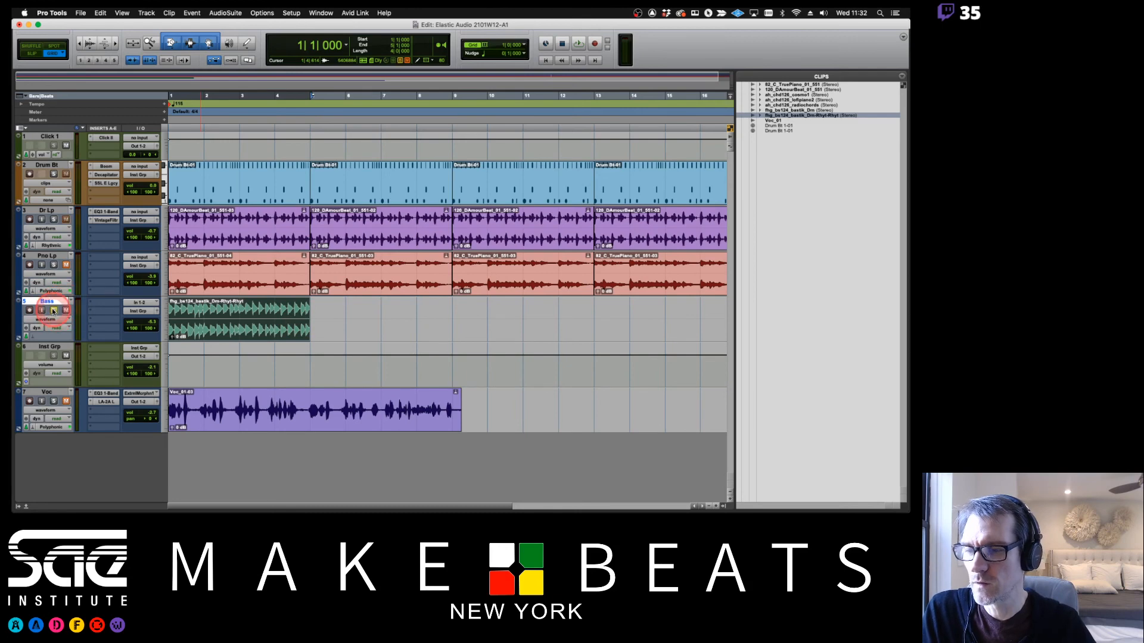
Audition the bass clip TCE-stretched to bar 9 from bar 1, and undo the stretch
key("t")
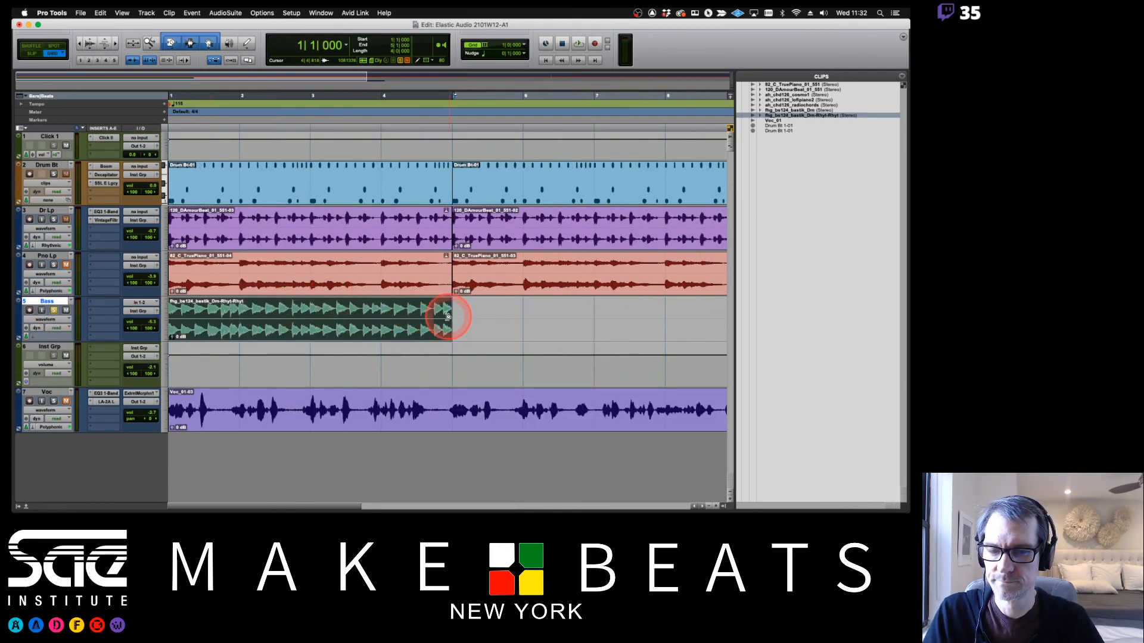
left_click_drag(447, 316, 702, 309)
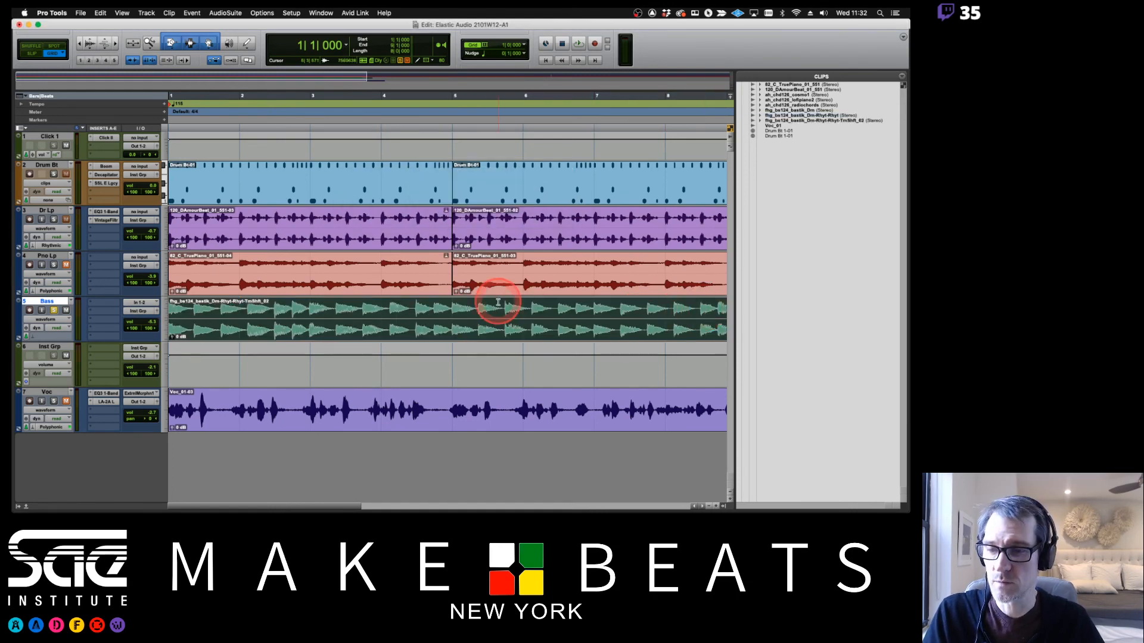
key("space")
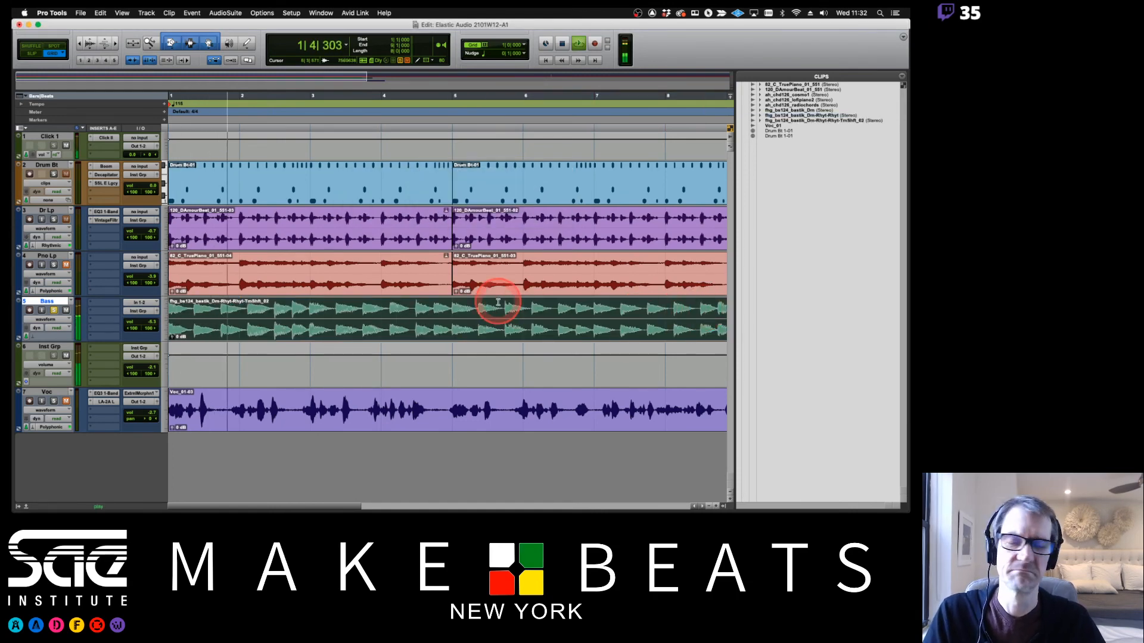
key("space")
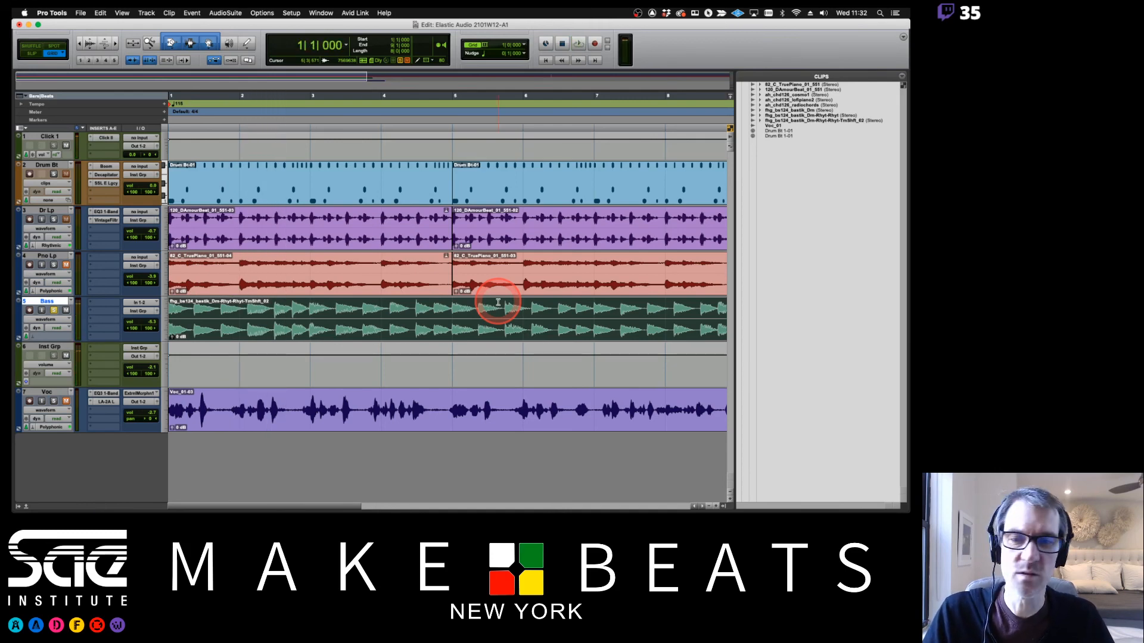
key("super+z")
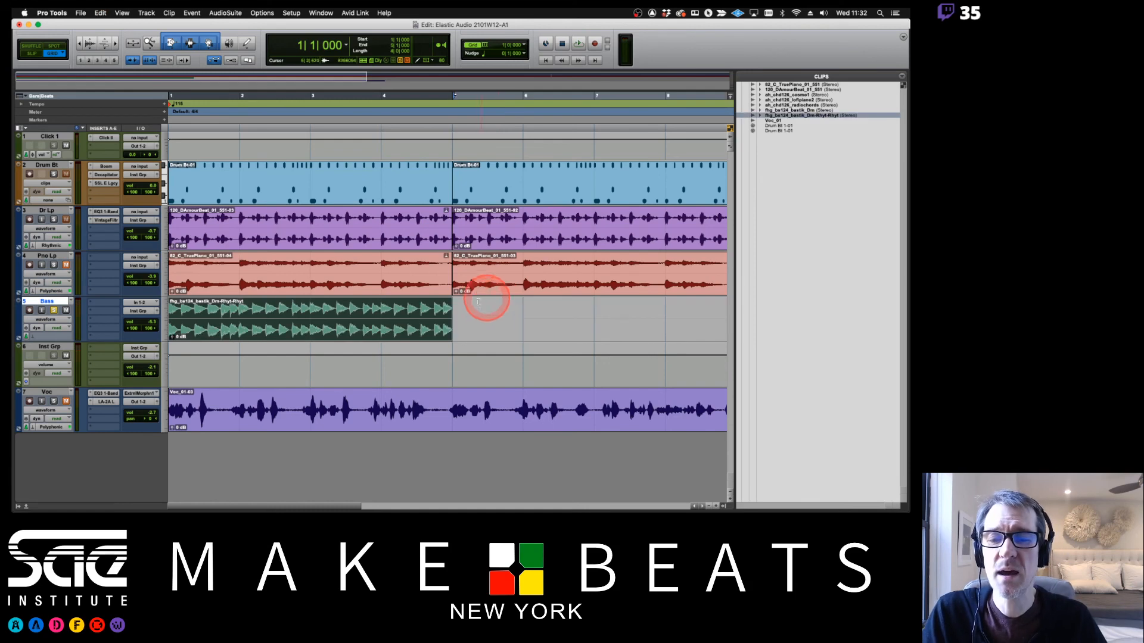
Audition the bass clip TCE-compressed to end at bar 3, and undo the compression
left_click_drag(448, 315, 327, 324)
key("space")
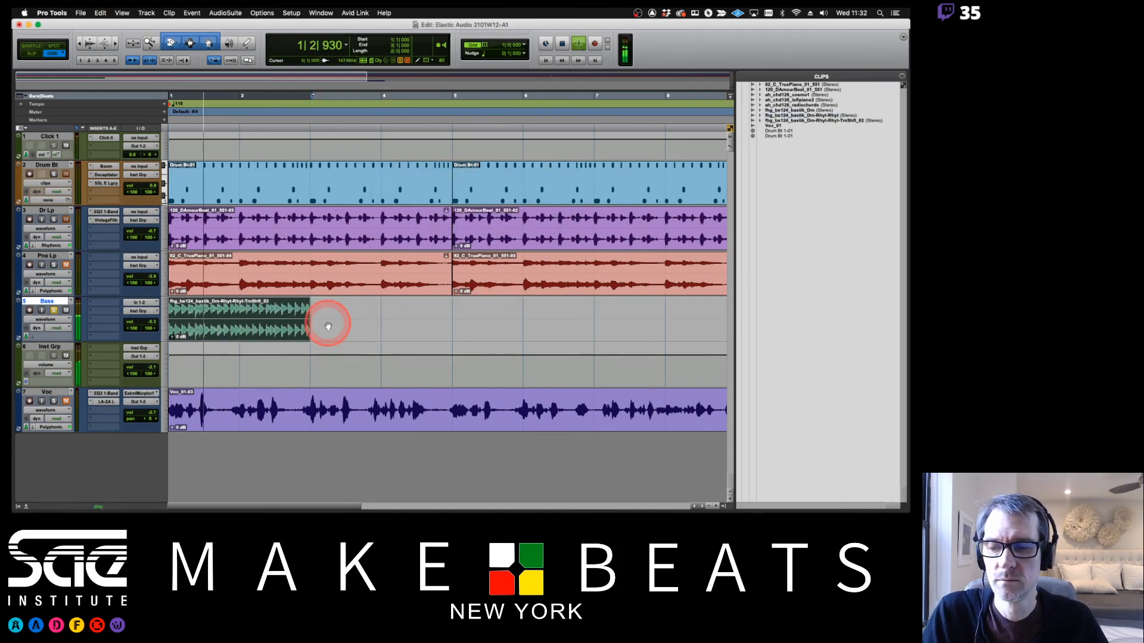
key("space")
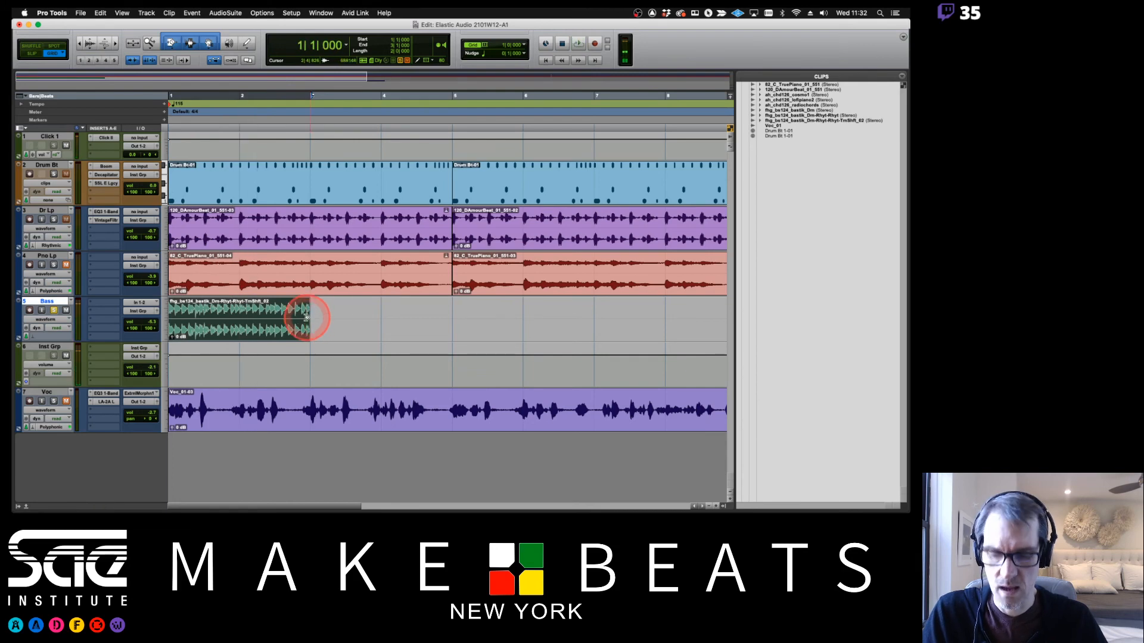
key("super+z")
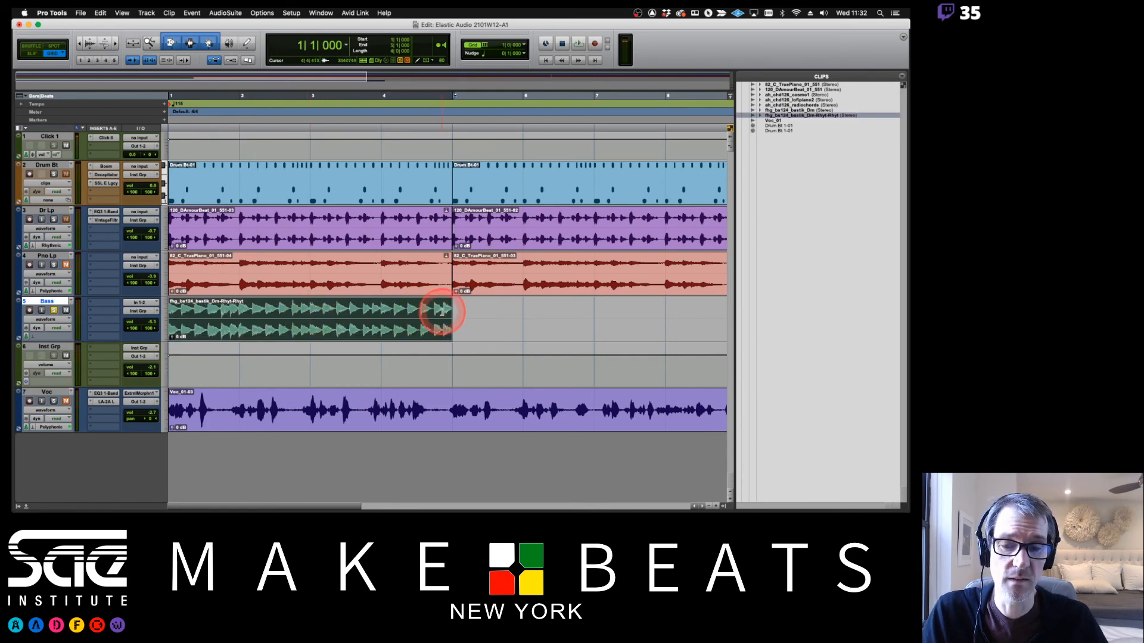
TCE-compress the bass clip to end at bar 4 and play it from bar 1
left_click_drag(447, 312, 381, 310)
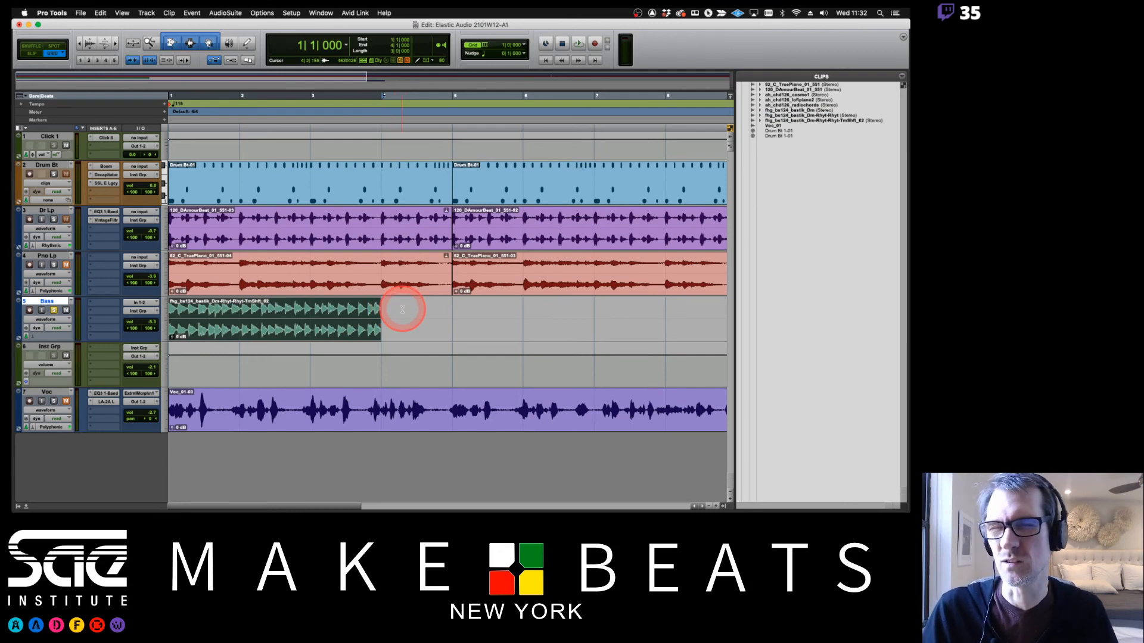
key("space")
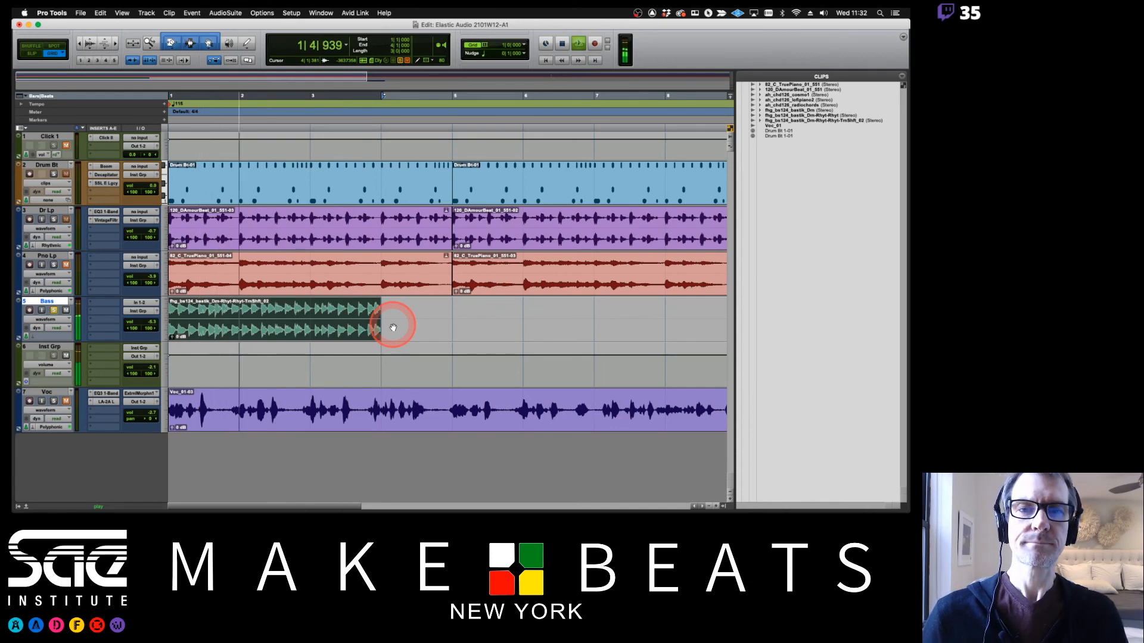
key("space")
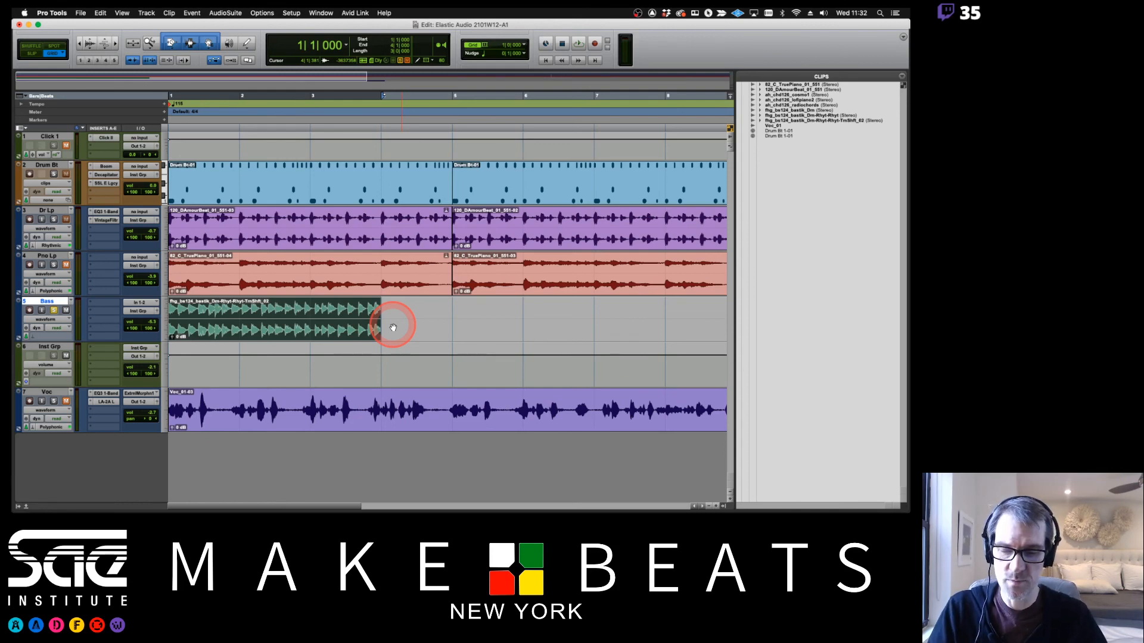
Undo the last compression of the bass clip and play the clip from bar 1
key("super+z")
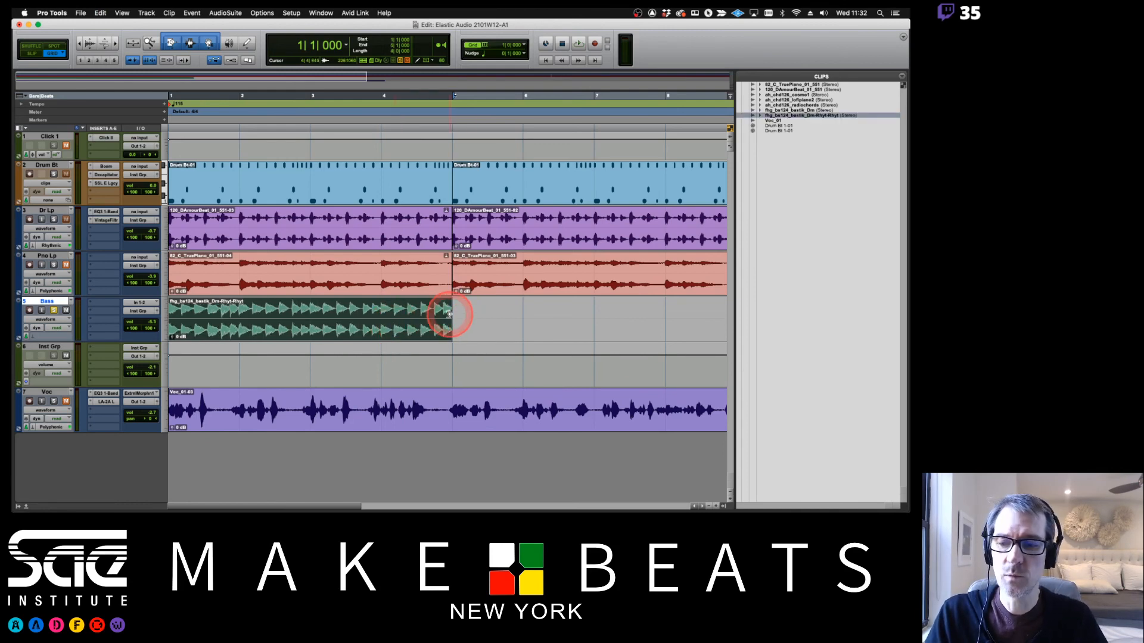
key("space")
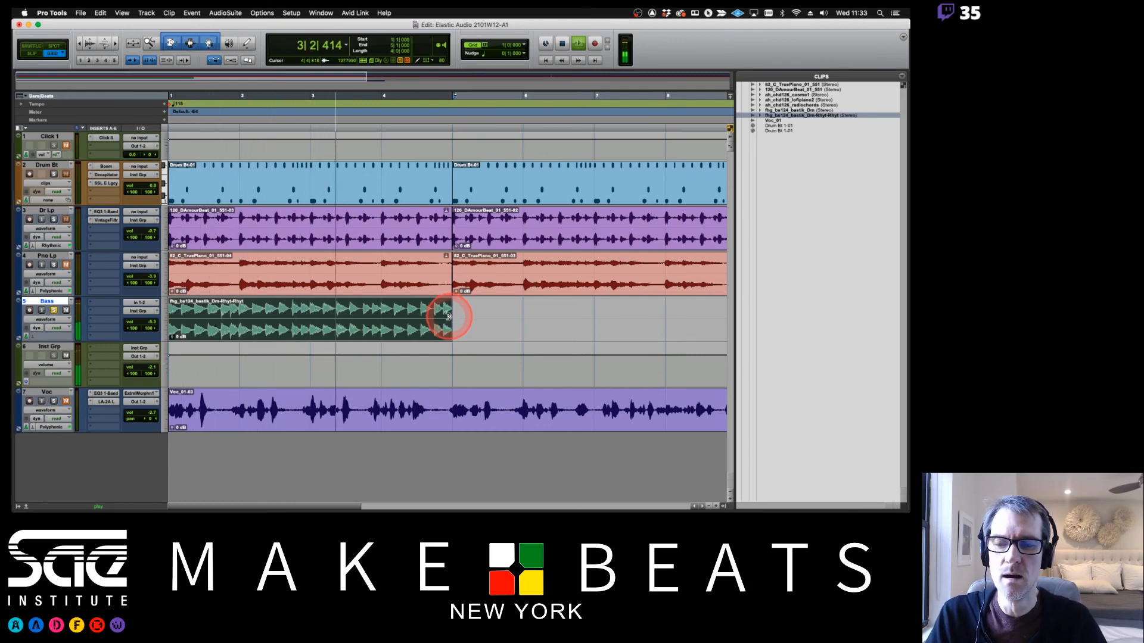
key("space")
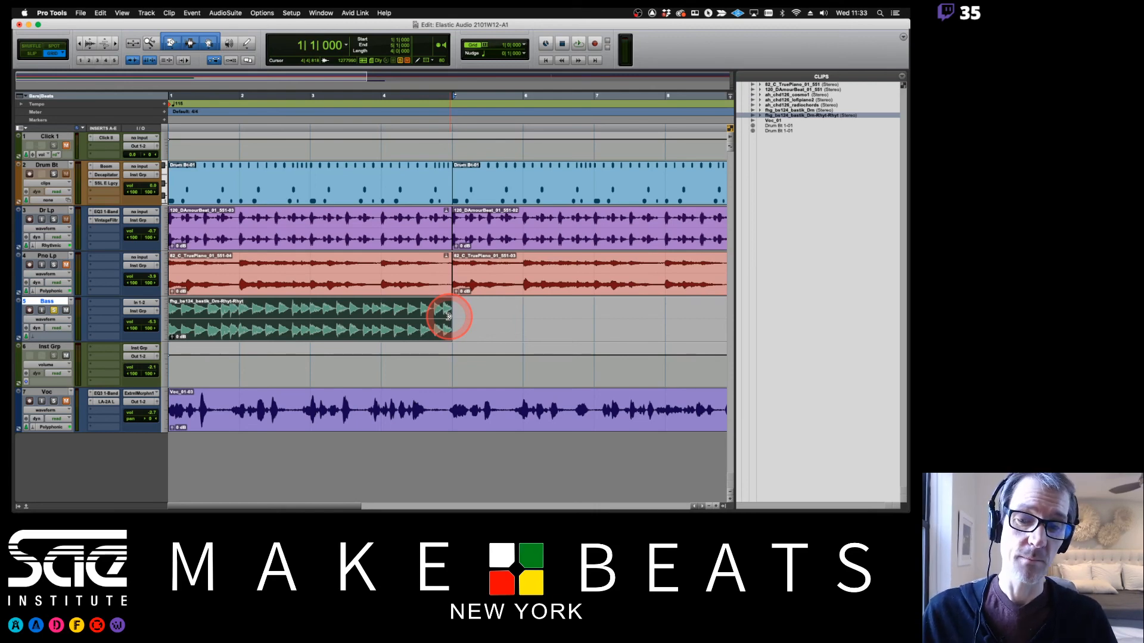
Audition the bass clip TCE-stretched to end at bar 7, and undo the stretch
left_click_drag(448, 316, 577, 307)
key("space")
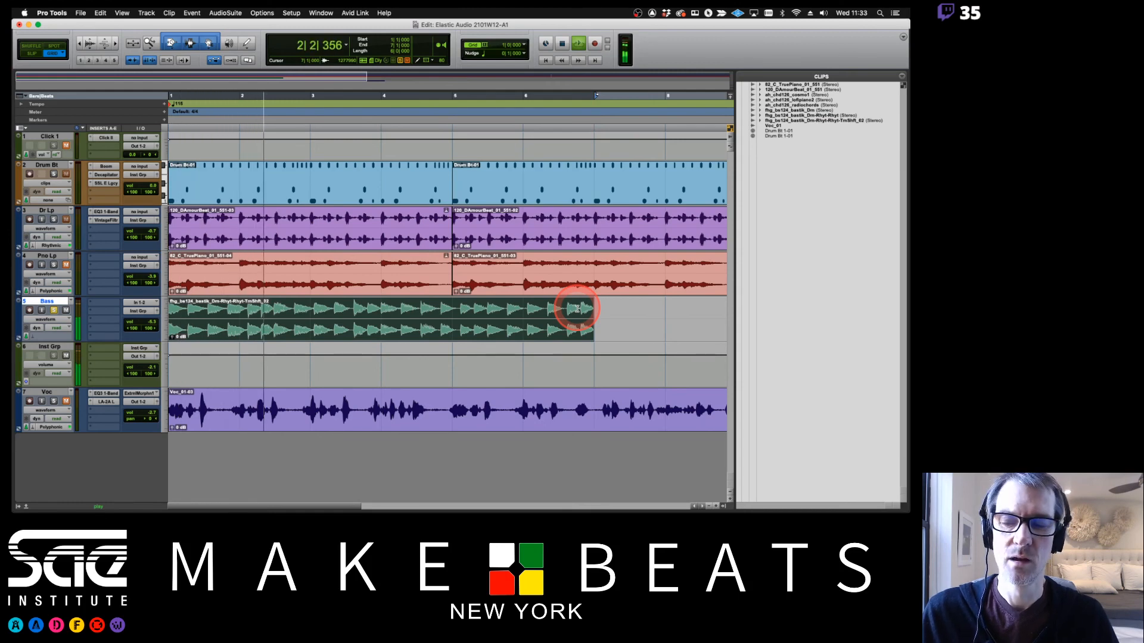
key("space")
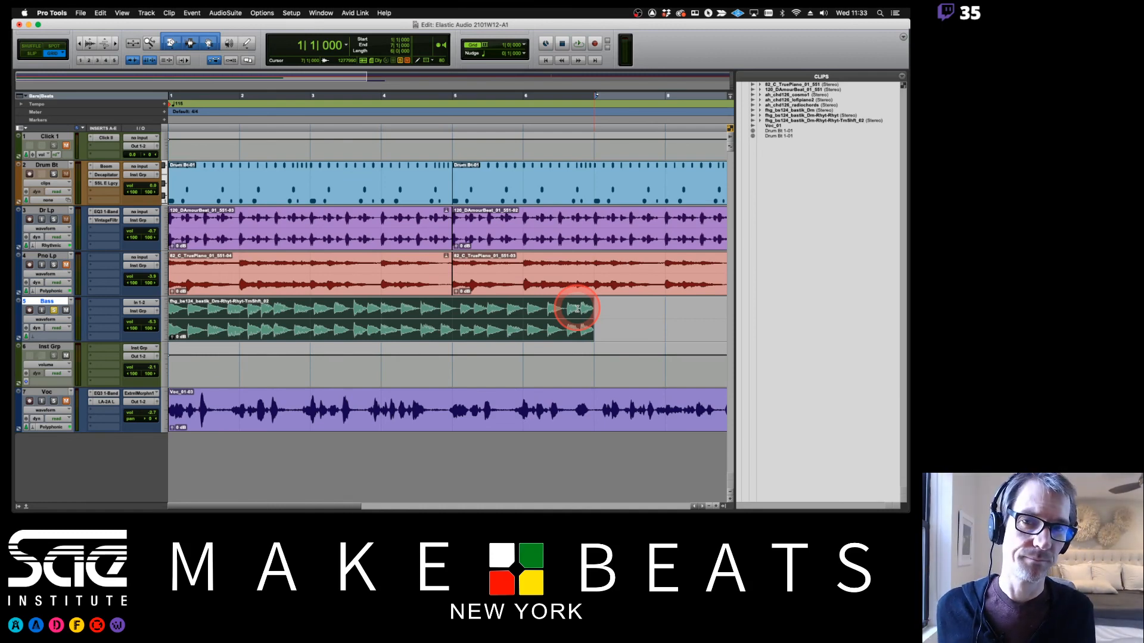
key("super+z")
Switch to the Elastic Audio notes in Preview and read the TCE page on tempo, sound effects and tips
key("super+Tab")
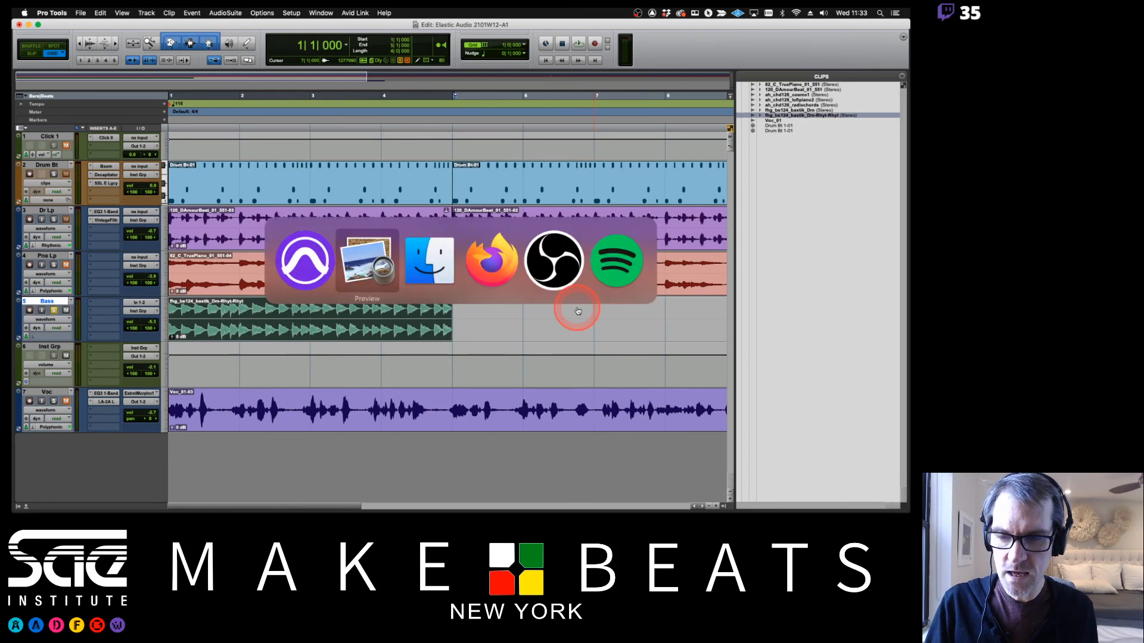
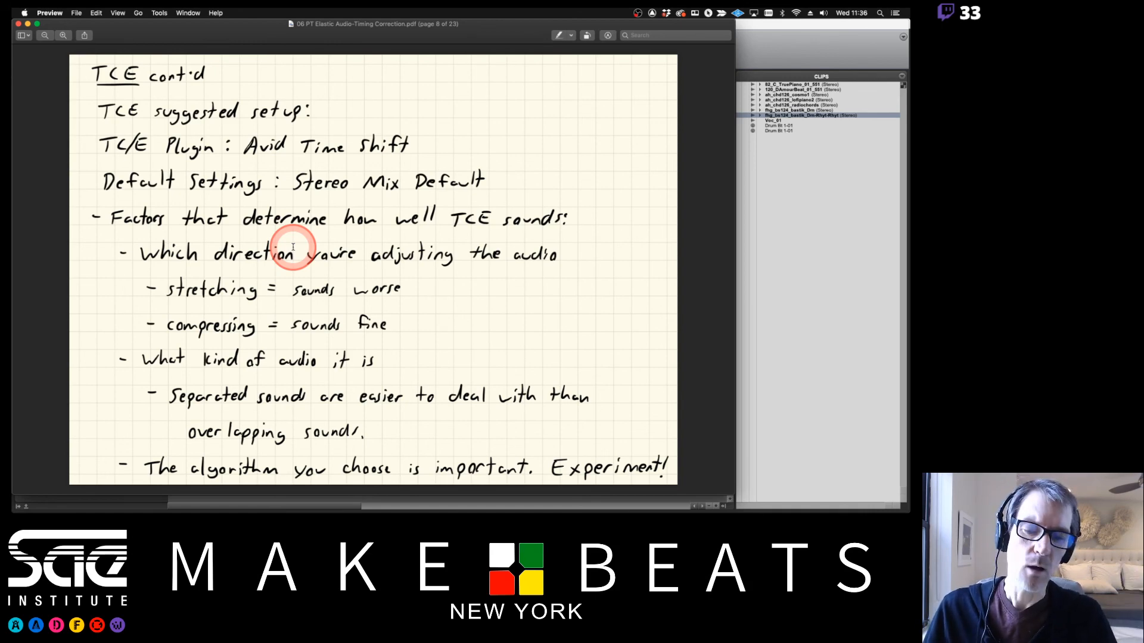
key("Right")
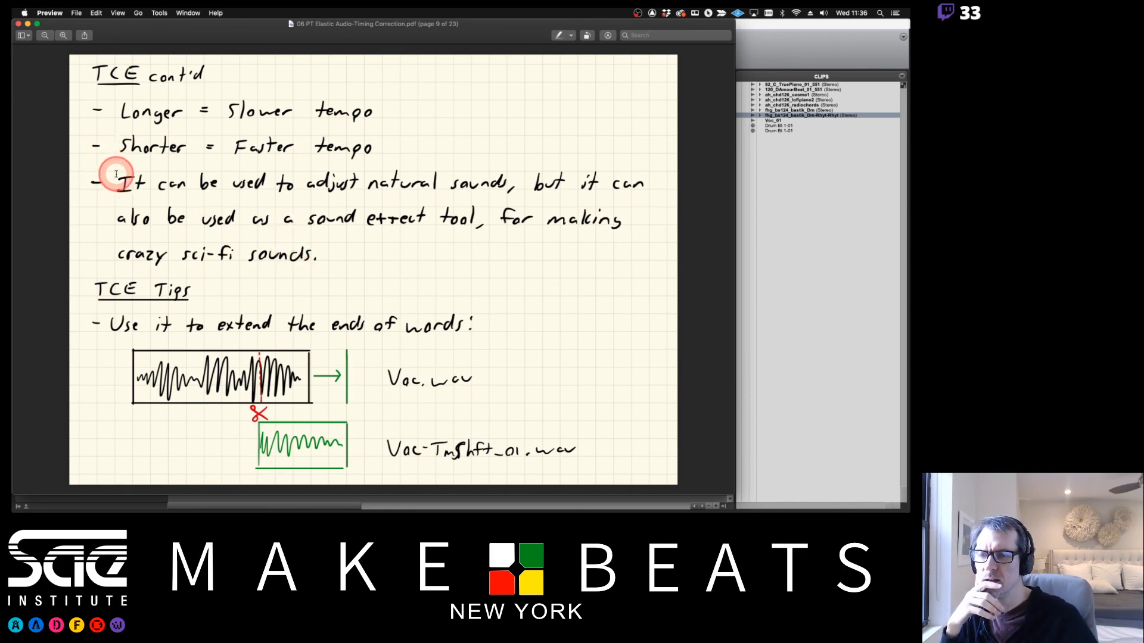
left_click_drag(116, 174, 317, 244)
left_click(316, 244)
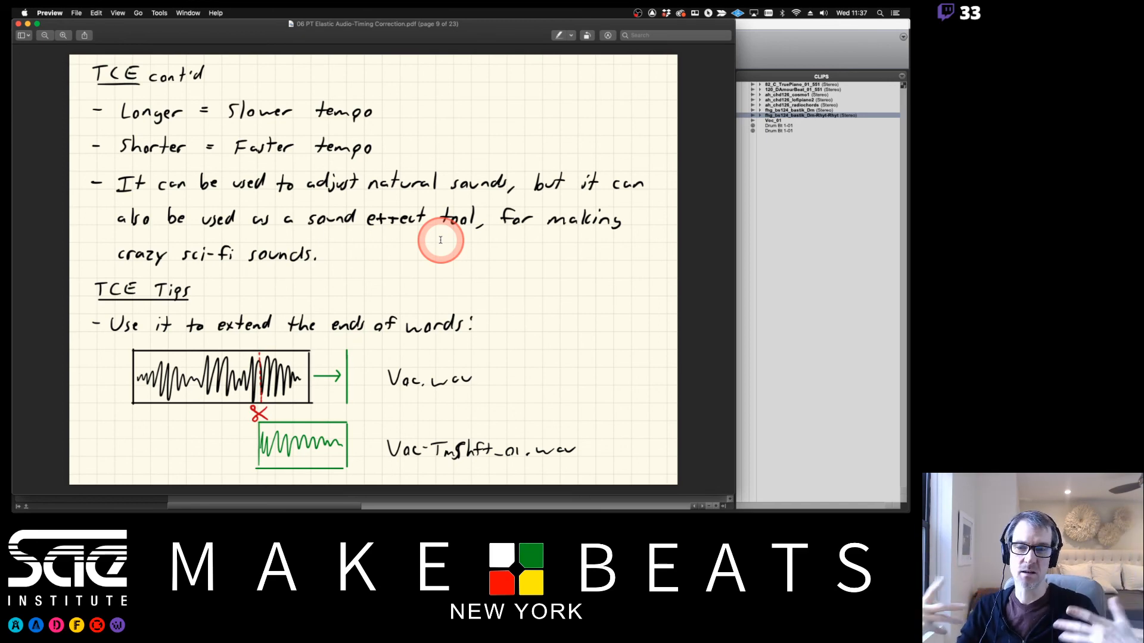
Return to Pro Tools, unsolo the Bass track, mute the drum, piano and bass tracks, and play the vocal alone from bar 1
key("super+Tab")
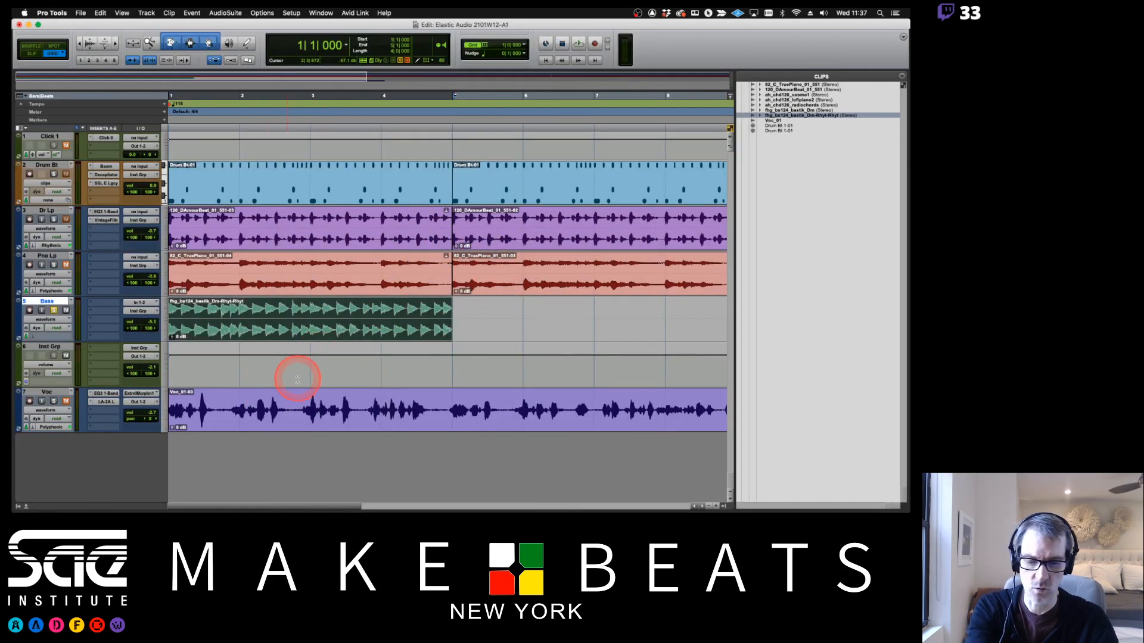
key("r")
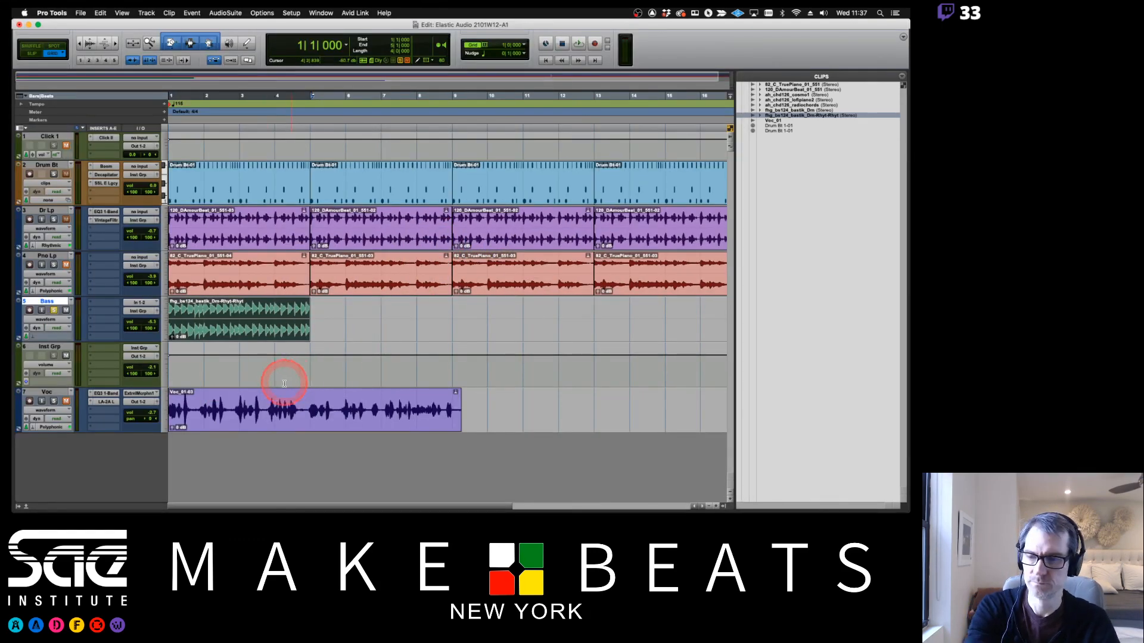
left_click(54, 401)
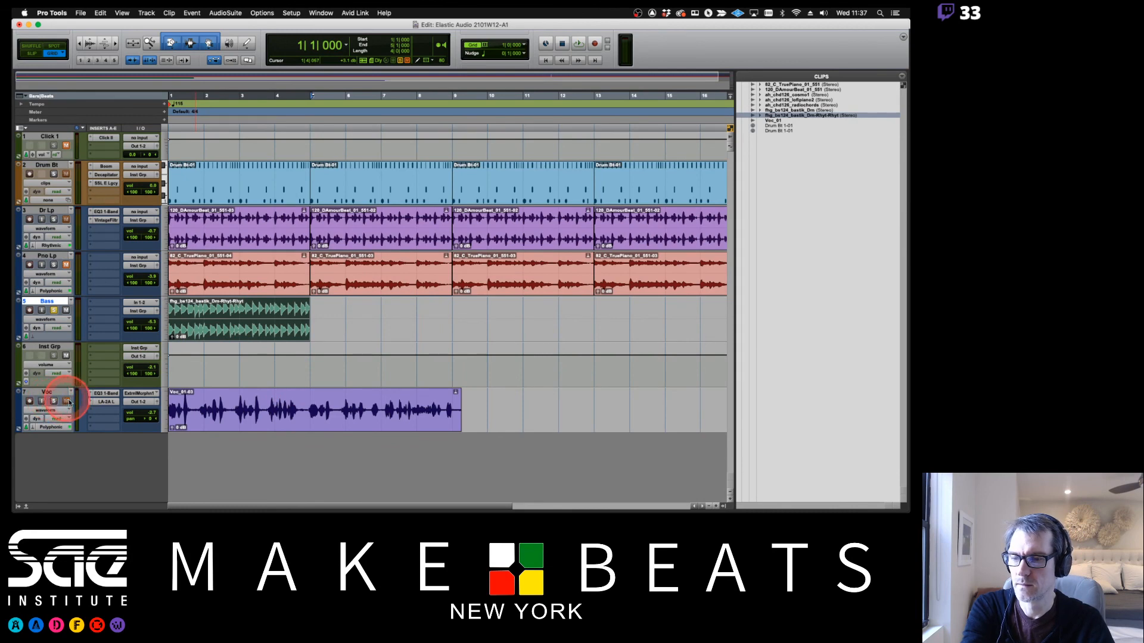
left_click(66, 310)
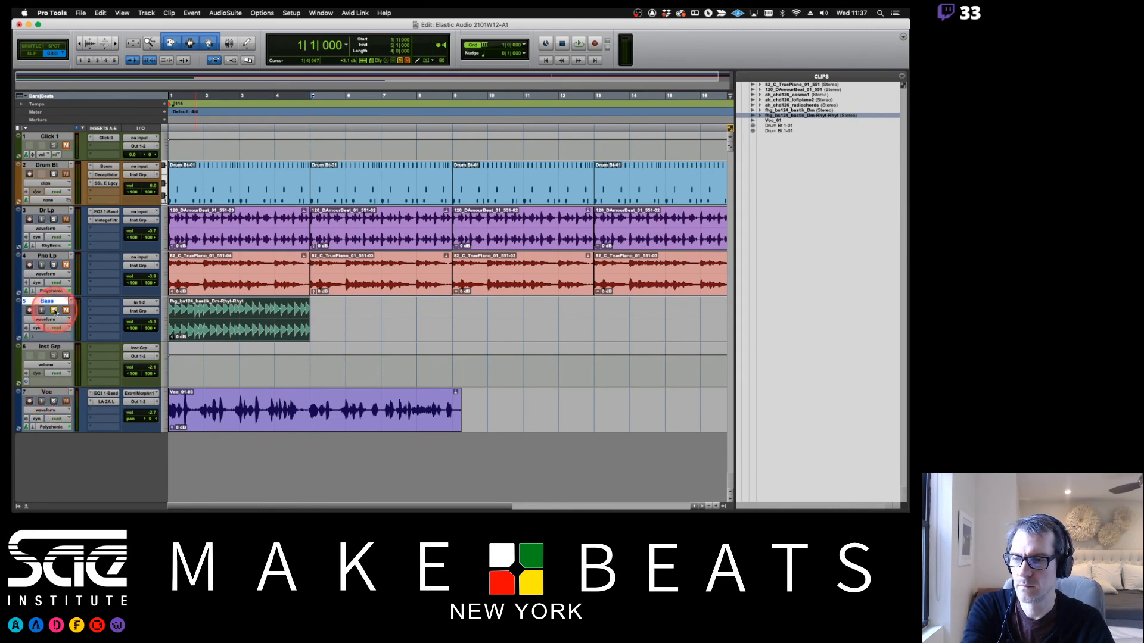
left_click(55, 310)
key("space")
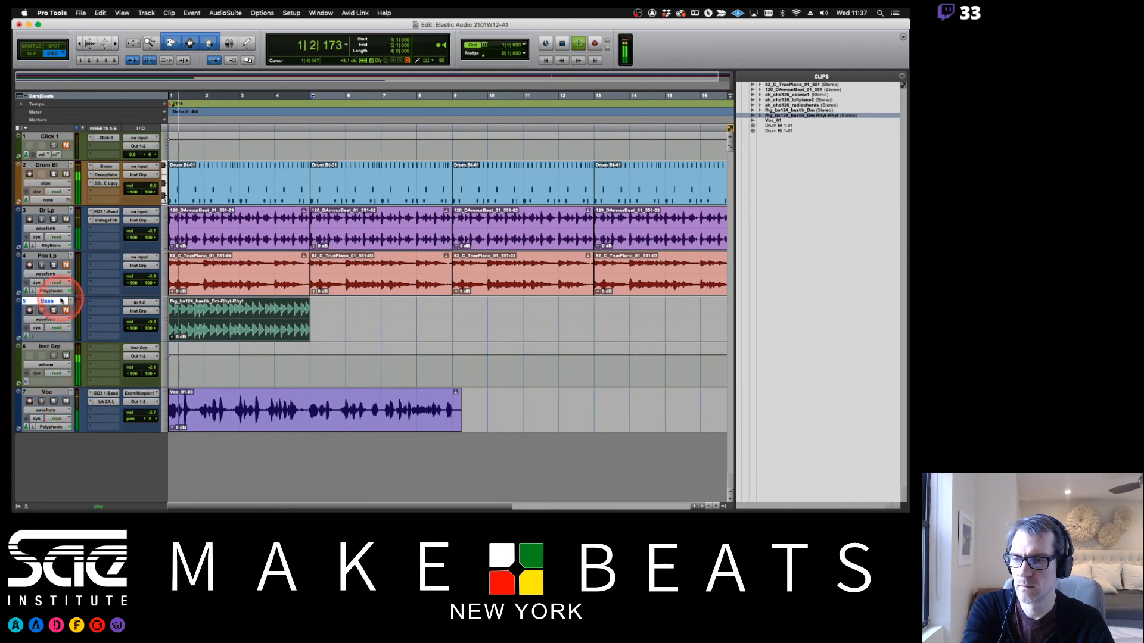
left_click(66, 174)
key("space")
key("space")
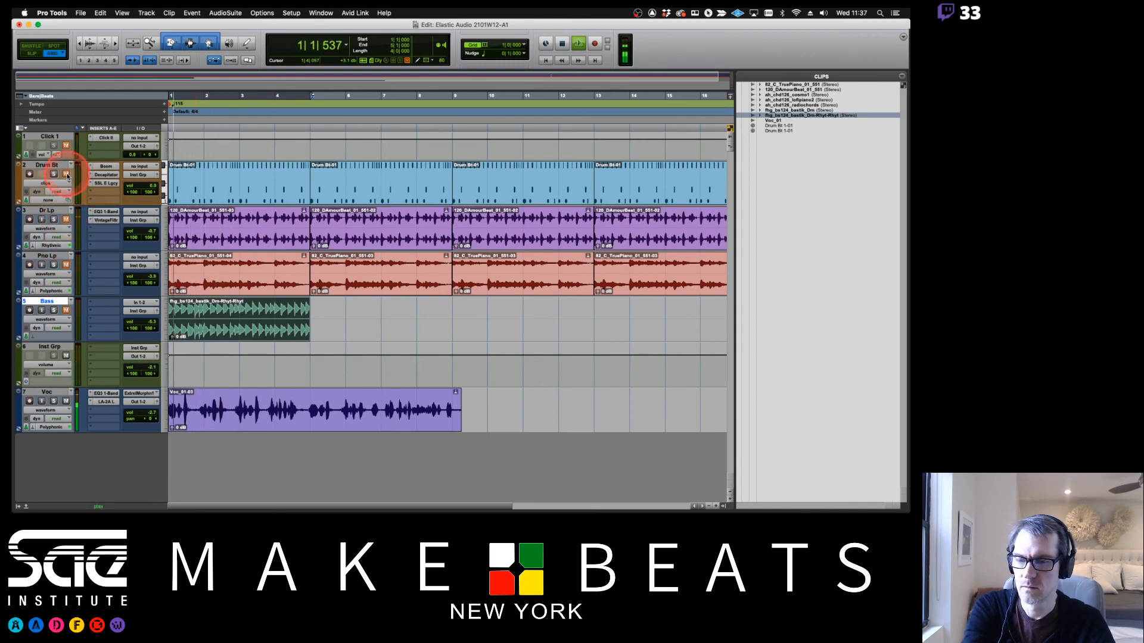
left_click(313, 354)
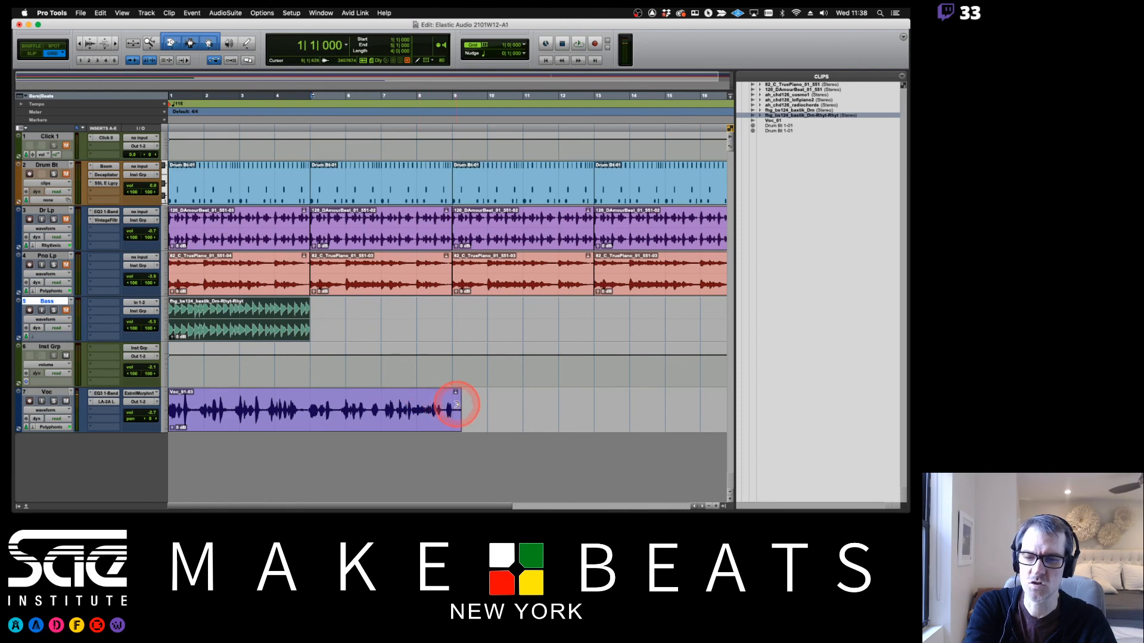
Disable Elastic Audio on the Voc track and commit its warped clip to disk
key("r")
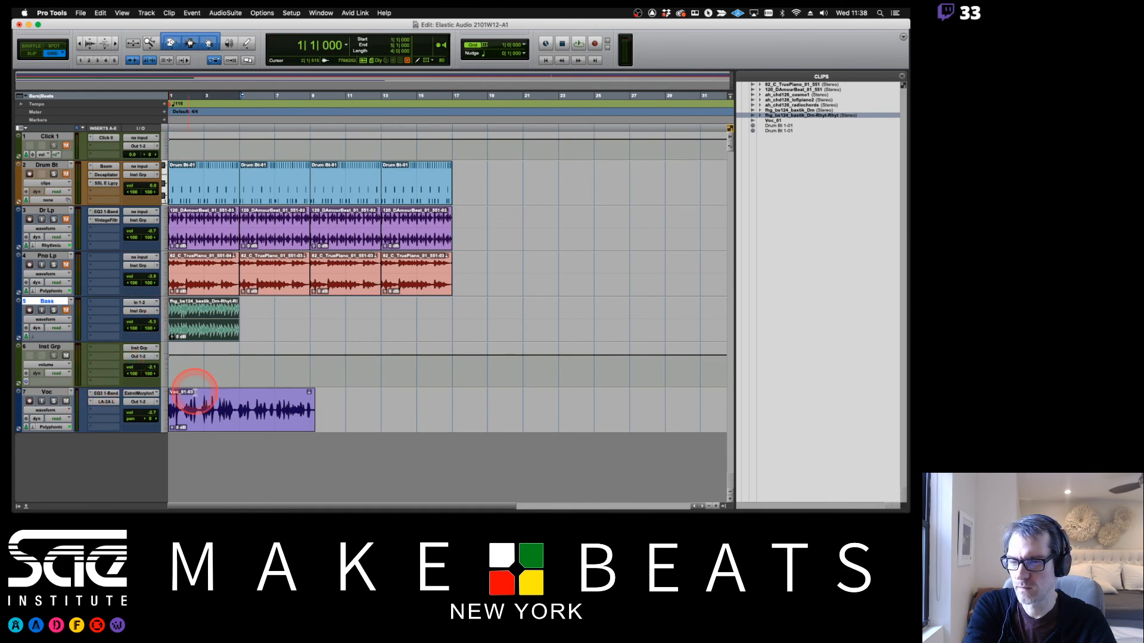
left_click(32, 429)
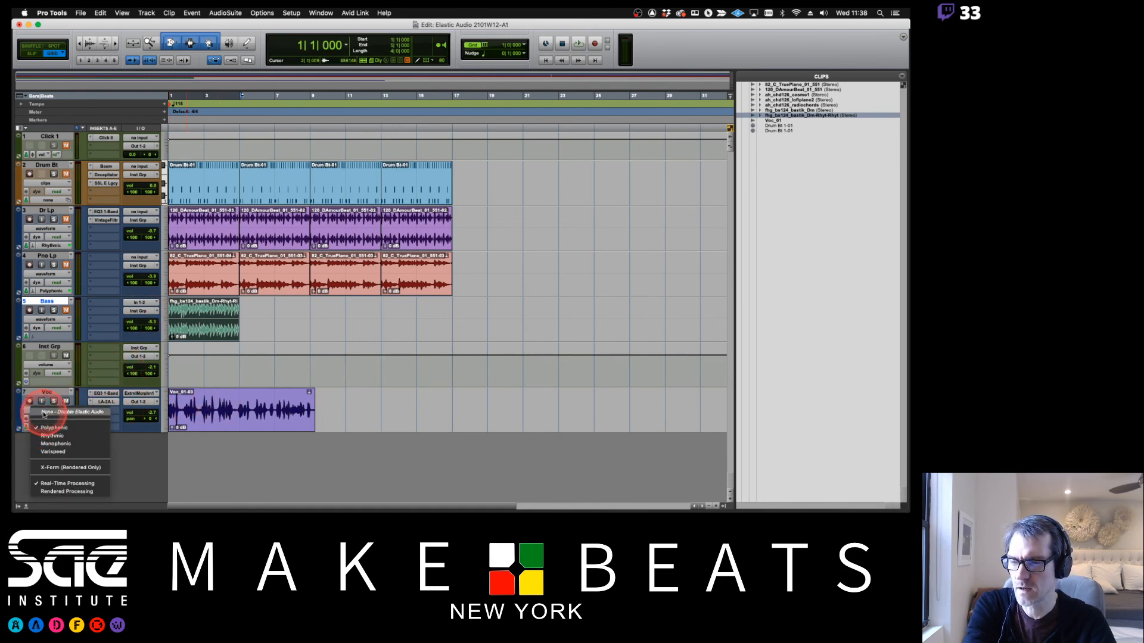
left_click(44, 413)
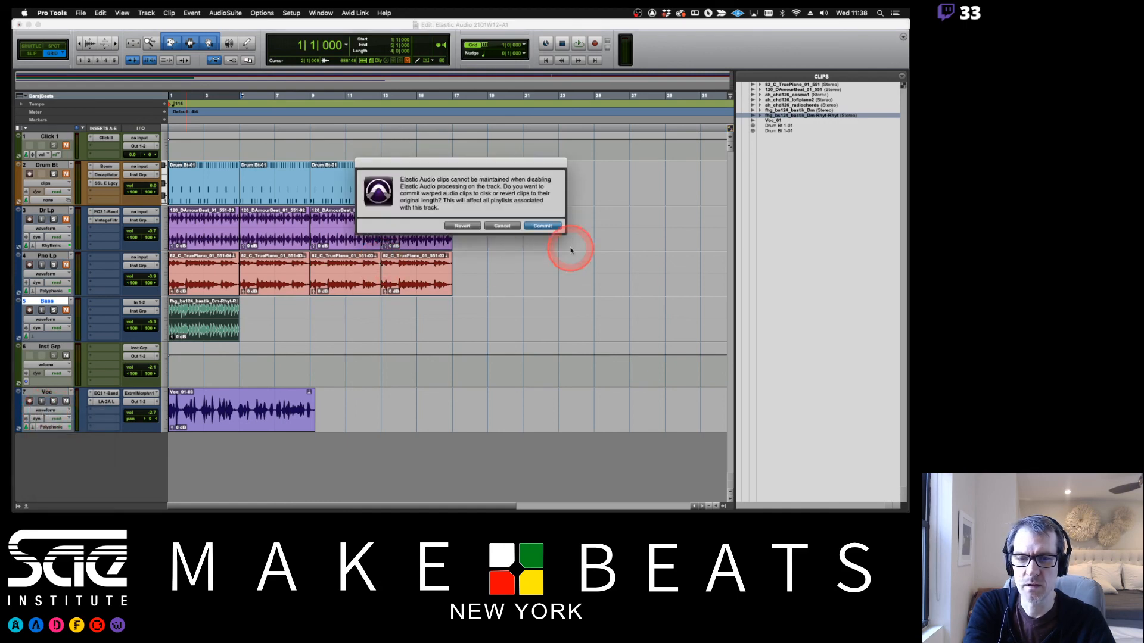
left_click(545, 229)
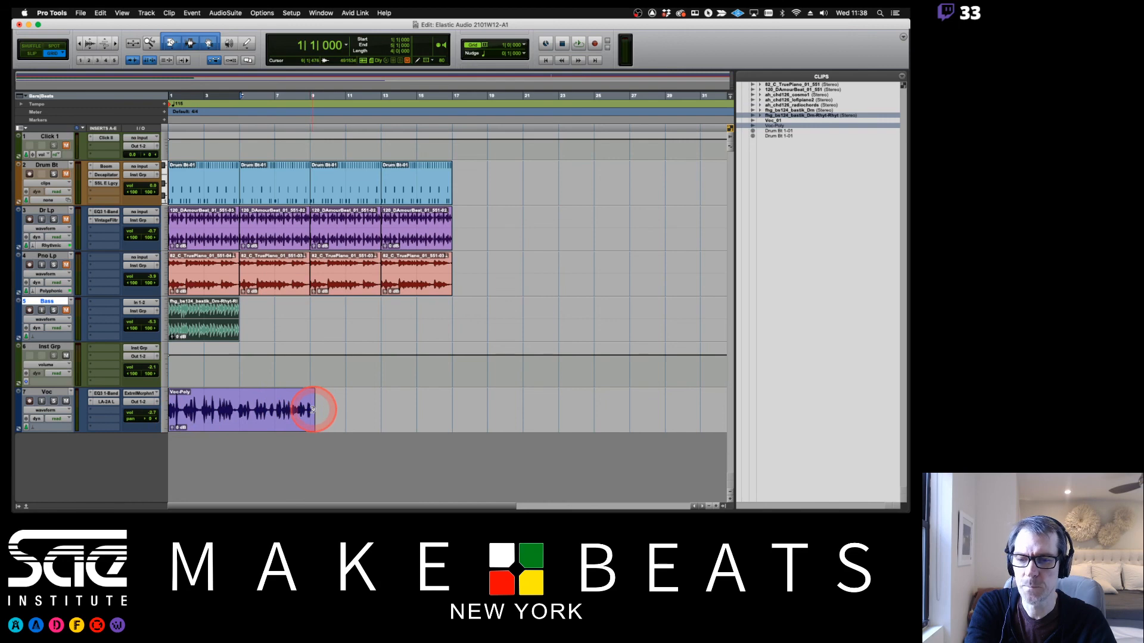
Set the TC/E default settings preference to Bass Polyphonic
left_click(265, 12)
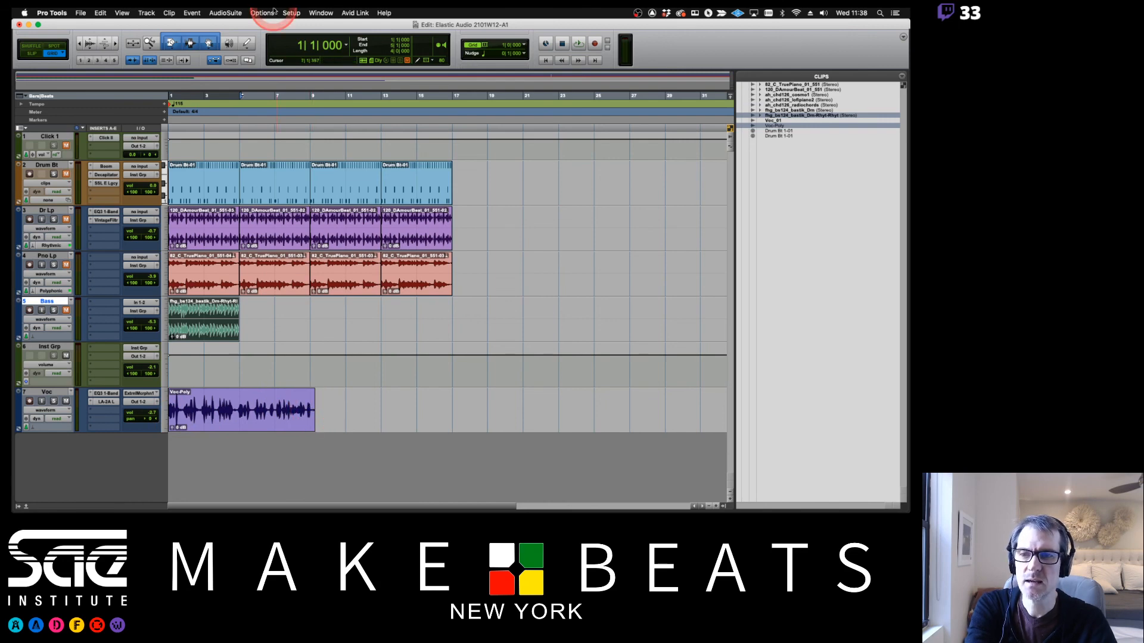
mouse_move(291, 12)
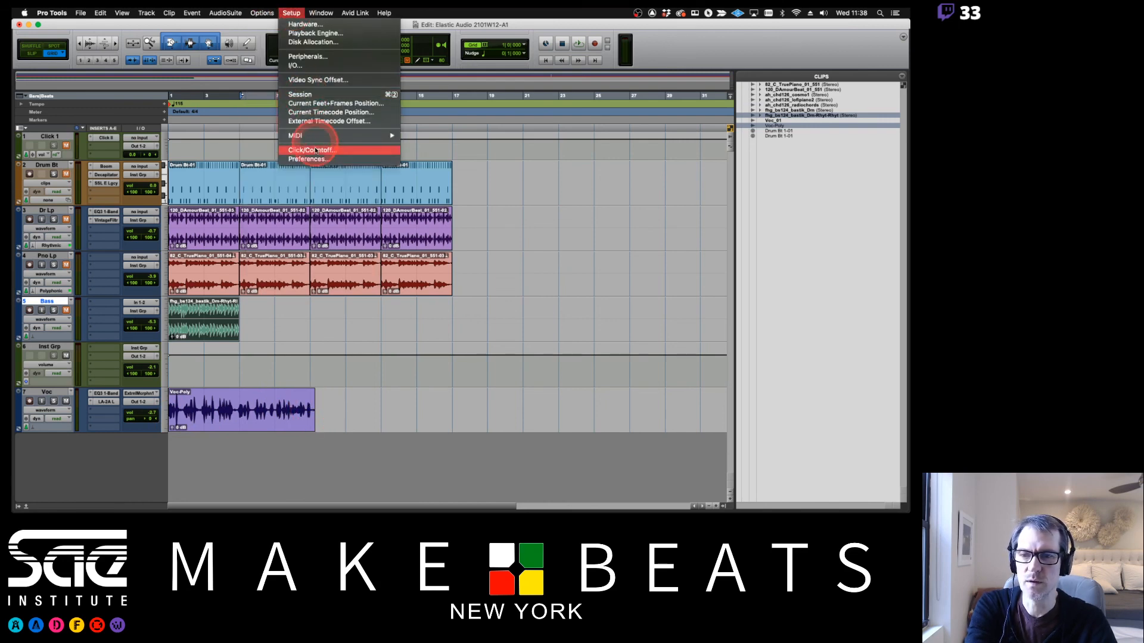
left_click(328, 173)
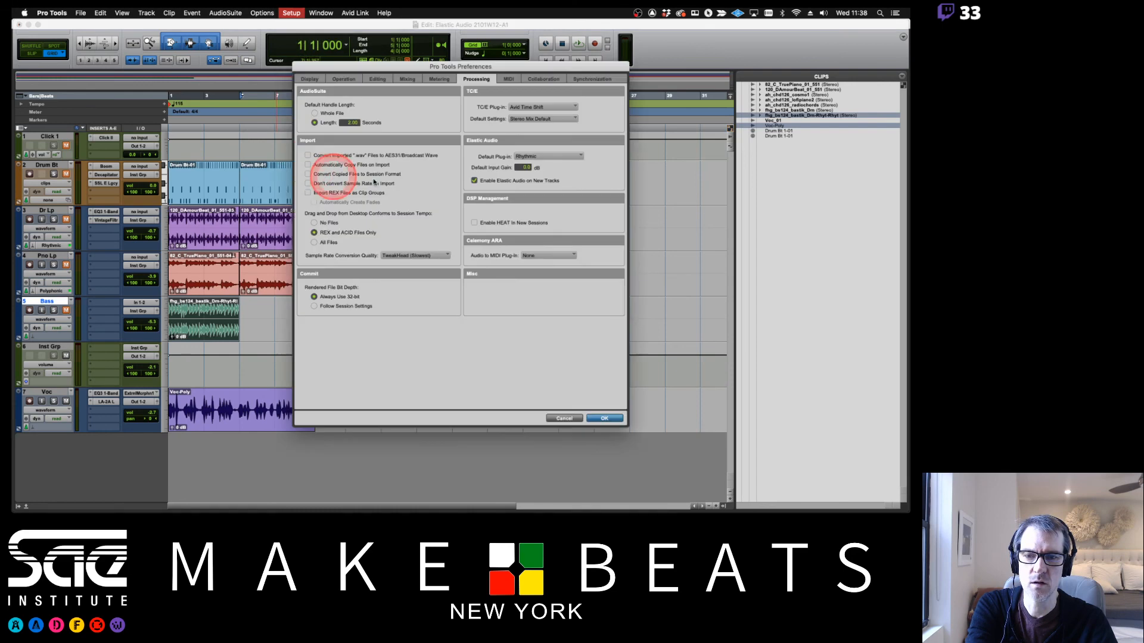
left_click(545, 119)
left_click_drag(547, 123, 540, 32)
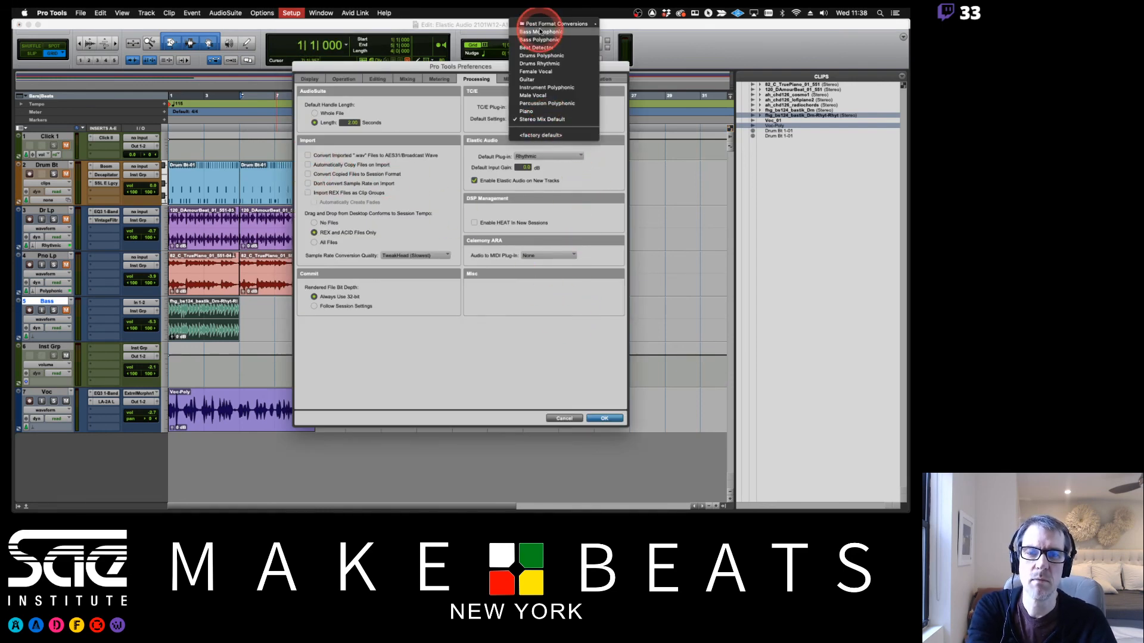
left_click_drag(542, 34, 546, 44)
left_click(604, 419)
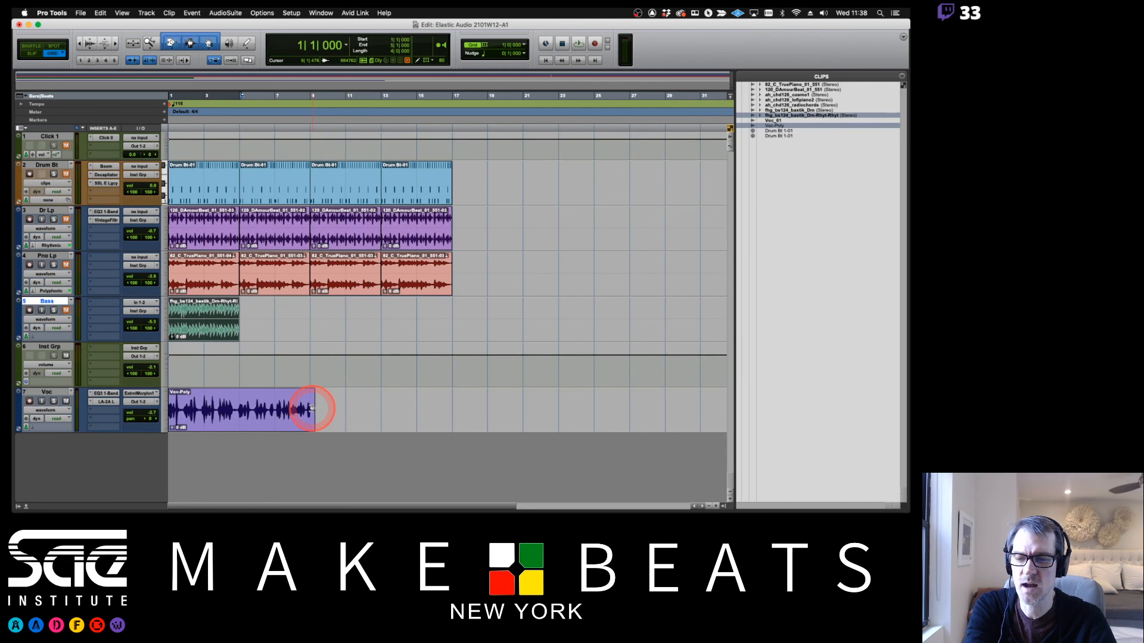
Audition the vocal clip TCE-stretched to about bar 18 from bar 1, and undo the stretch
left_click_drag(311, 408, 466, 410)
key("super+z")
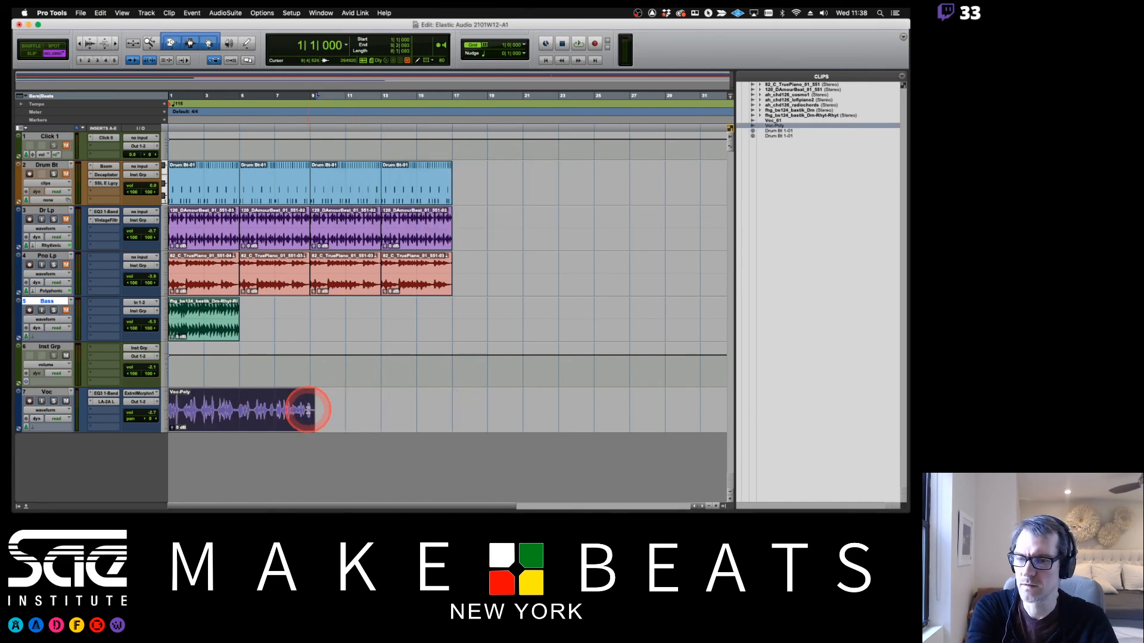
left_click_drag(314, 408, 467, 407)
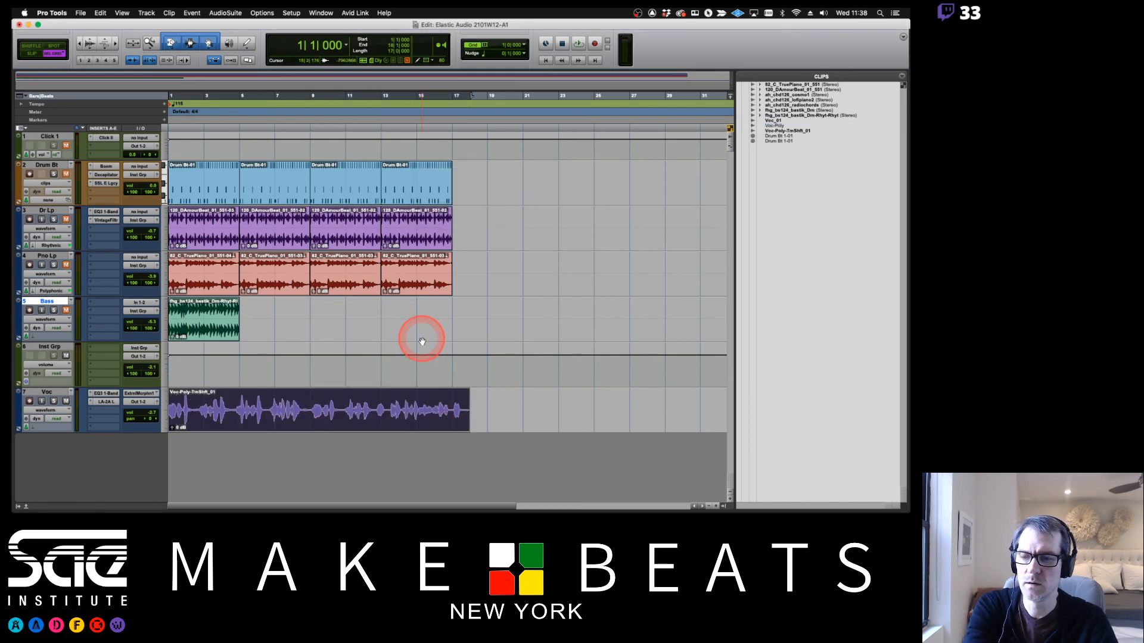
key("space")
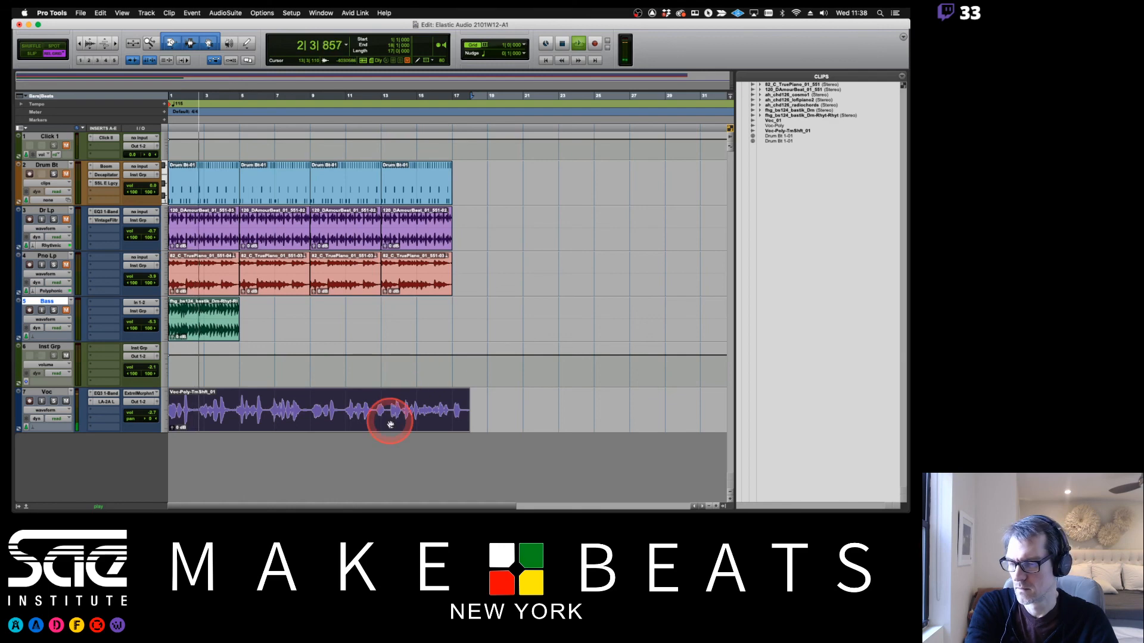
key("space")
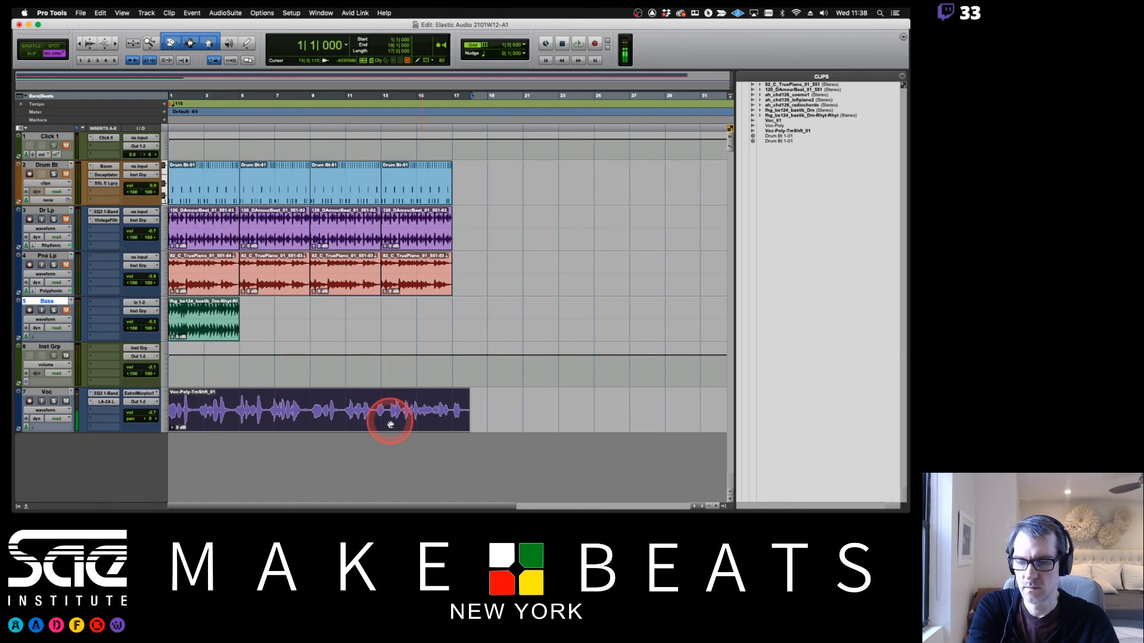
key("super+z")
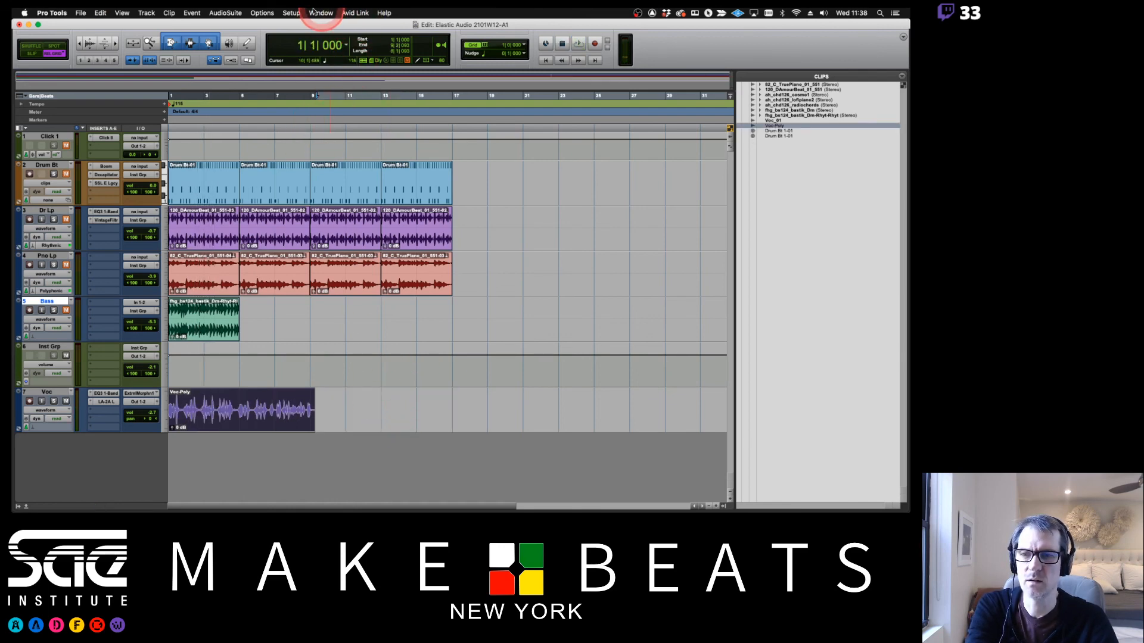
Check the TC/E default settings presets in the processing preferences without changing them
left_click(310, 12)
mouse_move(292, 12)
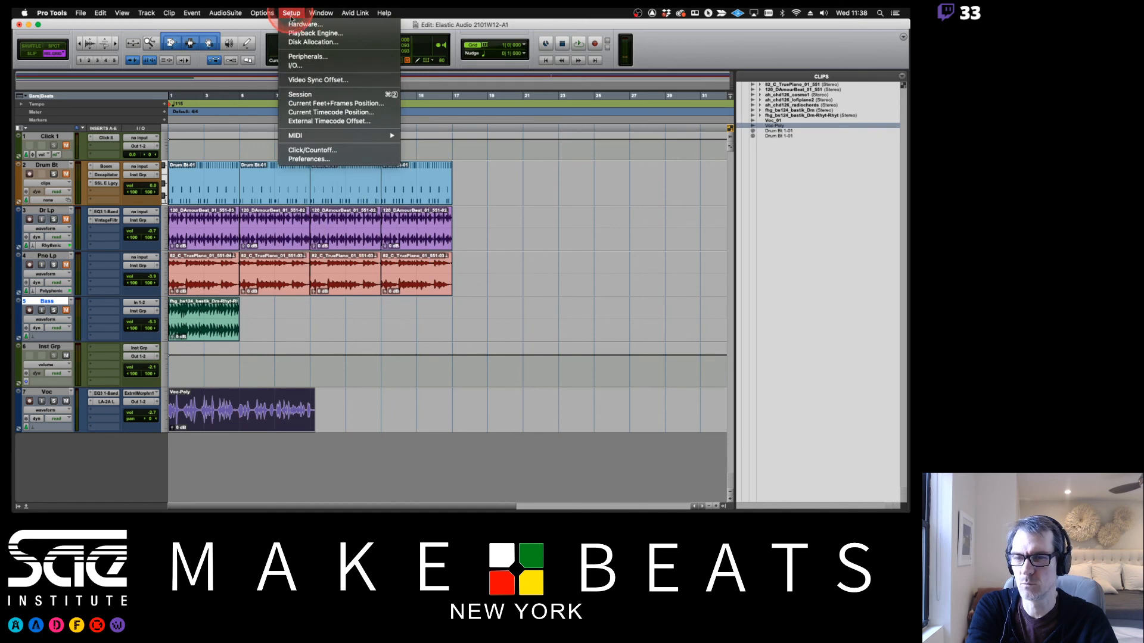
left_click(308, 159)
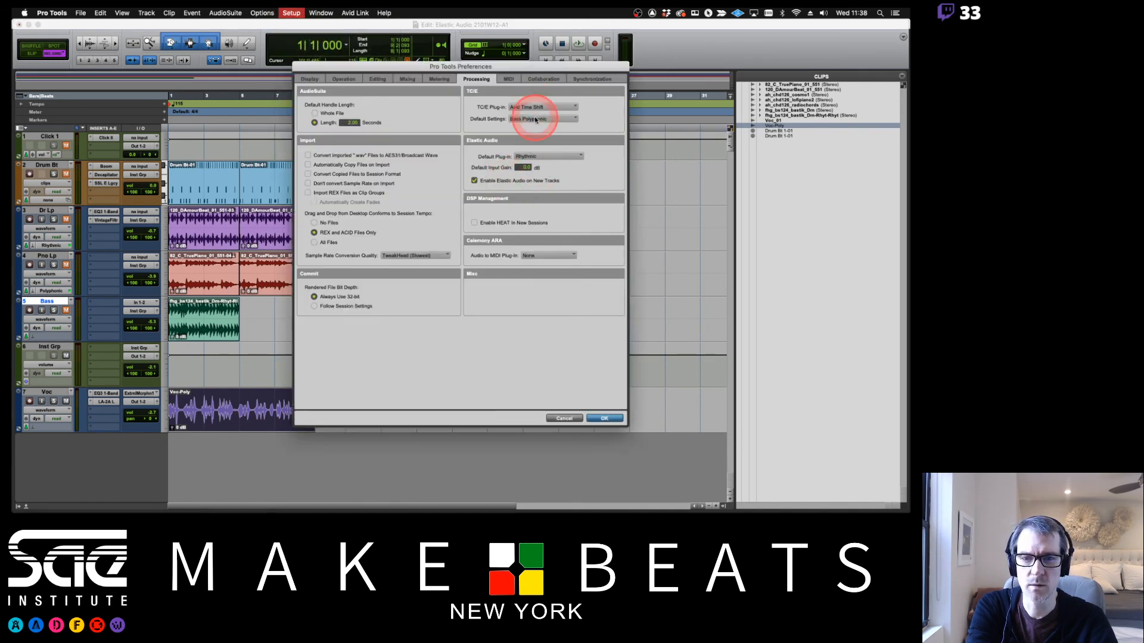
left_click(535, 119)
left_click(605, 412)
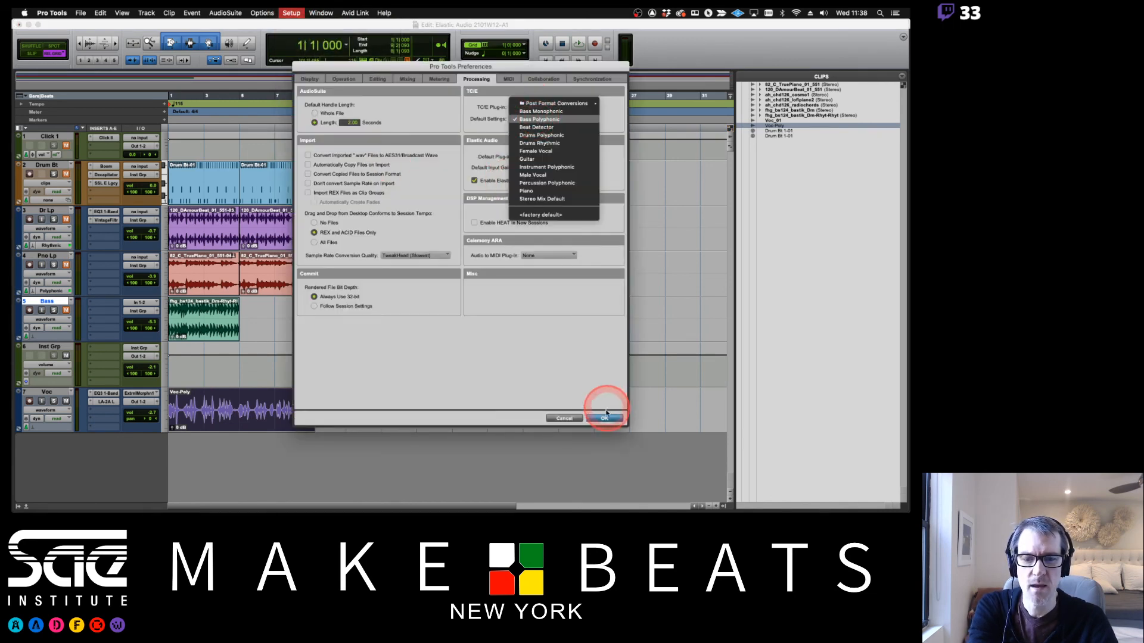
left_click(564, 419)
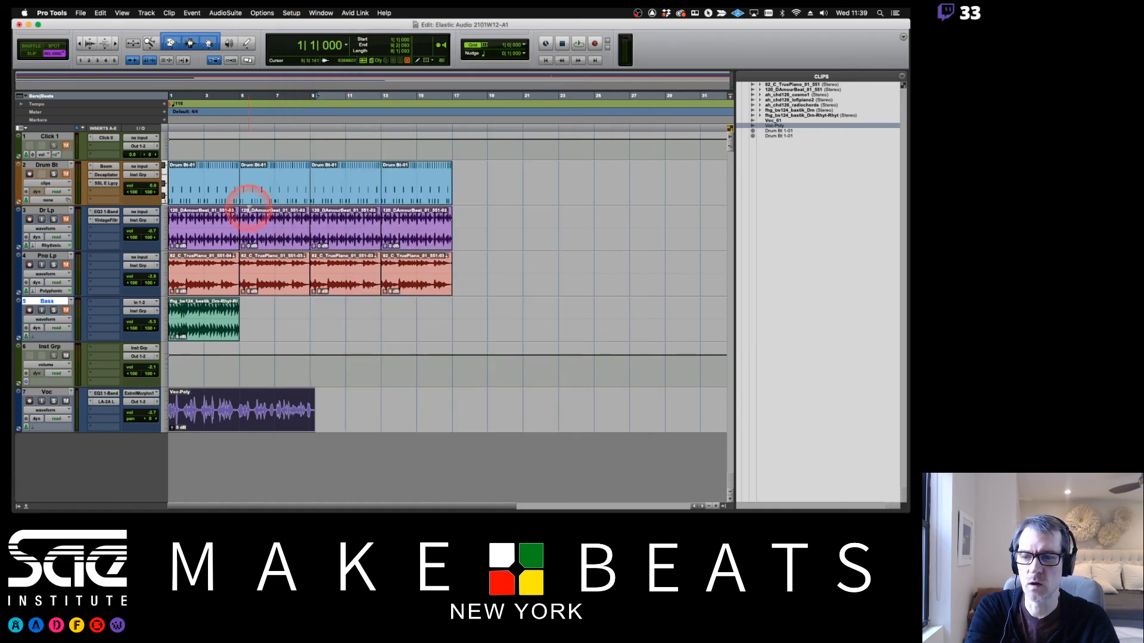
Duplicate the vocal track's current playlist as Voc.01
left_click(56, 405)
left_click(69, 393)
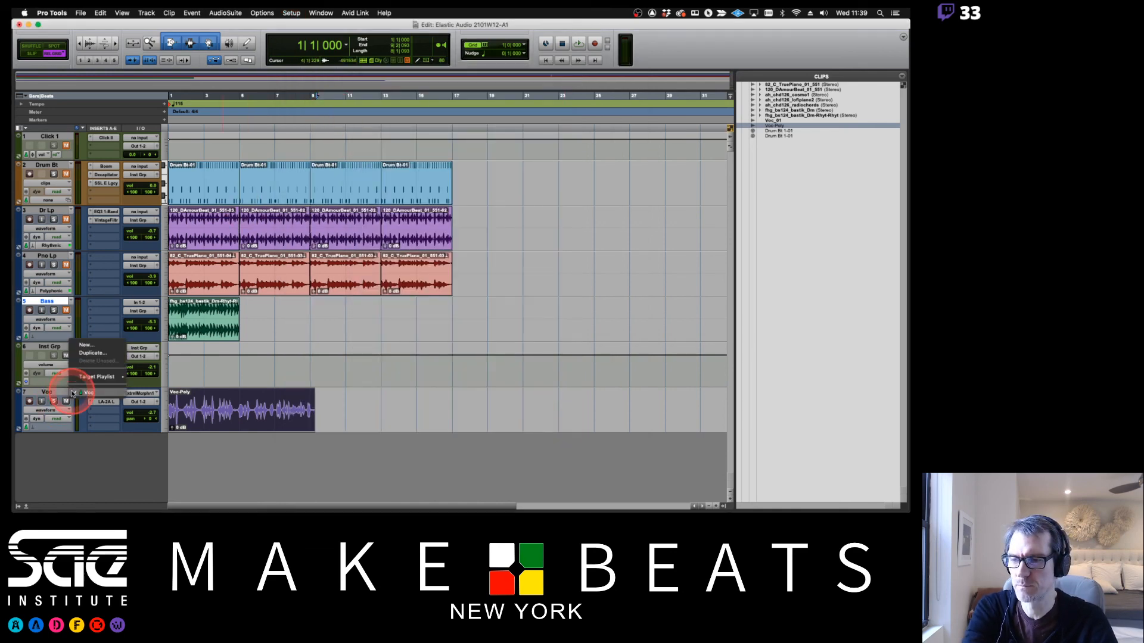
left_click(84, 353)
key("Return")
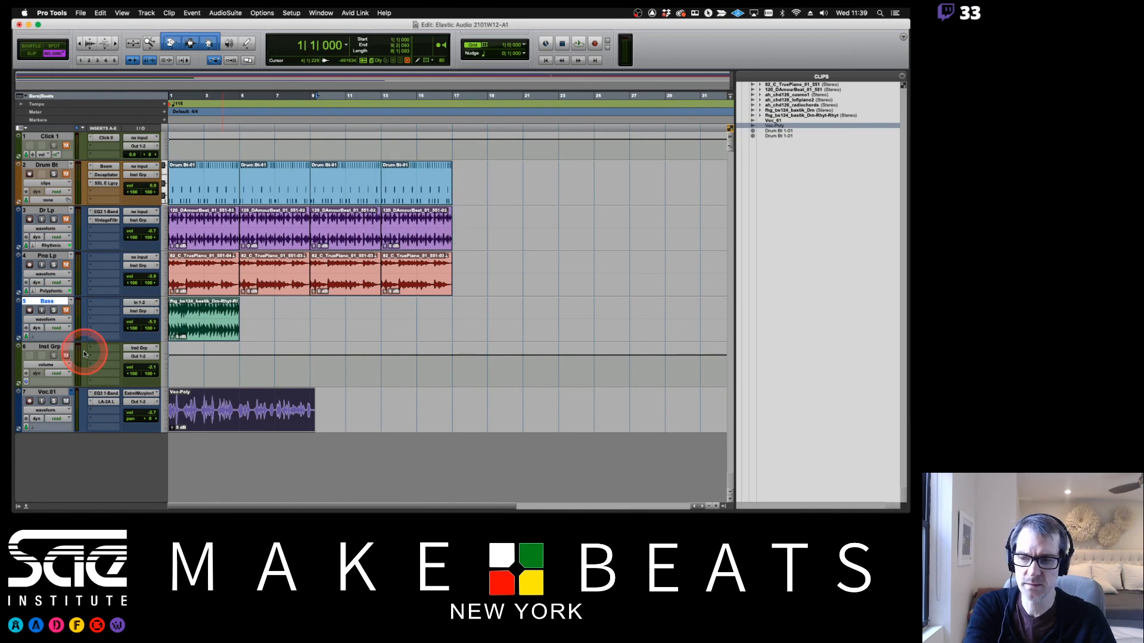
Audition the start of the duplicated vocal clip and separate the clip at bar 3
key("t")
key("t")
key("space")
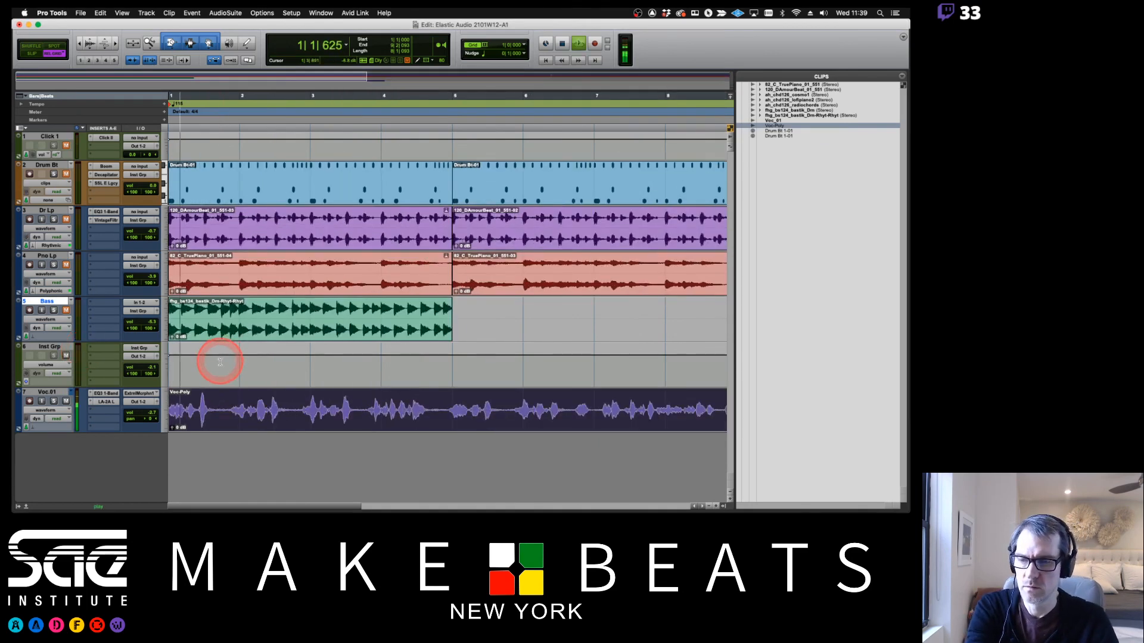
key("space")
left_click(310, 401)
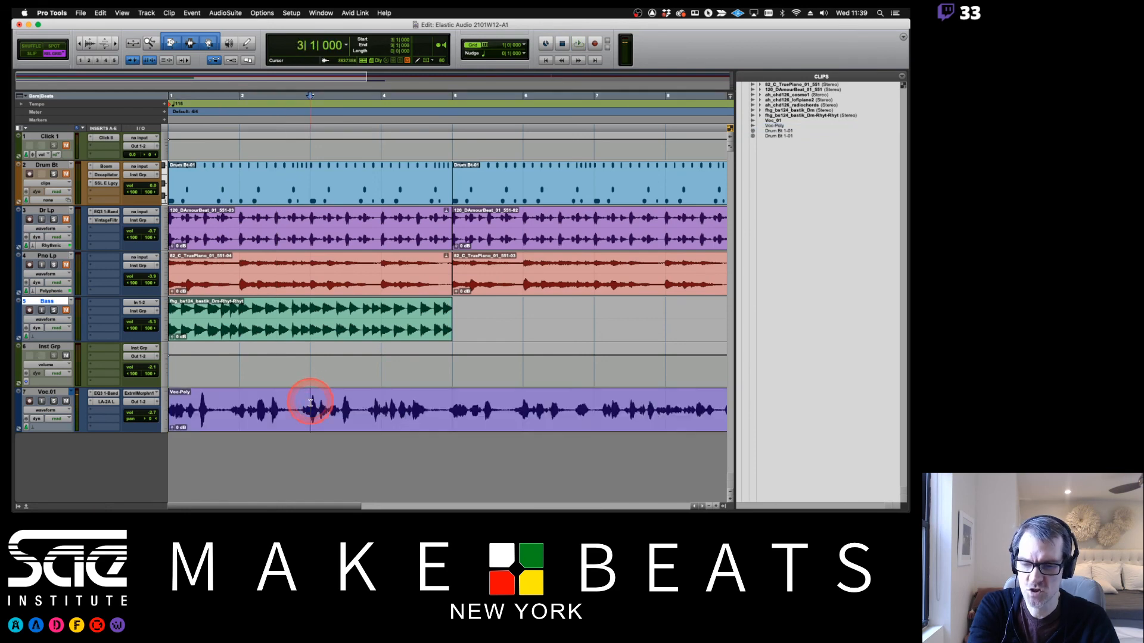
key("super+e")
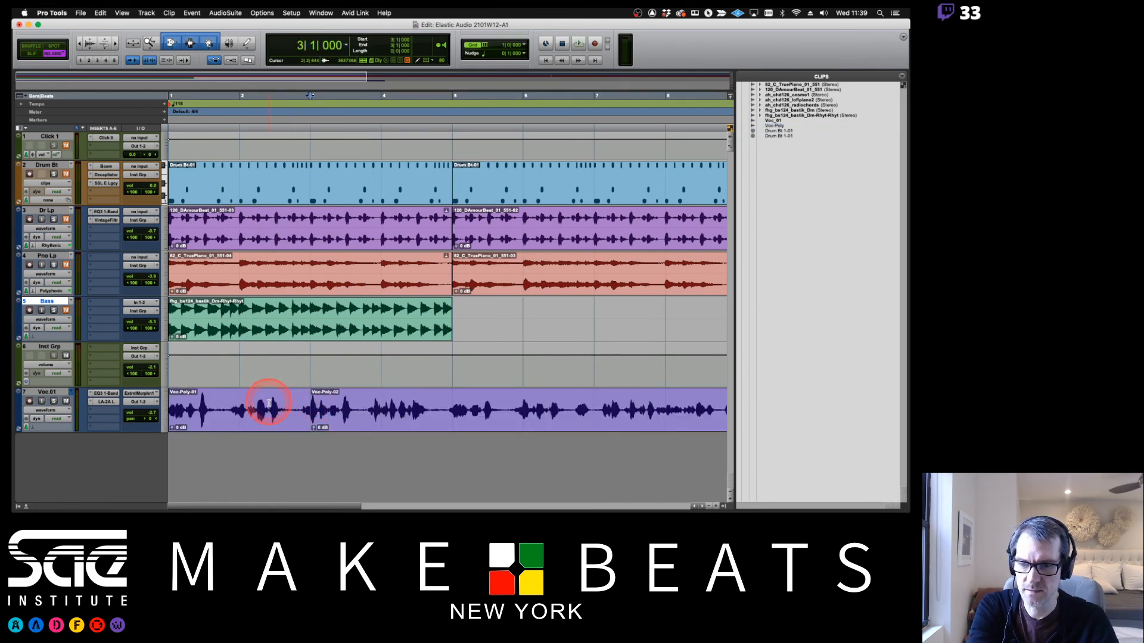
In Slip mode, locate the vocal word between beat 2 of bar 2 and bar 3, and enlarge the vocal track's height
key("F2")
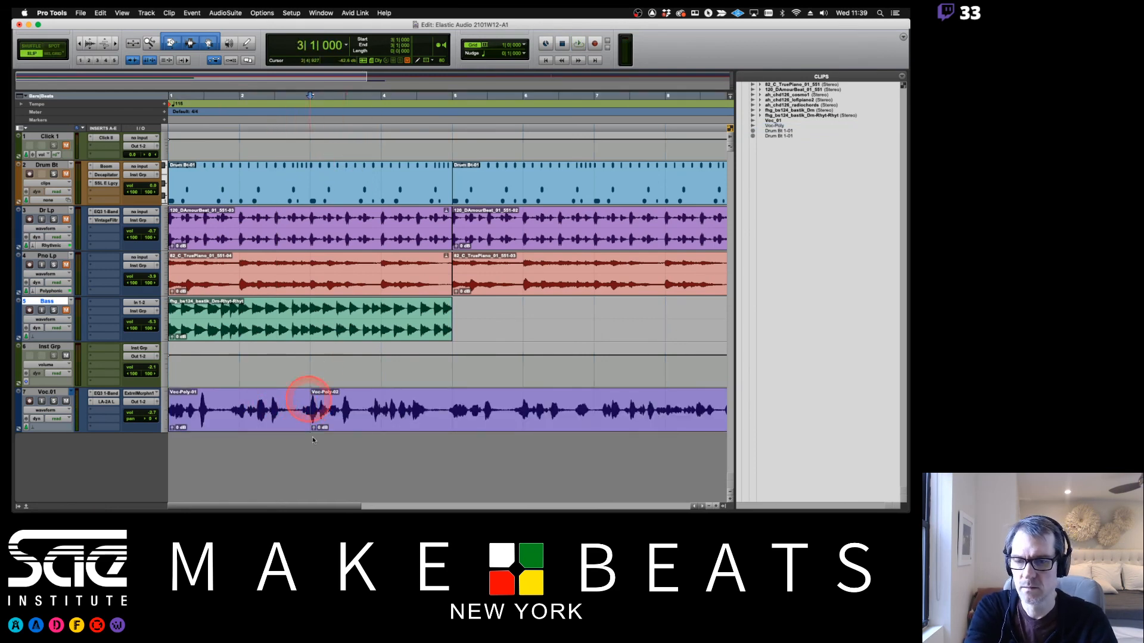
key("space")
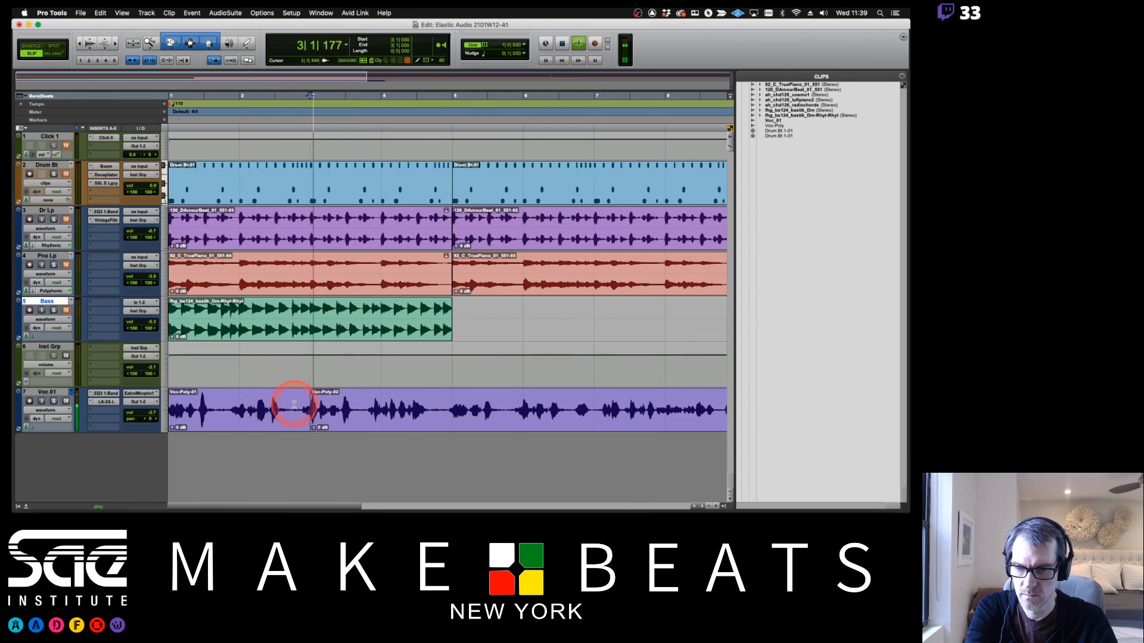
left_click(237, 409)
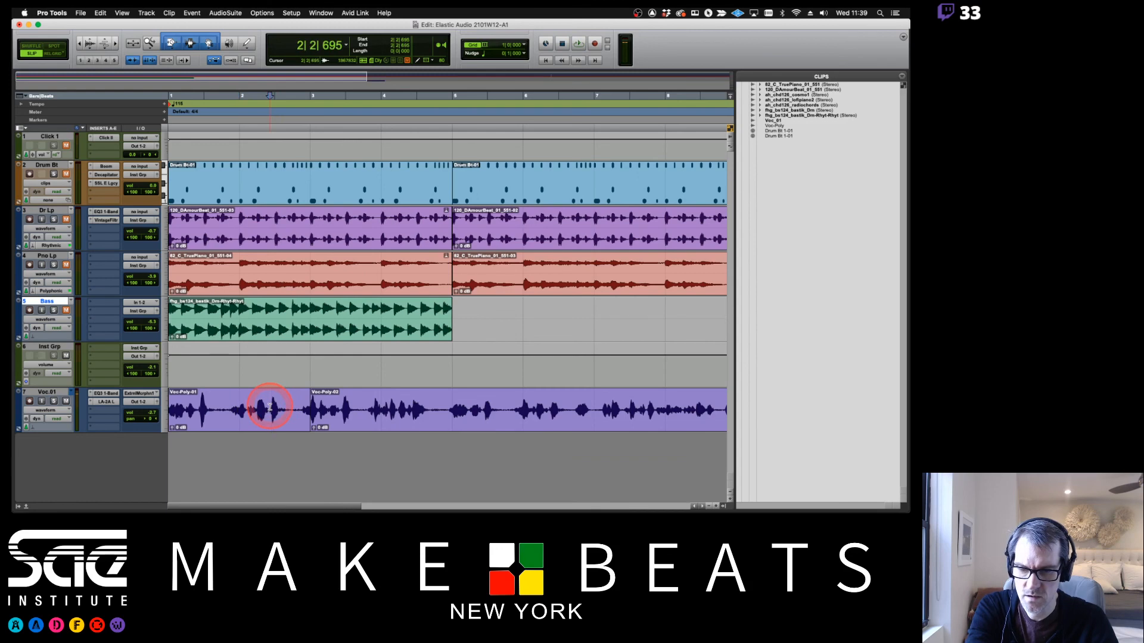
key("t")
key("t")
key("t")
key("t")
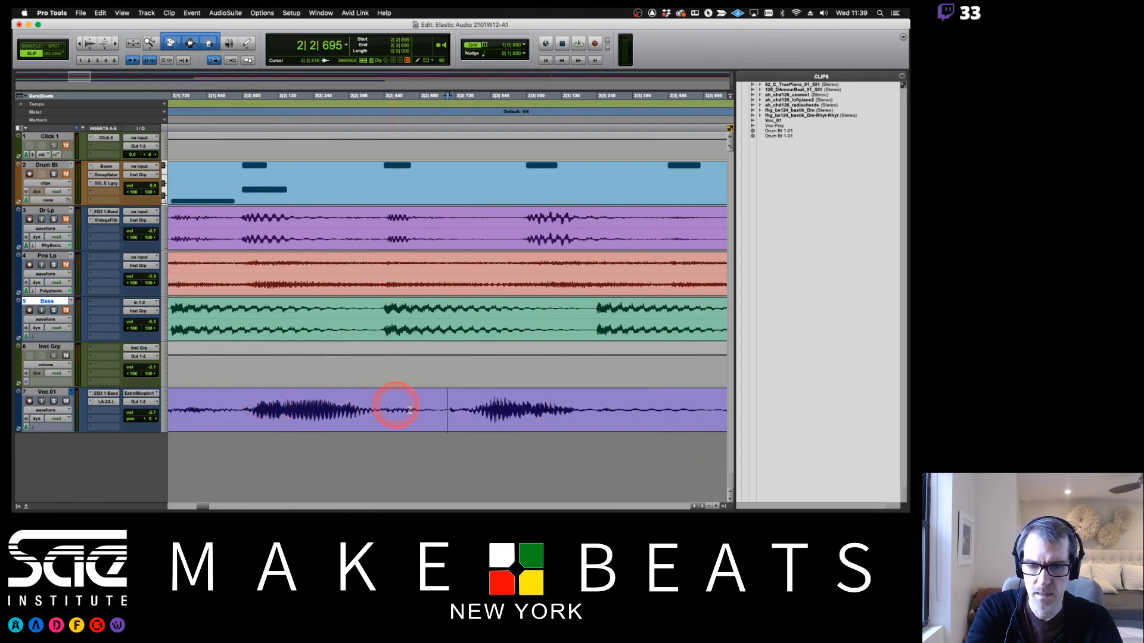
left_click(158, 422)
left_click(173, 434)
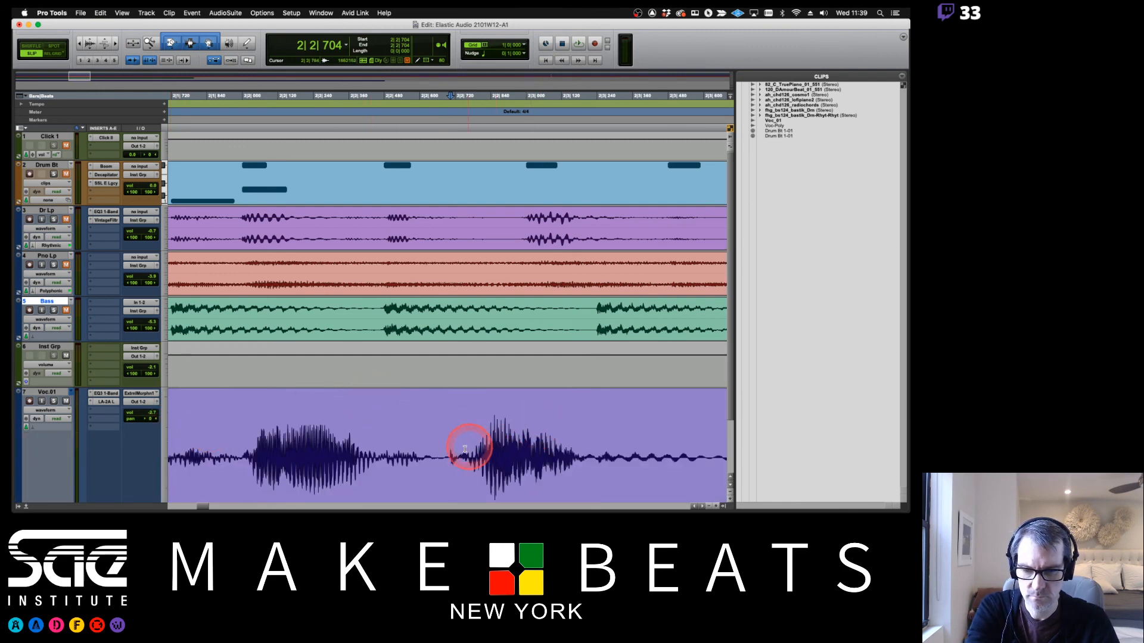
Separate the vocal clip at the word's onset at 2|2|704
key("t")
key("t")
key("t")
key("t")
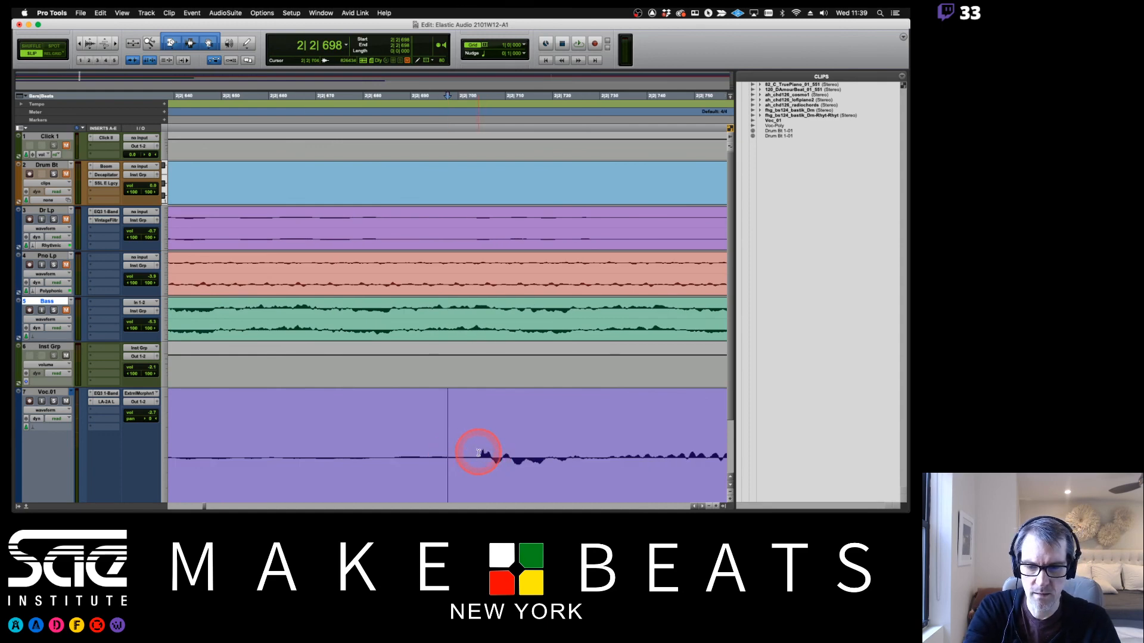
key("r")
key("r")
key("r")
key("r")
key("r")
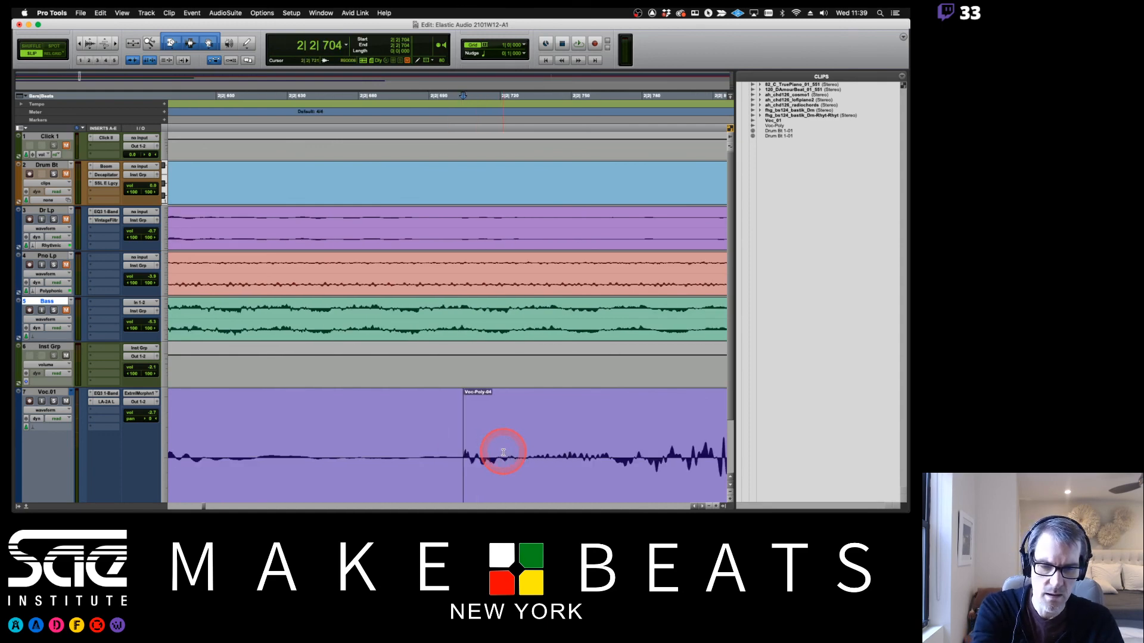
key("r")
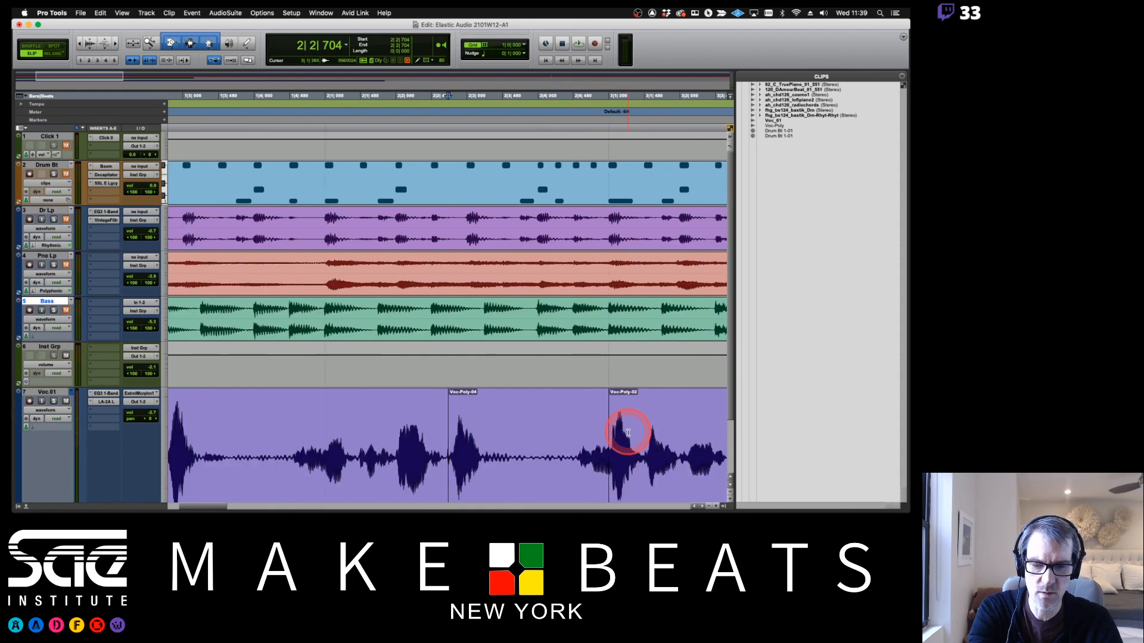
Trim the separated vocal word's end to just after its peak, and extend the following clip's start back to 2|4|528
key("F3")
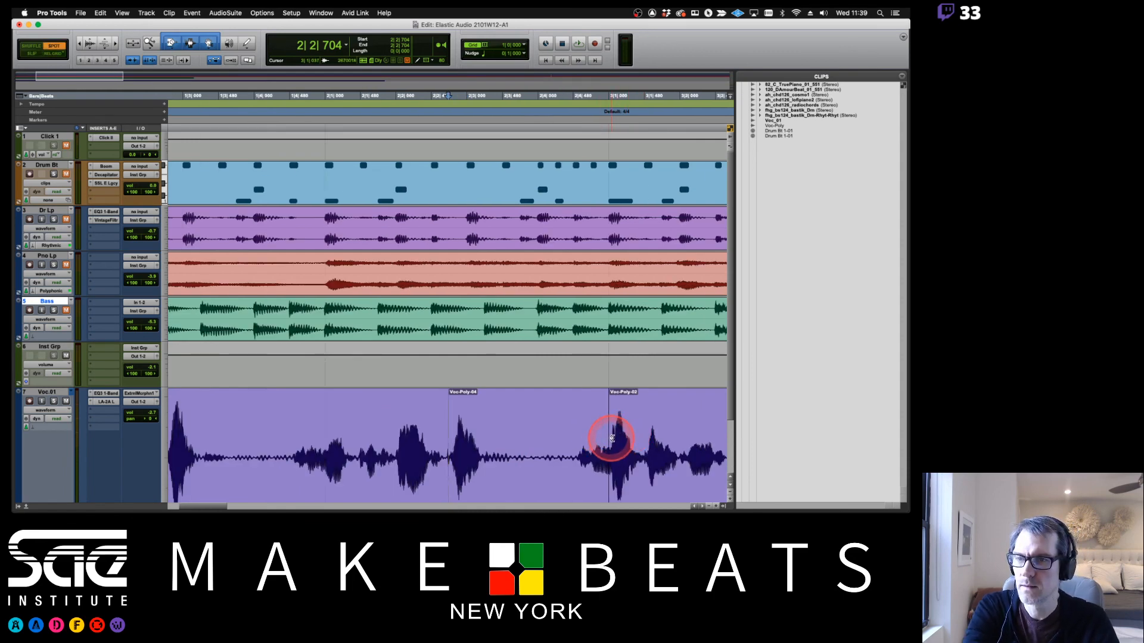
key("F5")
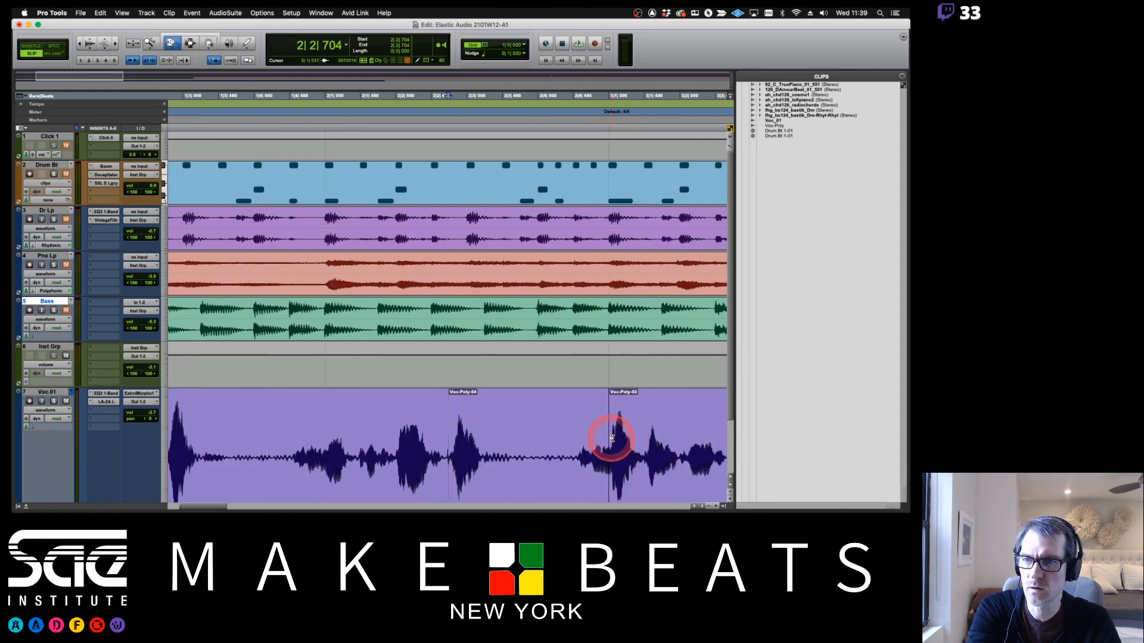
left_click_drag(612, 439, 481, 442)
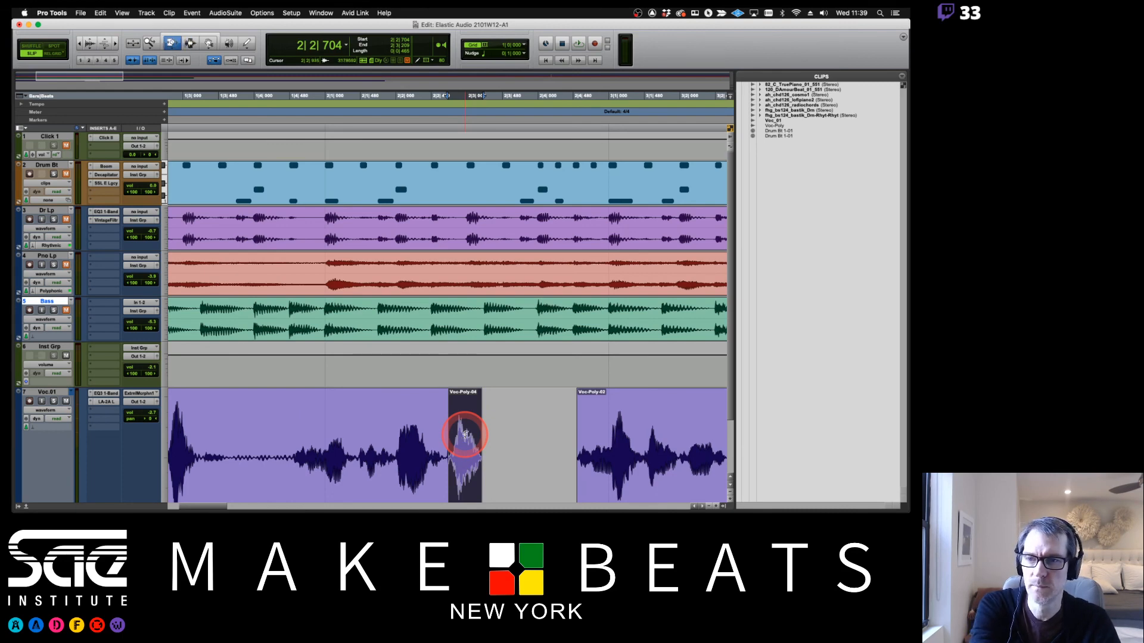
TCE-stretch the separated vocal word to meet the following clip at 2|4|528, and audition it
left_click_drag(465, 433, 576, 439)
key("space")
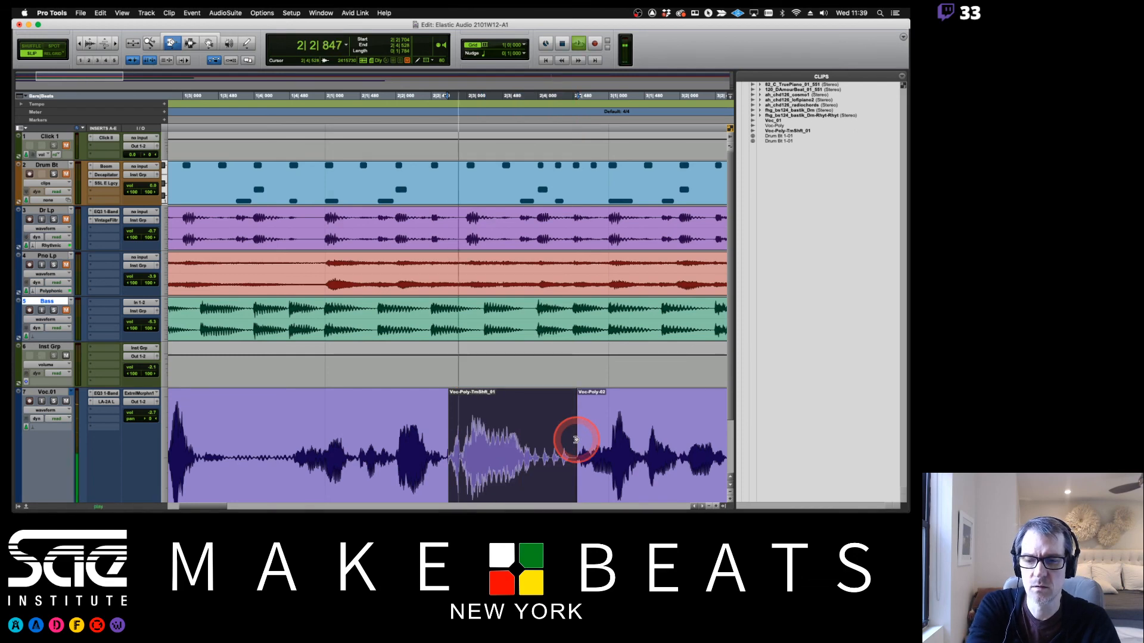
key("space")
key("Return")
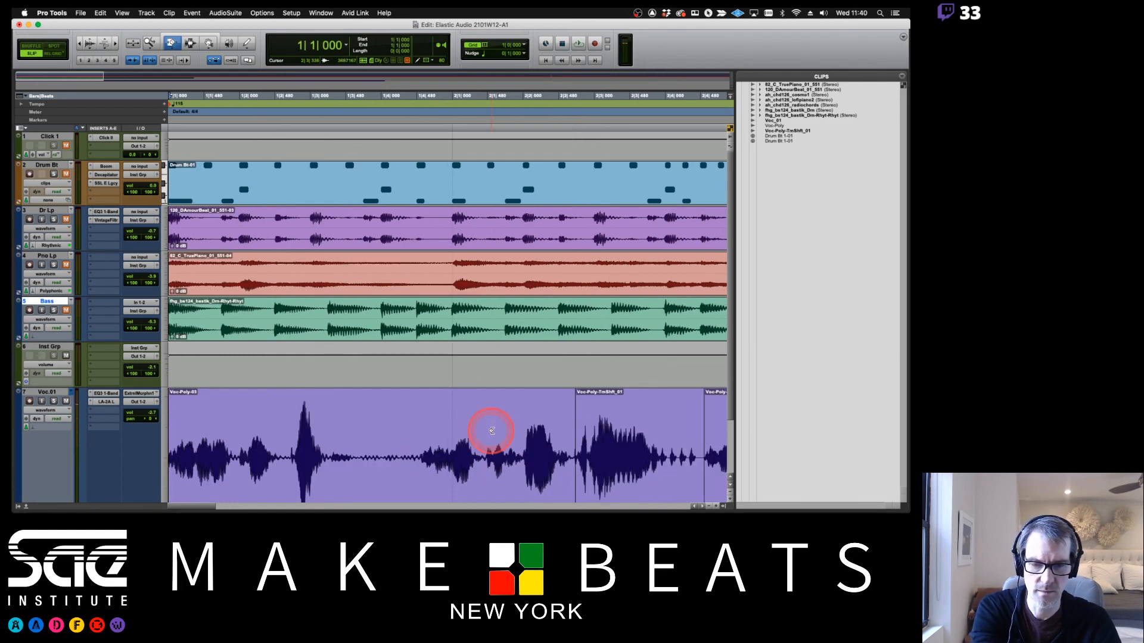
Select bars 1 to 3 in Grid mode and play them to hear the stretched word in context
key("r")
key("r")
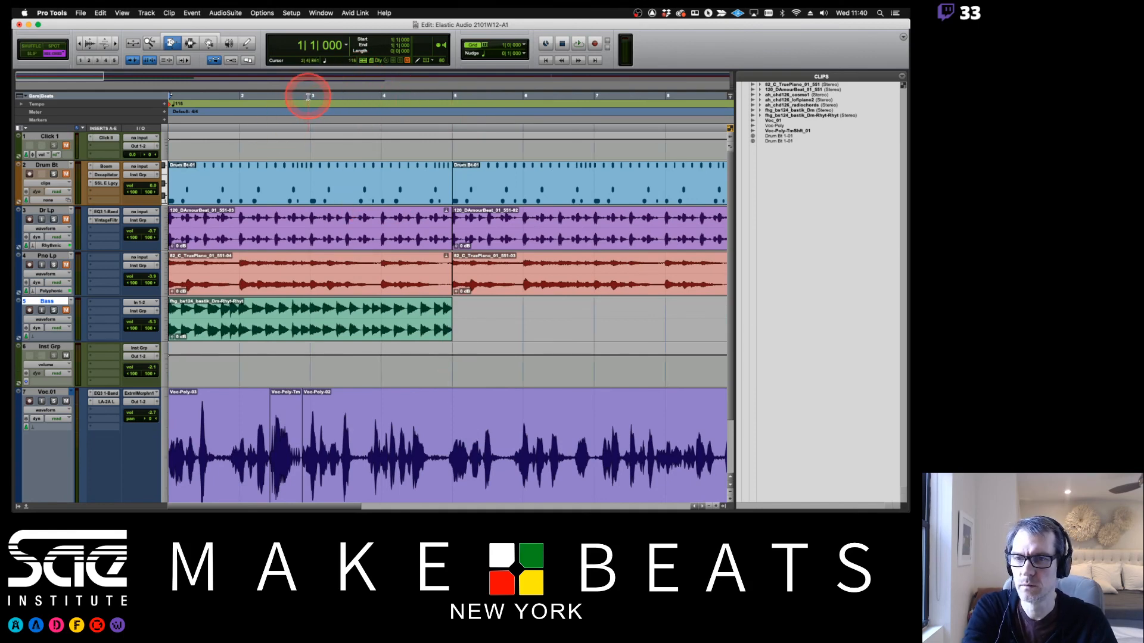
left_click_drag(308, 97, 148, 108)
key("space")
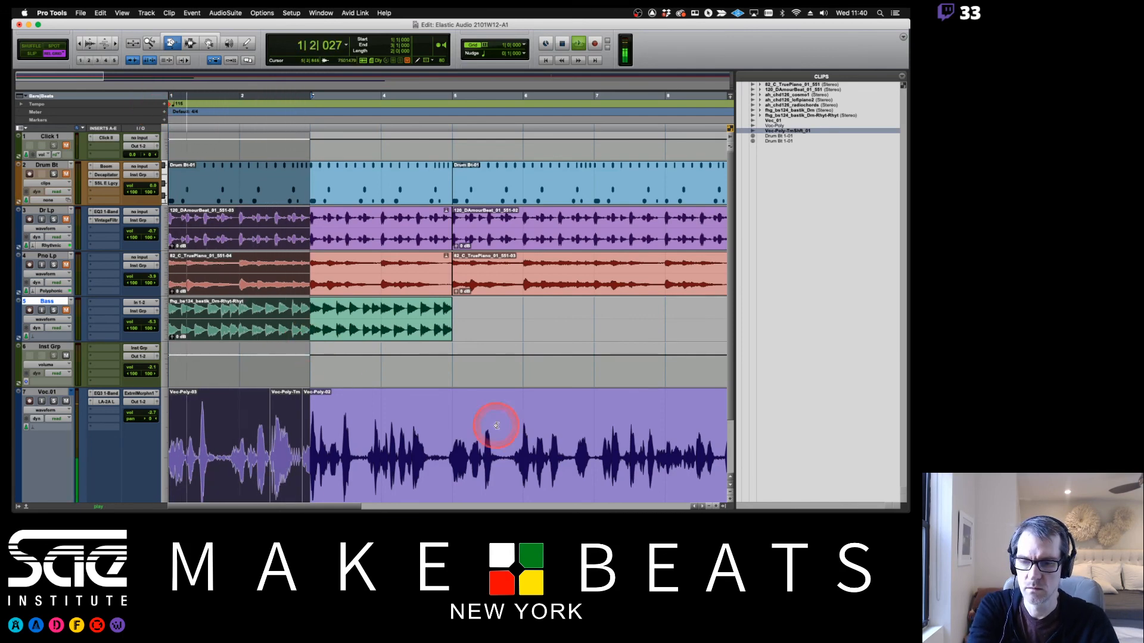
Mute the vocal clip that follows the stretched word and examine the junction between the two clips
key("F8")
left_click(334, 490)
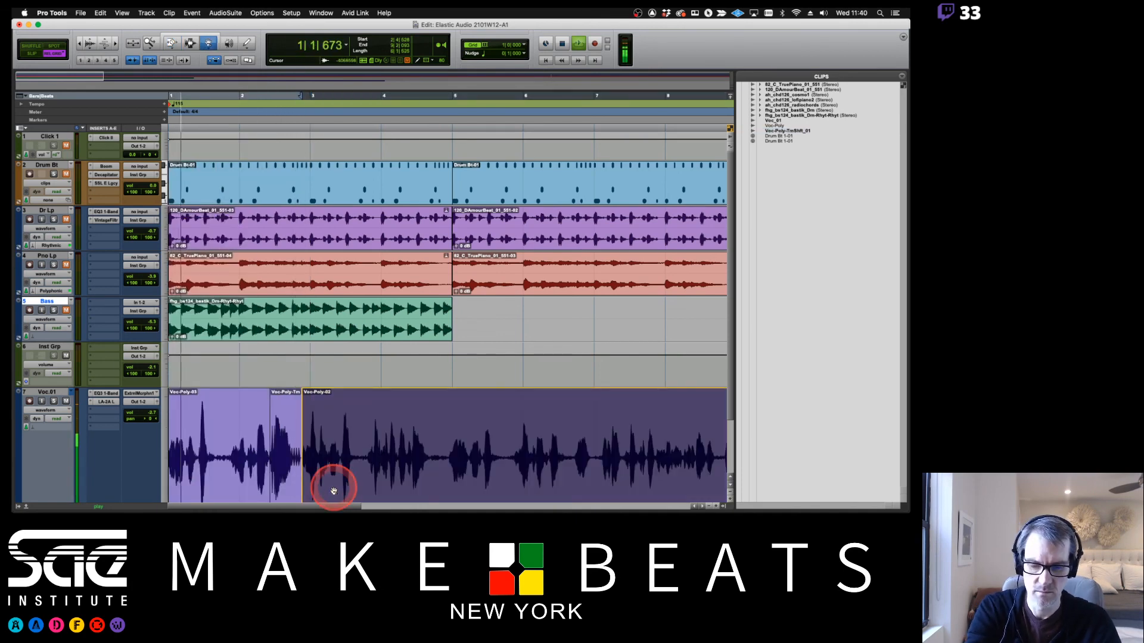
key("super+m")
key("super+bracketright")
key("super+bracketright")
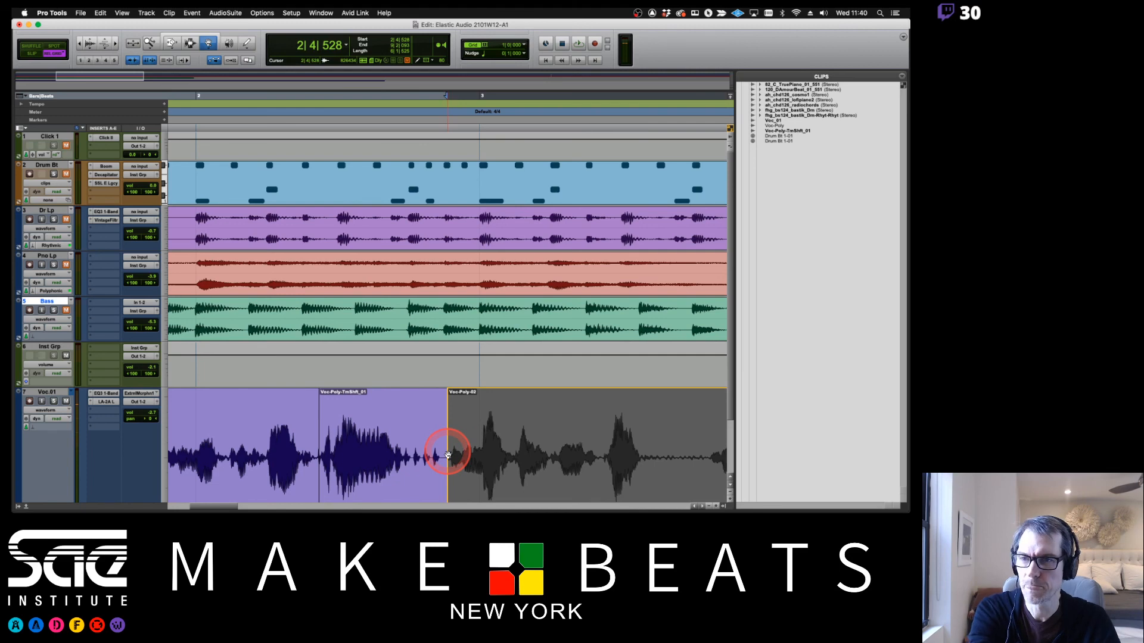
Undo the clip mute and the word's stretch with the Smart Tool active, and select bars 1 to 3 across all tracks
key("super+7")
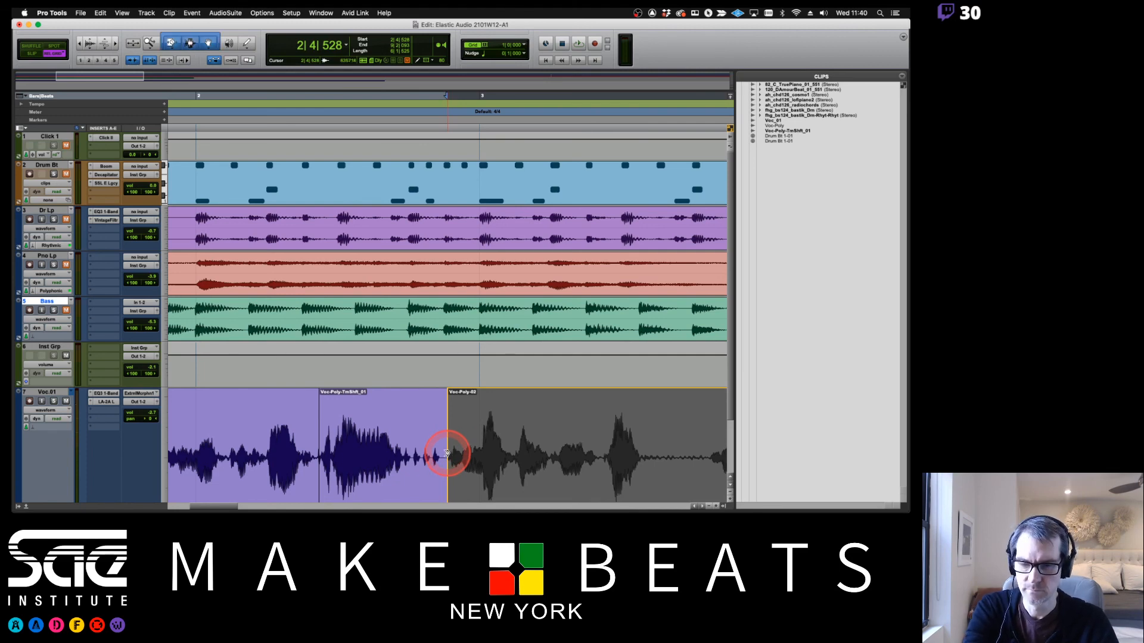
key("super+z")
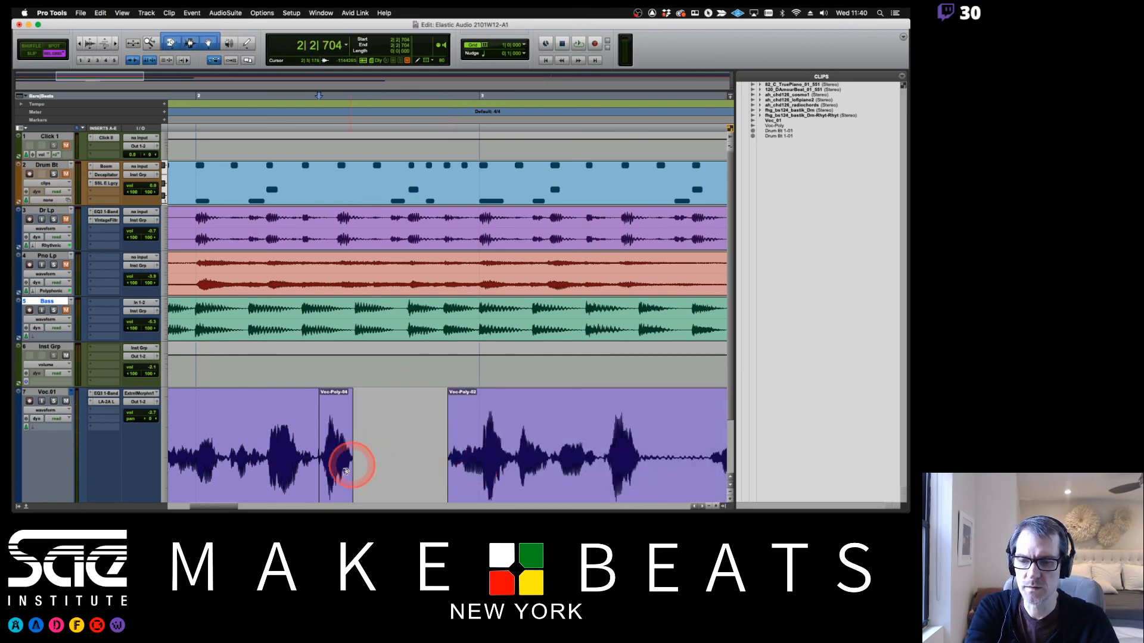
left_click(342, 482)
left_click(383, 402)
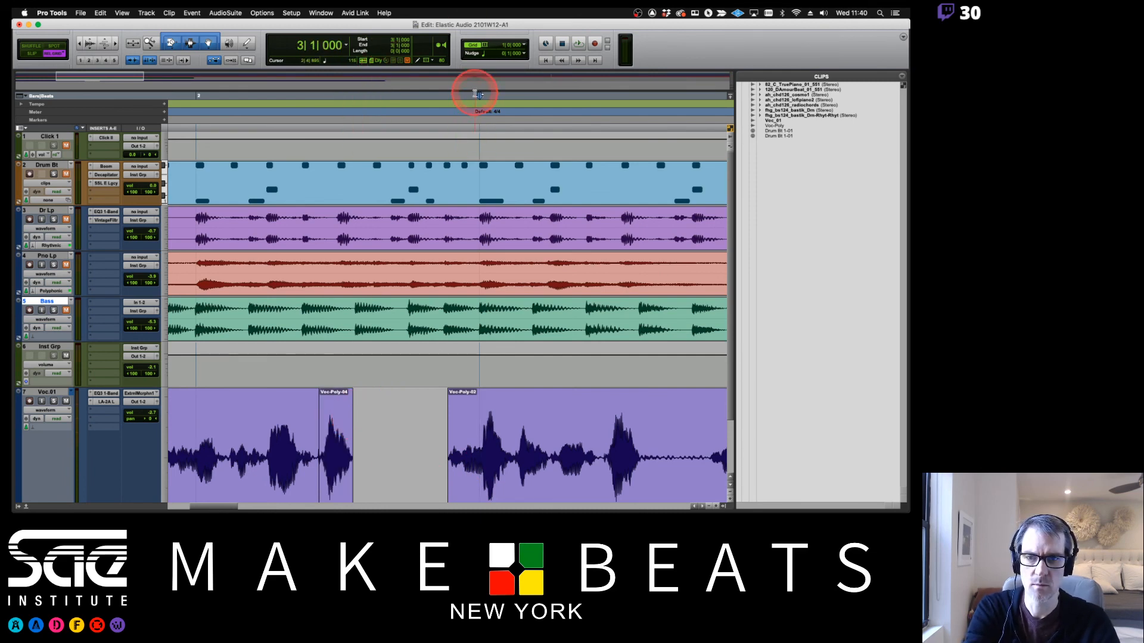
left_click_drag(476, 94, 170, 131)
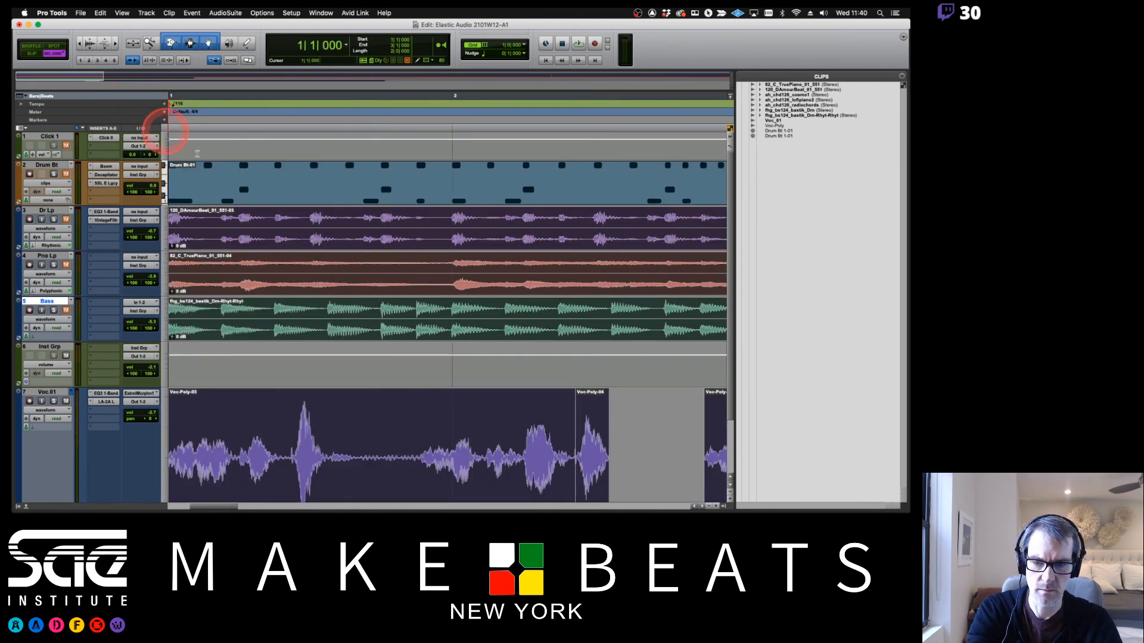
key("super+d")
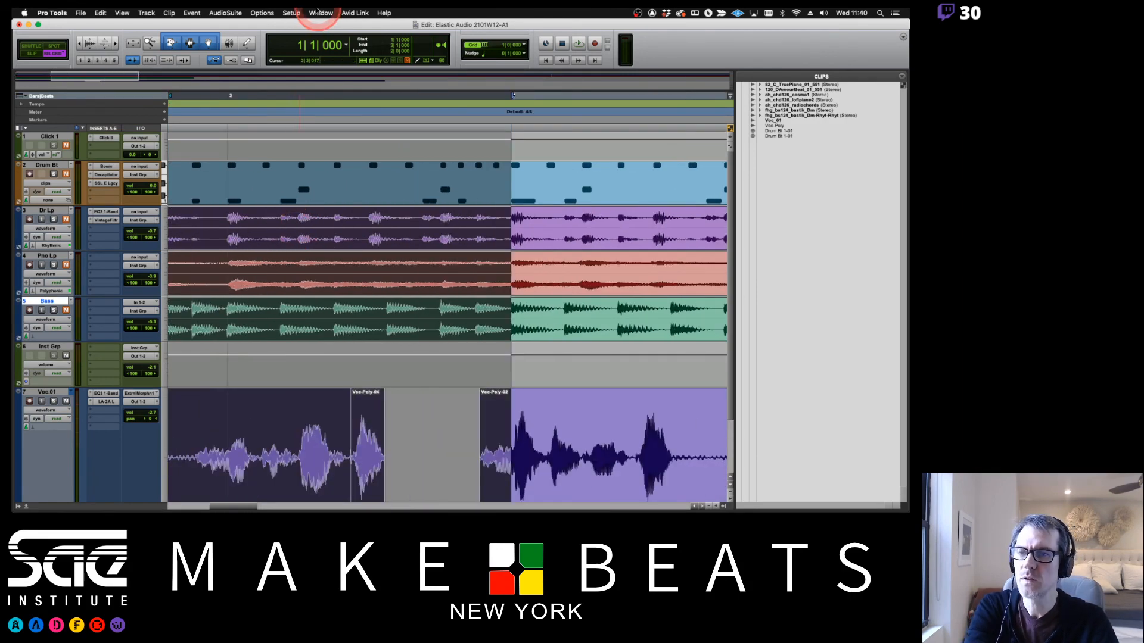
Set the TC/E default settings preference to Stereo Mix Default
left_click(291, 12)
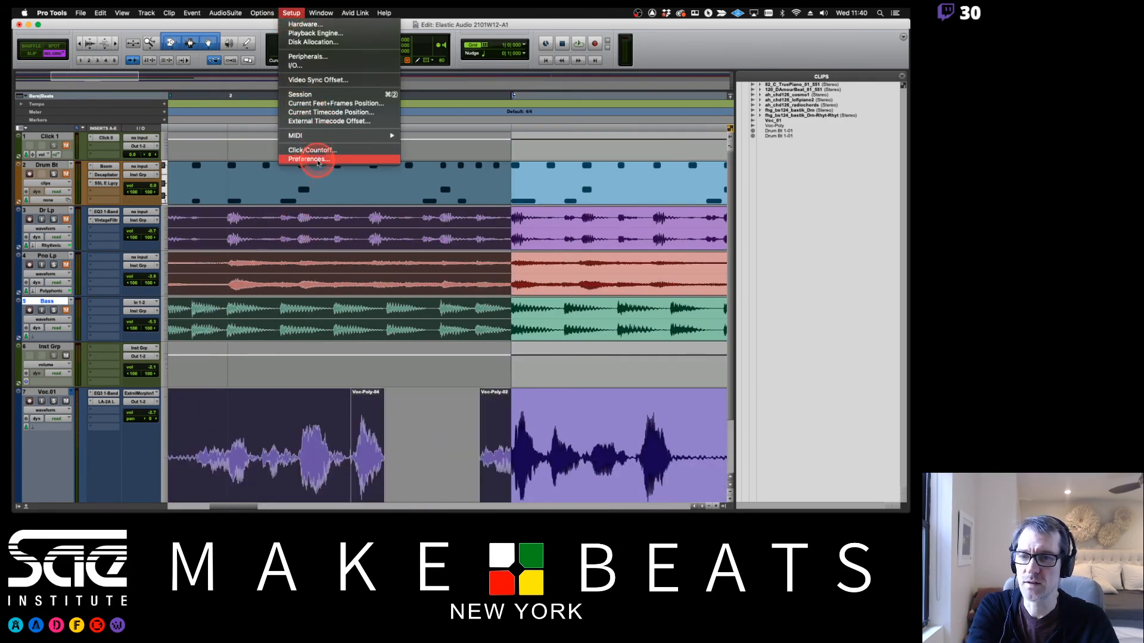
left_click(318, 160)
left_click(523, 119)
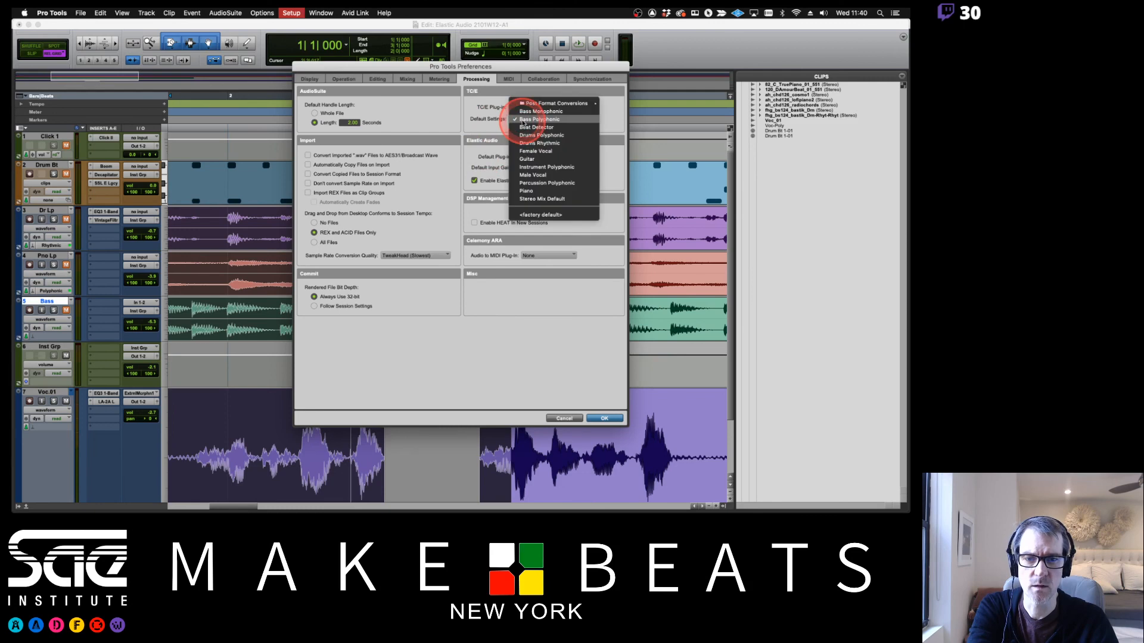
left_click(539, 198)
left_click(564, 418)
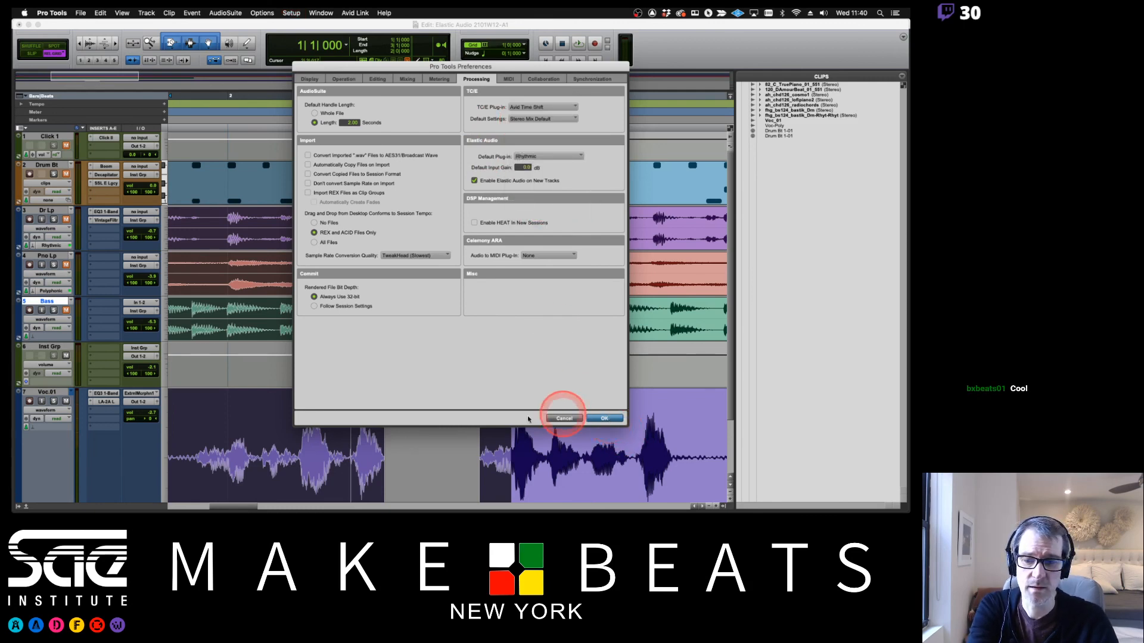
Delete the vocal clip that follows the separated word
left_click(373, 446)
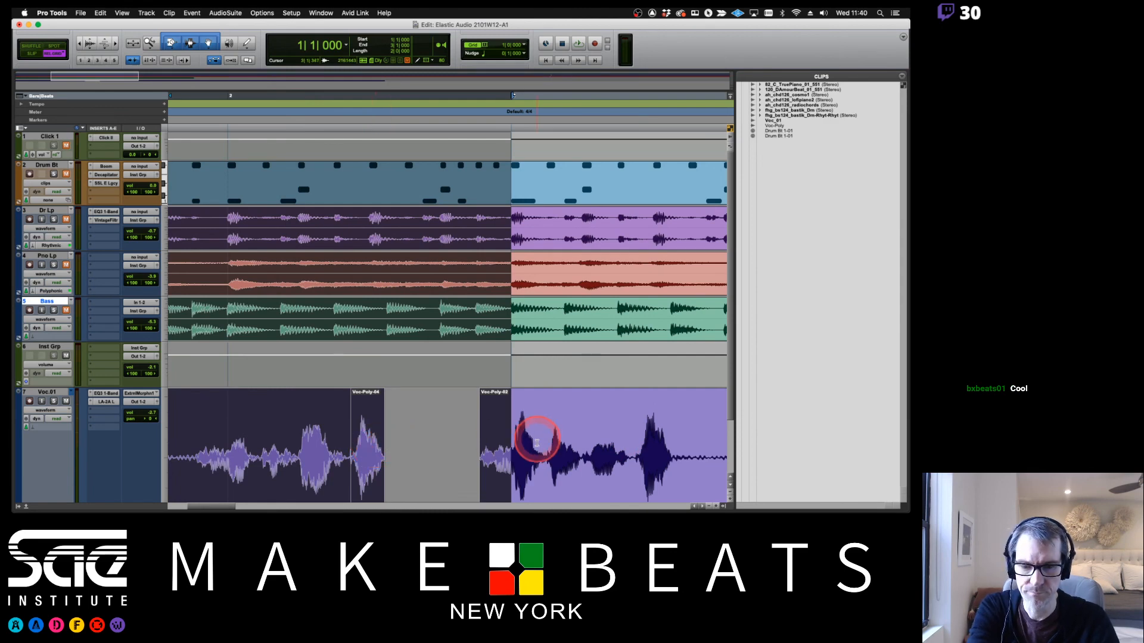
left_click(532, 480)
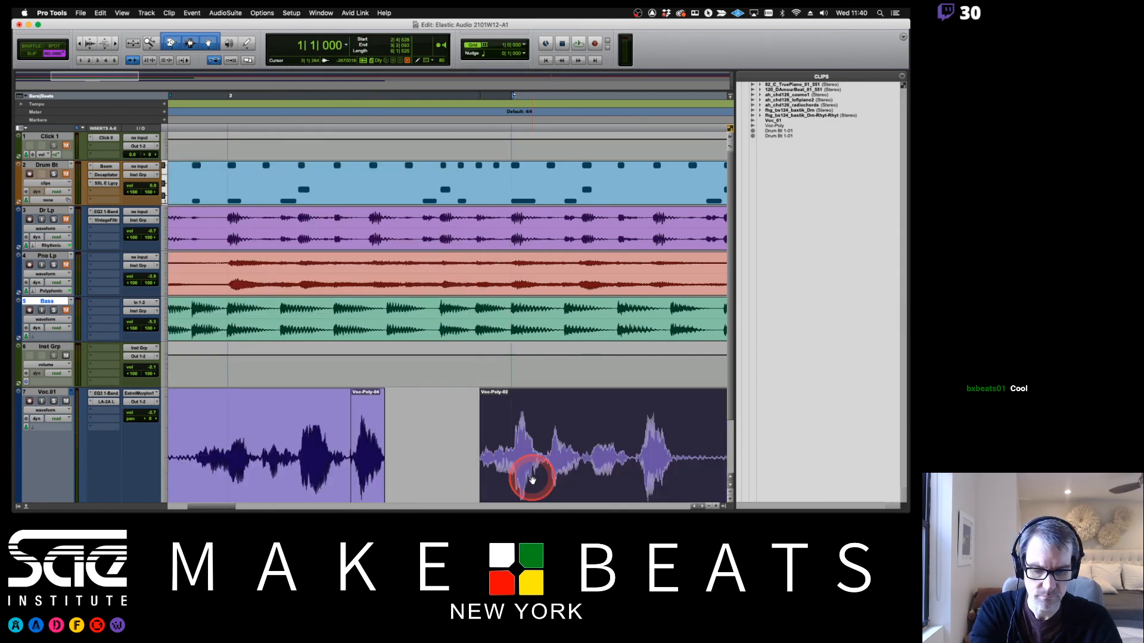
key("Delete")
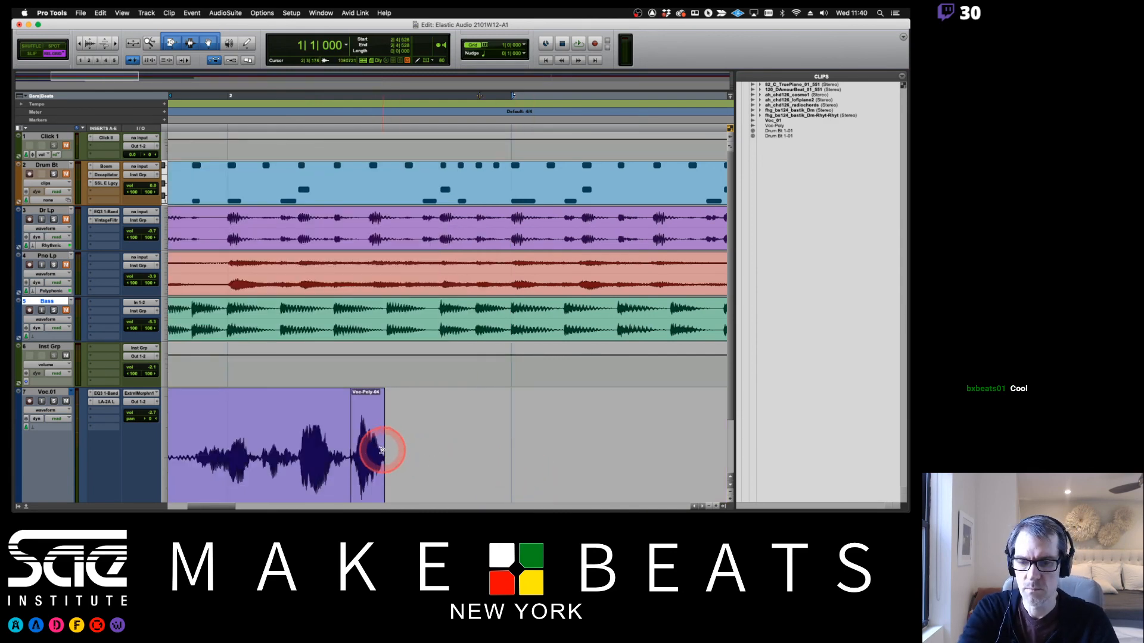
Try a TCE stretch of the vocal word, undo it, and stretch the word in Slip mode to just past bar 3
left_click_drag(383, 453, 518, 449)
key("super+z")
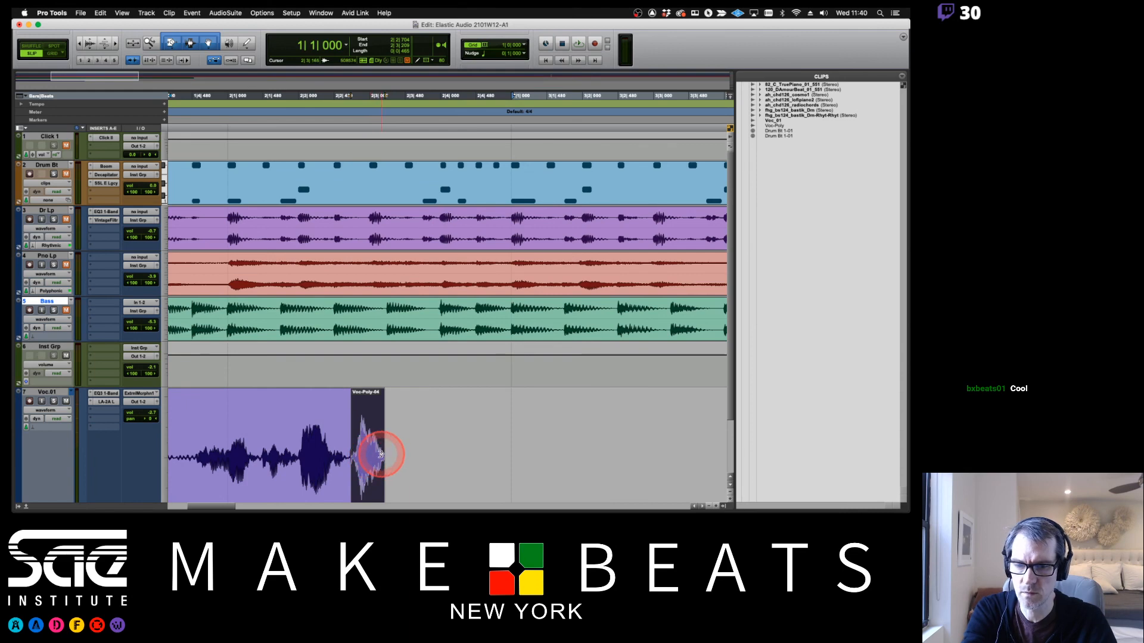
left_click_drag(381, 456, 521, 455)
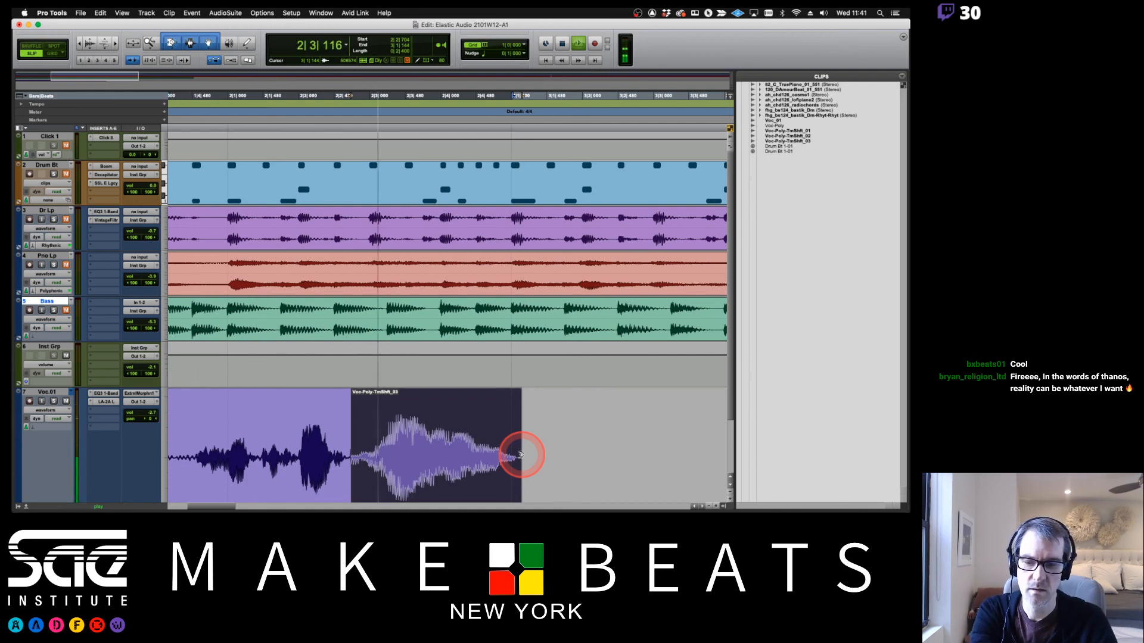
Stop playback and undo the word's stretches and the removal of the vocal material after it
key("space")
key("super+z")
key("super+z")
key("super+z")
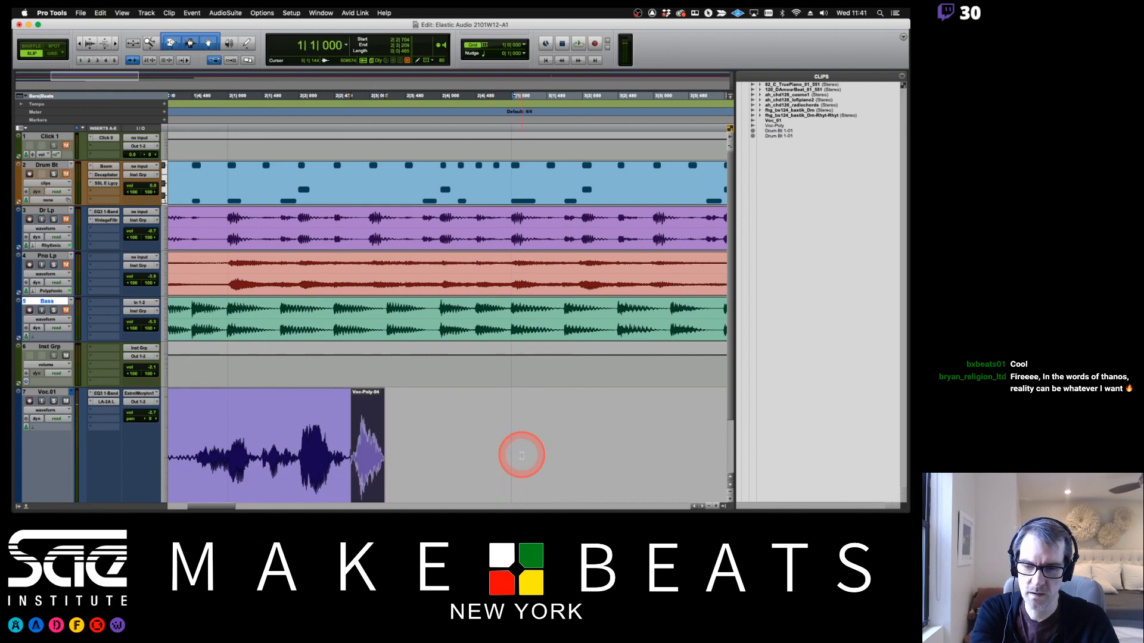
key("super+z")
key("super+z")
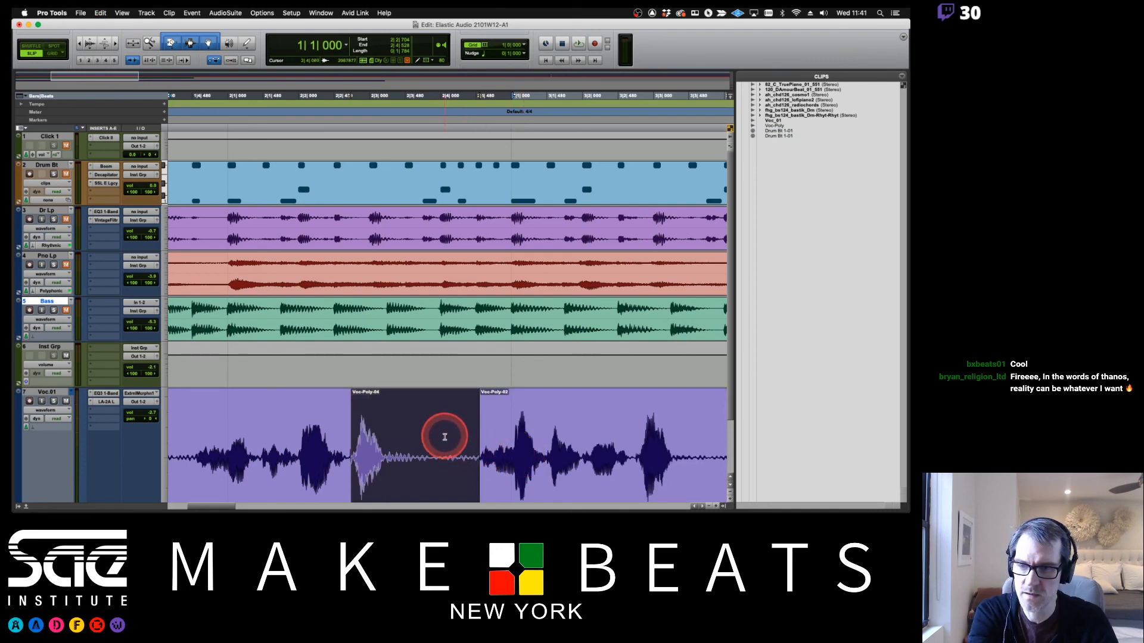
Separate the vocal clip right after the loud part of the word, and delete the later clip that follows its tail
left_click(384, 455)
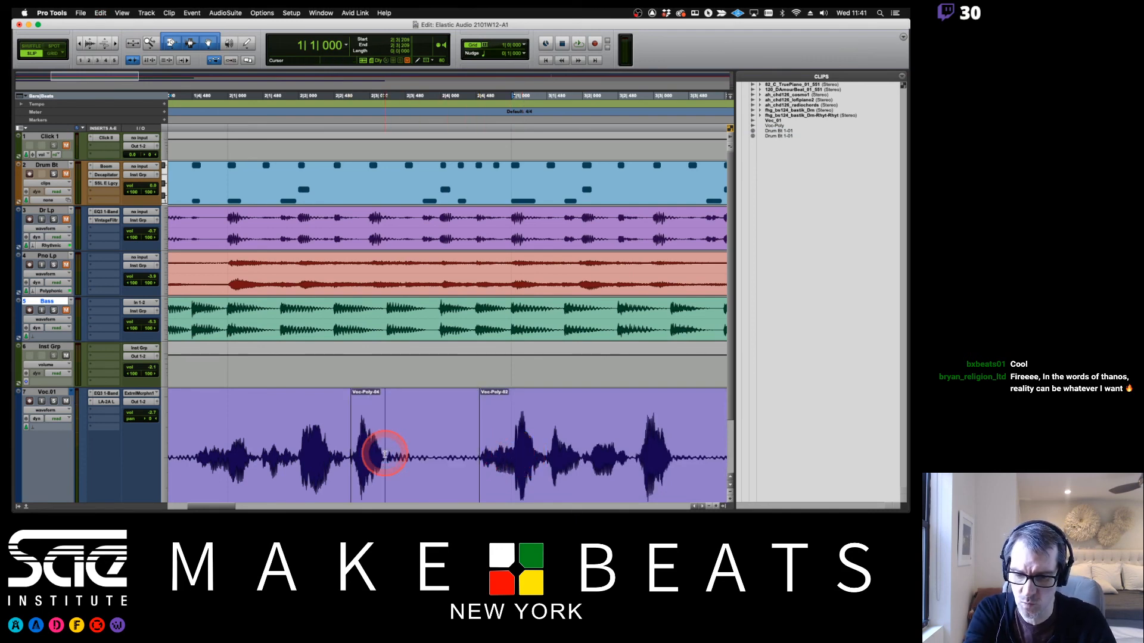
key("super+e")
left_click(530, 473)
key("Delete")
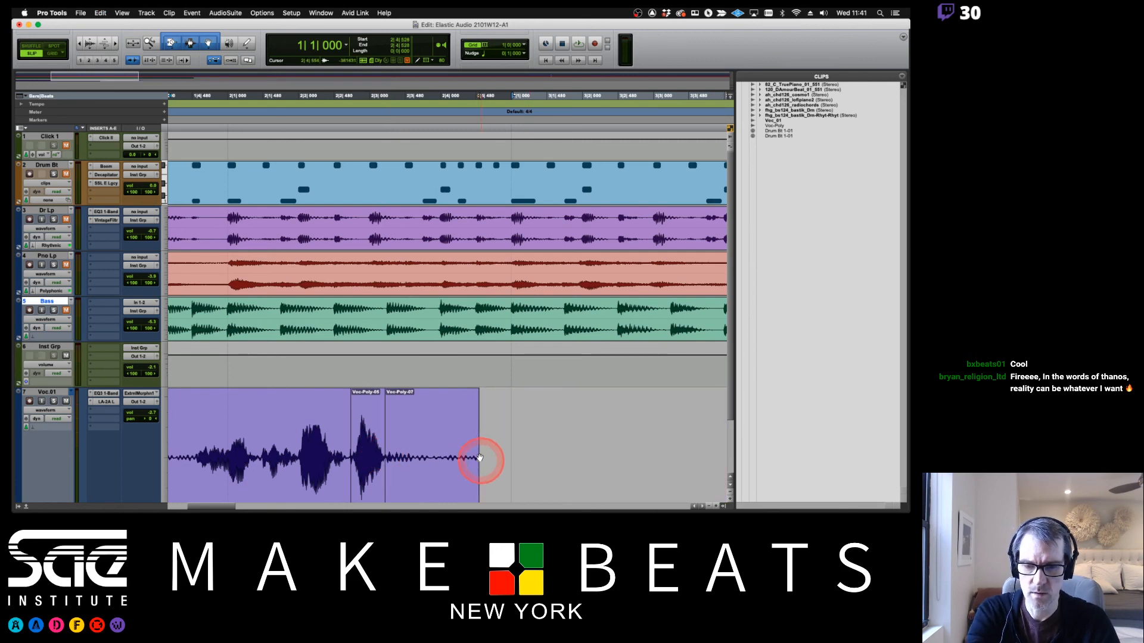
Trim the word's separated tail clip to about half its length and add a fade-out over its end
key("F6")
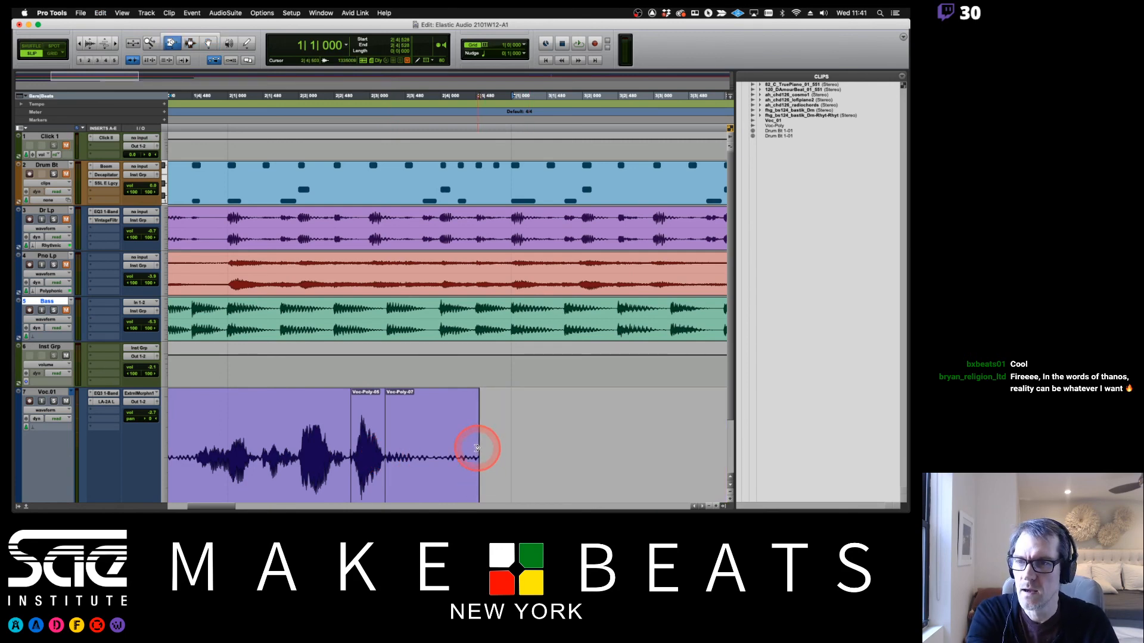
left_click_drag(476, 448, 428, 444)
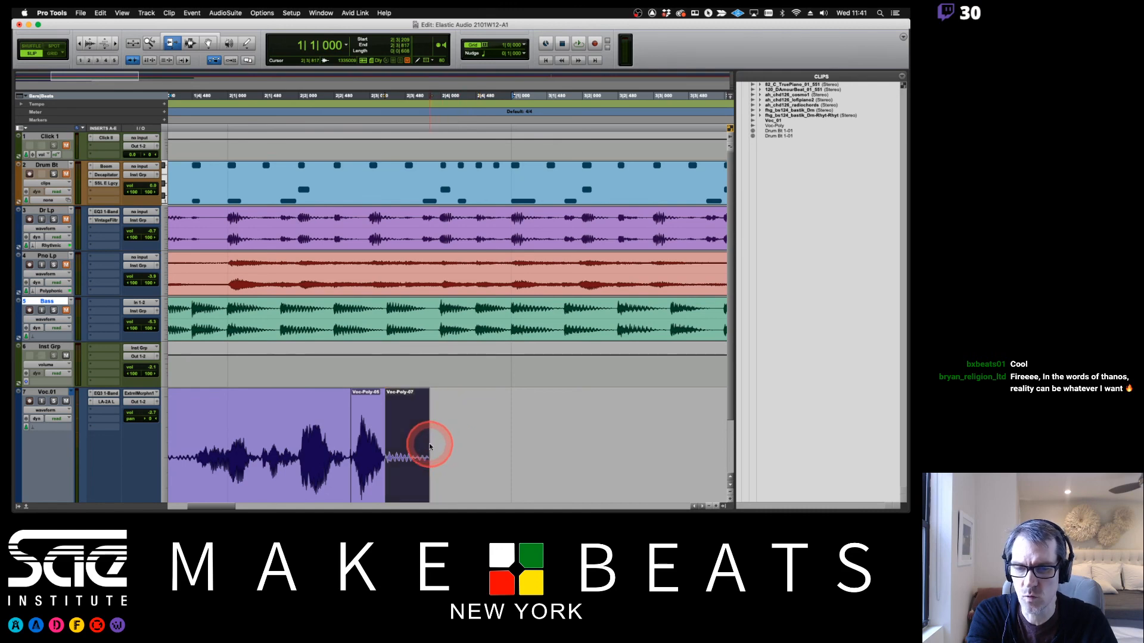
key("F6+F7")
left_click(424, 393)
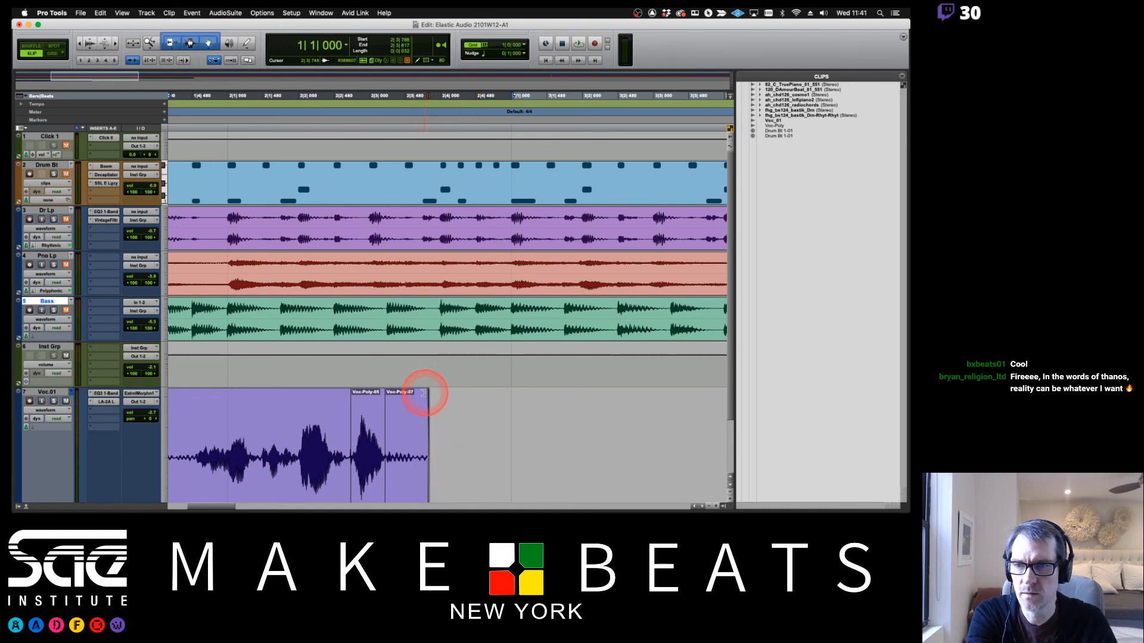
left_click(424, 393)
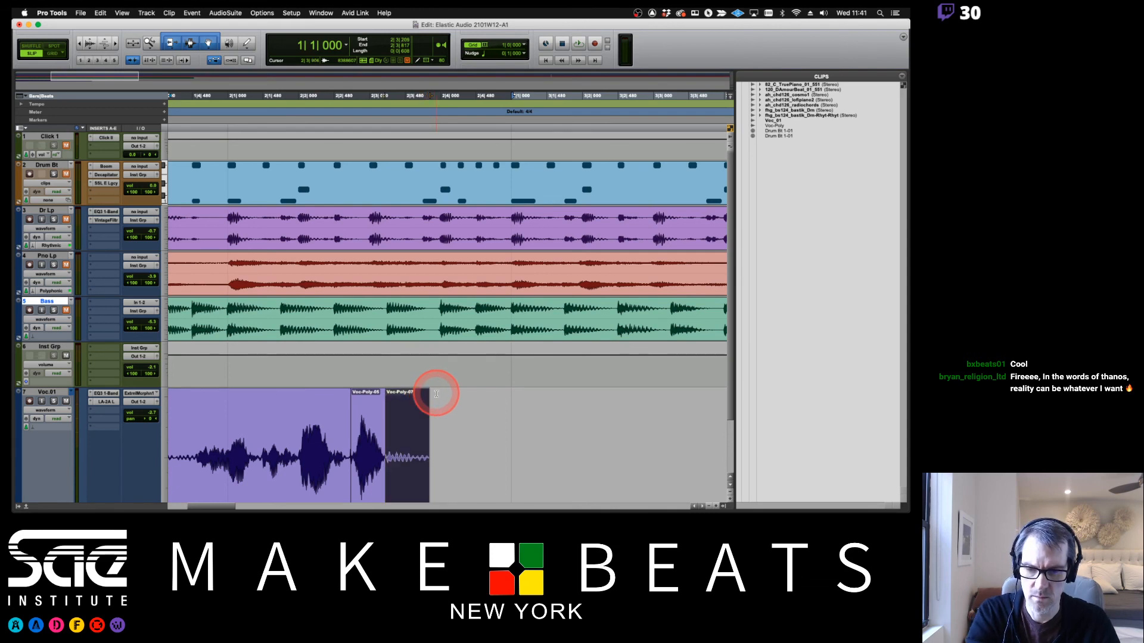
left_click_drag(421, 388, 403, 465)
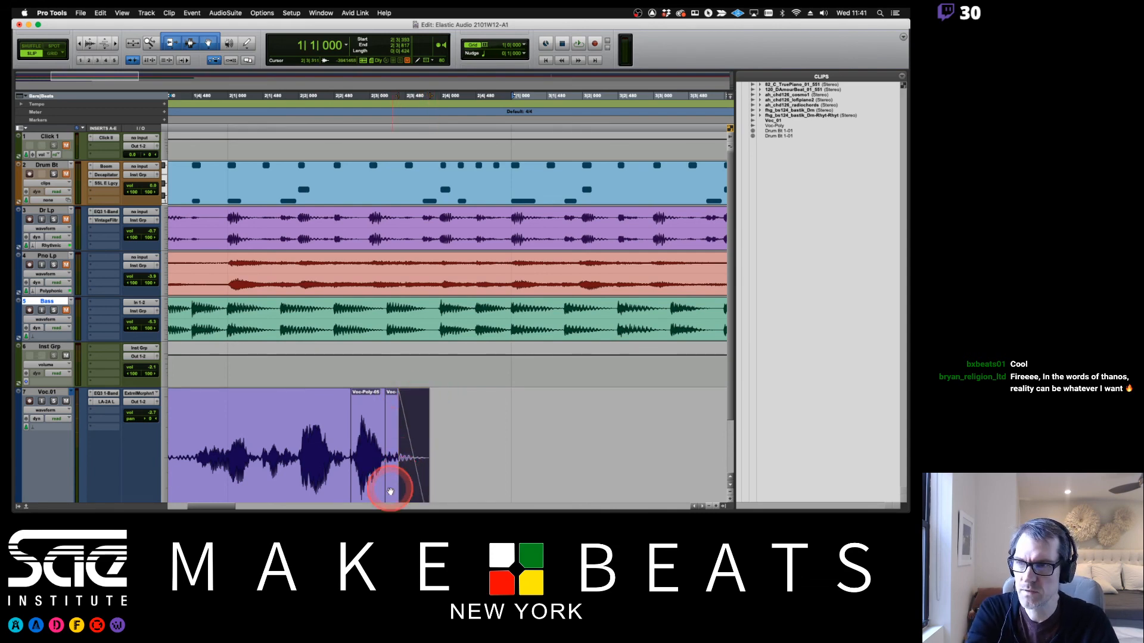
Move the faded tail clip across the start of bar 3, and stretch the vocal word toward it with TCE trim
left_click(390, 491, "shift")
left_click_drag(390, 491, 499, 487)
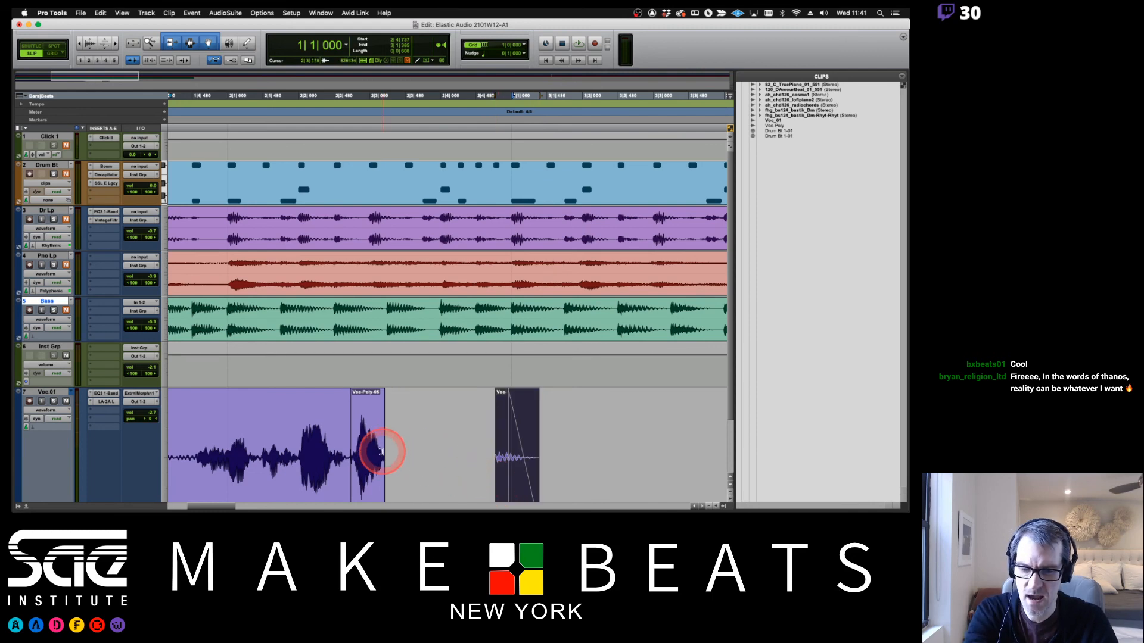
key("F6")
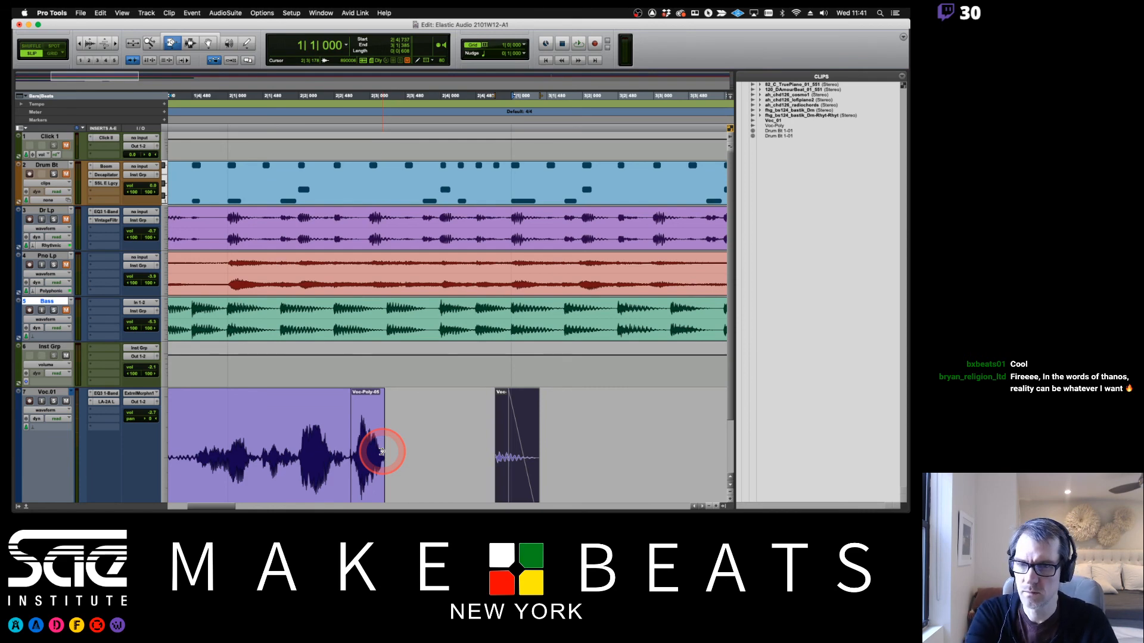
left_click_drag(382, 451, 486, 458)
Separate the silent end of the stretched vocal word with the Smart Tool active, and delete that short piece
key("t")
key("t")
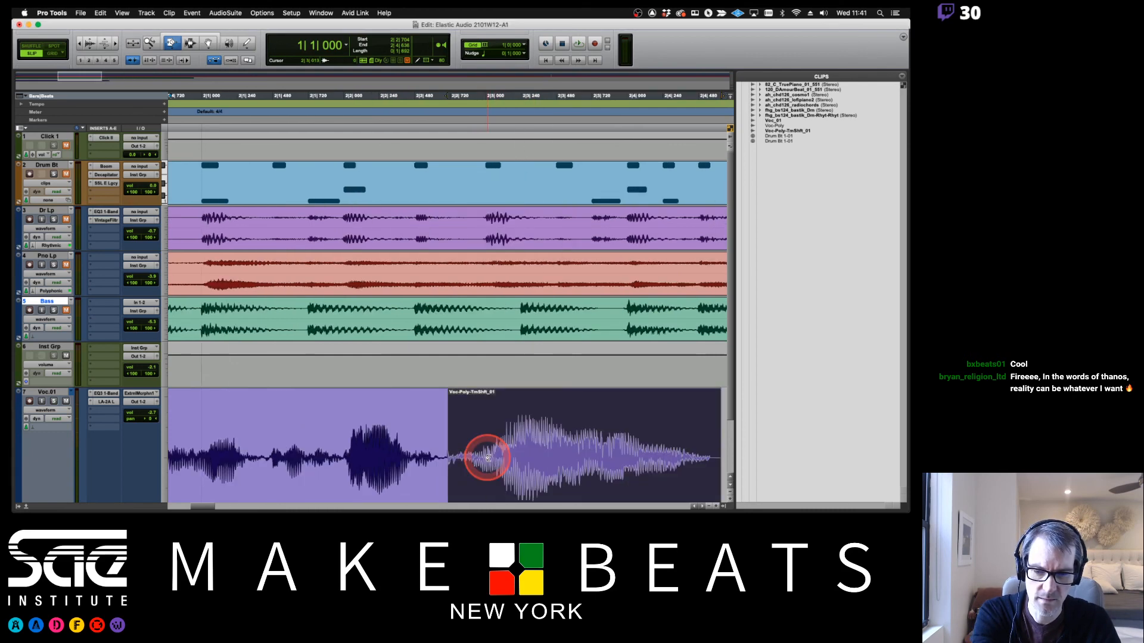
scroll(523, 457, "right", 15)
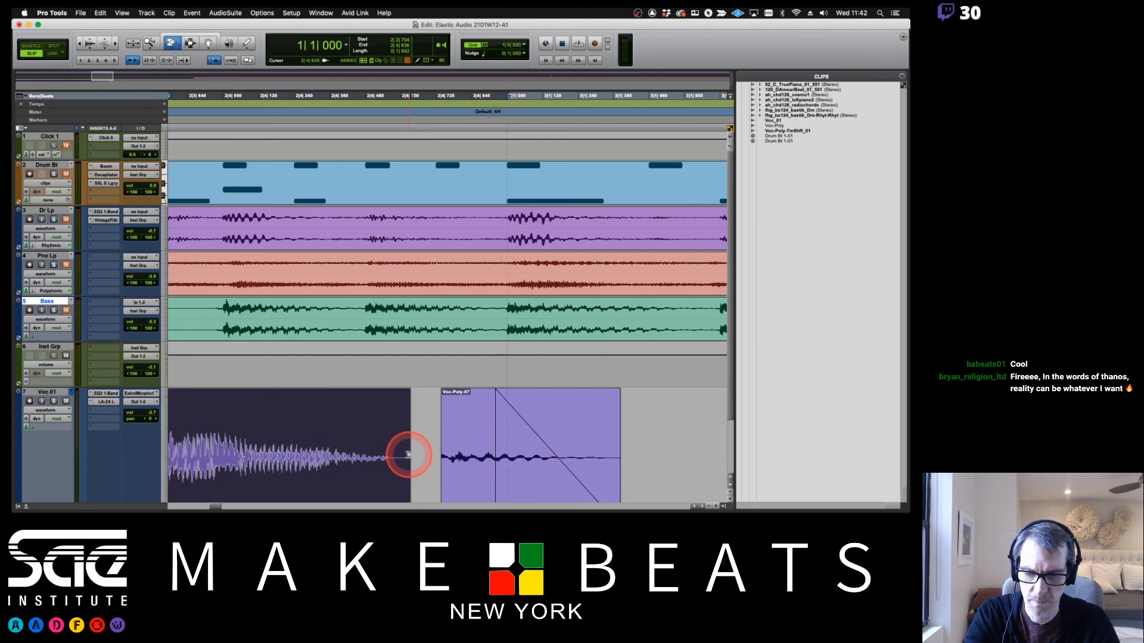
key("F6+F7")
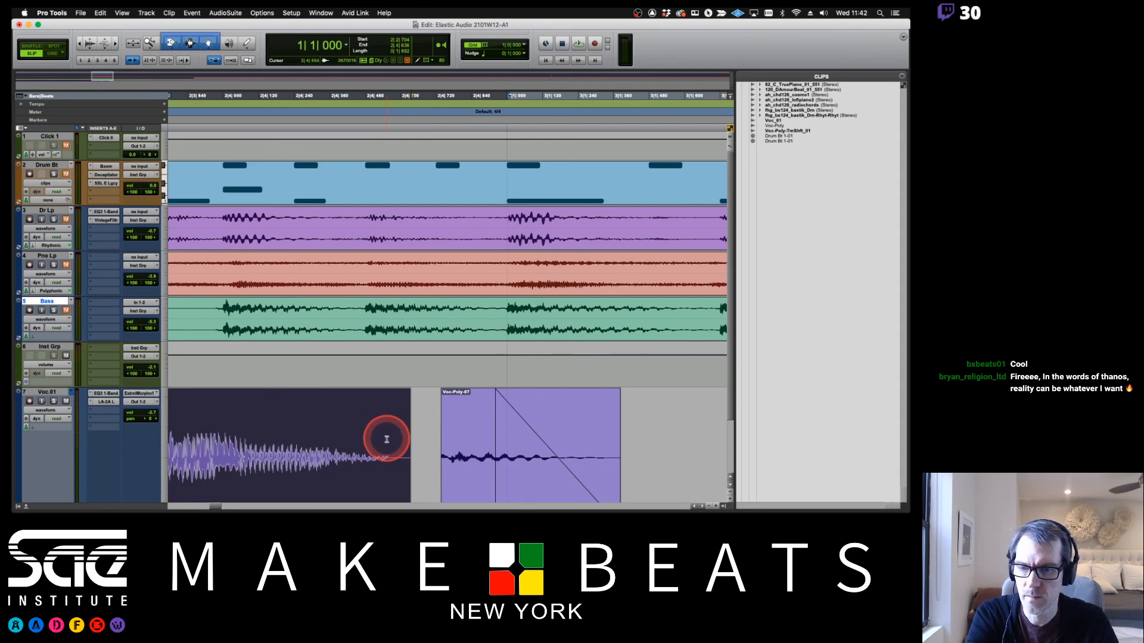
left_click(387, 439)
key("super+e")
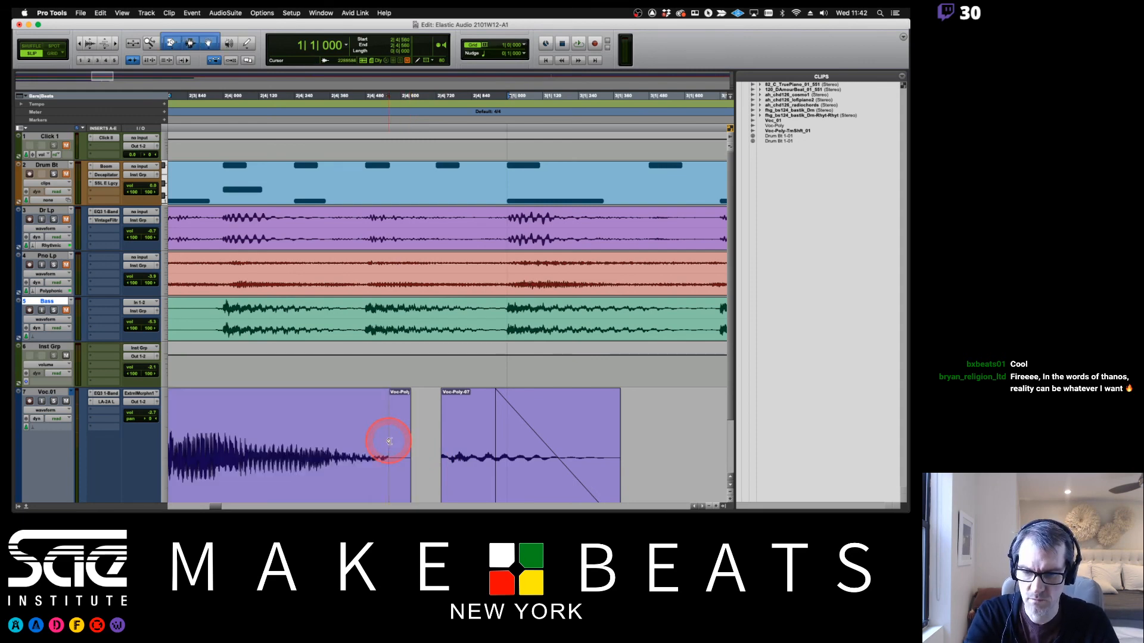
left_click(401, 487)
key("Delete")
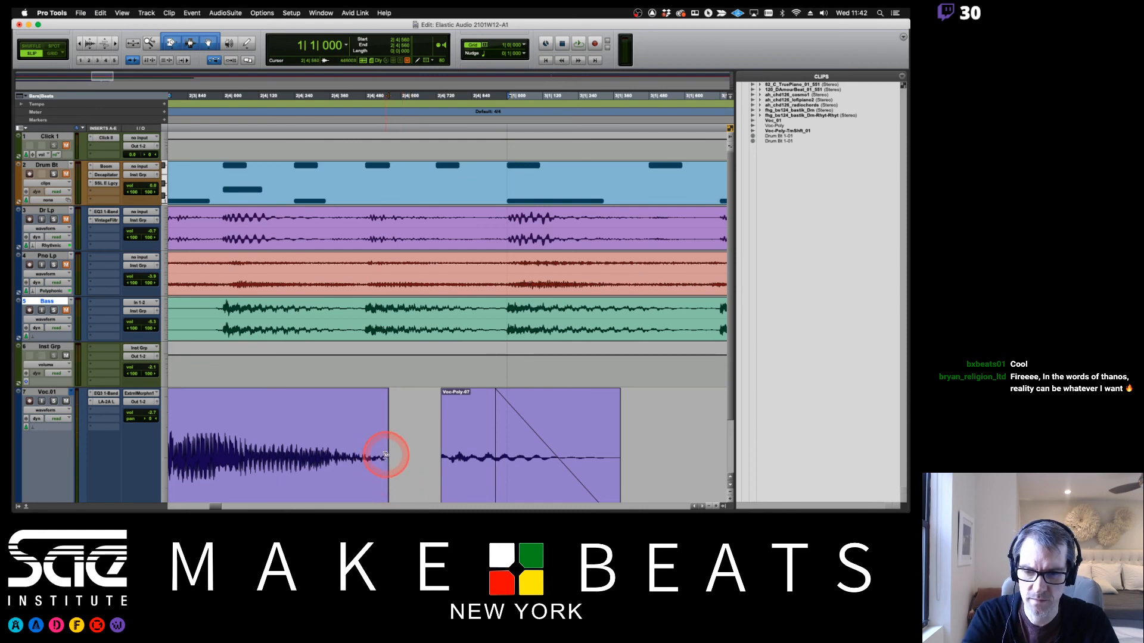
Stretch the end of the vocal word until it meets the start of the faded tail clip
left_click(386, 455)
left_click(441, 471, "shift")
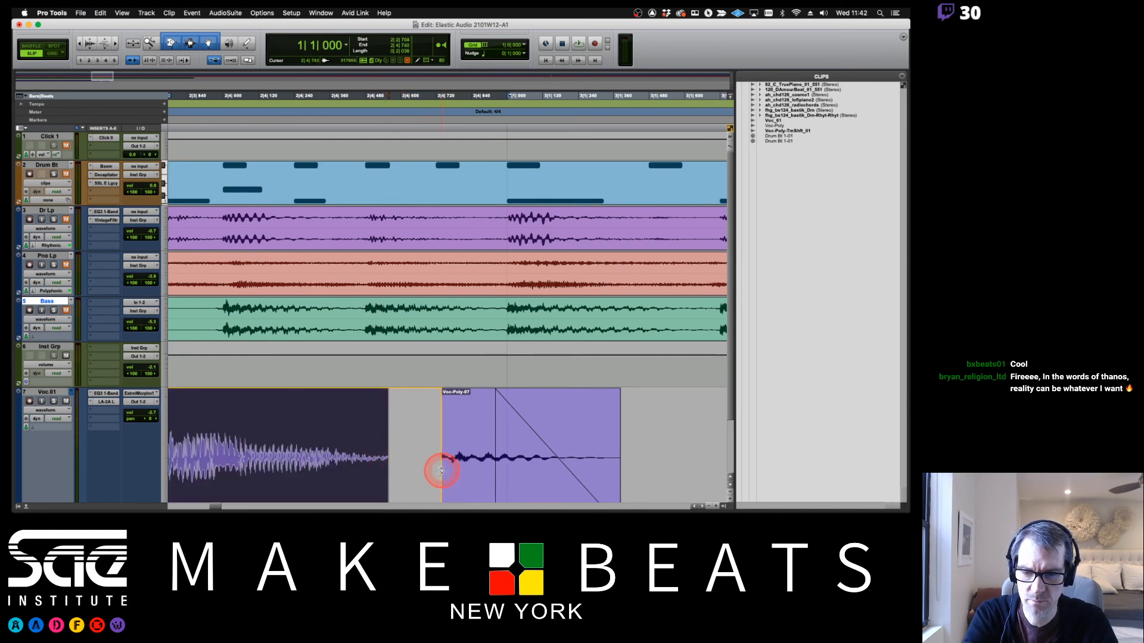
left_click_drag(441, 471, 440, 472)
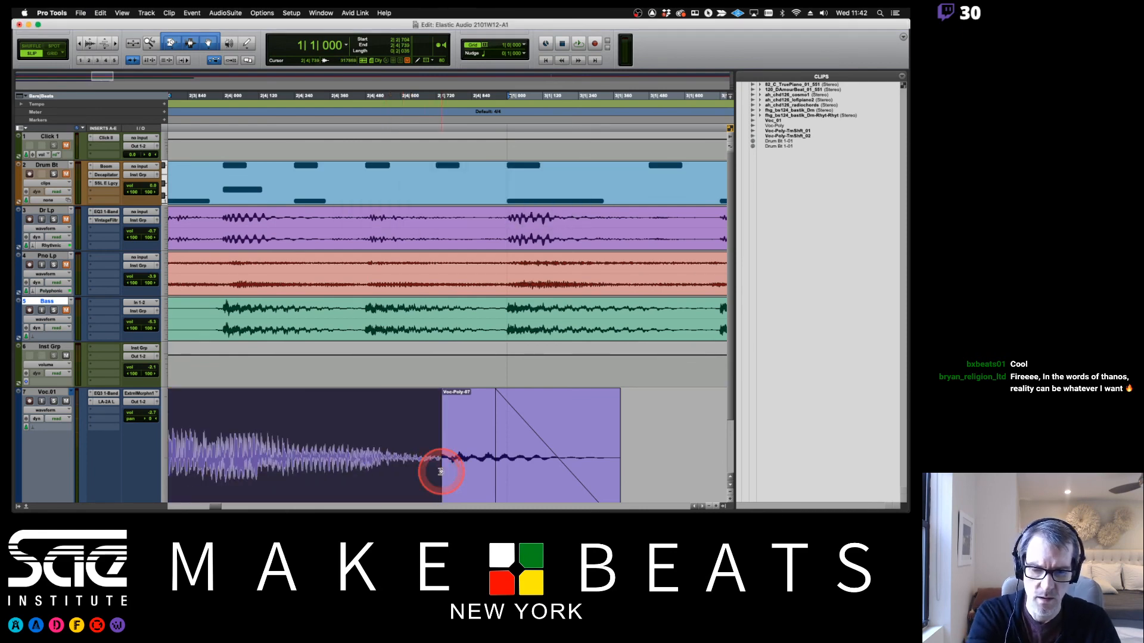
Play the beat from the start to check the stretched vocal word and its faded tail, and stop playback
key("r")
key("r")
key("r")
key("r")
key("space")
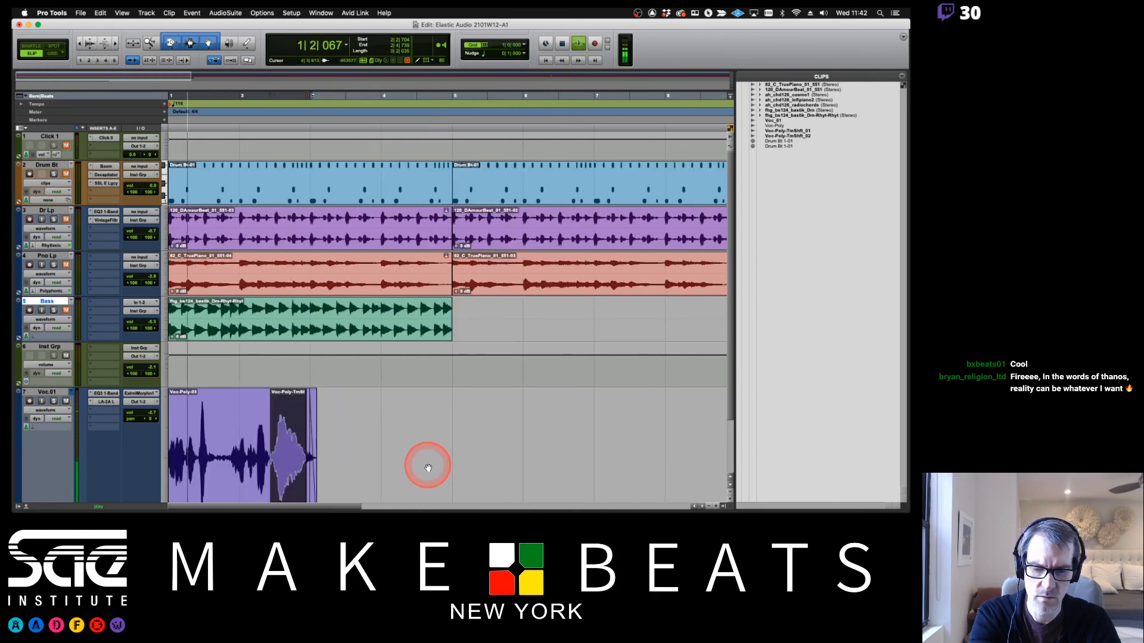
key("t")
key("t")
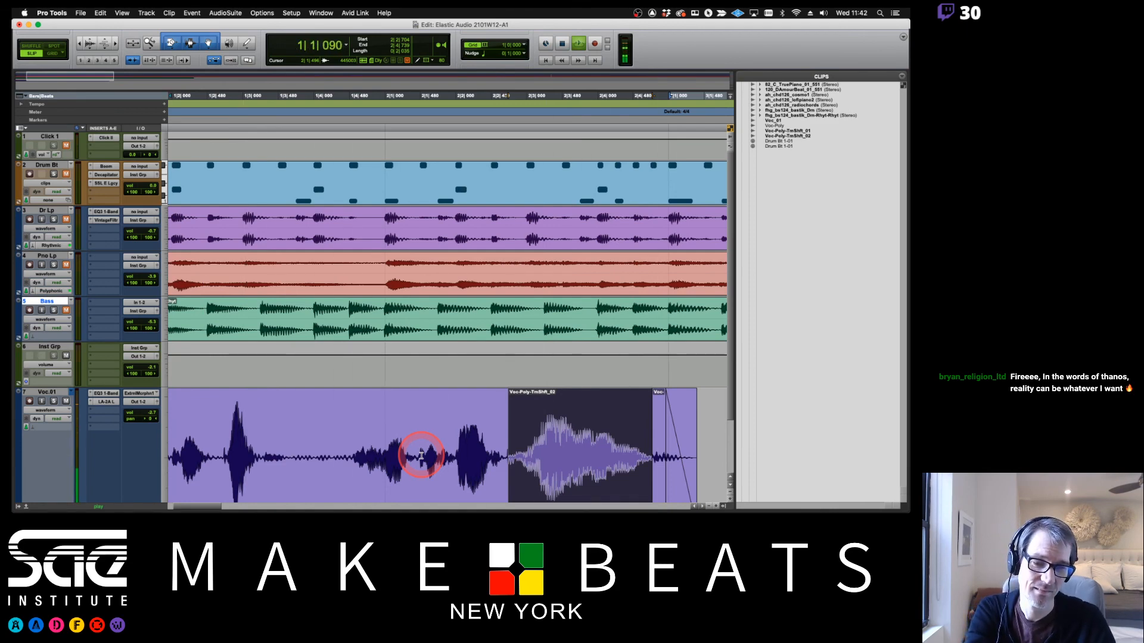
key("space")
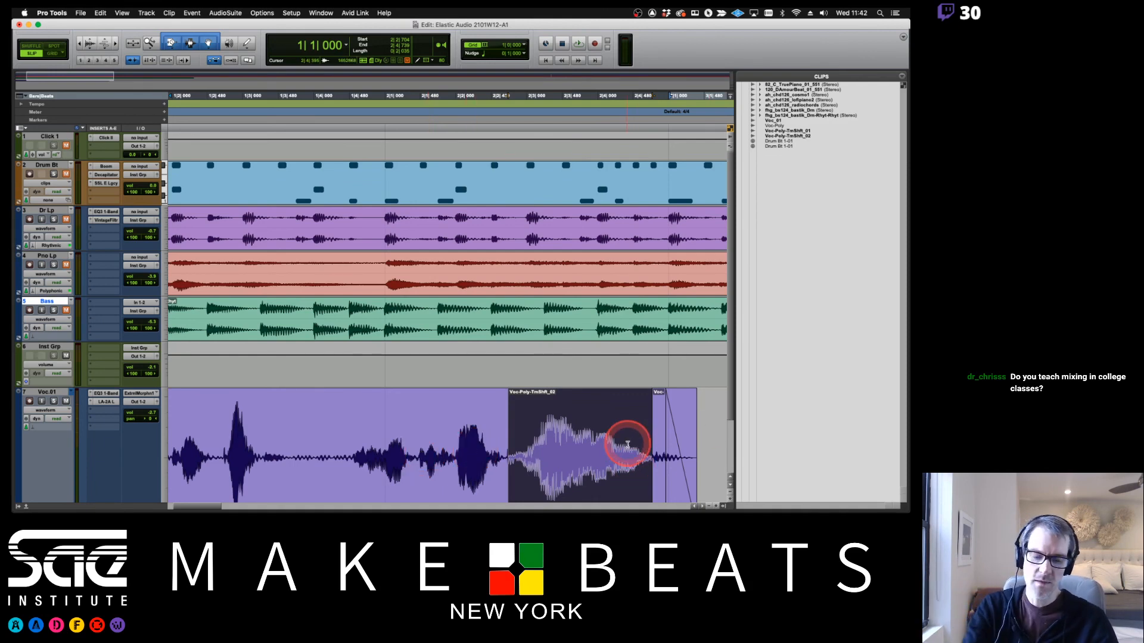
key("r")
key("r")
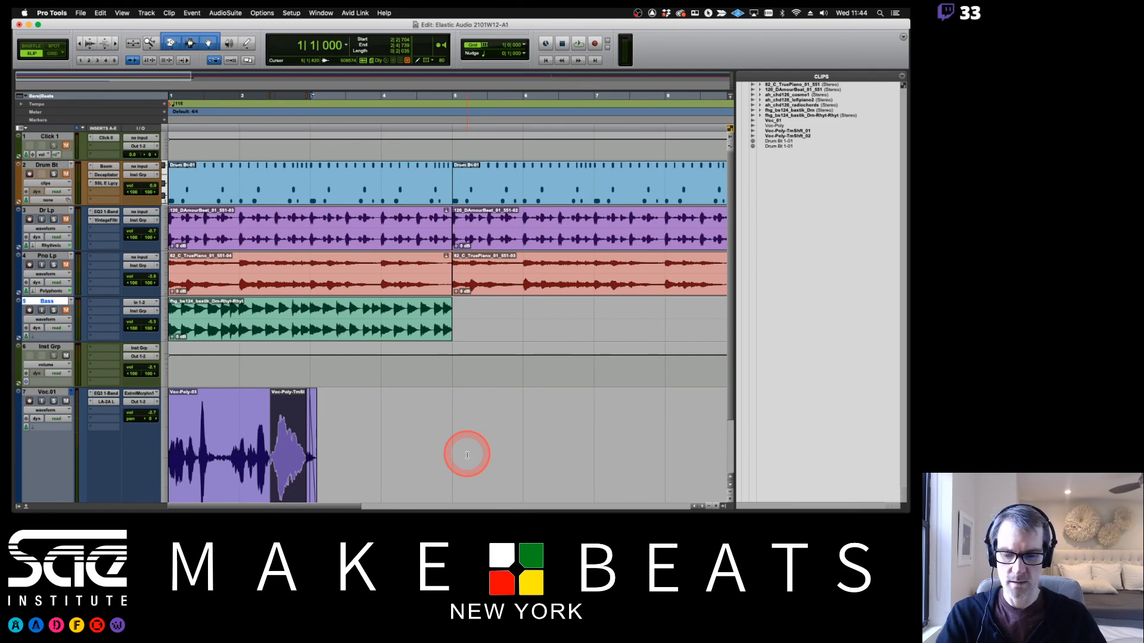
Switch to OBS and open the Dodge drive in Finder from the desktop
key("super+Tab")
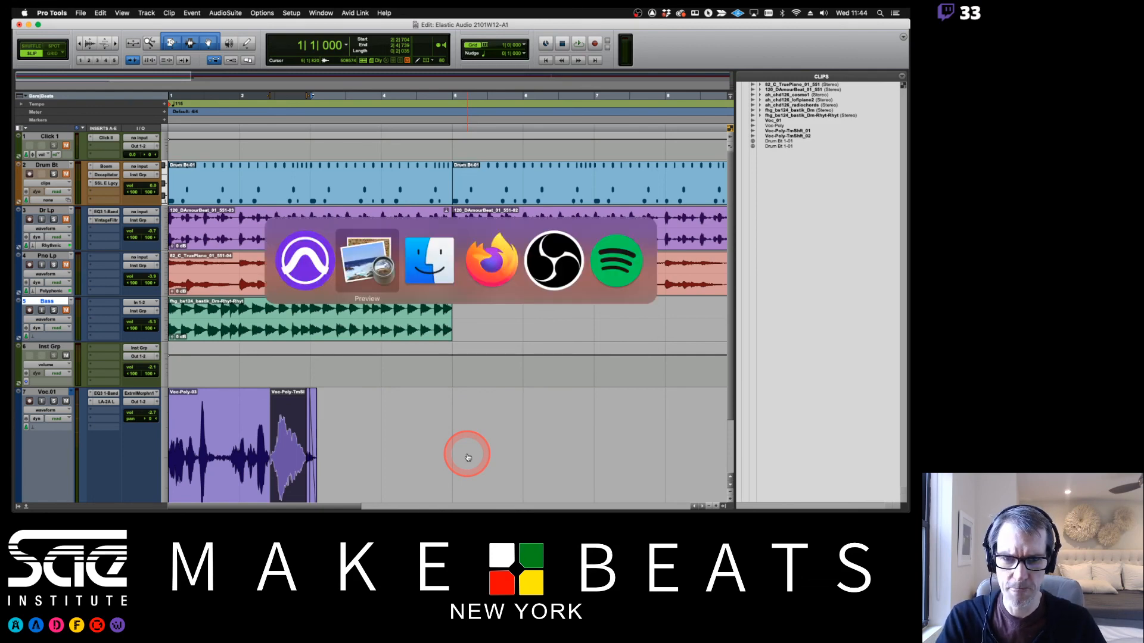
key("super+Tab")
key("super+Tab")
key("super+Tab")
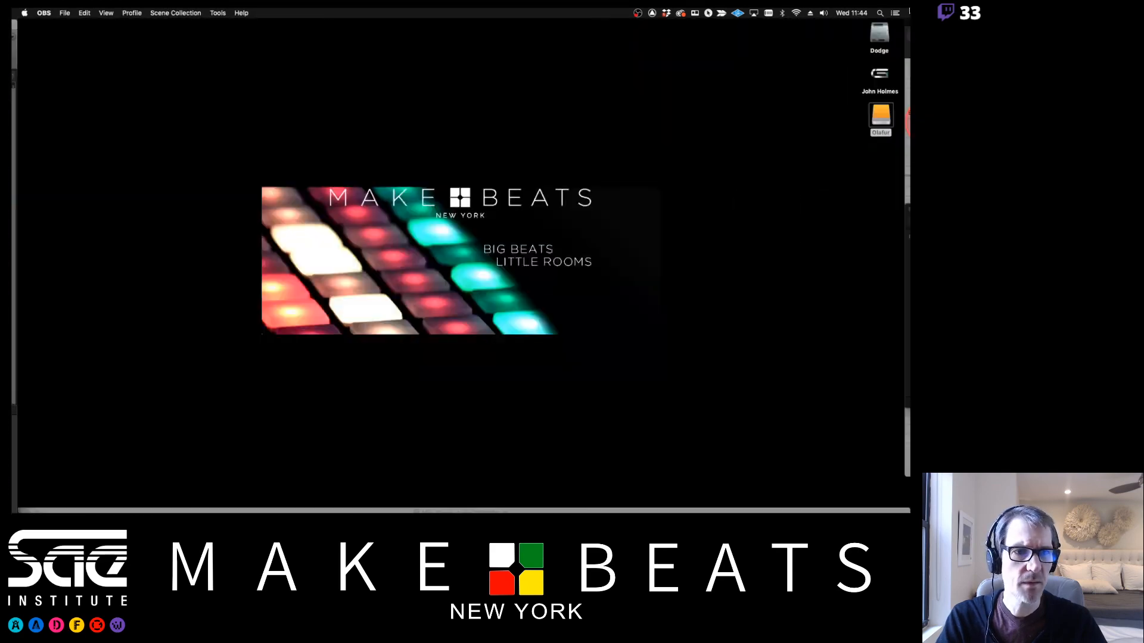
double_click(879, 37)
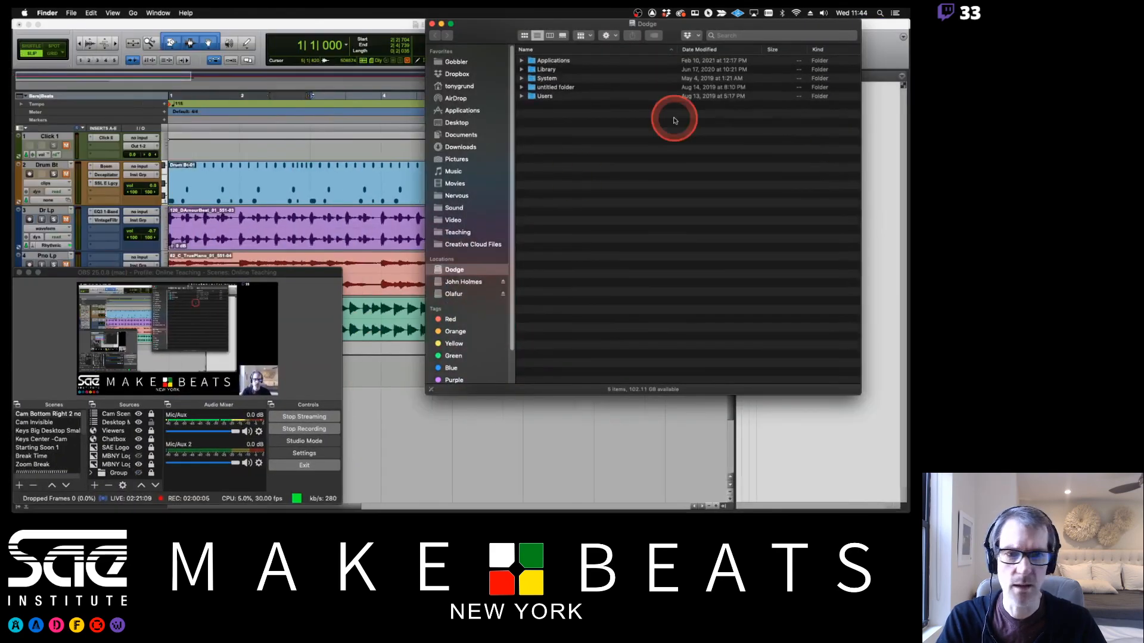